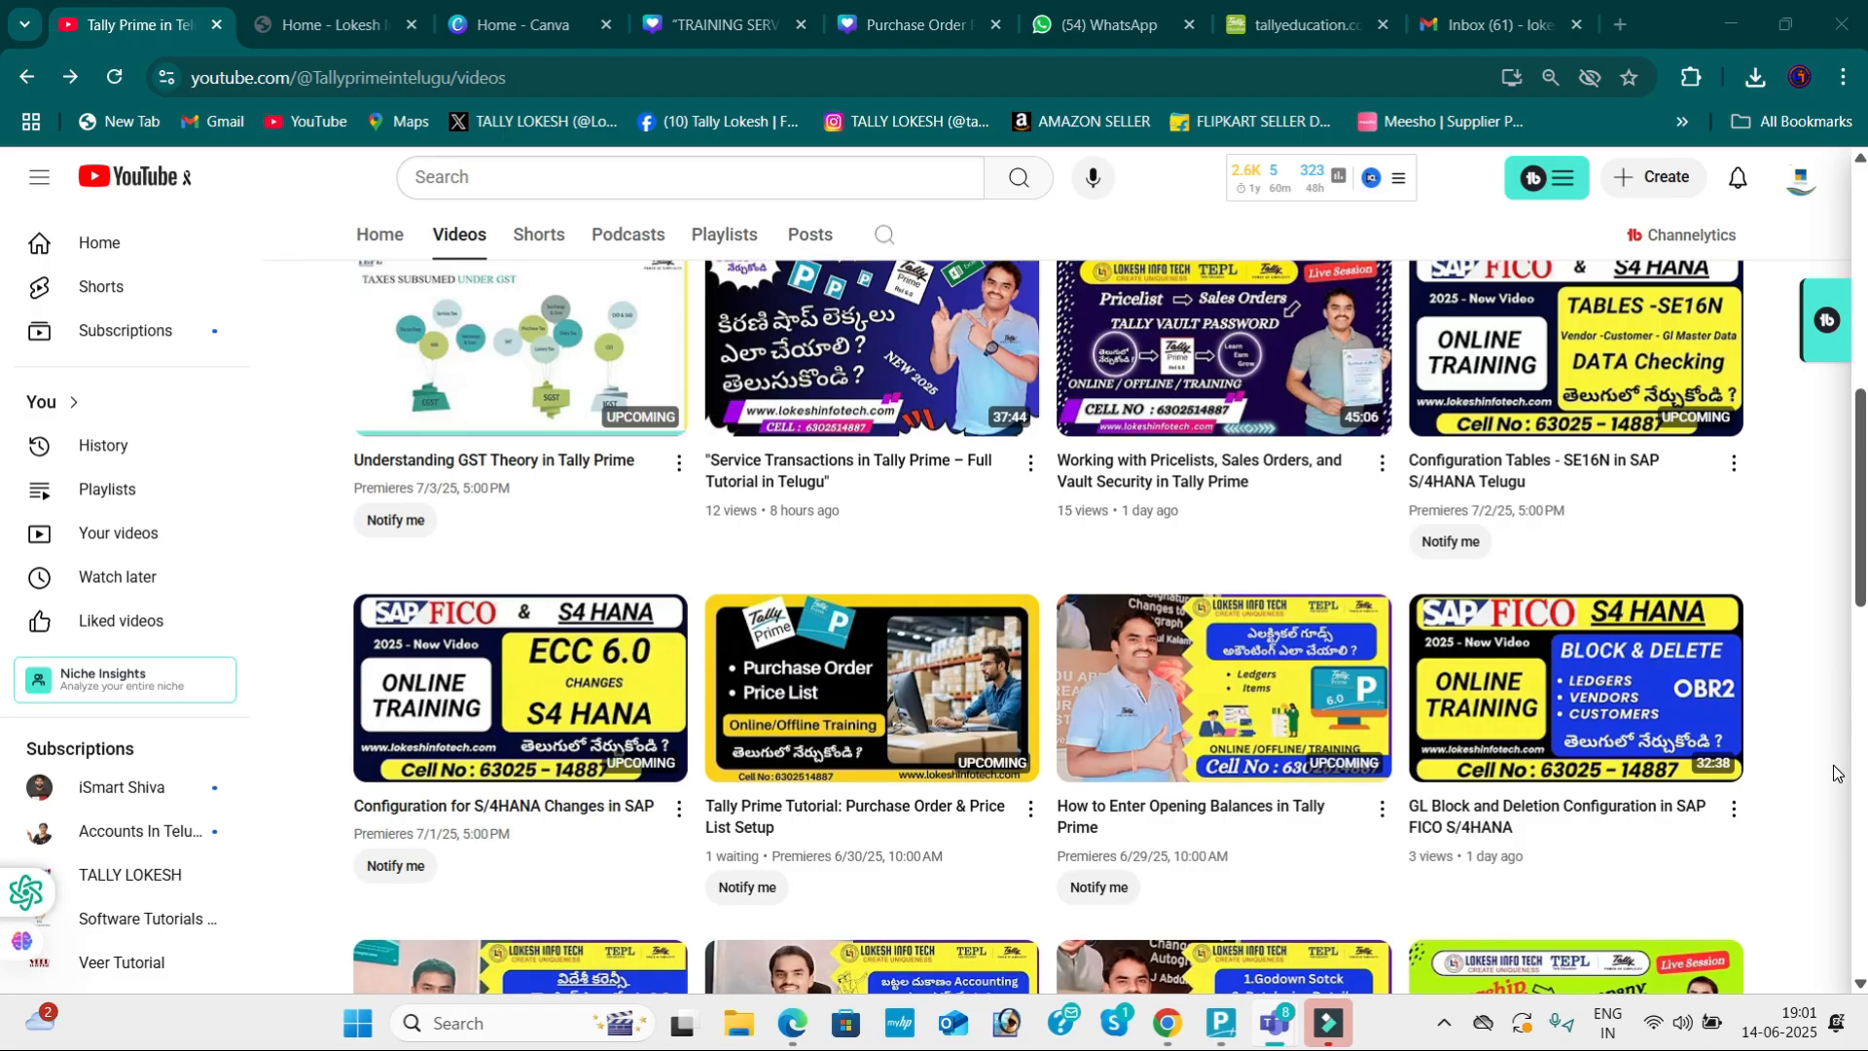
# Step: Scroll down through the open web page and back up to review it
pyautogui.scroll(-1, 1195, 701)
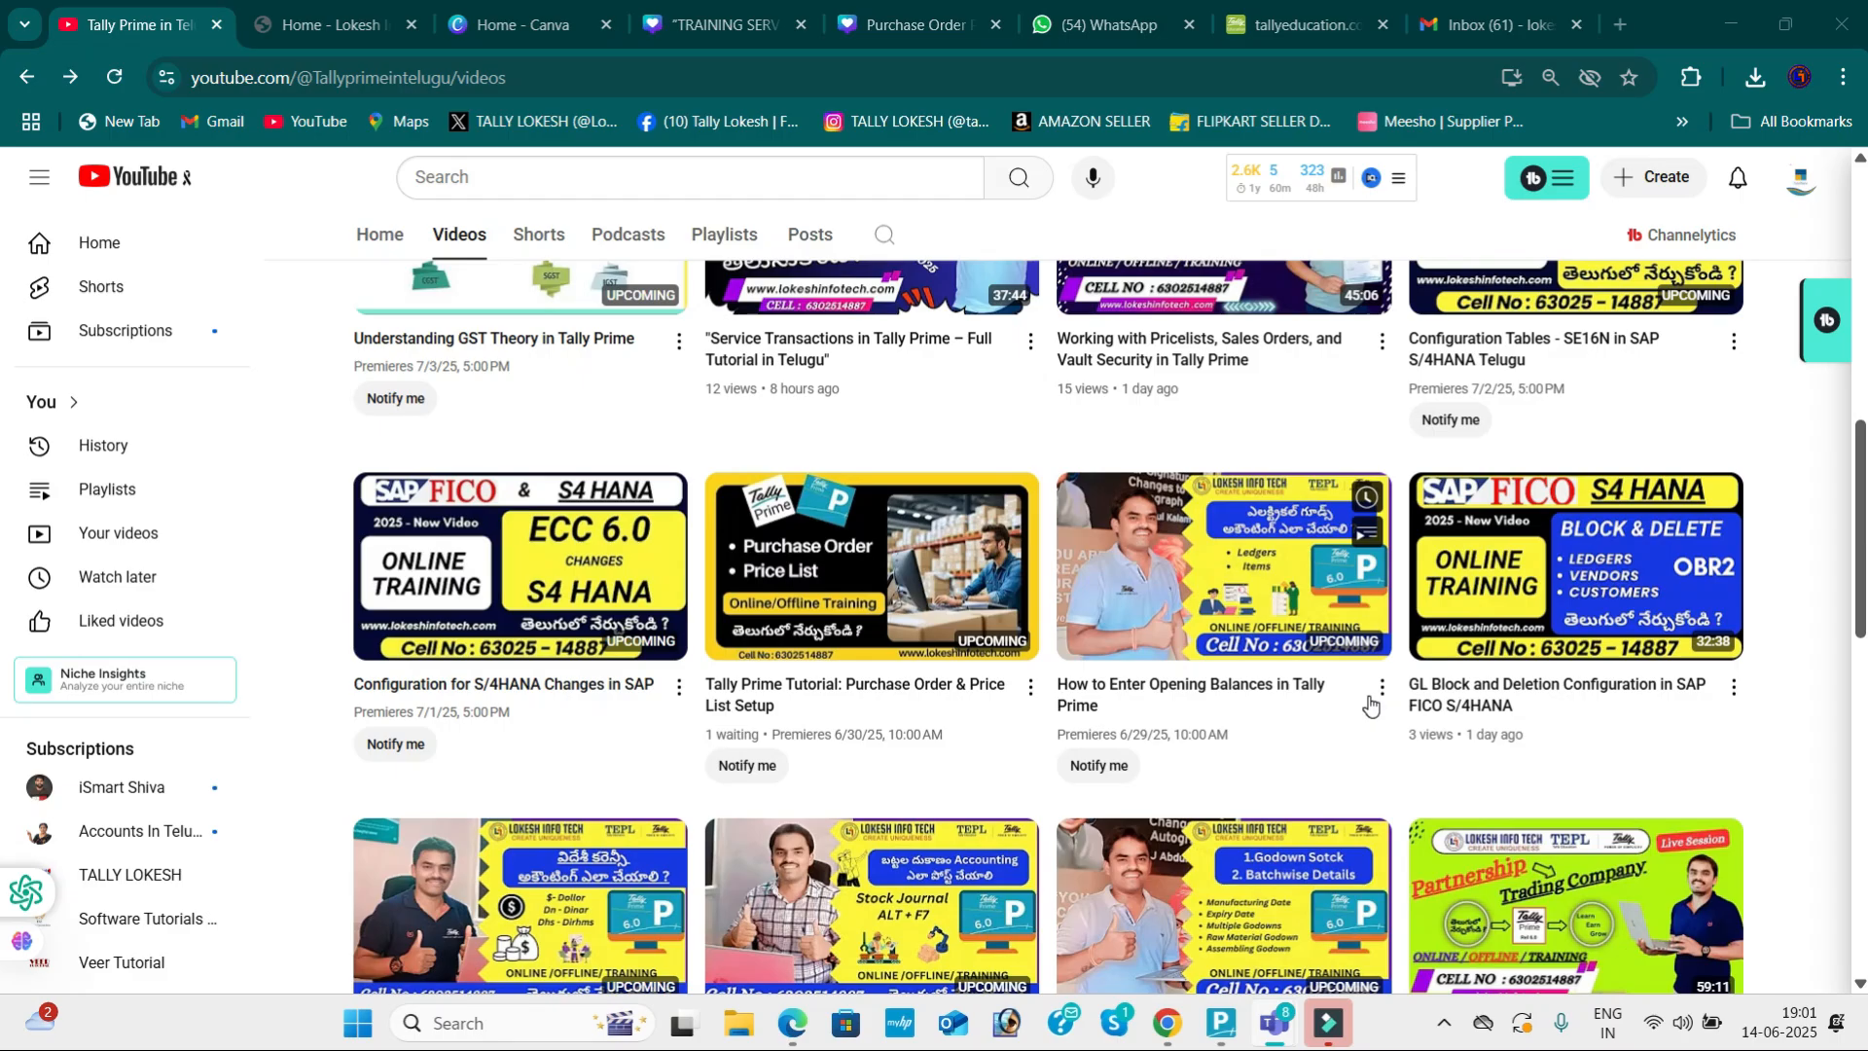
pyautogui.scroll(-1, 1369, 703)
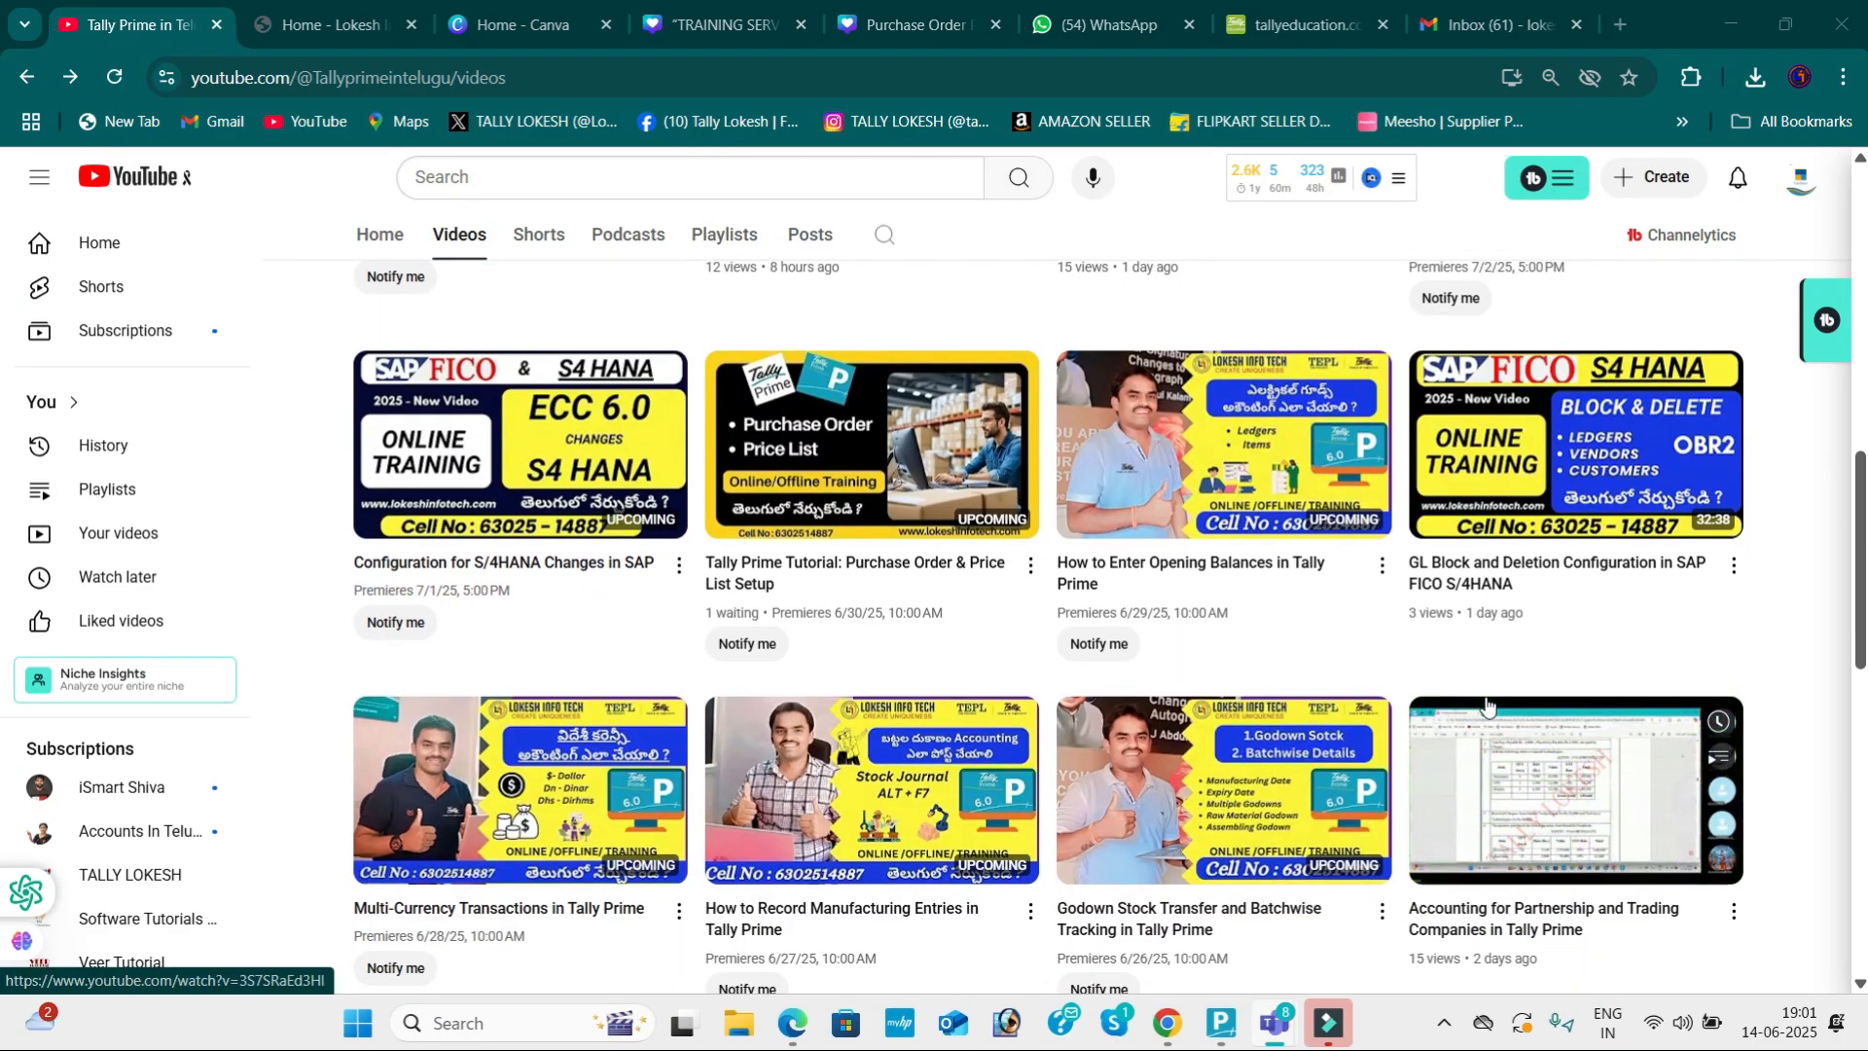
pyautogui.scroll(-1, 1486, 702)
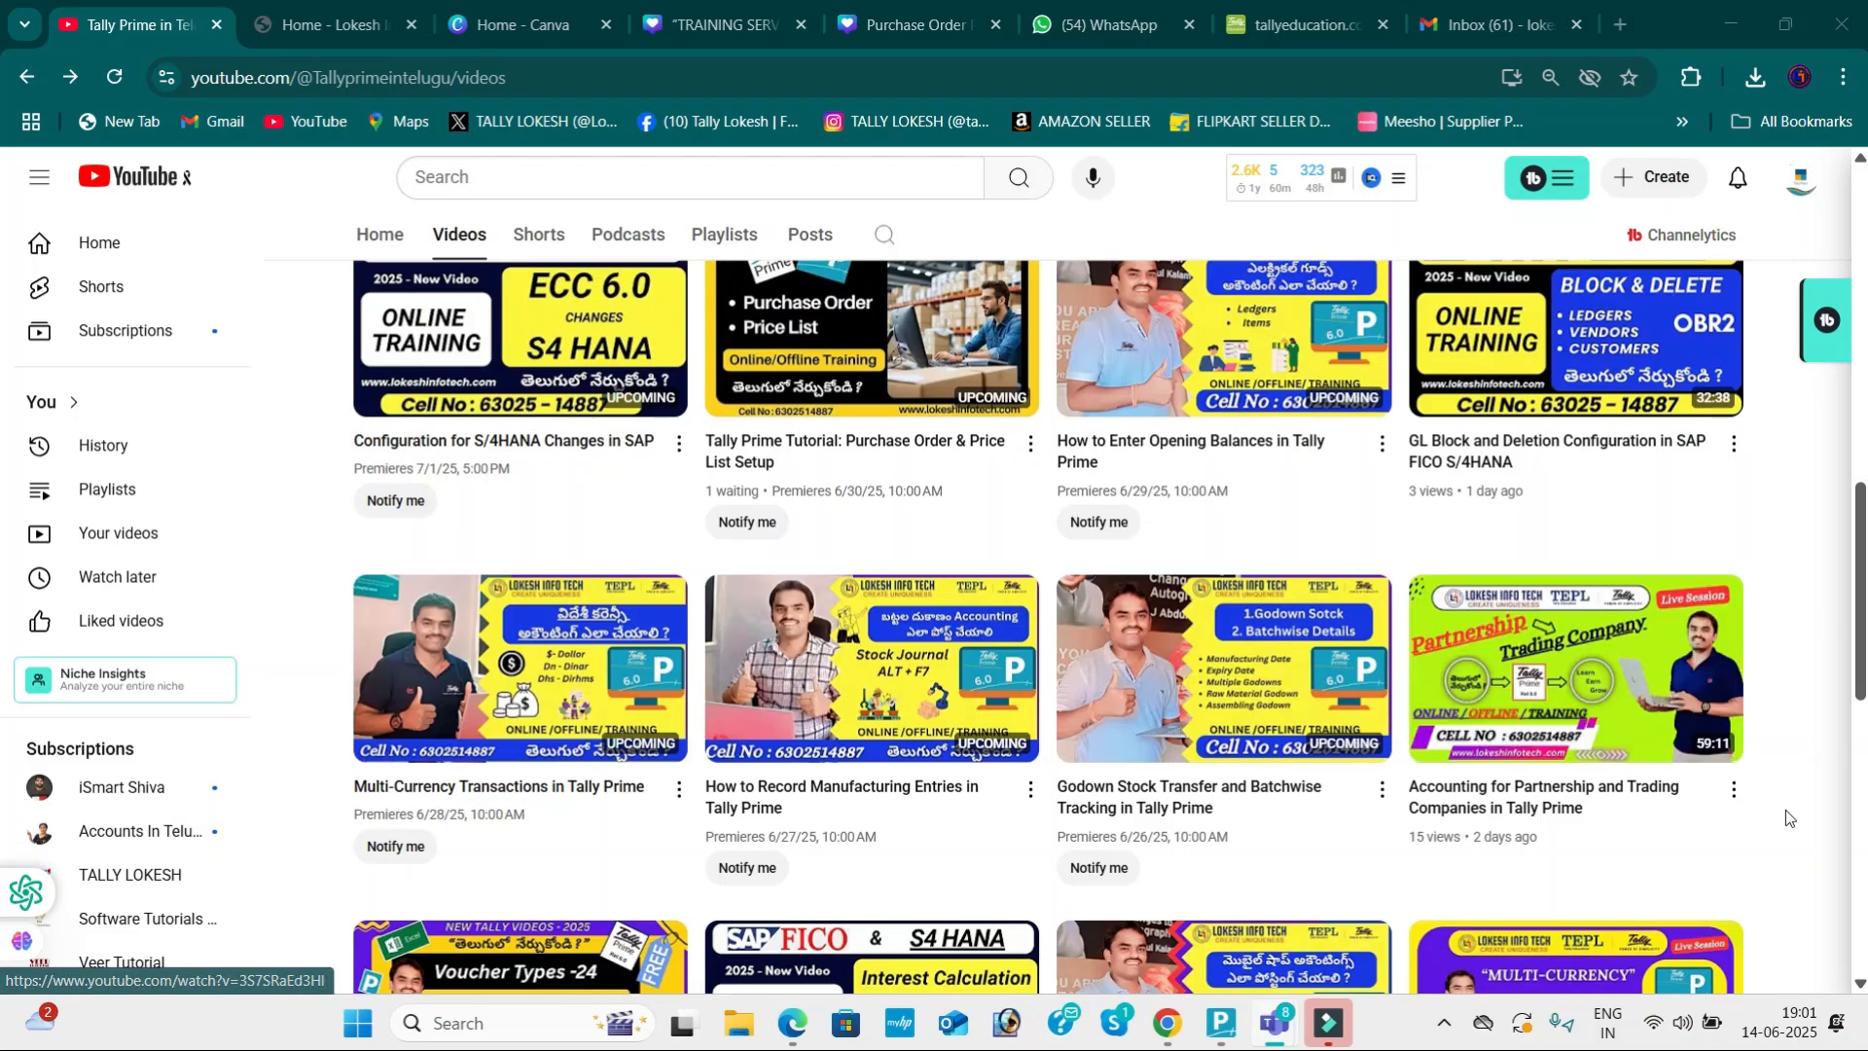
pyautogui.scroll(-1, 1823, 801)
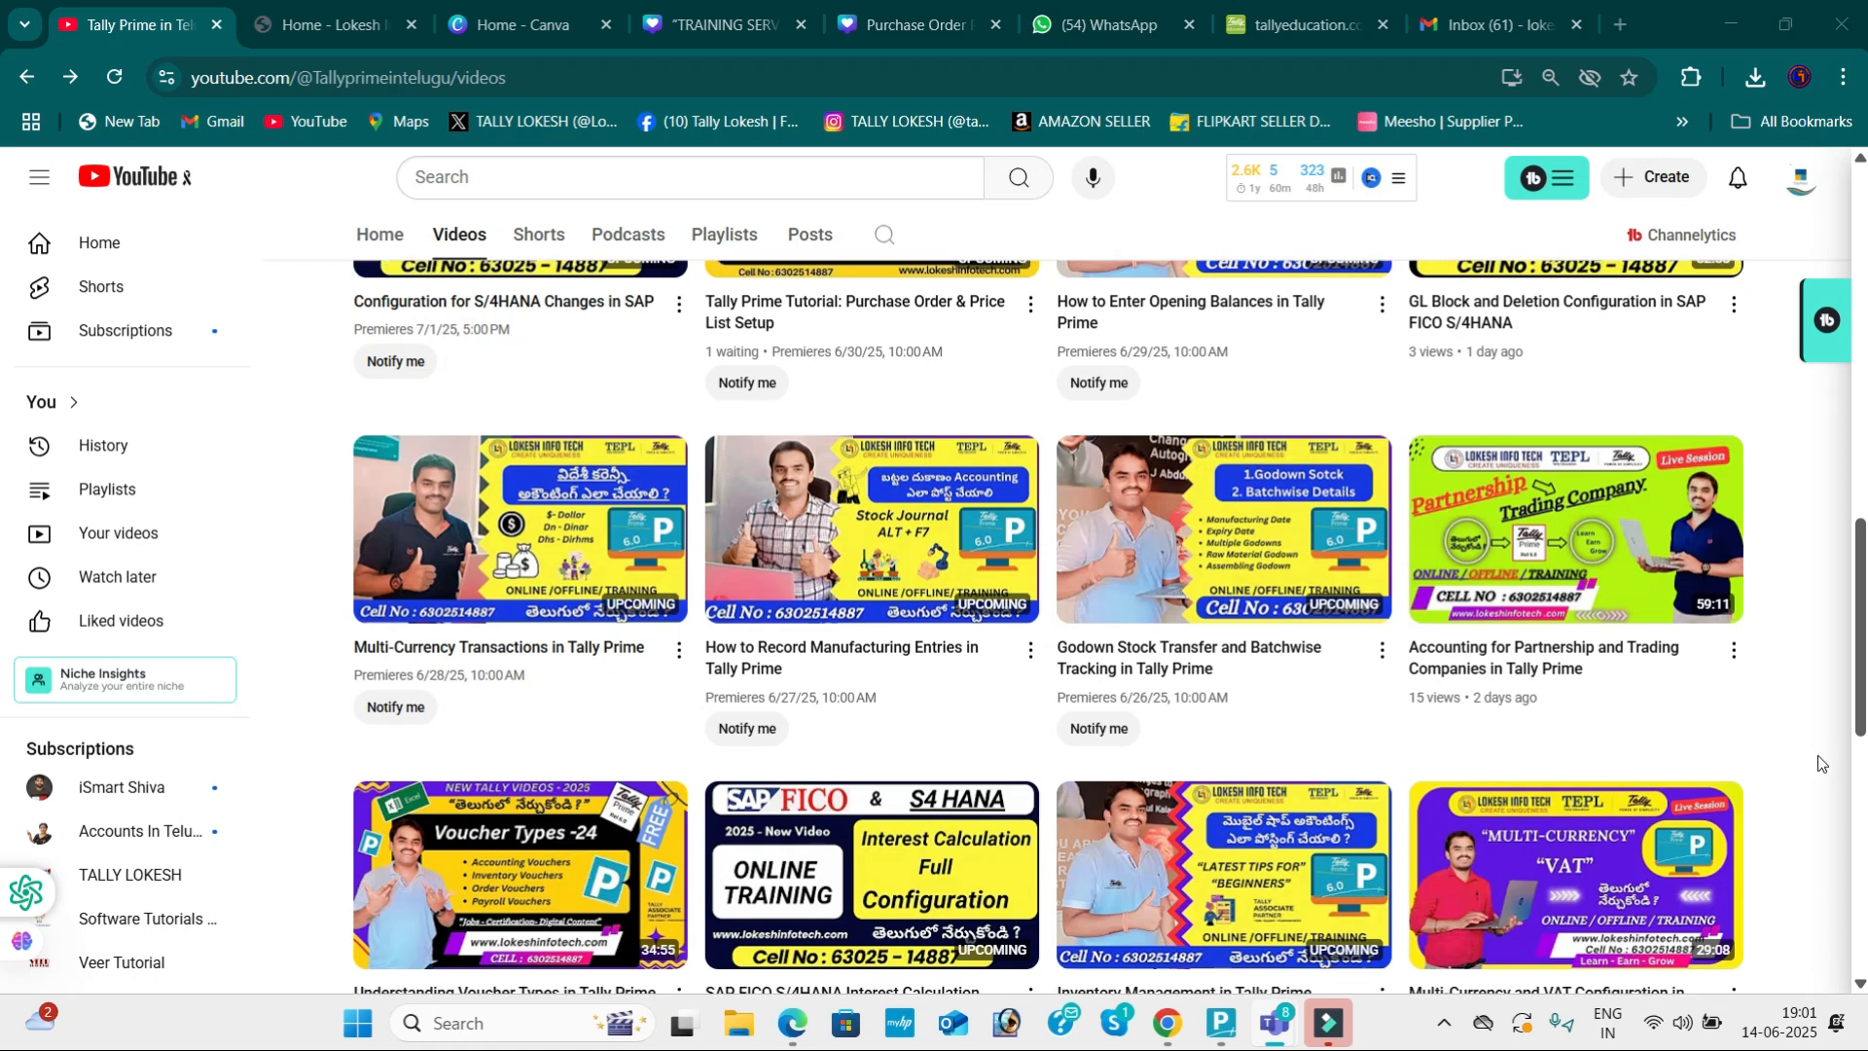
pyautogui.scroll(-1, 1821, 763)
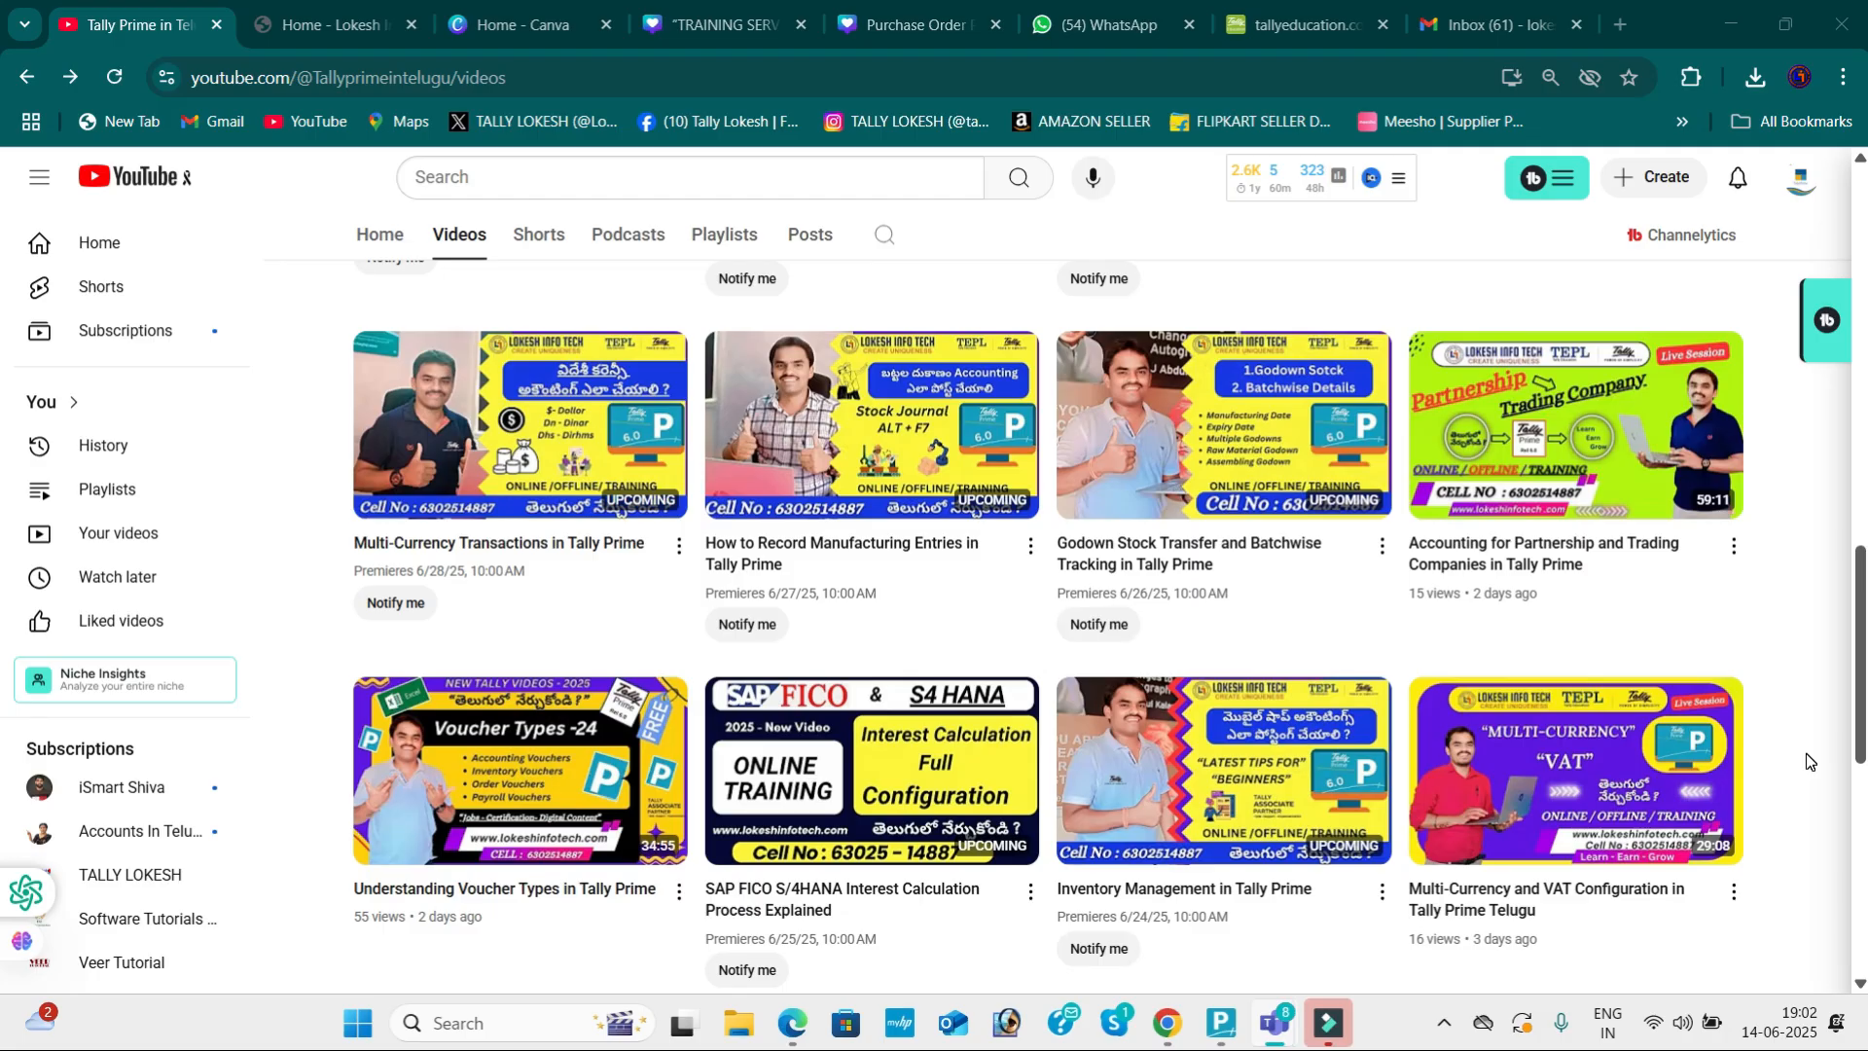
pyautogui.scroll(-3, 1807, 760)
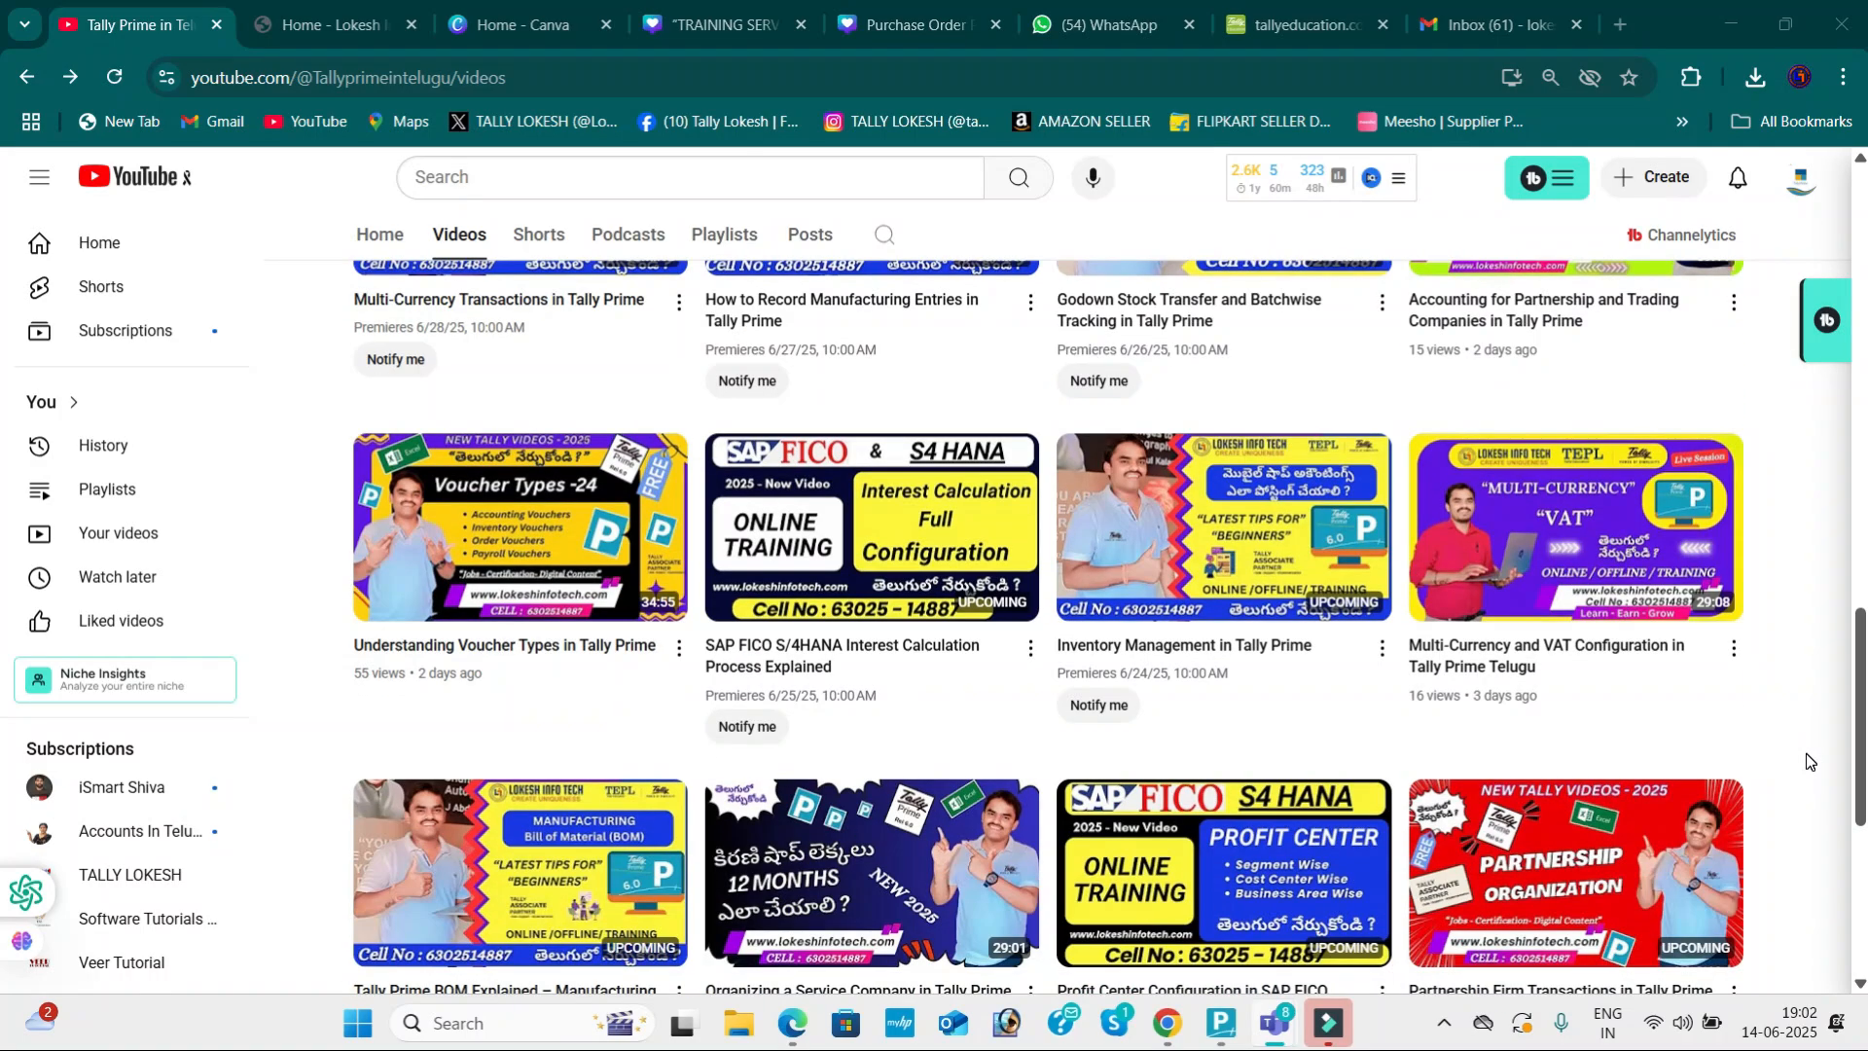
pyautogui.scroll(-3, 1808, 760)
pyautogui.scroll(-3, 1805, 753)
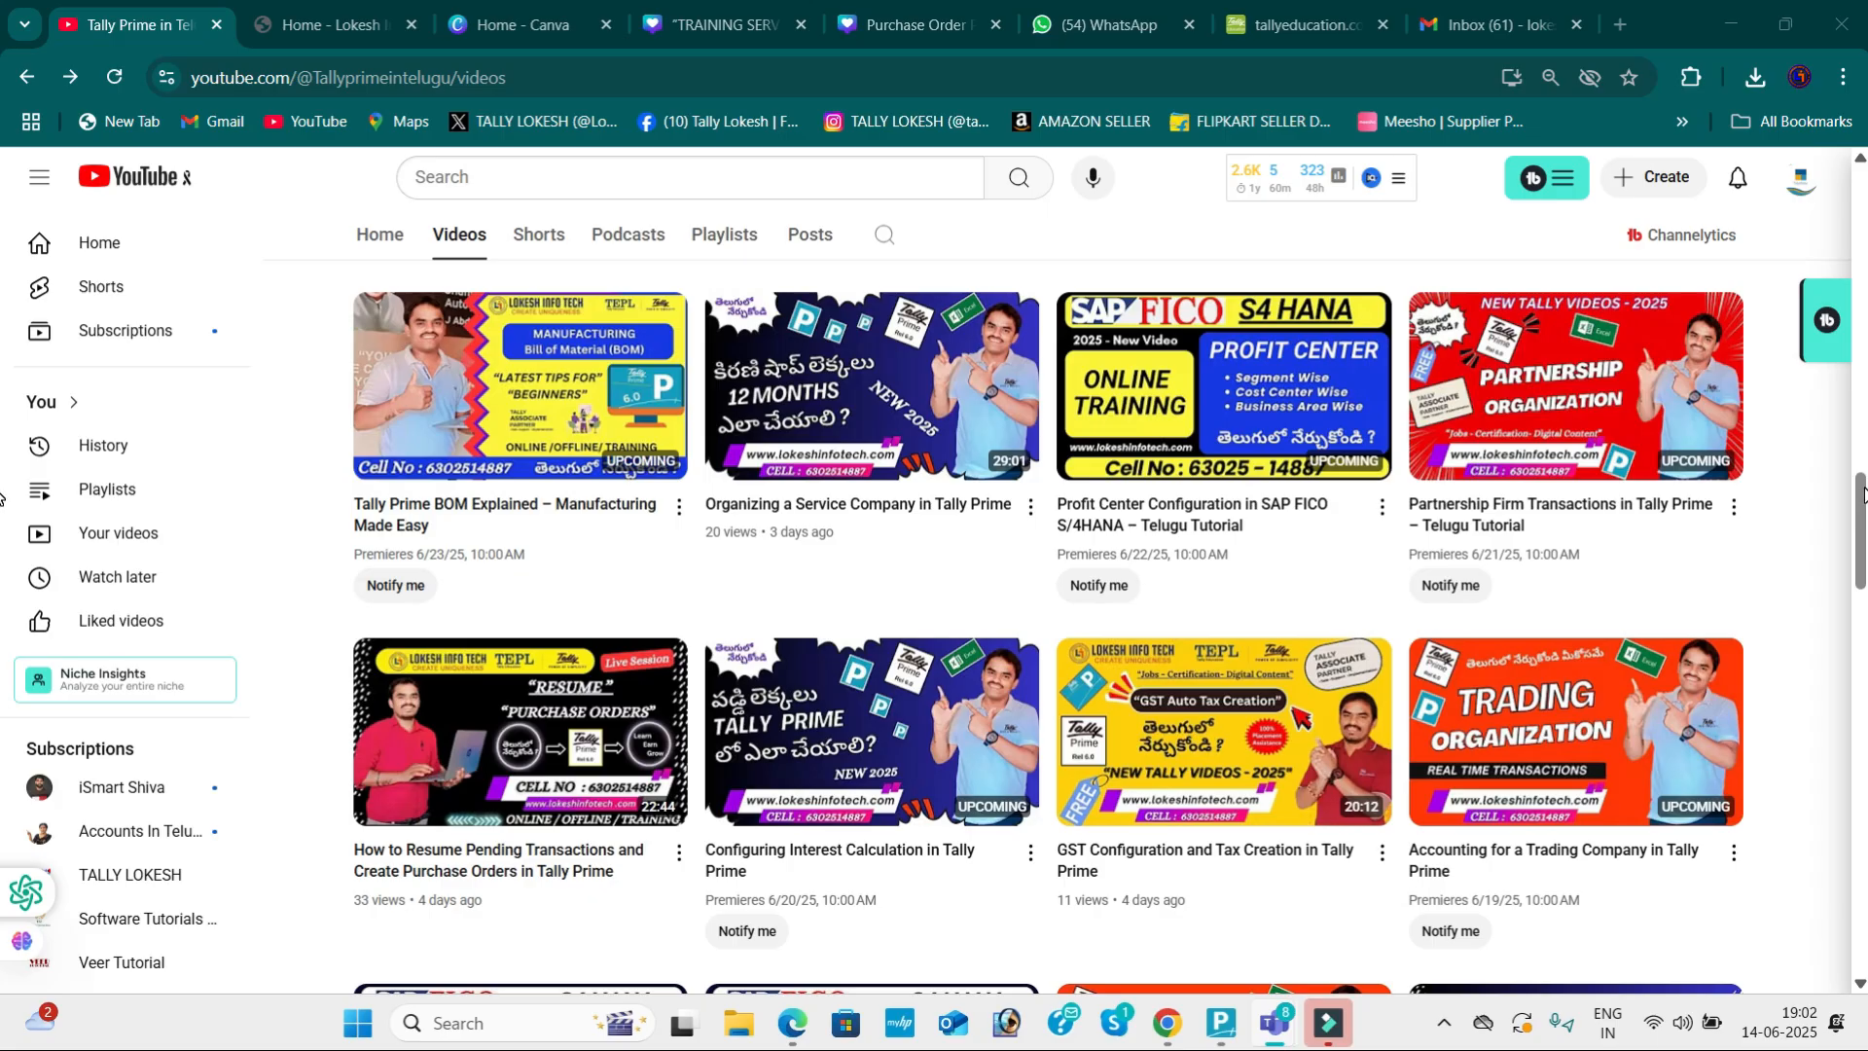
pyautogui.moveTo(1863, 502); pyautogui.dragTo(1861, 572)
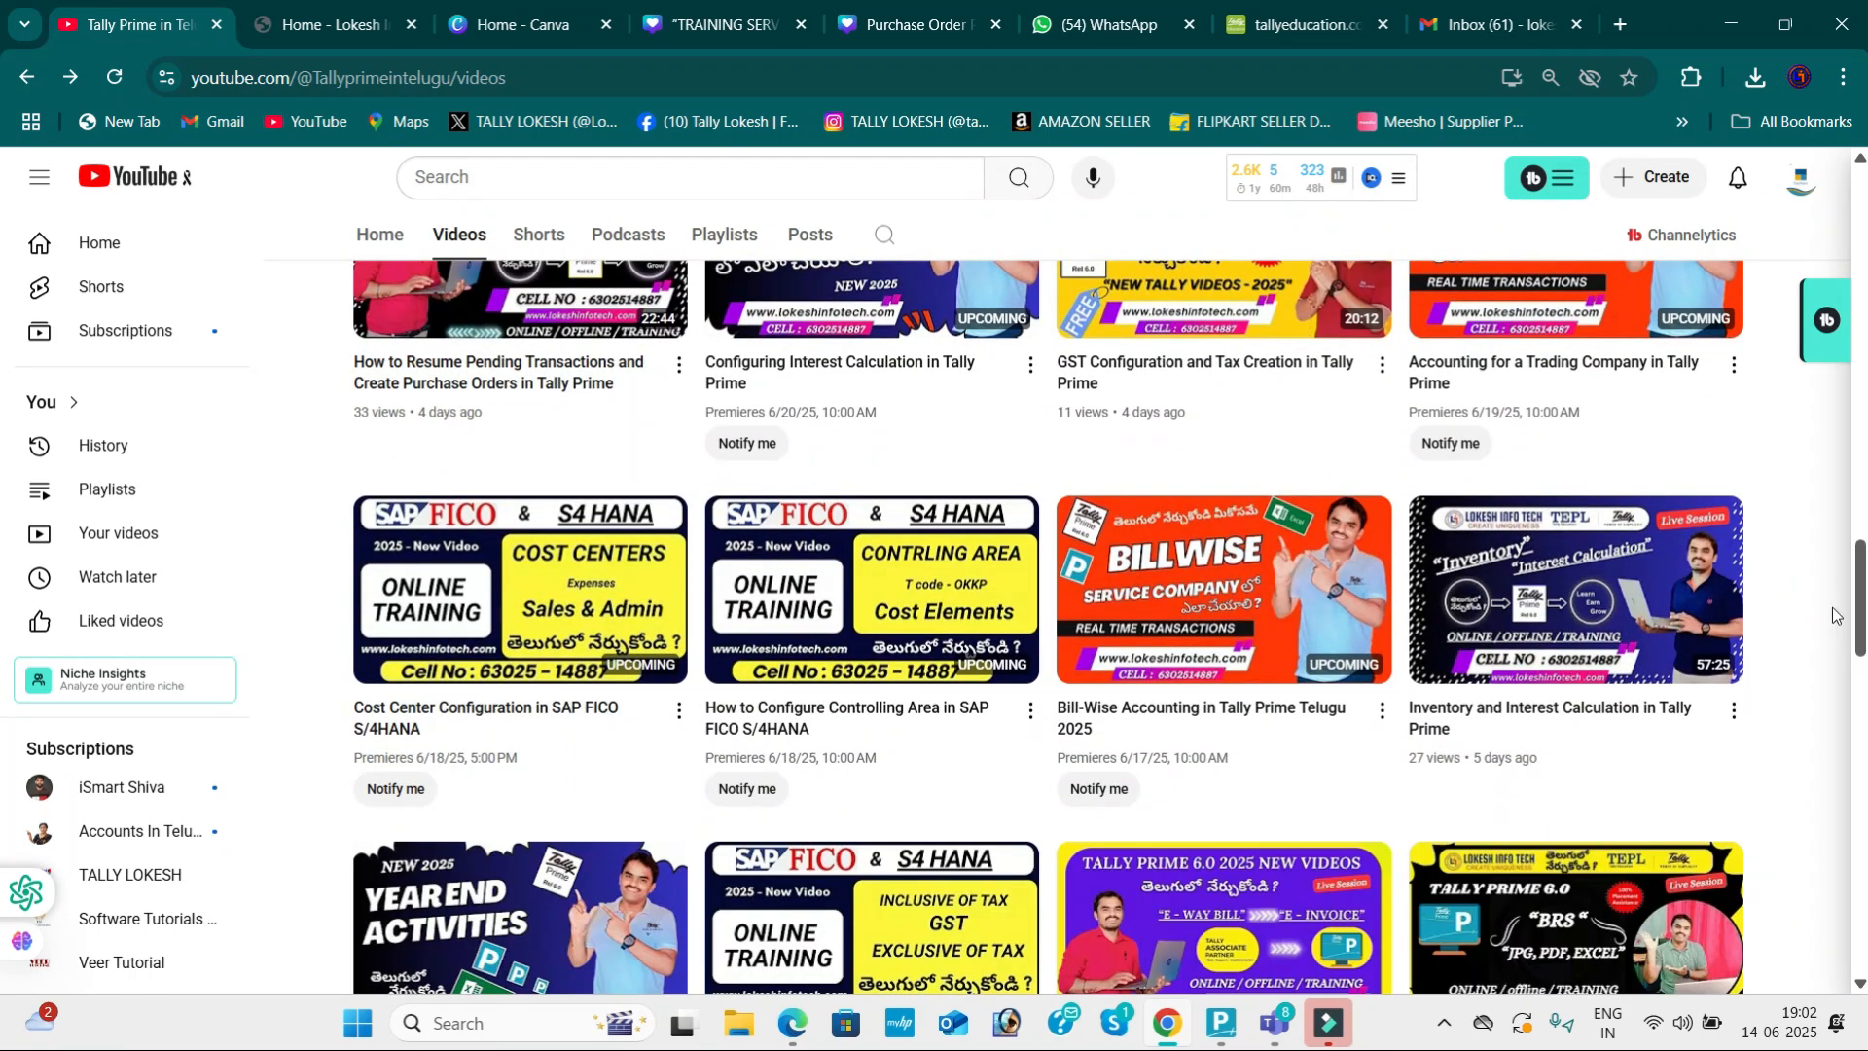
pyautogui.scroll(-2, 1759, 646)
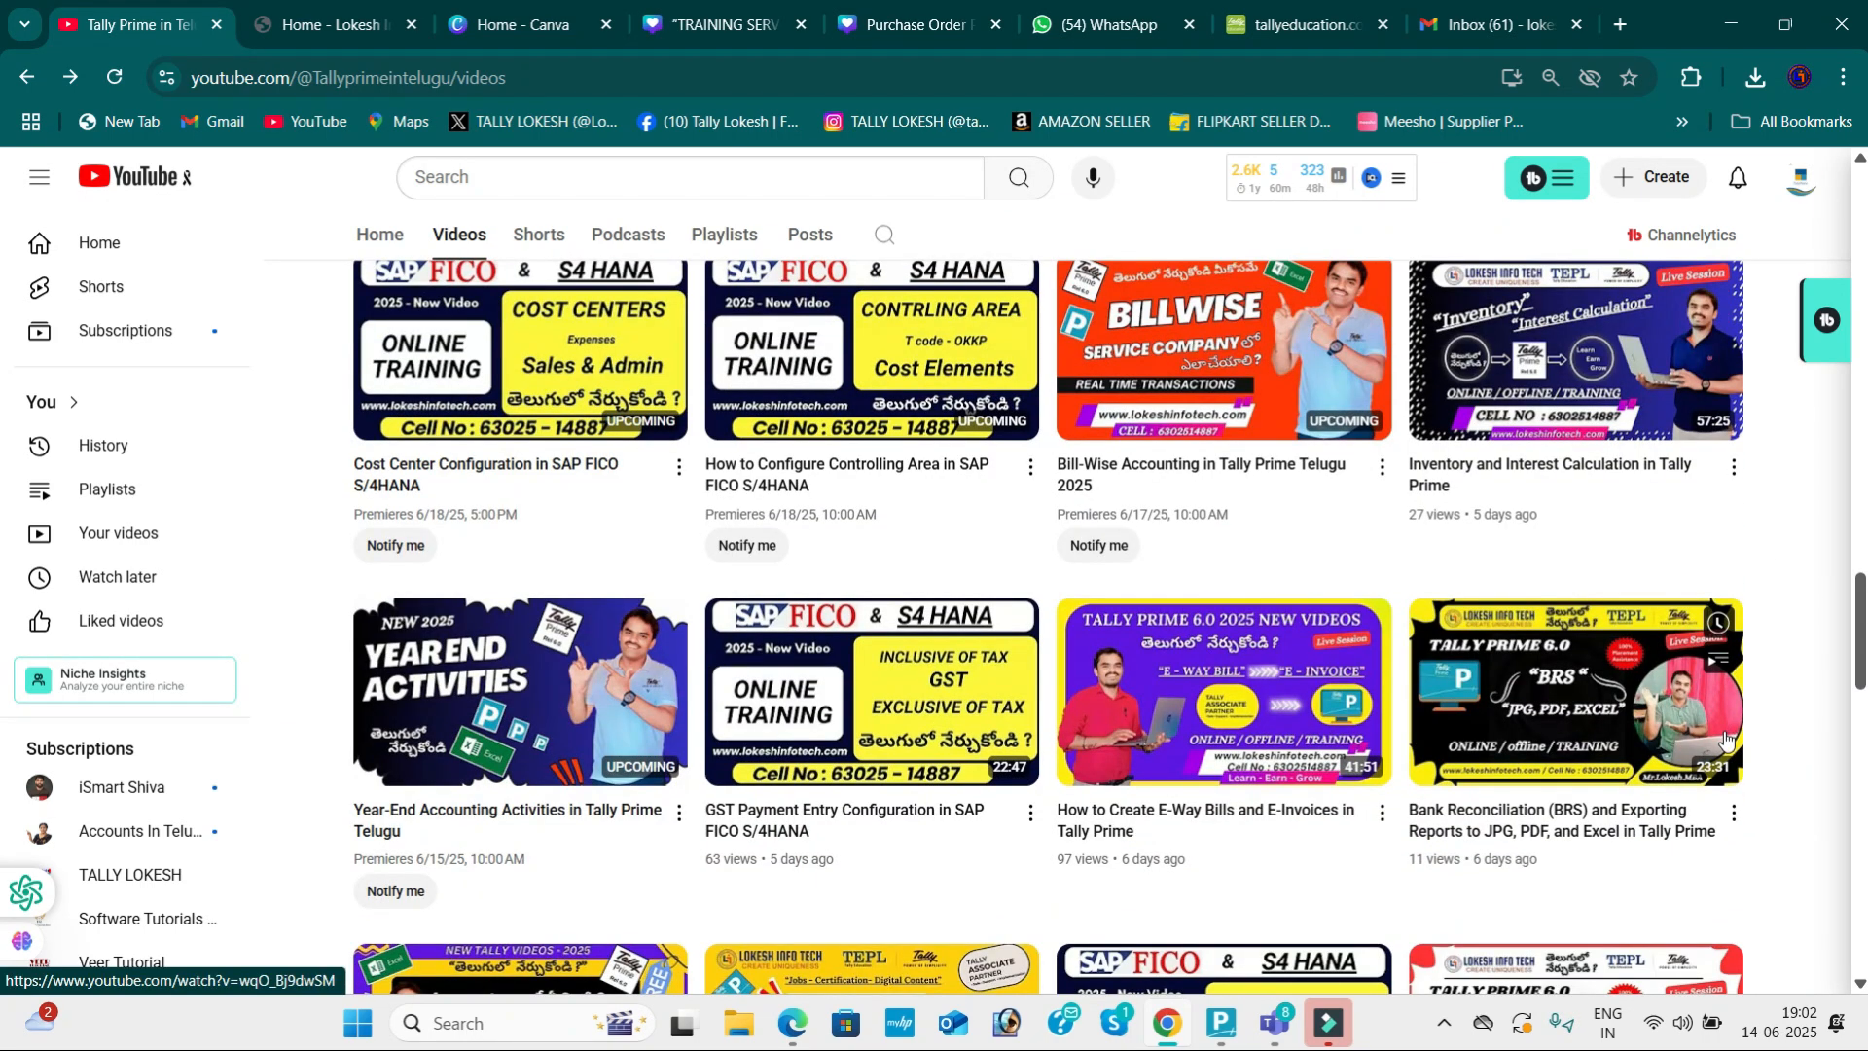
pyautogui.scroll(8, 1725, 728)
pyautogui.scroll(10, 1724, 728)
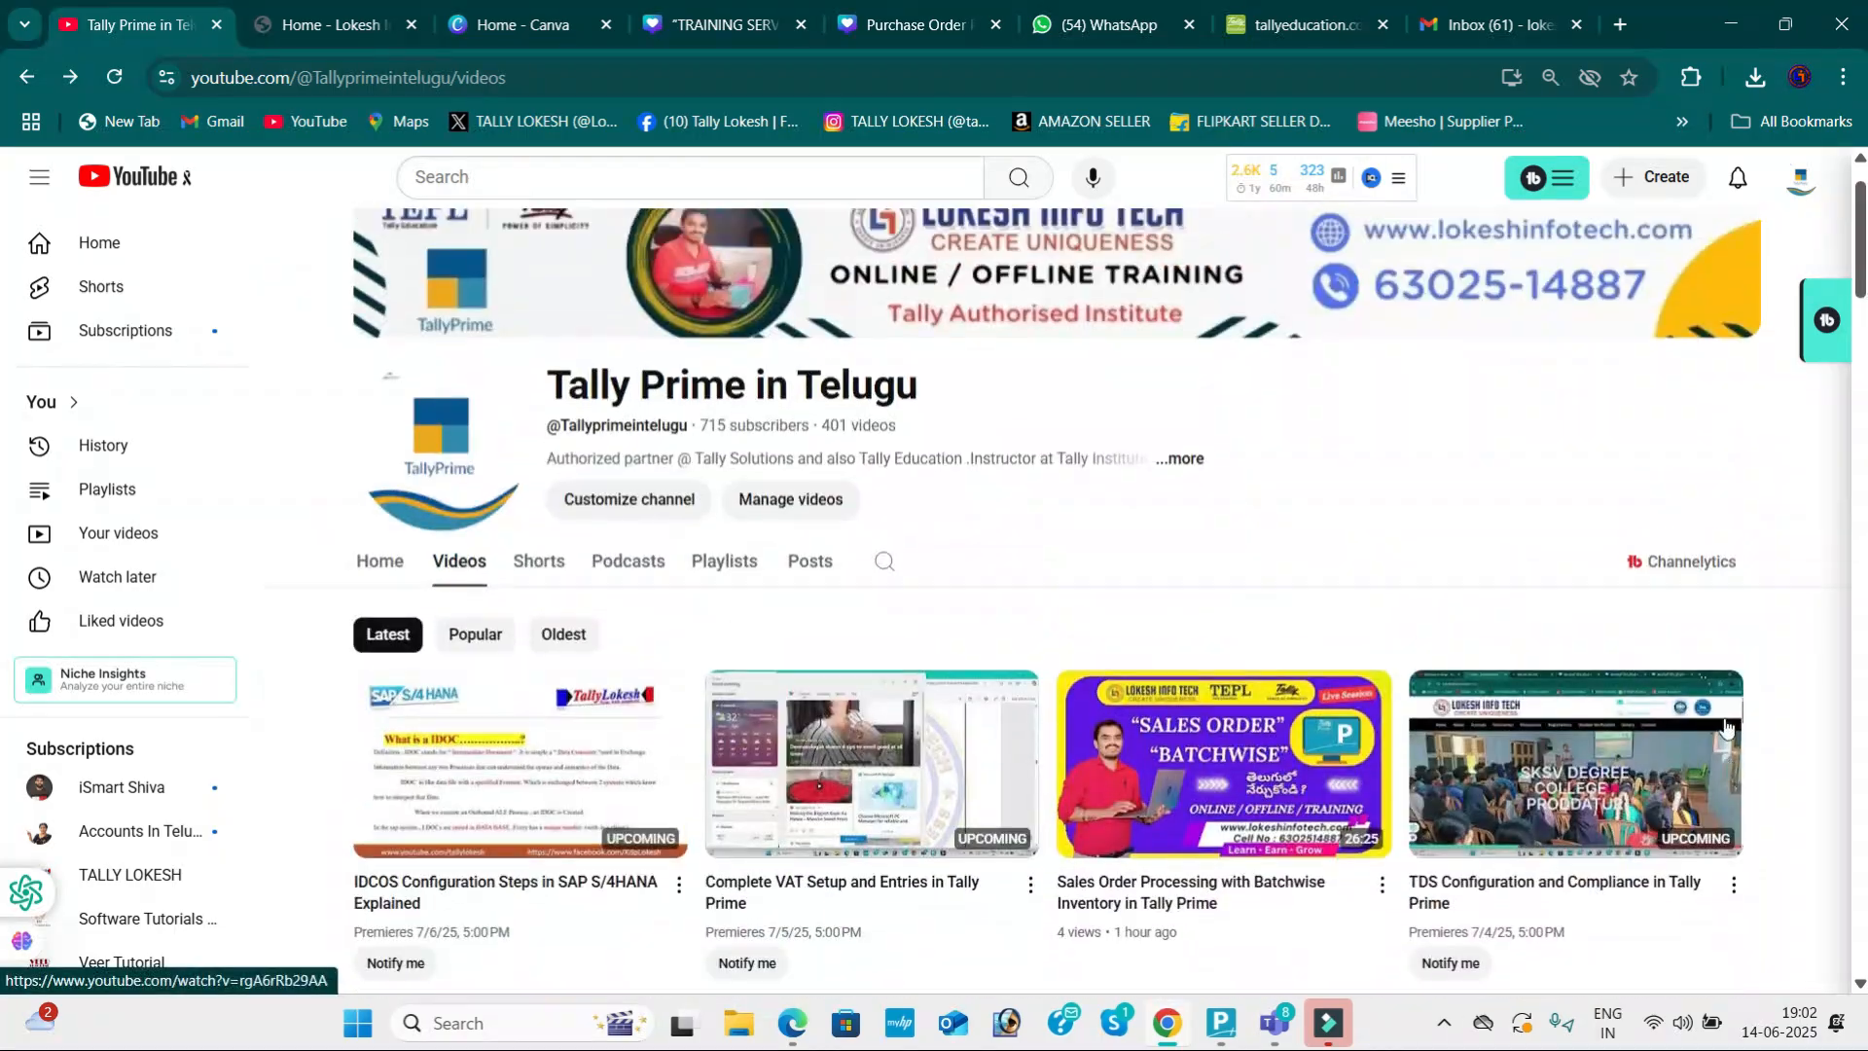
# Step: Return the Lokesh Info Tech home page carousel to slide 1, then bring TallyPrime forward
pyautogui.click(319, 24)
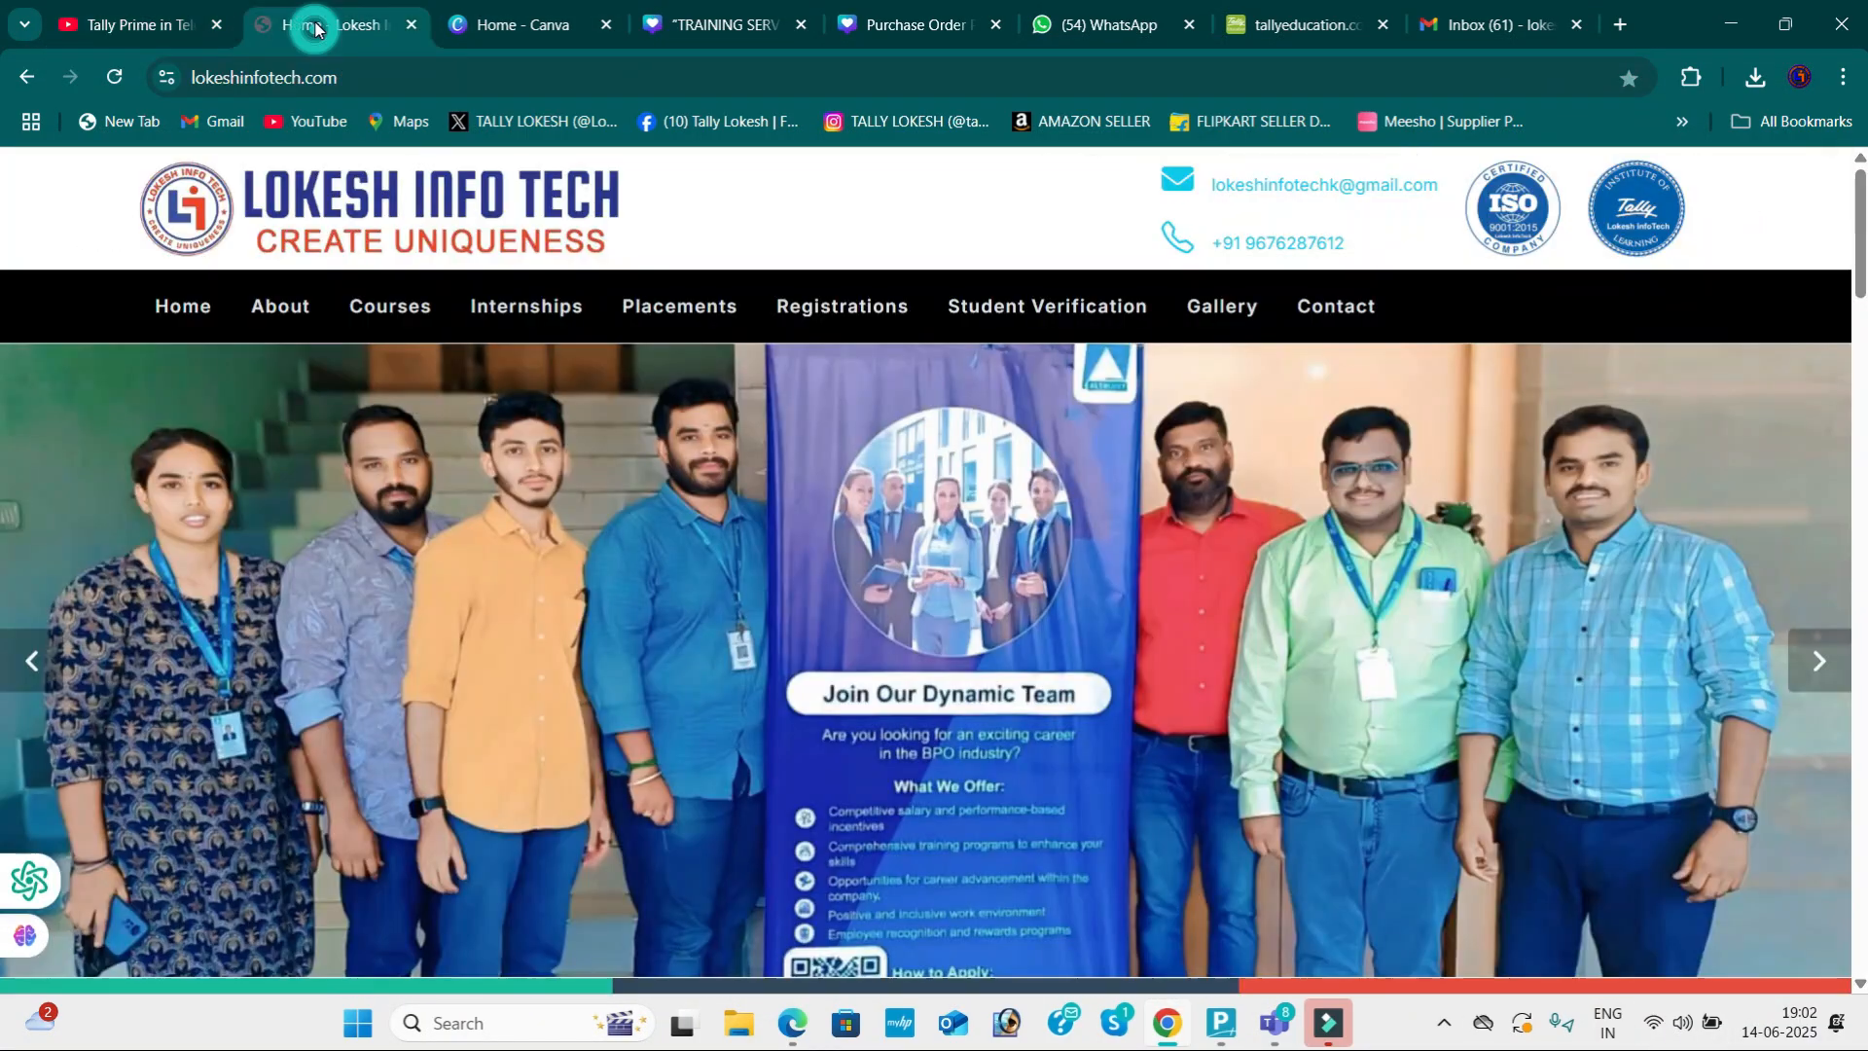
pyautogui.click(35, 661)
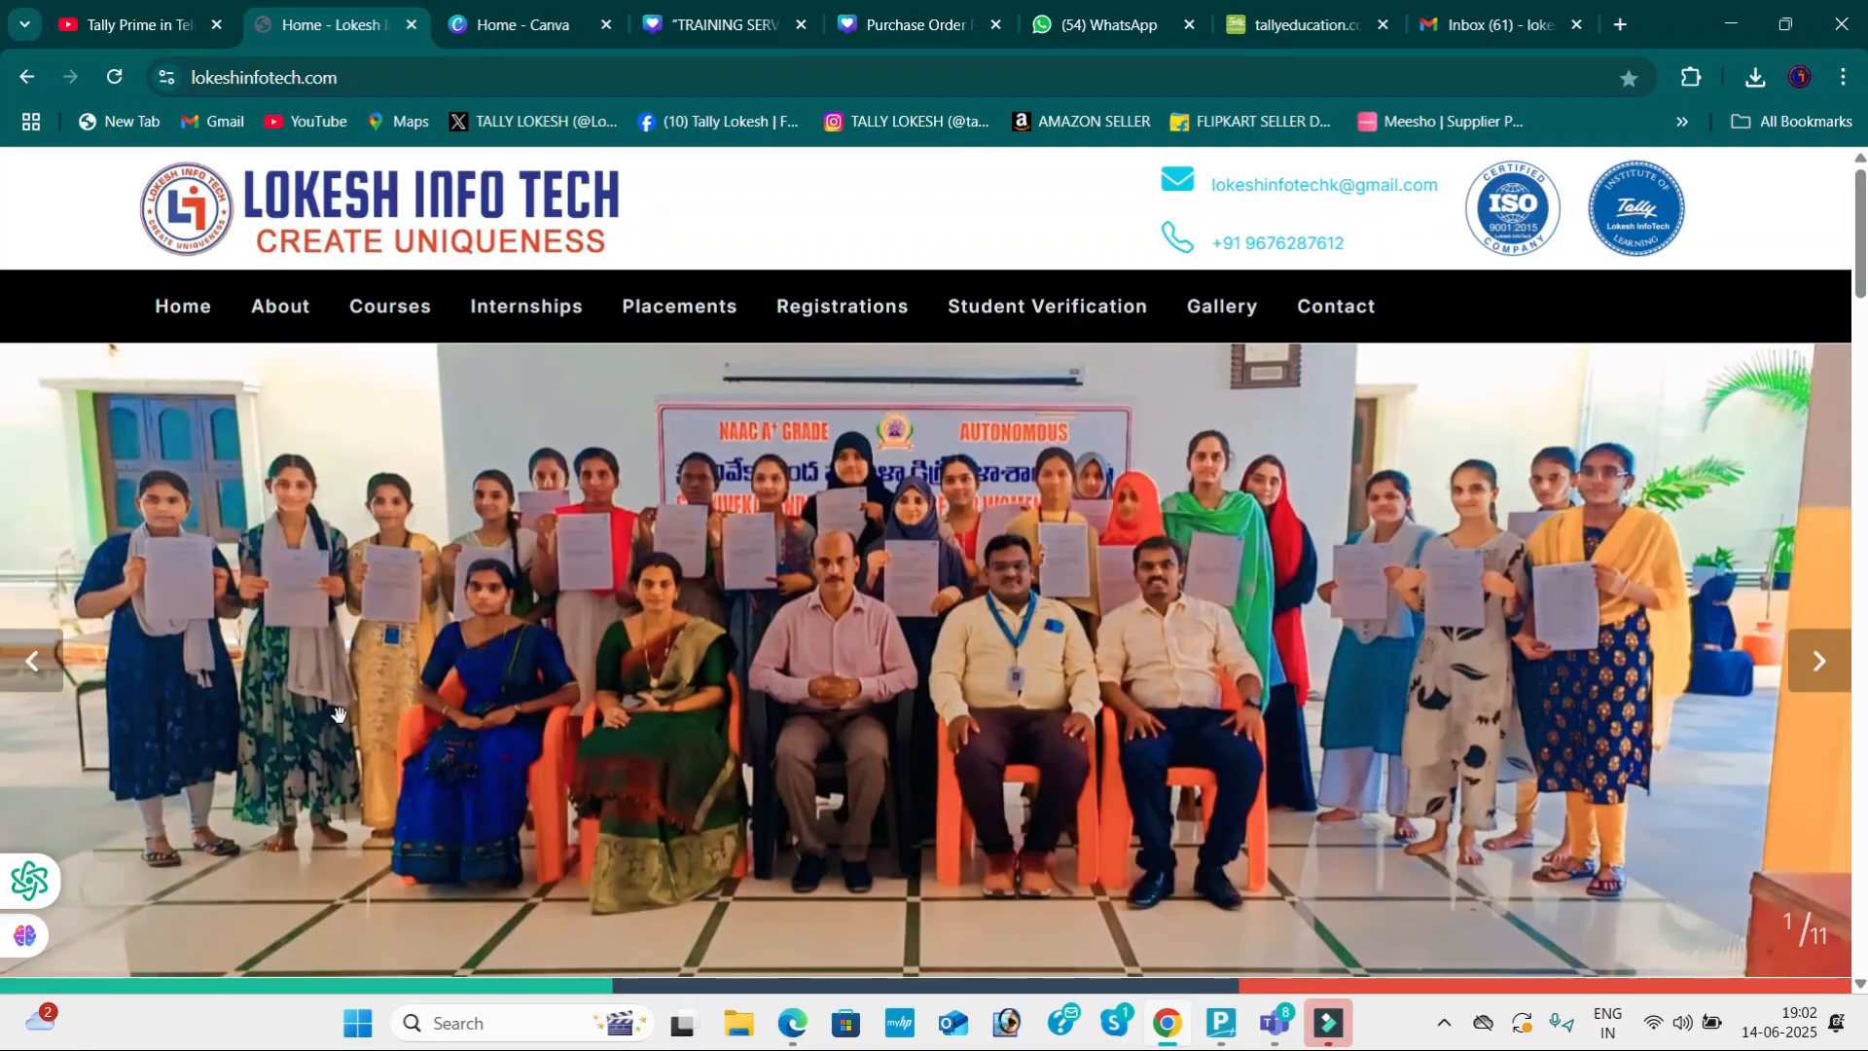
pyautogui.click(41, 665)
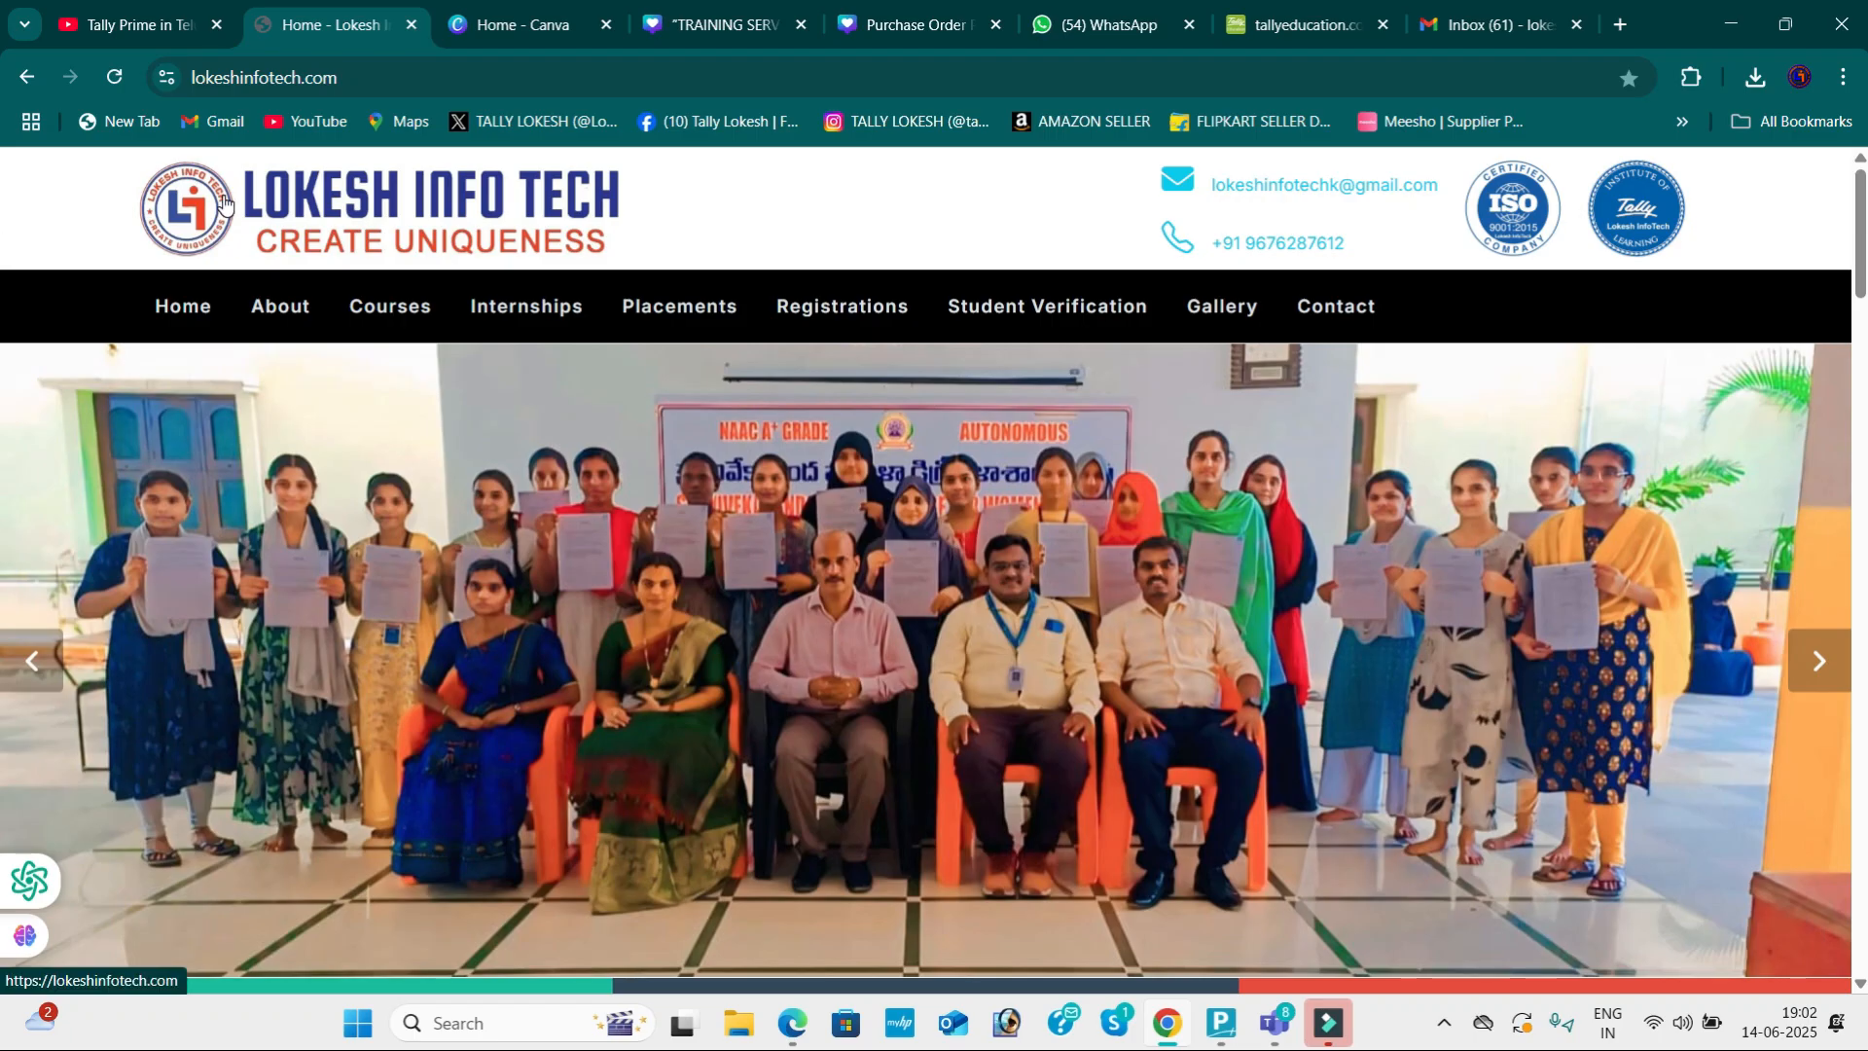
pyautogui.click(1218, 1021)
# Step: Name the new company 'LOKESH PVT LTD June 14', copying the base name from the PDF
pyautogui.press('Up')
pyautogui.press('Up')
pyautogui.press('Up')
pyautogui.press('Up')
pyautogui.press('Up')
pyautogui.press('Return')
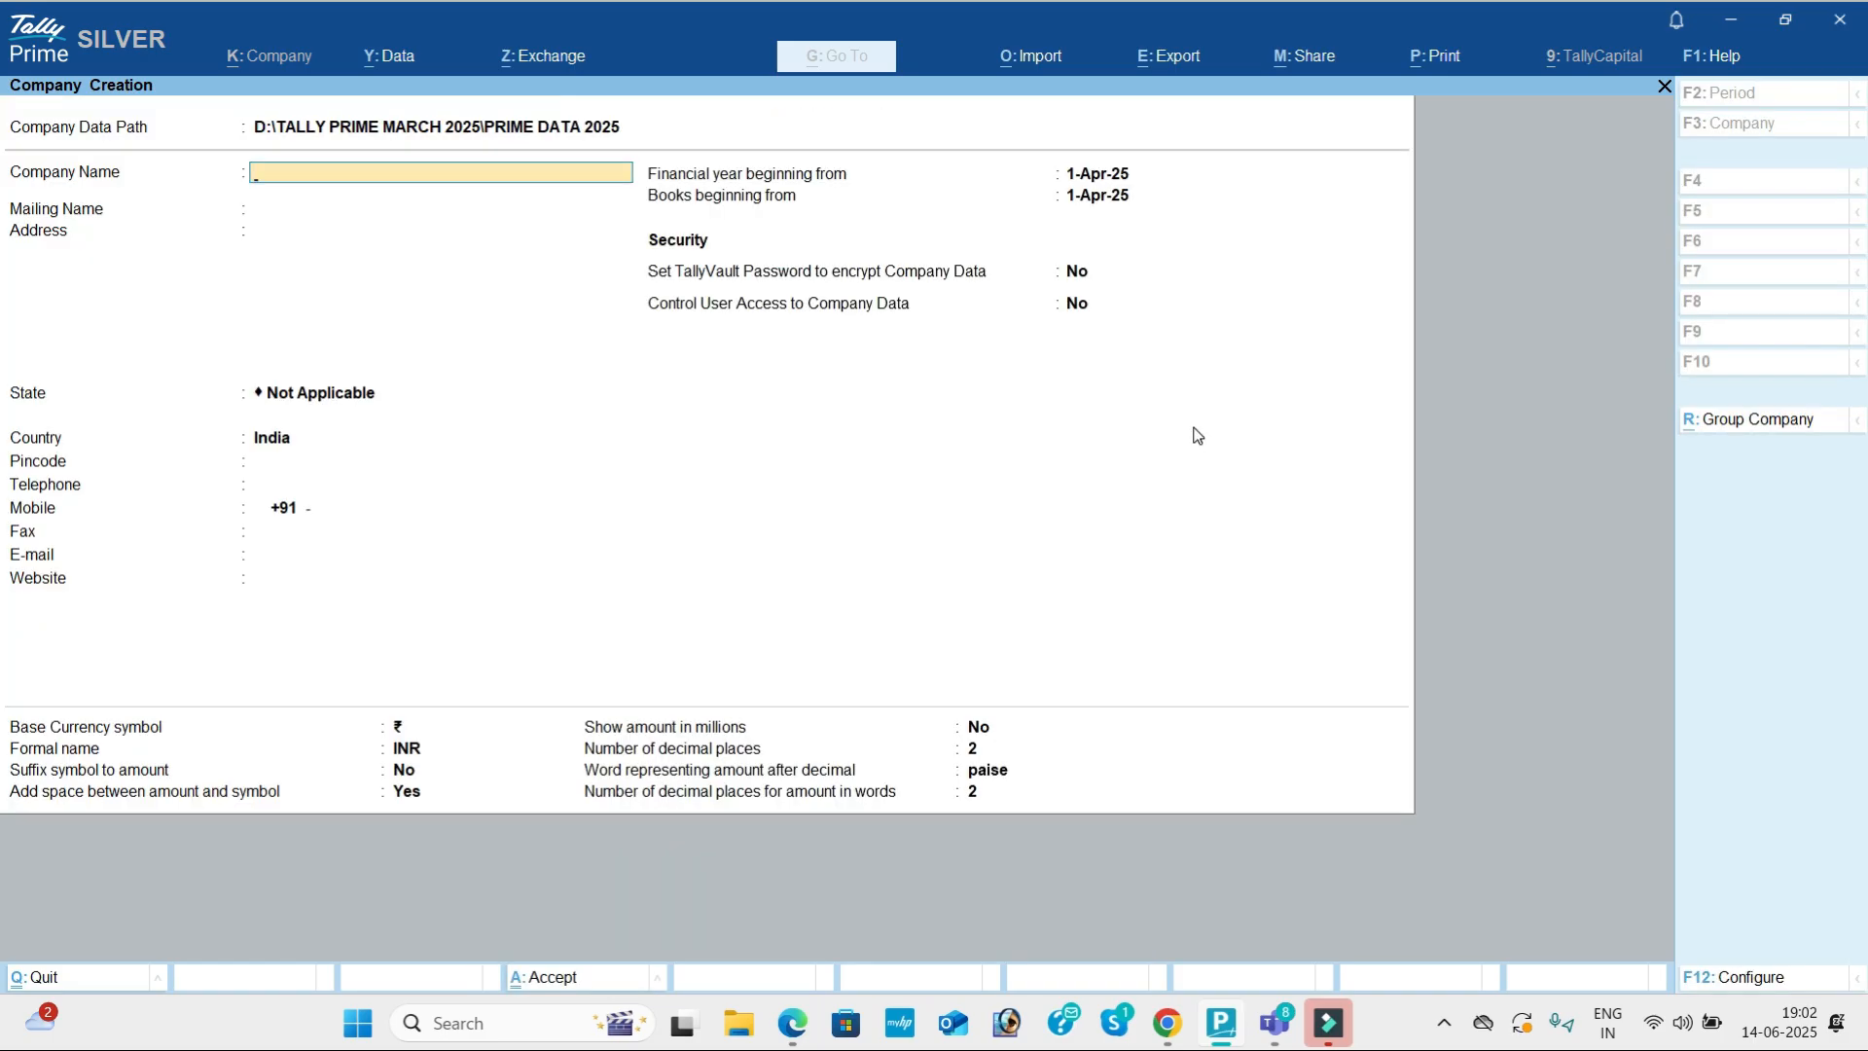
pyautogui.hotkey('alt', 'Tab')
pyautogui.hotkey('alt', 'Tab')
pyautogui.hotkey('alt', 'Tab')
pyautogui.hotkey('alt', 'Tab')
pyautogui.hotkey('alt', 'Tab')
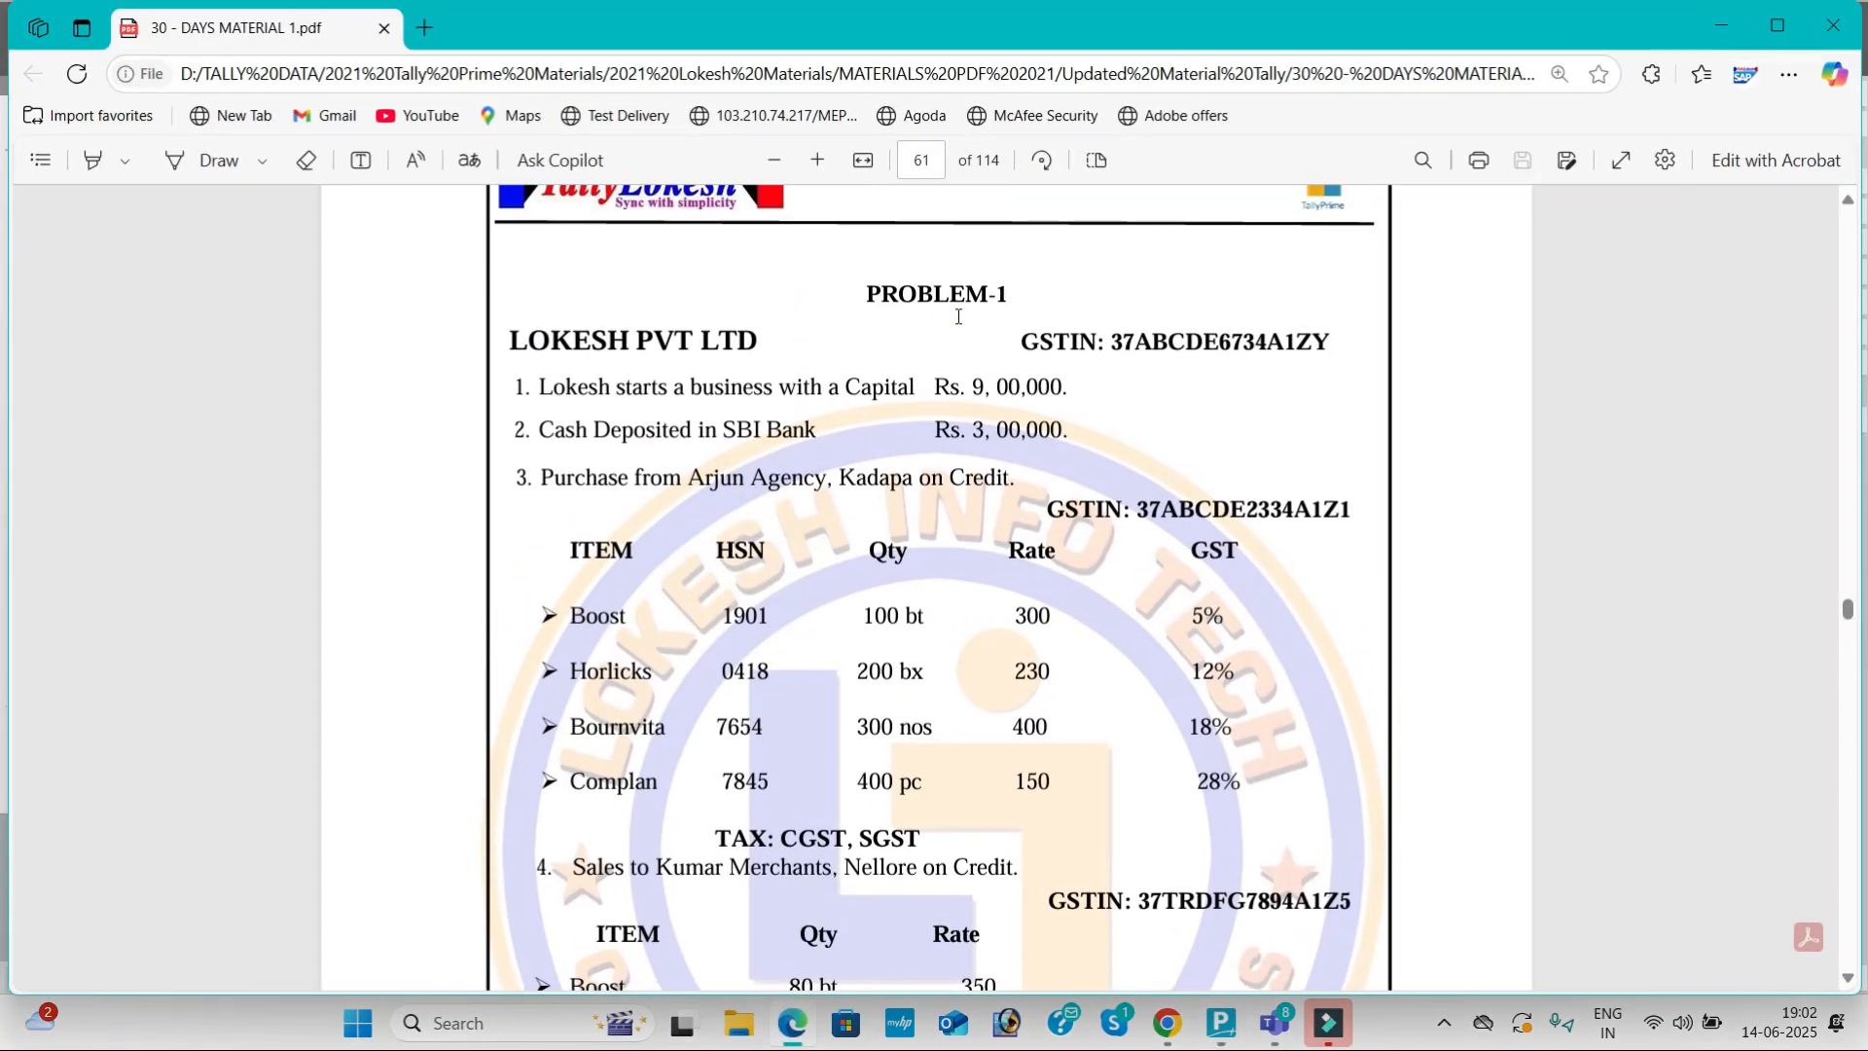
pyautogui.moveTo(507, 342); pyautogui.dragTo(750, 355)
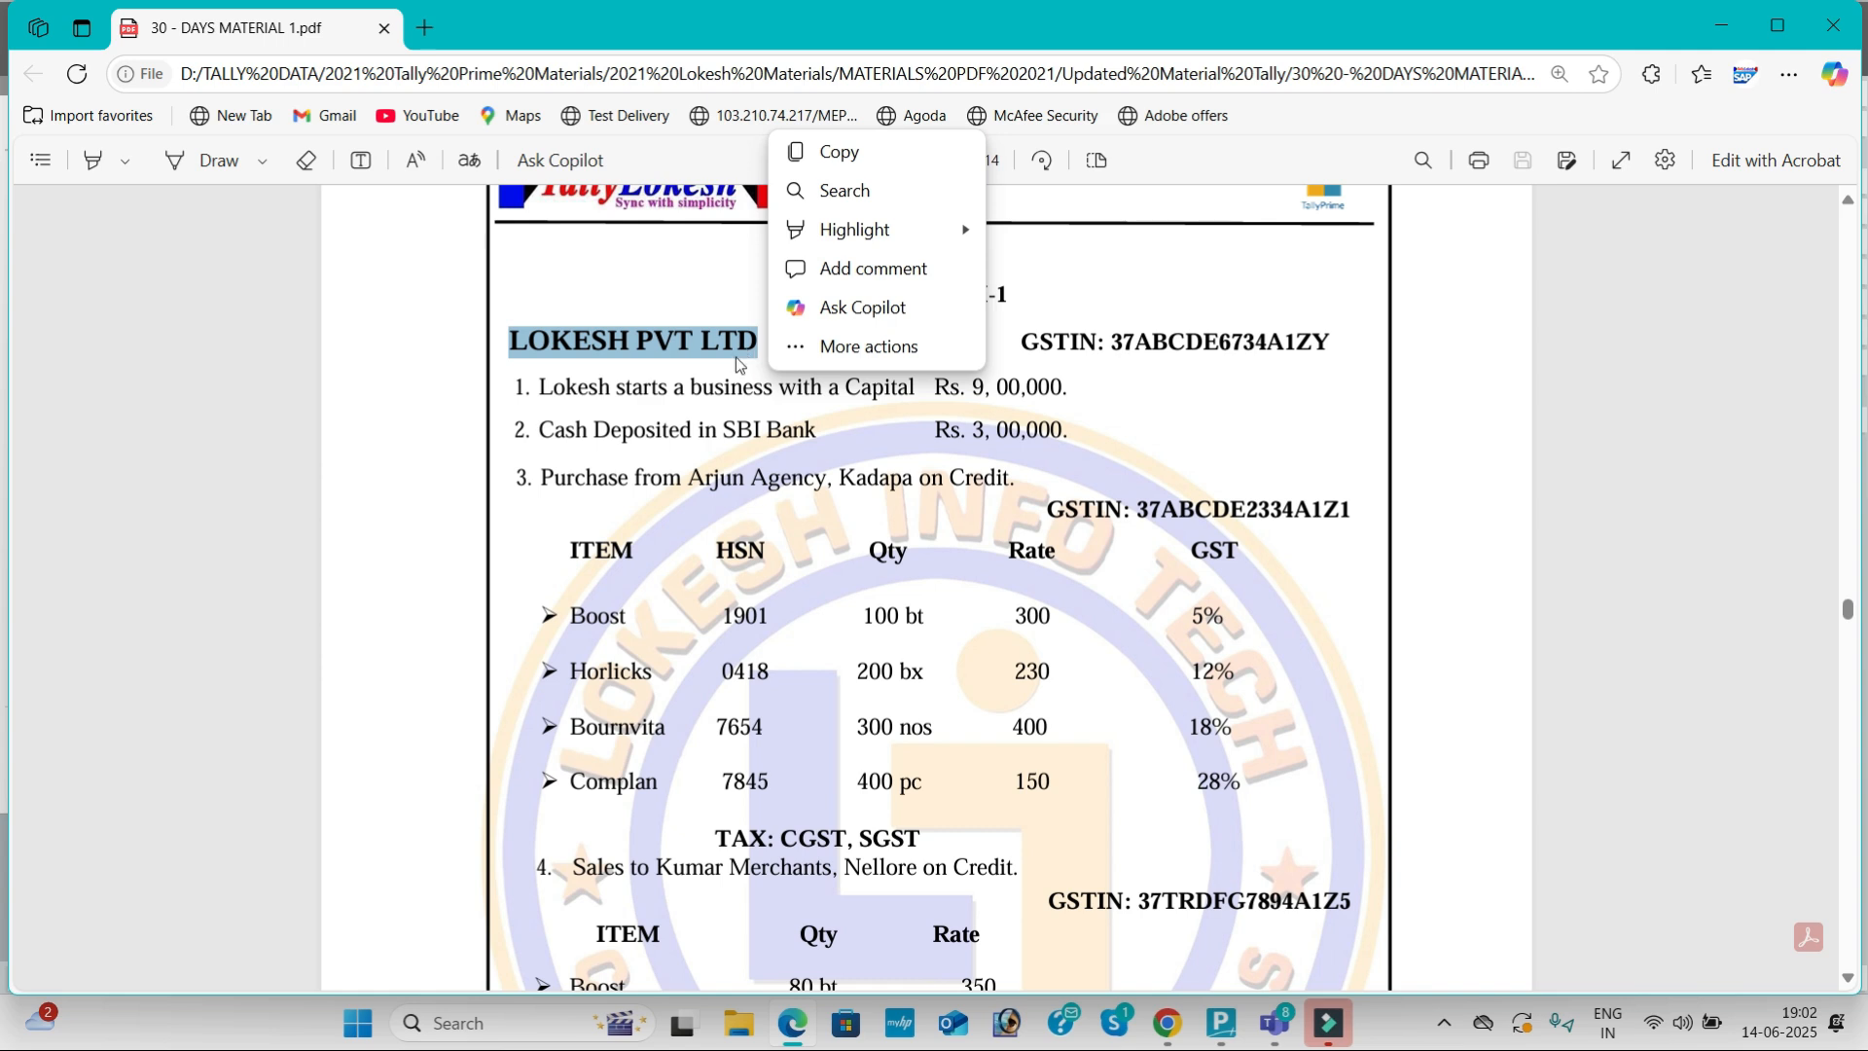
pyautogui.hotkey('ctrl', 'c')
pyautogui.hotkey('alt', 'Tab')
pyautogui.hotkey('ctrl', 'v')
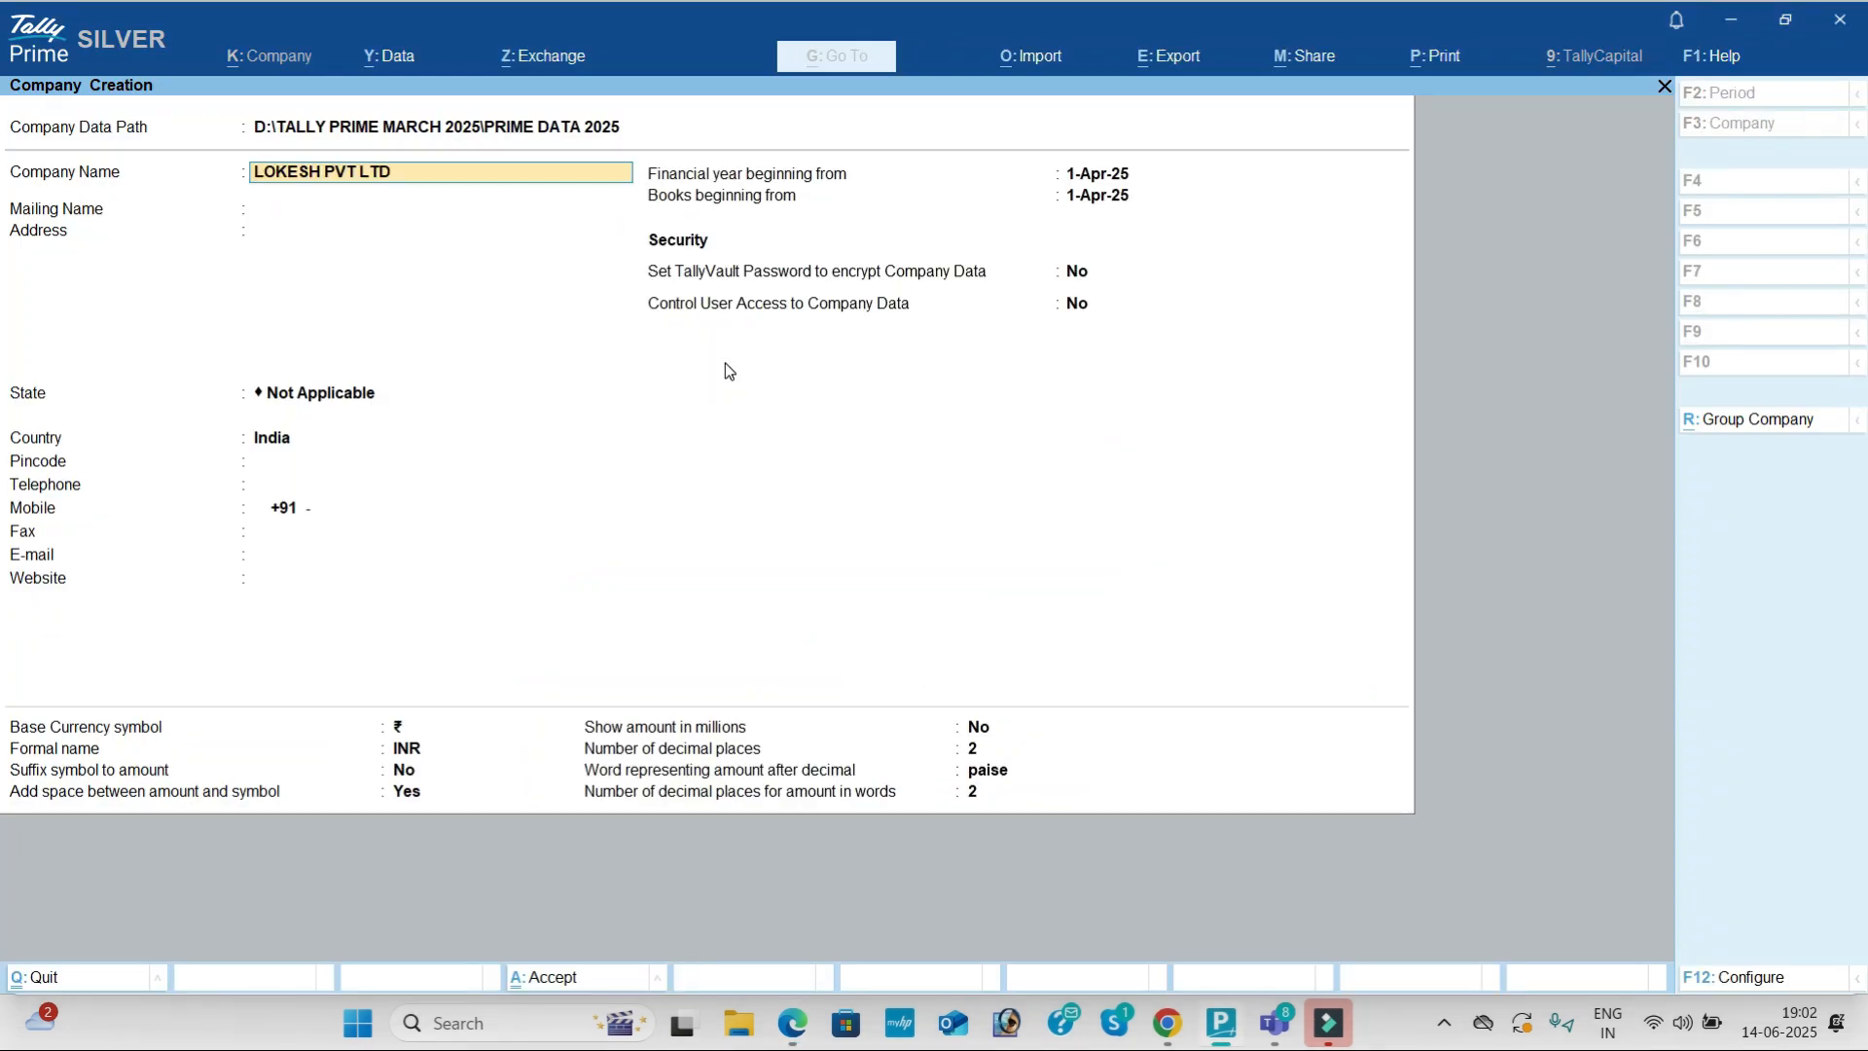
pyautogui.write('June 14')
pyautogui.press('Return')
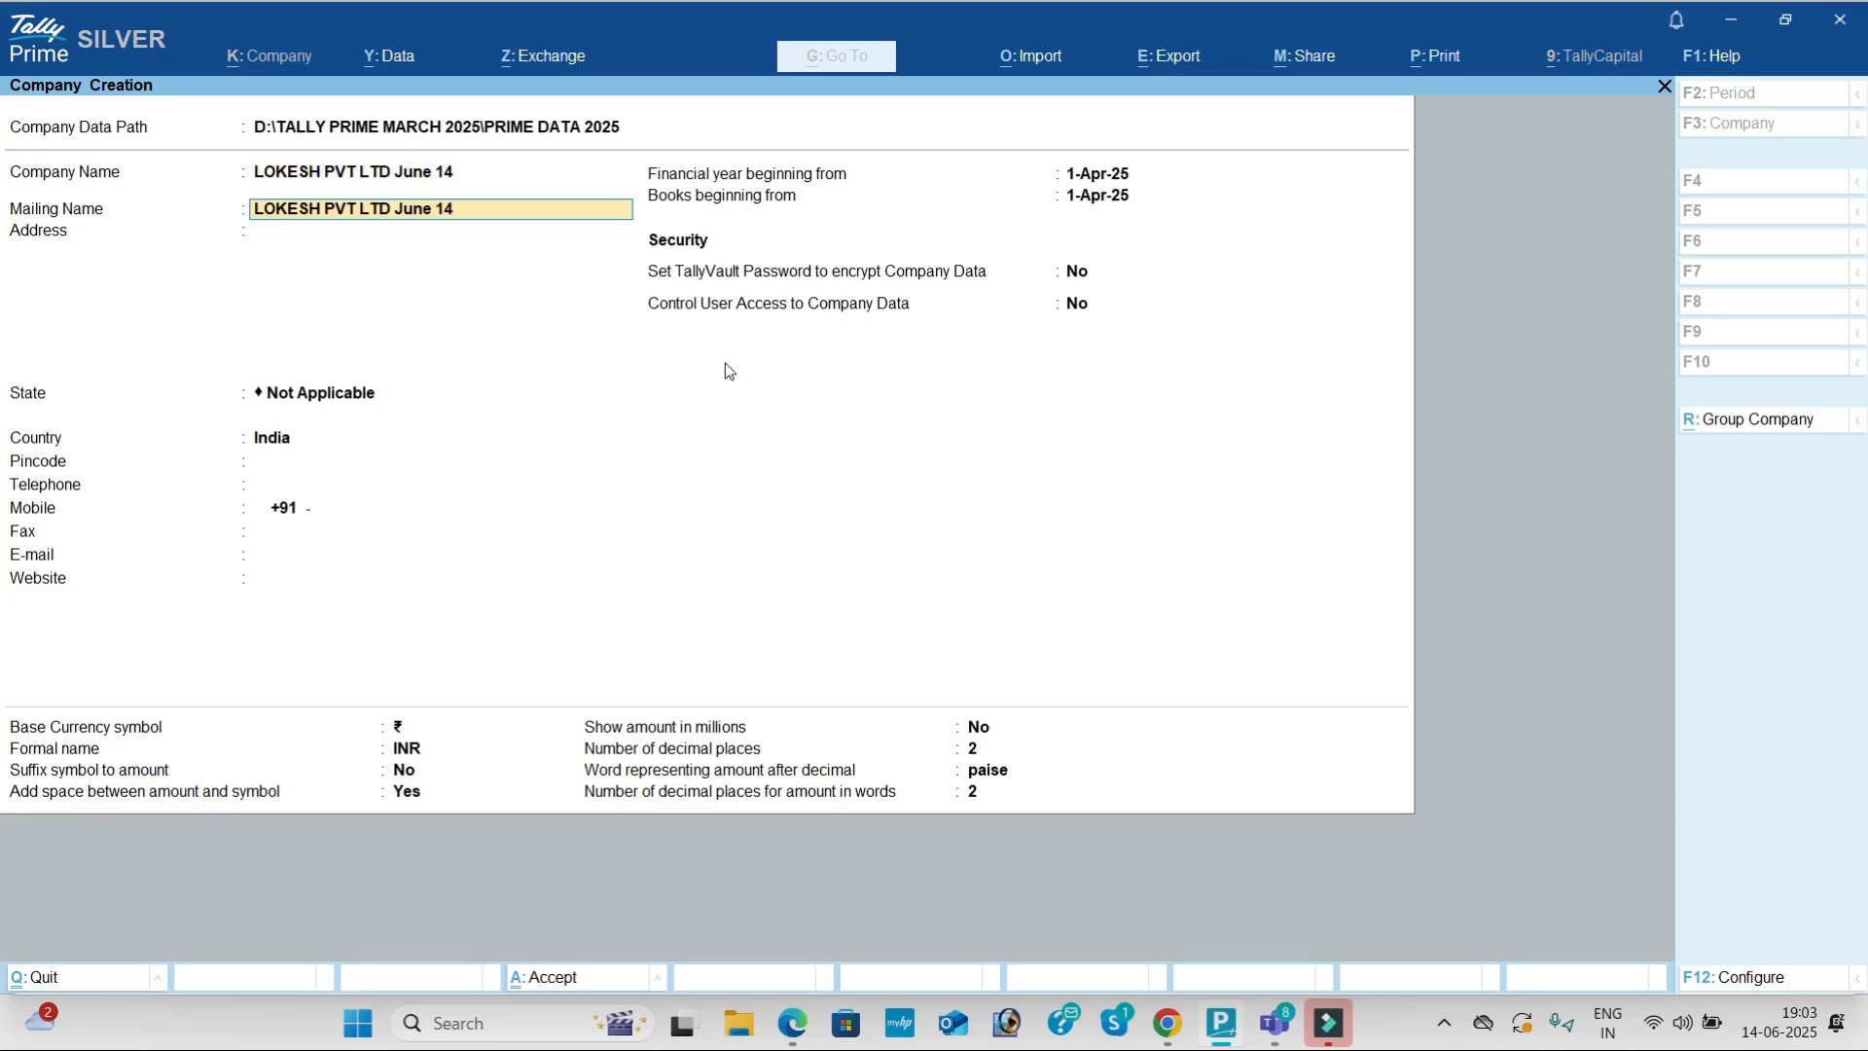
pyautogui.press('Return')
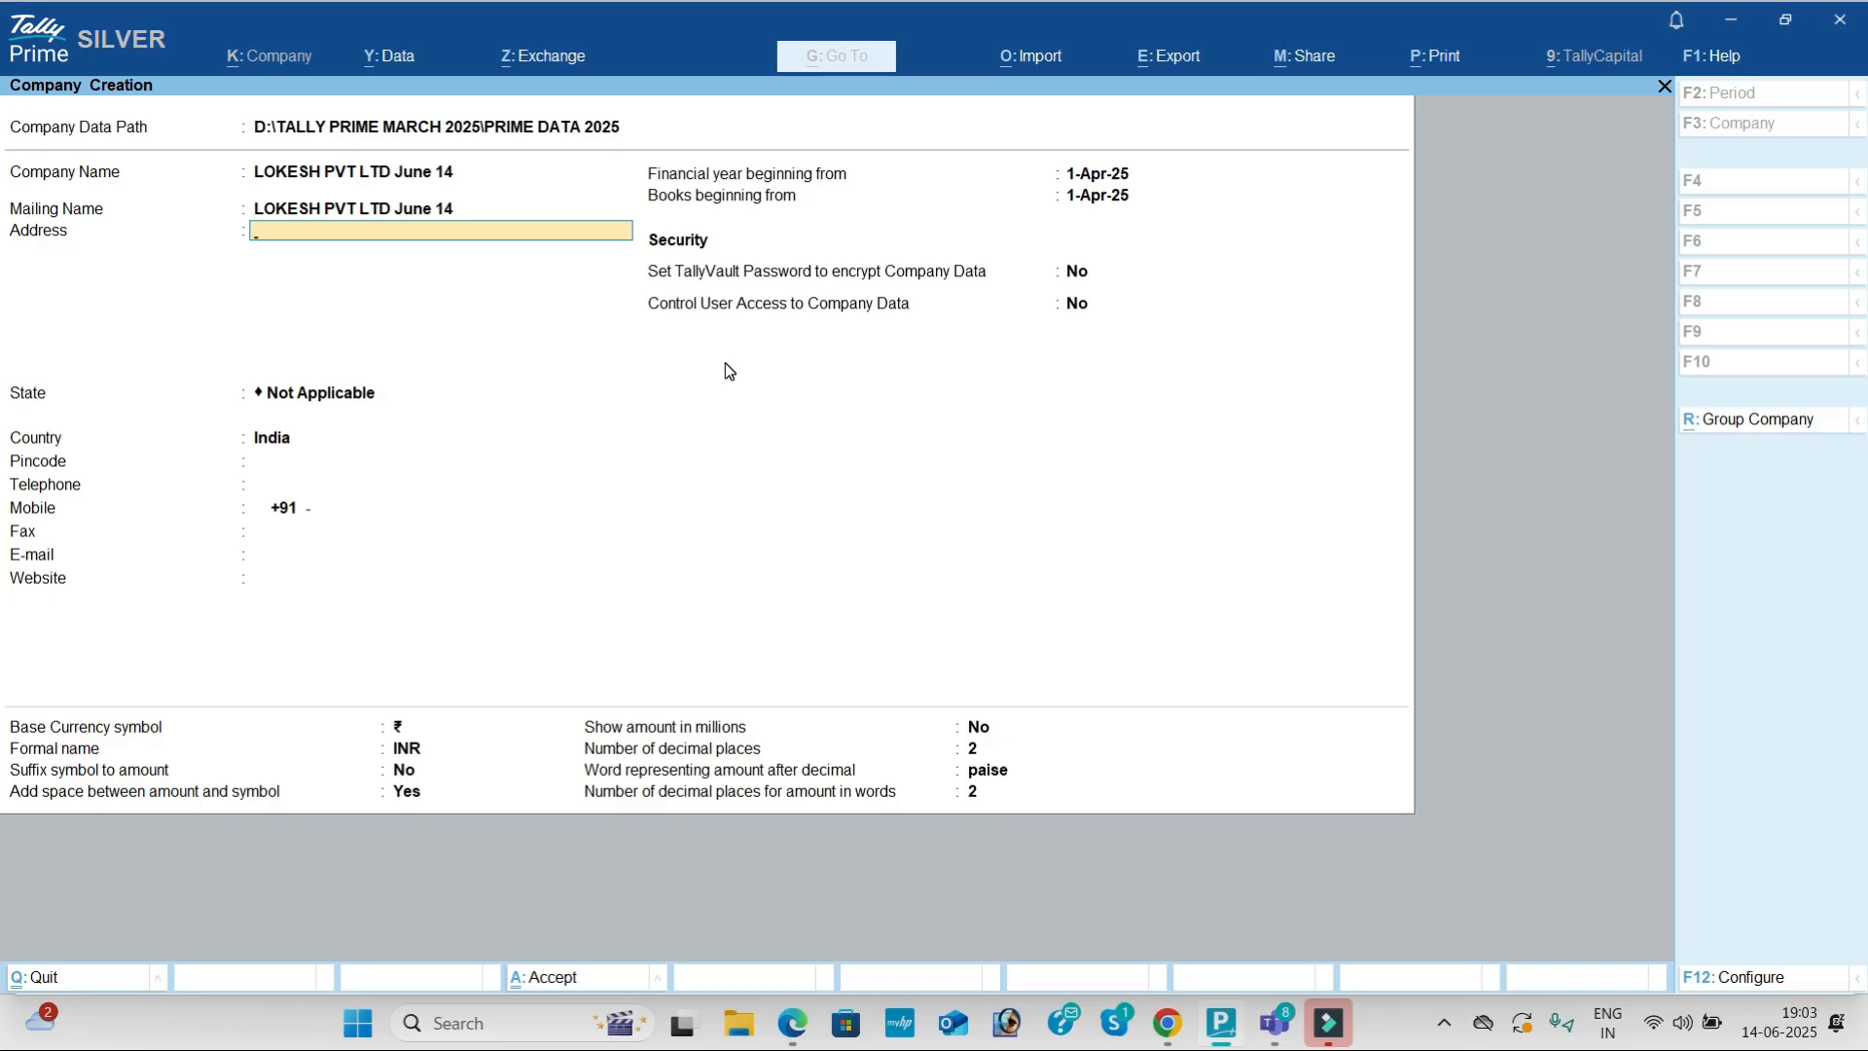
pyautogui.press('Return')
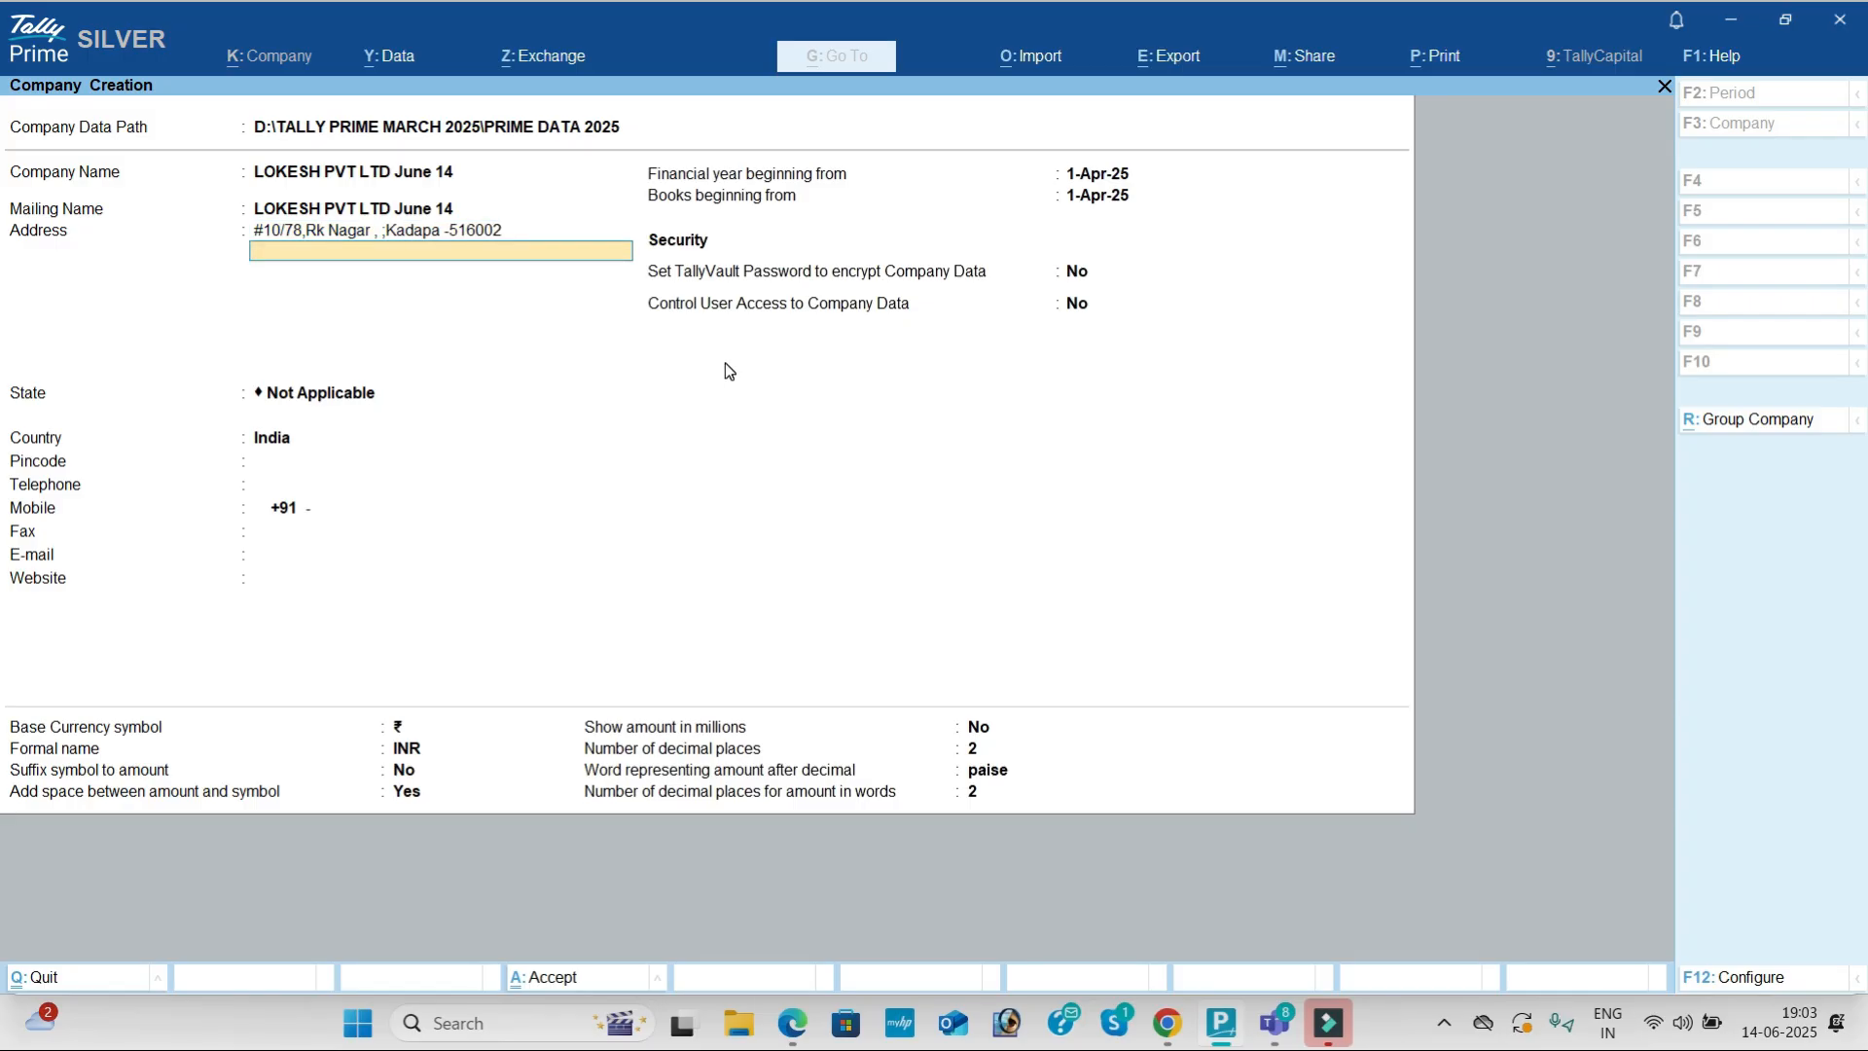
pyautogui.press('Return')
pyautogui.press('Return')
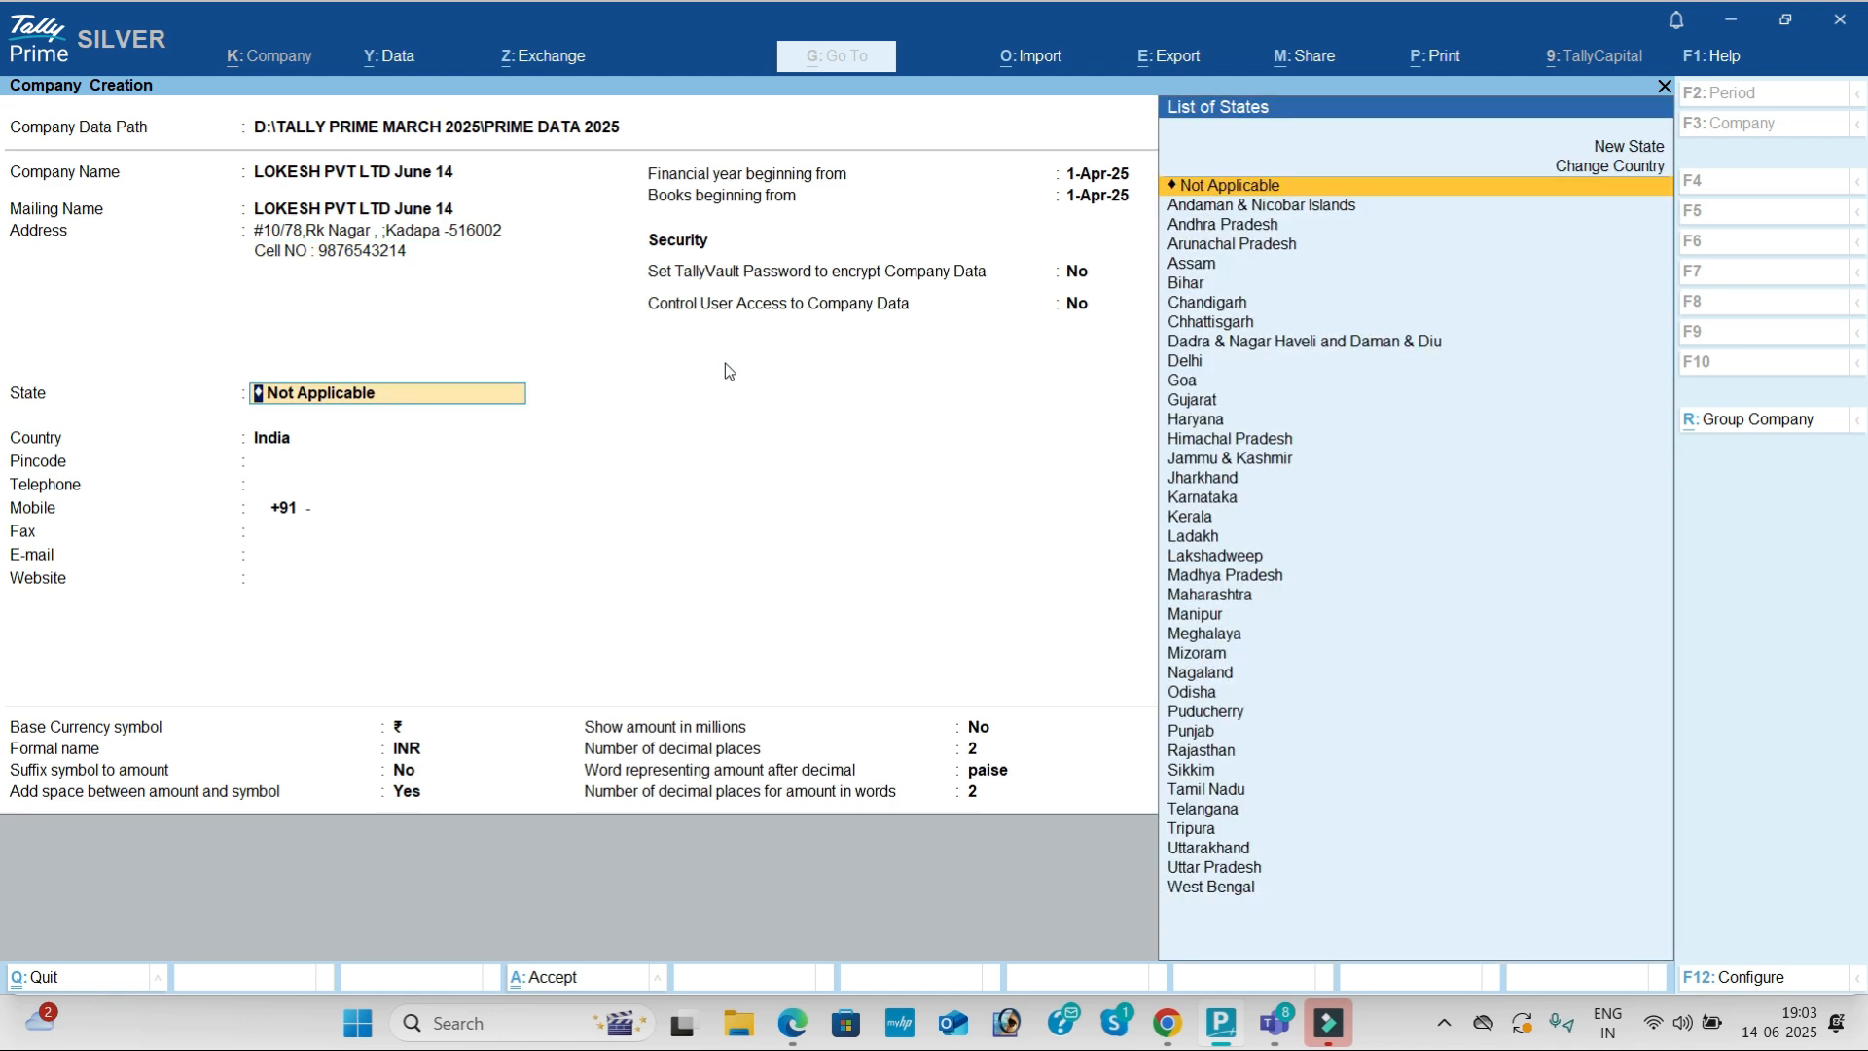
# Step: Set state to Andhra Pradesh, pincode 516002, and enter the telephone, mobile and fax numbers
pyautogui.press('Down')
pyautogui.press('Down')
pyautogui.press('Return')
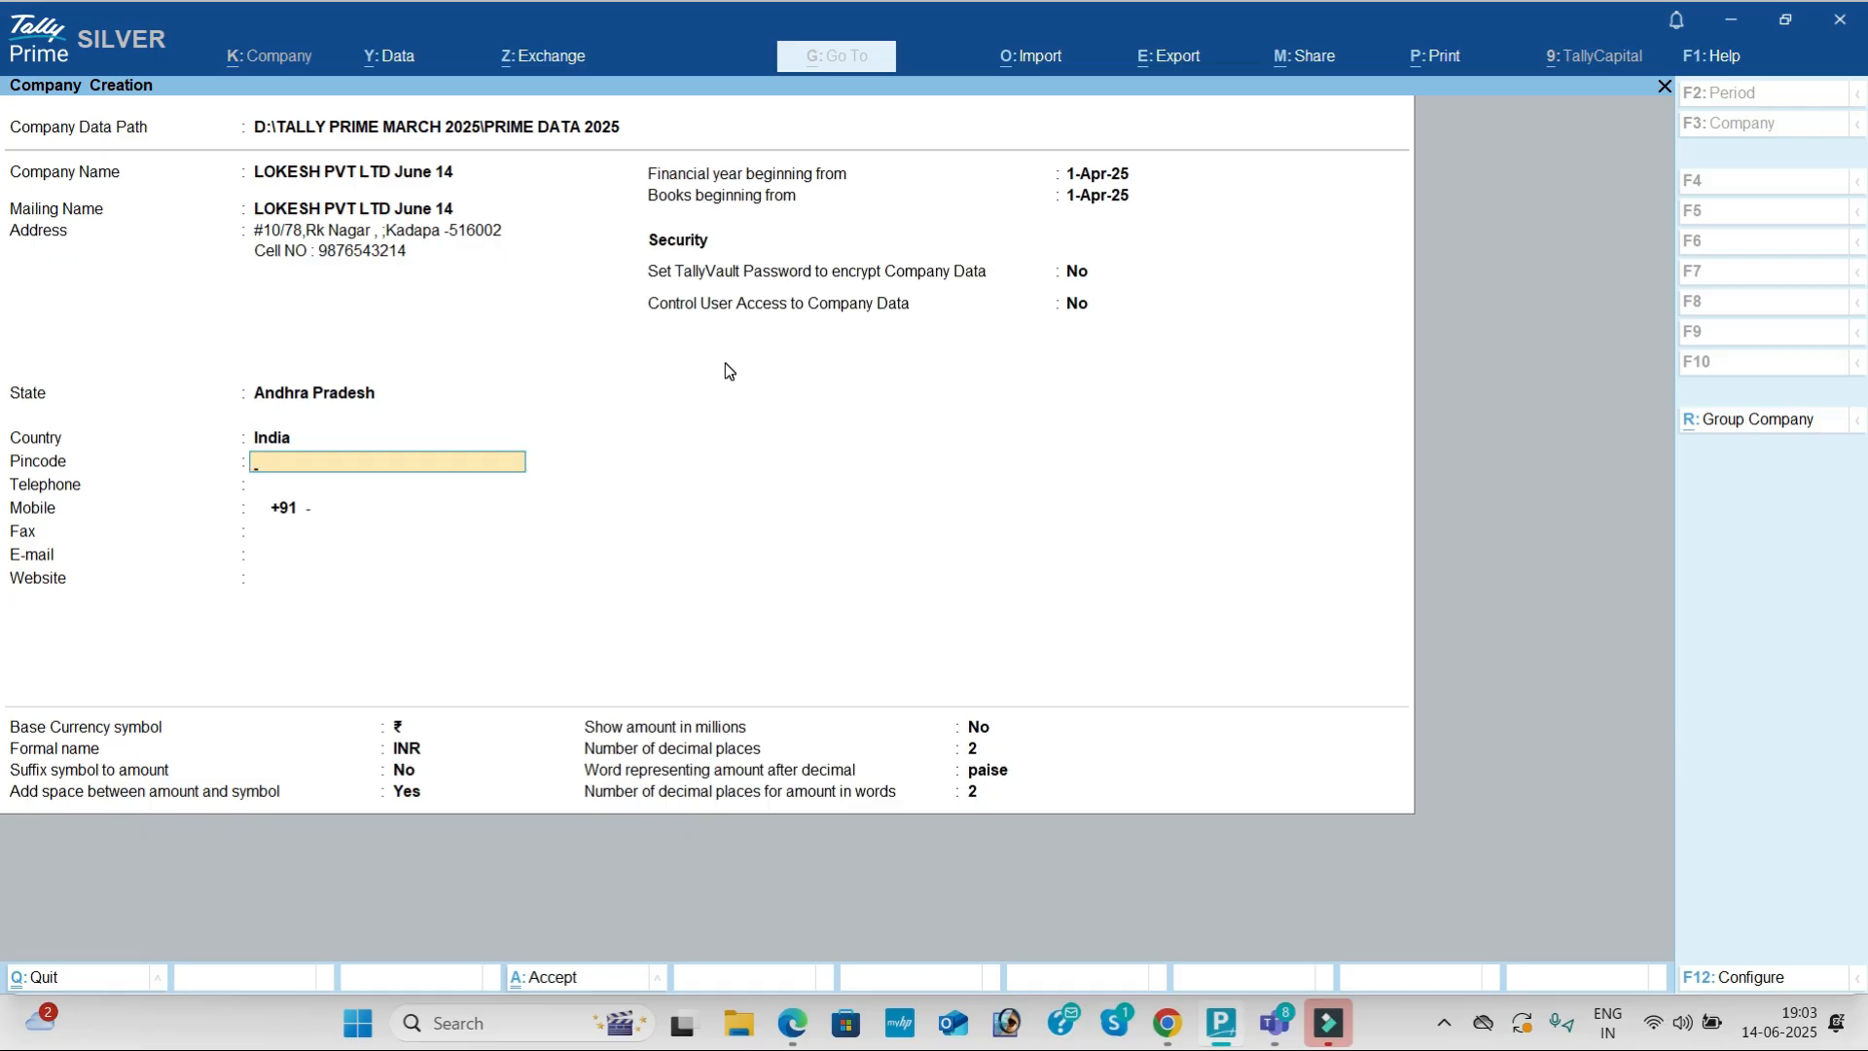
pyautogui.write('516002')
pyautogui.press('Return')
pyautogui.press('Return')
pyautogui.press('Return')
pyautogui.write('54852')
pyautogui.press('Return')
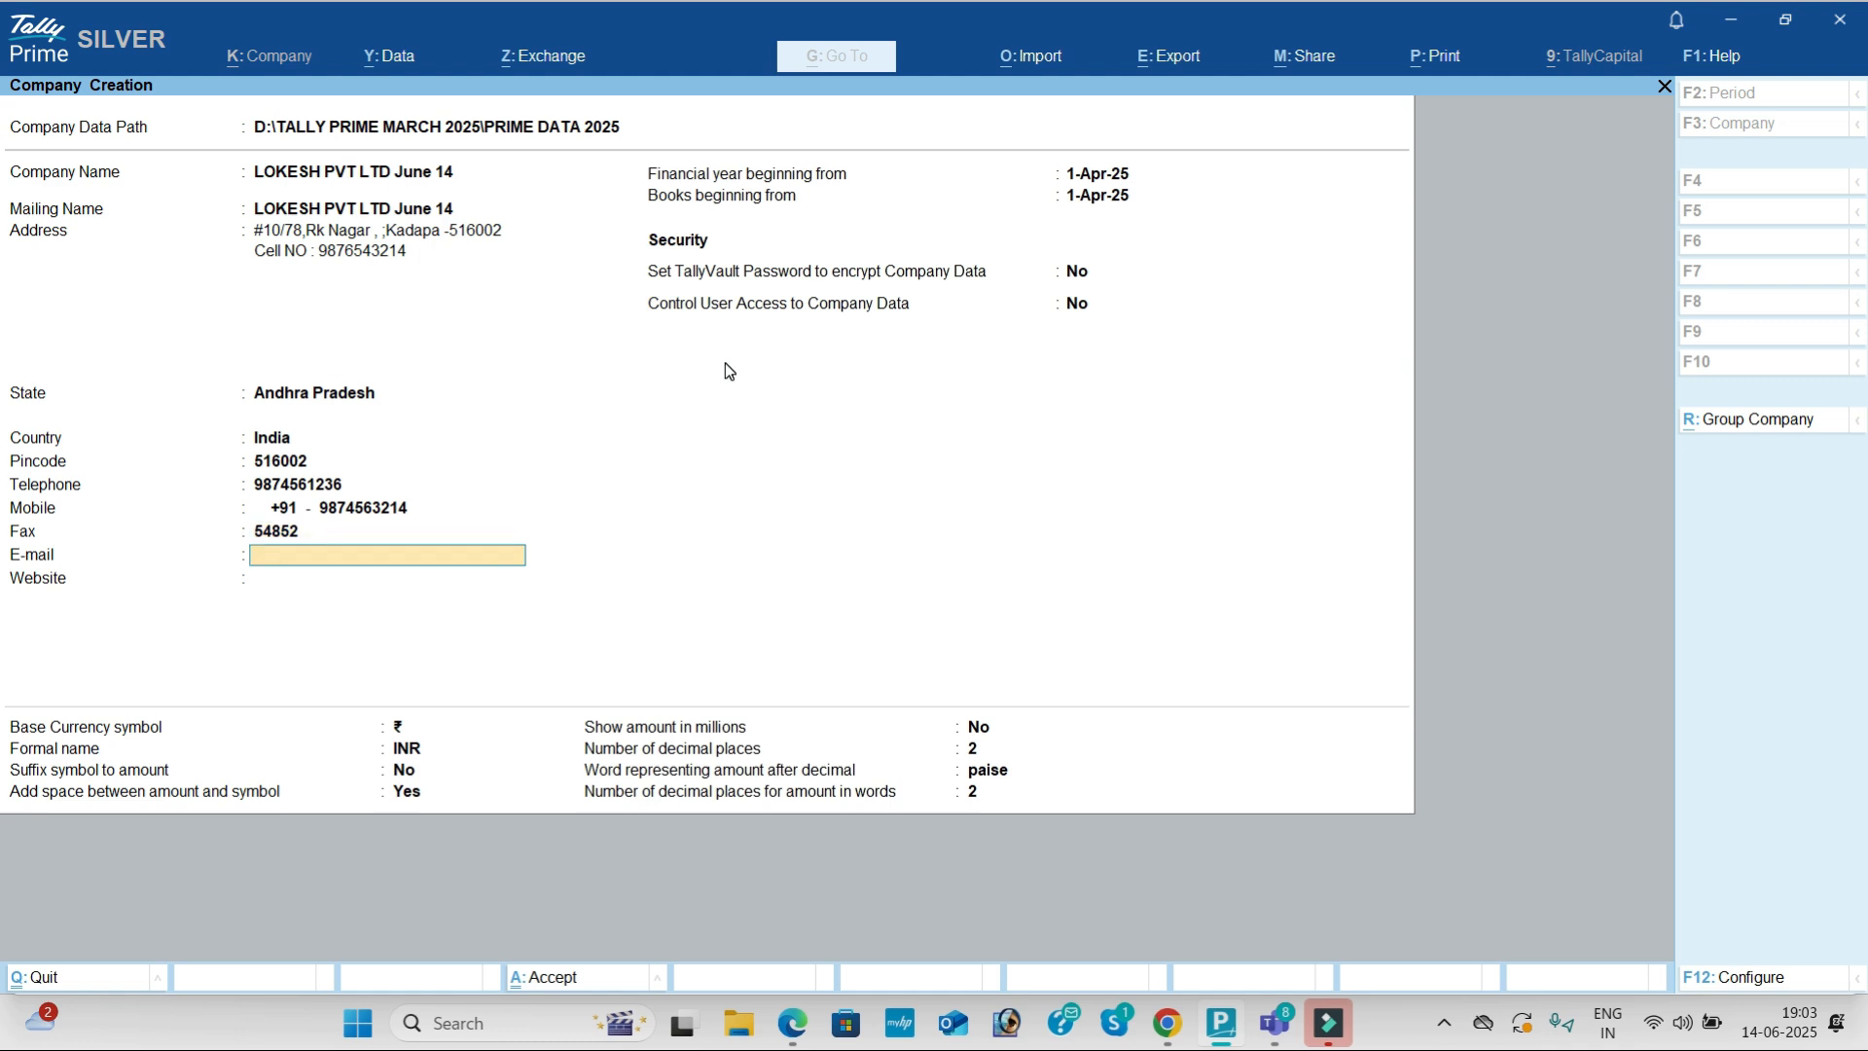
pyautogui.write('lo')
pyautogui.press('BackSpace')
pyautogui.press('BackSpace')
pyautogui.press('Return')
pyautogui.write('www.lokesh')
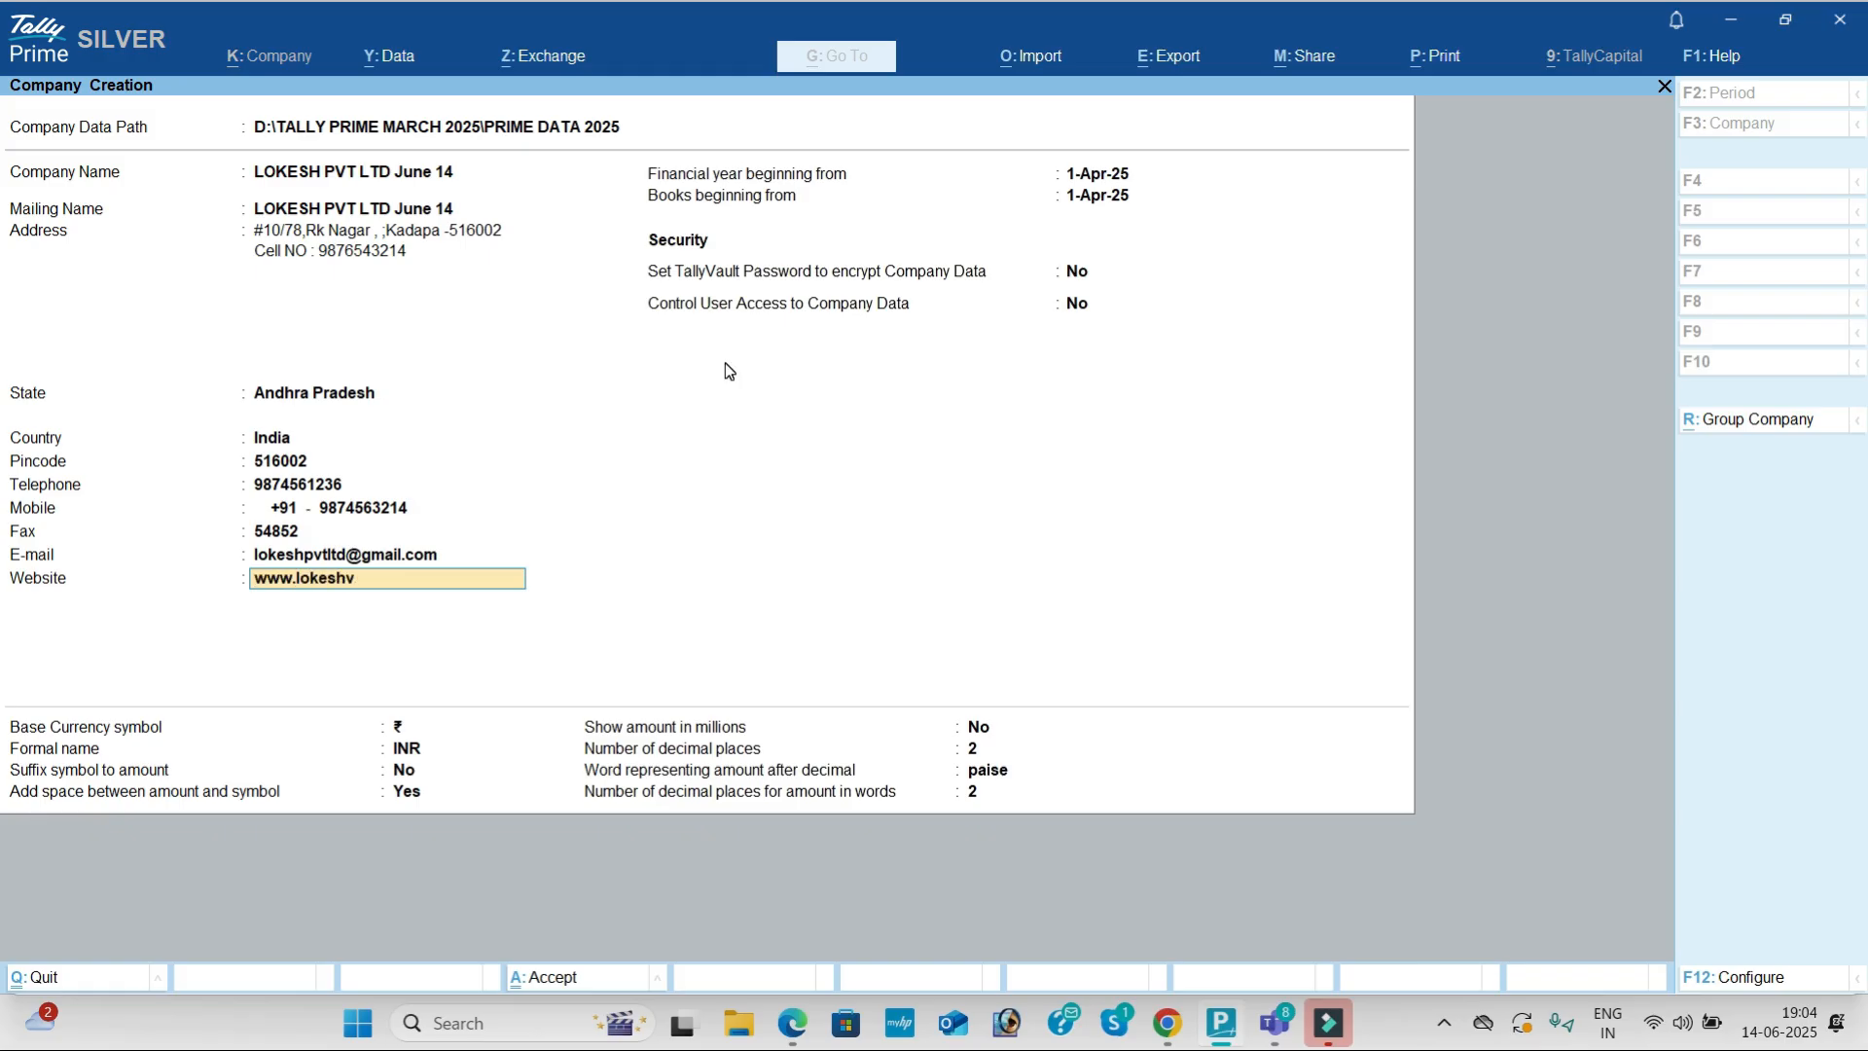
pyautogui.write('pvtltd.com')
pyautogui.press('Return')
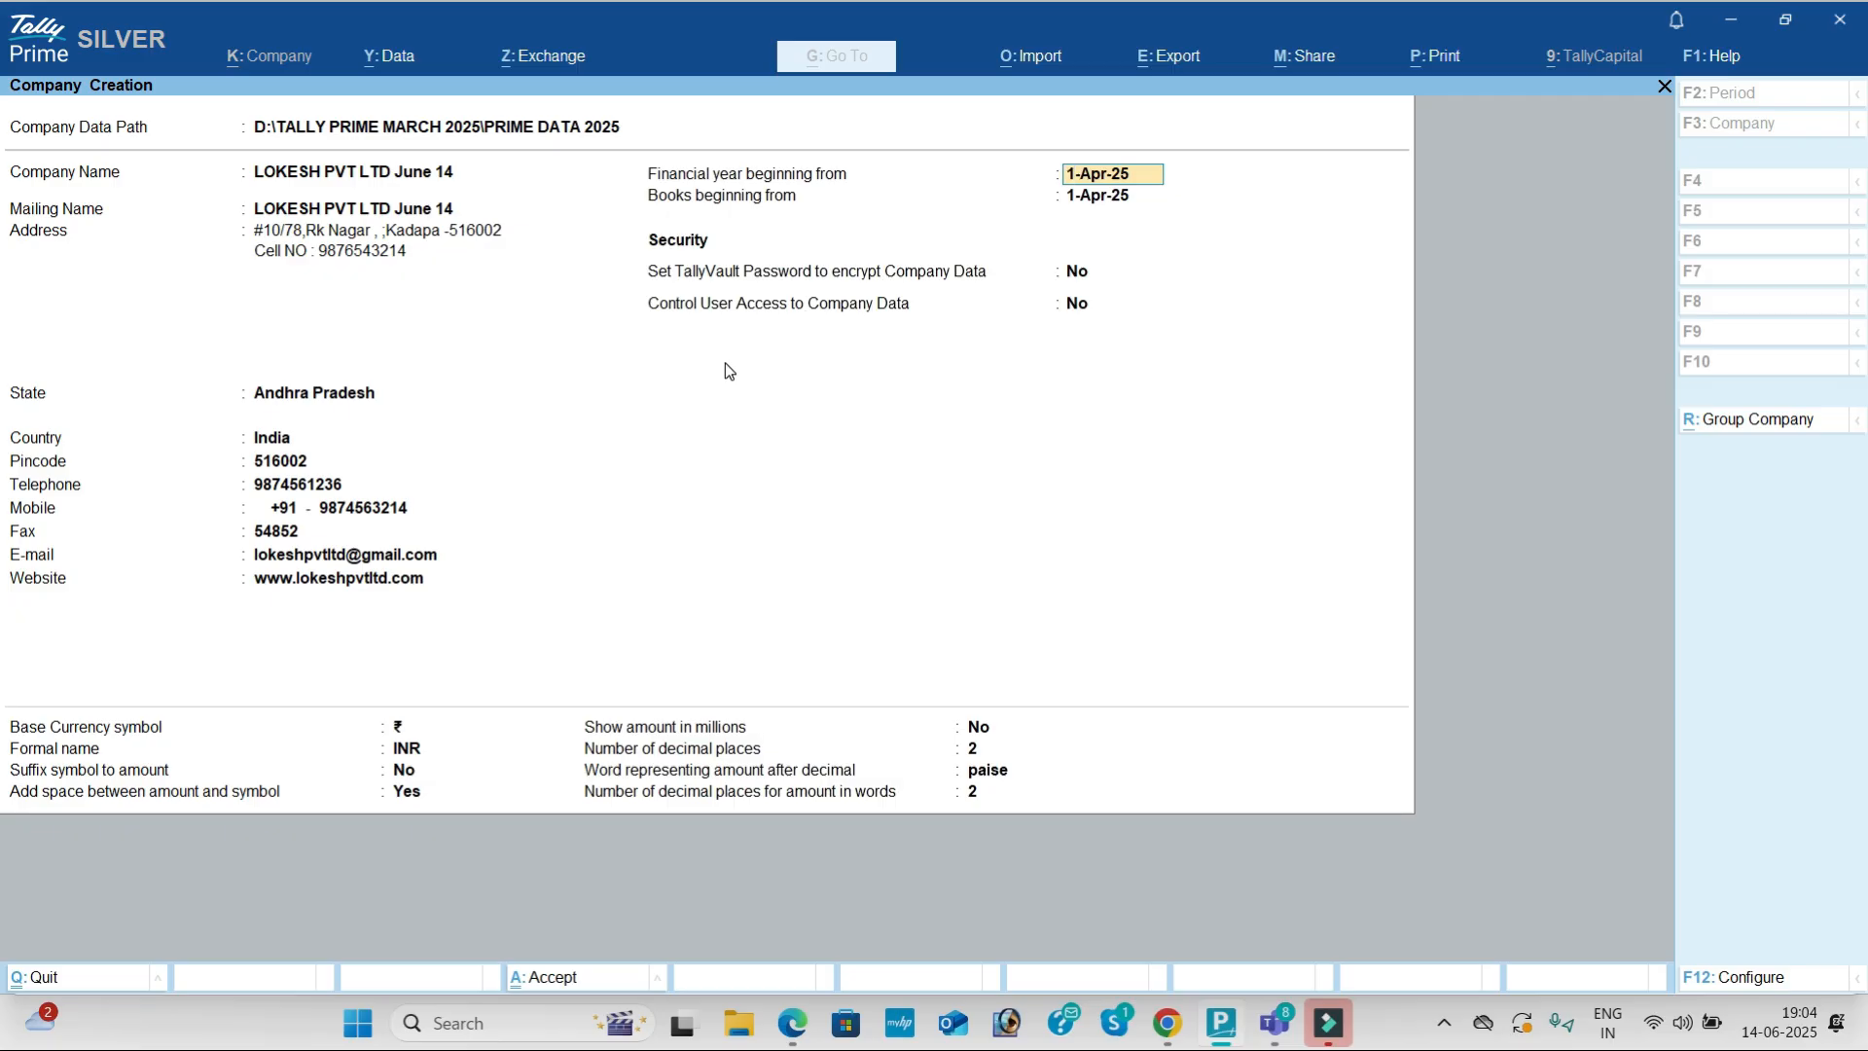
pyautogui.press('Return')
pyautogui.press('Return')
pyautogui.press('Return')
pyautogui.press('Return')
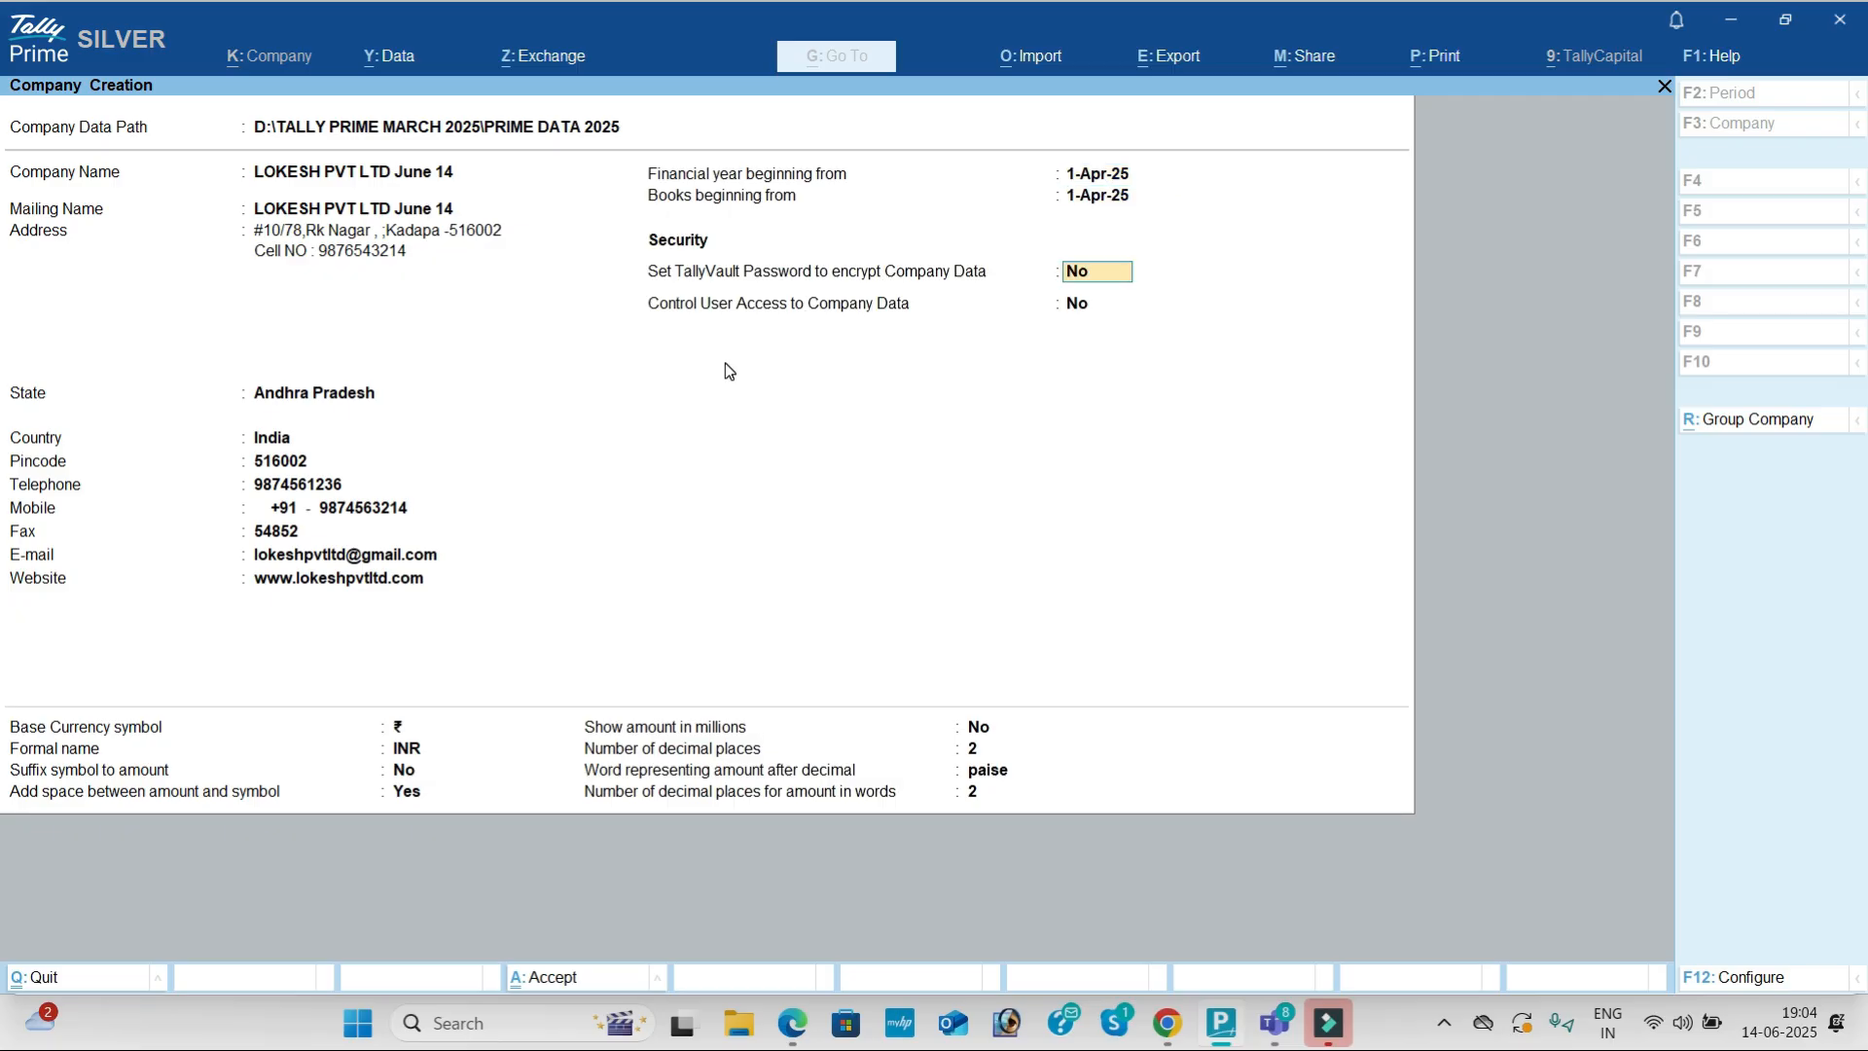
pyautogui.press('Return')
pyautogui.press('Return')
pyautogui.press('Return')
pyautogui.press('Return')
pyautogui.press('Return')
pyautogui.press('Return')
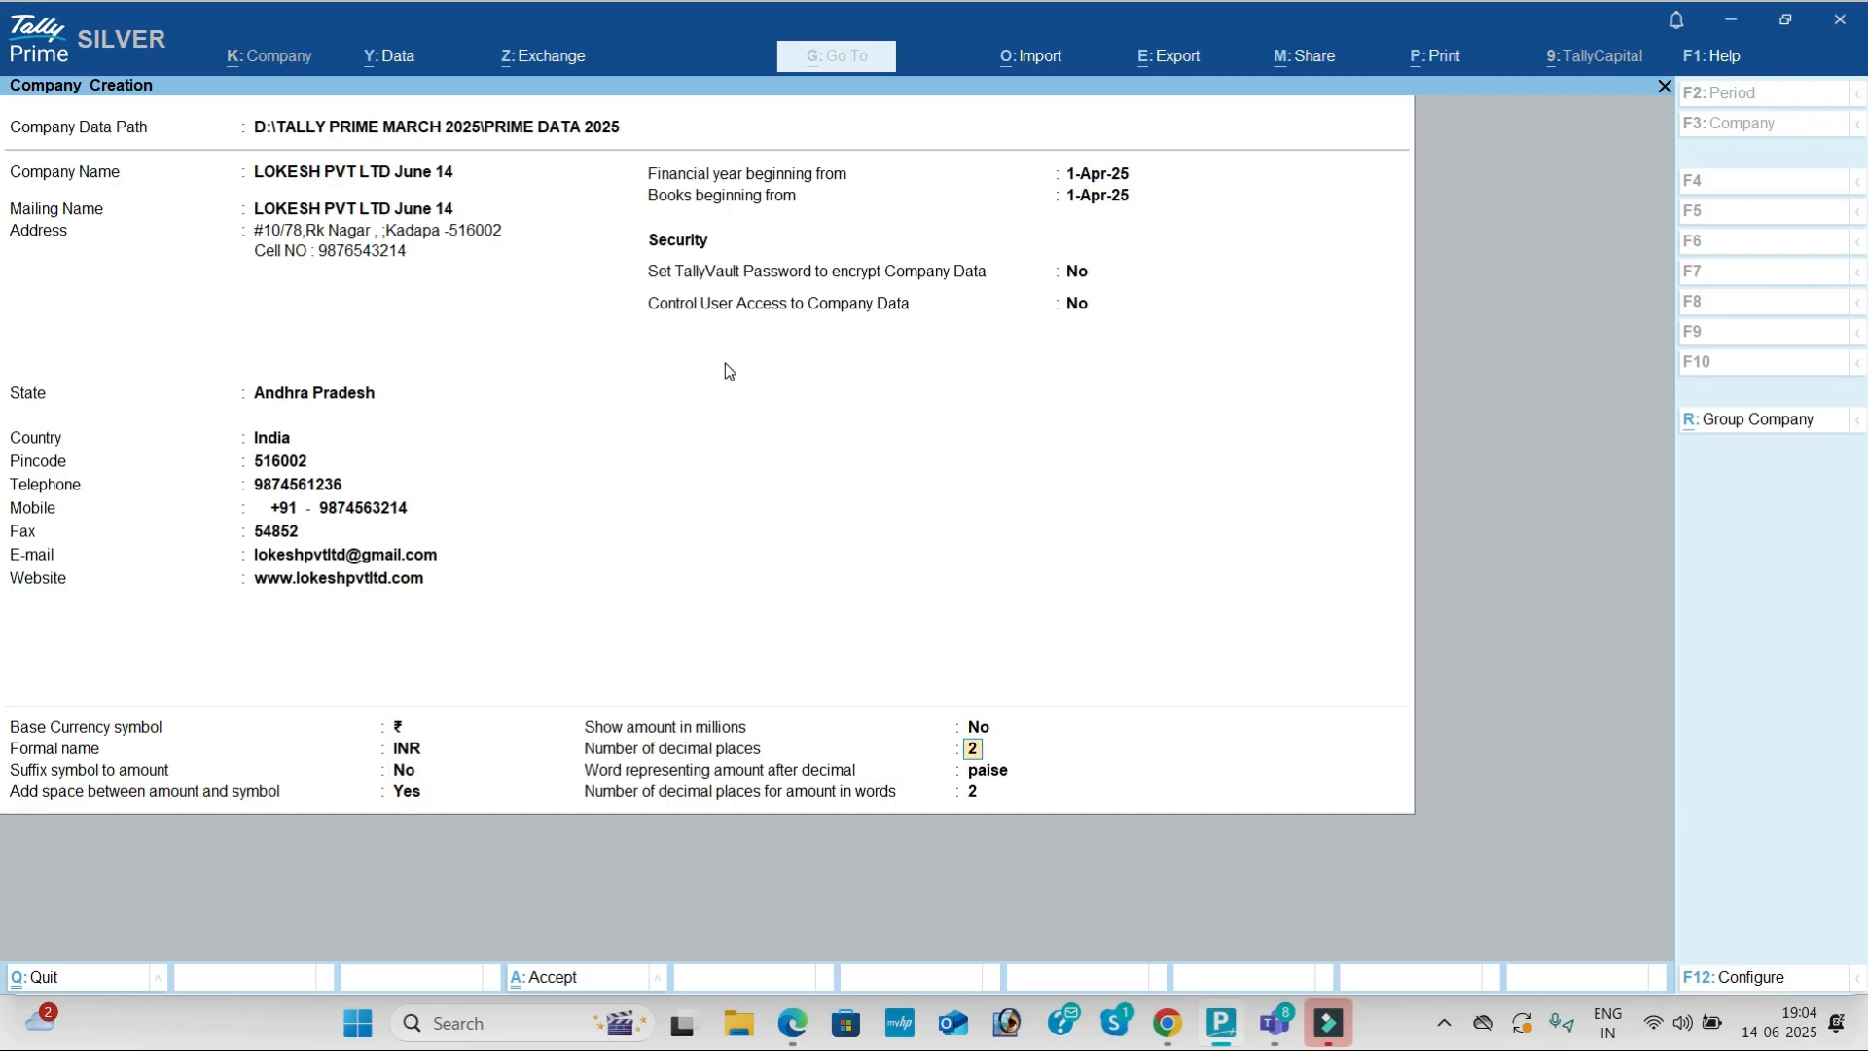
pyautogui.press('Return')
pyautogui.press('Return')
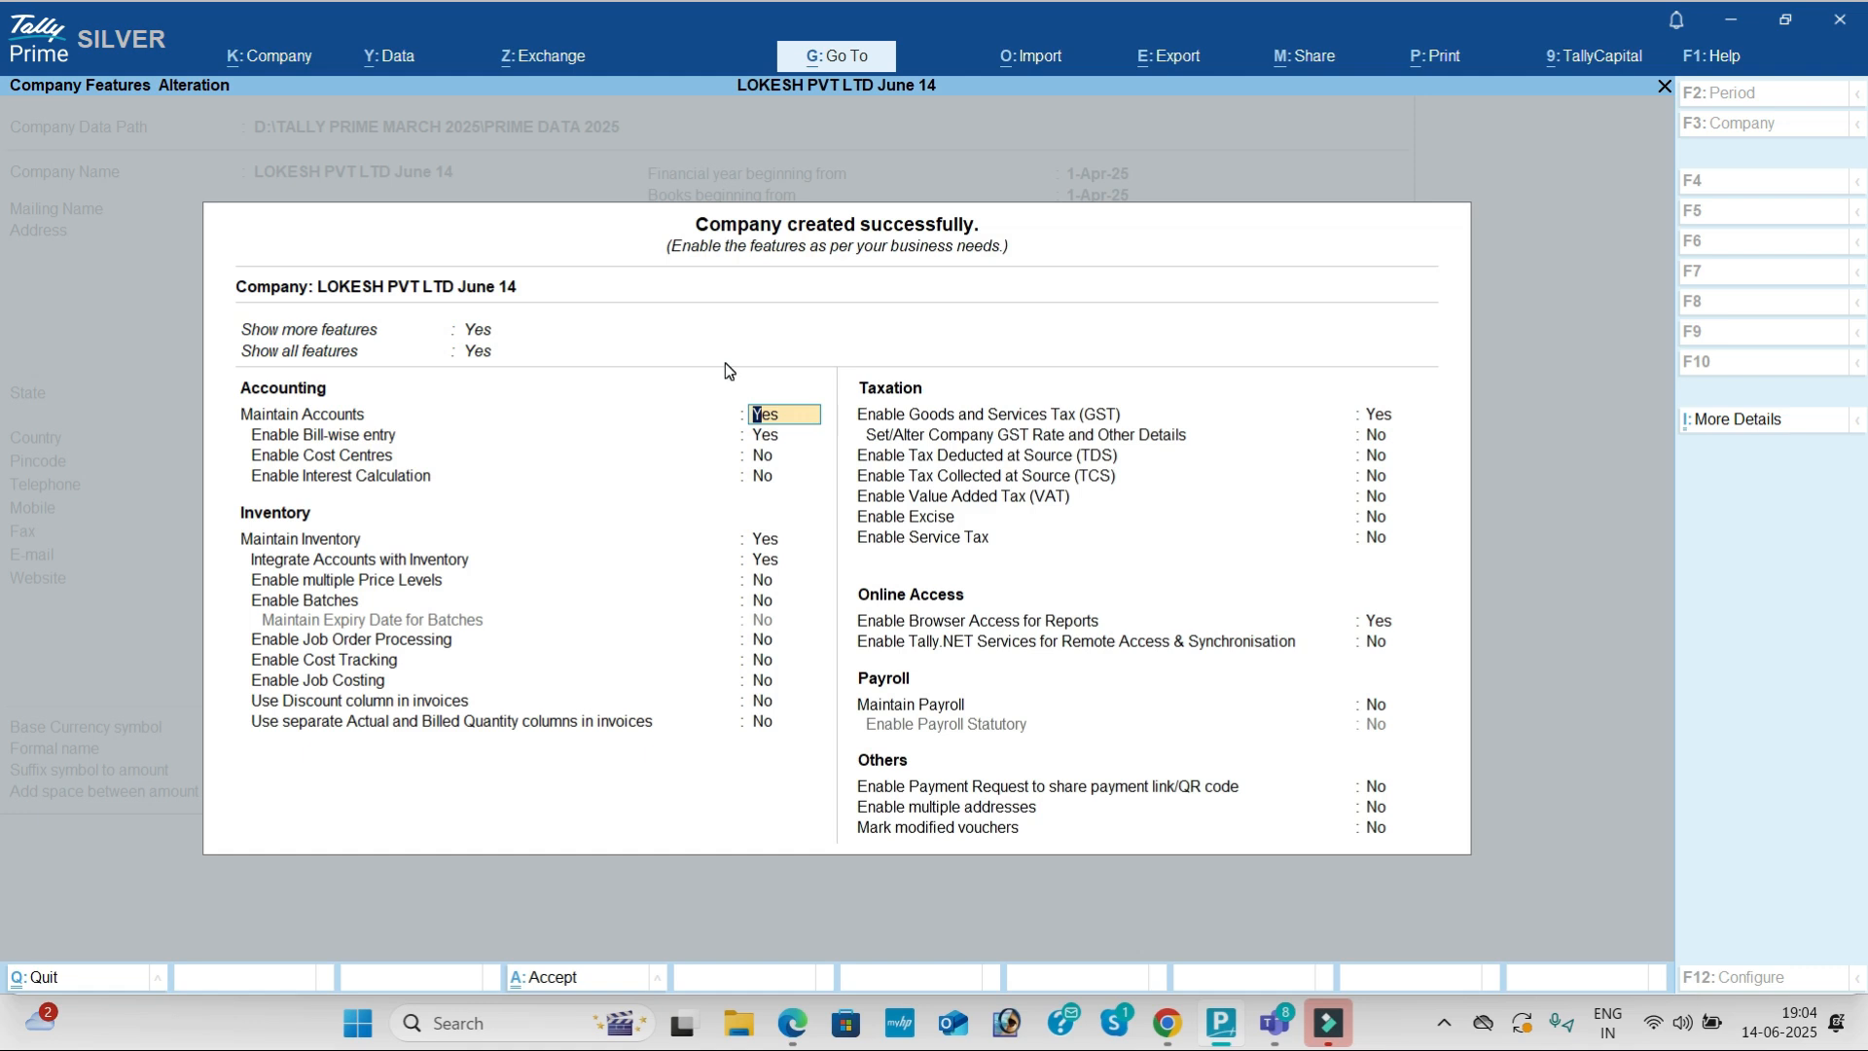
# Step: Turn bill-wise entry off, keep Maintain Inventory on, and set GST enabled to Yes
pyautogui.press('Return')
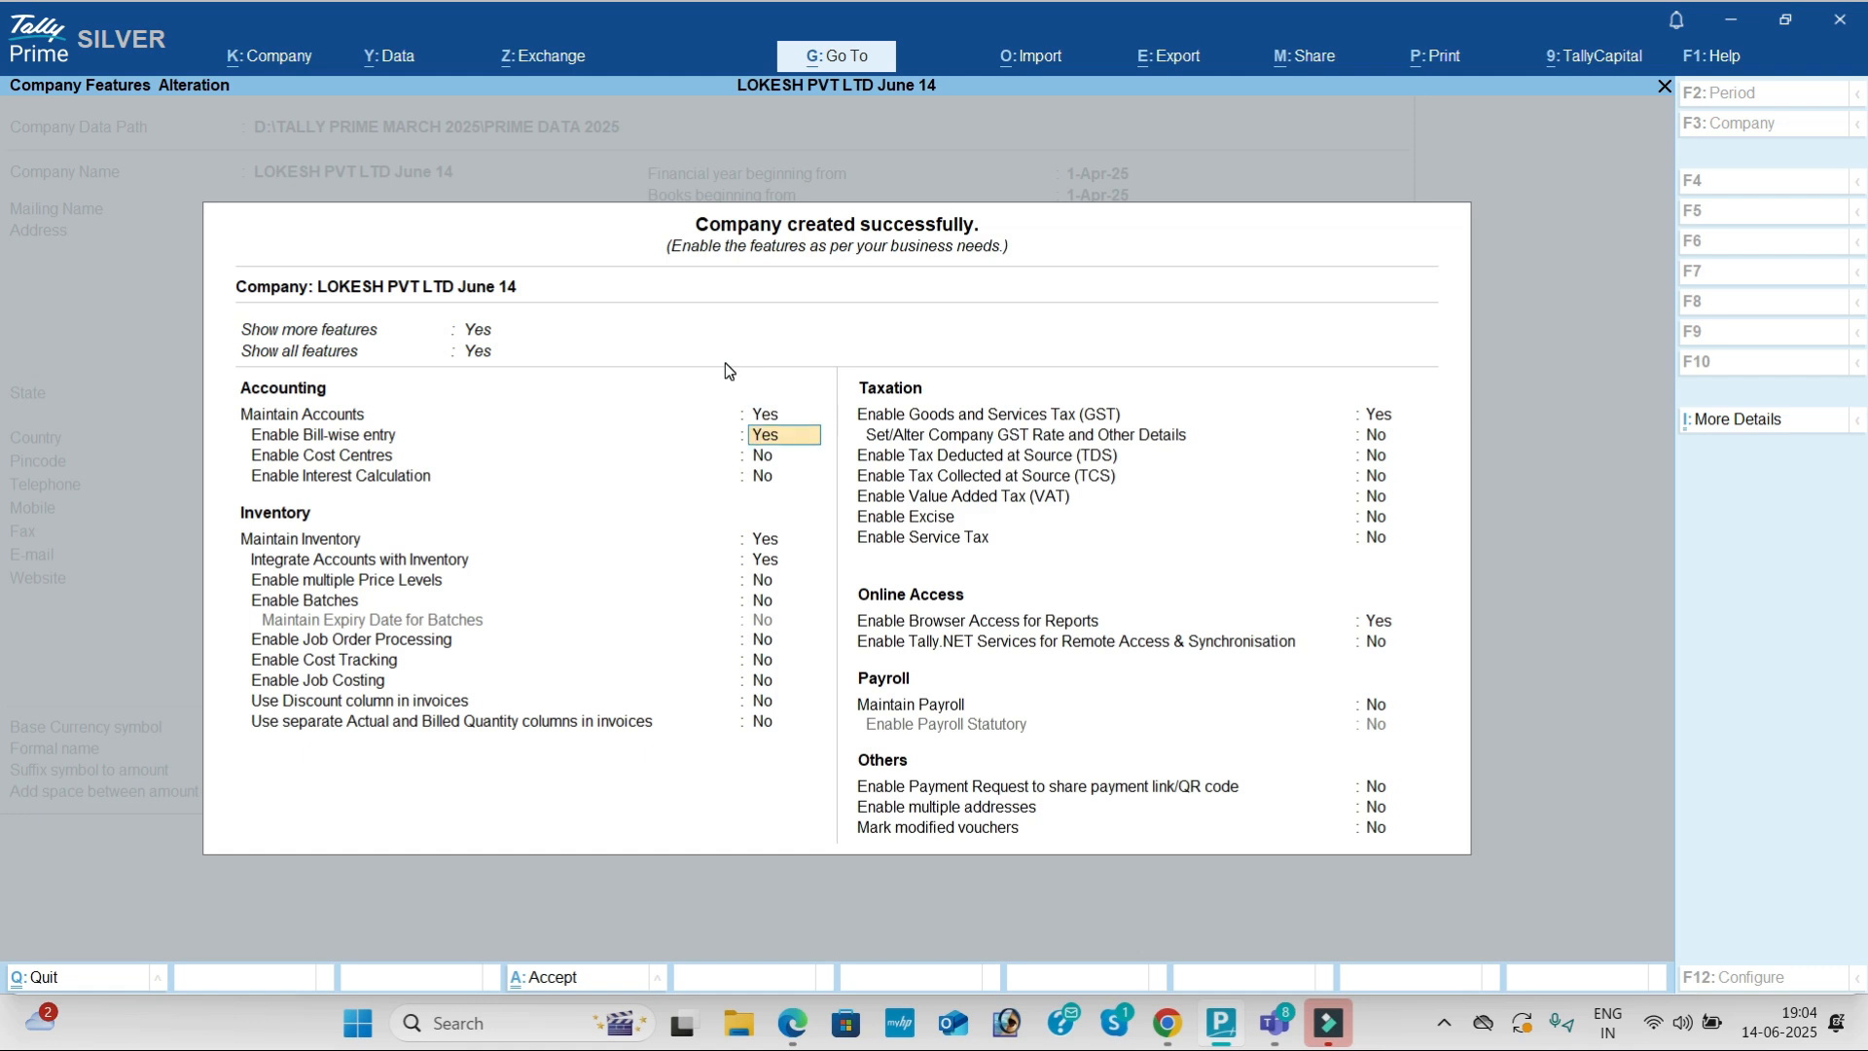
pyautogui.press('Return')
pyautogui.press('Return')
pyautogui.press('Return')
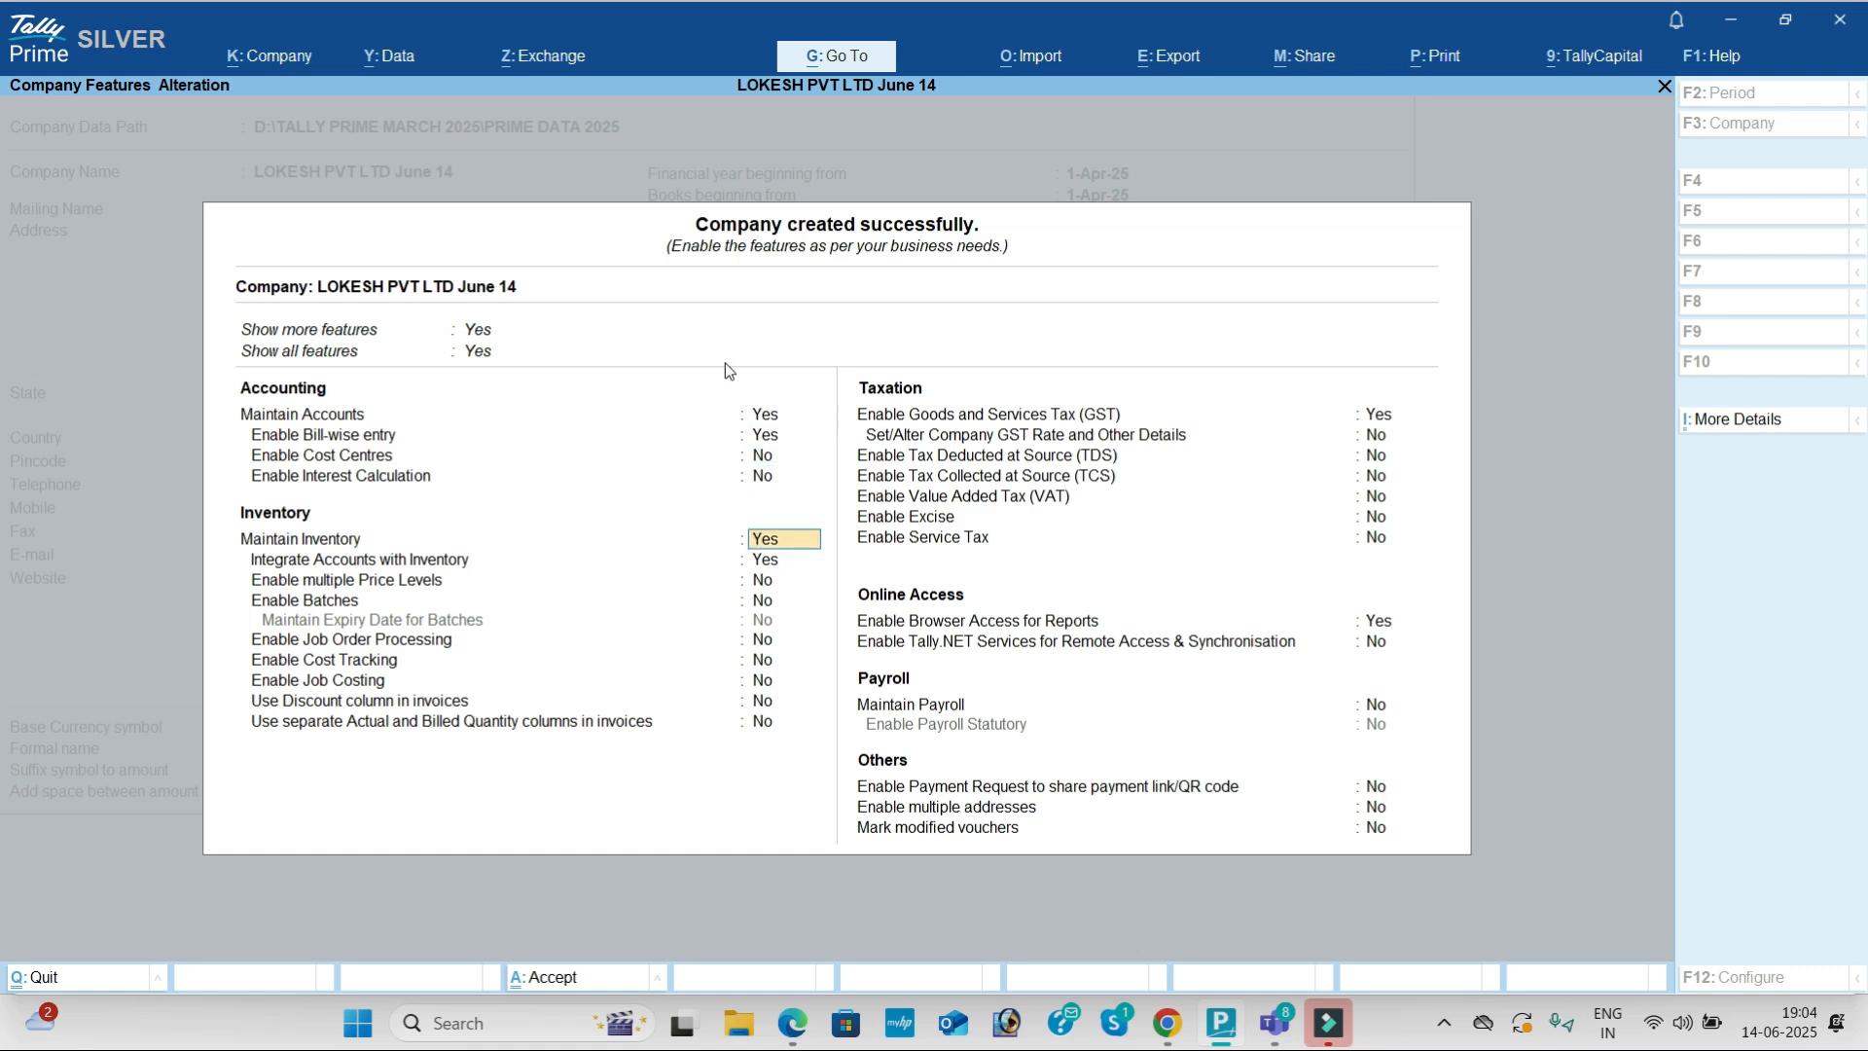
pyautogui.press('Up')
pyautogui.press('Up')
pyautogui.press('Up')
pyautogui.press('n')
pyautogui.press('Return')
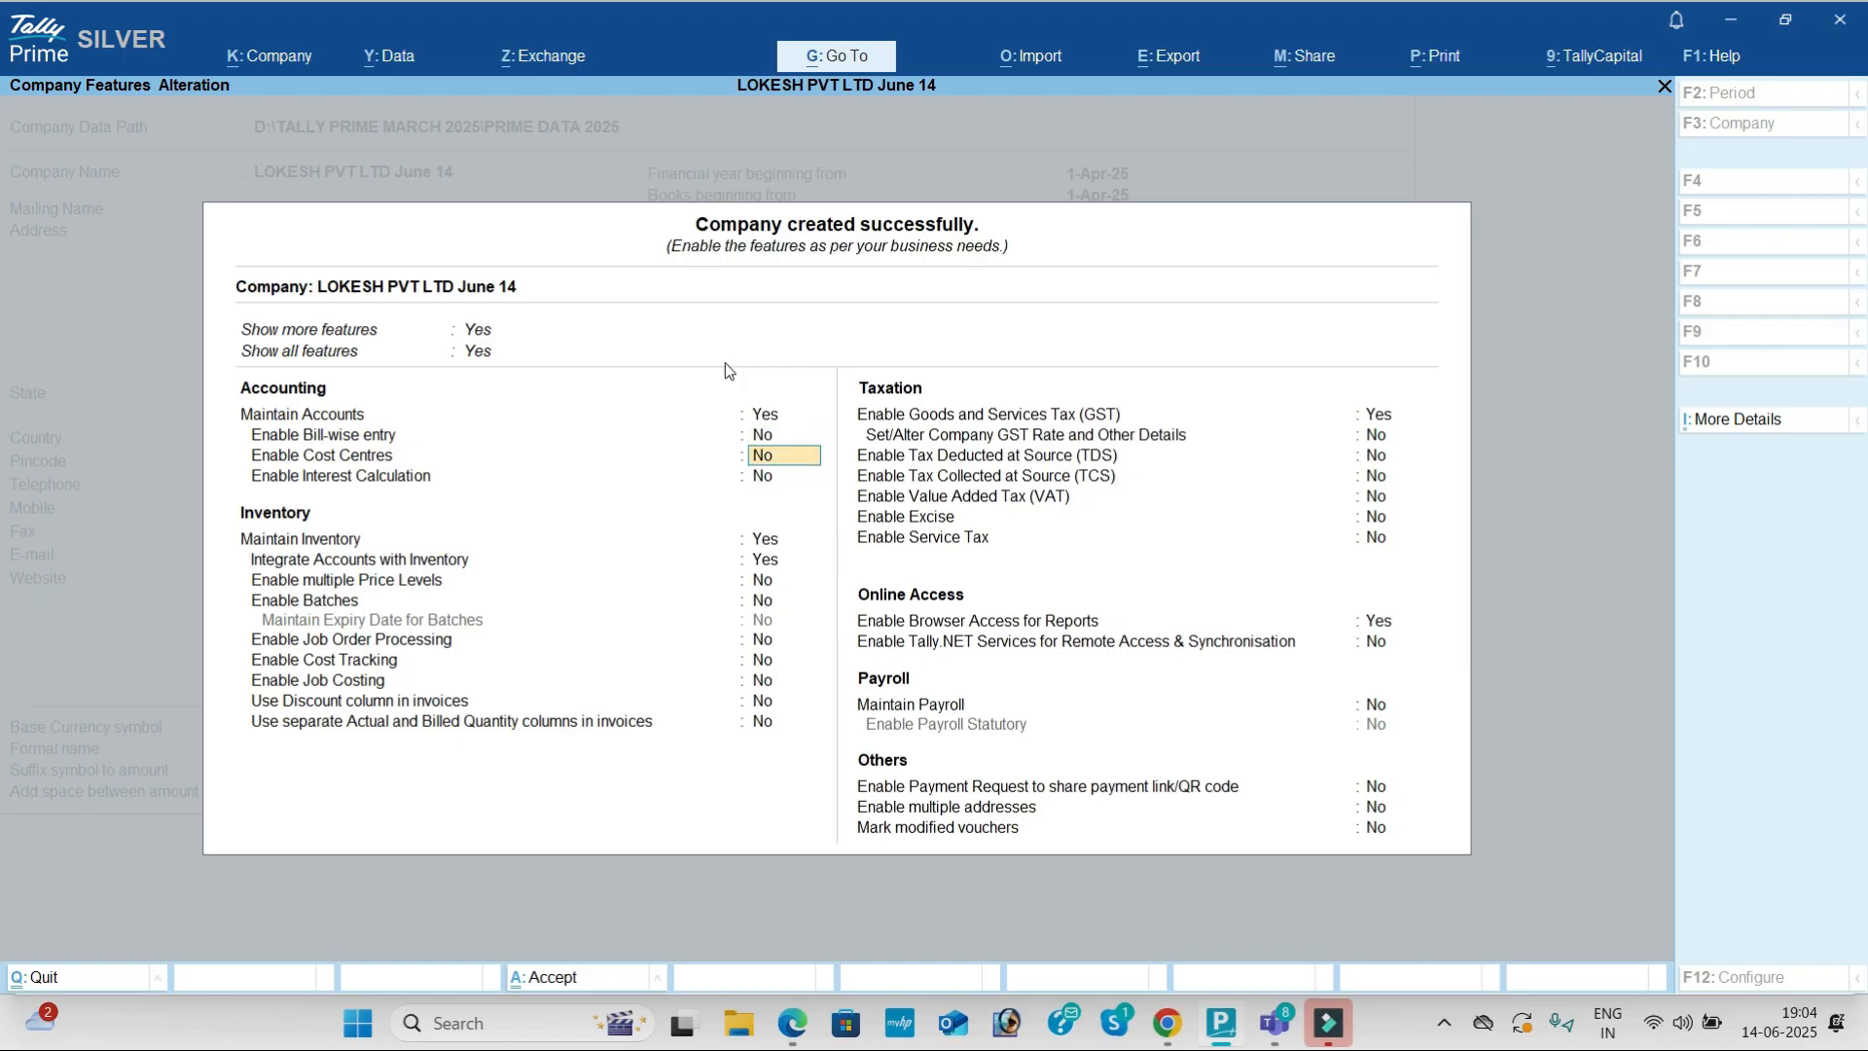
pyautogui.press('Return')
pyautogui.press('Return')
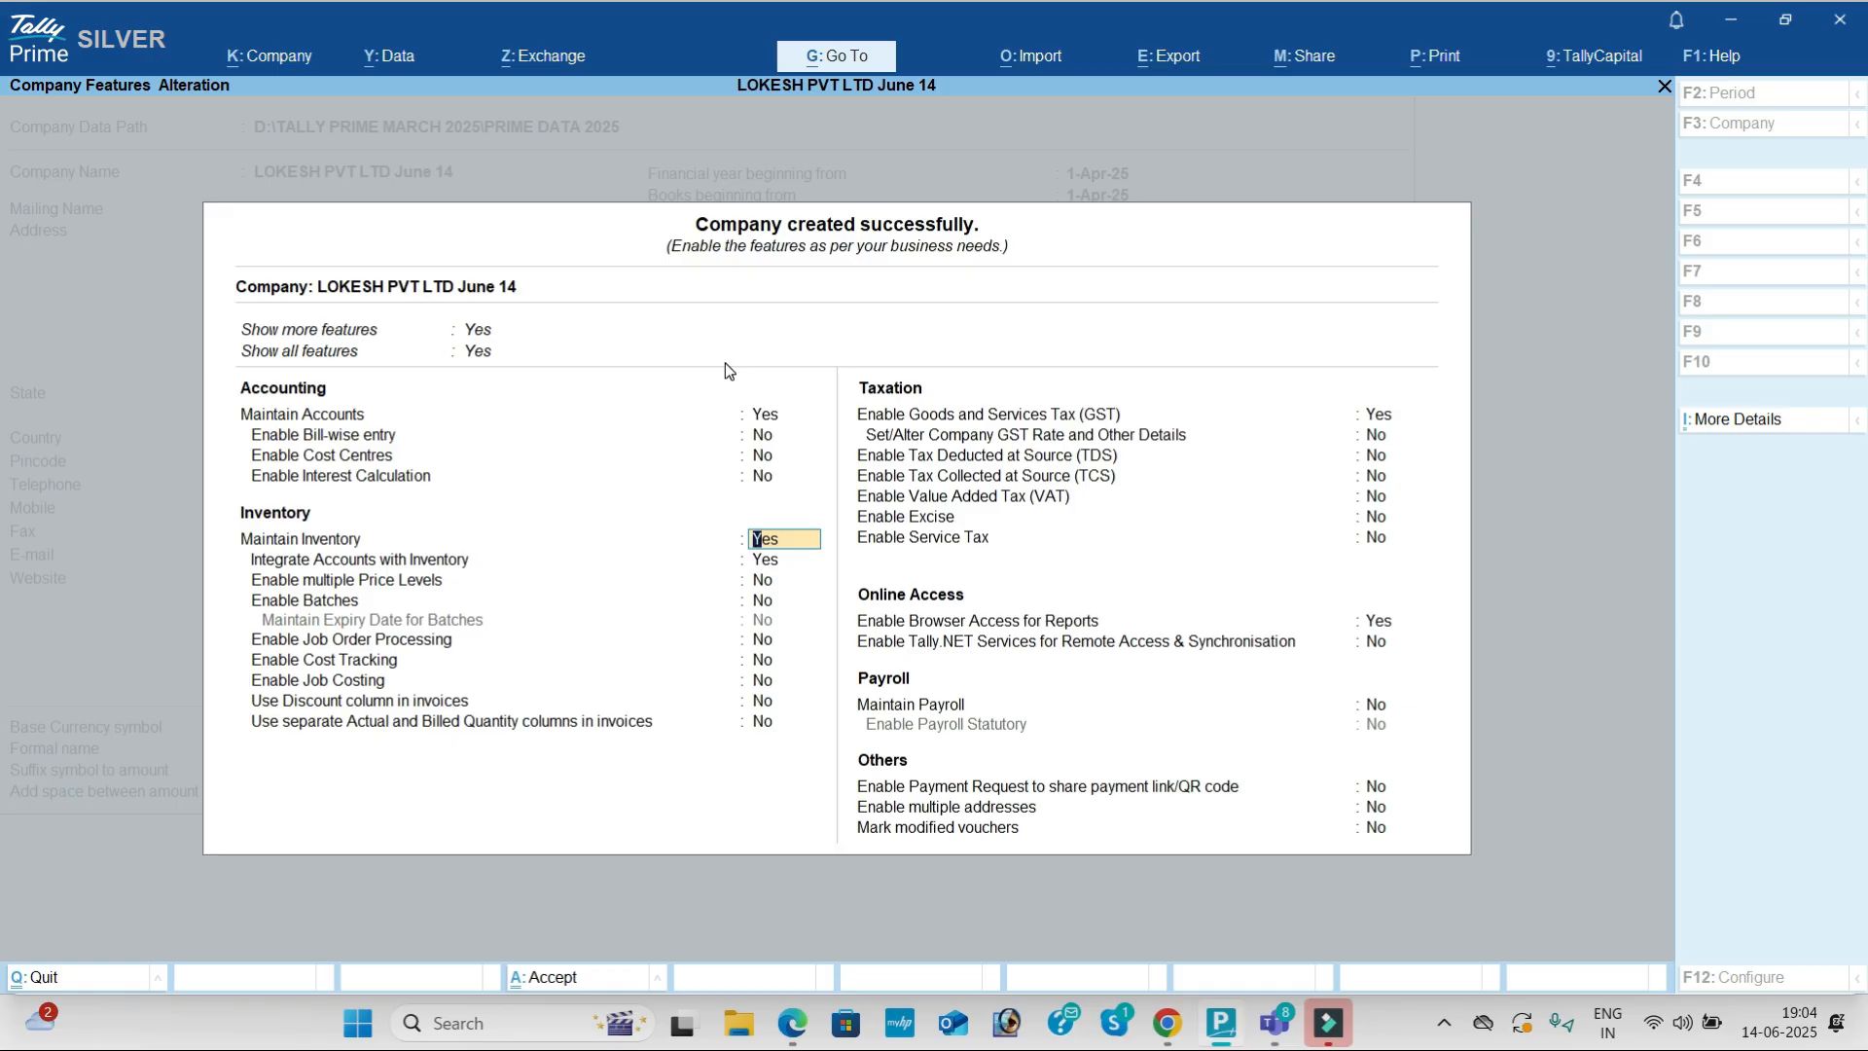
pyautogui.press('Return')
pyautogui.press('Return')
pyautogui.press('Return')
pyautogui.press('Return')
pyautogui.press('Return')
pyautogui.press('Return')
pyautogui.press('Return')
pyautogui.press('Return')
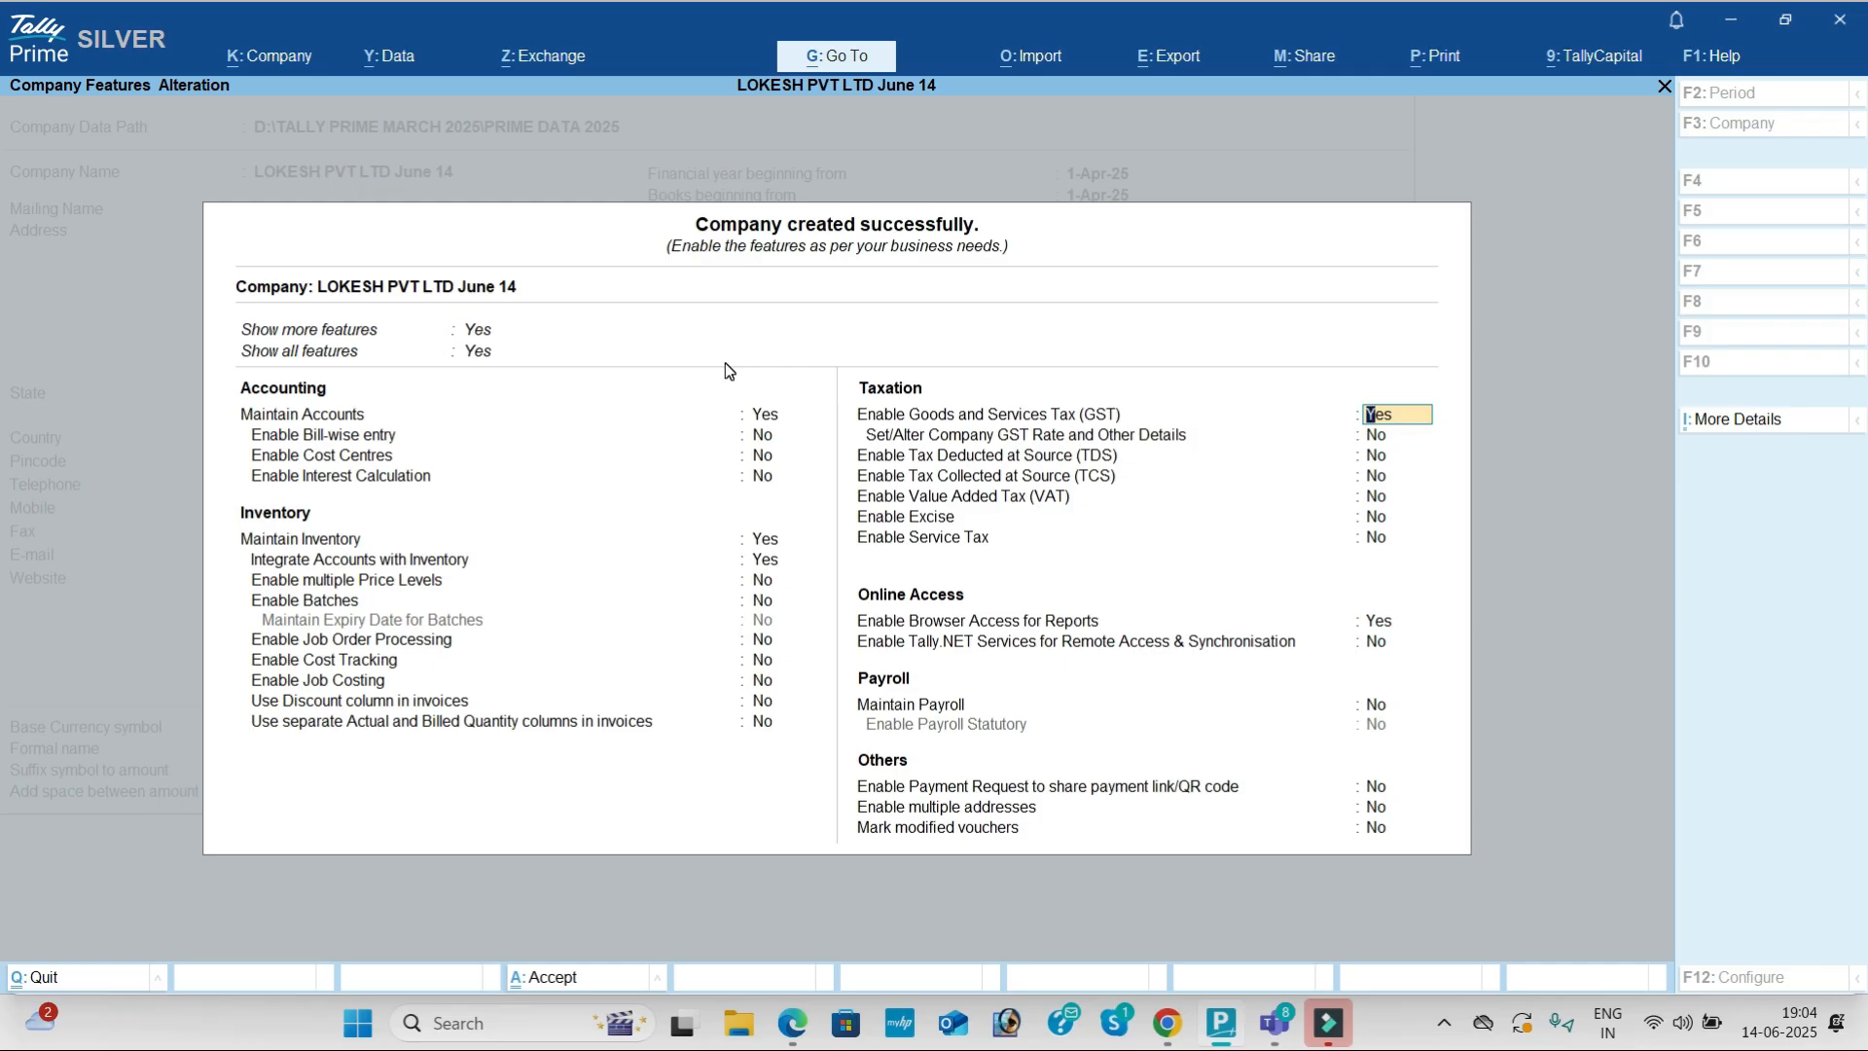
pyautogui.press('Return')
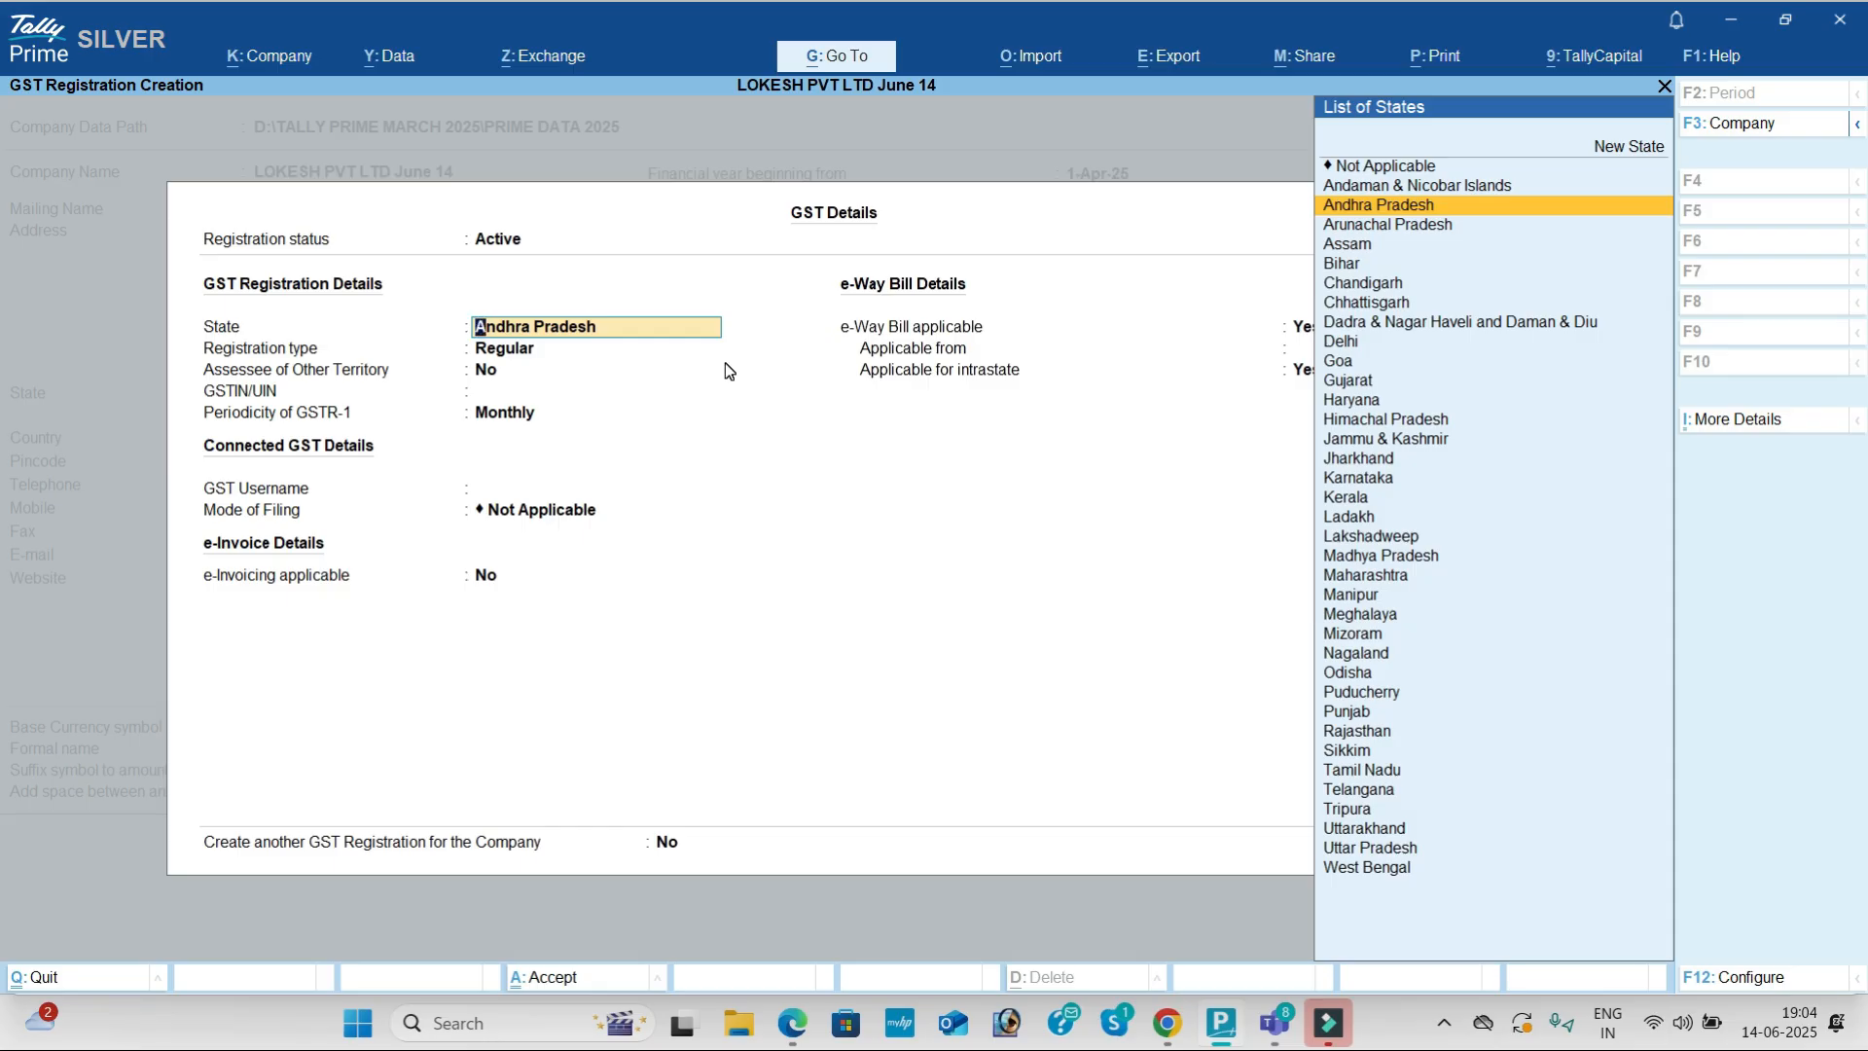
# Step: Keep Andhra Pradesh and Regular, paste the GSTIN copied from the PDF, and keep Monthly GSTR-1
pyautogui.press('Return')
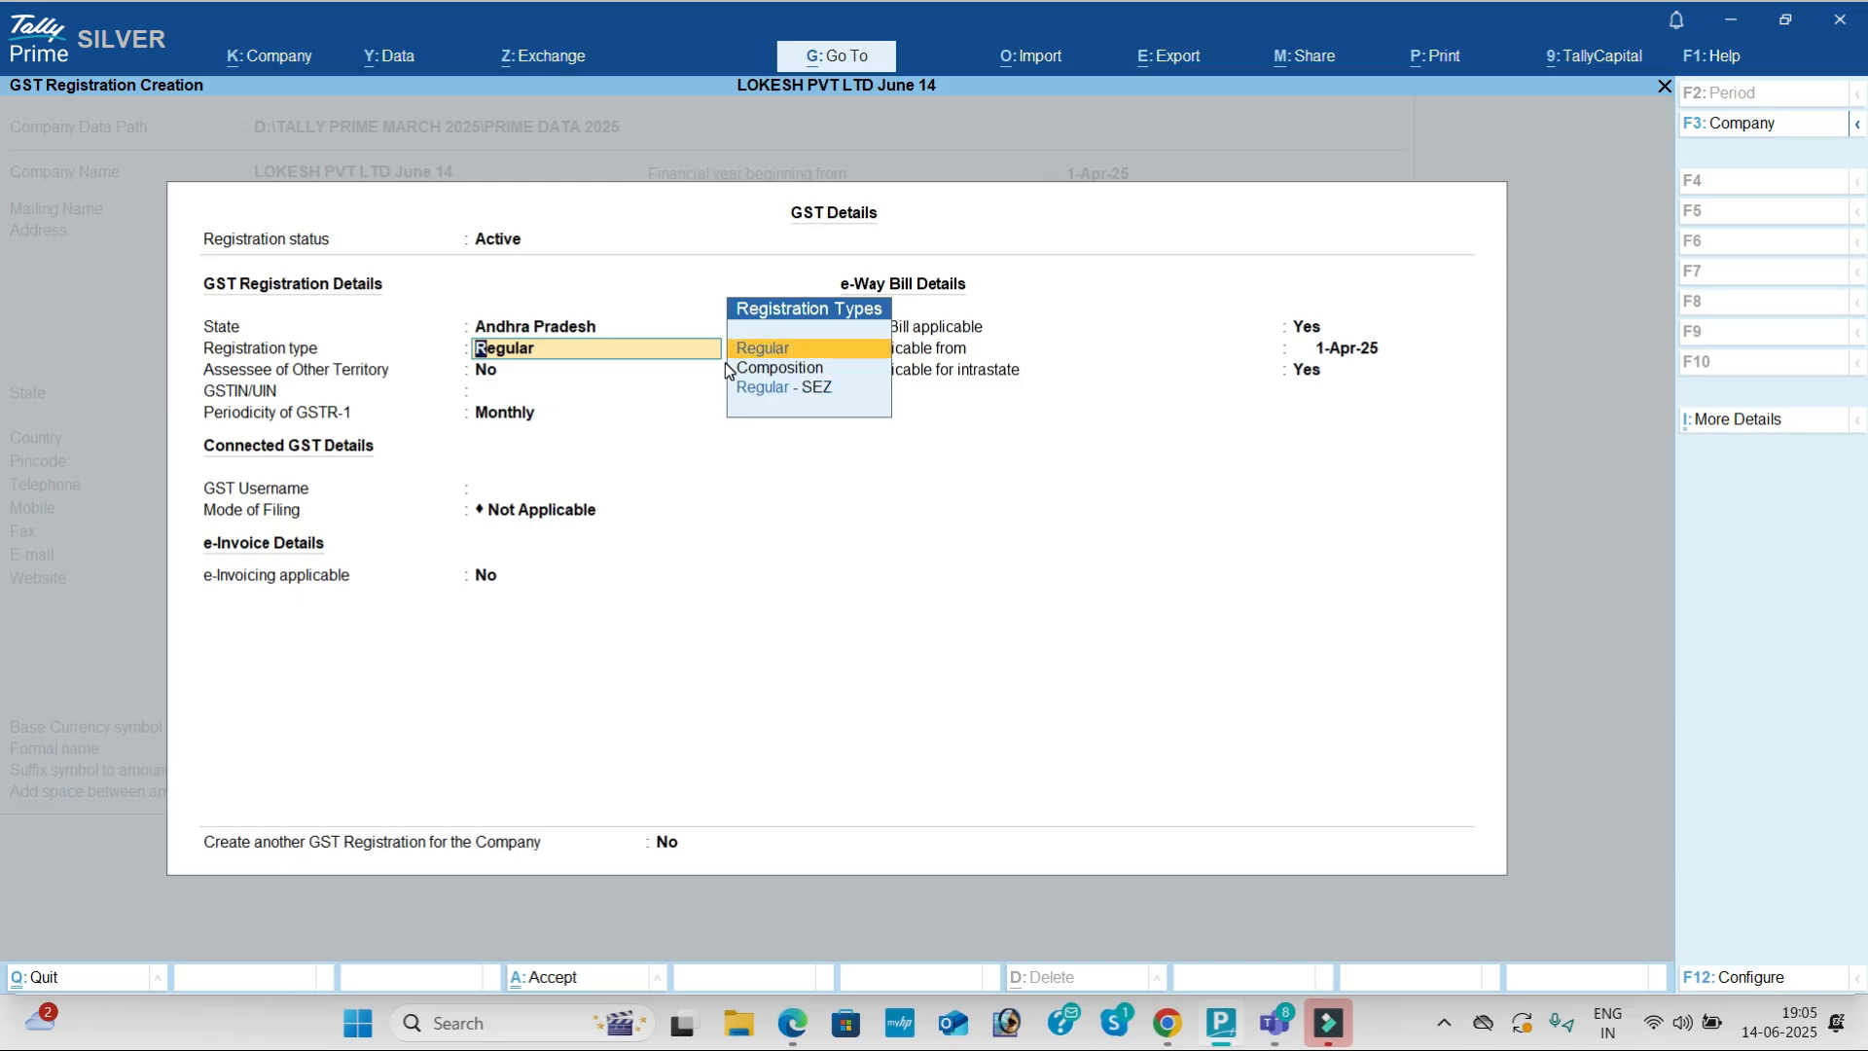
pyautogui.press('Return')
pyautogui.press('Return')
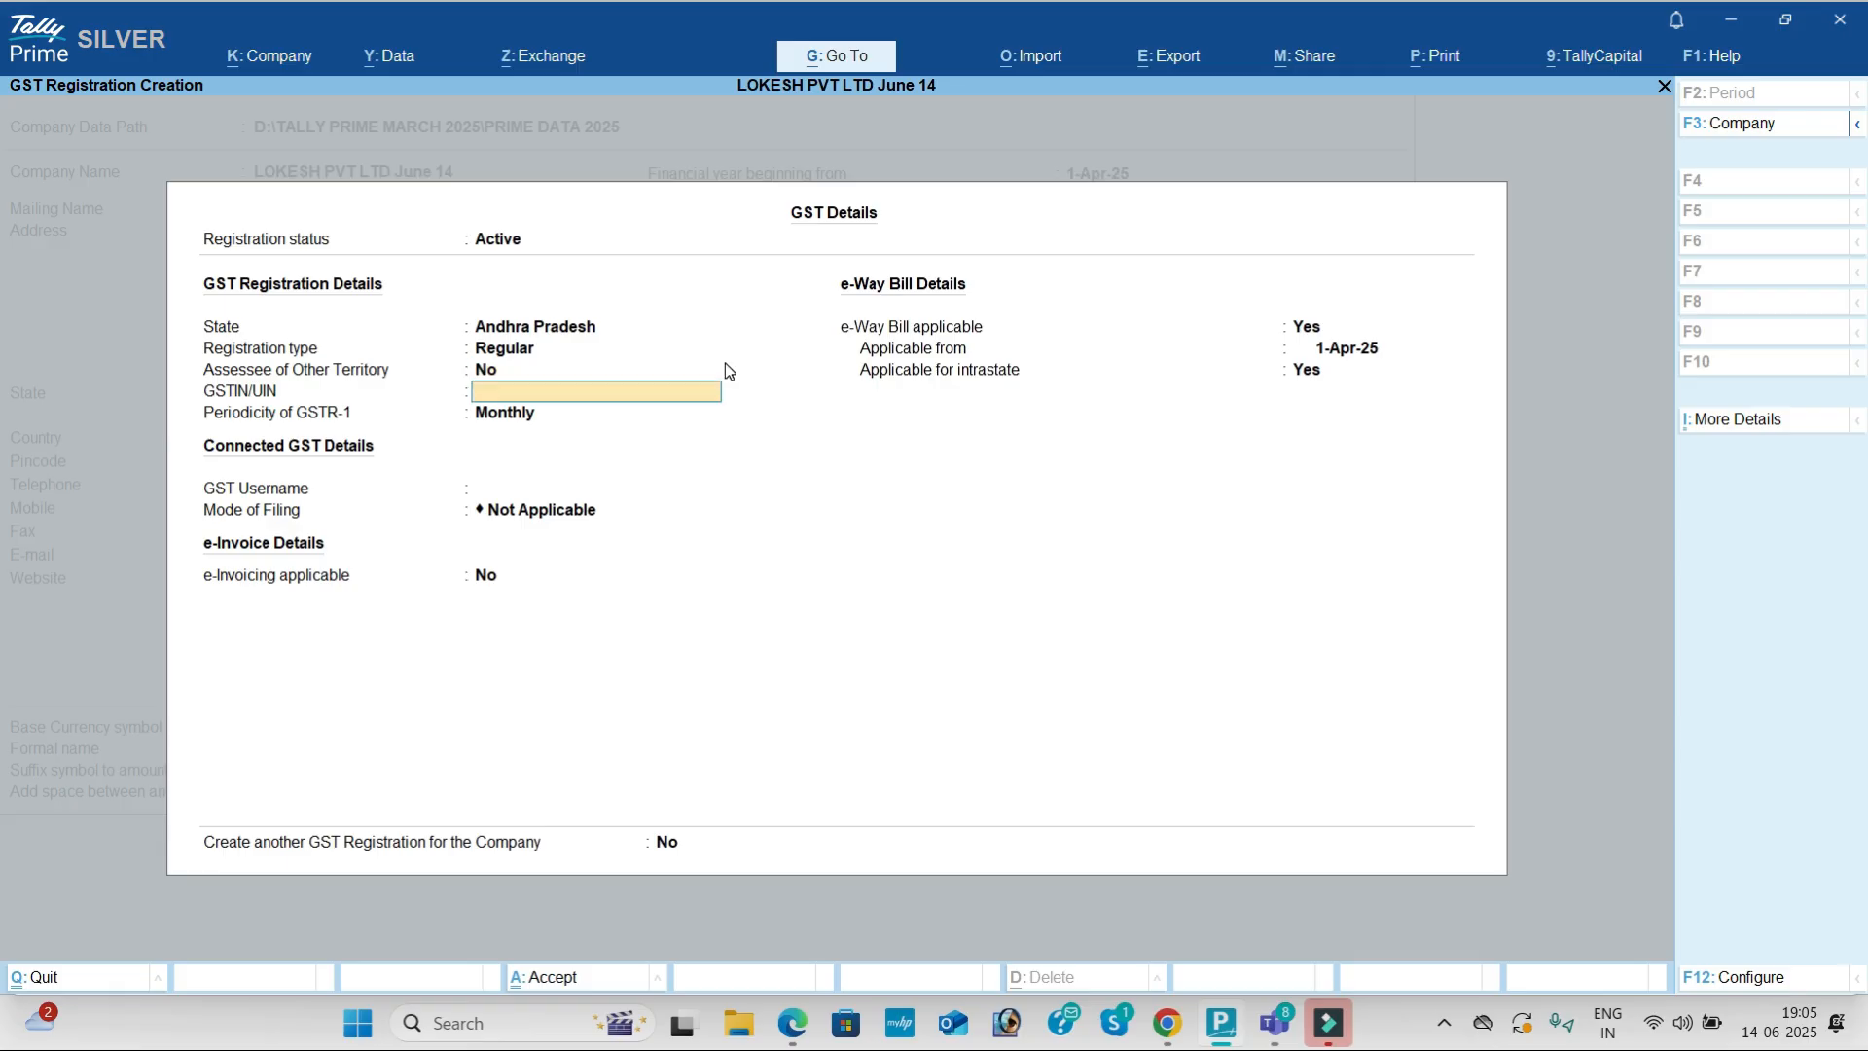
pyautogui.hotkey('alt', 'Tab')
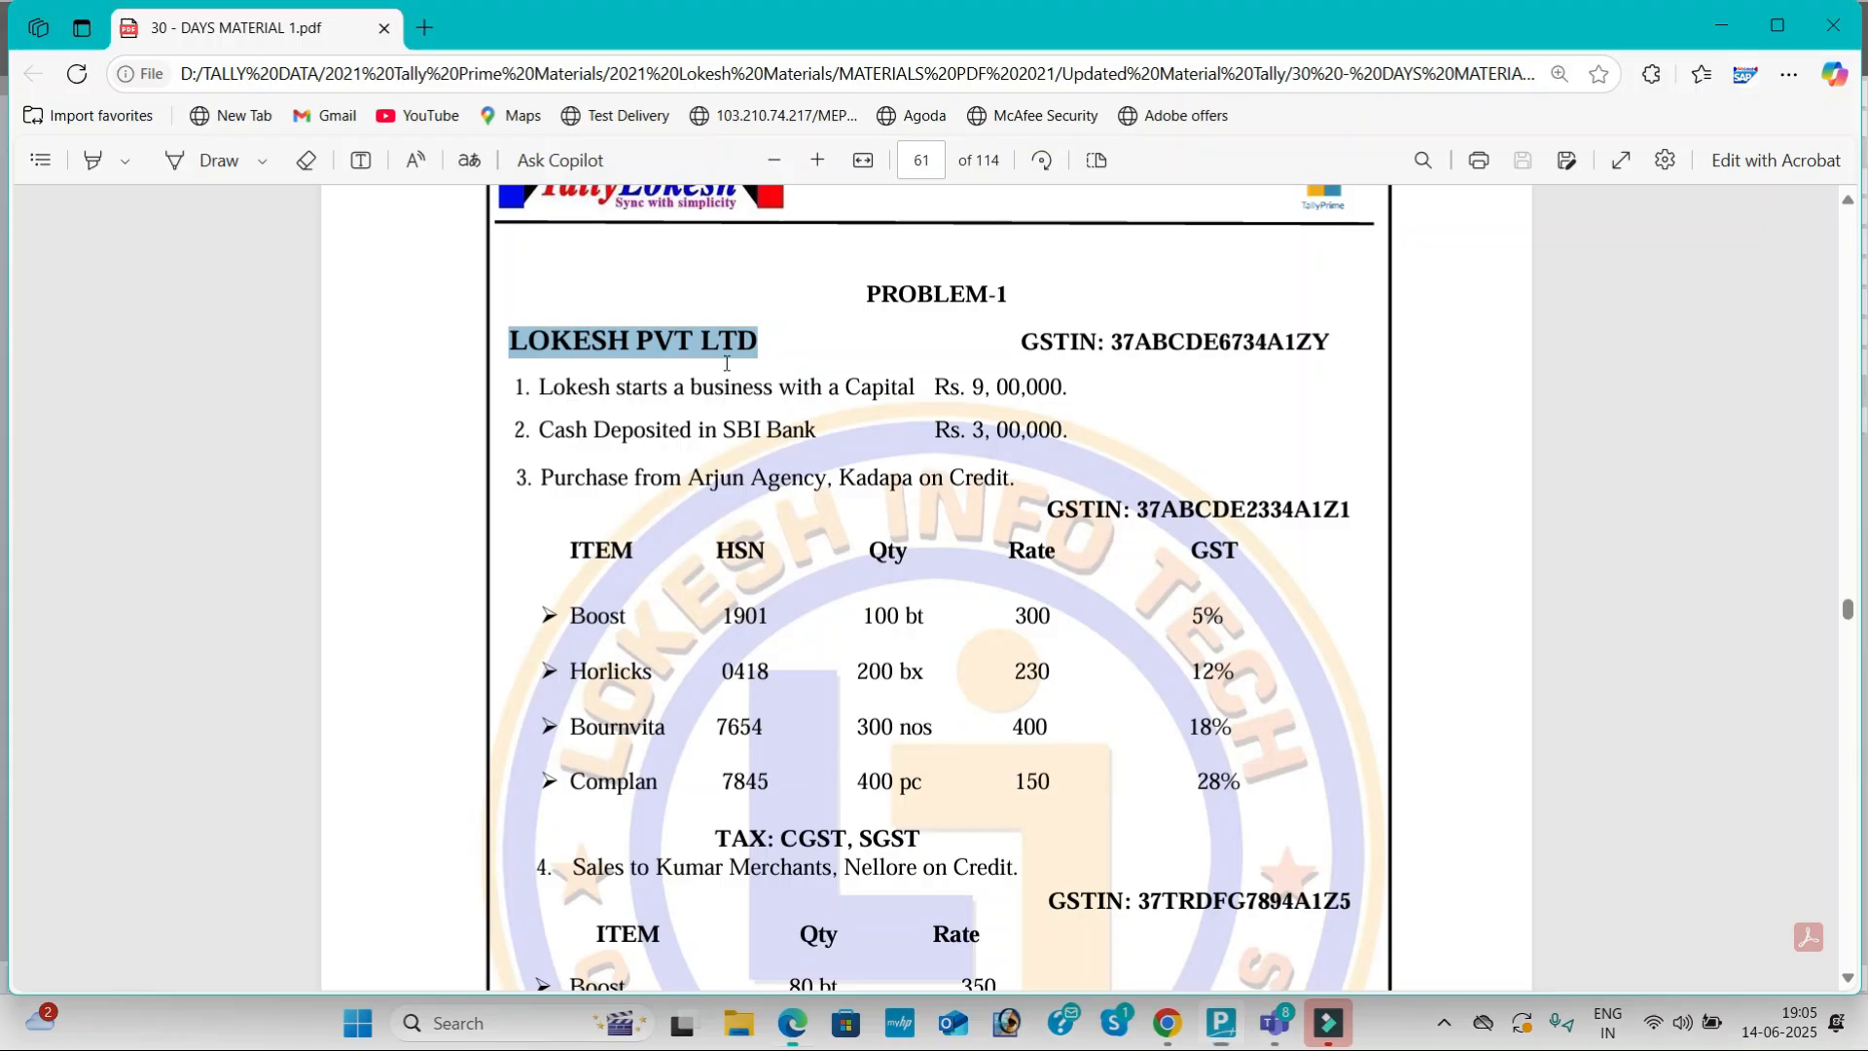
pyautogui.moveTo(1110, 342); pyautogui.dragTo(1319, 348)
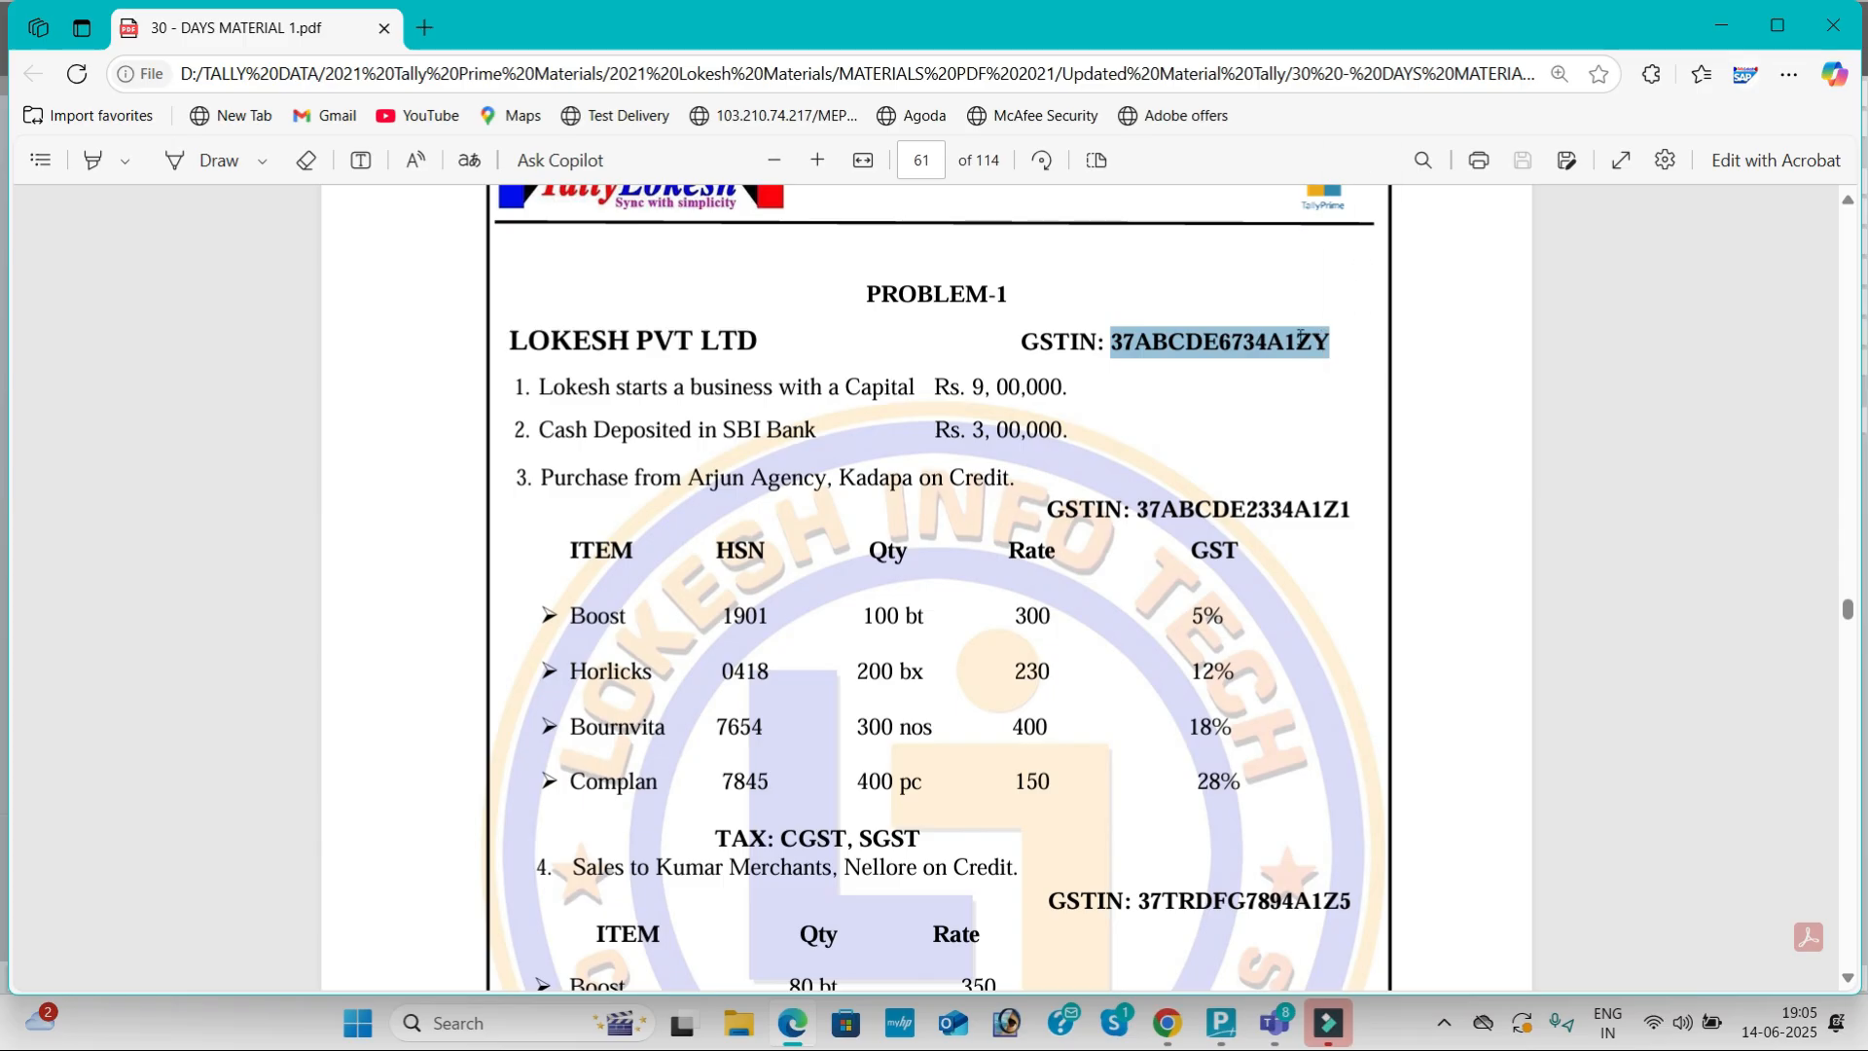
pyautogui.hotkey('ctrl', 'c')
pyautogui.hotkey('alt', 'Tab')
pyautogui.hotkey('ctrl', 'v')
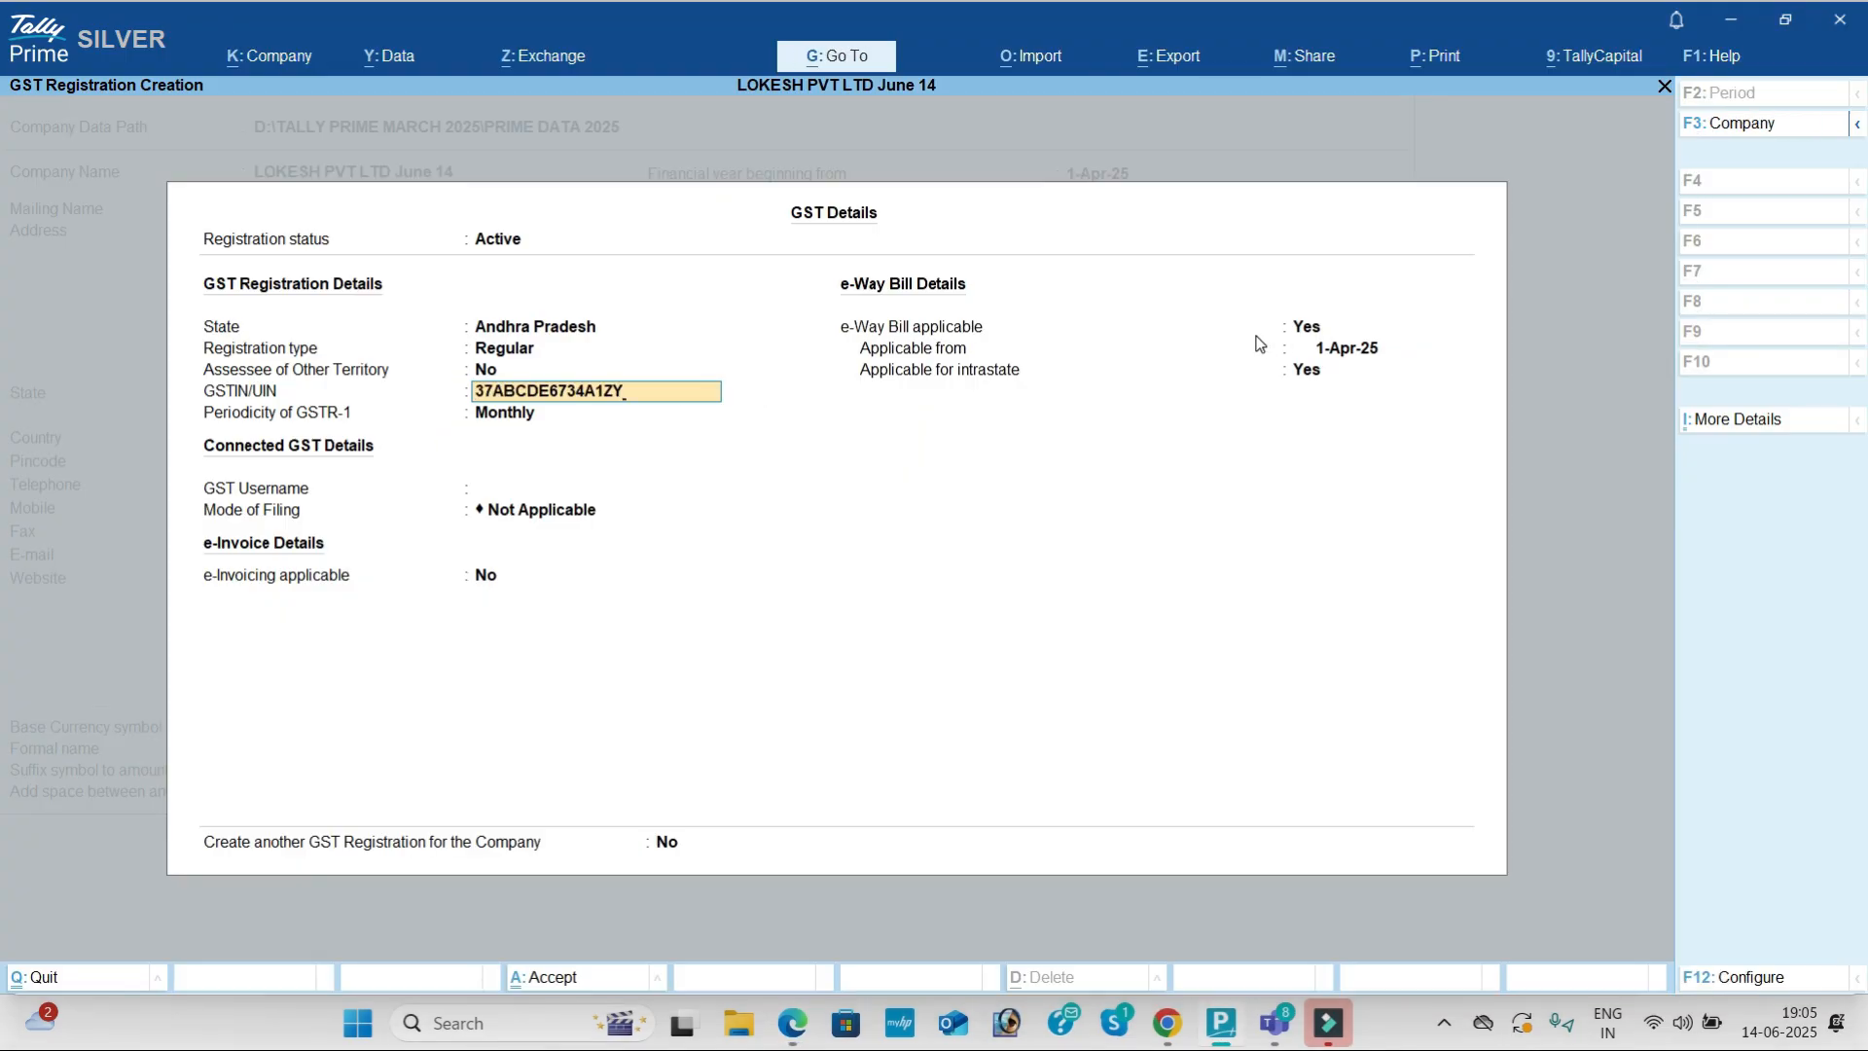
pyautogui.press('Return')
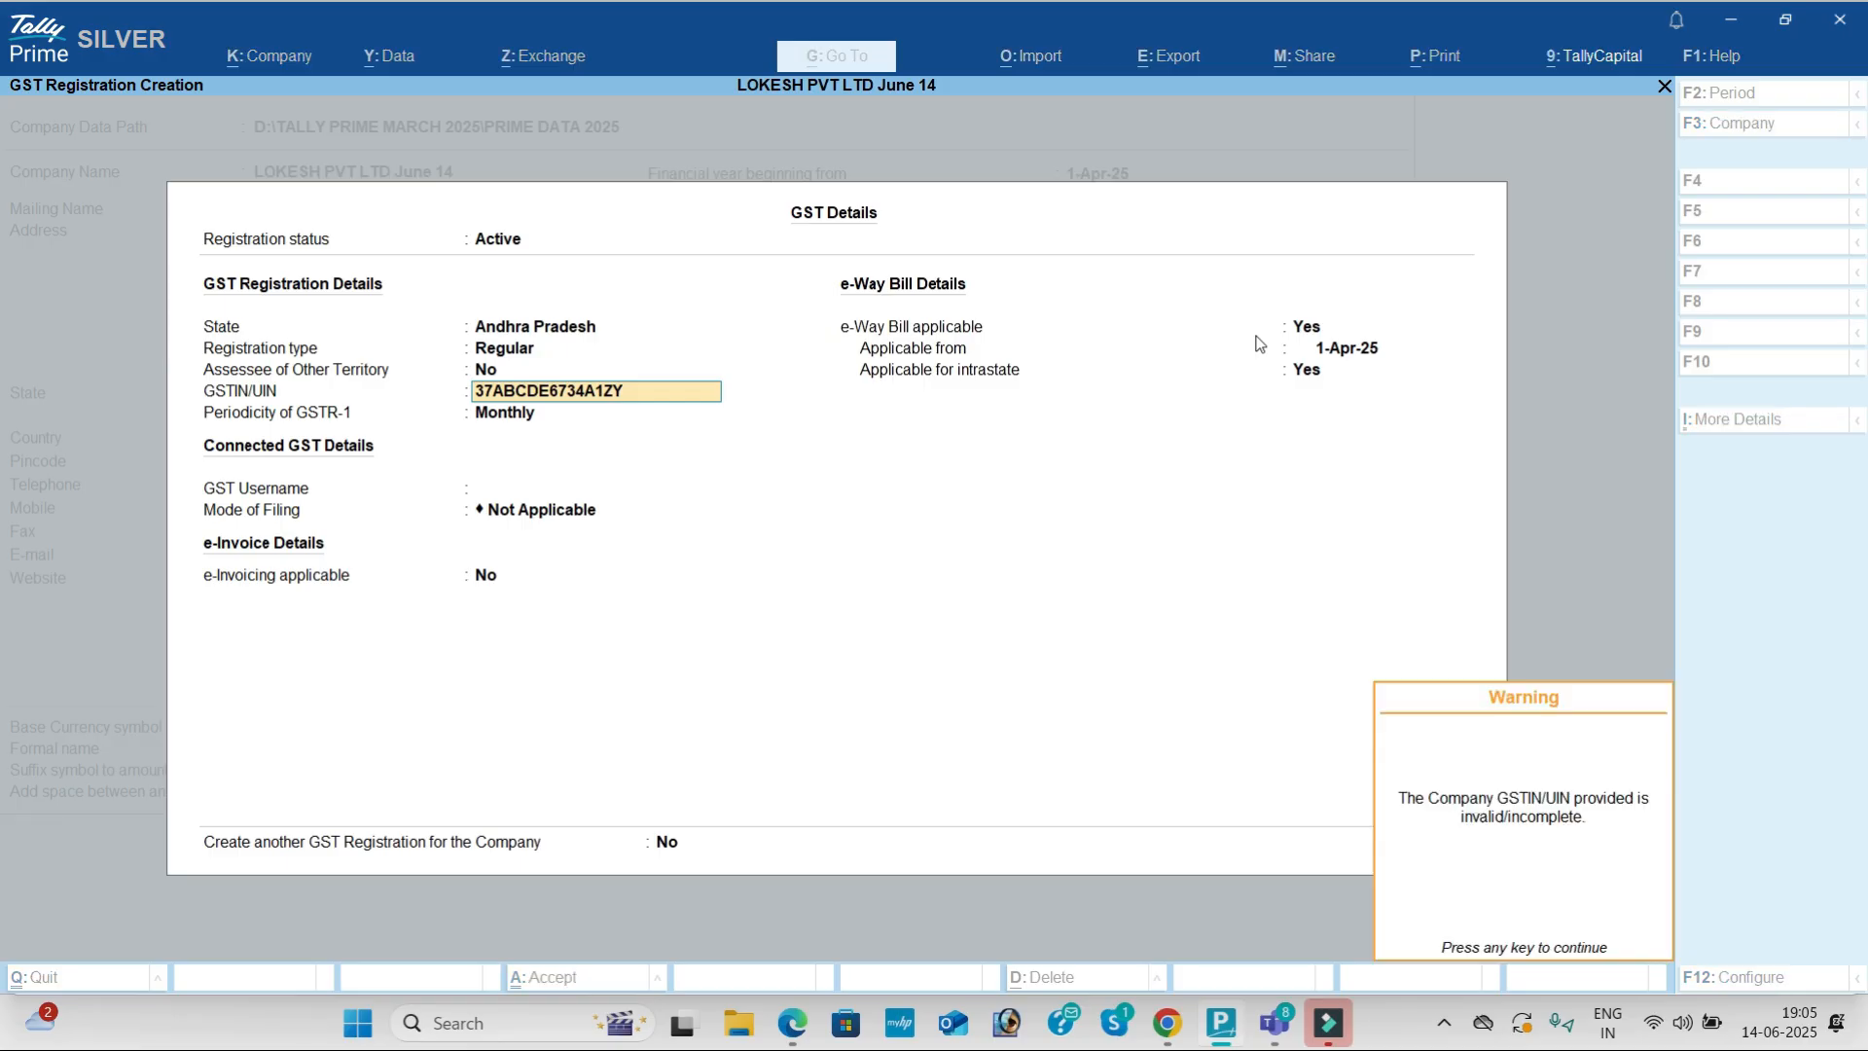
pyautogui.press('Return')
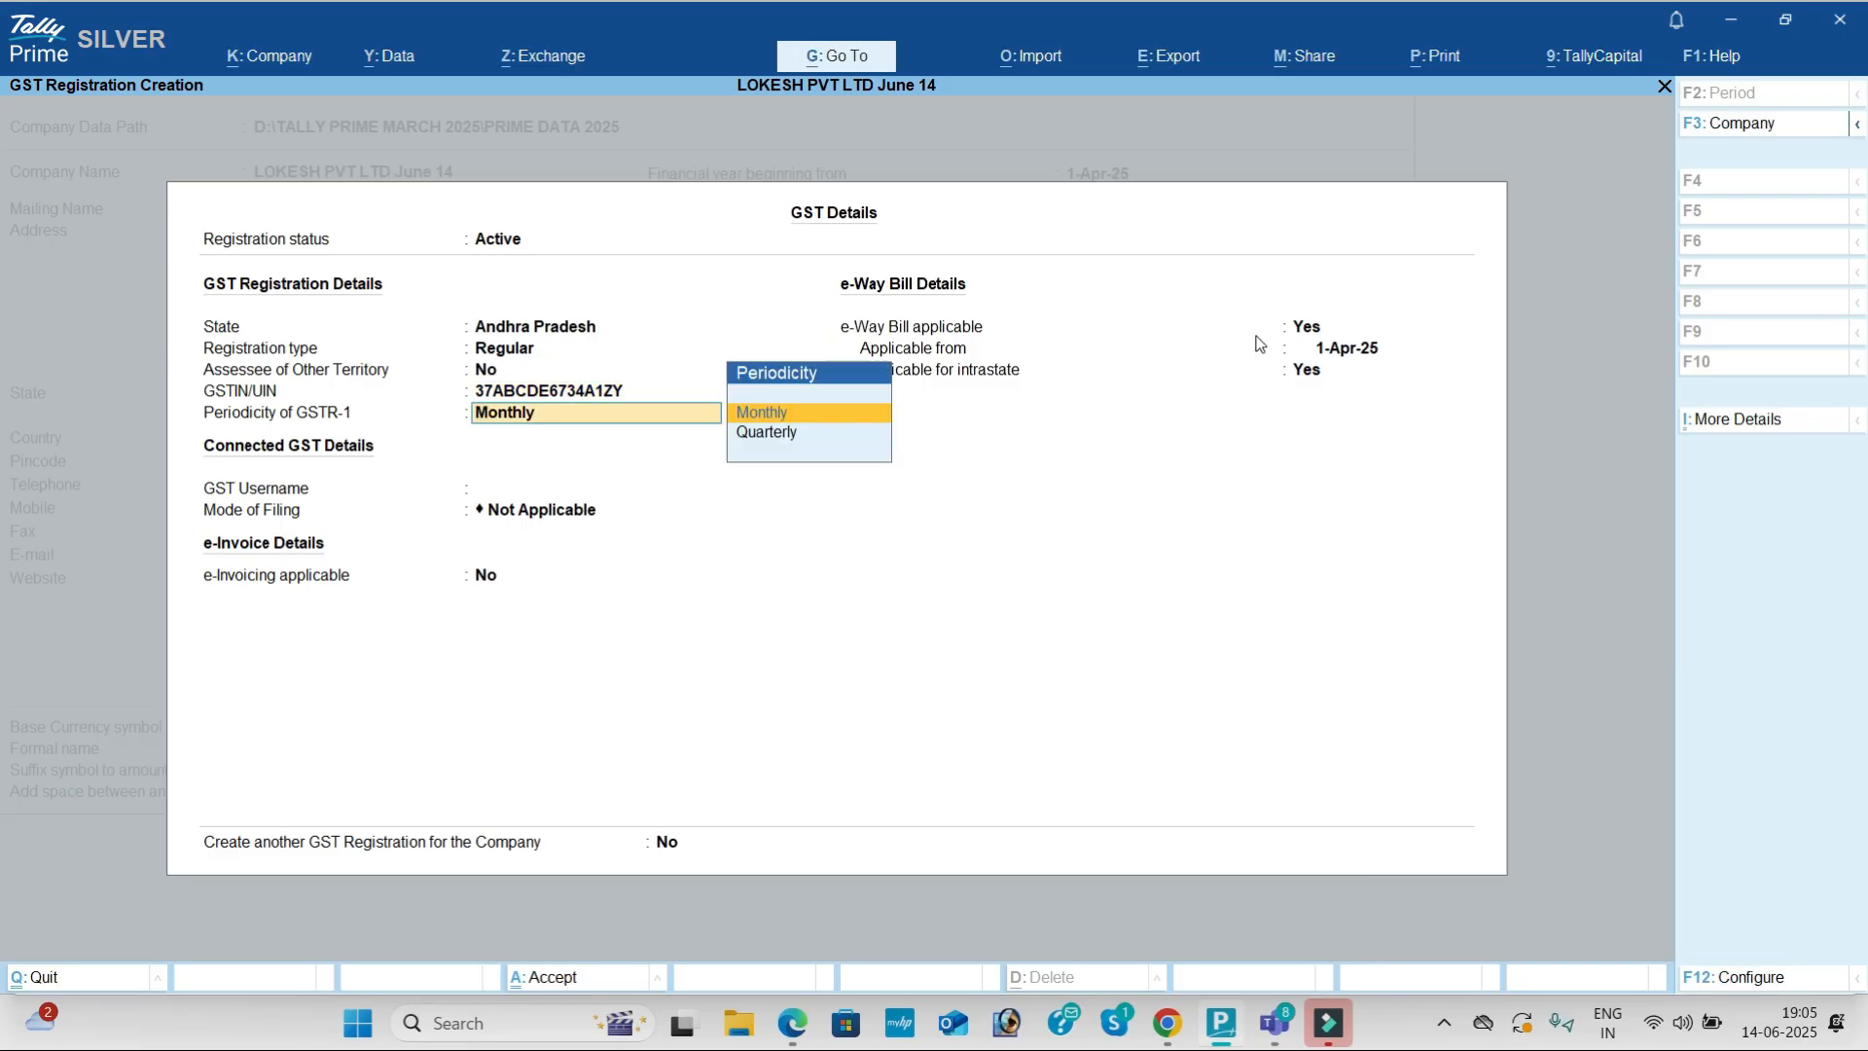
pyautogui.press('Return')
pyautogui.press('Return')
pyautogui.press('Return')
pyautogui.press('Return')
pyautogui.press('Return')
pyautogui.press('Return')
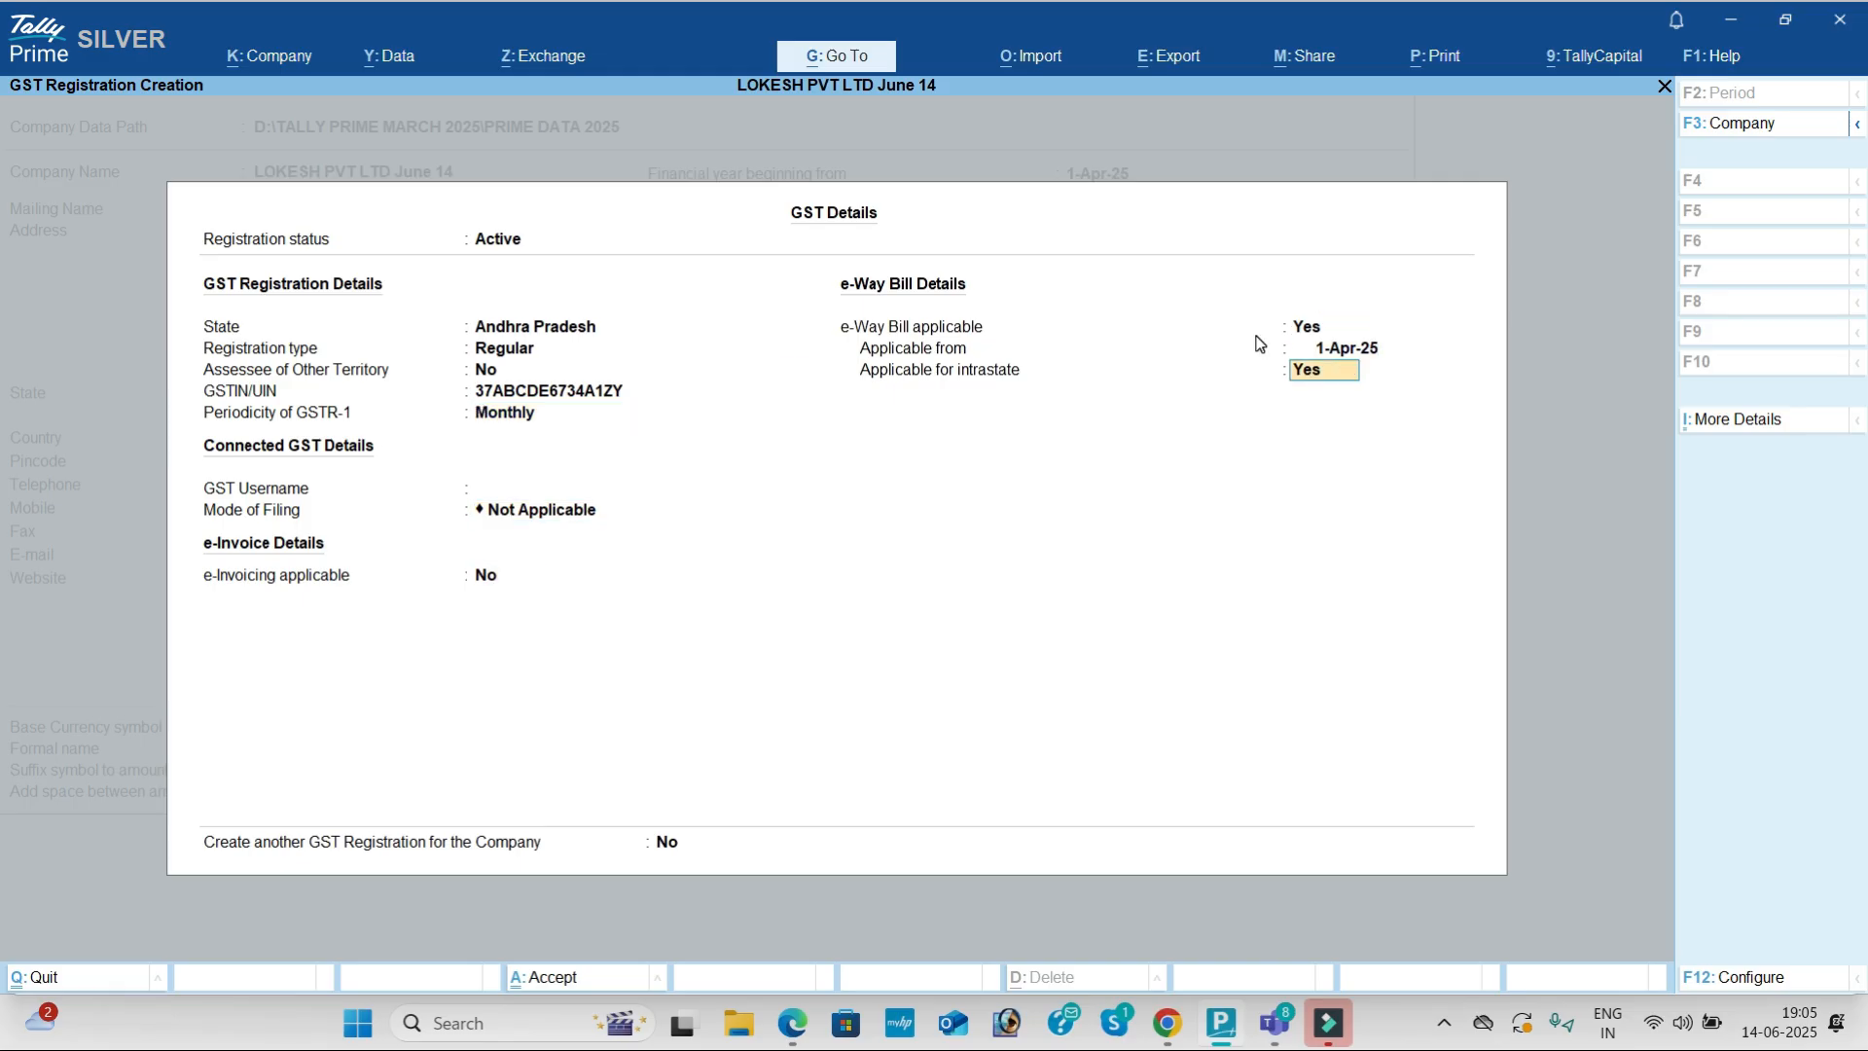
pyautogui.press('Return')
pyautogui.press('Return')
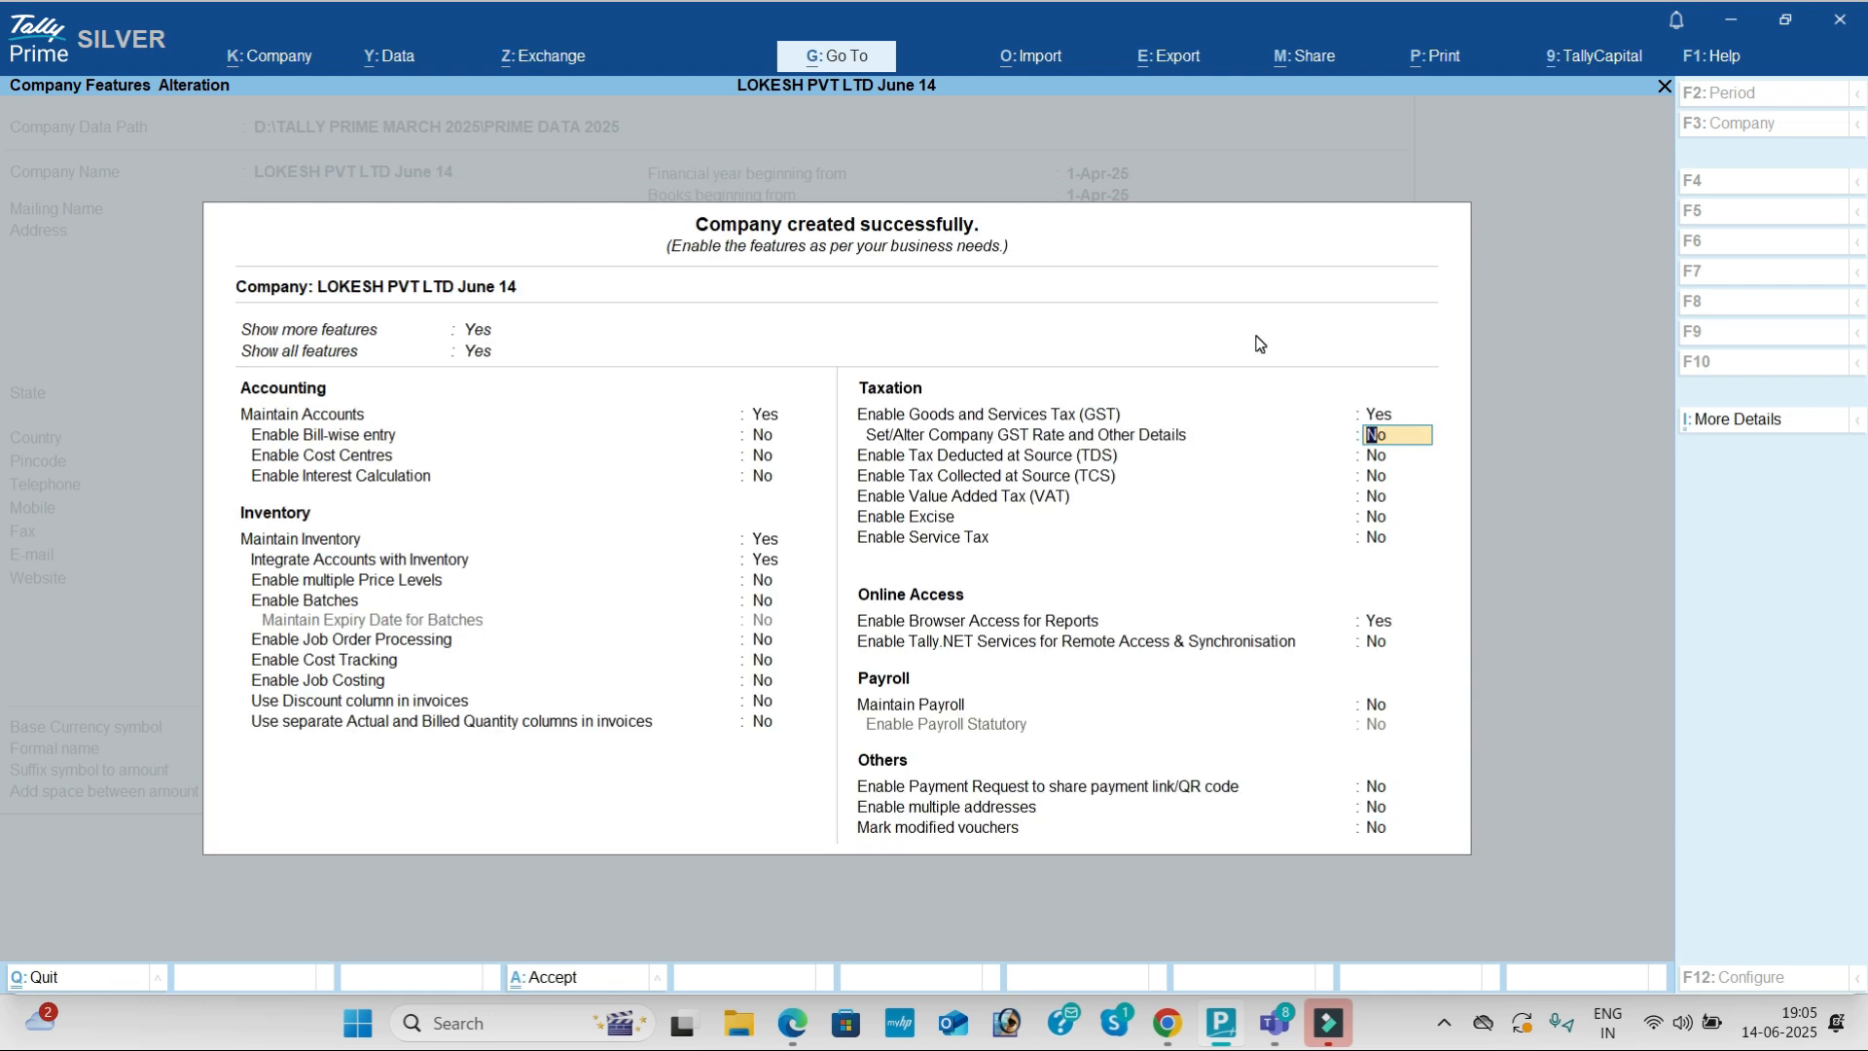
# Step: Switch to the Tally Batch 72 Teams meeting window
pyautogui.hotkey('alt', 'Tab')
pyautogui.hotkey('alt', 'Tab')
pyautogui.hotkey('alt', 'Tab')
pyautogui.hotkey('alt', 'Tab')
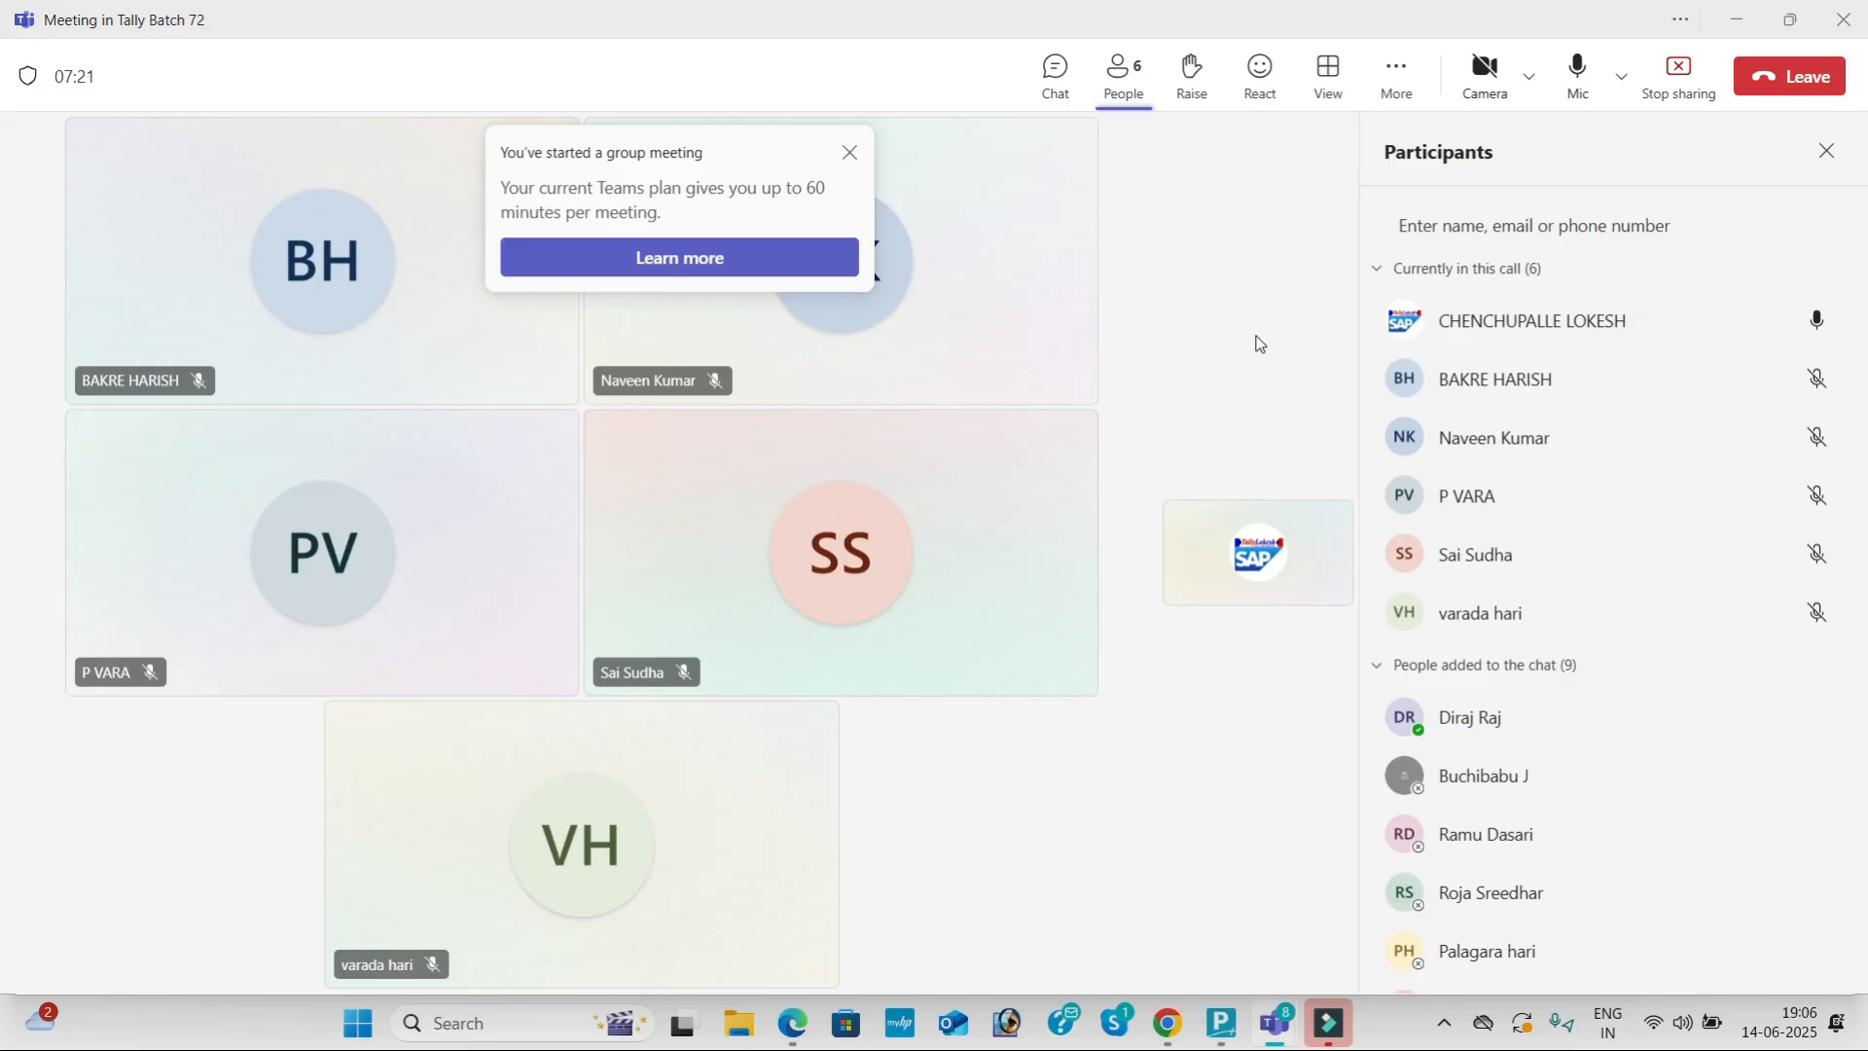
# Step: Return to TallyPrime's company features screen for LOKESH PVT LTD June 14
pyautogui.hotkey('alt', 'Tab')
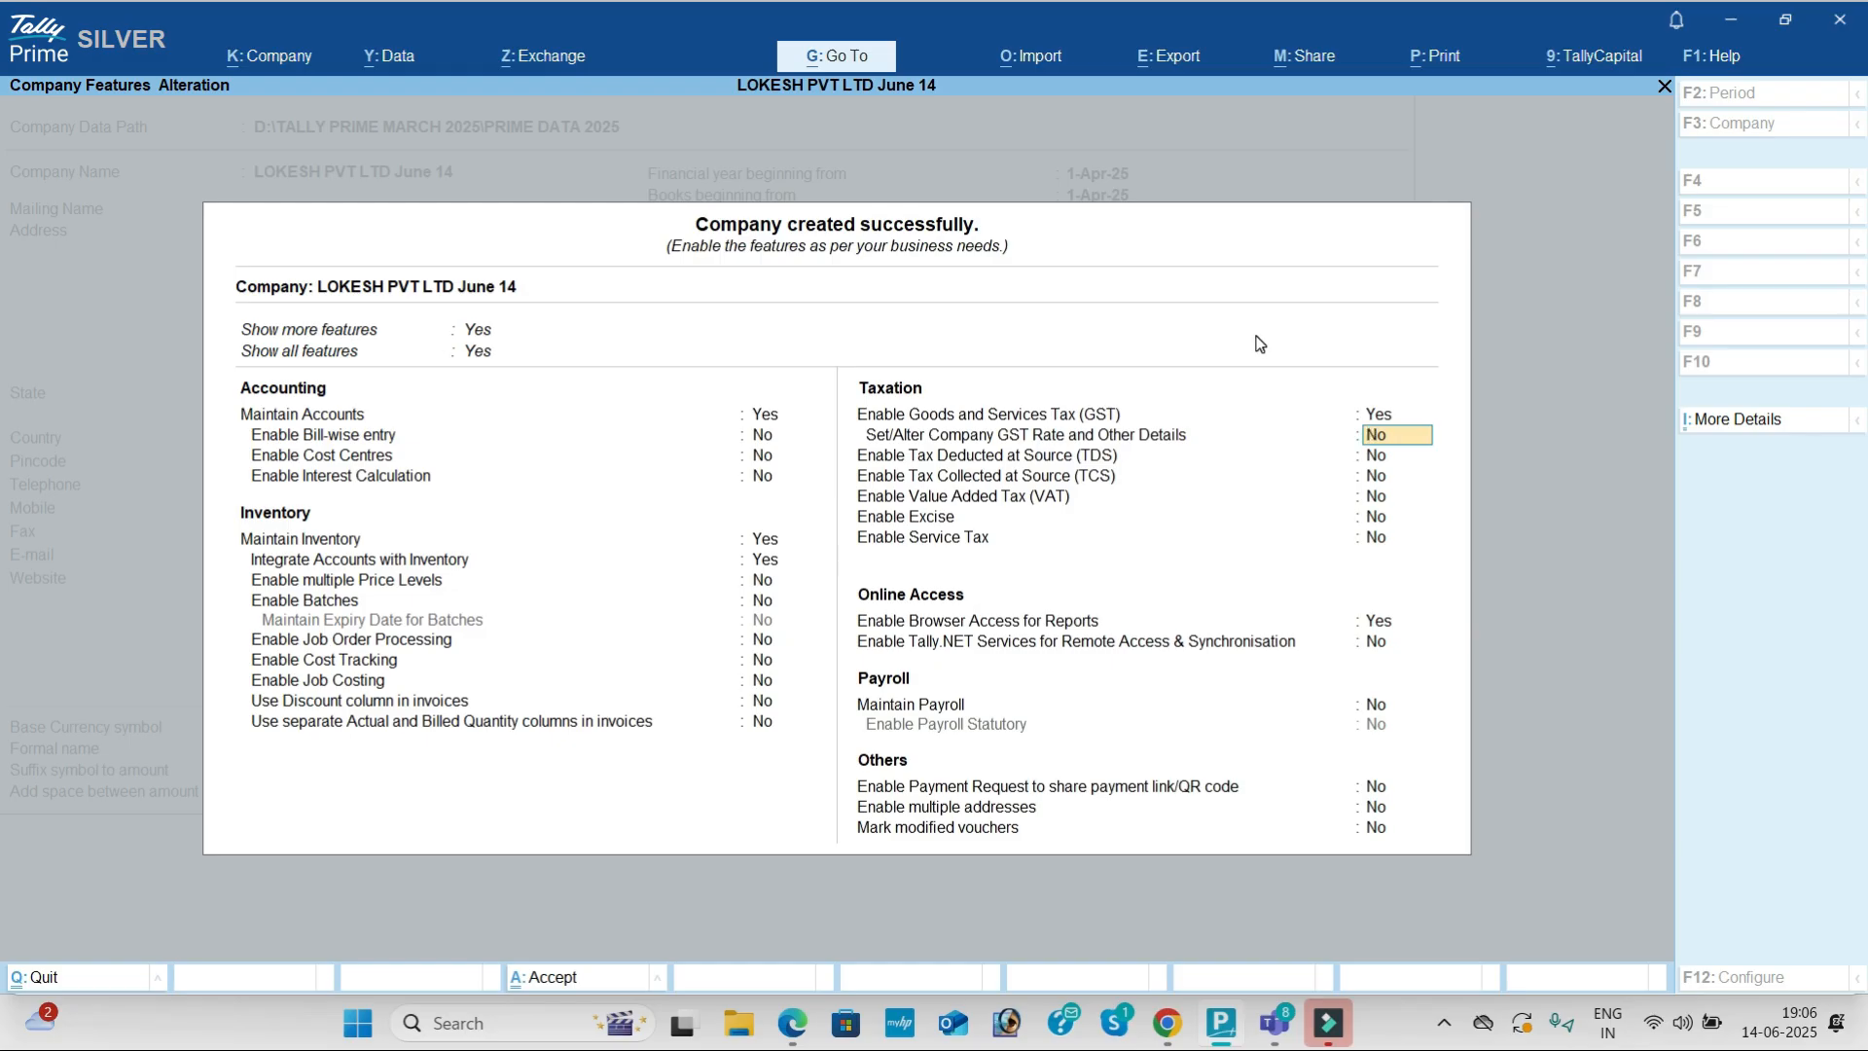
pyautogui.write('y')
pyautogui.press('Return')
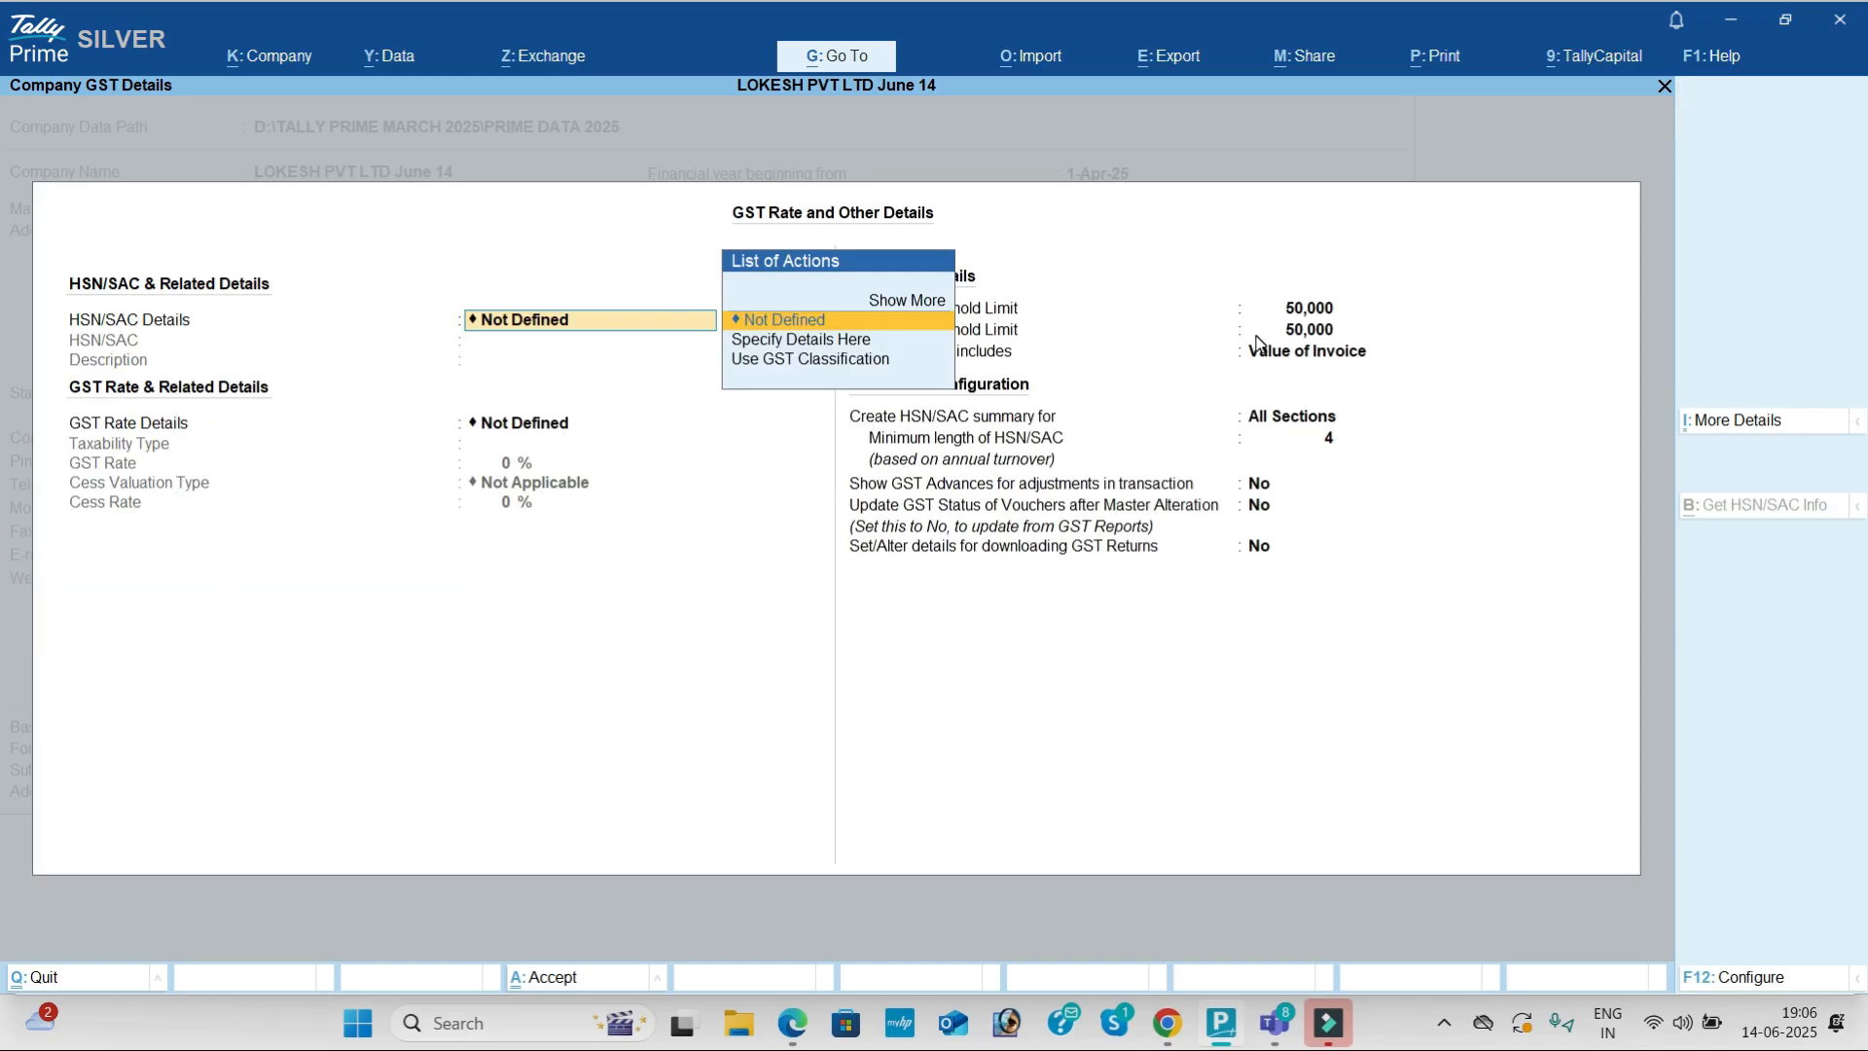
pyautogui.press('Down')
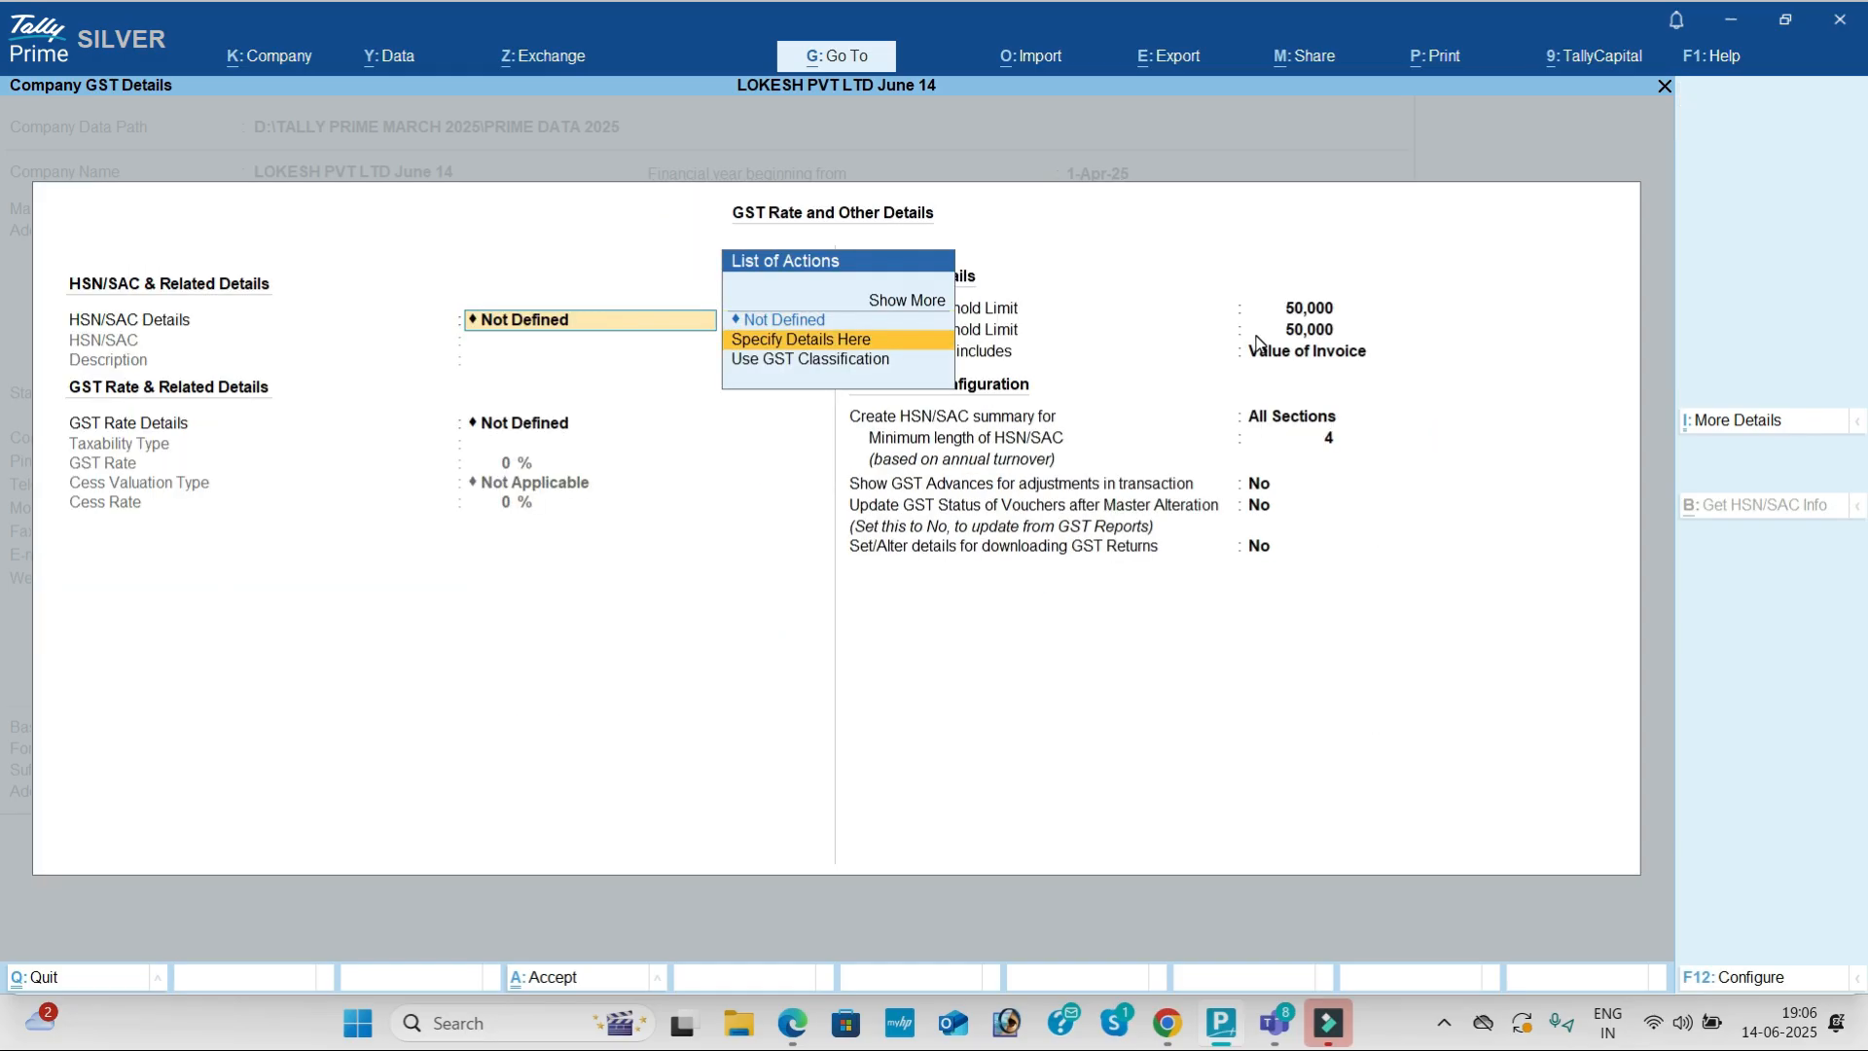
pyautogui.press('Return')
pyautogui.write('4785112')
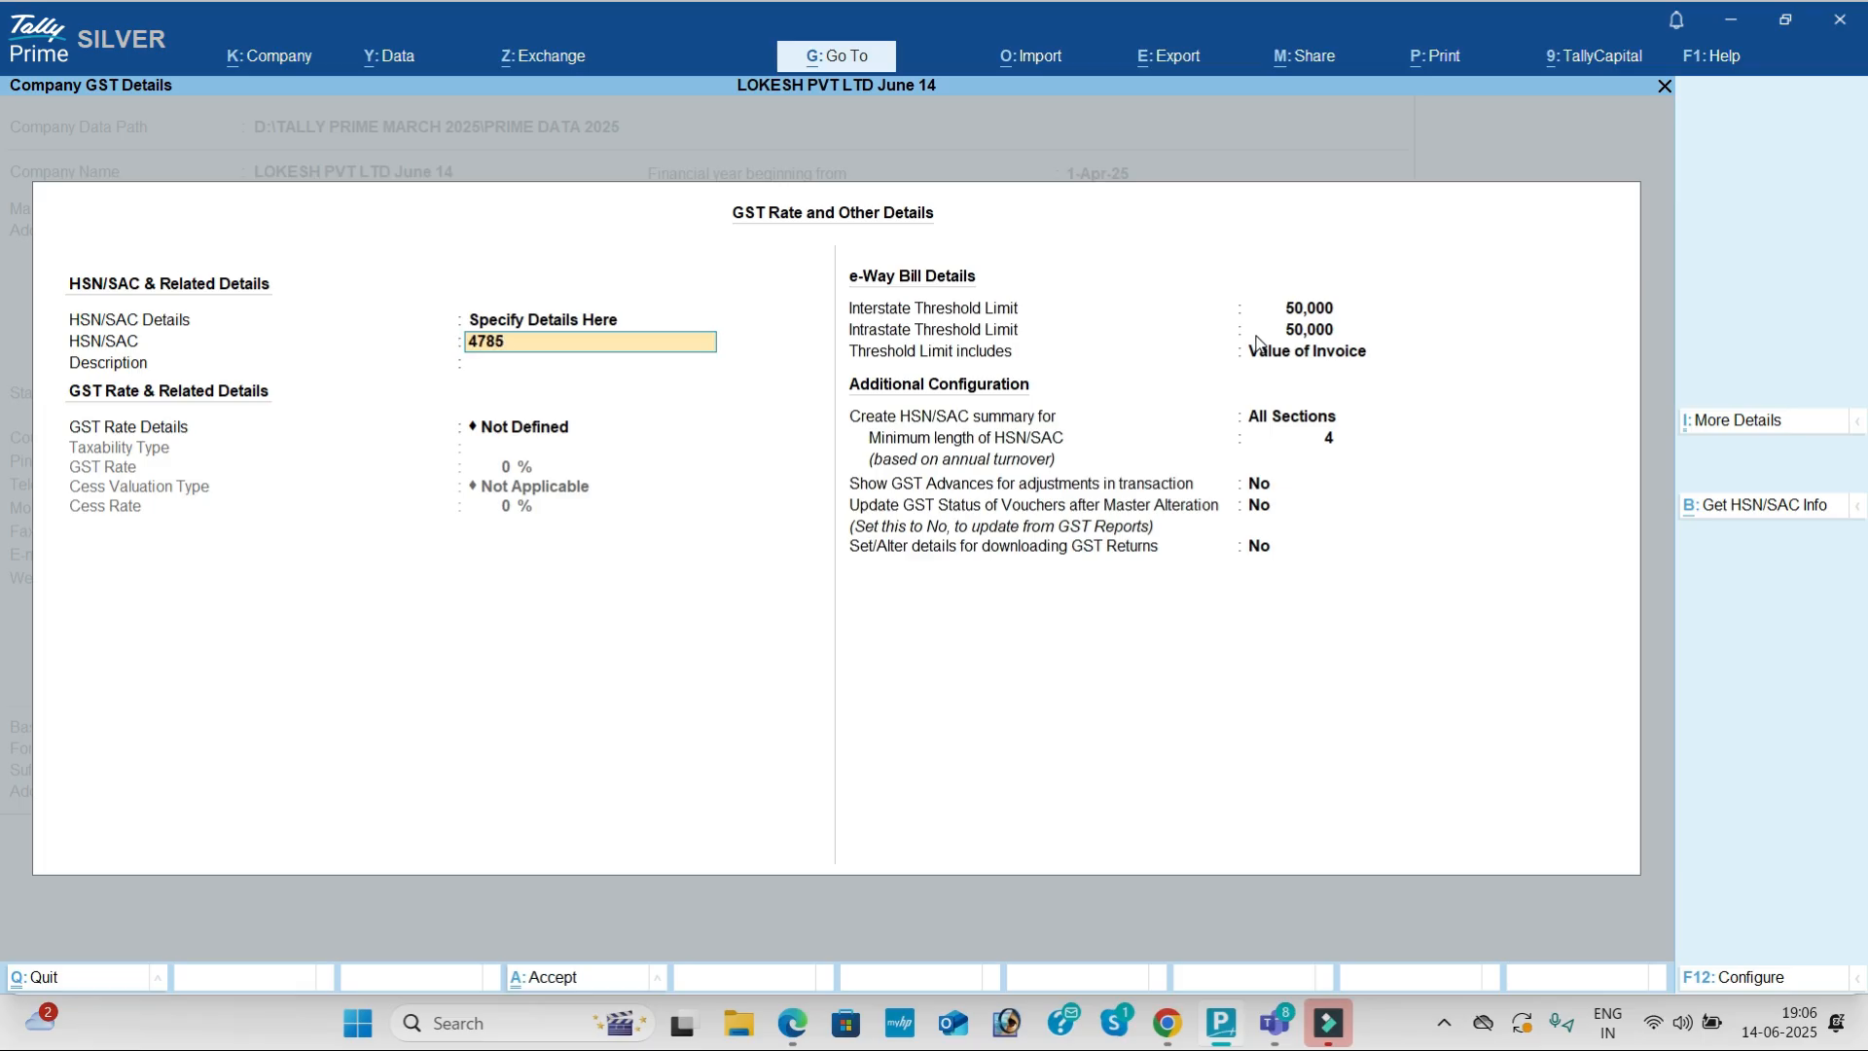
pyautogui.press('Return')
pyautogui.press('Return')
pyautogui.press('Down')
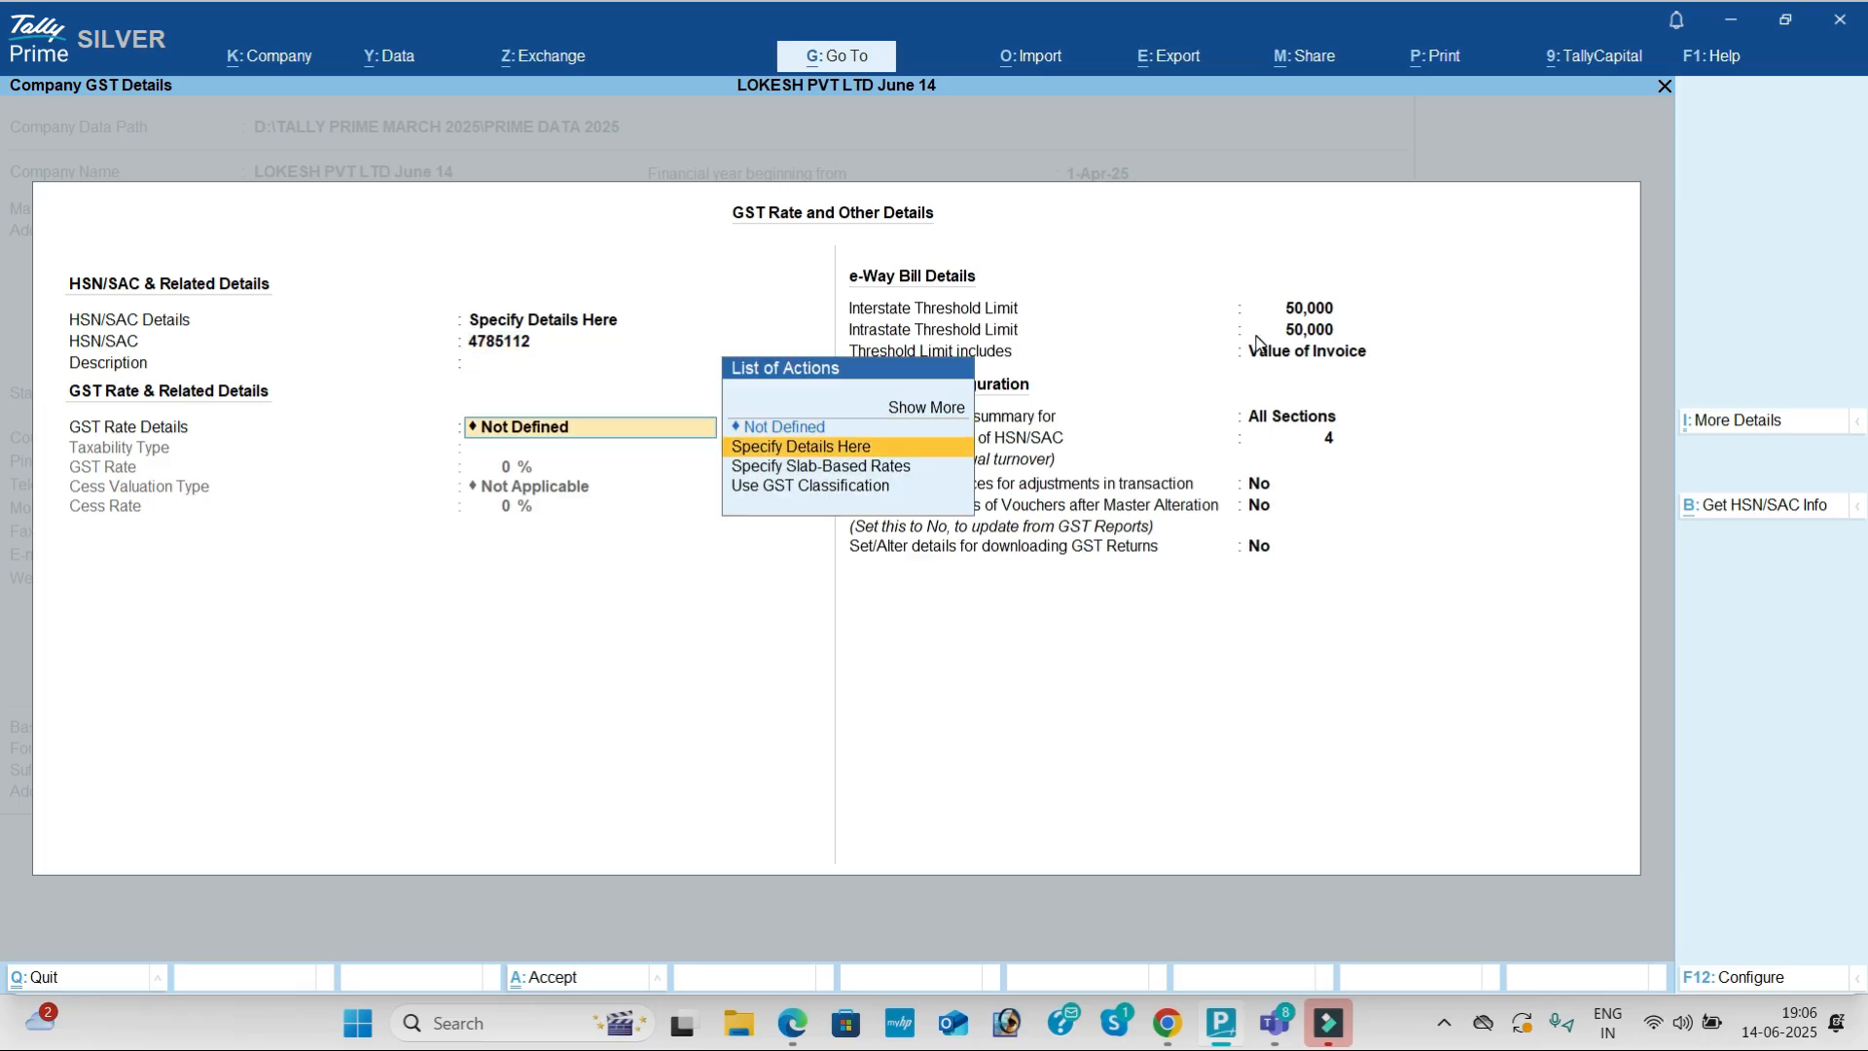
pyautogui.press('Return')
pyautogui.press('Return')
pyautogui.write('5')
pyautogui.press('Return')
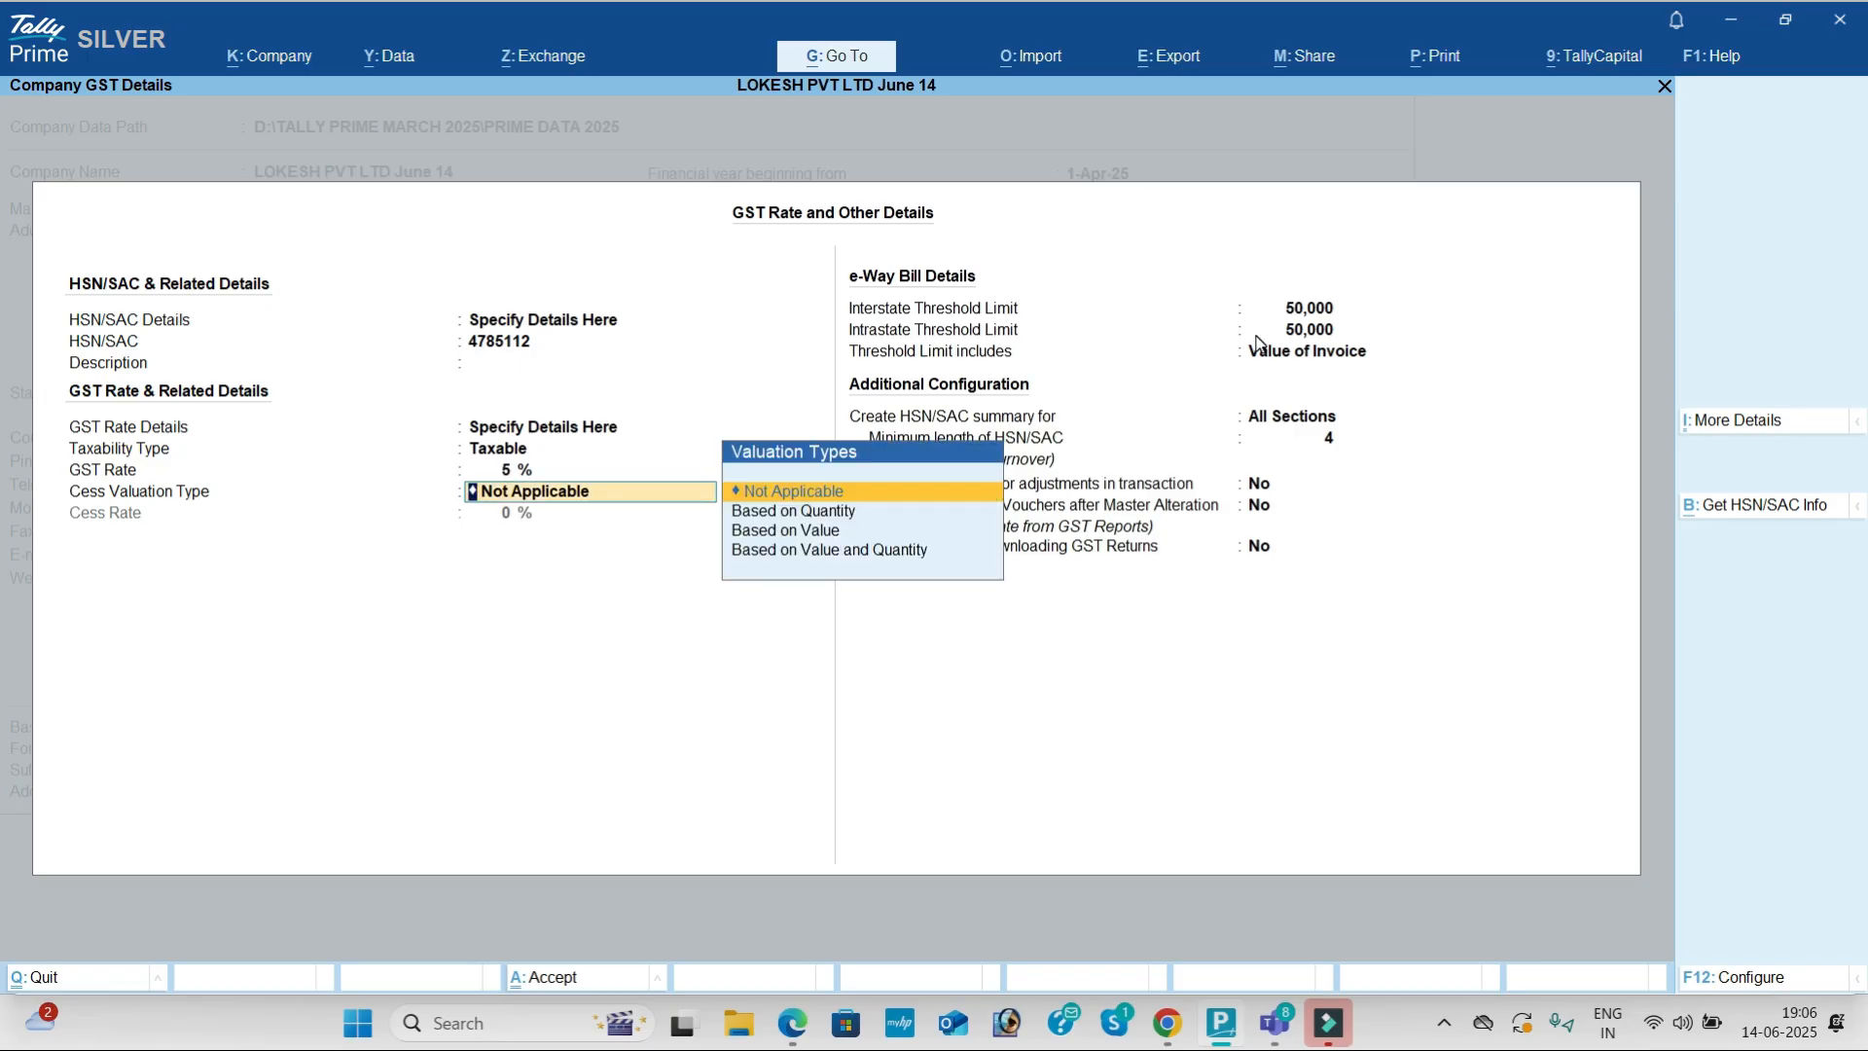
pyautogui.press('BackSpace')
pyautogui.press('BackSpace')
pyautogui.press('BackSpace')
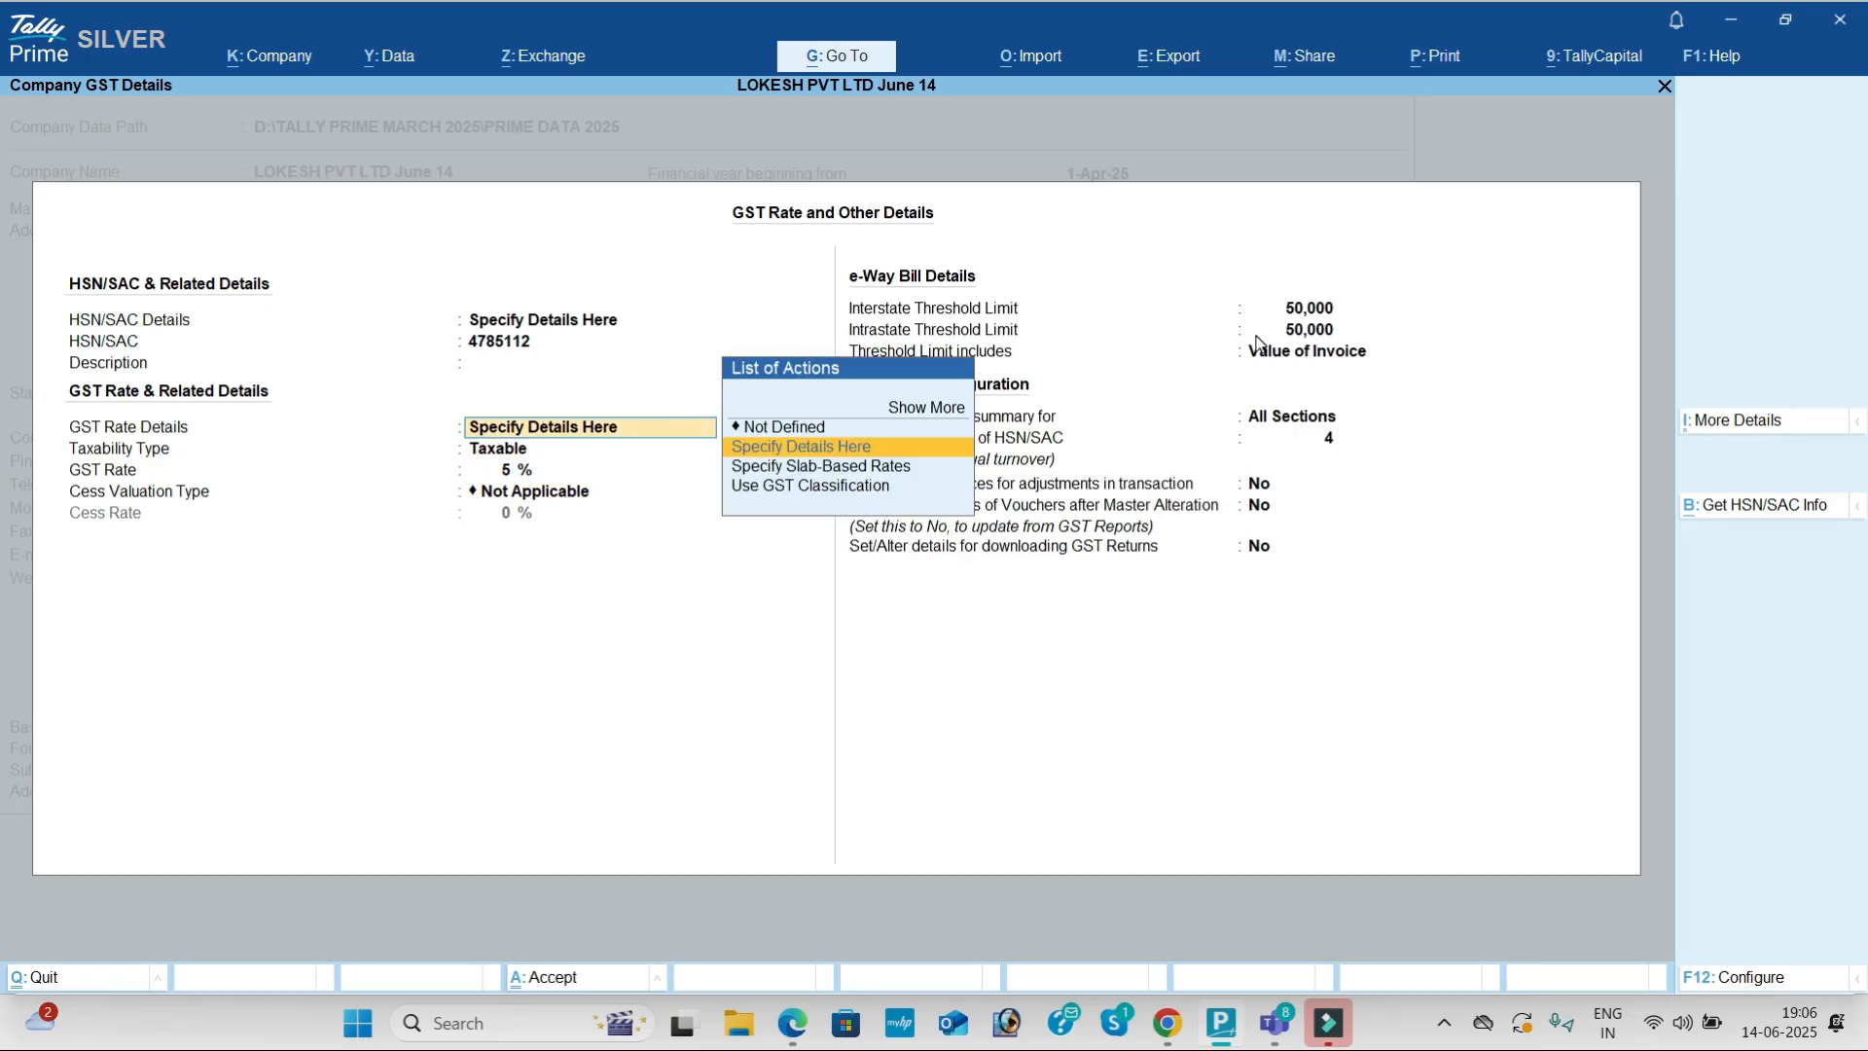
pyautogui.press('Return')
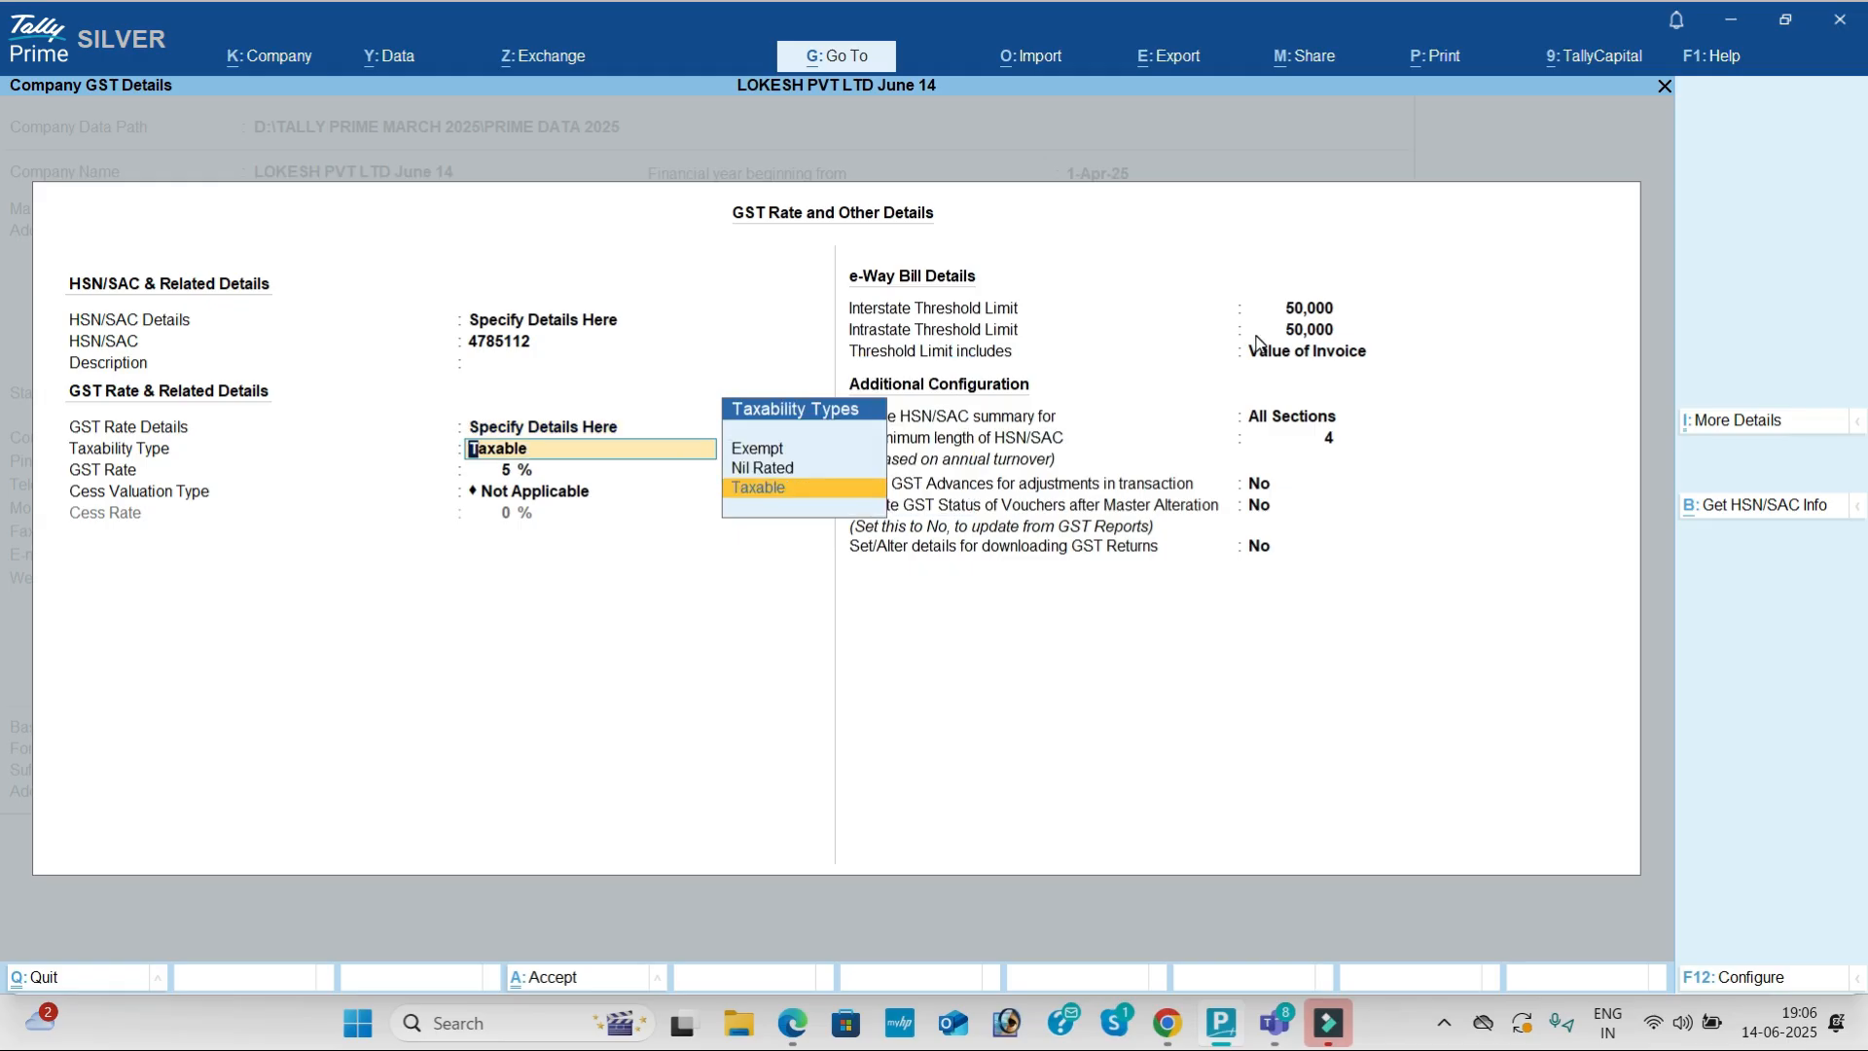
pyautogui.press('BackSpace')
pyautogui.press('Up')
pyautogui.press('Return')
pyautogui.press('BackSpace')
pyautogui.press('BackSpace')
pyautogui.press('Up')
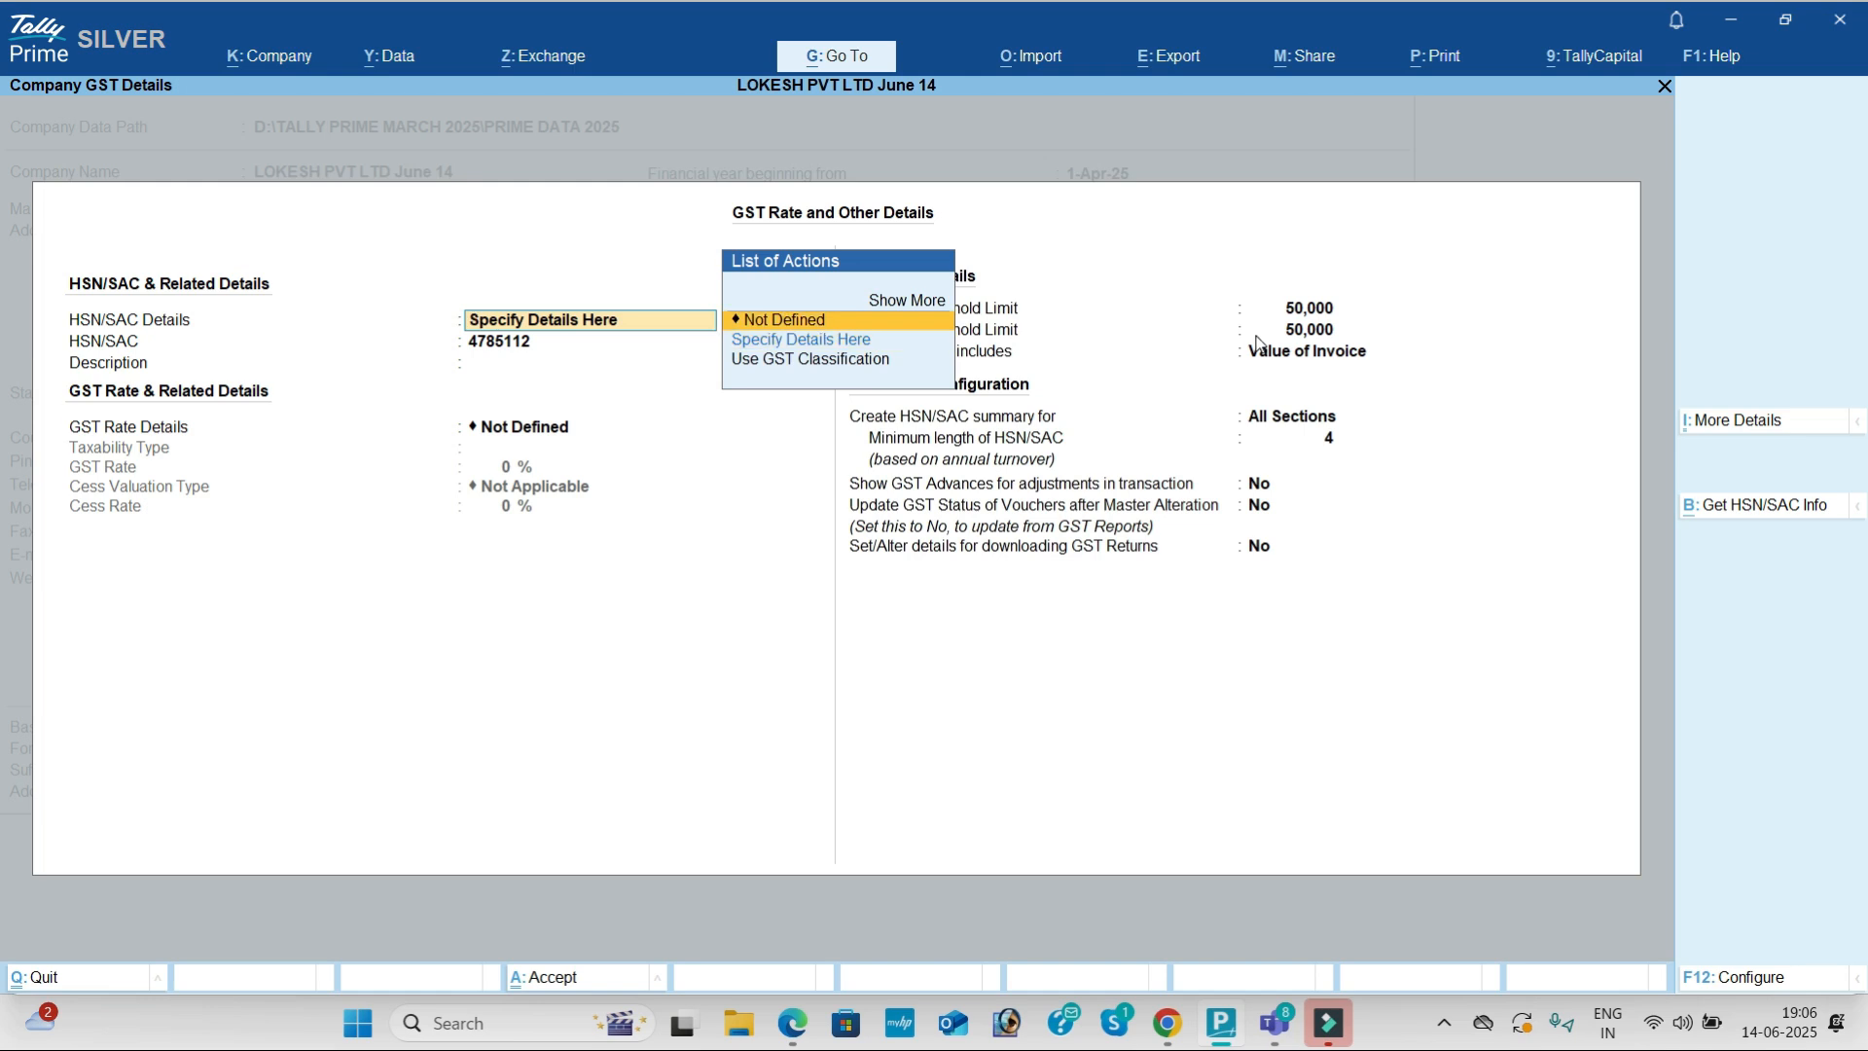
pyautogui.press('Return')
pyautogui.press('Return')
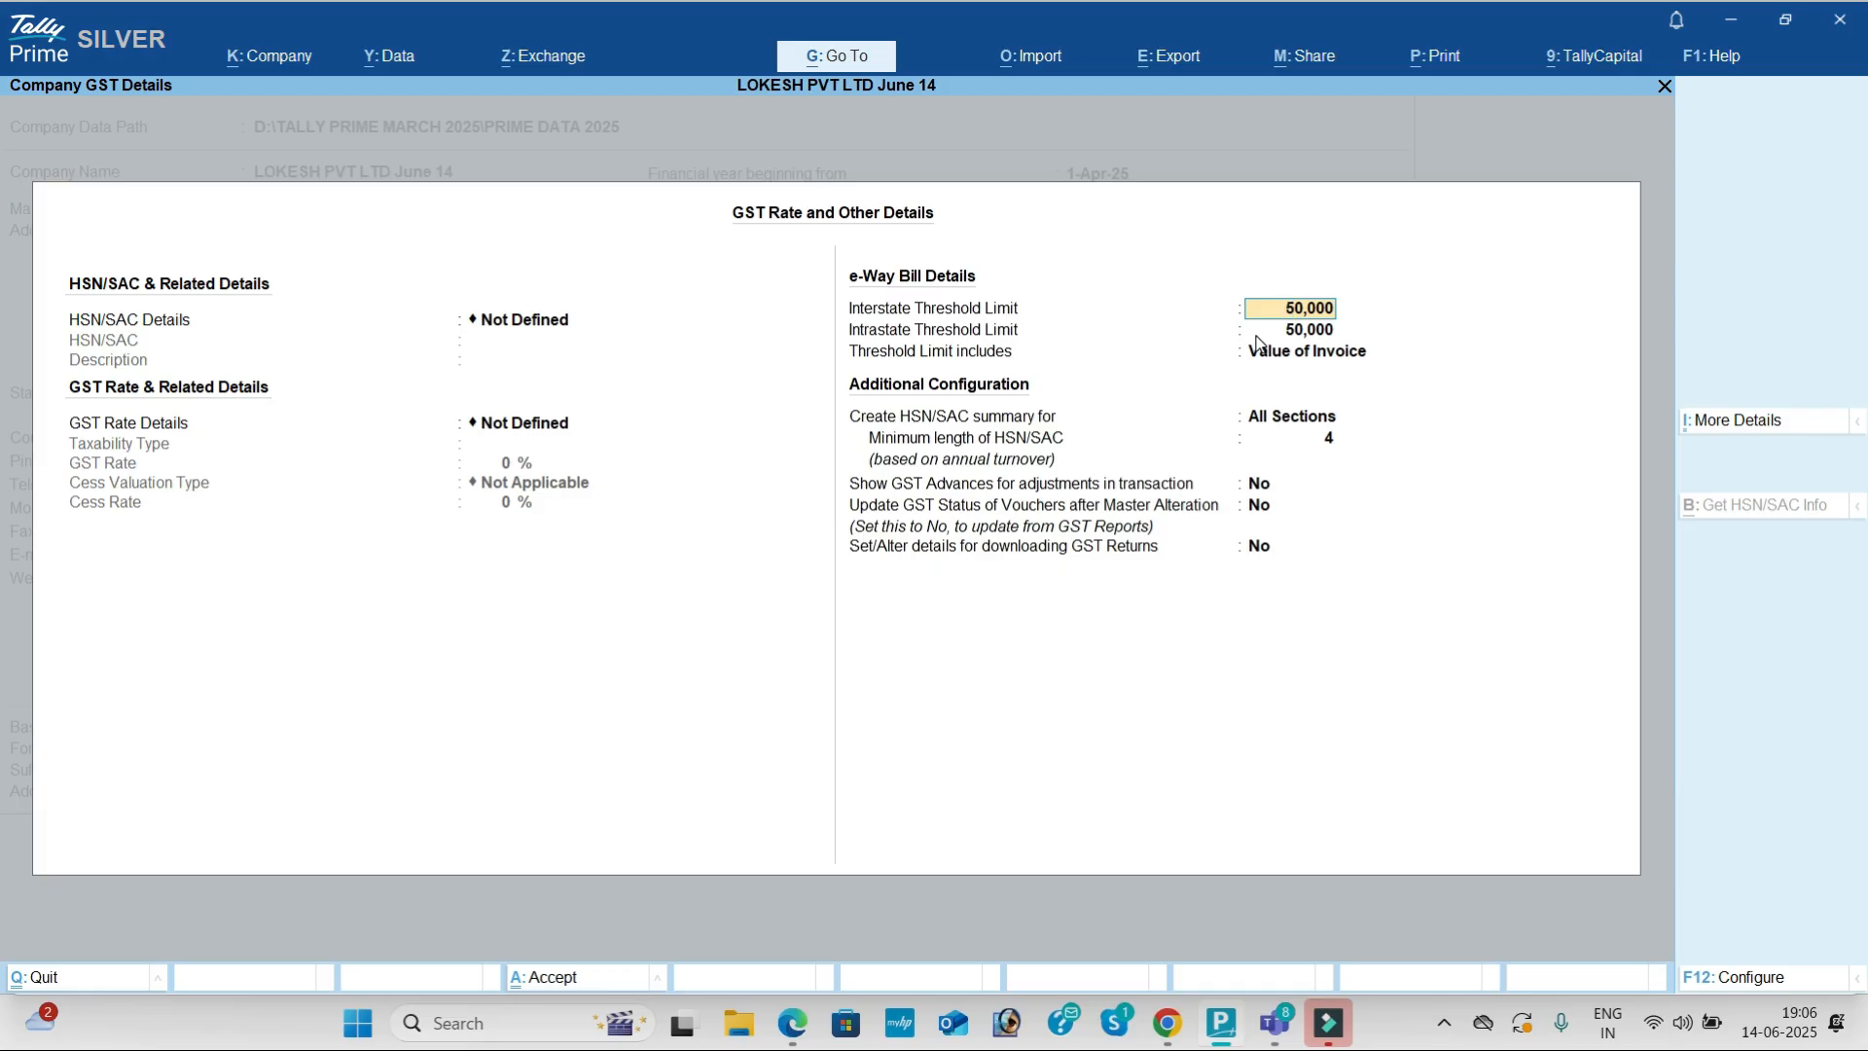
pyautogui.press('Return')
pyautogui.press('Return')
pyautogui.press('Return')
pyautogui.press('Return')
pyautogui.press('Return')
pyautogui.press('Return')
pyautogui.press('Return')
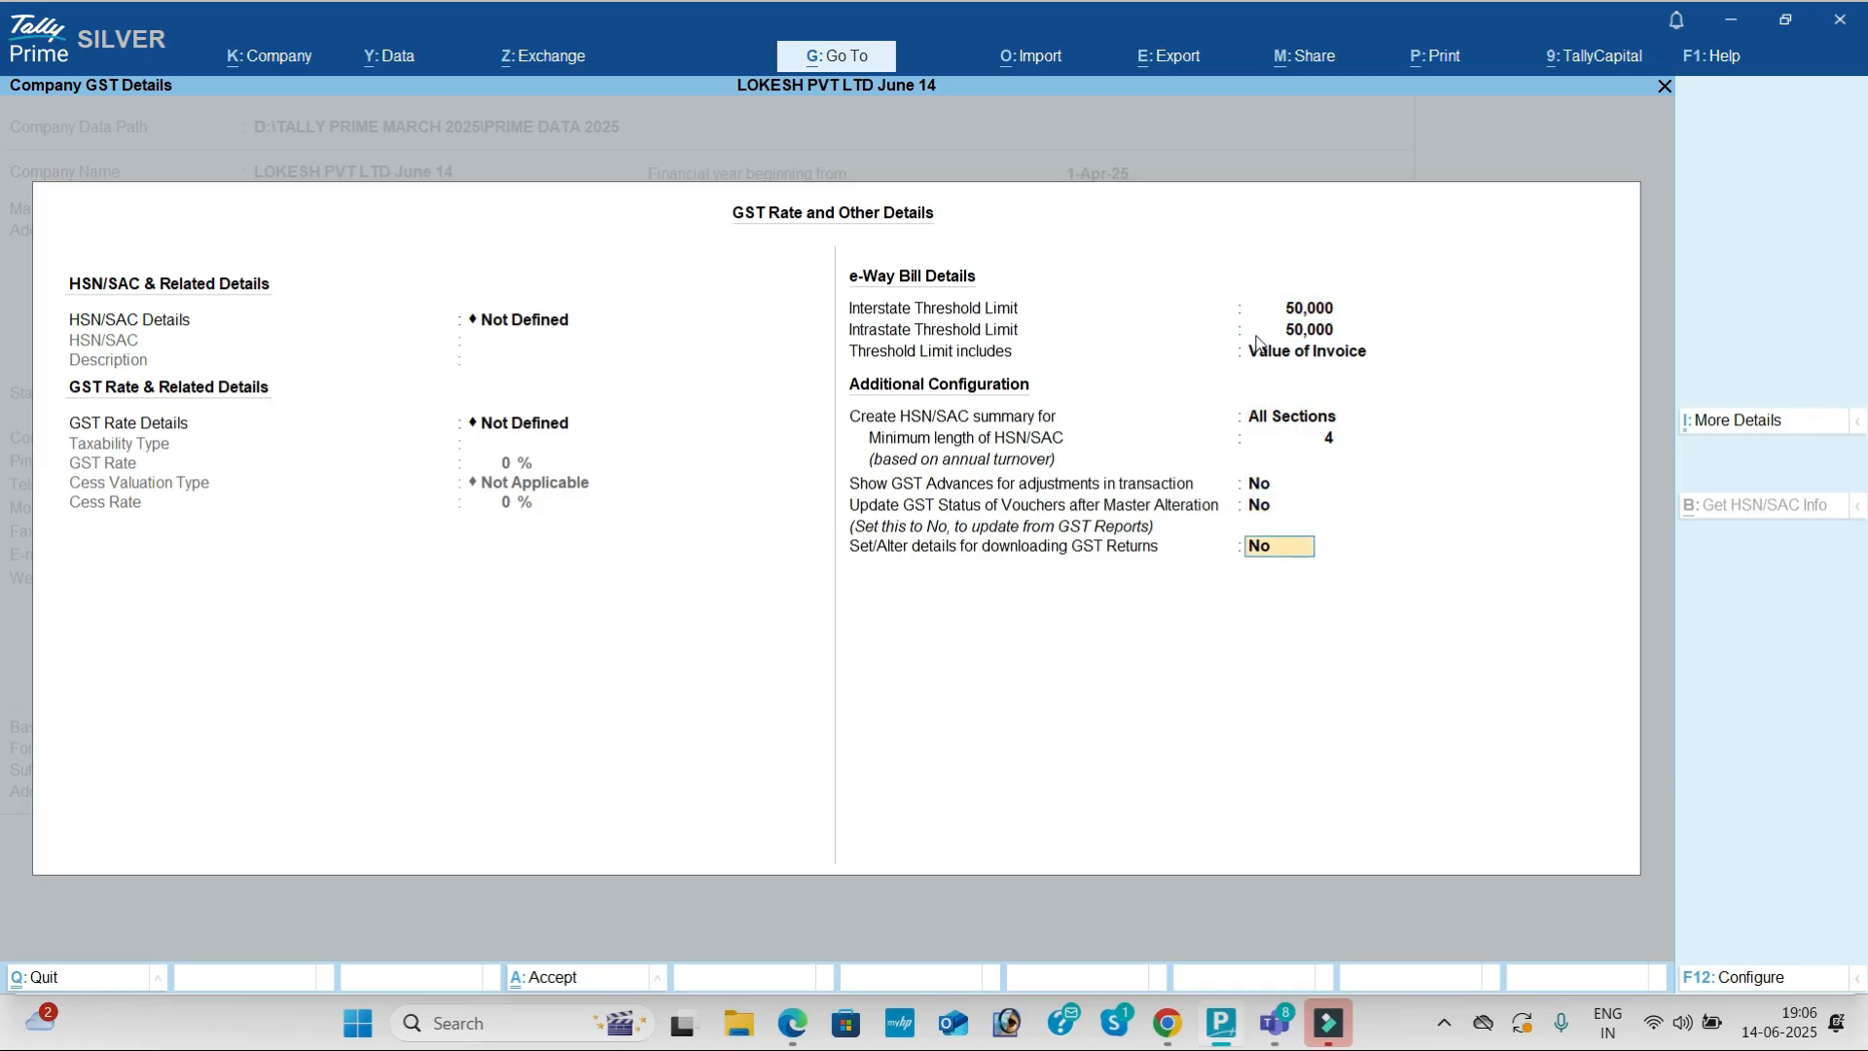
pyautogui.press('Return')
# Step: Set GST rate details and browser access for reports to No, and save the company features
pyautogui.write('n')
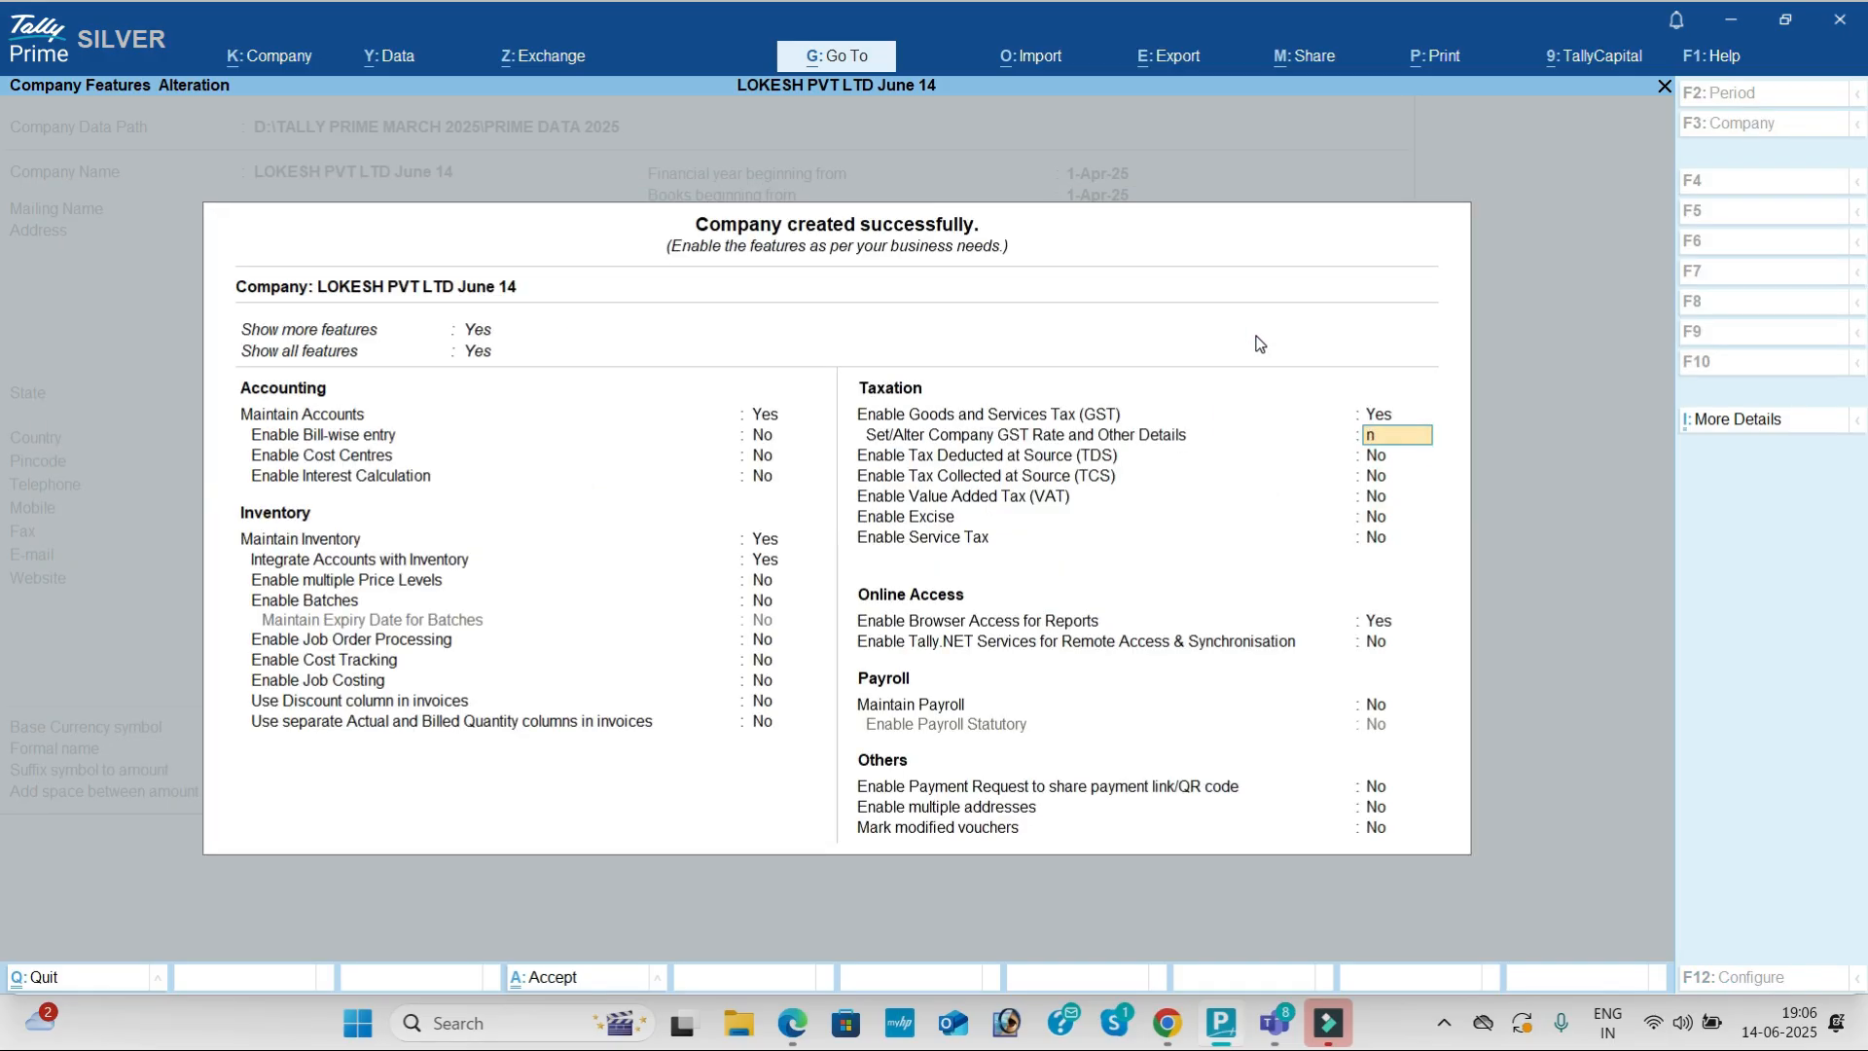
pyautogui.press('Return')
pyautogui.press('Return')
pyautogui.press('Return')
pyautogui.press('Return')
pyautogui.press('Return')
pyautogui.press('Return')
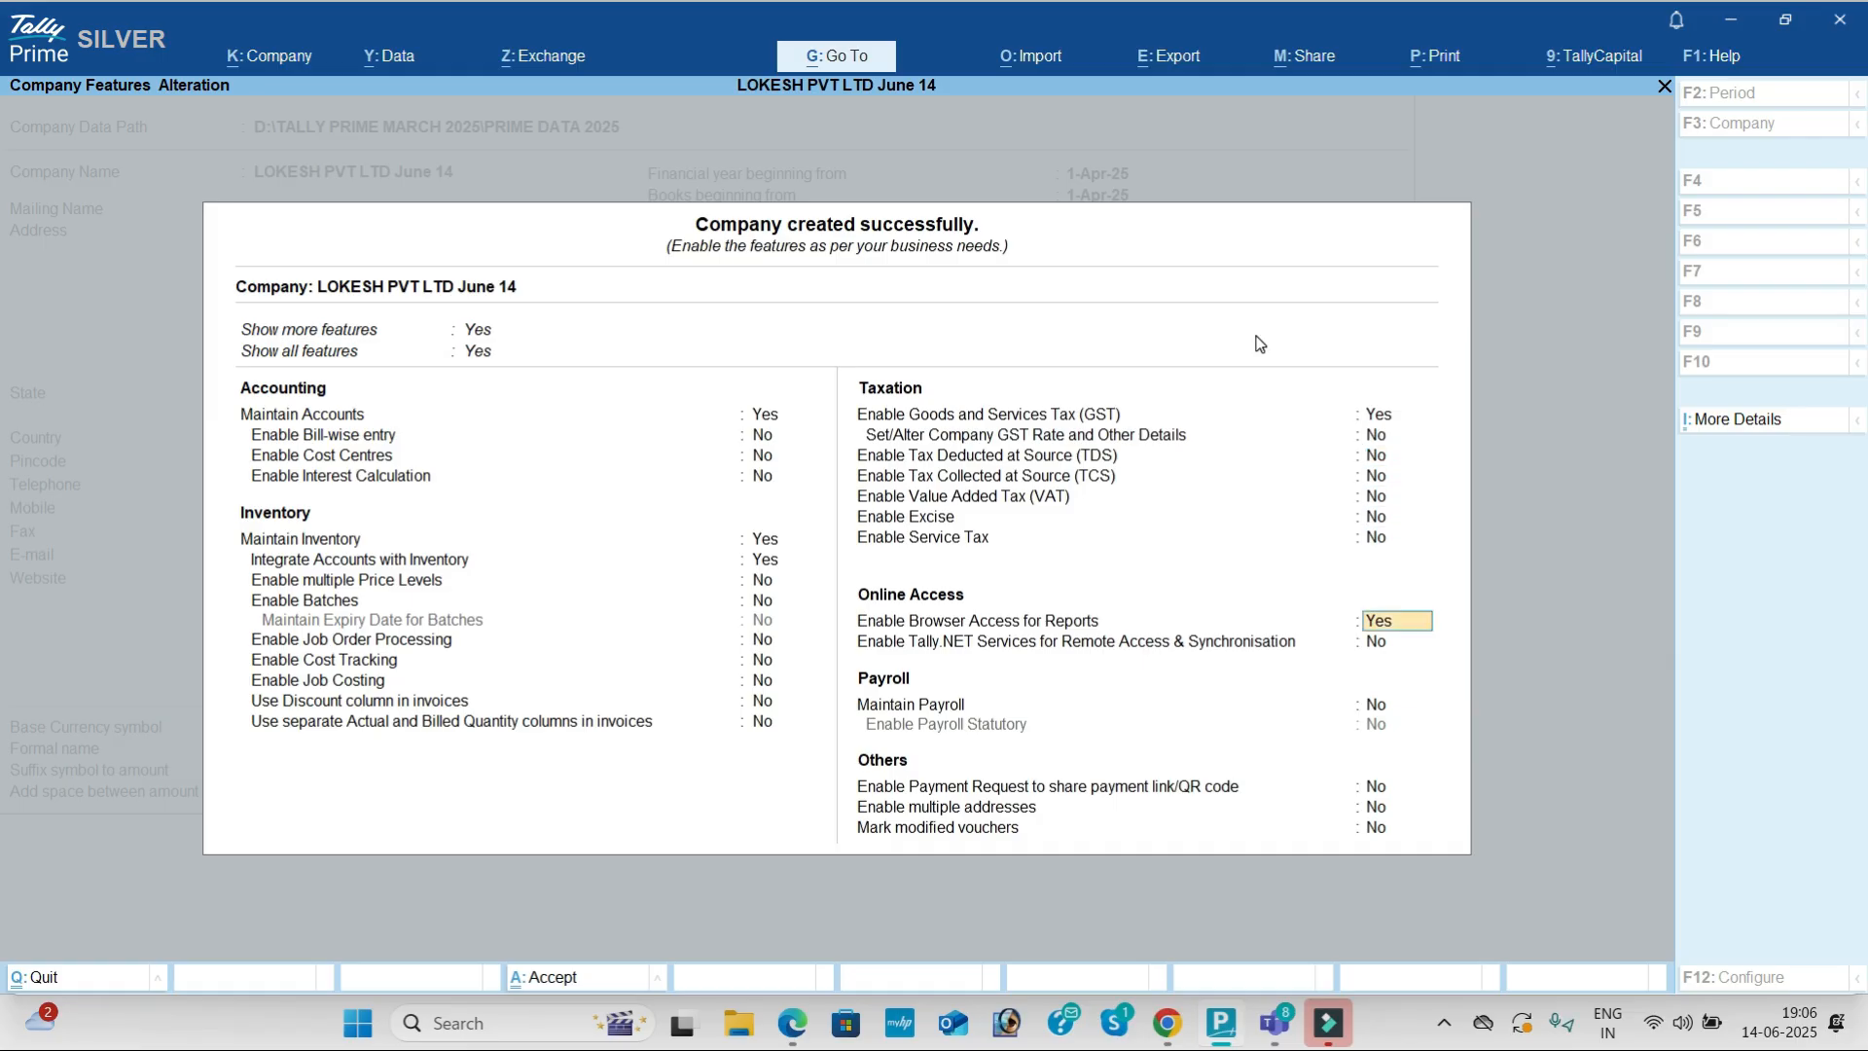
pyautogui.write('n')
pyautogui.press('Return')
pyautogui.press('Return')
pyautogui.press('Return')
pyautogui.press('Return')
pyautogui.press('Return')
pyautogui.press('Return')
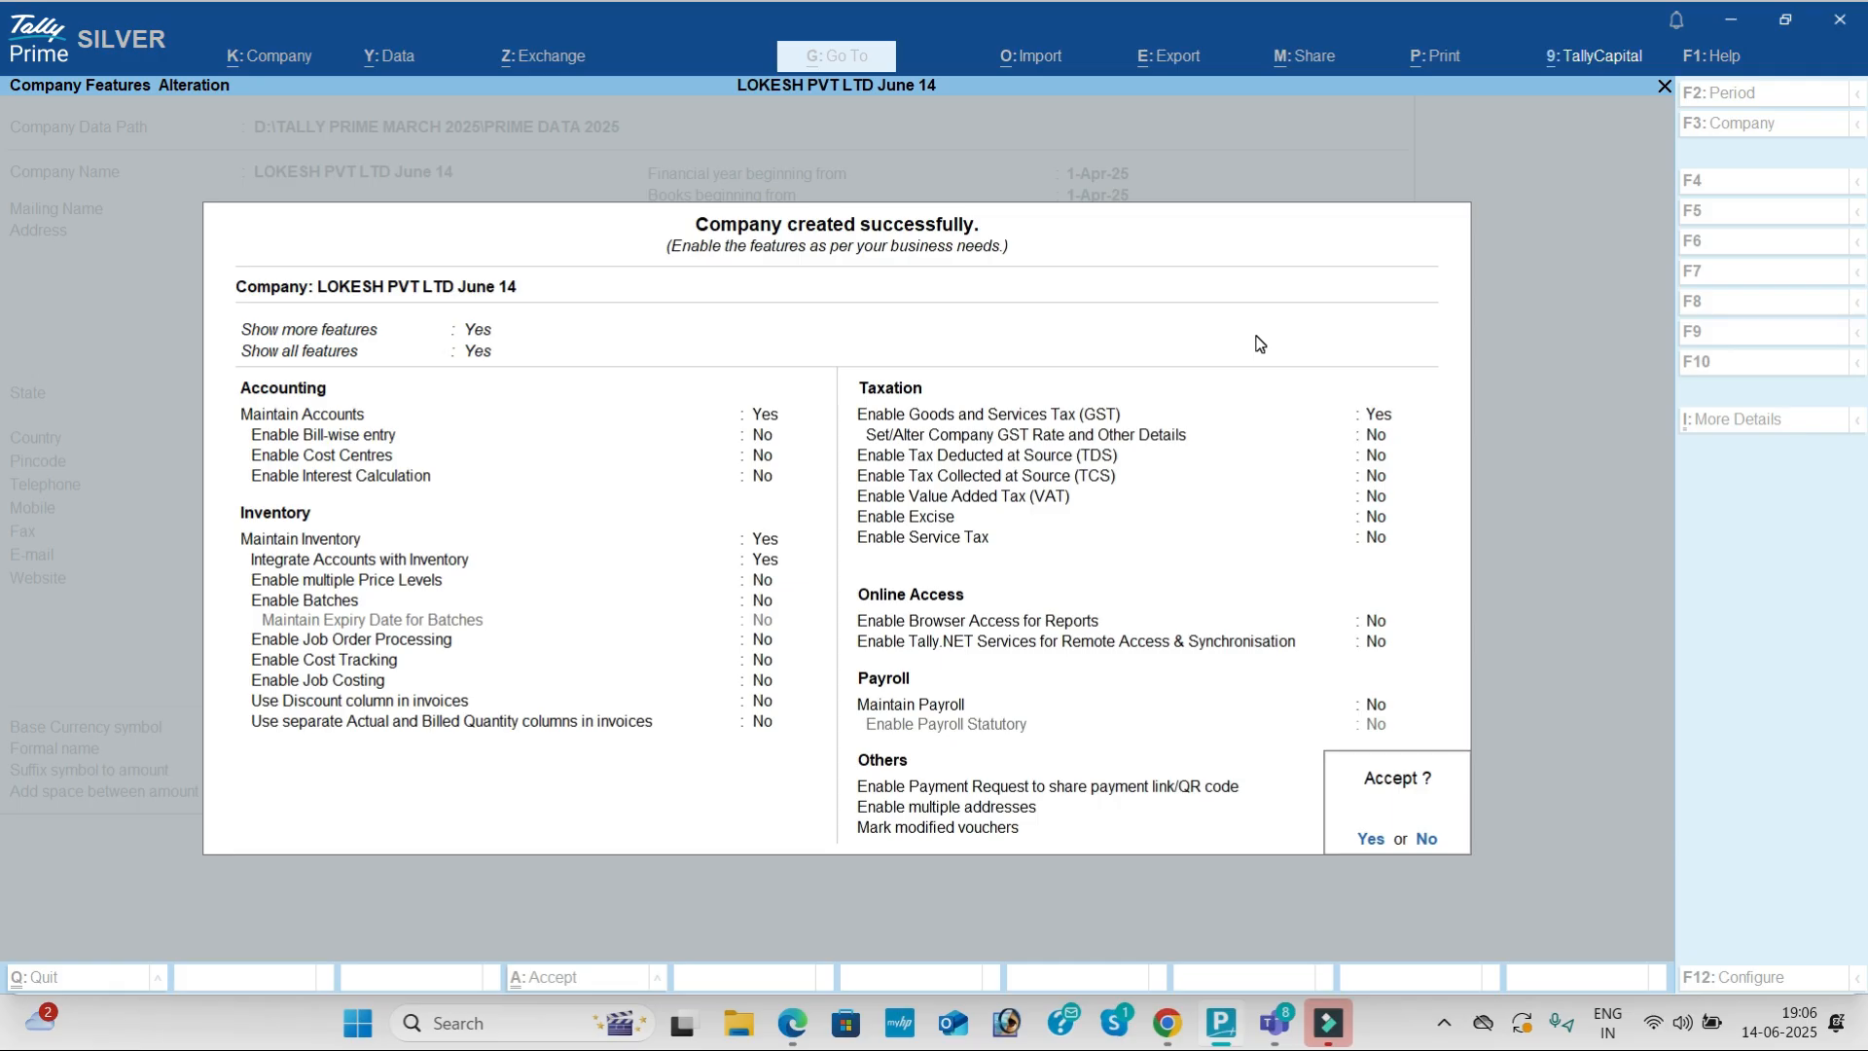
pyautogui.press('Return')
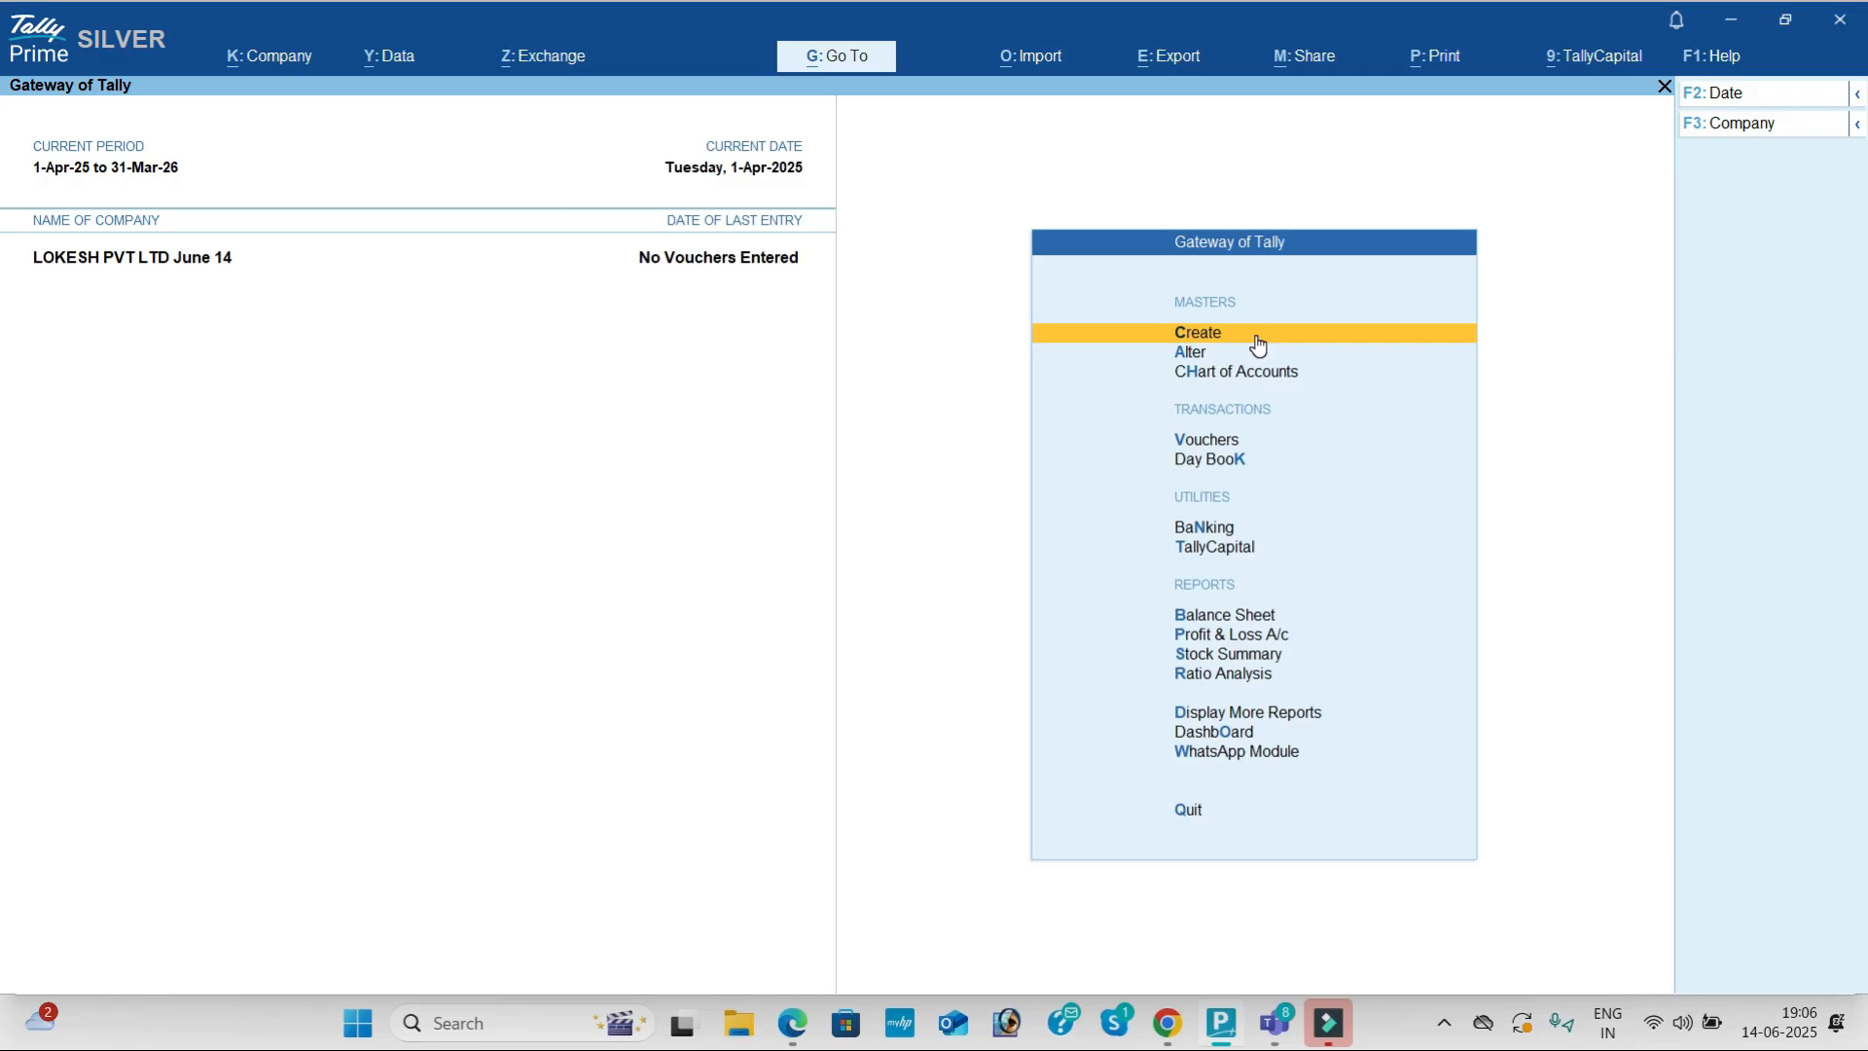
# Step: Open a new Ledger Creation form and bring the problem PDF to the front
pyautogui.click(1257, 340)
pyautogui.press('Down')
pyautogui.press('Return')
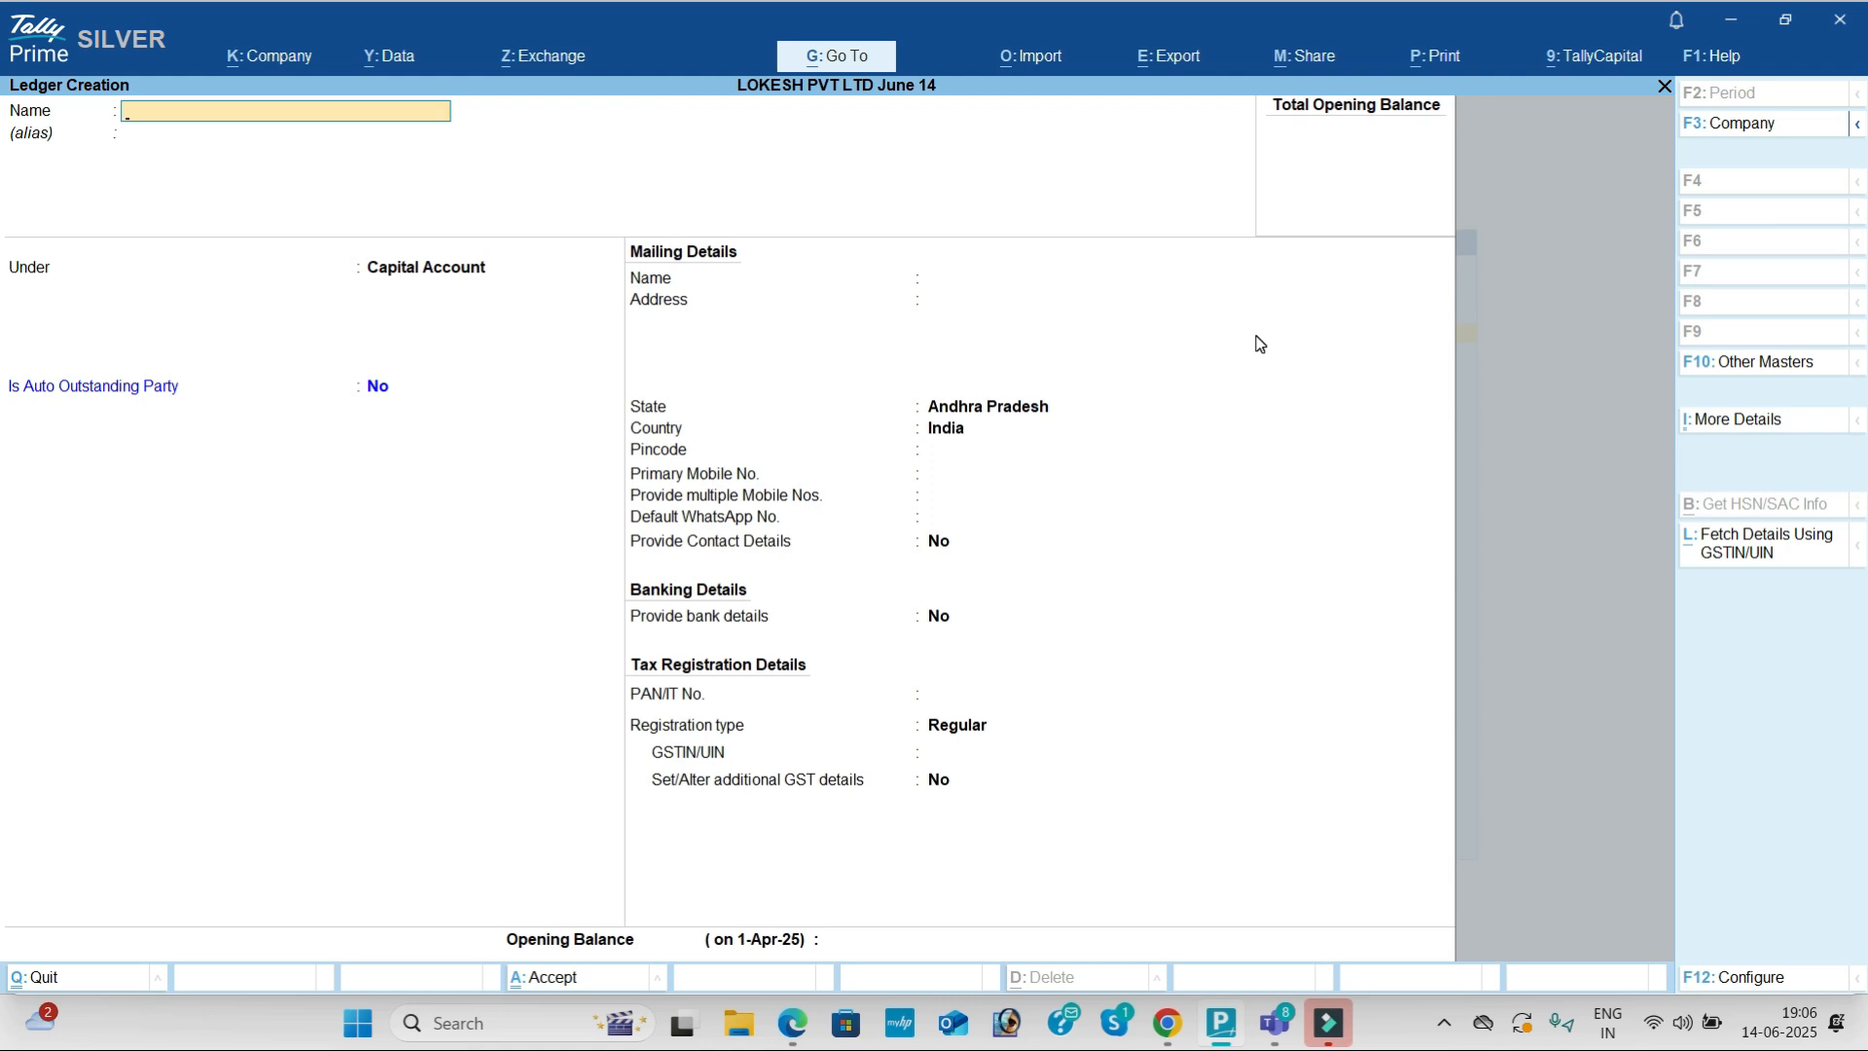
pyautogui.hotkey('alt', 'Tab')
pyautogui.click(1245, 376)
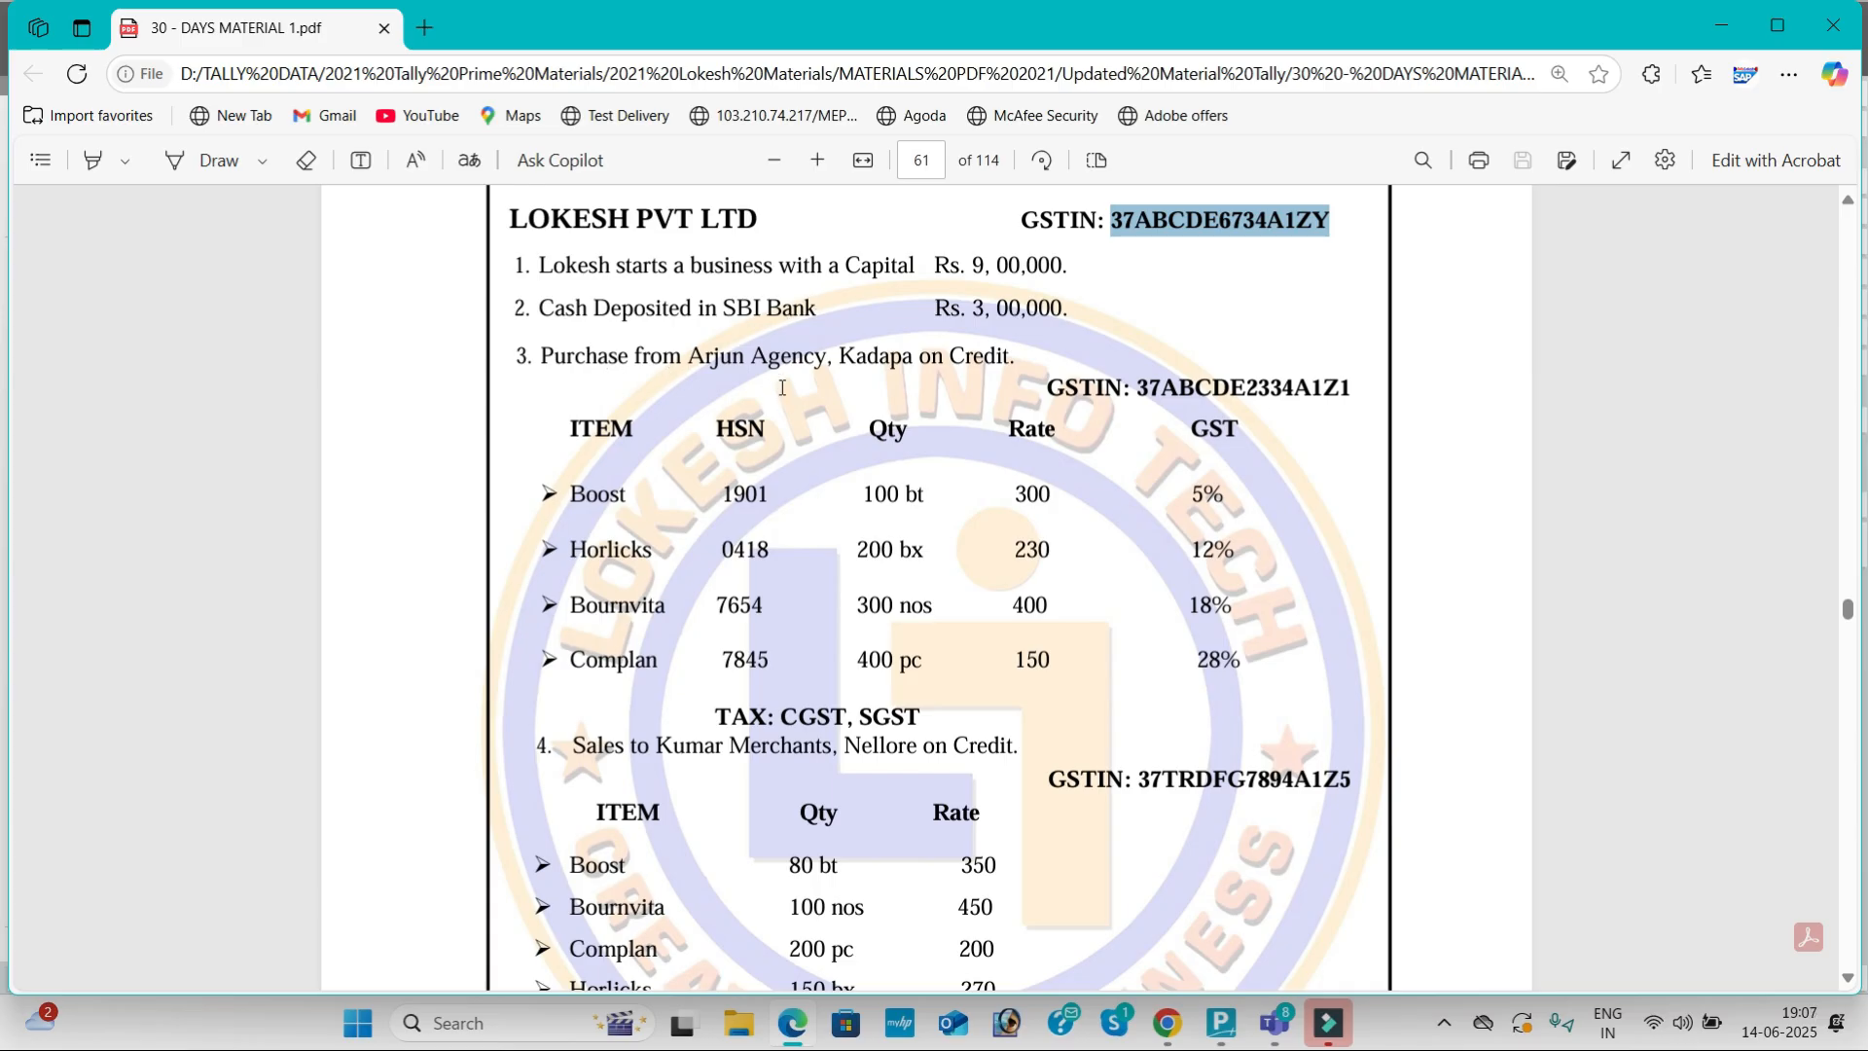
# Step: Review Problem-1's transactions, clear the highlighted GSTIN, and go back to TallyPrime
pyautogui.scroll(-3, 786, 399)
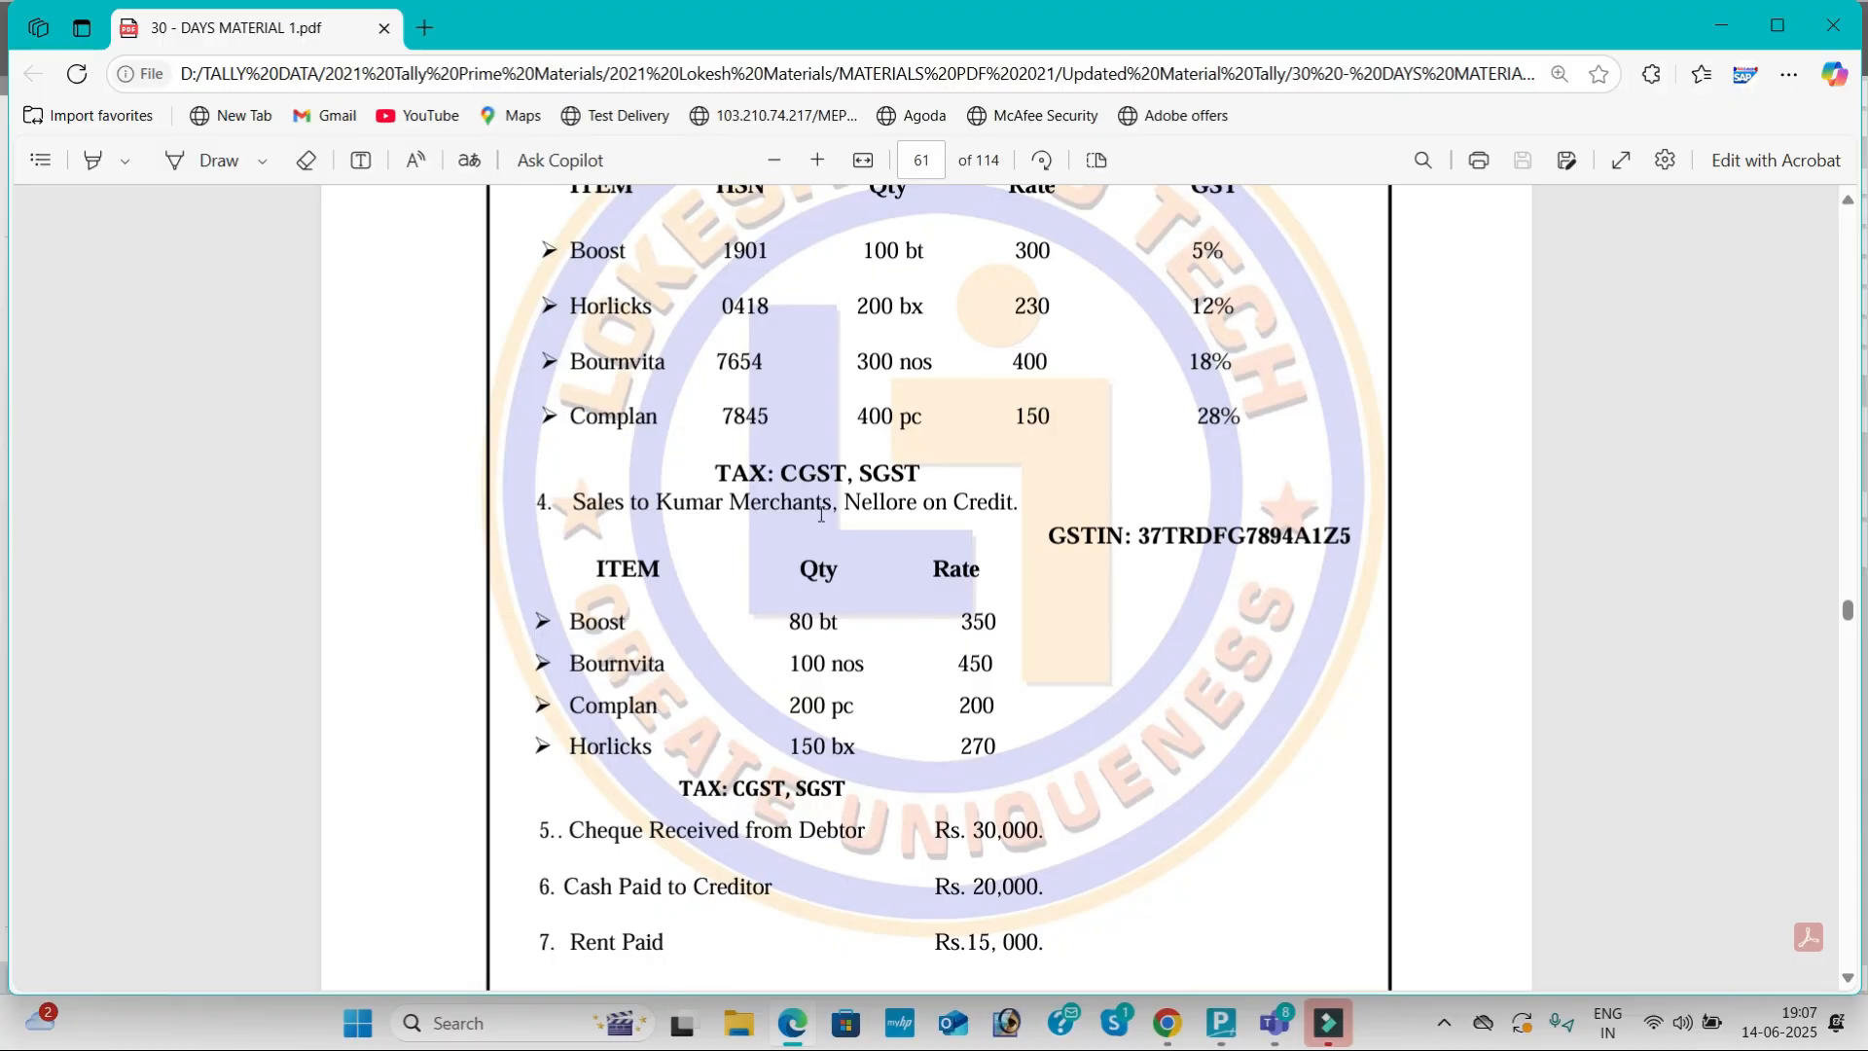
pyautogui.scroll(-4, 720, 506)
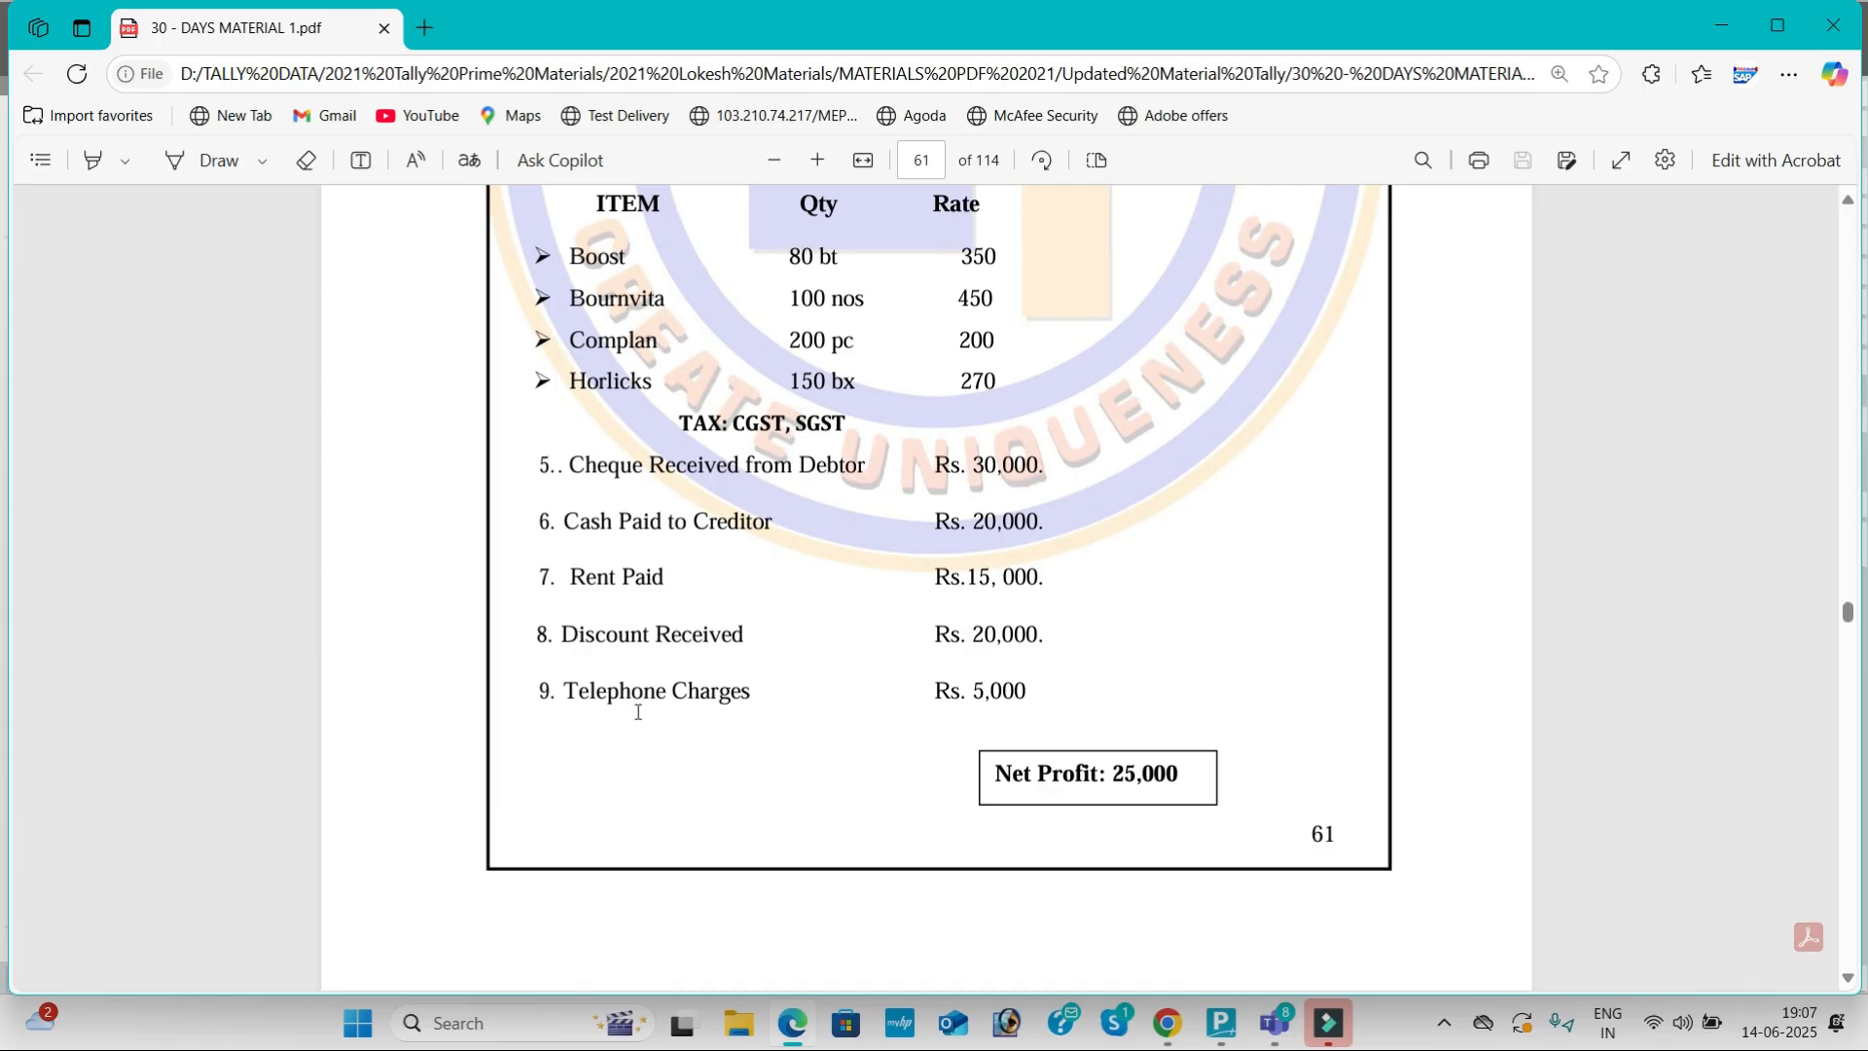
pyautogui.scroll(8, 818, 656)
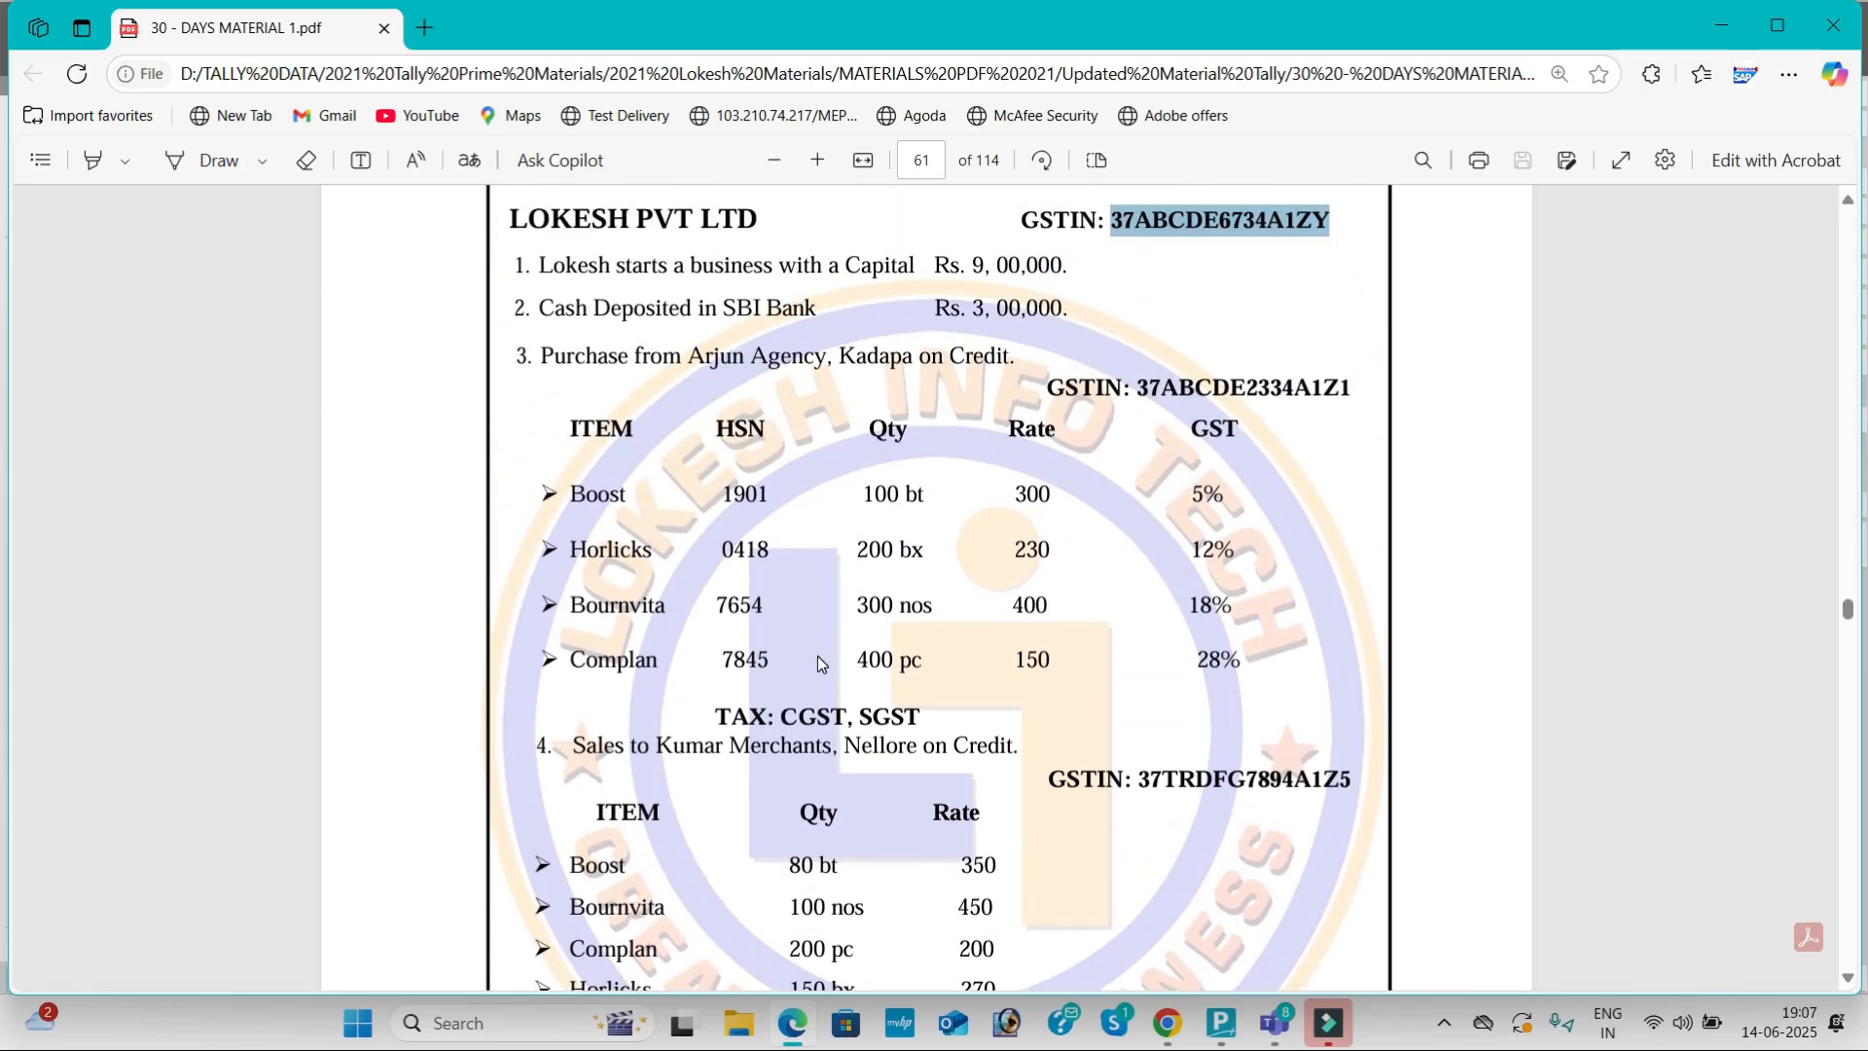
pyautogui.click(850, 622)
pyautogui.hotkey('alt', 'Tab')
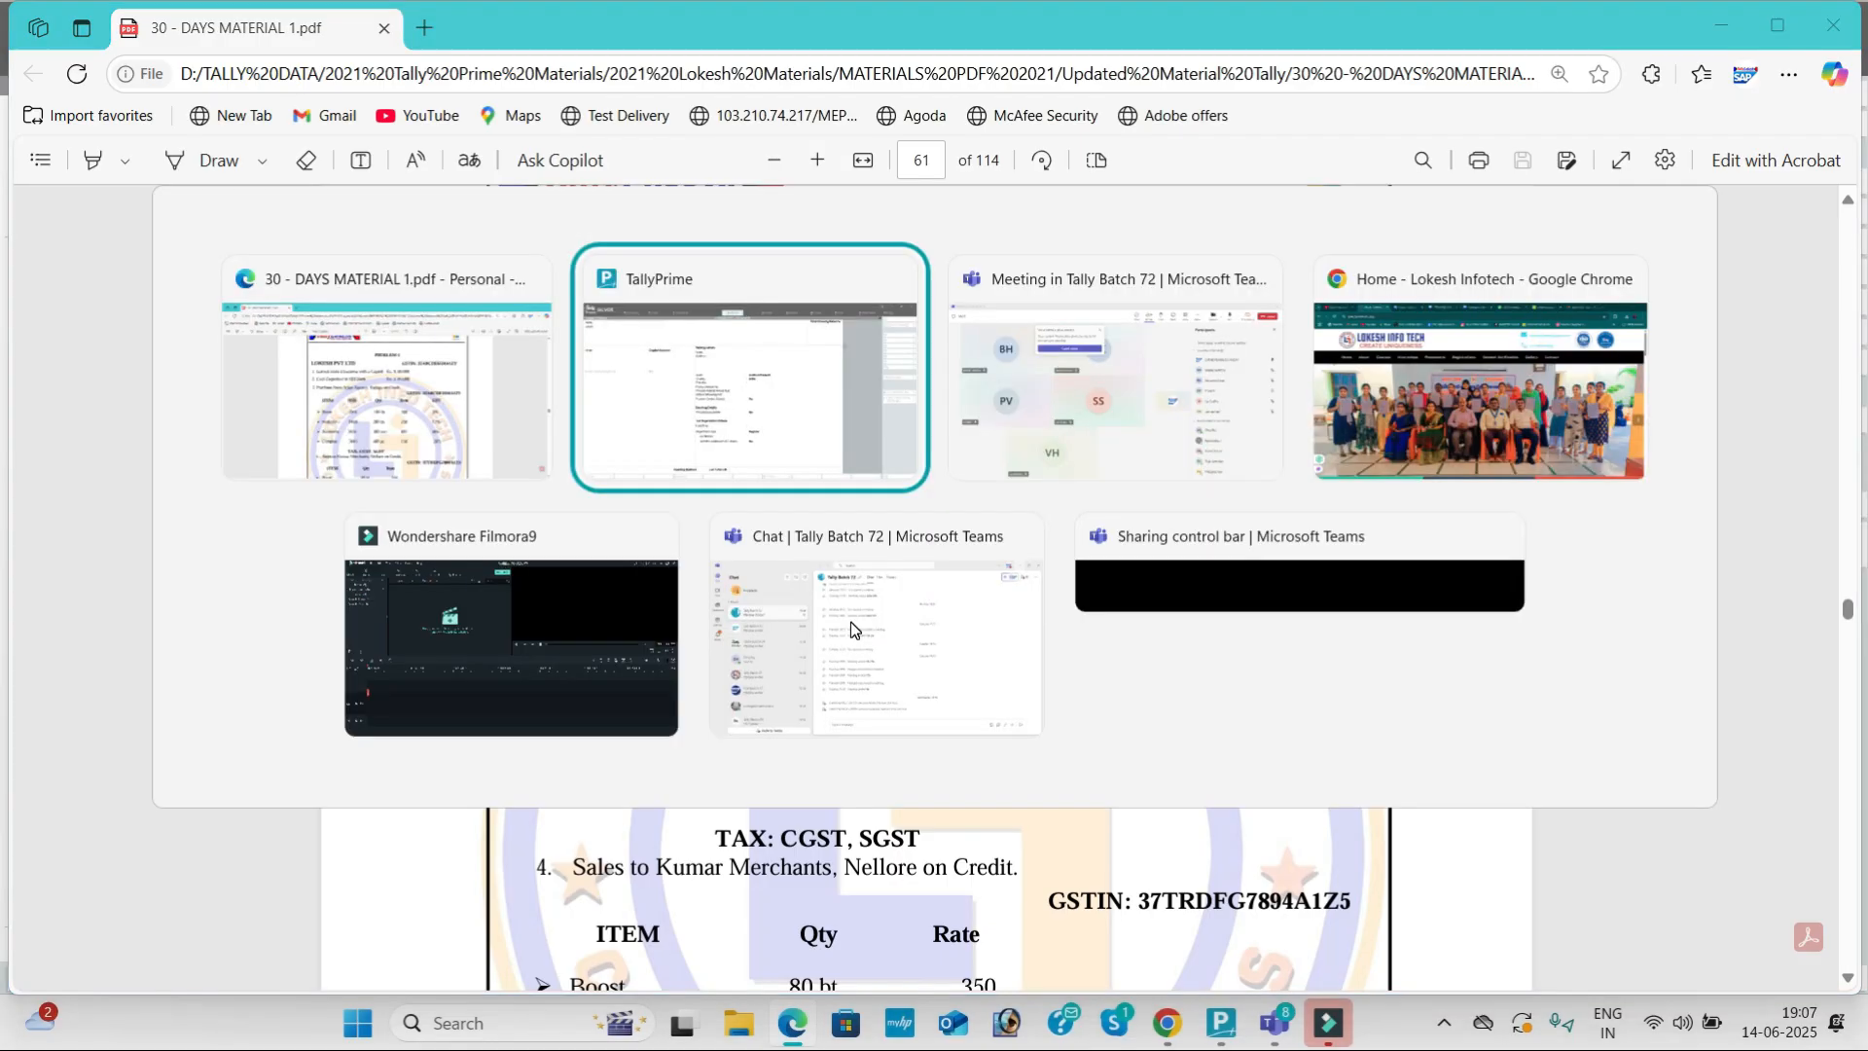
# Step: Create the Capital ledger and the Sbi Bank ledger under Bank Accounts
pyautogui.write('Captital')
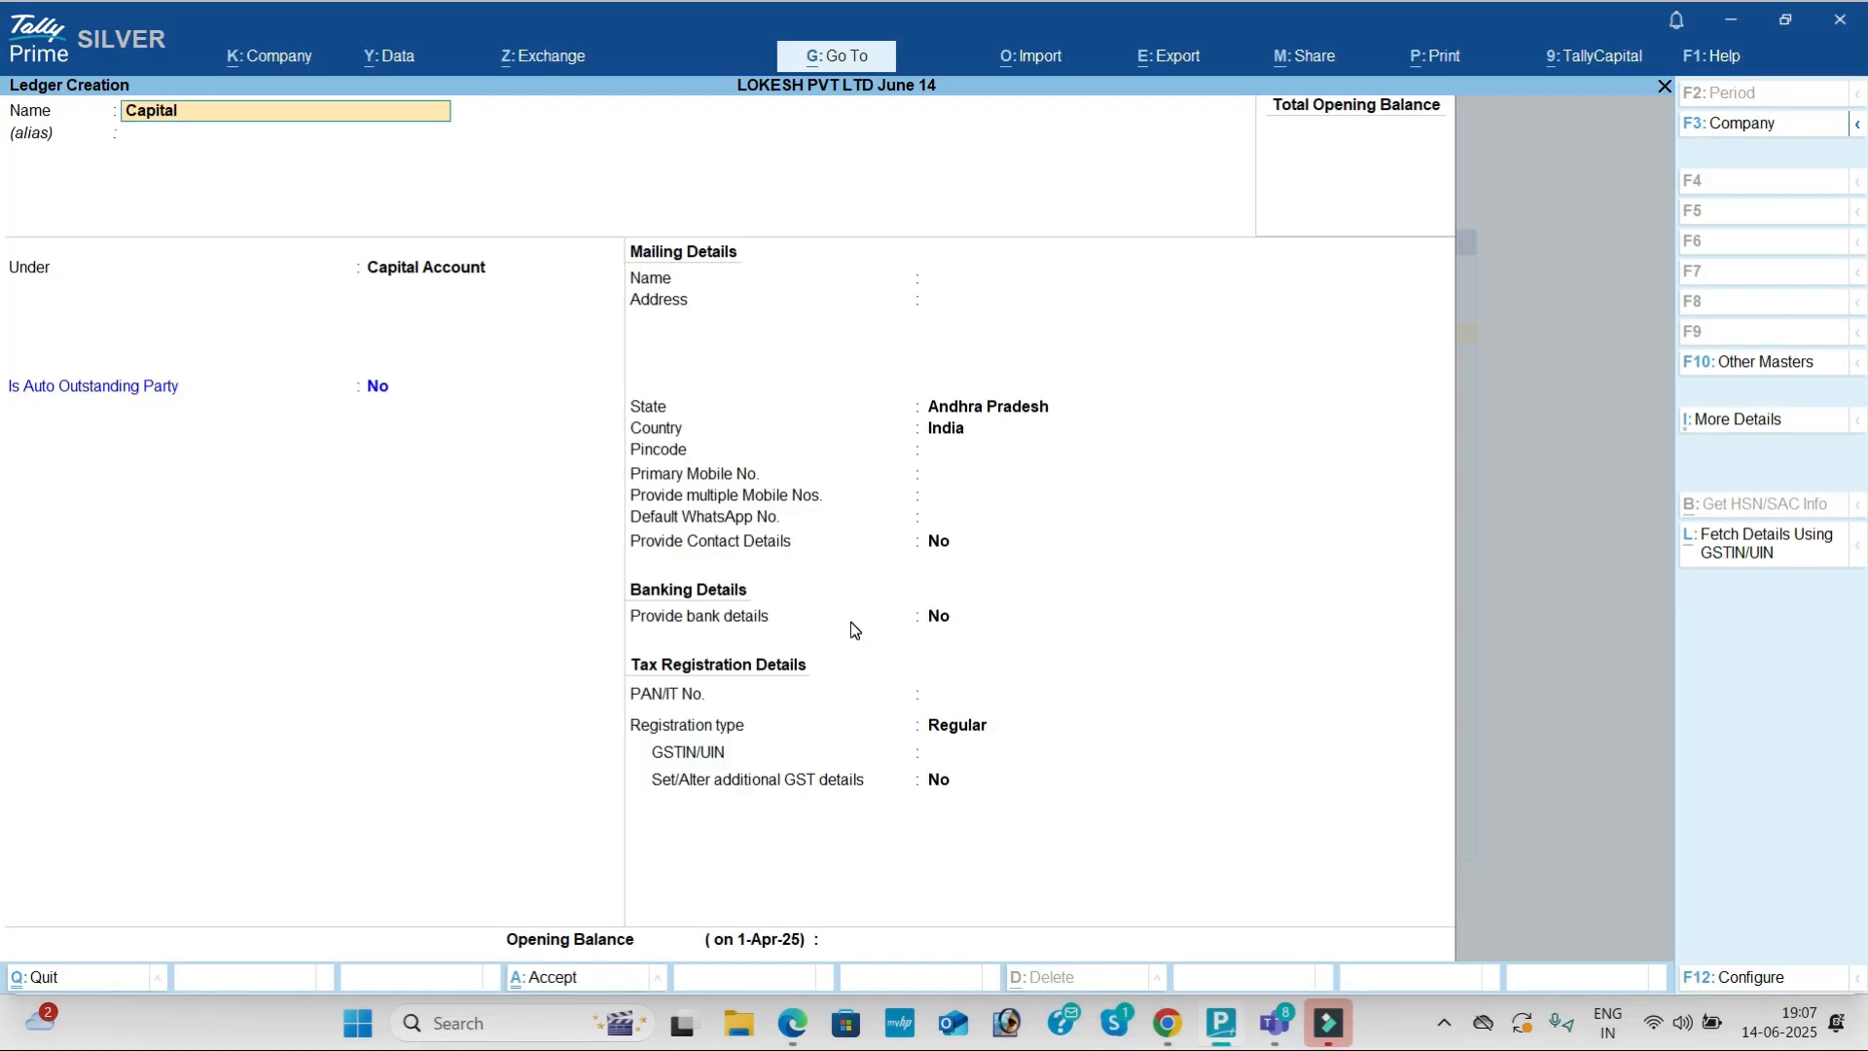
pyautogui.press('Return')
pyautogui.press('Return')
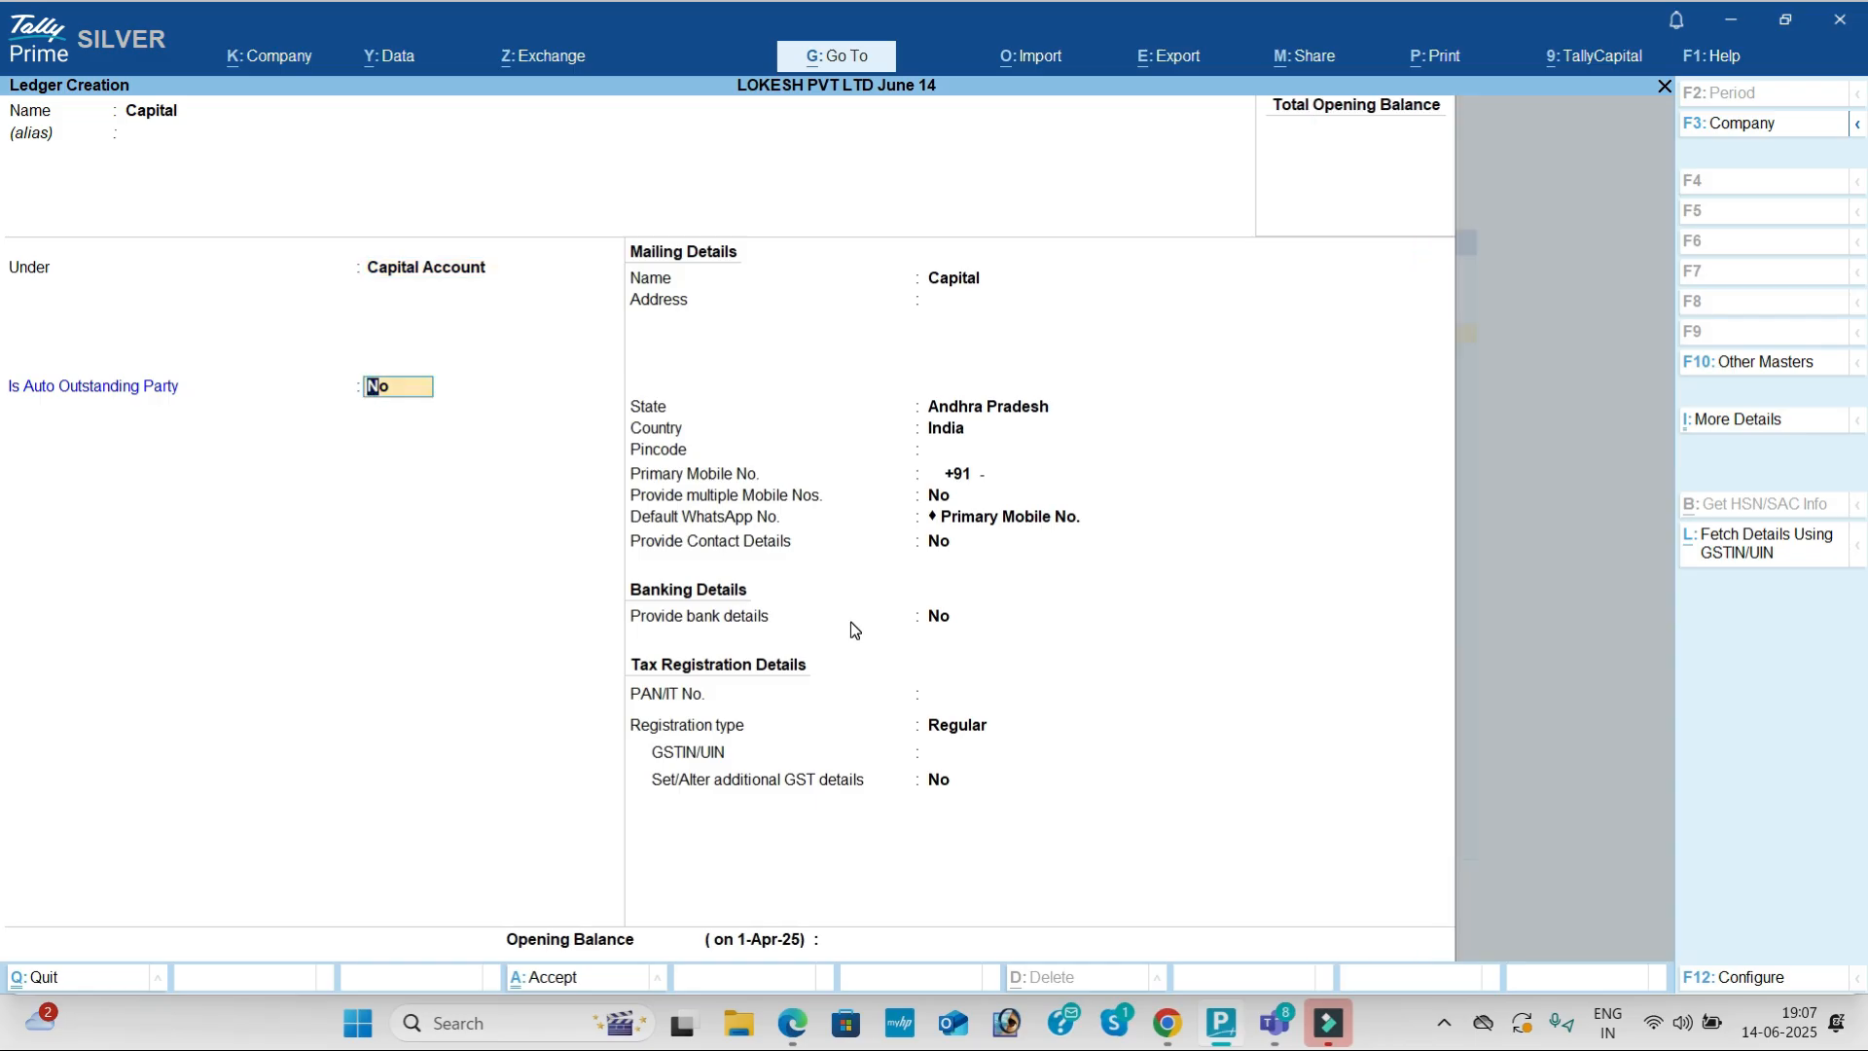
pyautogui.hotkey('ctrl', 'a')
pyautogui.write('Sbi bank')
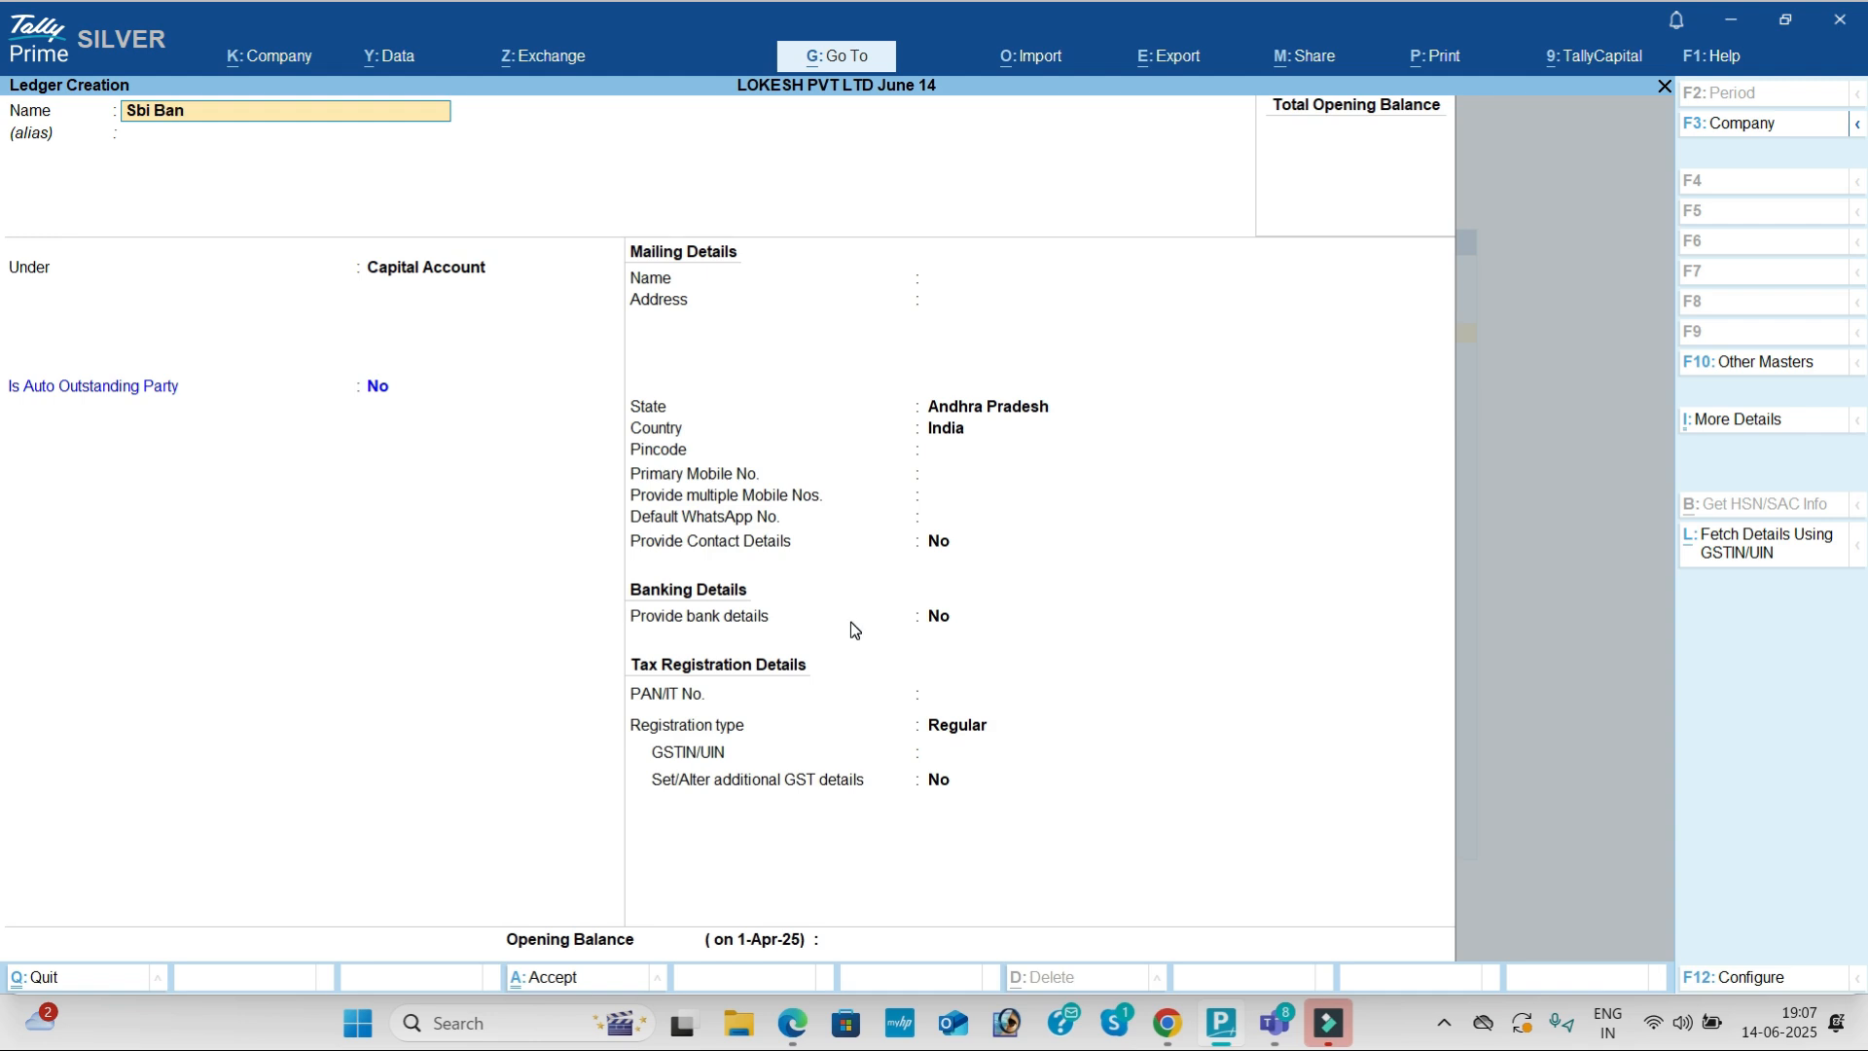
pyautogui.press('Return')
pyautogui.write('Ba')
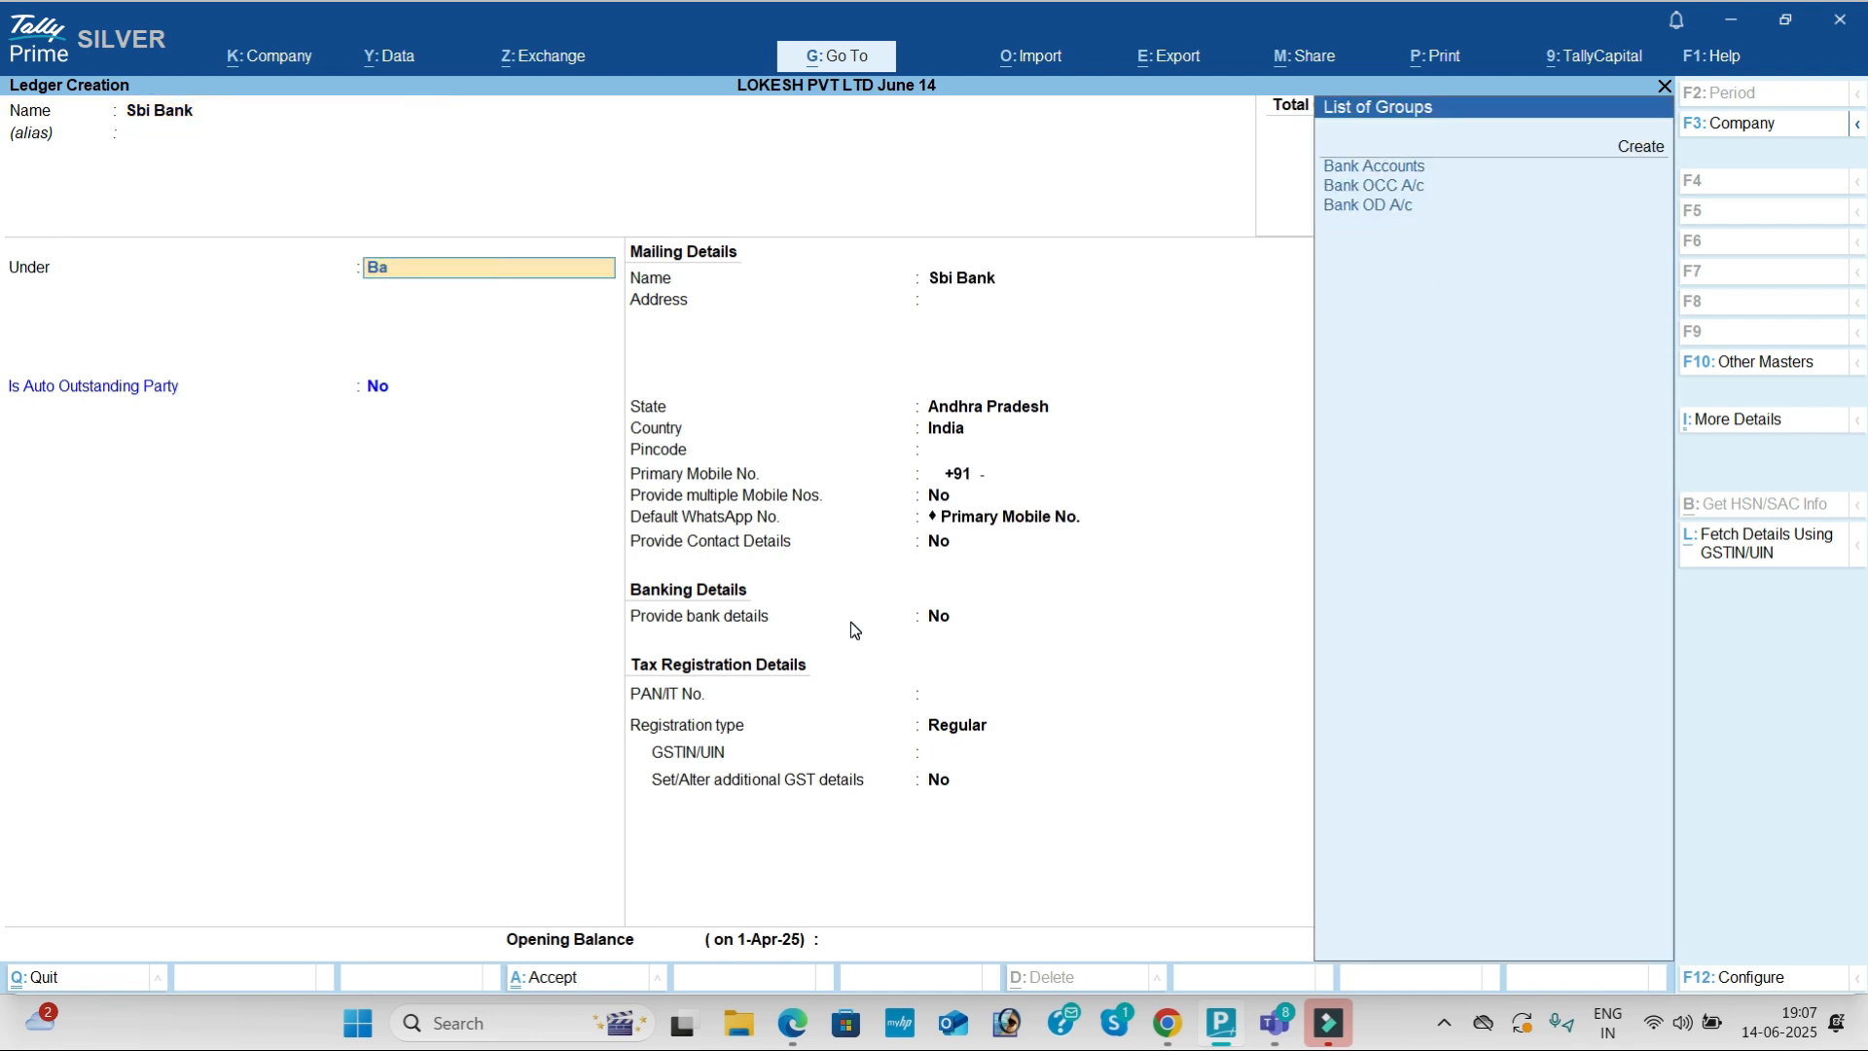
pyautogui.press('Return')
pyautogui.press('ctrl')
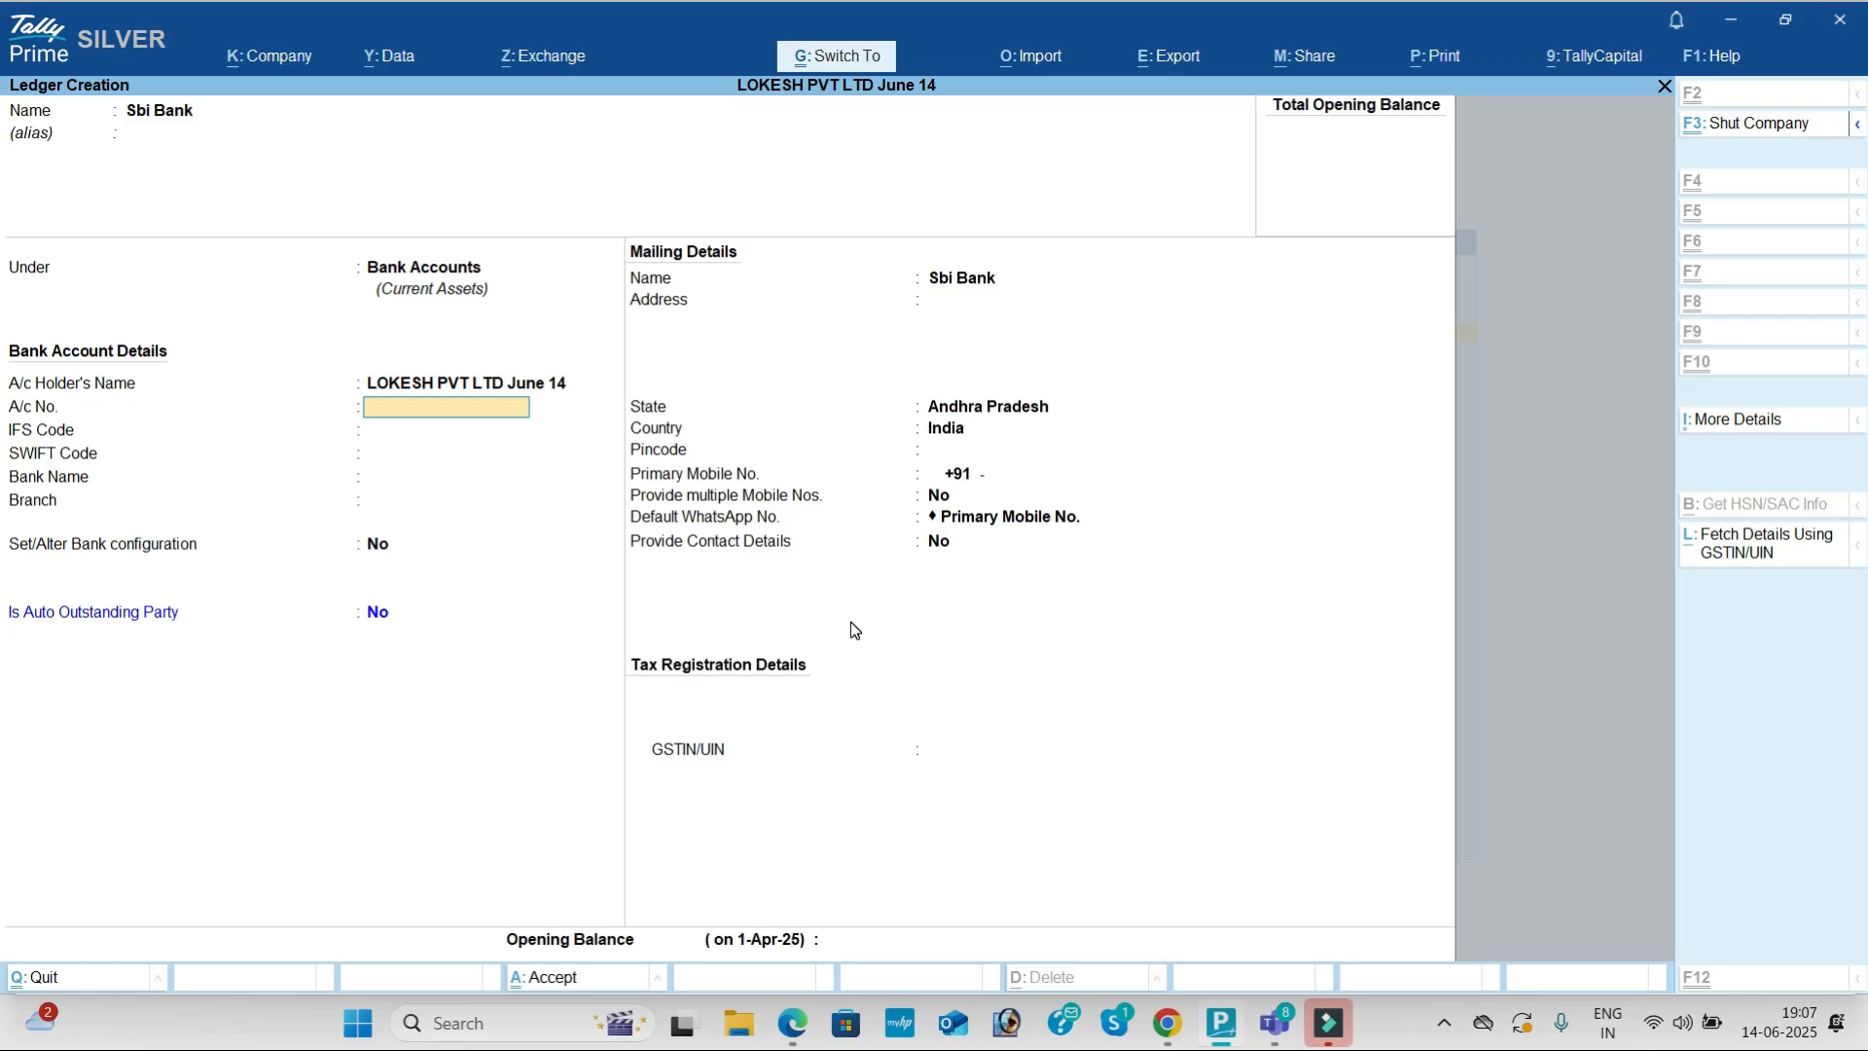
pyautogui.hotkey('ctrl', 'a')
# Step: Begin a Purchase ledger grouped under Purchase Accounts
pyautogui.write('Purchase')
pyautogui.press('Return')
pyautogui.write('Pu')
pyautogui.press('Return')
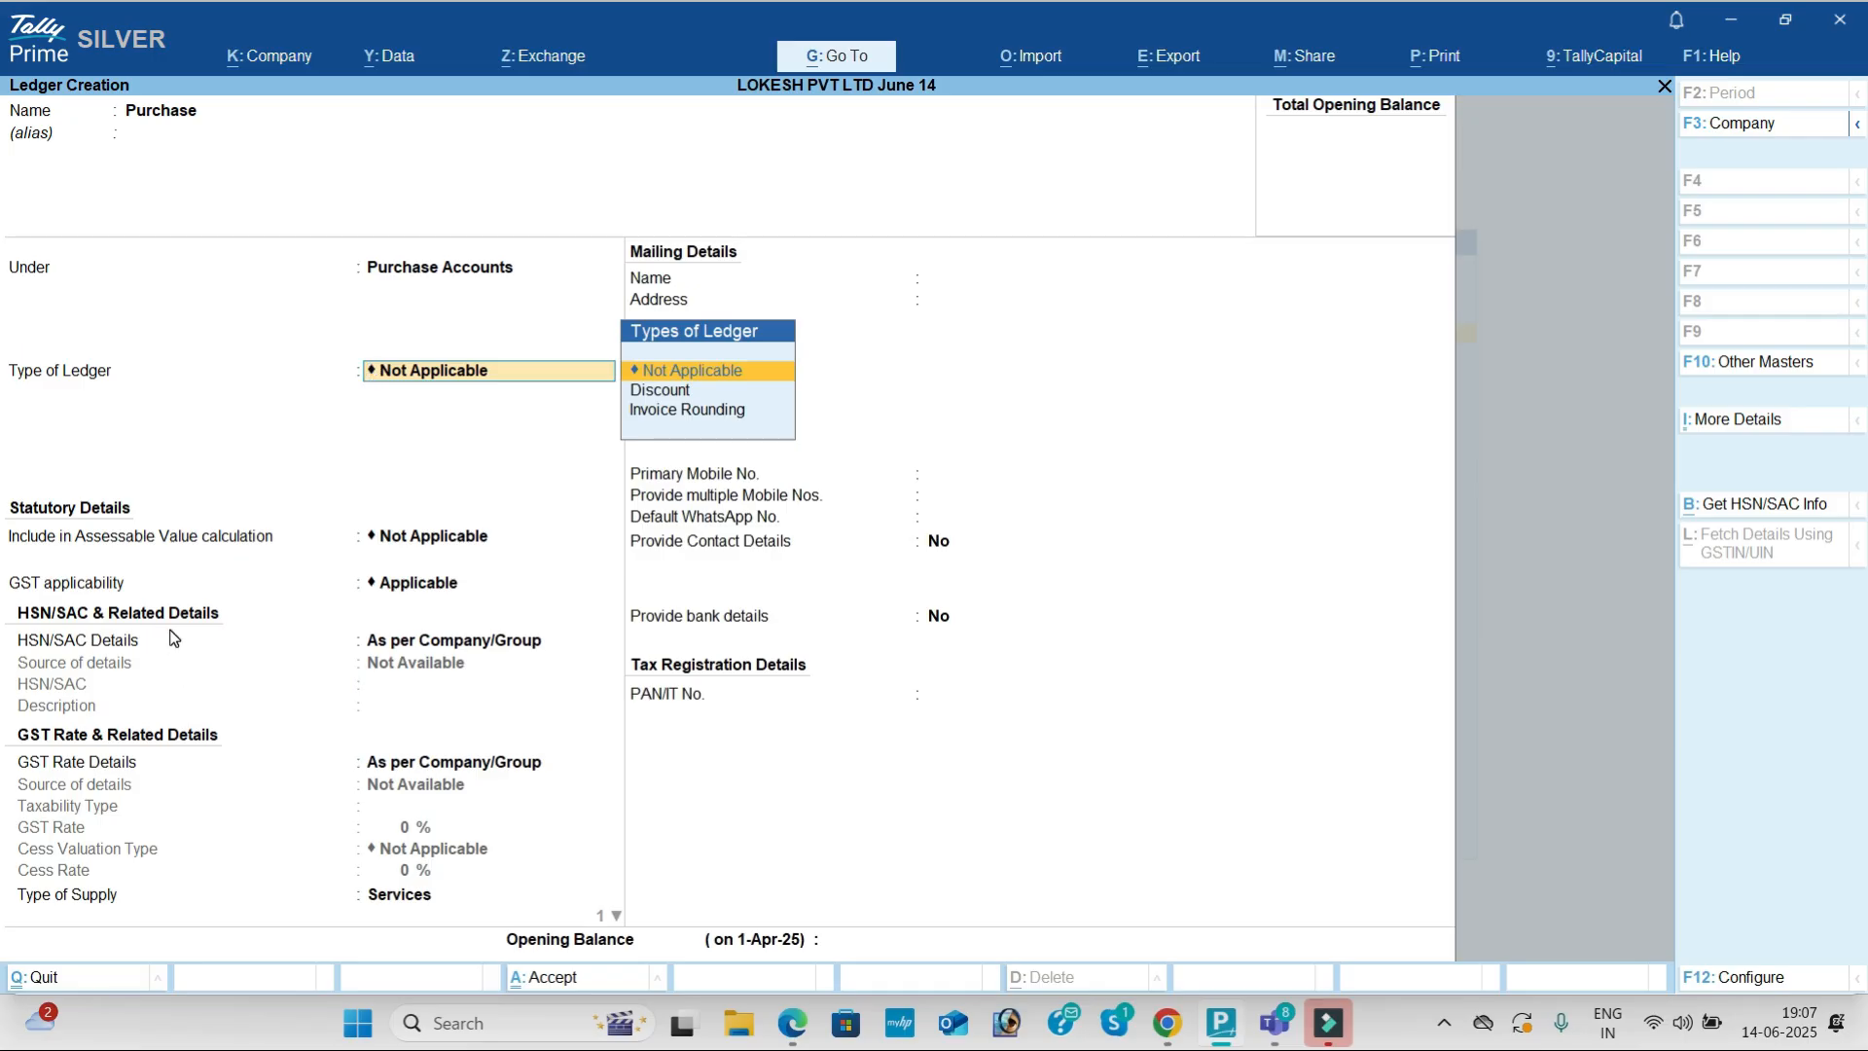
# Step: Change the Purchase ledger's GST applicability from Not Applicable to Applicable
pyautogui.press('Return')
pyautogui.press('Return')
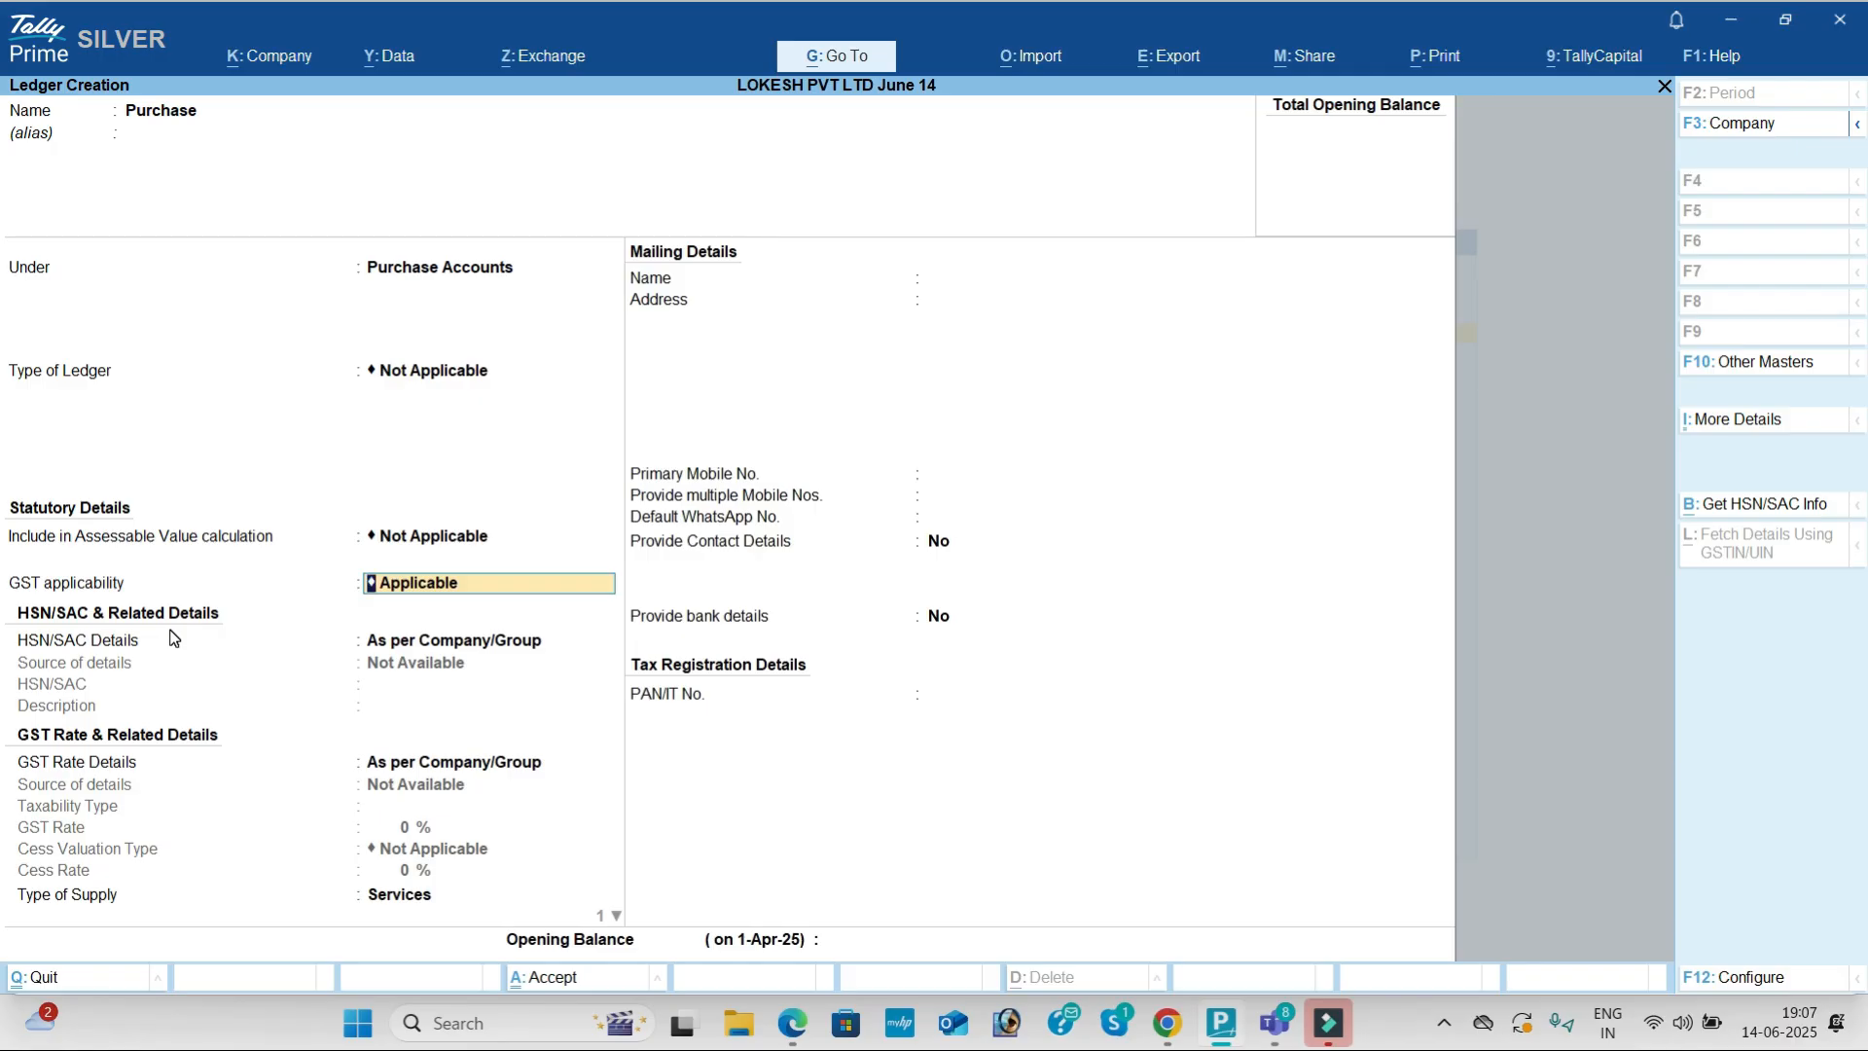
pyautogui.press('BackSpace')
pyautogui.press('Down')
pyautogui.press('Down')
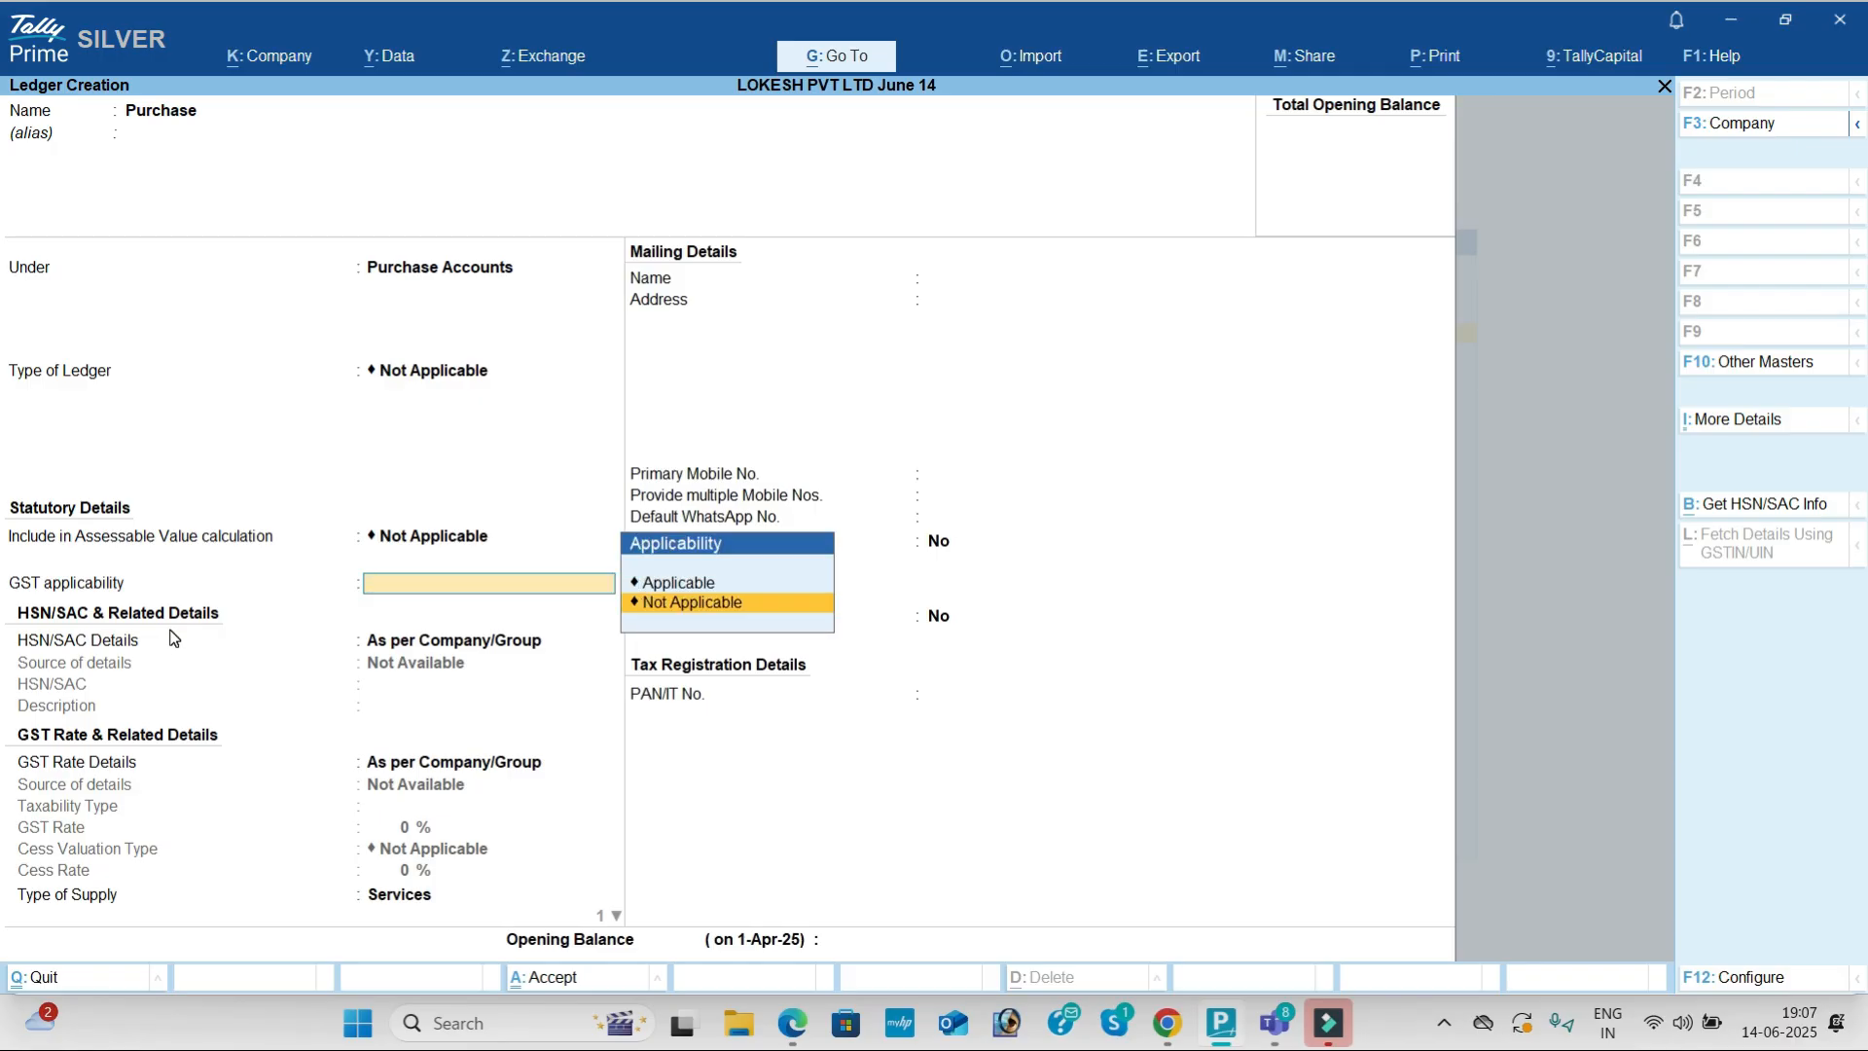
pyautogui.press('Return')
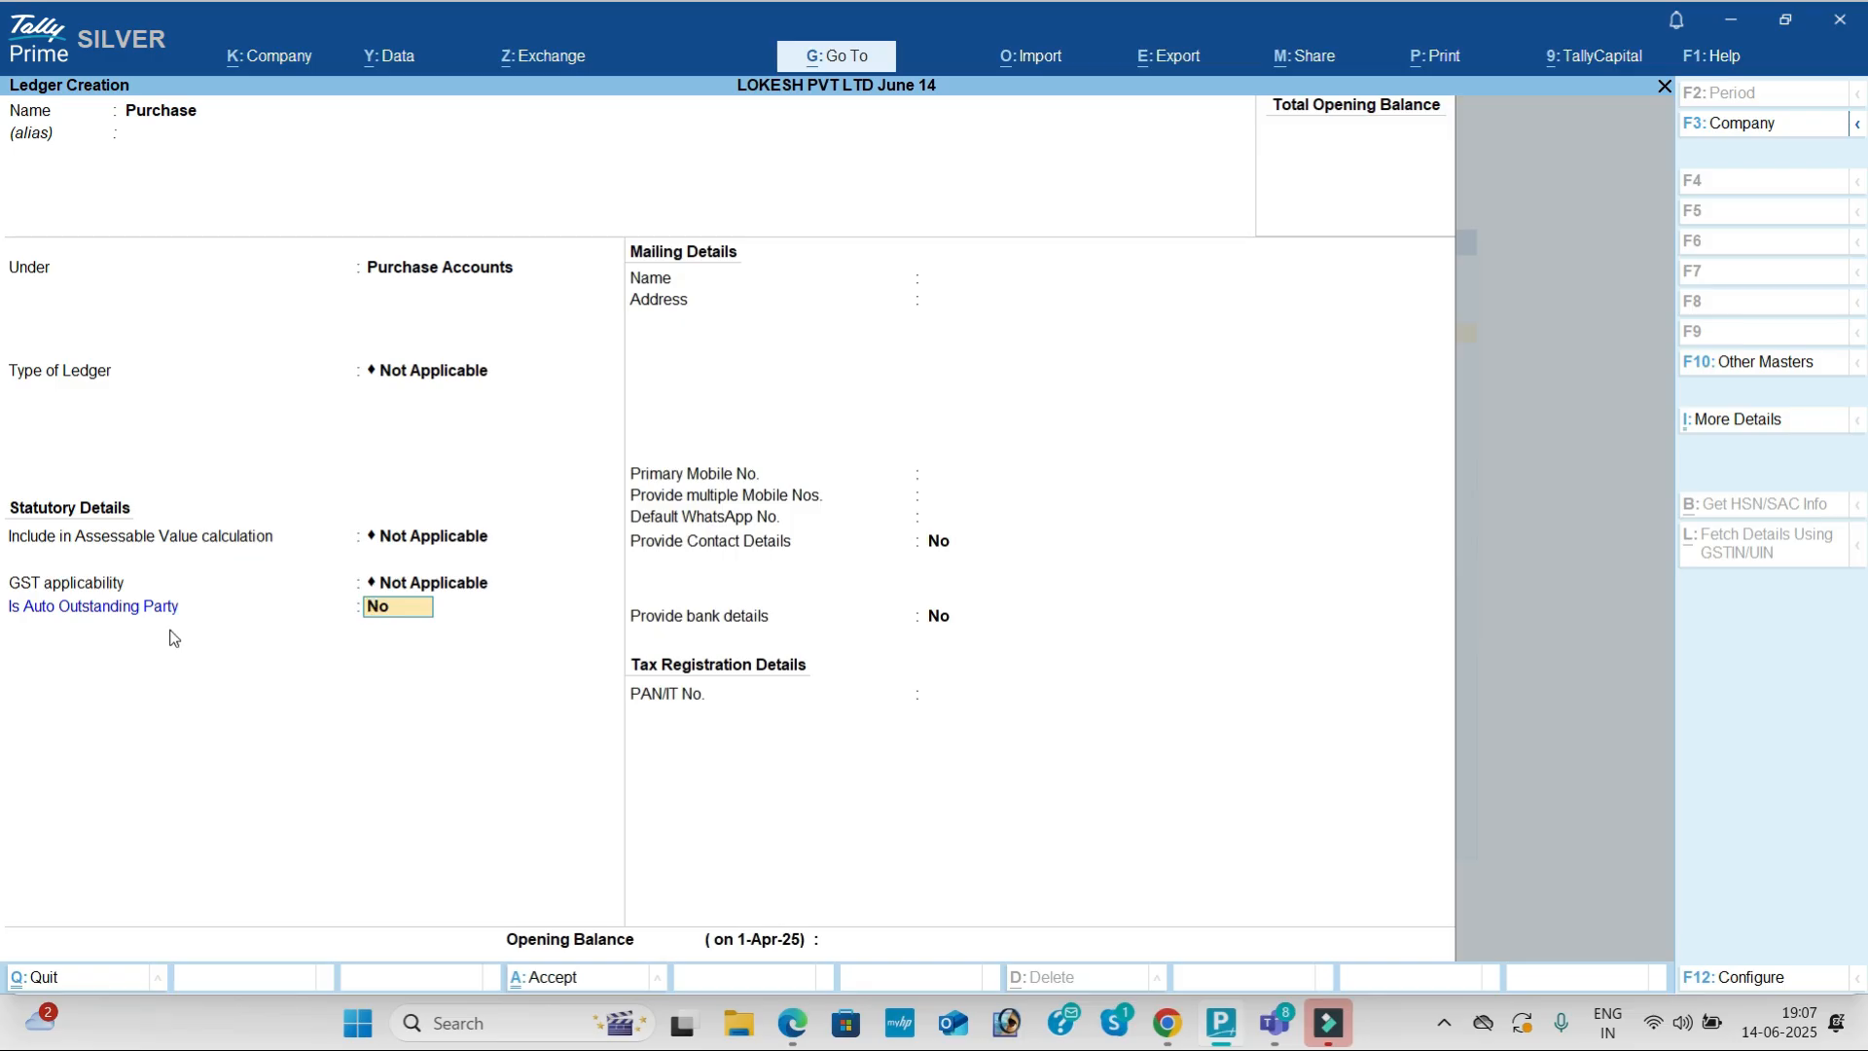
pyautogui.press('BackSpace')
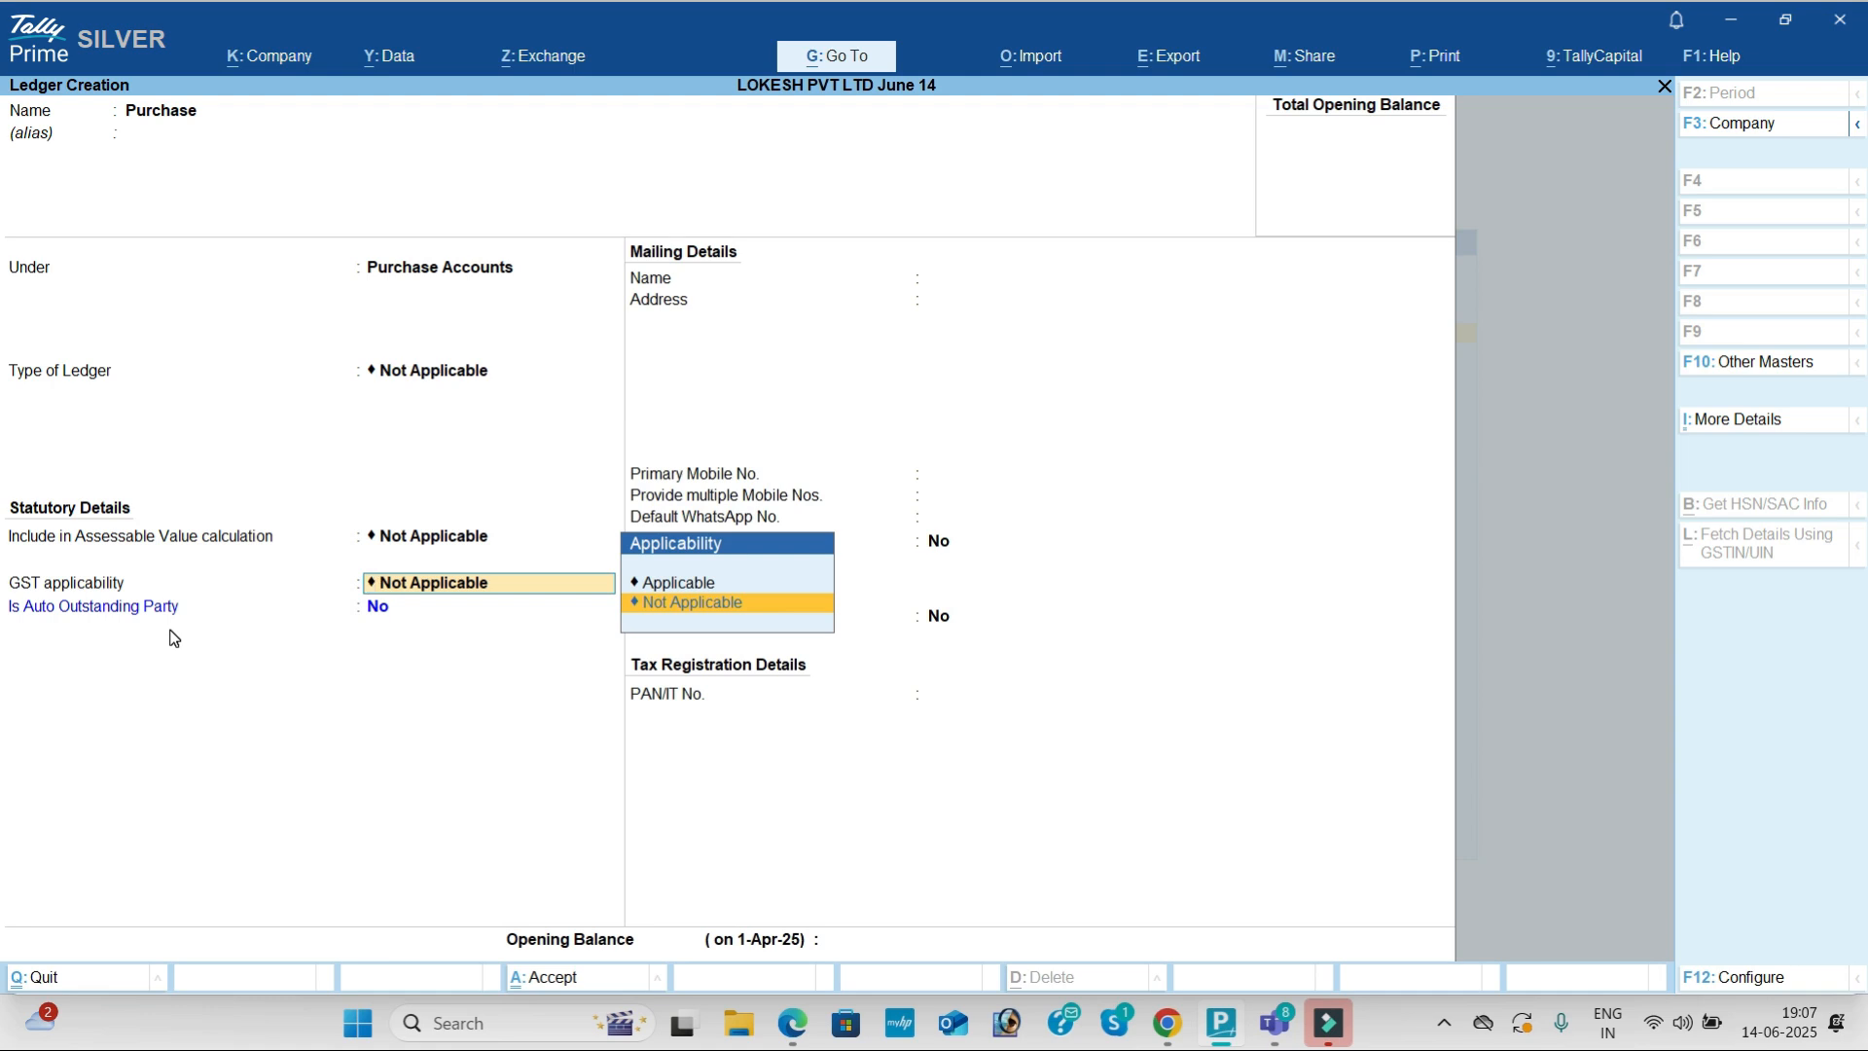
pyautogui.press('Up')
pyautogui.press('Return')
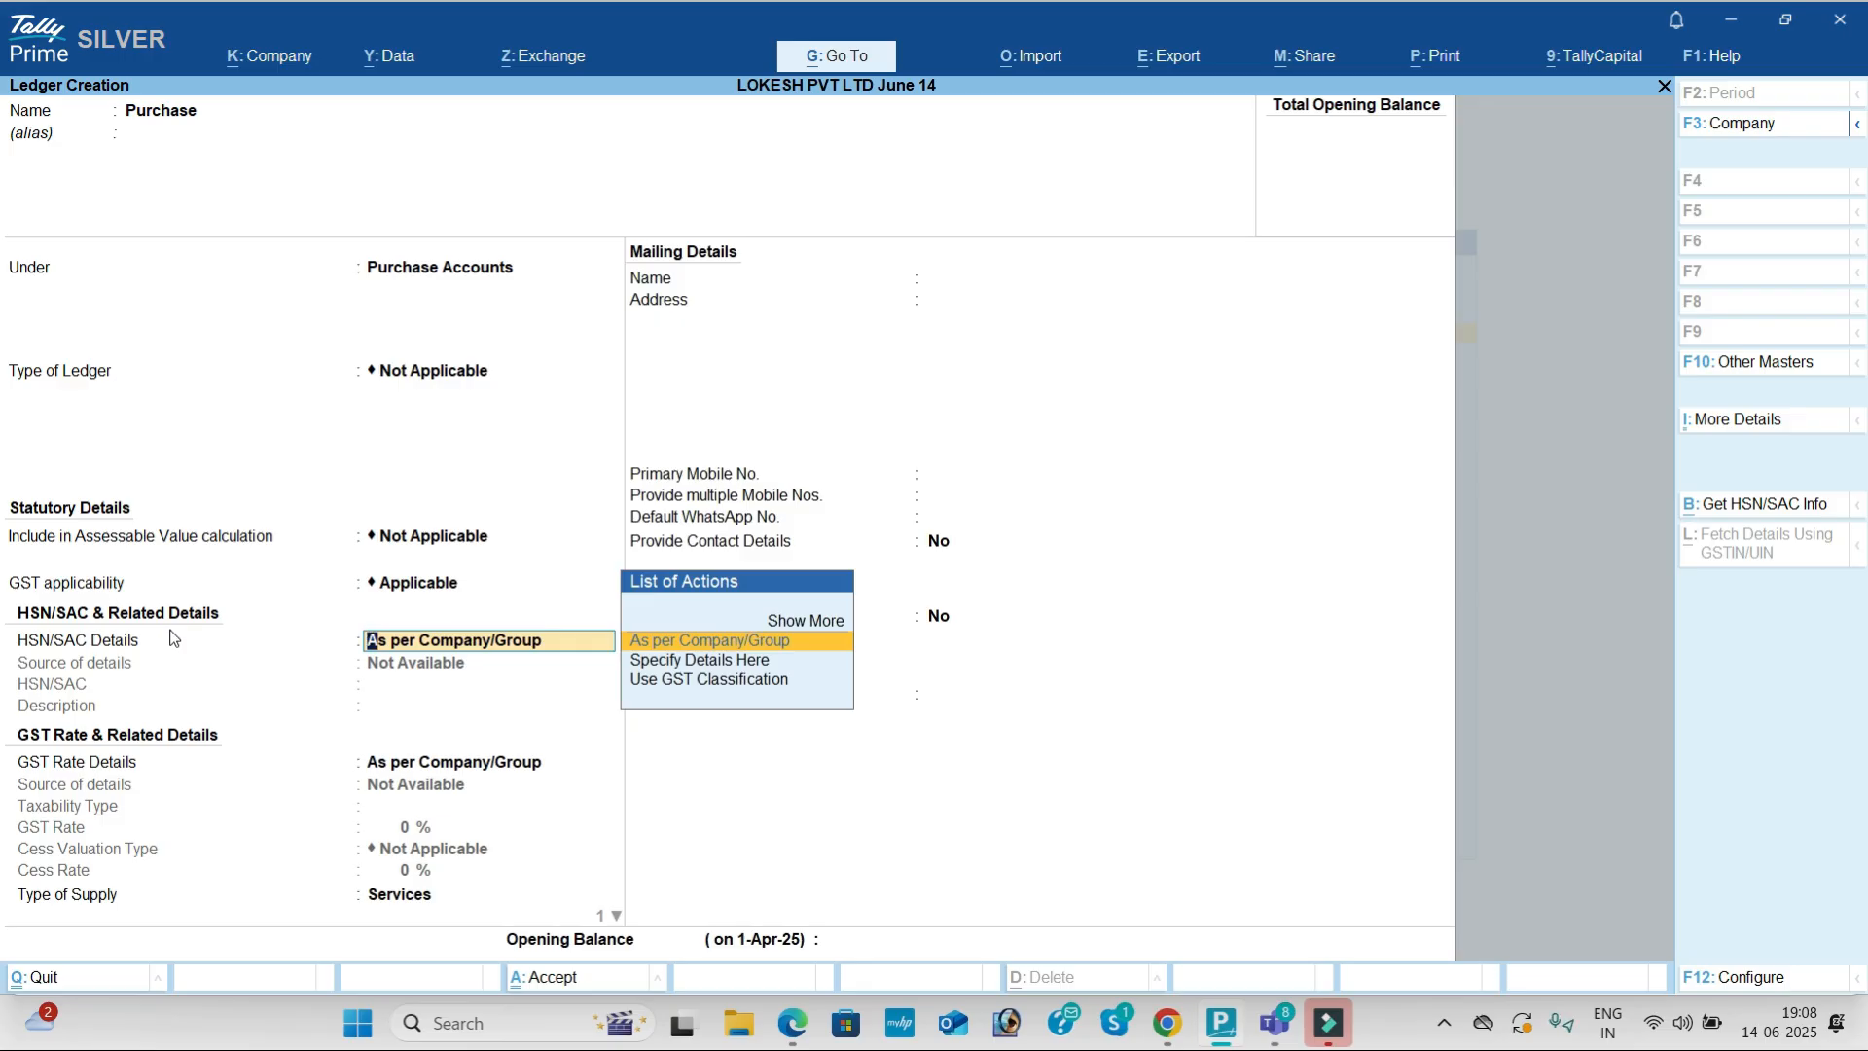
# Step: Keep HSN and GST rate defaults, set supply type to Goods, save, and name the next ledger 'Arjun Agency'
pyautogui.press('Return')
pyautogui.press('Return')
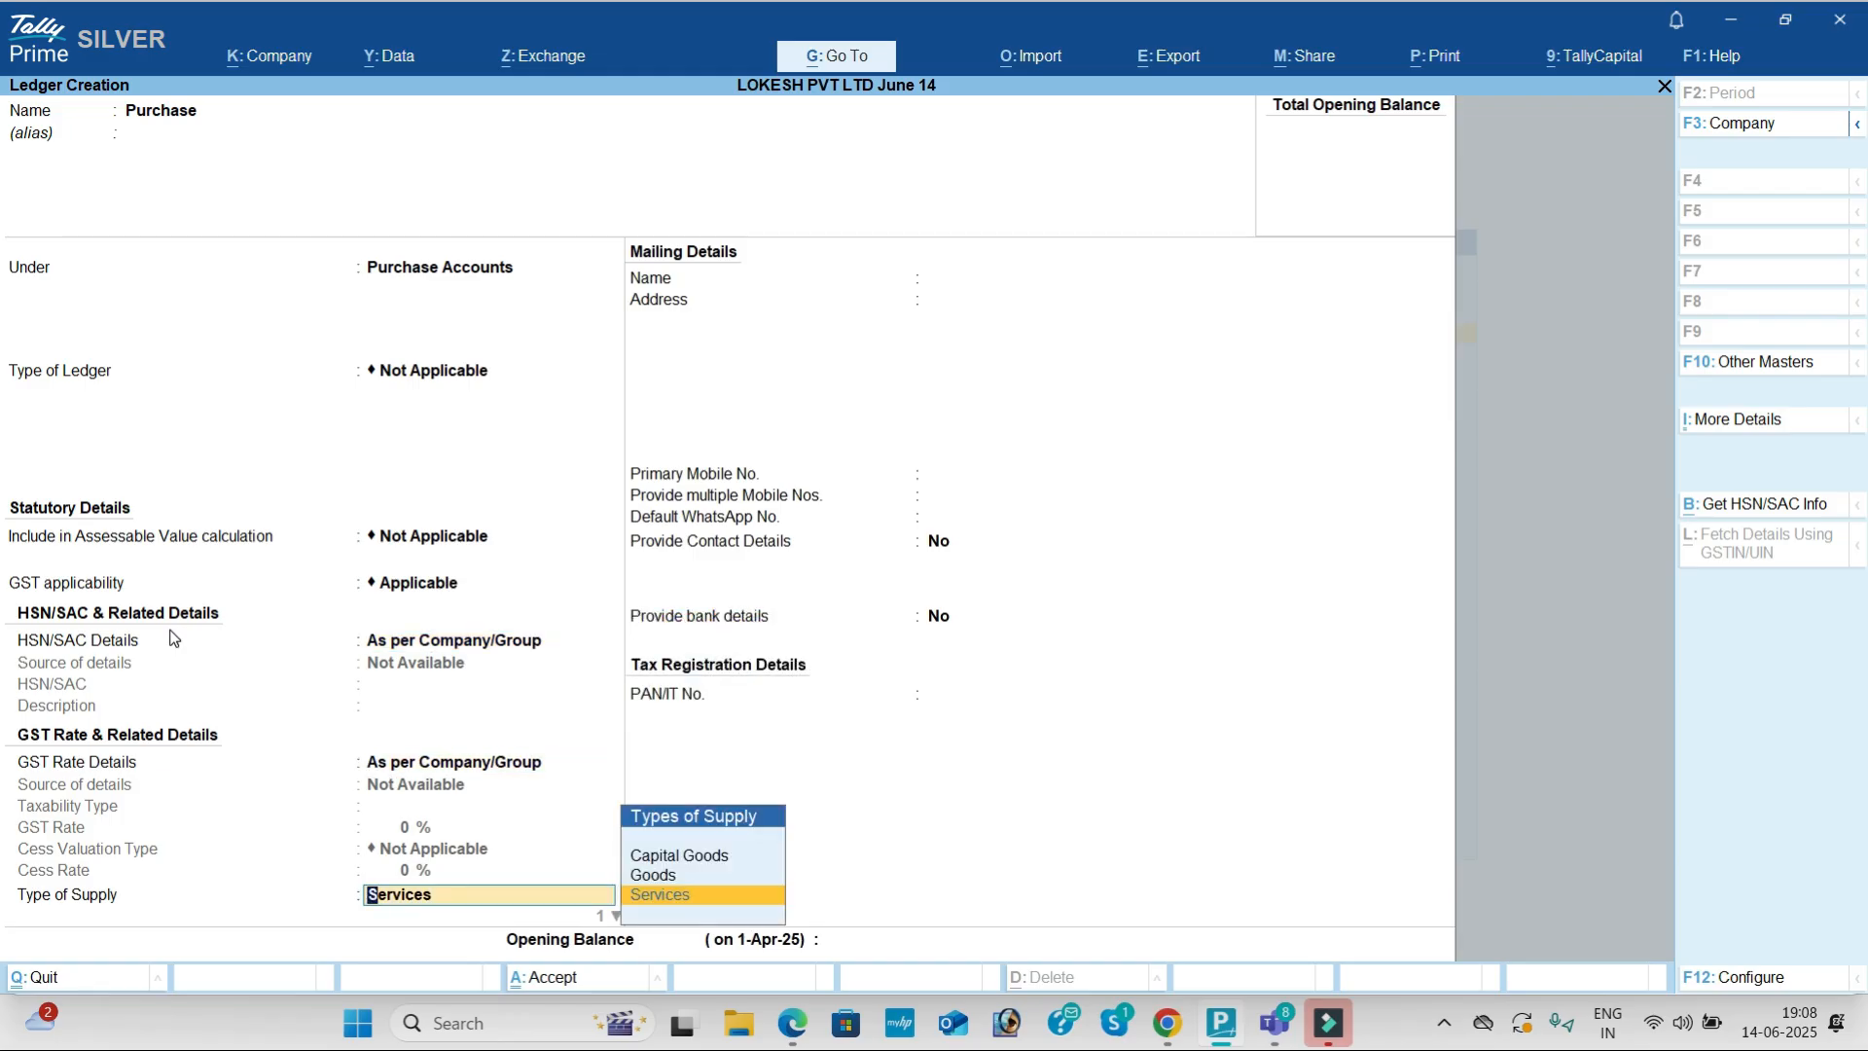
pyautogui.press('Up')
pyautogui.press('Return')
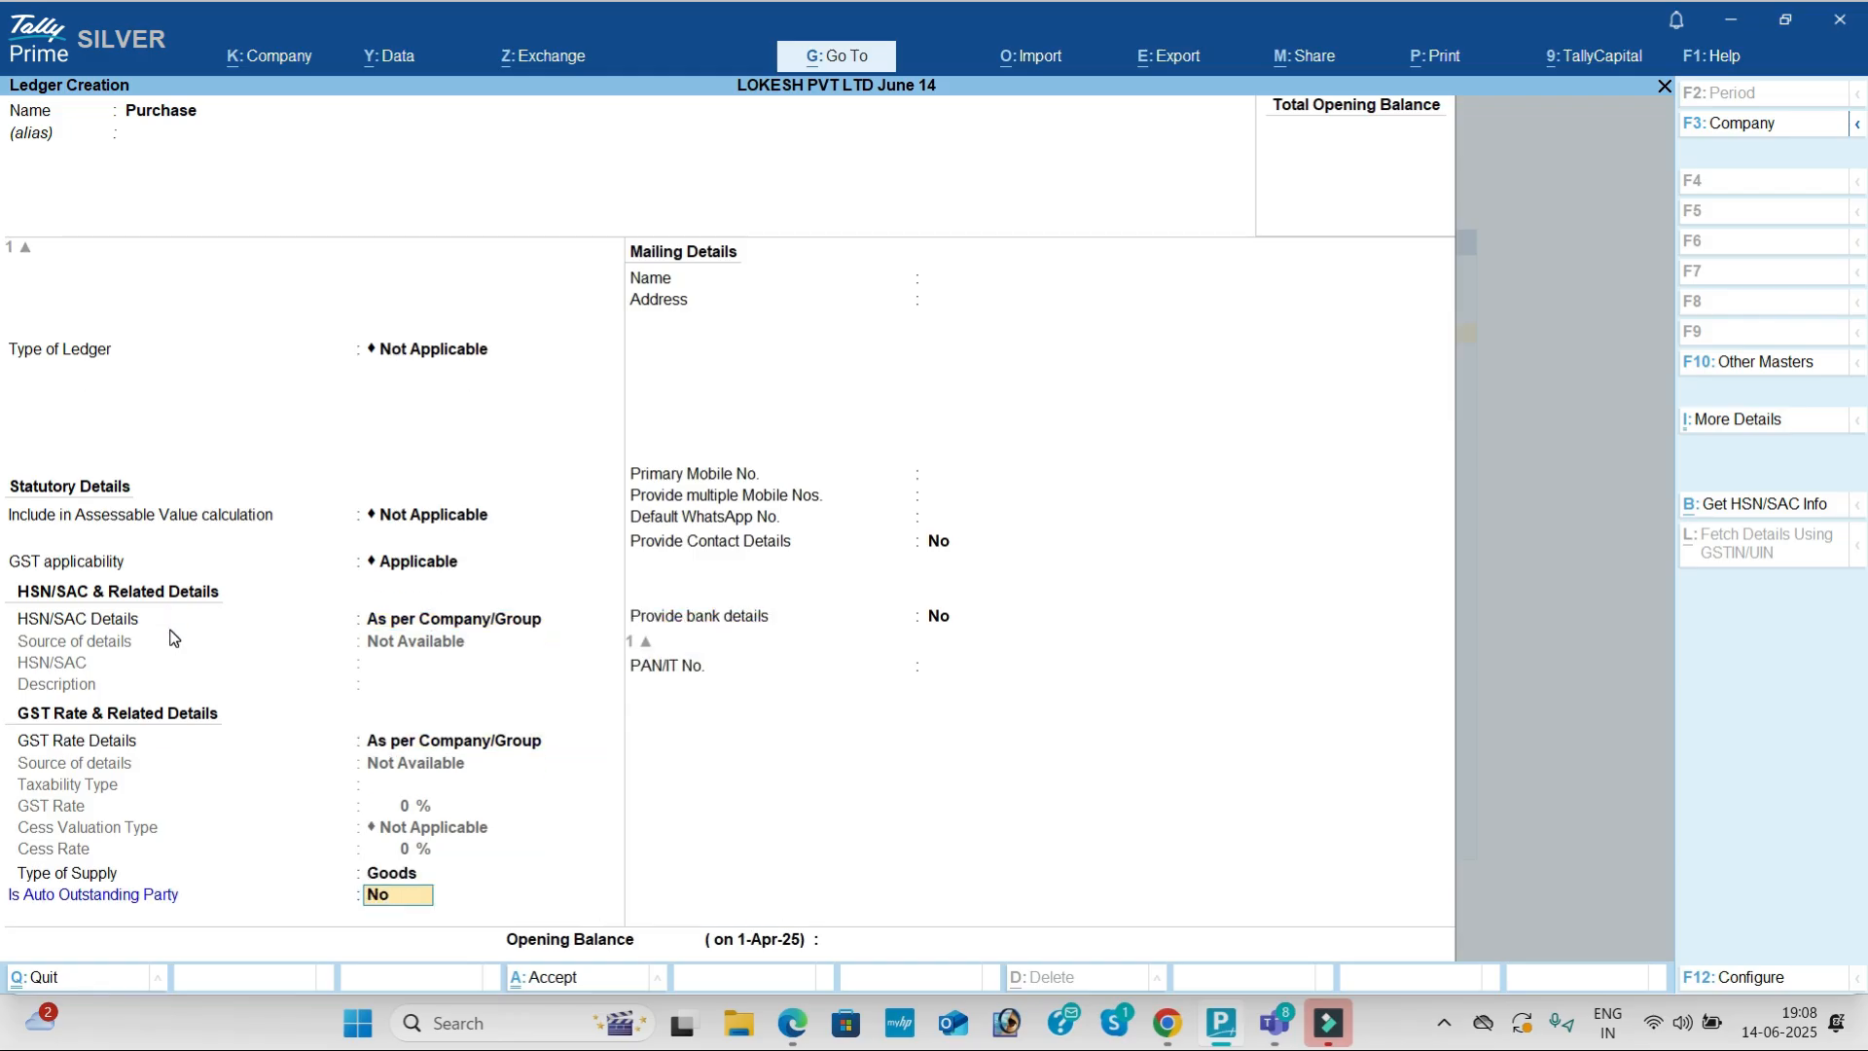
pyautogui.press('Return')
pyautogui.press('Return')
pyautogui.press('Return')
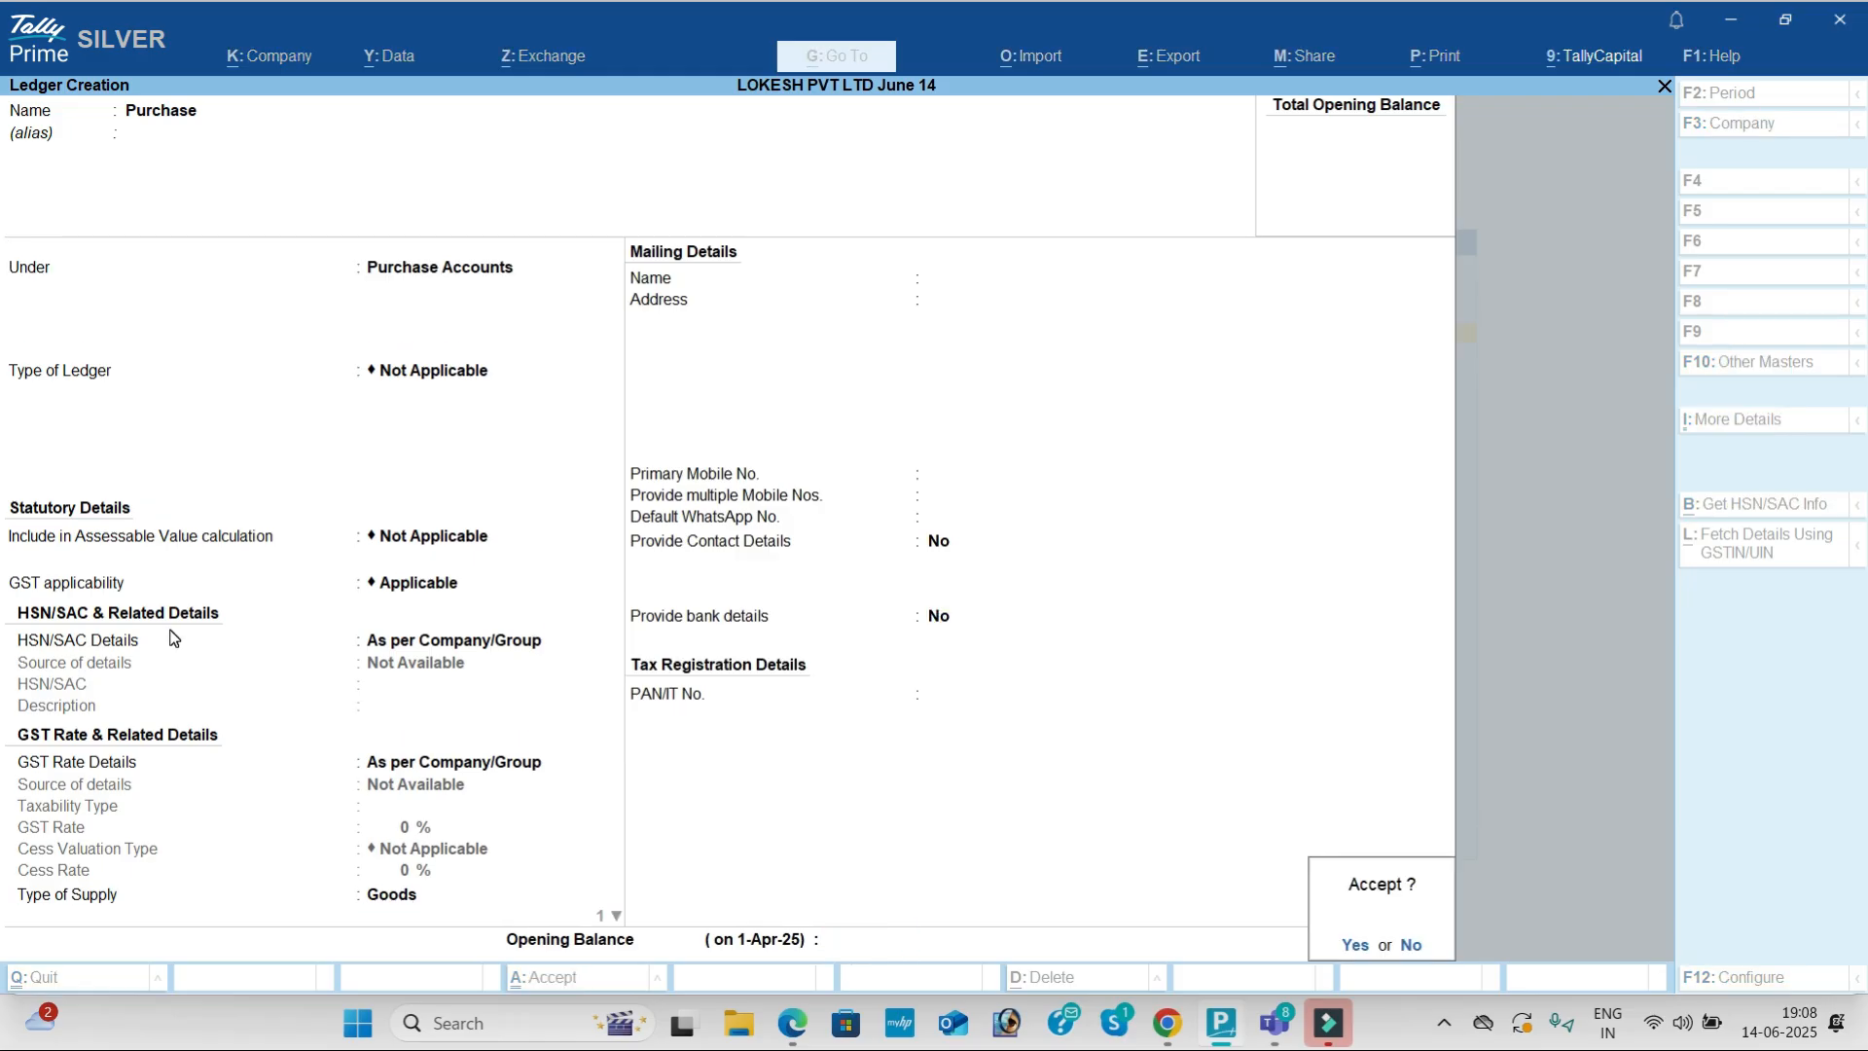
pyautogui.press('Return')
pyautogui.hotkey('alt', 'Tab')
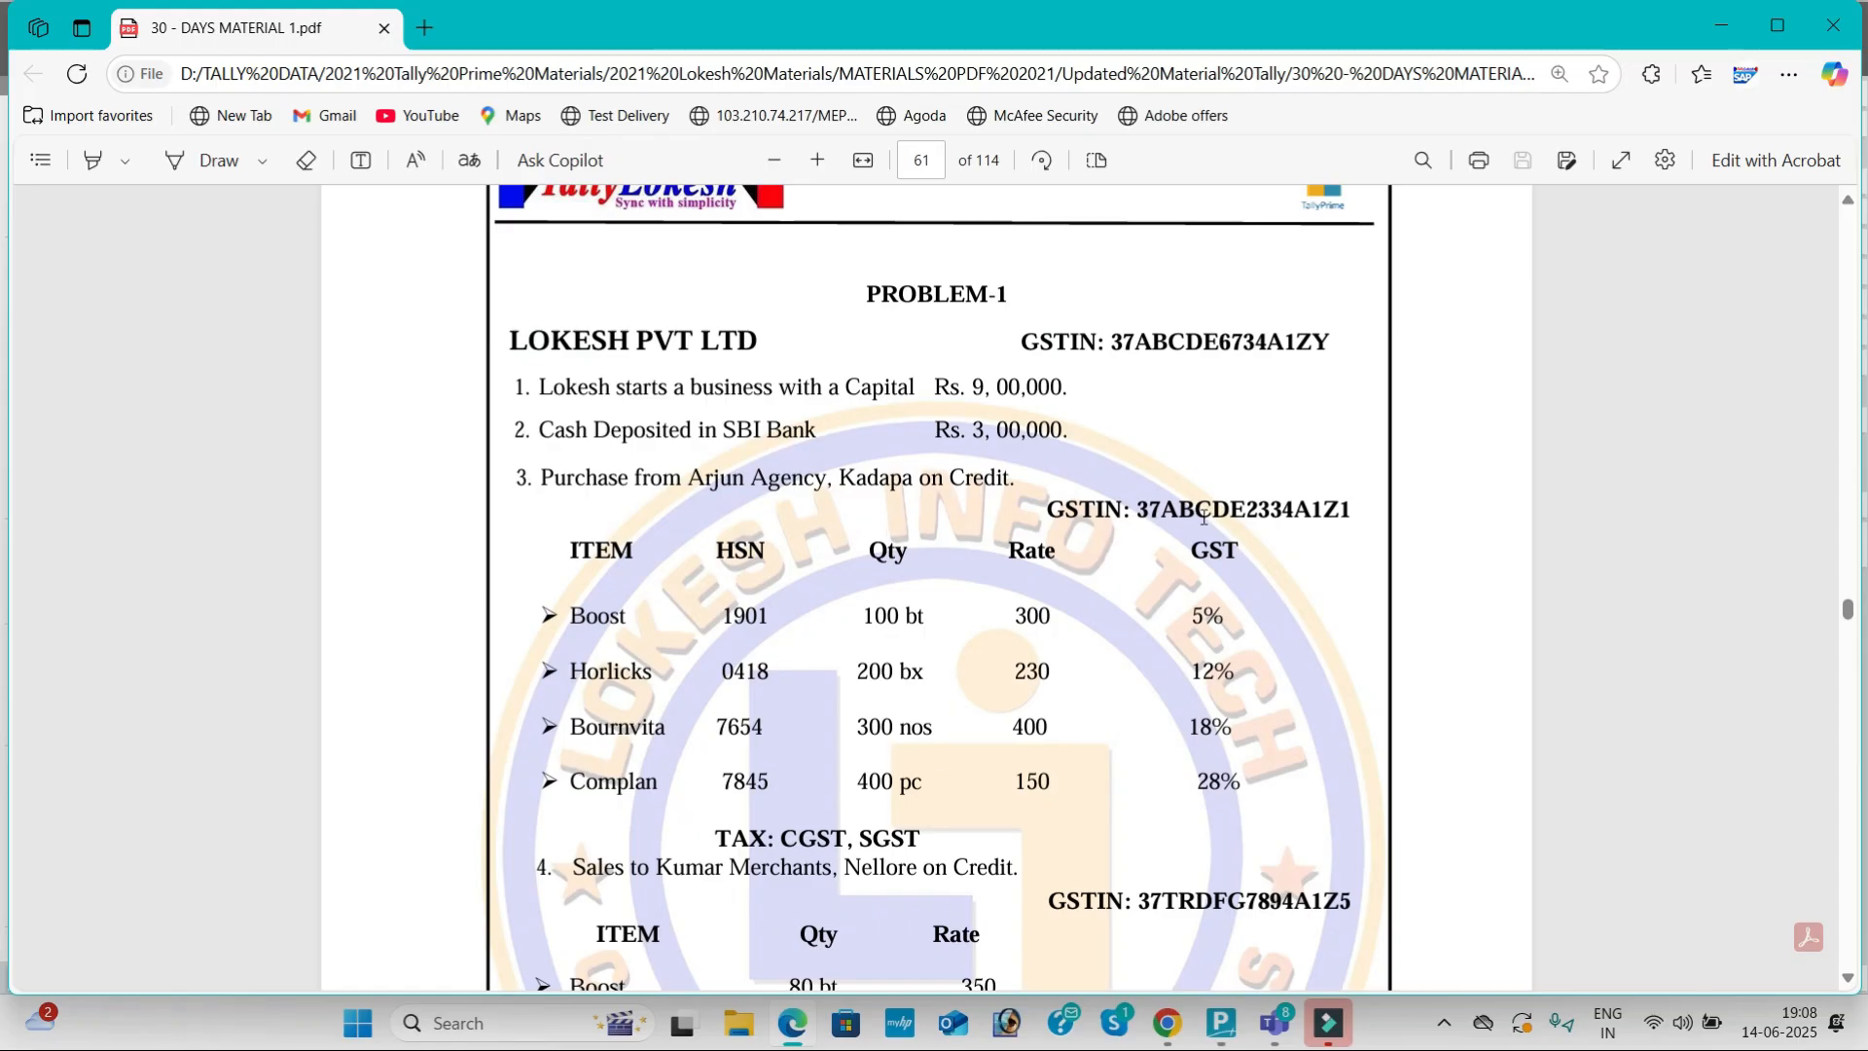
pyautogui.hotkey('alt', 'Tab')
pyautogui.write('Arjun Agency')
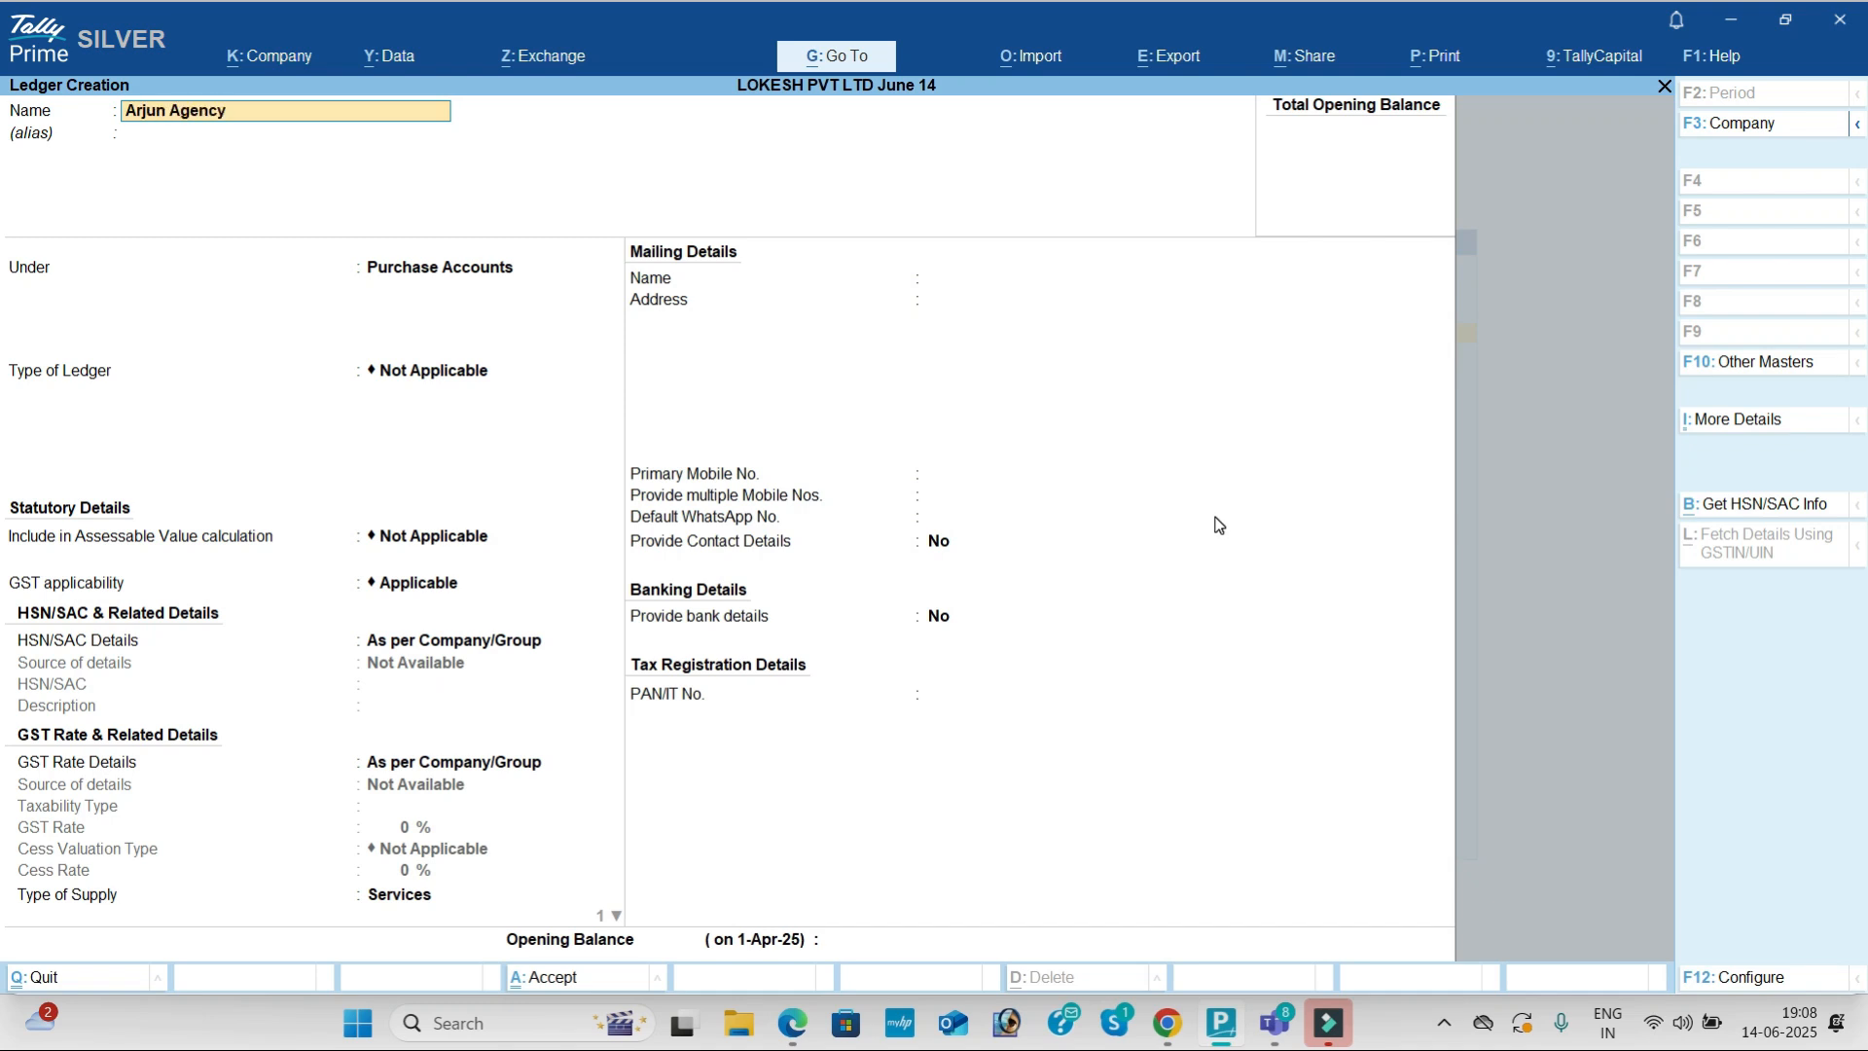
pyautogui.press('Return')
pyautogui.write('Sun')
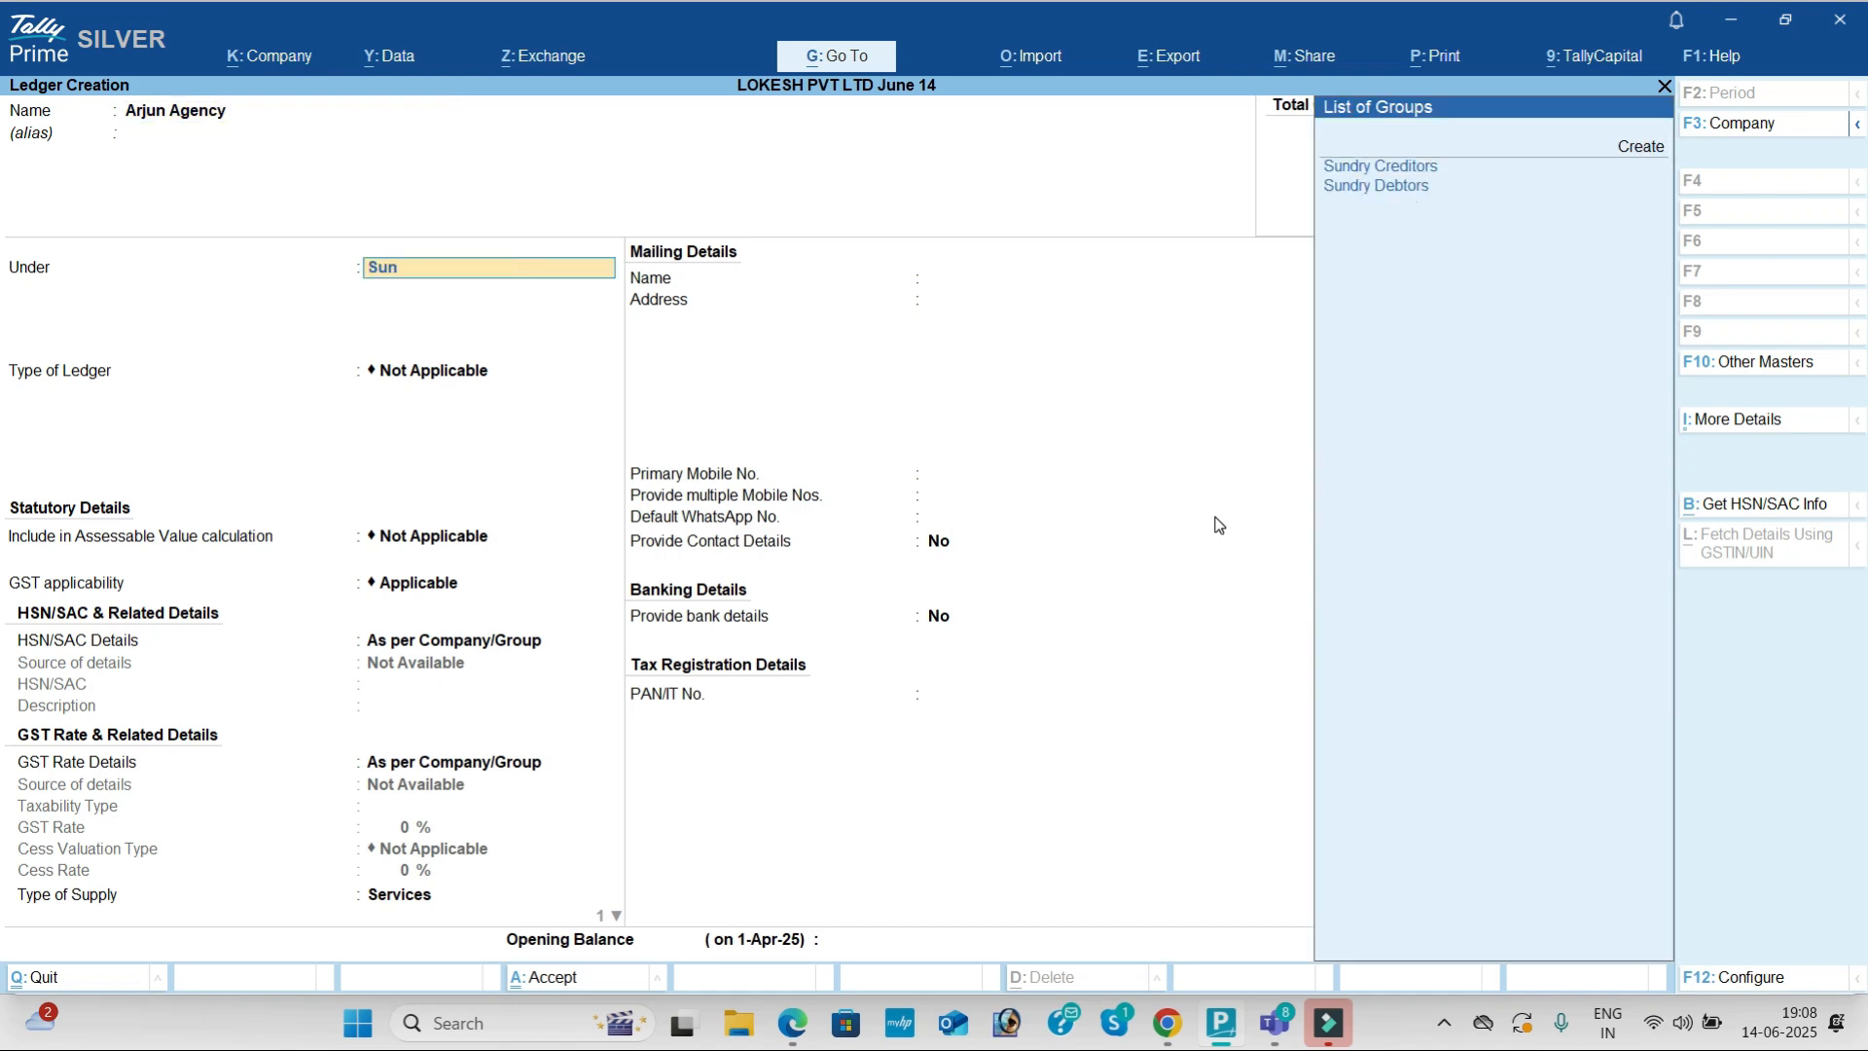
pyautogui.press('Return')
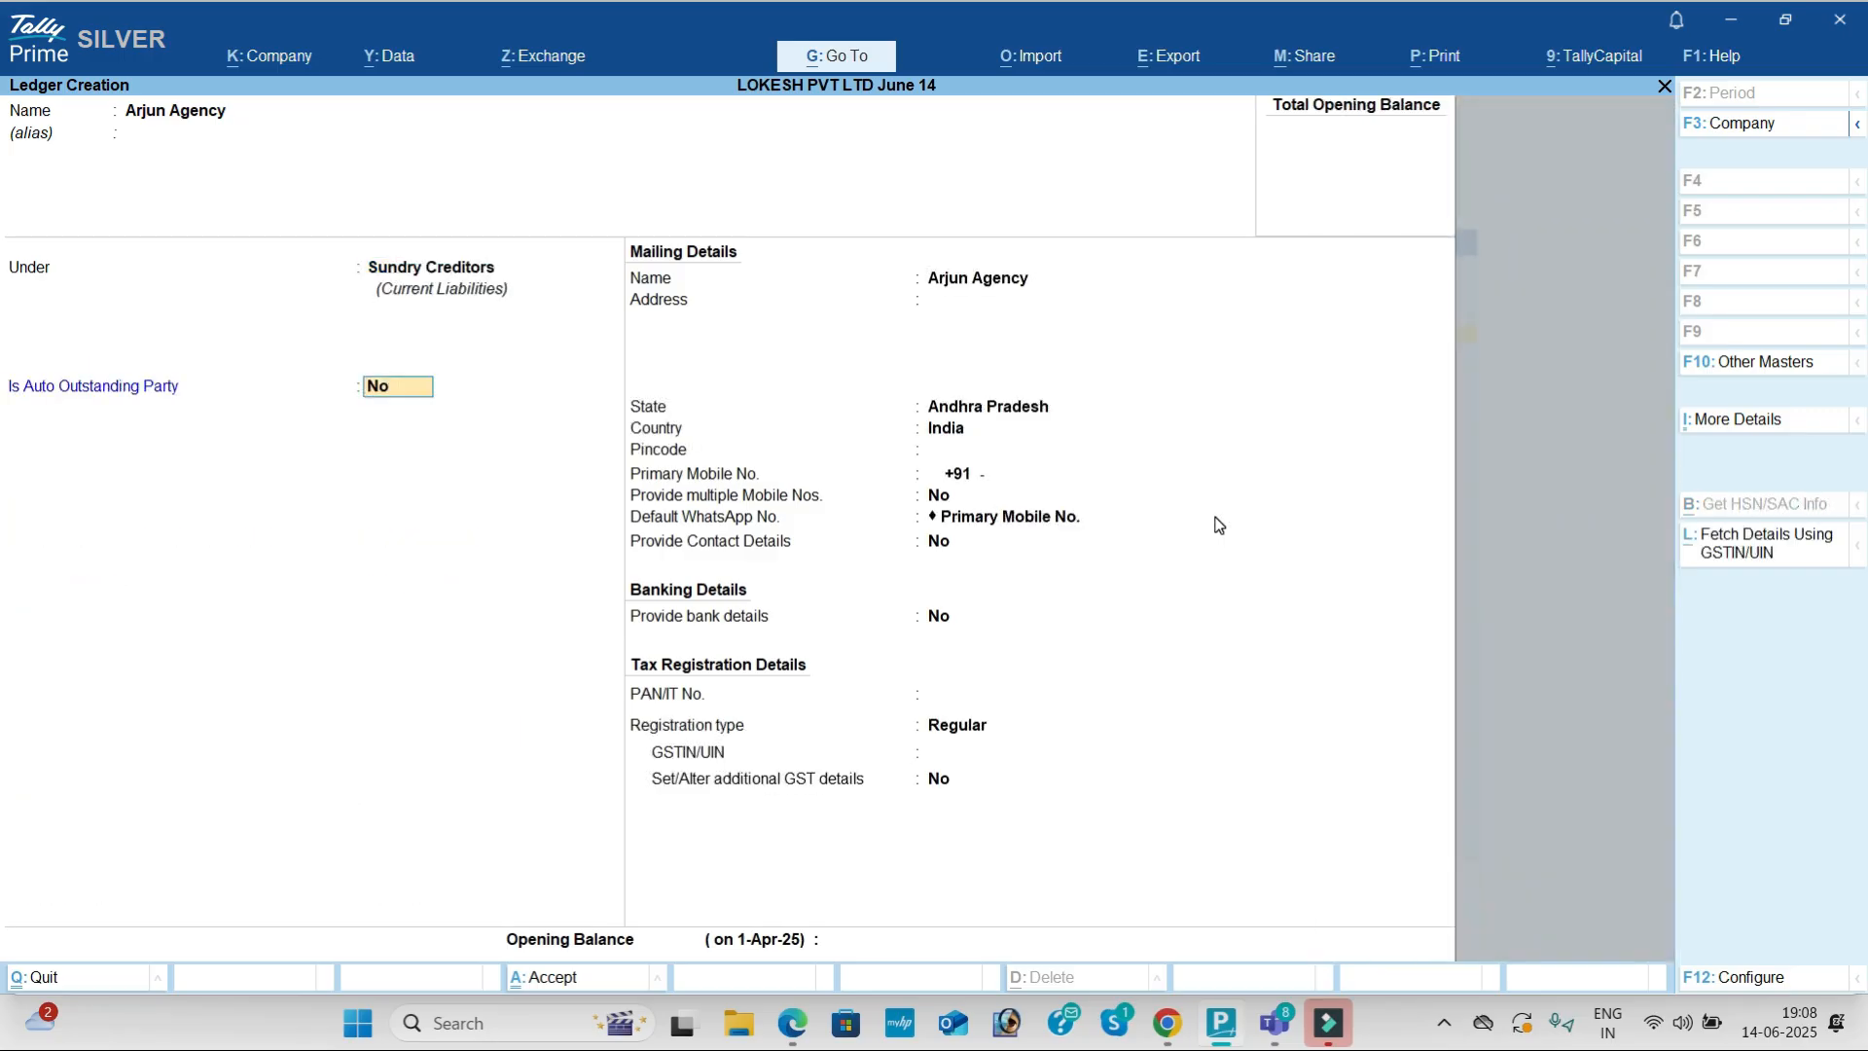
pyautogui.press('Return')
pyautogui.press('Return')
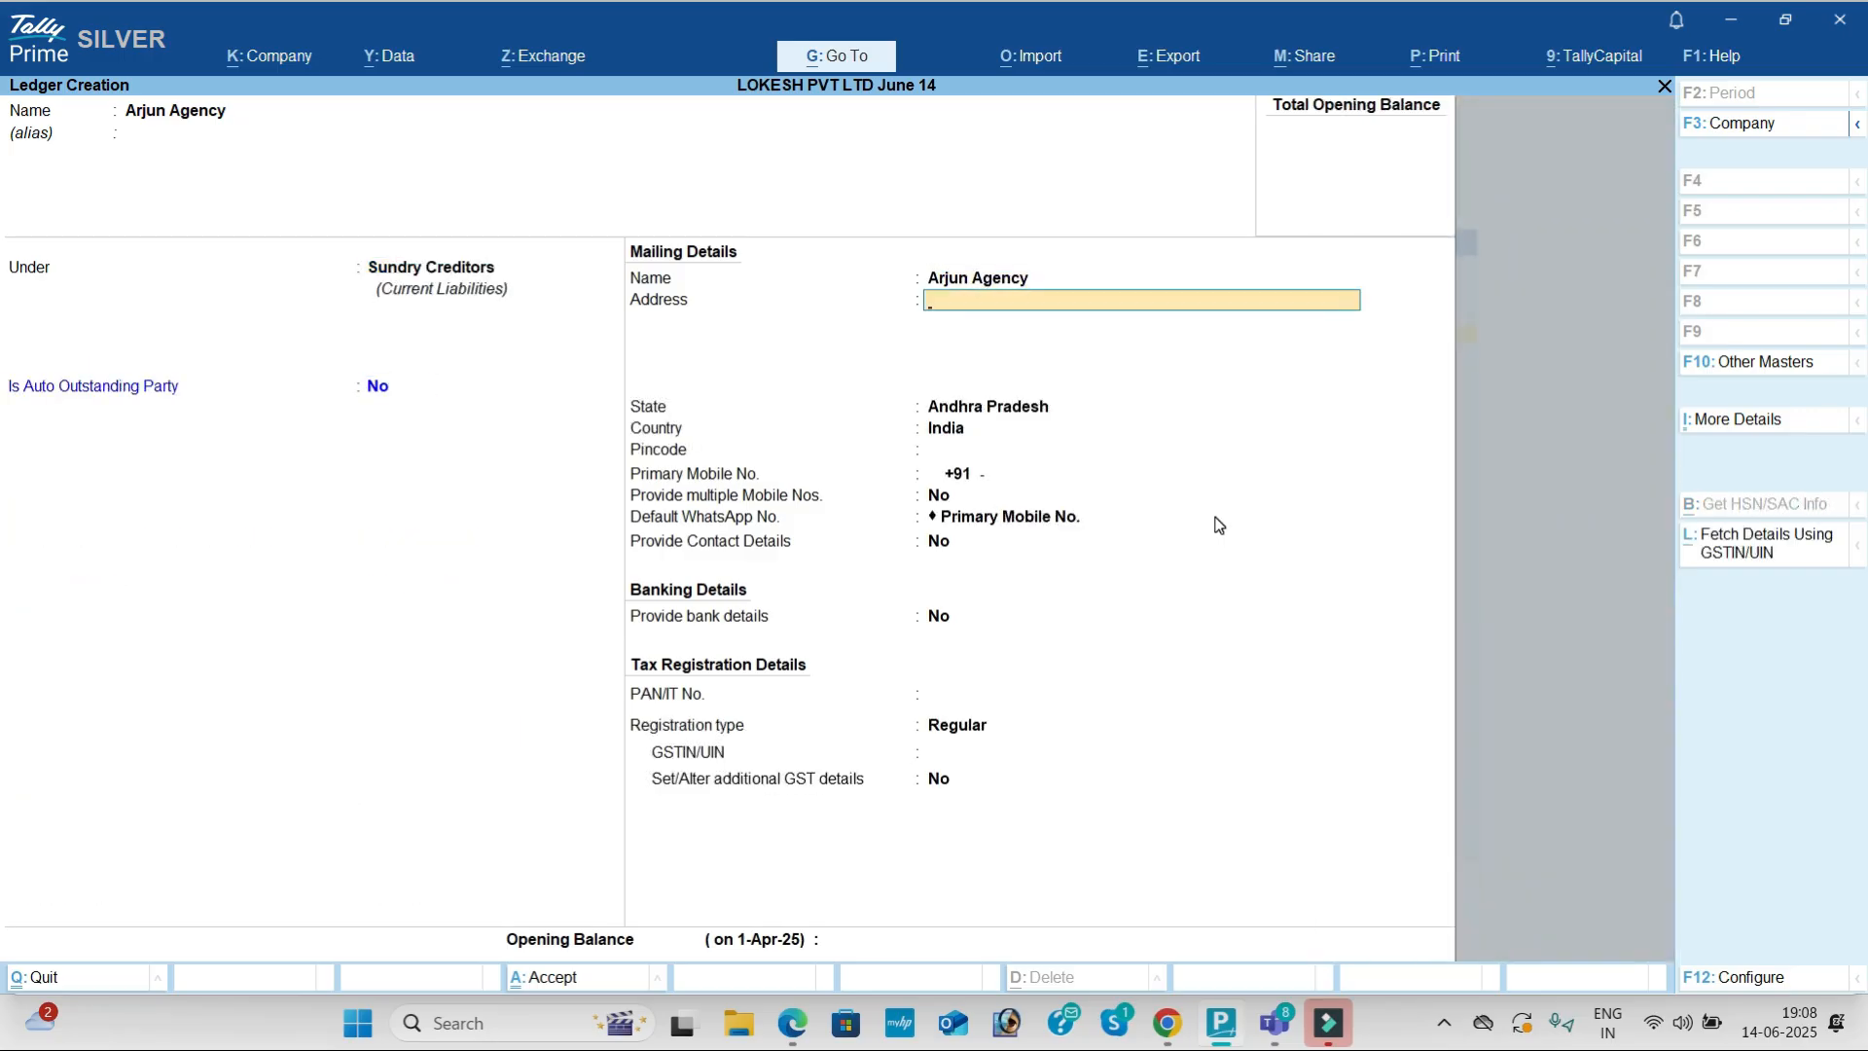
pyautogui.press('Return')
pyautogui.press('Return')
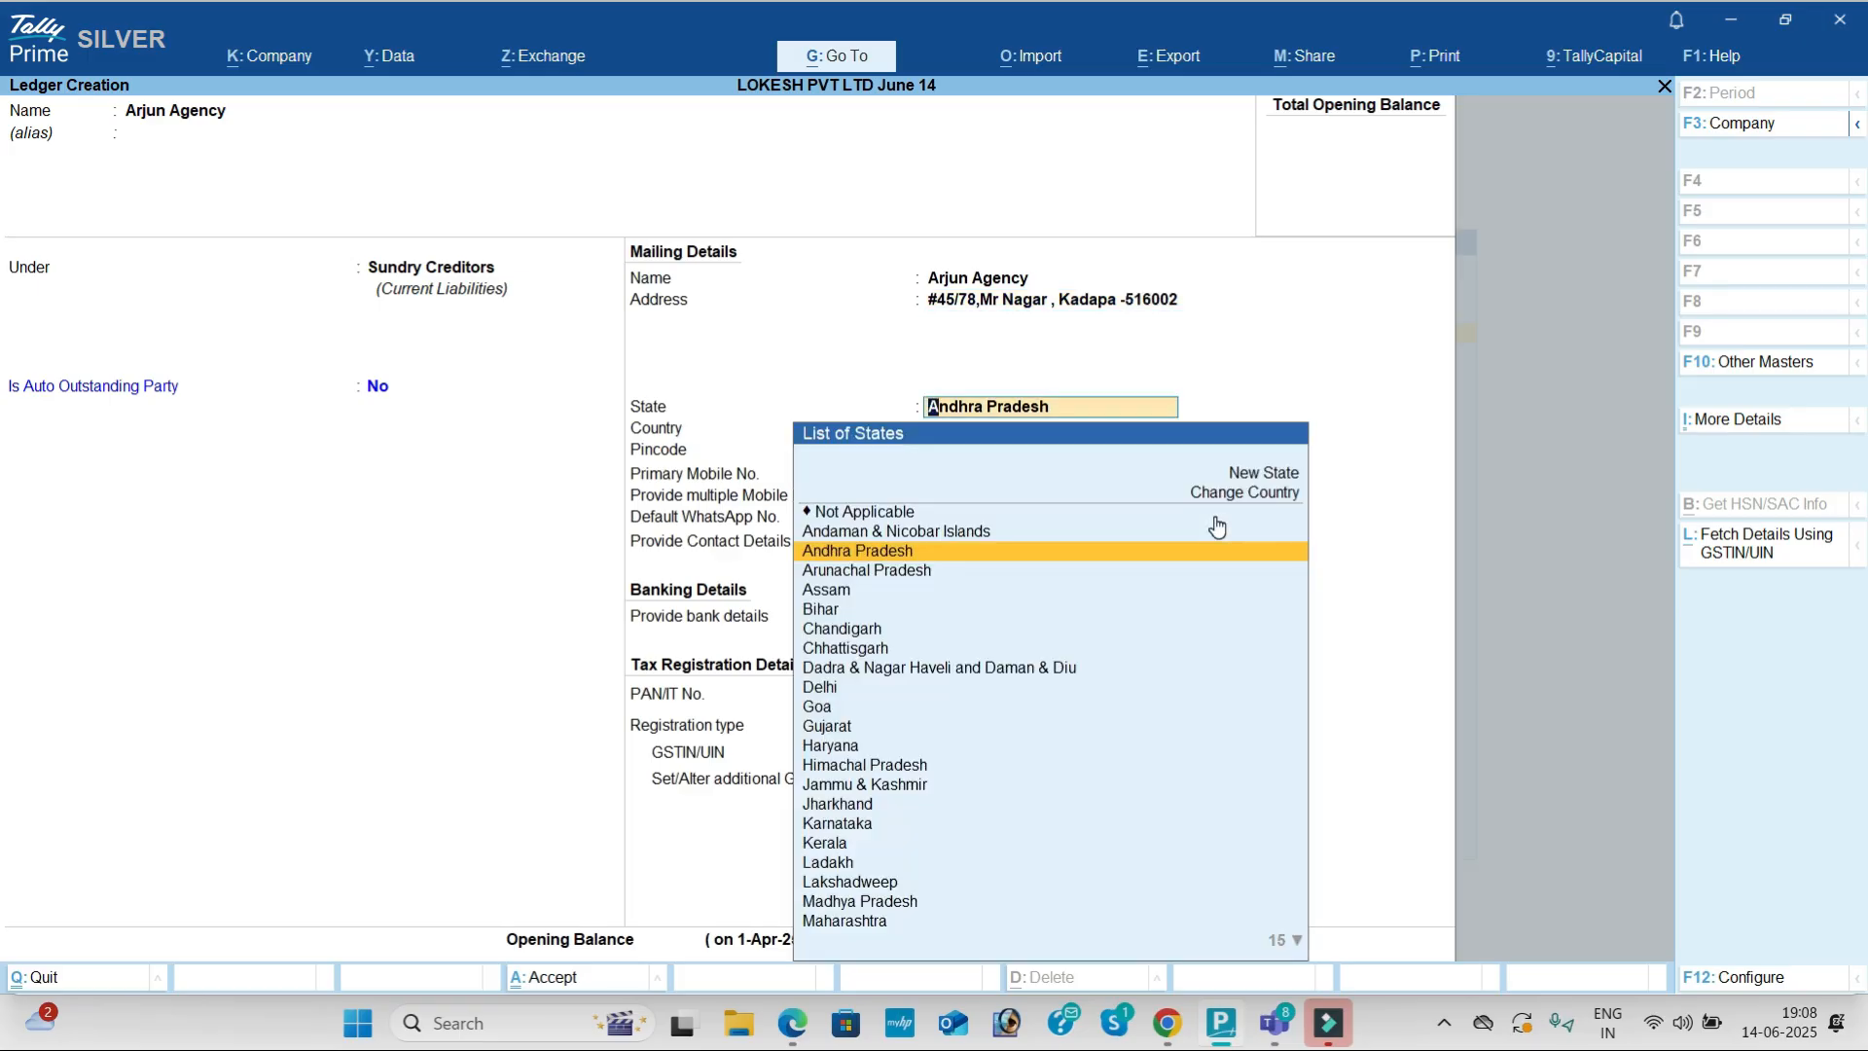
# Step: Copy the supplier's GSTIN from the exercise PDF
pyautogui.hotkey('alt', 'Tab')
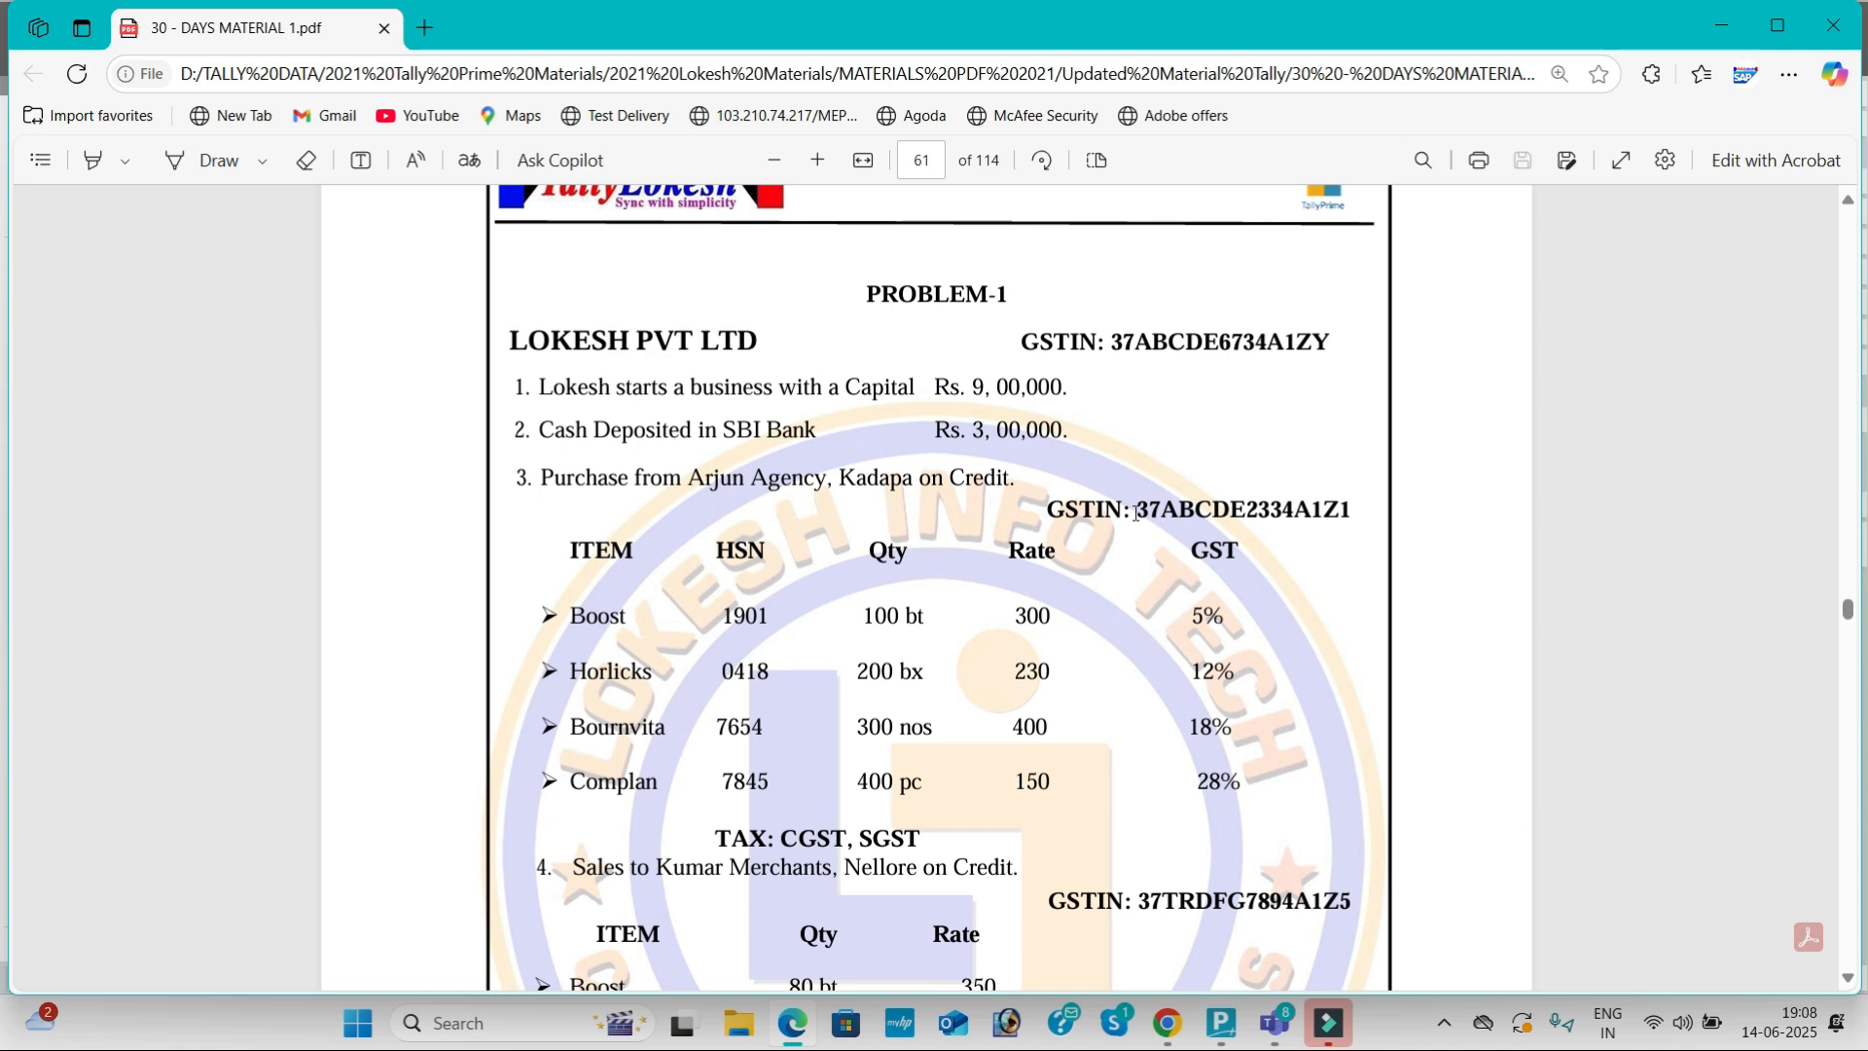
pyautogui.moveTo(1136, 513); pyautogui.dragTo(1344, 514)
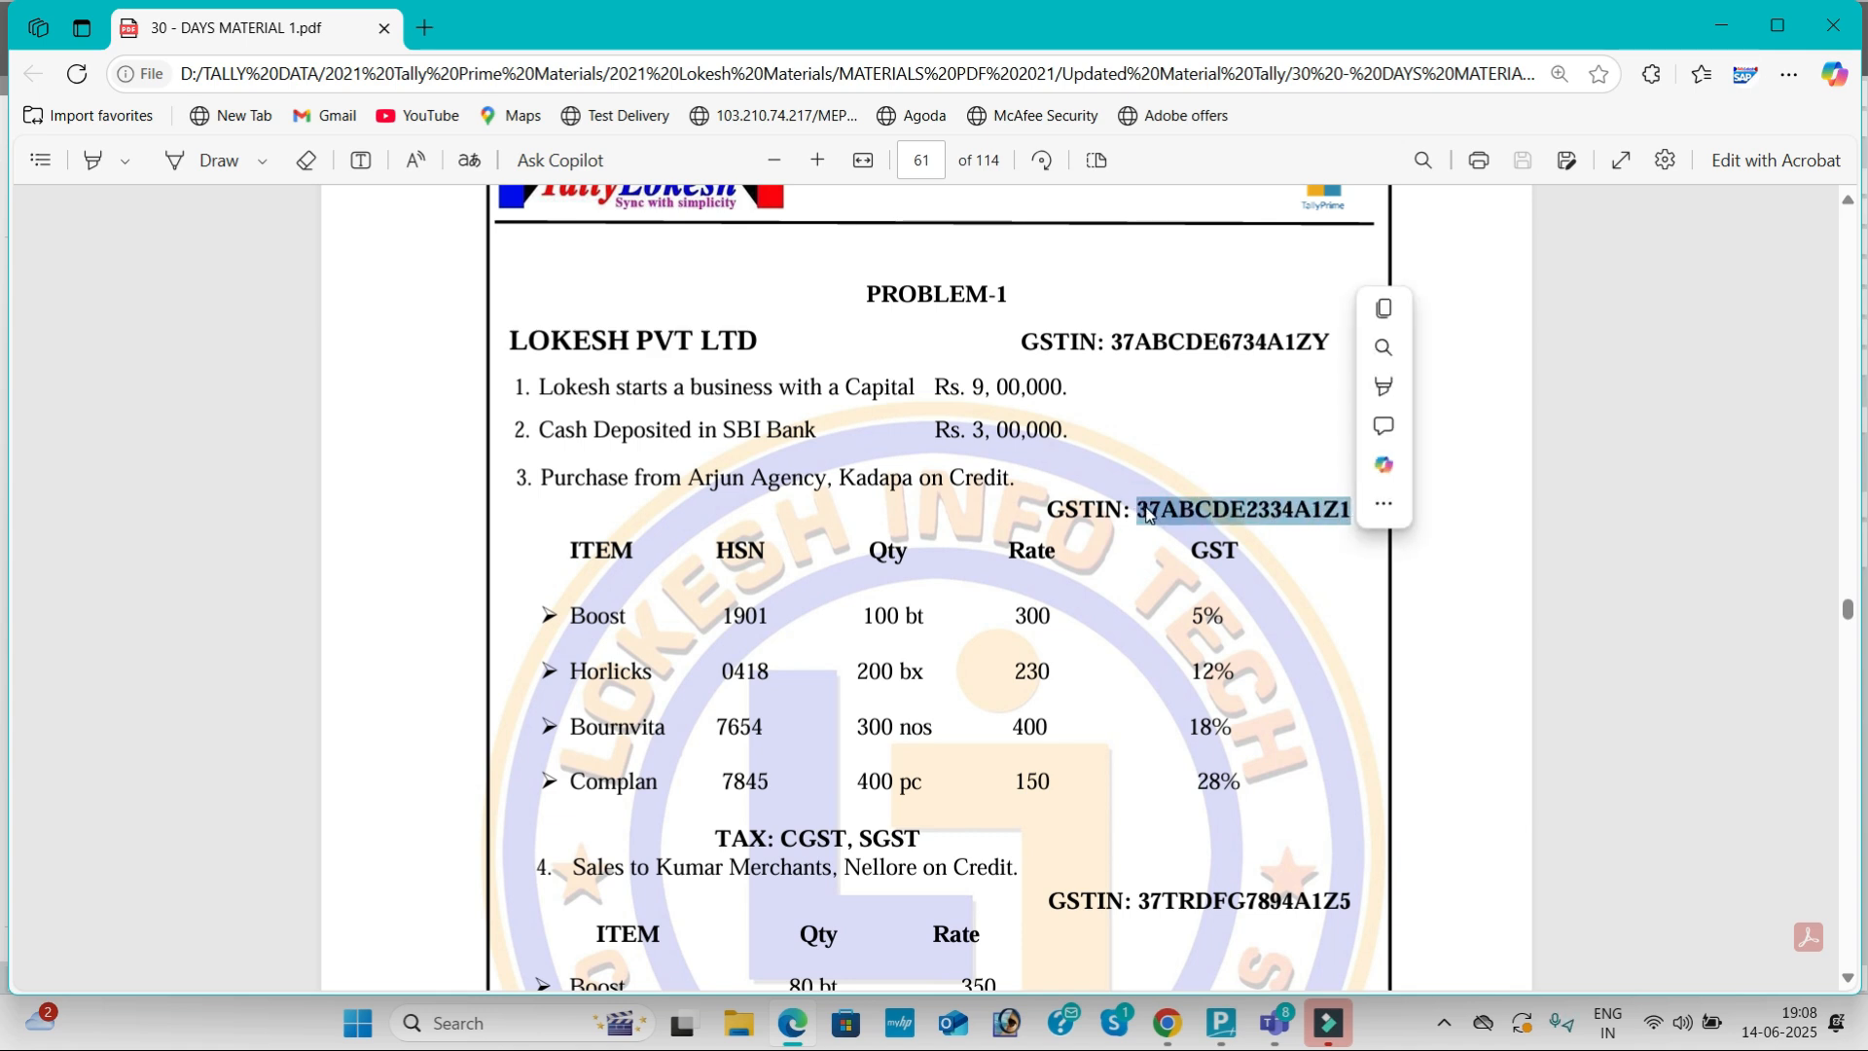
pyautogui.hotkey('ctrl', 'c')
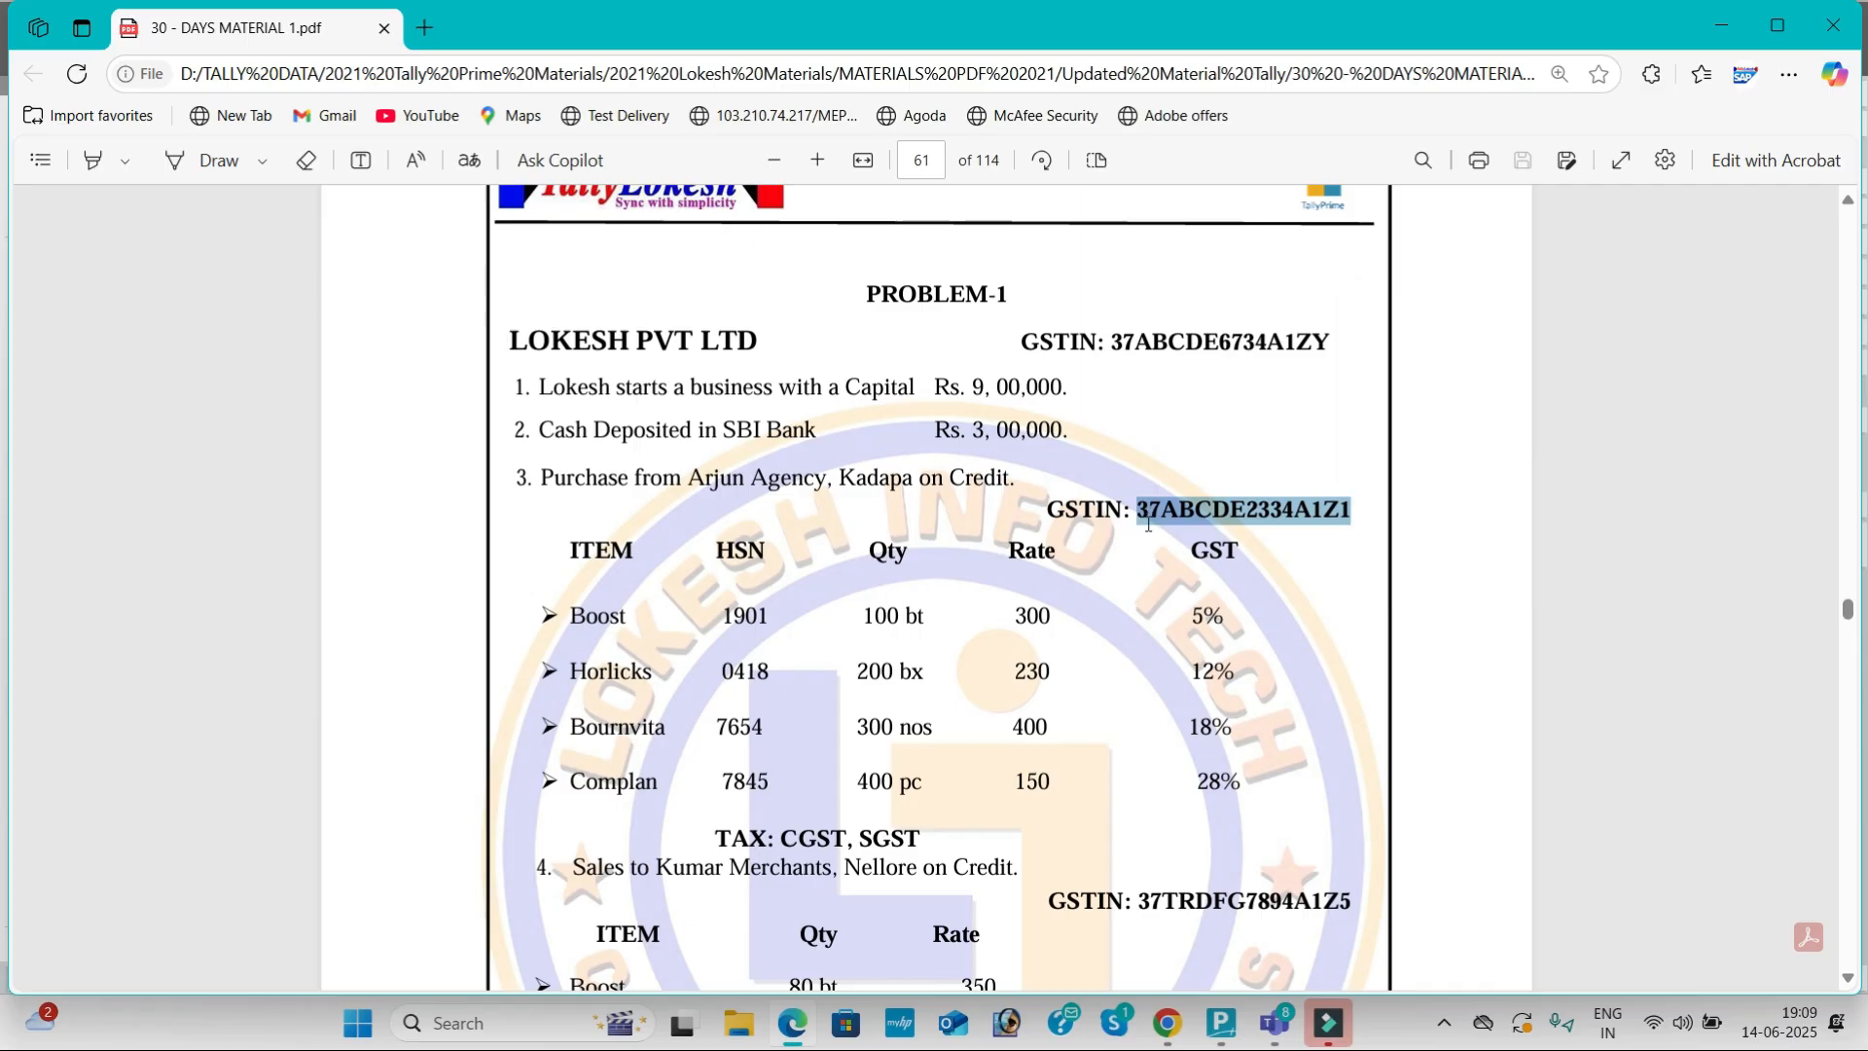
# Step: Keep Andhra Pradesh and Regular registration, paste the supplier's GSTIN, and save Arjun Agency
pyautogui.hotkey('alt', 'Tab')
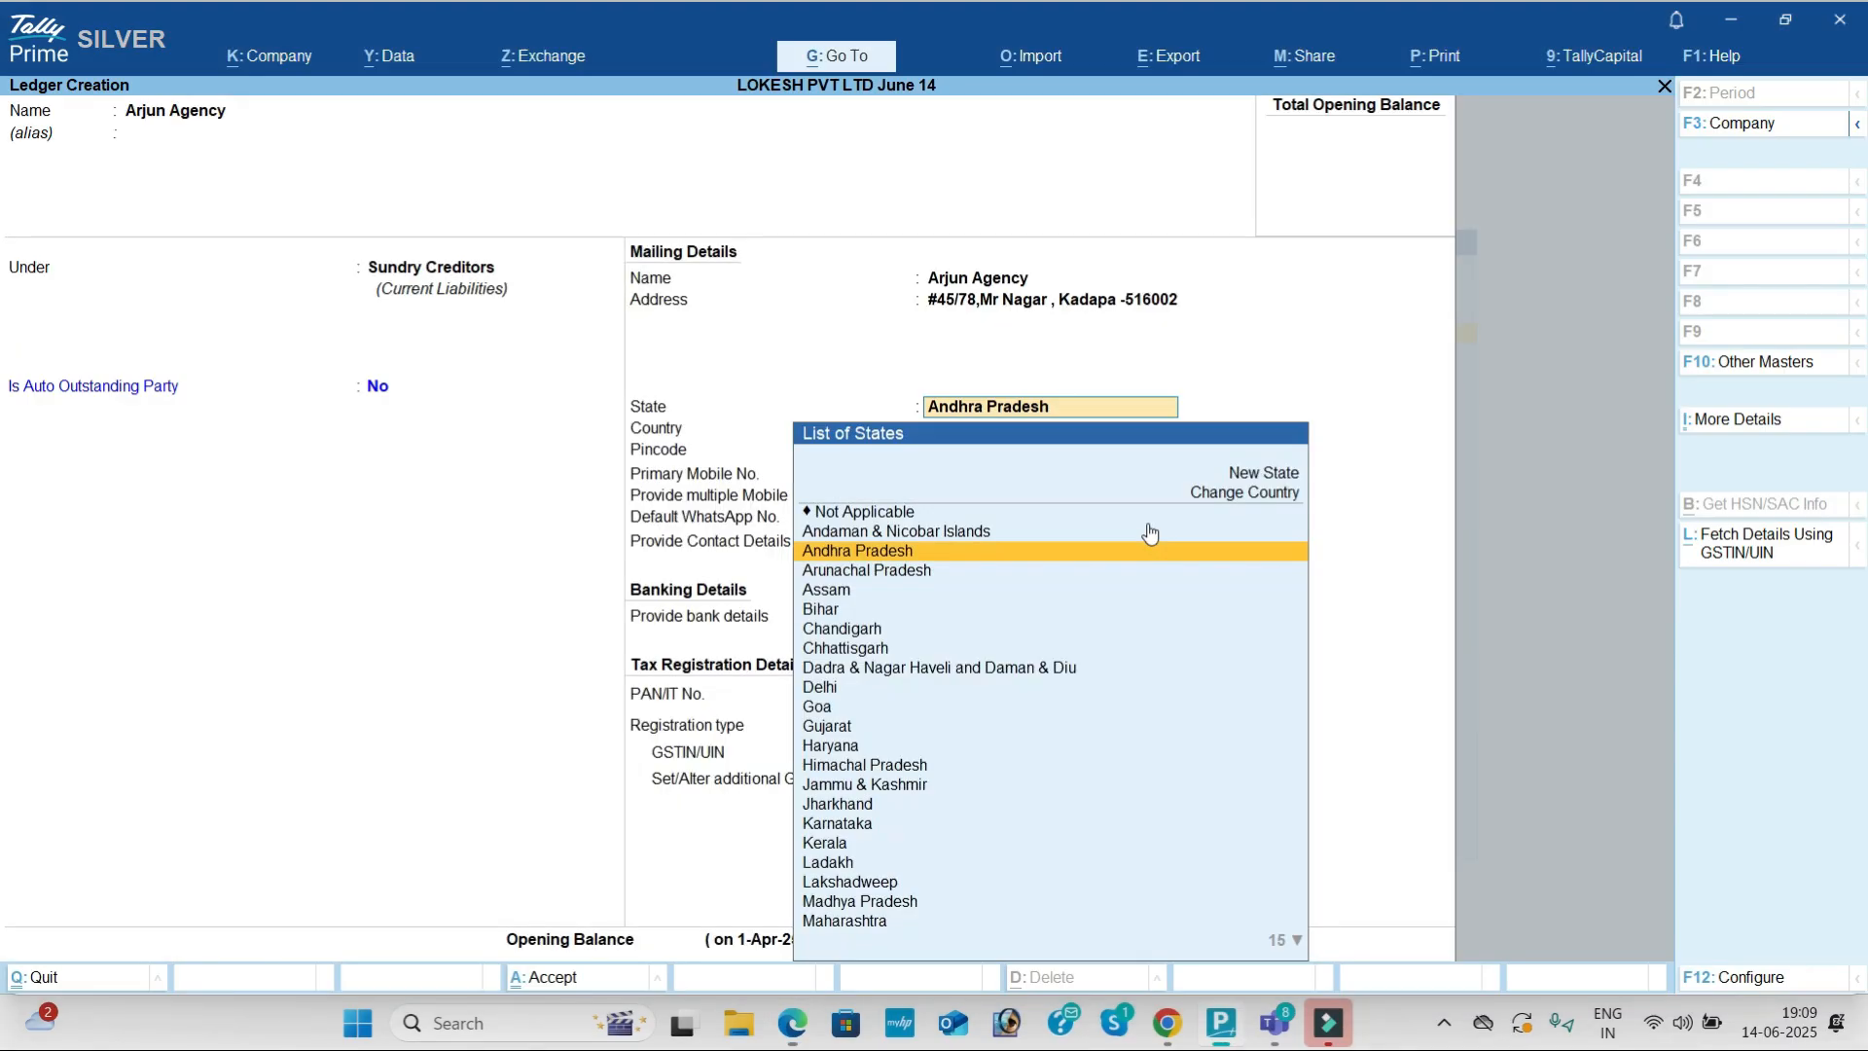
pyautogui.press('Return')
pyautogui.press('Return')
pyautogui.press('Return')
pyautogui.press('Return')
pyautogui.press('Return')
pyautogui.press('Return')
pyautogui.press('Return')
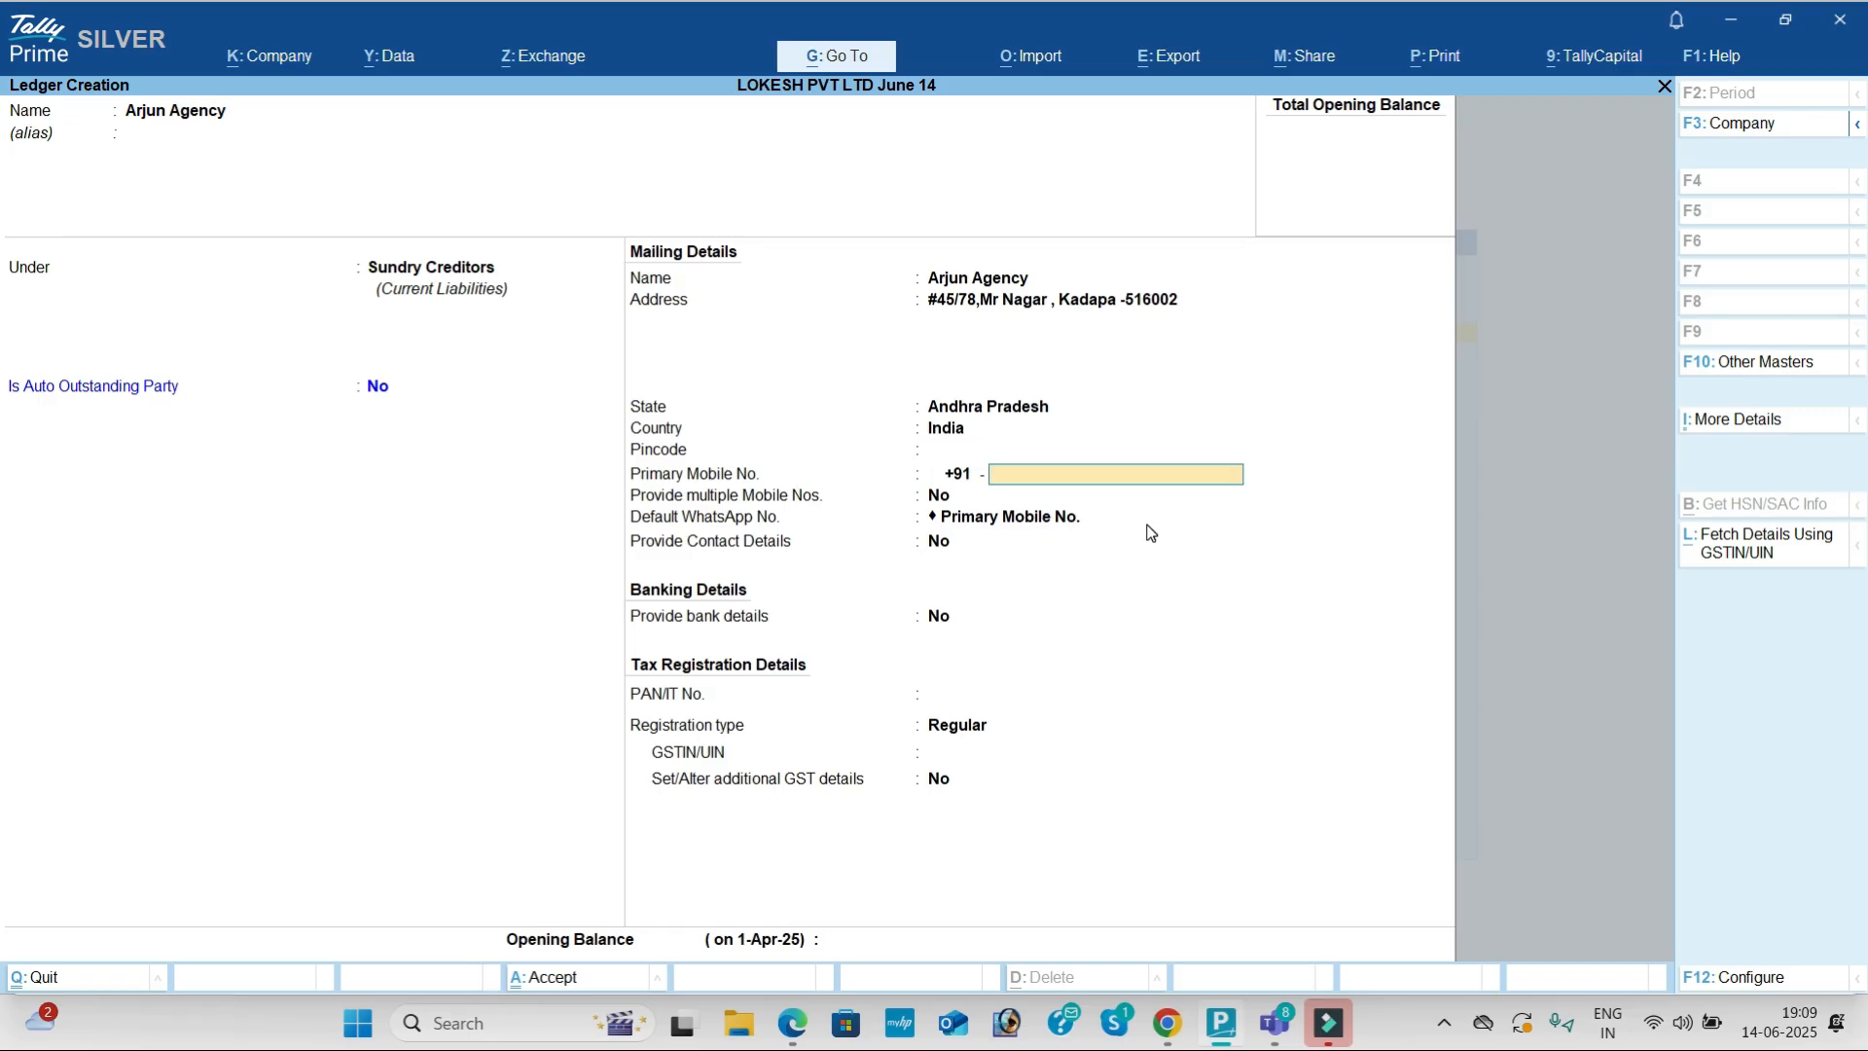
pyautogui.press('Return')
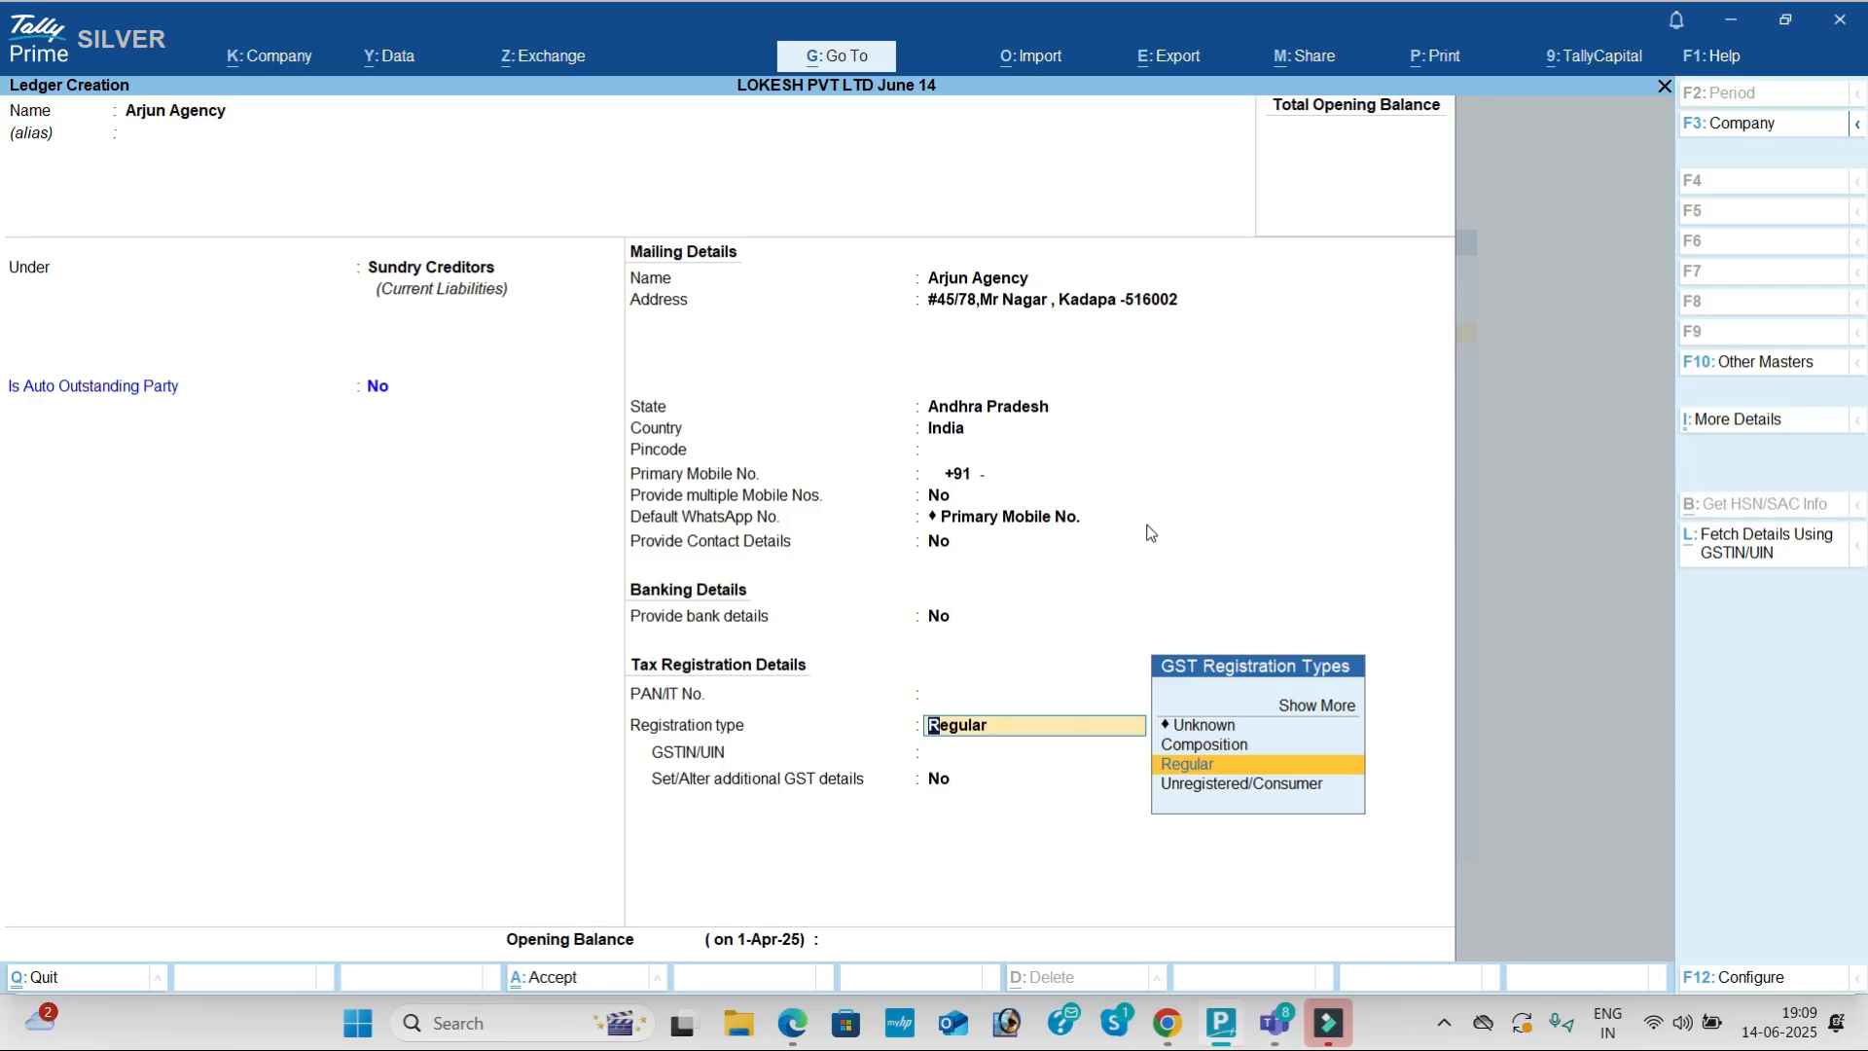
pyautogui.press('Return')
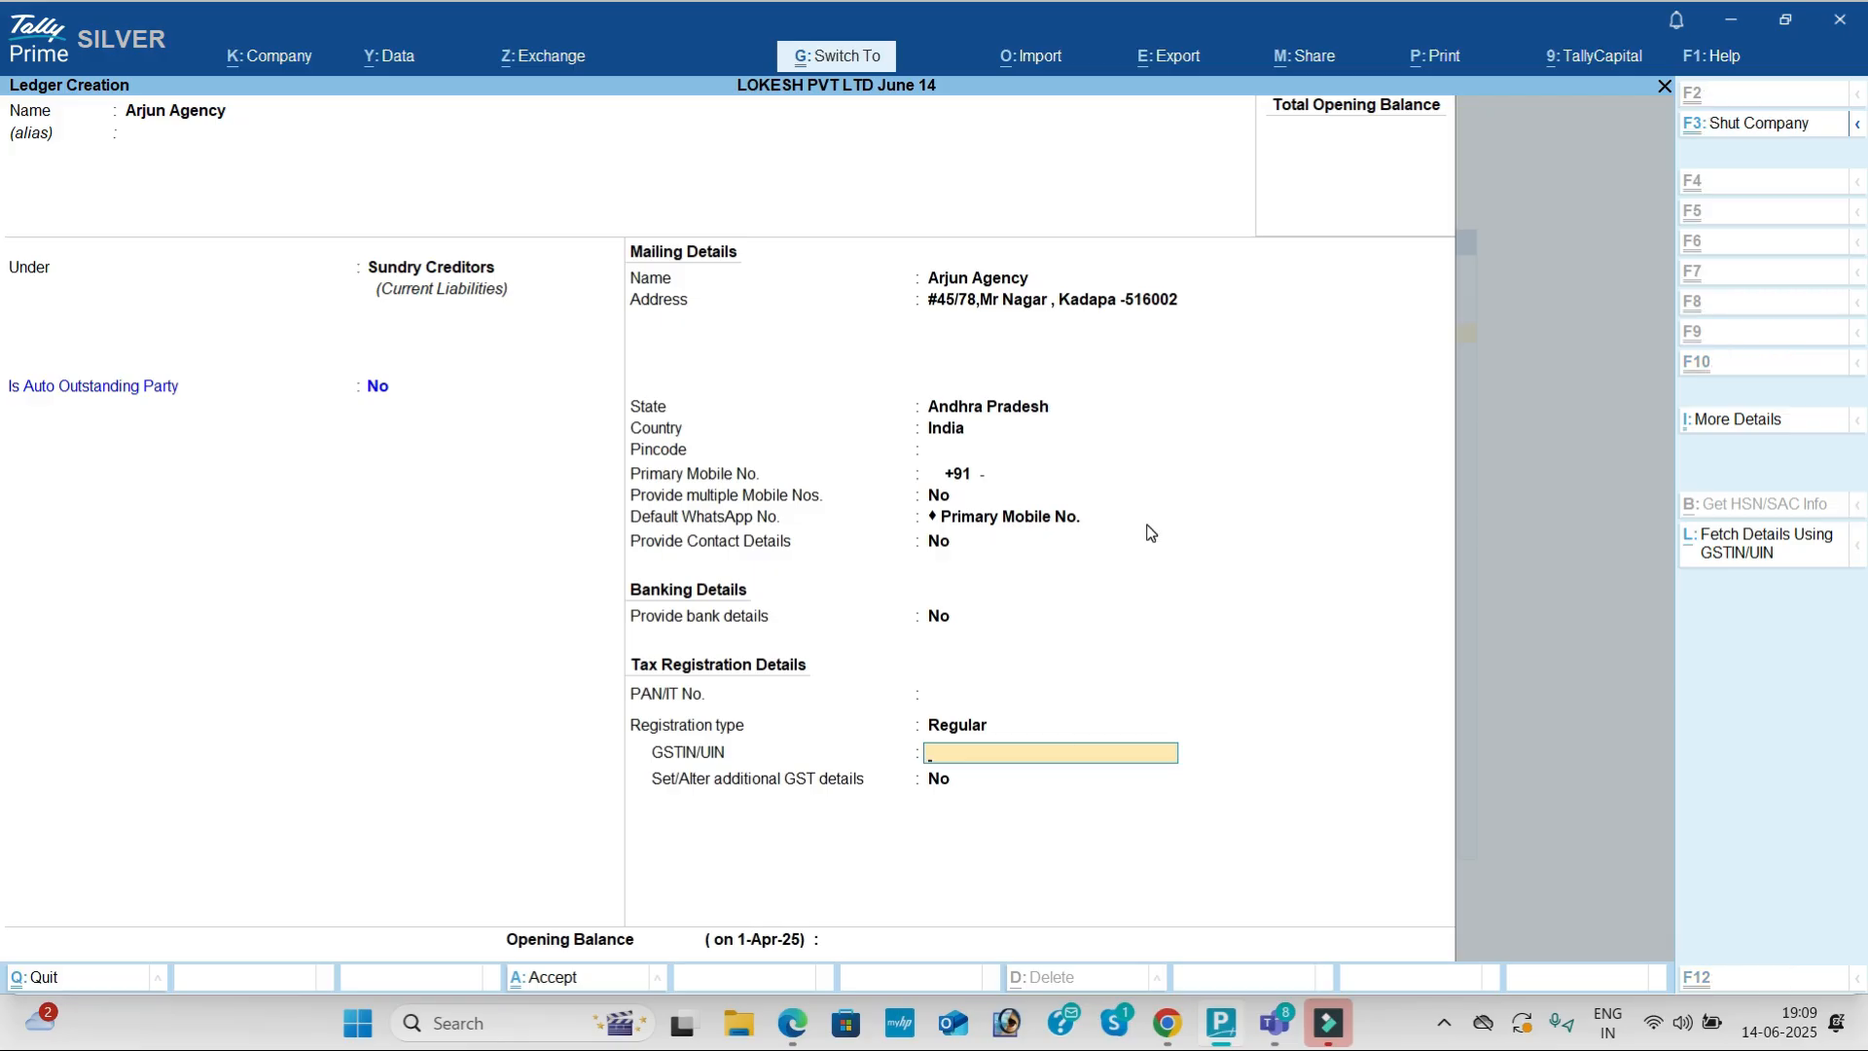
pyautogui.hotkey('ctrl', 'v')
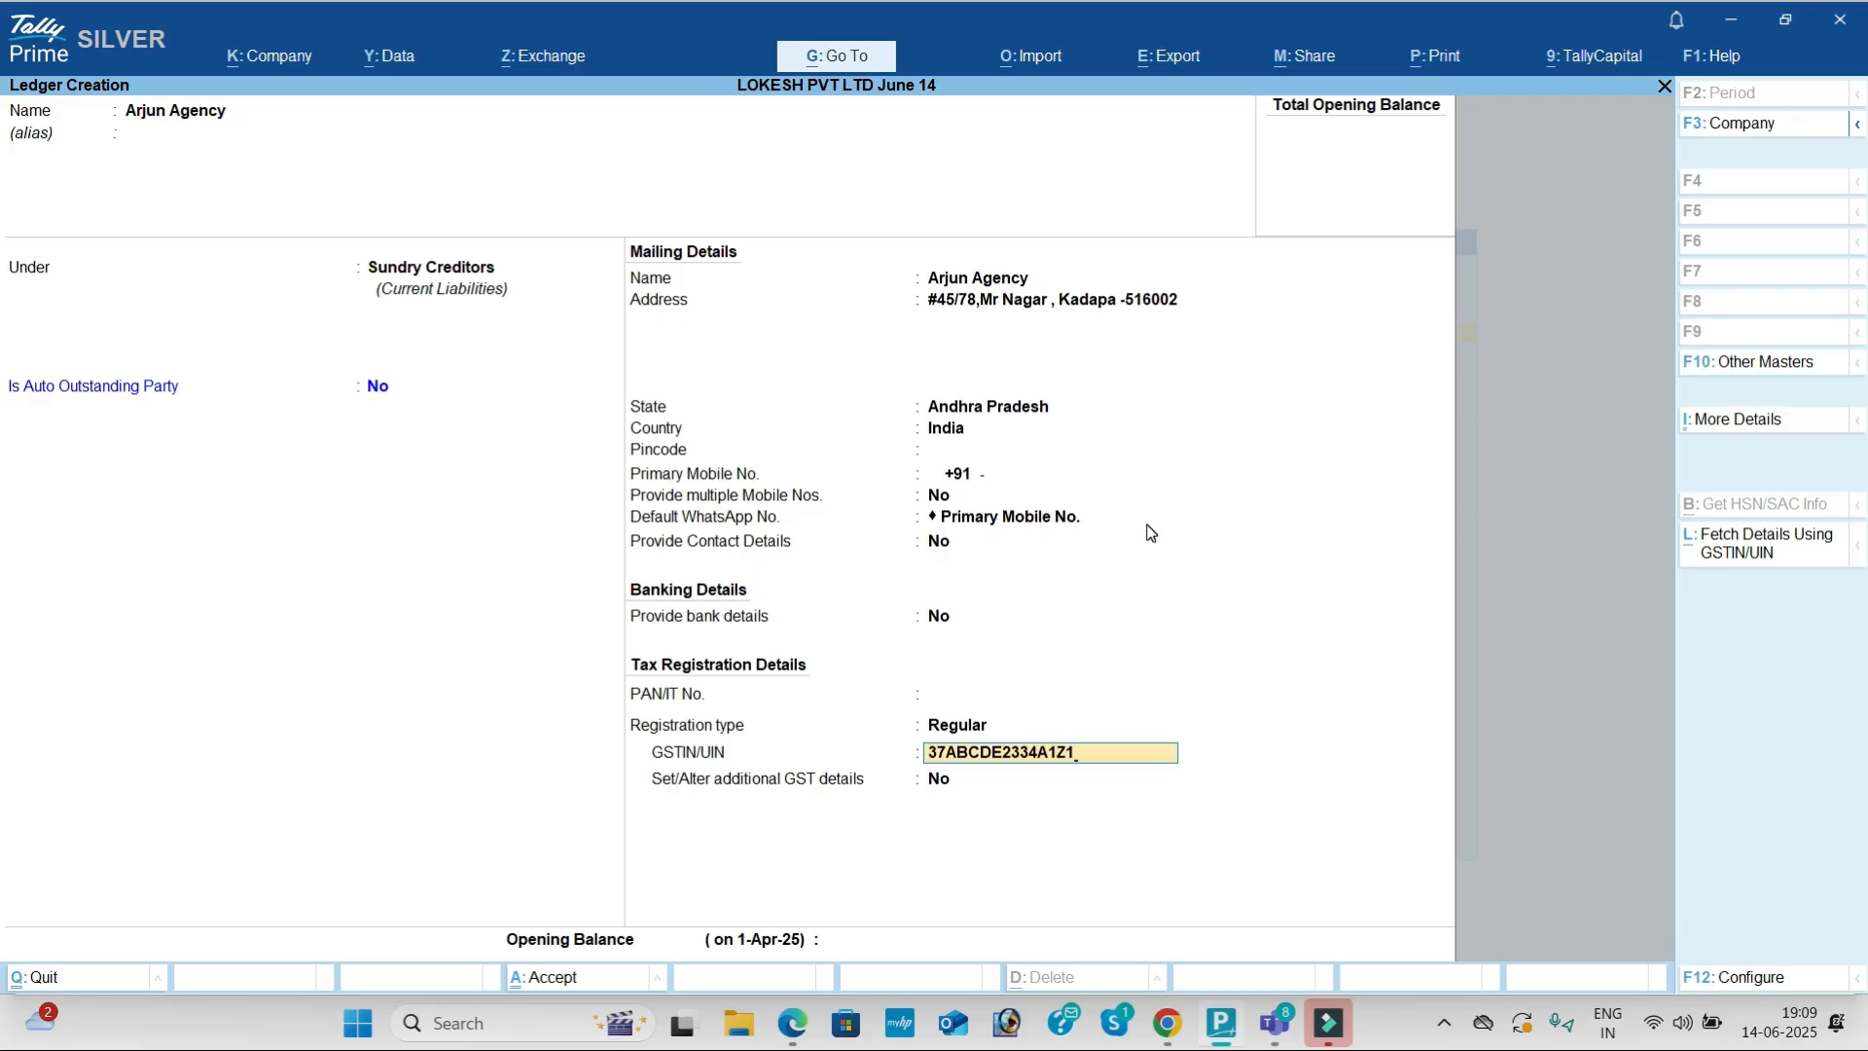
pyautogui.press('Return')
pyautogui.press('Return')
pyautogui.press('Return')
pyautogui.press('Return')
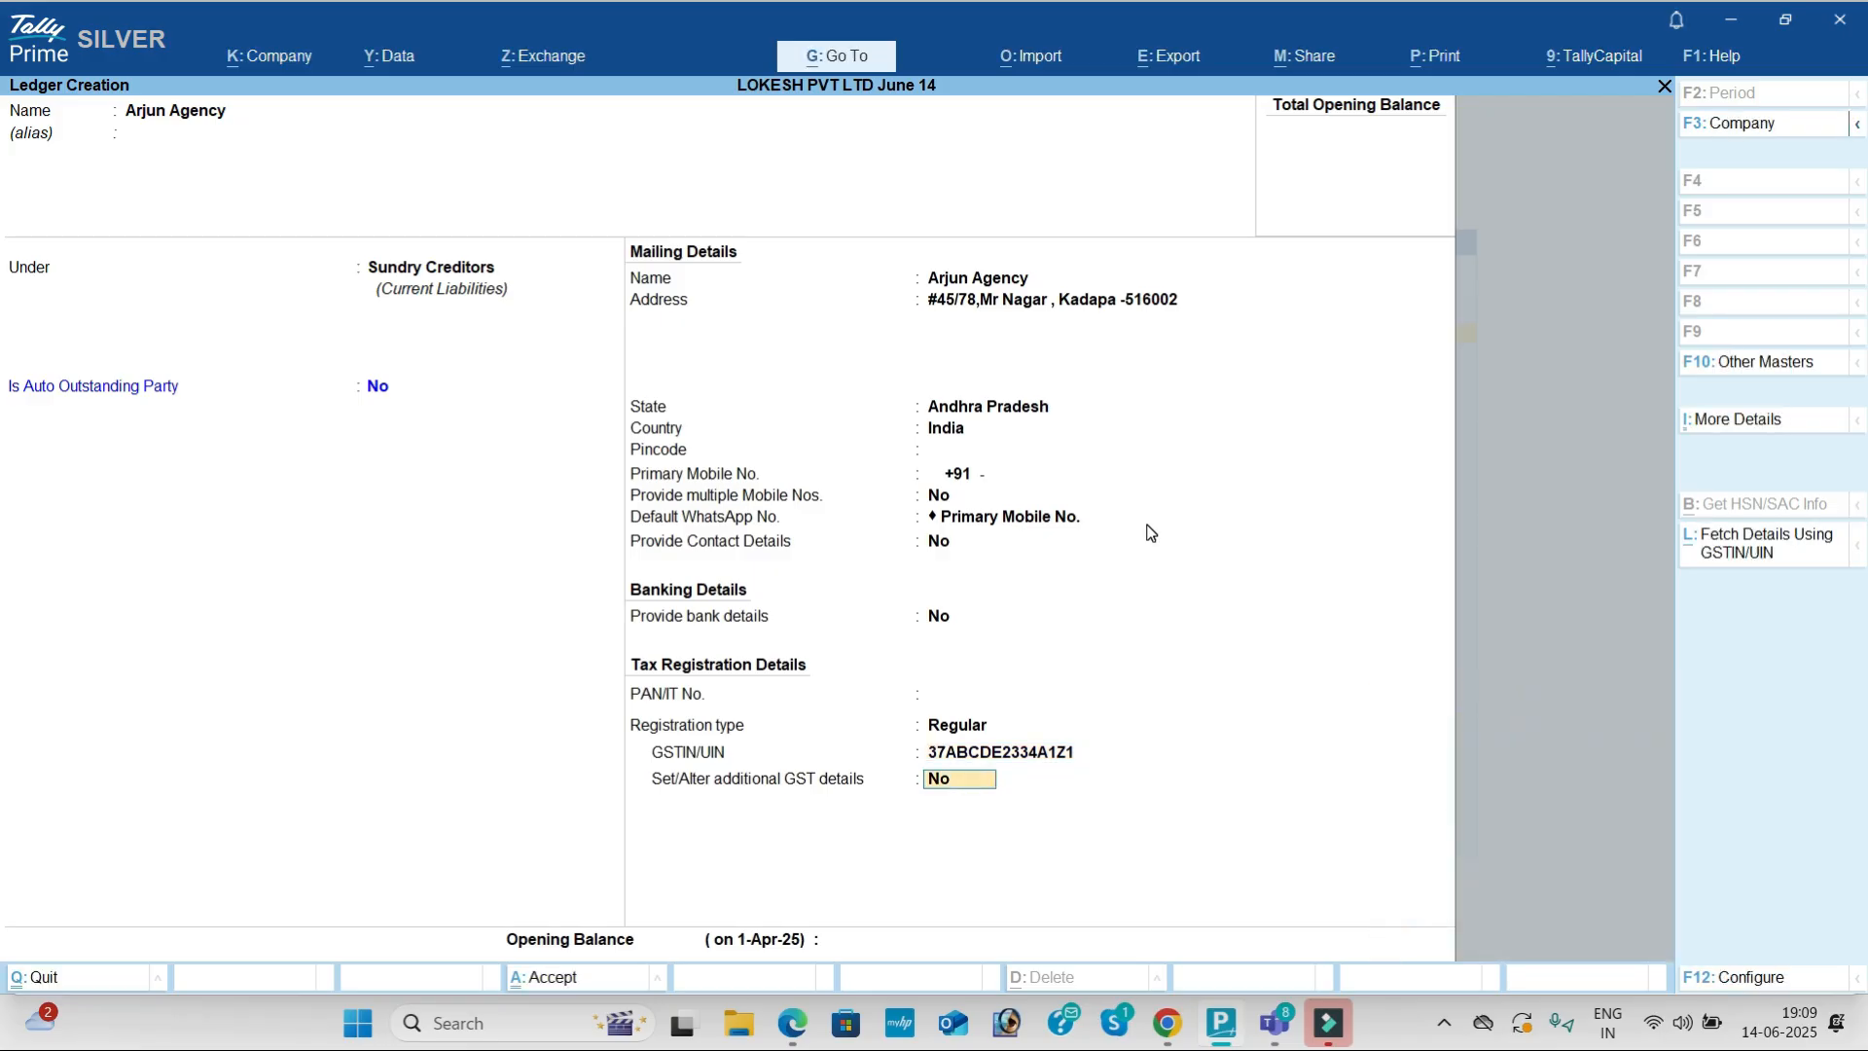
pyautogui.press('Return')
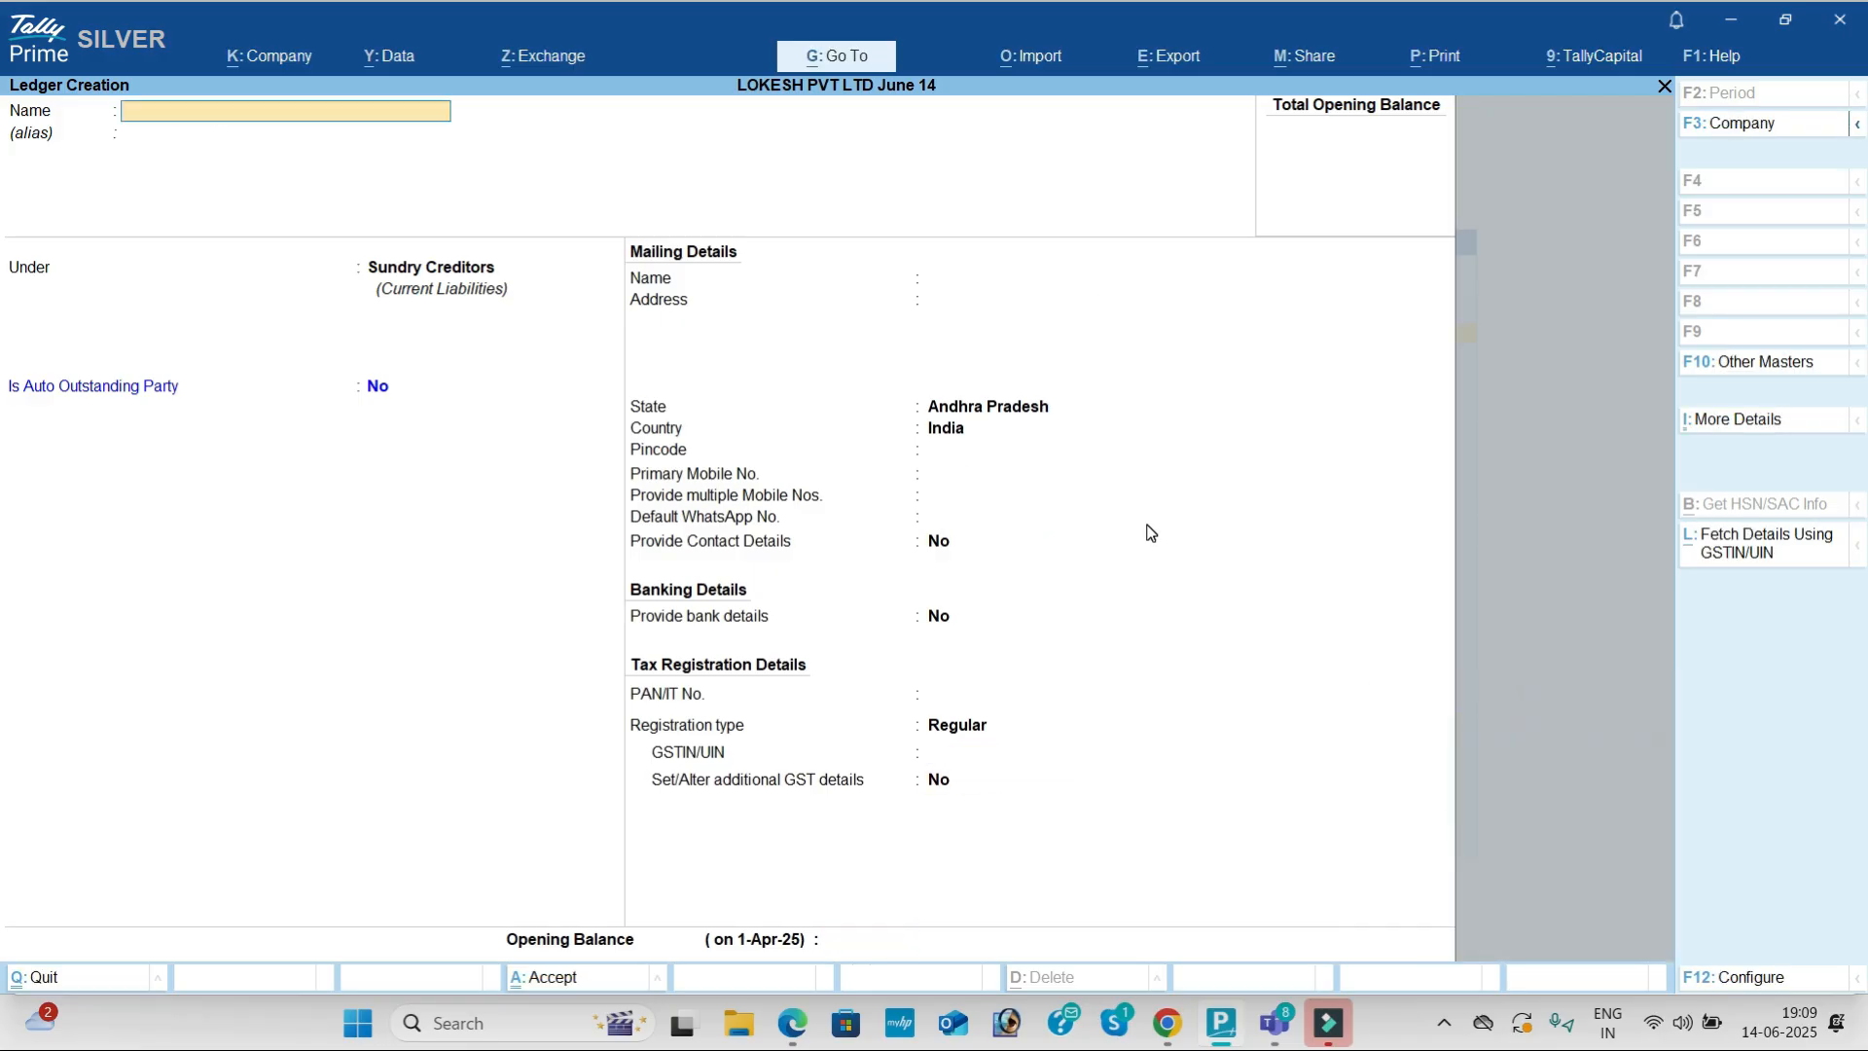
pyautogui.hotkey('alt', 'Tab')
# Step: Name a new ledger CGST and place it under Duties & Taxes
pyautogui.scroll(-3, 865, 699)
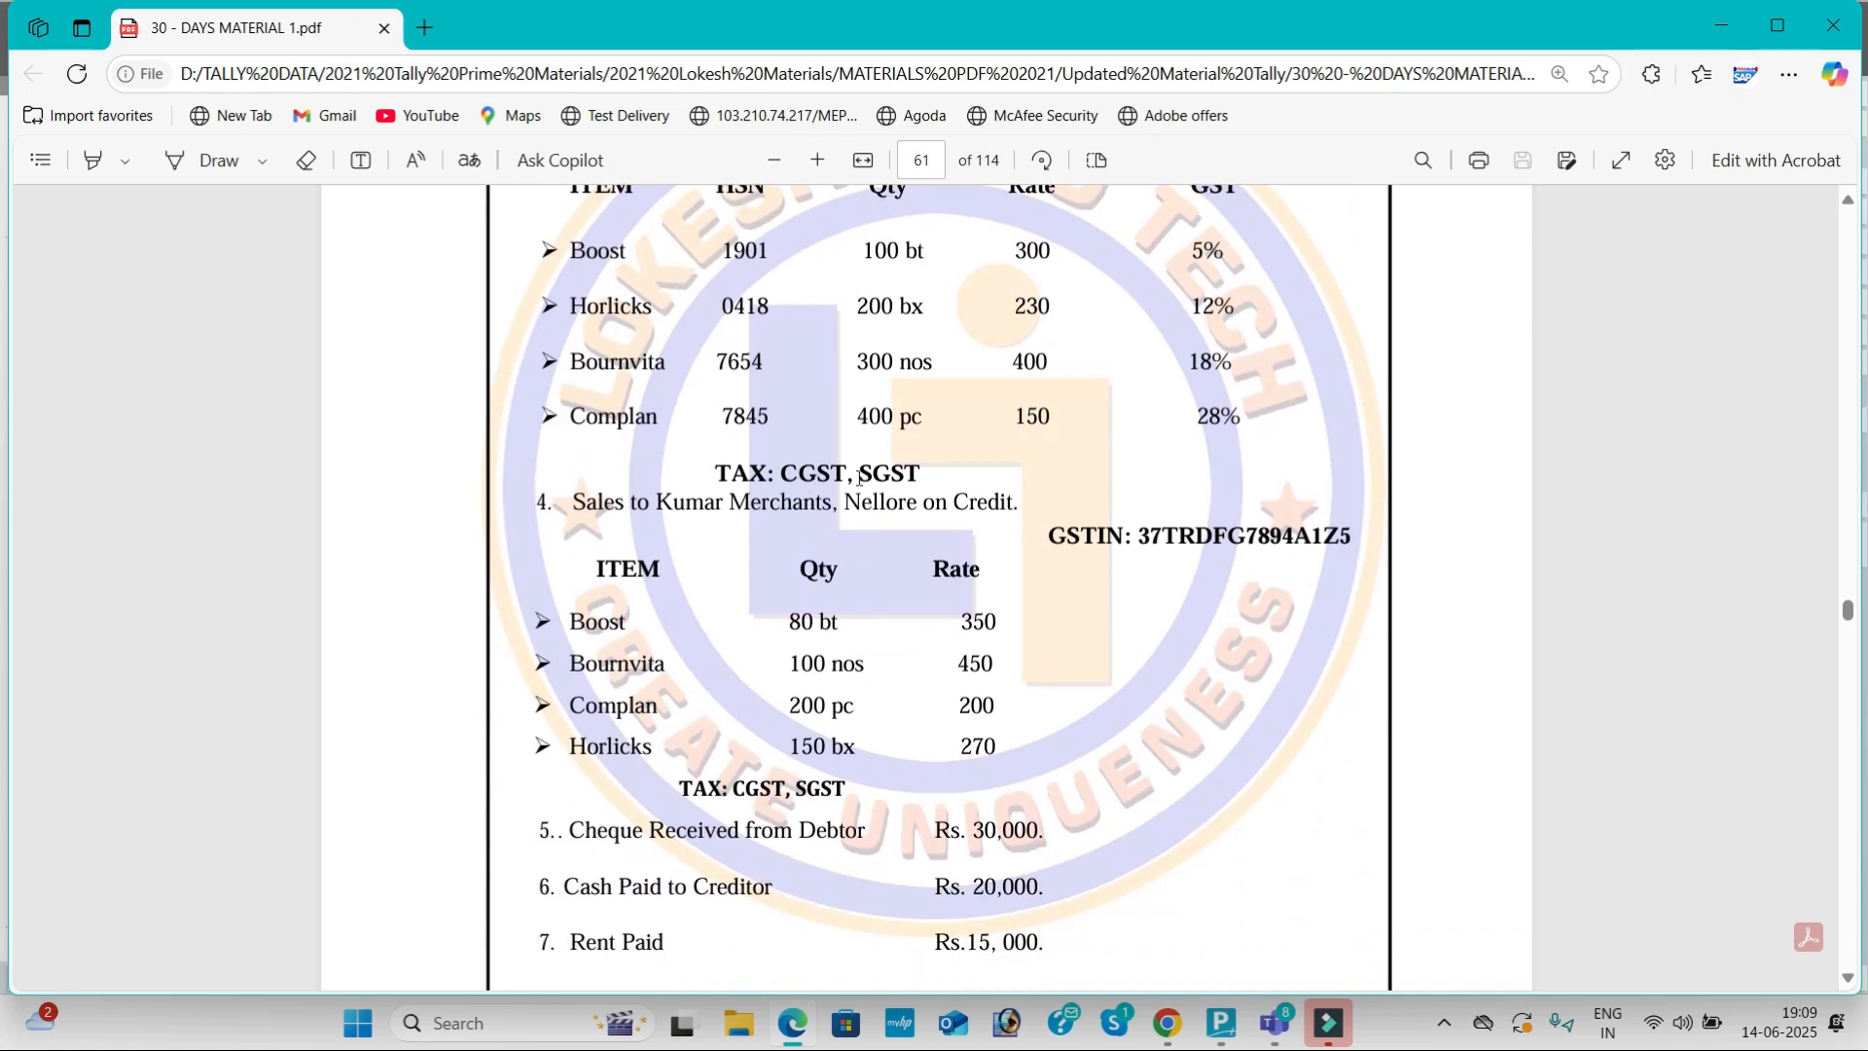
pyautogui.hotkey('alt', 'Tab')
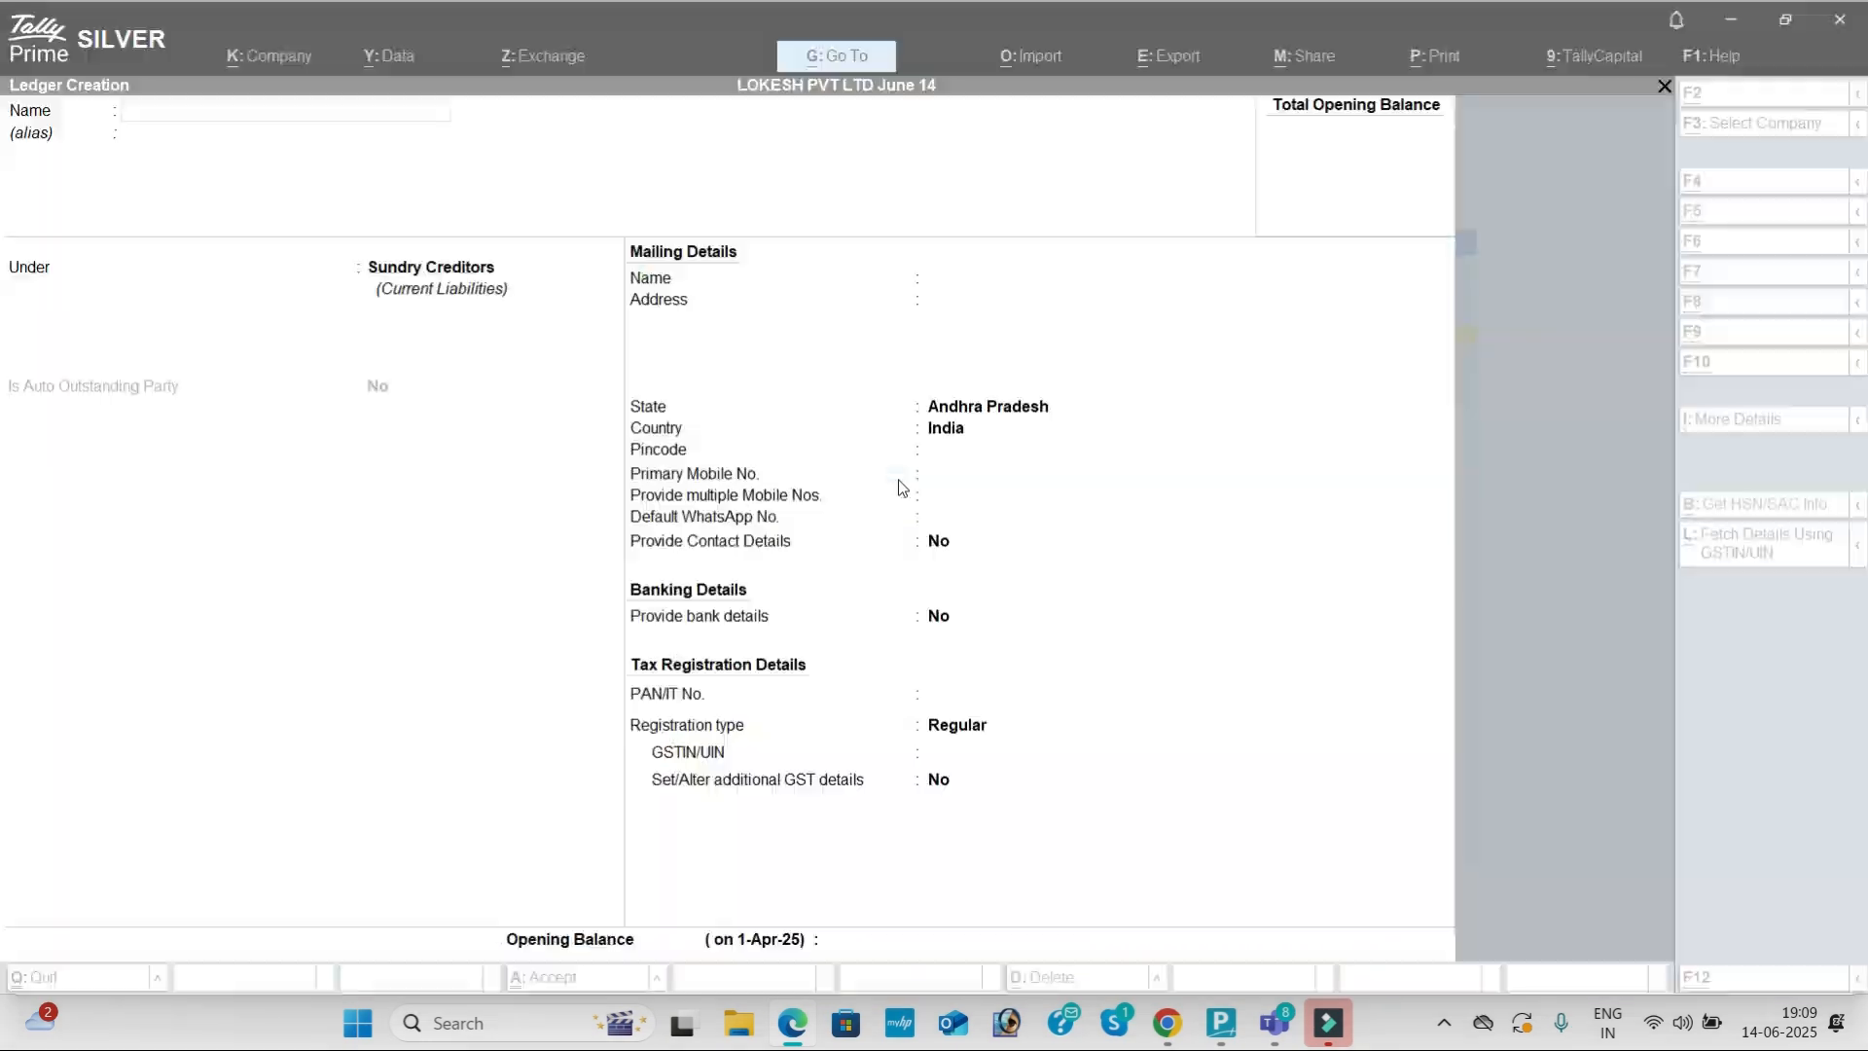
pyautogui.write('Cgs')
pyautogui.press('BackSpace')
pyautogui.press('BackSpace')
pyautogui.write('GST')
pyautogui.press('Return')
pyautogui.write('DU')
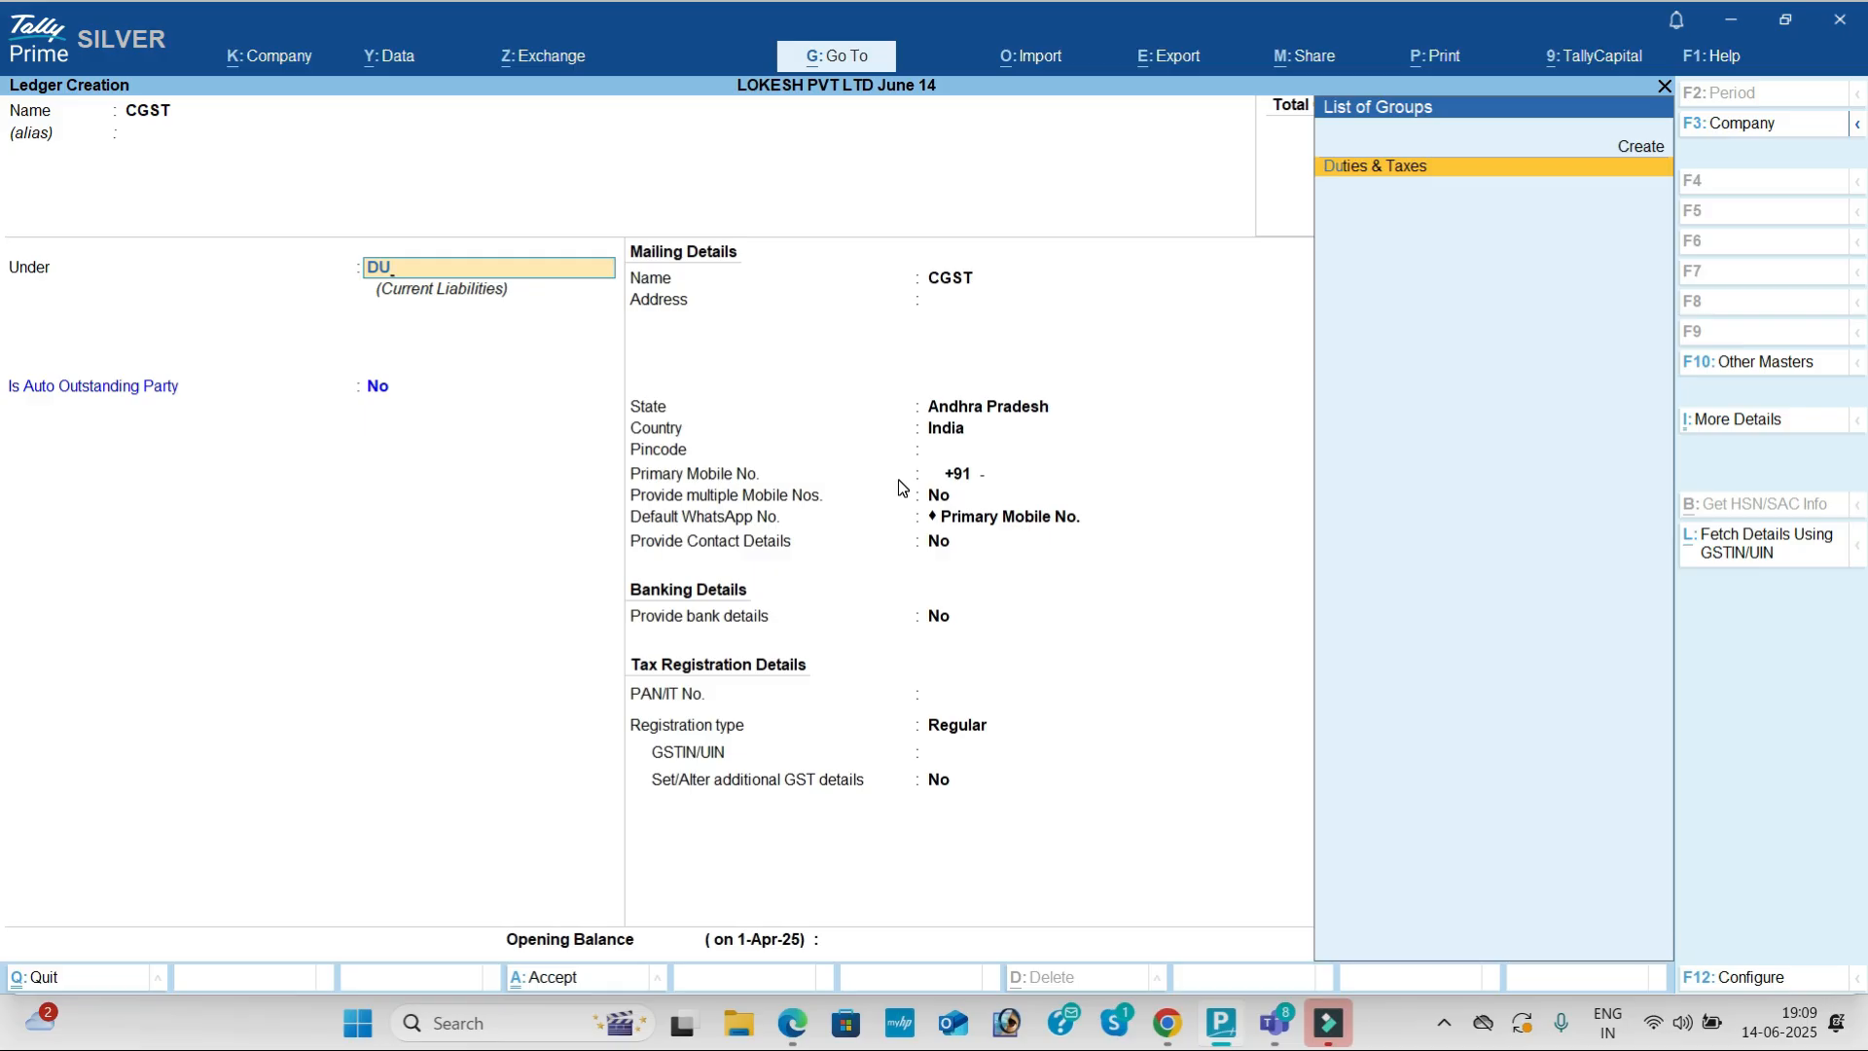
pyautogui.press('Return')
# Step: Set the duty type to GST and tax type to CGST, then accept the ledger
pyautogui.press('Up')
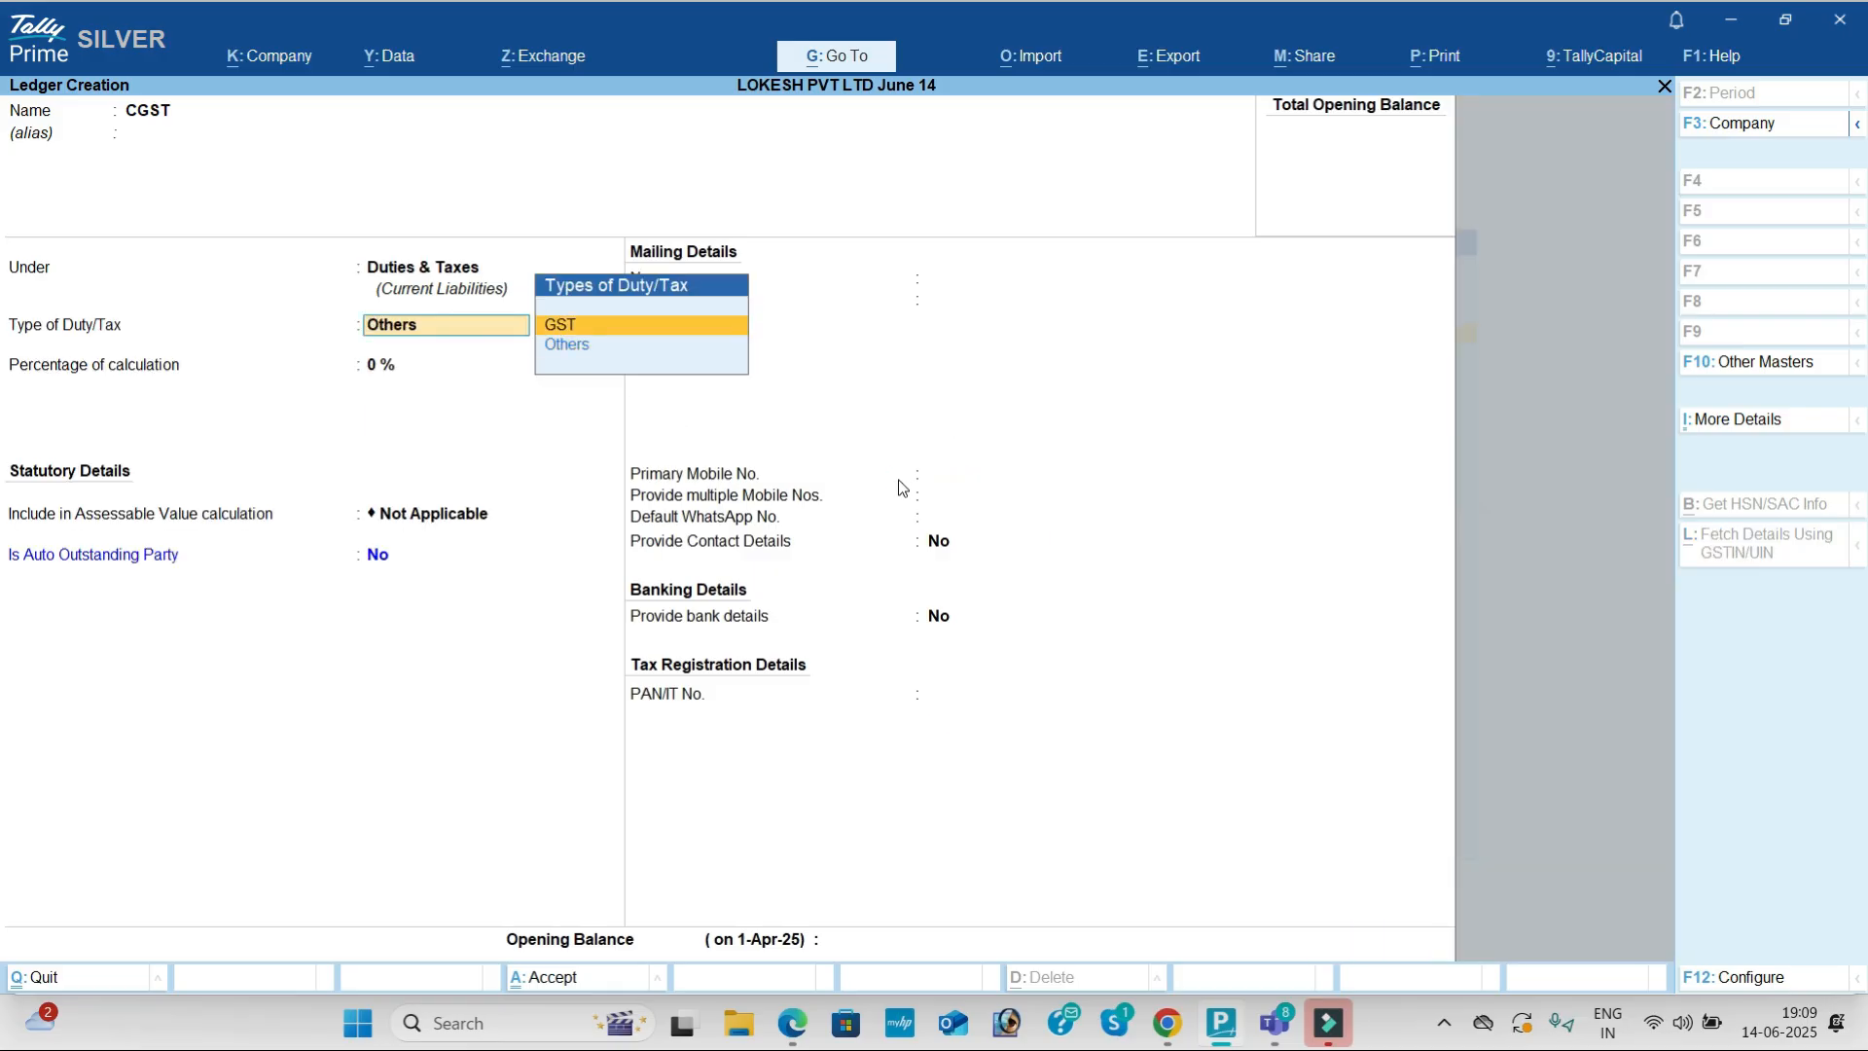
pyautogui.press('Return')
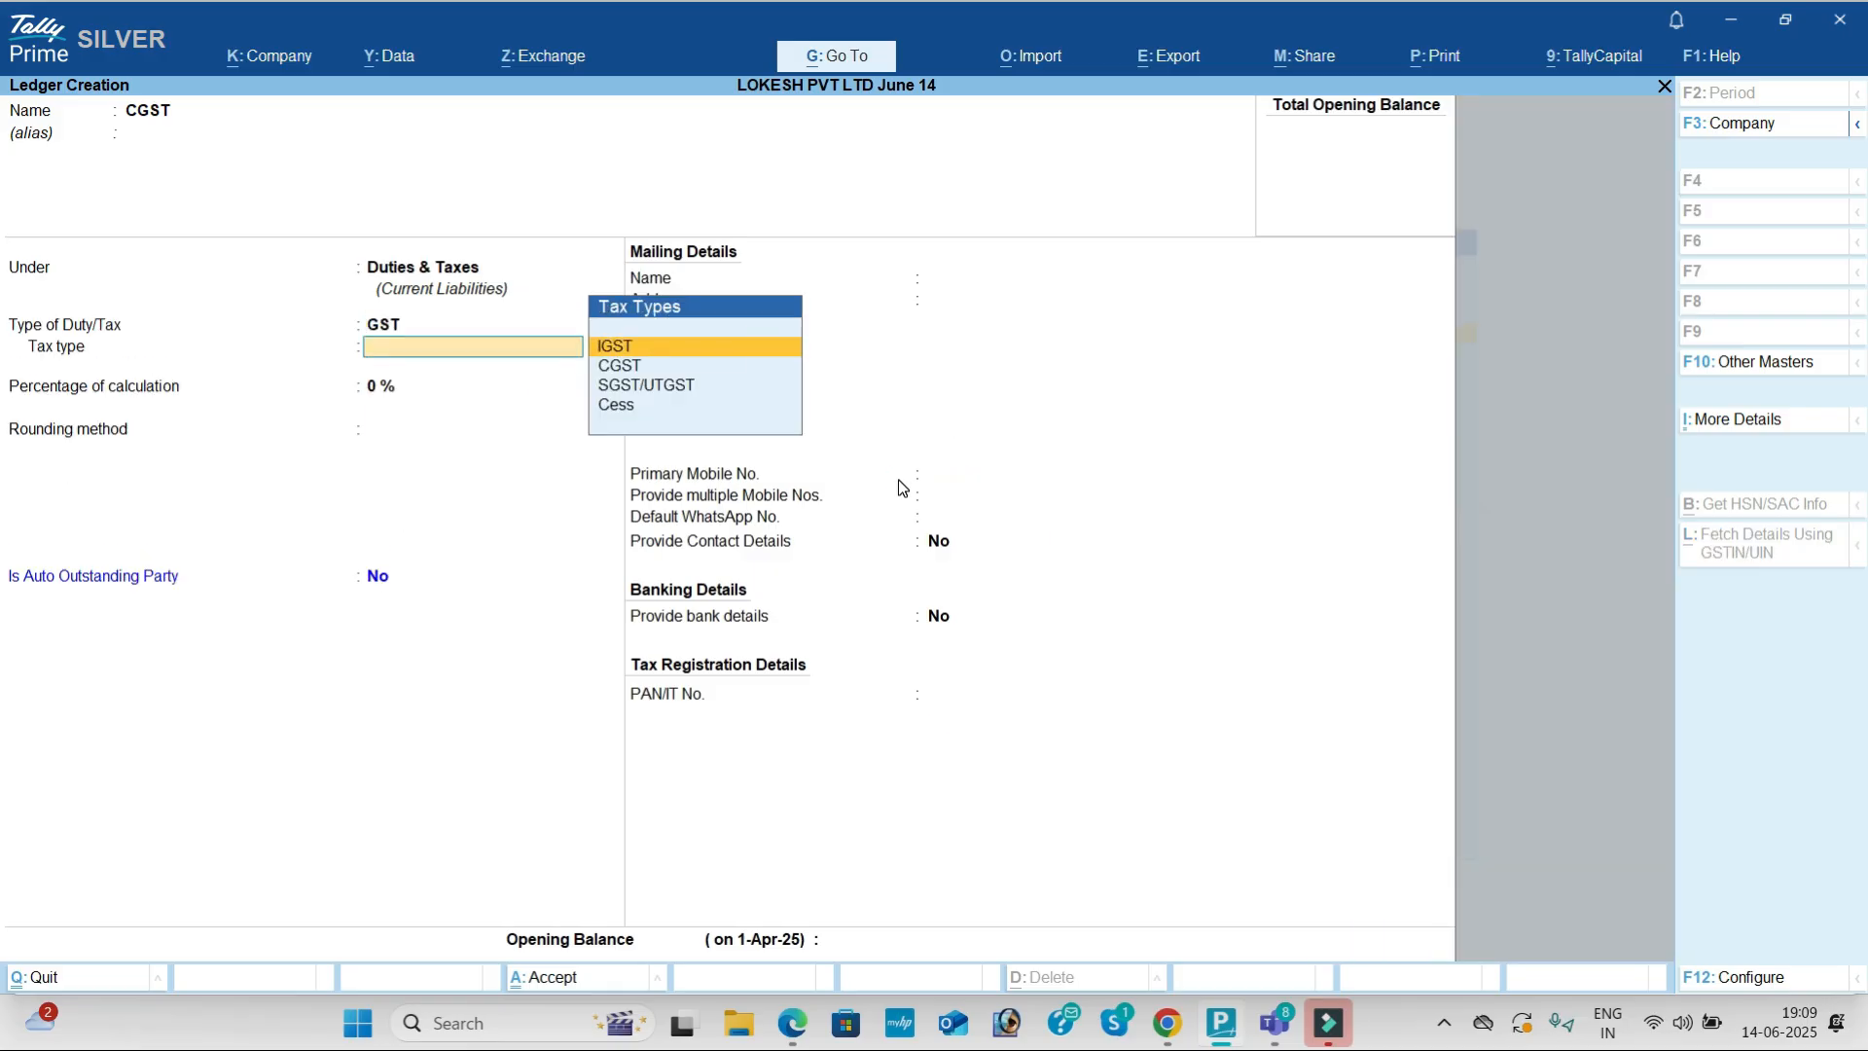
pyautogui.press('Down')
pyautogui.press('Return')
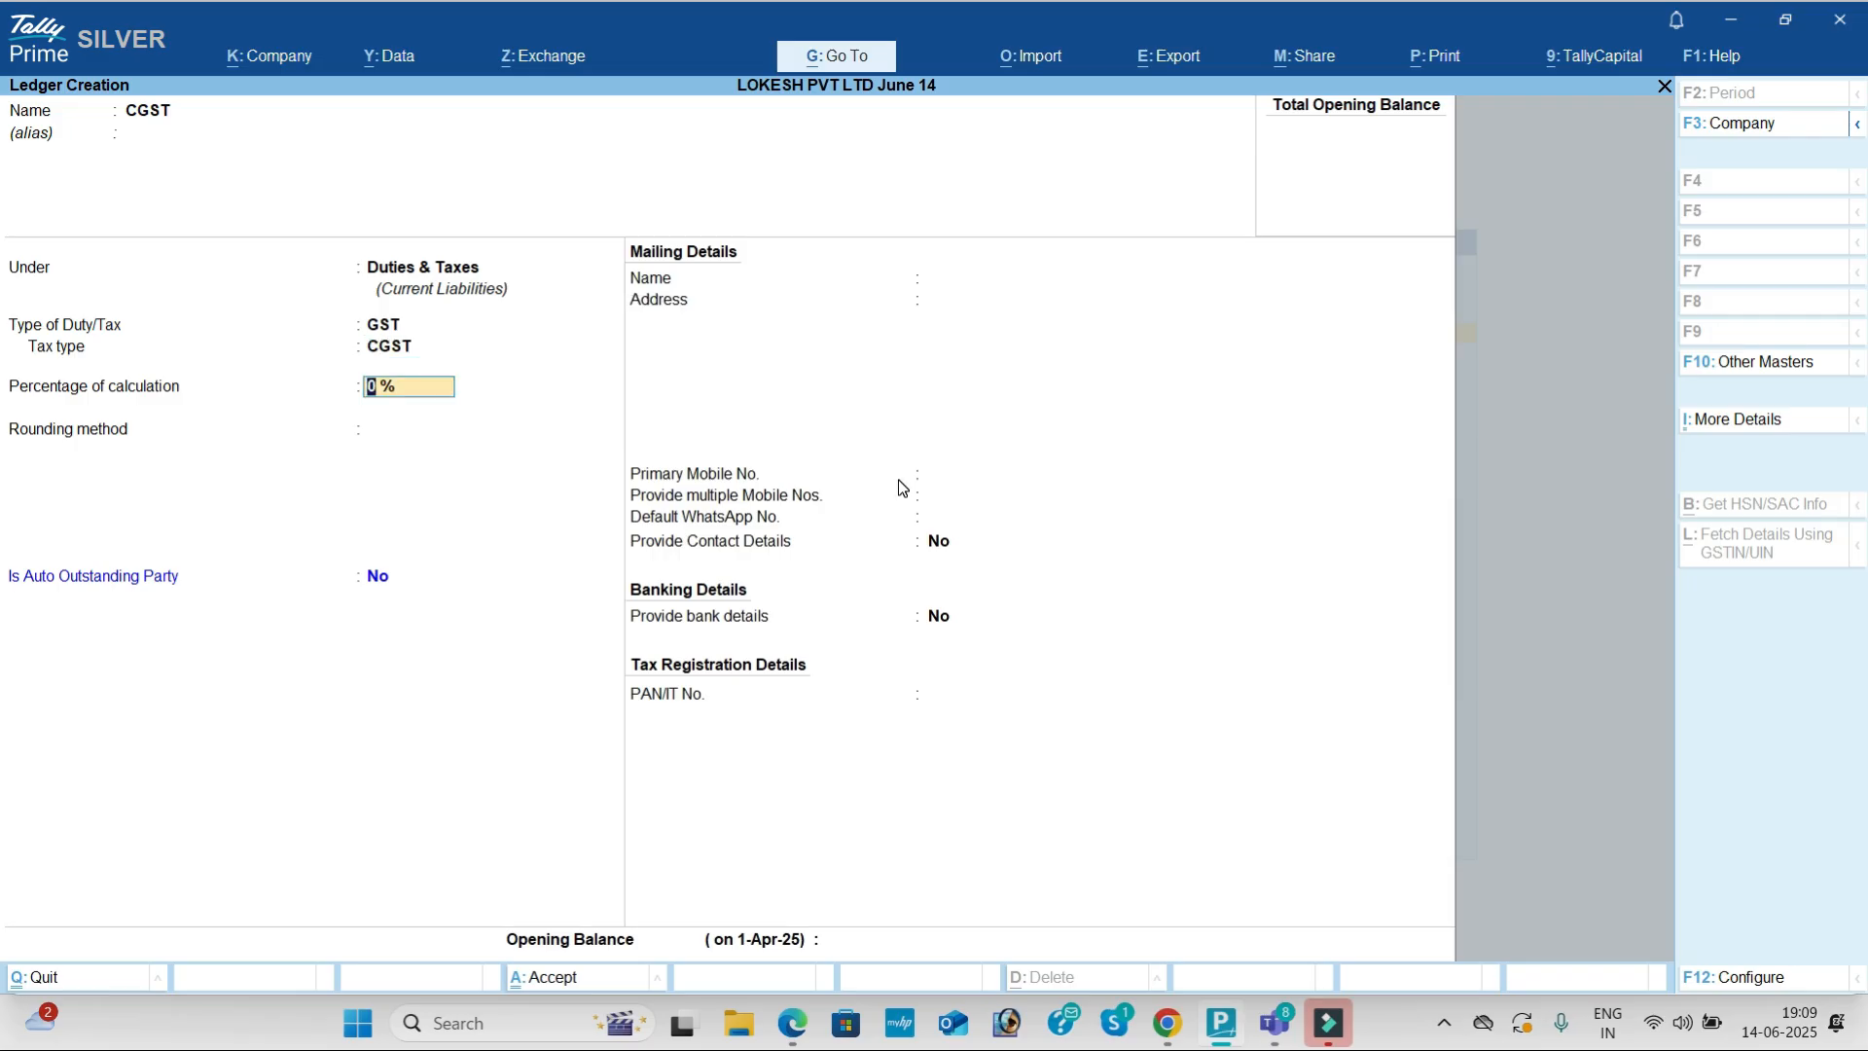
pyautogui.press('Return')
pyautogui.press('Return')
pyautogui.press('Return')
pyautogui.press('Return')
pyautogui.press('Return')
pyautogui.press('Return')
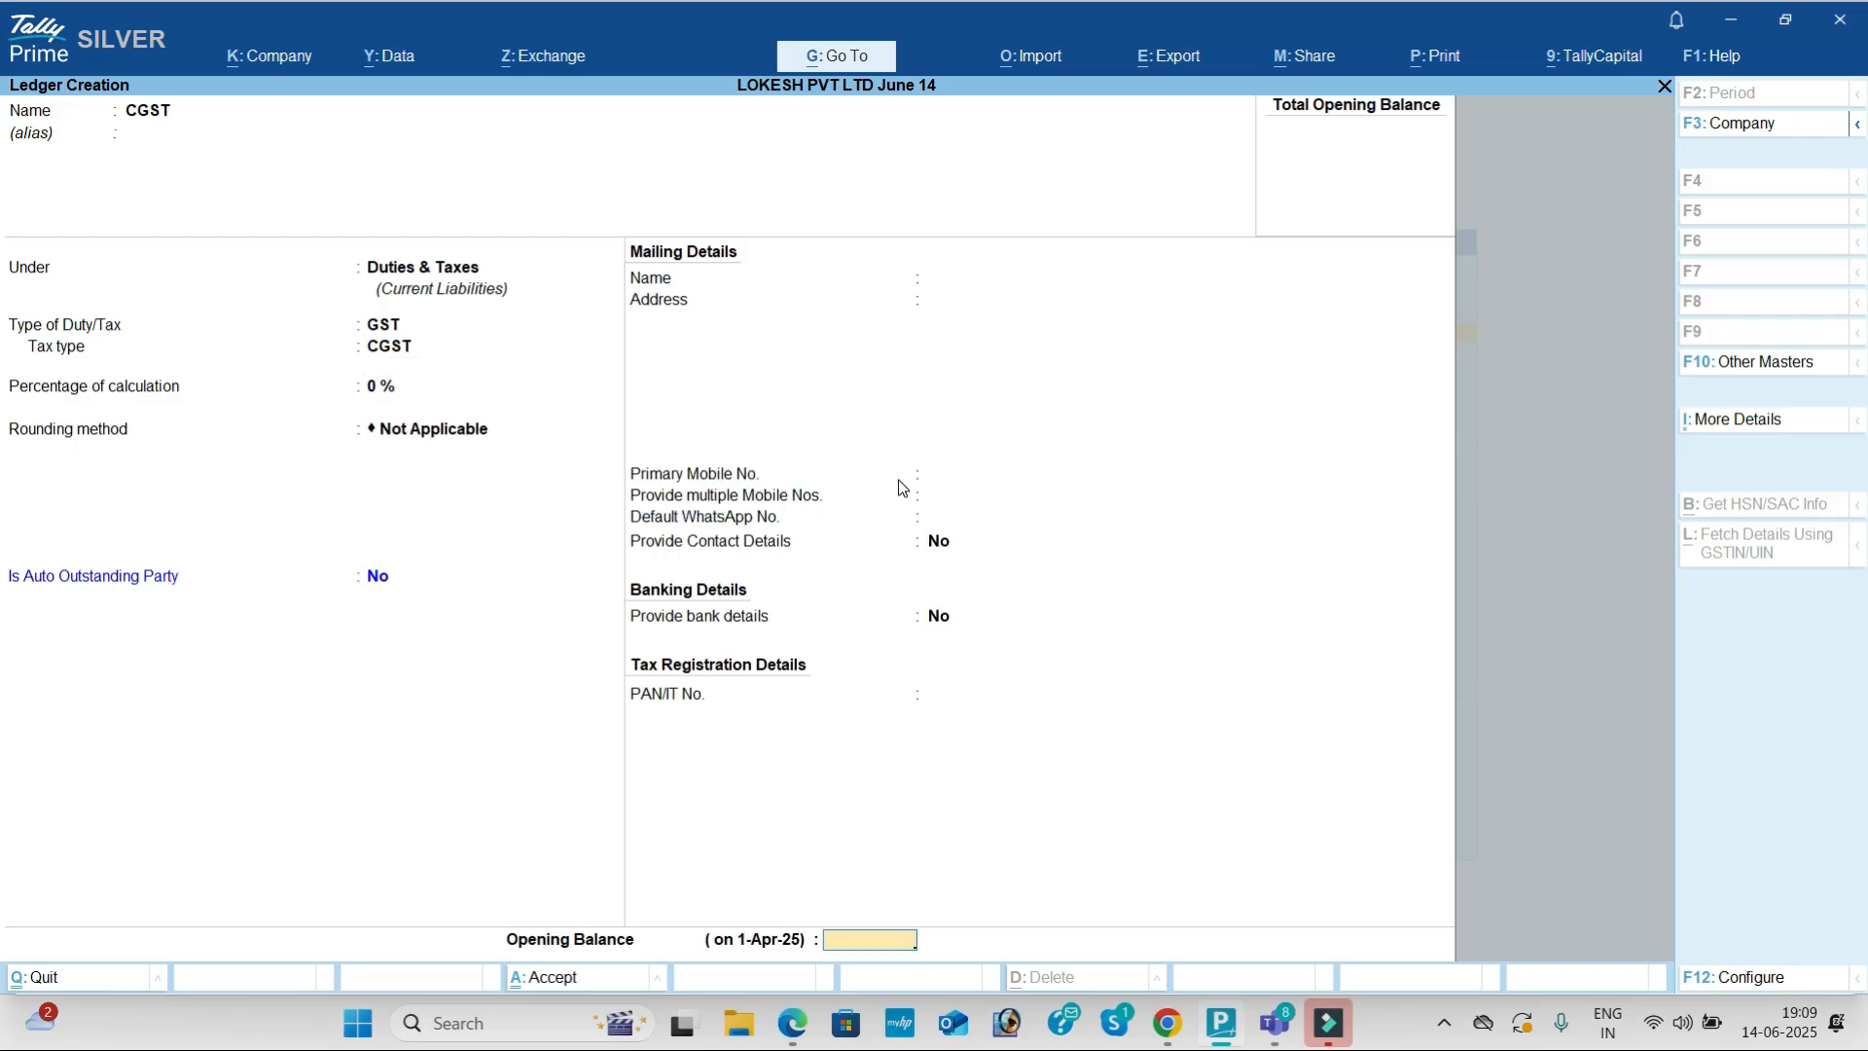
# Step: Save an SGST ledger under Duties & Taxes with GST duty type and SGST/UTGST tax type
pyautogui.write('SGST')
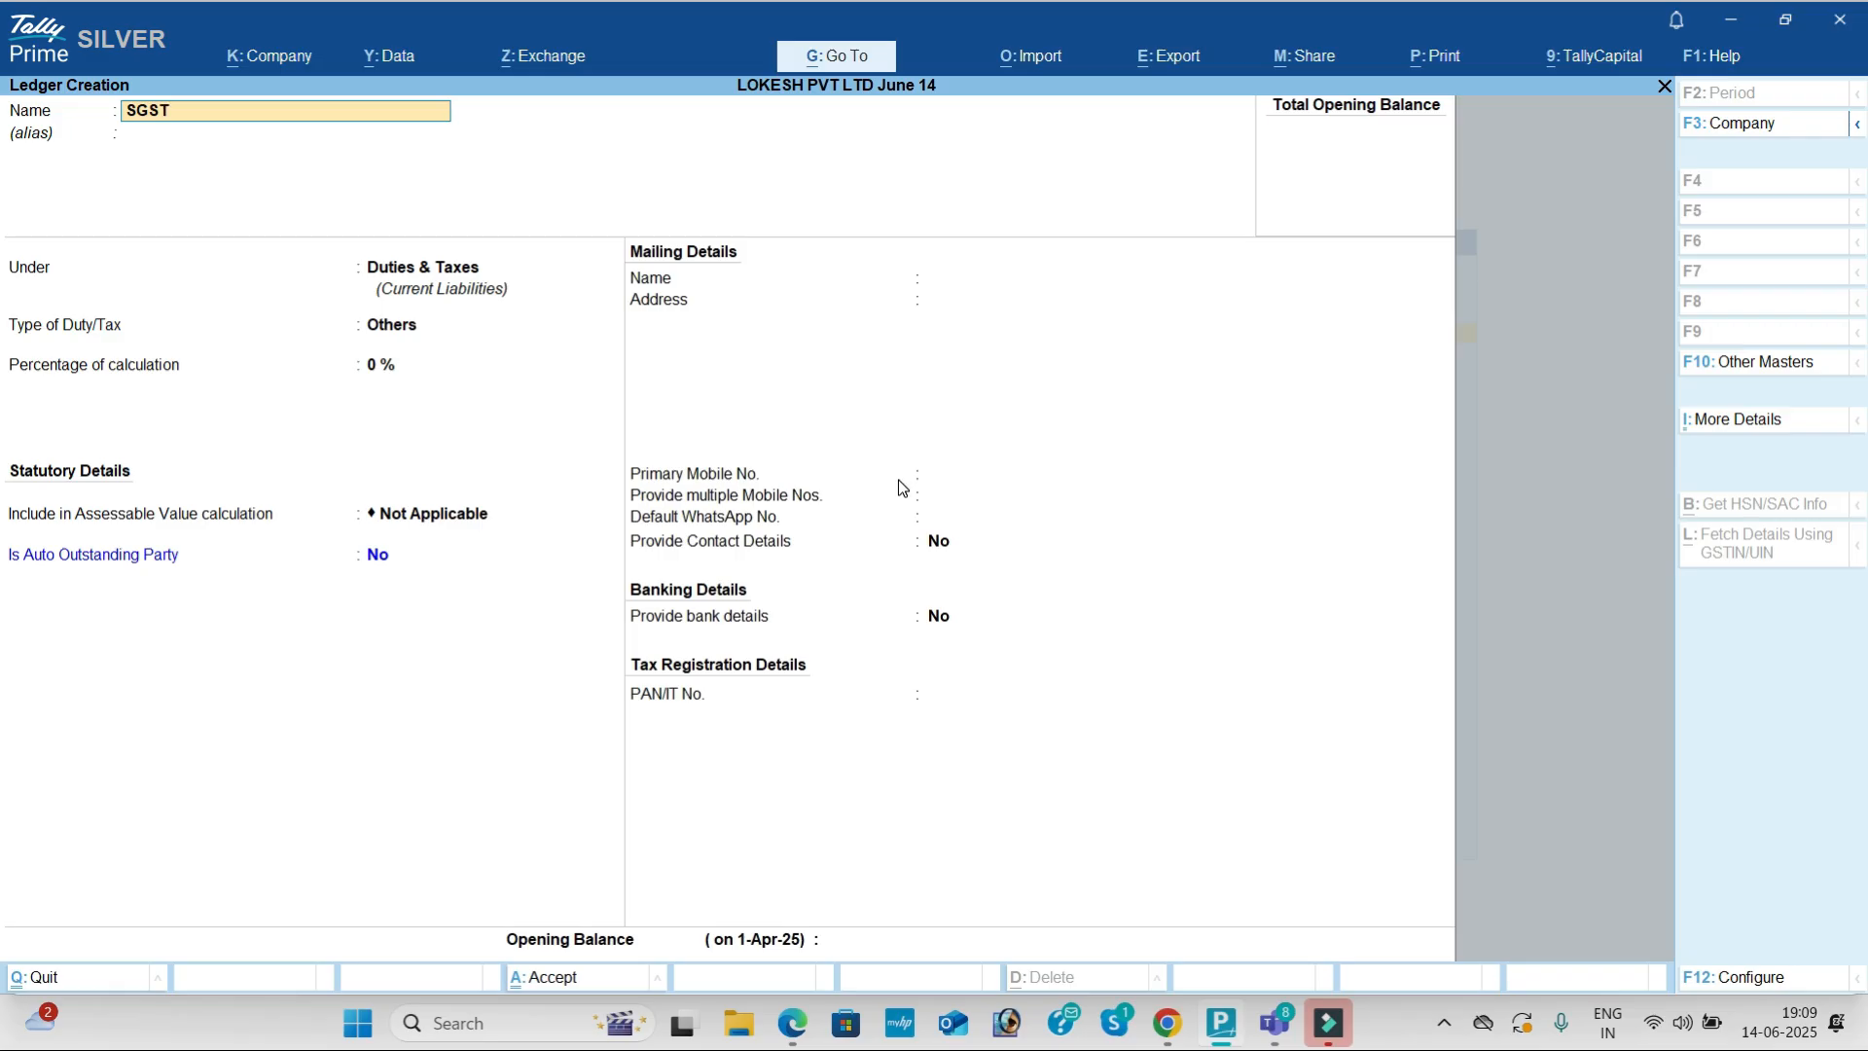
pyautogui.press('Return')
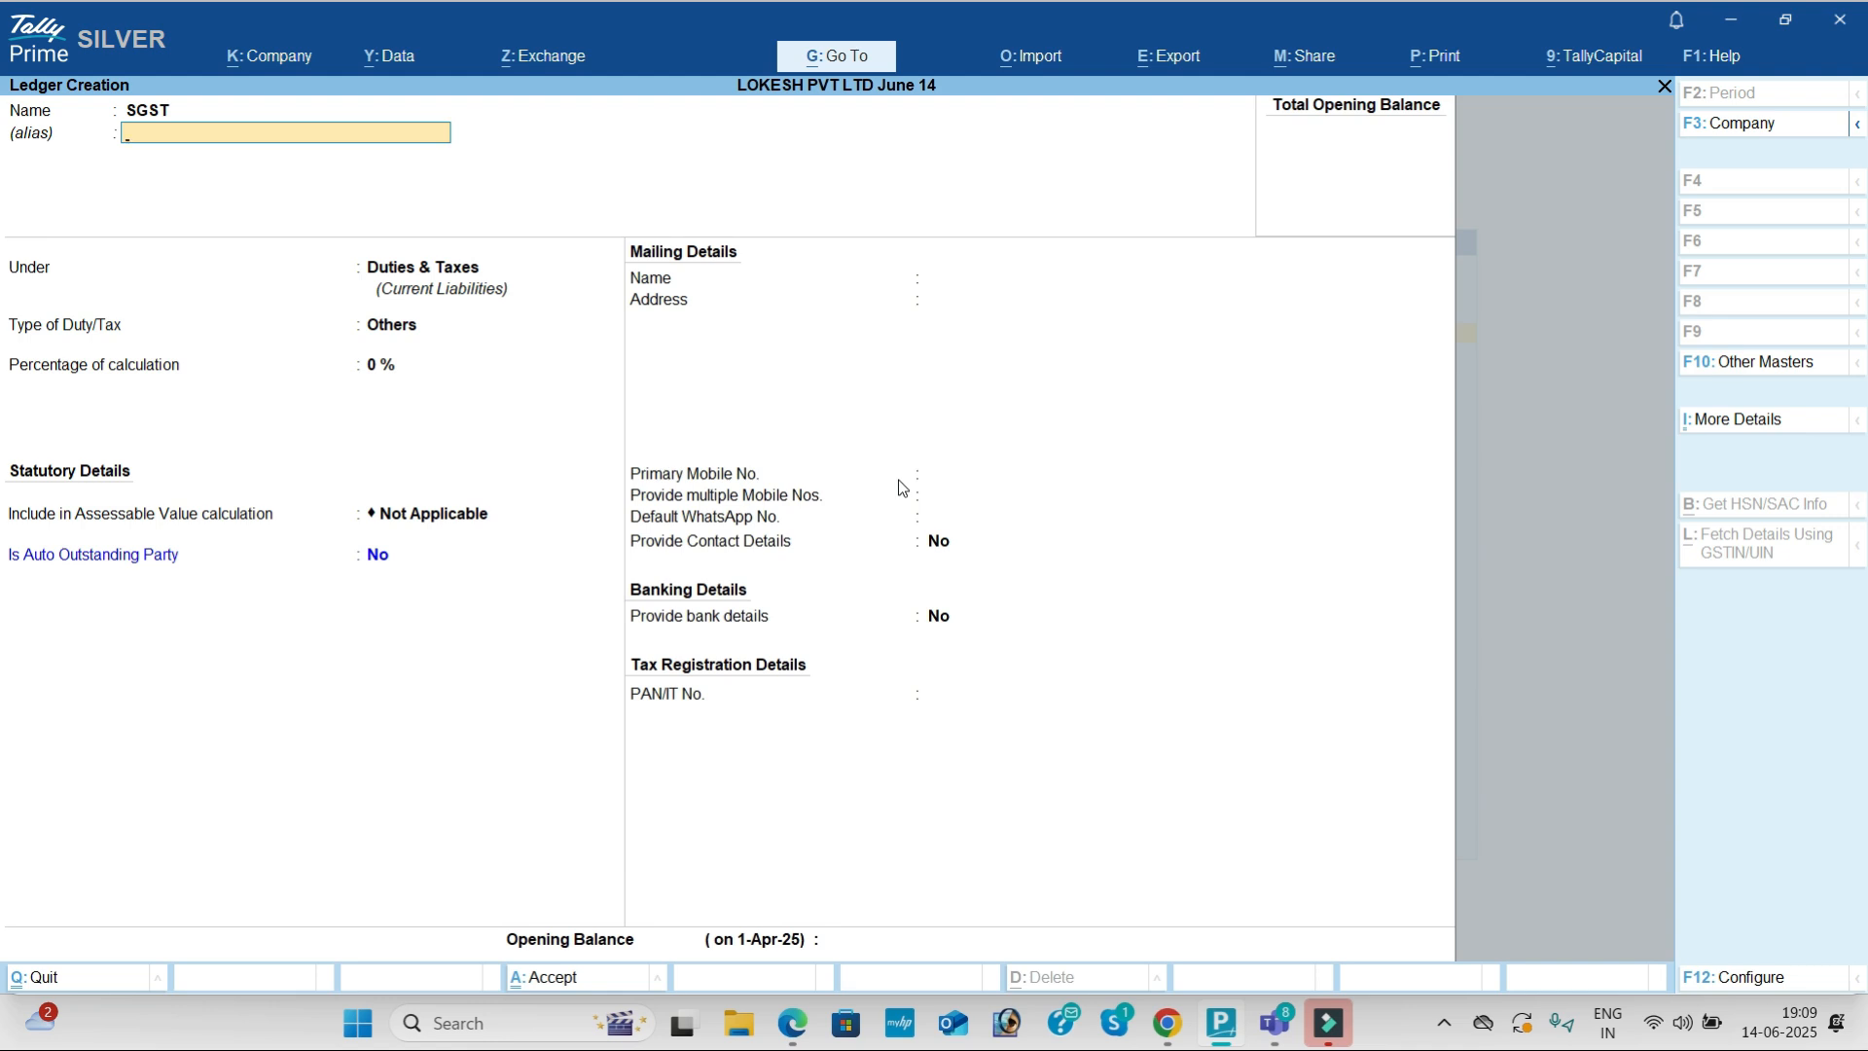
pyautogui.press('Return')
pyautogui.press('Return')
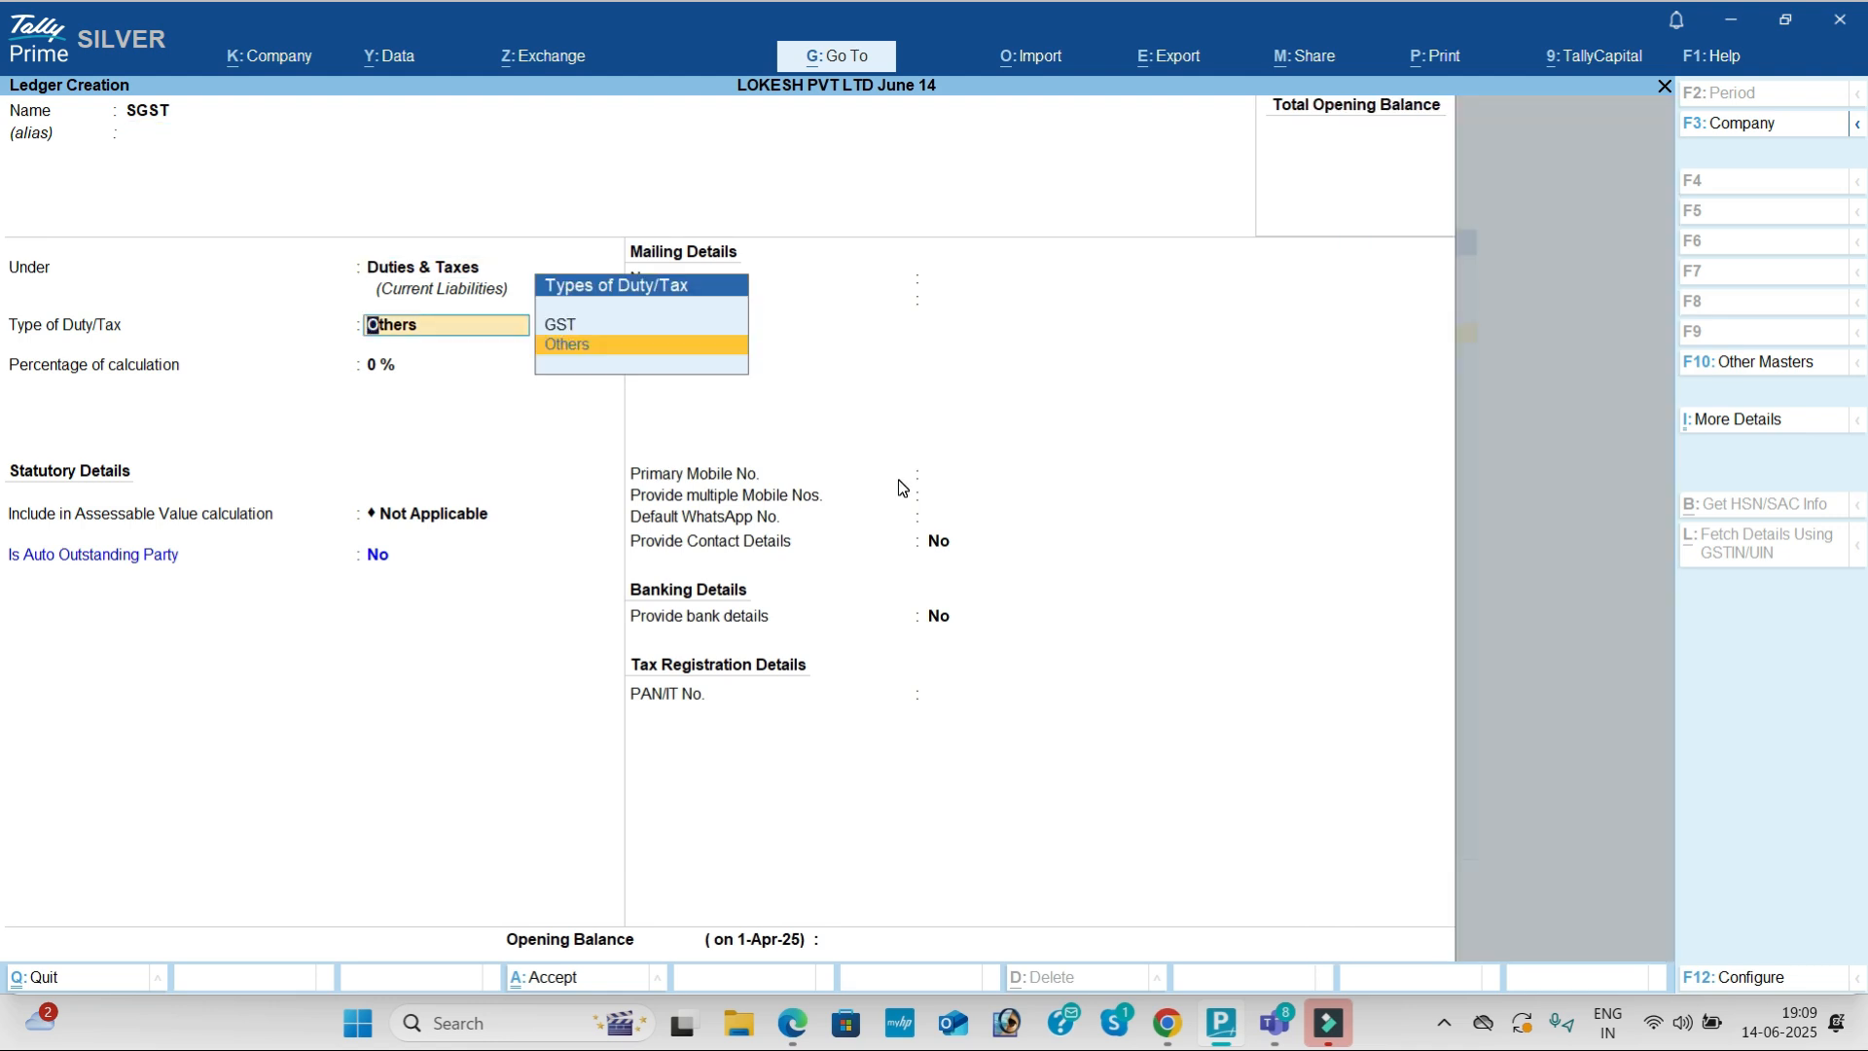
pyautogui.press('Up')
pyautogui.press('Return')
pyautogui.press('Return')
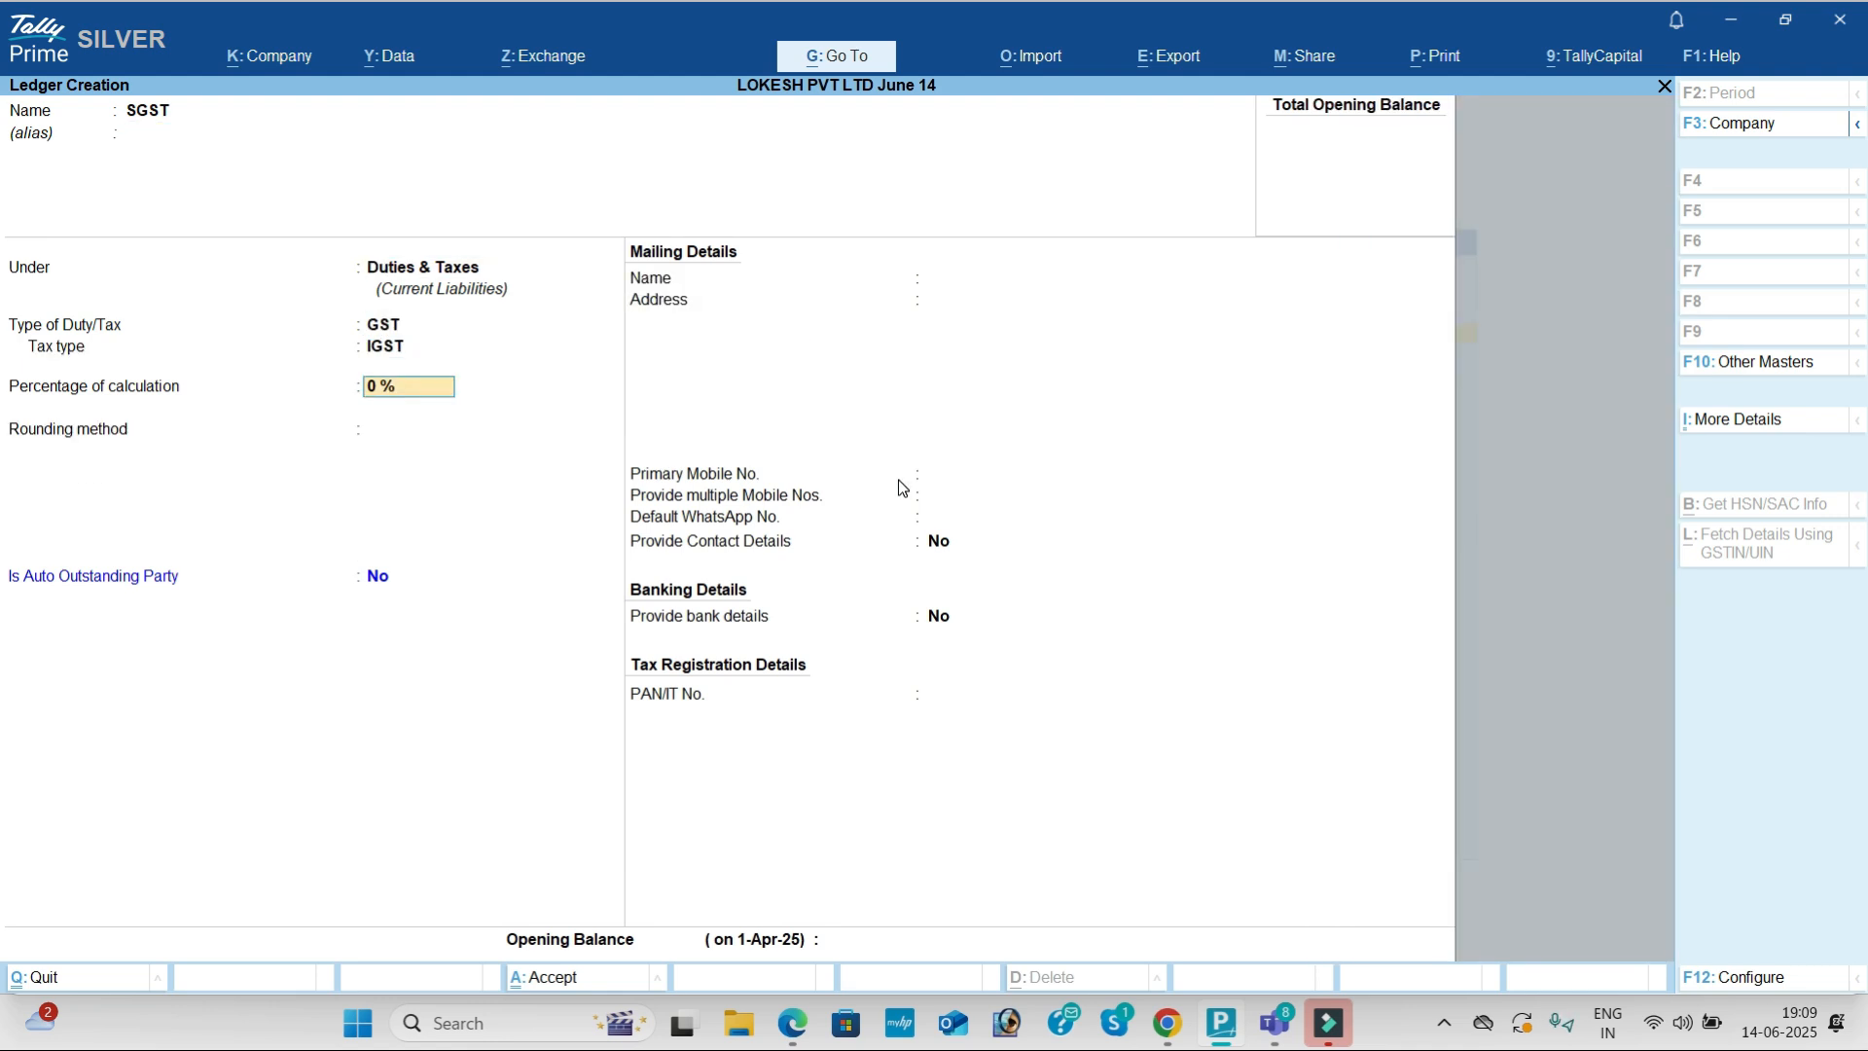
pyautogui.press('BackSpace')
pyautogui.press('Down')
pyautogui.press('Down')
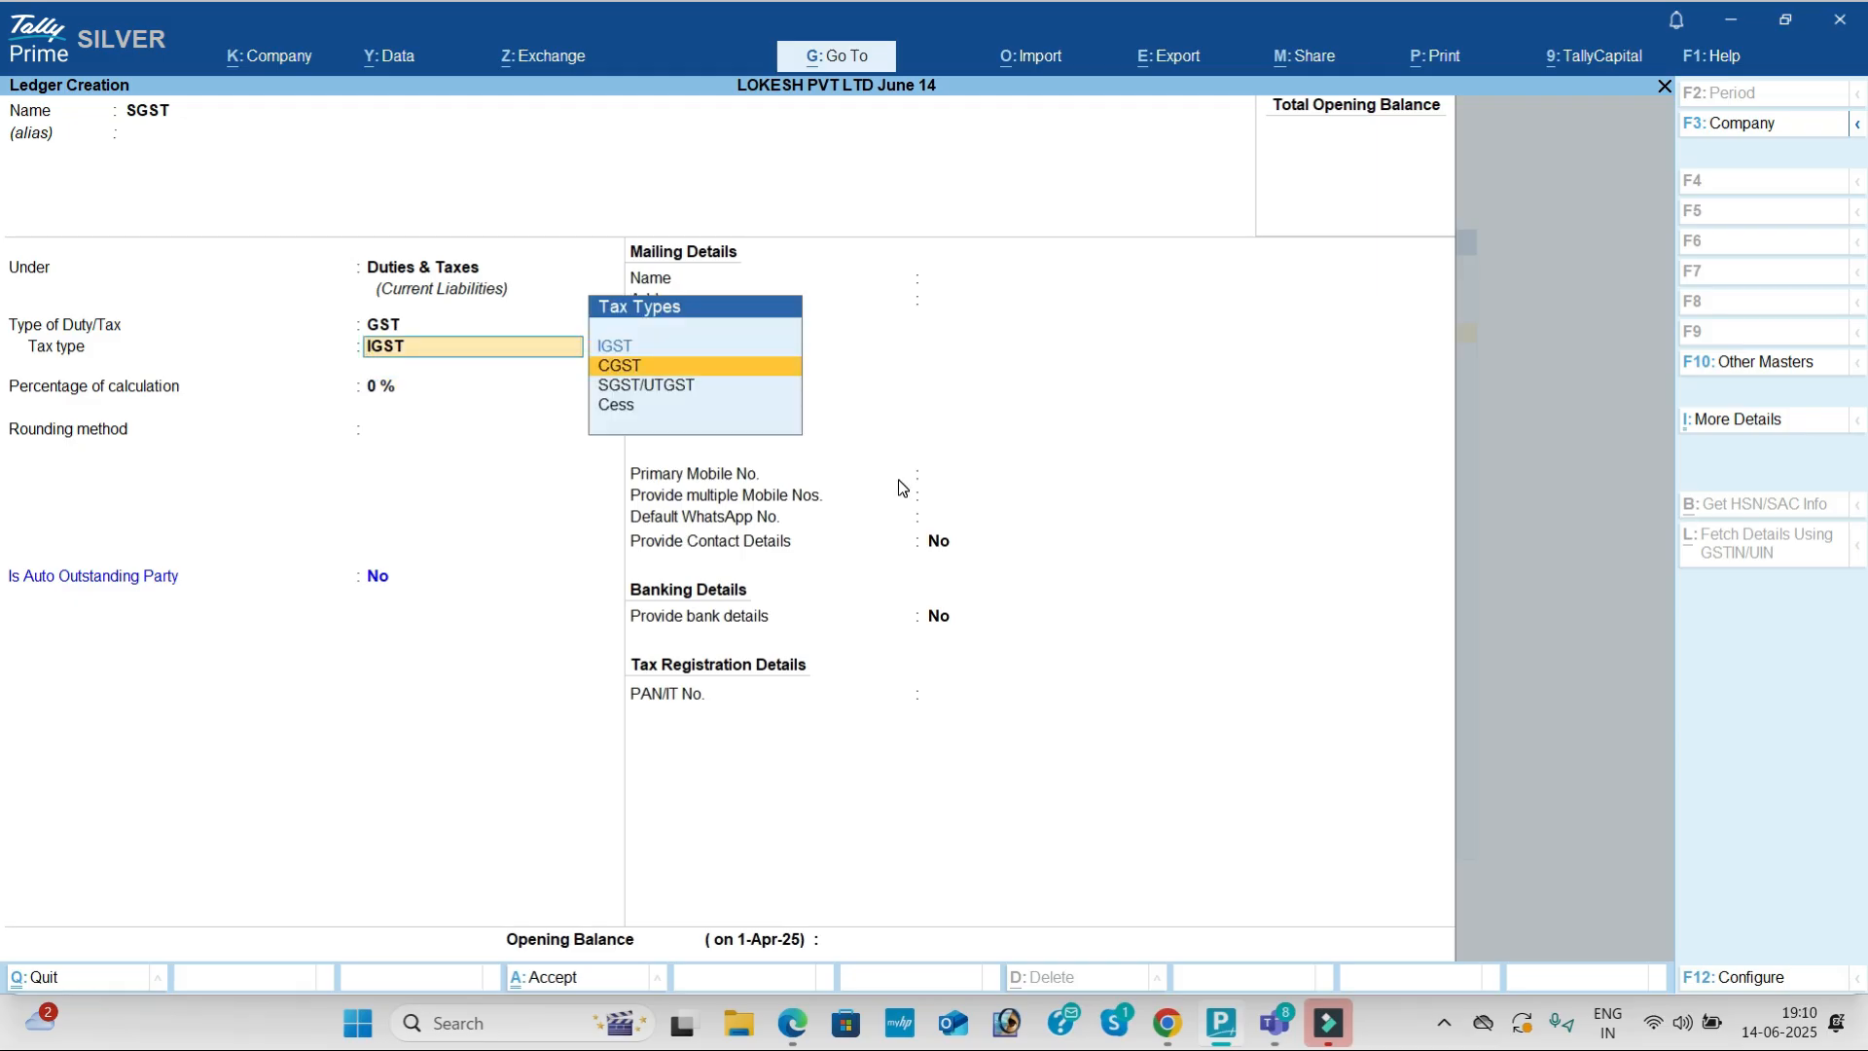
pyautogui.press('Return')
pyautogui.press('Return')
pyautogui.press('Return')
pyautogui.press('Return')
pyautogui.press('Return')
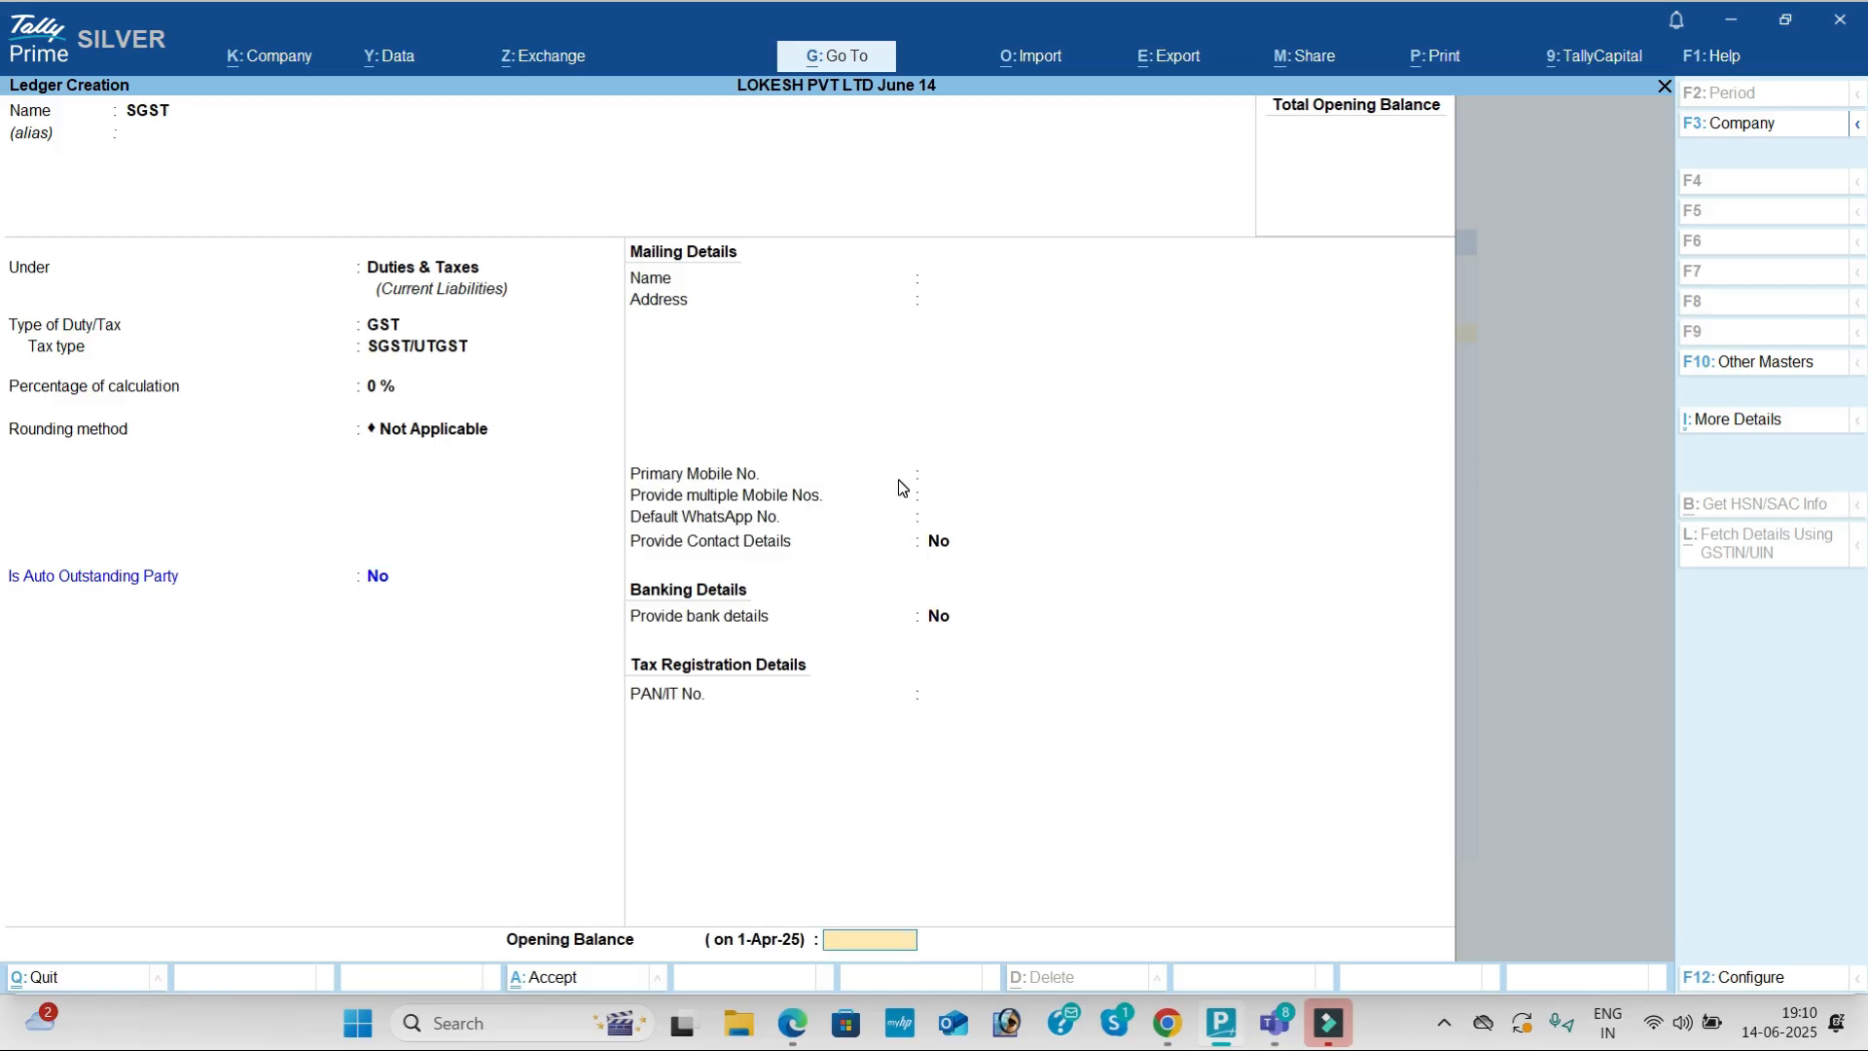
pyautogui.press('Return')
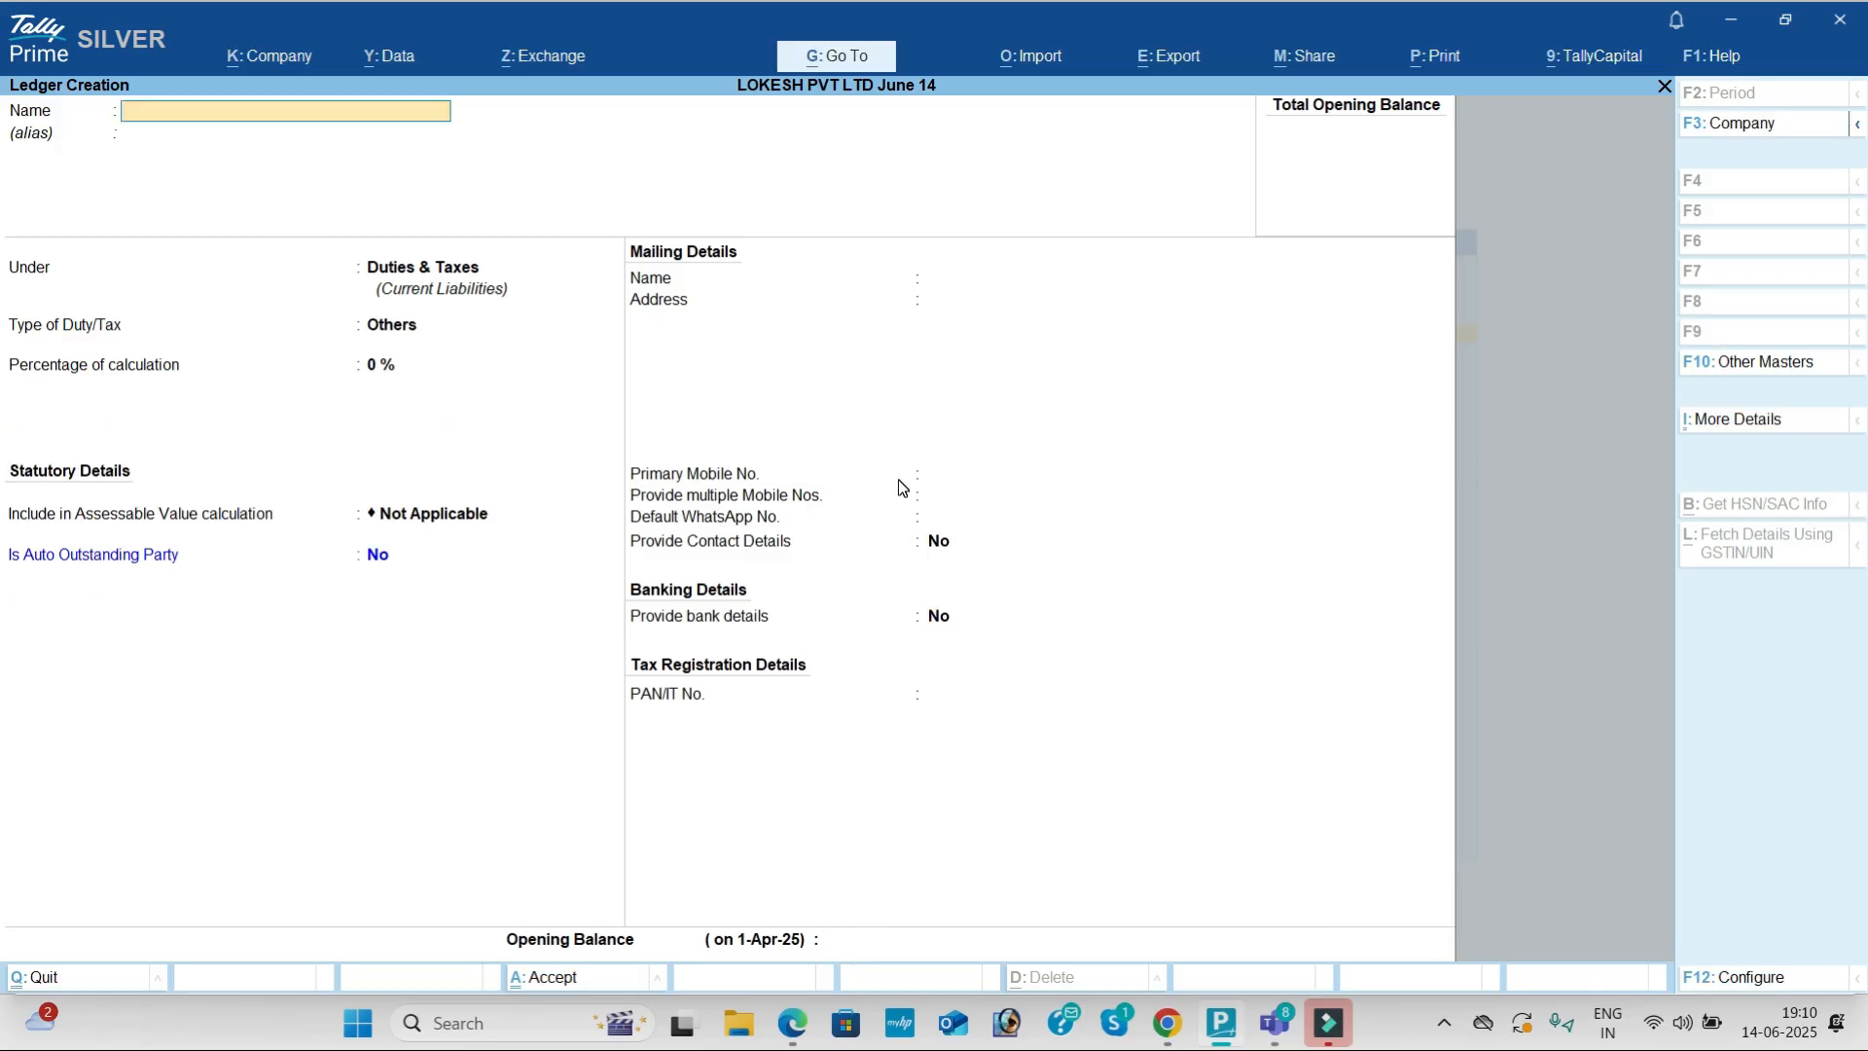
# Step: Fill in an IGST ledger under Duties & Taxes with GST duty type and IGST tax type
pyautogui.write('IGS')
pyautogui.press('Return')
pyautogui.press('Return')
pyautogui.press('Up')
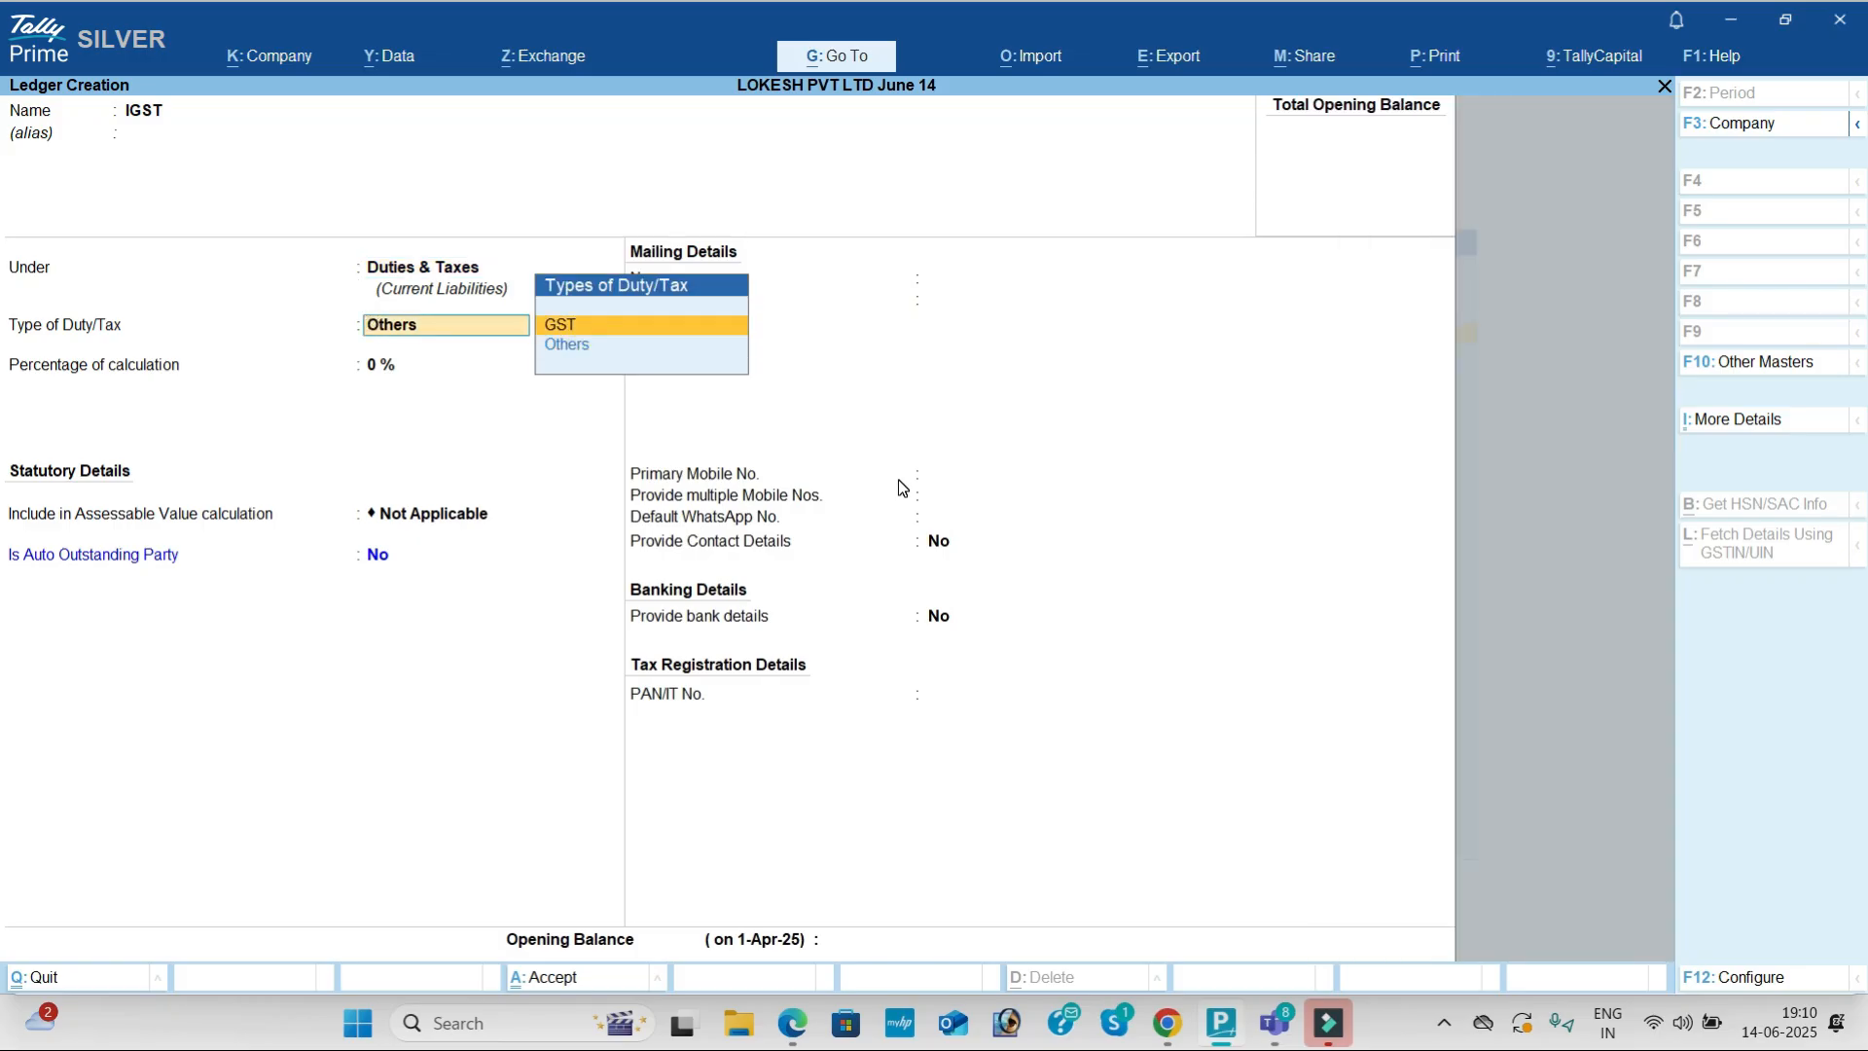
pyautogui.press('Return')
pyautogui.press('Return')
pyautogui.press('Return')
pyautogui.press('Return')
pyautogui.press('Return')
pyautogui.press('Return')
pyautogui.press('Return')
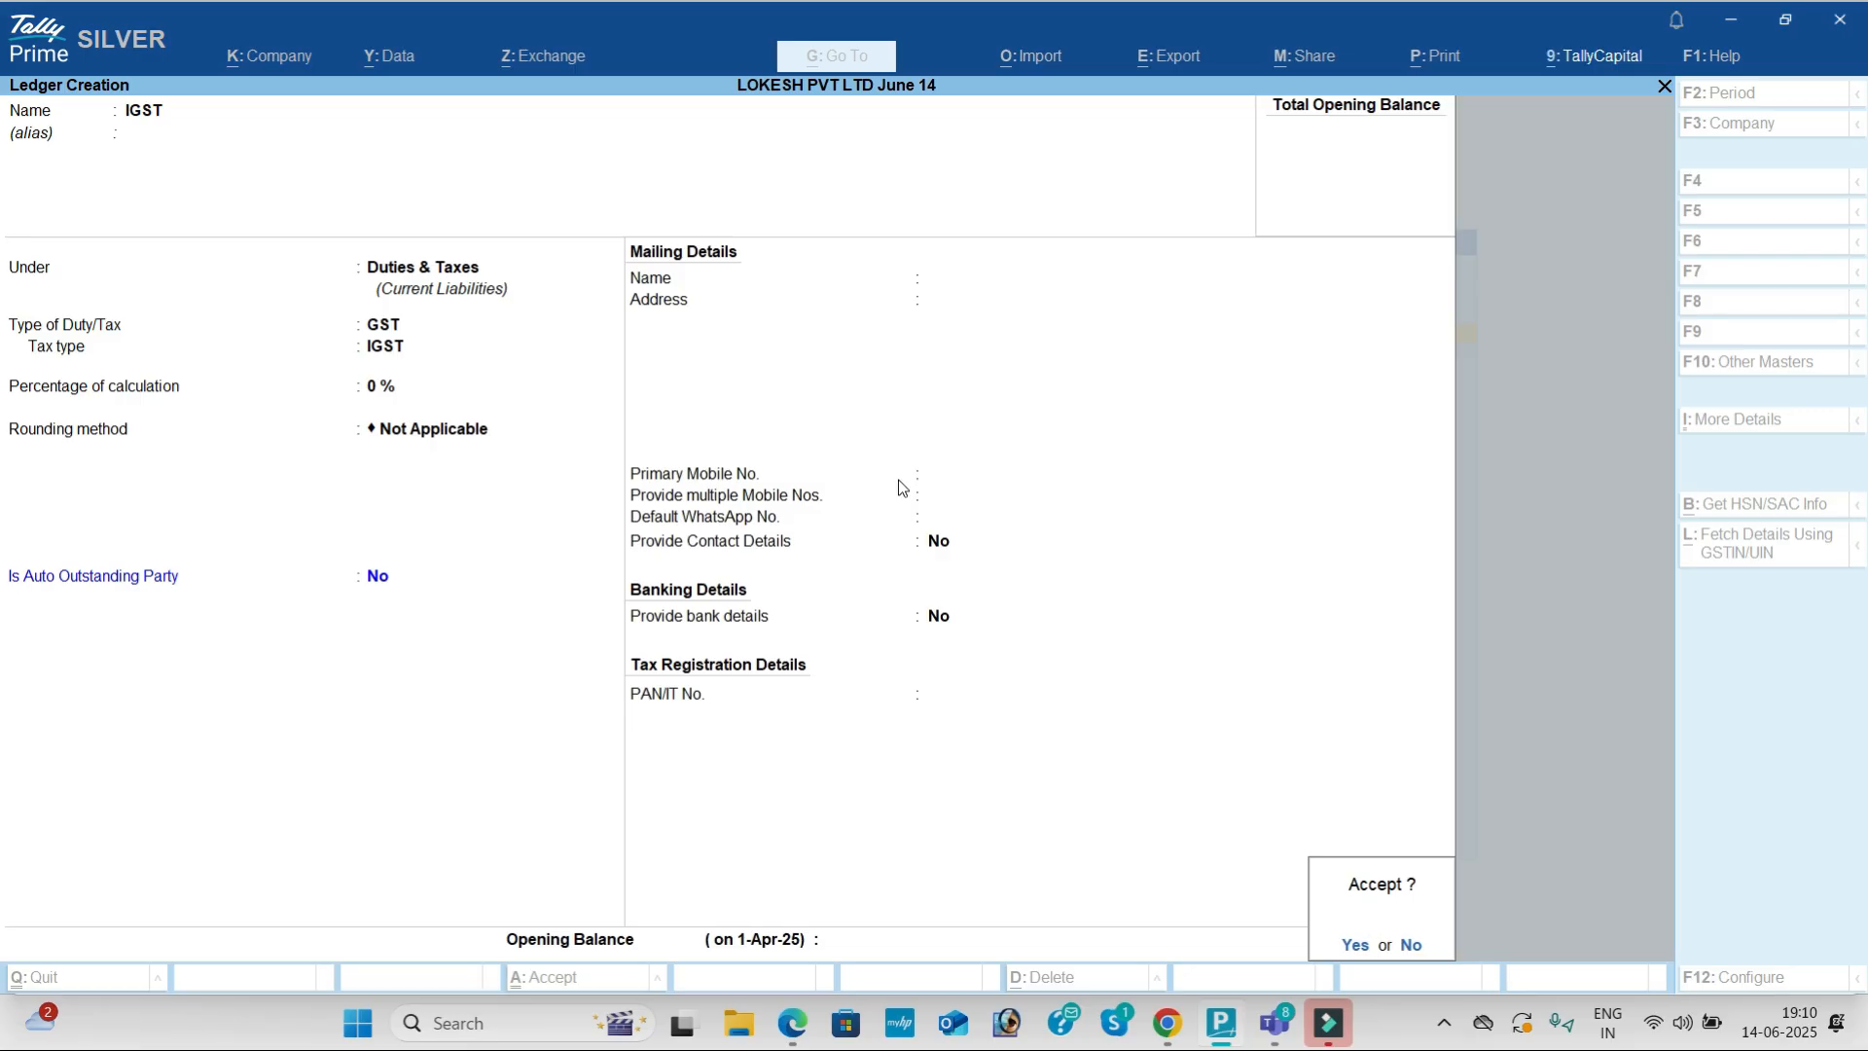
pyautogui.press('Return')
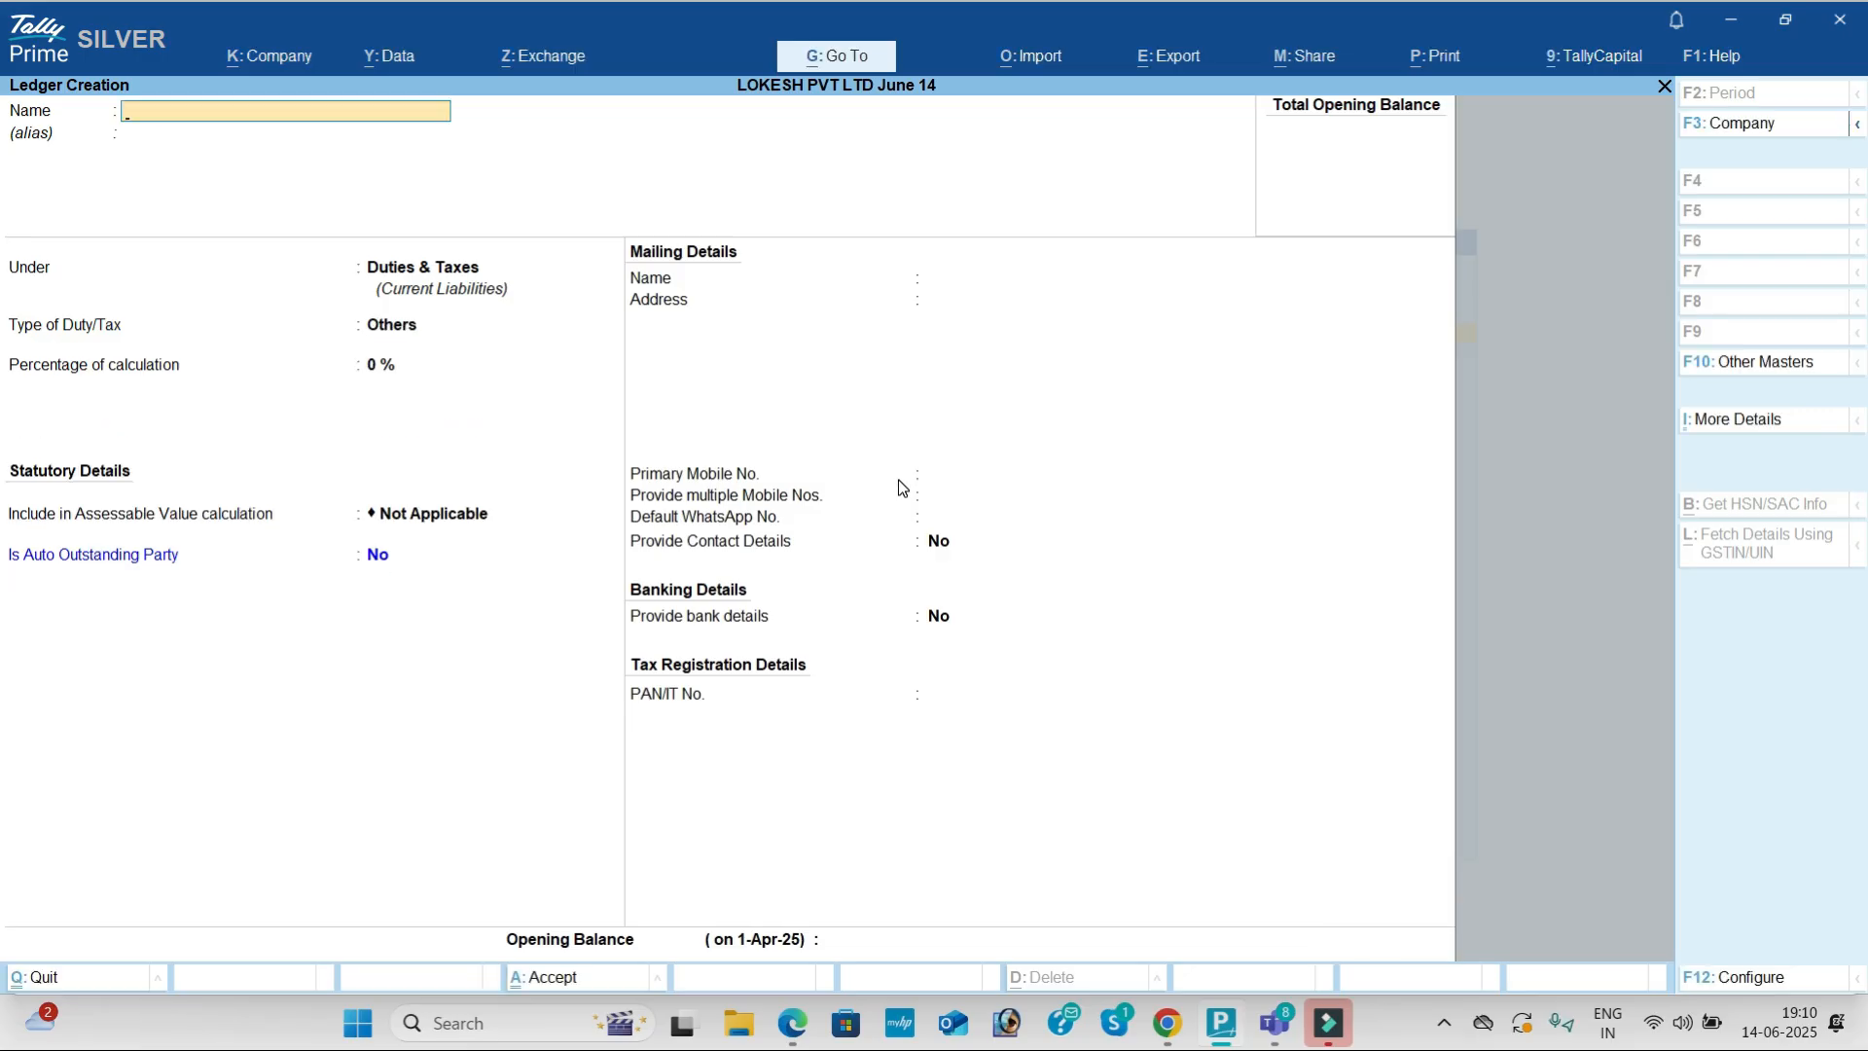
# Step: After checking the PDF, name a new ledger Sales under Sales Accounts
pyautogui.hotkey('alt', 'Tab')
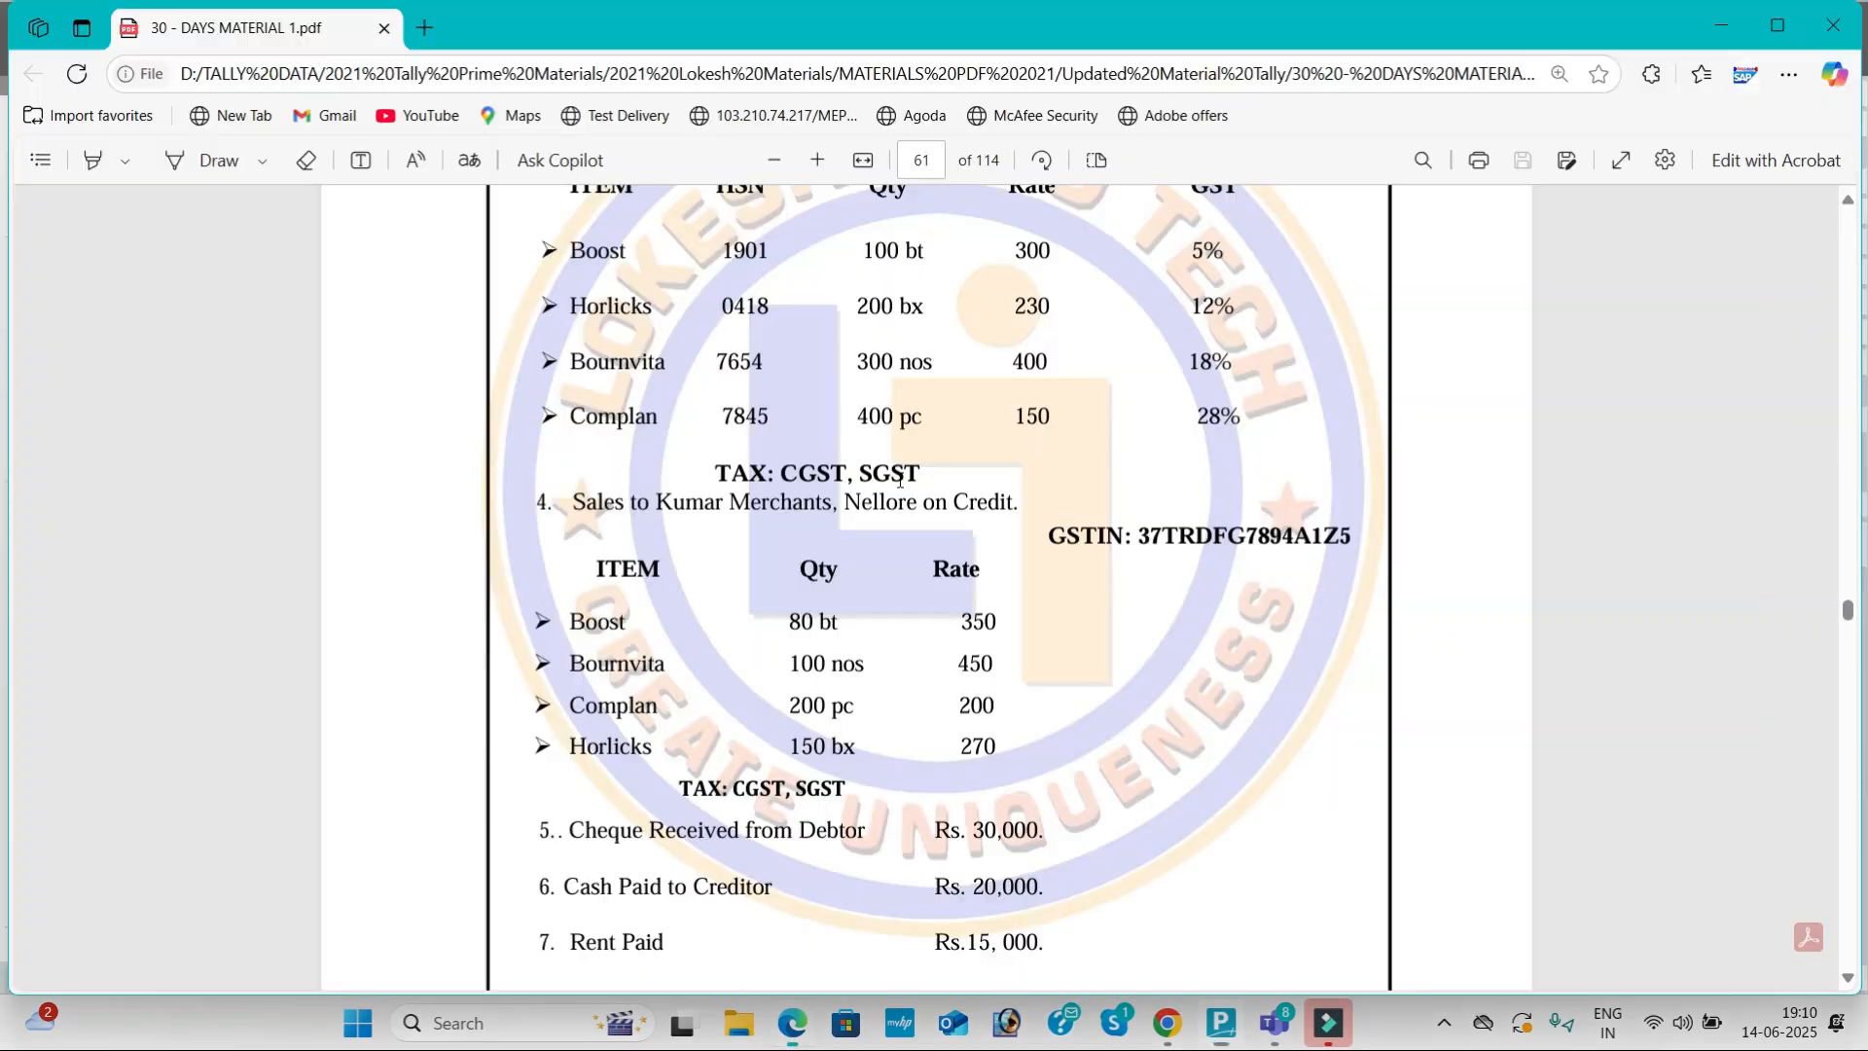
pyautogui.scroll(-4, 880, 523)
pyautogui.scroll(2, 867, 529)
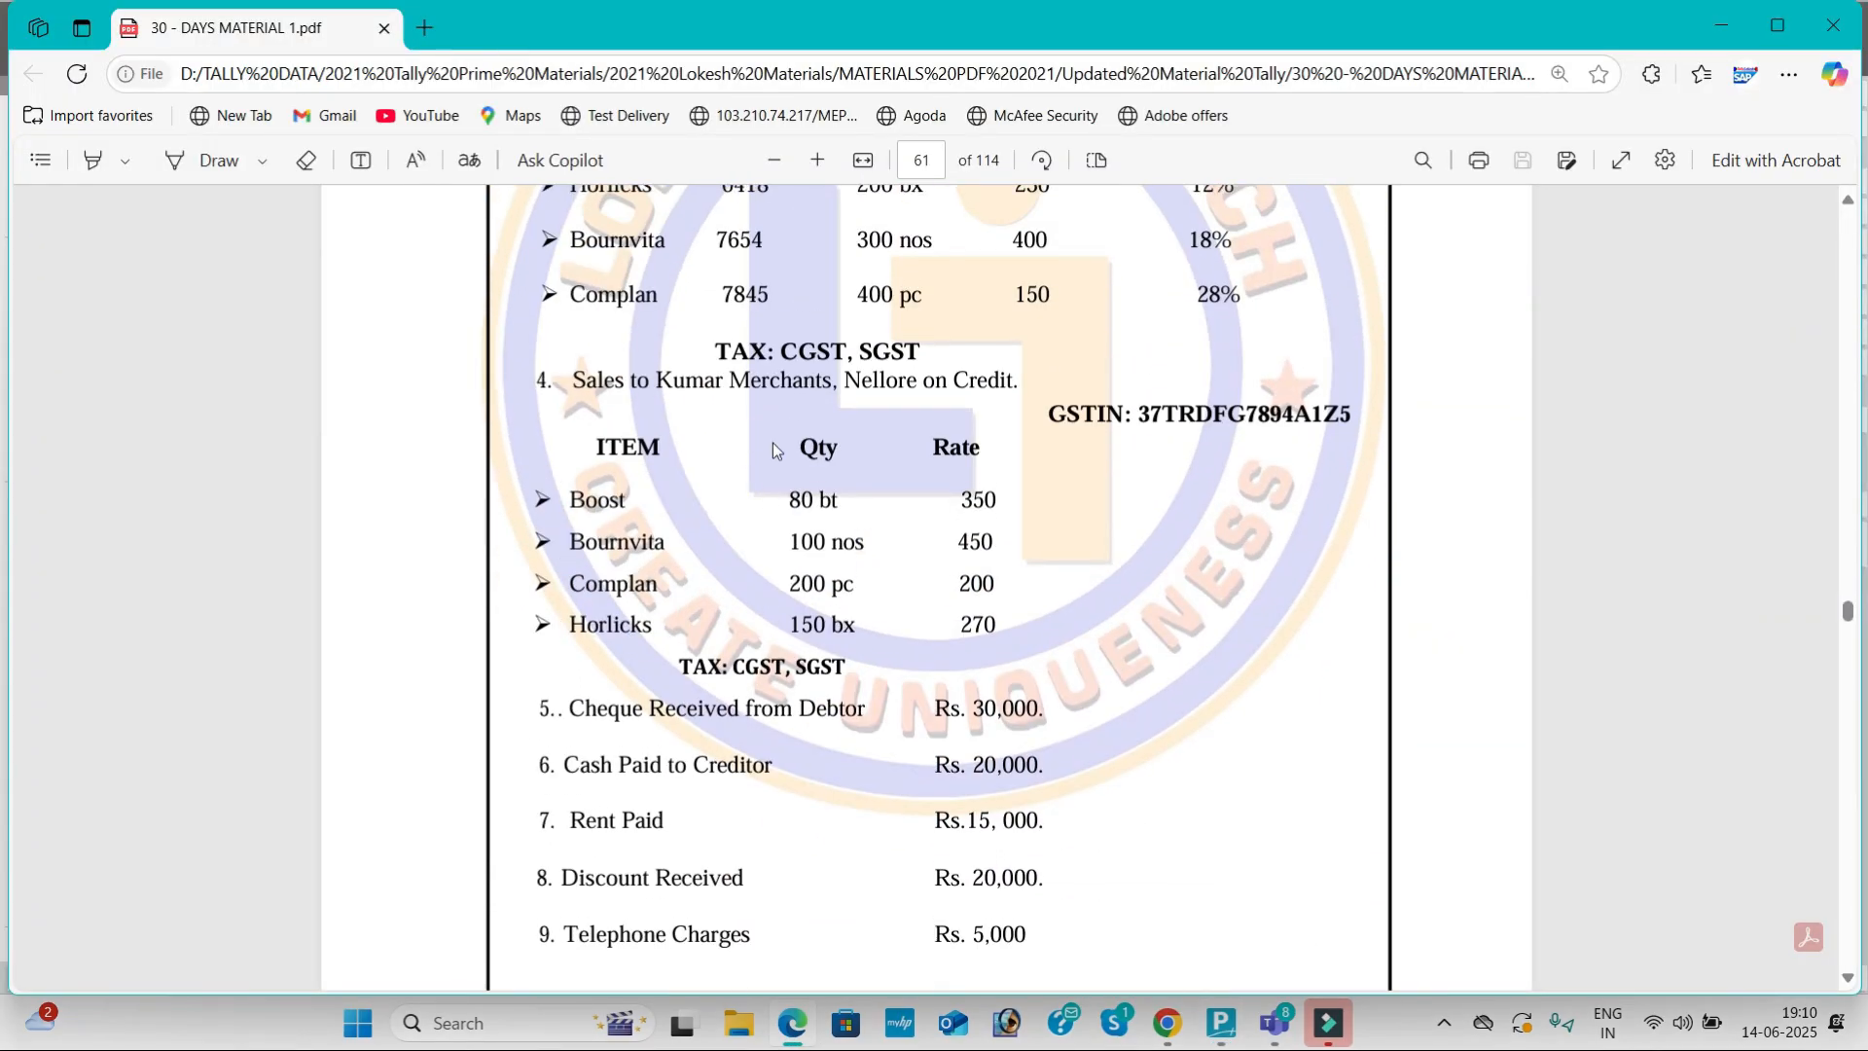
pyautogui.hotkey('alt', 'Tab')
pyautogui.write('SALE')
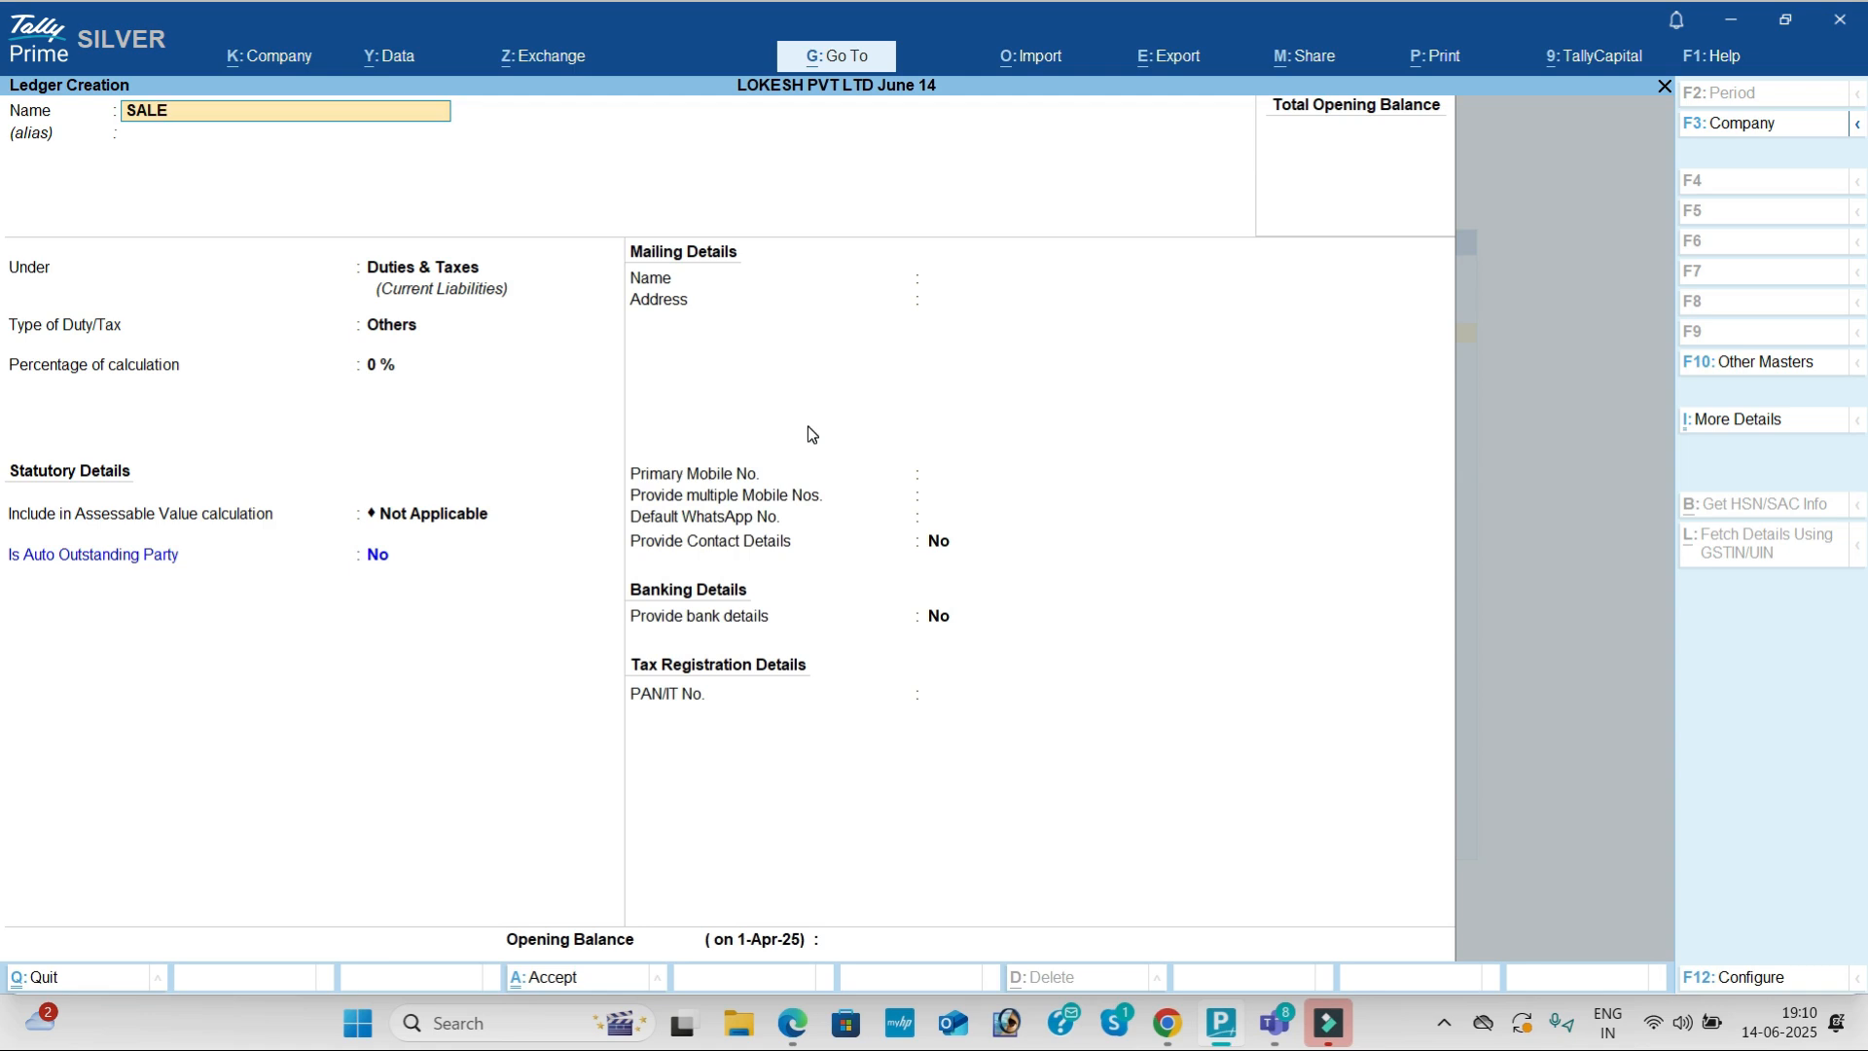
pyautogui.press('BackSpace')
pyautogui.press('BackSpace')
pyautogui.press('BackSpace')
pyautogui.write('ales')
pyautogui.press('Return')
pyautogui.write('Sa')
pyautogui.press('Return')
pyautogui.press('Return')
pyautogui.press('Return')
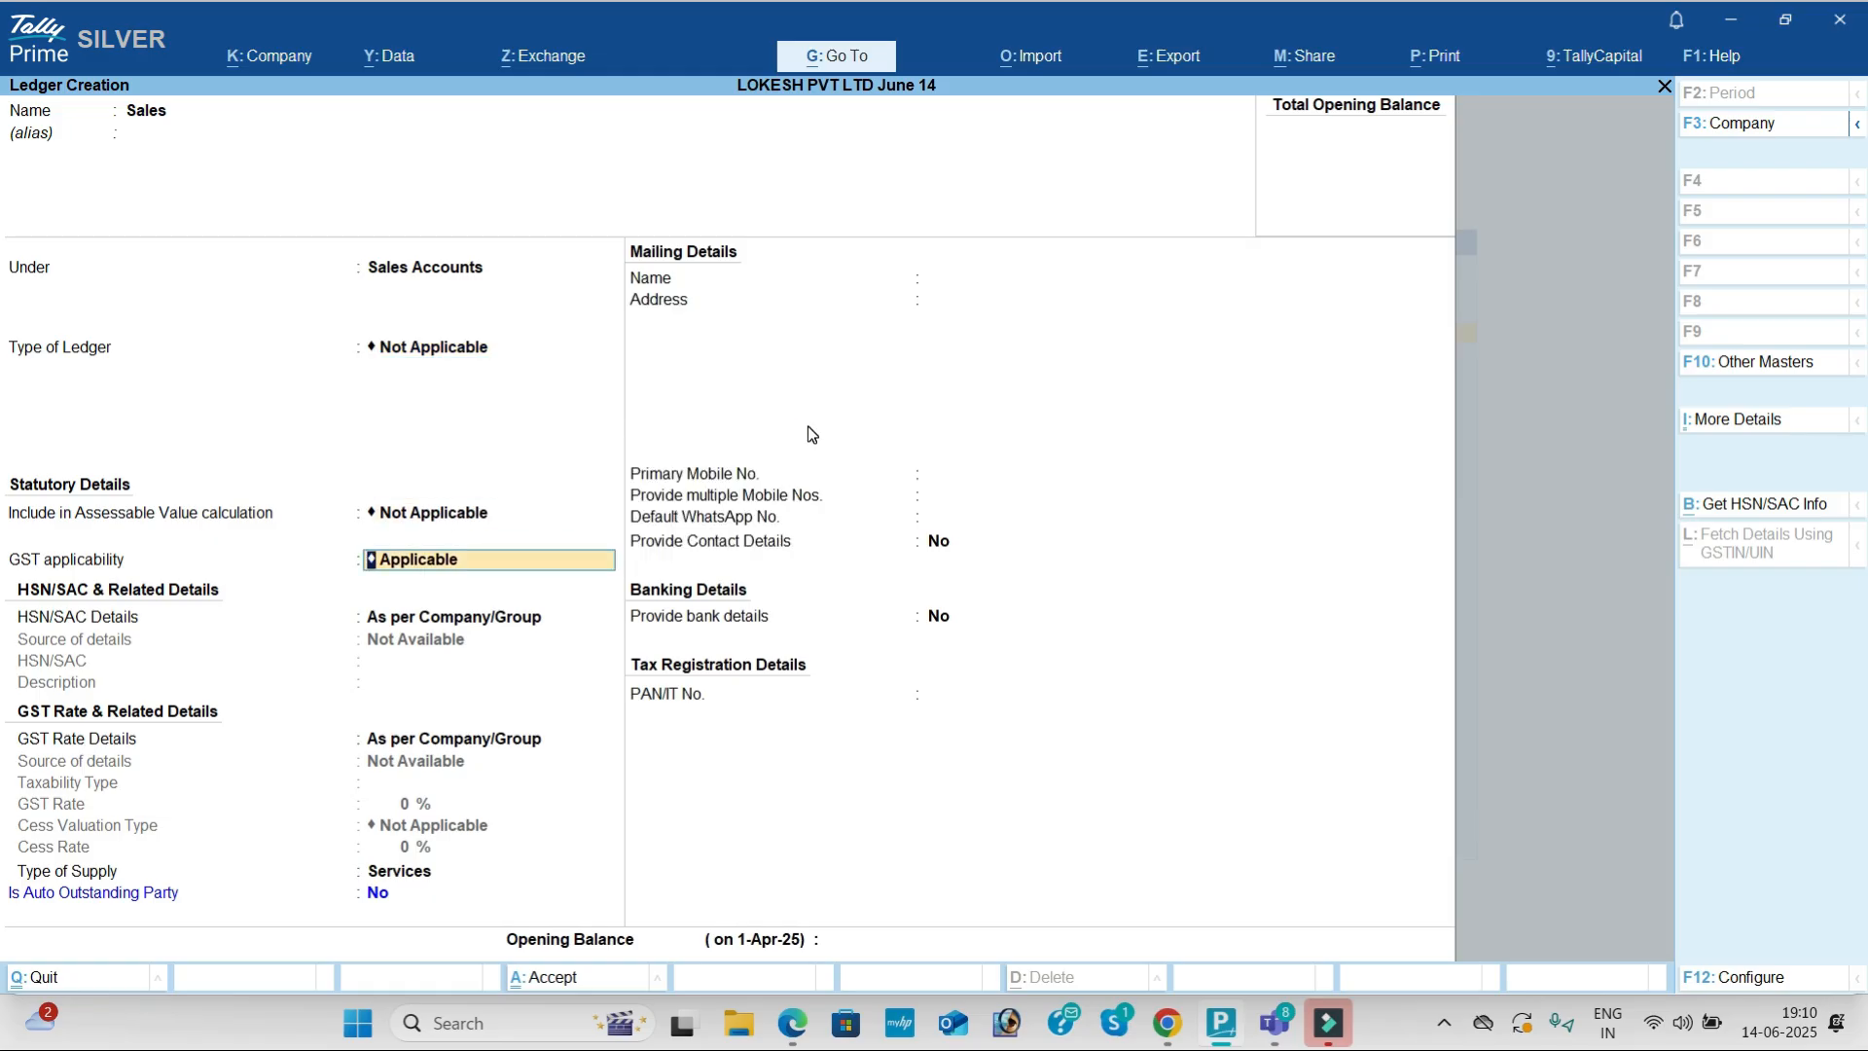
# Step: Make GST Applicable with default HSN and rate details, Goods supply type, and save
pyautogui.press('BackSpace')
pyautogui.press('Down')
pyautogui.press('Return')
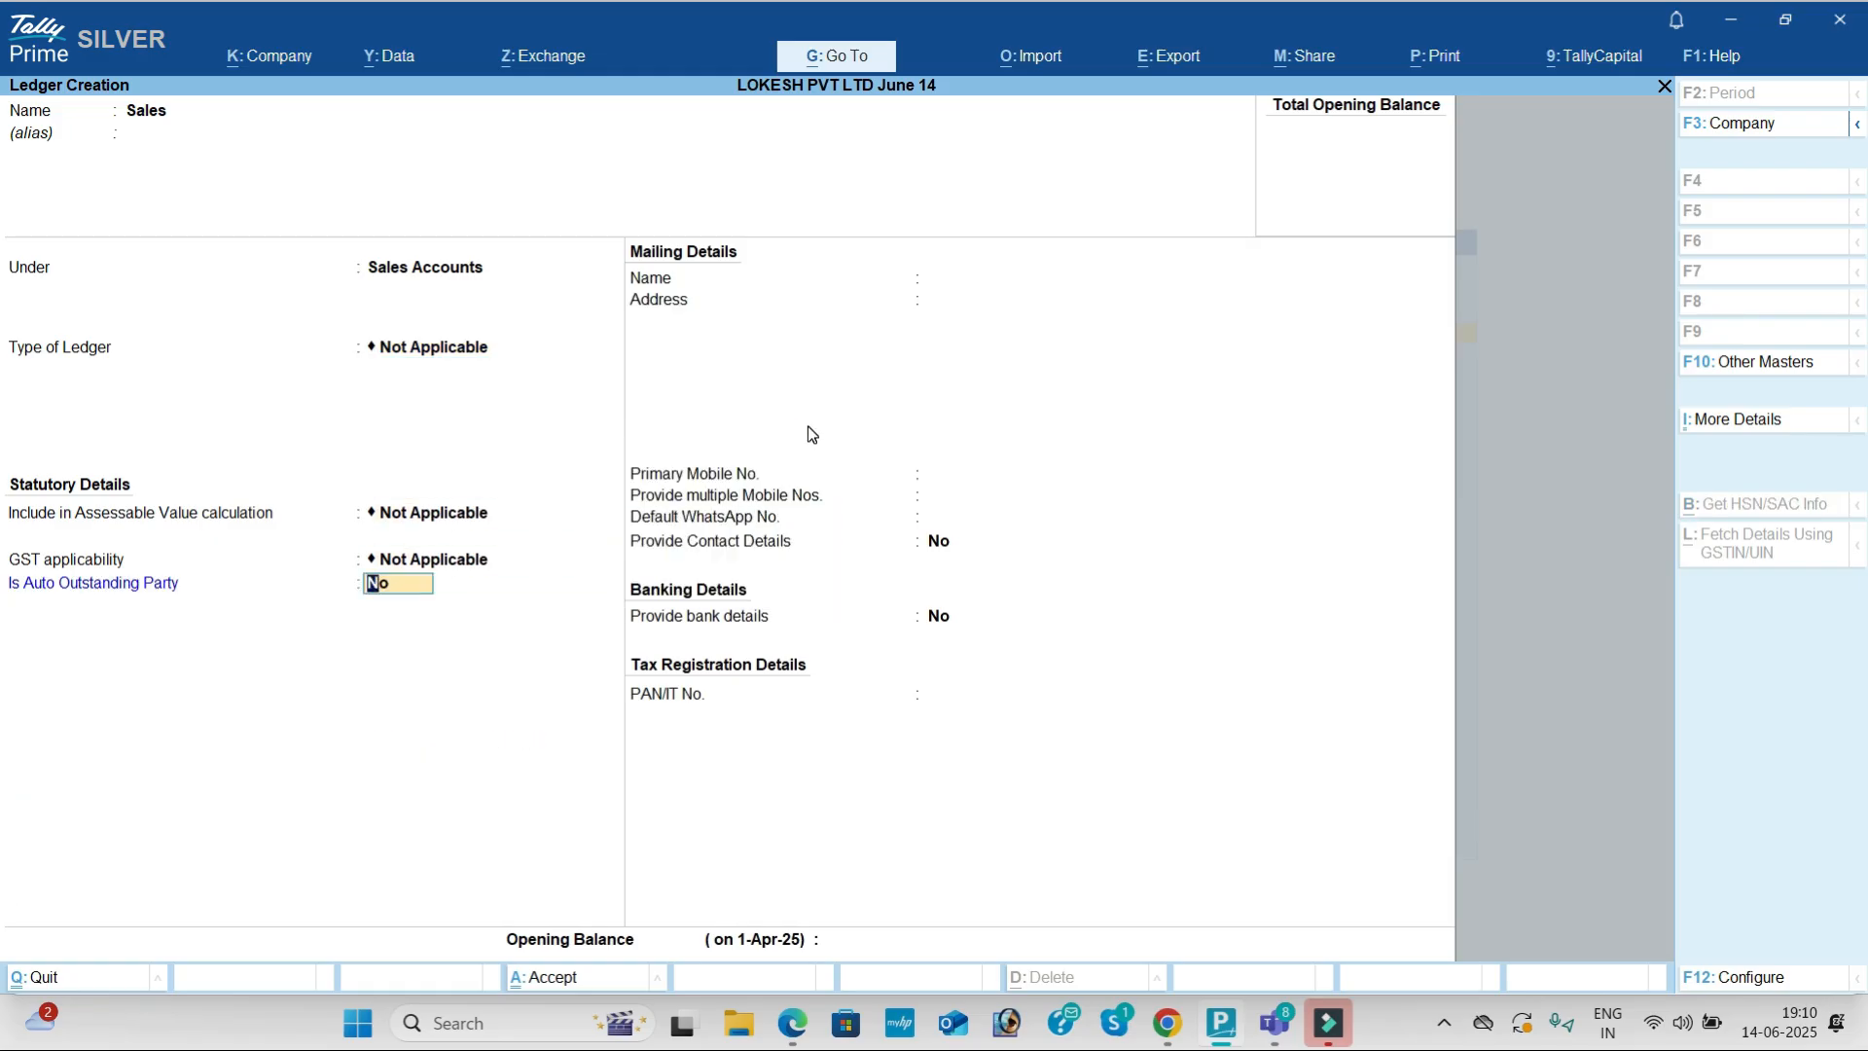
pyautogui.press('BackSpace')
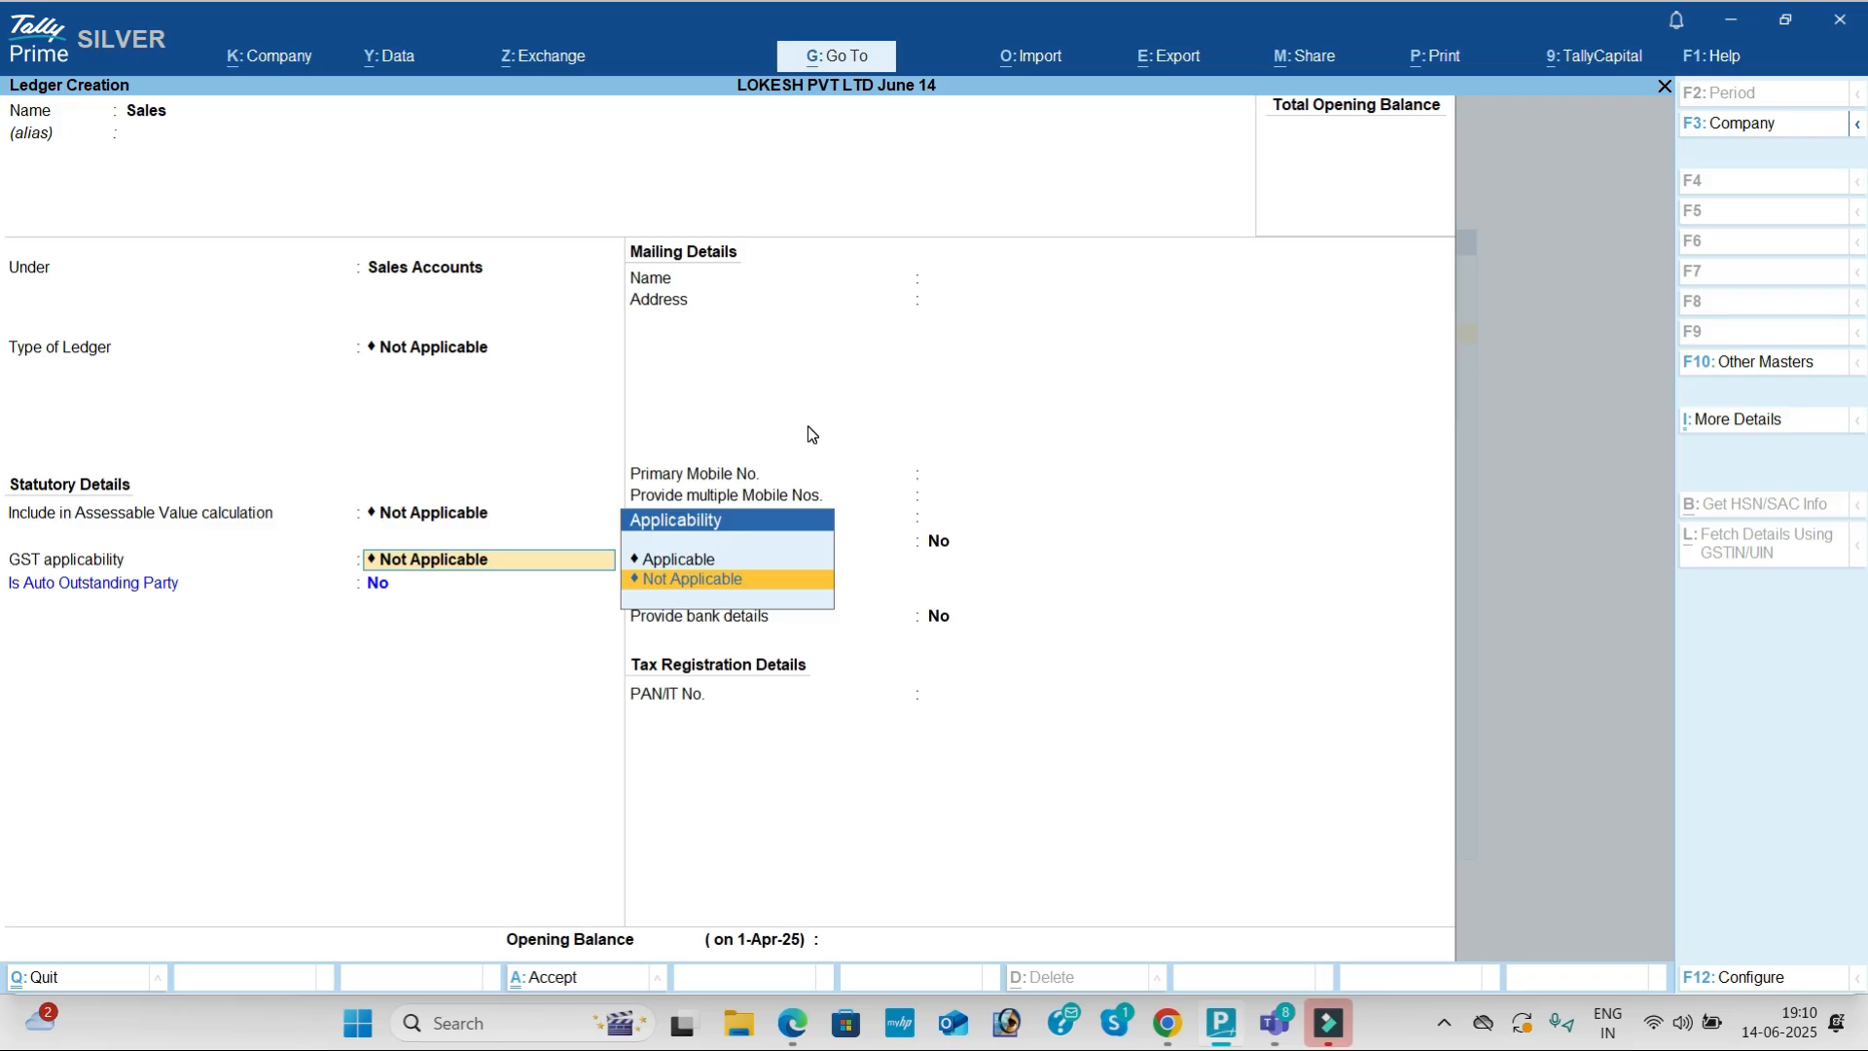
pyautogui.press('Up')
pyautogui.press('Return')
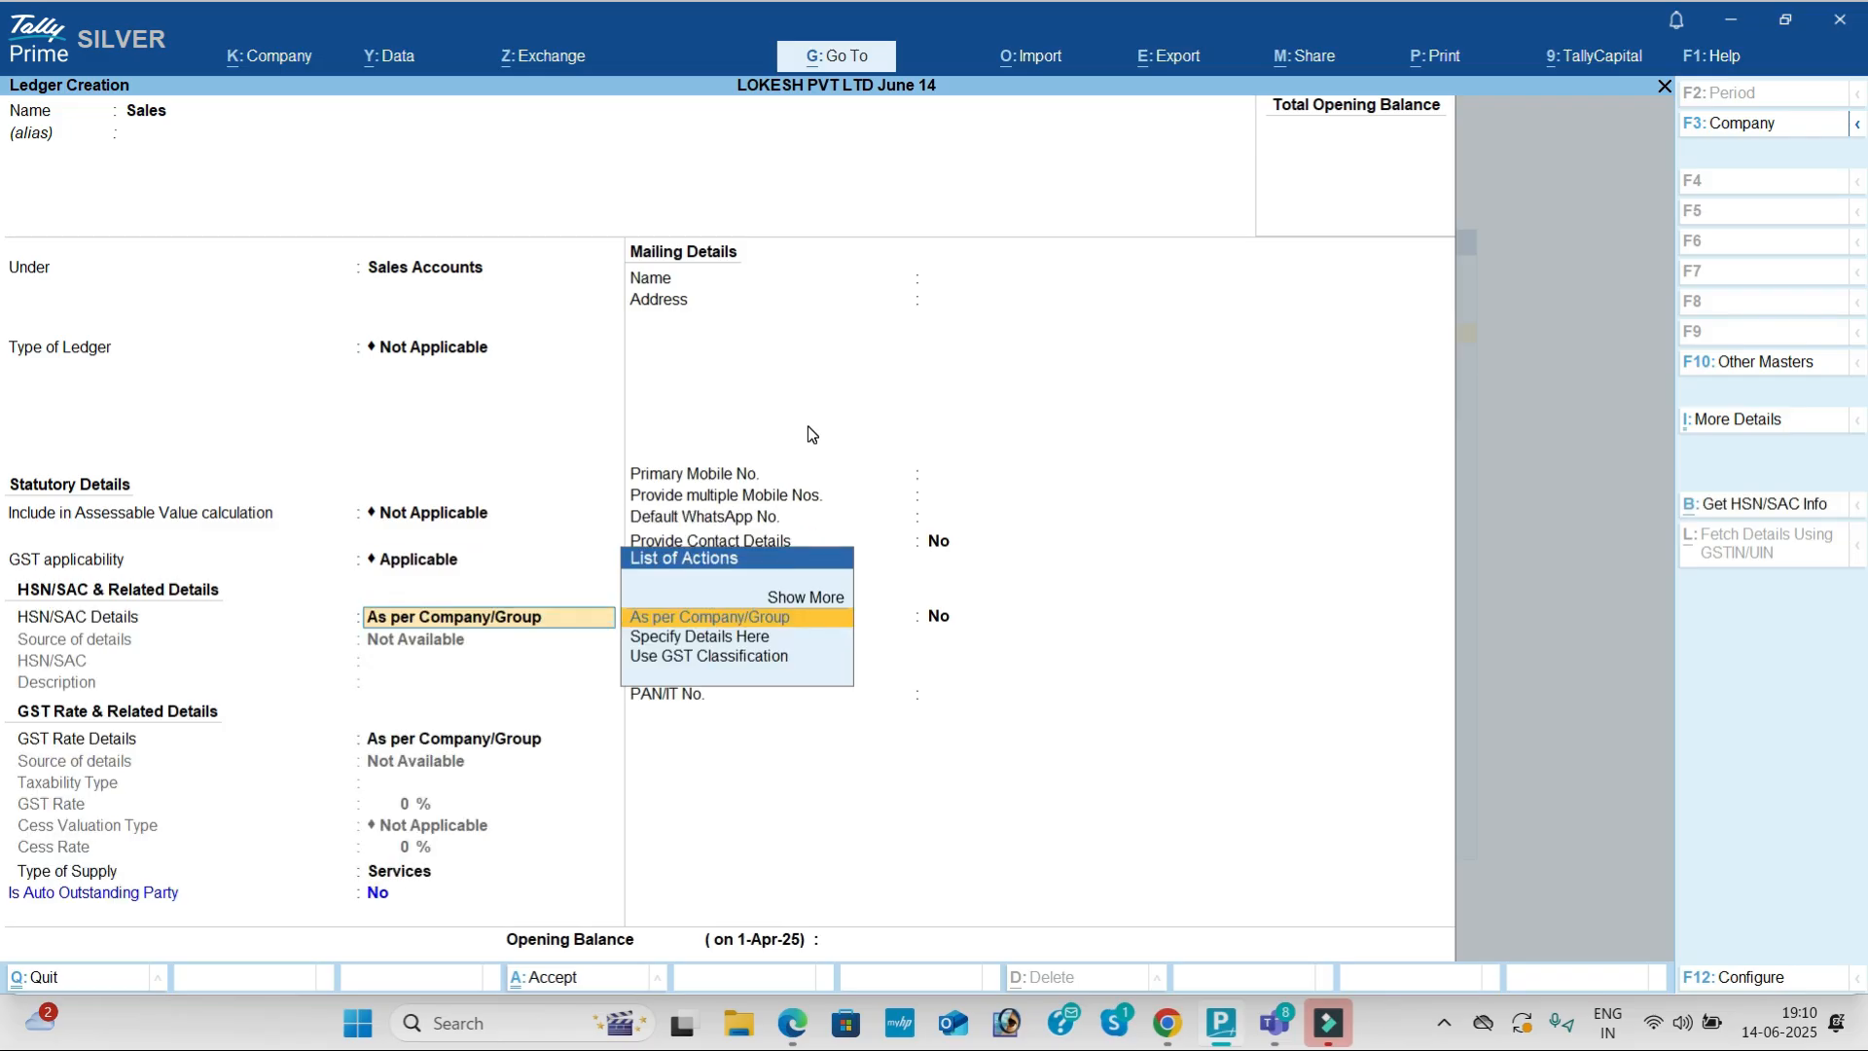
pyautogui.press('Return')
pyautogui.press('Return')
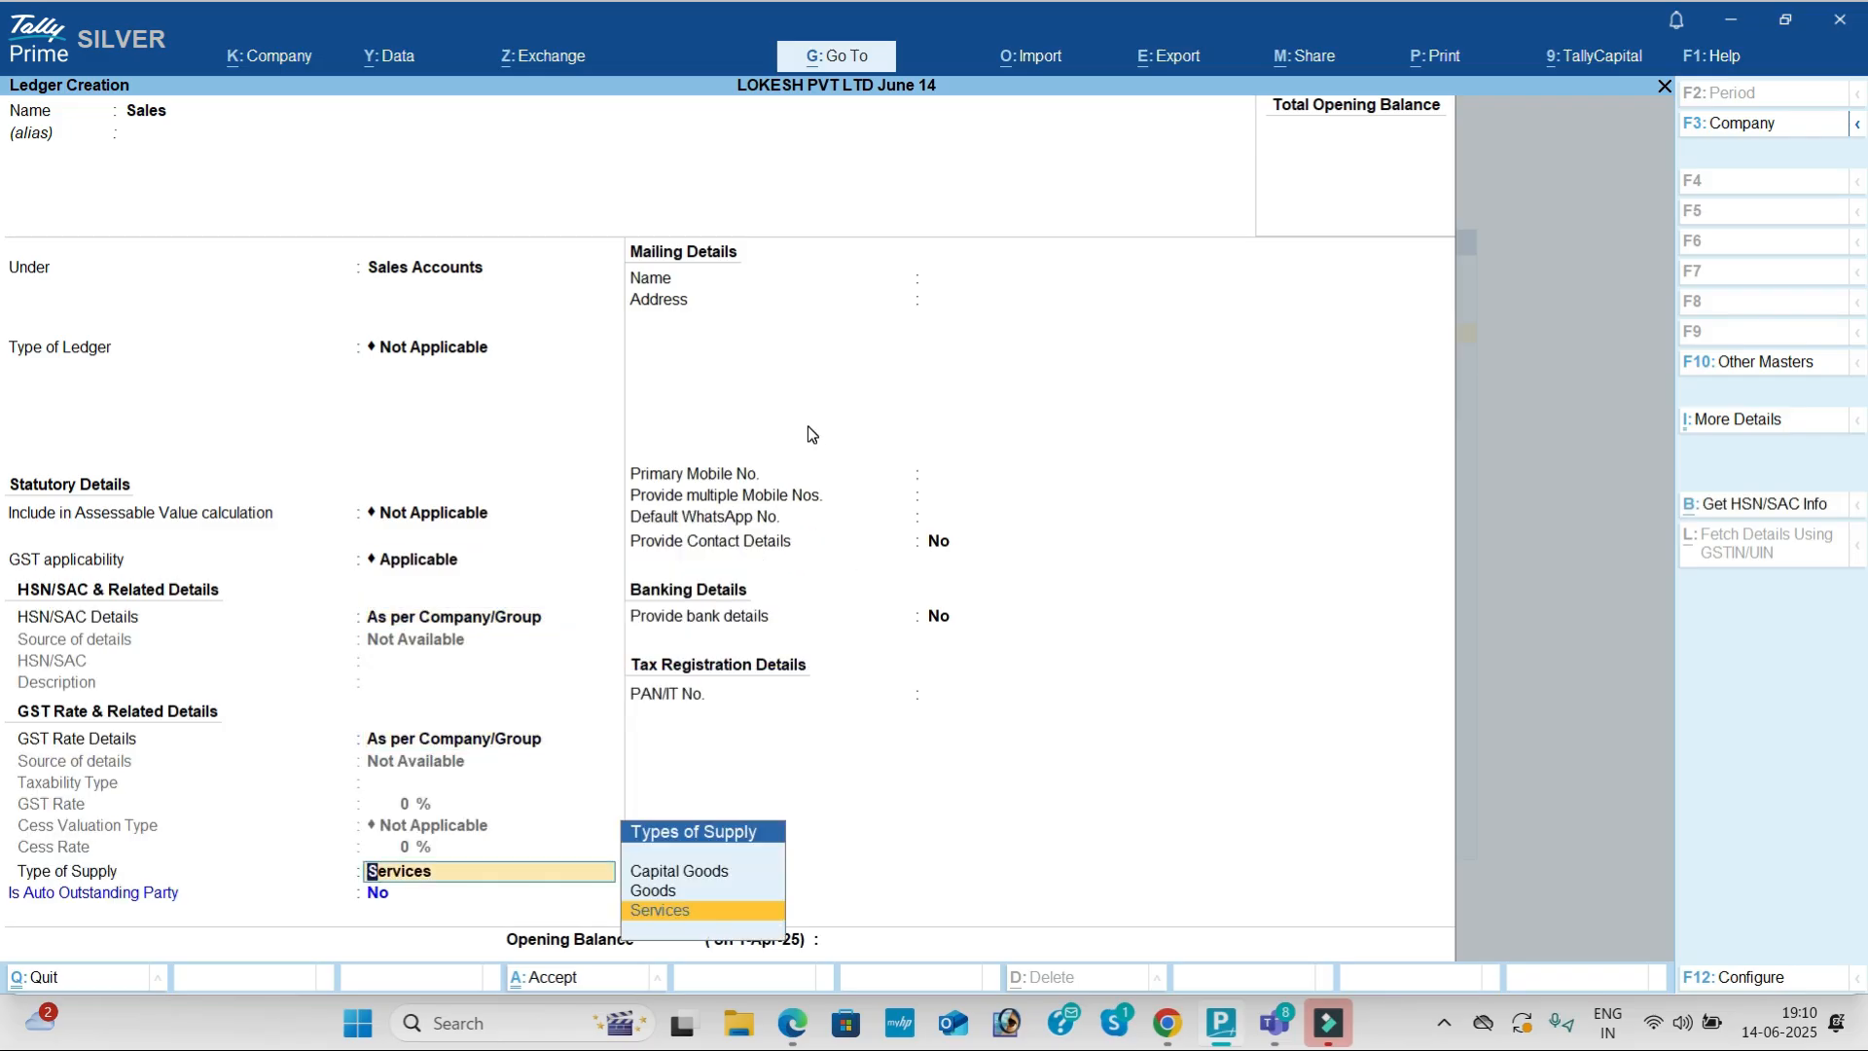
pyautogui.press('Up')
pyautogui.press('Return')
pyautogui.press('Return')
pyautogui.press('Return')
pyautogui.press('Return')
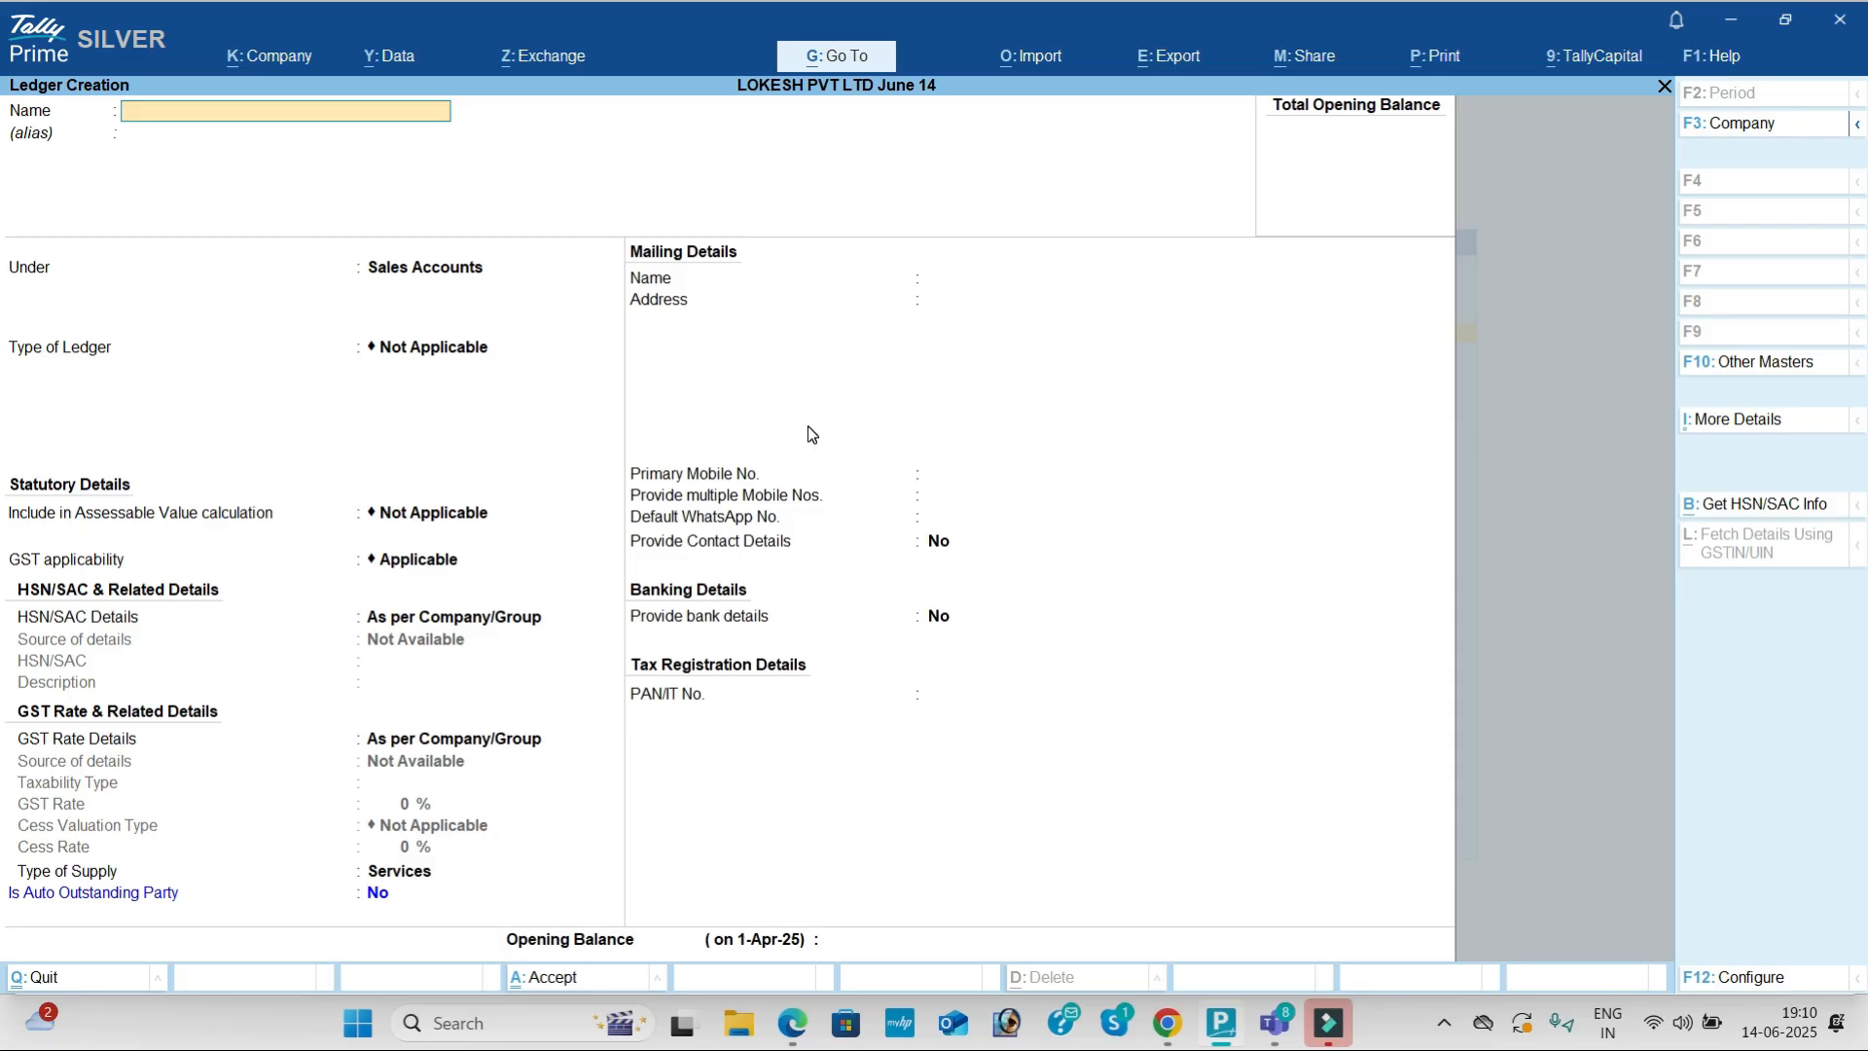
# Step: Create a ledger named Kumar Merchants under Sundry Debtors
pyautogui.hotkey('alt', 'Tab')
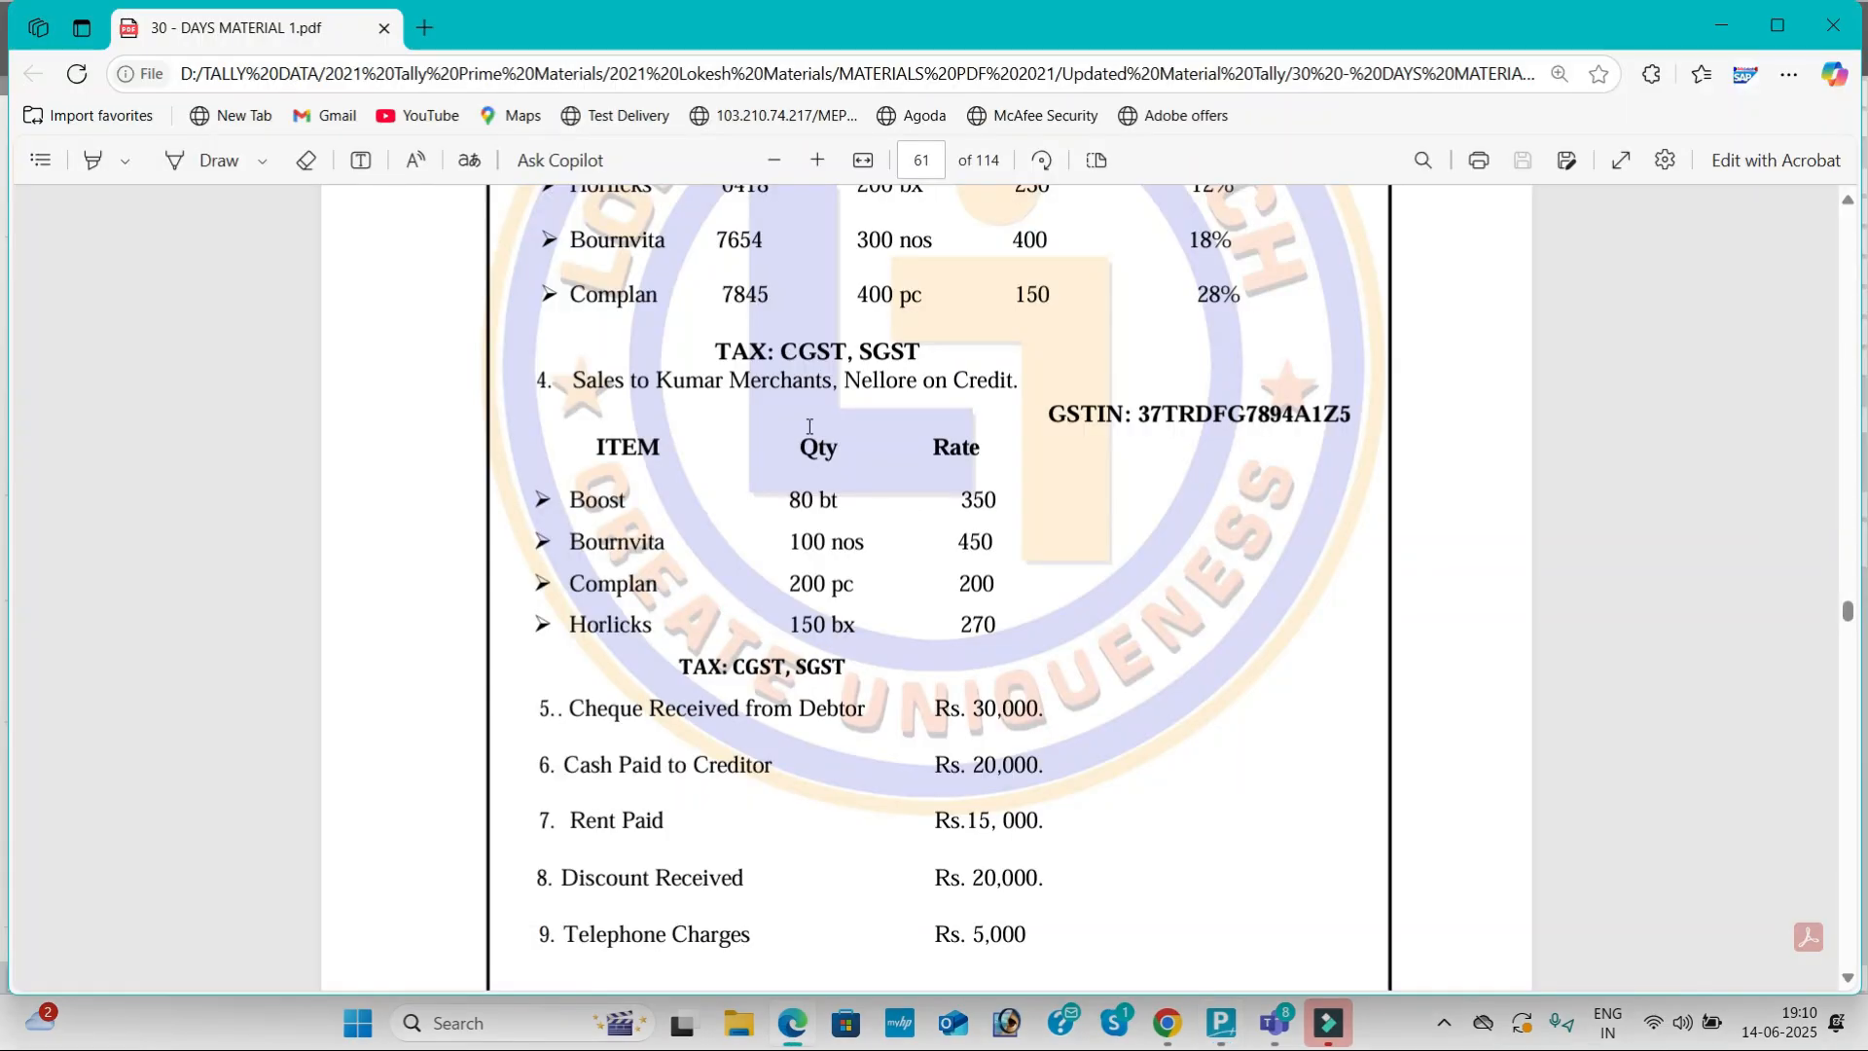
pyautogui.hotkey('alt', 'Tab')
pyautogui.write('Kumar Merchants')
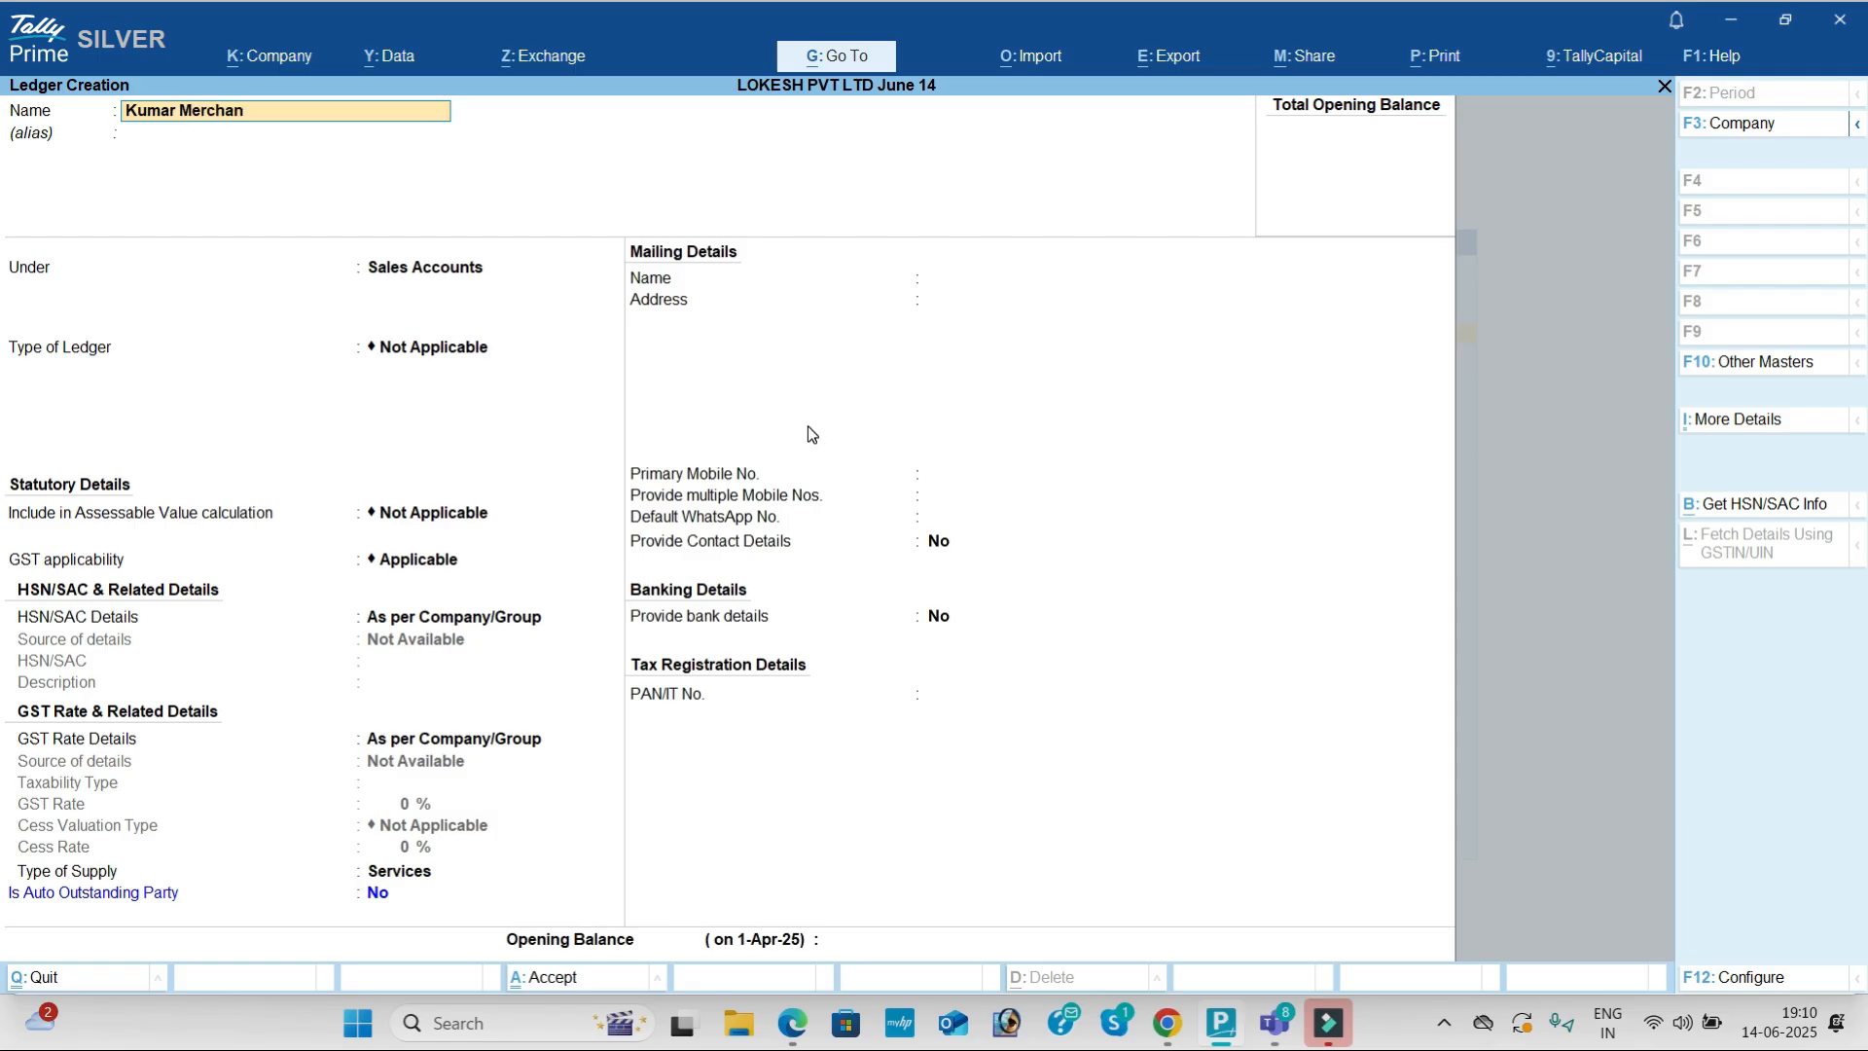
pyautogui.press('Return')
pyautogui.press('Return')
pyautogui.write('Sun')
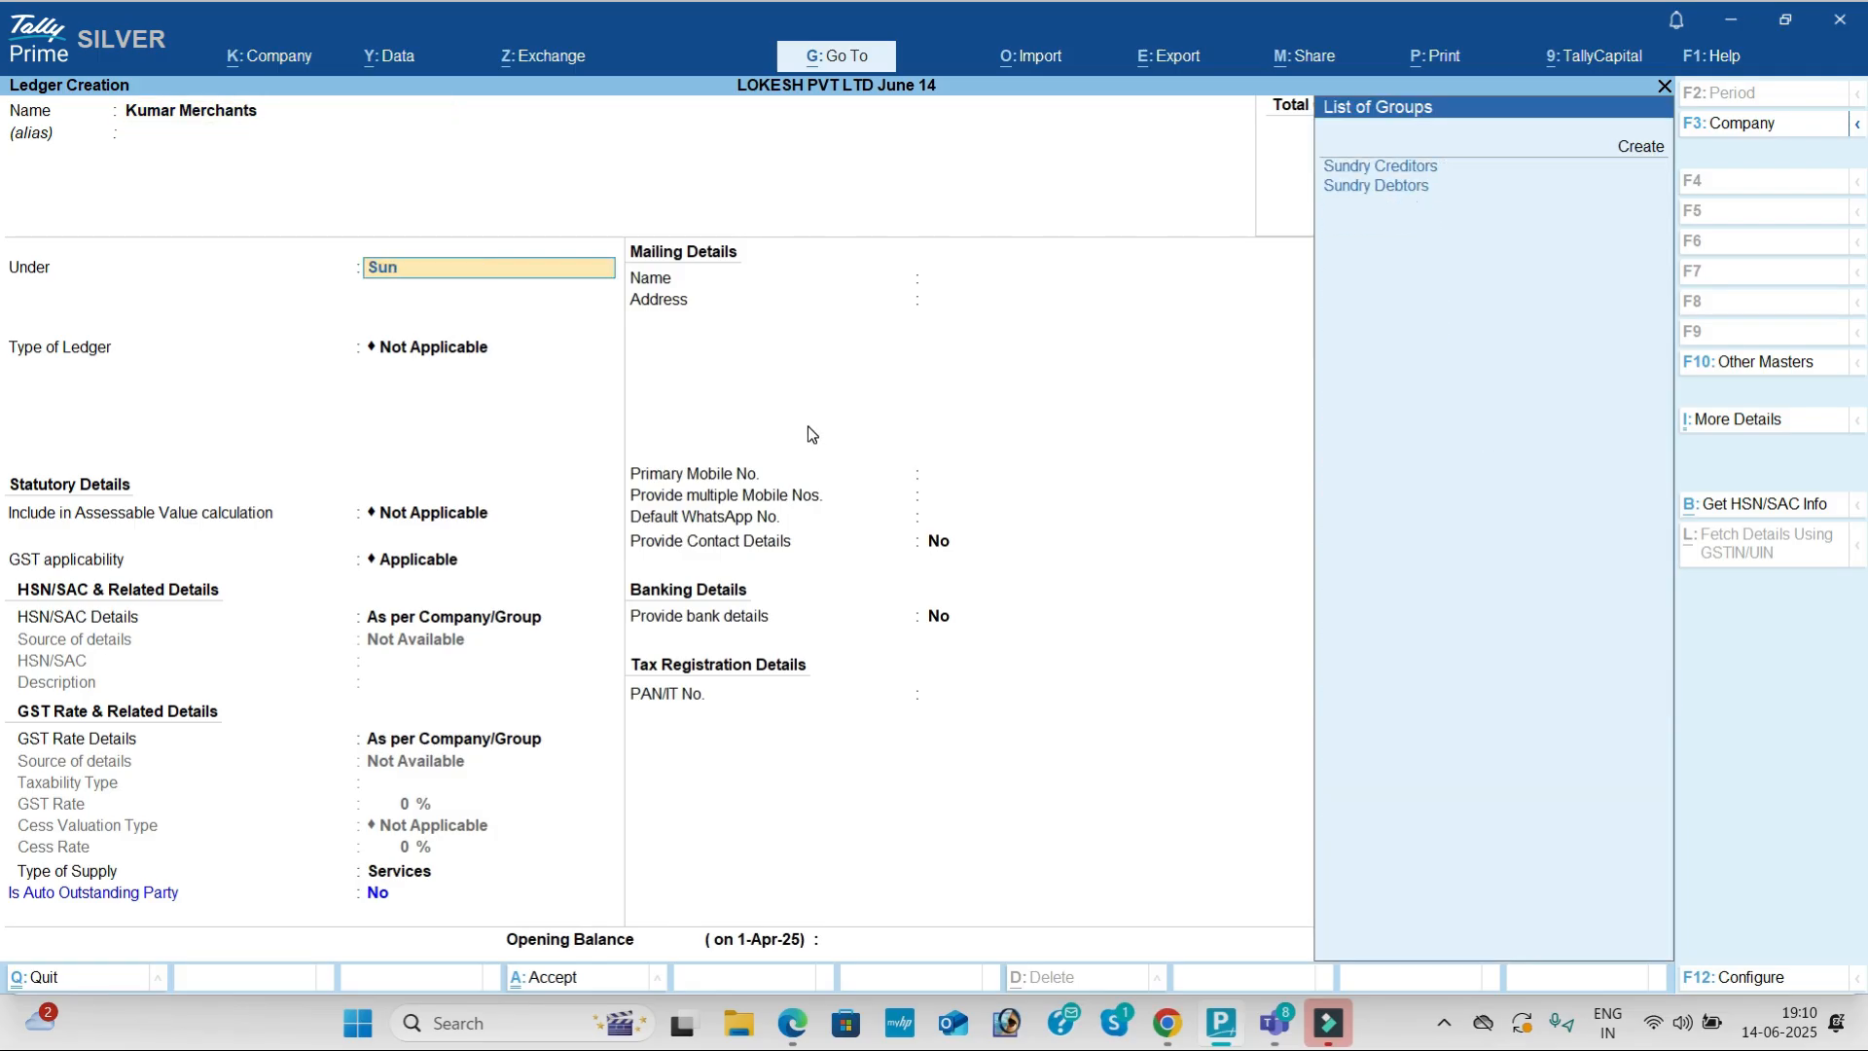
pyautogui.press('Down')
pyautogui.press('Return')
pyautogui.press('Return')
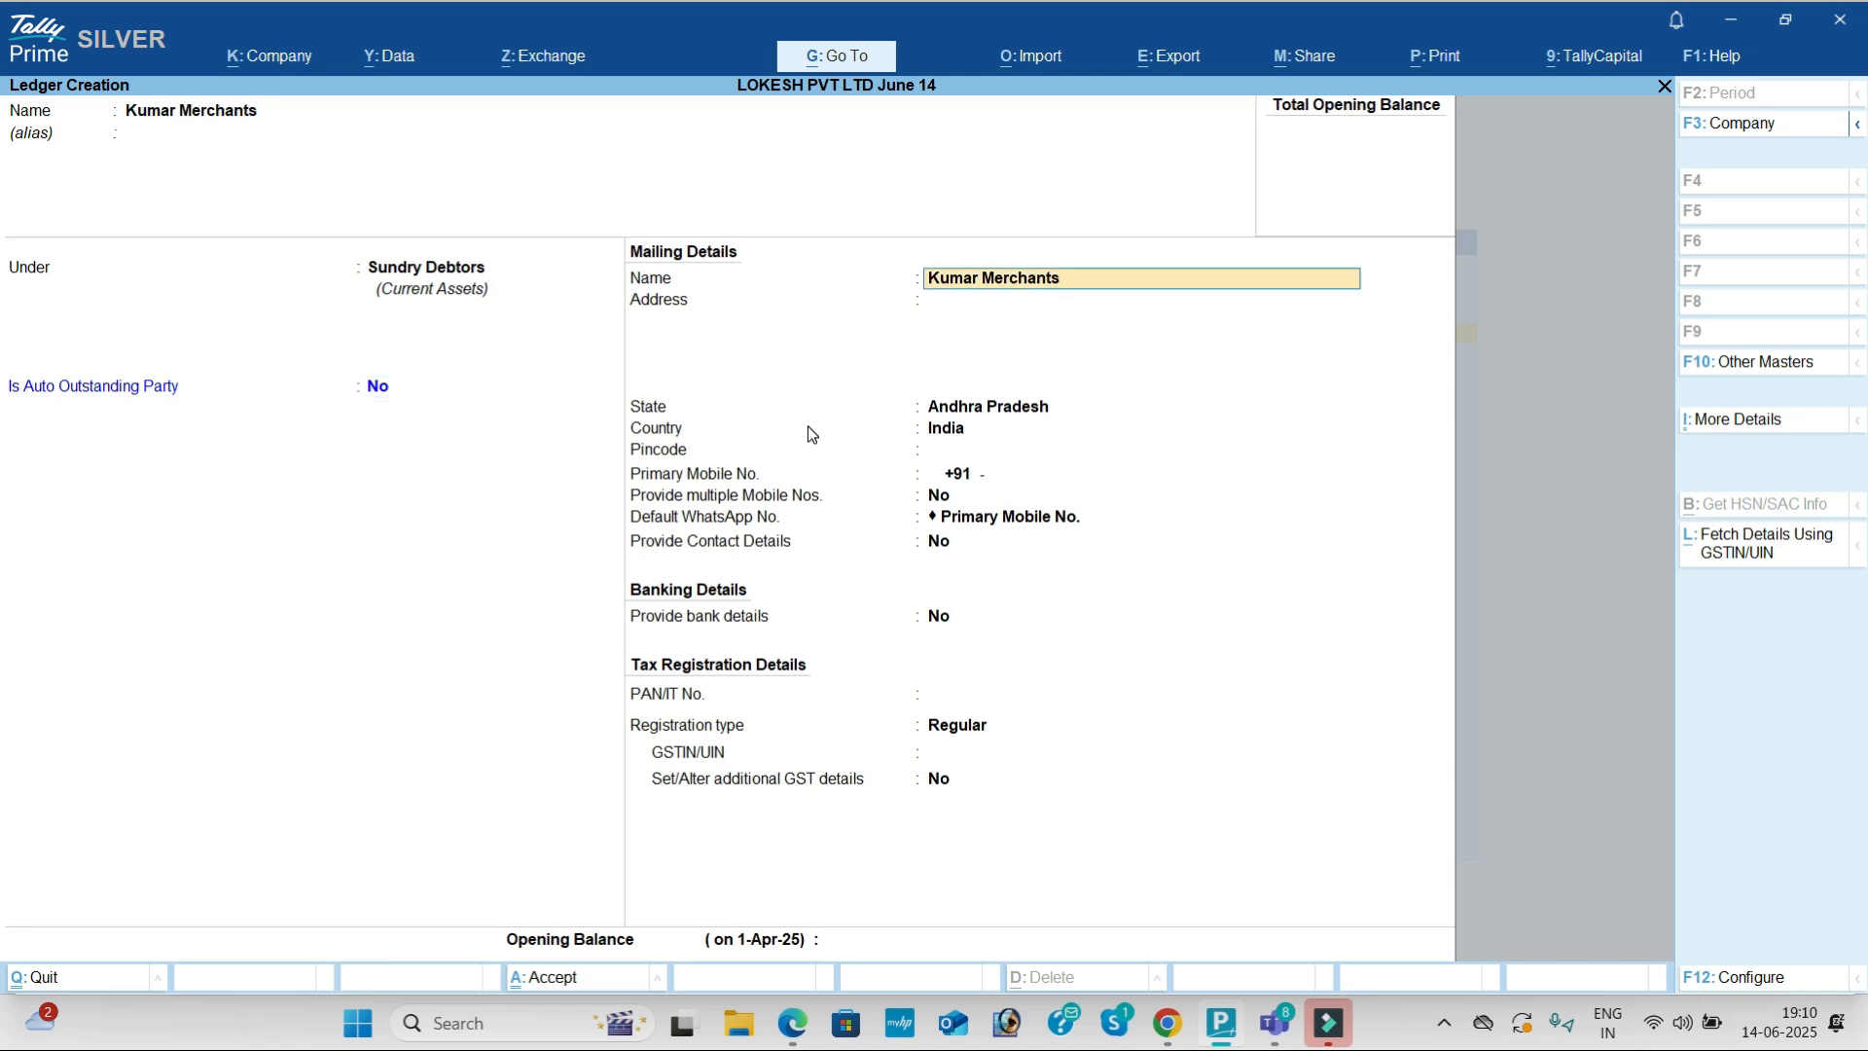
pyautogui.press('Return')
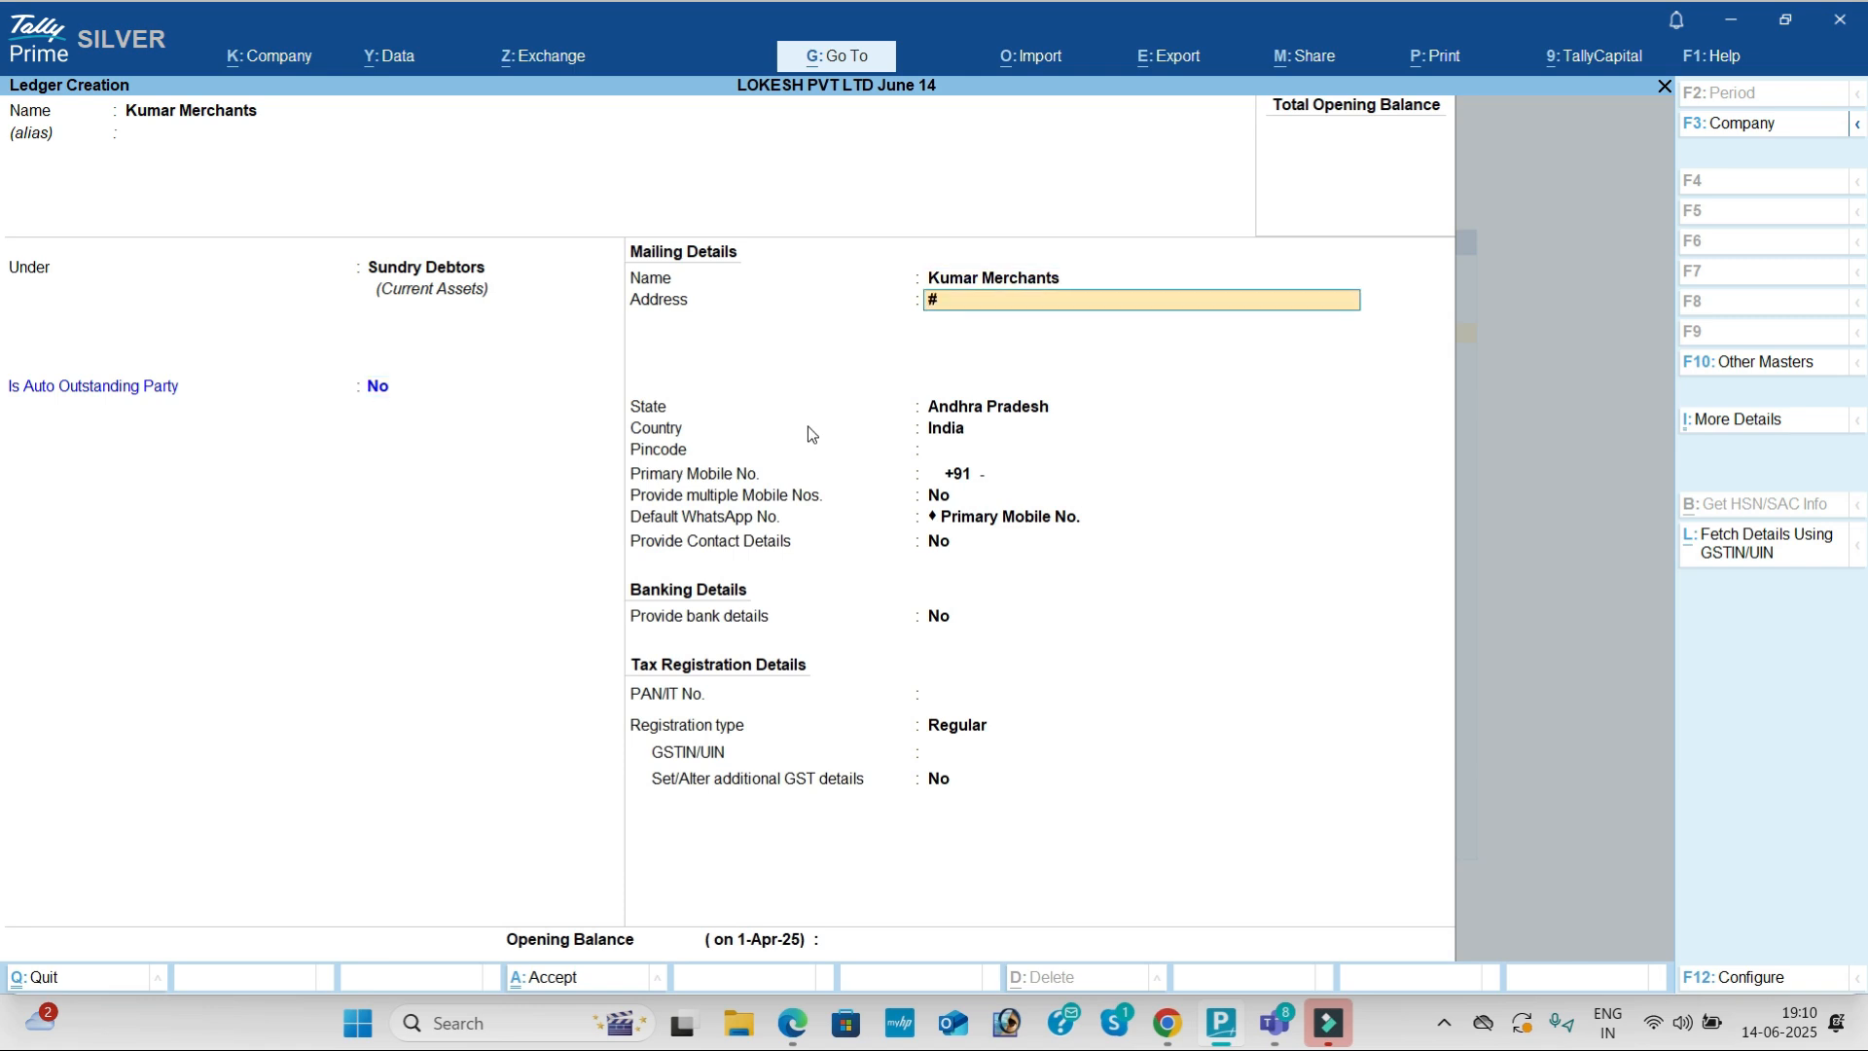
pyautogui.hotkey('alt', 'Tab')
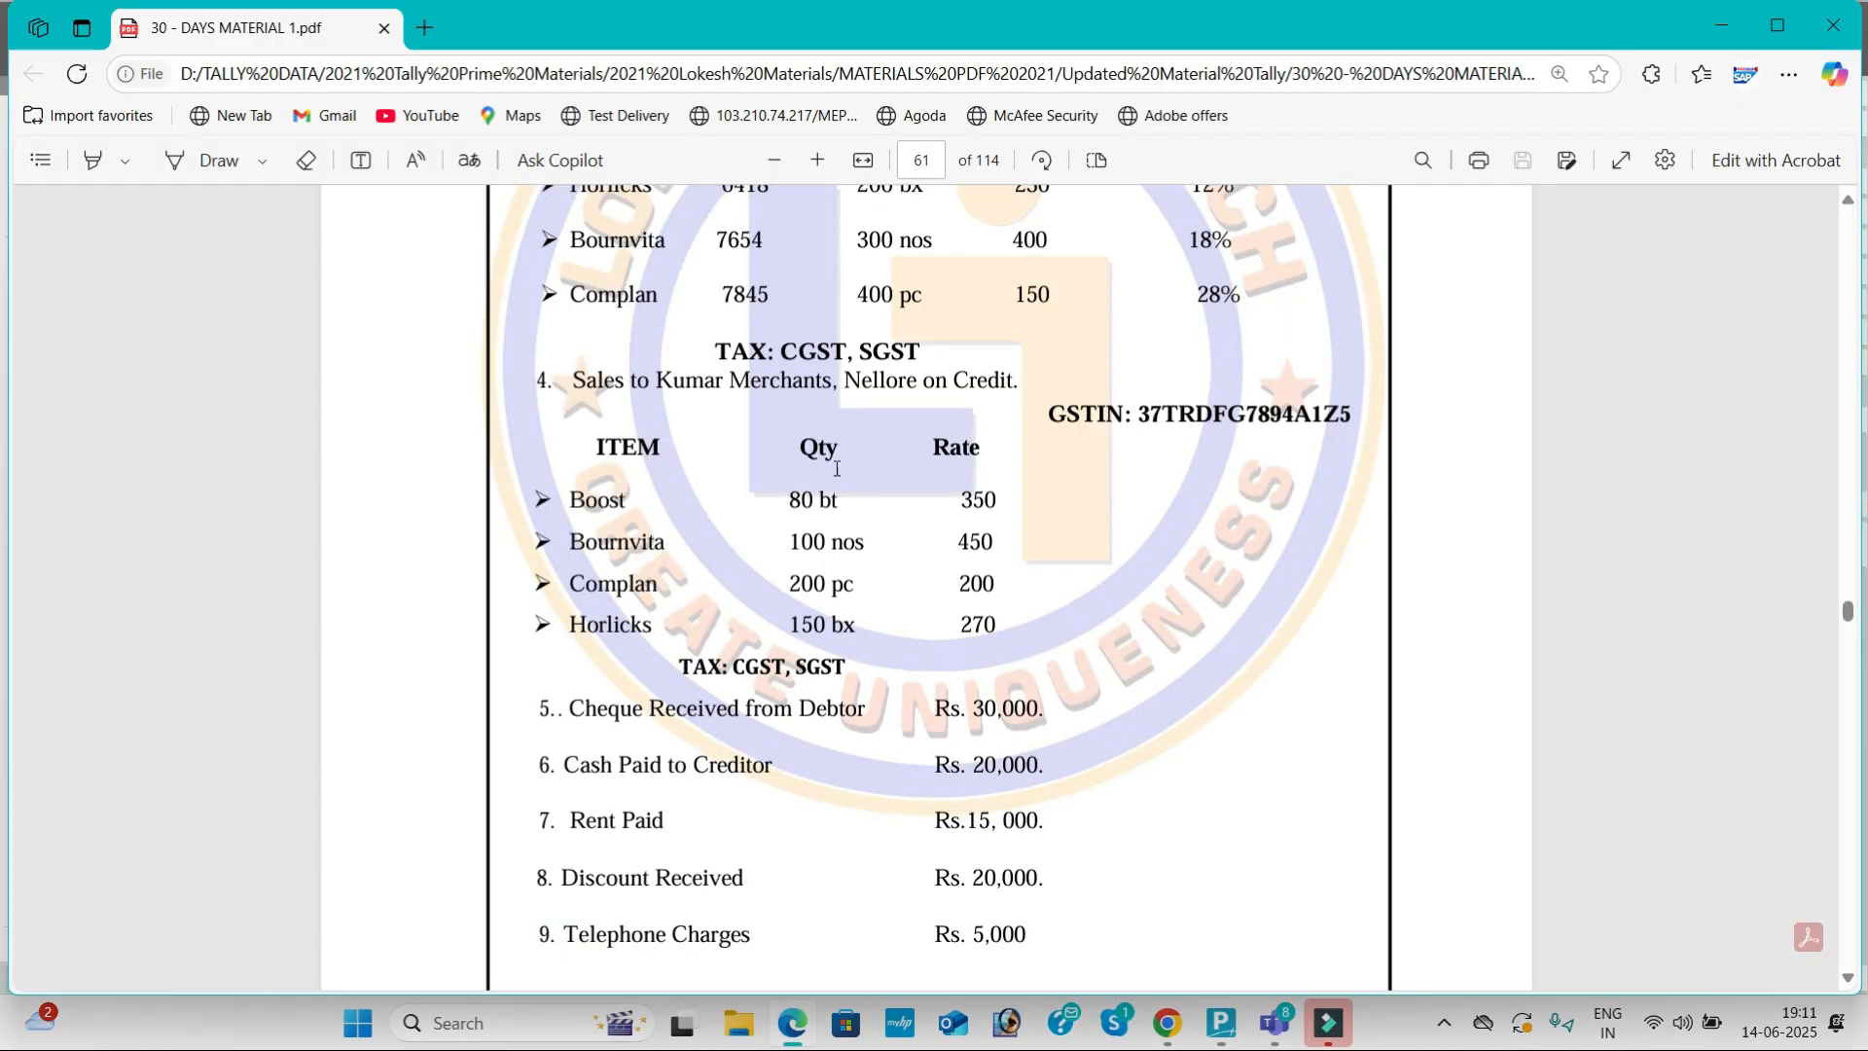
pyautogui.hotkey('alt', 'Tab')
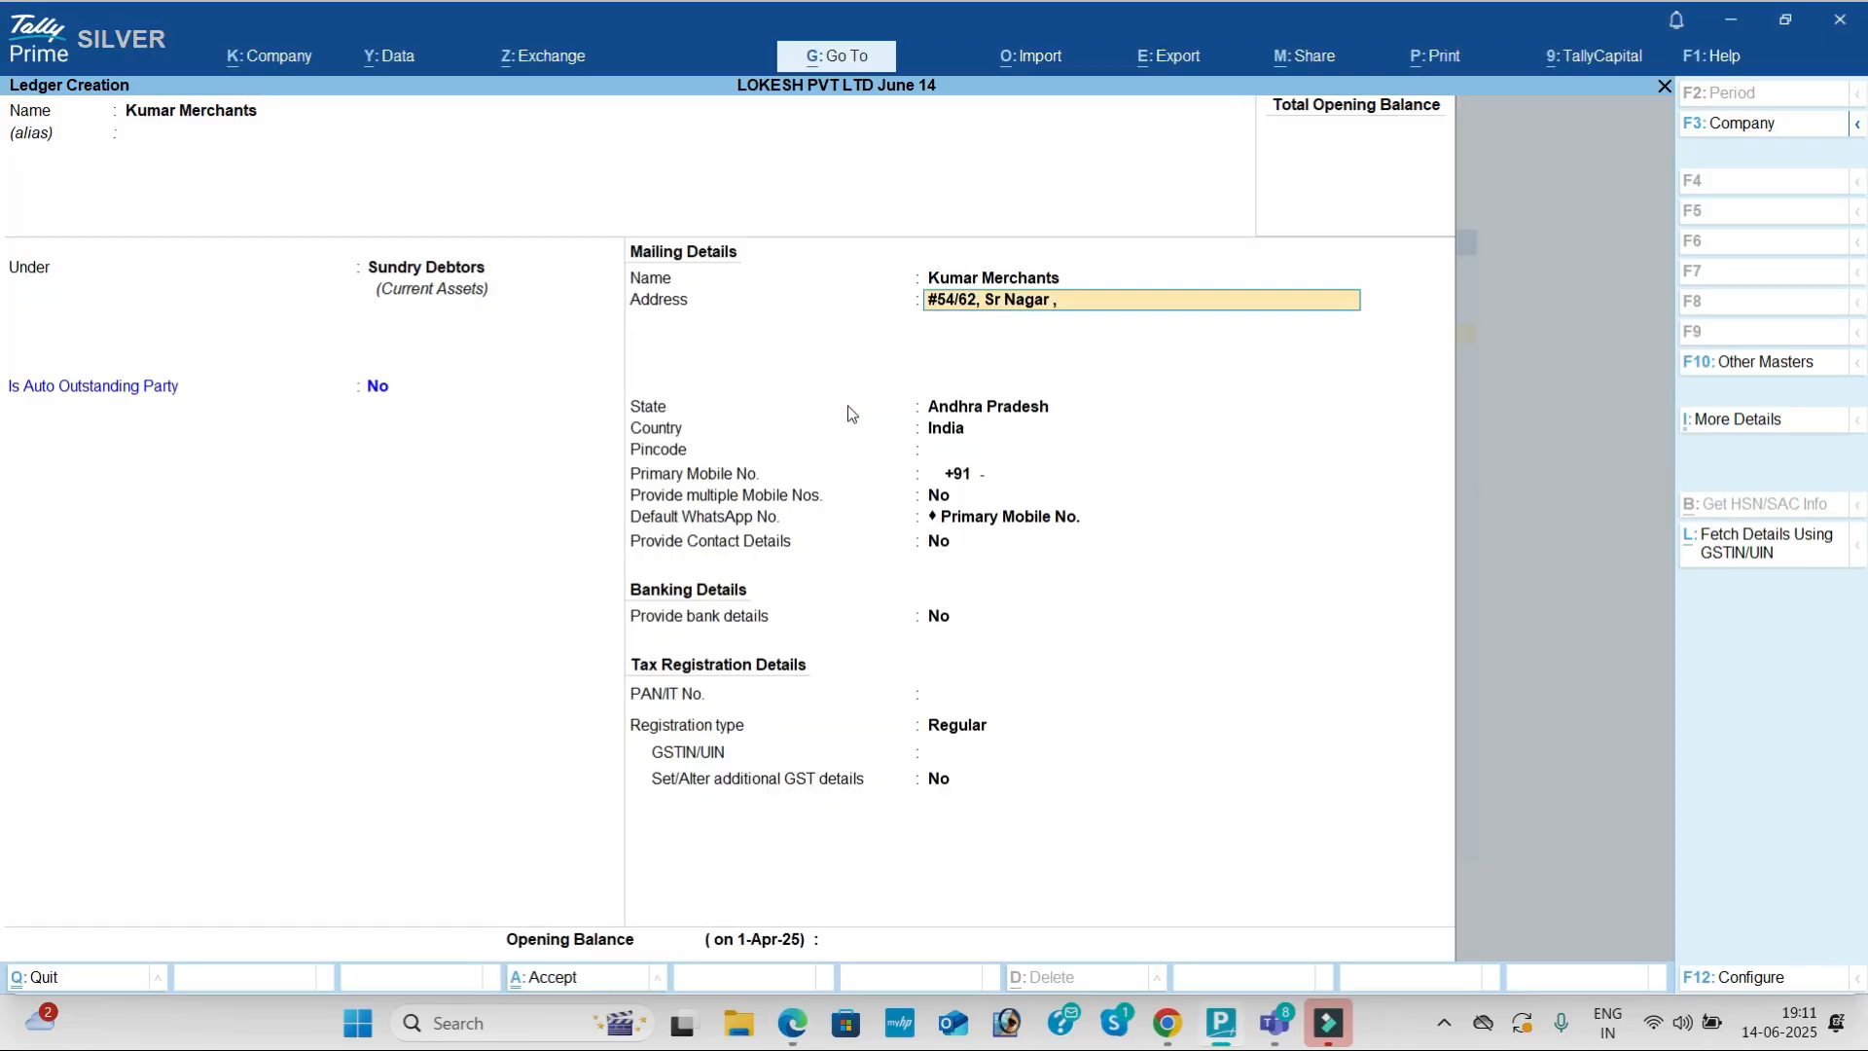
pyautogui.press('Return')
pyautogui.press('Return')
pyautogui.press('Return')
pyautogui.press('Return')
pyautogui.press('Return')
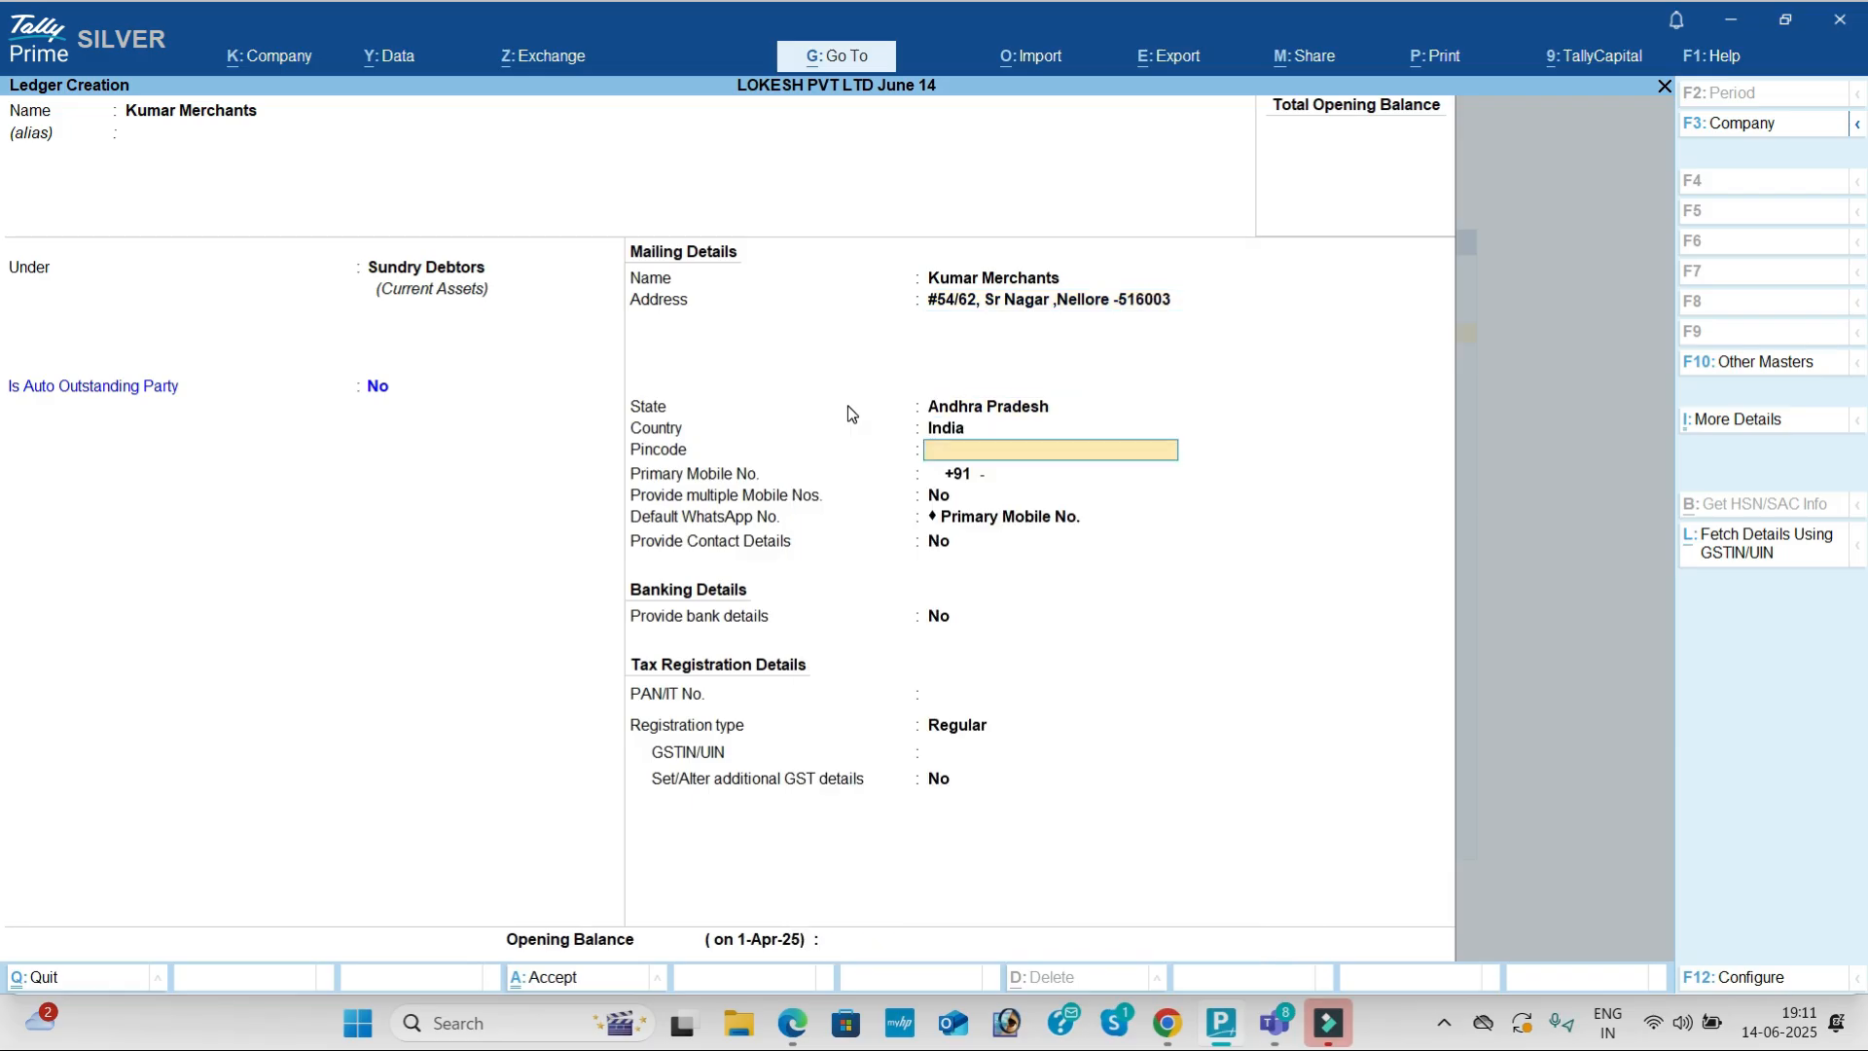
pyautogui.press('Return')
pyautogui.press('Return')
pyautogui.press('Return')
pyautogui.press('Return')
pyautogui.press('Return')
pyautogui.press('Return')
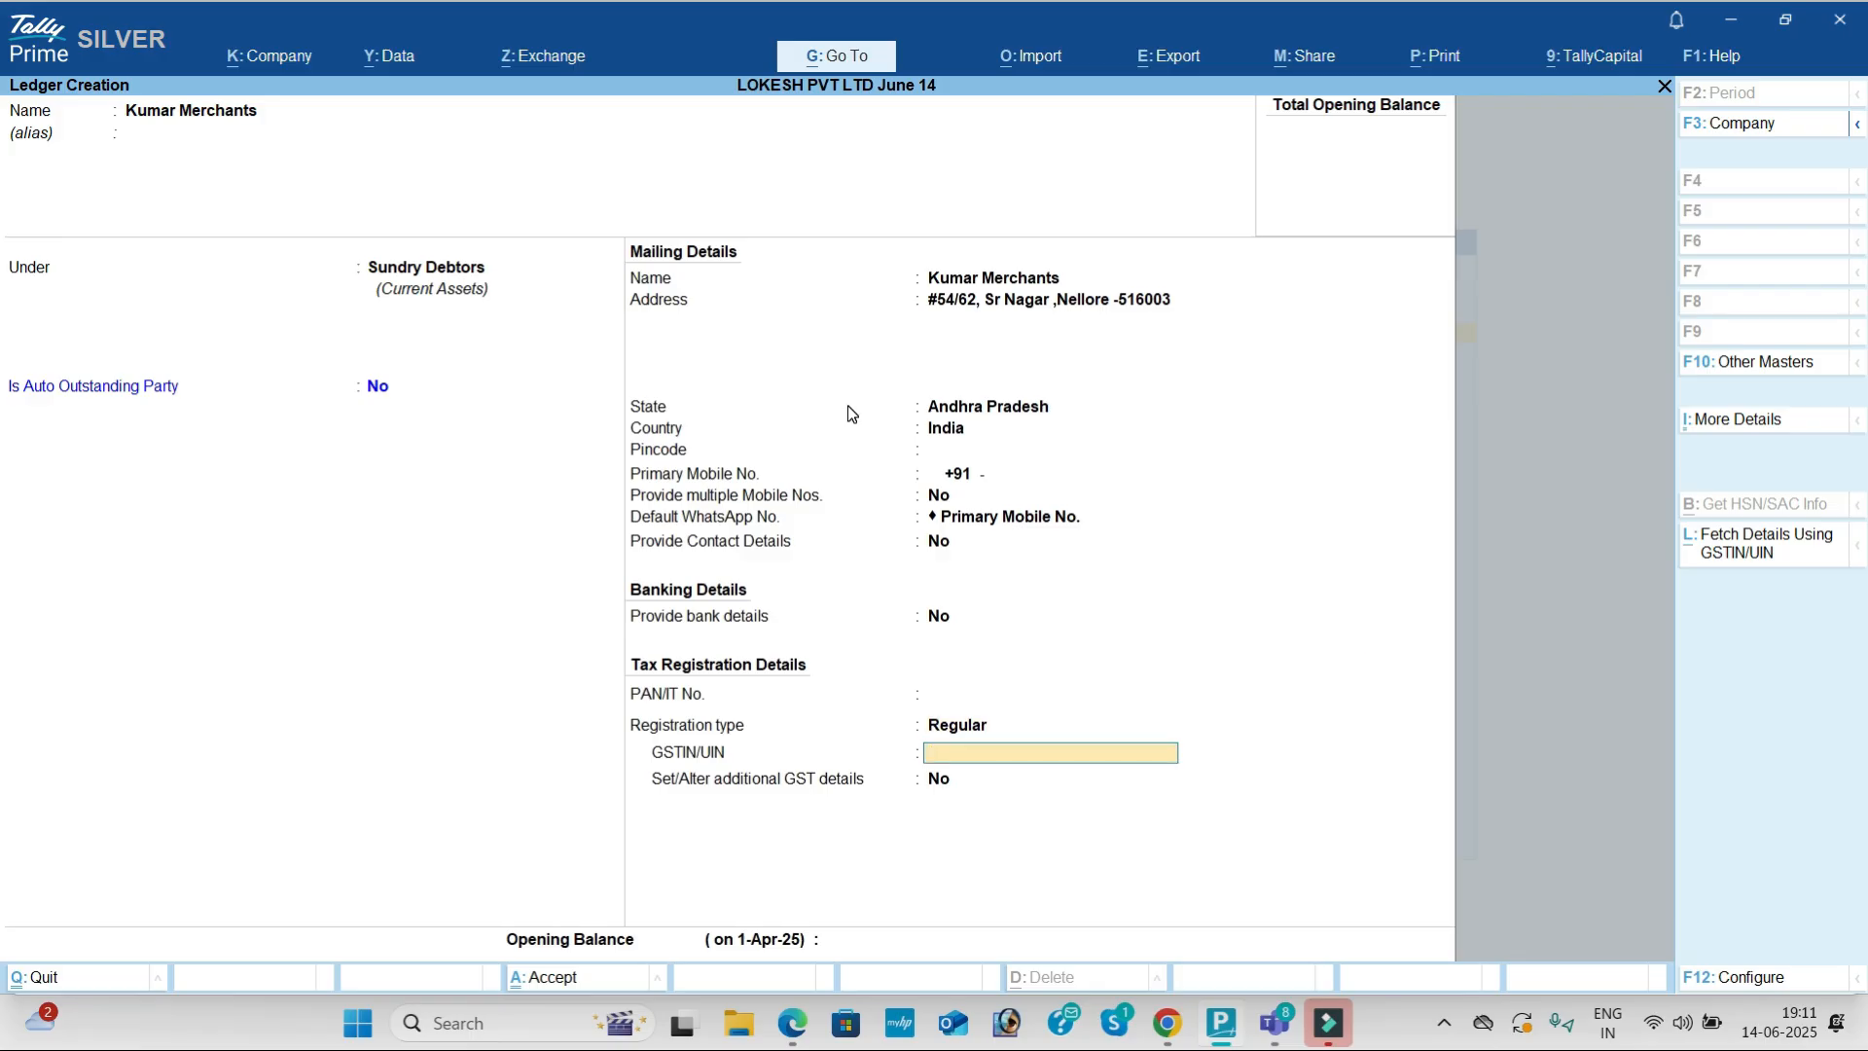
# Step: Copy the customer's GSTIN from the PDF, paste it, and save the ledger despite the warning
pyautogui.hotkey('alt', 'Tab')
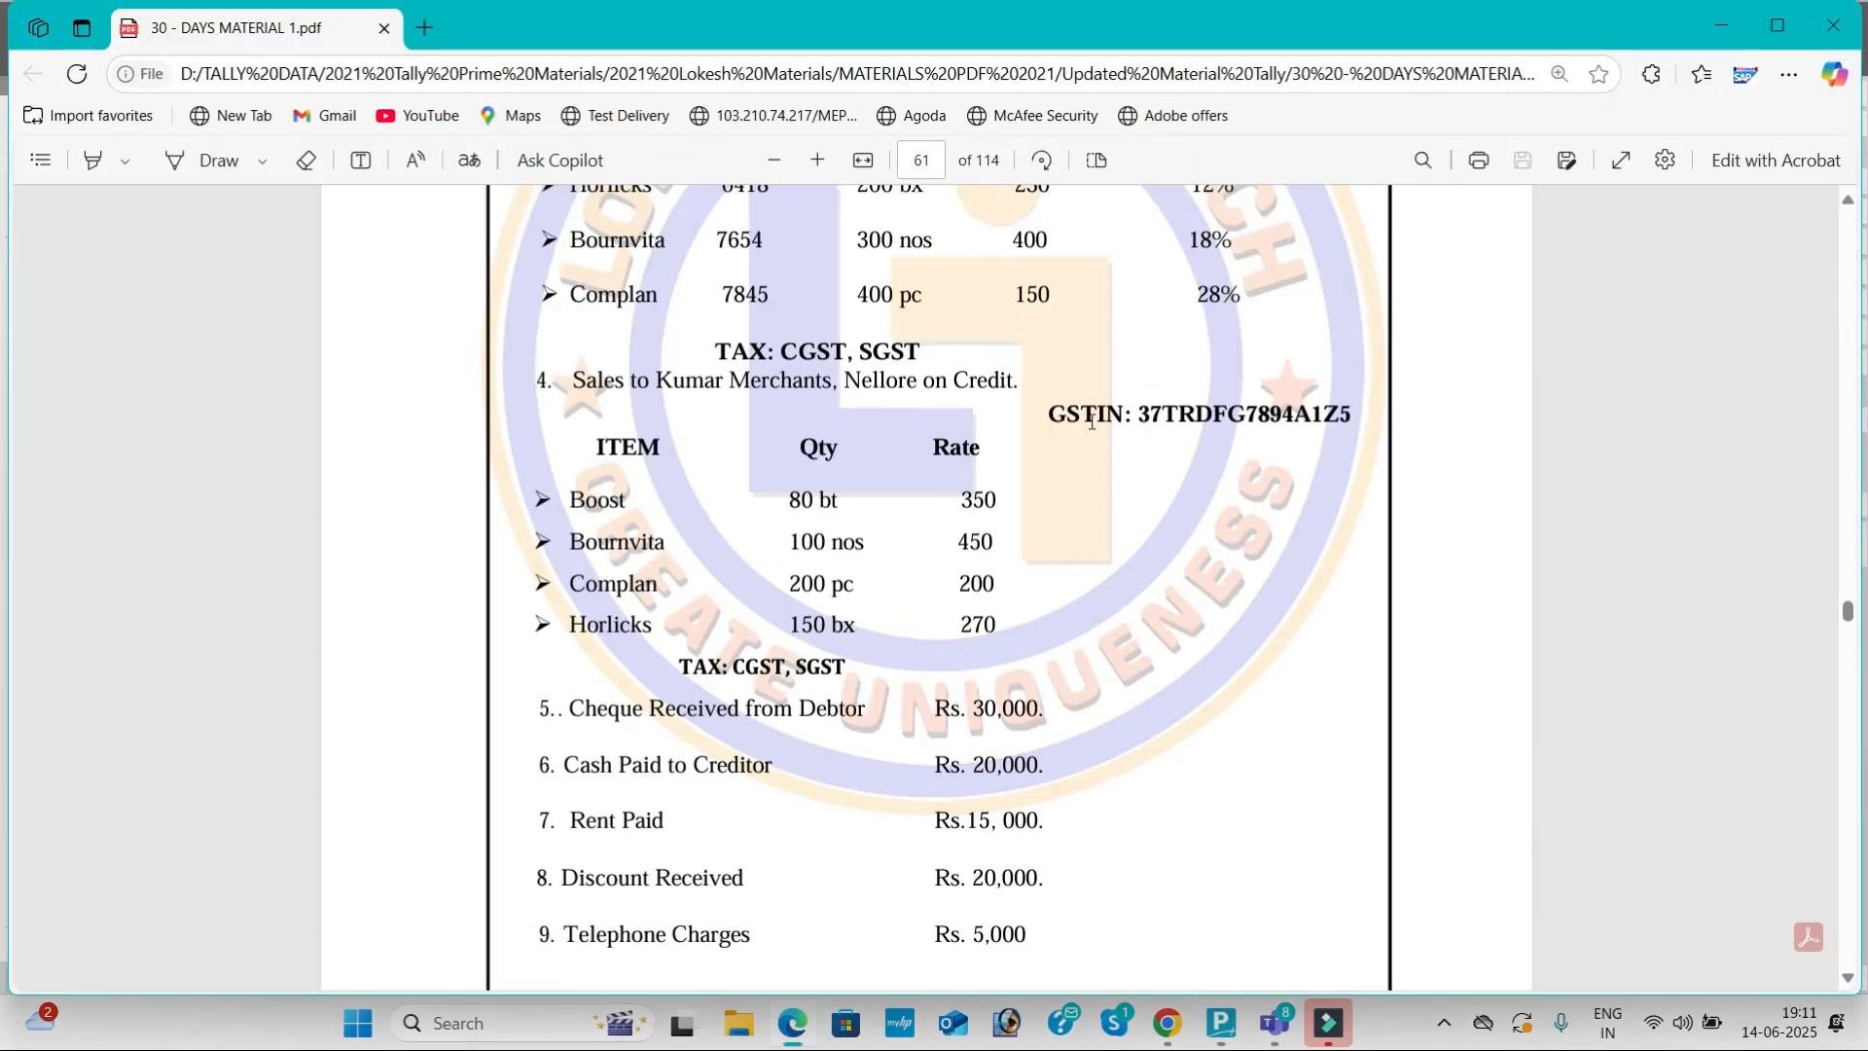
pyautogui.moveTo(1138, 414); pyautogui.dragTo(1358, 422)
pyautogui.hotkey('ctrl', 'c')
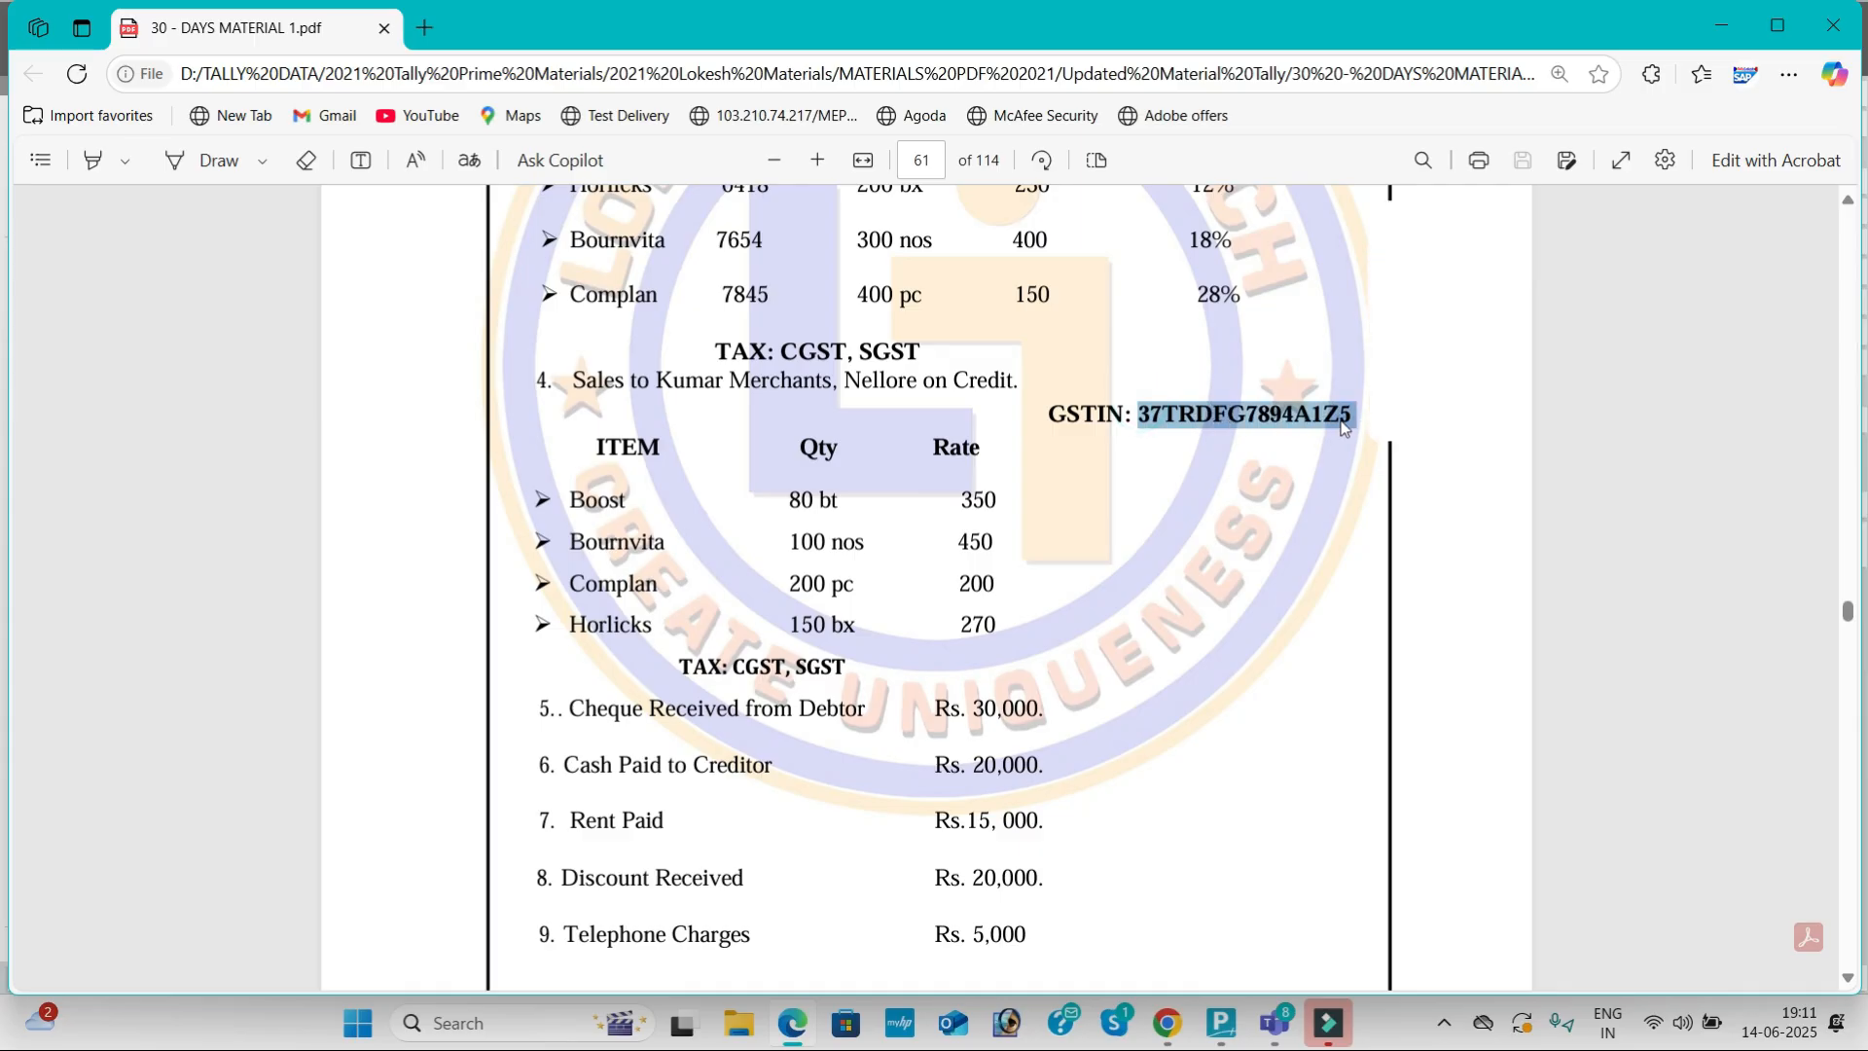
pyautogui.hotkey('alt', 'Tab')
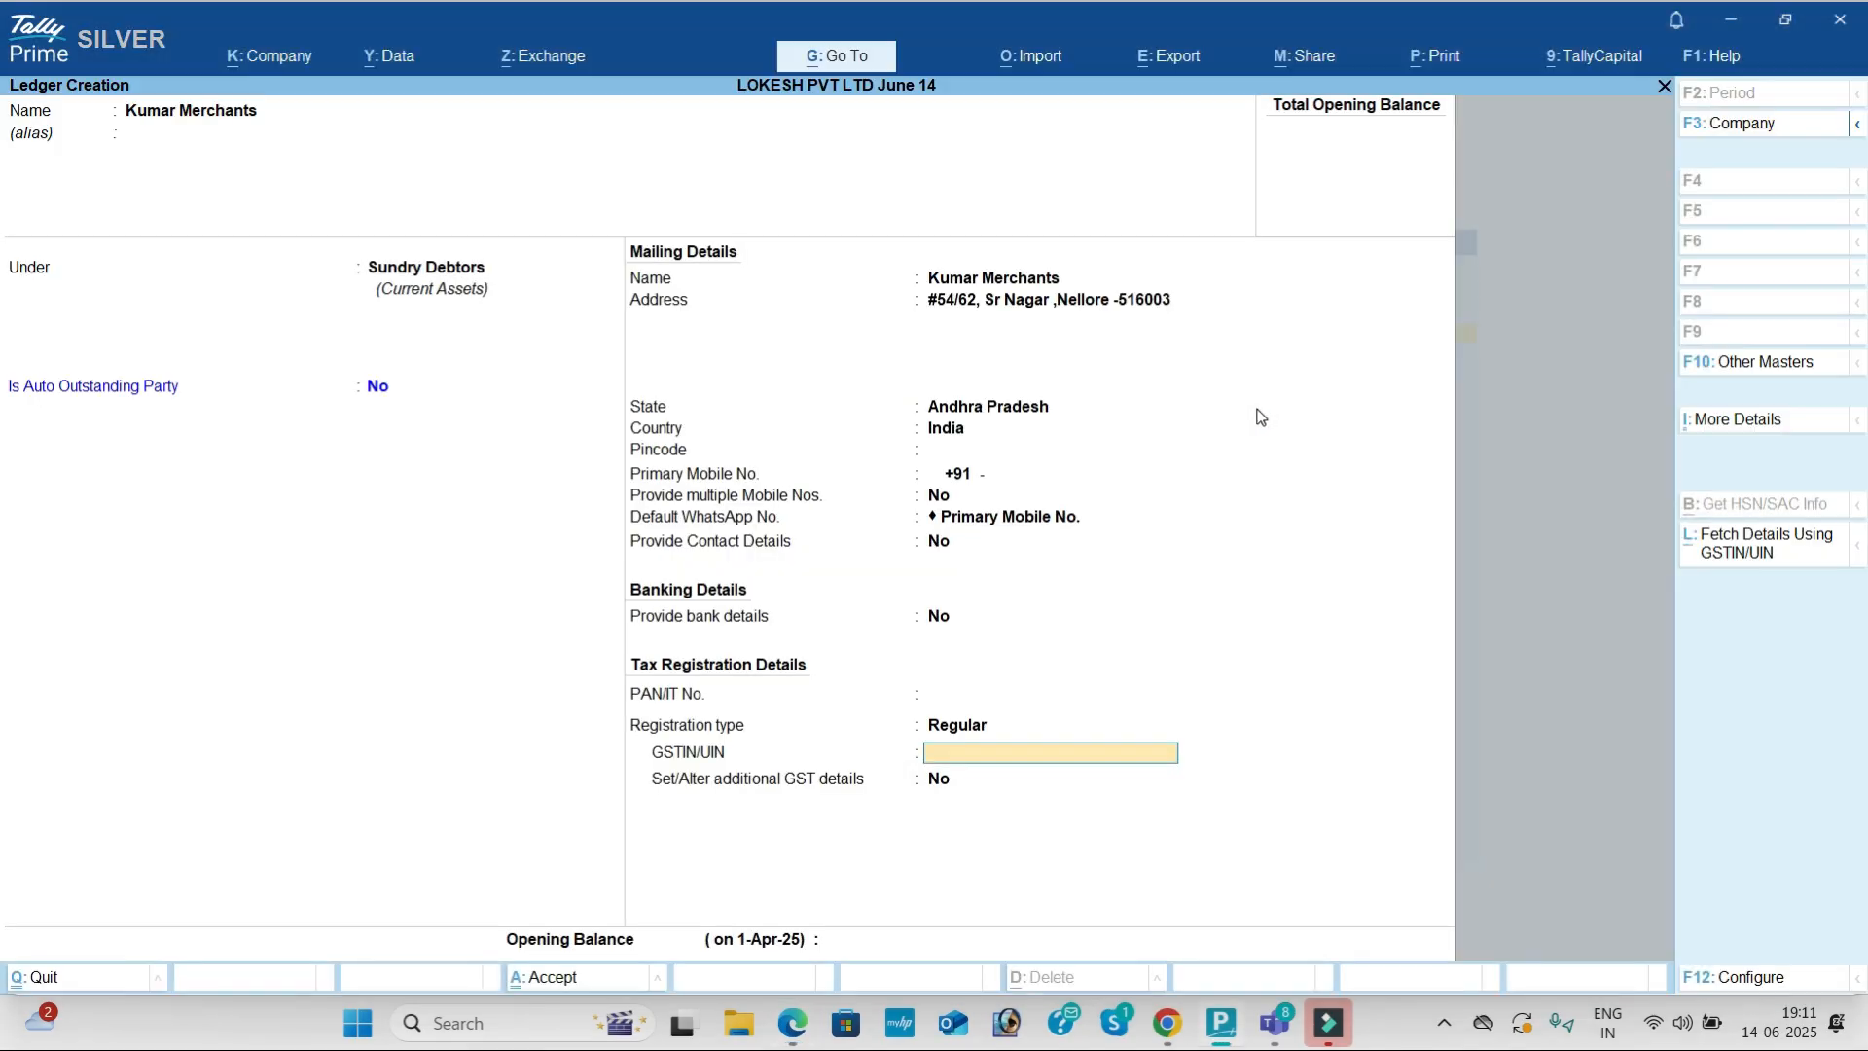
pyautogui.hotkey('ctrl', 'v')
pyautogui.press('Return')
pyautogui.press('Return')
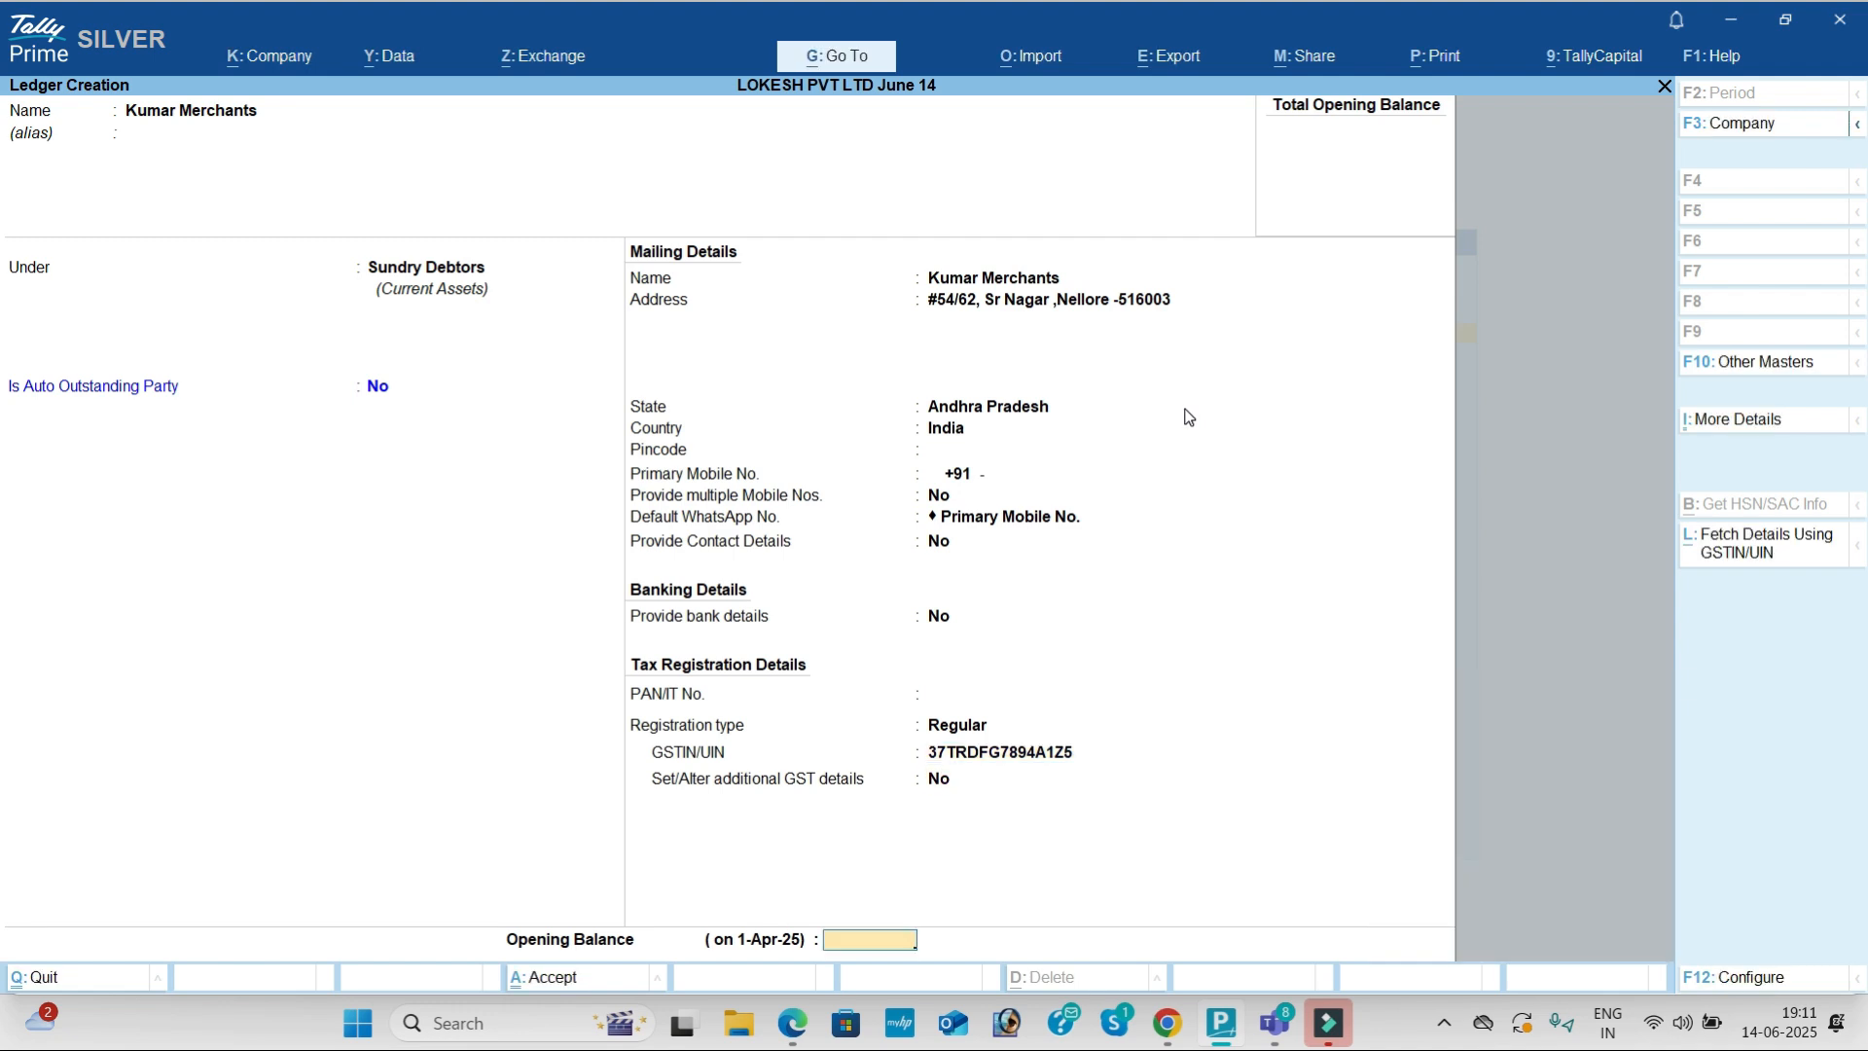
pyautogui.press('Return')
pyautogui.press('Return')
pyautogui.hotkey('alt', 'Tab')
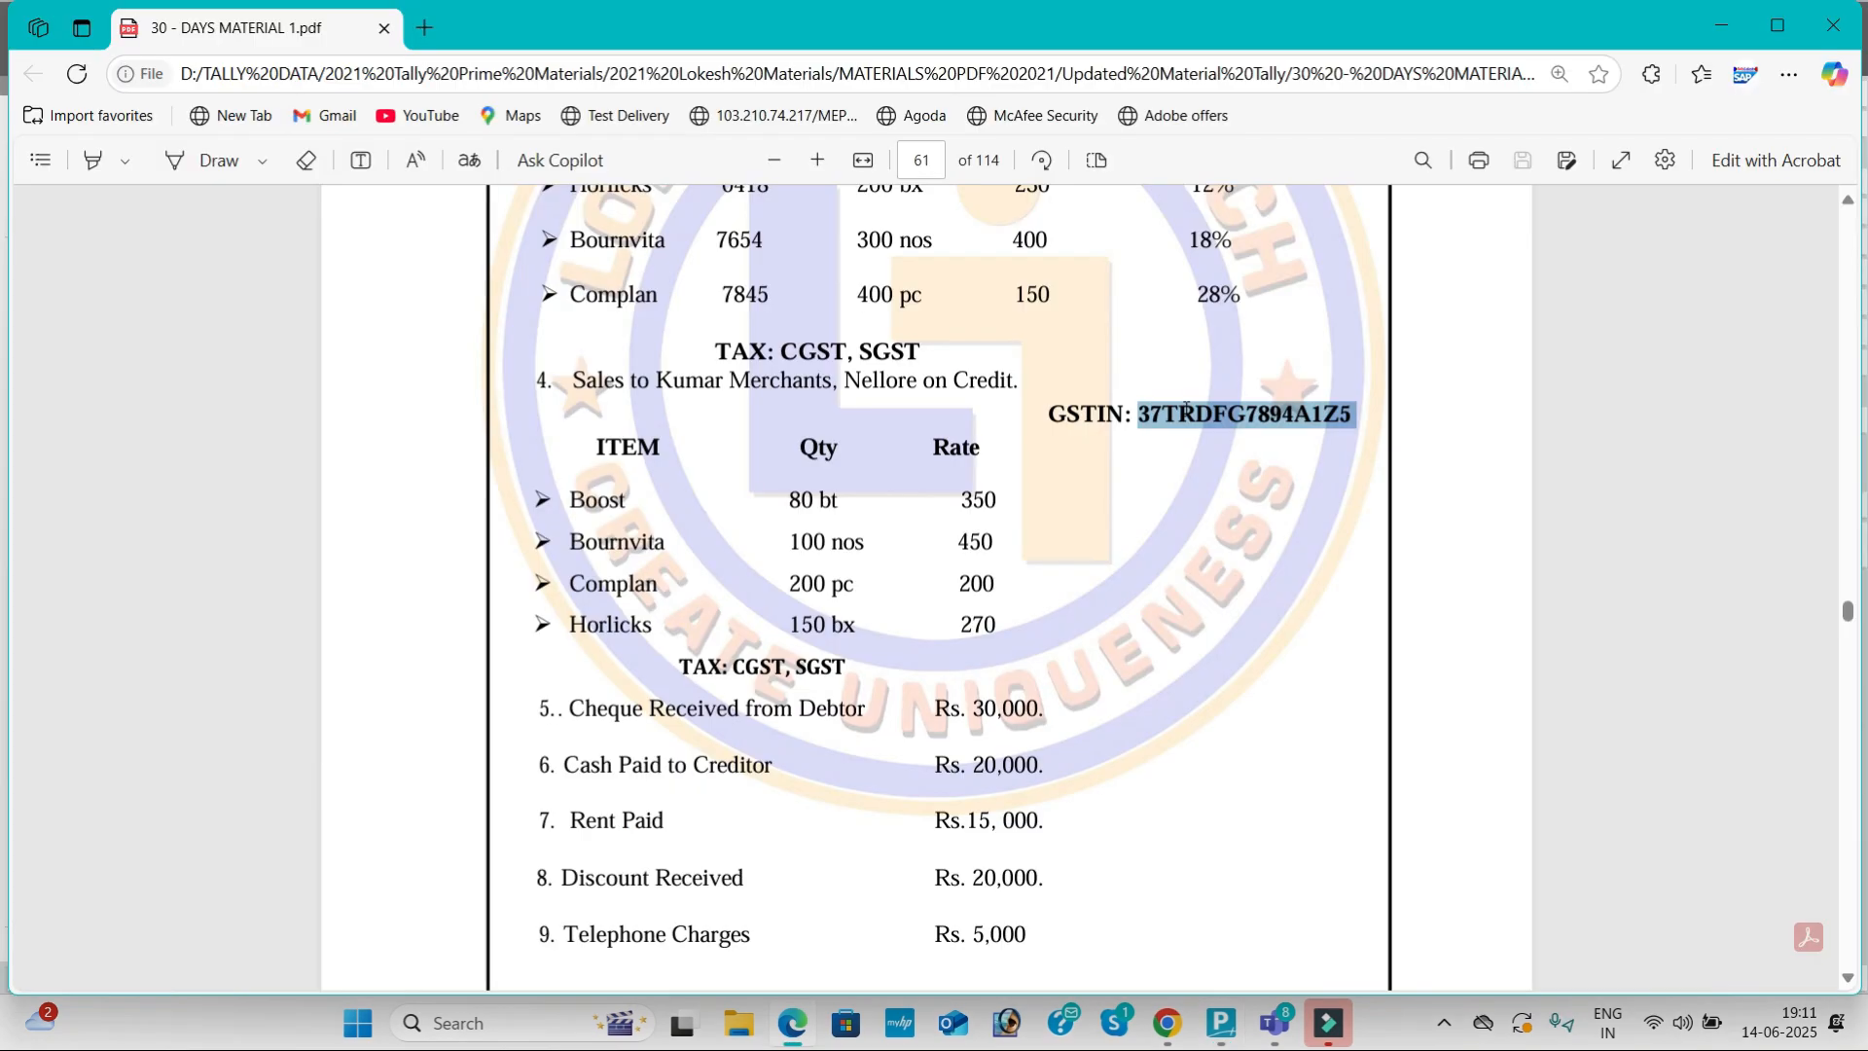
pyautogui.scroll(-3, 1070, 611)
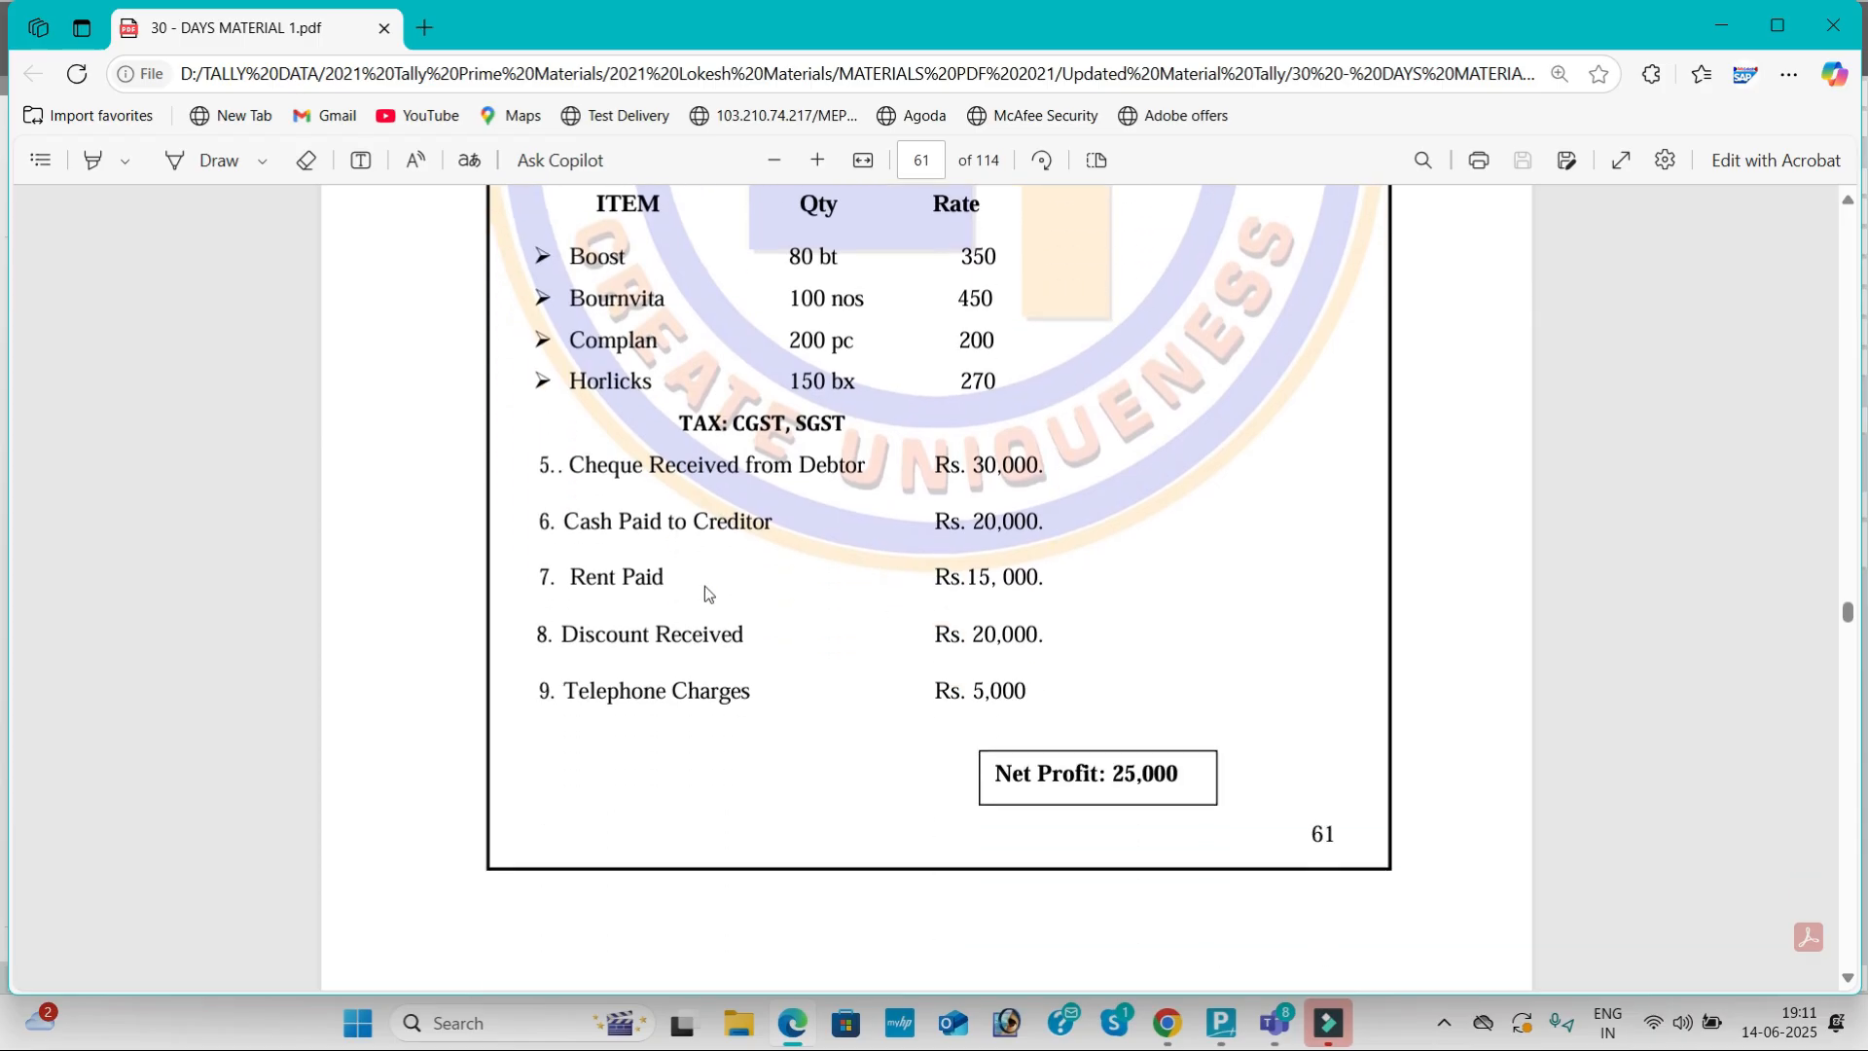
# Step: Create the Rent ledger under Indirect Expenses
pyautogui.hotkey('alt', 'Tab')
pyautogui.write('Rent')
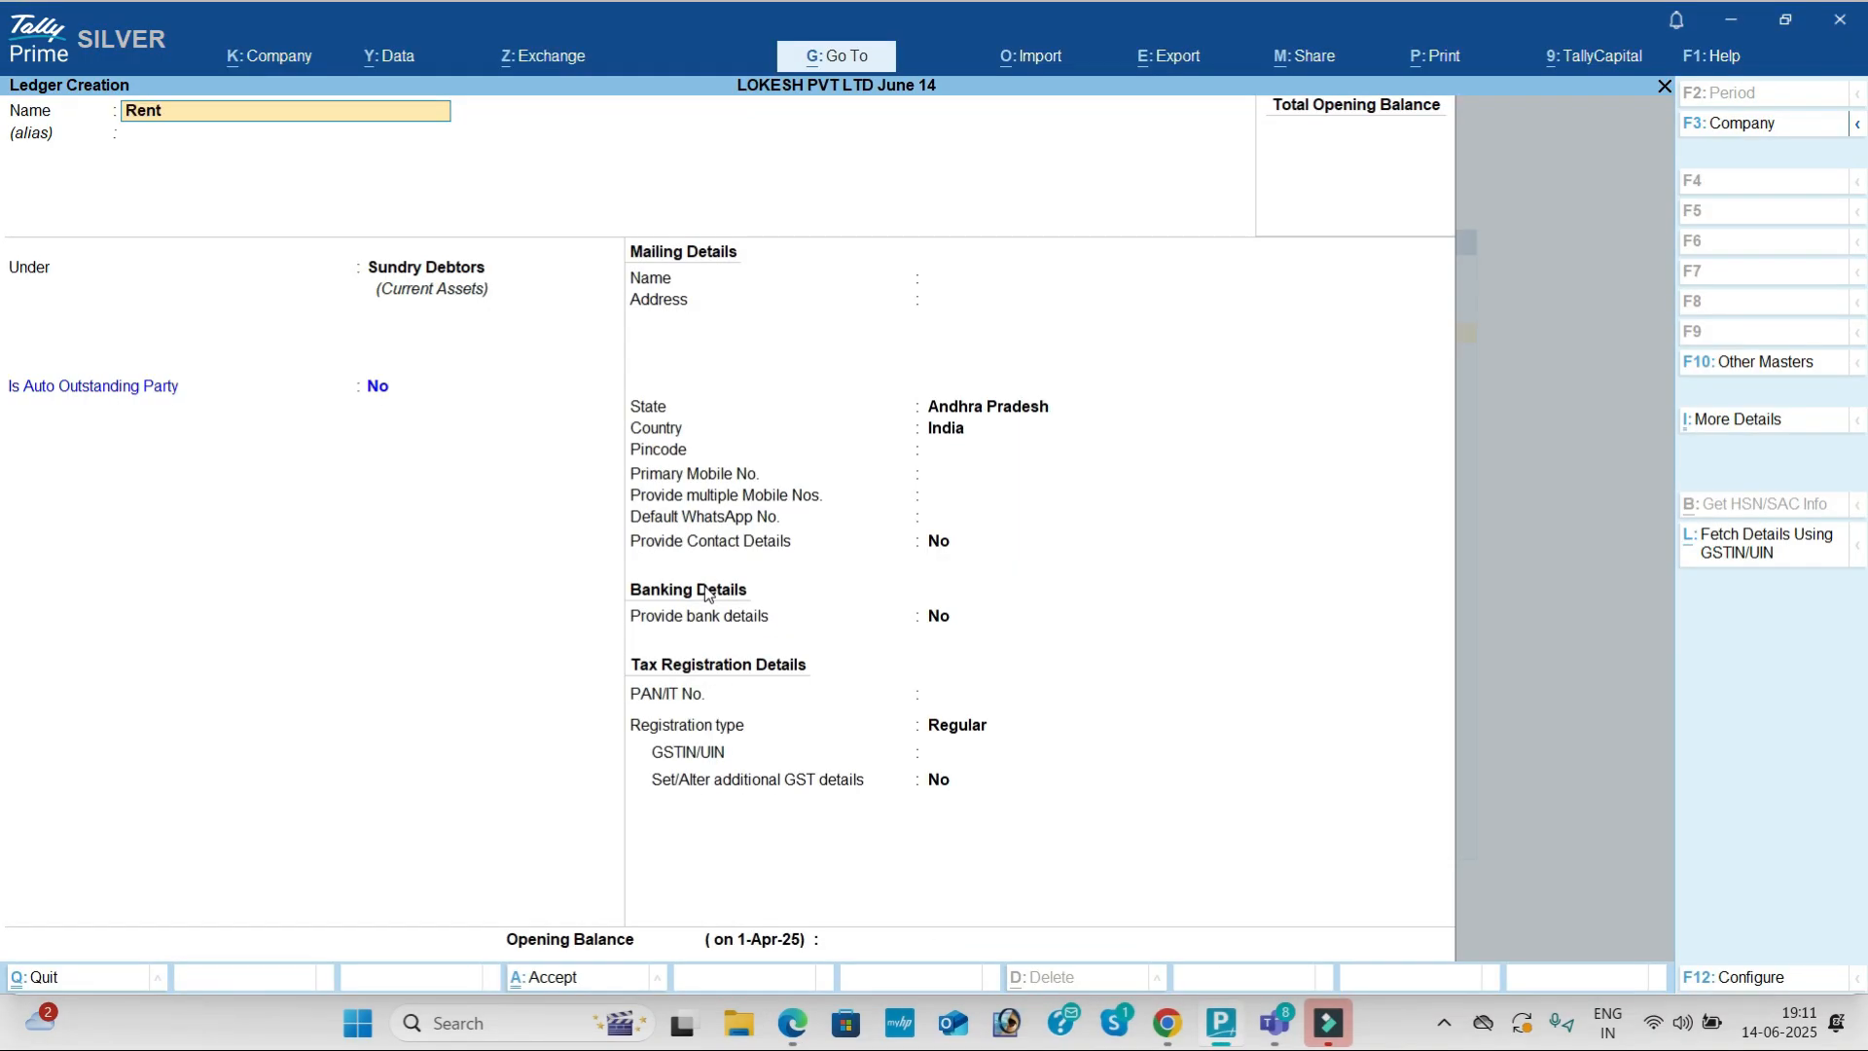
pyautogui.press('Return')
pyautogui.press('Return')
pyautogui.press('Down')
pyautogui.press('Return')
pyautogui.press('Return')
pyautogui.press('Return')
pyautogui.press('Return')
pyautogui.press('Return')
pyautogui.press('Return')
pyautogui.press('Return')
# Step: Create the Discount Received ledger under Indirect Incomes
pyautogui.press('Return')
pyautogui.press('Return')
pyautogui.press('Return')
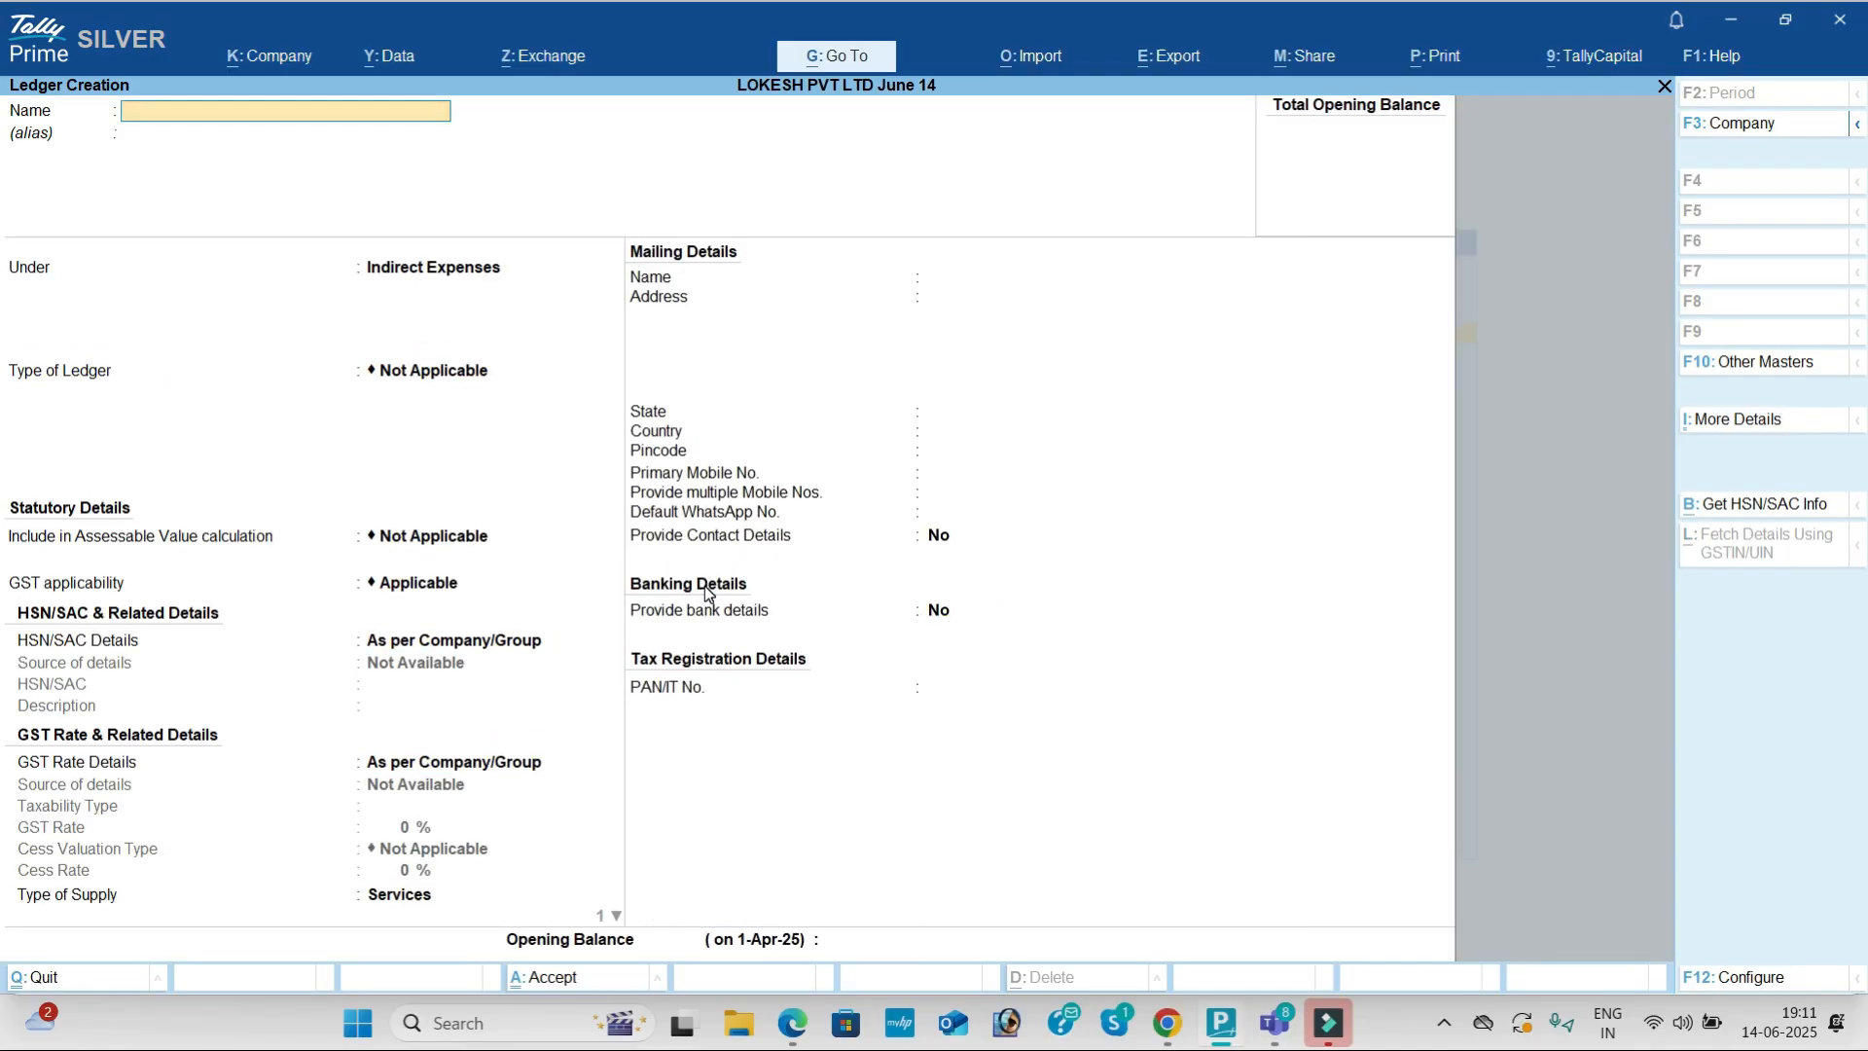
pyautogui.hotkey('alt', 'Tab')
pyautogui.hotkey('alt', 'Tab')
pyautogui.write('Discount Received')
pyautogui.press('Return')
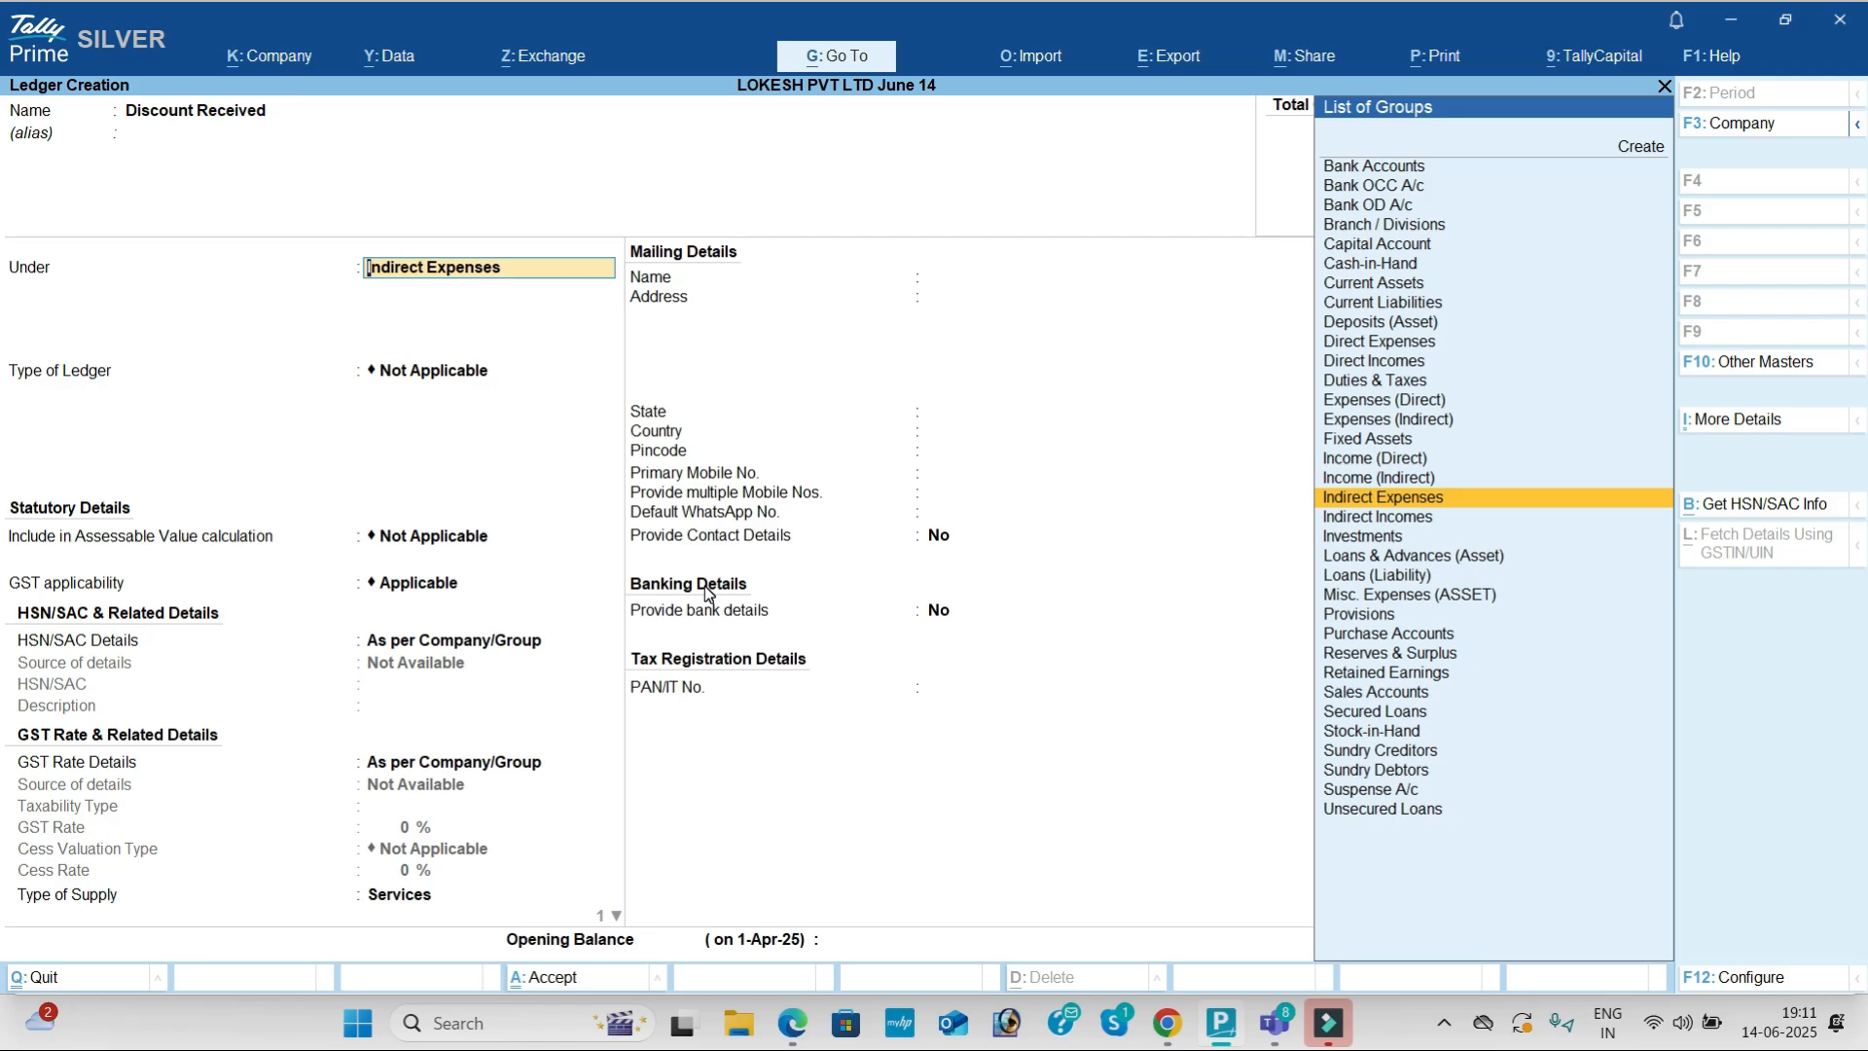
pyautogui.press('Down')
pyautogui.press('Return')
pyautogui.press('Return')
pyautogui.press('Return')
pyautogui.press('Return')
pyautogui.press('Return')
pyautogui.press('Return')
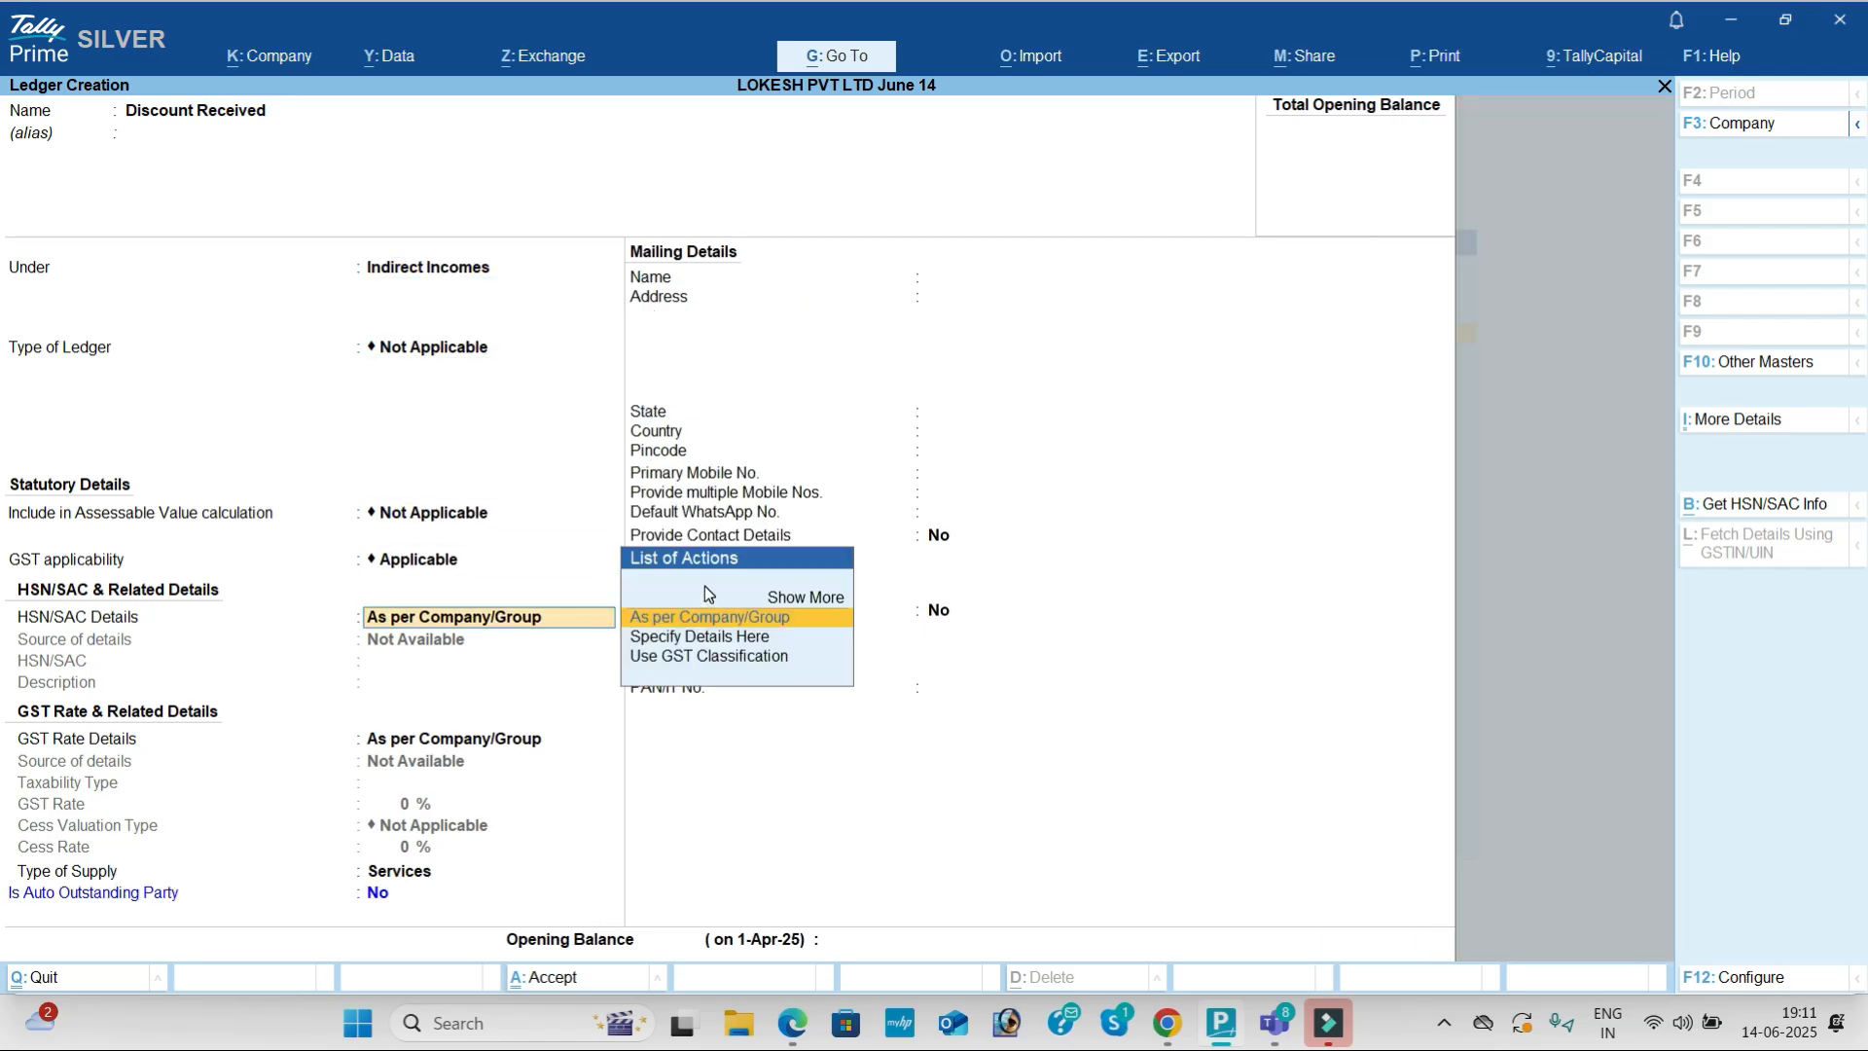
# Step: Create the Telephone Charges ledger under Indirect Expenses, then leave Ledger Creation
pyautogui.press('Return')
pyautogui.press('Return')
pyautogui.press('Return')
pyautogui.press('Return')
pyautogui.press('Return')
pyautogui.hotkey('alt', 'Tab')
pyautogui.hotkey('alt', 'Tab')
pyautogui.write('Telephone Charges')
pyautogui.press('Return')
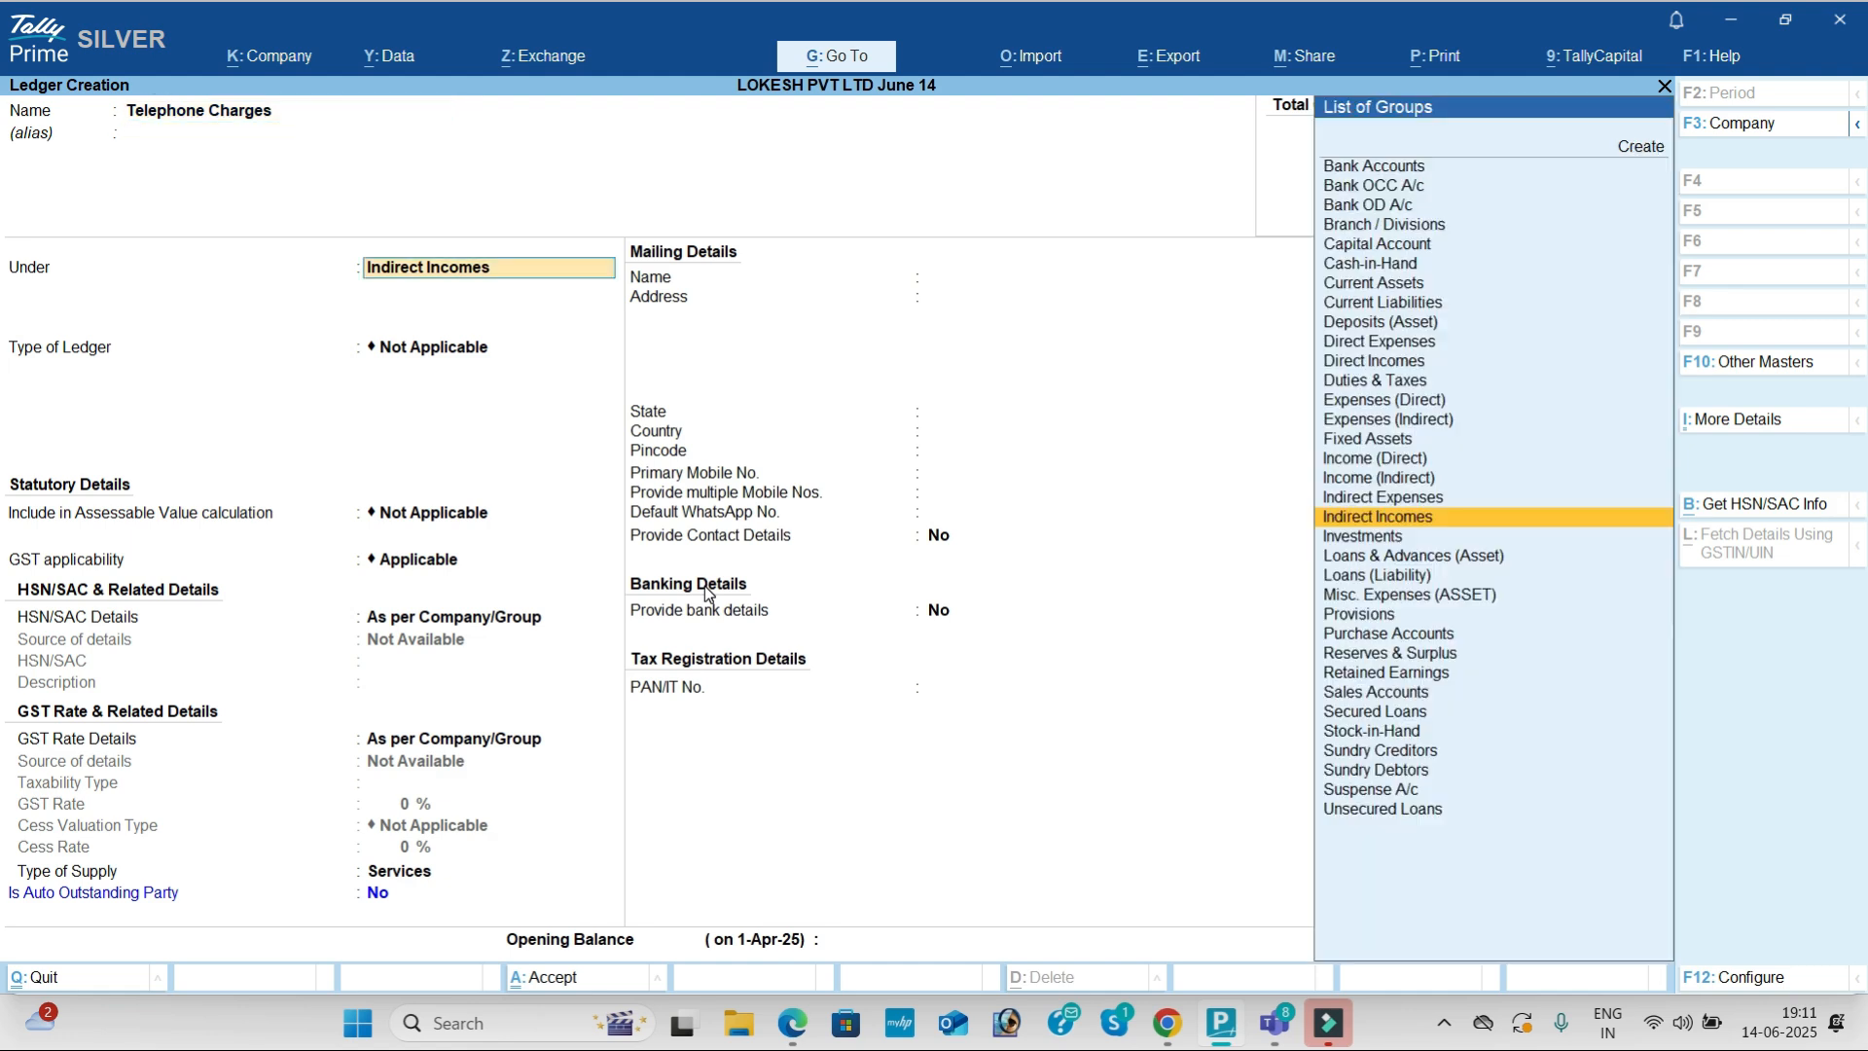
pyautogui.press('Up')
pyautogui.press('Return')
pyautogui.press('Return')
pyautogui.press('Return')
pyautogui.press('Return')
pyautogui.press('Return')
pyautogui.press('Return')
pyautogui.press('Return')
pyautogui.press('Return')
pyautogui.press('Return')
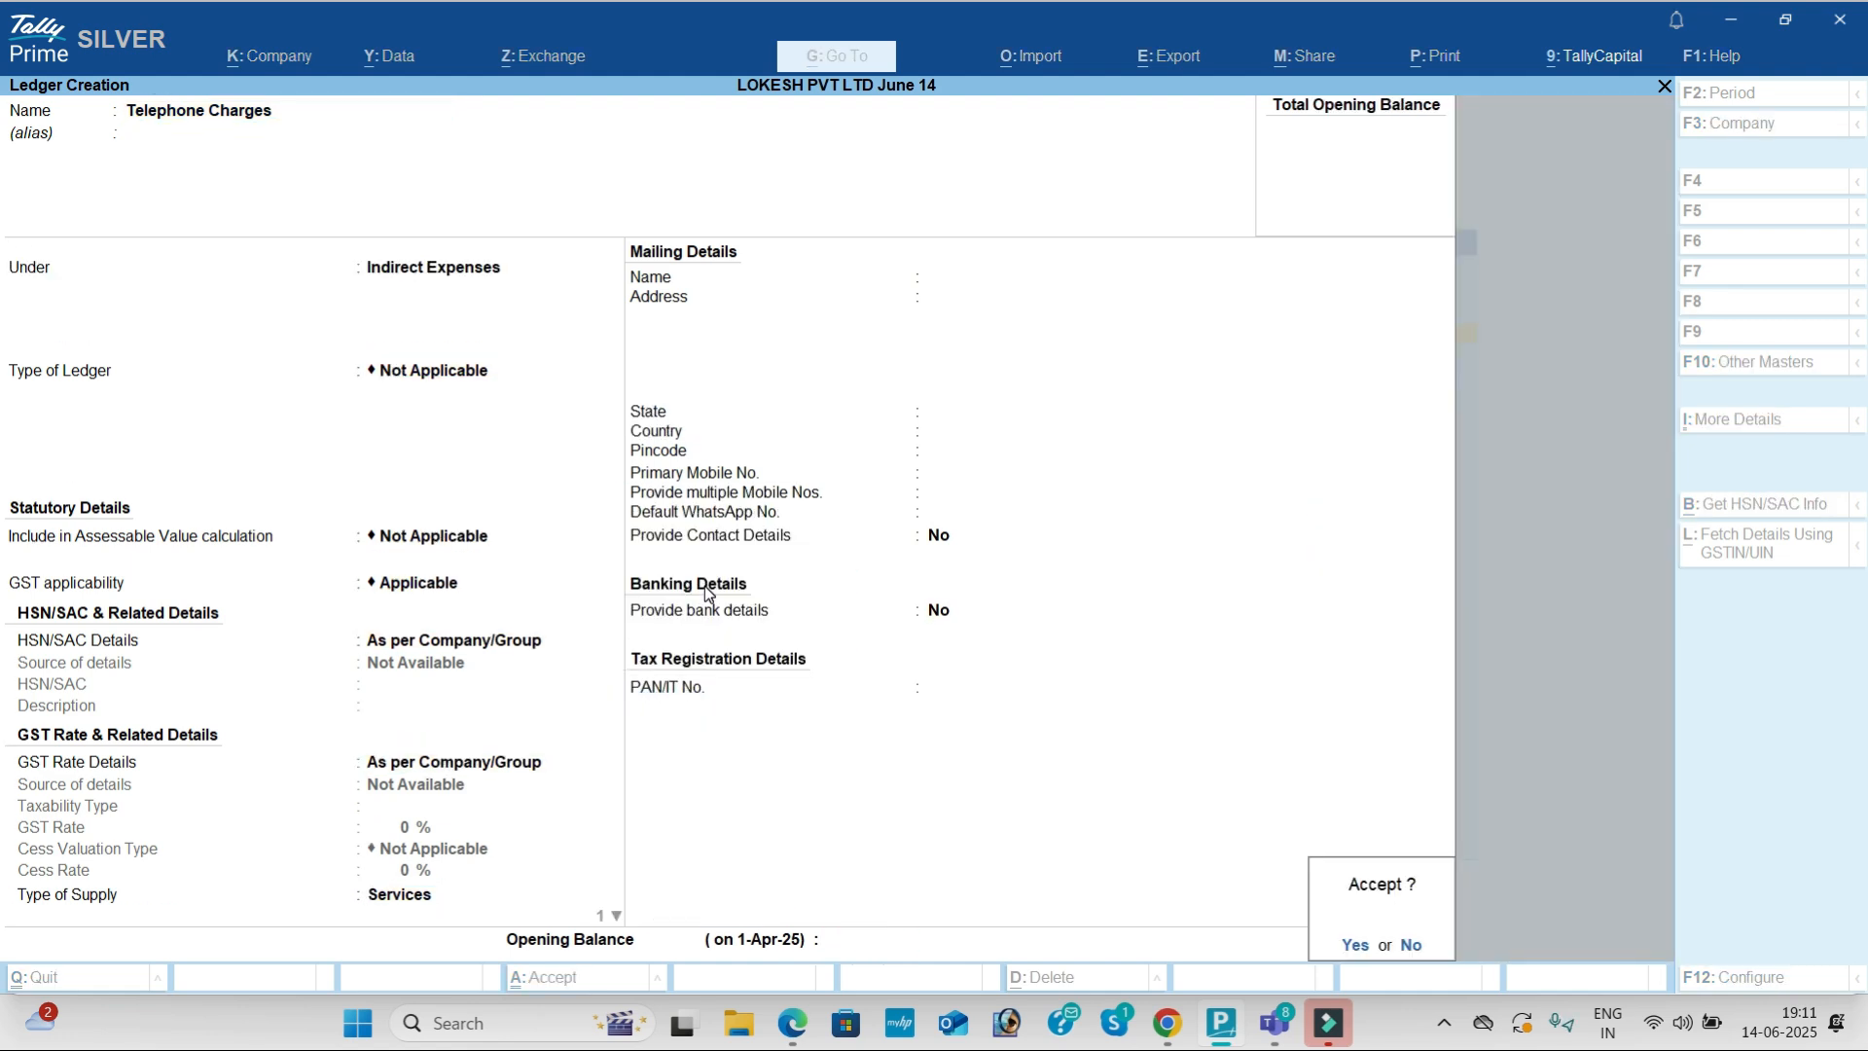
pyautogui.press('Return')
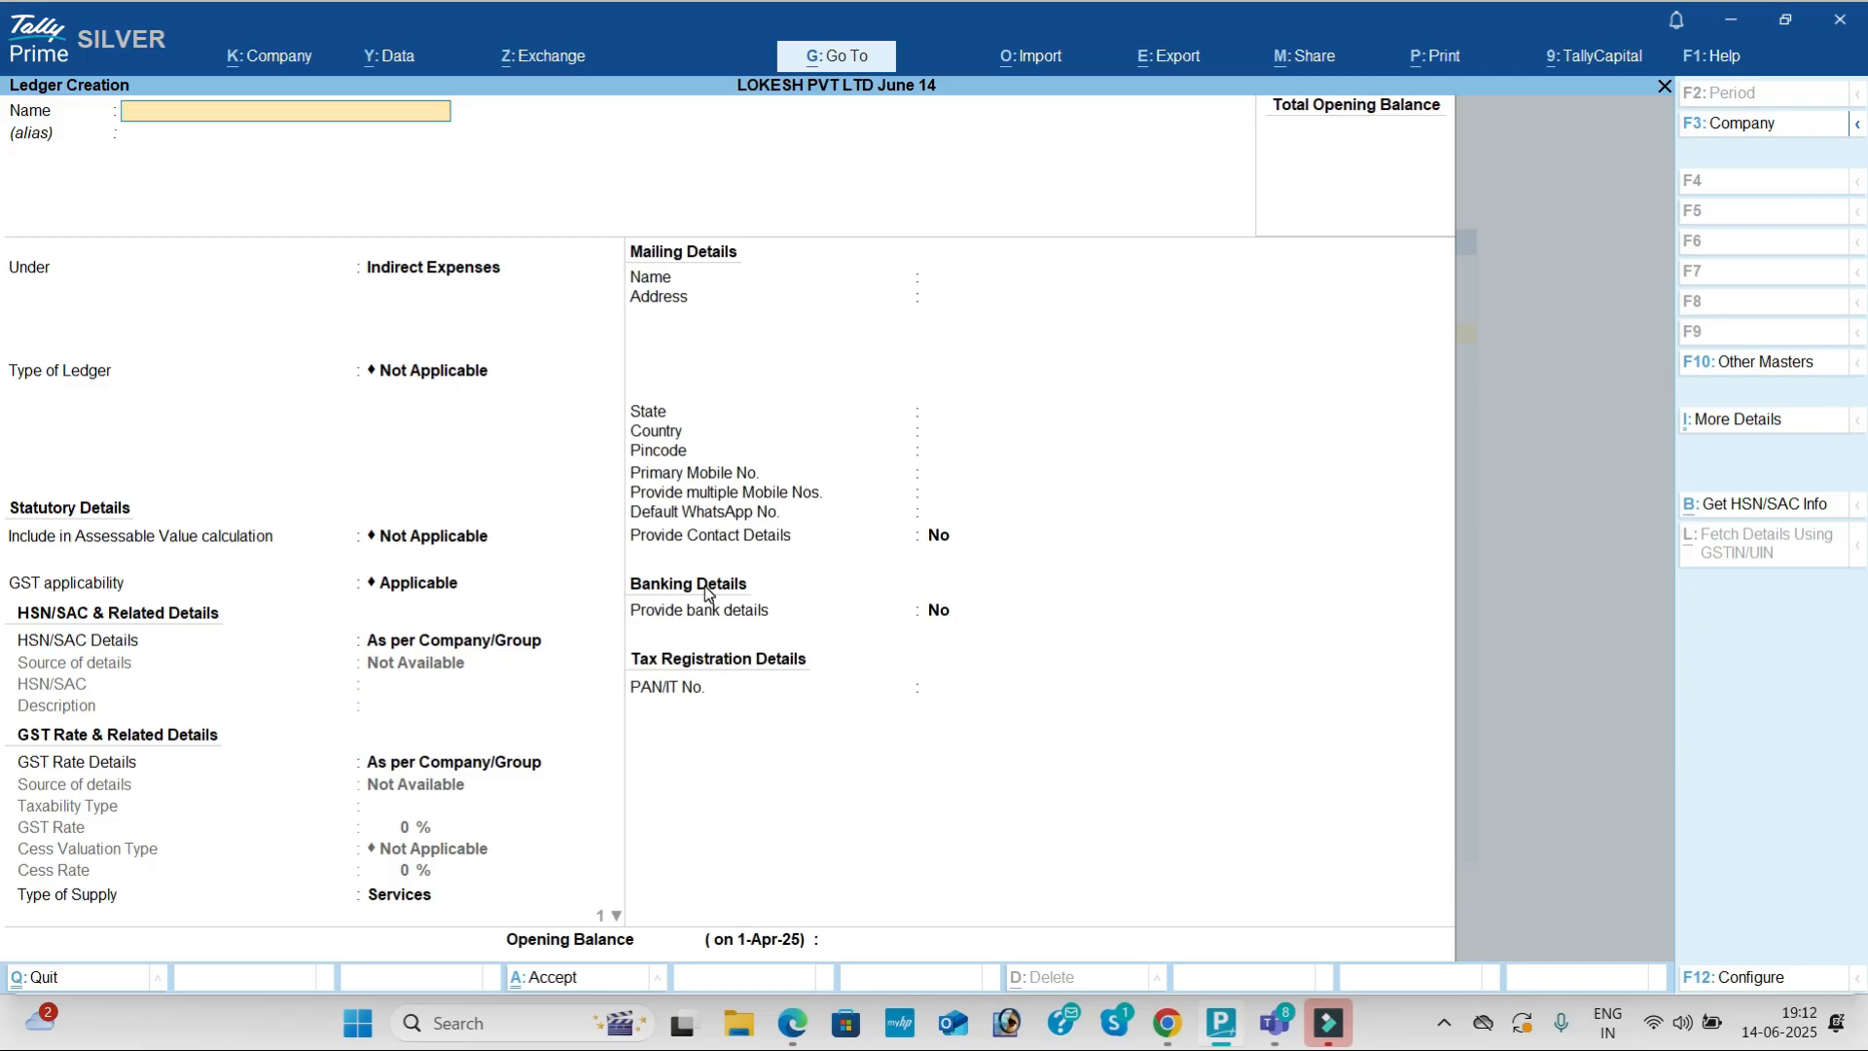
pyautogui.press('Escape')
# Step: Start a new unit of measure and review the units listed in the exercise PDF
pyautogui.press('Down')
pyautogui.press('Down')
pyautogui.press('Down')
pyautogui.press('Down')
pyautogui.press('Down')
pyautogui.press('Down')
pyautogui.press('Return')
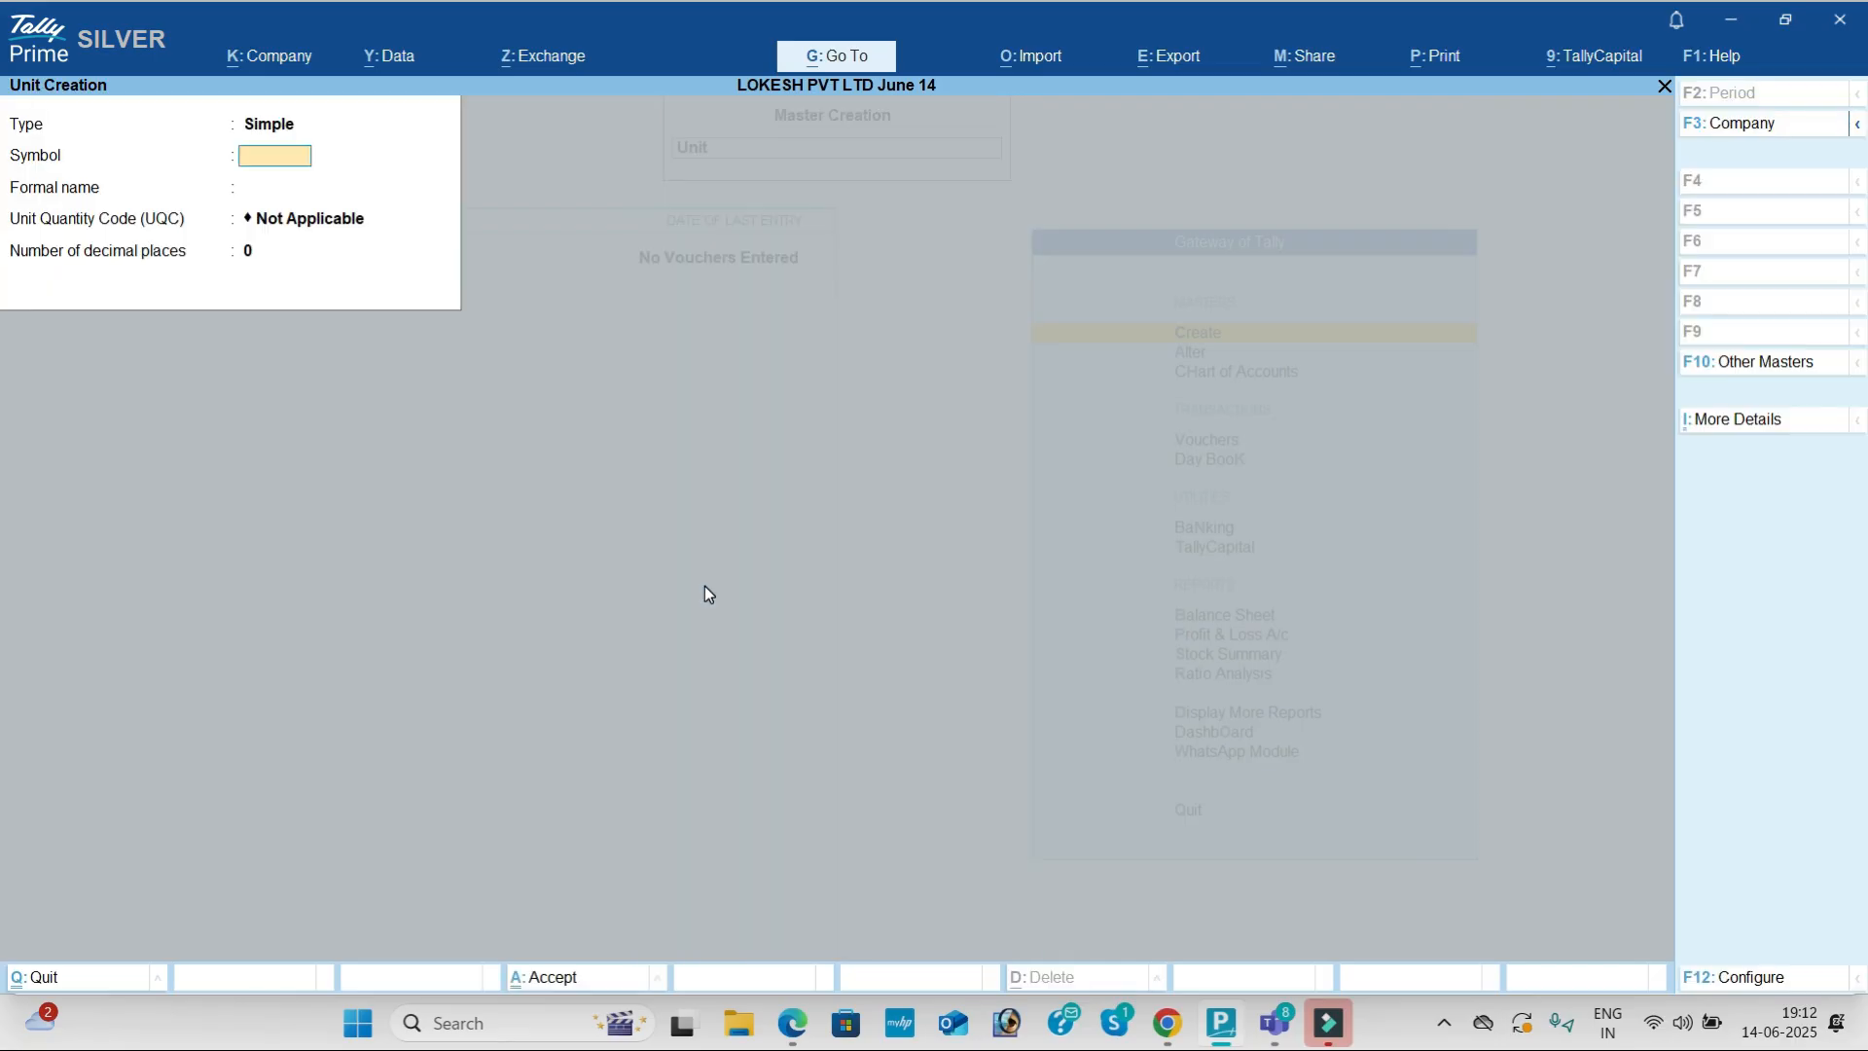
pyautogui.hotkey('alt', 'Tab')
pyautogui.scroll(5, 500, 702)
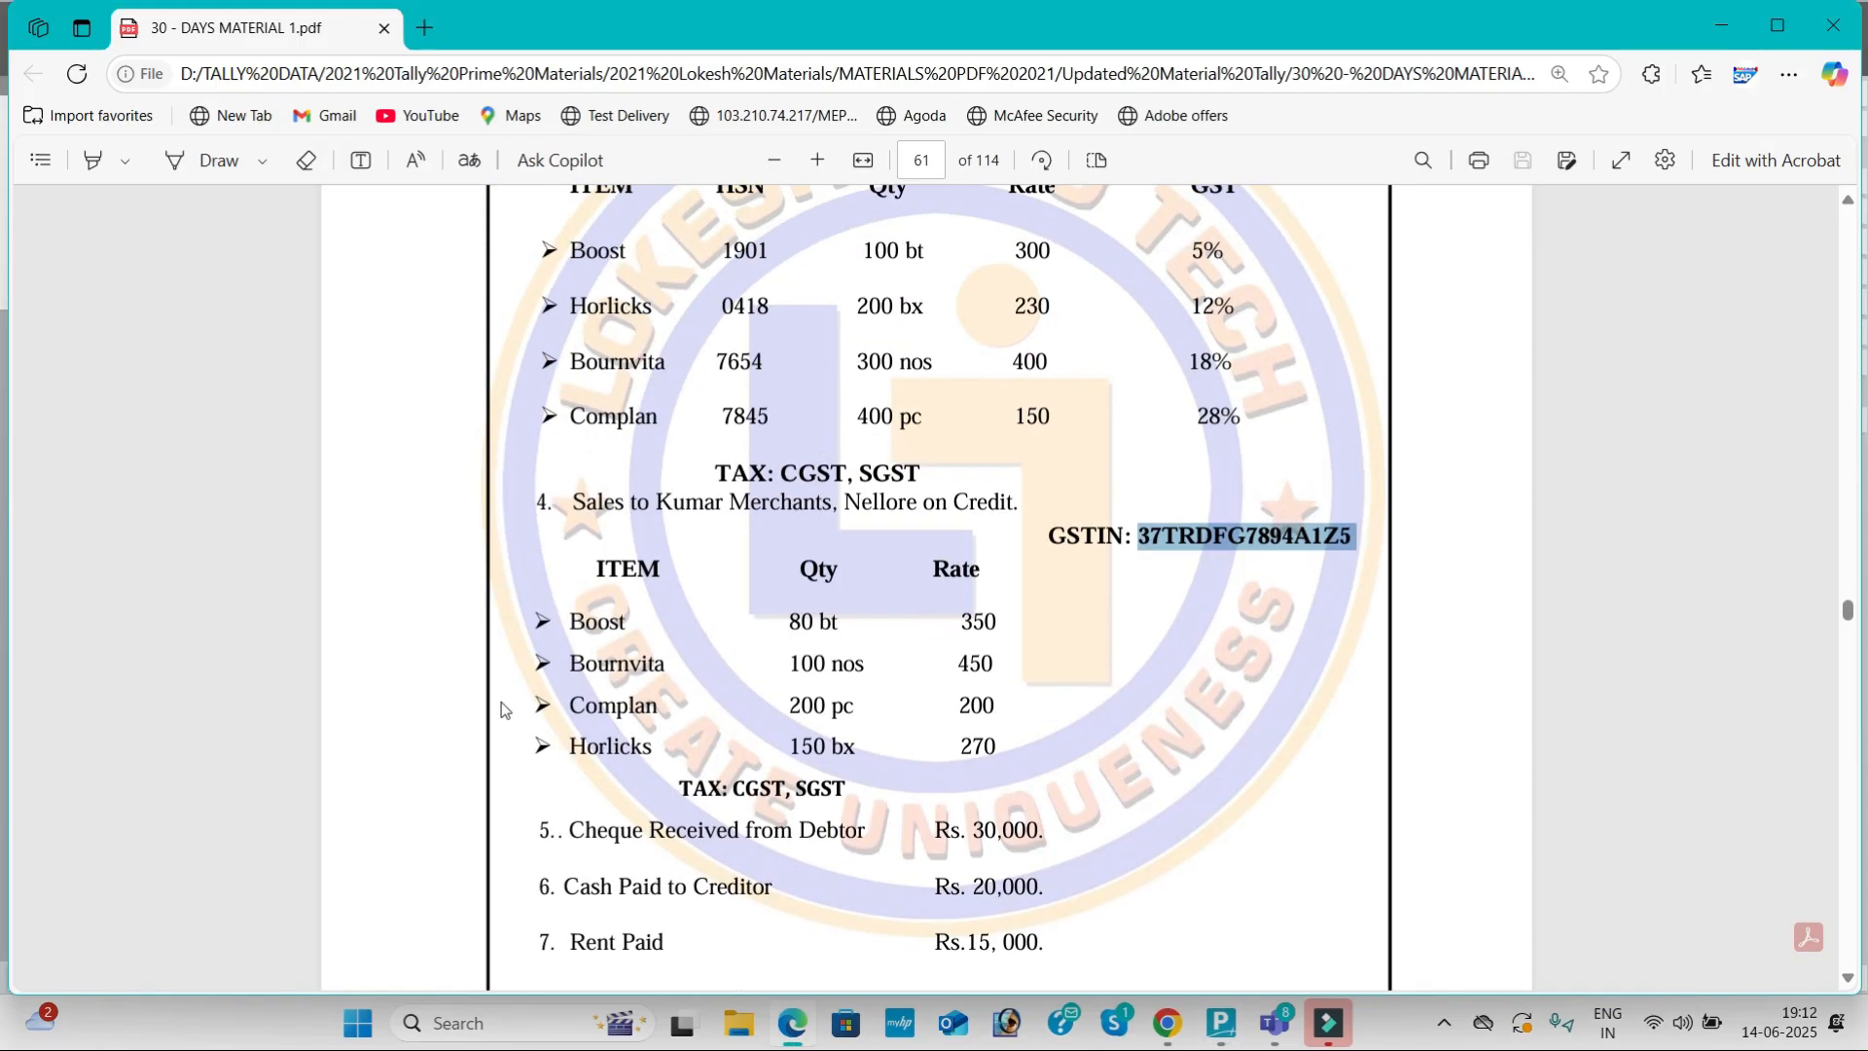
pyautogui.scroll(2, 662, 649)
pyautogui.moveTo(898, 503); pyautogui.dragTo(915, 660)
pyautogui.click(905, 550)
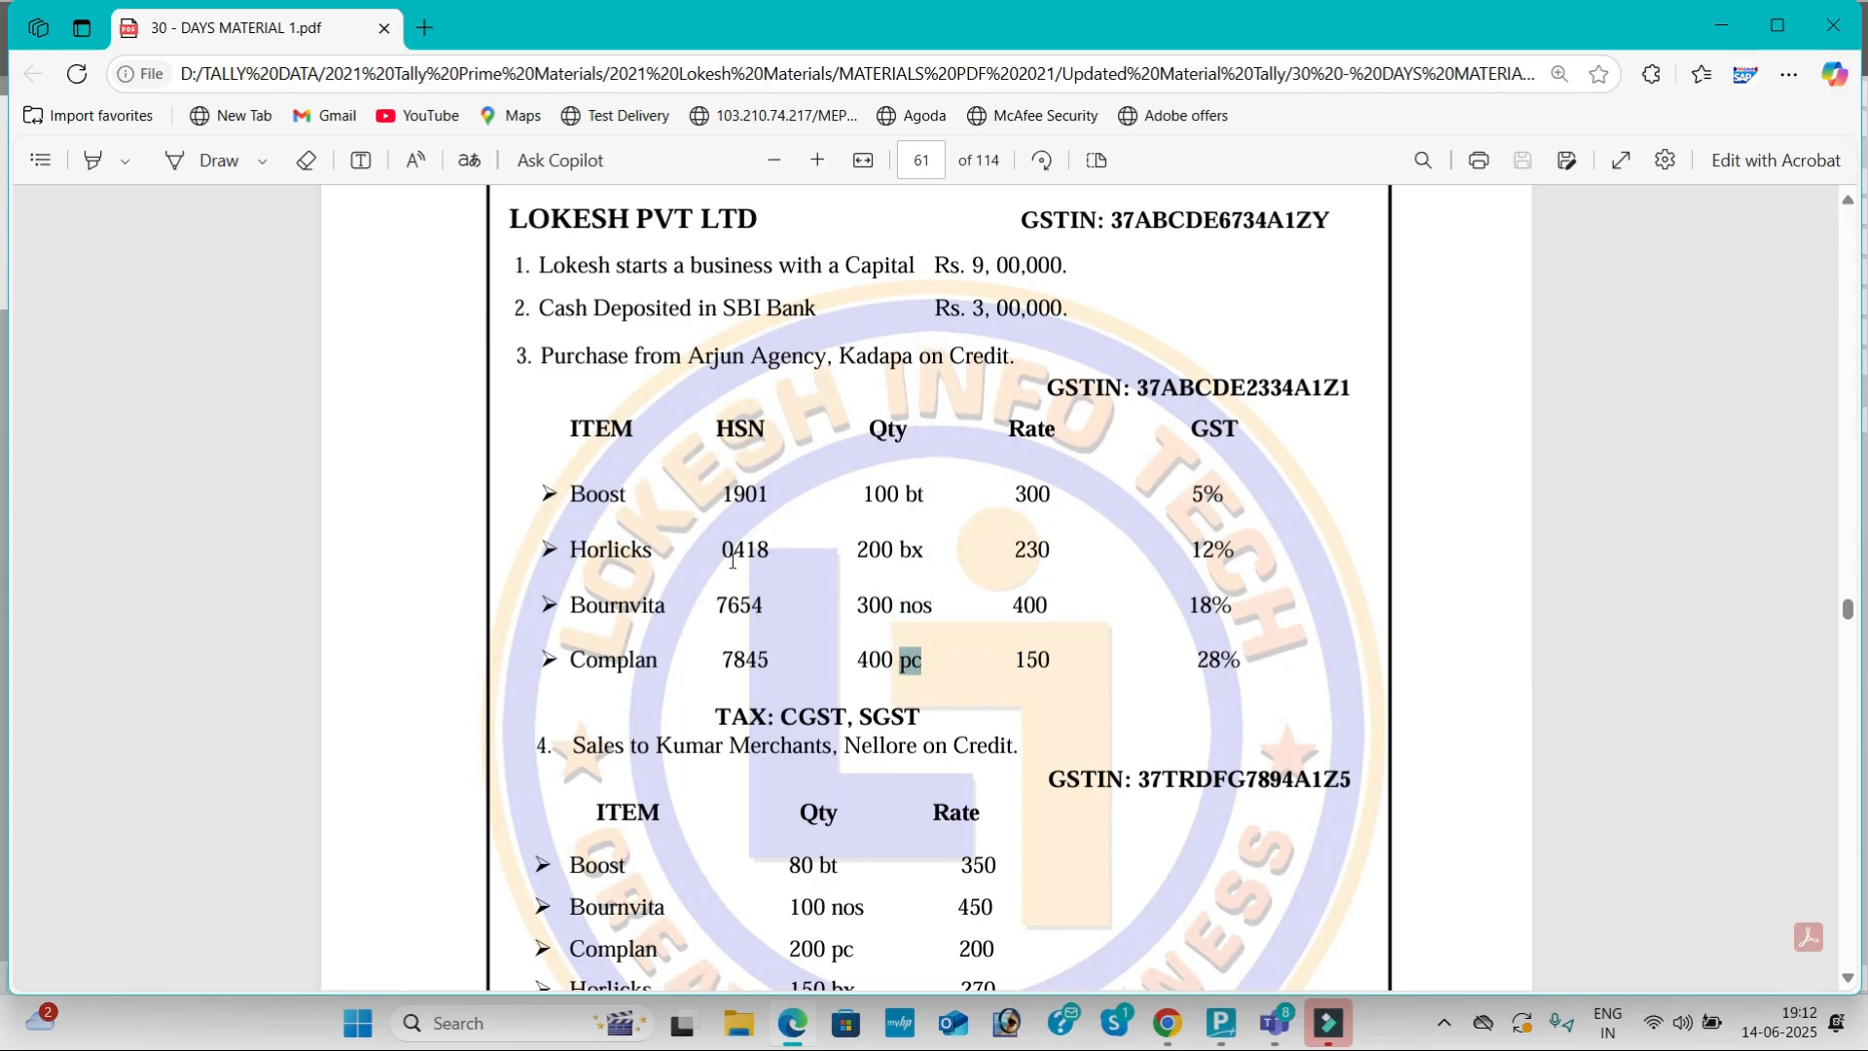
pyautogui.hotkey('alt', 'Tab')
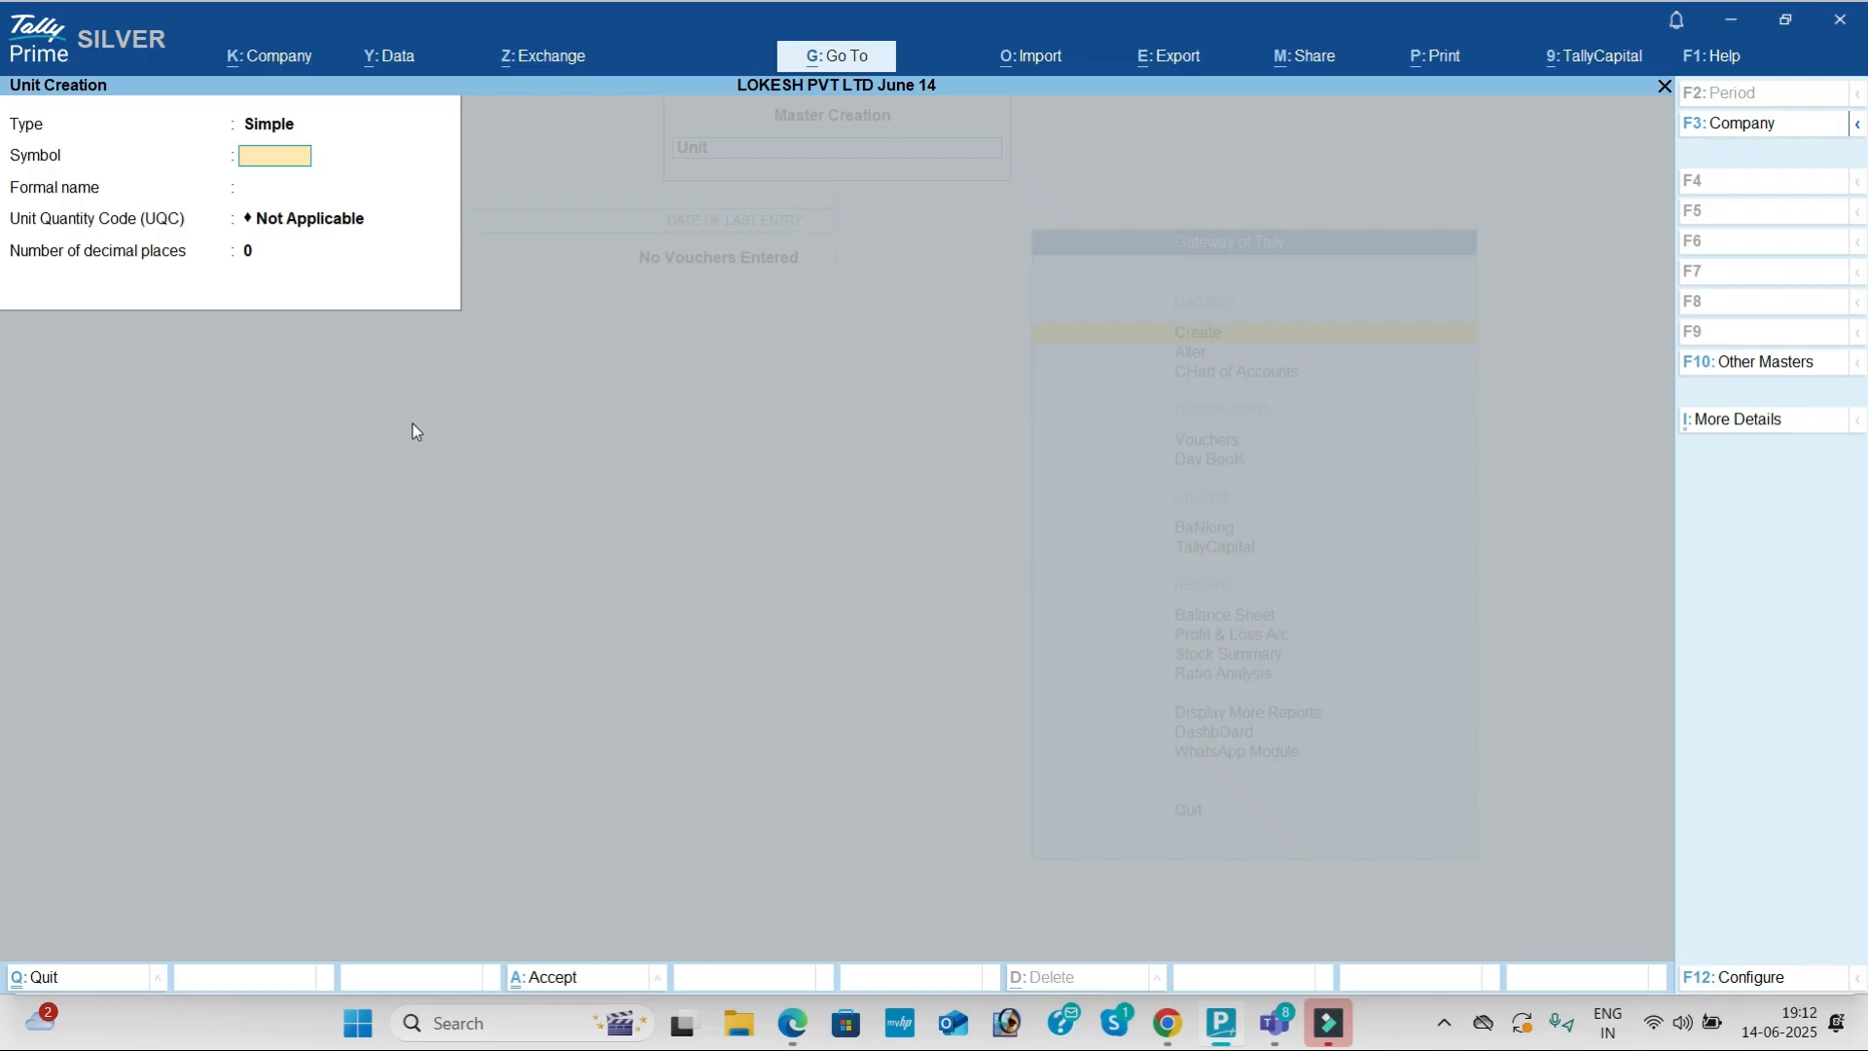
pyautogui.hotkey('alt', 'Tab')
pyautogui.hotkey('alt', 'Tab')
# Step: Create the simple unit 'bt' with BTL-BOTTLES as its quantity code
pyautogui.write('bt')
pyautogui.press('Return')
pyautogui.press('Return')
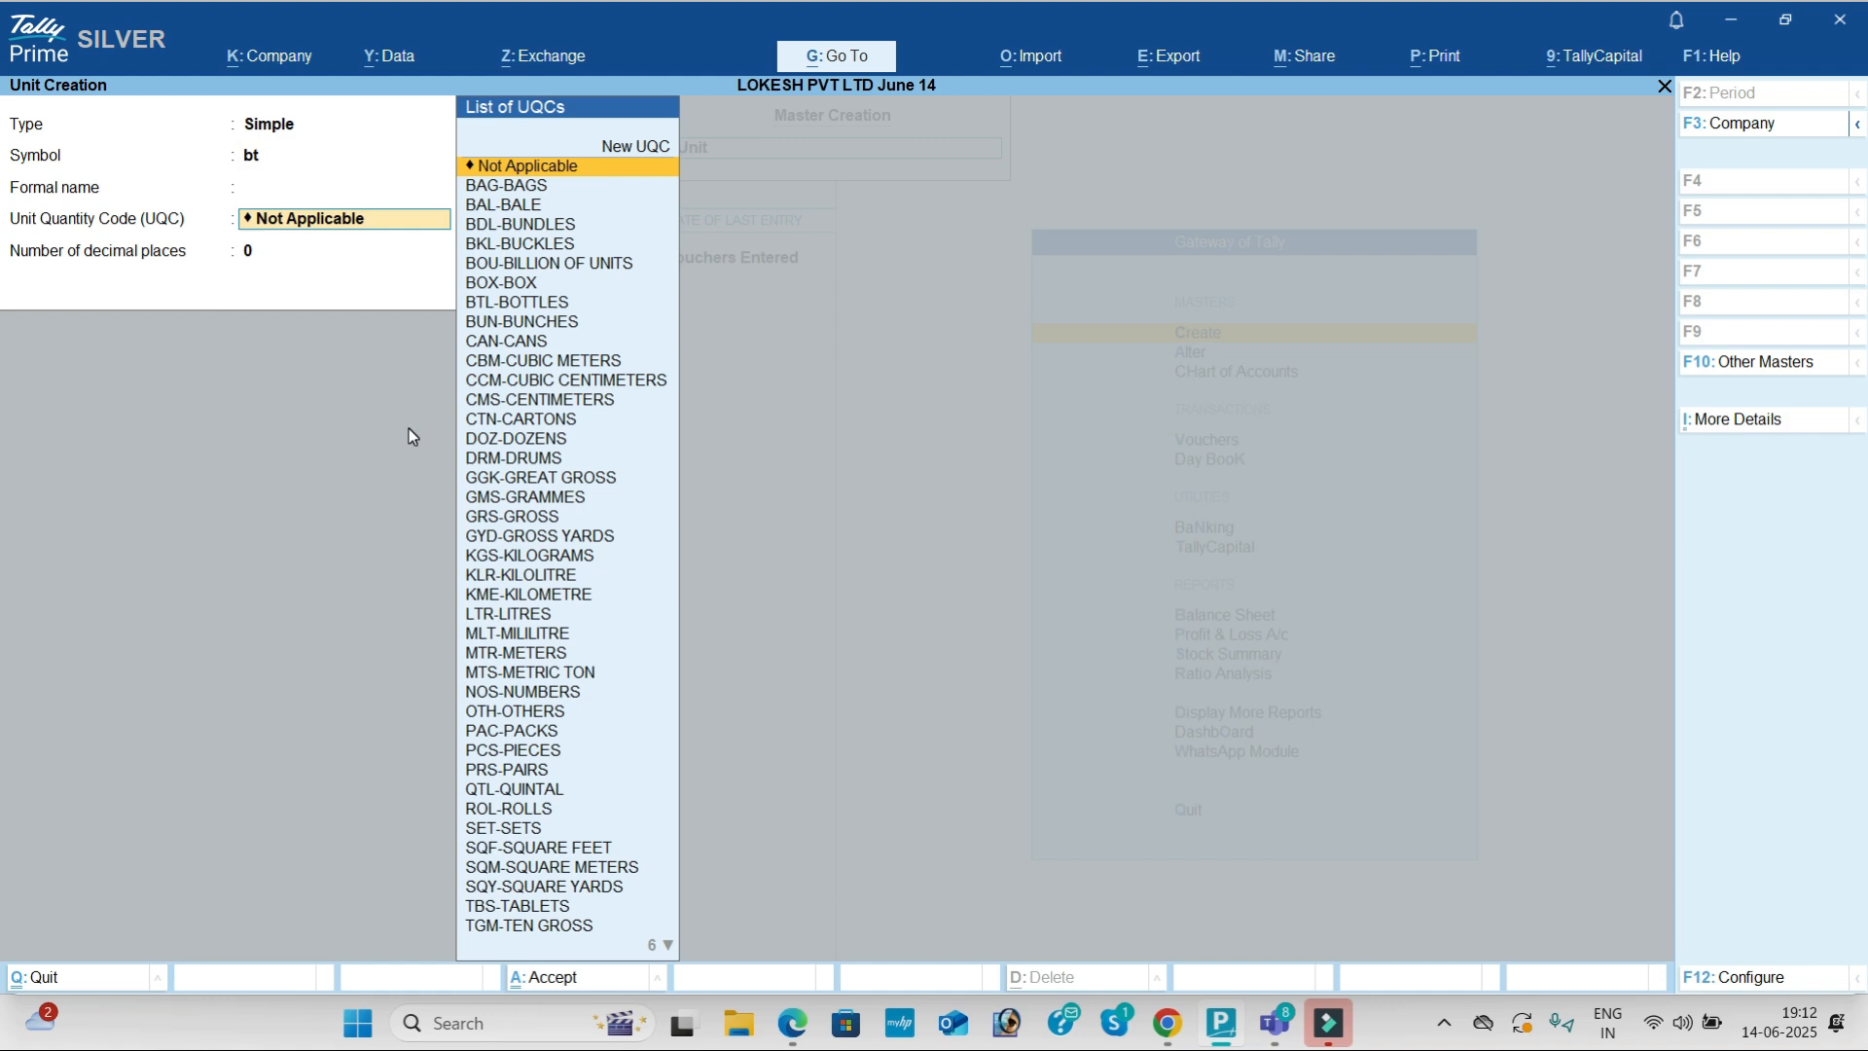
pyautogui.press('BackSpace')
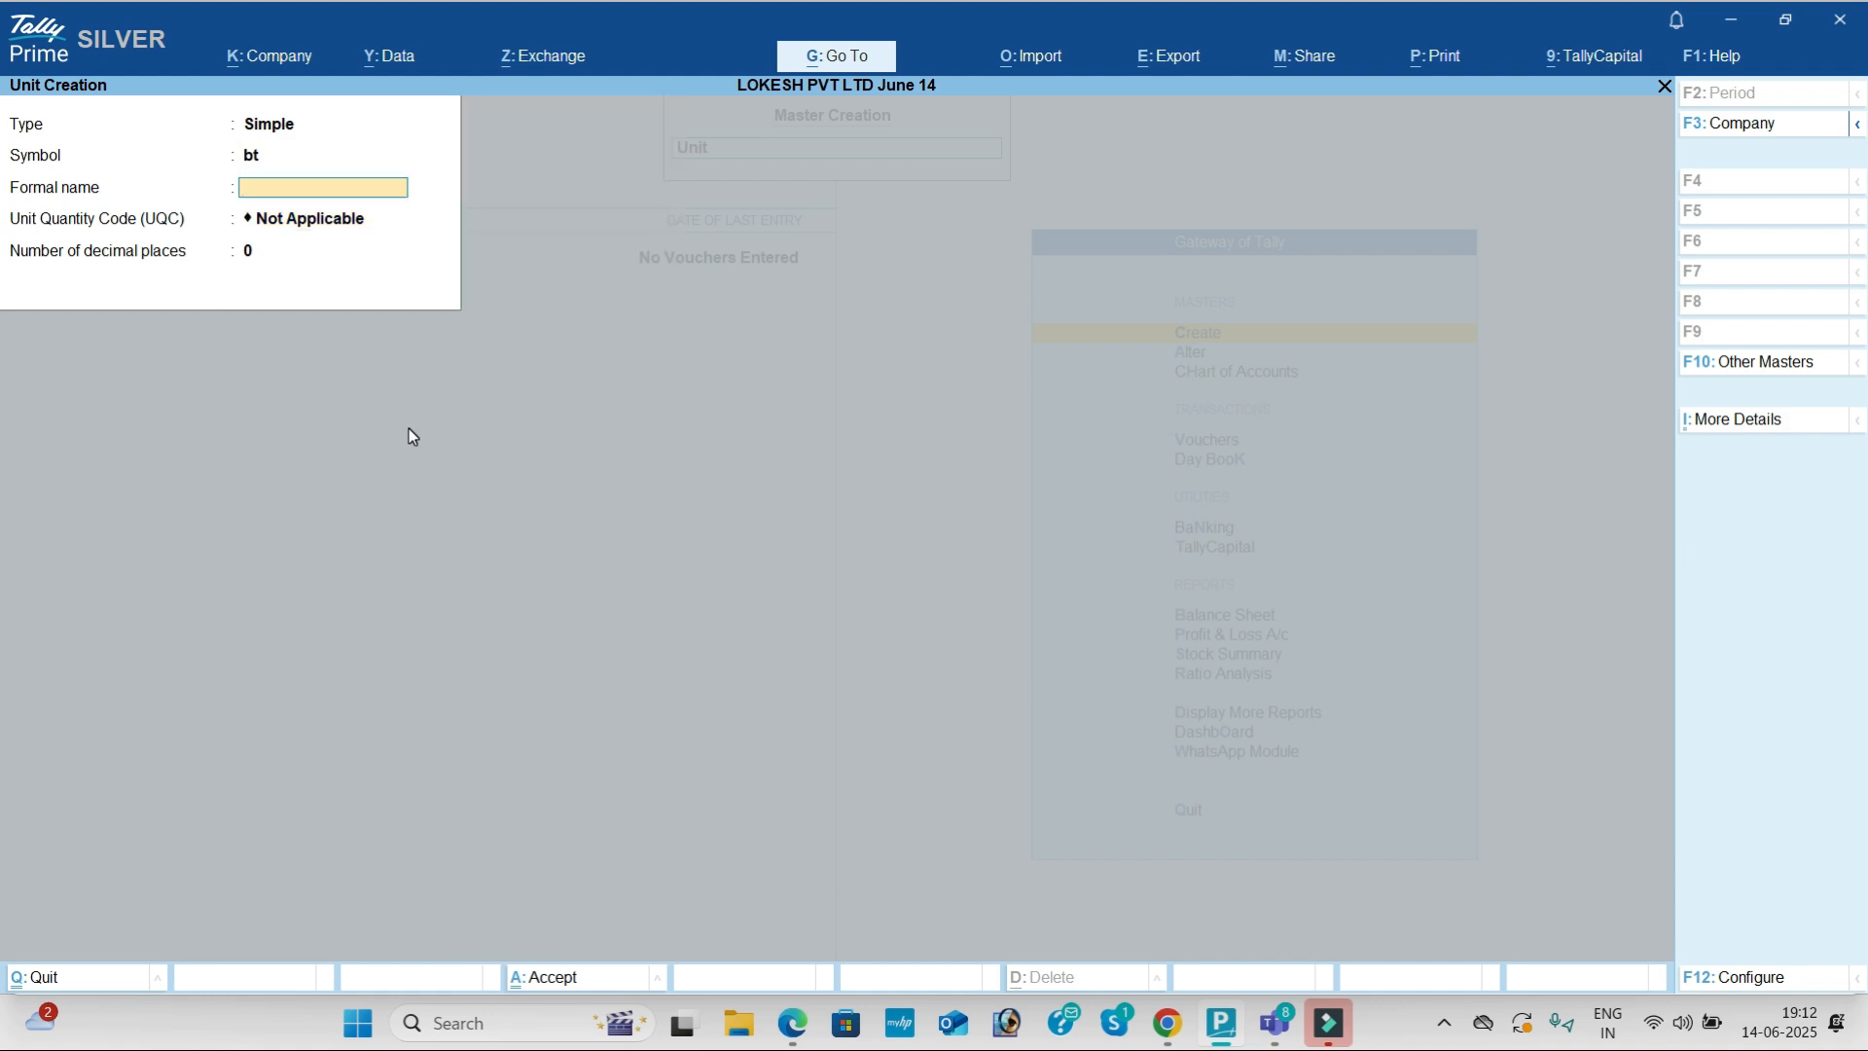
pyautogui.press('Return')
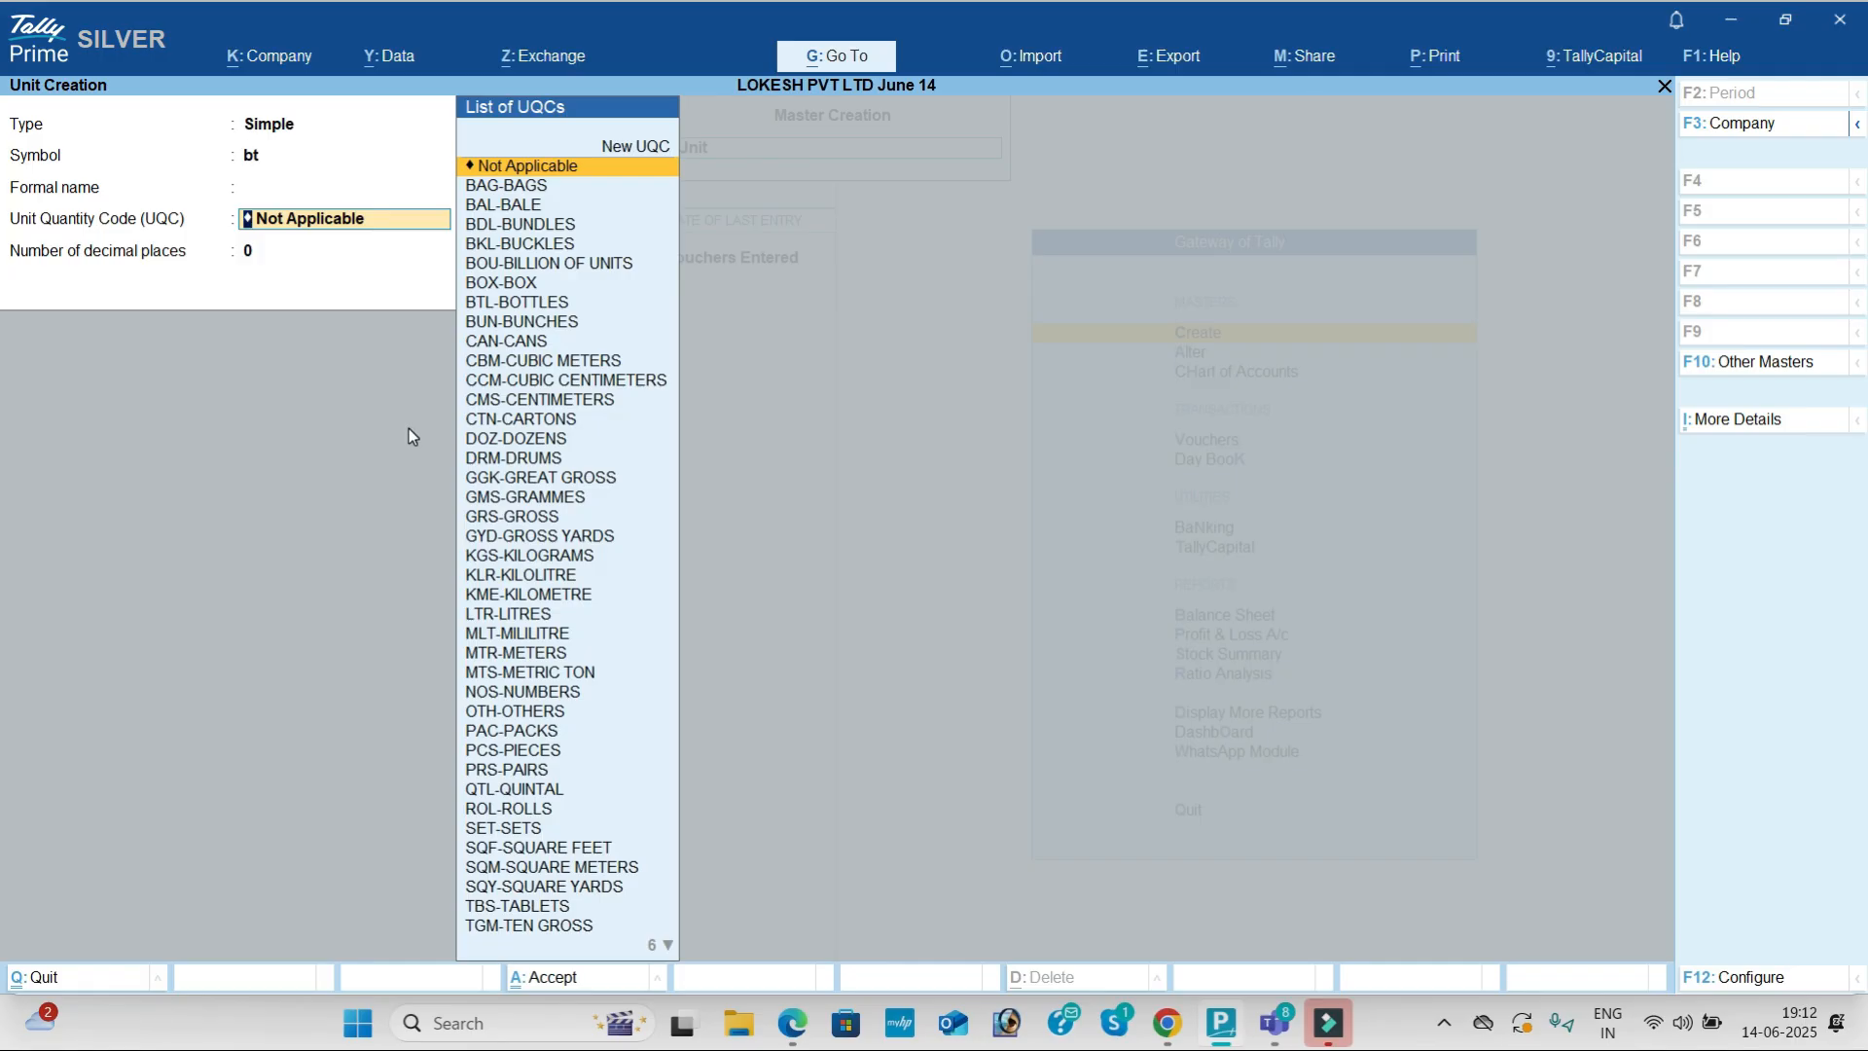
pyautogui.write('bo')
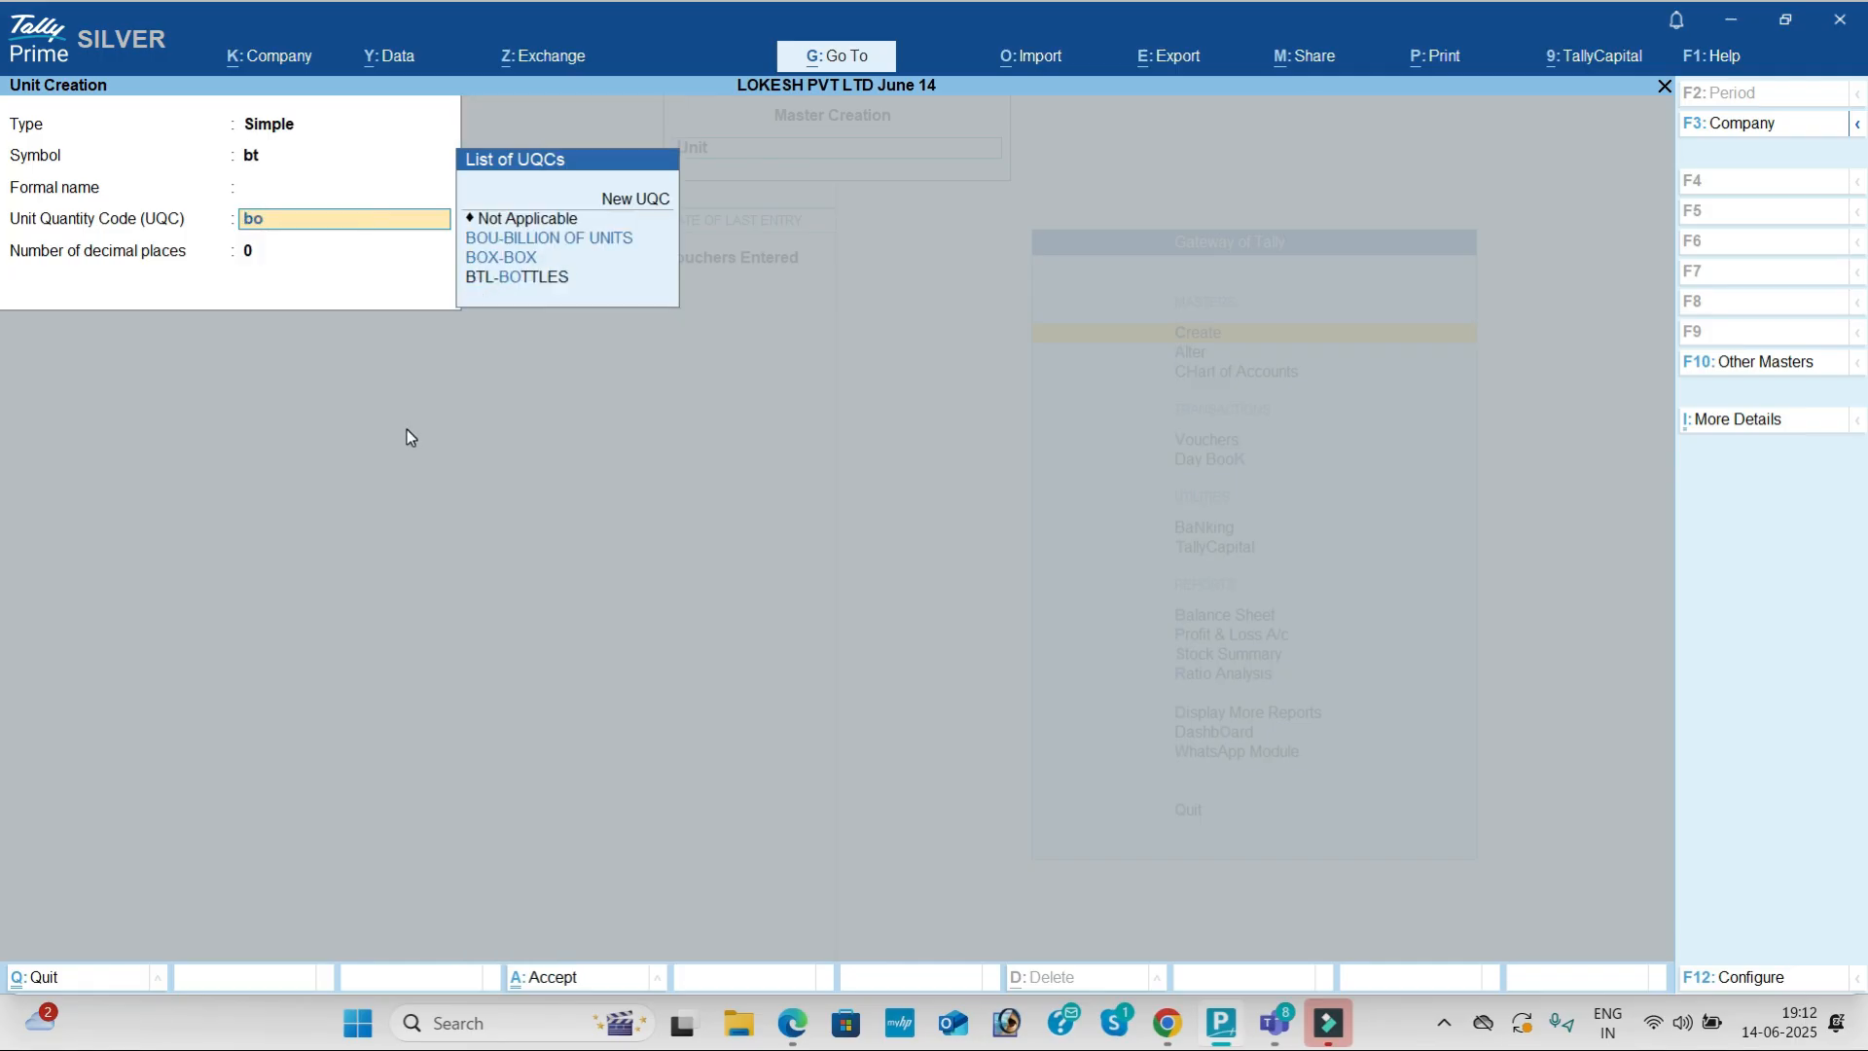
pyautogui.write('t')
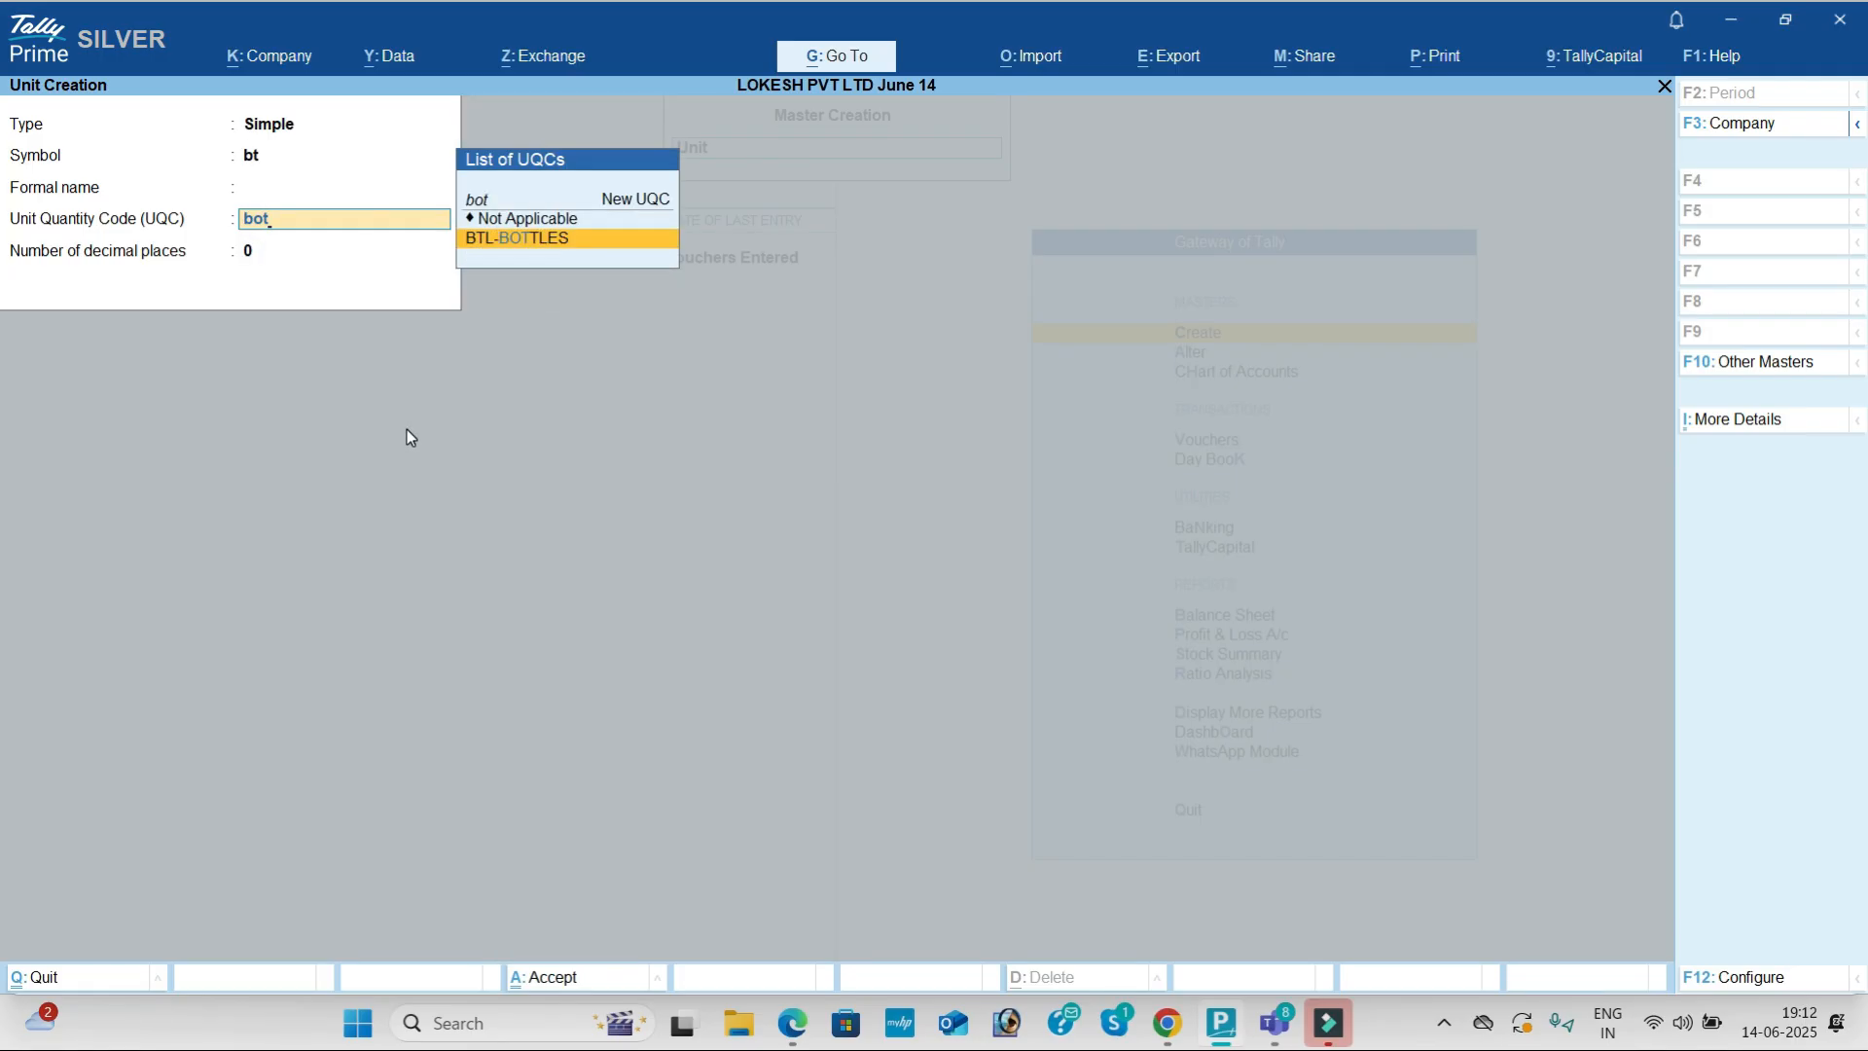
pyautogui.press('Return')
pyautogui.press('Return')
pyautogui.hotkey('alt', 'Tab')
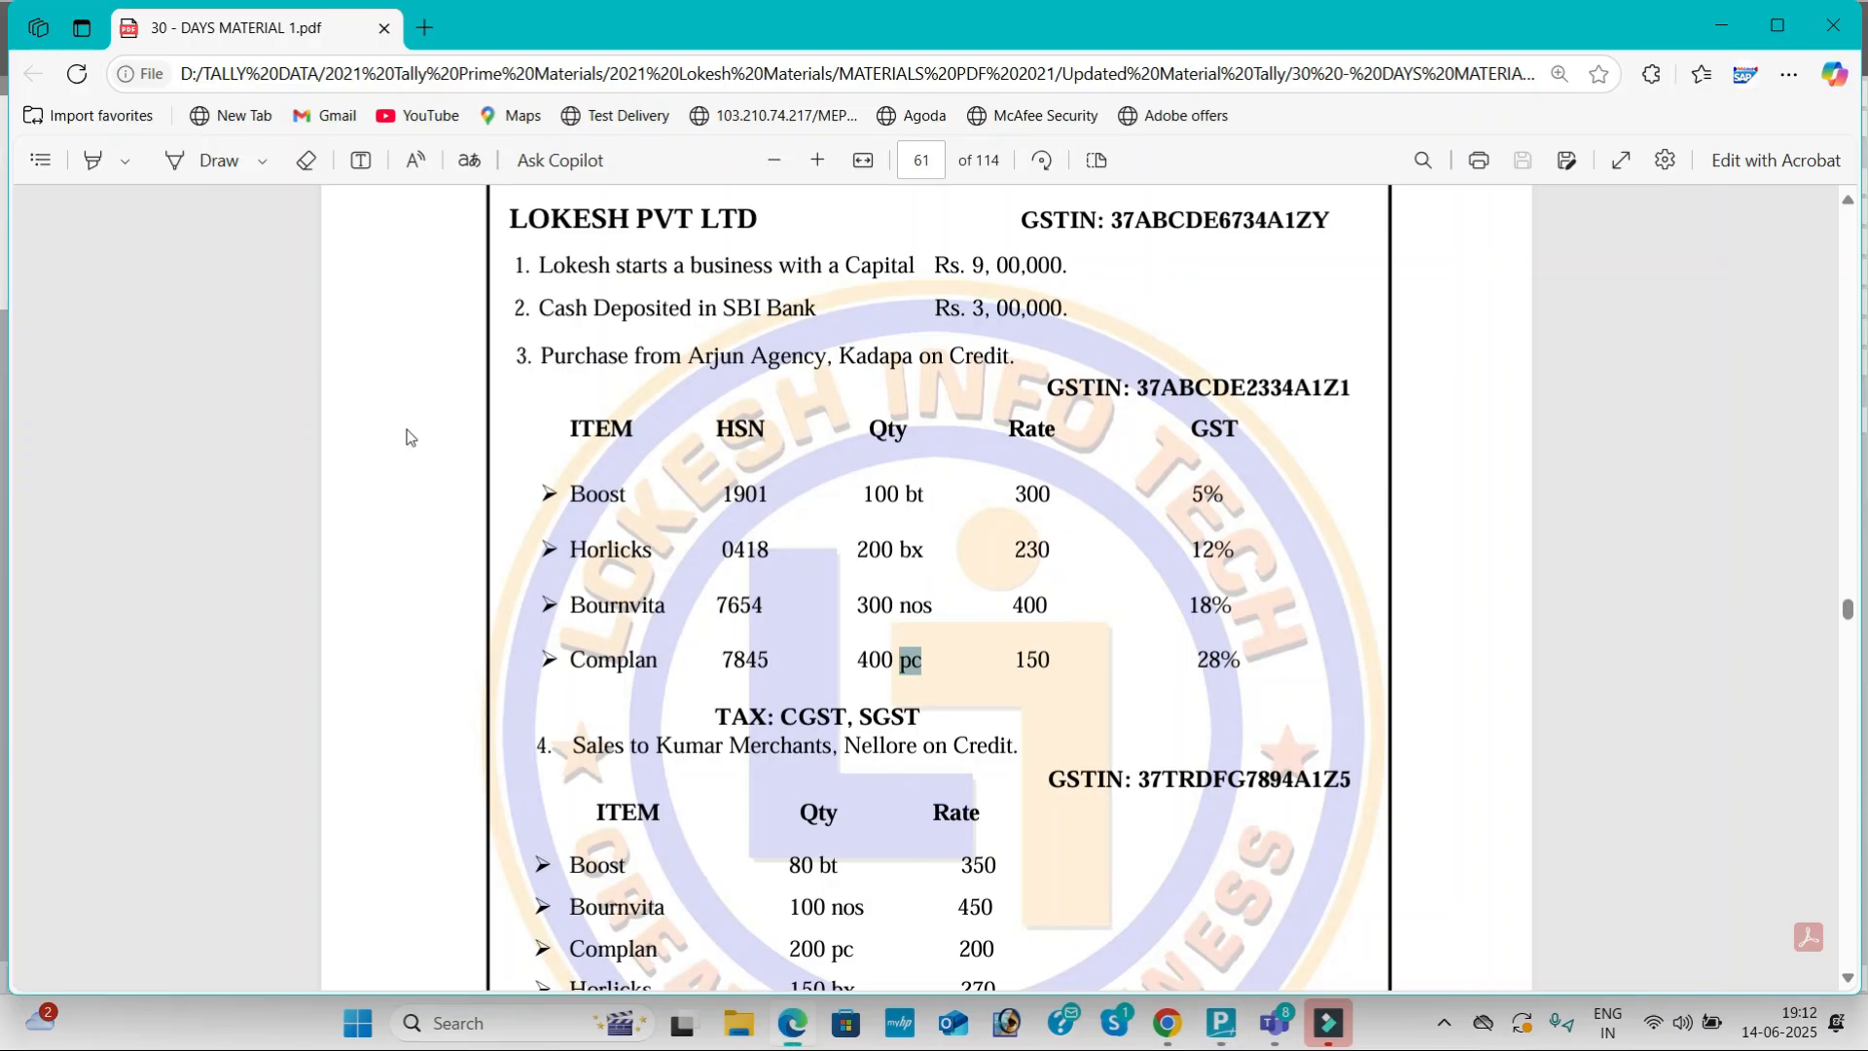
# Step: Create the unit bx with UQC BOX-BOX
pyautogui.hotkey('alt', 'Tab')
pyautogui.write('bx')
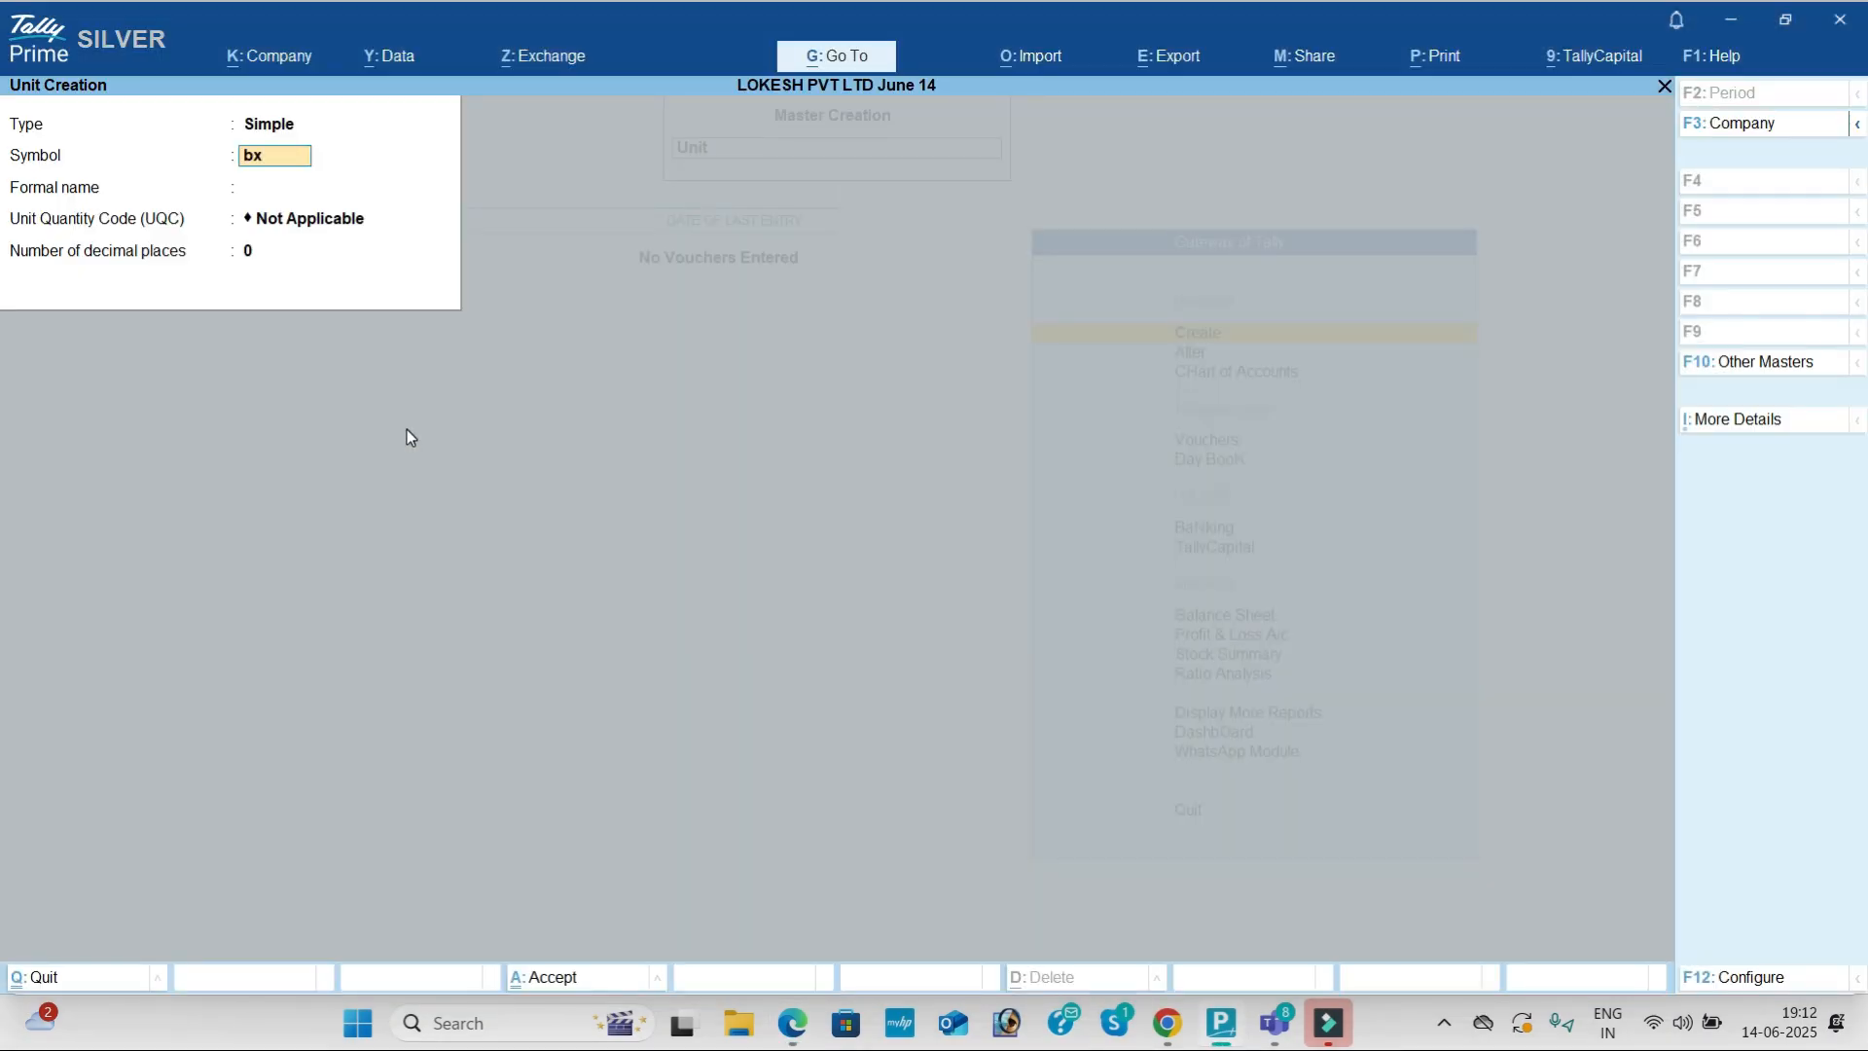
pyautogui.press('Return')
pyautogui.write('box')
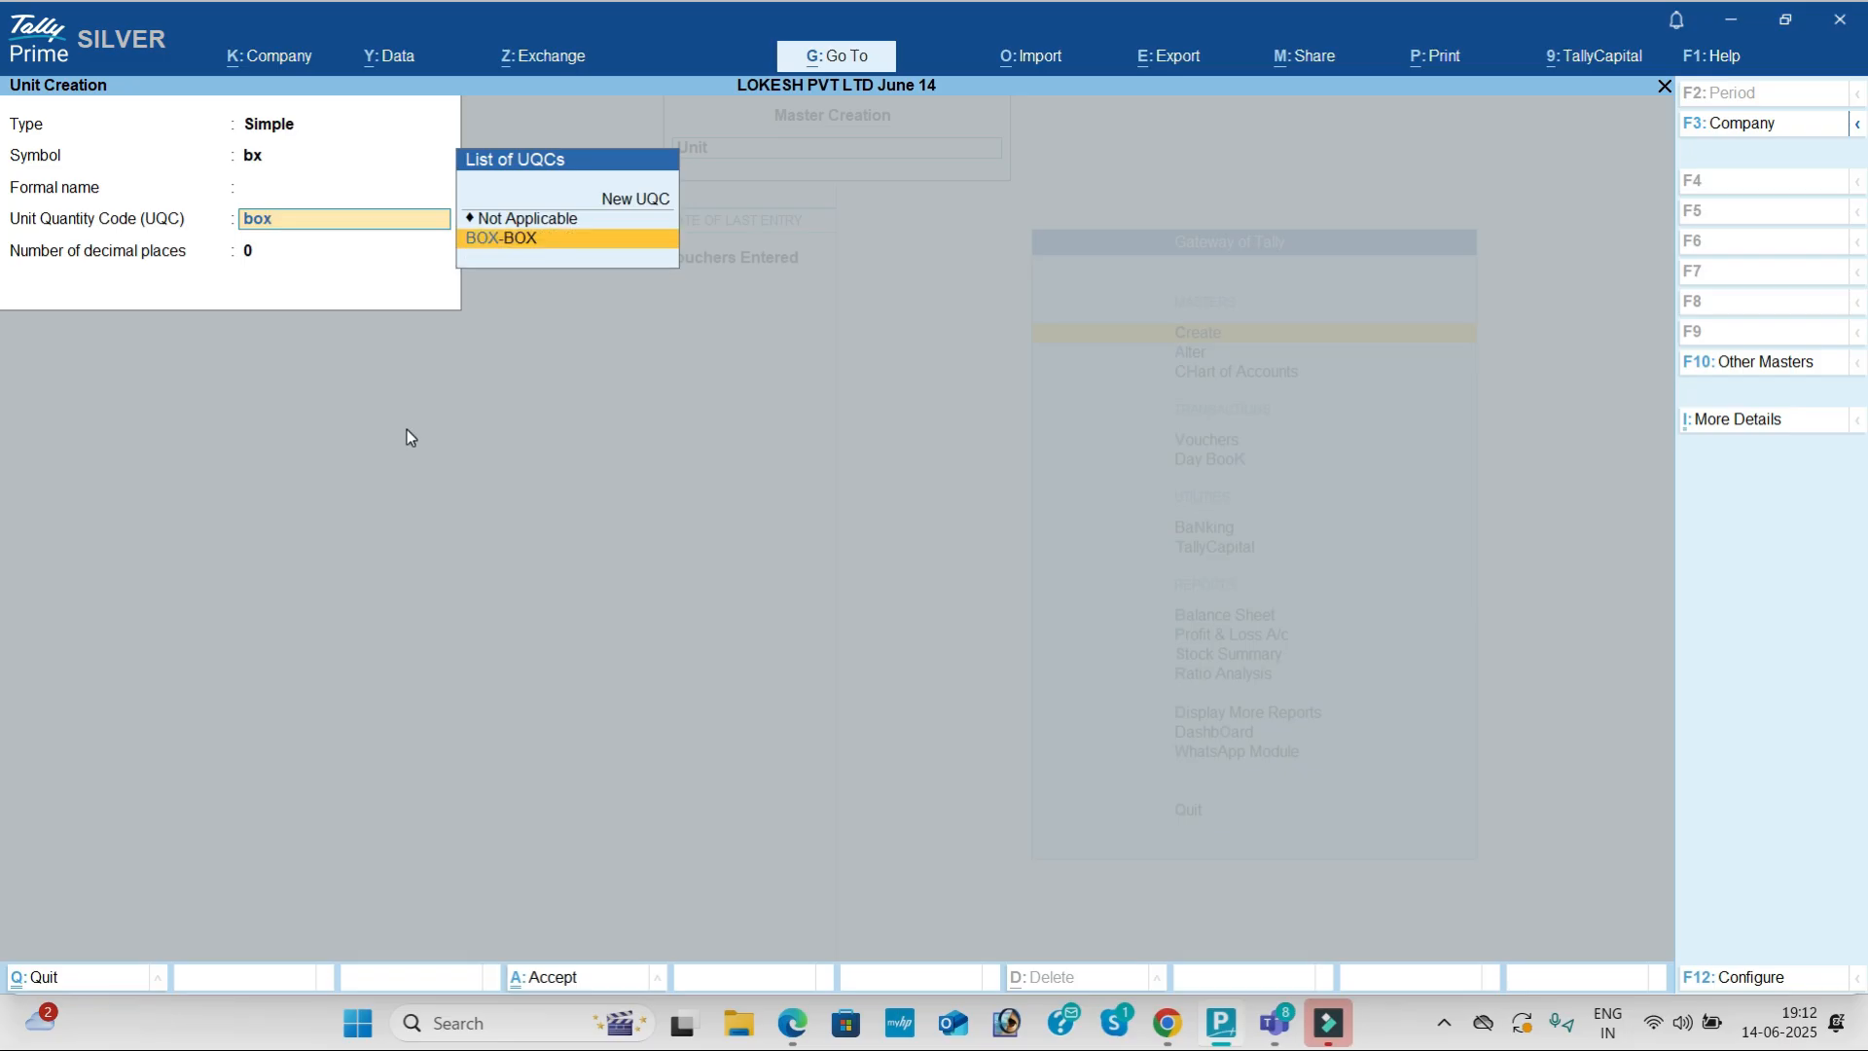
pyautogui.press('Return')
pyautogui.press('Return')
pyautogui.press('Return')
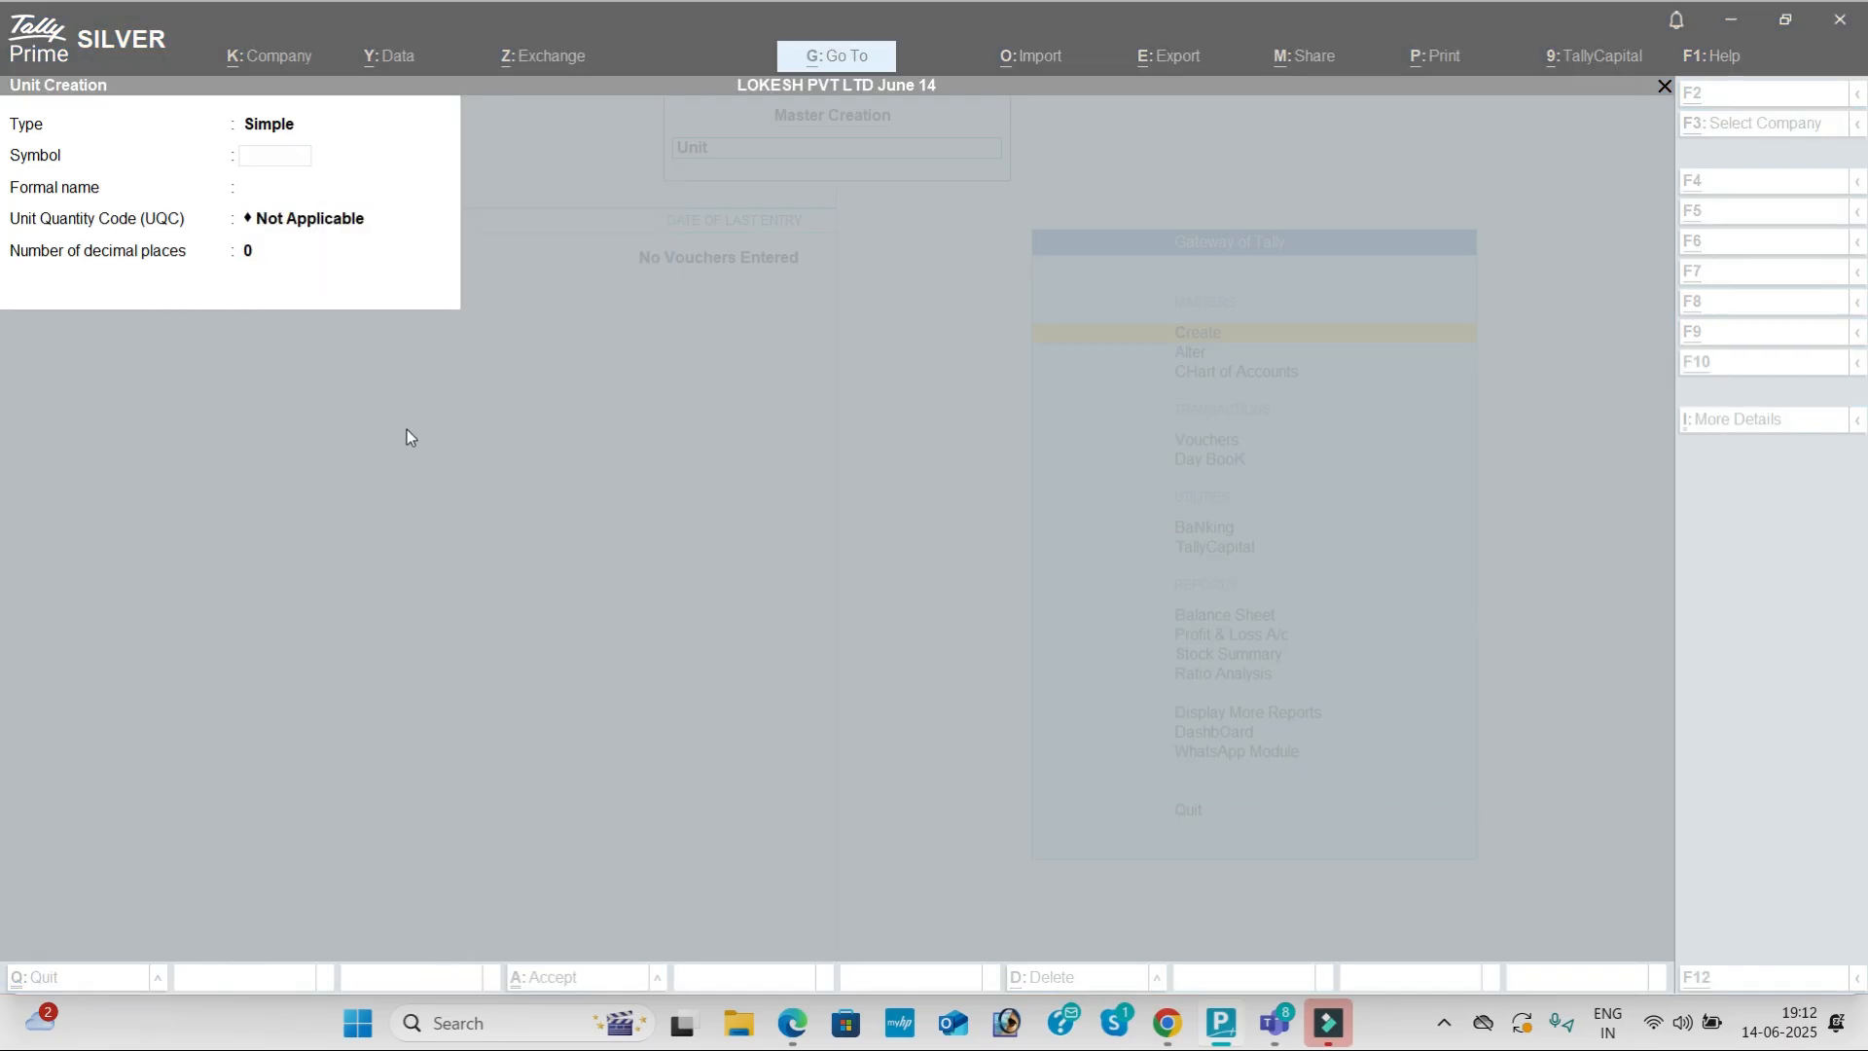
# Step: Create the unit nos with UQC NOS-NUMBERS
pyautogui.hotkey('alt', 'Tab')
pyautogui.hotkey('alt', 'Tab')
pyautogui.write('no')
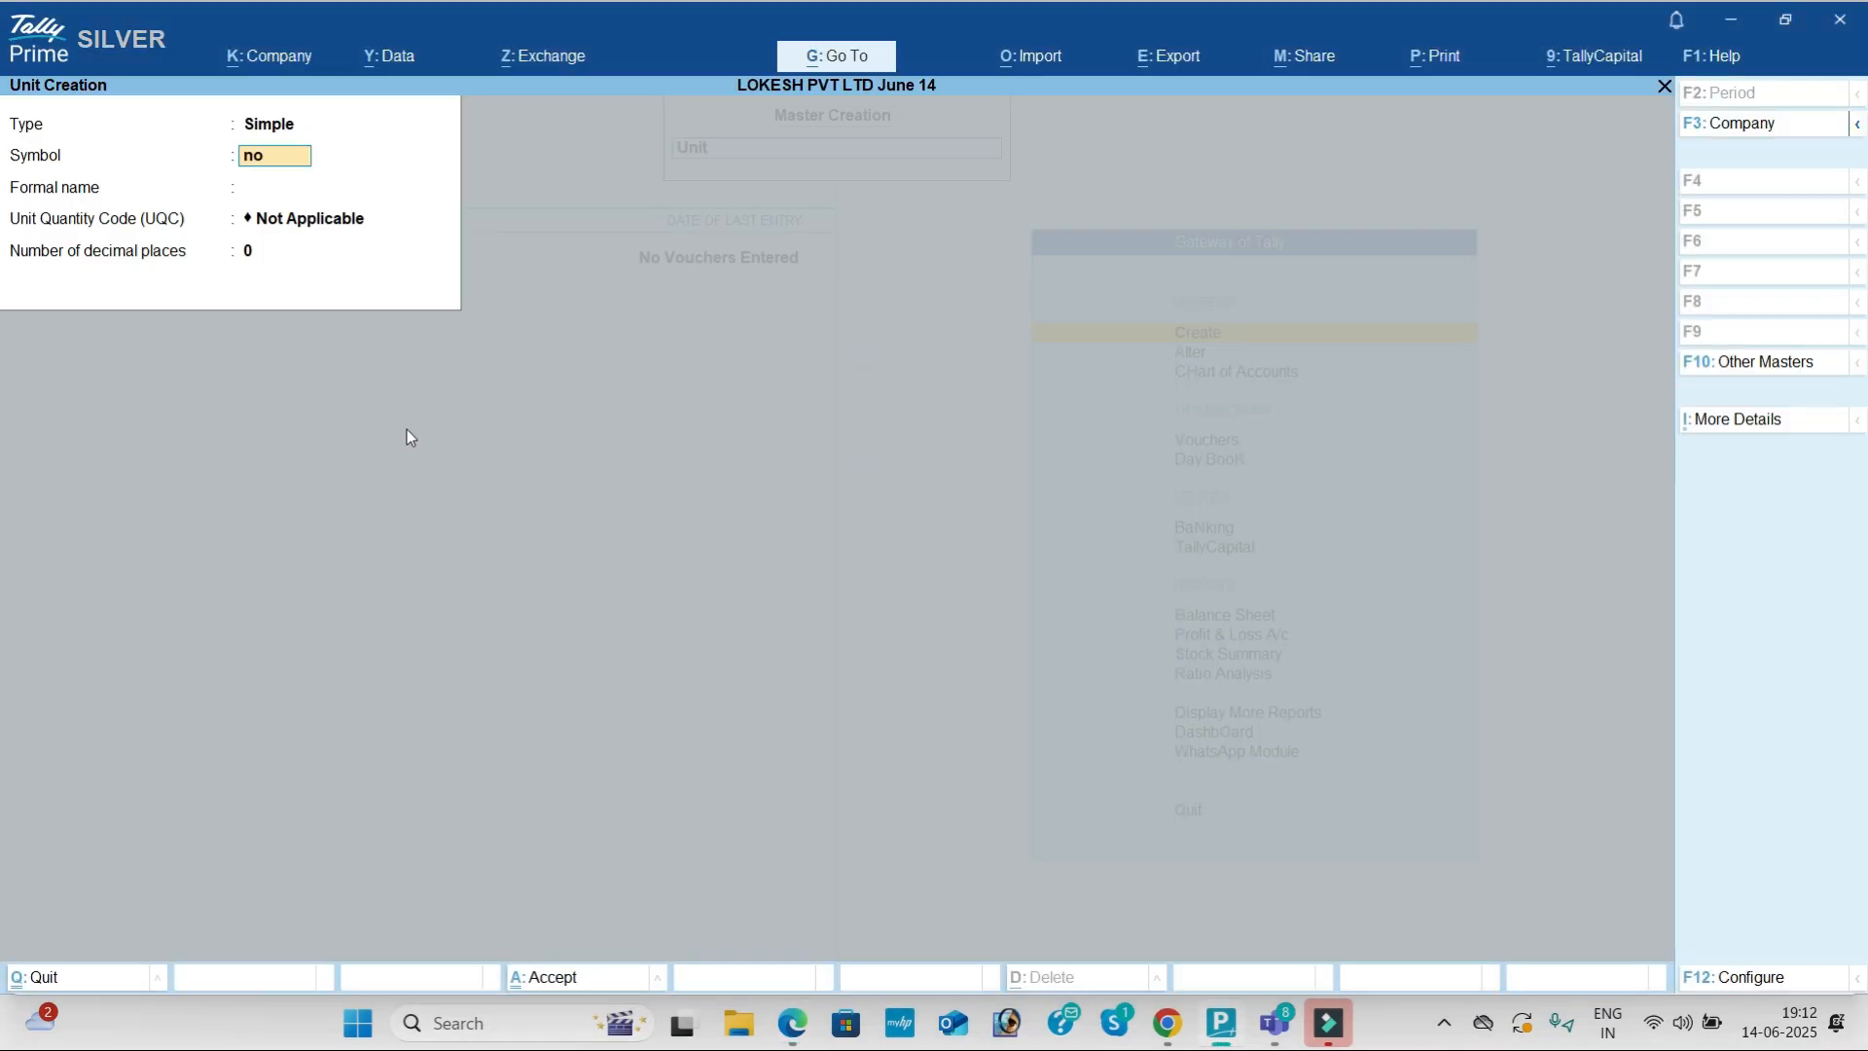
pyautogui.write('s')
pyautogui.press('Return')
pyautogui.press('Return')
pyautogui.write('nu')
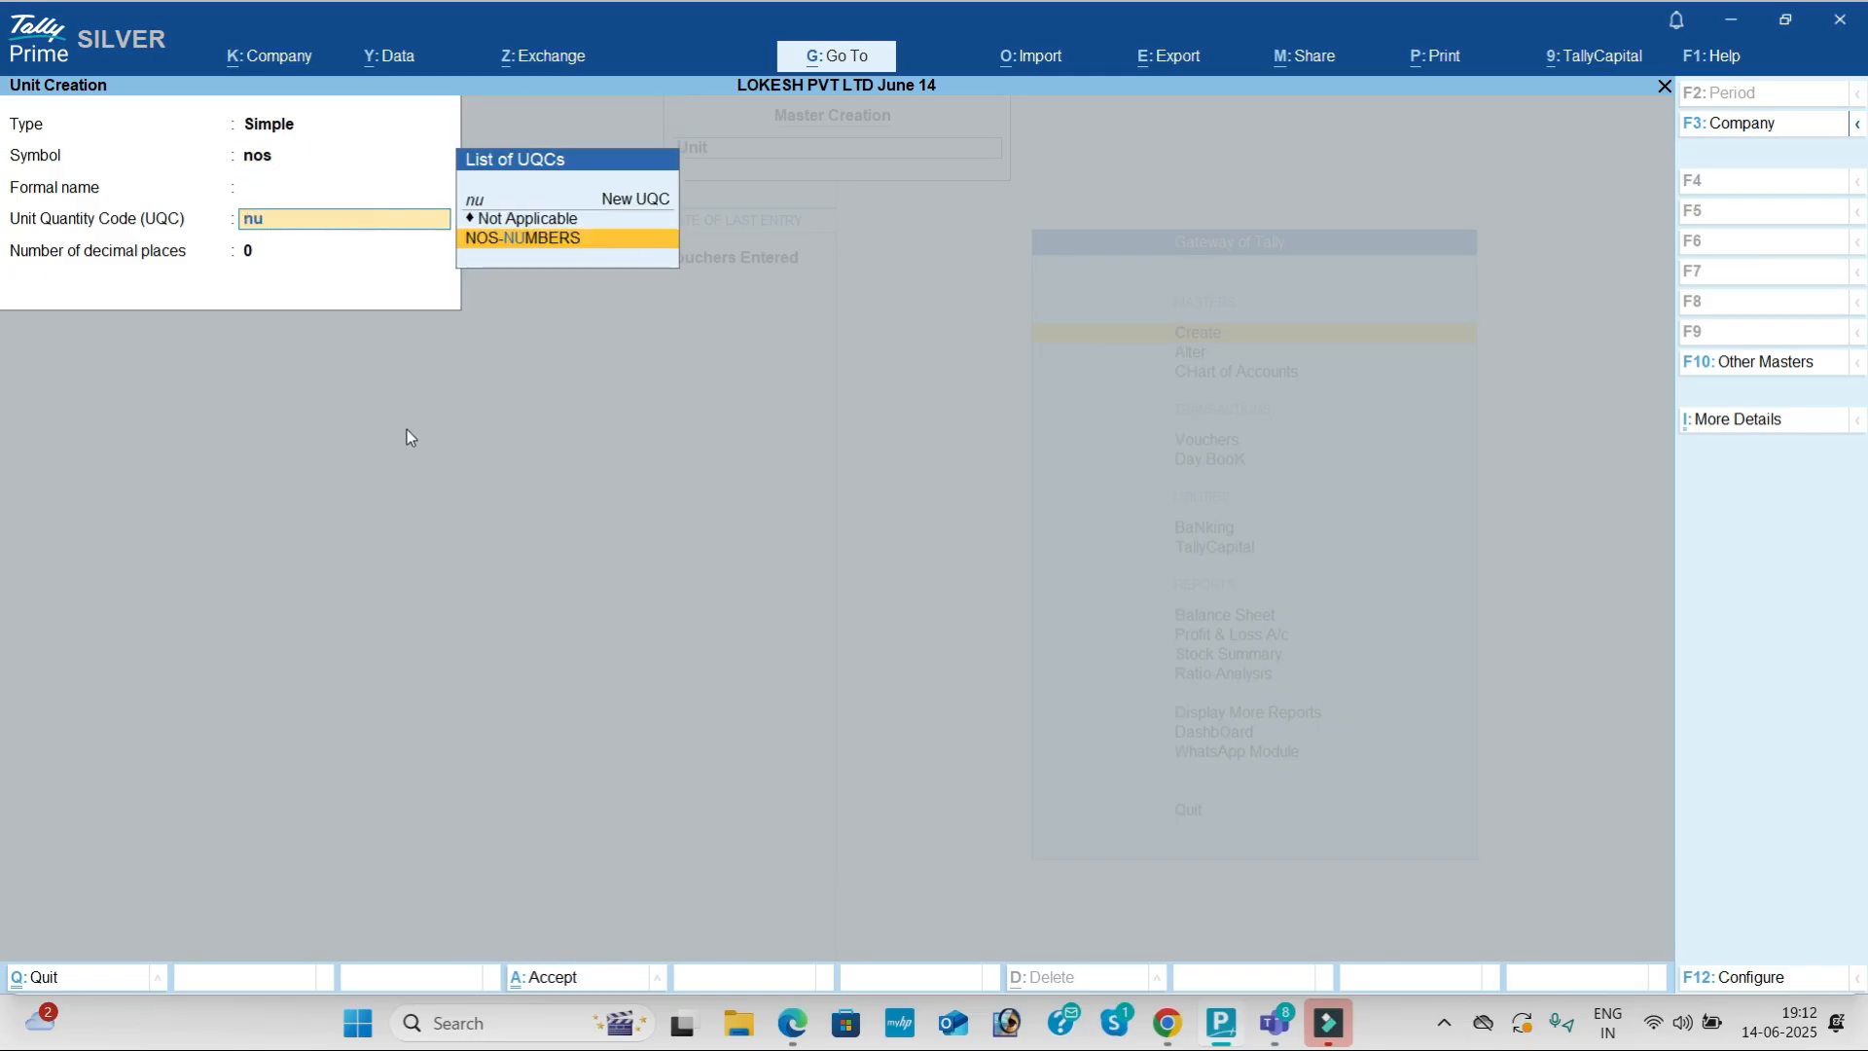
pyautogui.press('Return')
pyautogui.press('Return')
pyautogui.press('Return')
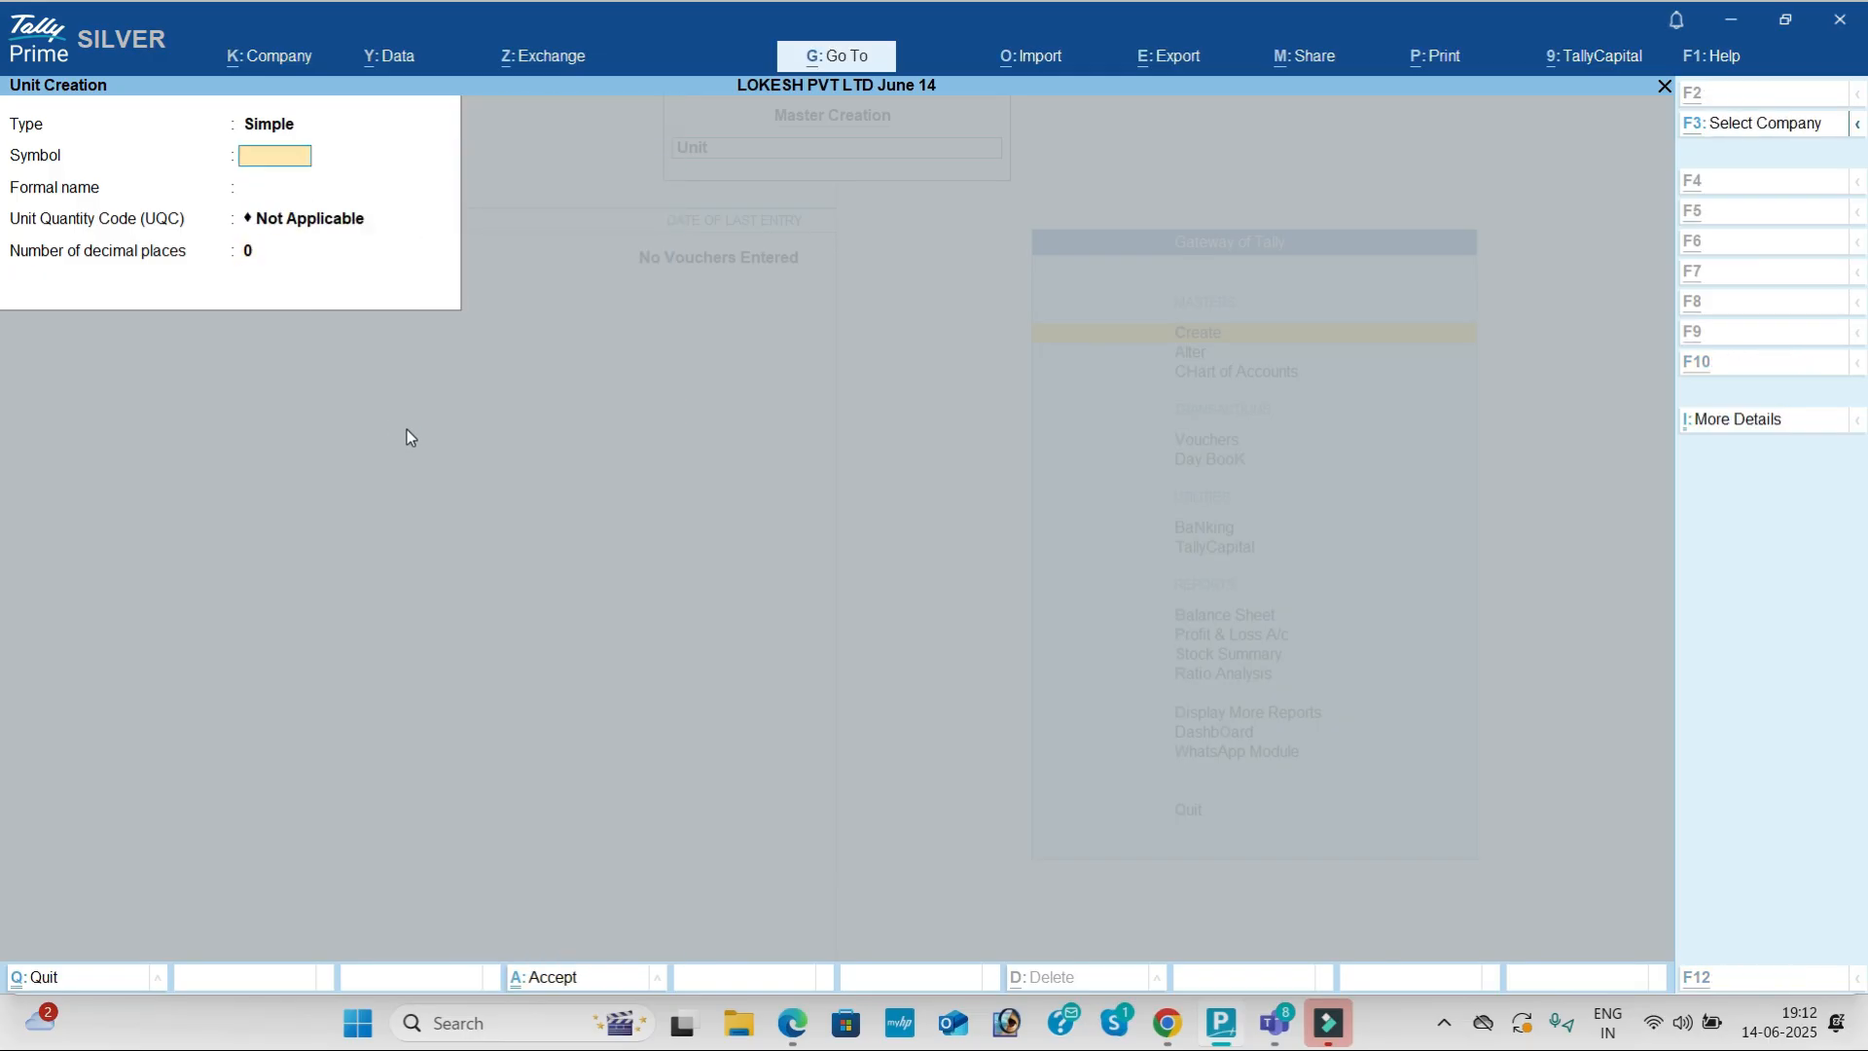
pyautogui.hotkey('alt', 'Tab')
pyautogui.hotkey('alt', 'Tab')
# Step: Create the unit pc with UQC PCS-PIECES
pyautogui.write('pc')
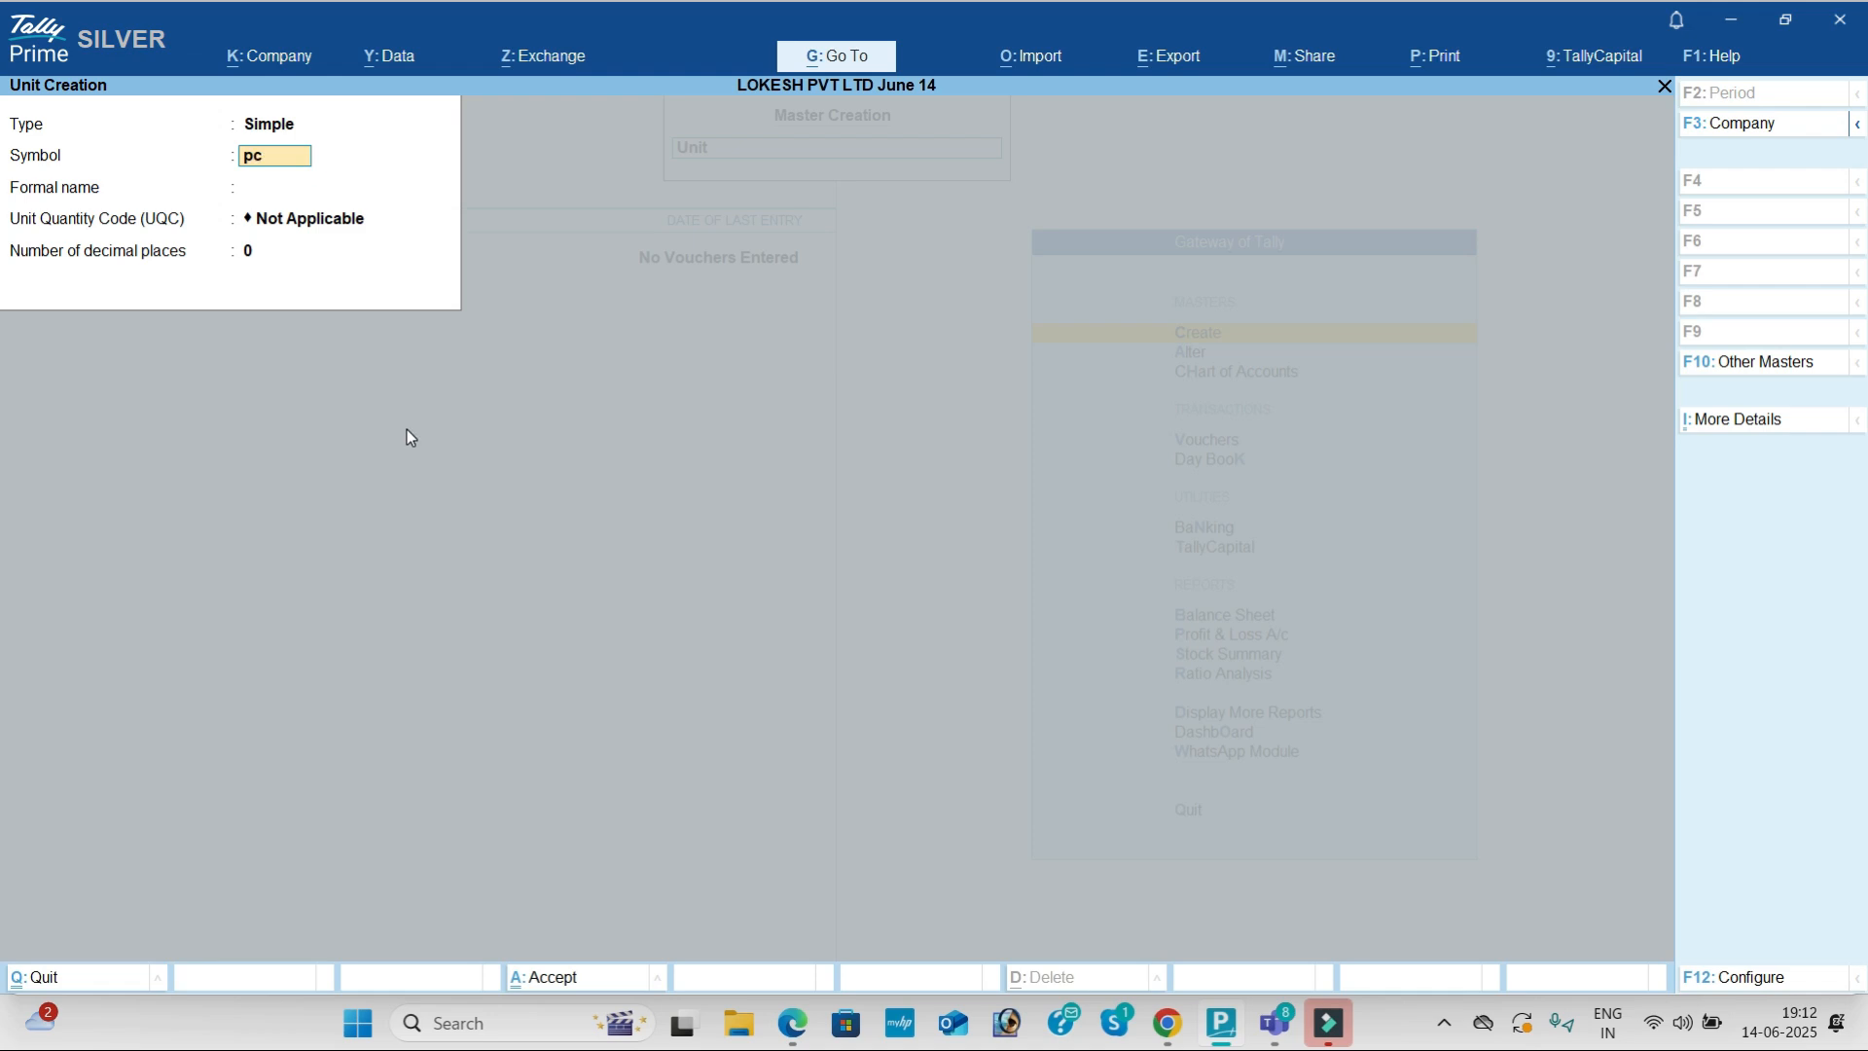
pyautogui.press('Return')
pyautogui.press('Return')
pyautogui.write('pic')
pyautogui.press('Return')
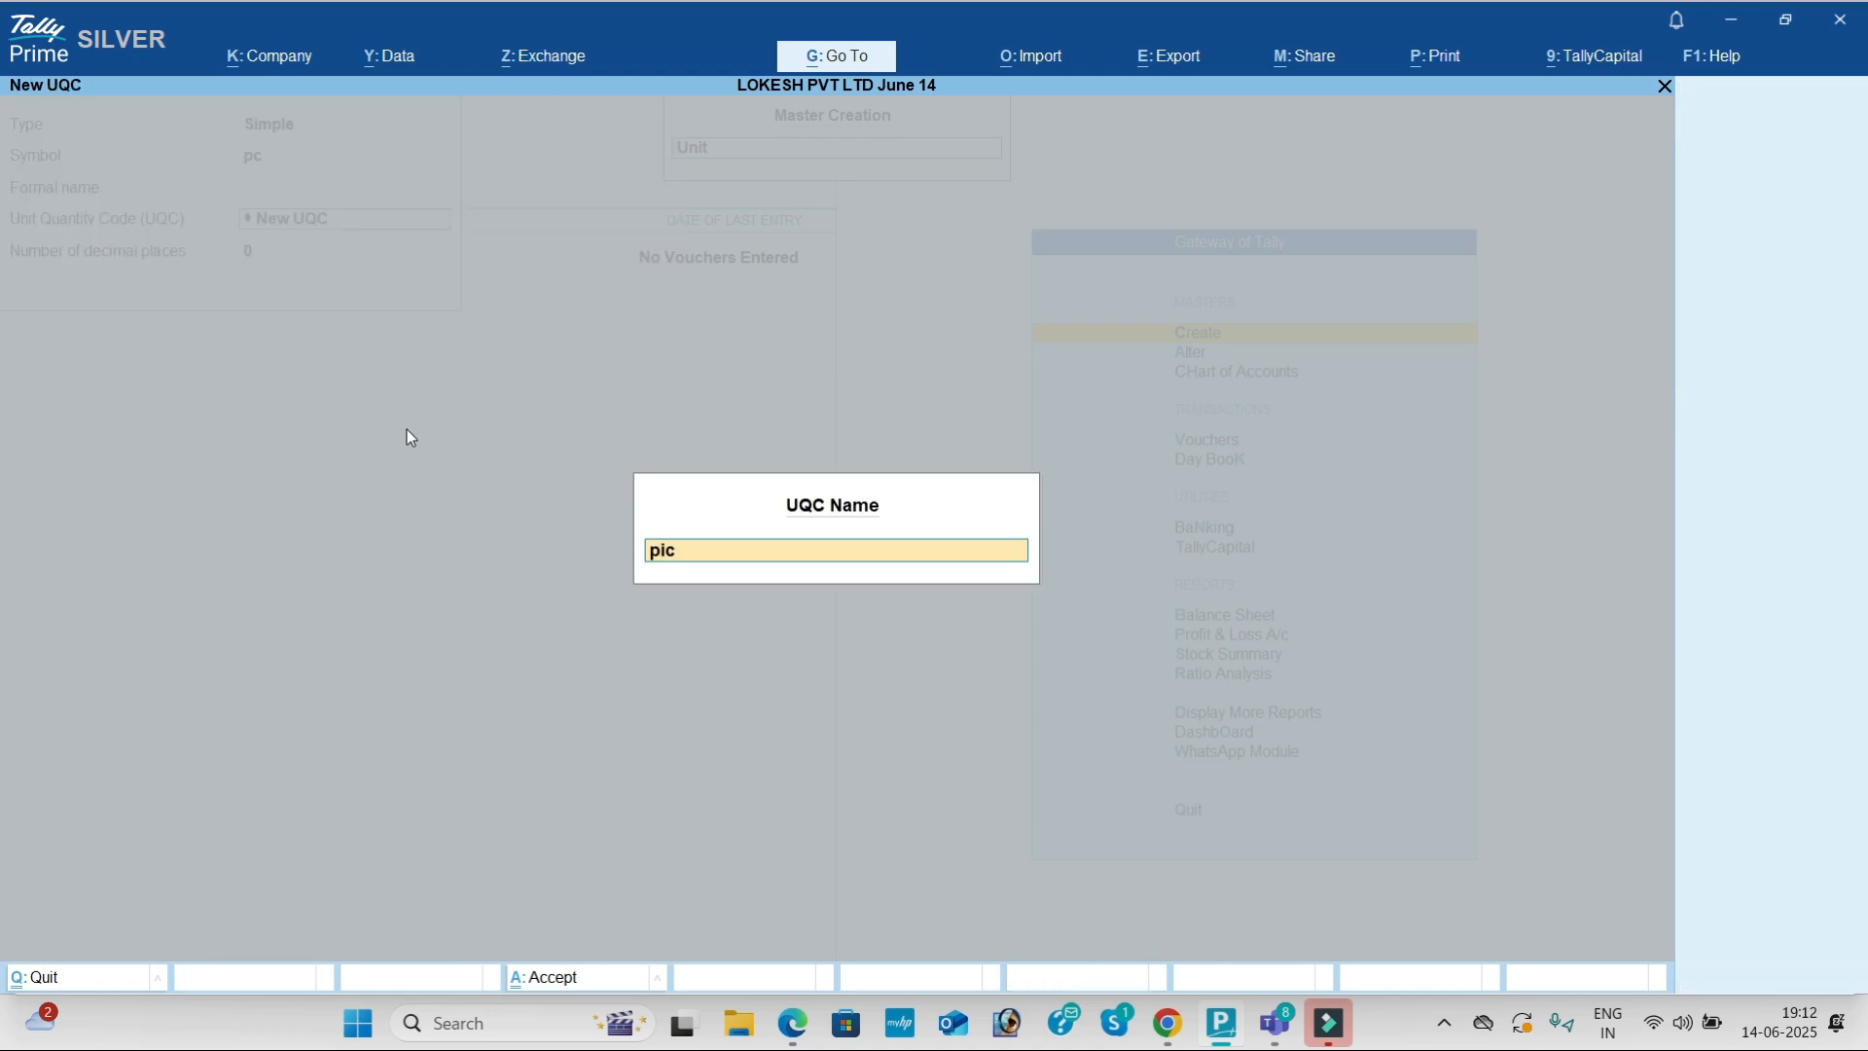
pyautogui.press('Escape')
pyautogui.write('p')
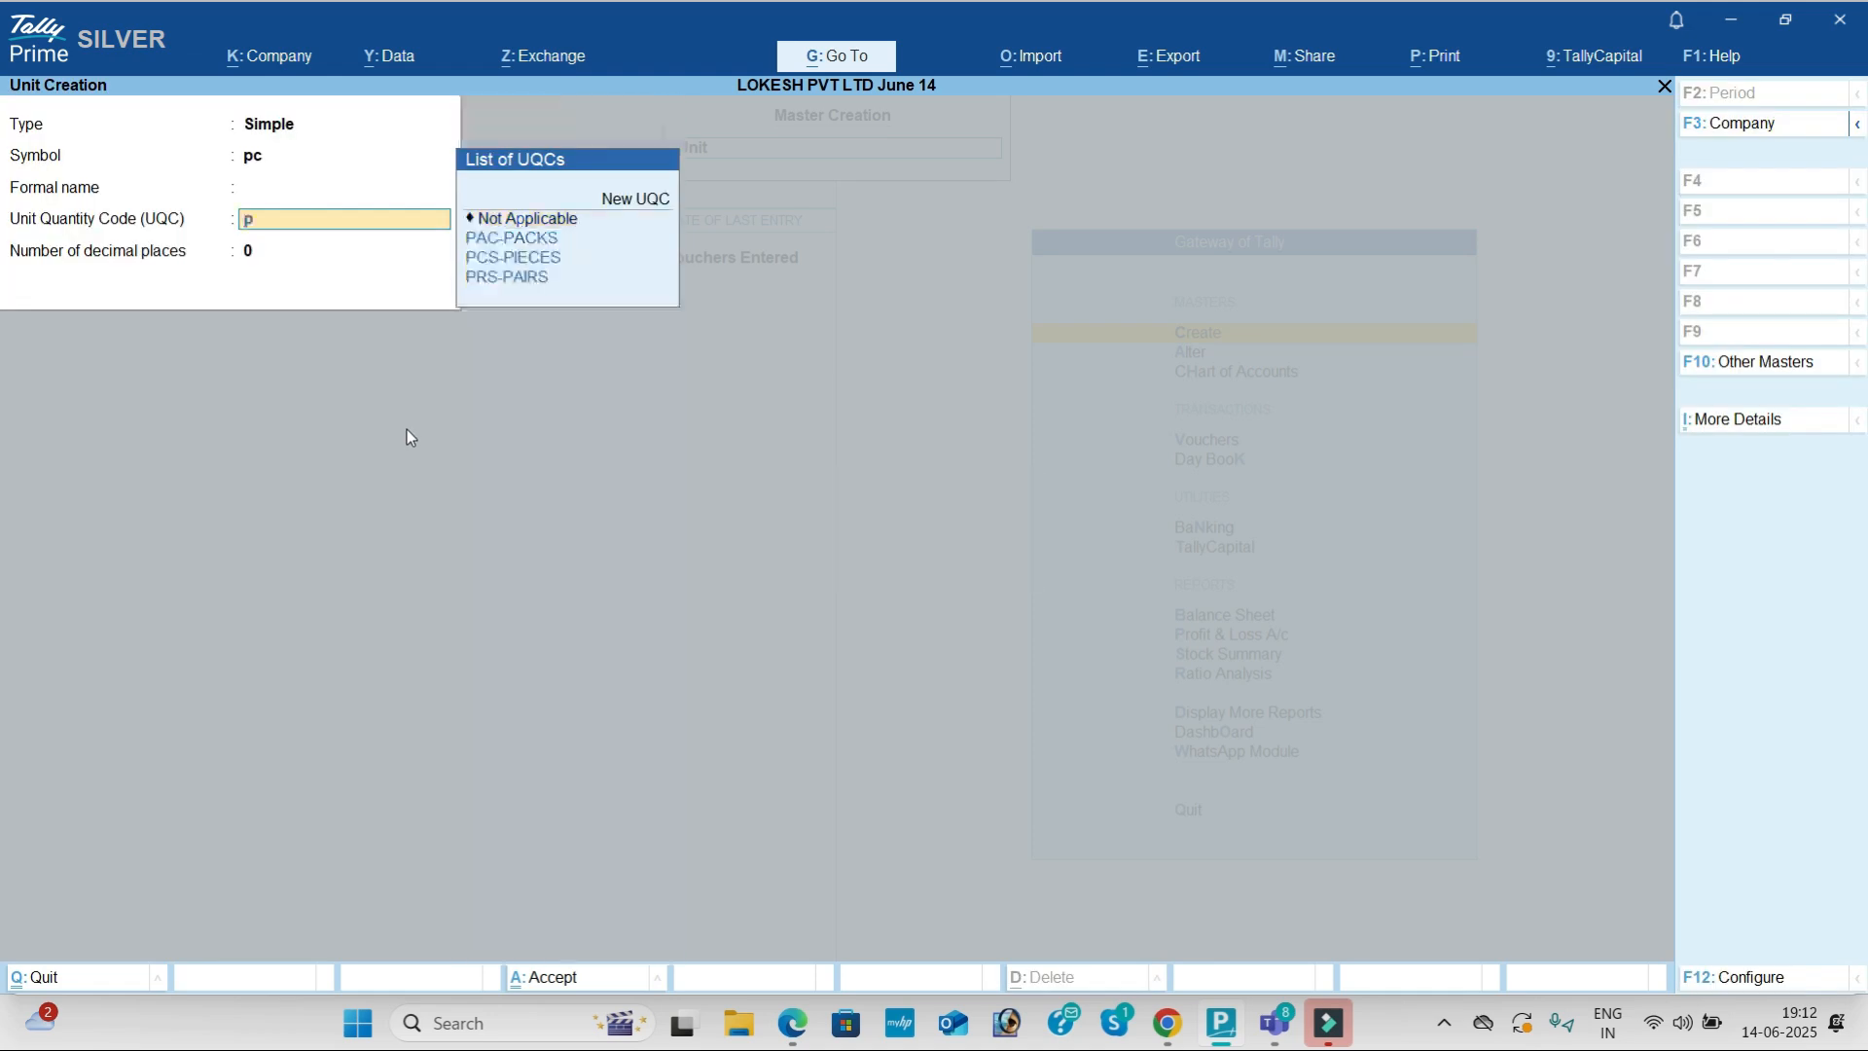
pyautogui.press('Down')
pyautogui.press('Down')
pyautogui.press('Return')
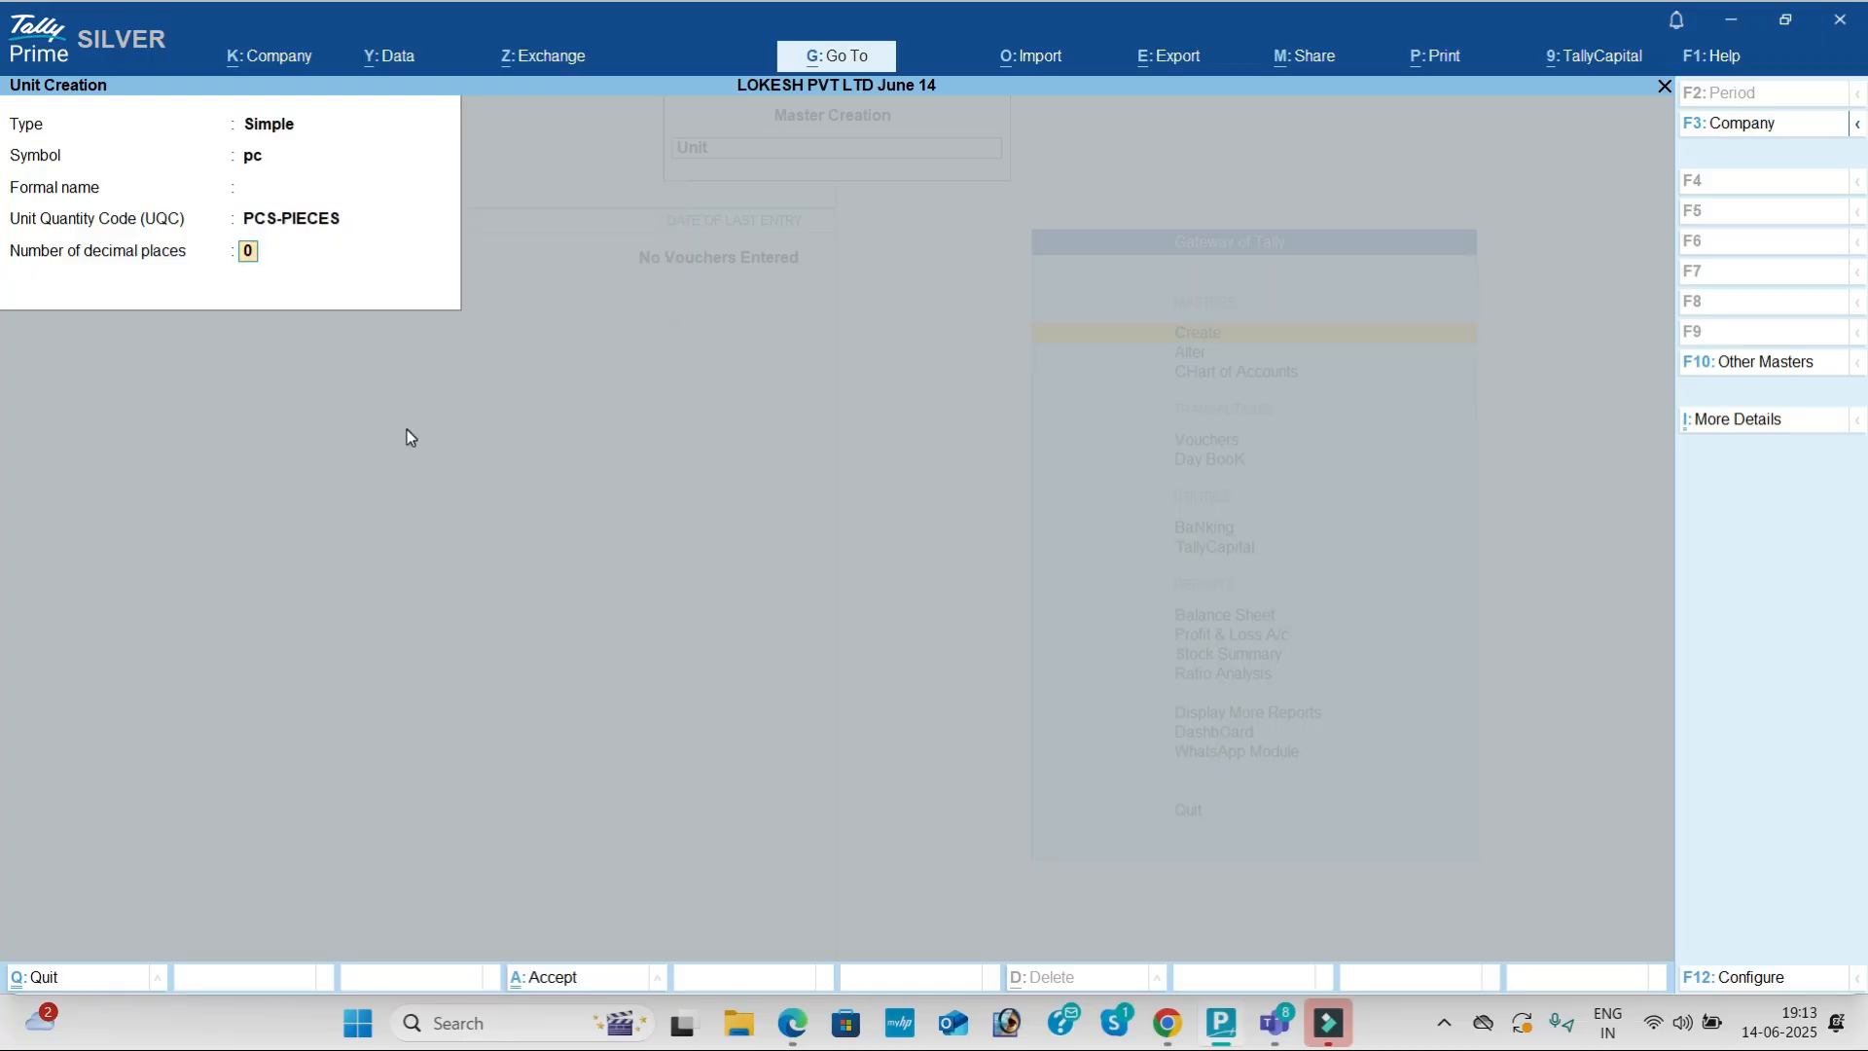
pyautogui.press('Return')
pyautogui.press('Return')
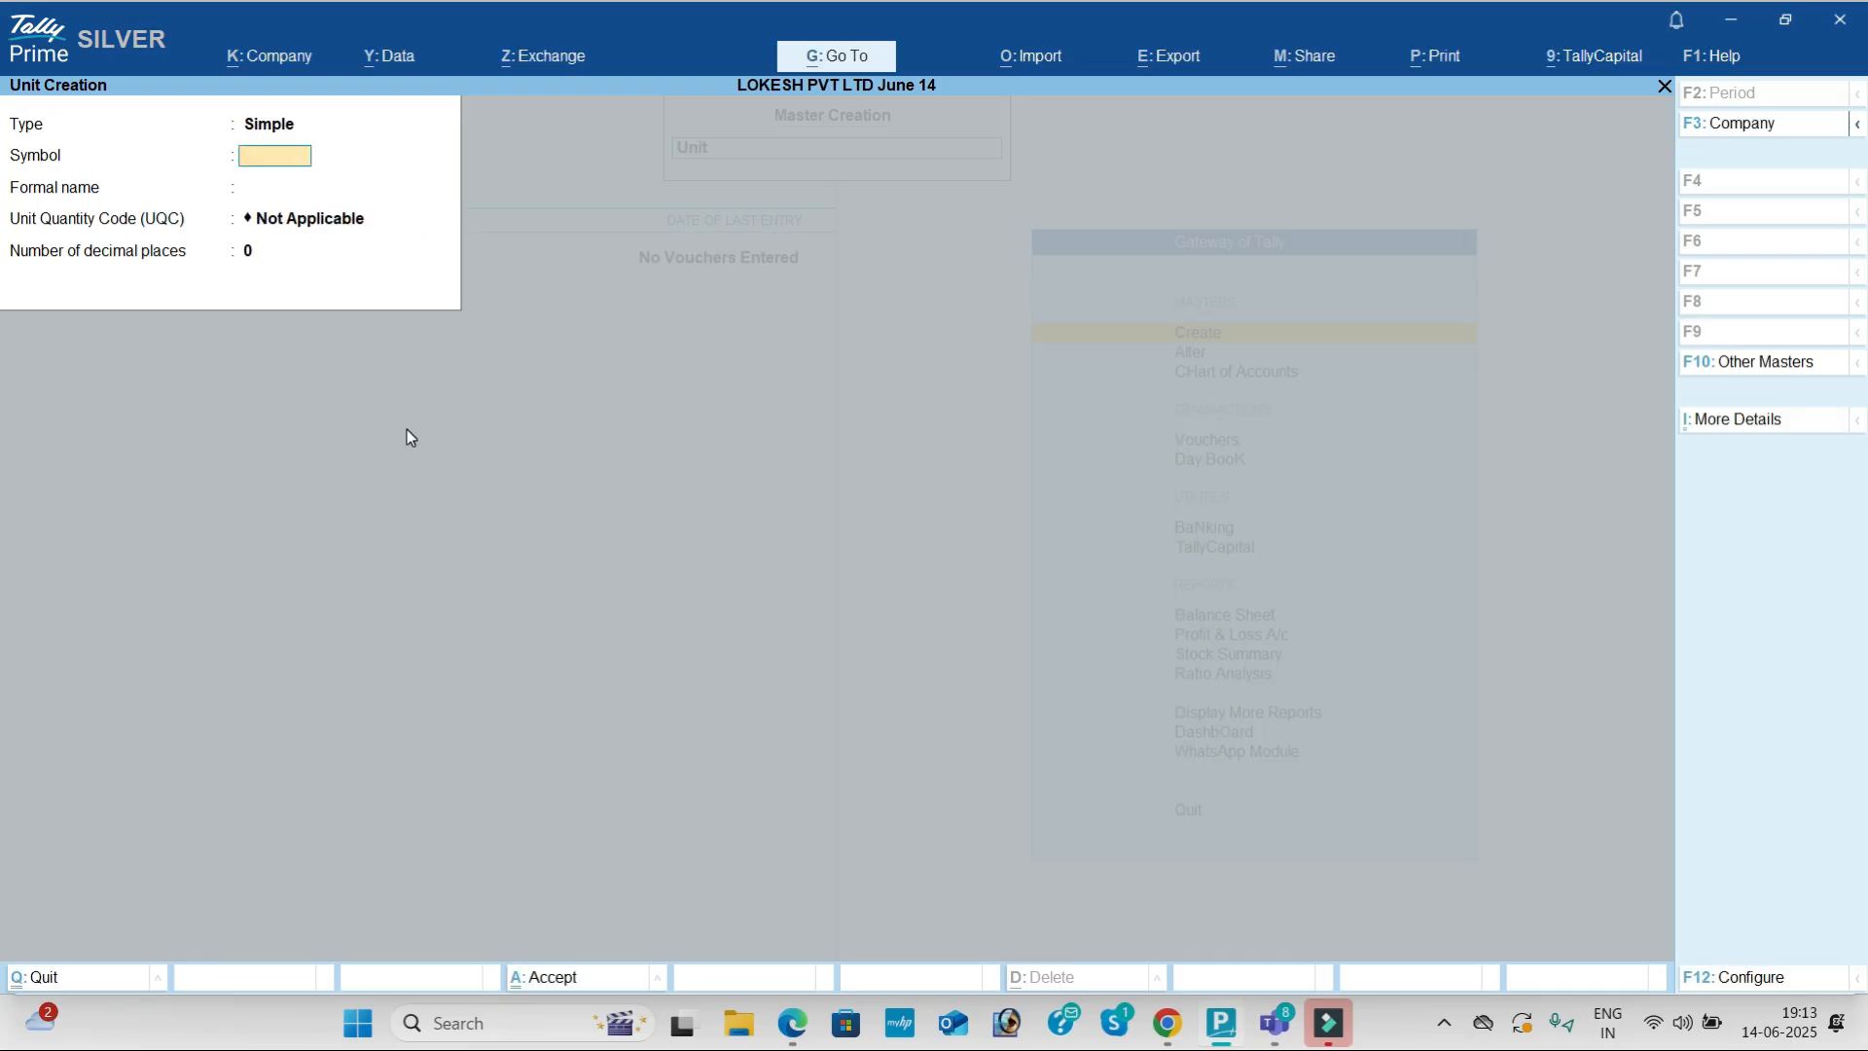
# Step: Quit Unit Creation and highlight the item name Boost in the exercise PDF
pyautogui.press('Escape')
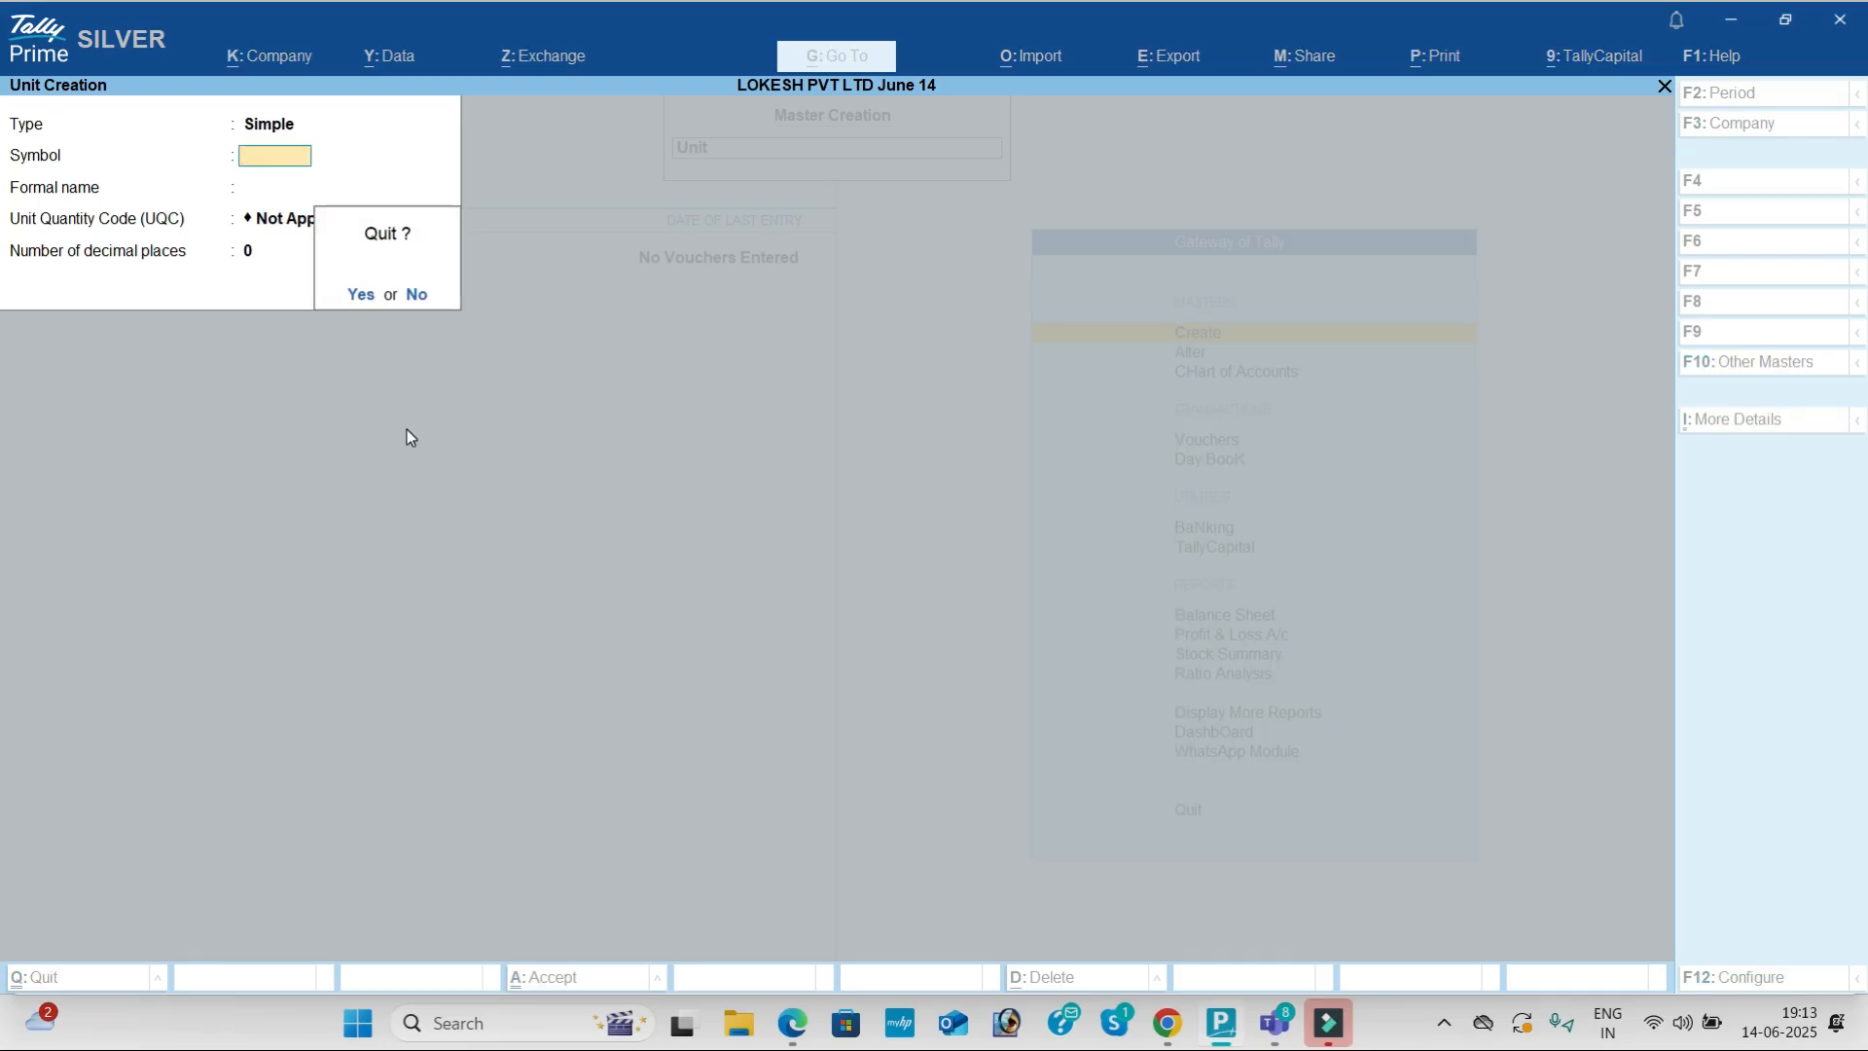
pyautogui.press('Return')
pyautogui.hotkey('alt', 'Tab')
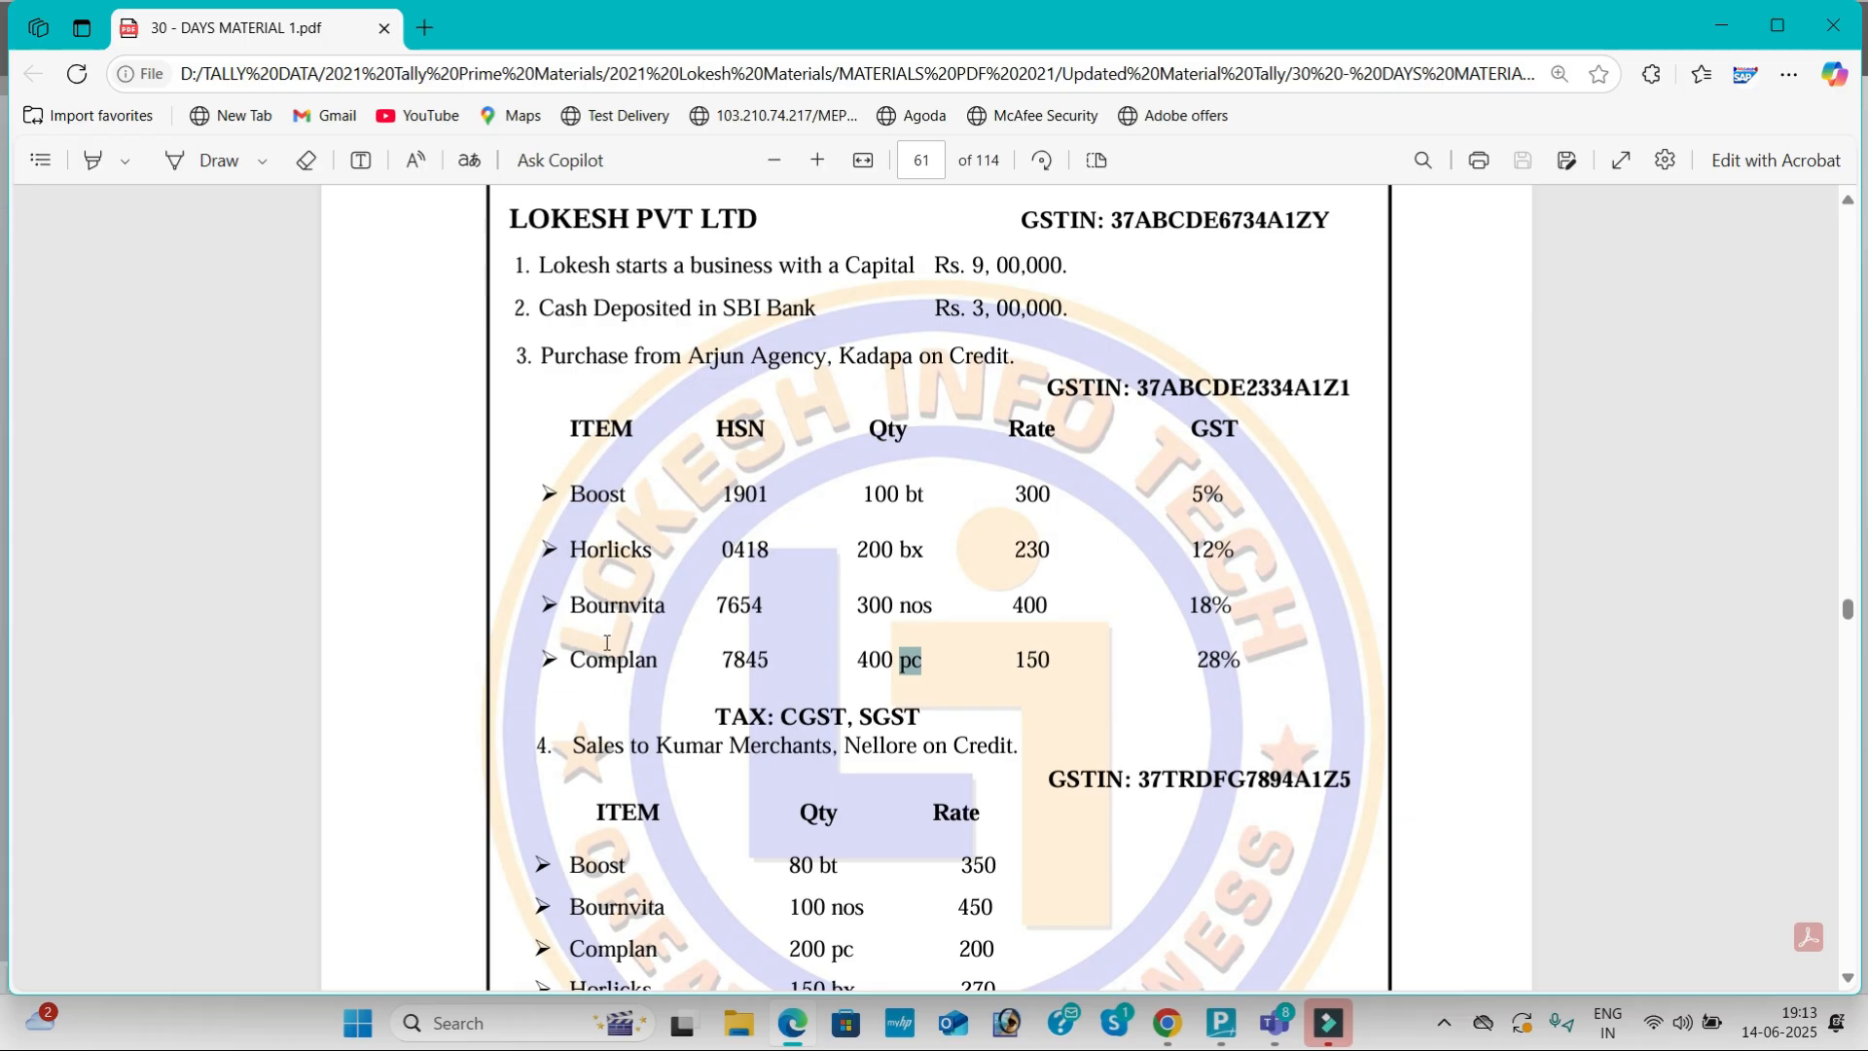
pyautogui.moveTo(577, 496); pyautogui.dragTo(626, 497)
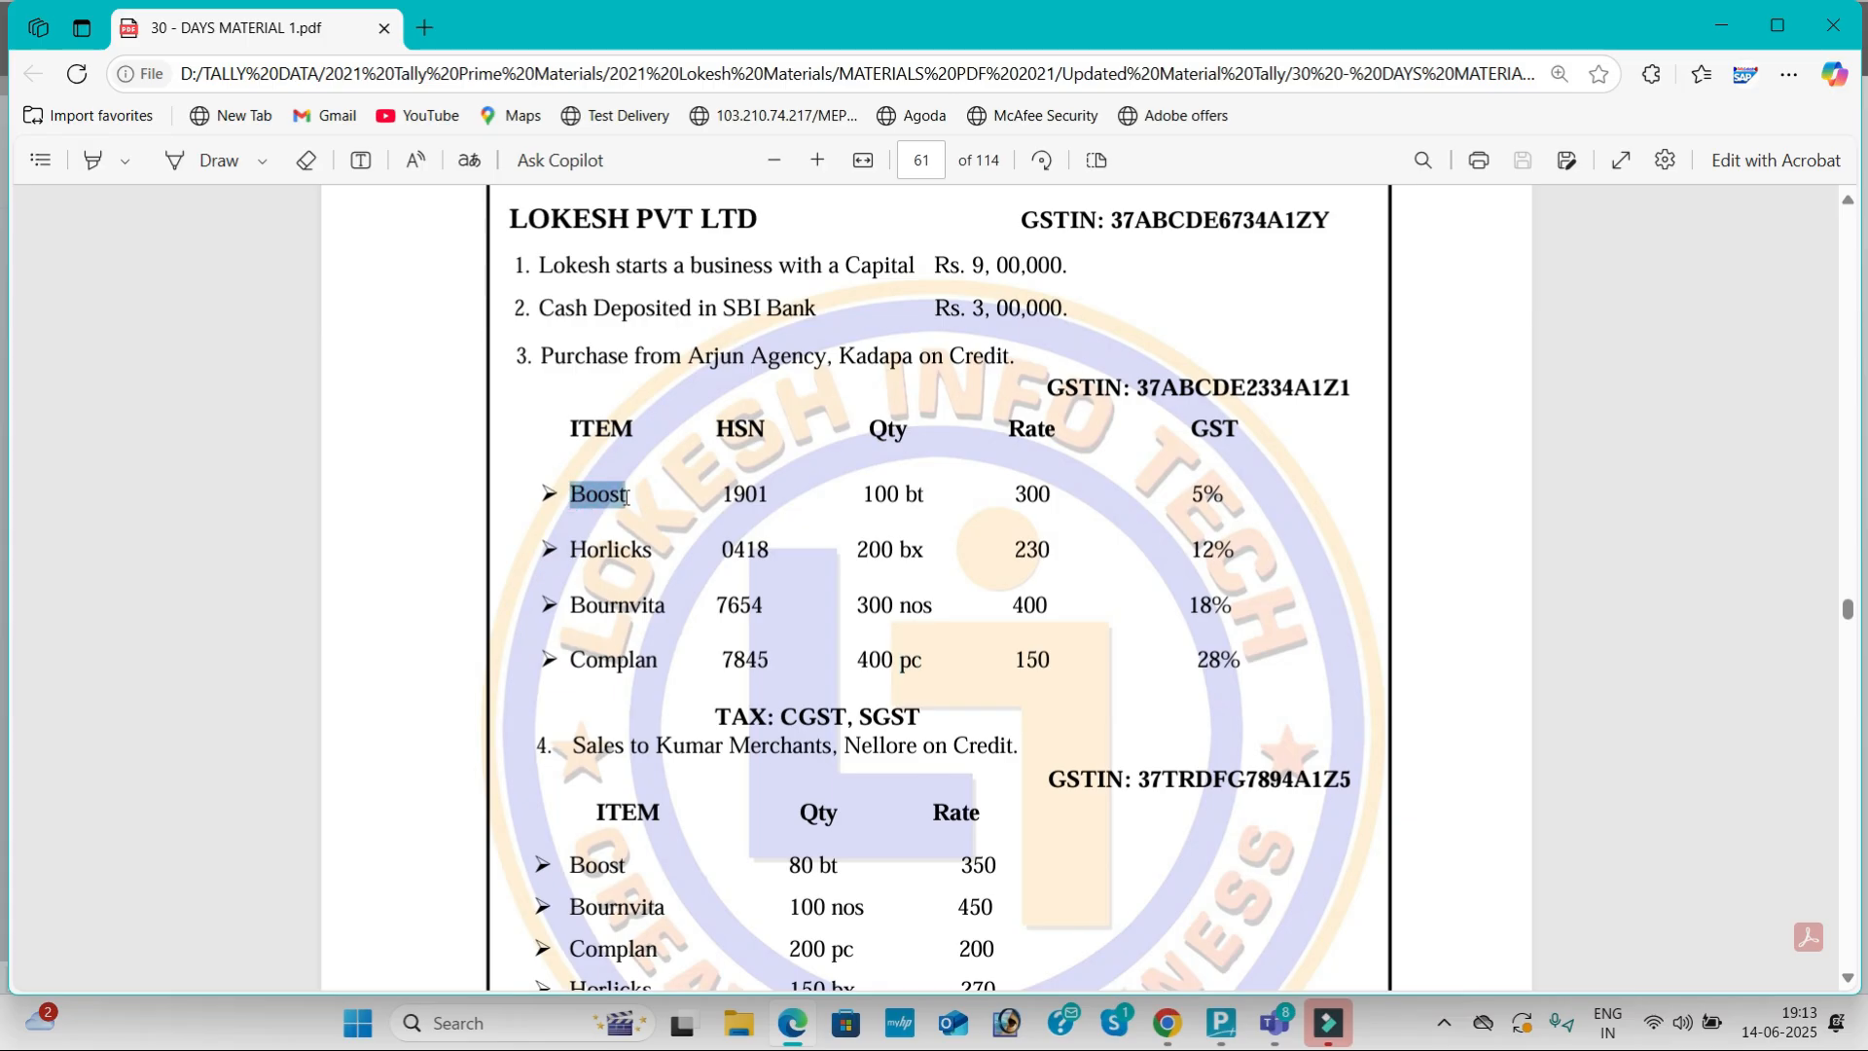
# Step: Start a stock item named Boost with unit bt
pyautogui.hotkey('alt', 'Tab')
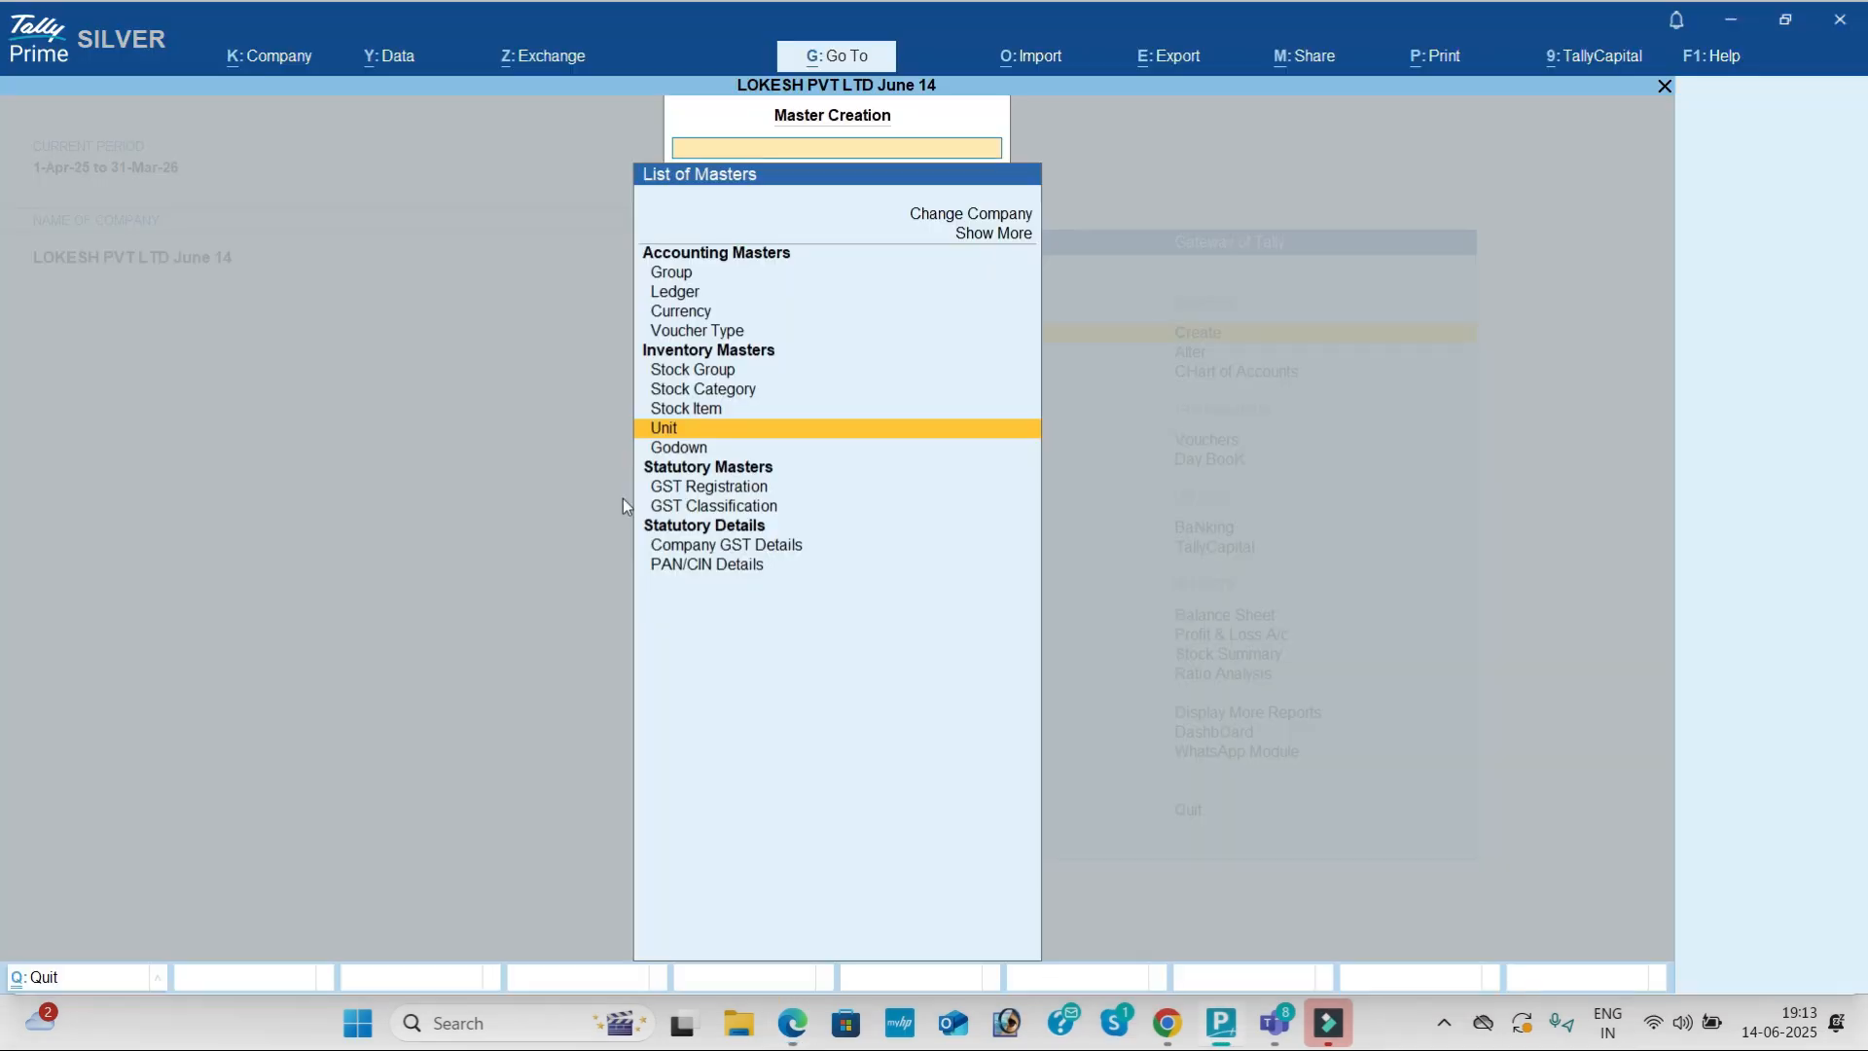
pyautogui.press('Up')
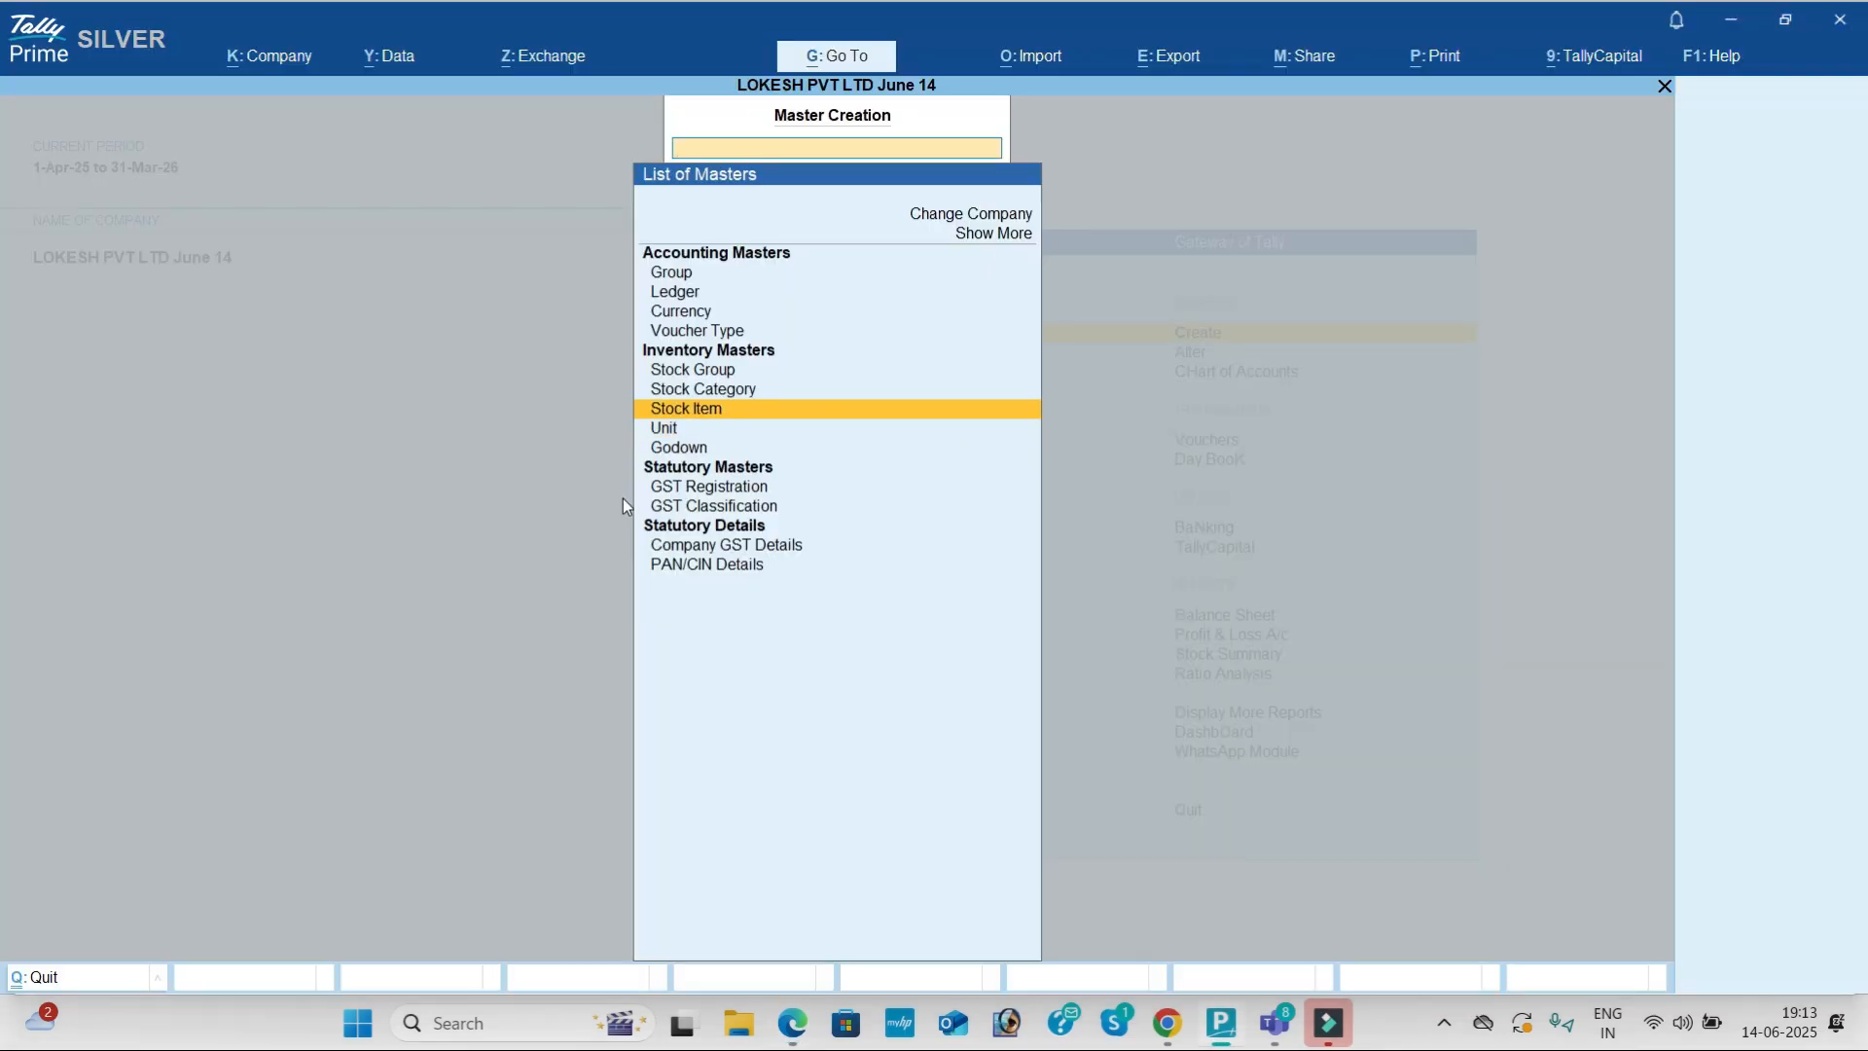
pyautogui.press('Return')
pyautogui.hotkey('ctrl', 'alt', 'v')
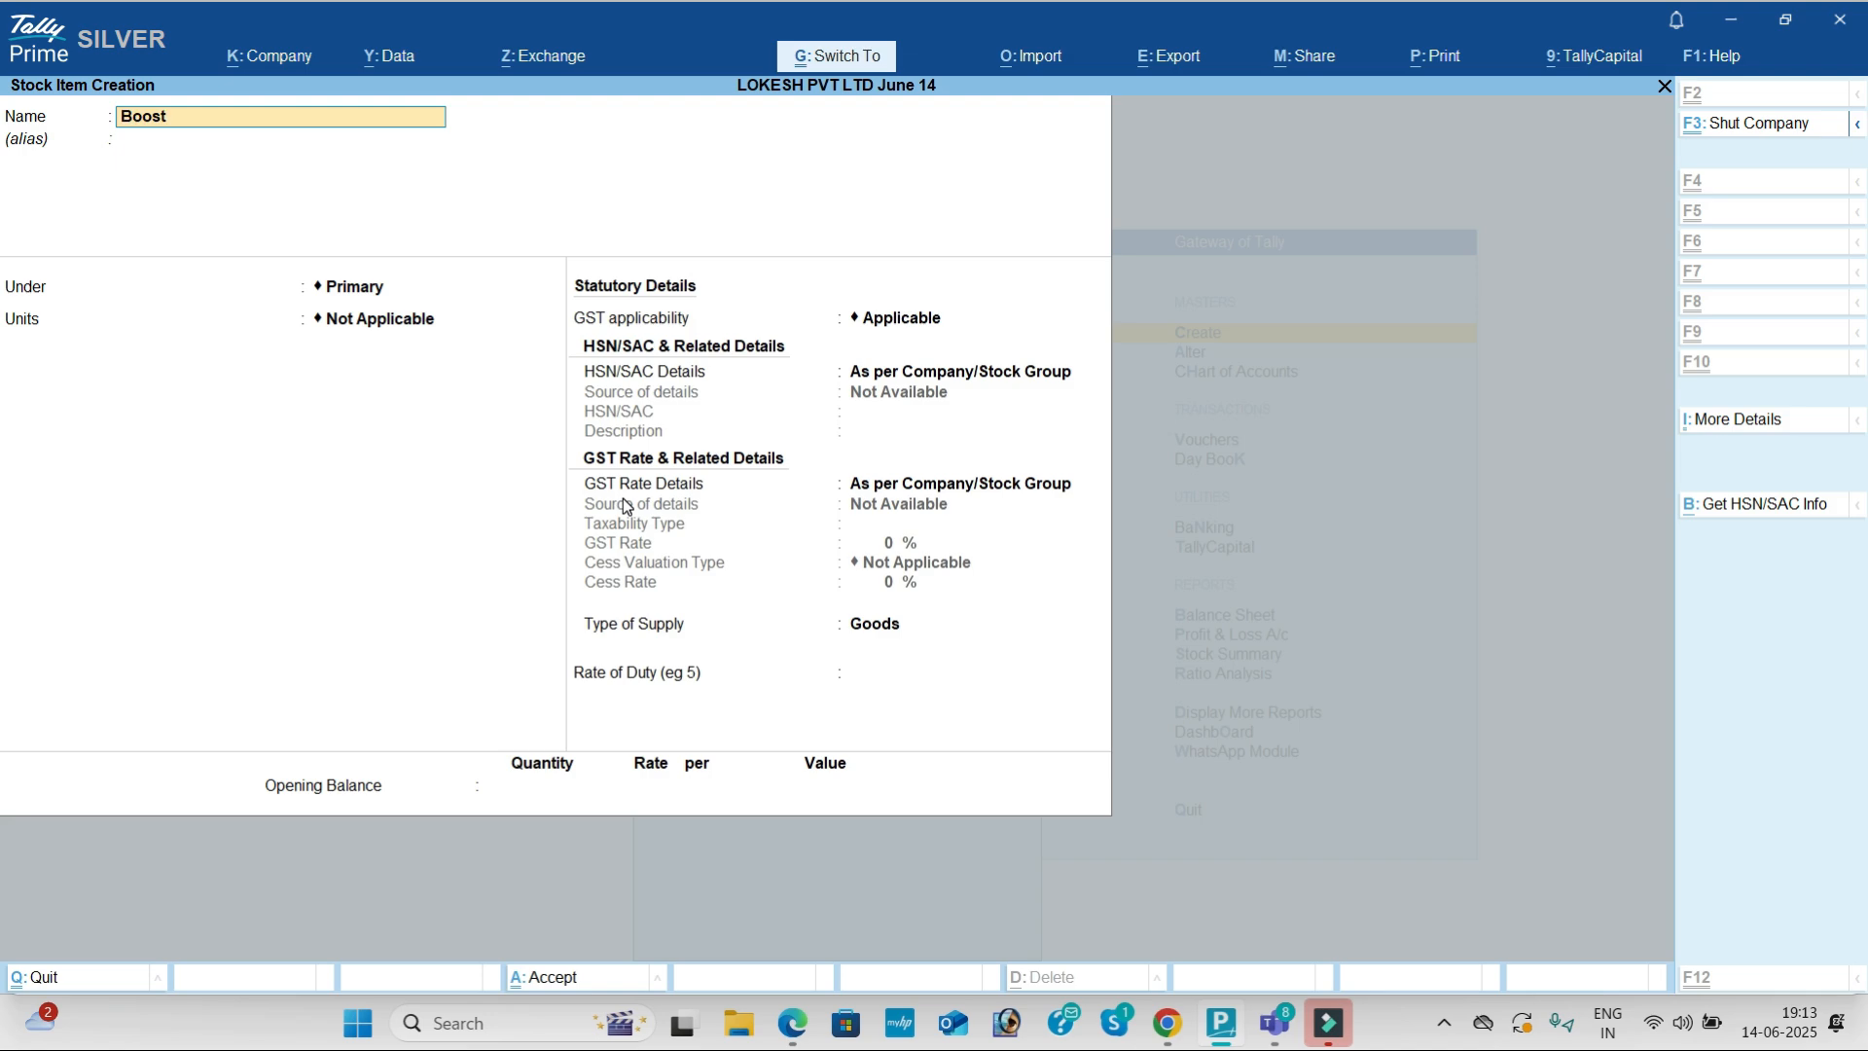
pyautogui.press('Return')
pyautogui.press('Return')
pyautogui.press('Return')
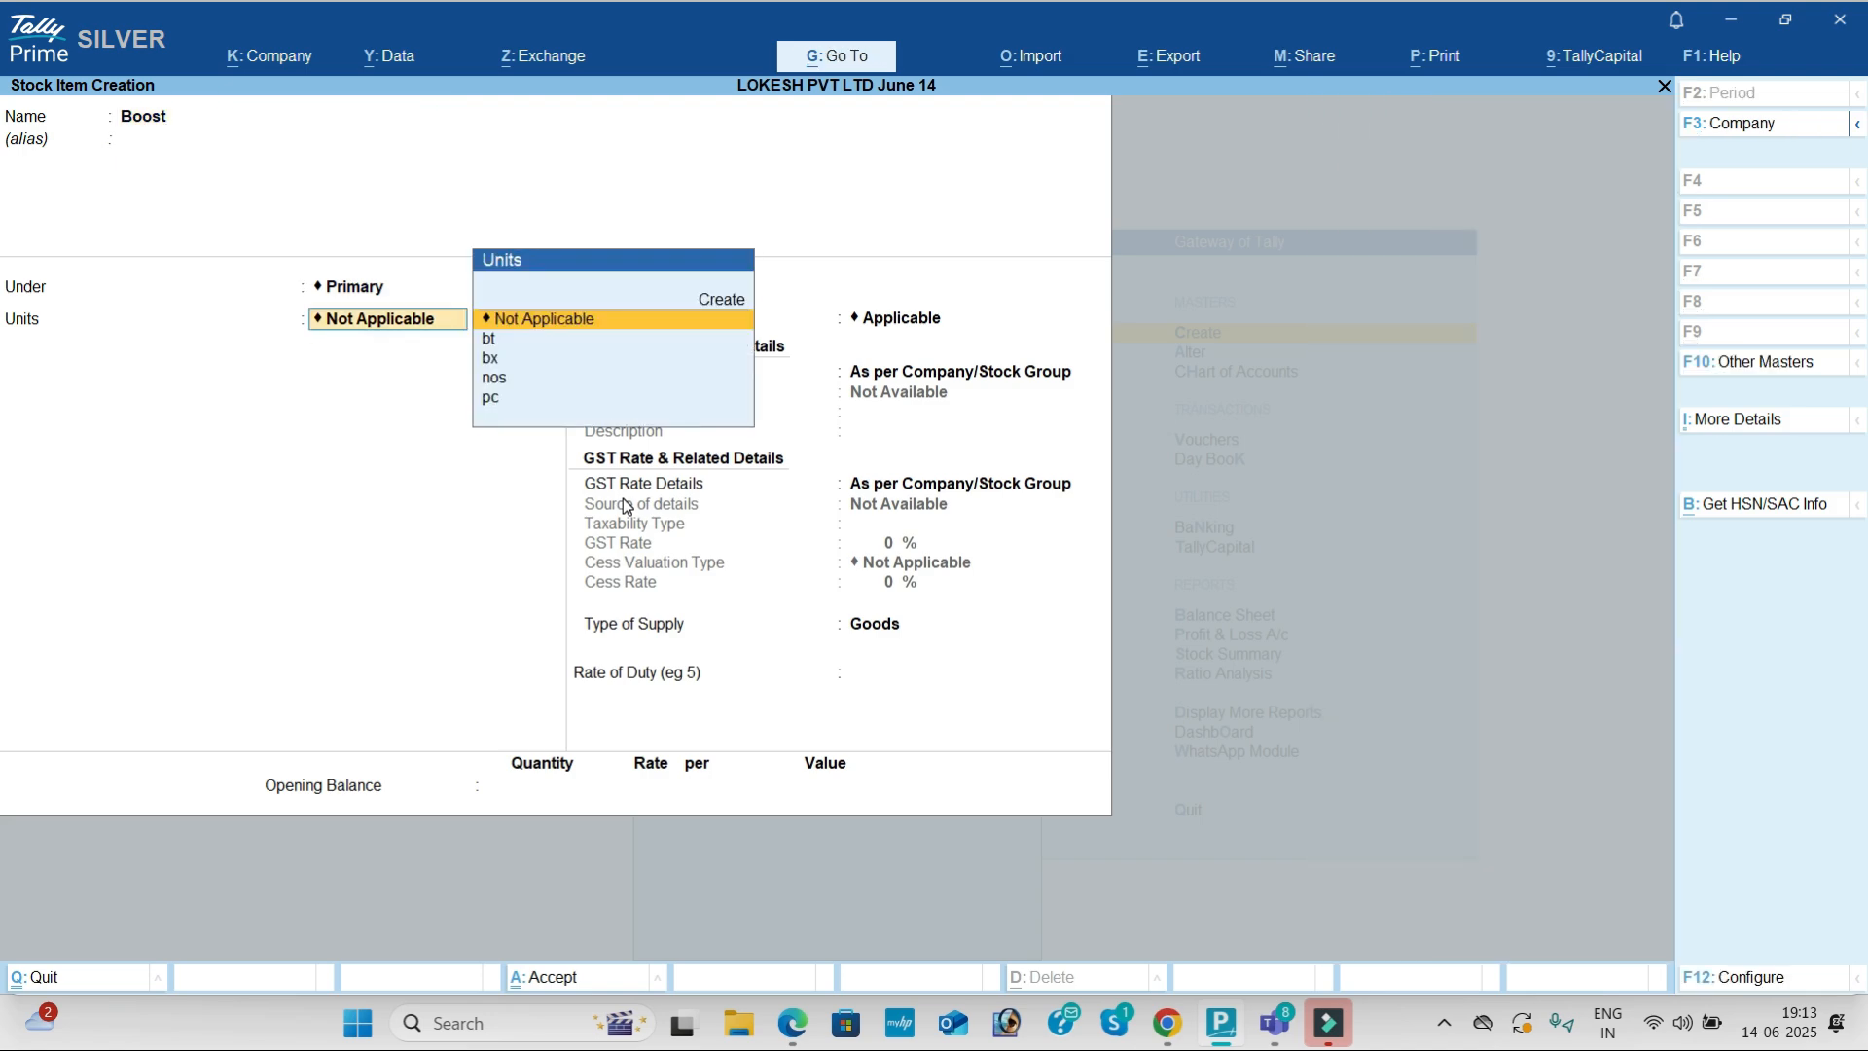
pyautogui.hotkey('alt', 'Tab')
pyautogui.hotkey('alt', 'Tab')
pyautogui.press('Down')
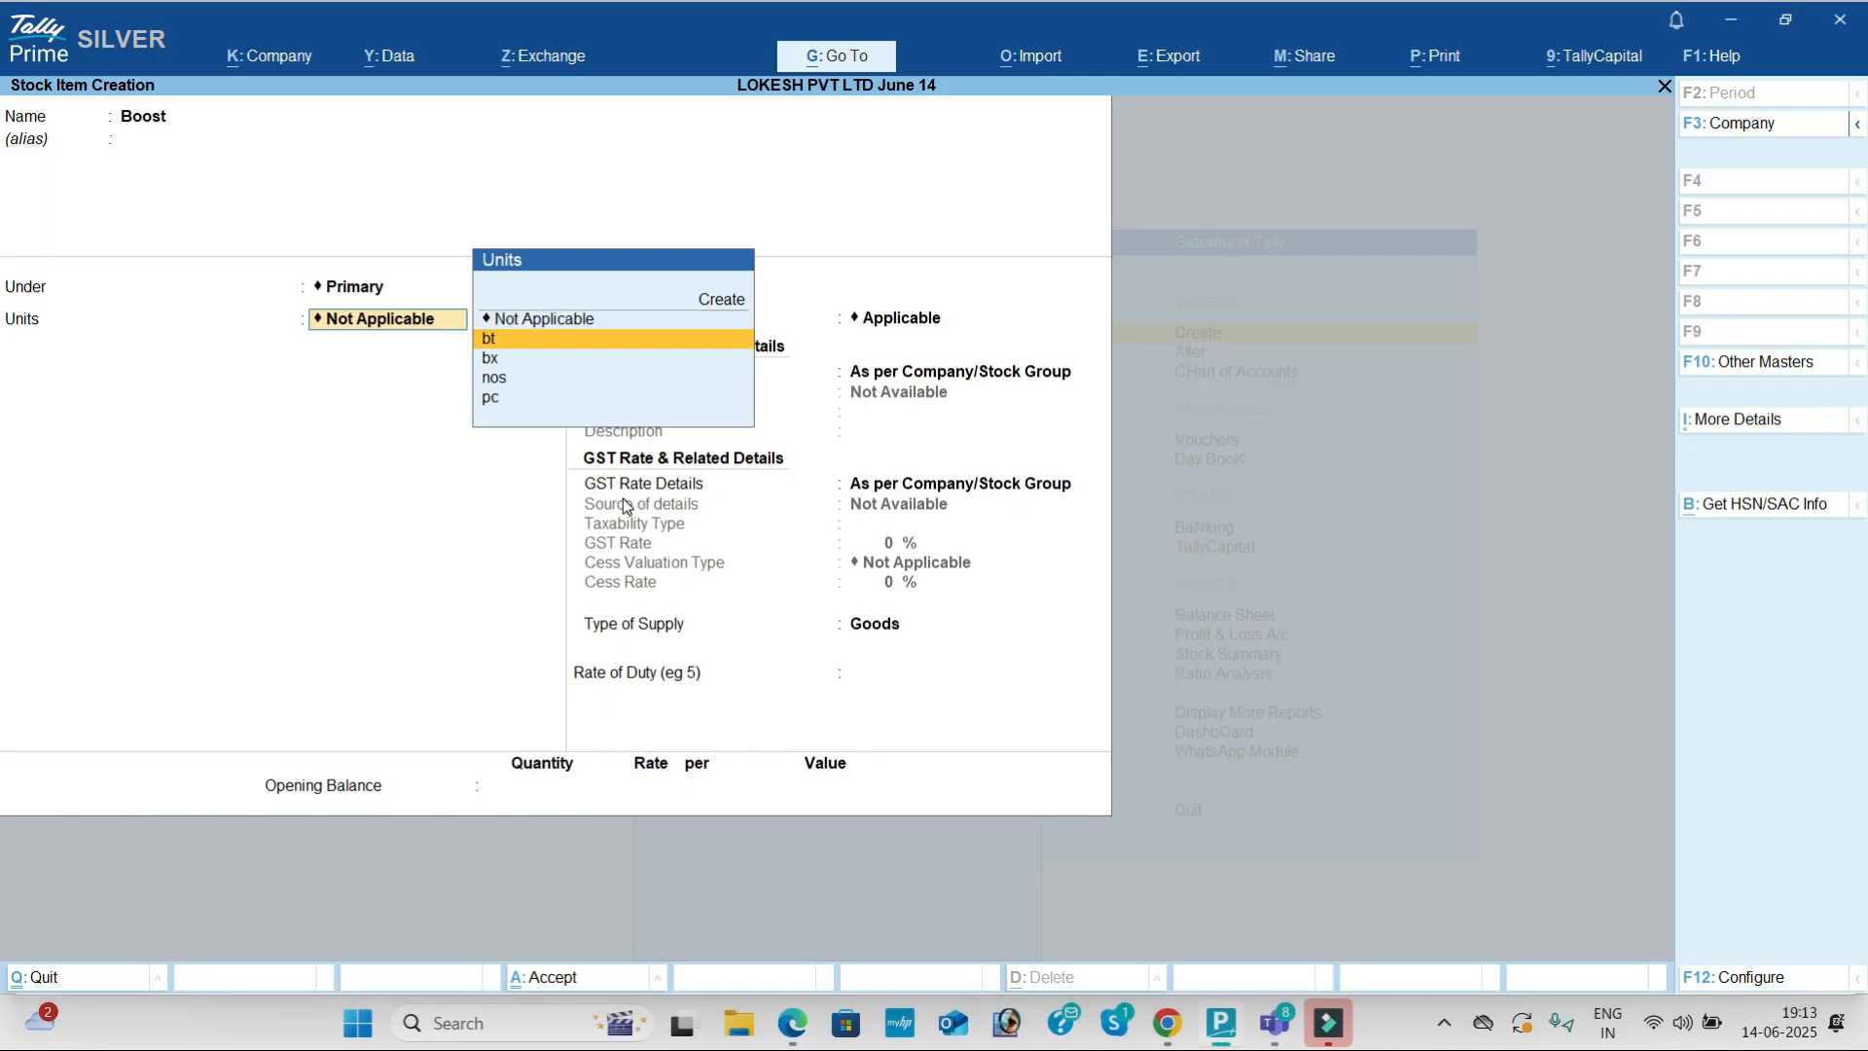
pyautogui.press('Return')
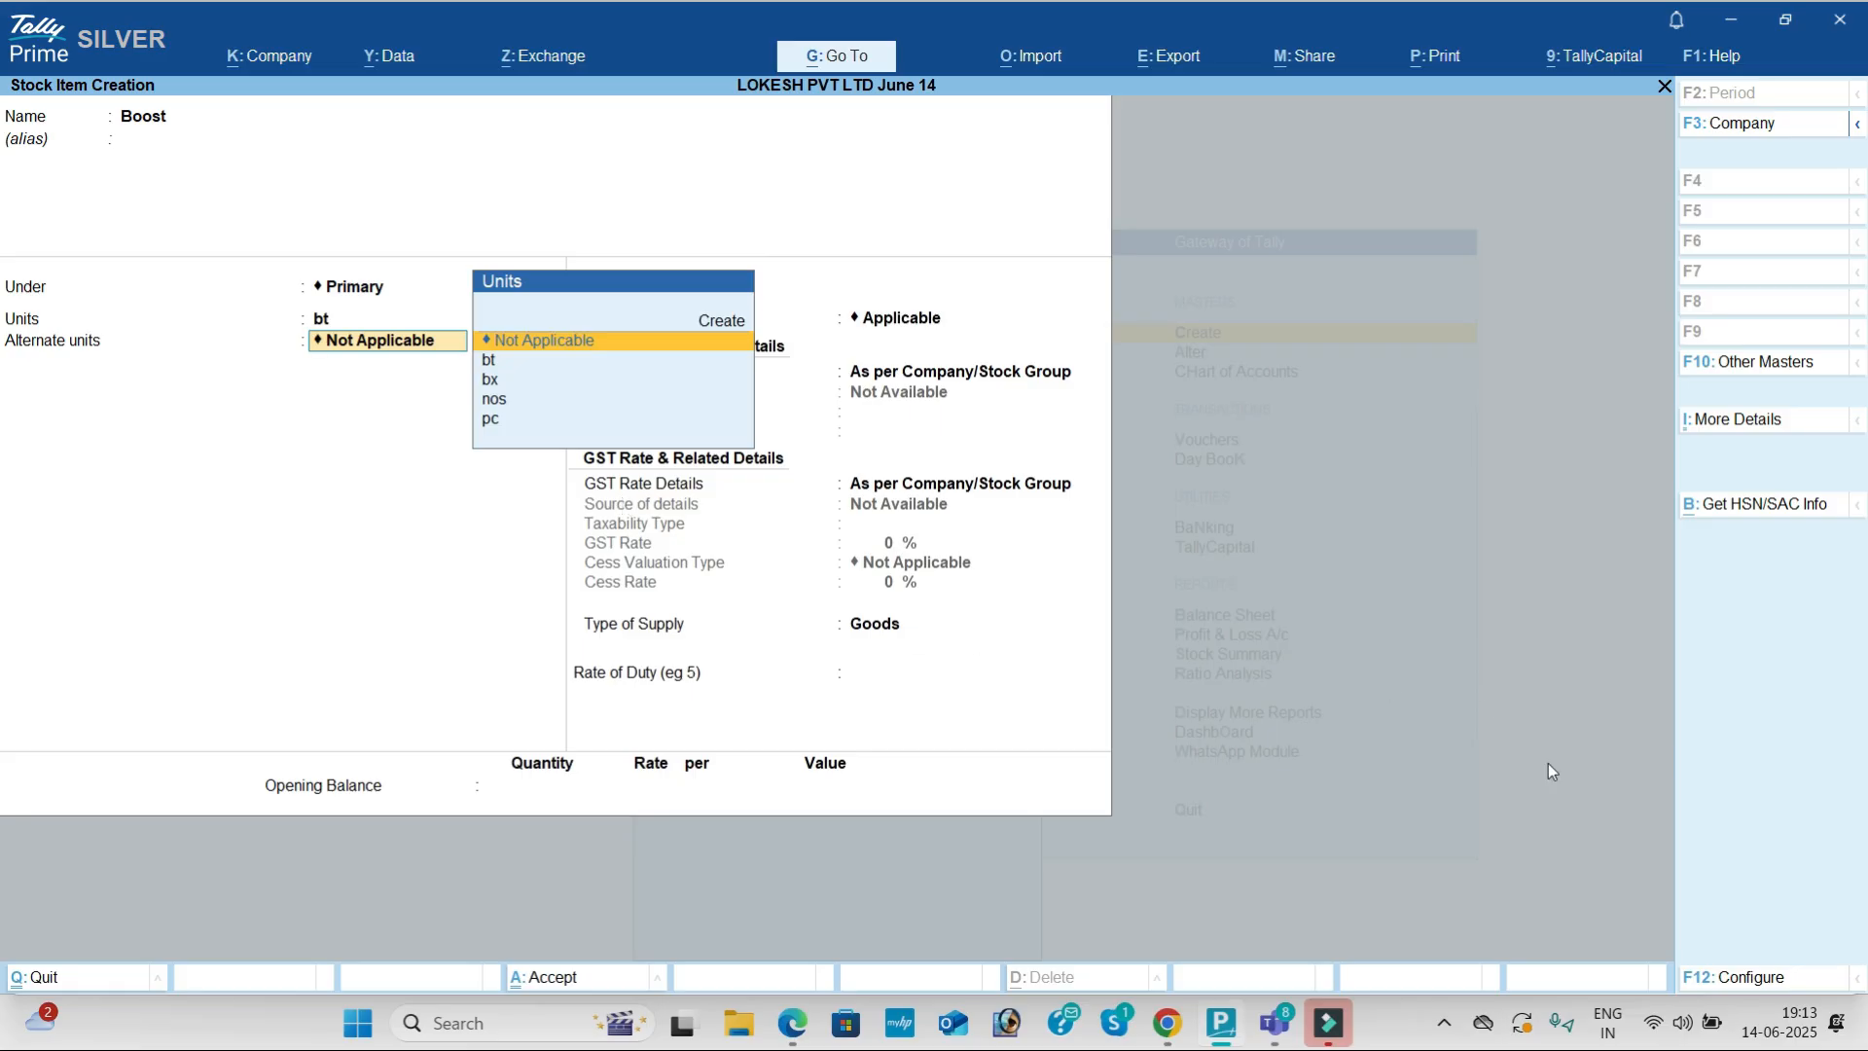
# Step: In the F12 configuration, set Use Alternate Units to No and accept
pyautogui.click(1741, 994)
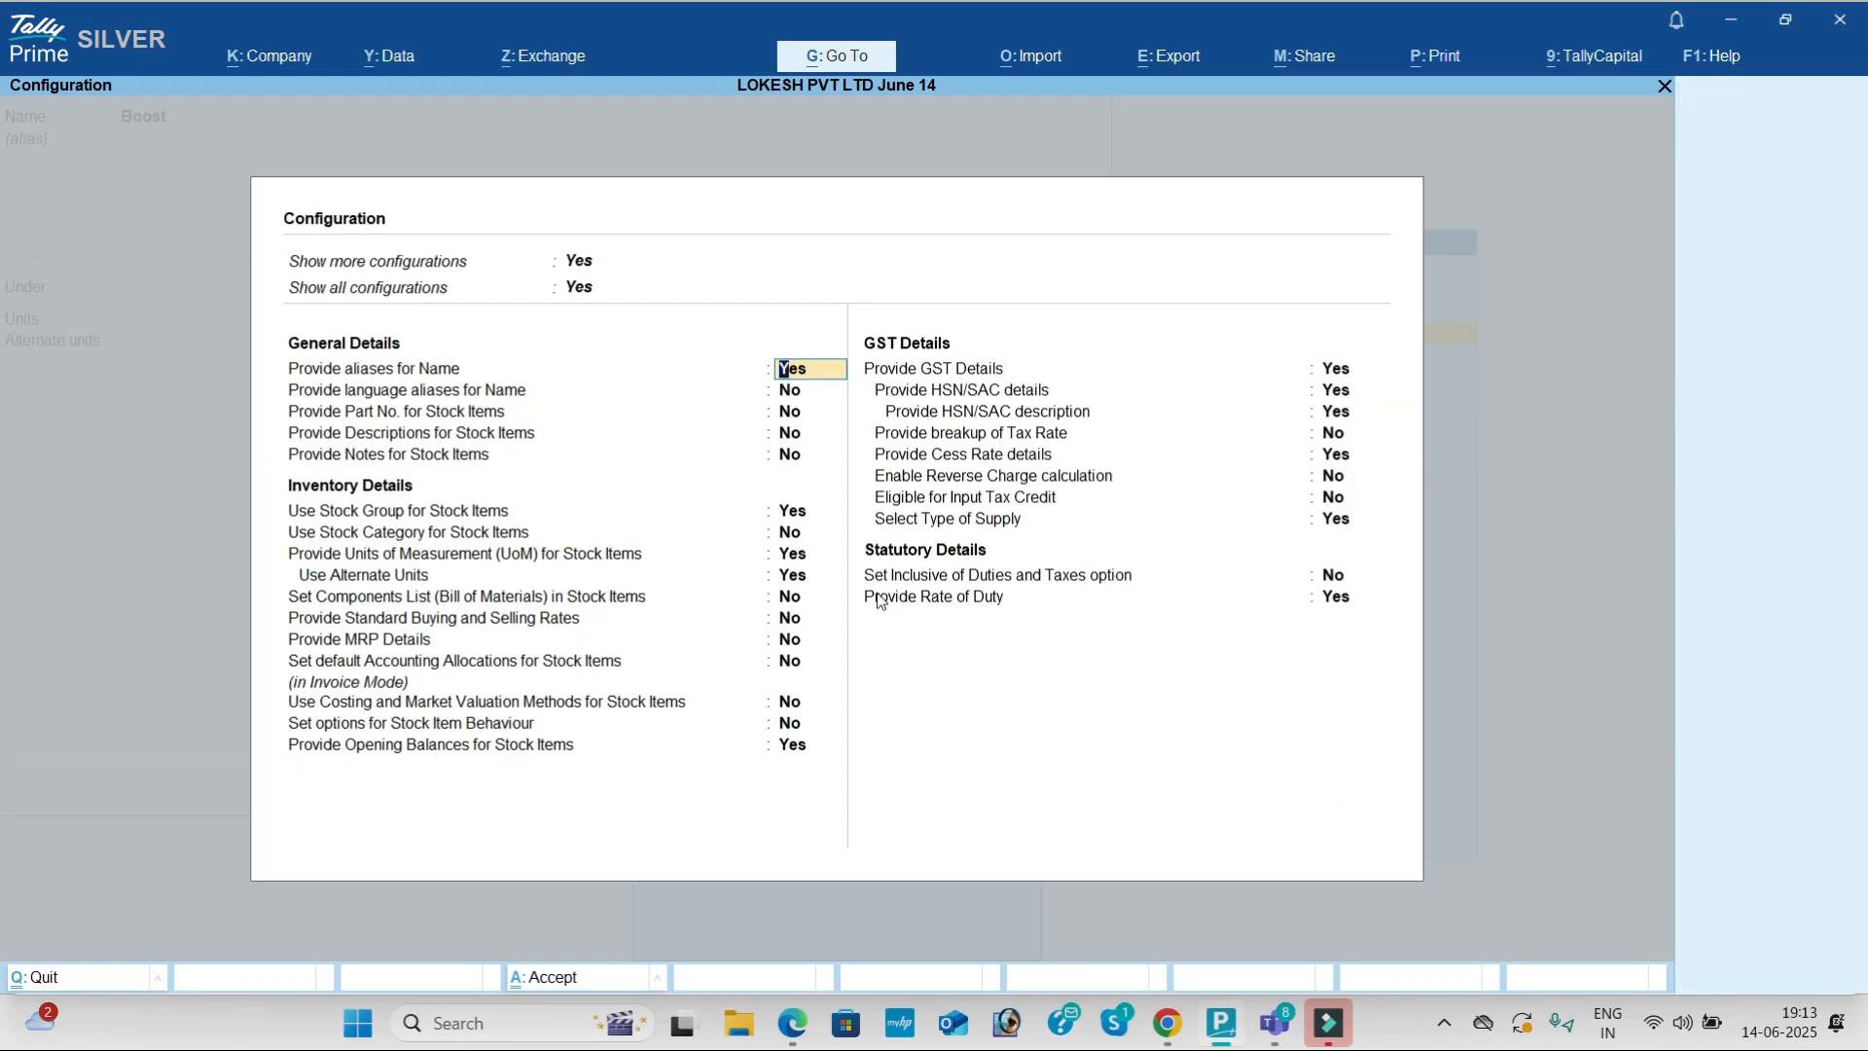
pyautogui.click(791, 576)
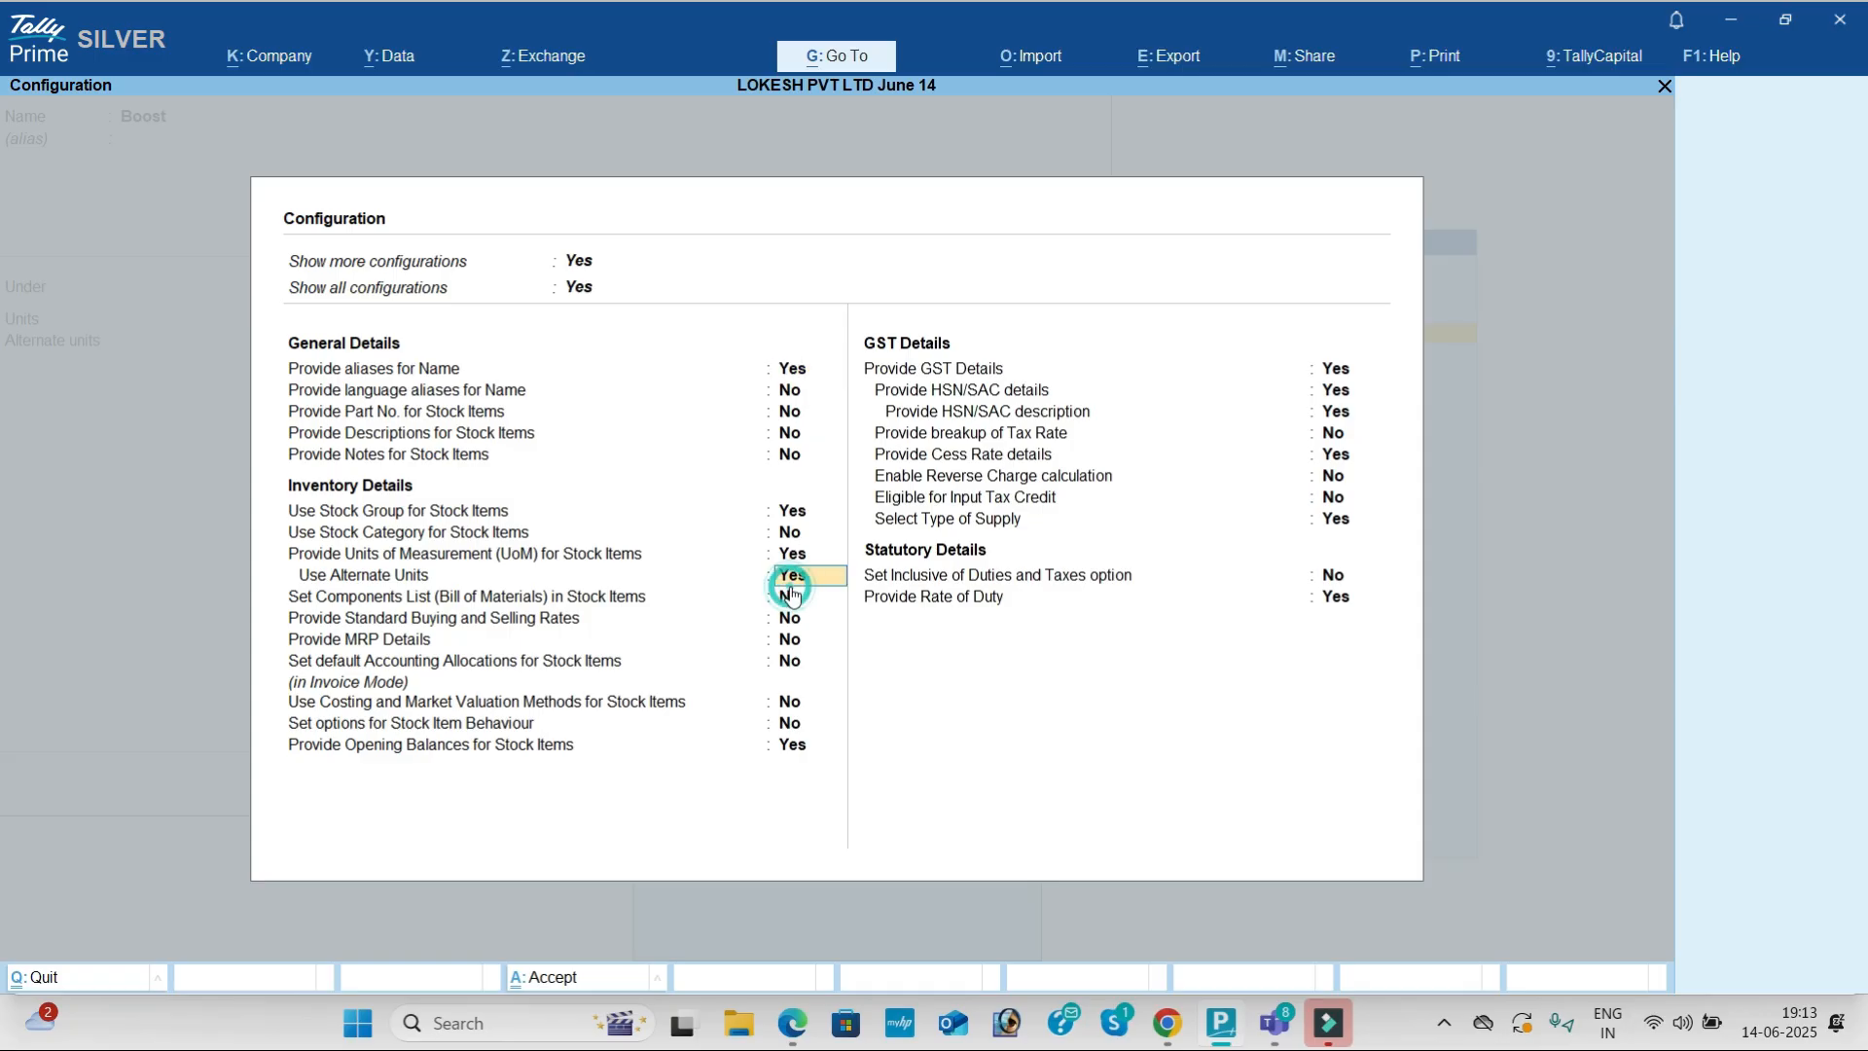
pyautogui.write('n')
pyautogui.press('Return')
pyautogui.hotkey('ctrl', 'a')
pyautogui.press('Return')
pyautogui.press('Return')
pyautogui.press('Return')
pyautogui.press('Return')
pyautogui.press('Return')
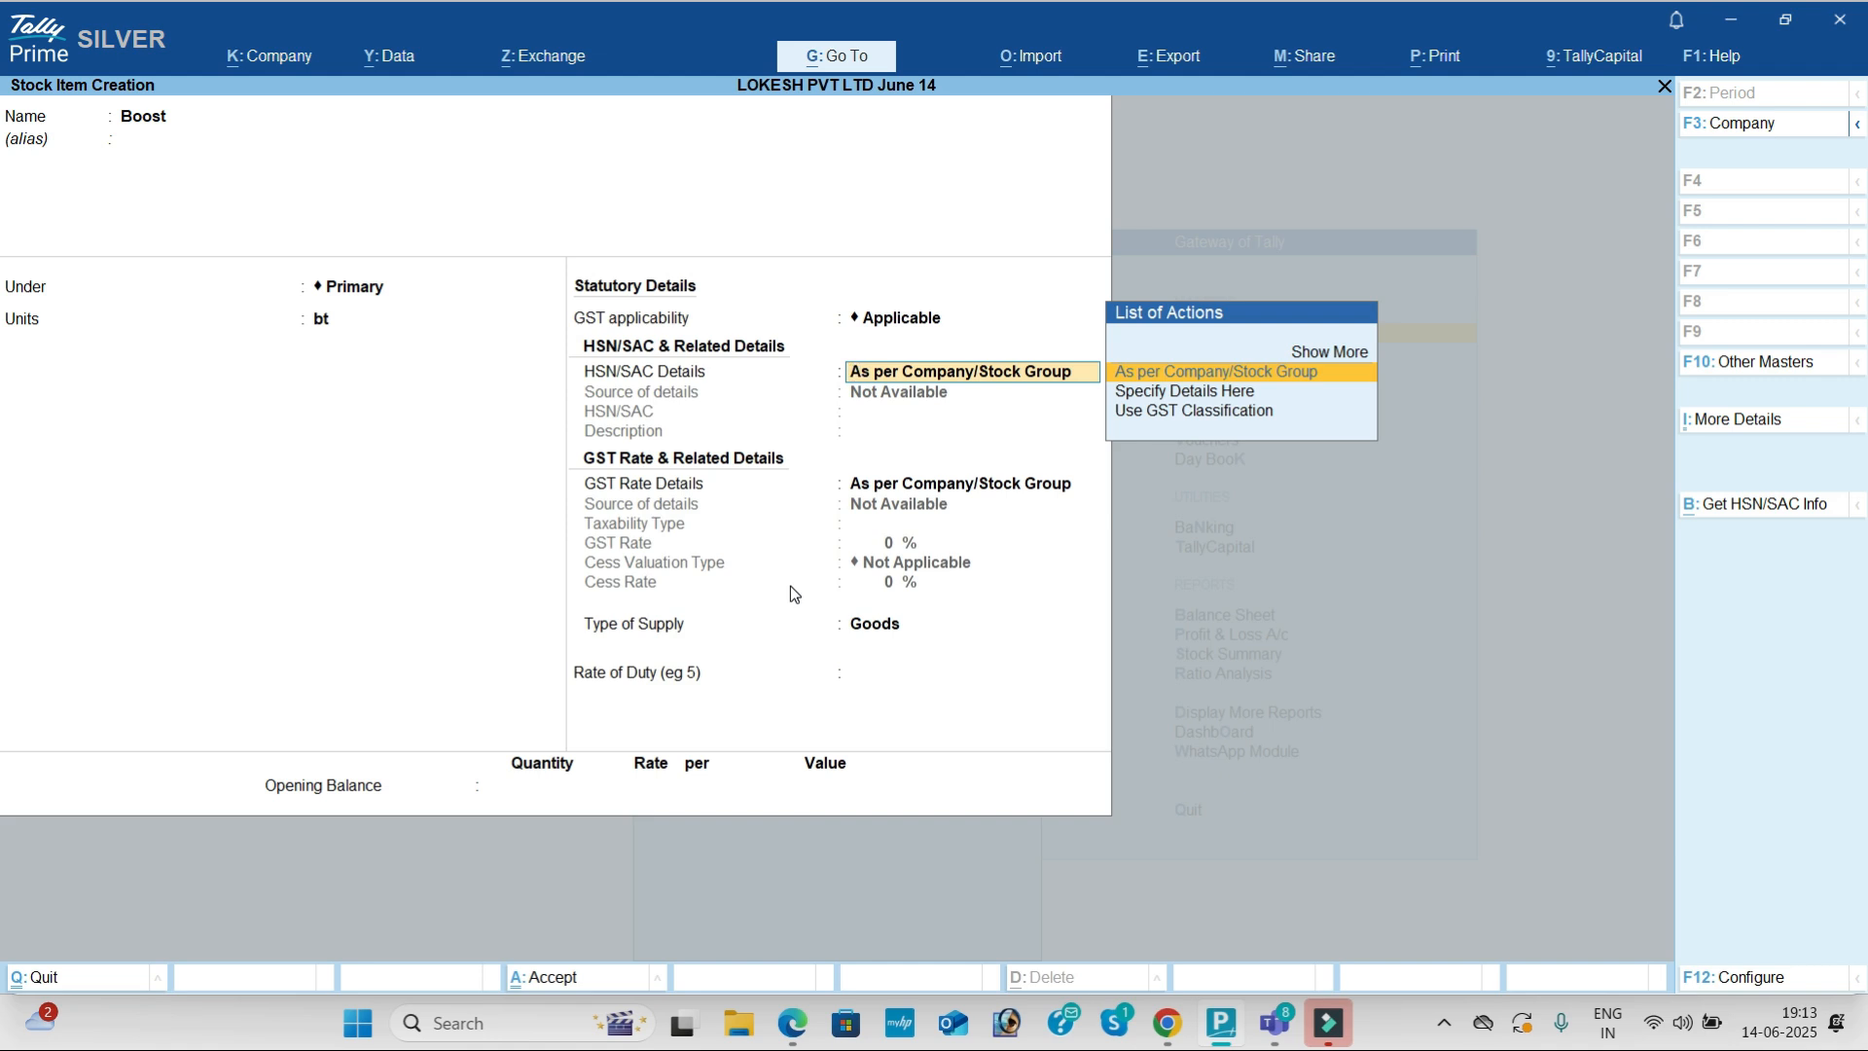
# Step: Specify HSN details on the item: HSN 1901, description Boost
pyautogui.press('Down')
pyautogui.press('Return')
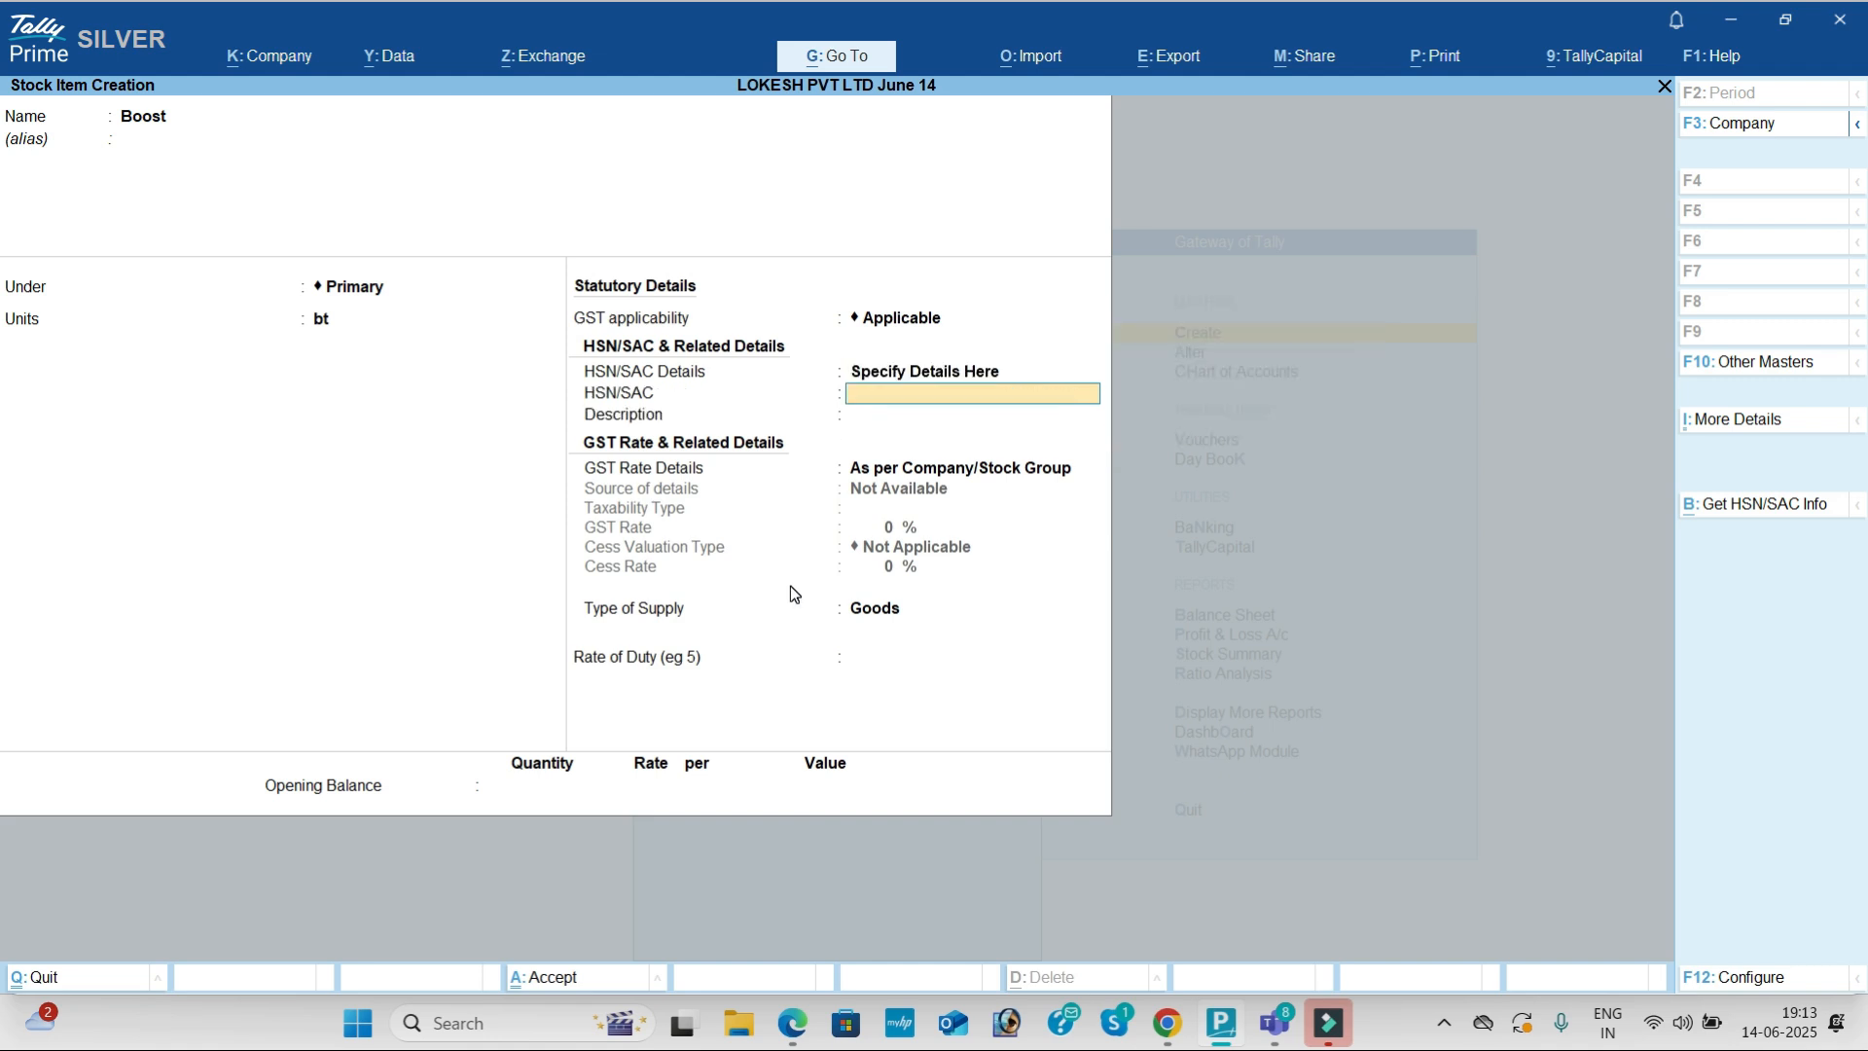
pyautogui.hotkey('alt', 'Tab')
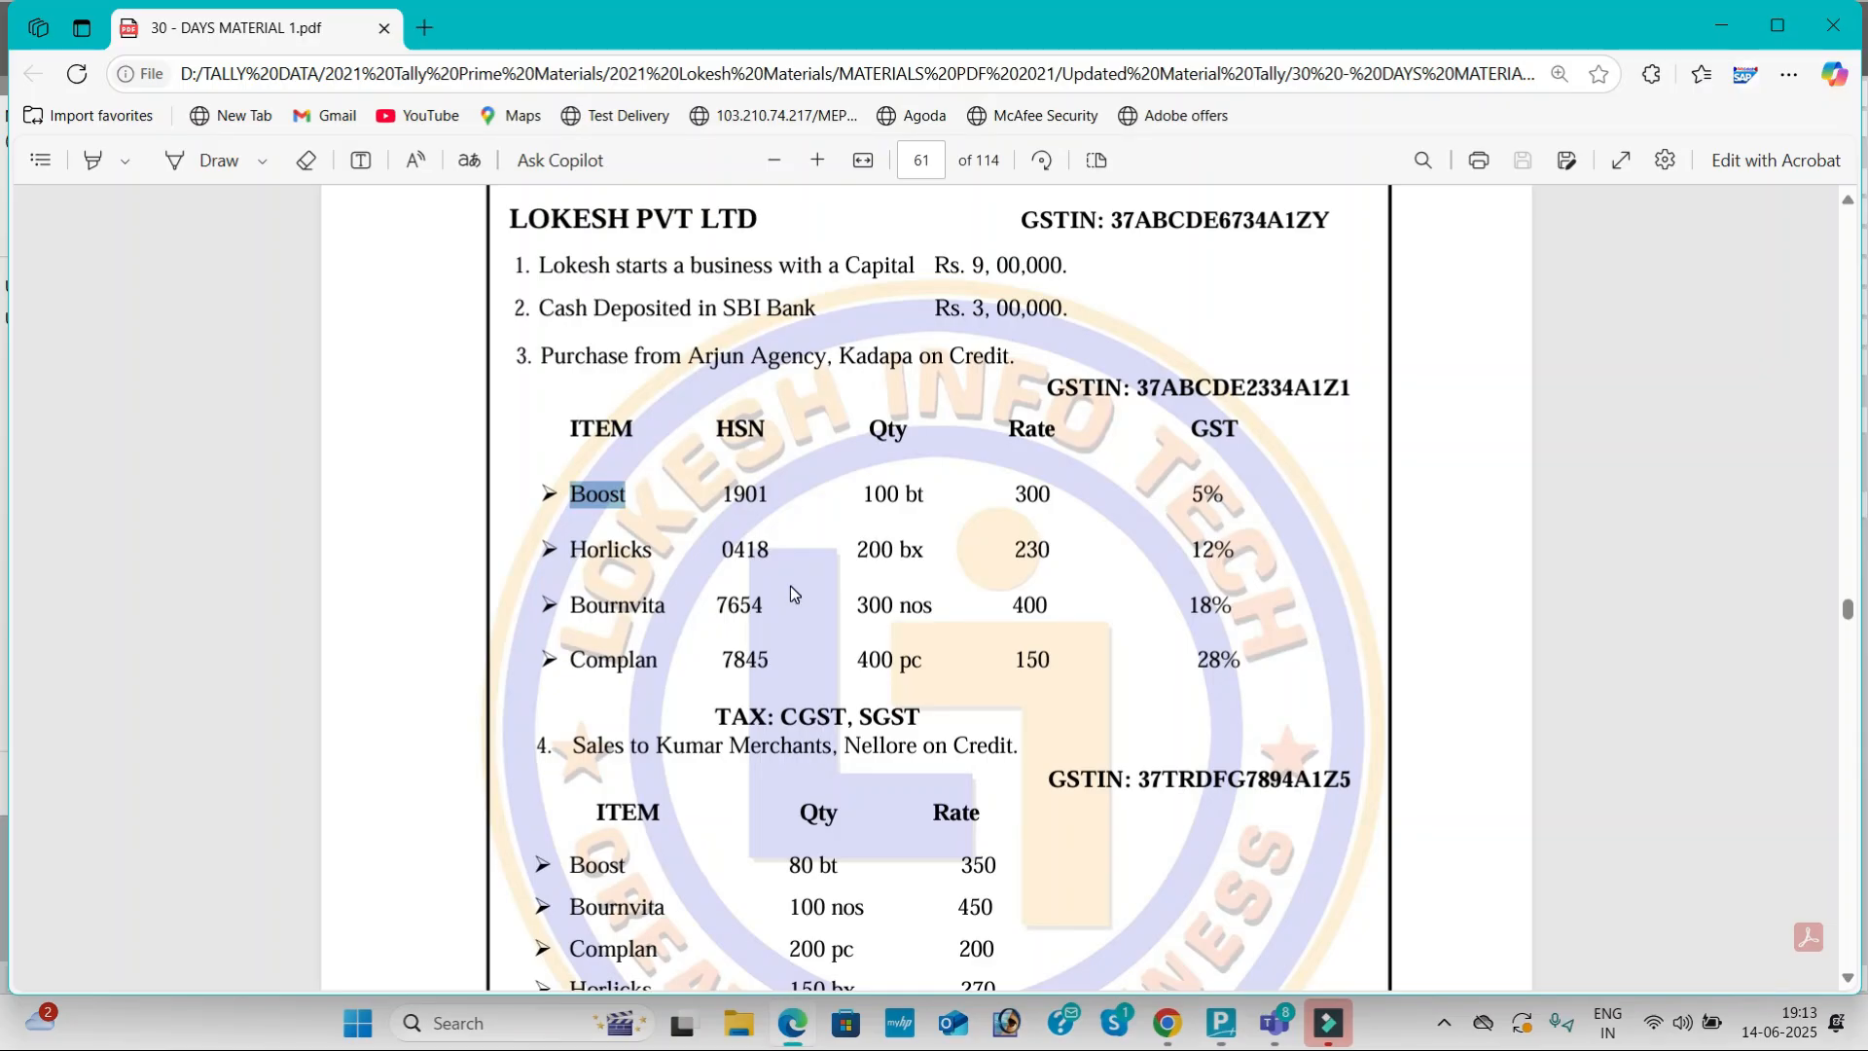
pyautogui.moveTo(725, 503); pyautogui.dragTo(771, 508)
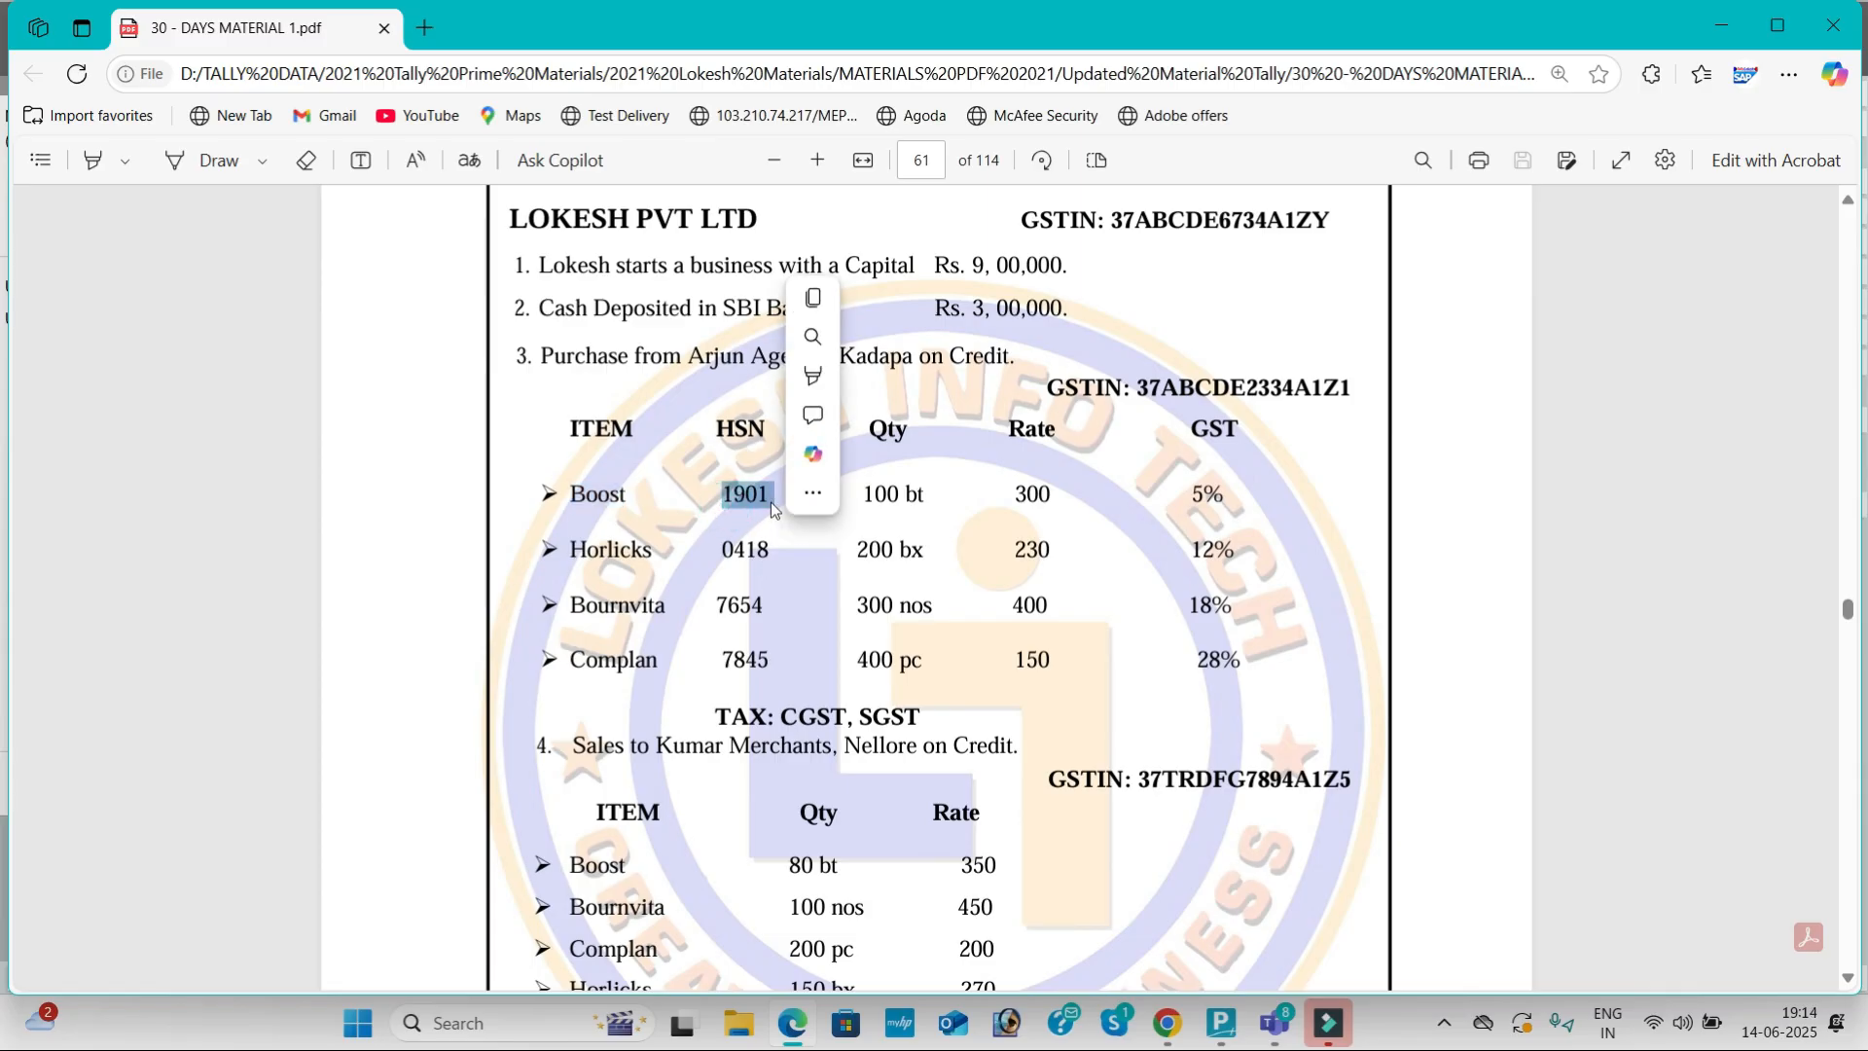
pyautogui.hotkey('alt', 'Tab')
pyautogui.write('1901')
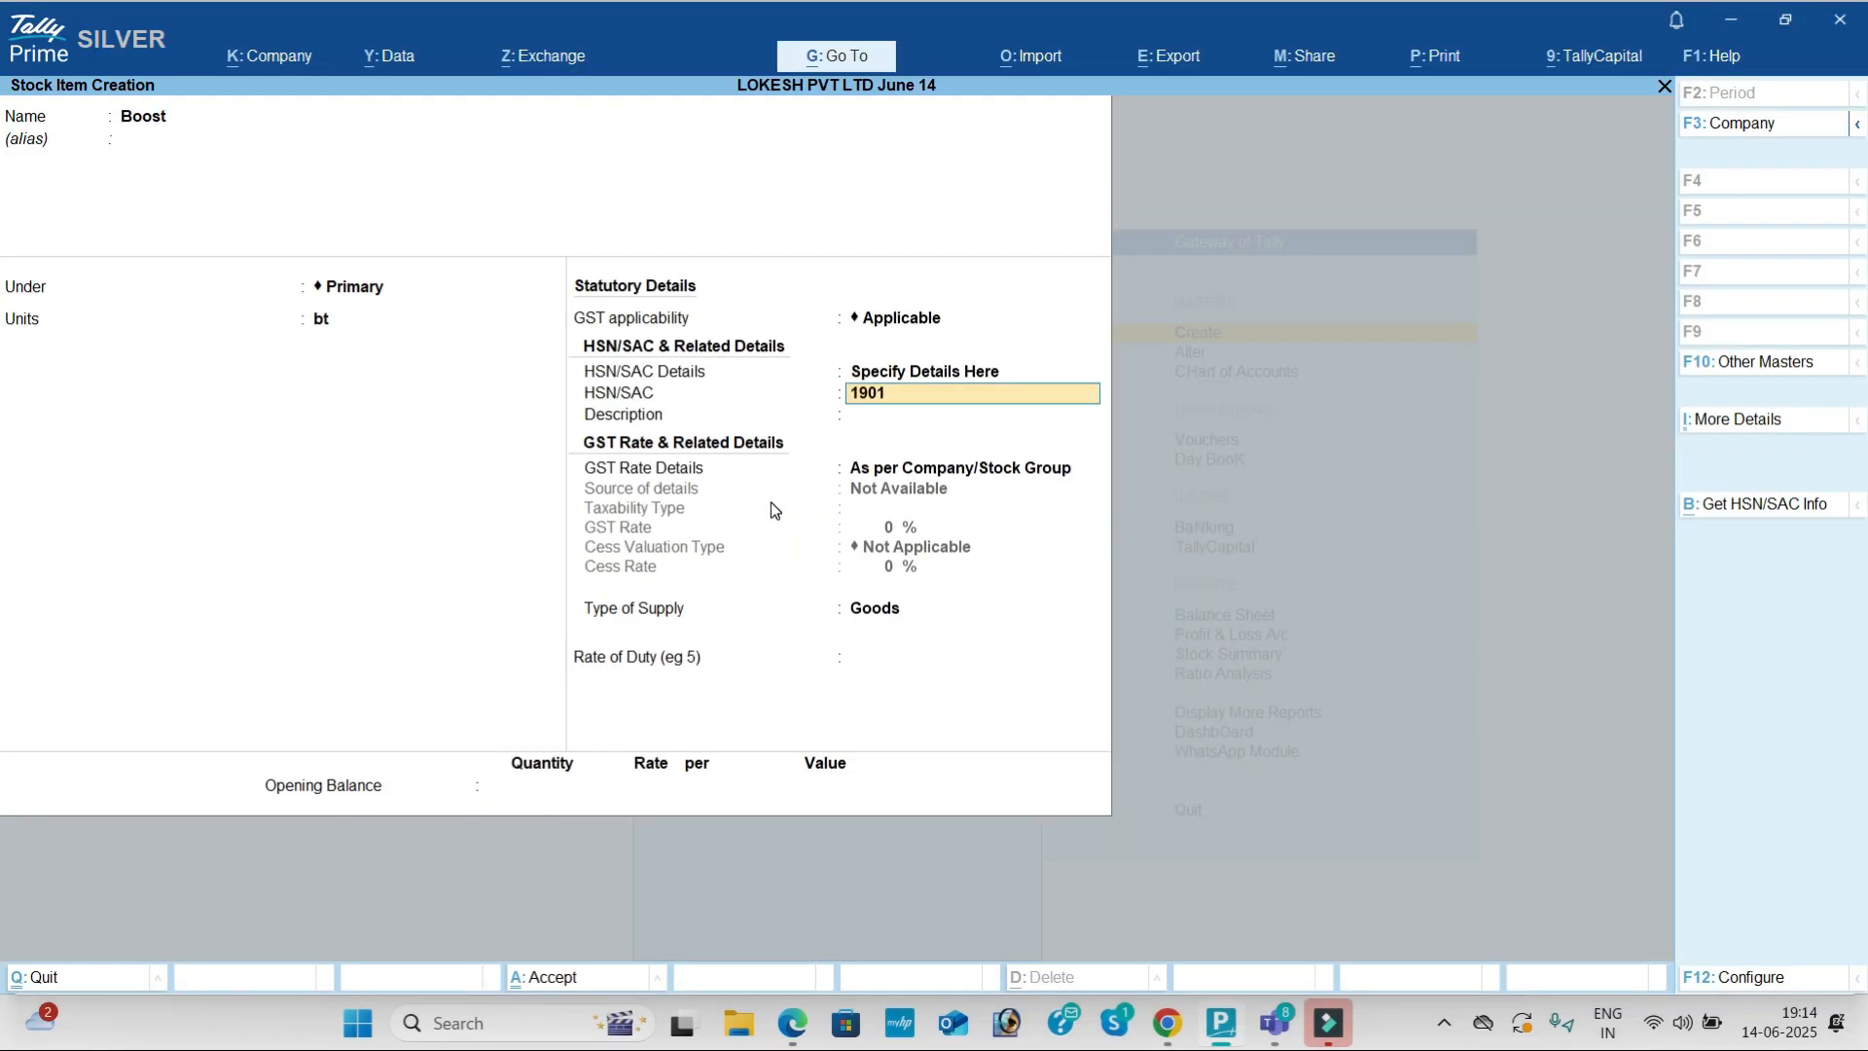
pyautogui.press('Return')
pyautogui.write('Boost')
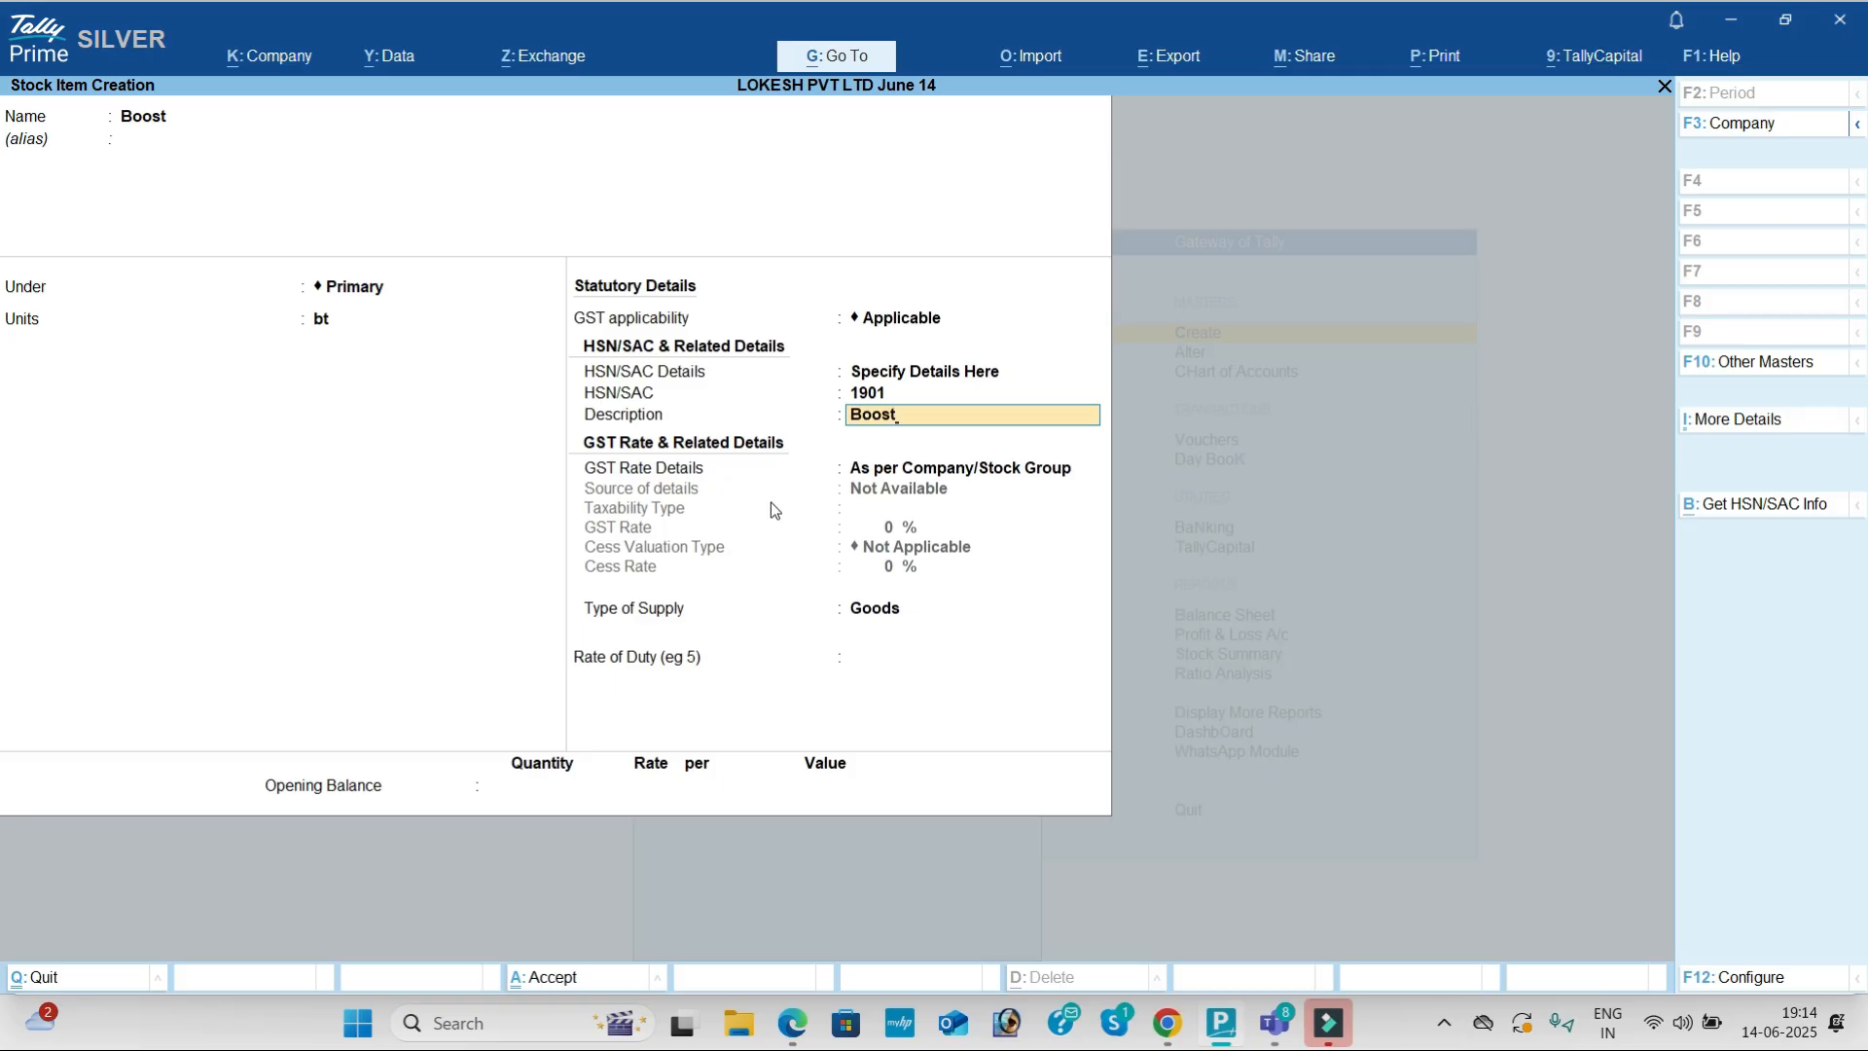
pyautogui.press('Return')
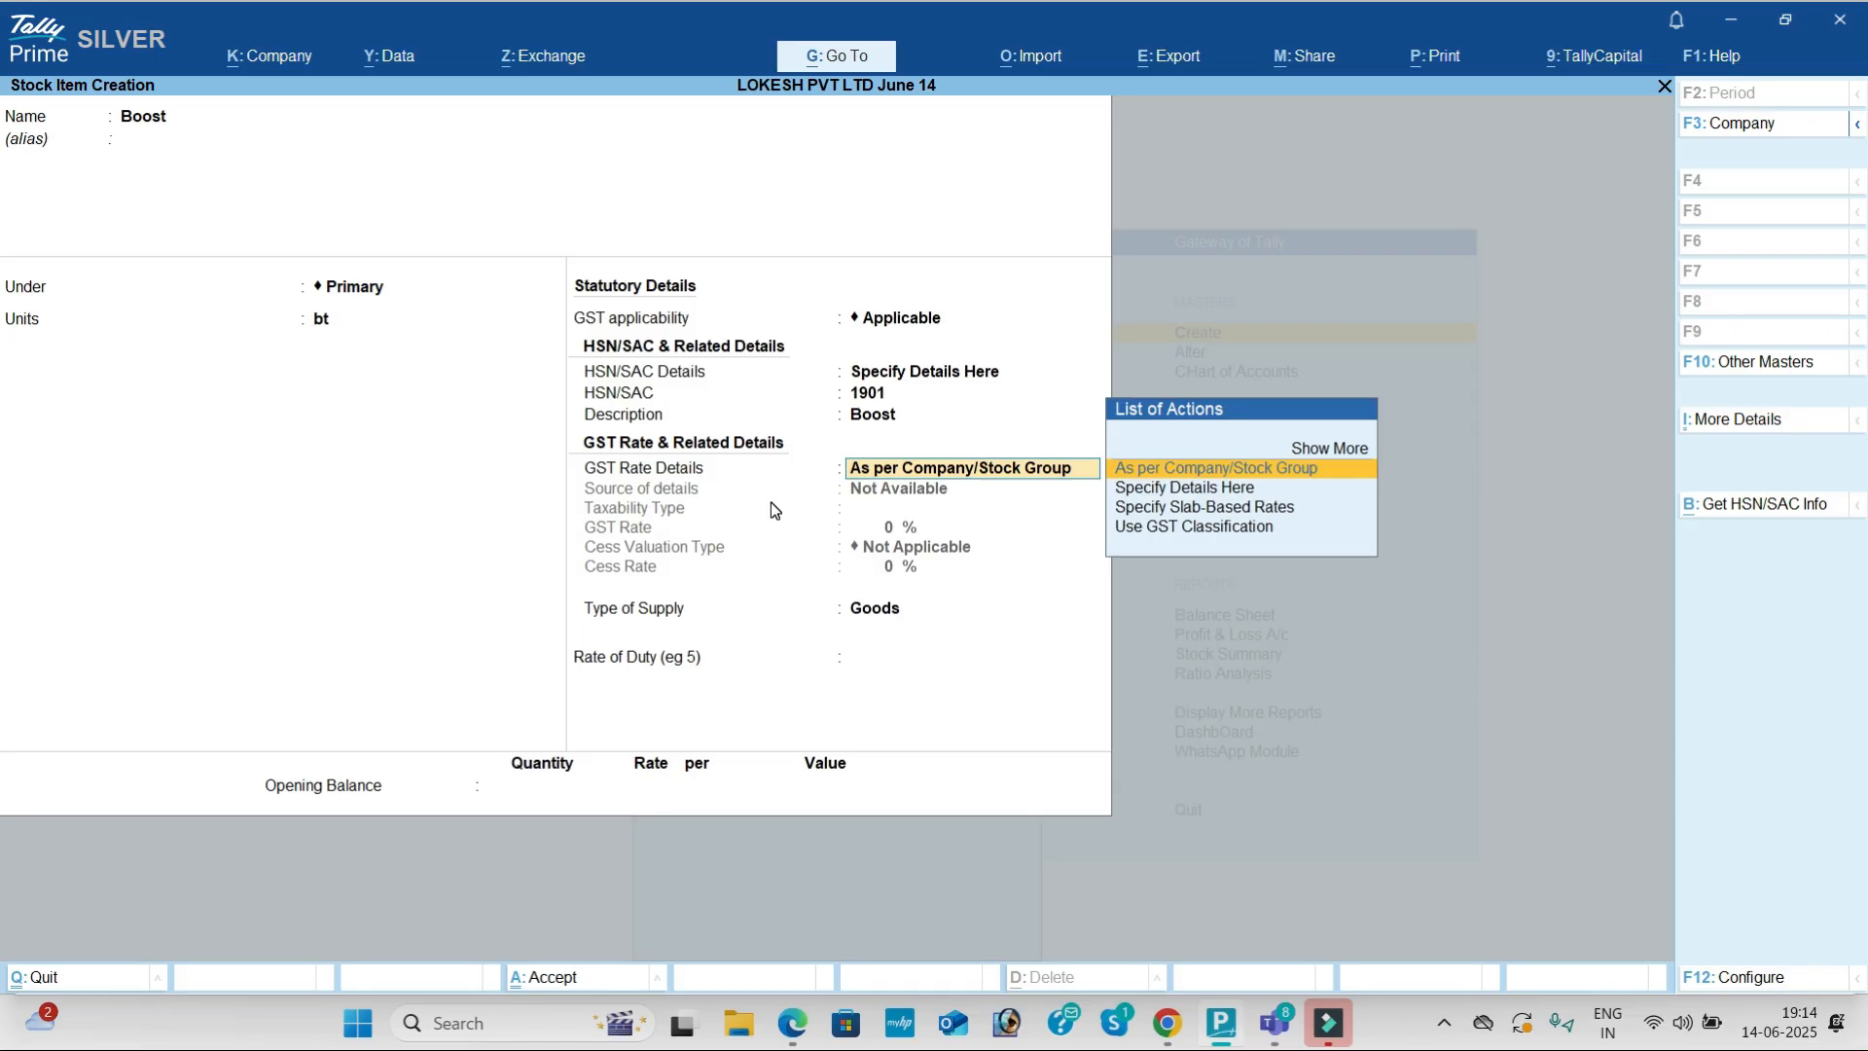
# Step: Specify GST rate details: Taxable at 5%, cess Not Applicable, and save
pyautogui.press('Down')
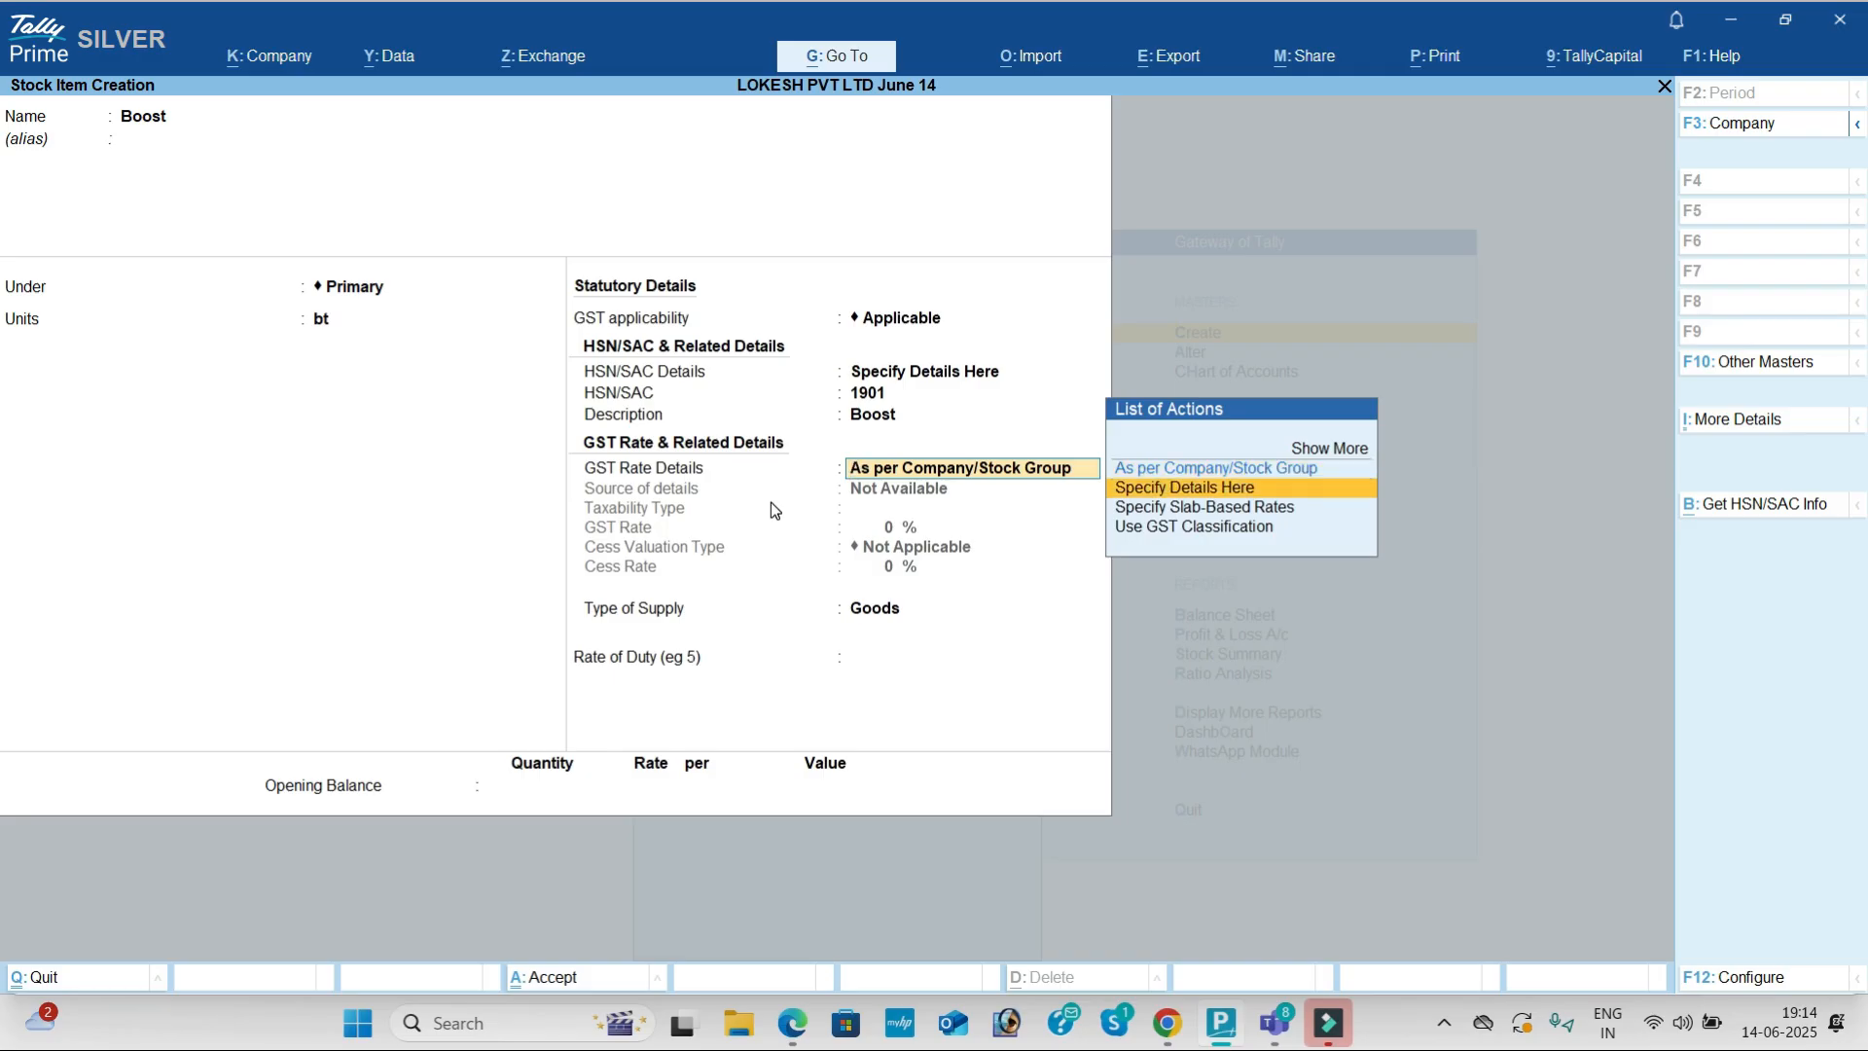
pyautogui.press('Return')
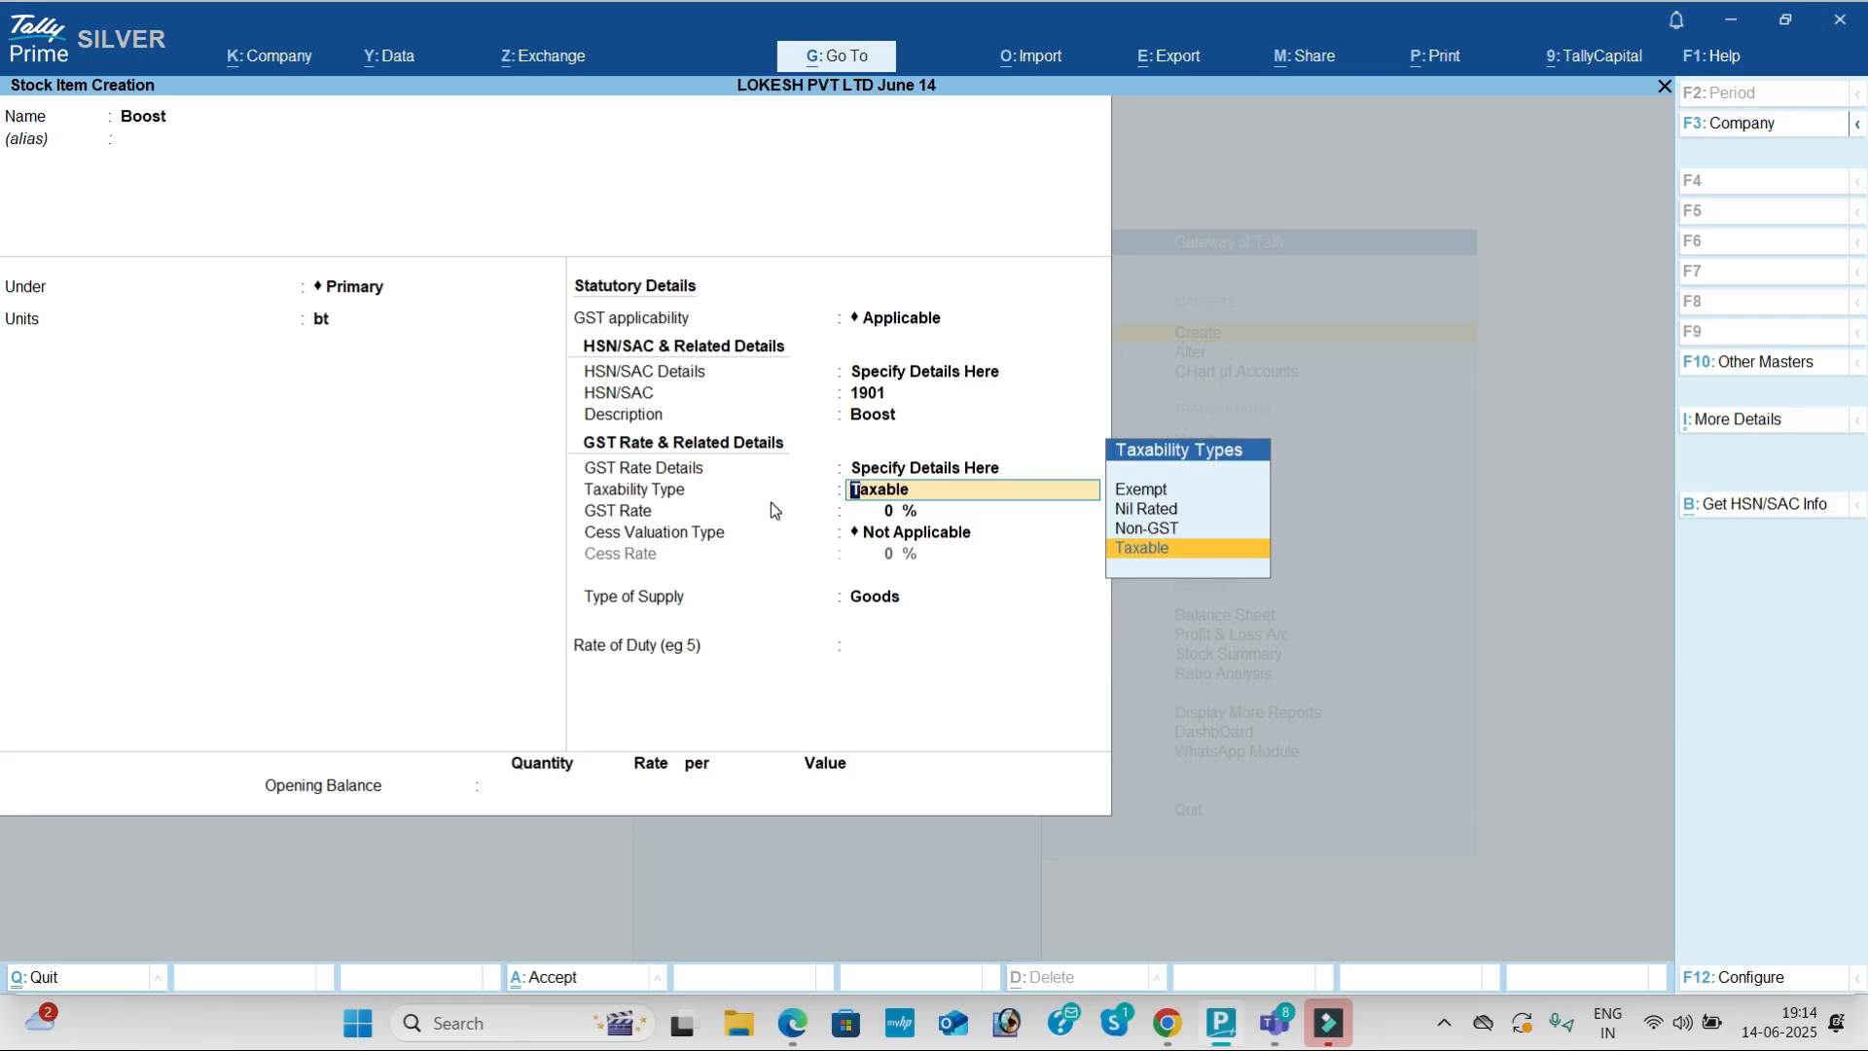
pyautogui.press('Return')
pyautogui.hotkey('alt', 'Tab')
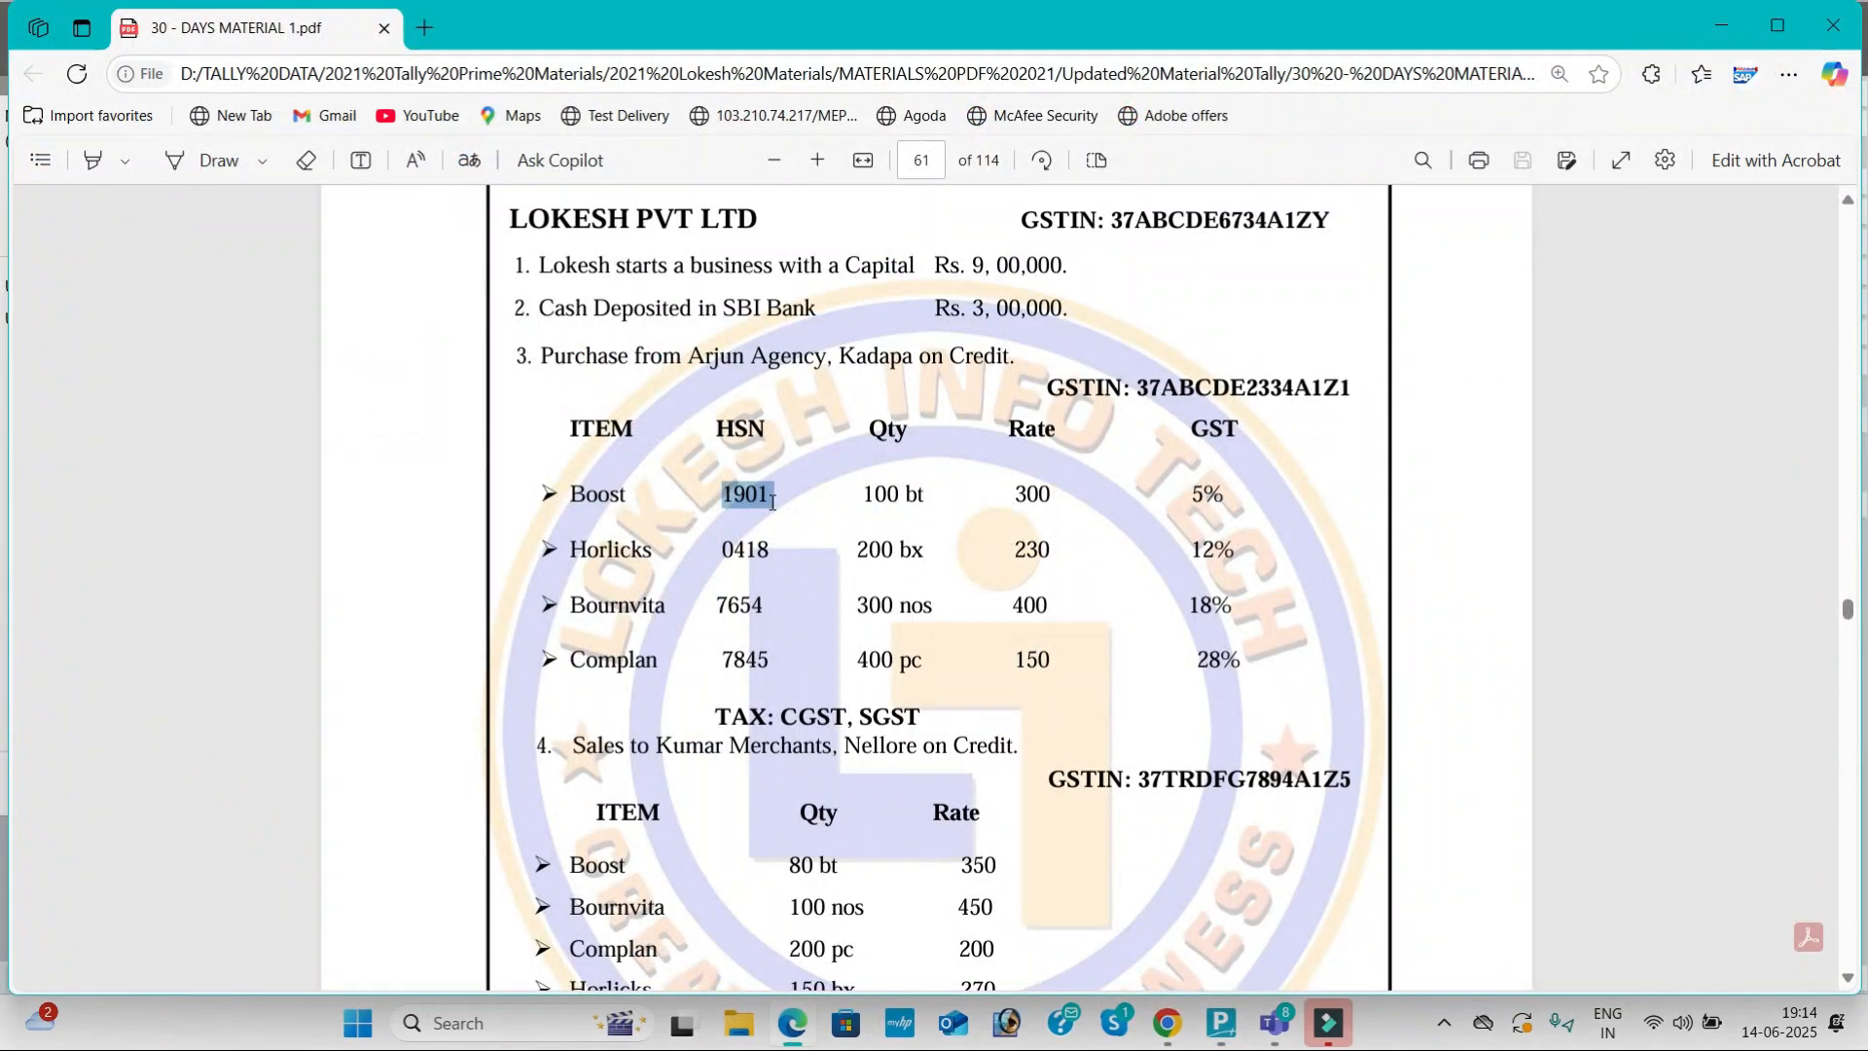
pyautogui.hotkey('alt', 'Tab')
pyautogui.press('Return')
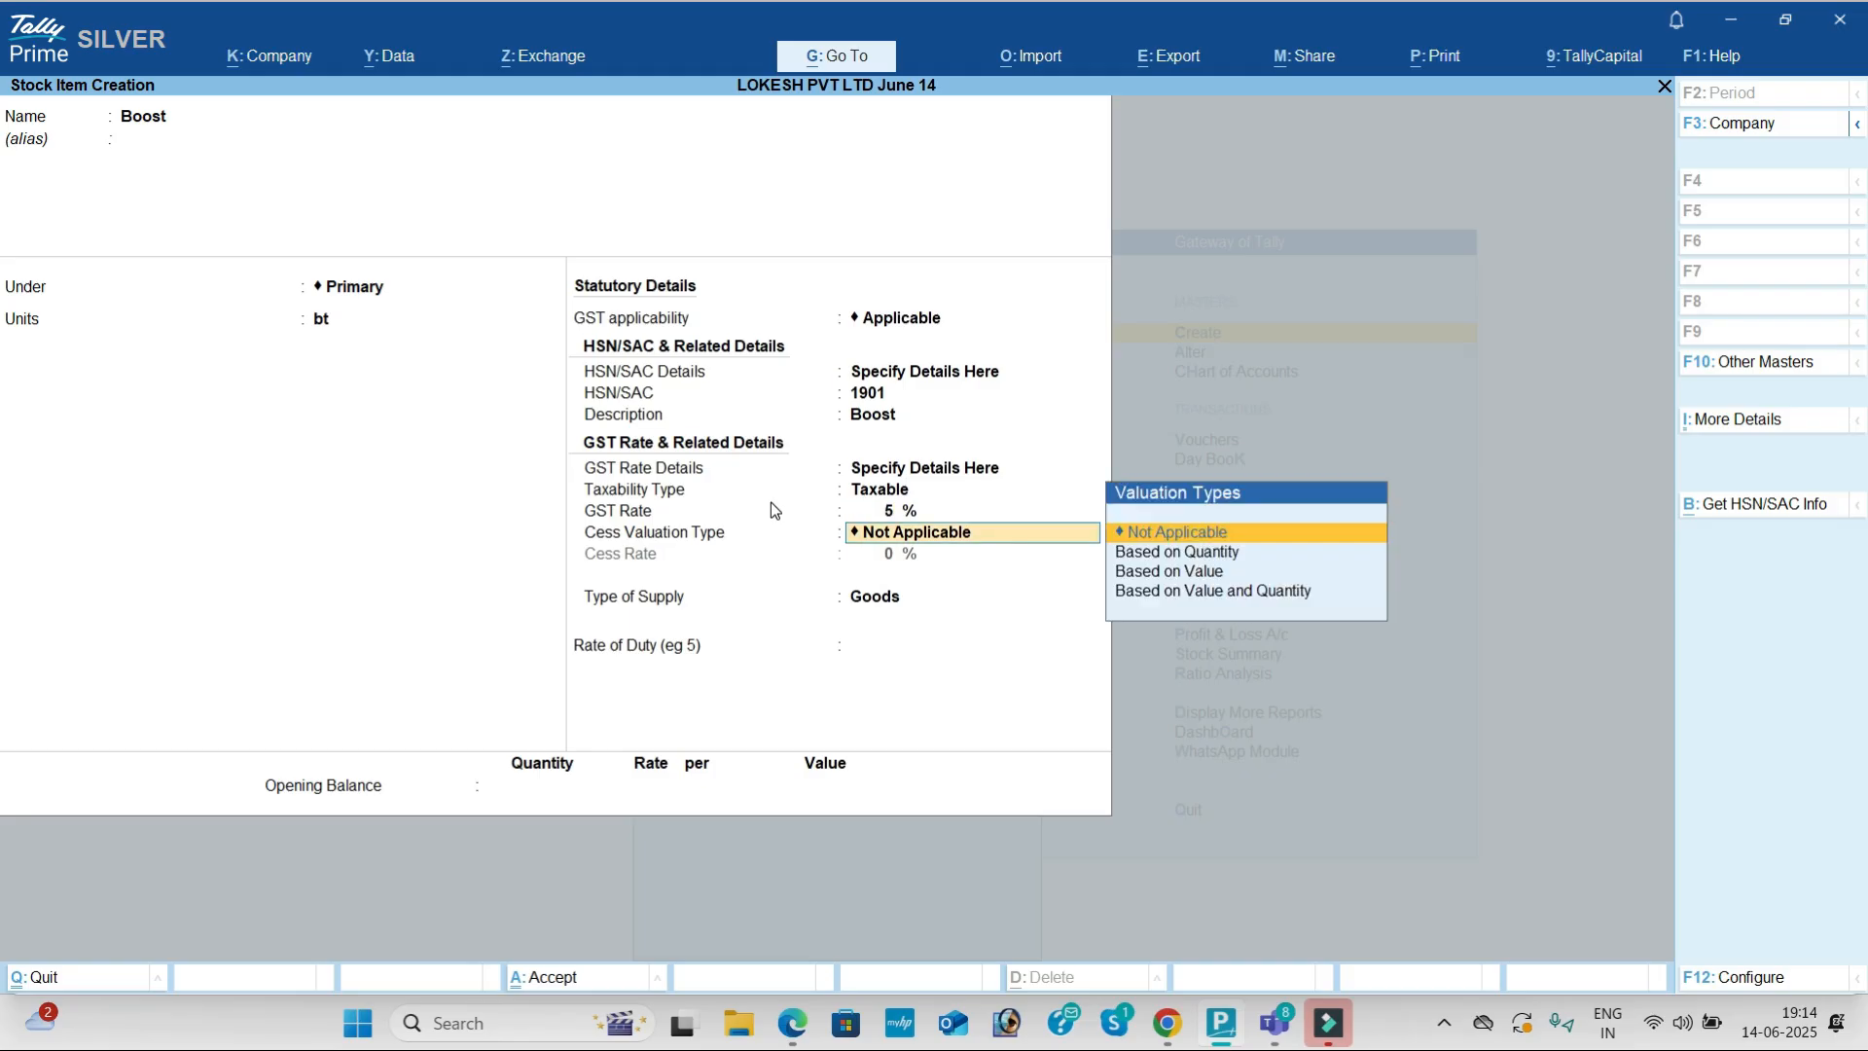
pyautogui.press('Return')
pyautogui.press('Return')
pyautogui.press('Return')
pyautogui.press('Return')
pyautogui.press('Return')
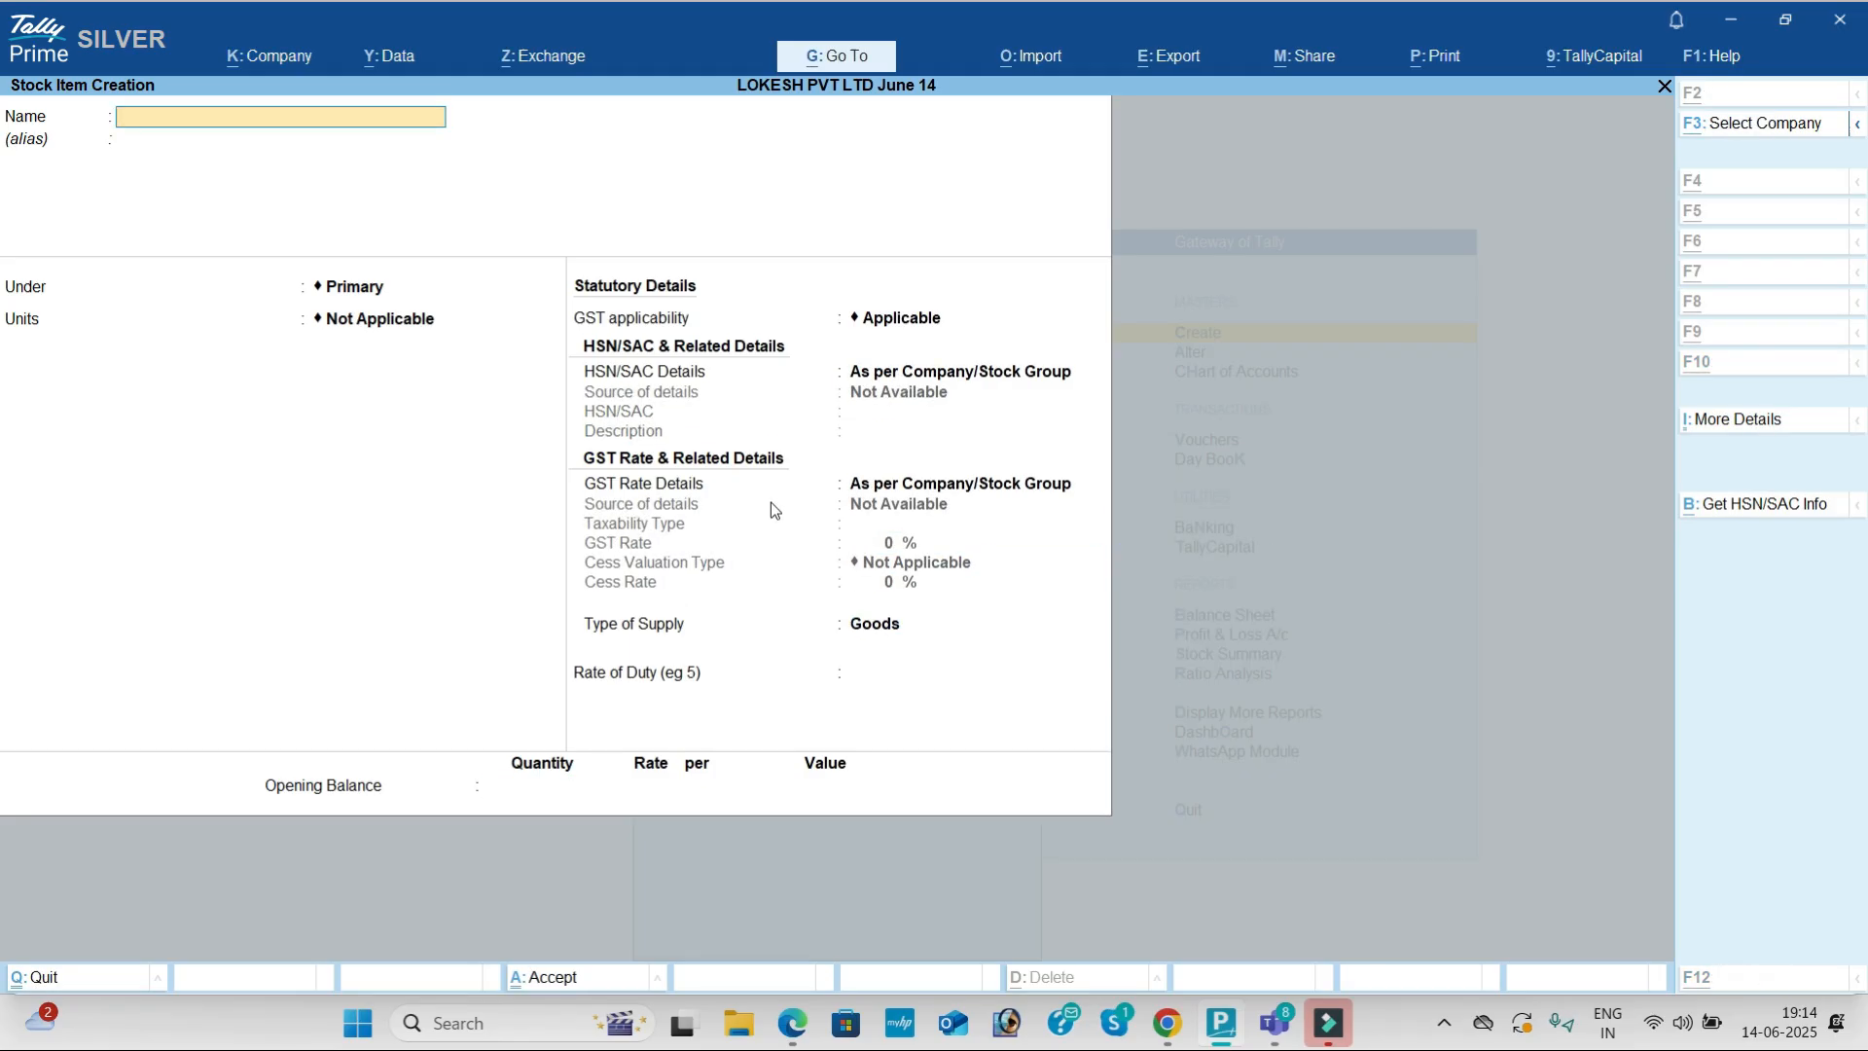
# Step: Start a stock item named Horlicks under Primary with unit bx
pyautogui.hotkey('alt', 'Tab')
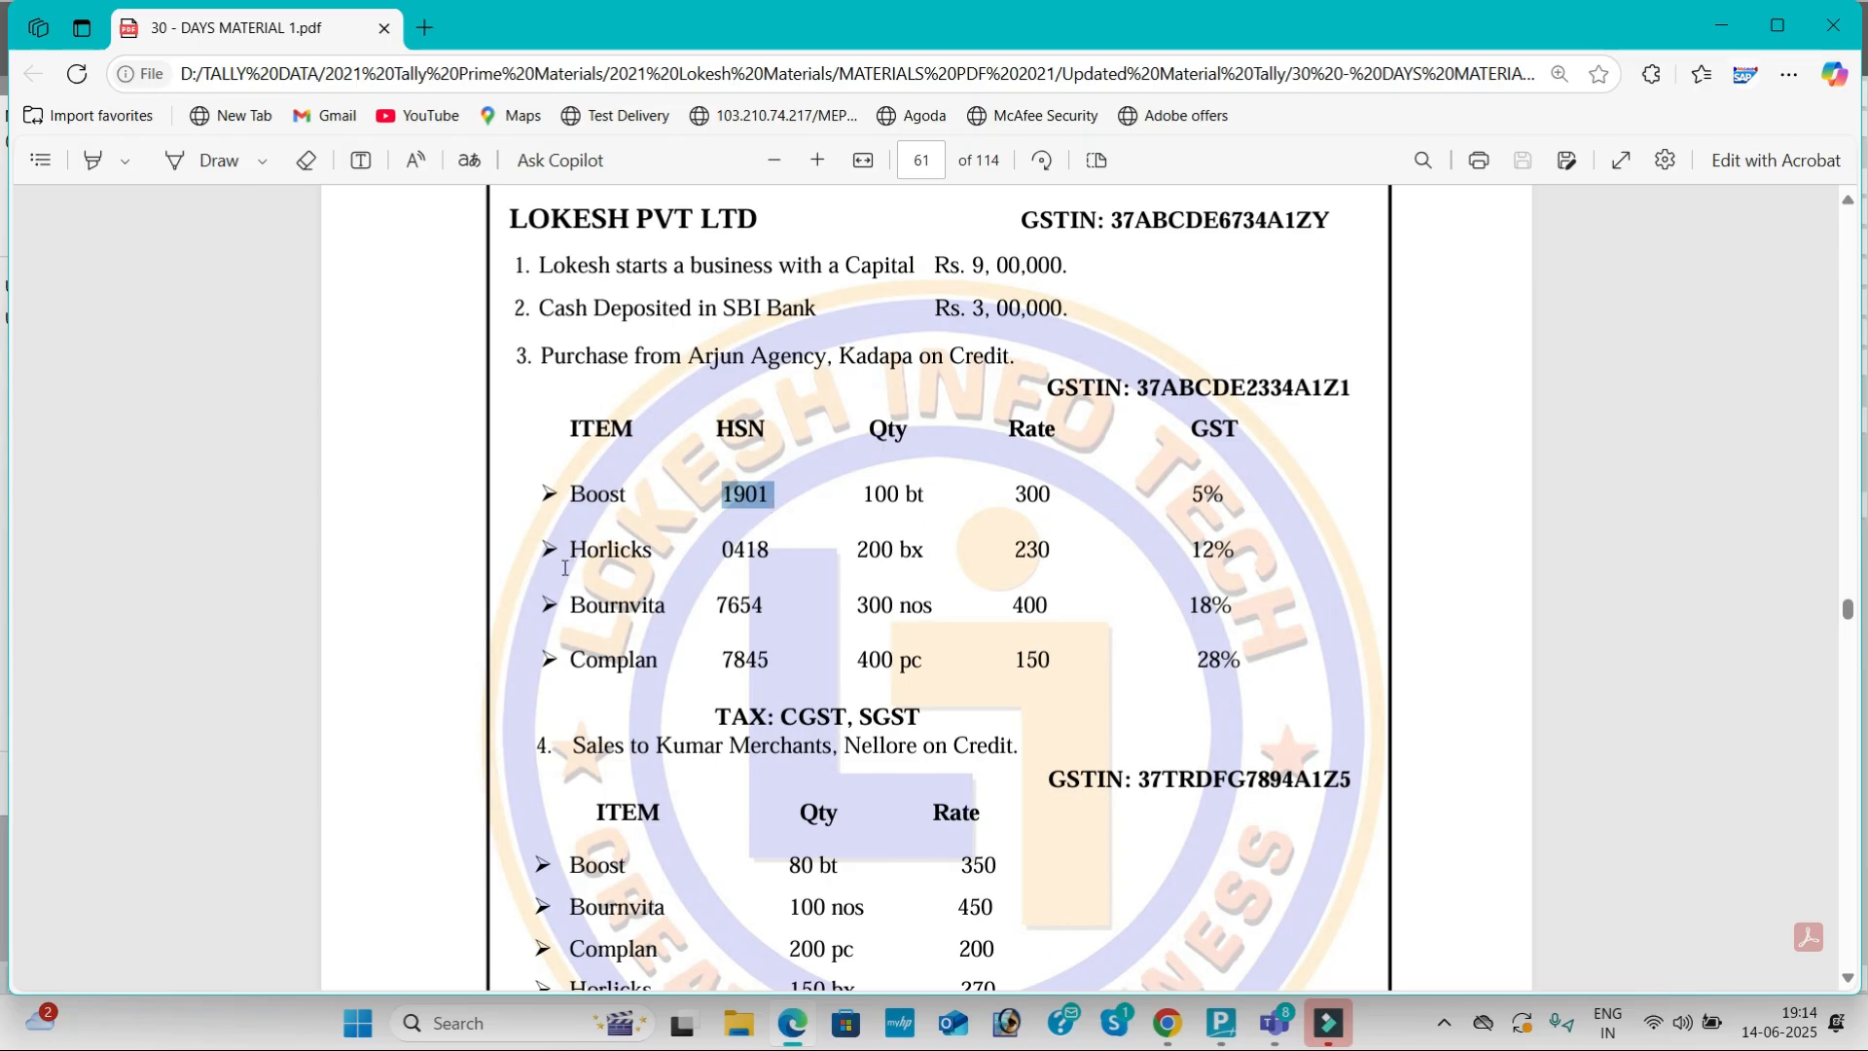
pyautogui.moveTo(568, 553); pyautogui.dragTo(668, 558)
pyautogui.hotkey('ctrl', 'c')
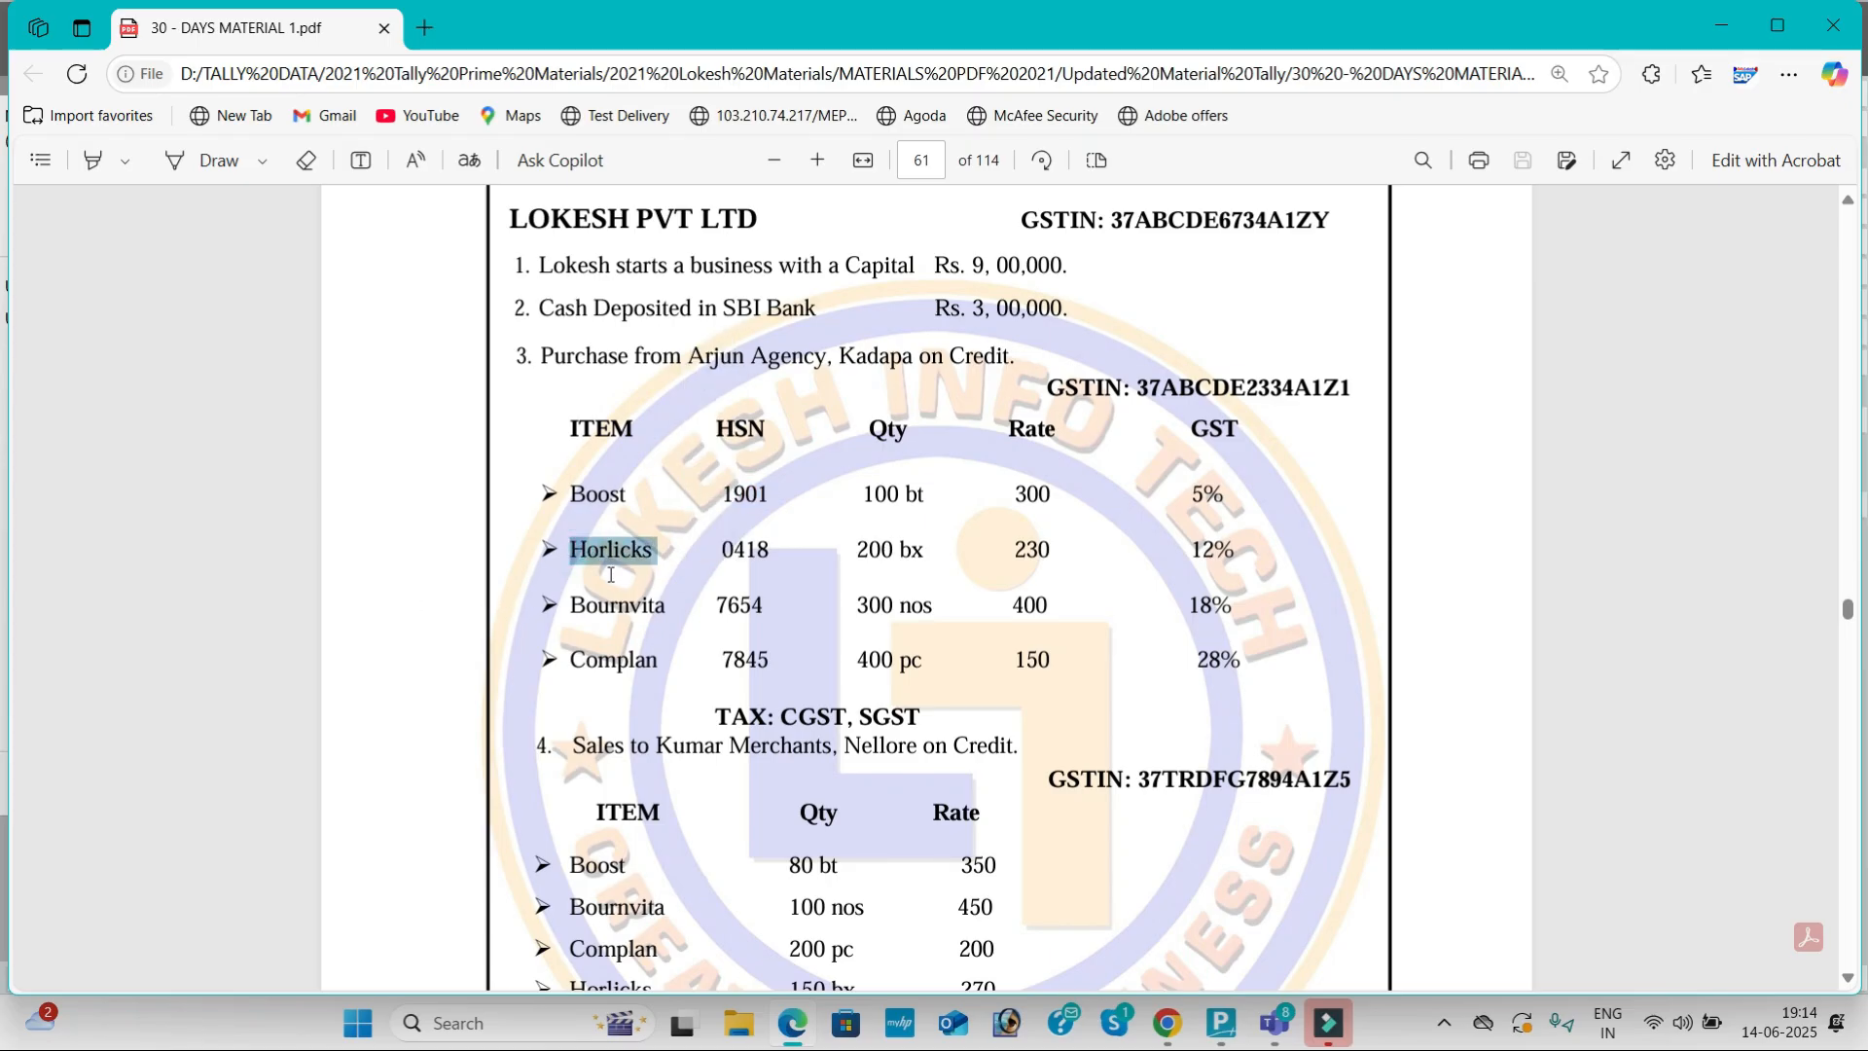
pyautogui.hotkey('alt', 'Tab')
pyautogui.hotkey('ctrl', 'v')
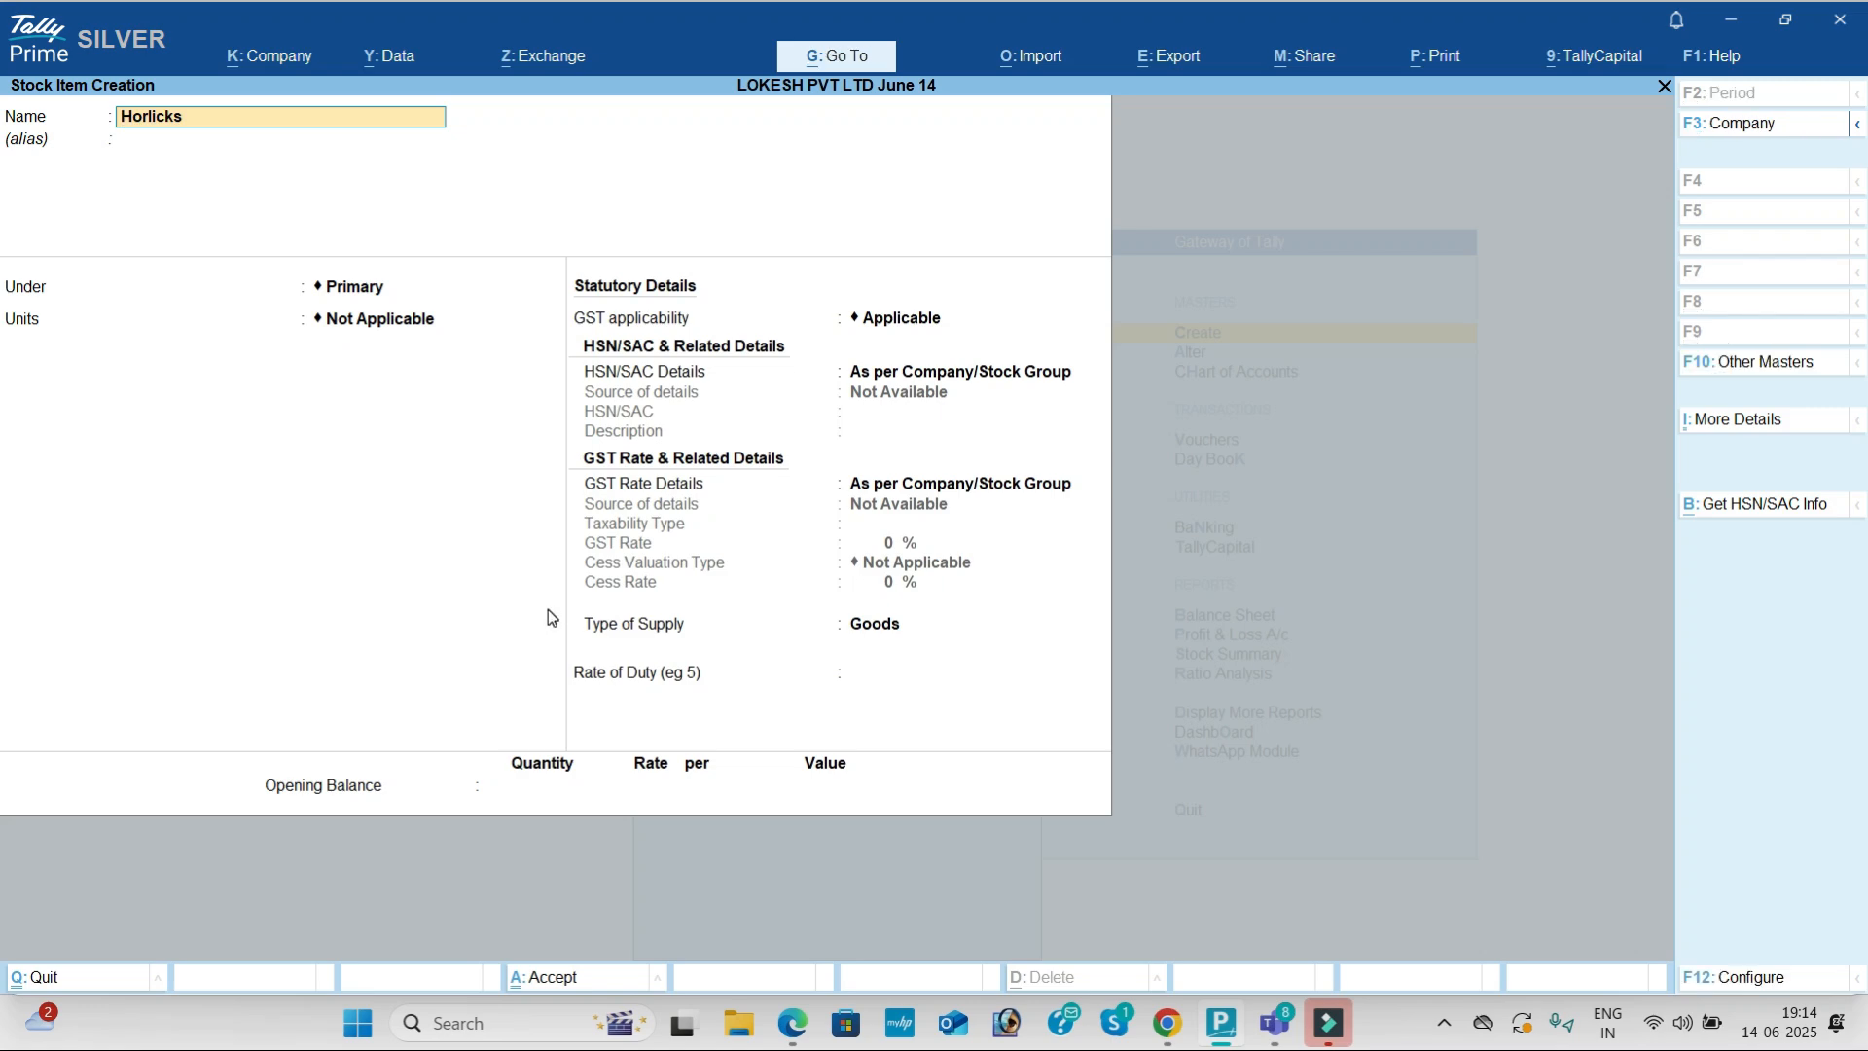
pyautogui.press('Return')
pyautogui.press('Return')
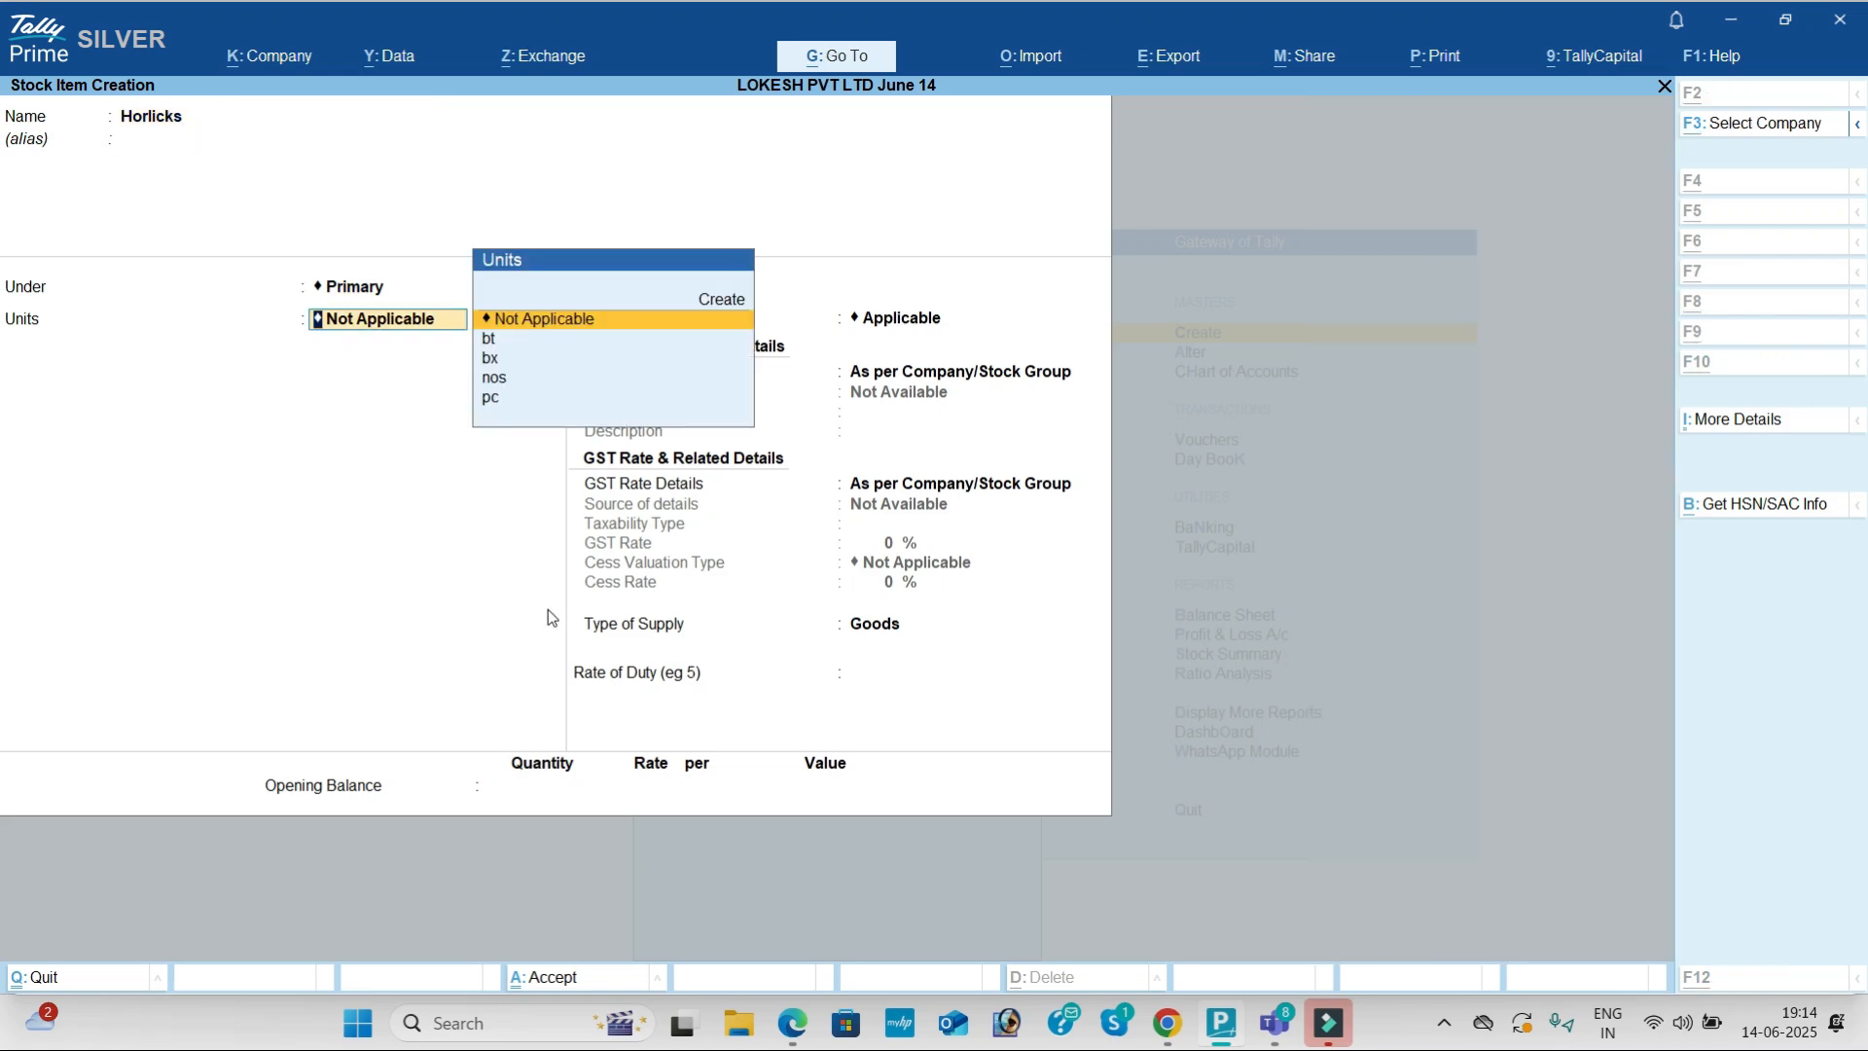
pyautogui.hotkey('alt', 'Tab')
pyautogui.hotkey('alt', 'Tab')
pyautogui.press('Down')
pyautogui.press('Down')
pyautogui.press('Return')
# Step: Give Horlicks HSN 0418, description Horlicks and a Taxable 12% GST rate
pyautogui.press('Down')
pyautogui.press('Return')
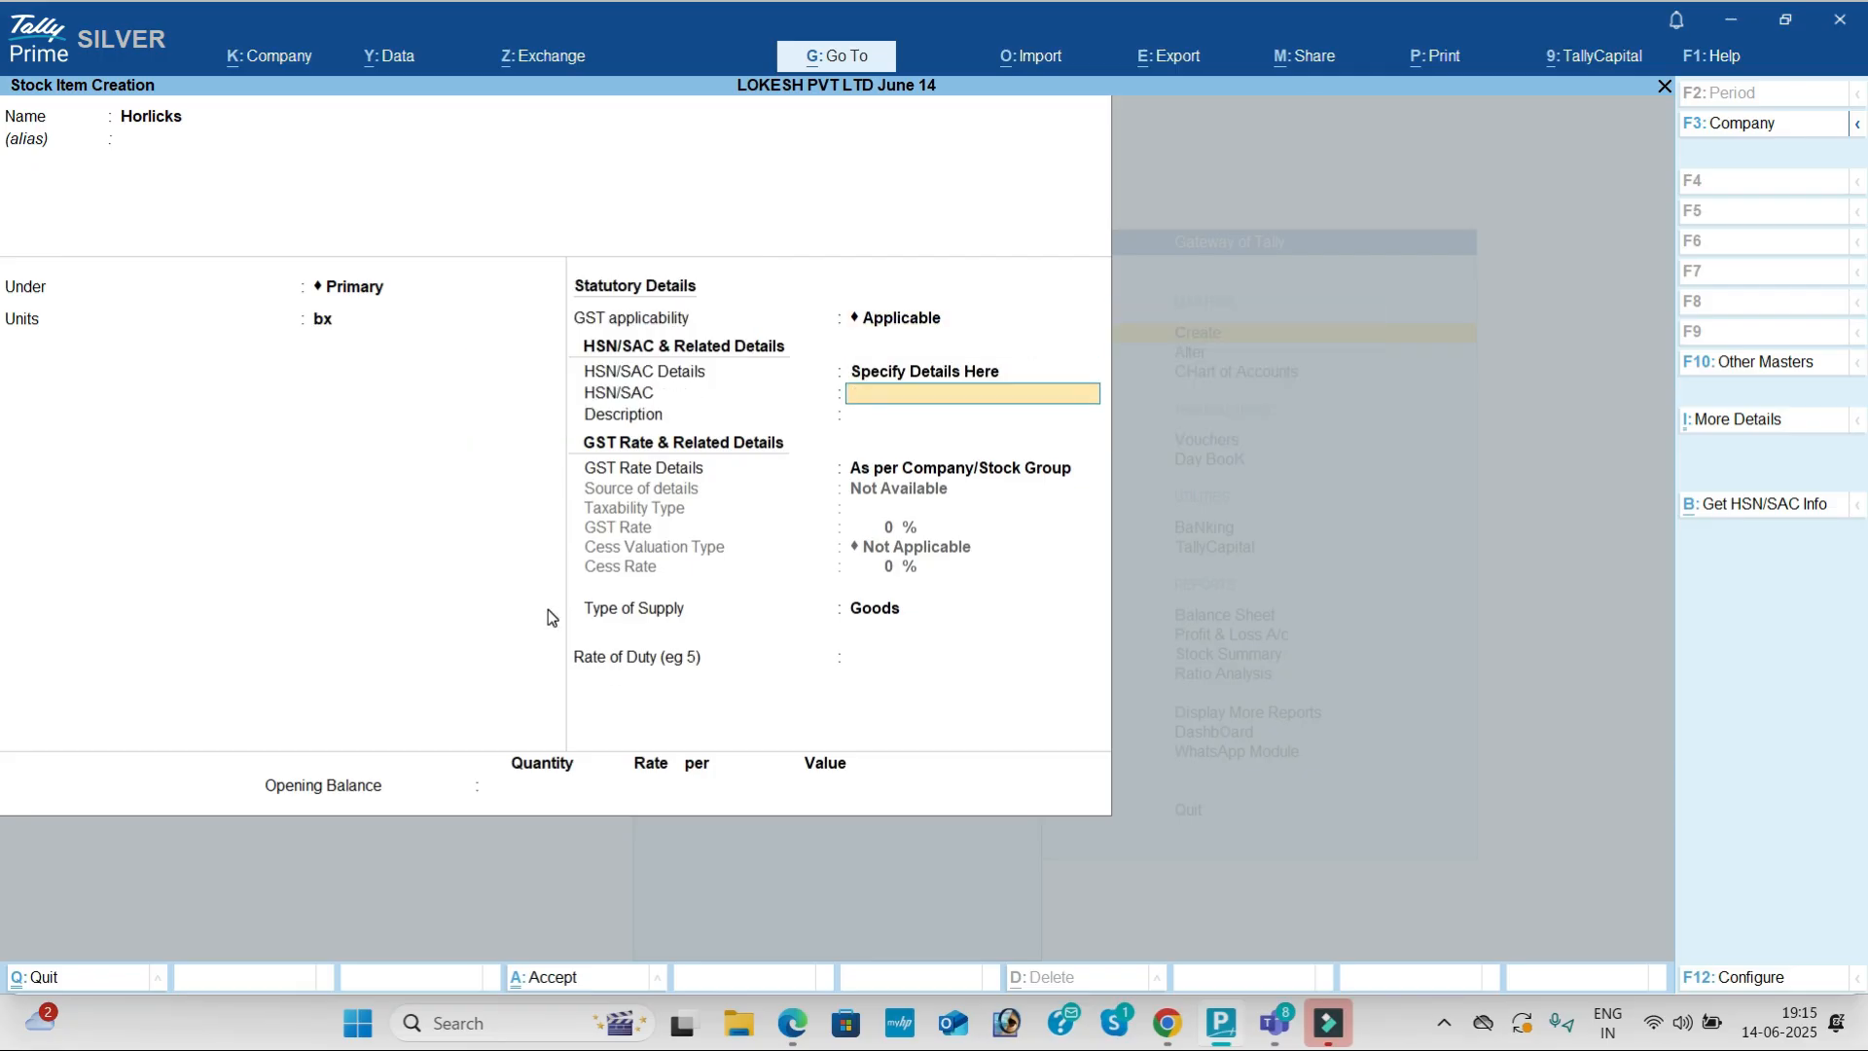
pyautogui.hotkey('alt', 'Tab')
pyautogui.hotkey('alt', 'Tab')
pyautogui.write('0418')
pyautogui.press('Return')
pyautogui.write('Horlicks')
pyautogui.press('Return')
pyautogui.press('Down')
pyautogui.press('Return')
pyautogui.press('Return')
pyautogui.hotkey('alt', 'Tab')
pyautogui.hotkey('alt', 'Tab')
pyautogui.write('12')
pyautogui.press('Return')
pyautogui.press('Return')
pyautogui.press('Return')
pyautogui.press('Return')
pyautogui.press('Return')
pyautogui.press('Return')
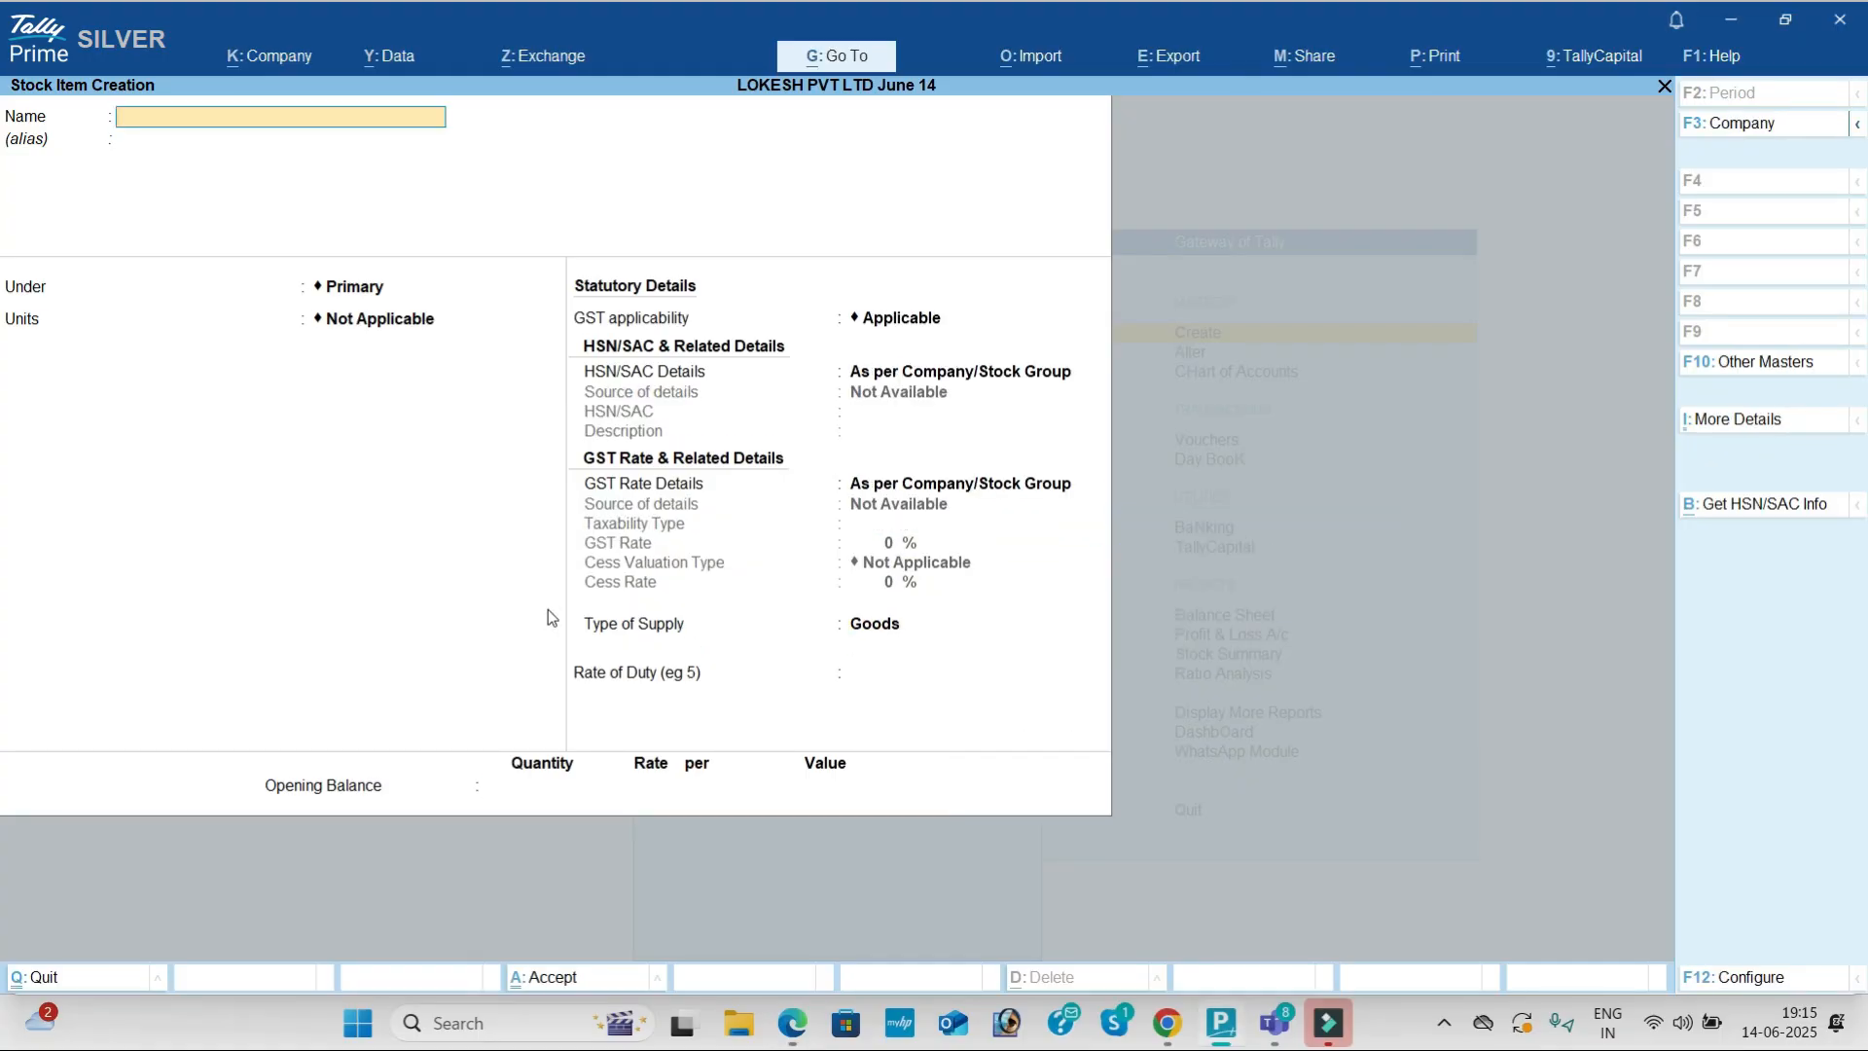
# Step: Start a stock item named Bournvita under Primary with unit nos
pyautogui.hotkey('alt', 'Tab')
pyautogui.hotkey('alt', 'Tab')
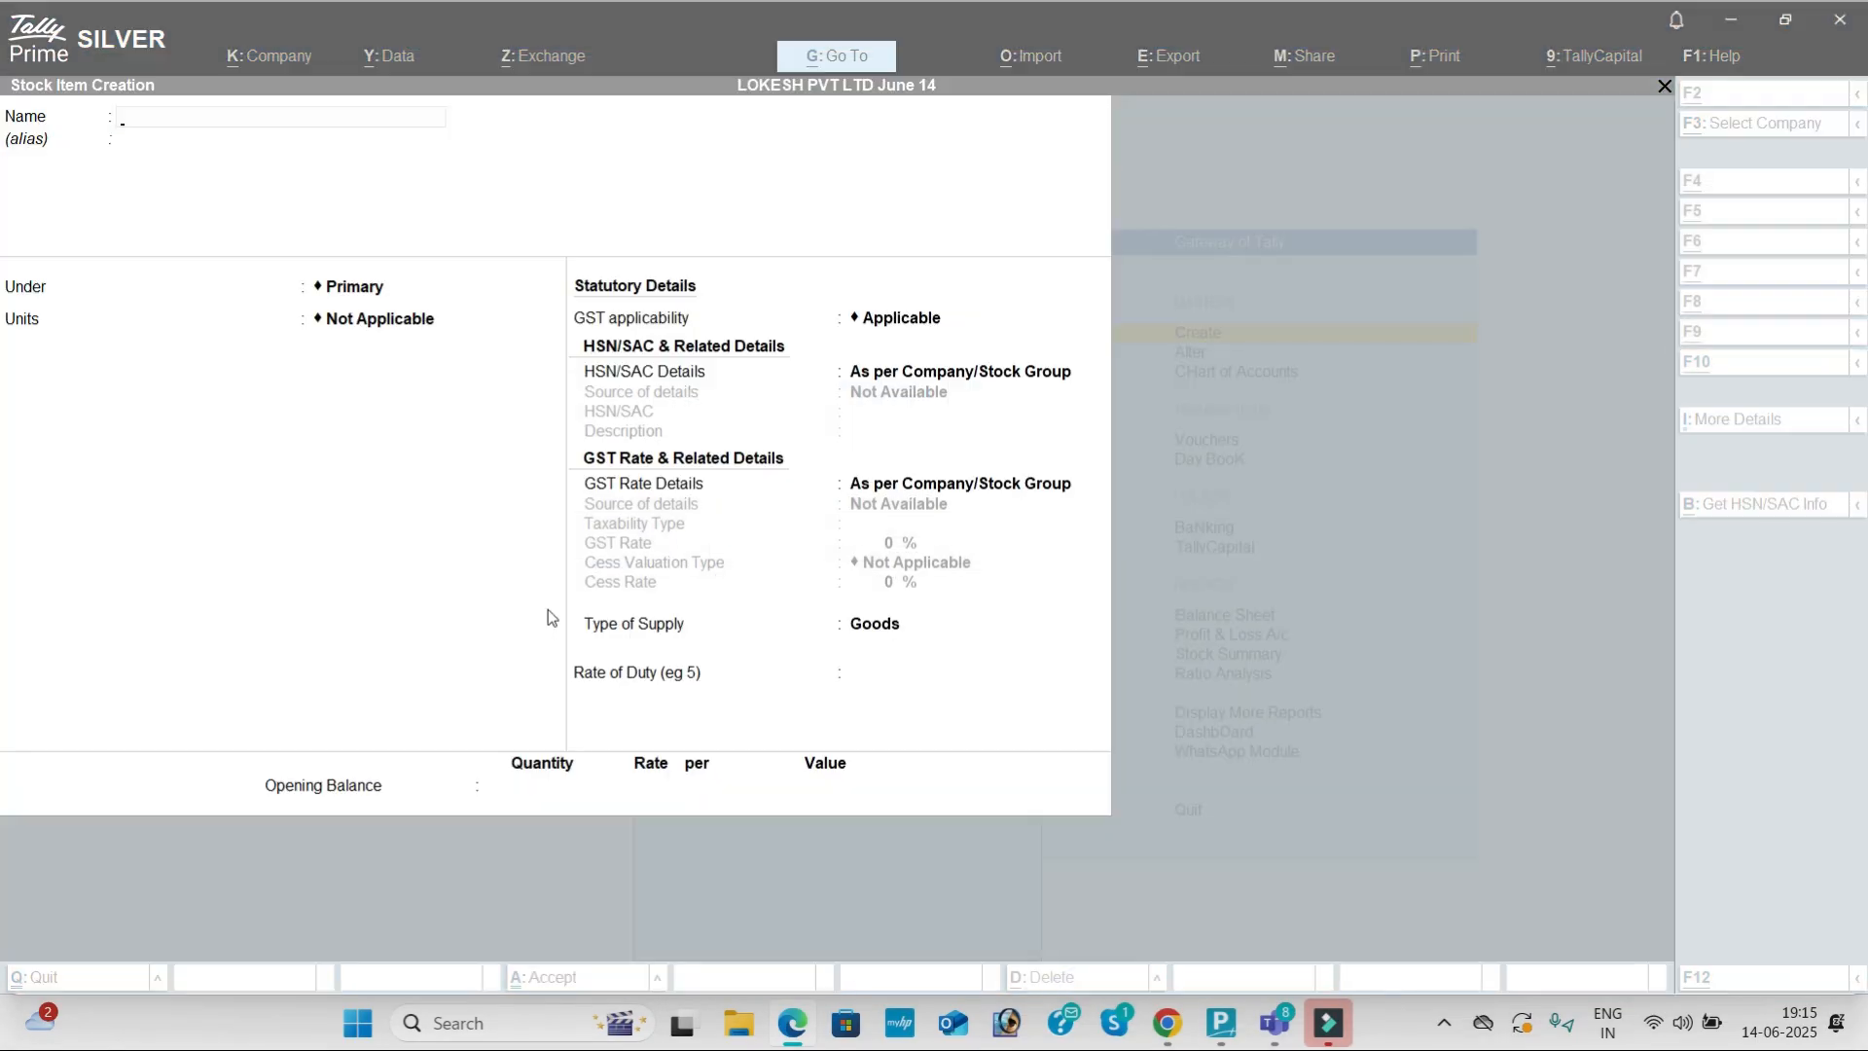
pyautogui.write('Bournvita')
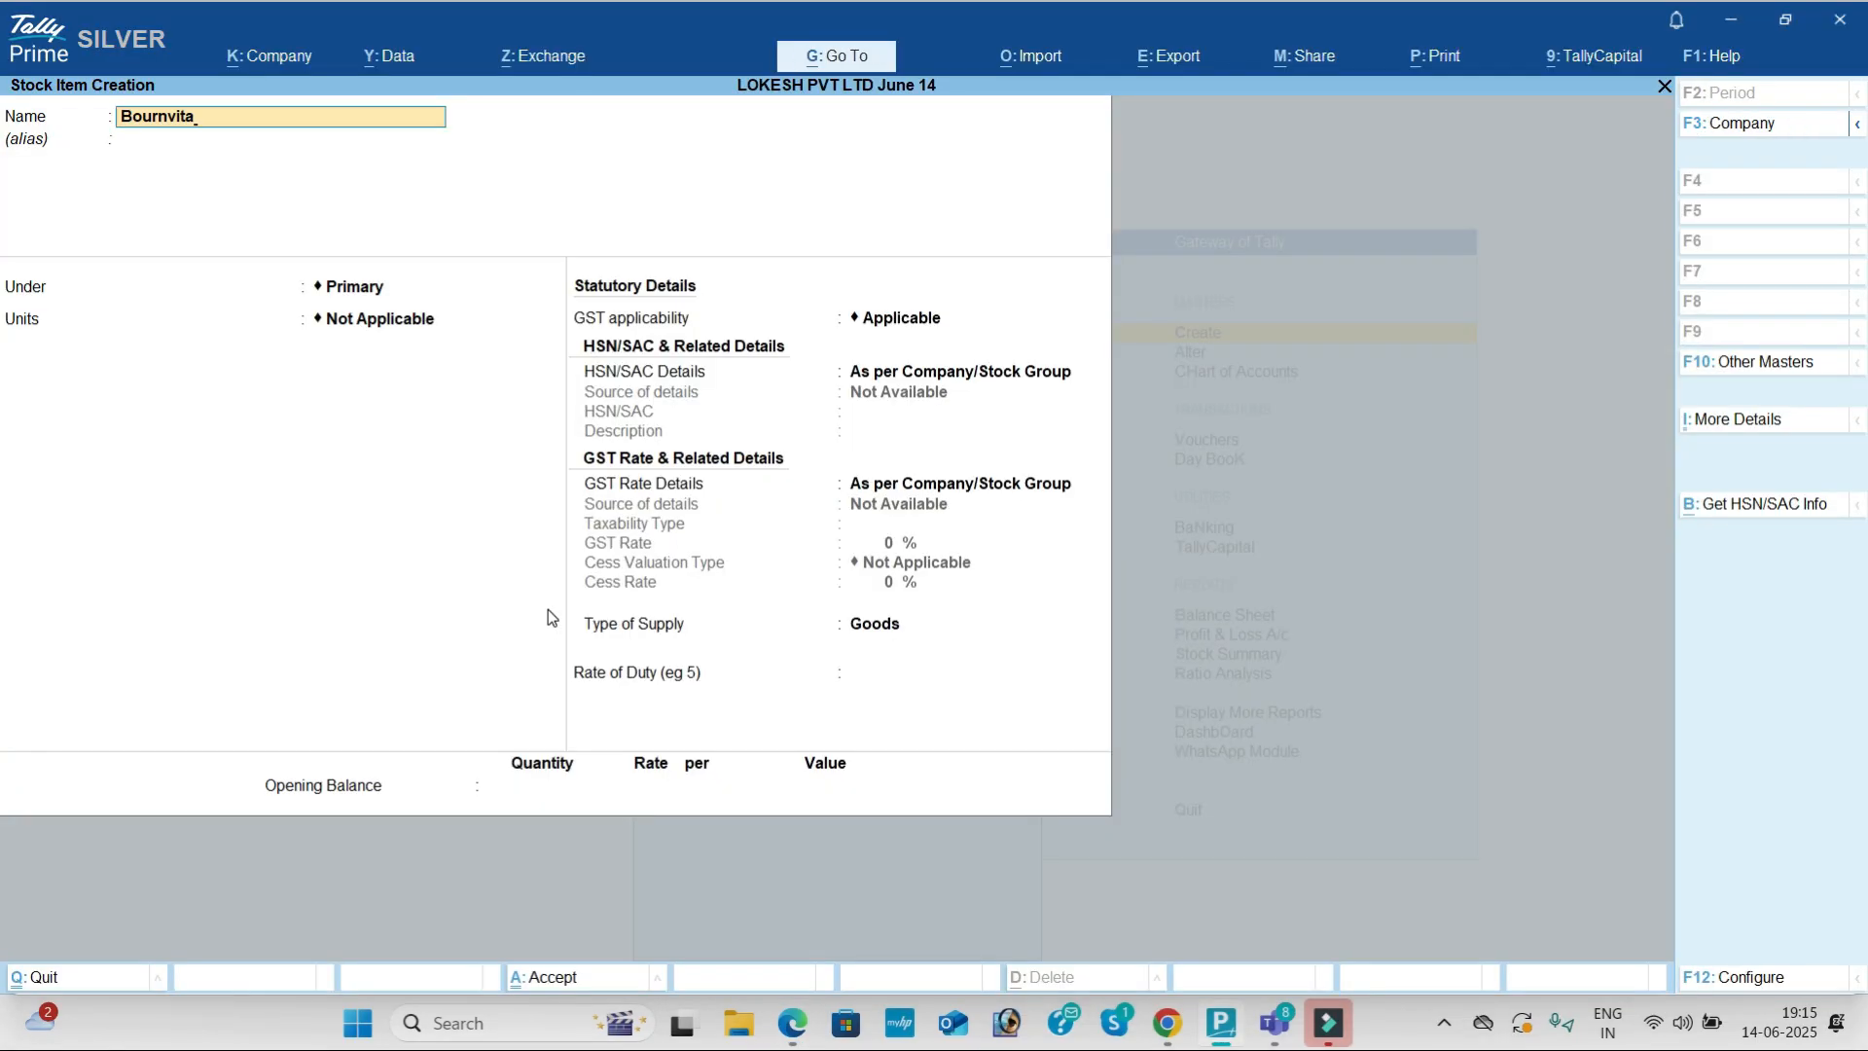
pyautogui.press('Return')
pyautogui.press('Return')
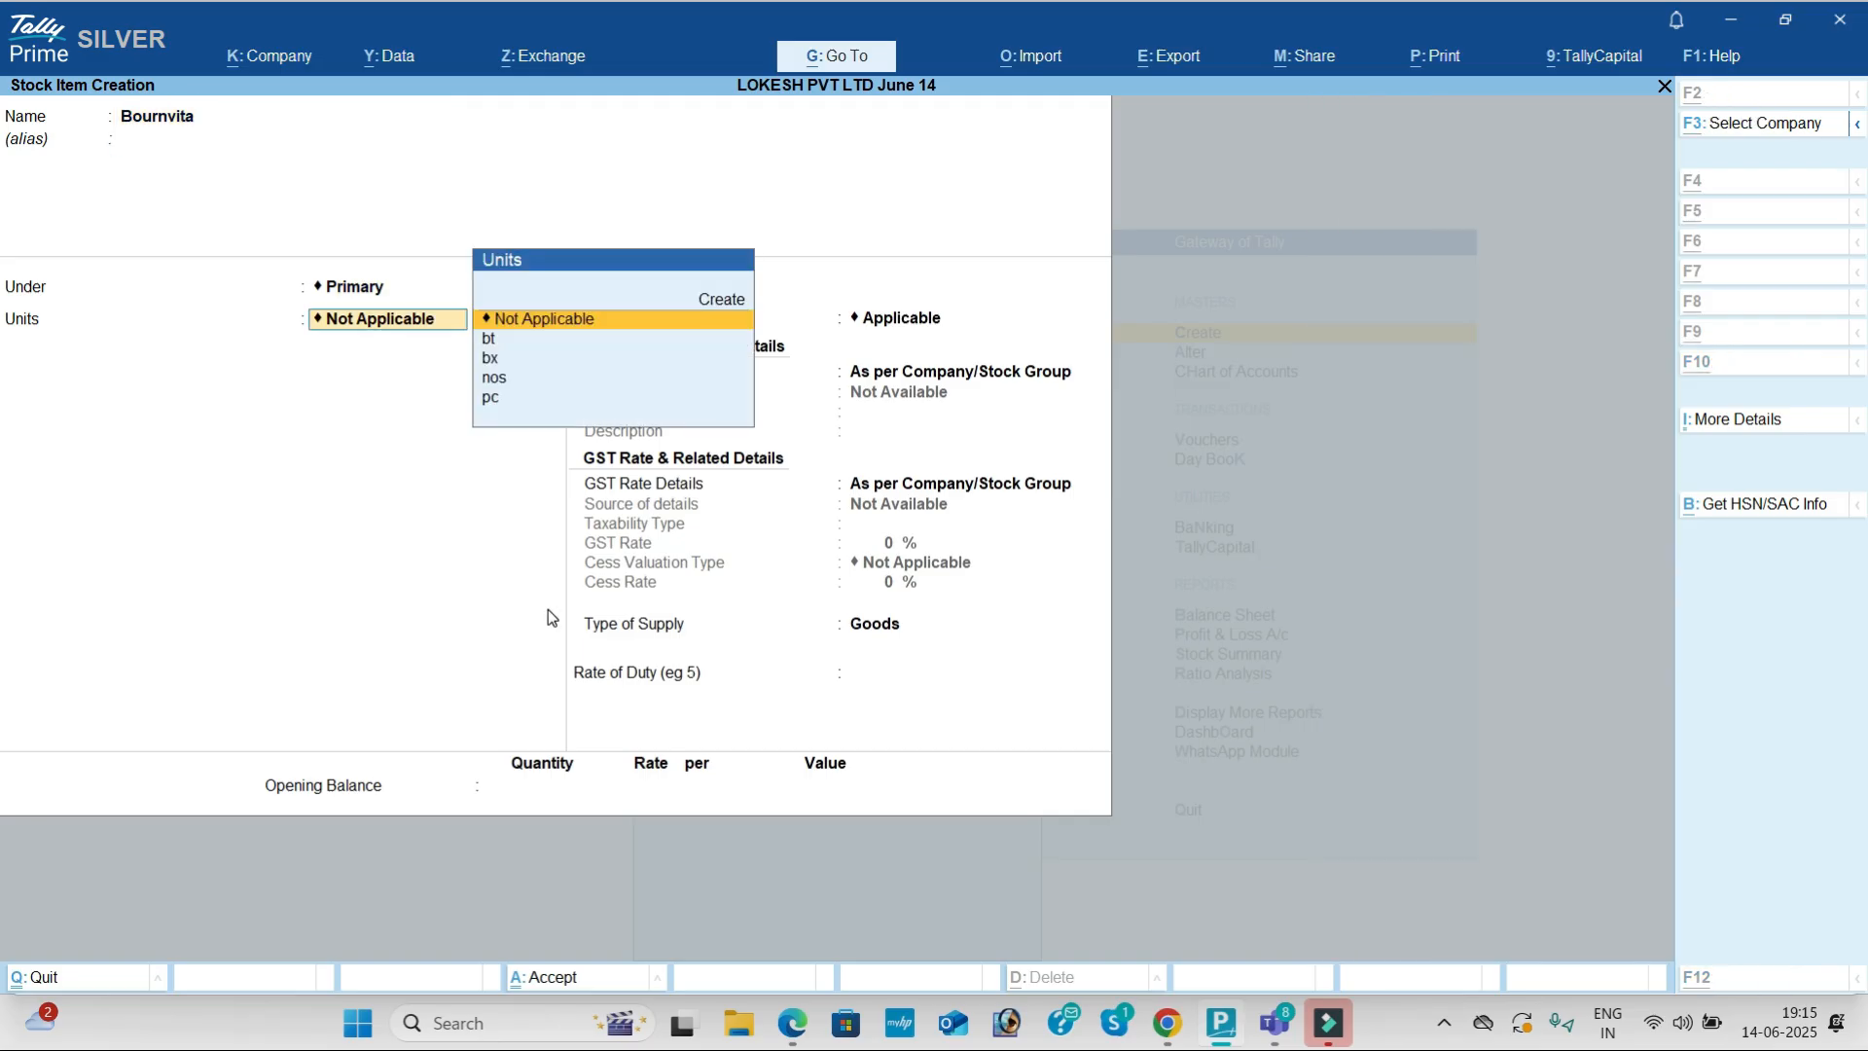
pyautogui.hotkey('alt', 'Tab')
pyautogui.hotkey('alt', 'Tab')
pyautogui.press('Down')
pyautogui.press('Down')
pyautogui.press('Down')
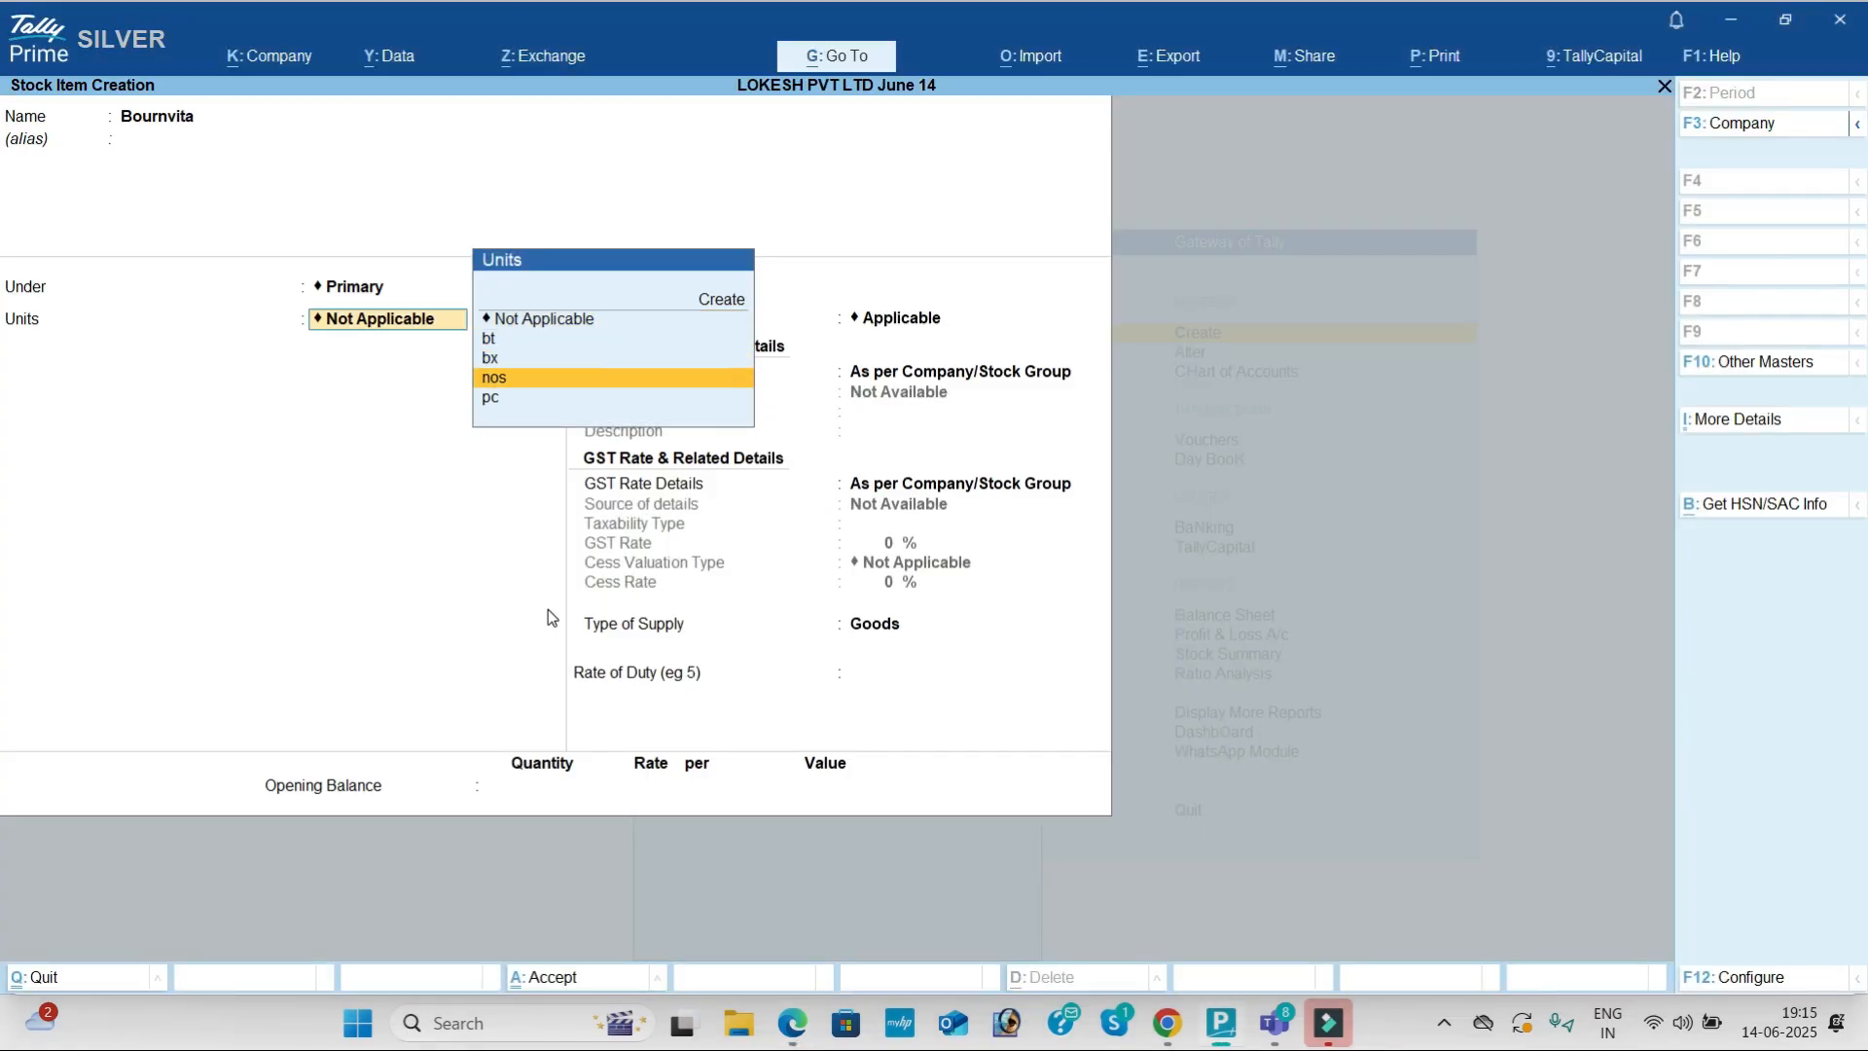
pyautogui.press('Return')
pyautogui.press('Return')
# Step: Specify HSN 7654 with description bournvita on the item
pyautogui.press('Down')
pyautogui.press('Return')
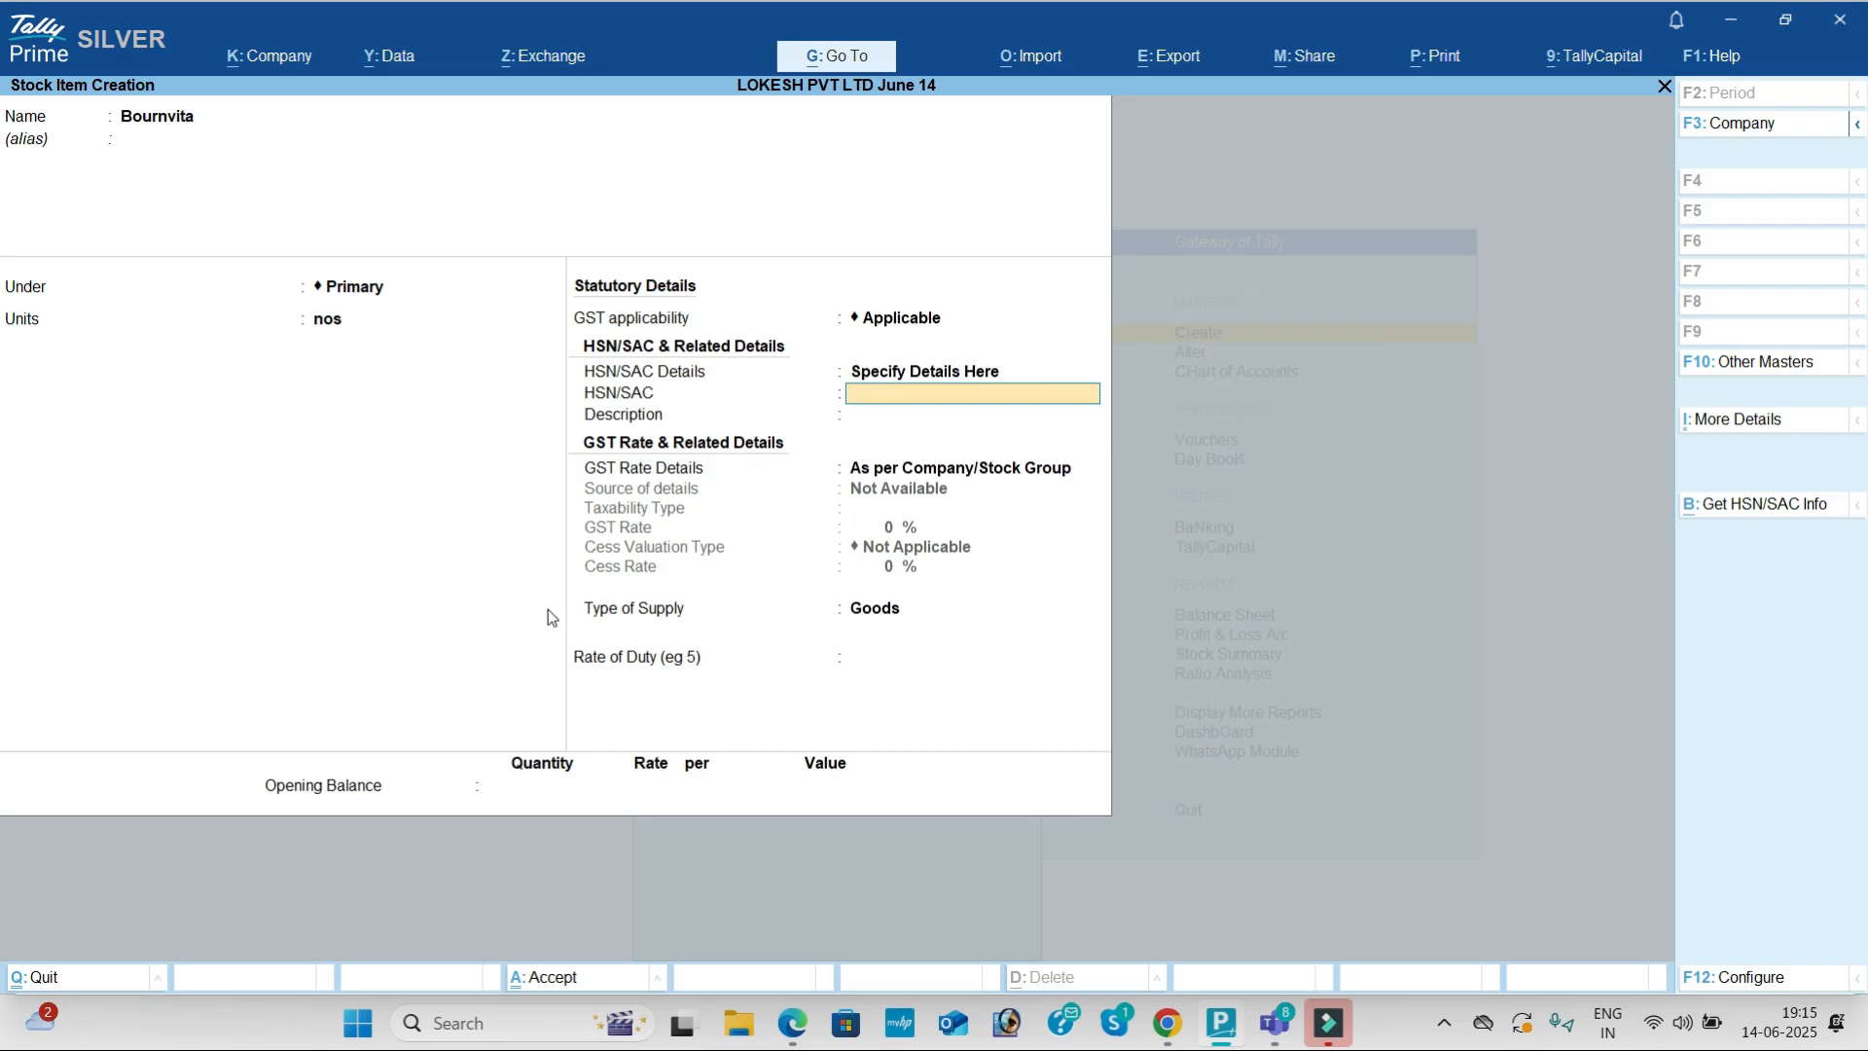
pyautogui.hotkey('alt', 'Tab')
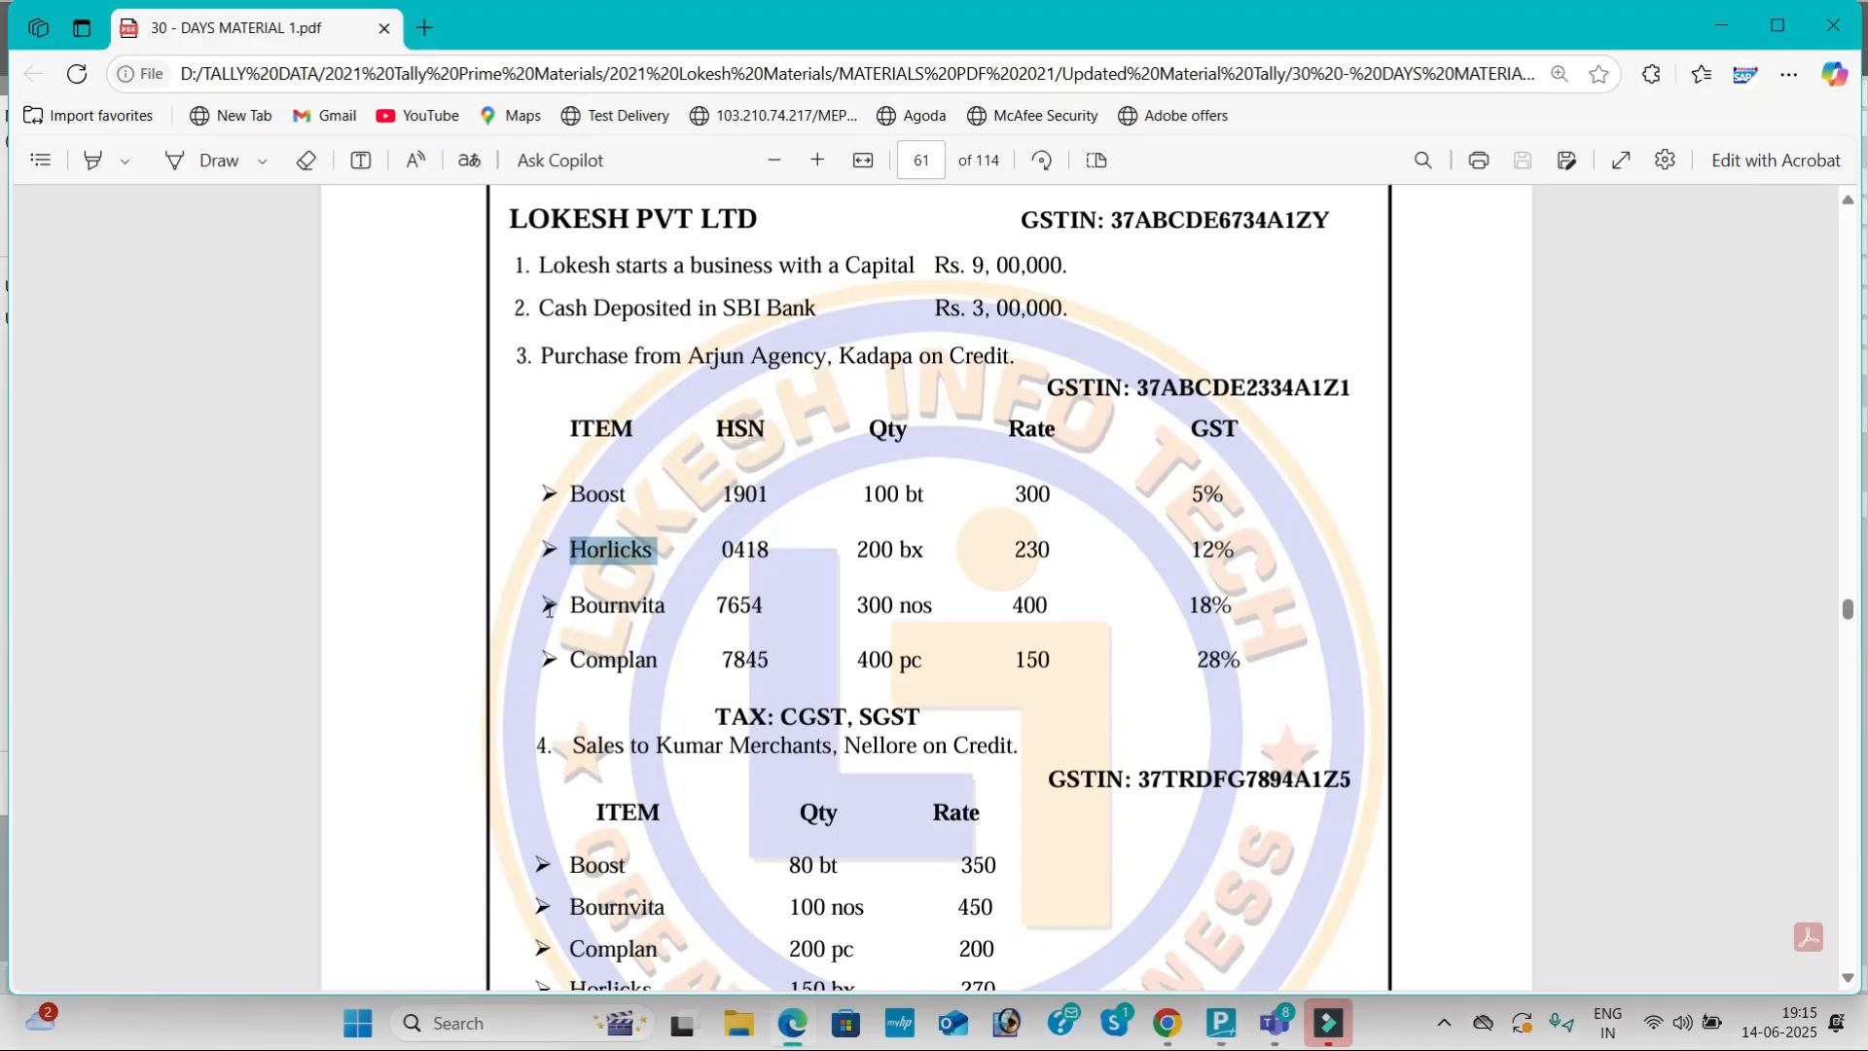
pyautogui.hotkey('alt', 'Tab')
pyautogui.write('7654')
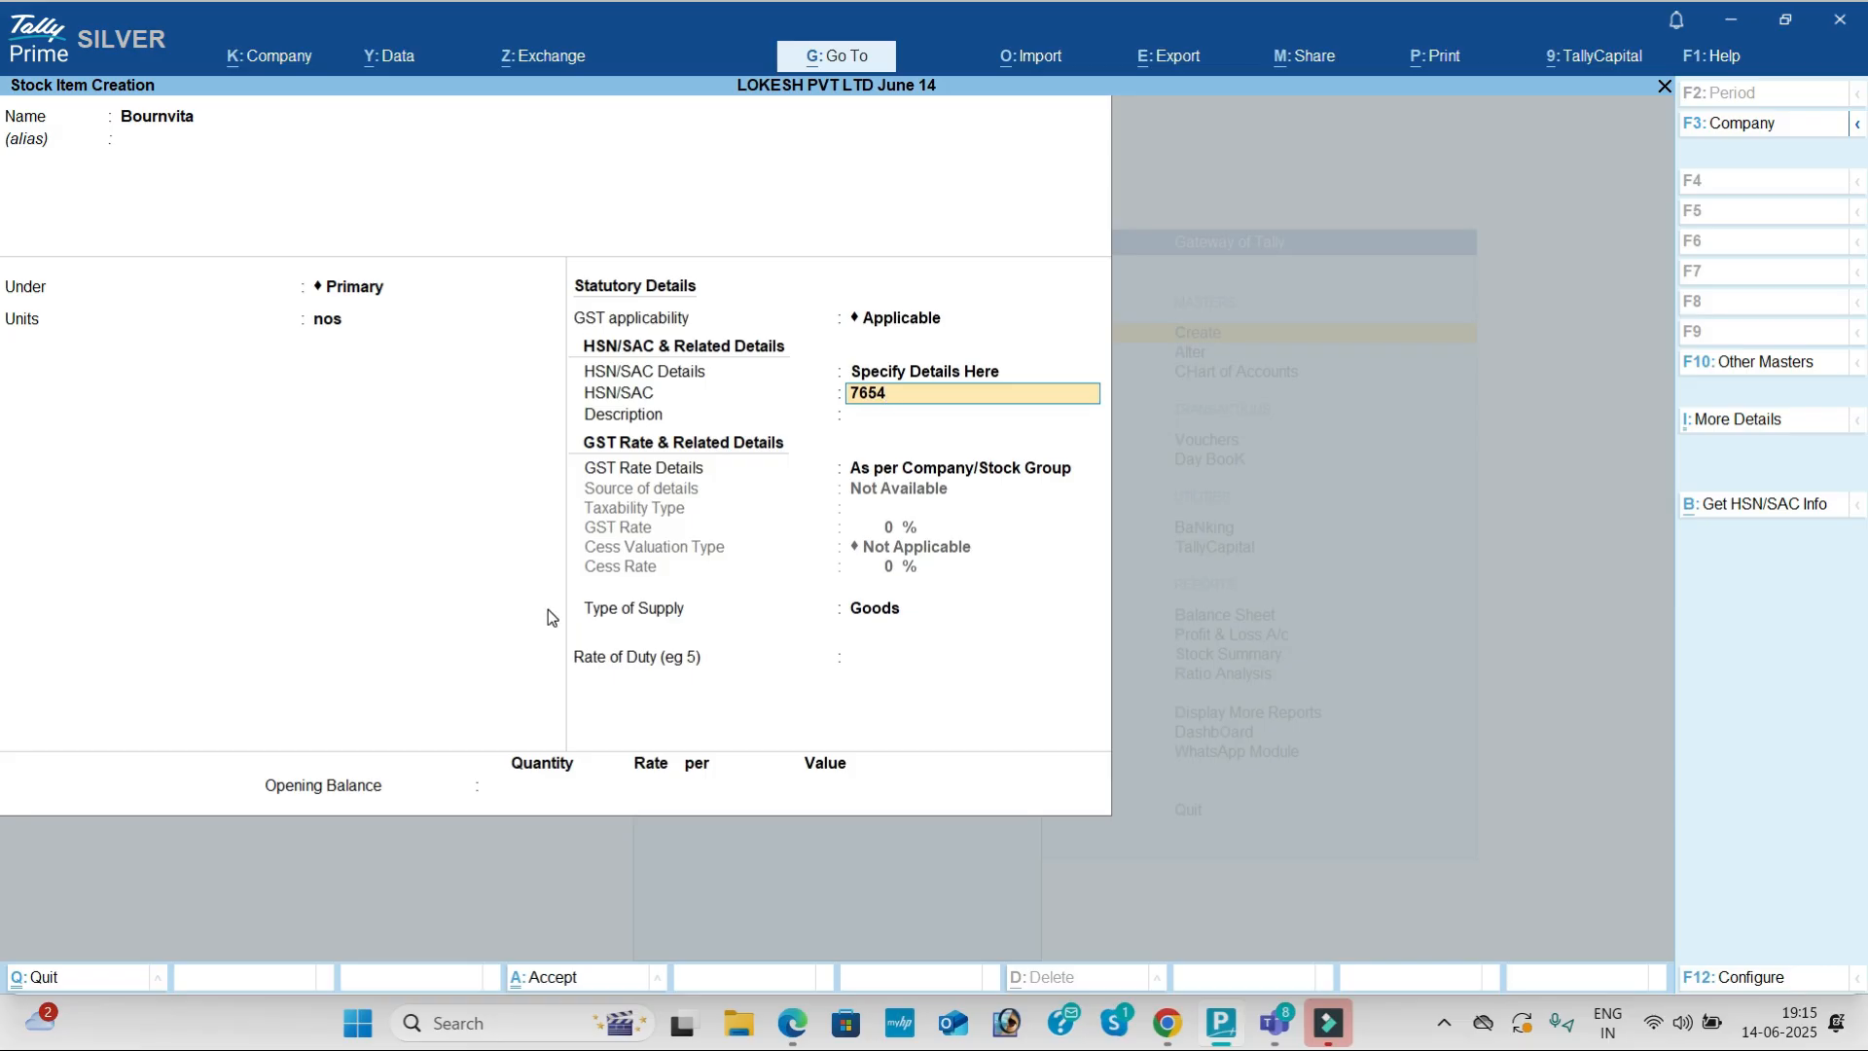
pyautogui.press('Return')
pyautogui.write('bournvita')
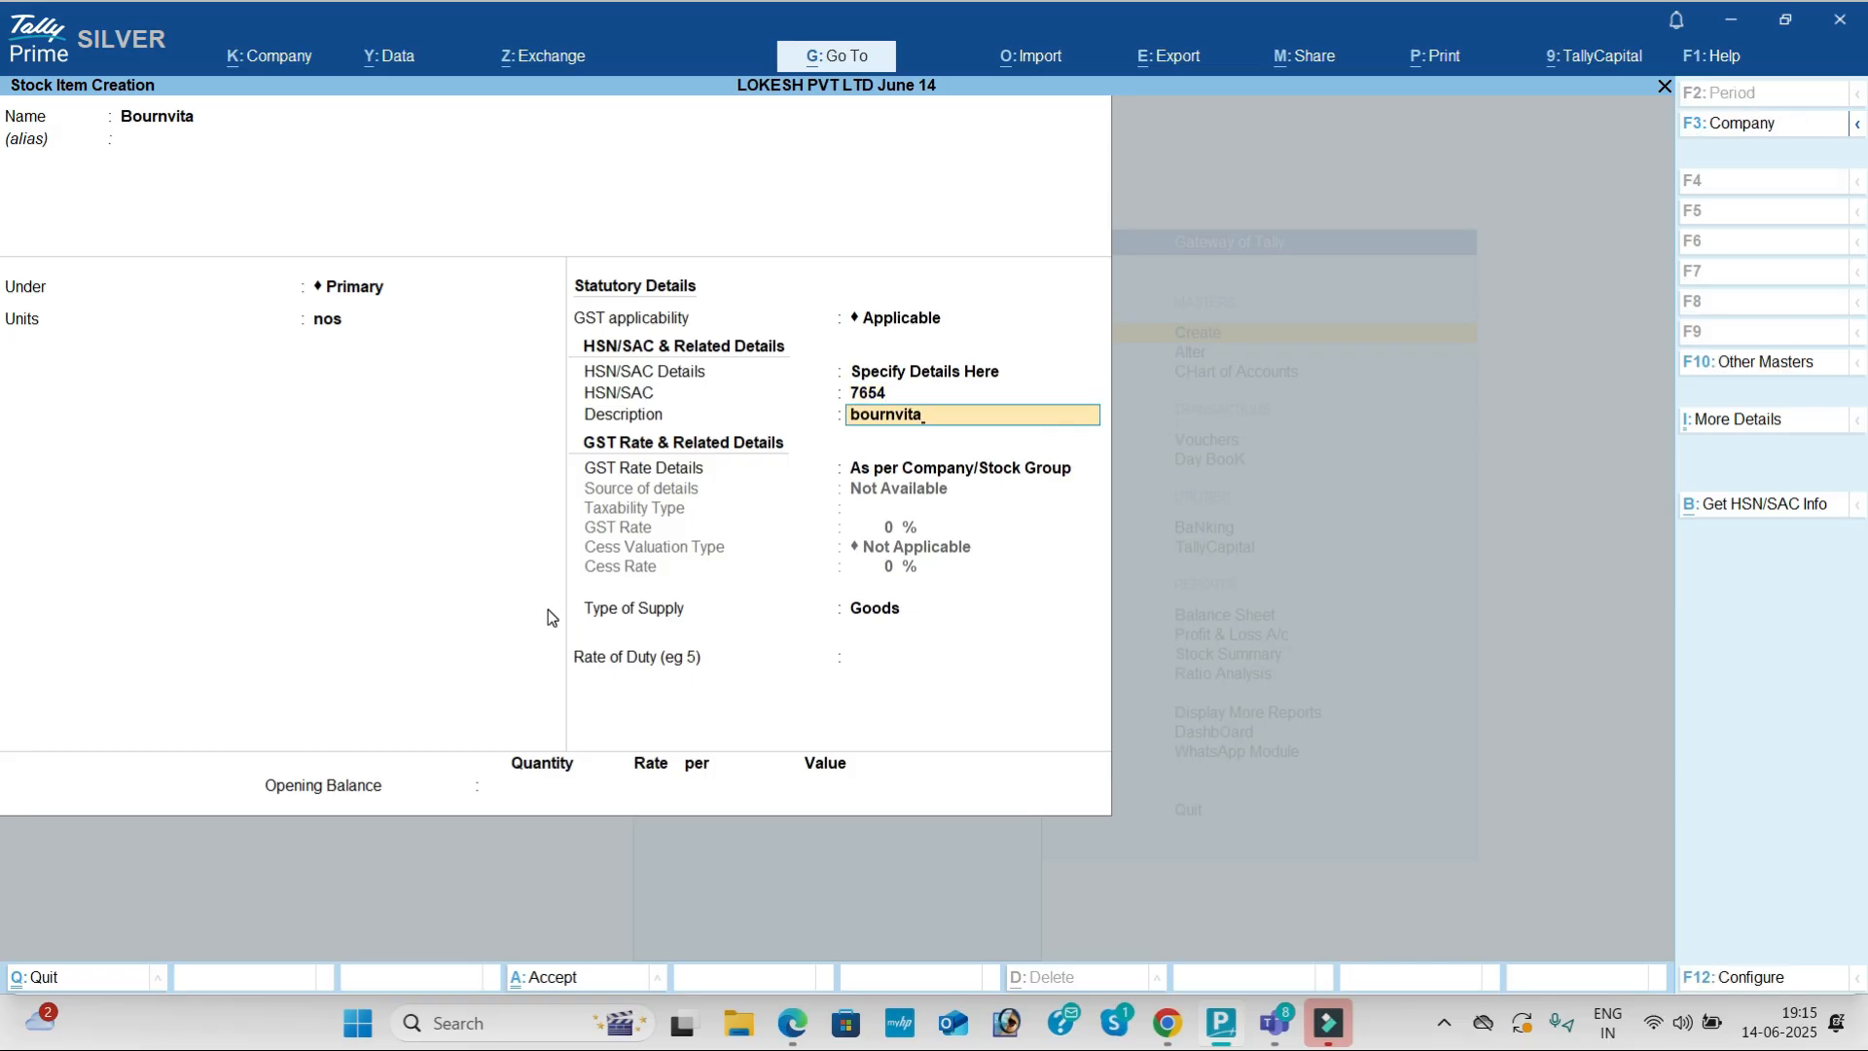
pyautogui.press('Return')
# Step: Set GST rate details to Taxable at 18% and save Bournvita
pyautogui.press('Return')
pyautogui.press('BackSpace')
pyautogui.press('Down')
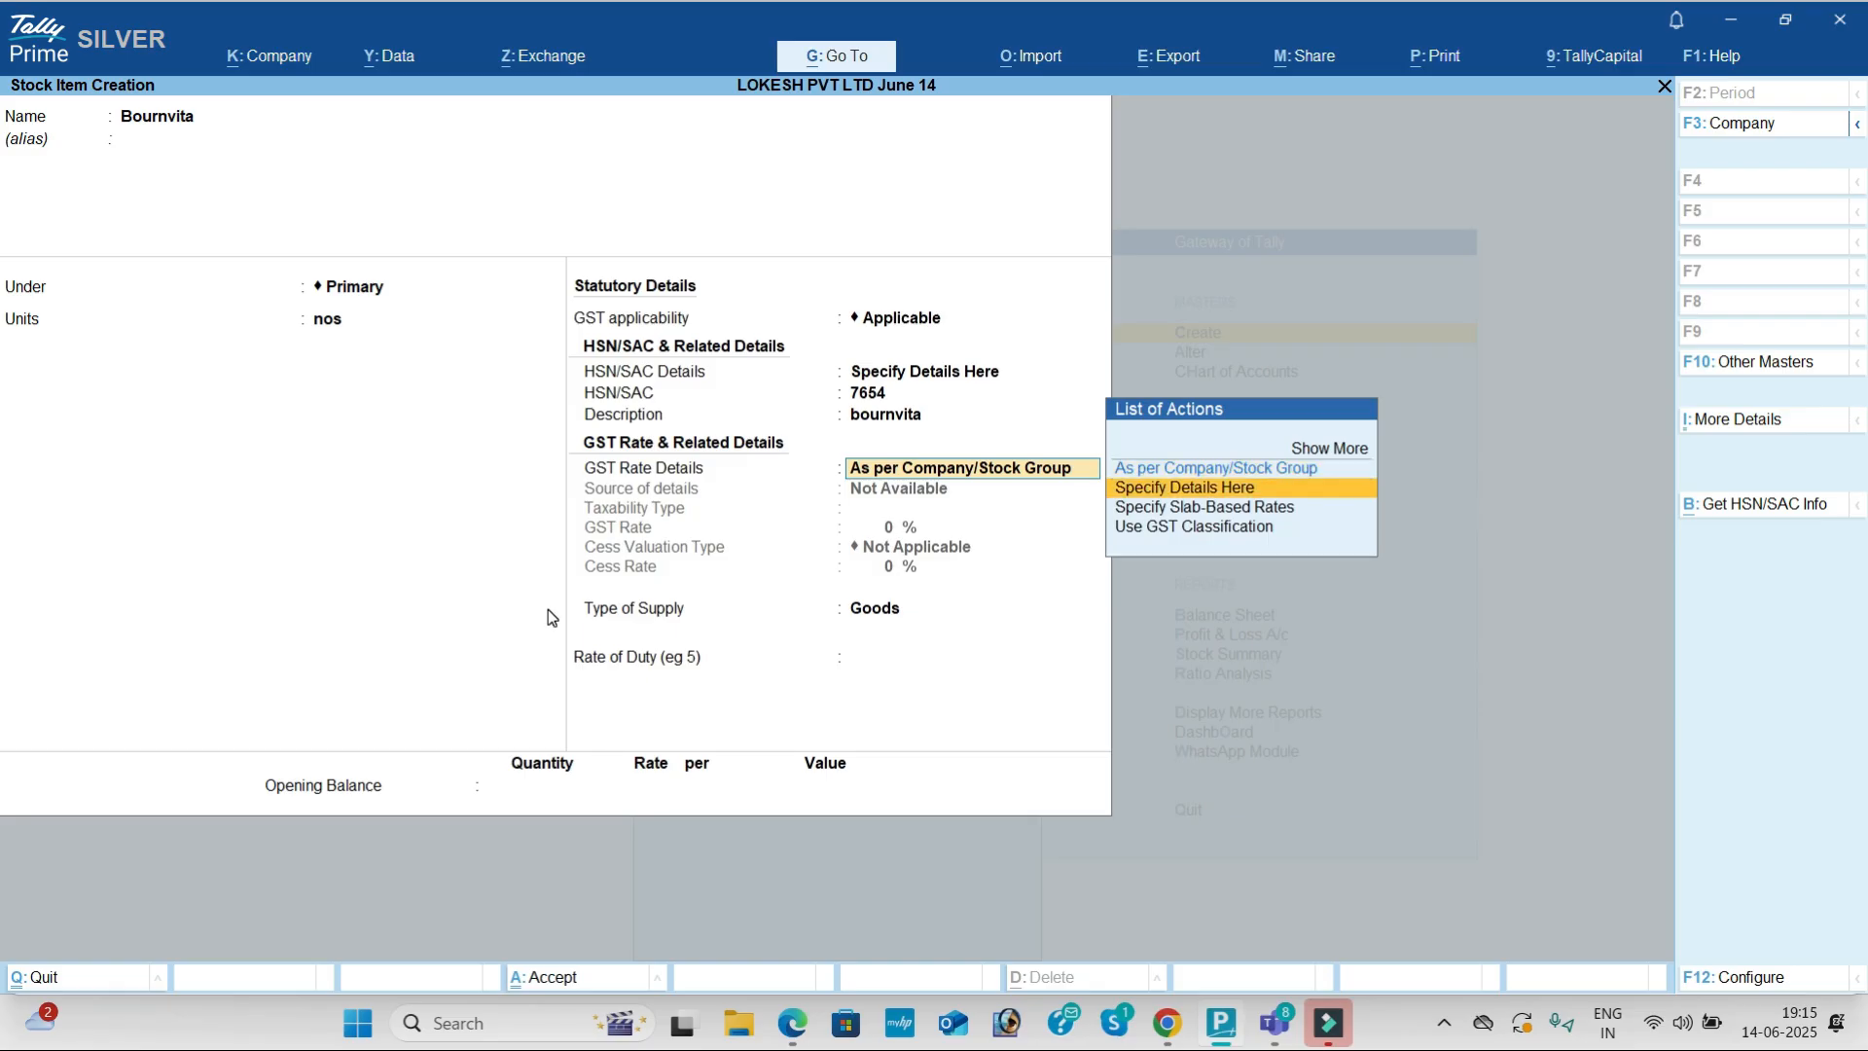
pyautogui.press('Return')
pyautogui.press('Return')
pyautogui.hotkey('alt', 'Tab')
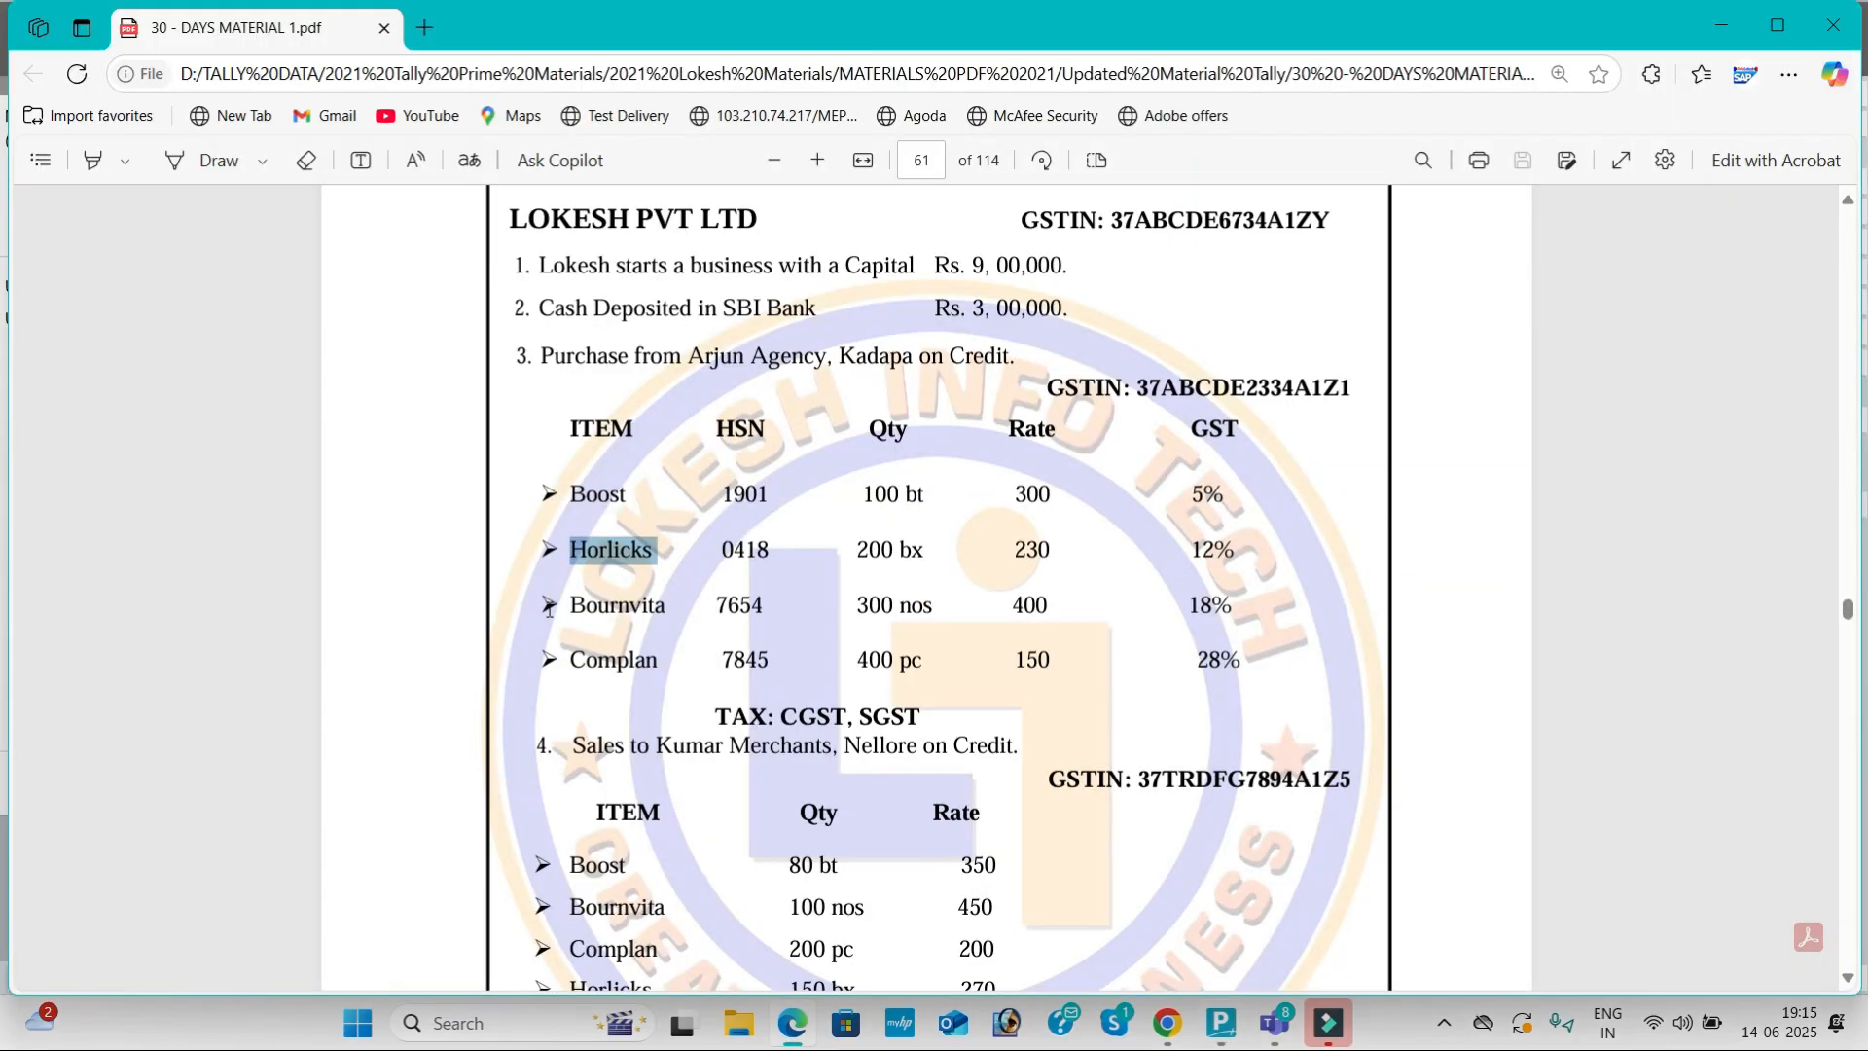
pyautogui.hotkey('alt', 'Tab')
pyautogui.write('18')
pyautogui.press('Return')
pyautogui.press('Return')
pyautogui.press('Return')
pyautogui.press('Return')
pyautogui.press('Return')
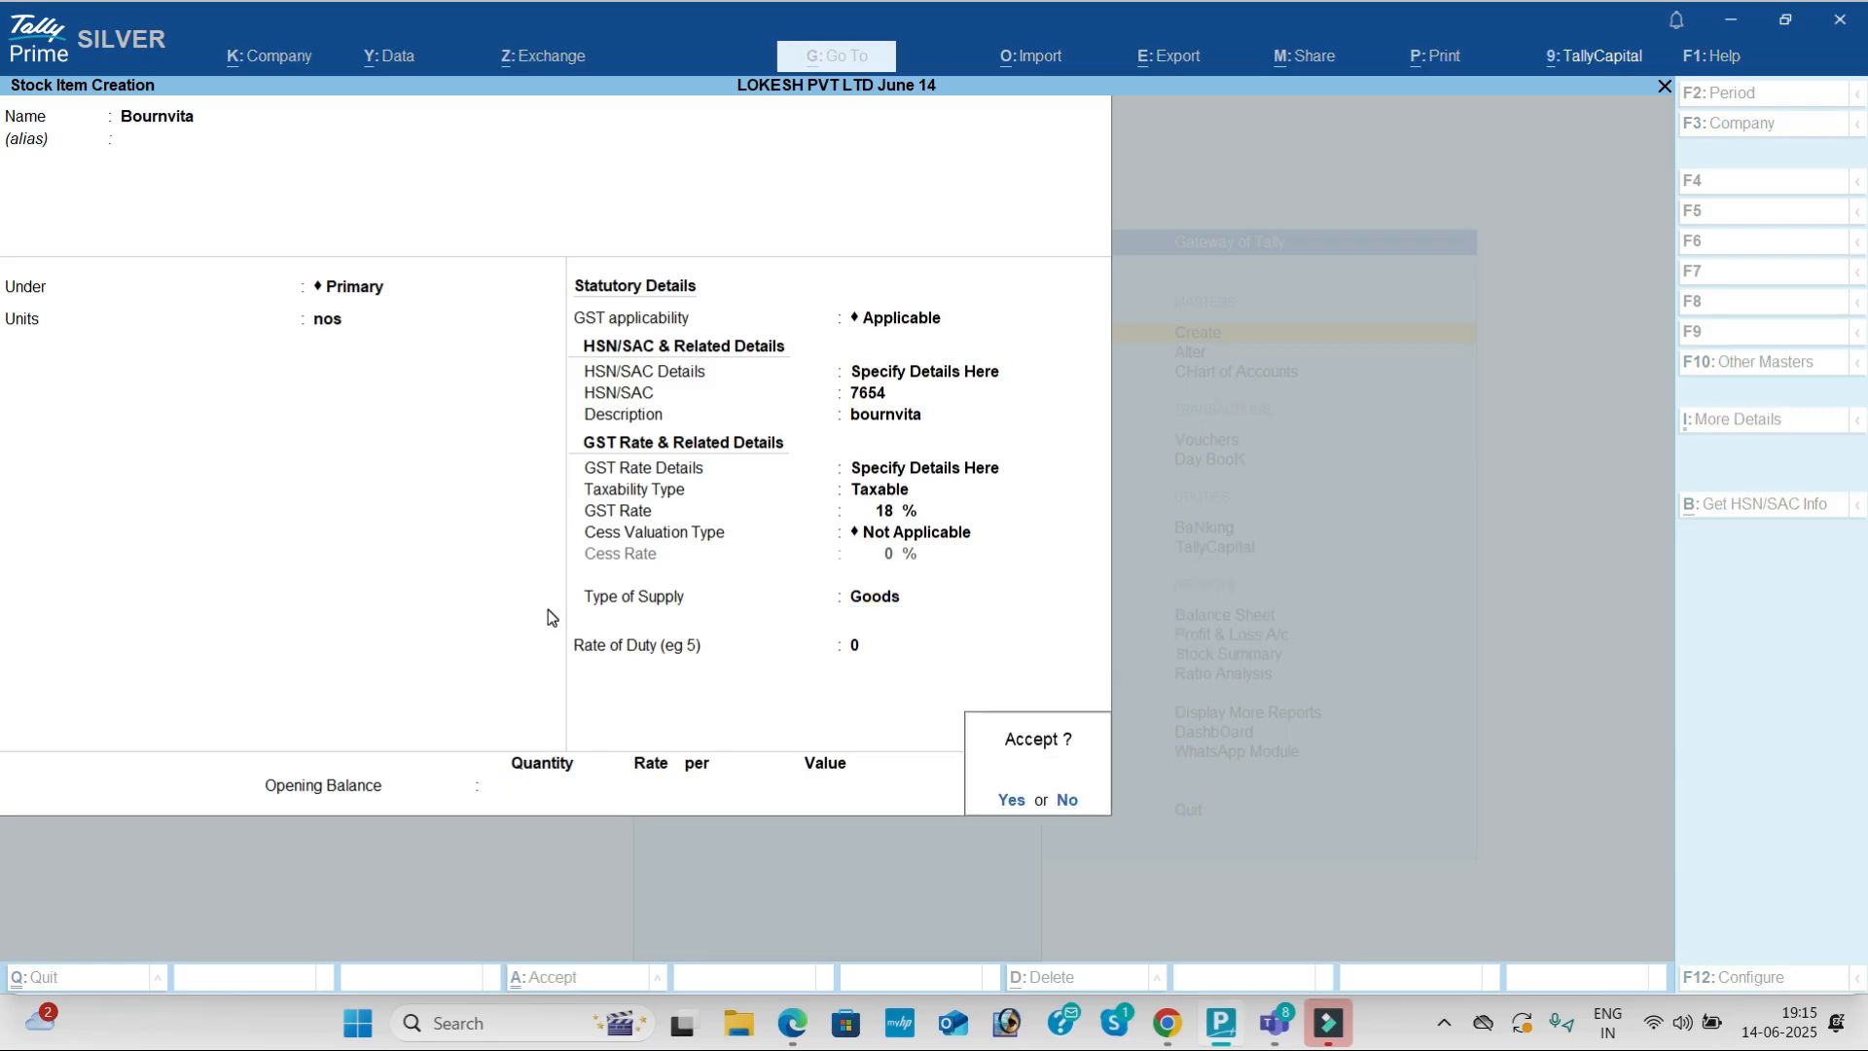
pyautogui.press('Return')
pyautogui.hotkey('alt', 'Tab')
# Step: Start a stock item named Complan with unit pc
pyautogui.hotkey('alt', 'Tab')
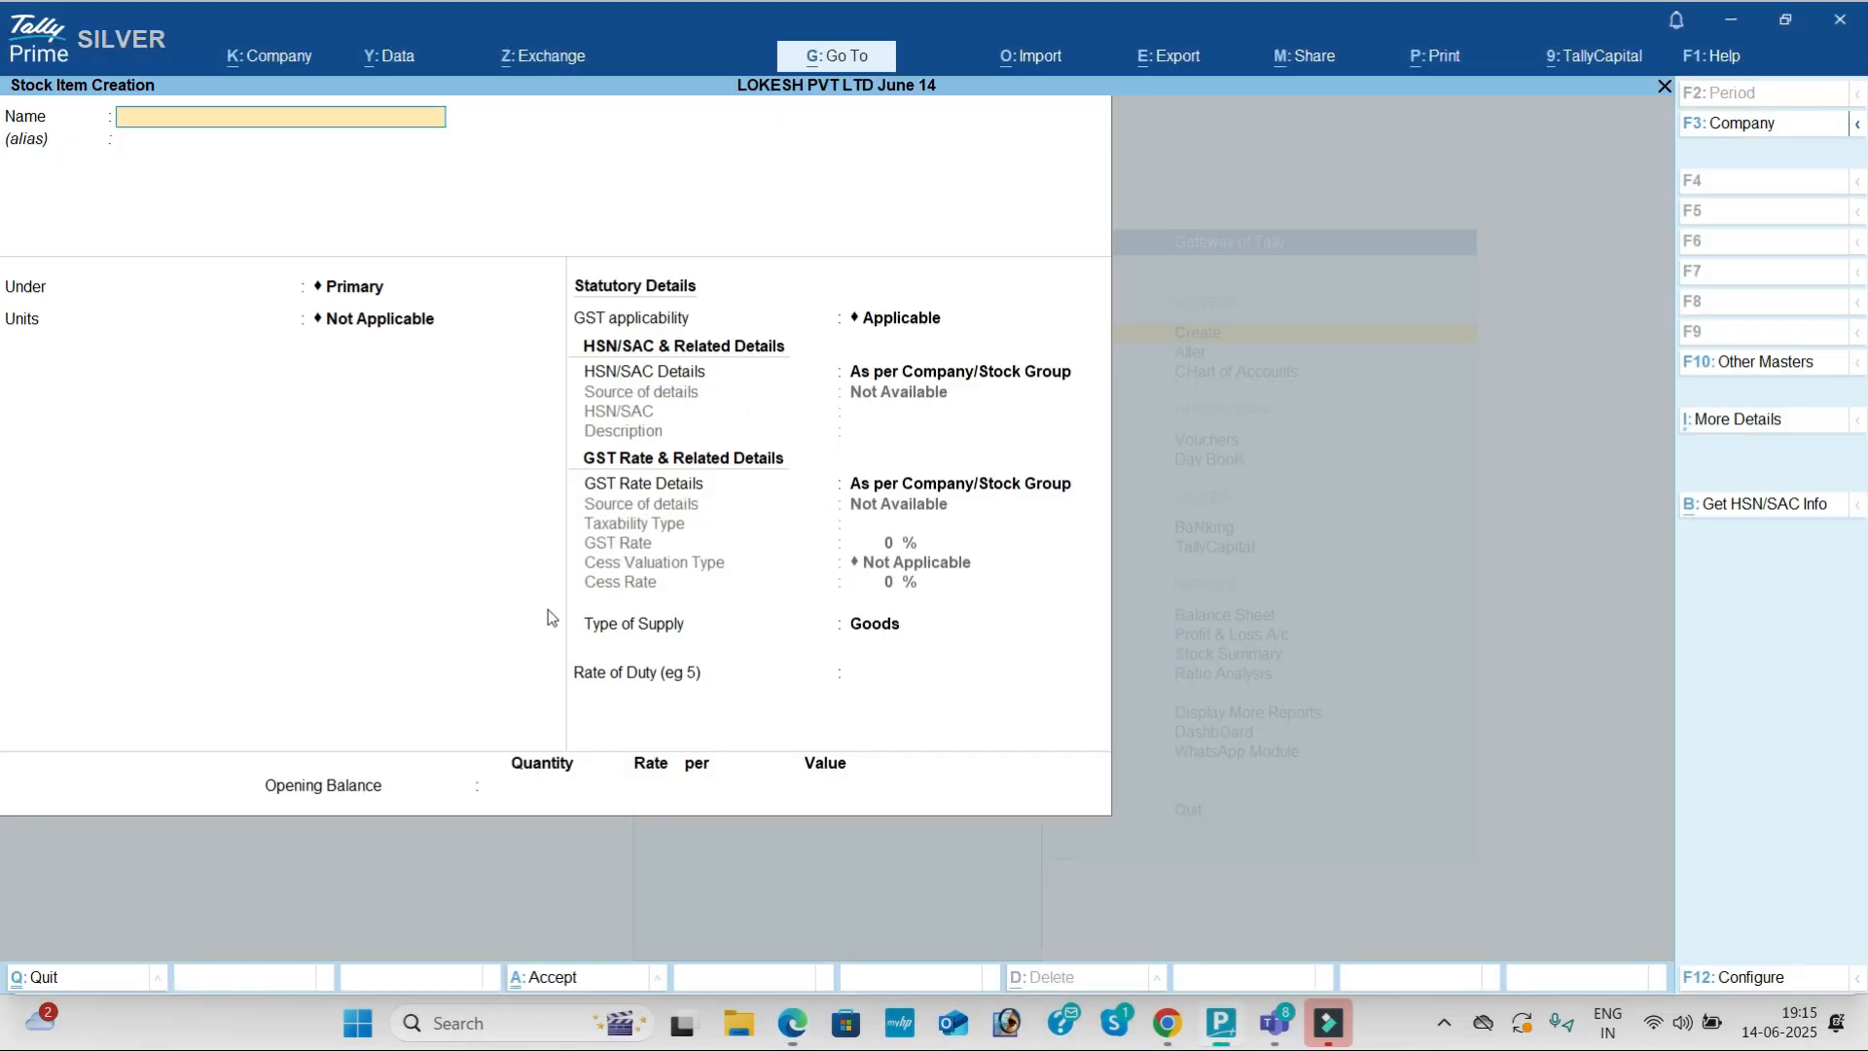
pyautogui.write('Complan')
pyautogui.press('Return')
pyautogui.press('Return')
pyautogui.press('Return')
pyautogui.press('Down')
pyautogui.press('Down')
pyautogui.hotkey('alt', 'Tab')
pyautogui.hotkey('alt', 'Tab')
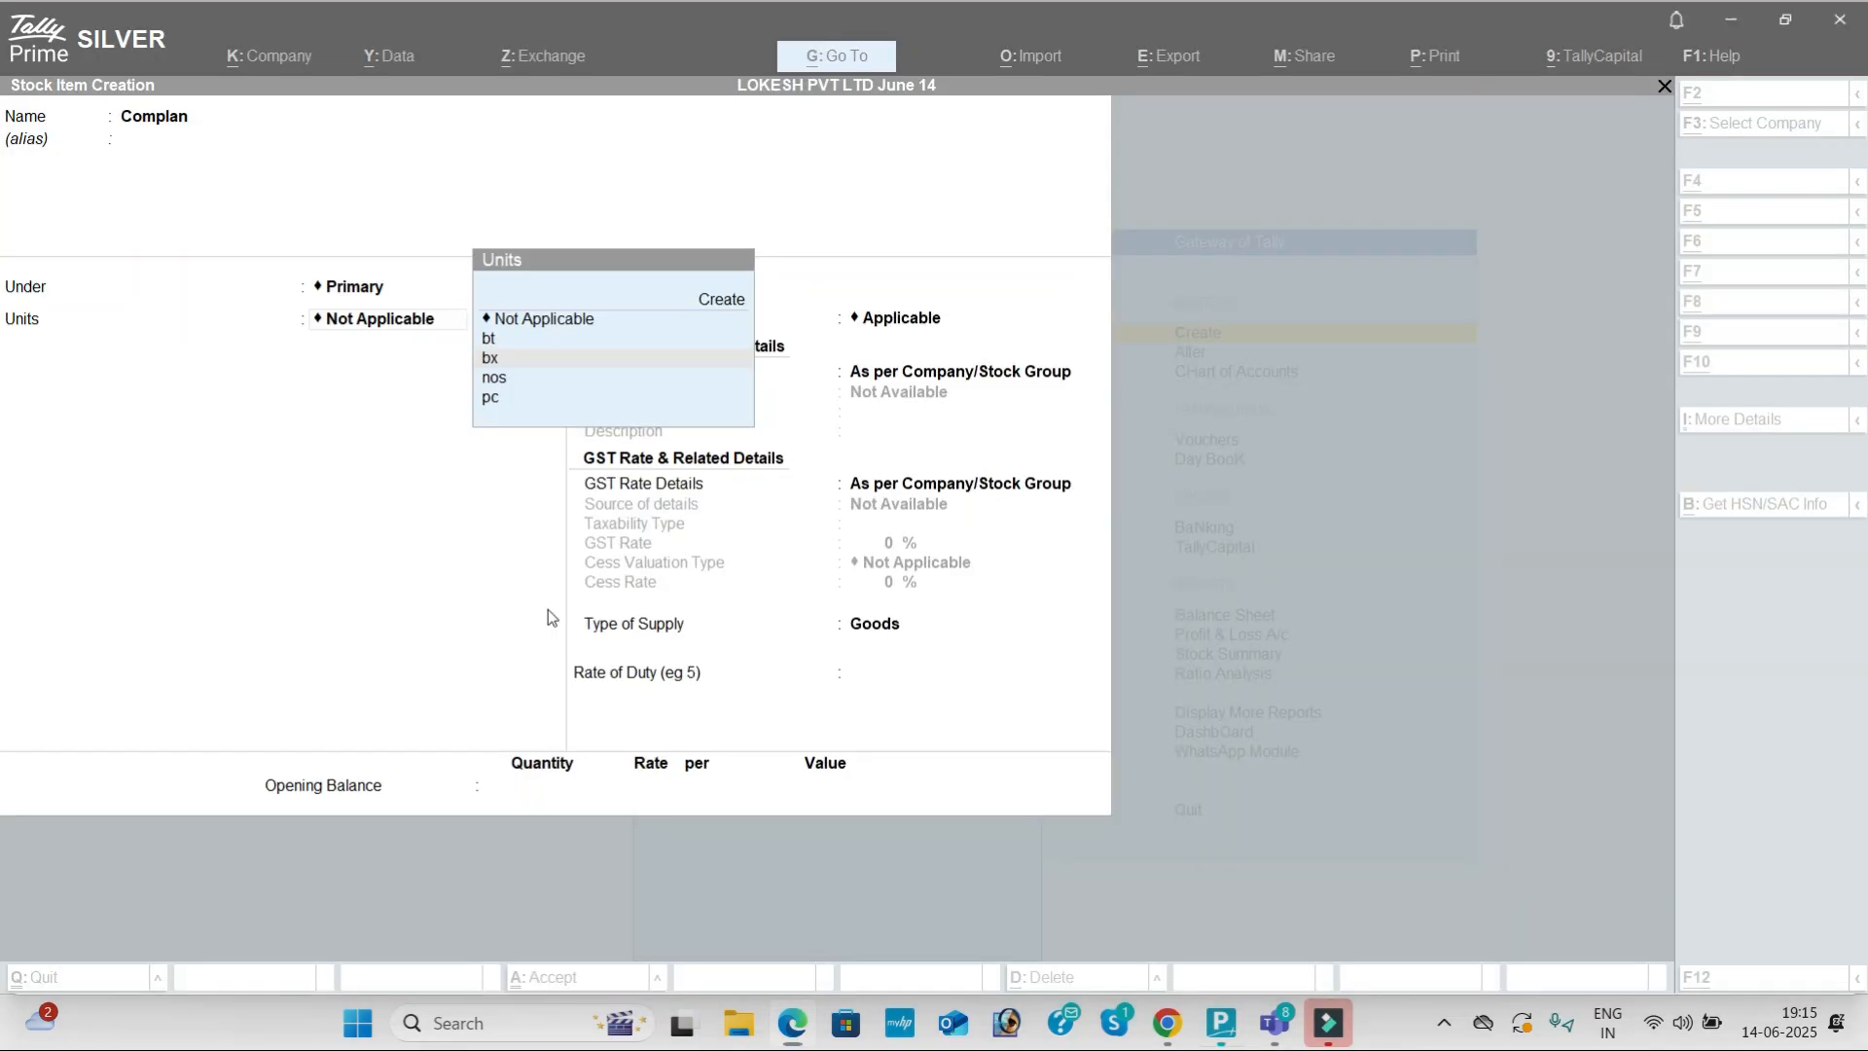
pyautogui.press('Down')
pyautogui.press('Down')
pyautogui.press('Return')
pyautogui.press('Return')
pyautogui.press('Down')
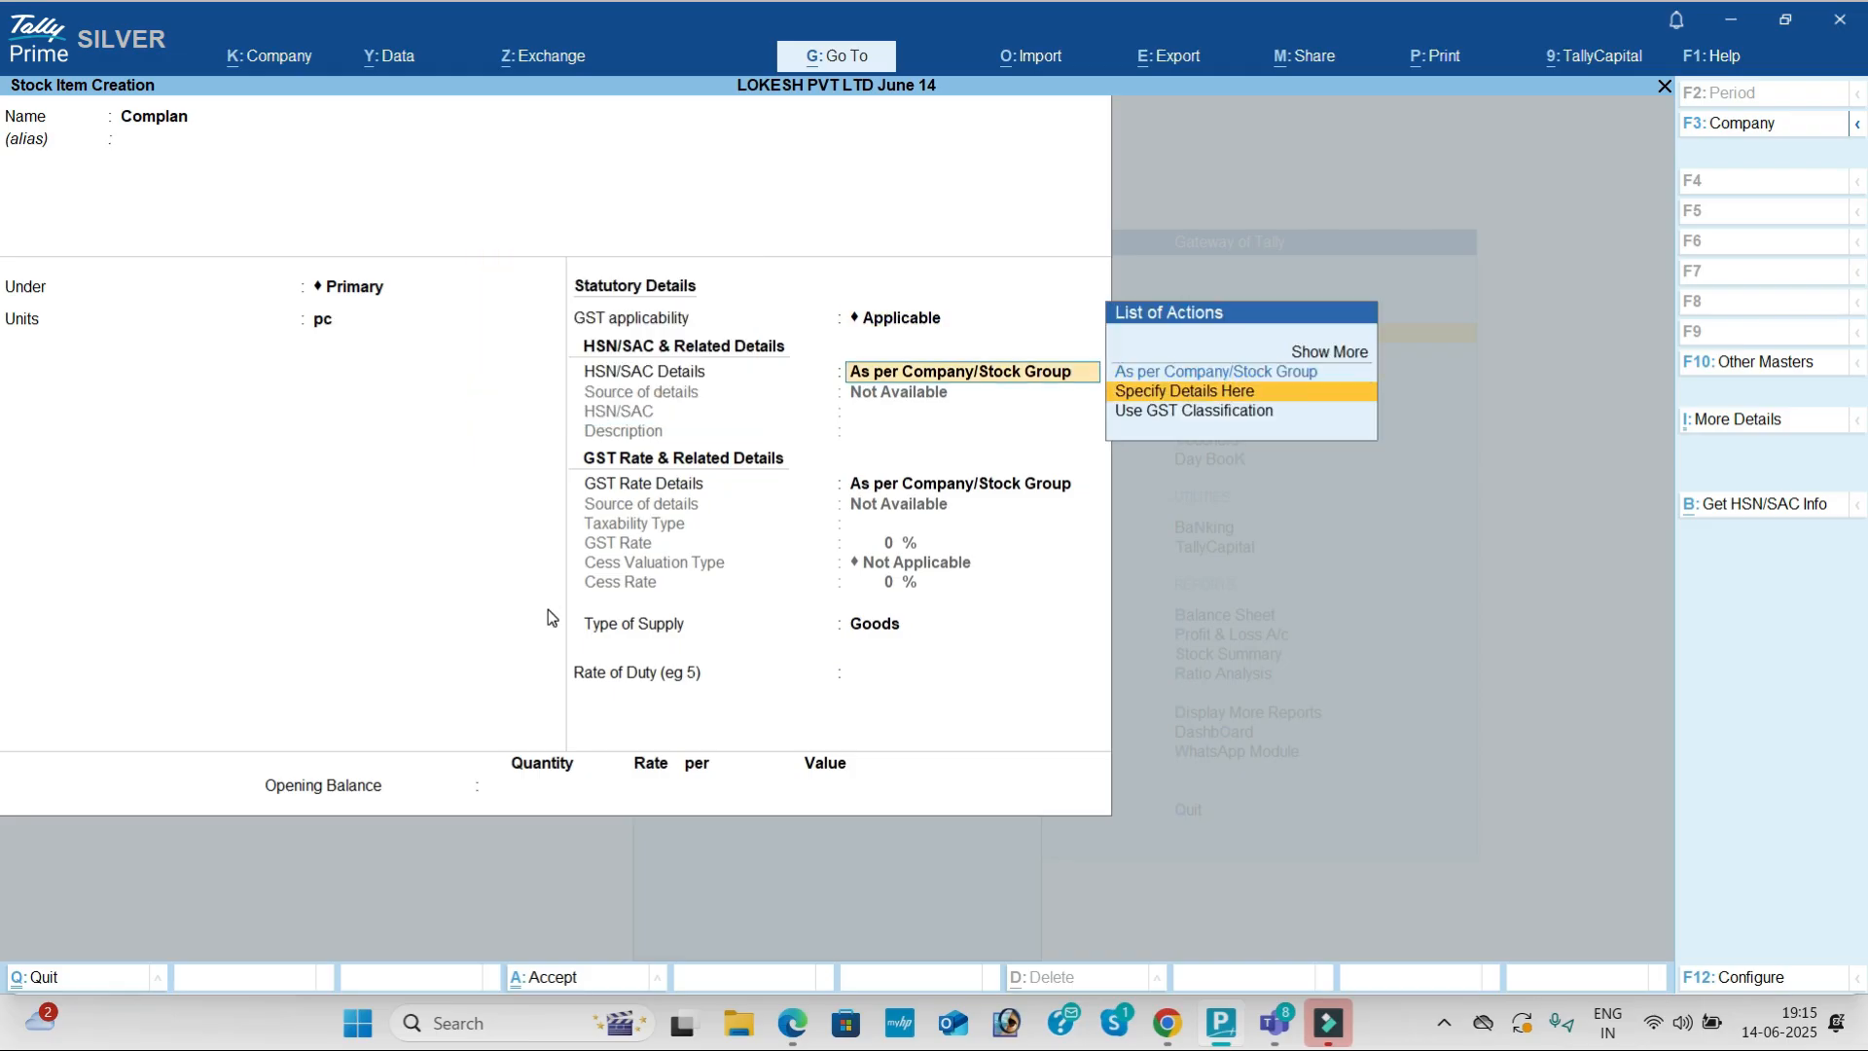
# Step: Specify HSN 7845 with description Complan on the item
pyautogui.press('Return')
pyautogui.hotkey('alt', 'Tab')
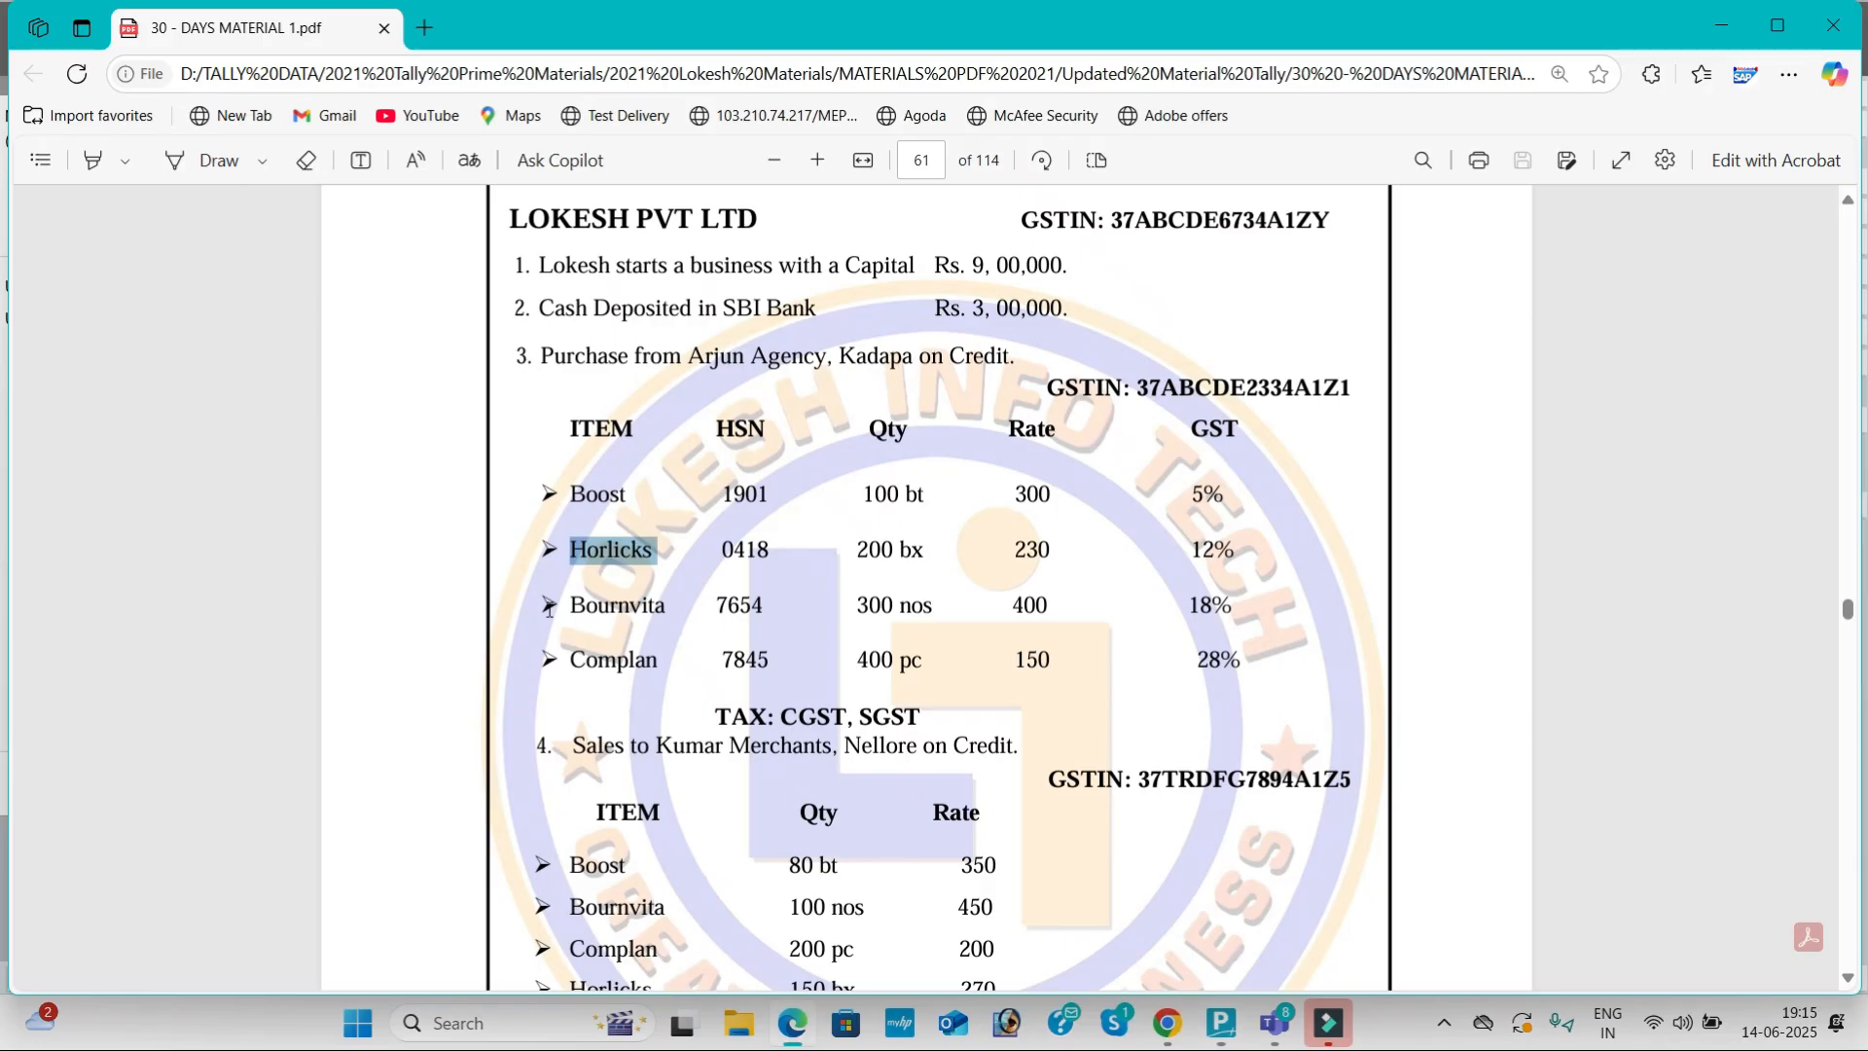
pyautogui.hotkey('alt', 'Tab')
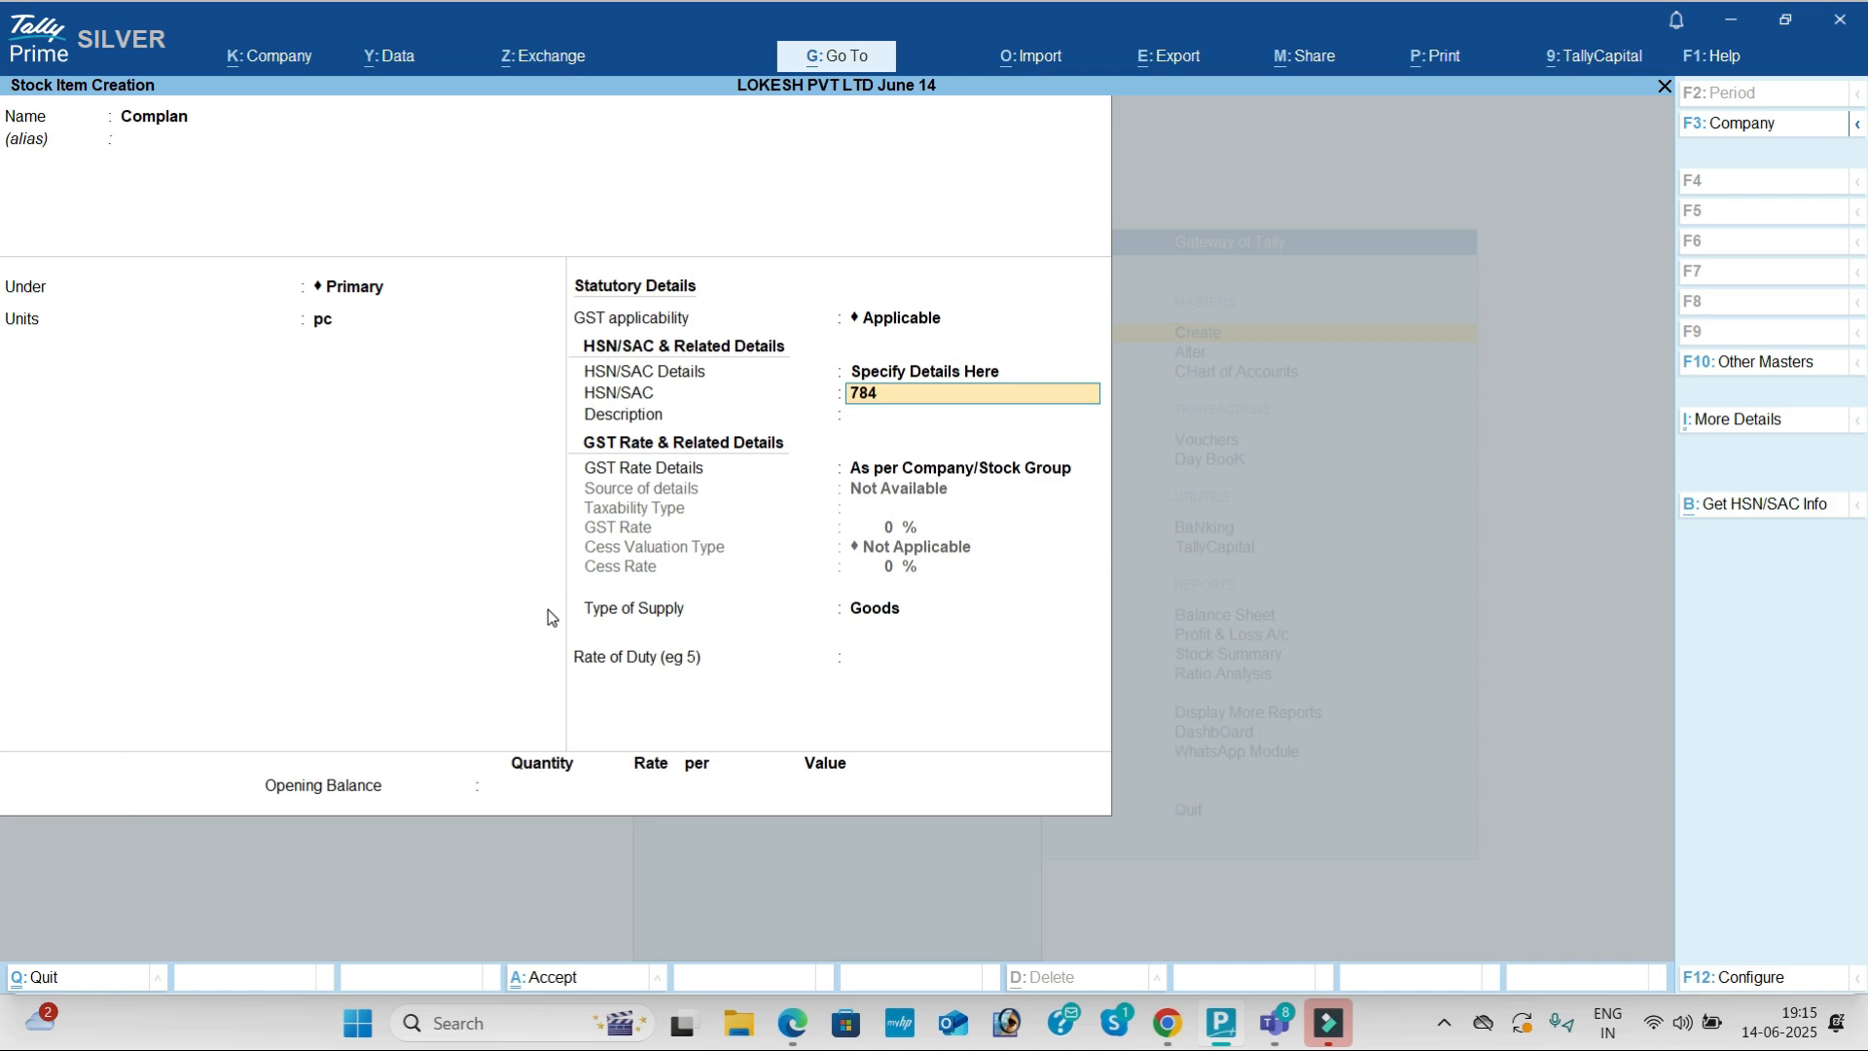
pyautogui.press('Return')
pyautogui.write('Complan')
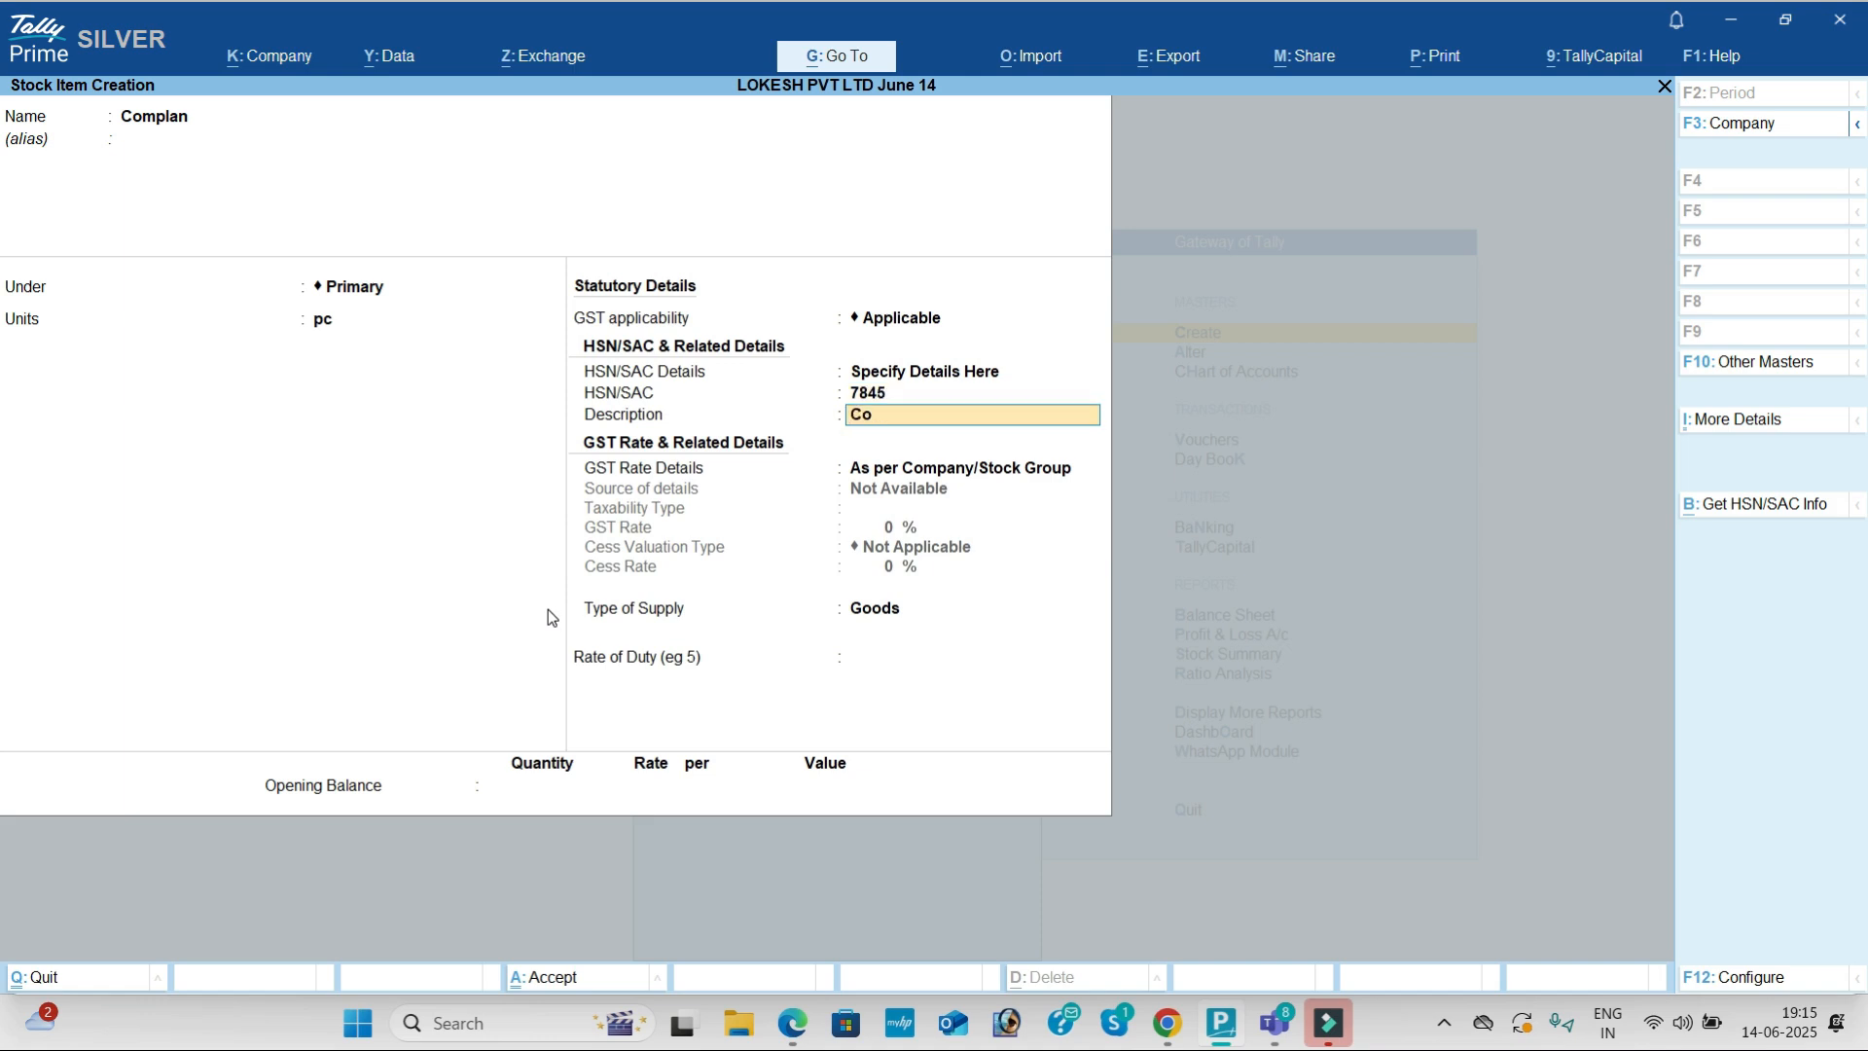
pyautogui.press('Return')
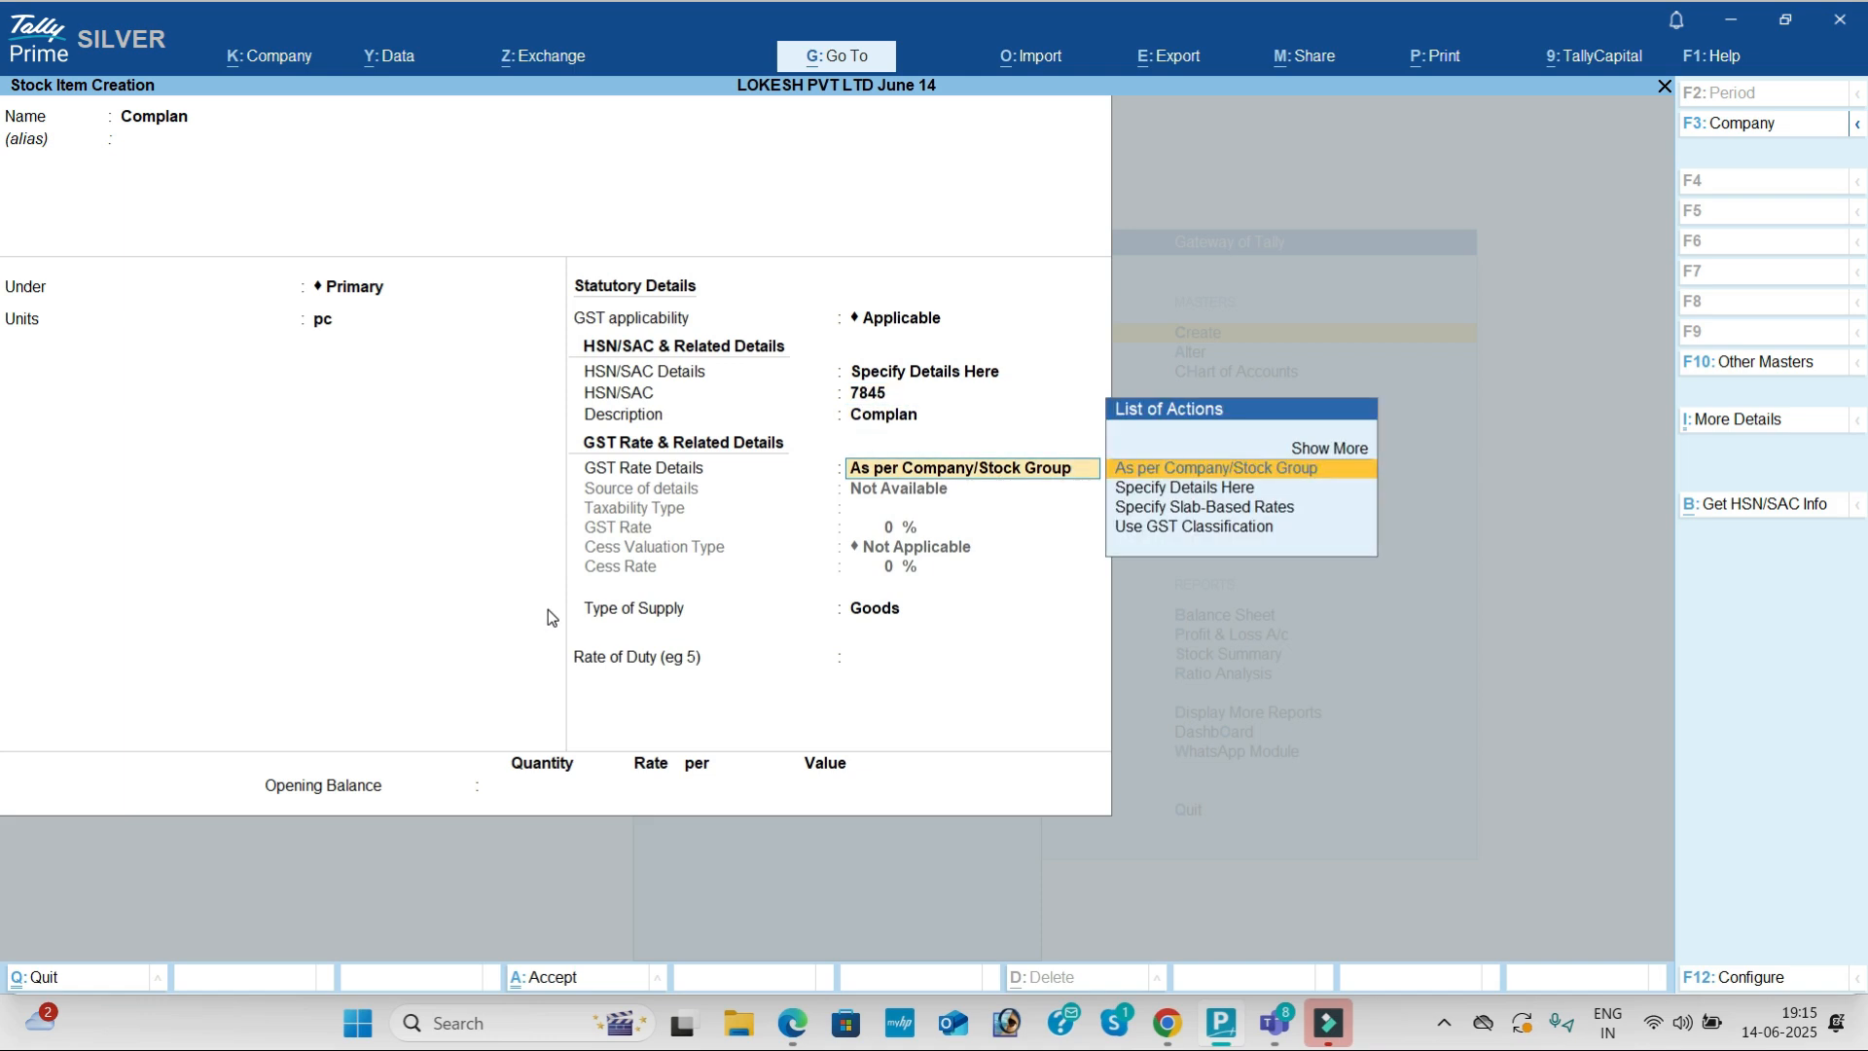
# Step: Set GST rate details to Taxable at 28% and accept the form
pyautogui.press('Down')
pyautogui.press('Return')
pyautogui.press('Return')
pyautogui.hotkey('alt', 'Tab')
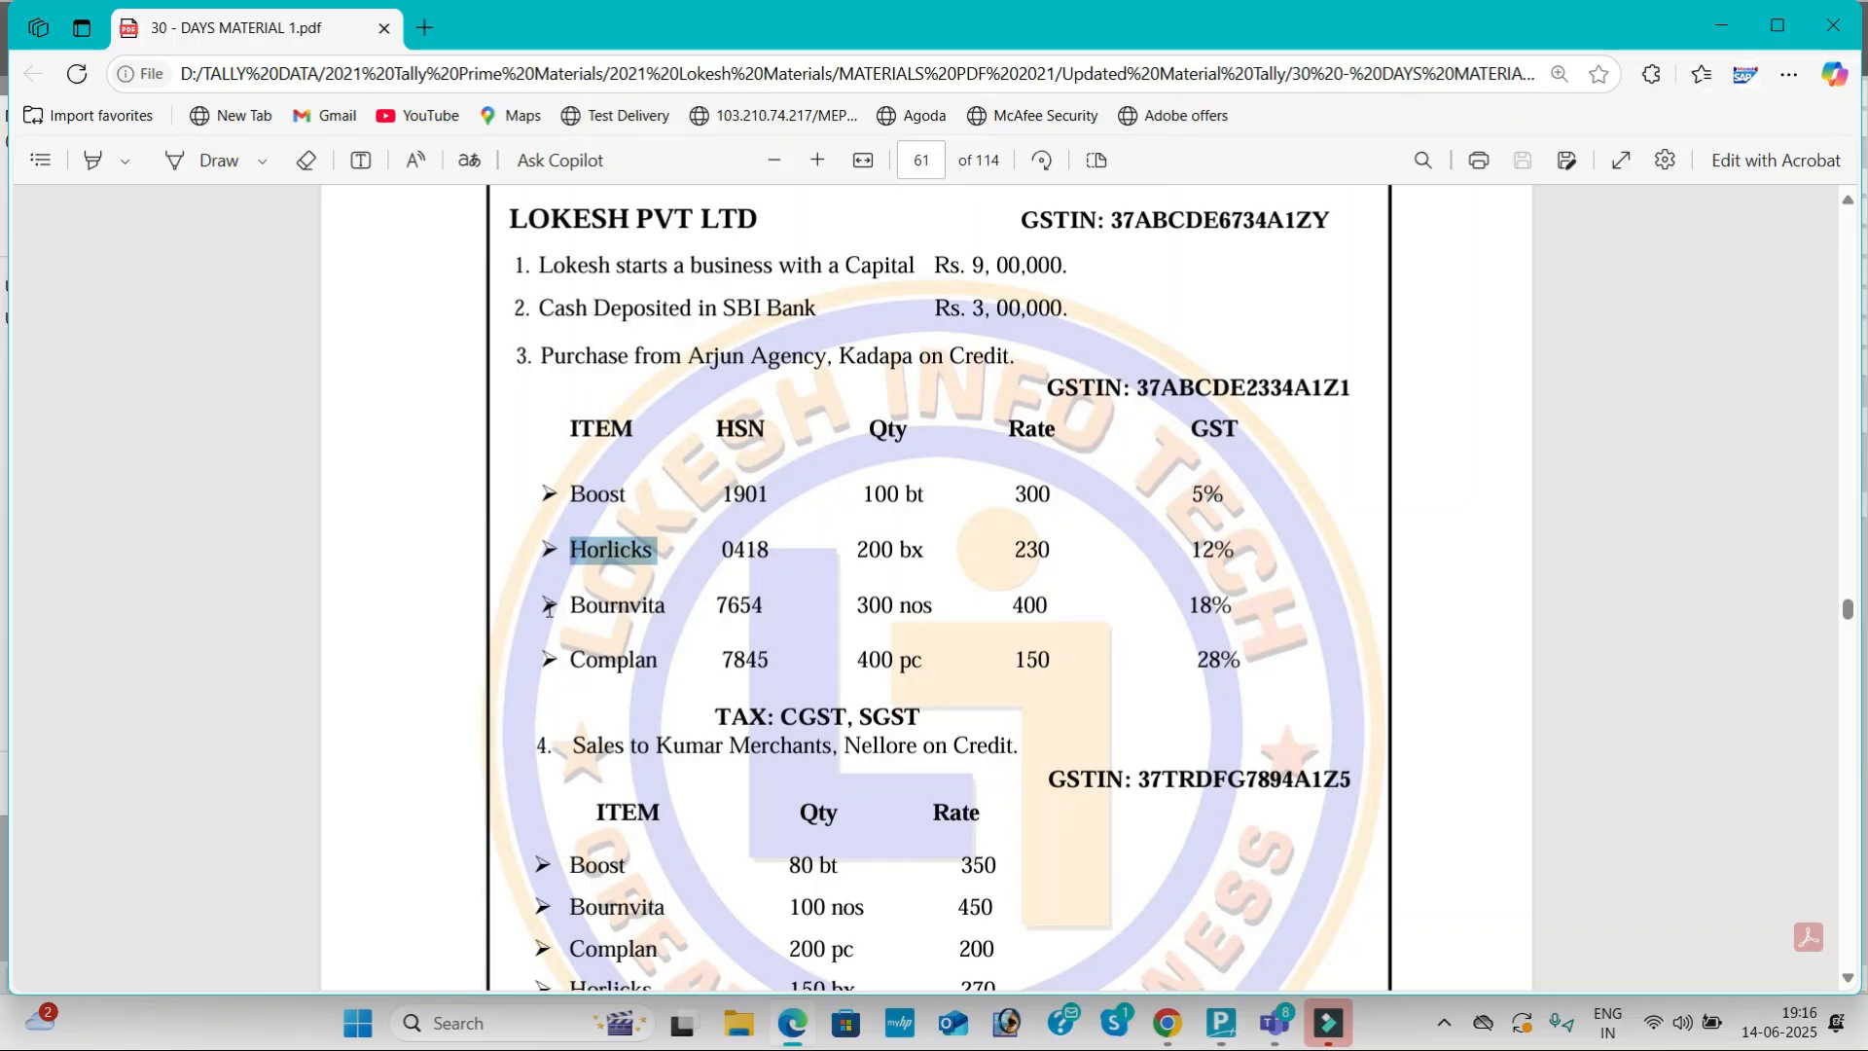
pyautogui.hotkey('alt', 'Tab')
pyautogui.write('28')
pyautogui.press('Return')
pyautogui.press('Return')
pyautogui.press('Return')
pyautogui.press('Return')
pyautogui.press('Return')
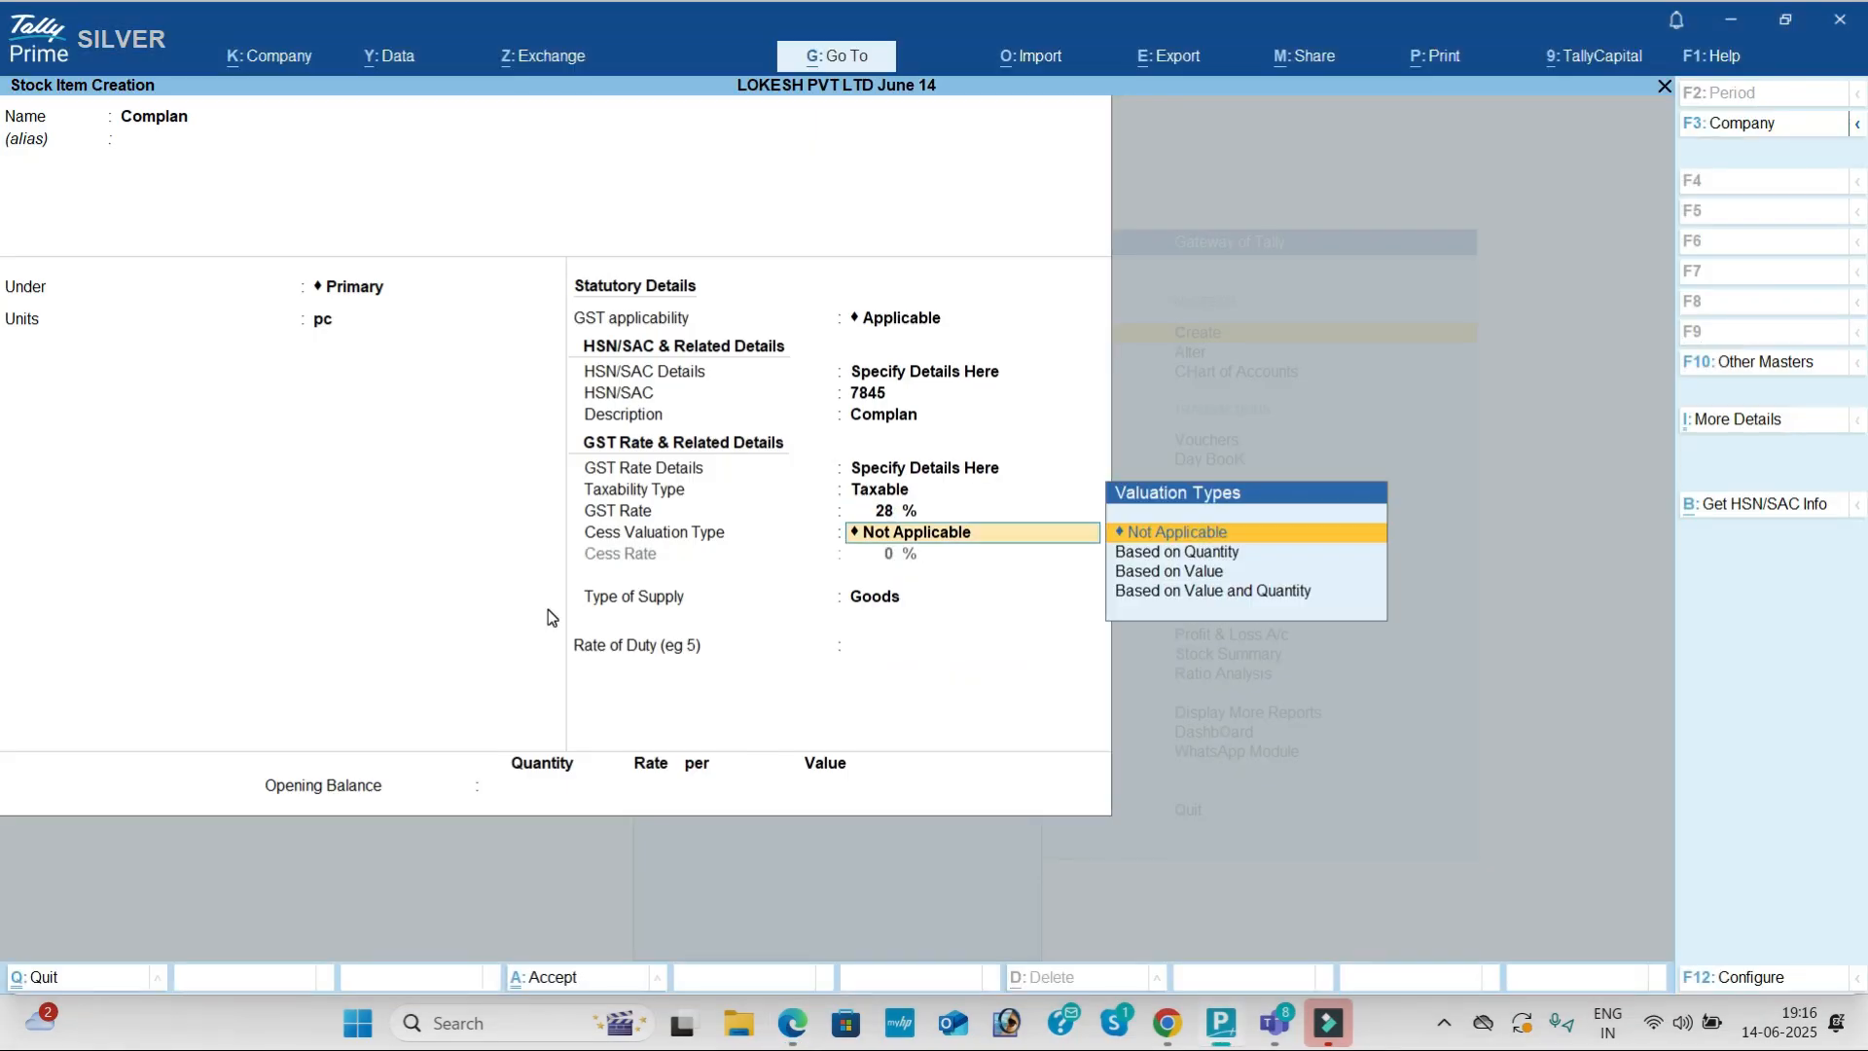
pyautogui.press('Return')
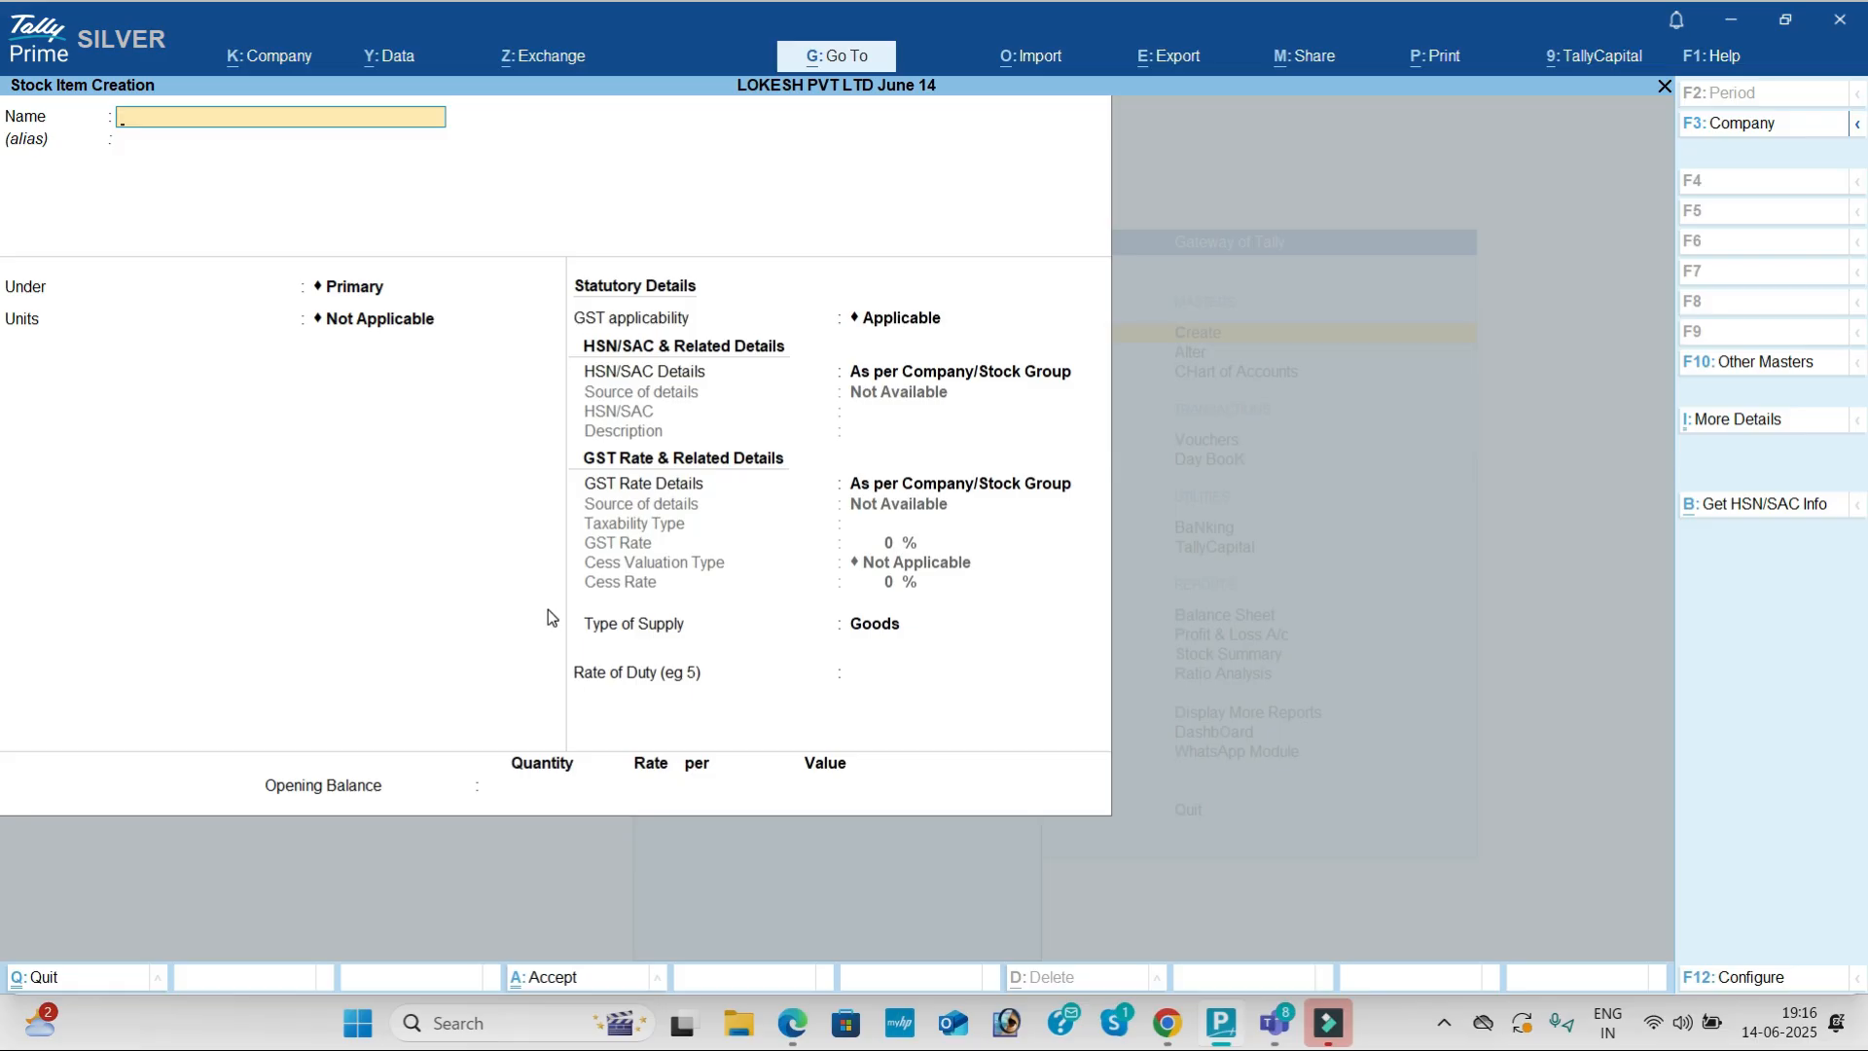
# Step: Discard the unsaved stock item and close List of Masters, back to Gateway of Tally
pyautogui.press('Escape')
pyautogui.press('Return')
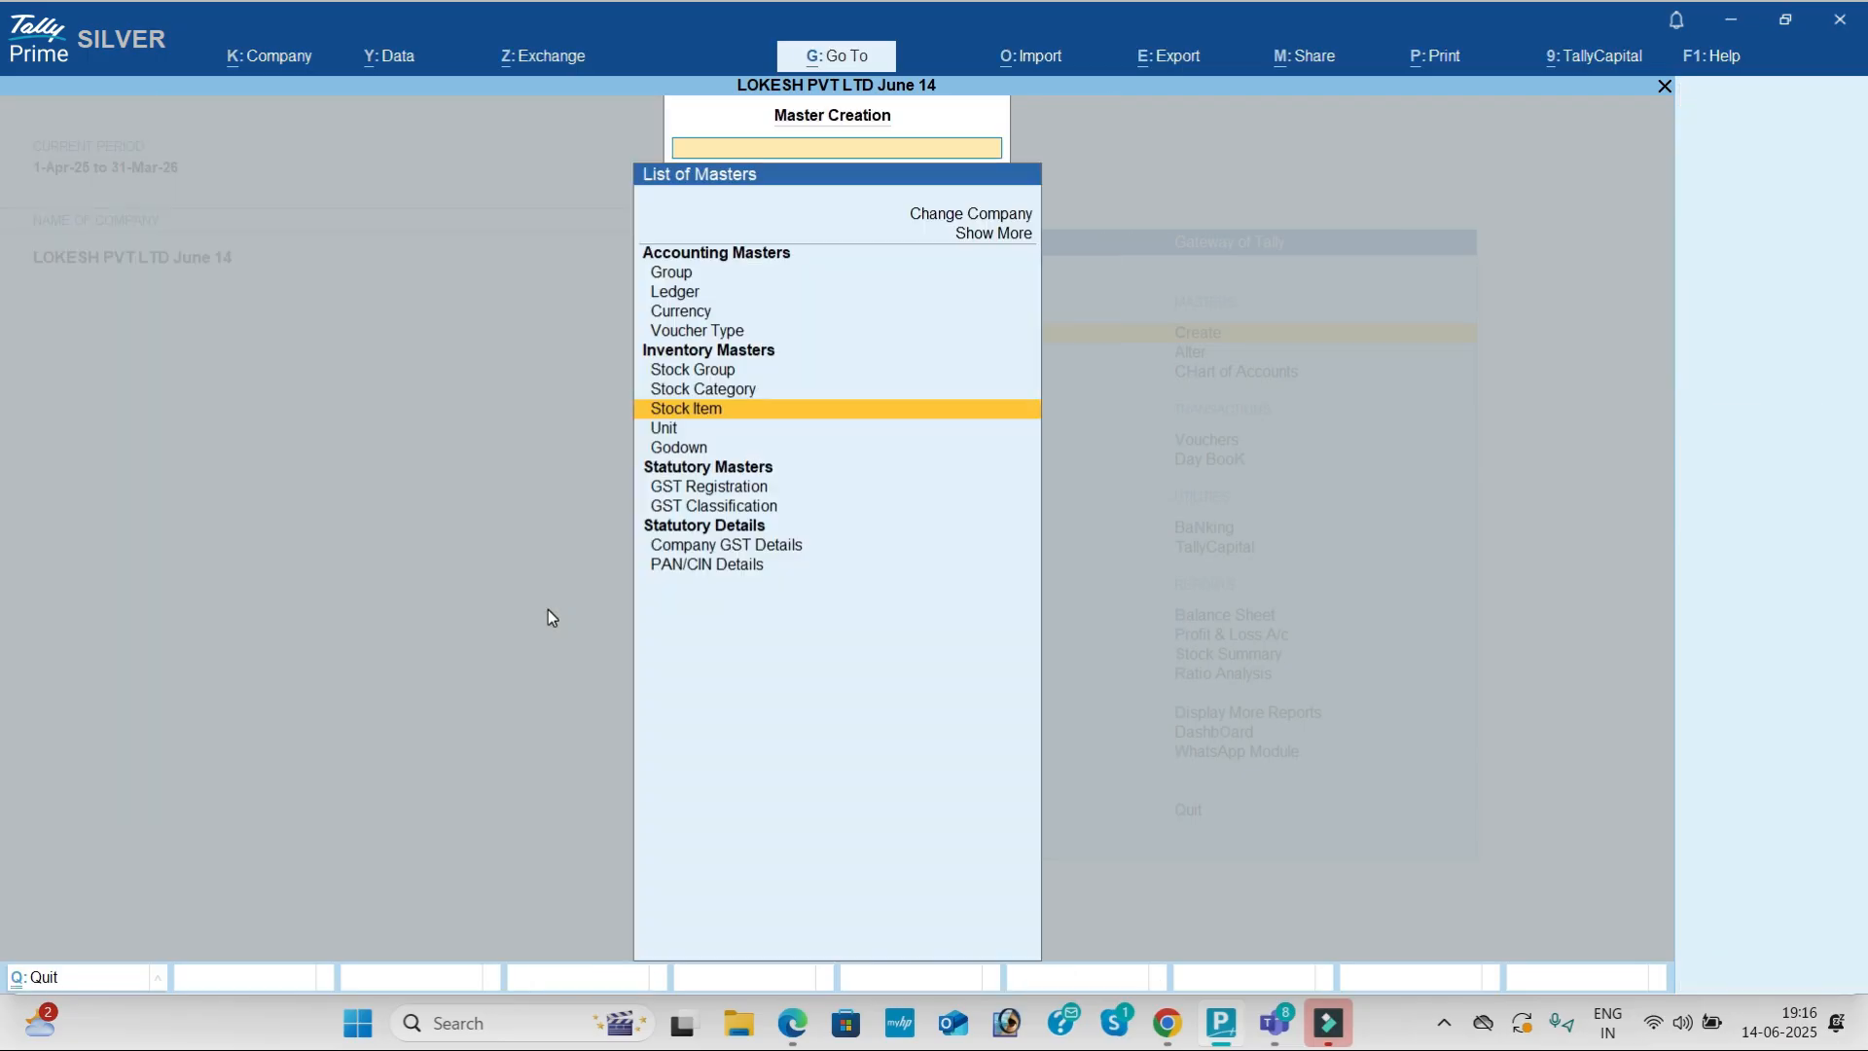
pyautogui.press('Escape')
pyautogui.press('Down')
pyautogui.press('Down')
pyautogui.press('Down')
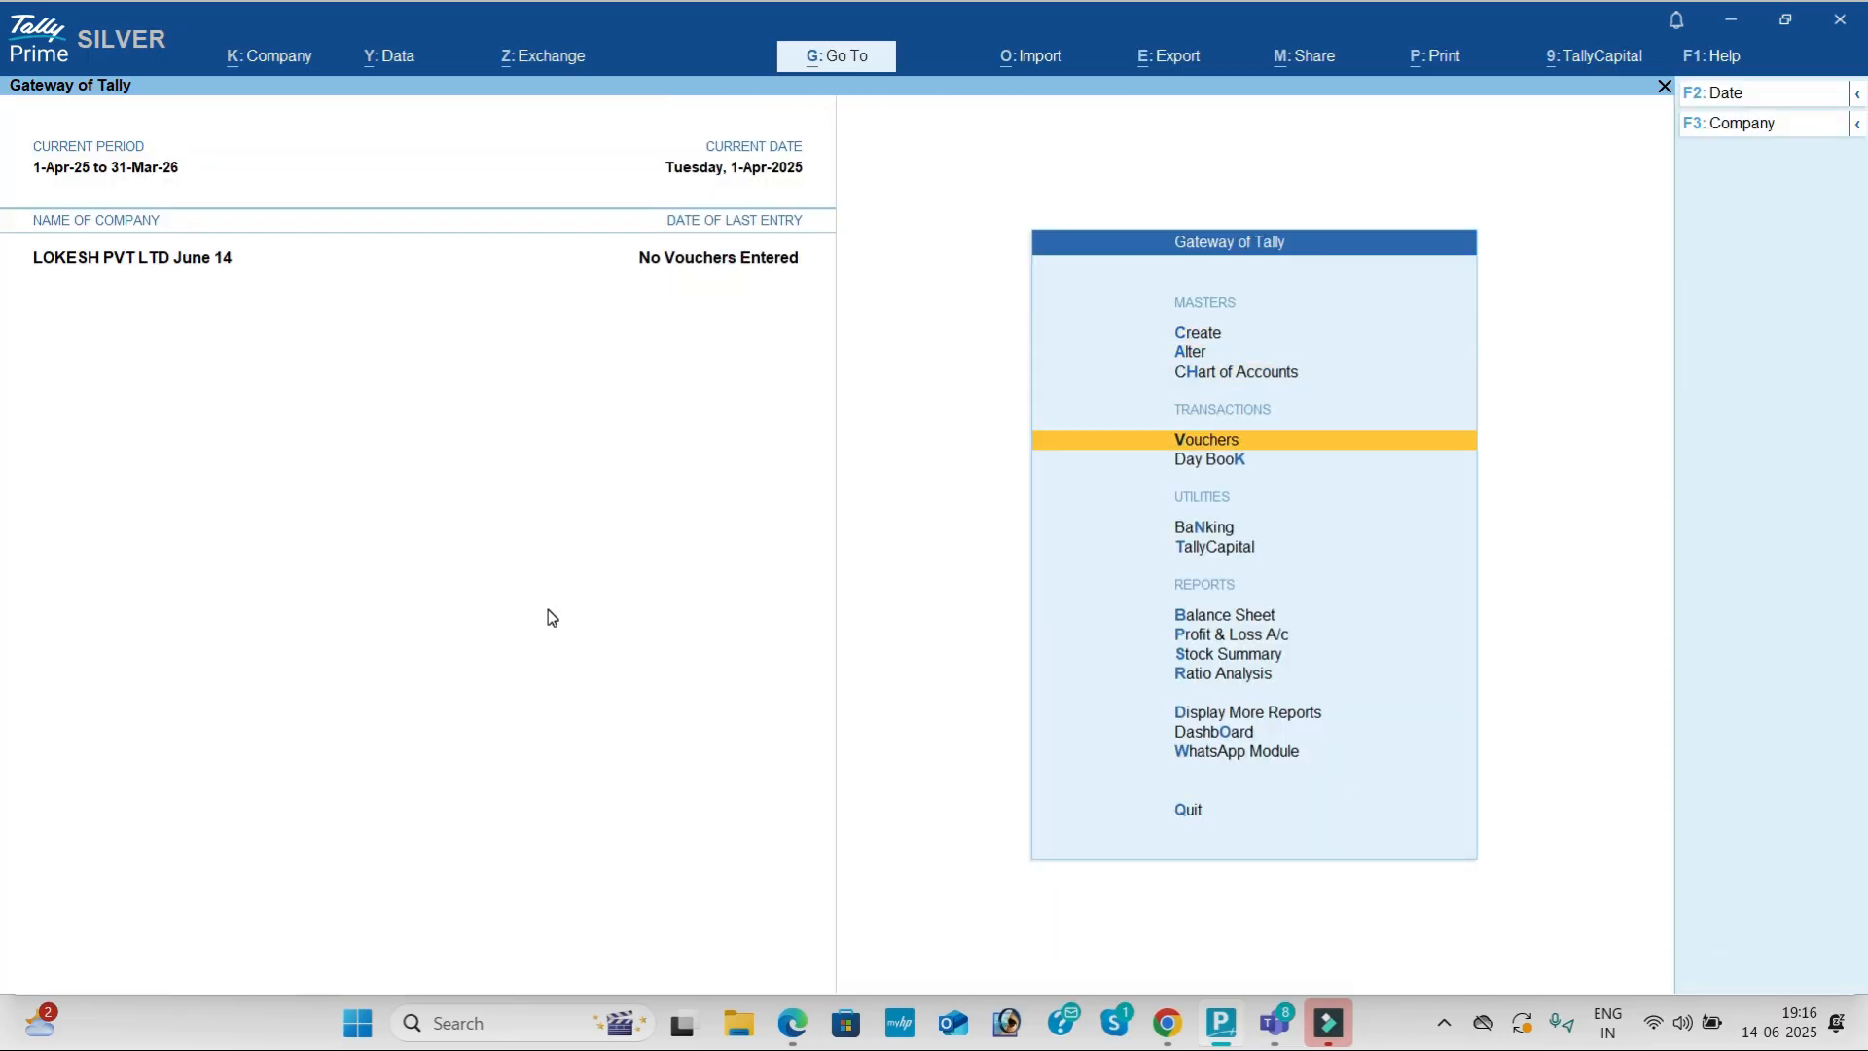
# Step: Start a Receipt voucher with Capital as the credited ledger
pyautogui.press('Return')
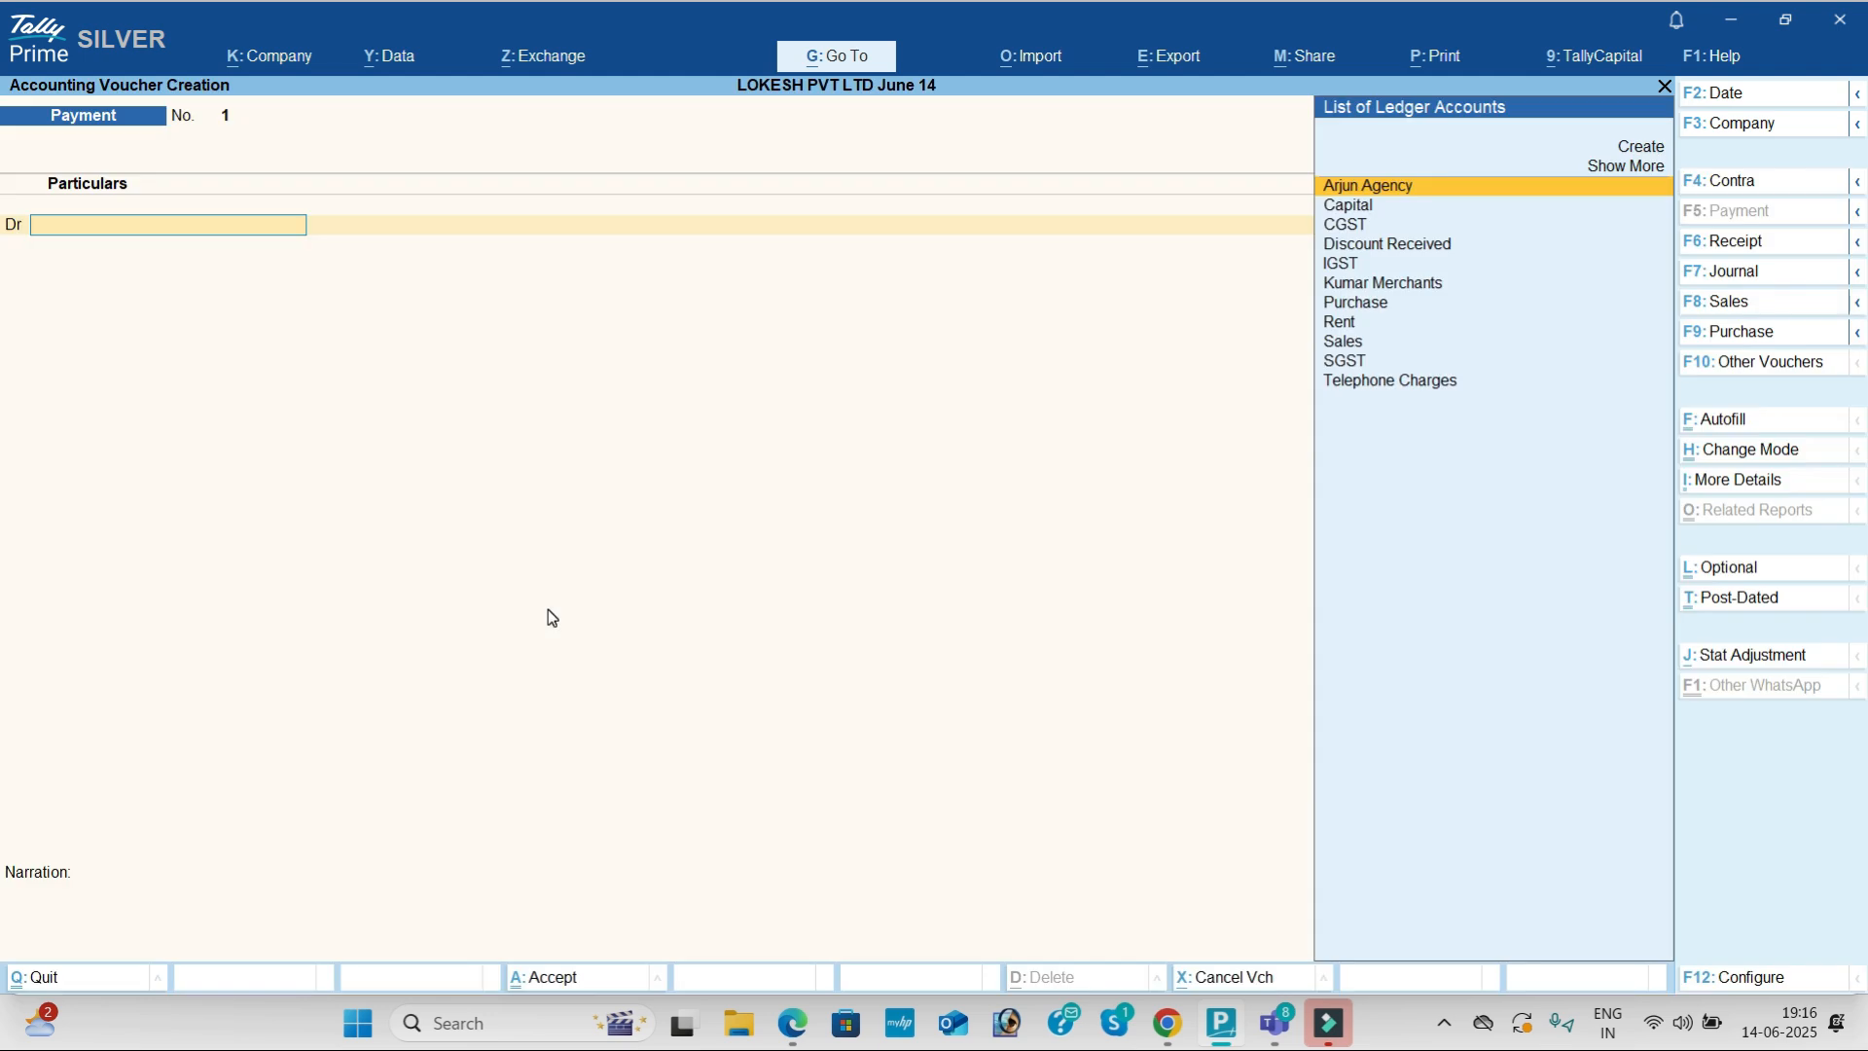
pyautogui.click(1736, 243)
pyautogui.press('Down')
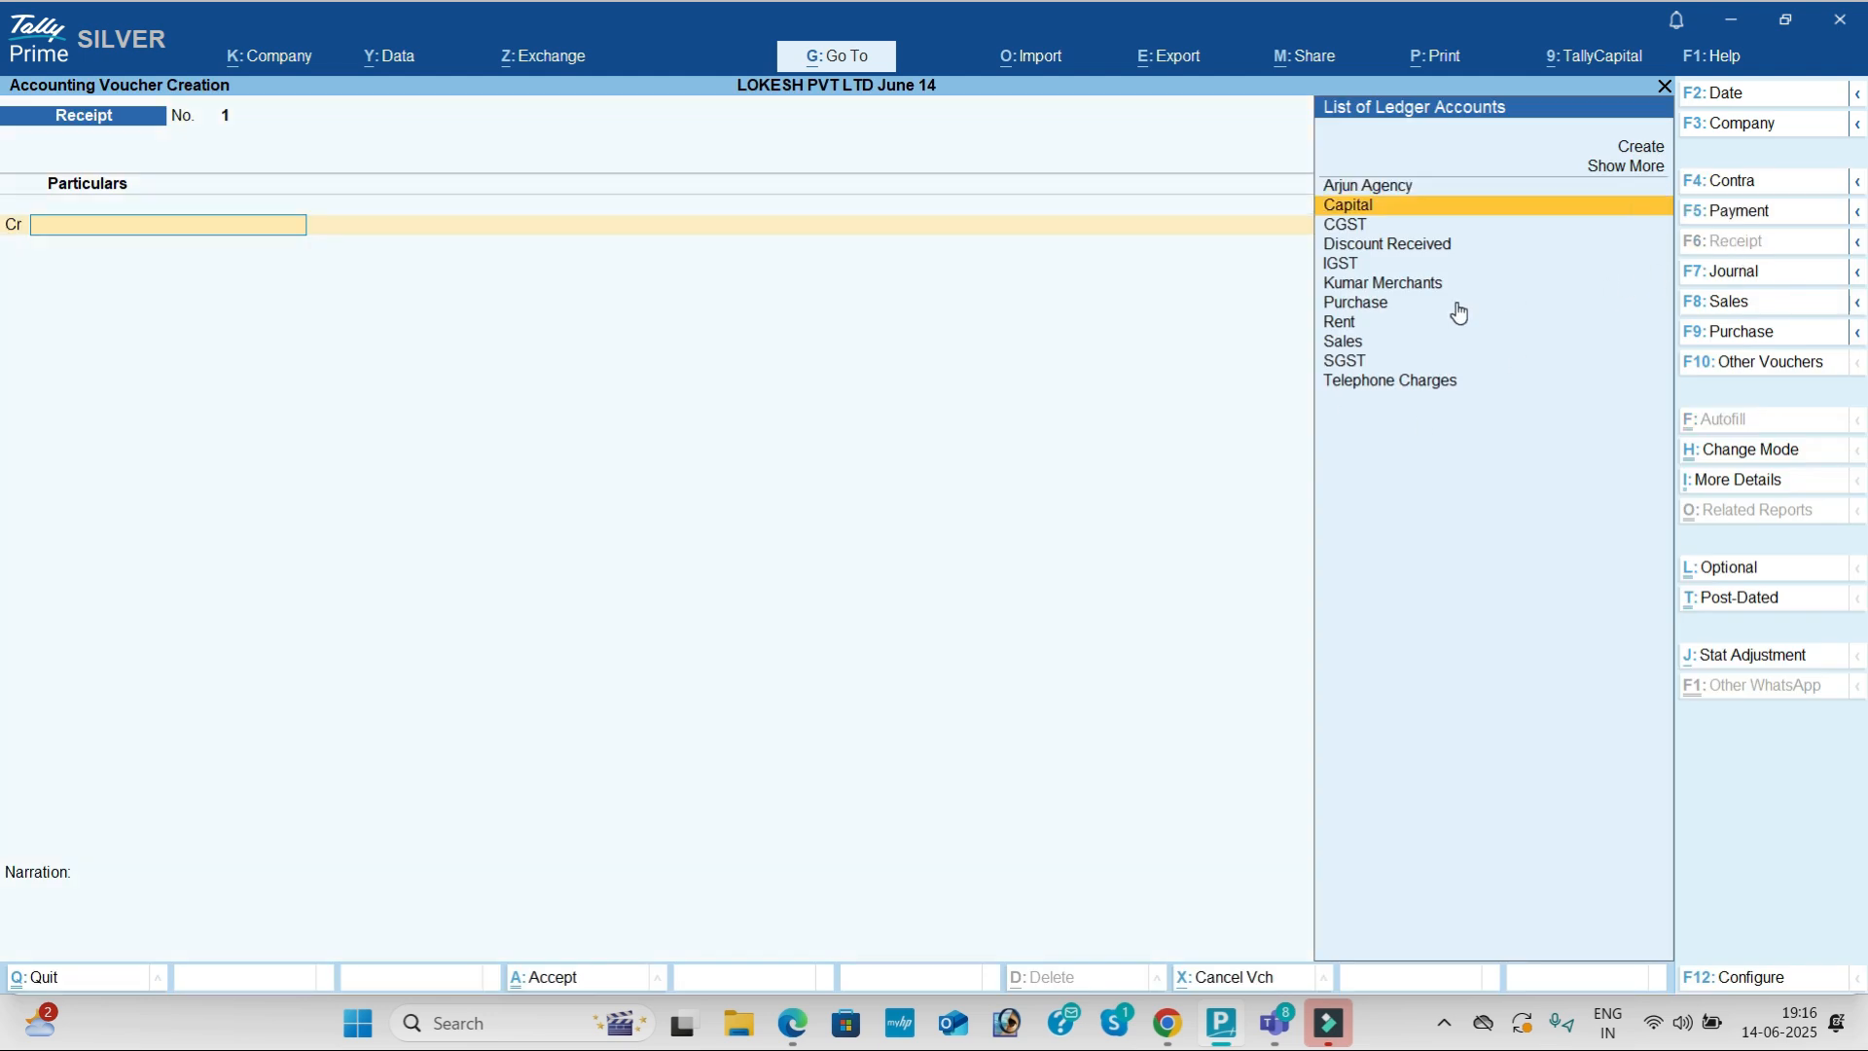
pyautogui.press('Return')
# Step: Credit 9,00,000 to Capital, debit Cash, and save the receipt
pyautogui.hotkey('alt', 'Tab')
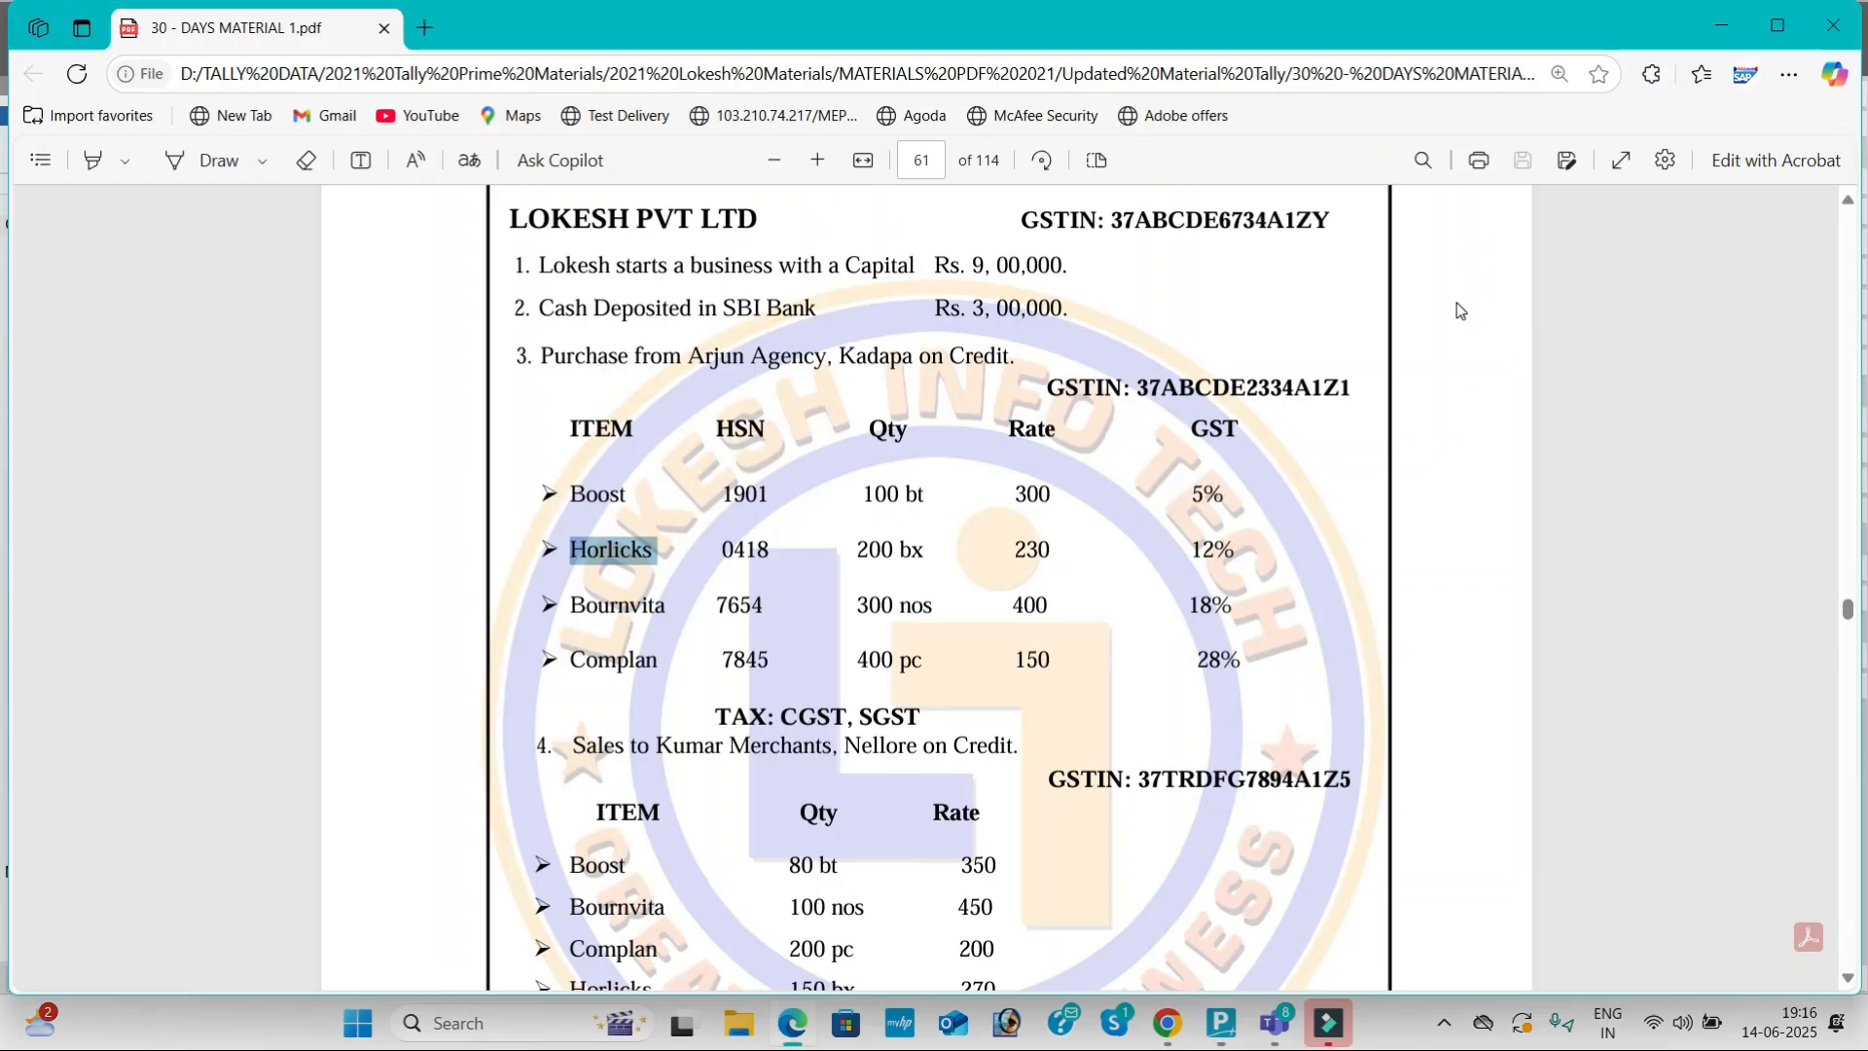
pyautogui.hotkey('alt', 'Tab')
pyautogui.write('900')
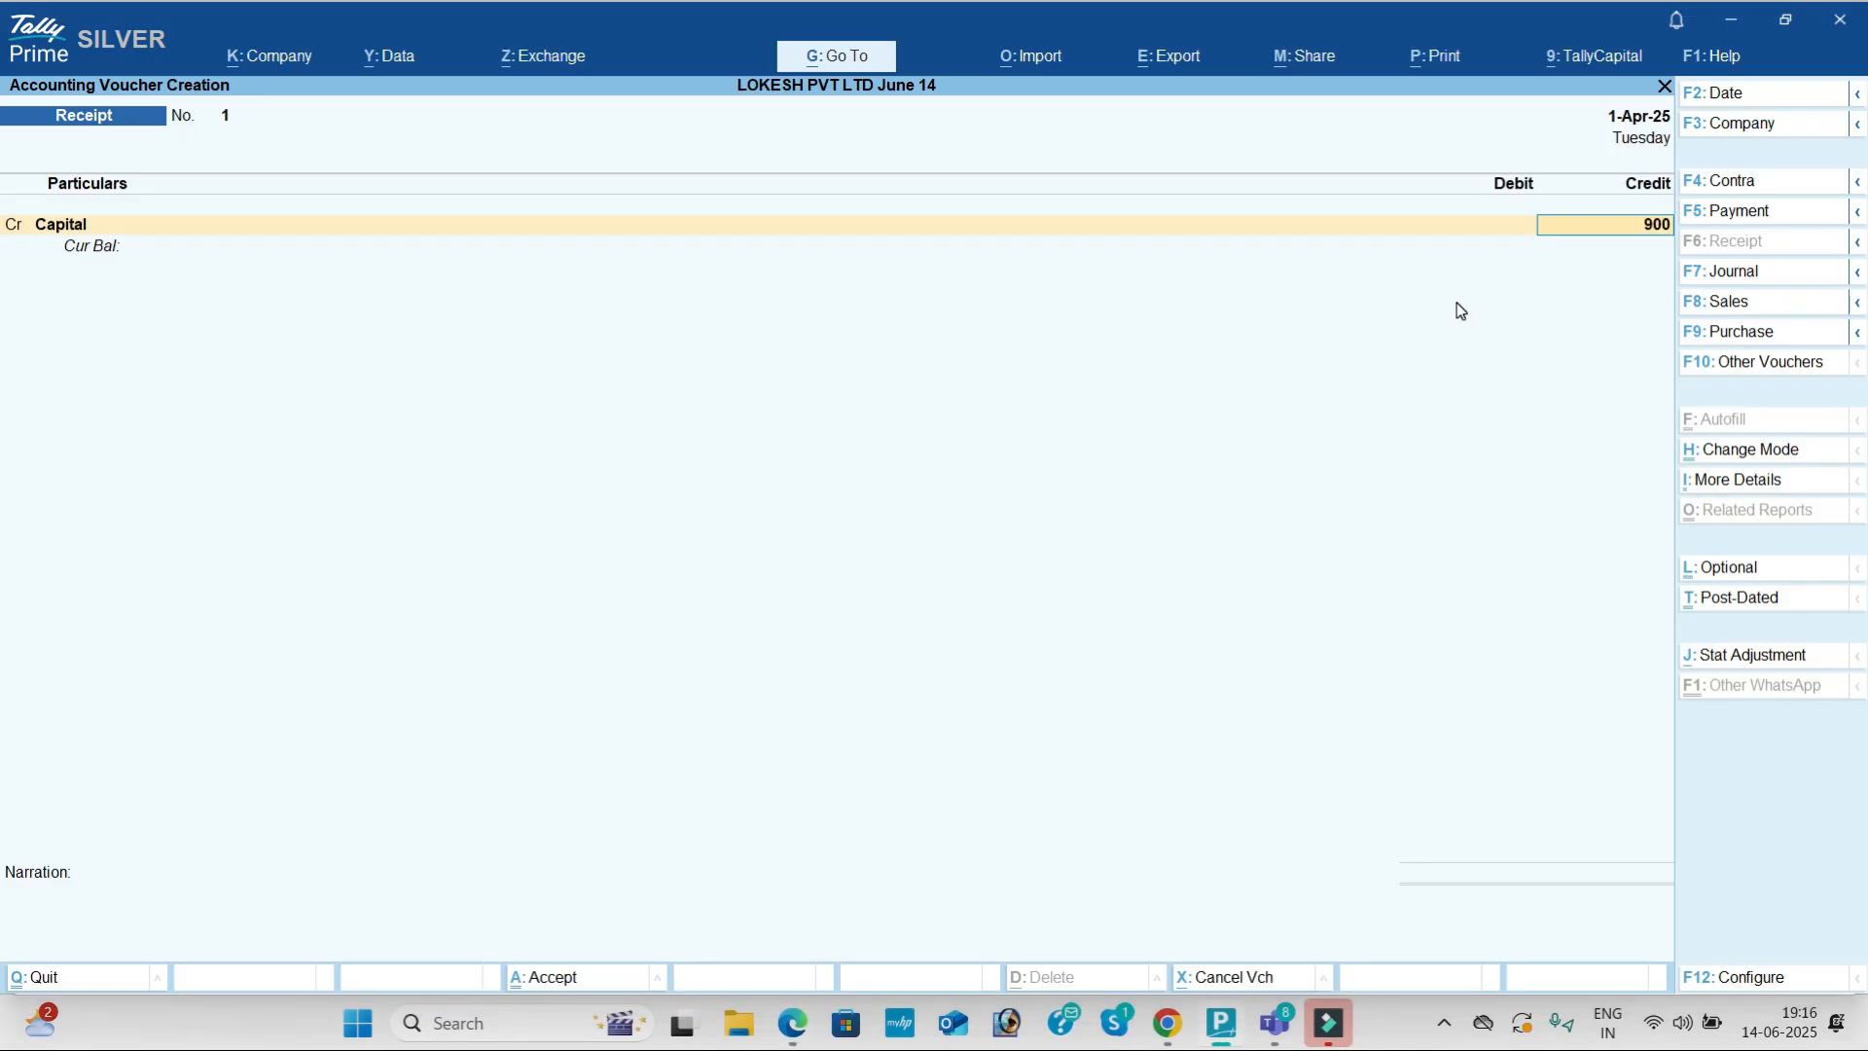
pyautogui.write('000')
pyautogui.press('Return')
pyautogui.press('Return')
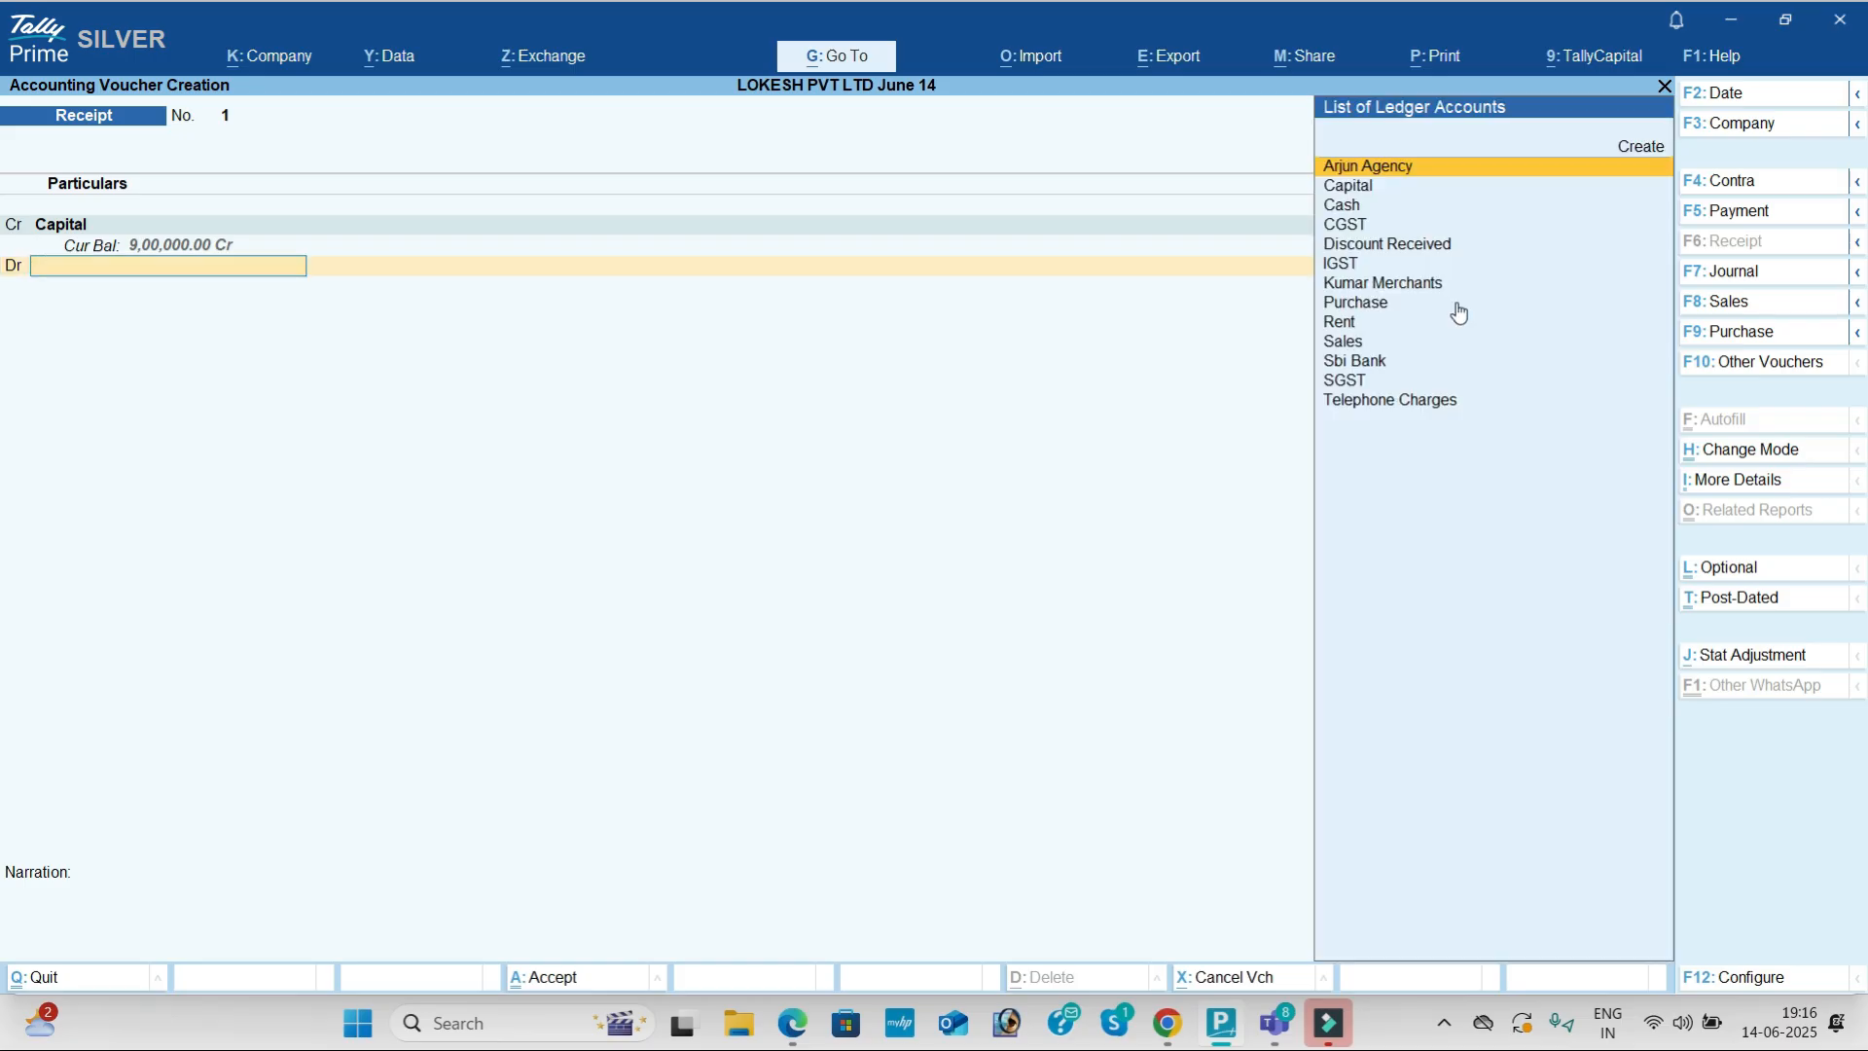
pyautogui.press('Down')
pyautogui.press('Return')
pyautogui.press('Return')
pyautogui.press('Return')
pyautogui.press('Return')
pyautogui.hotkey('alt', 'Tab')
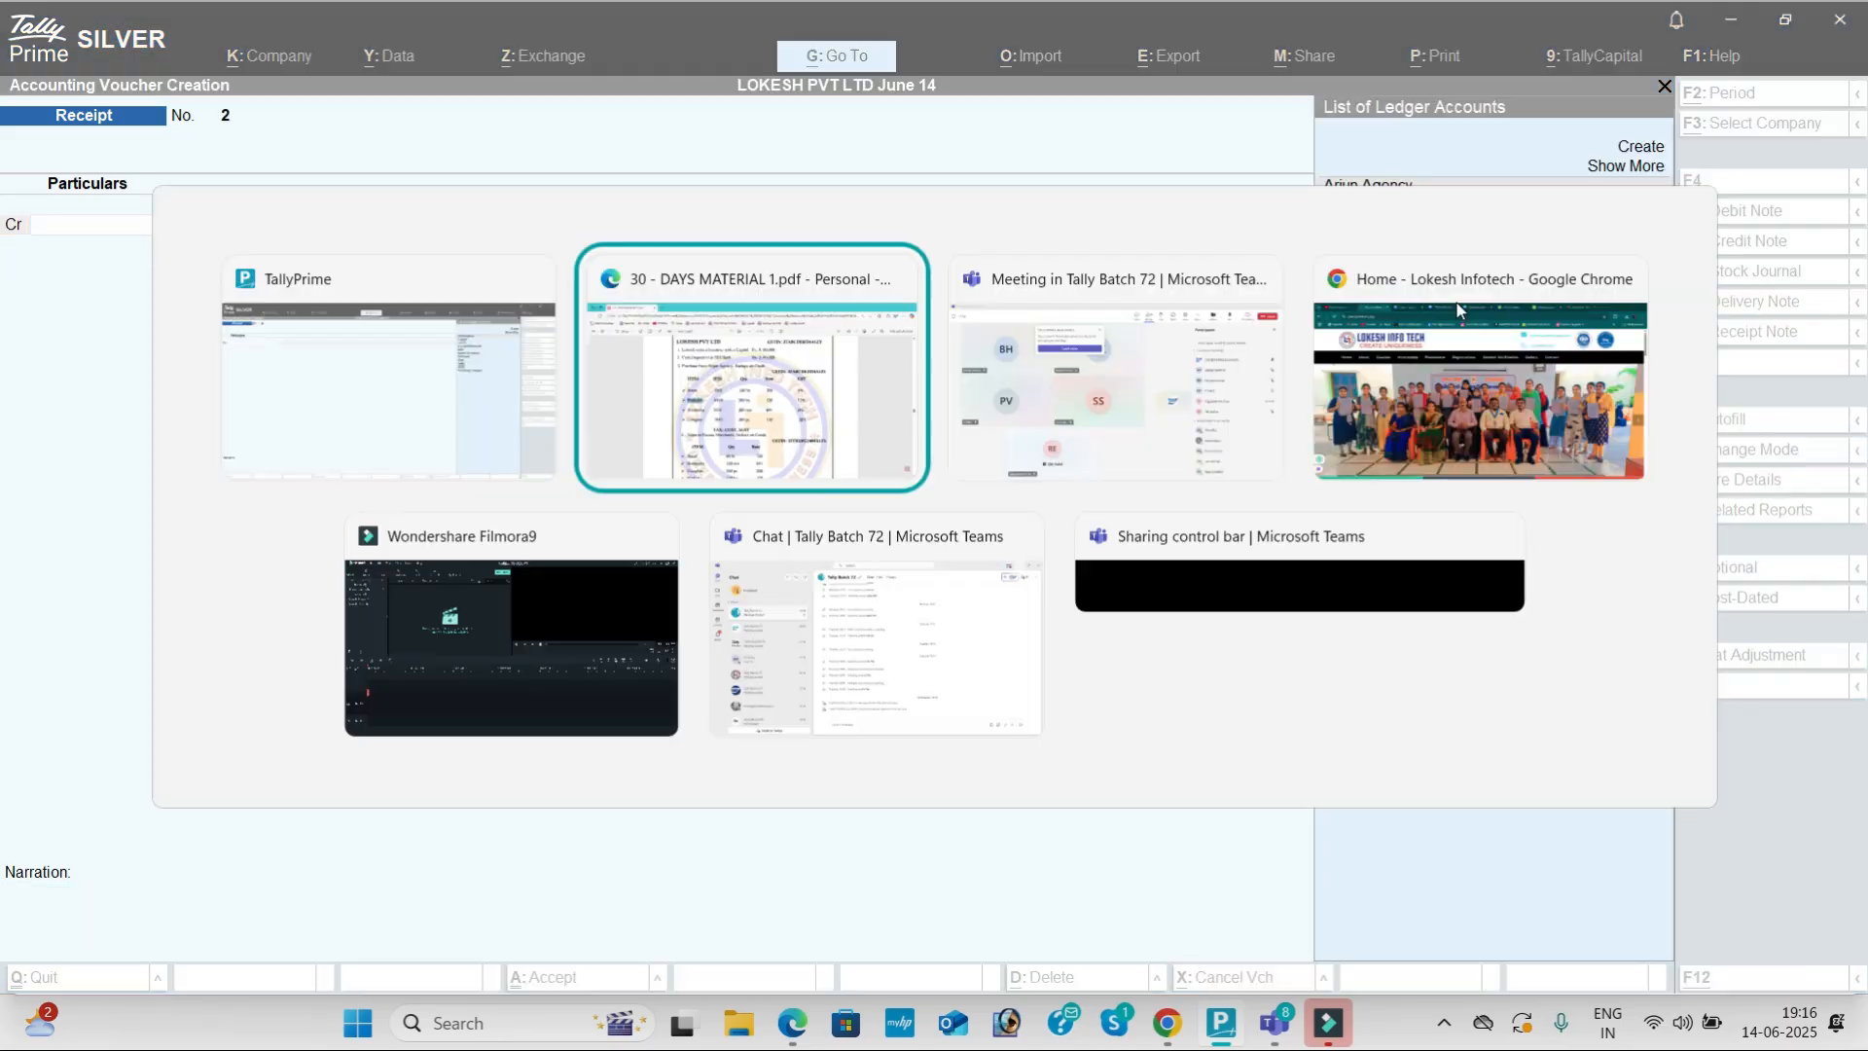
pyautogui.hotkey('alt', 'Tab')
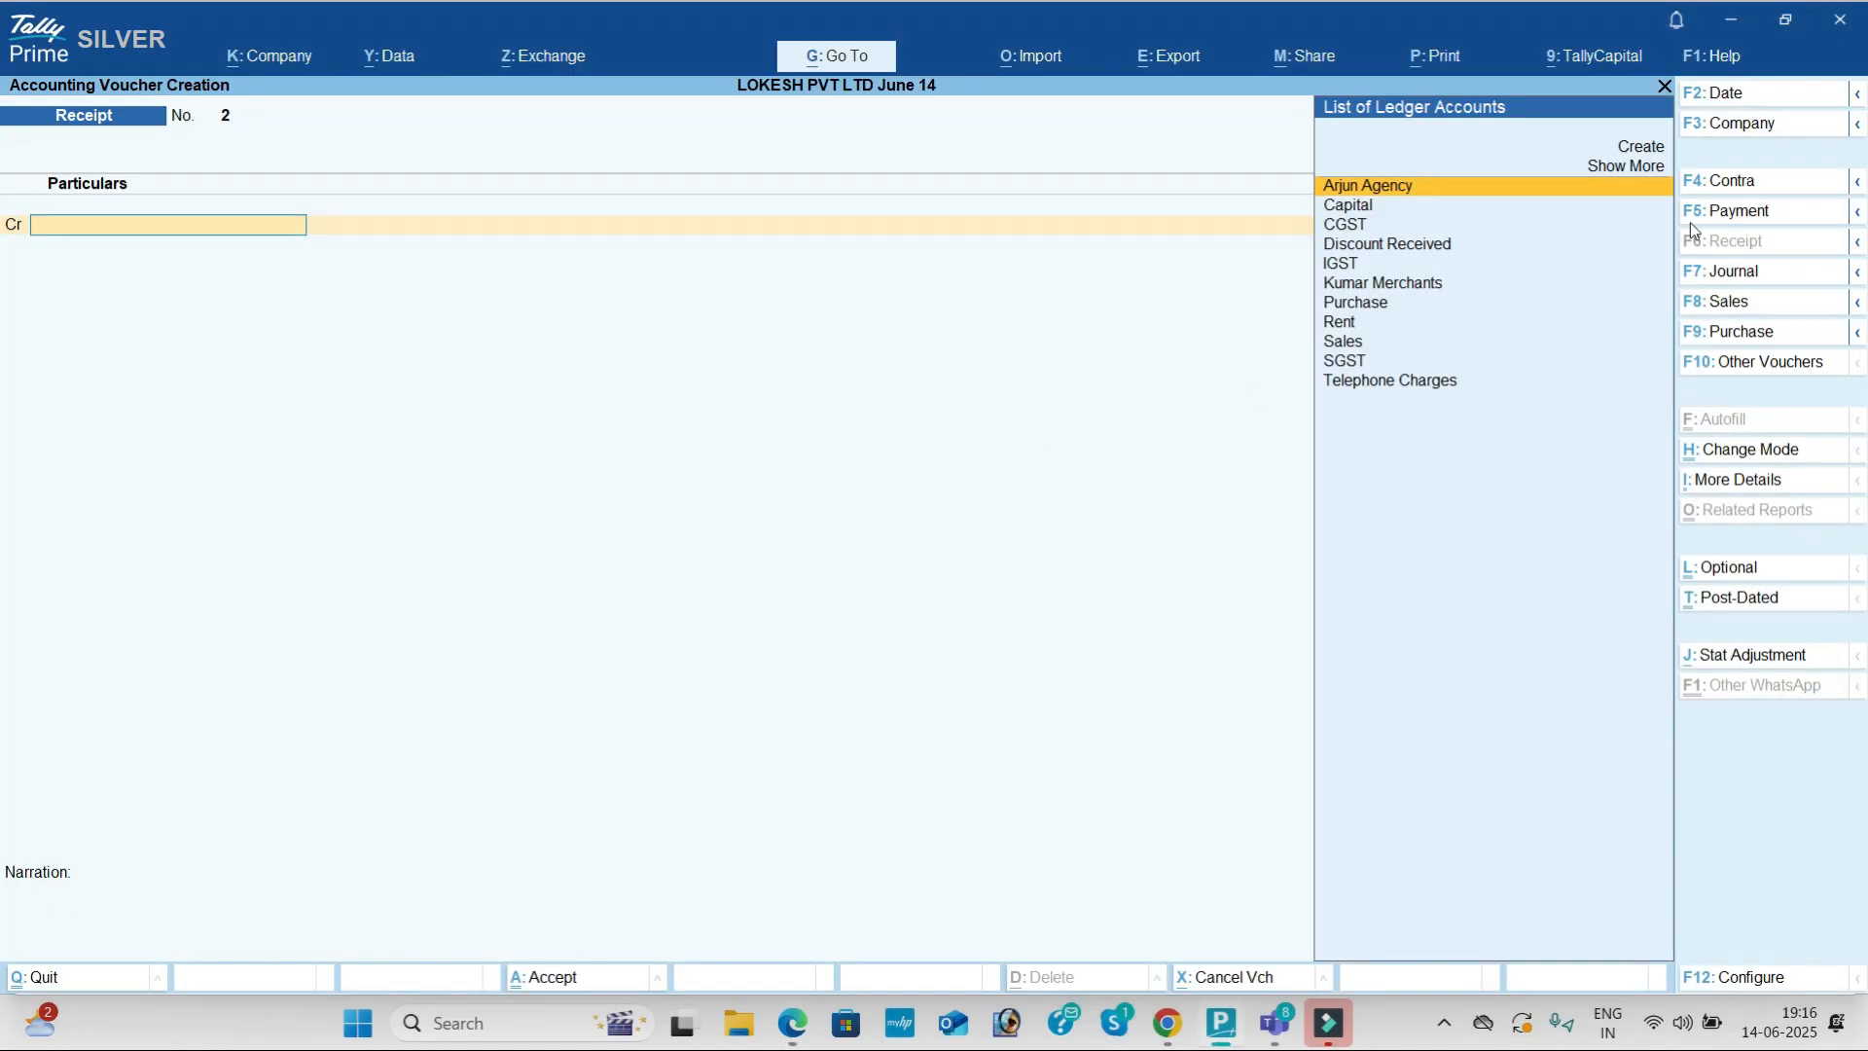
# Step: Save a Contra voucher crediting Cash and debiting Sbi Bank for 3,00,000
pyautogui.click(1750, 186)
pyautogui.press('Return')
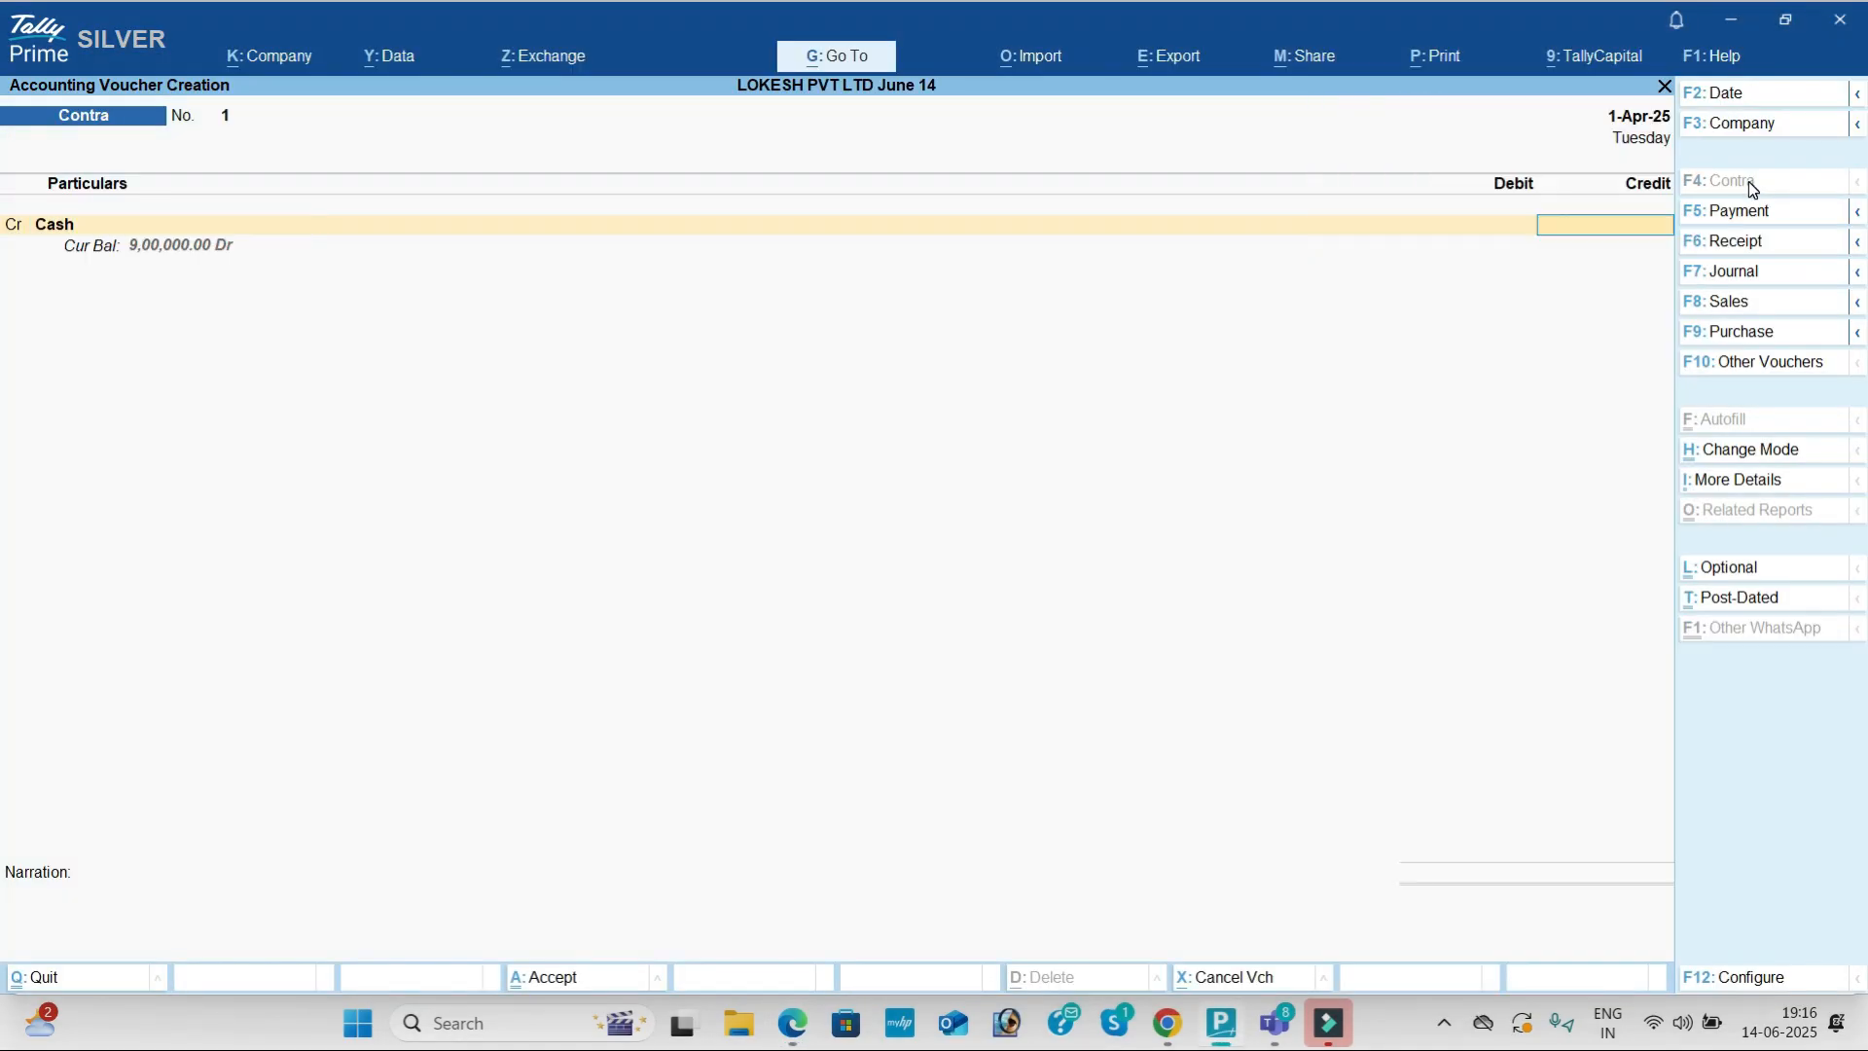
pyautogui.hotkey('alt', 'Tab')
pyautogui.hotkey('alt', 'Tab')
pyautogui.write('3,00,000')
pyautogui.press('Return')
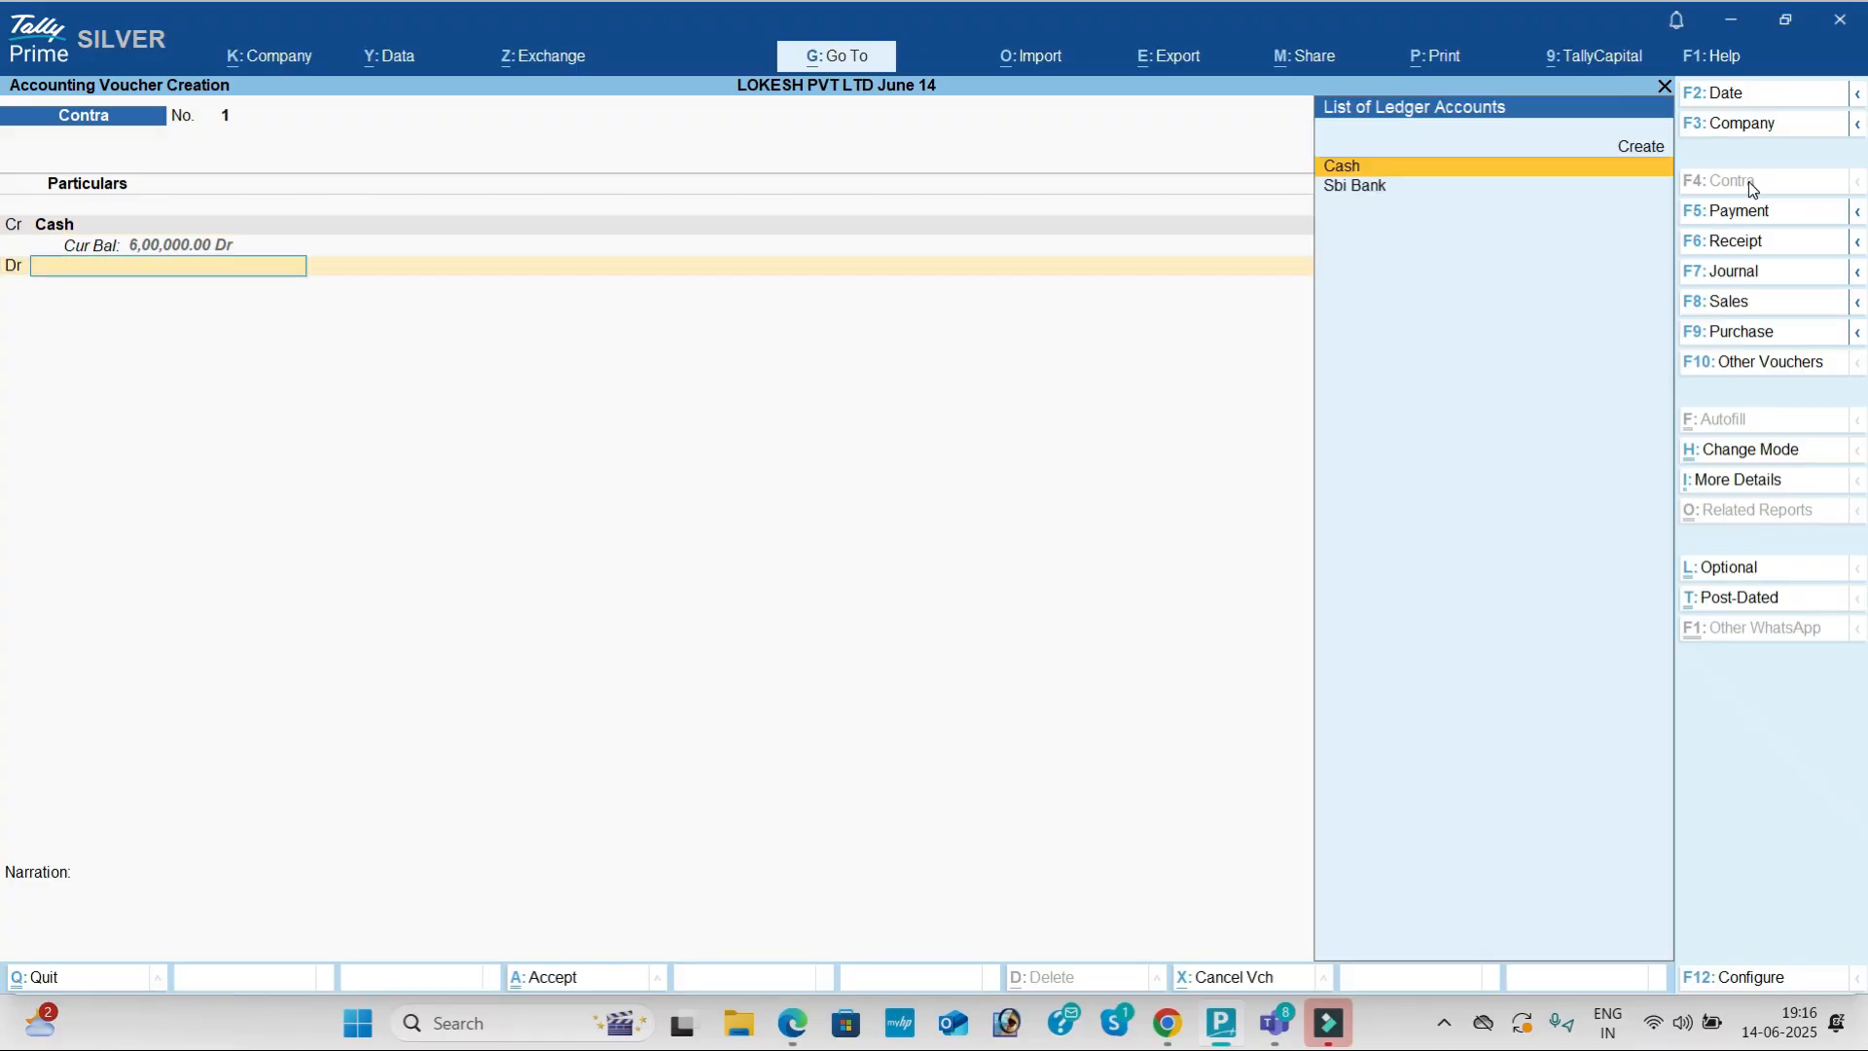
pyautogui.press('Down')
pyautogui.press('Return')
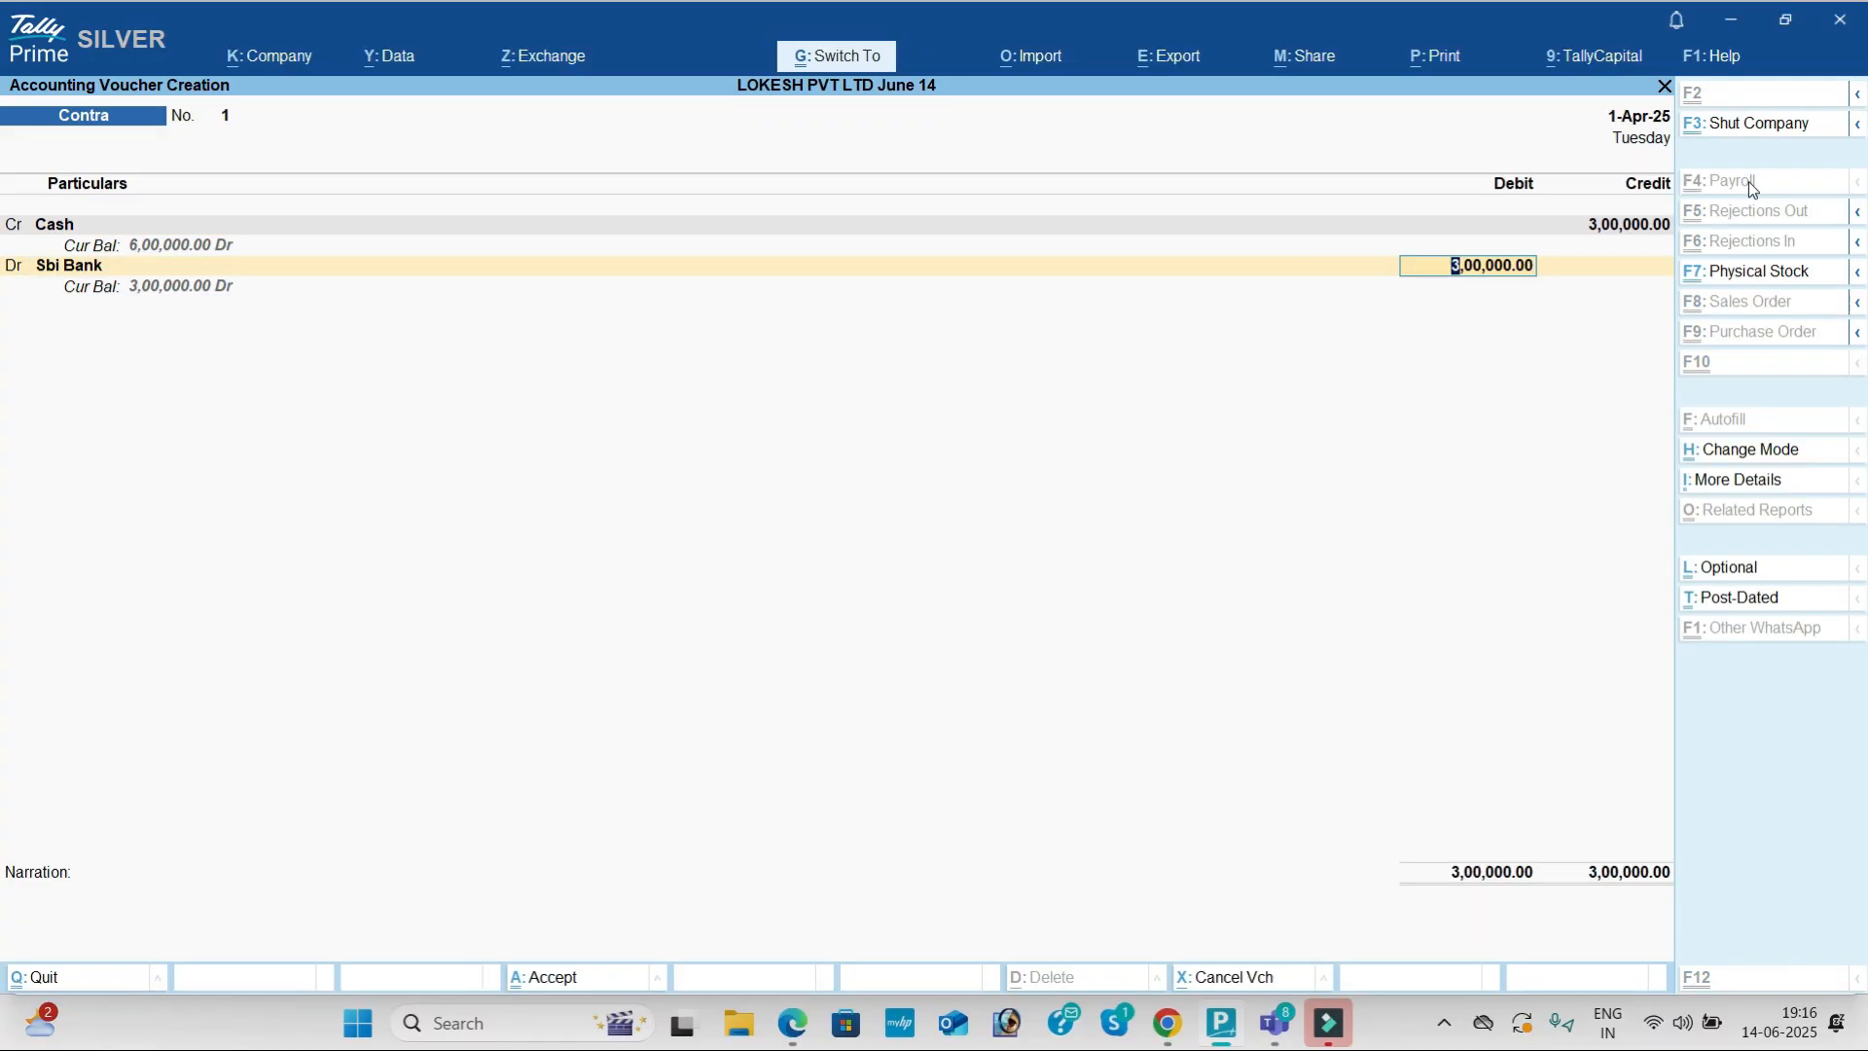
pyautogui.hotkey('ctrl', 'a')
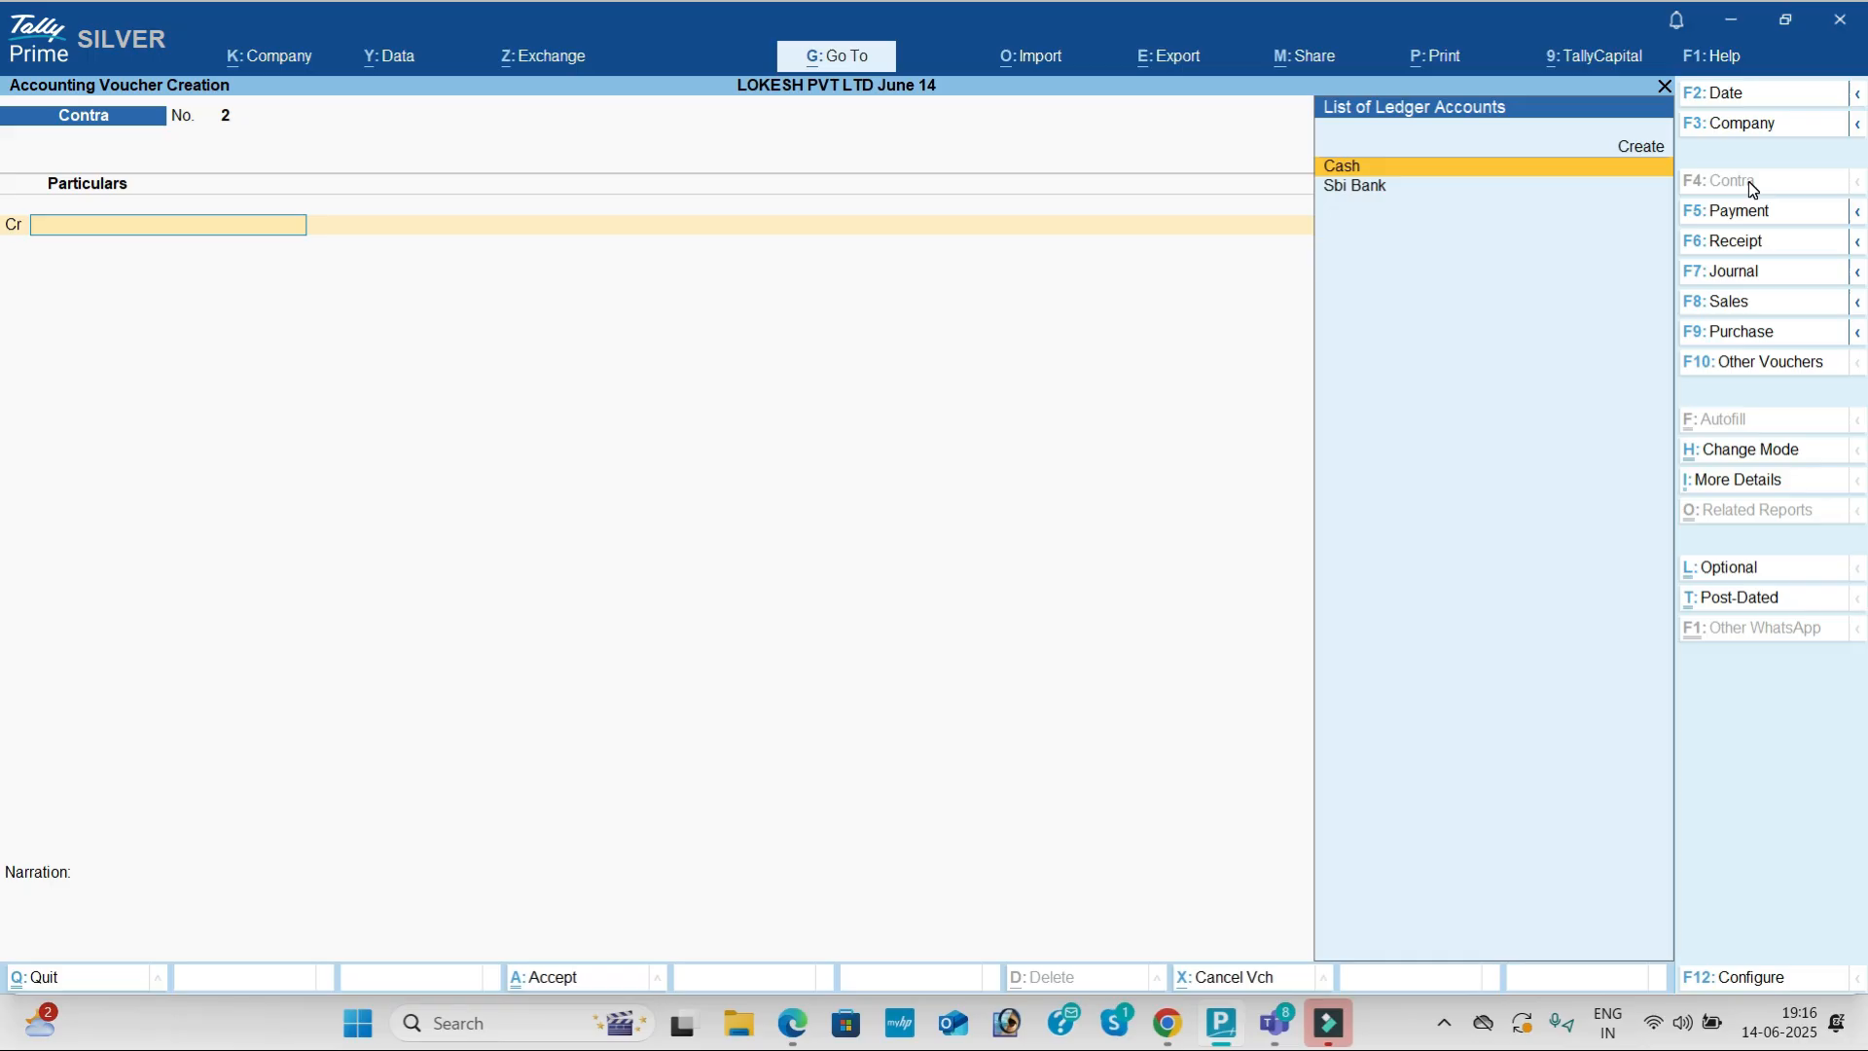
# Step: Begin a Purchase voucher for Arjun Agency (Andhra Pradesh supply) using the Purchase ledger
pyautogui.click(1759, 330)
pyautogui.press('Return')
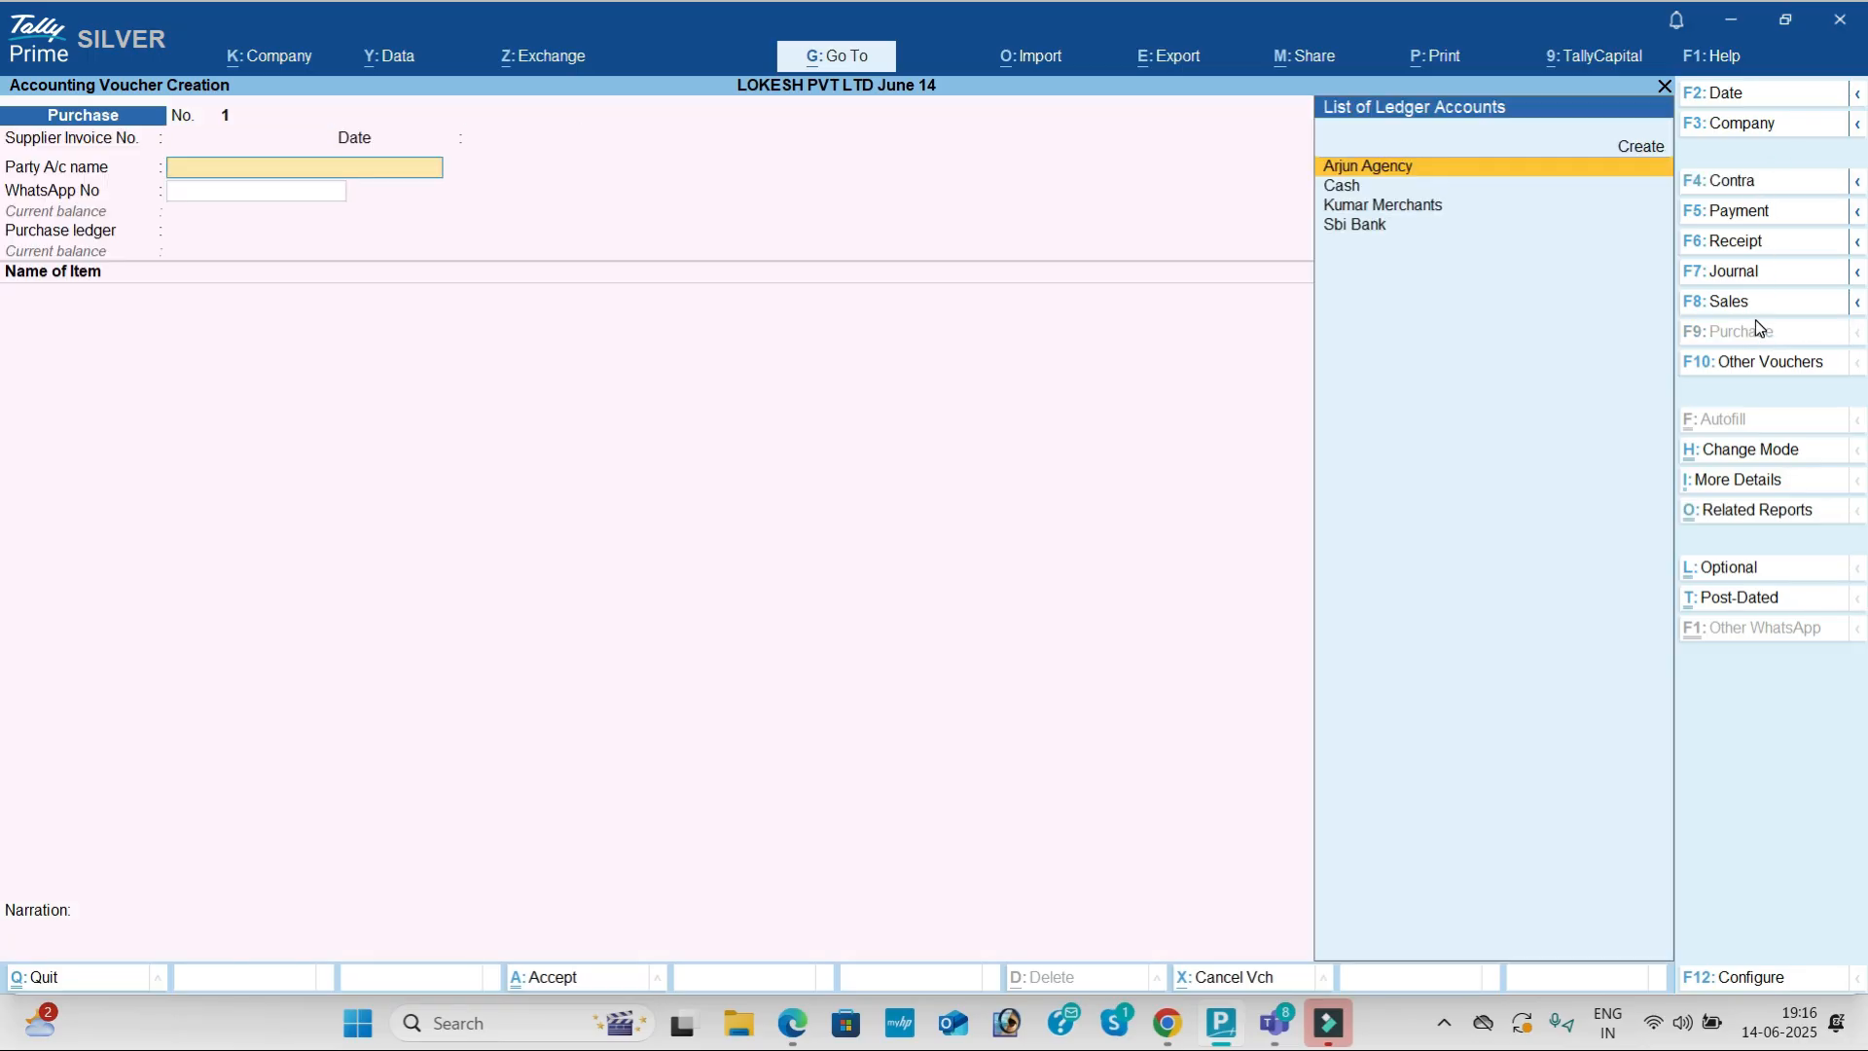
pyautogui.press('Return')
pyautogui.press('Return')
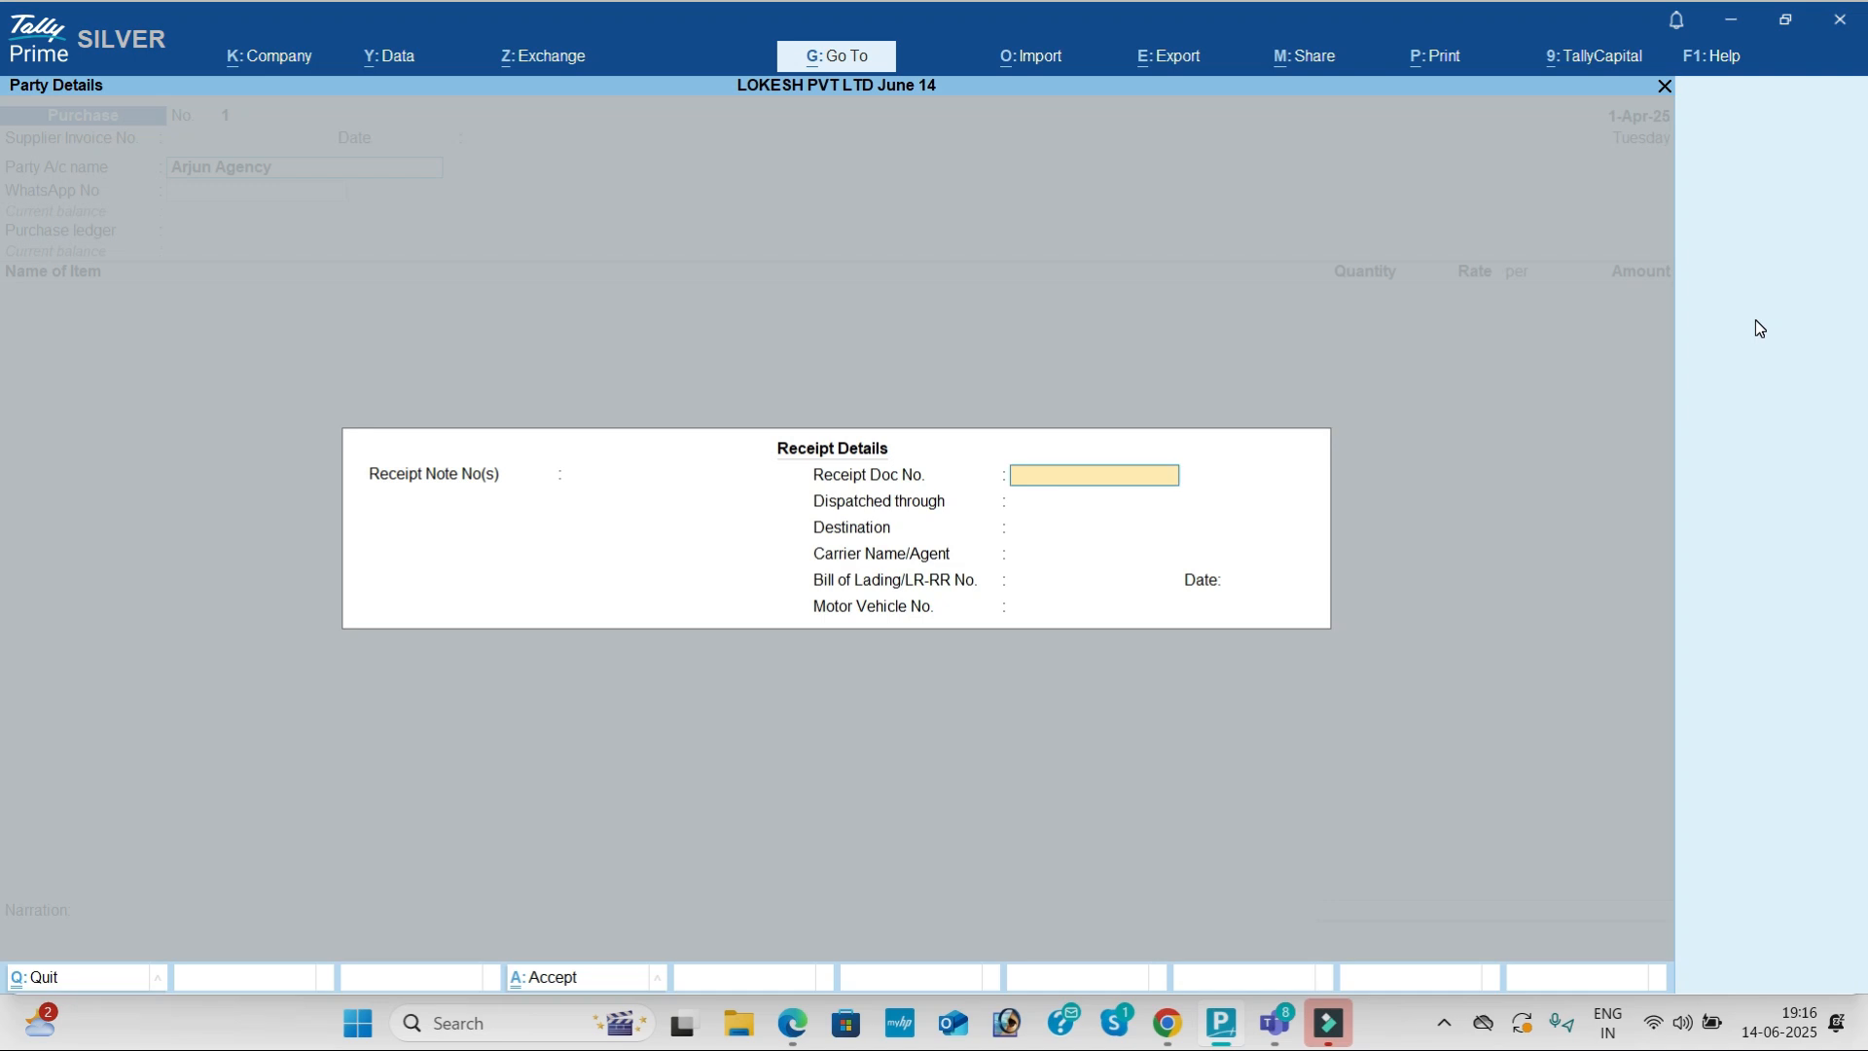
pyautogui.press('Return')
pyautogui.press('Return')
pyautogui.press('Return')
pyautogui.press('Return')
pyautogui.press('Return')
pyautogui.press('Return')
pyautogui.press('Return')
pyautogui.press('Return')
pyautogui.press('Return')
pyautogui.press('Return')
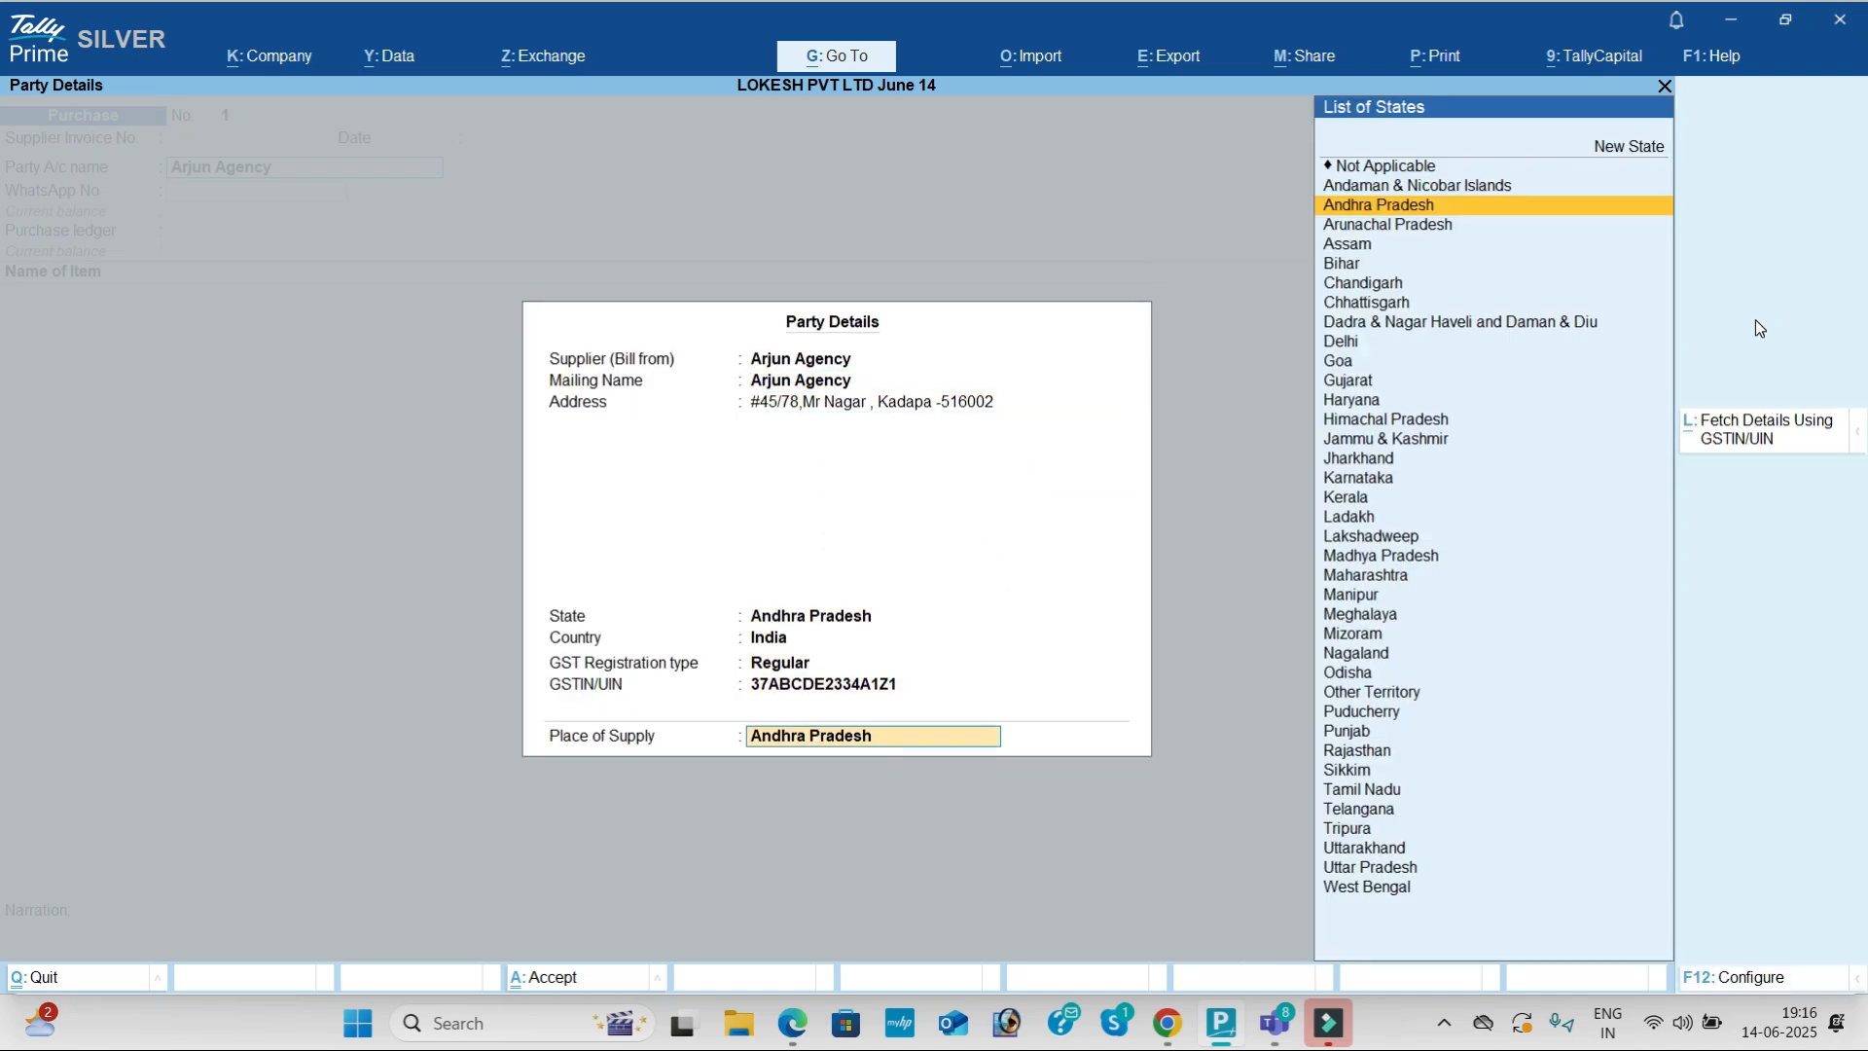
pyautogui.press('Return')
pyautogui.hotkey('alt', 'Tab')
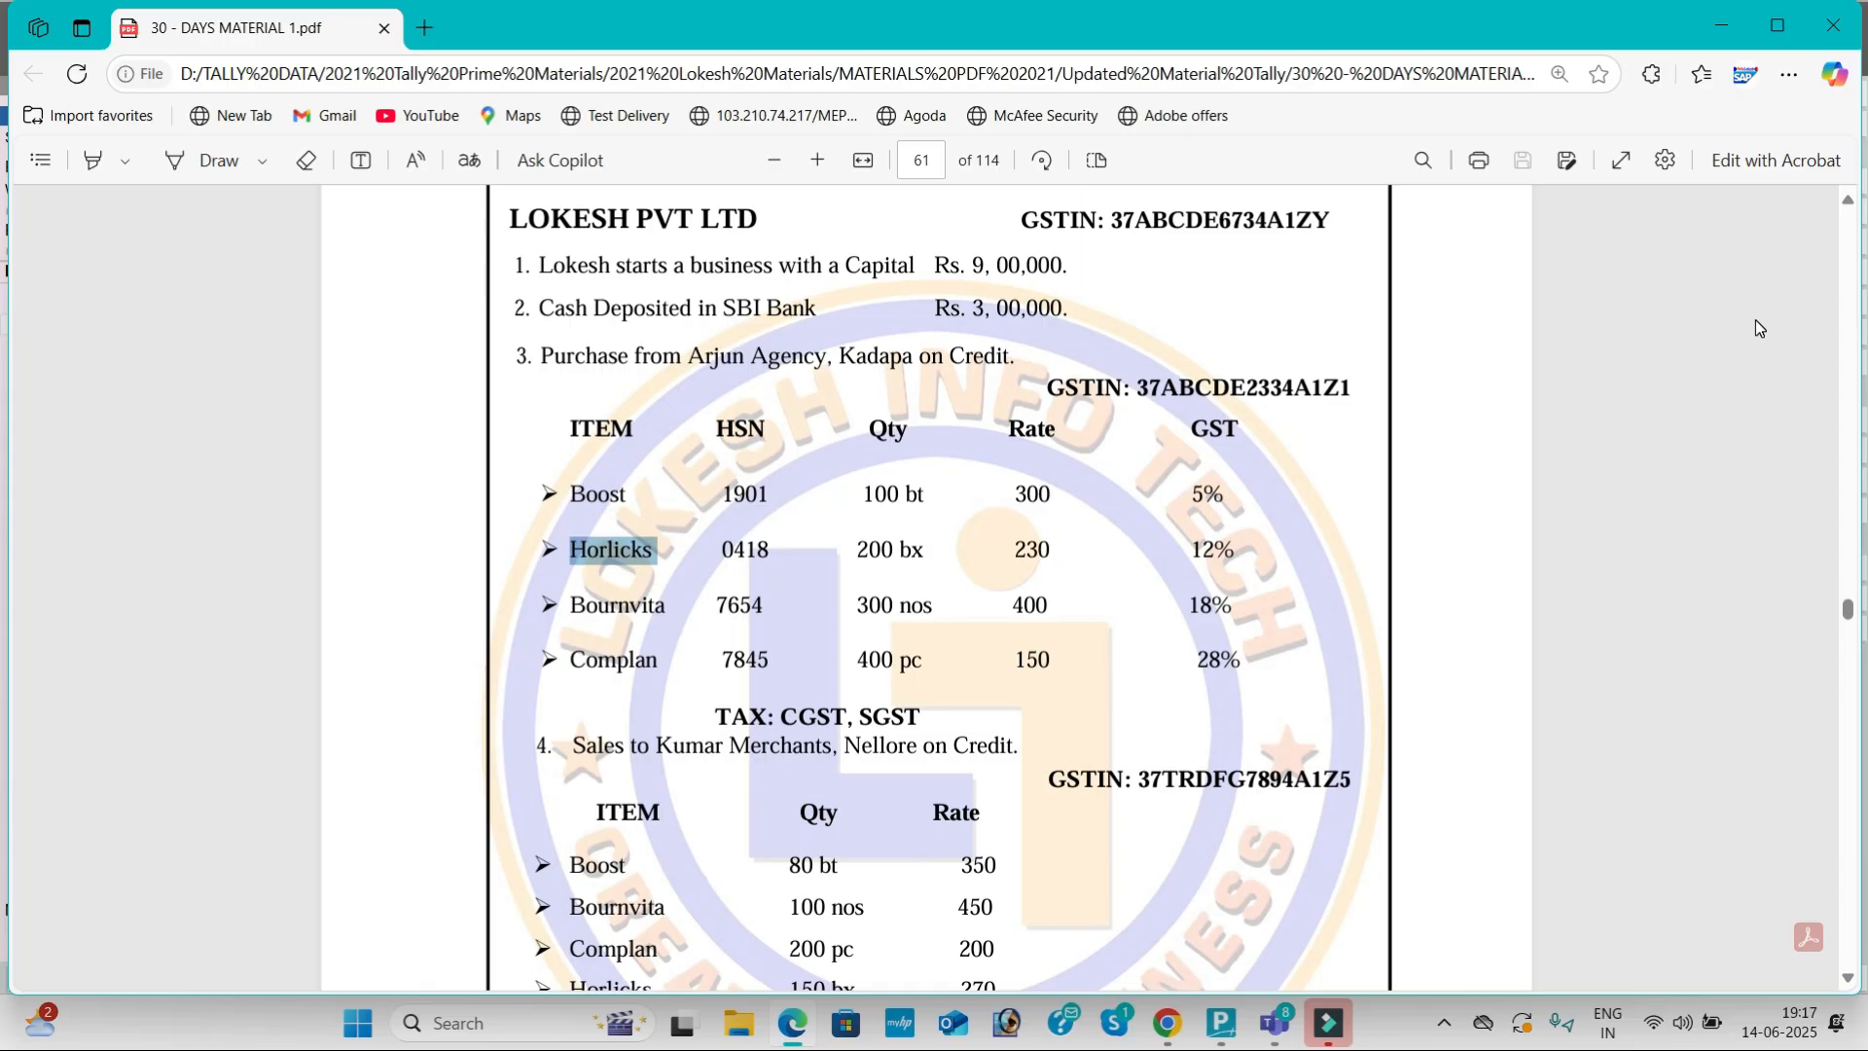
pyautogui.hotkey('alt', 'Tab')
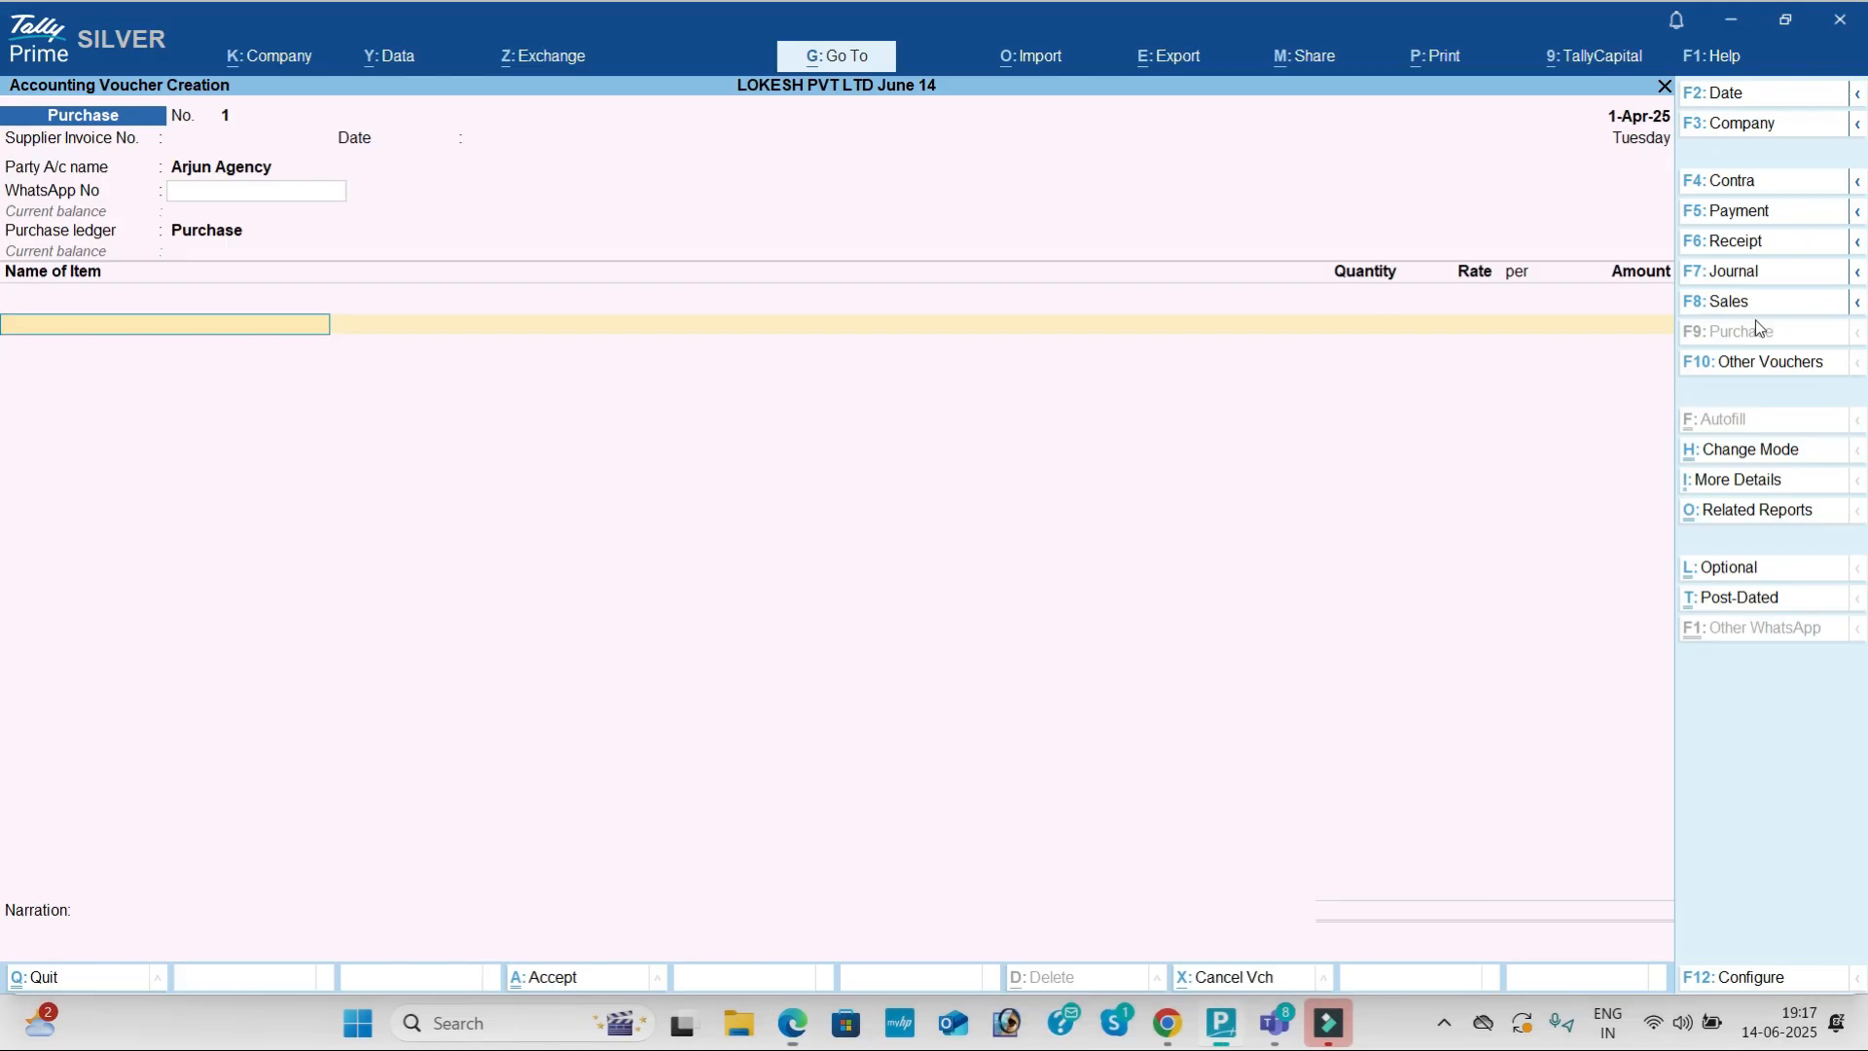
# Step: Add Boost as the first item: 100 at rate 300
pyautogui.write('Boost')
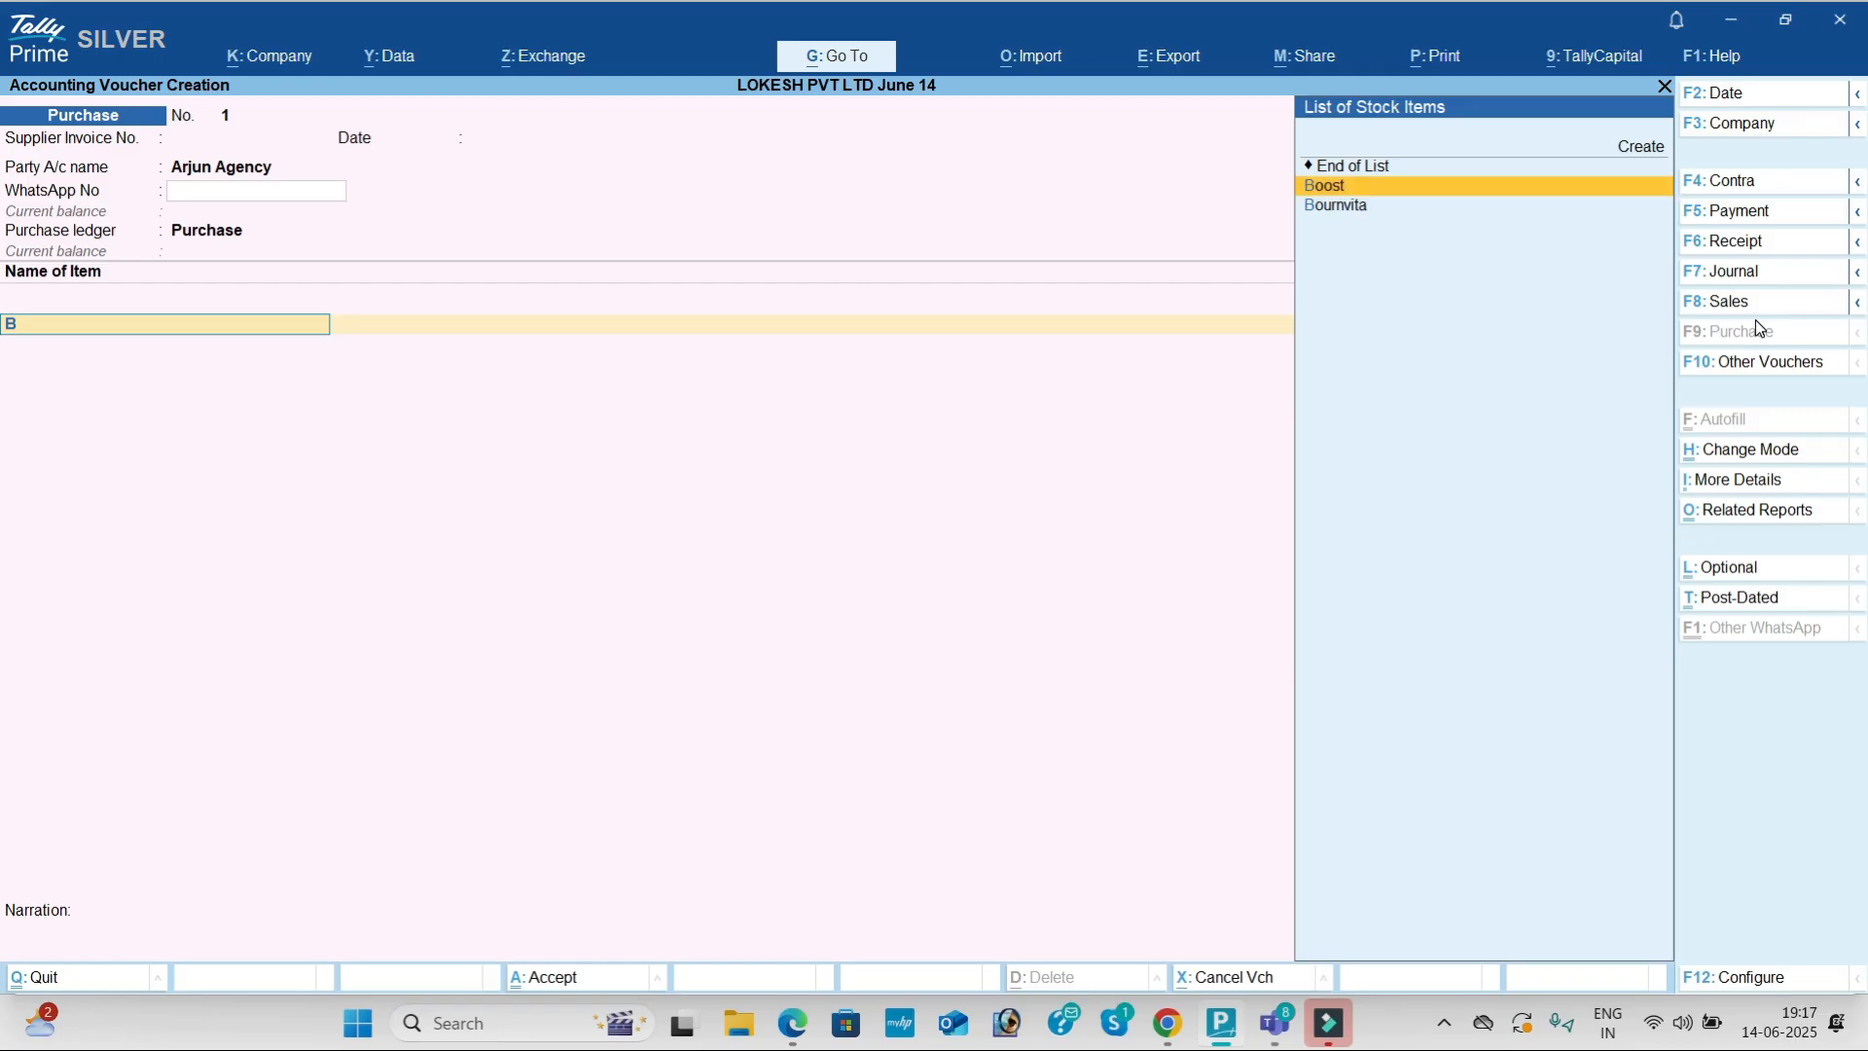
pyautogui.press('Return')
pyautogui.hotkey('alt', 'Tab')
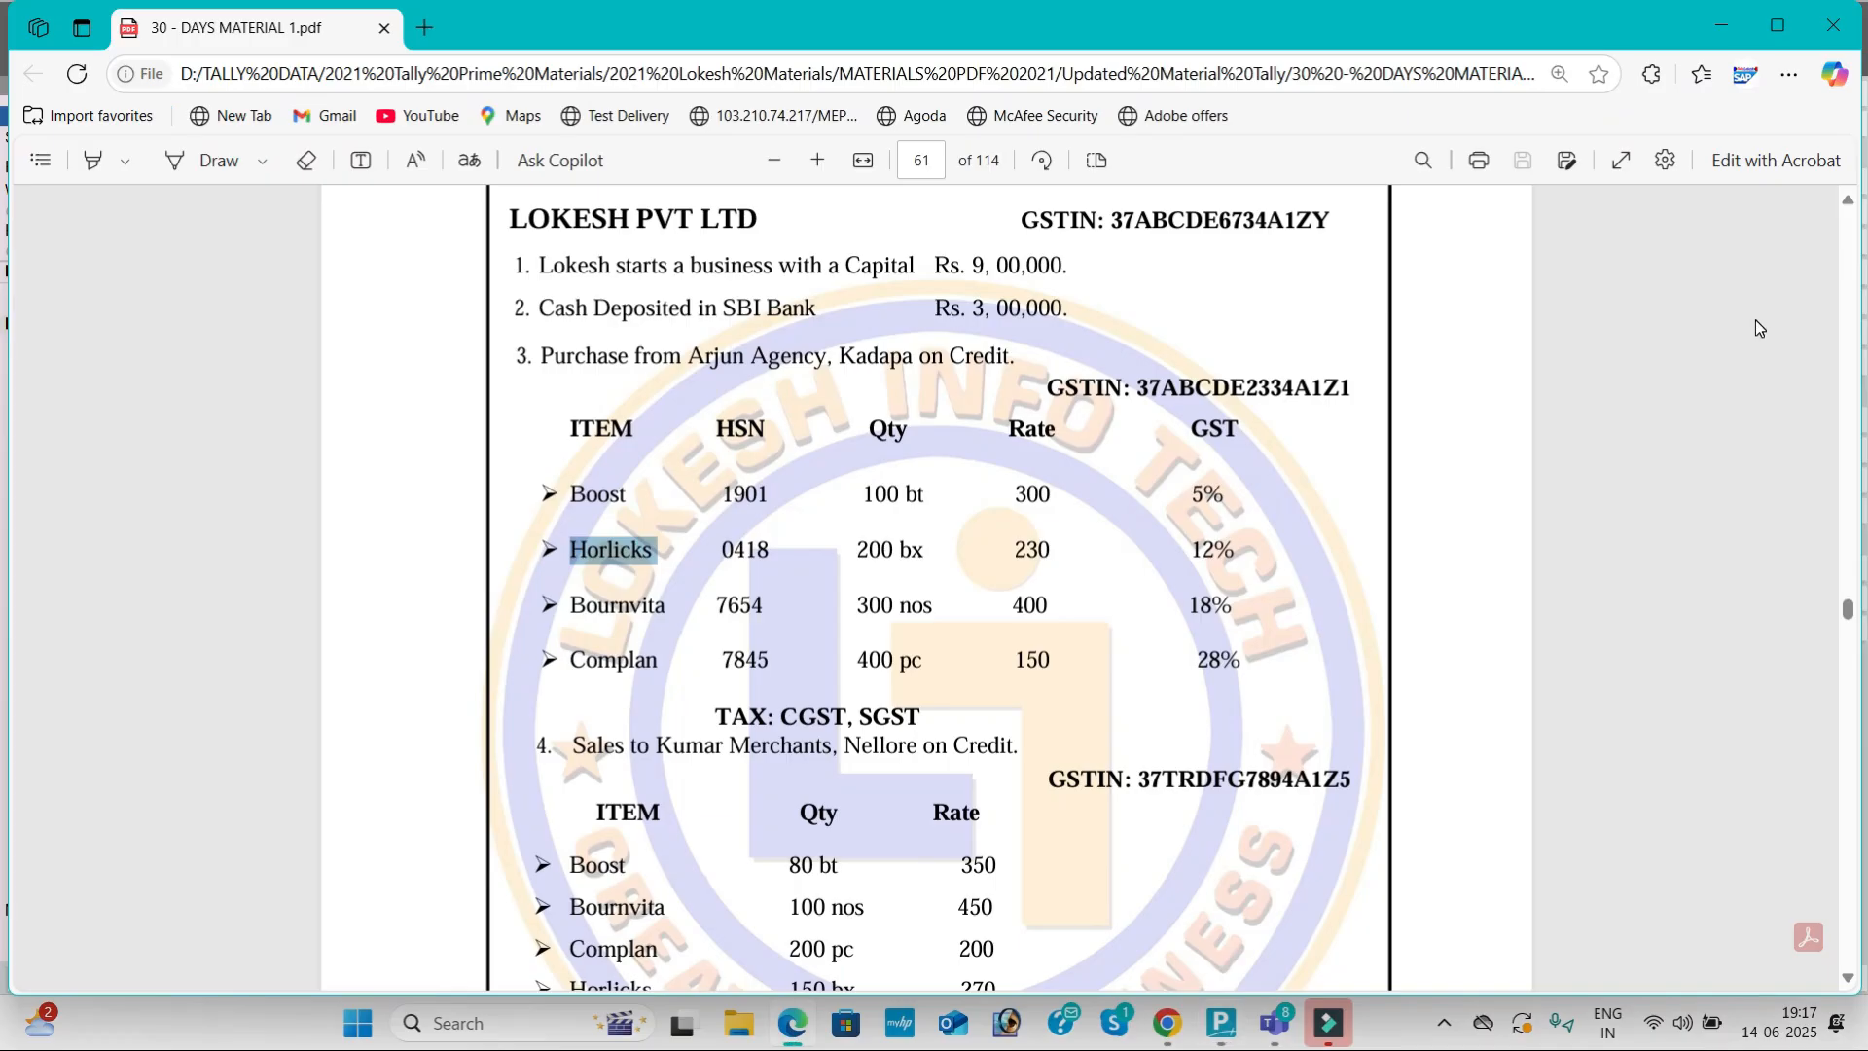
pyautogui.hotkey('alt', 'Tab')
pyautogui.write('100')
pyautogui.press('Return')
pyautogui.write('300')
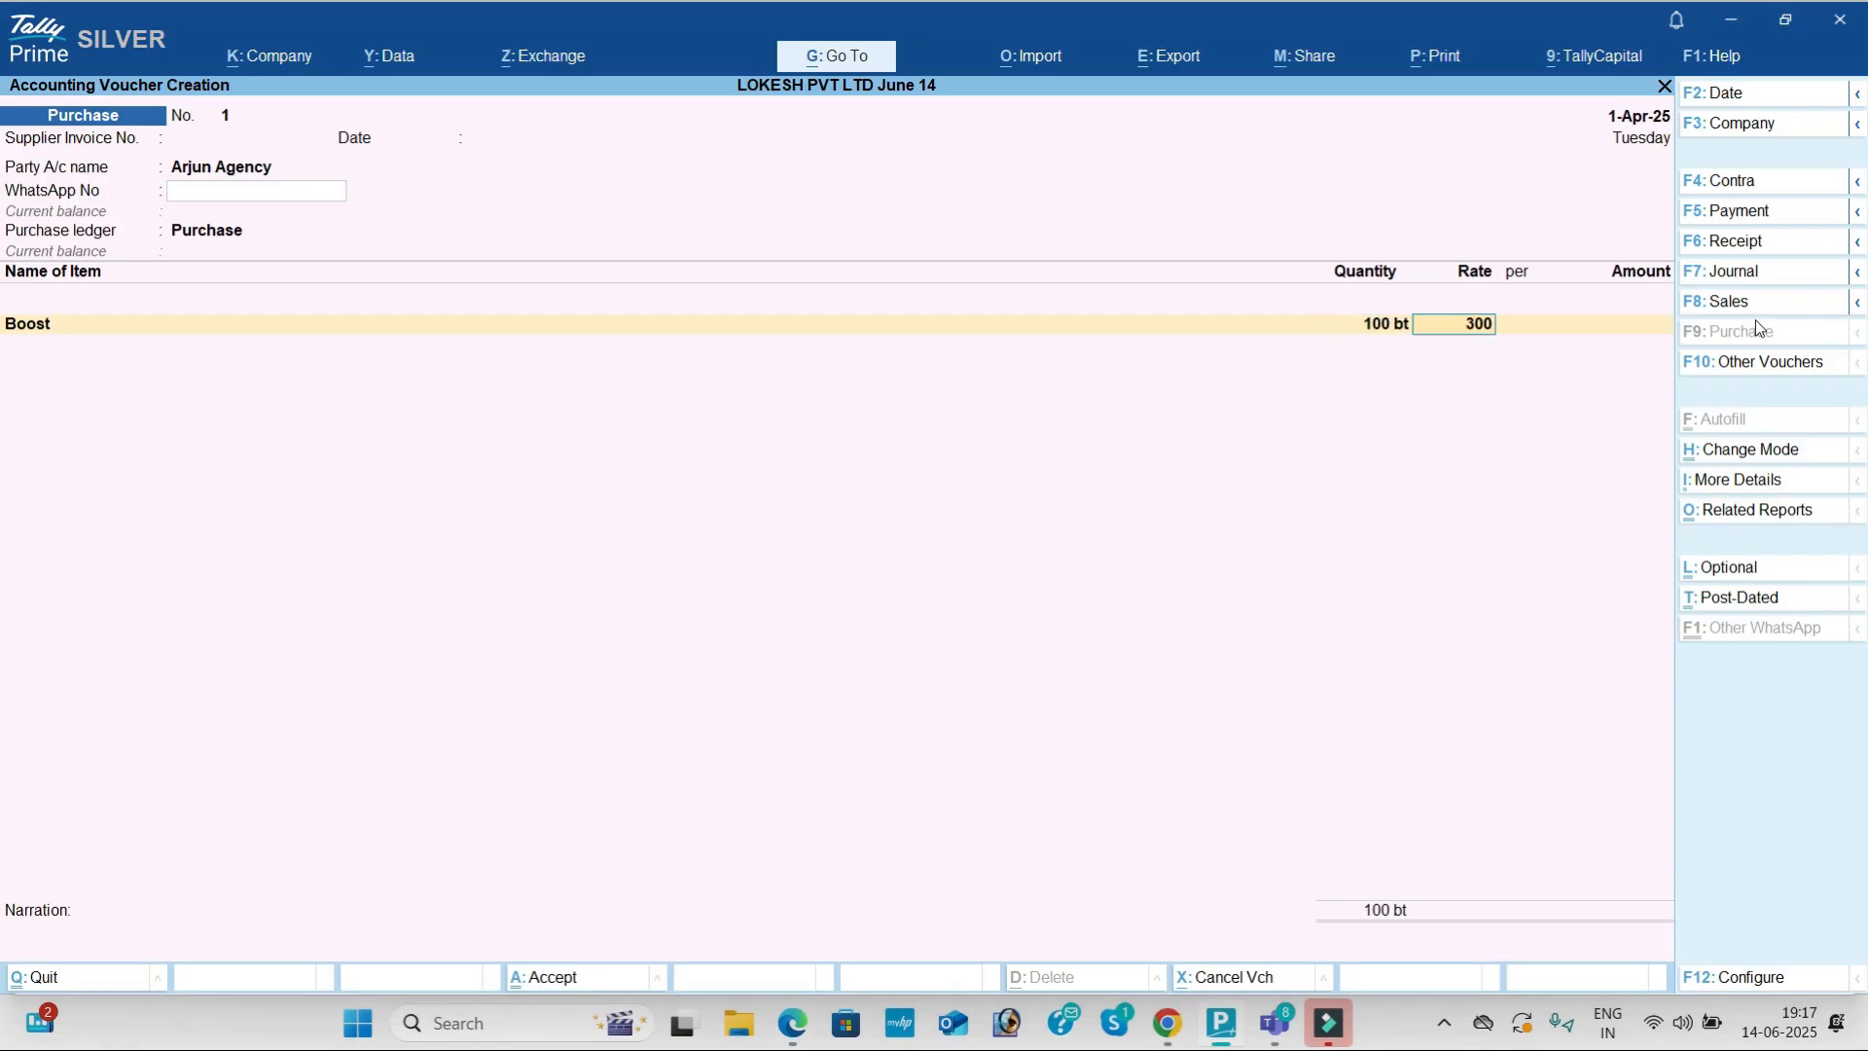
pyautogui.press('Return')
pyautogui.press('Return')
pyautogui.press('Return')
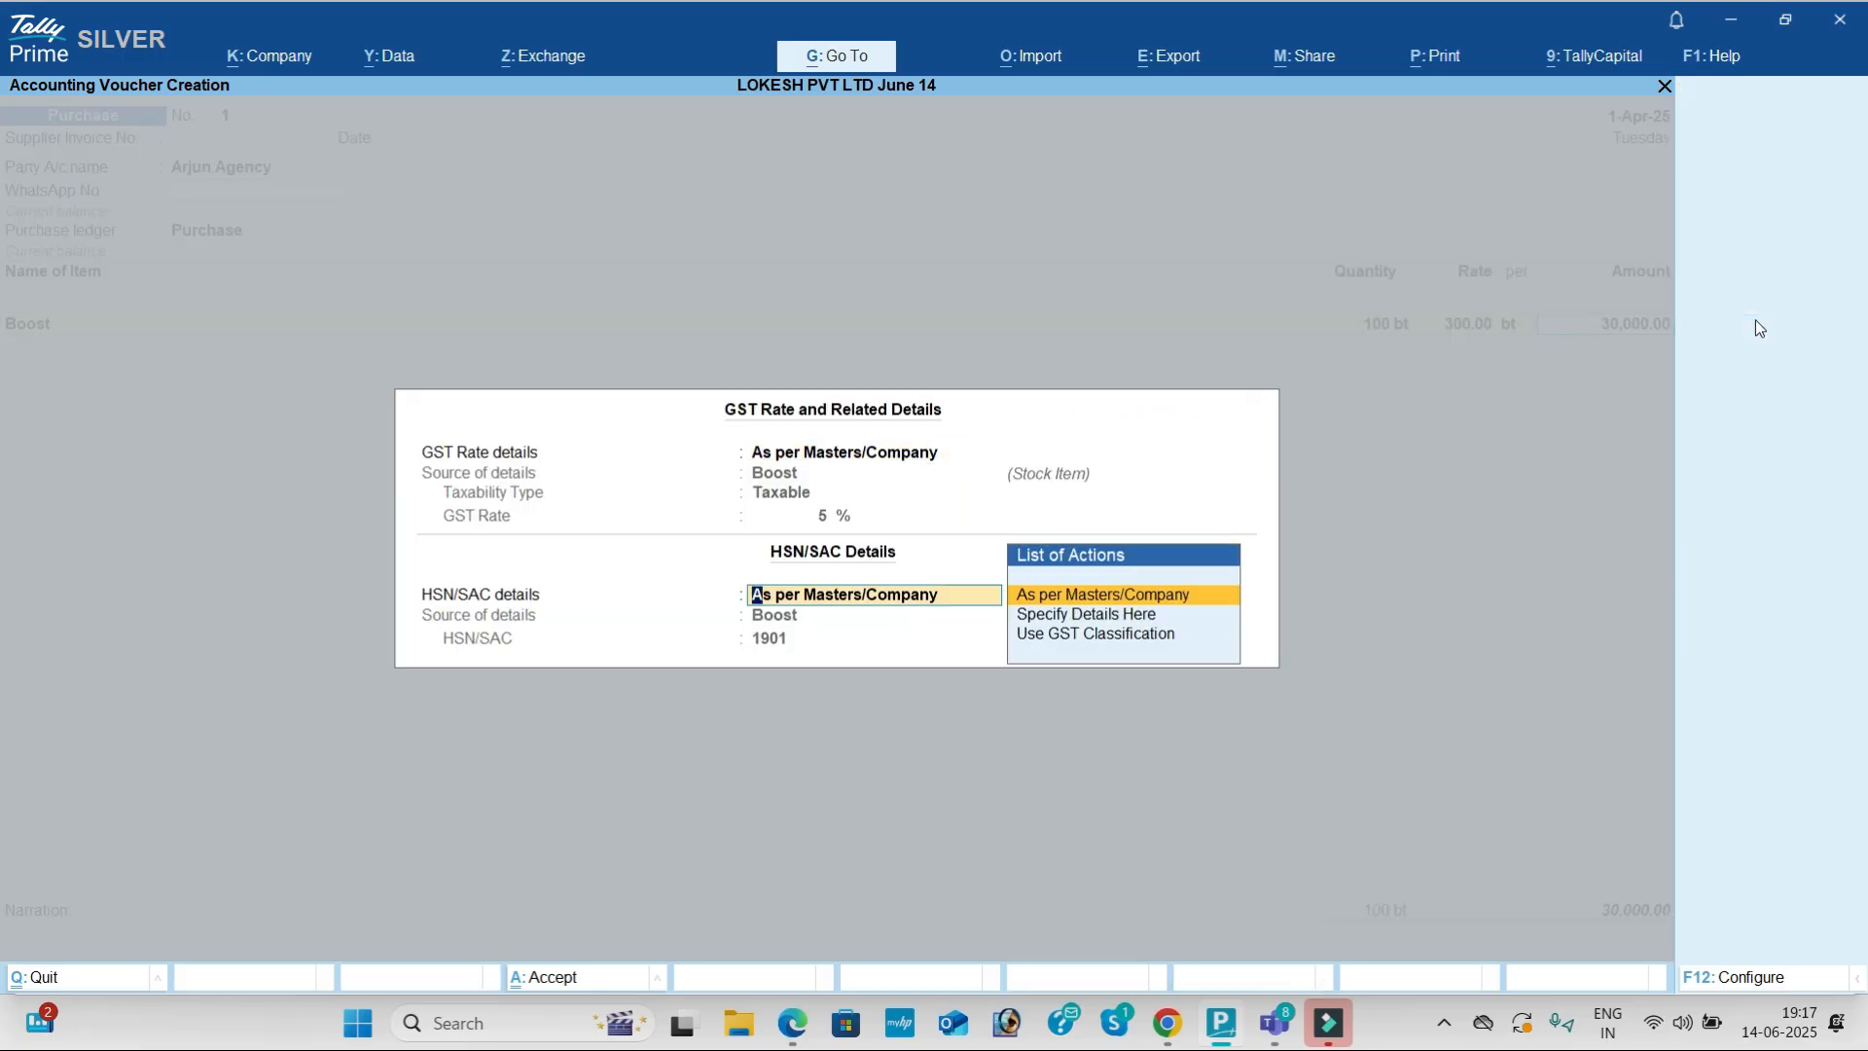
pyautogui.press('Return')
# Step: Add Horlicks as the second item: 200 at rate 230
pyautogui.hotkey('alt', 'Tab')
pyautogui.hotkey('alt', 'Tab')
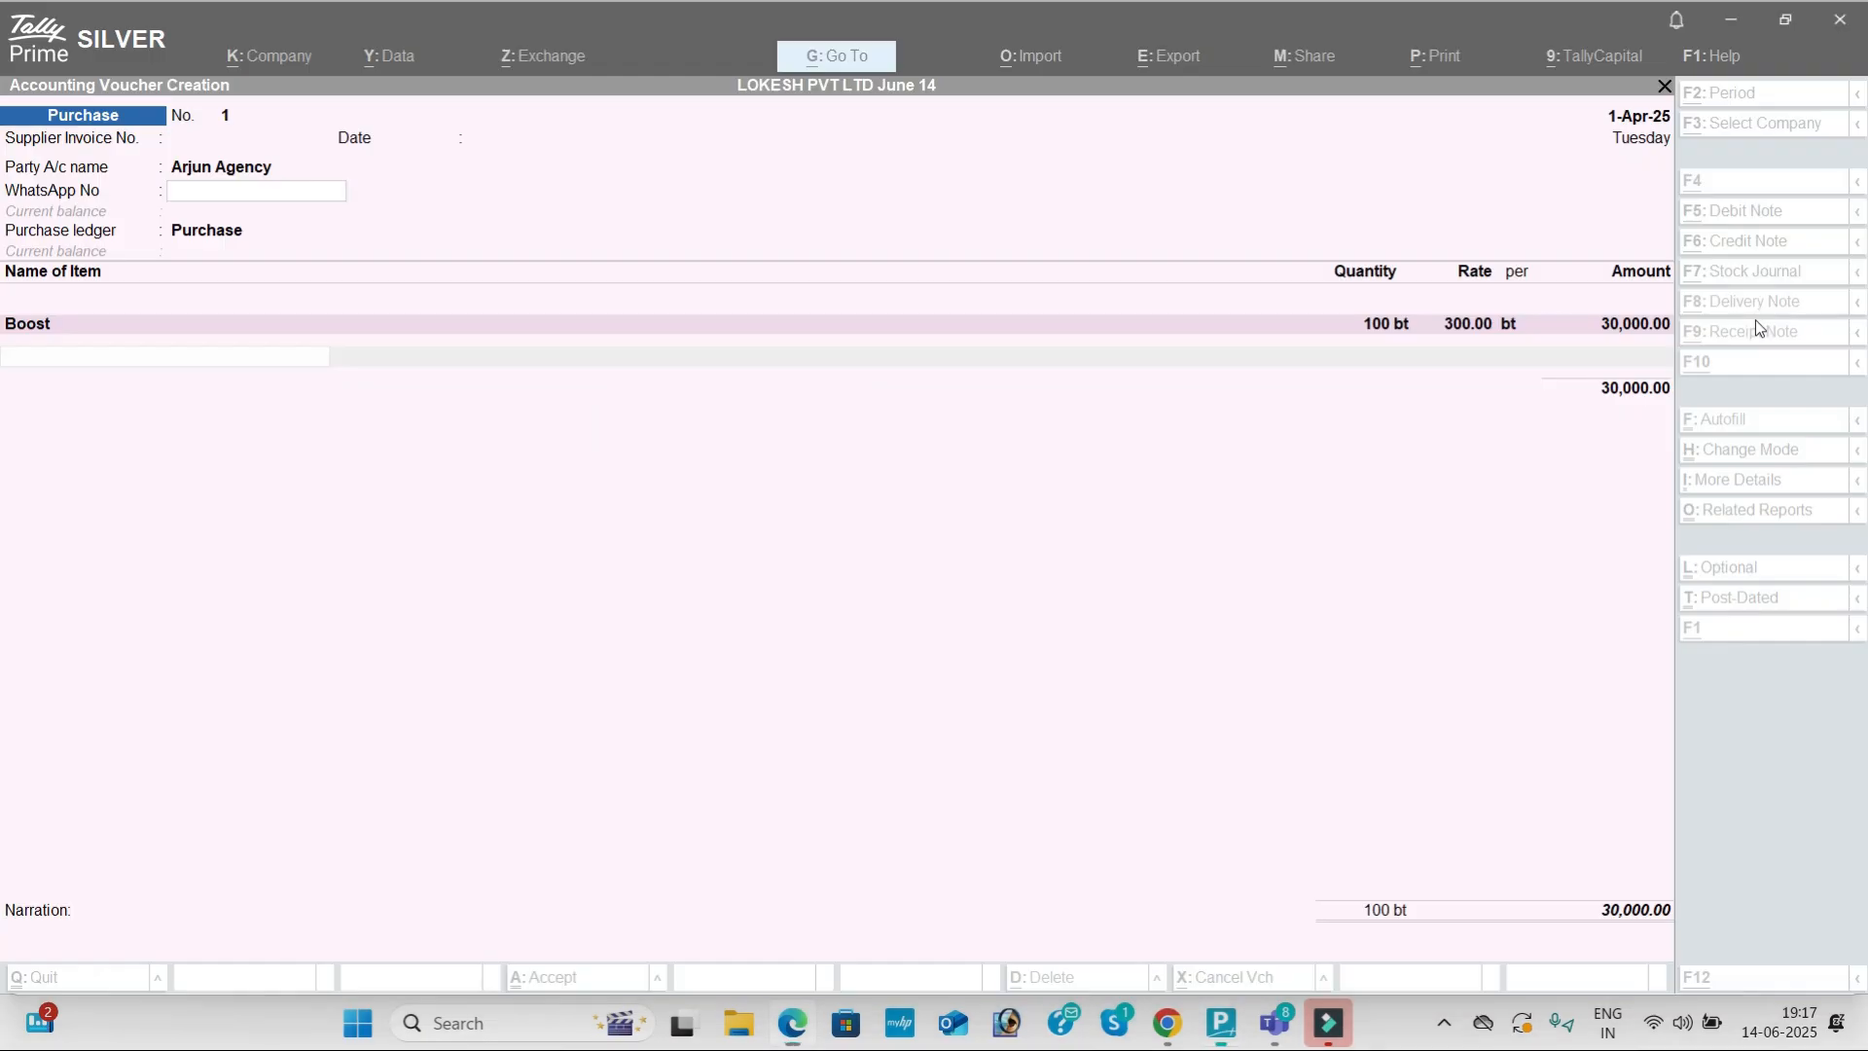
pyautogui.write('h')
pyautogui.press('Return')
pyautogui.hotkey('alt', 'Tab')
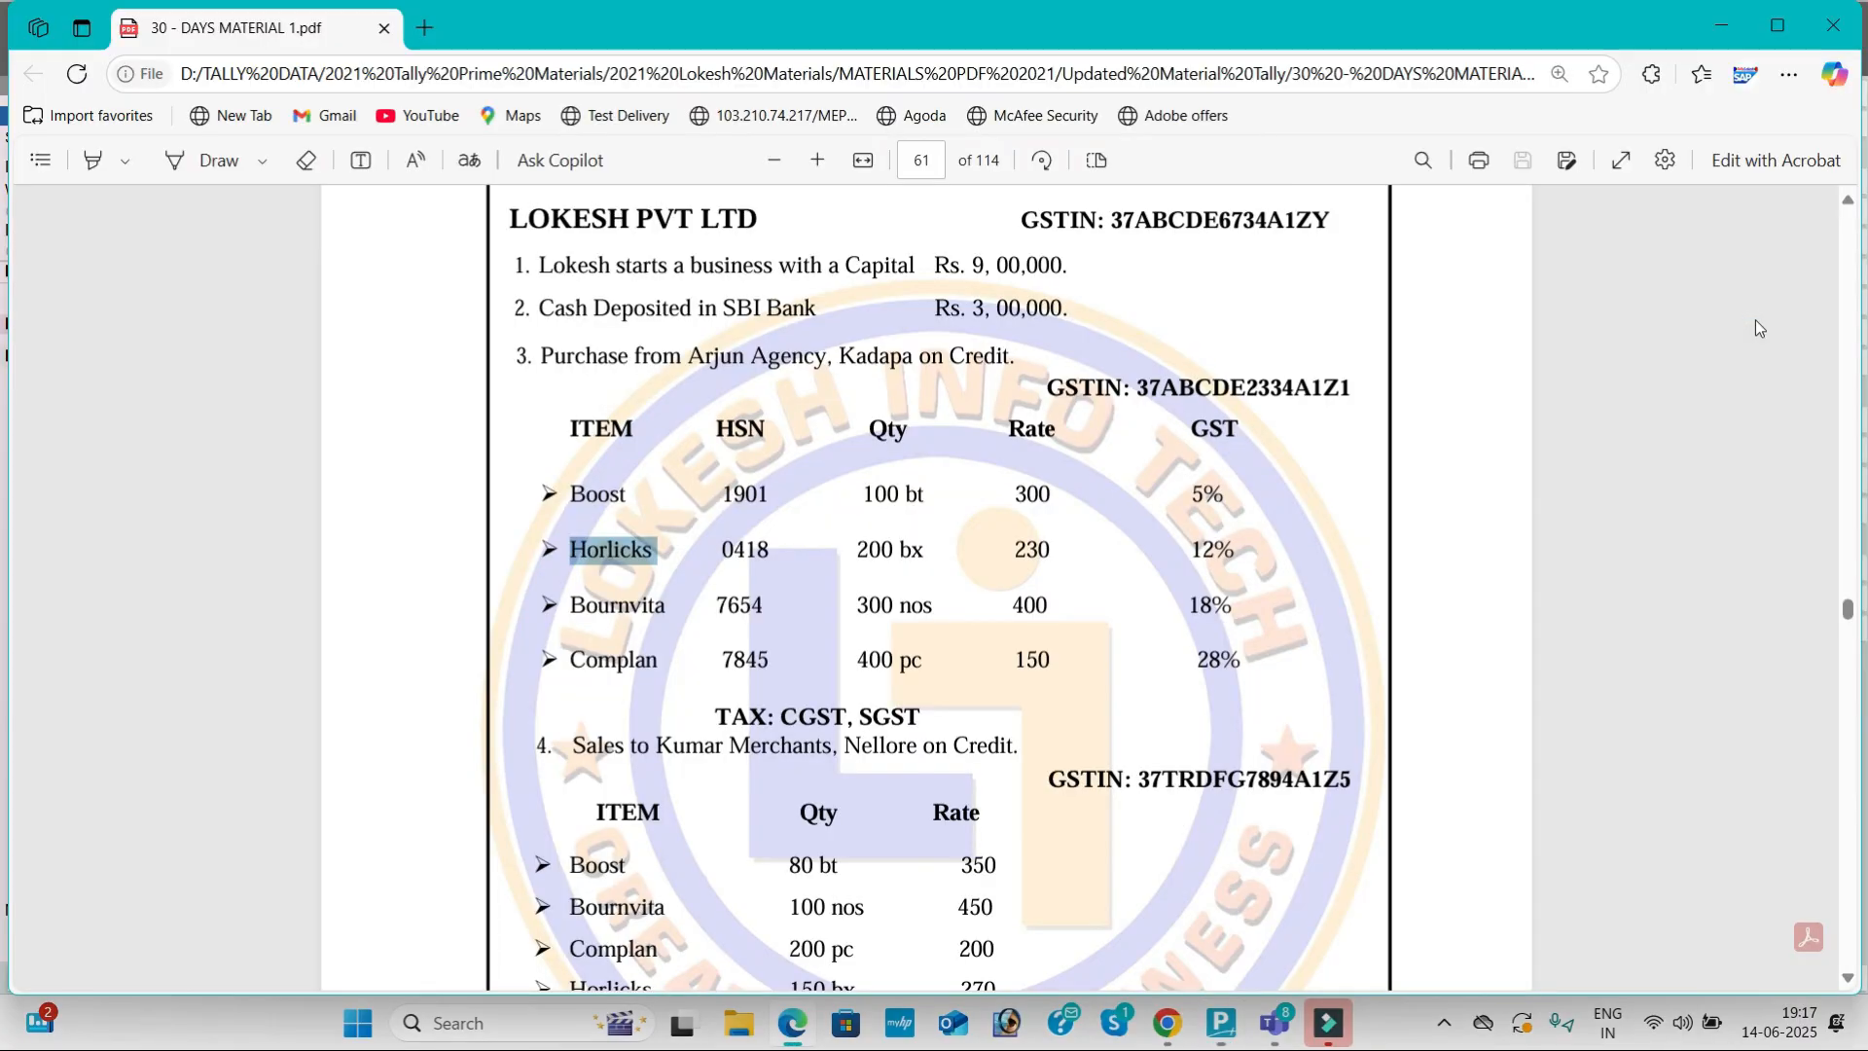
pyautogui.hotkey('alt', 'Tab')
pyautogui.write('200')
pyautogui.press('Return')
pyautogui.write('230')
pyautogui.press('Return')
pyautogui.press('Return')
pyautogui.press('Return')
pyautogui.press('Return')
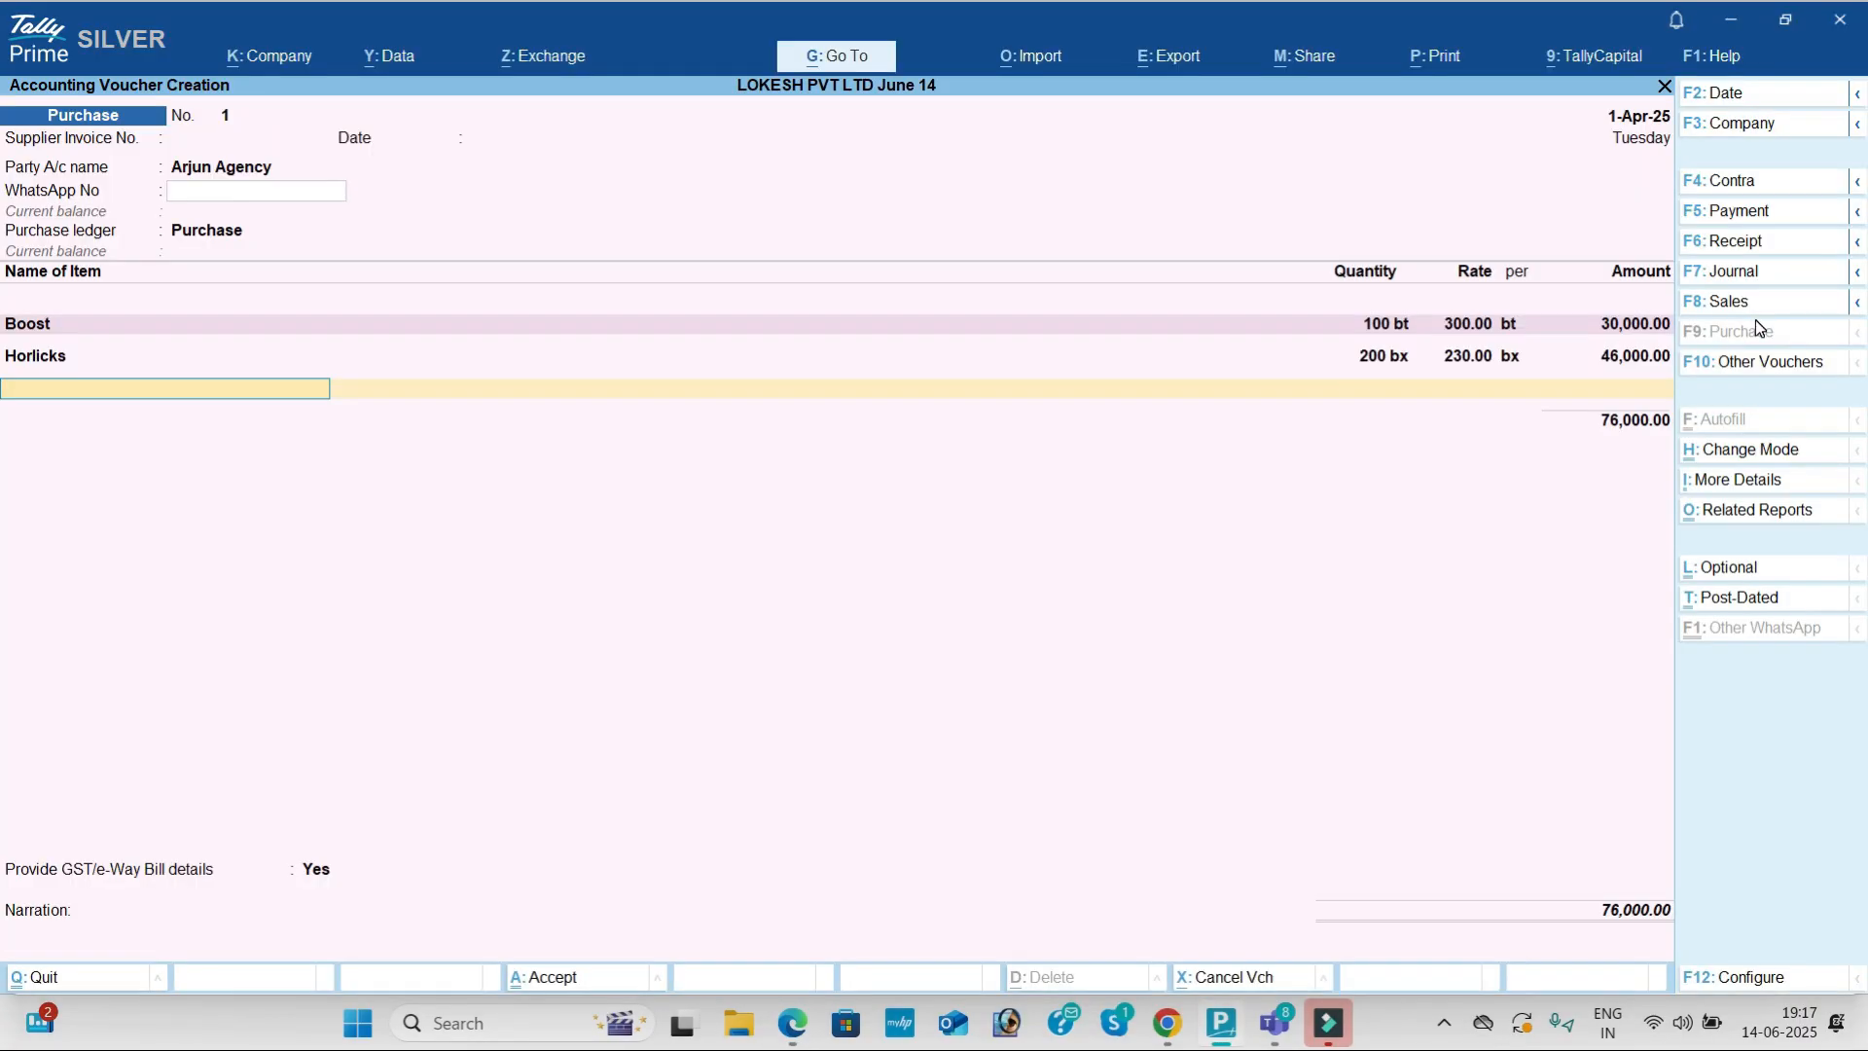
pyautogui.hotkey('alt', 'Tab')
pyautogui.hotkey('alt', 'Tab')
# Step: Add Bournvita as the third item: 300 nos at rate 400
pyautogui.write('Bo')
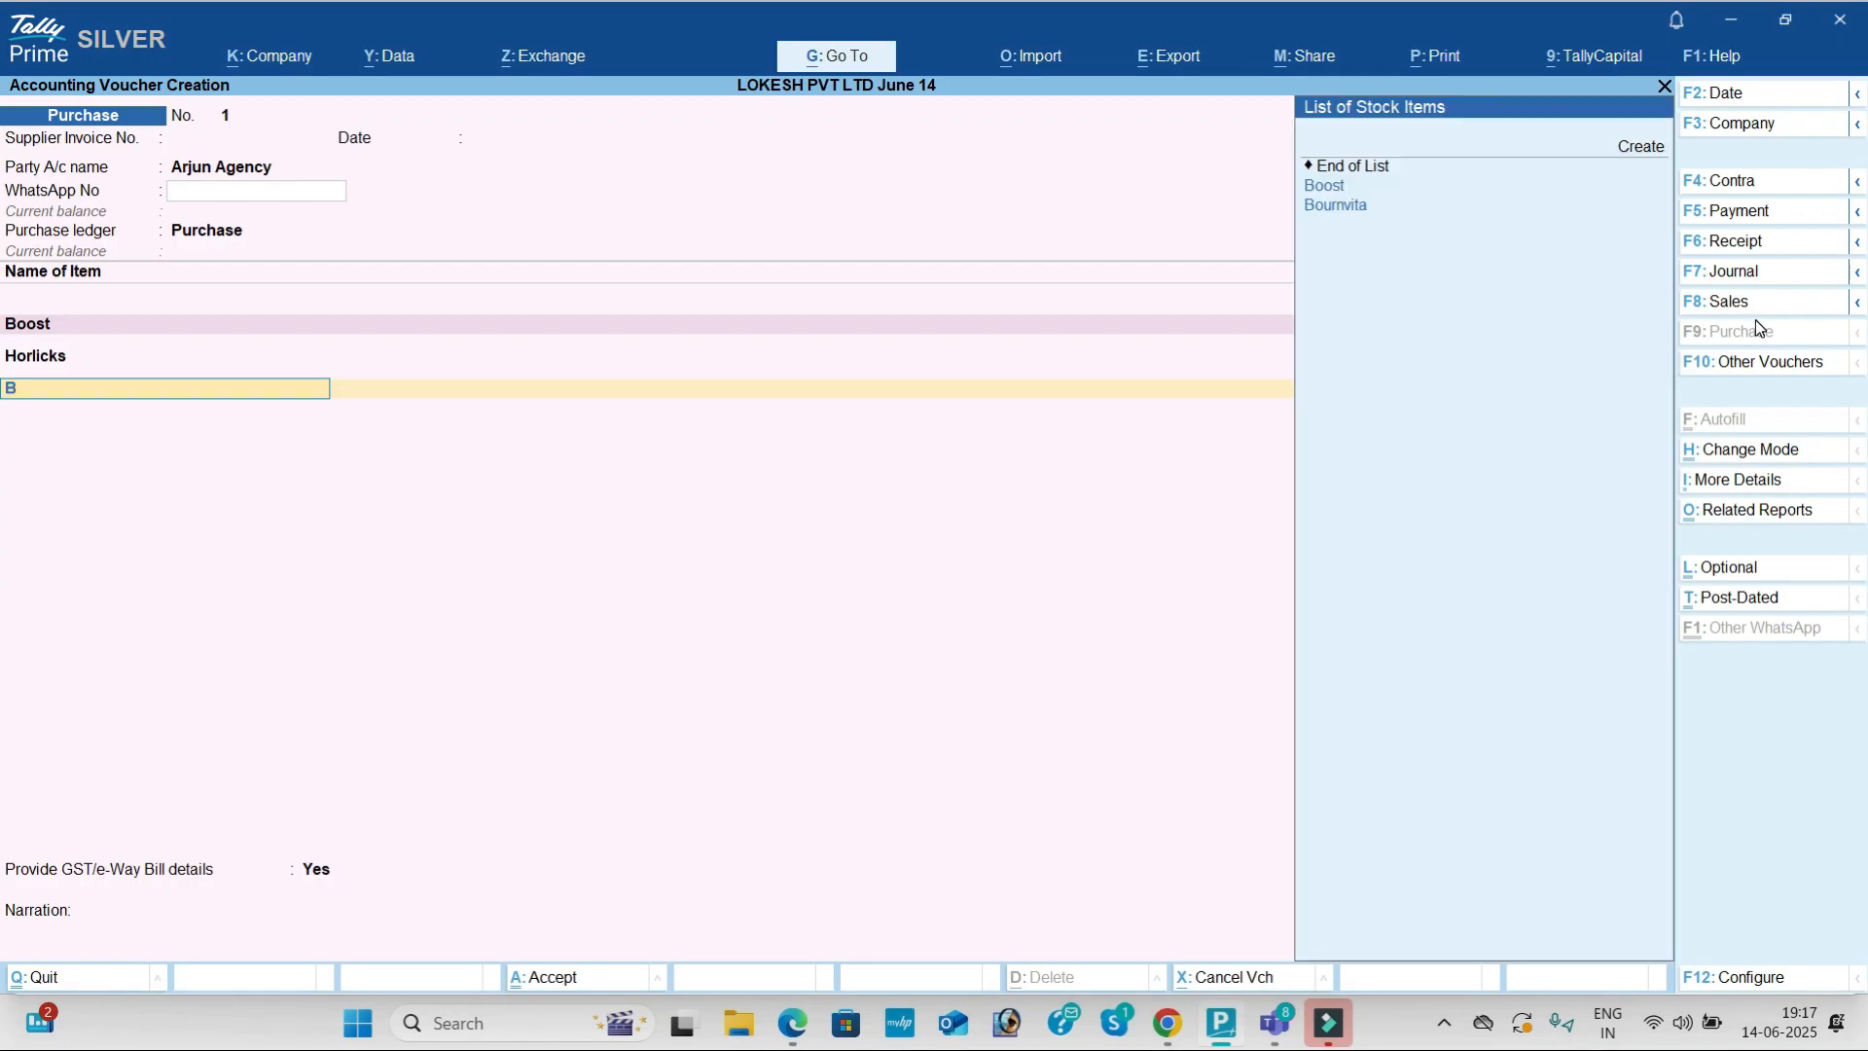
pyautogui.press('Down')
pyautogui.press('Down')
pyautogui.press('Return')
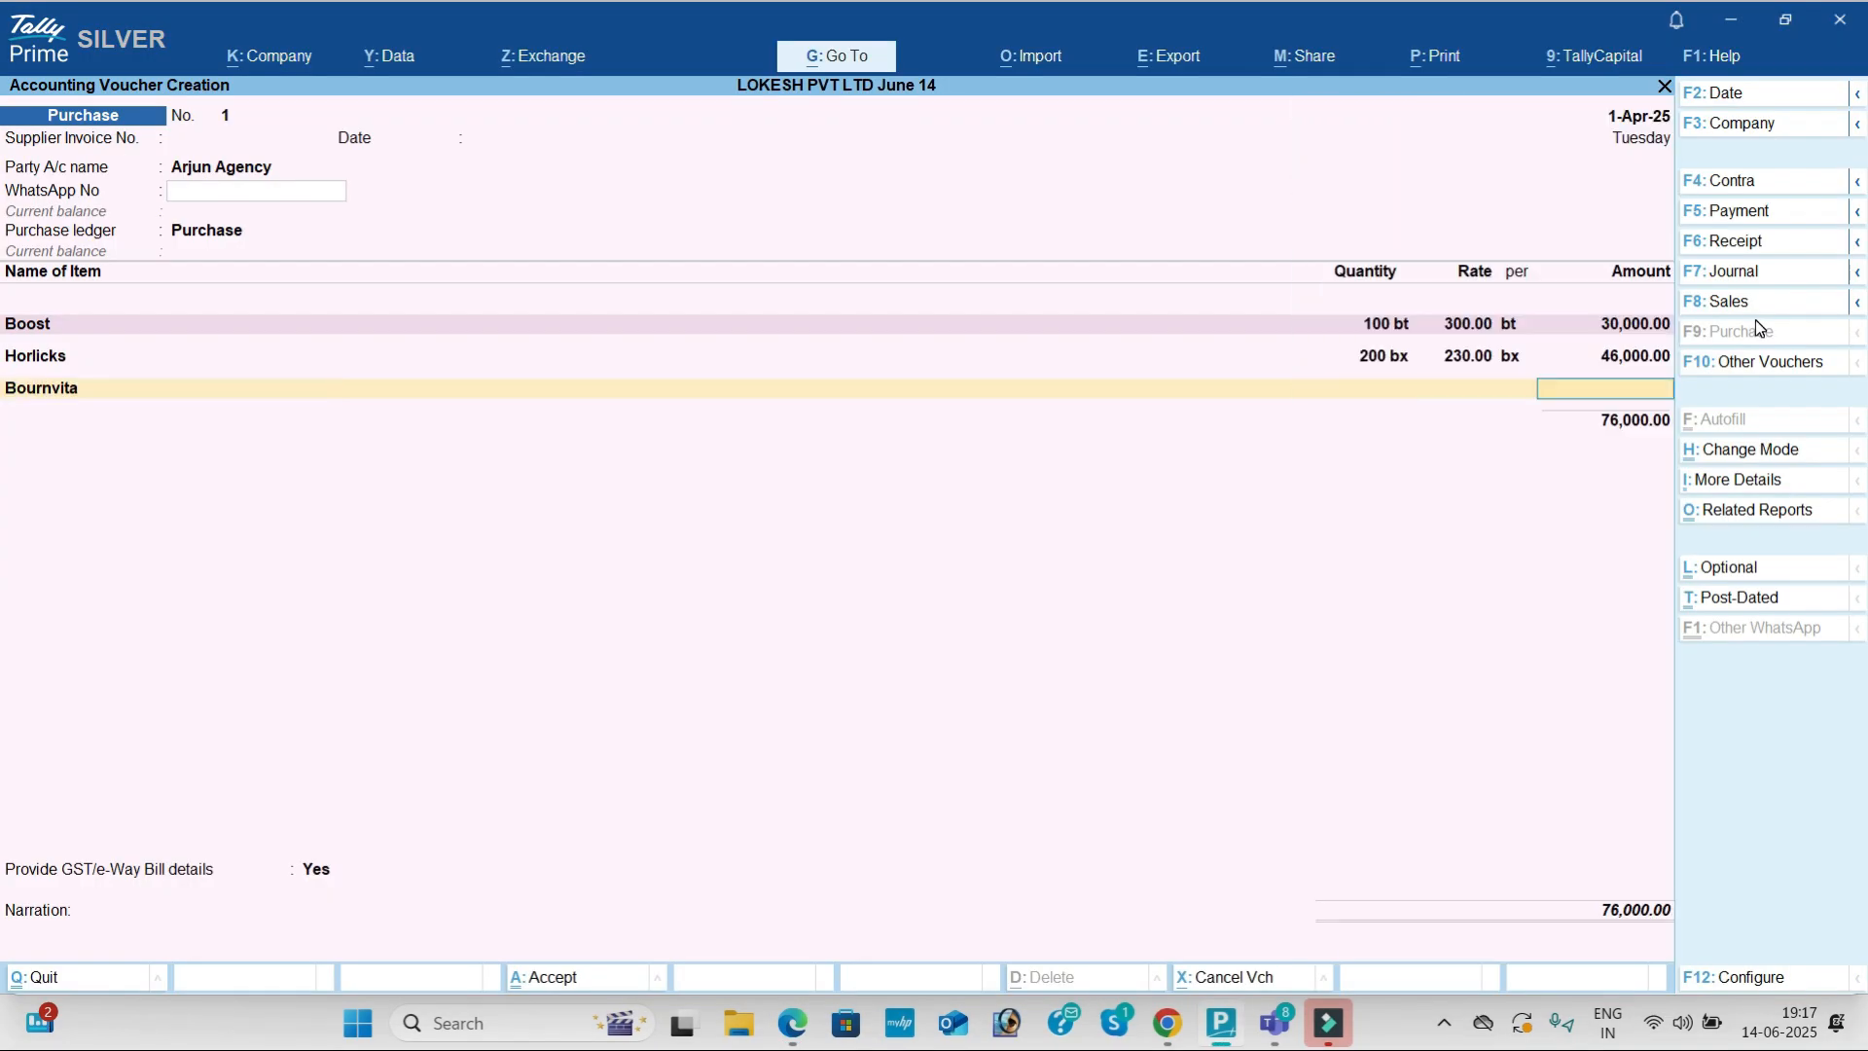
pyautogui.hotkey('alt', 'Tab')
pyautogui.hotkey('alt', 'Tab')
pyautogui.write('300')
pyautogui.press('Return')
pyautogui.write('400')
pyautogui.press('Return')
pyautogui.press('Return')
pyautogui.press('Return')
pyautogui.press('Return')
pyautogui.hotkey('alt', 'Tab')
# Step: Add Complan as the fourth item: 400 pc at rate 150
pyautogui.hotkey('alt', 'Tab')
pyautogui.write('Co')
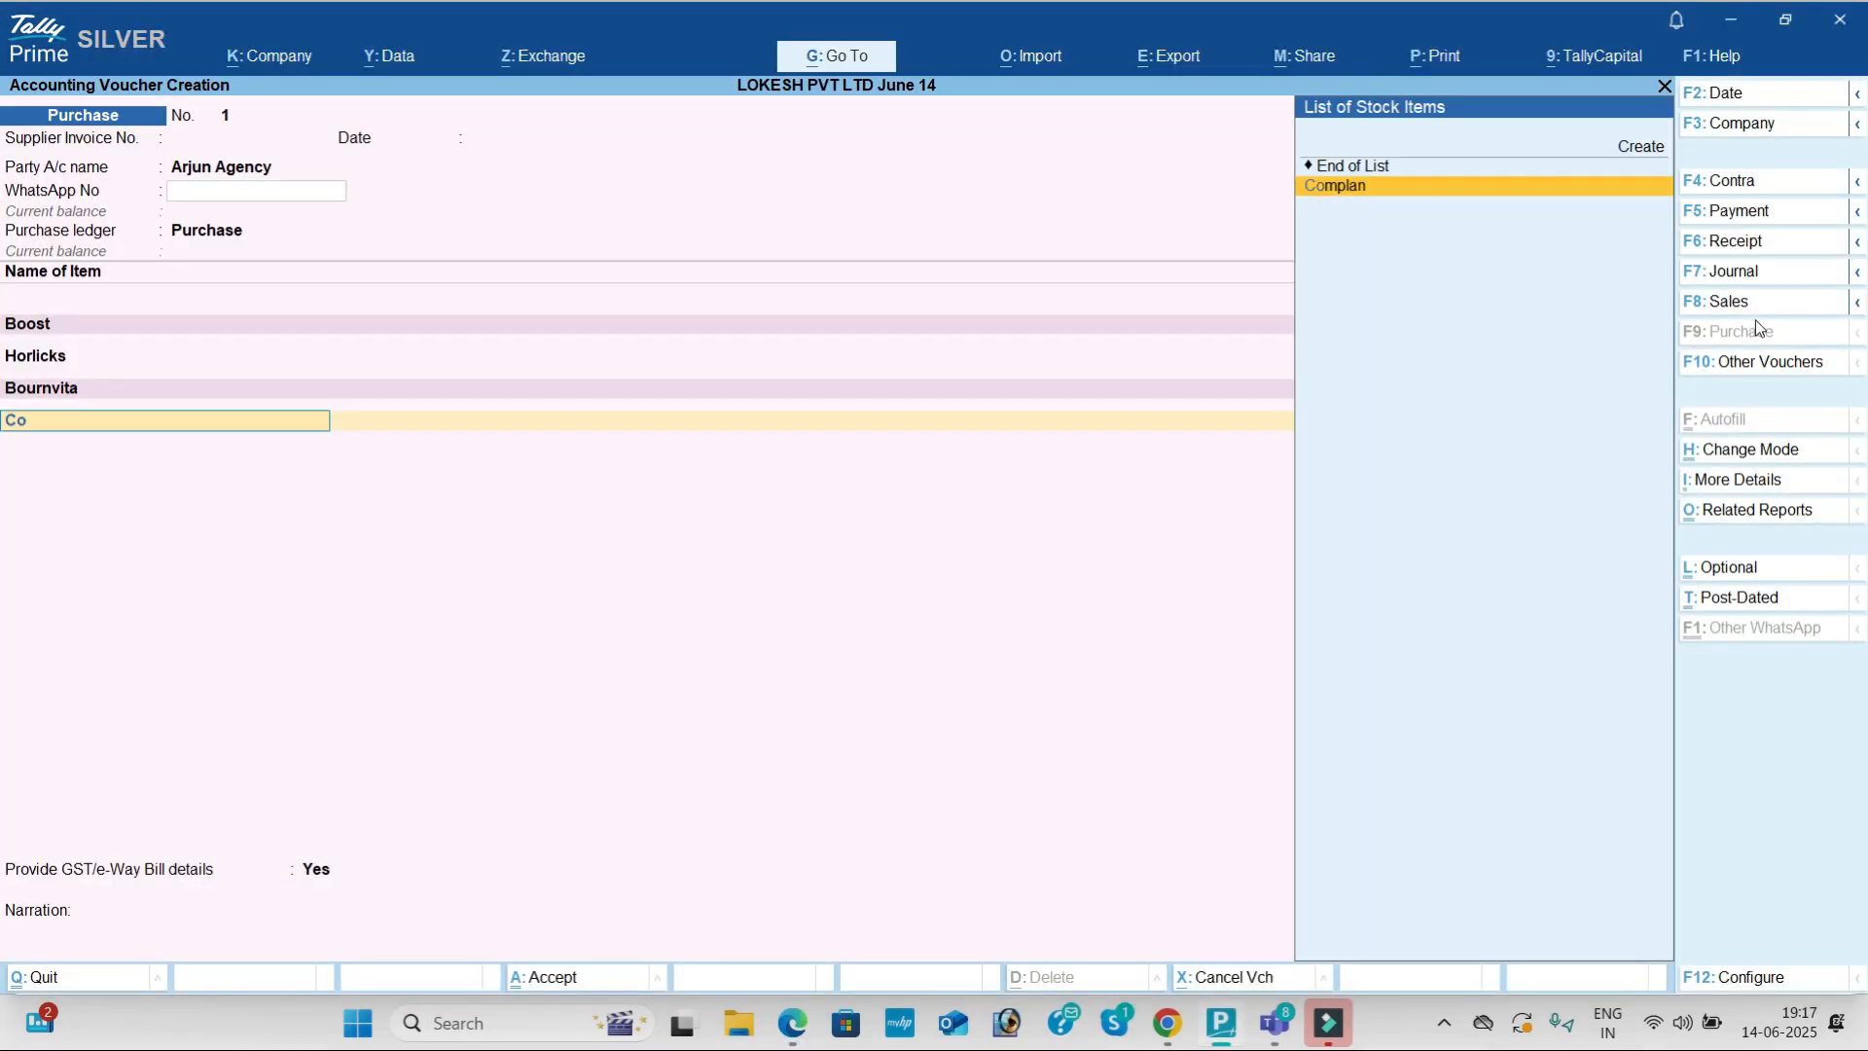
pyautogui.press('Return')
pyautogui.hotkey('alt', 'Tab')
pyautogui.hotkey('alt', 'Tab')
pyautogui.write('400')
pyautogui.press('Return')
pyautogui.write('150')
pyautogui.press('Return')
pyautogui.press('Return')
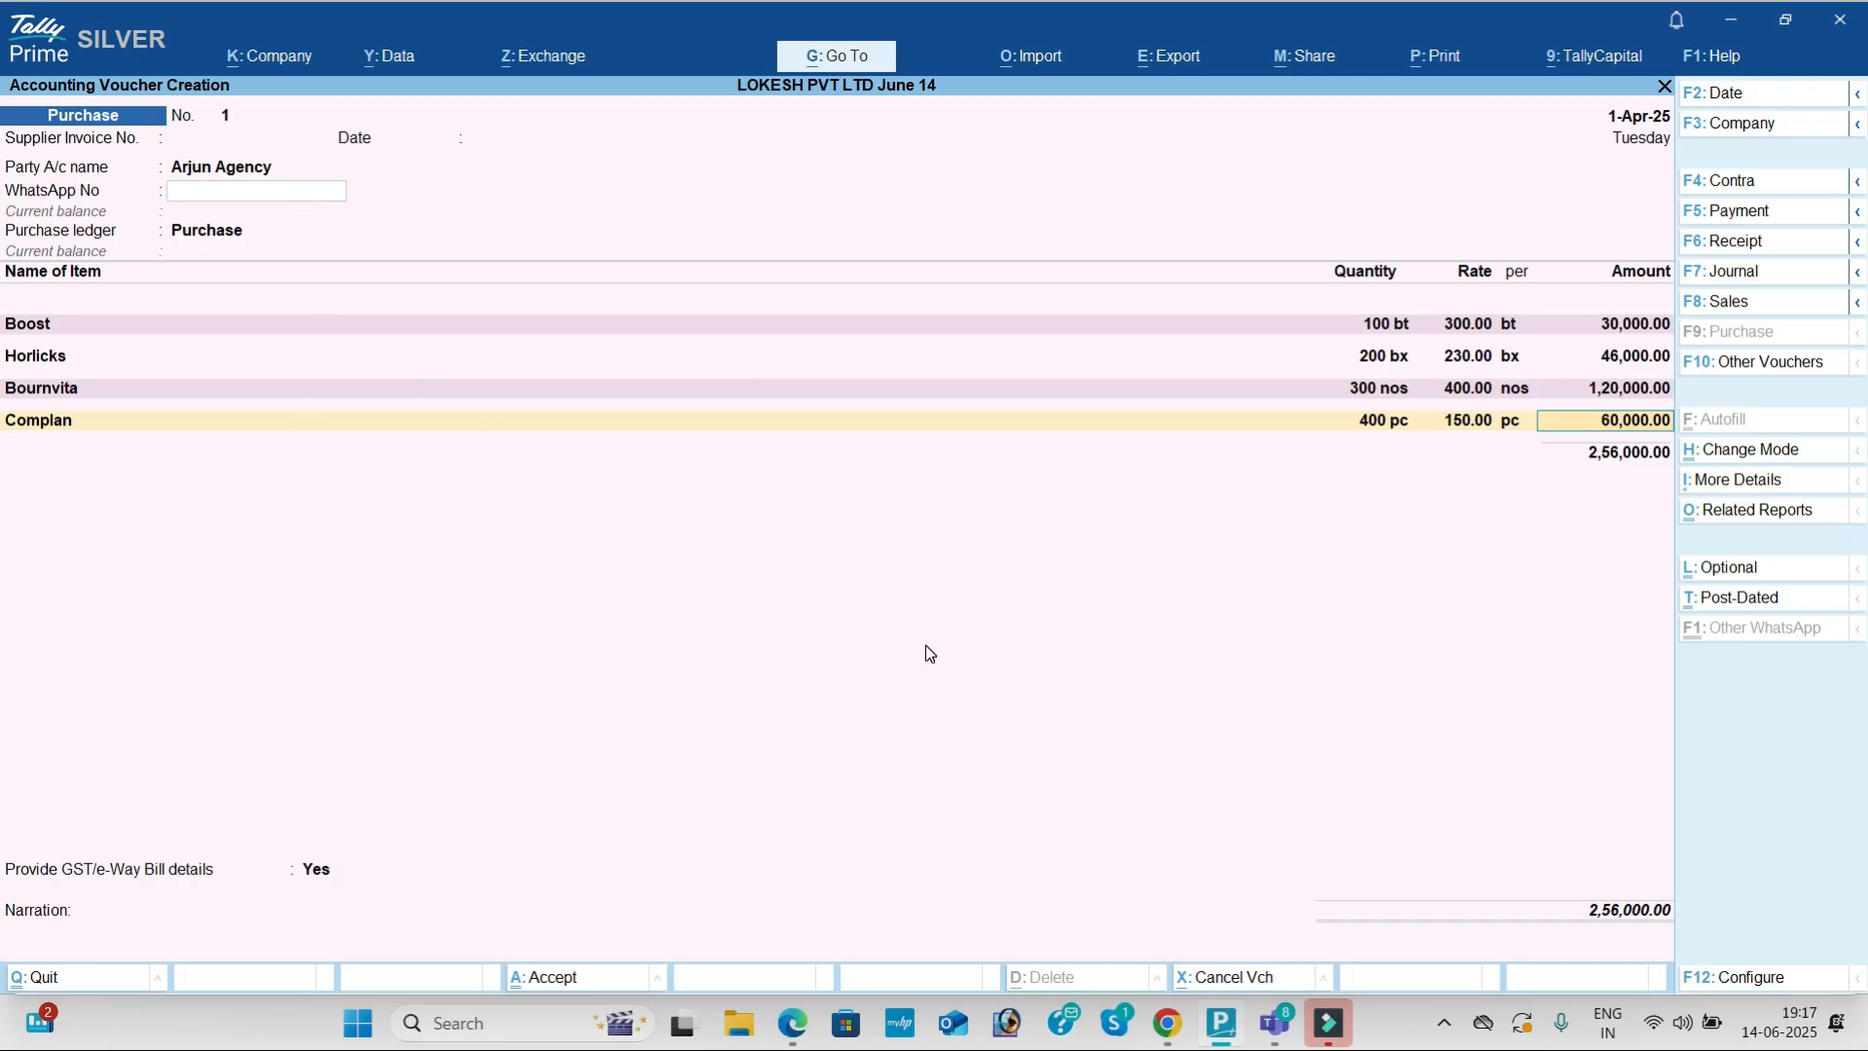
pyautogui.press('Return')
pyautogui.press('Return')
pyautogui.press('Return')
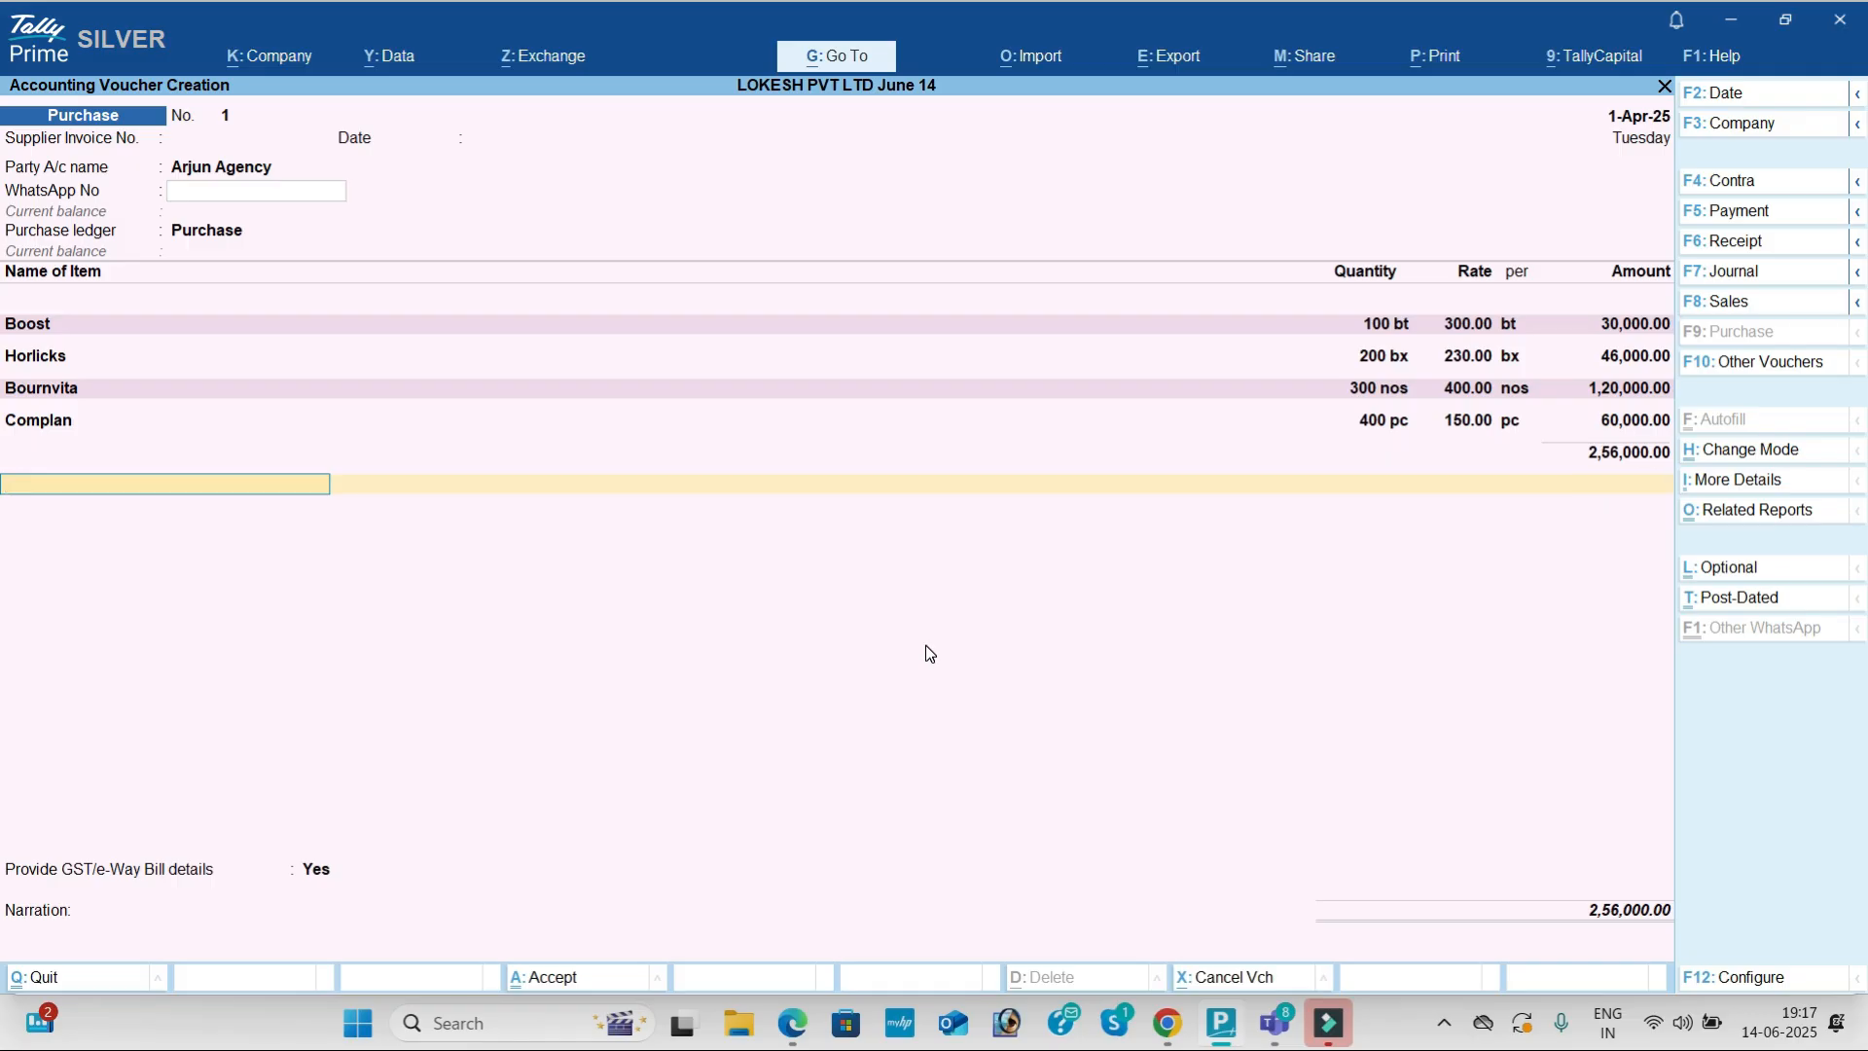
# Step: Add the CGST and SGST tax ledgers, 22,710.00 each
pyautogui.write('cg')
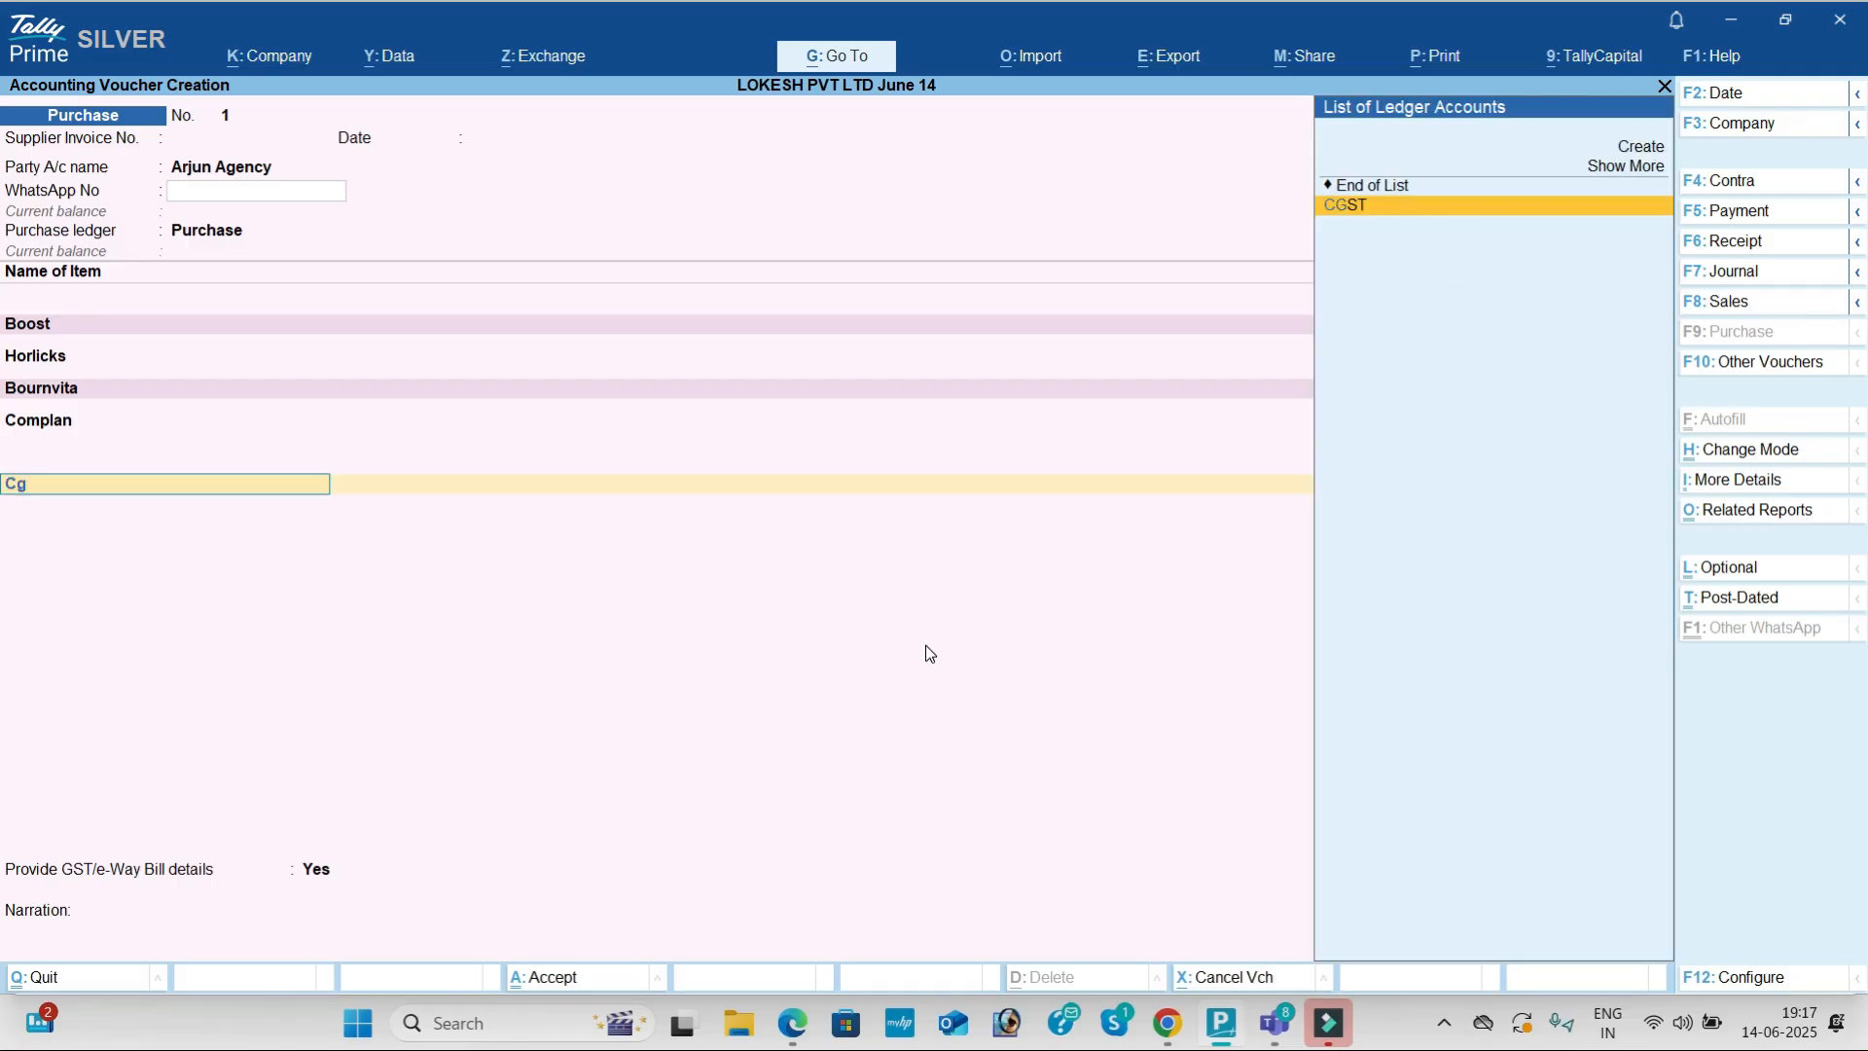
pyautogui.press('Return')
pyautogui.write('sg')
pyautogui.press('Return')
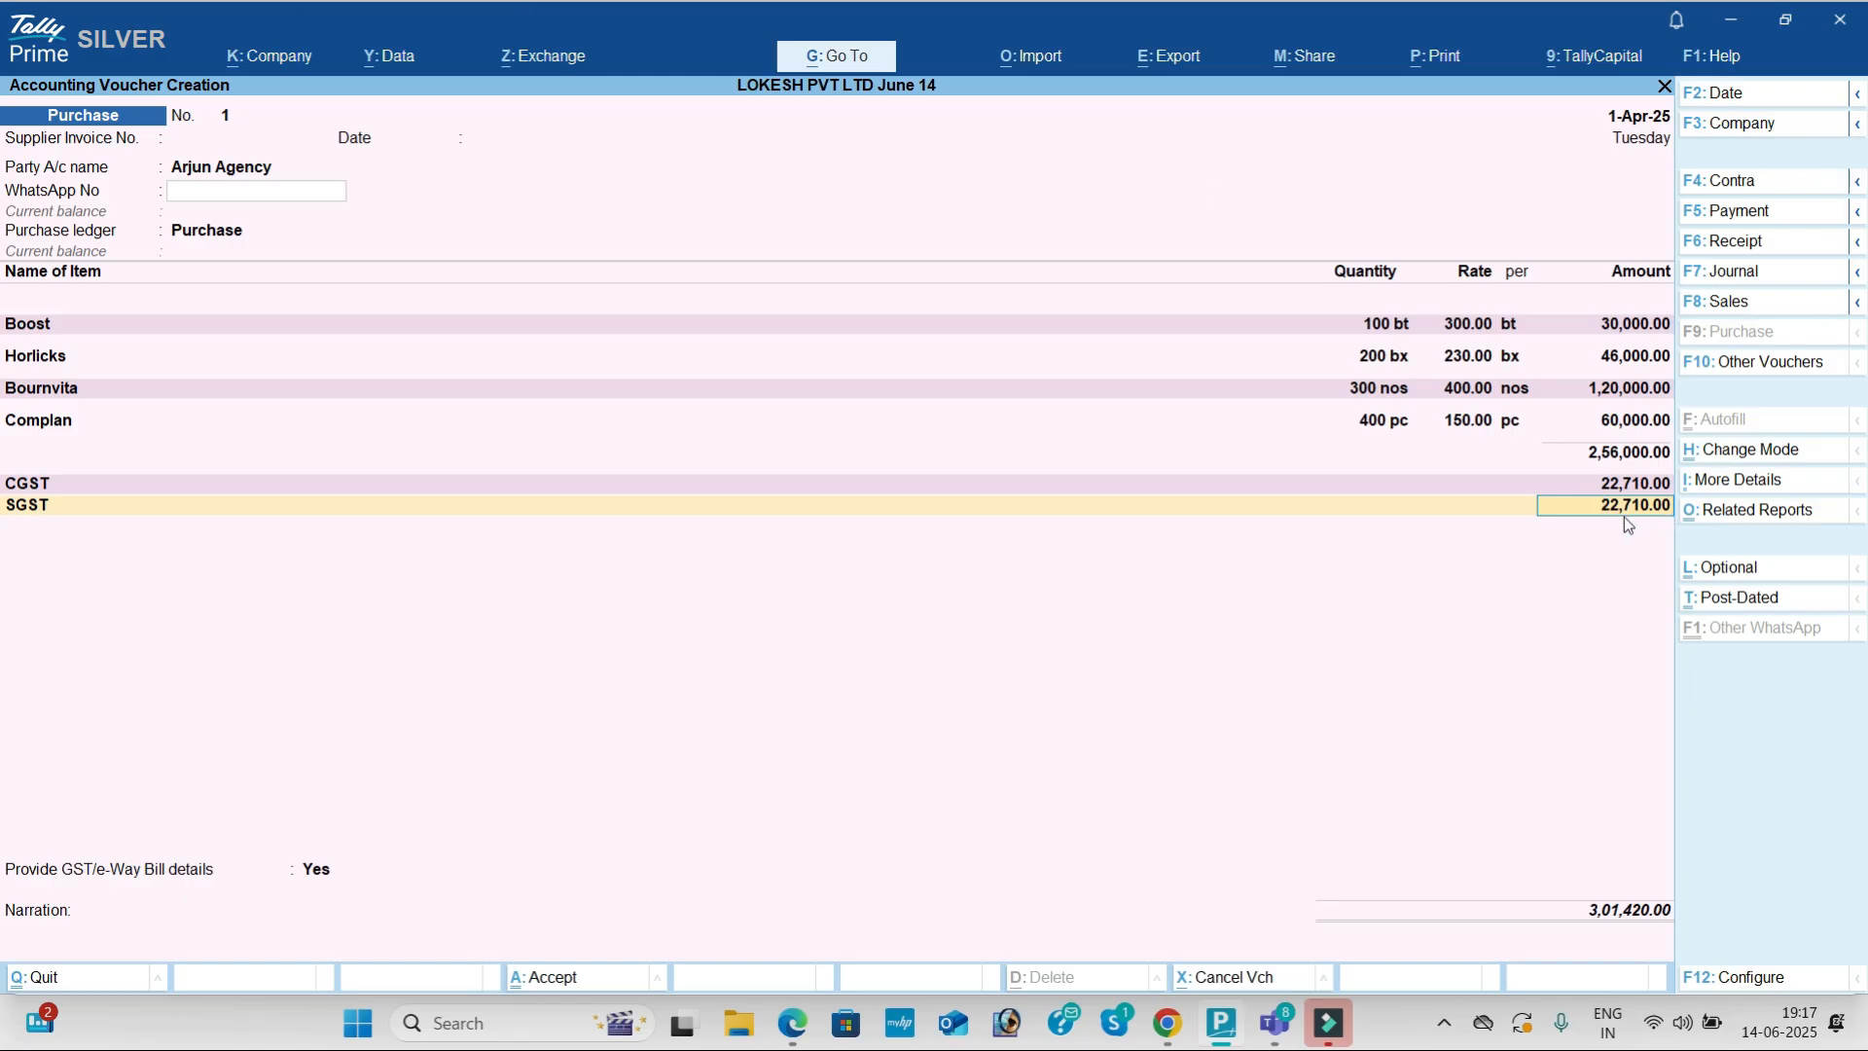
# Step: Check item lines against the PDF's GST rates: Horlicks 12%, Bournvita 18%, Complan 28%
pyautogui.click(1627, 332)
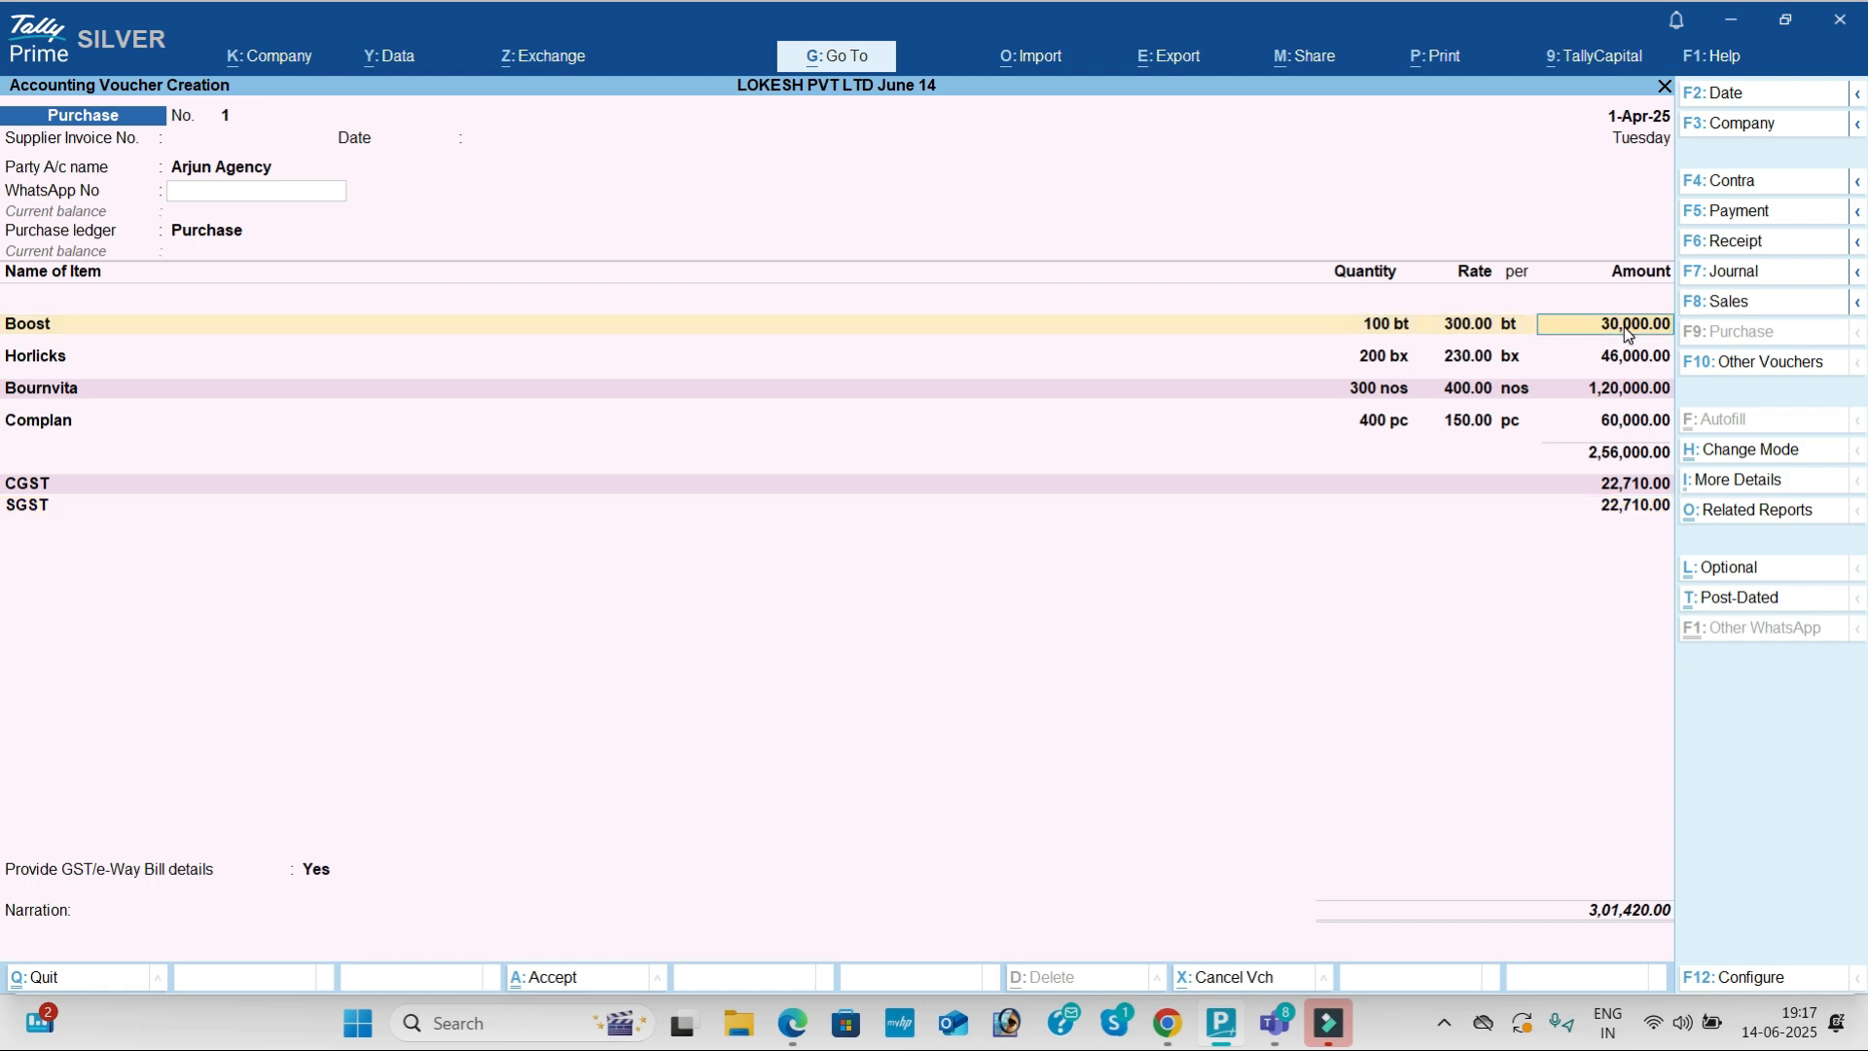
pyautogui.click(1627, 359)
pyautogui.hotkey('alt', 'Tab')
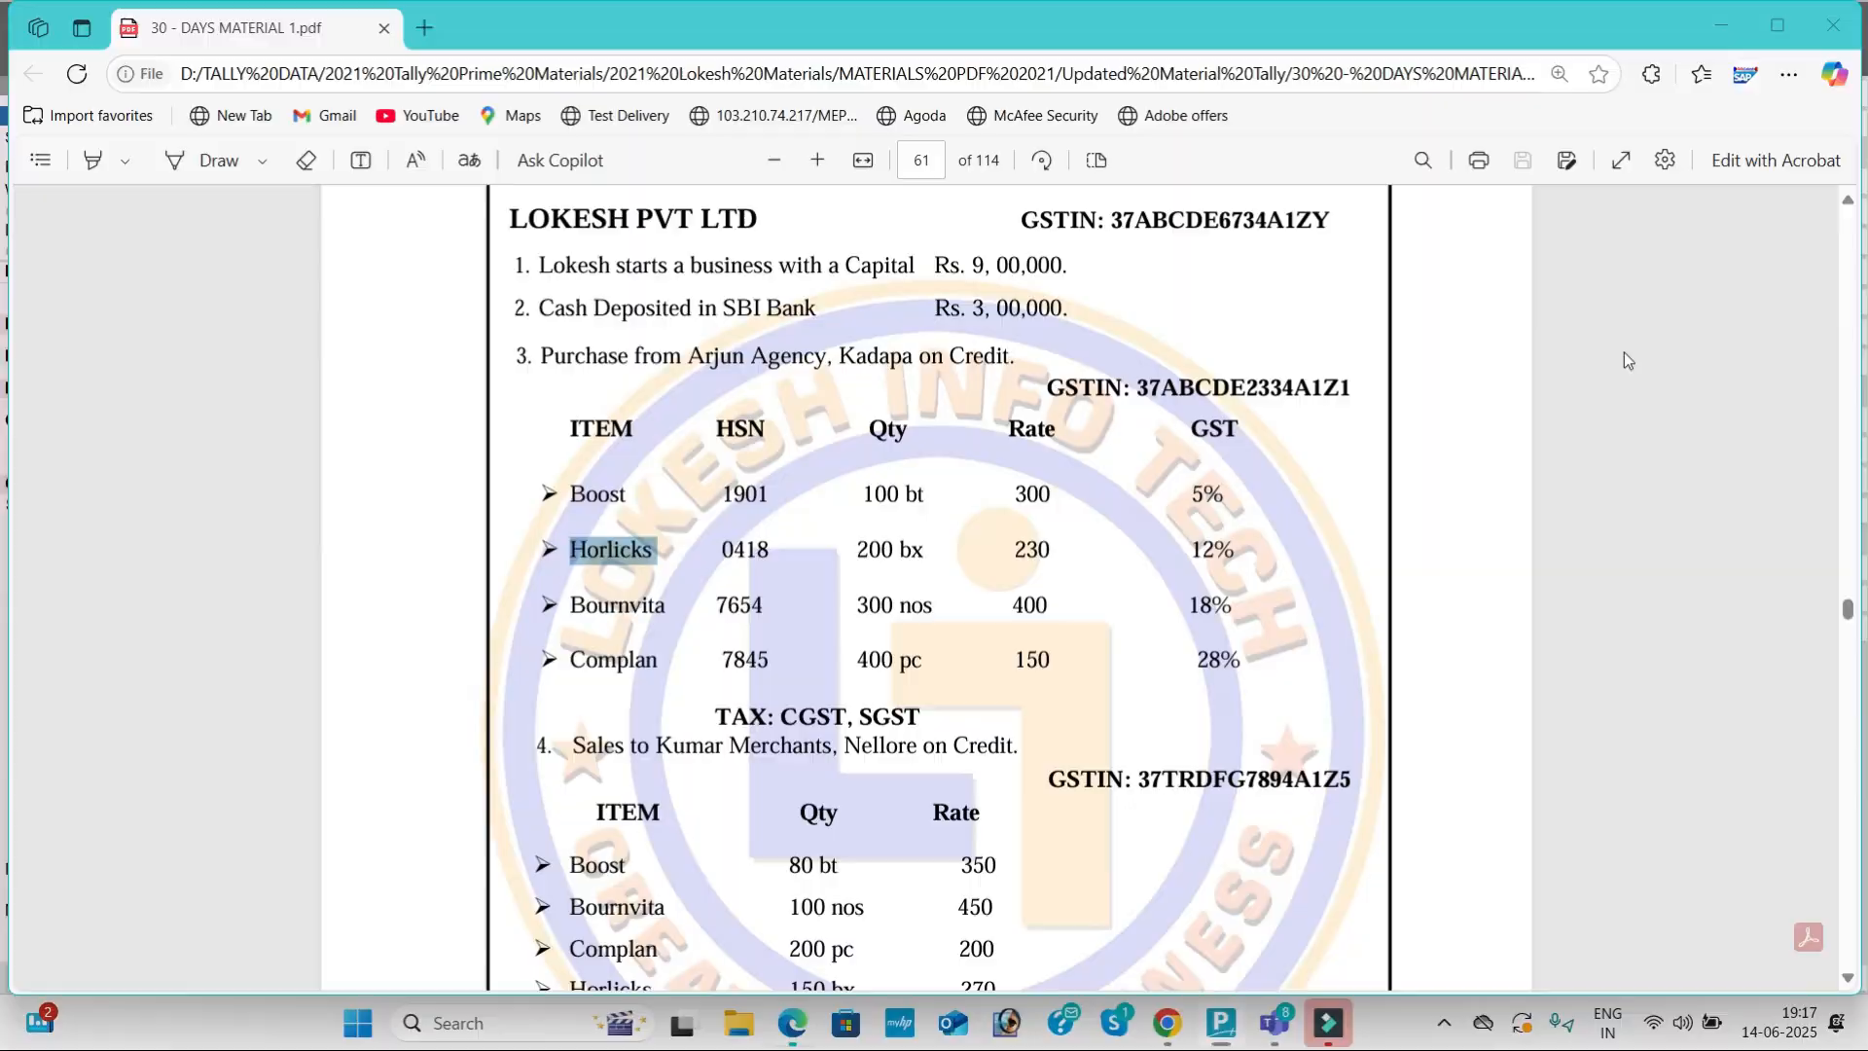
pyautogui.doubleClick(1198, 549)
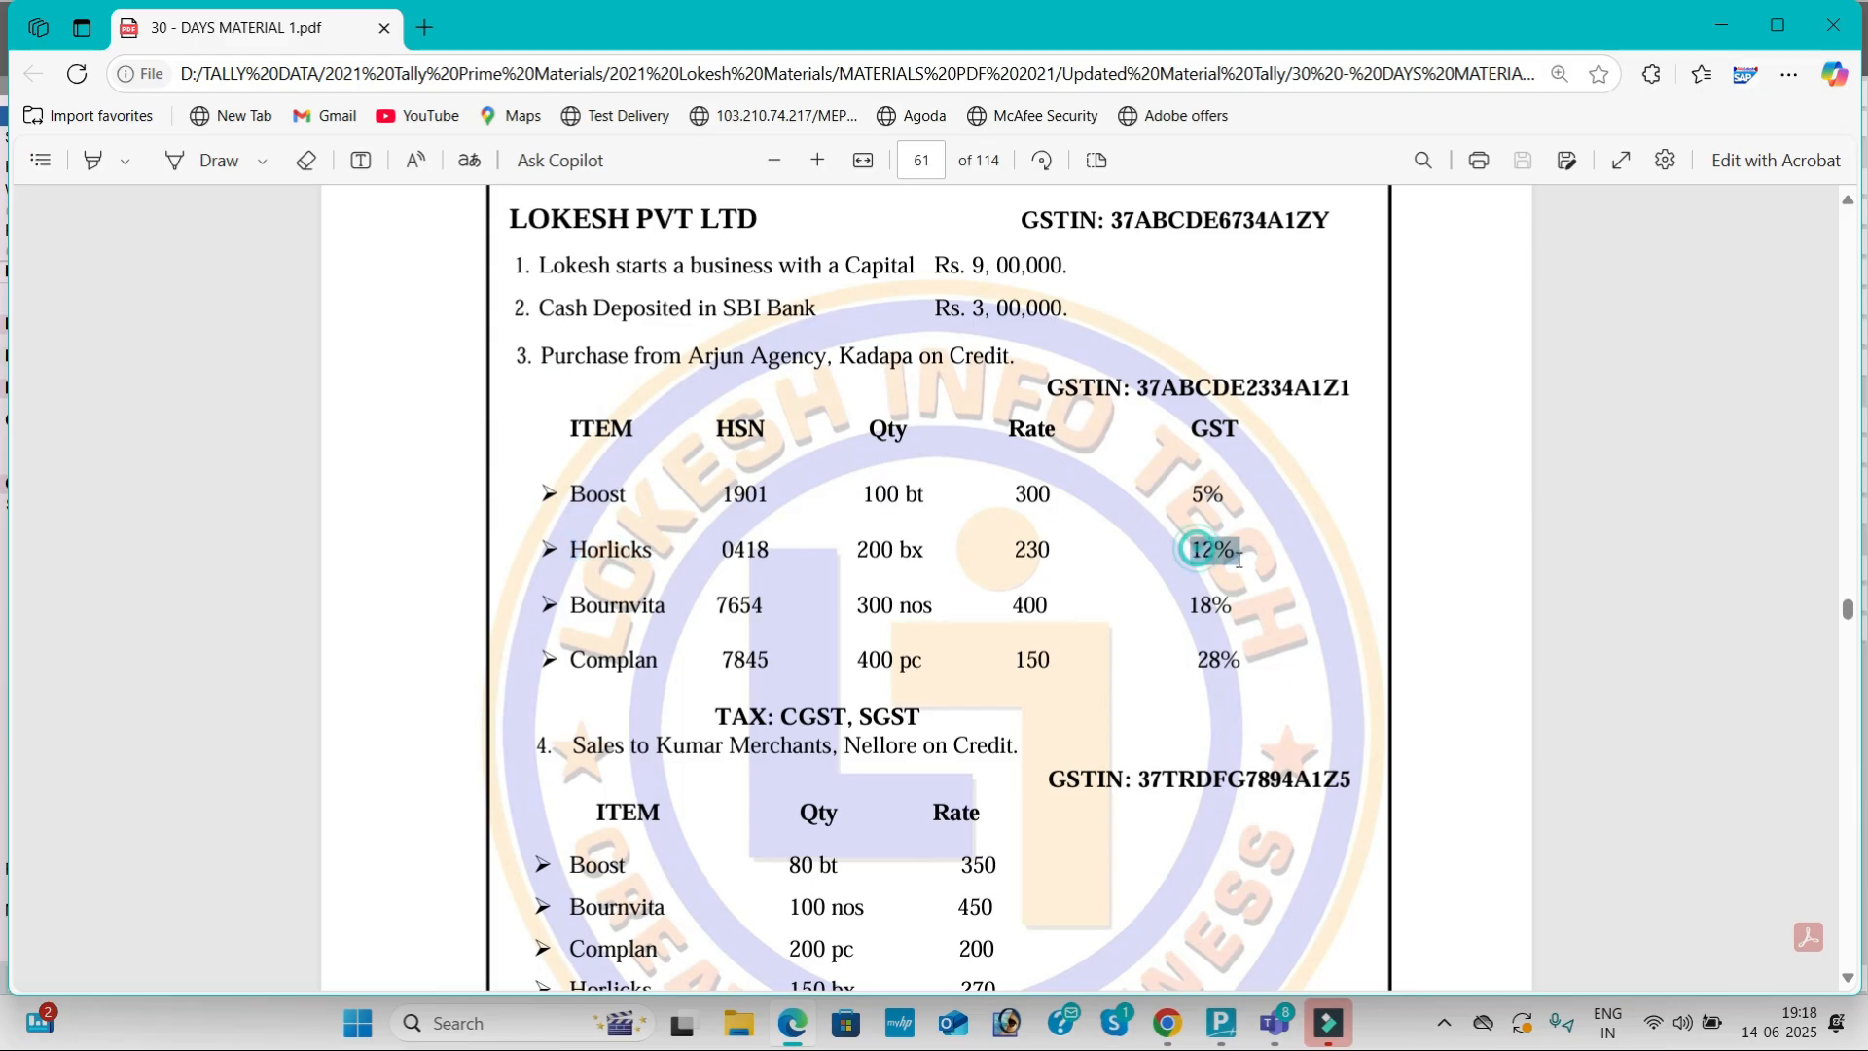
pyautogui.hotkey('alt', 'Tab')
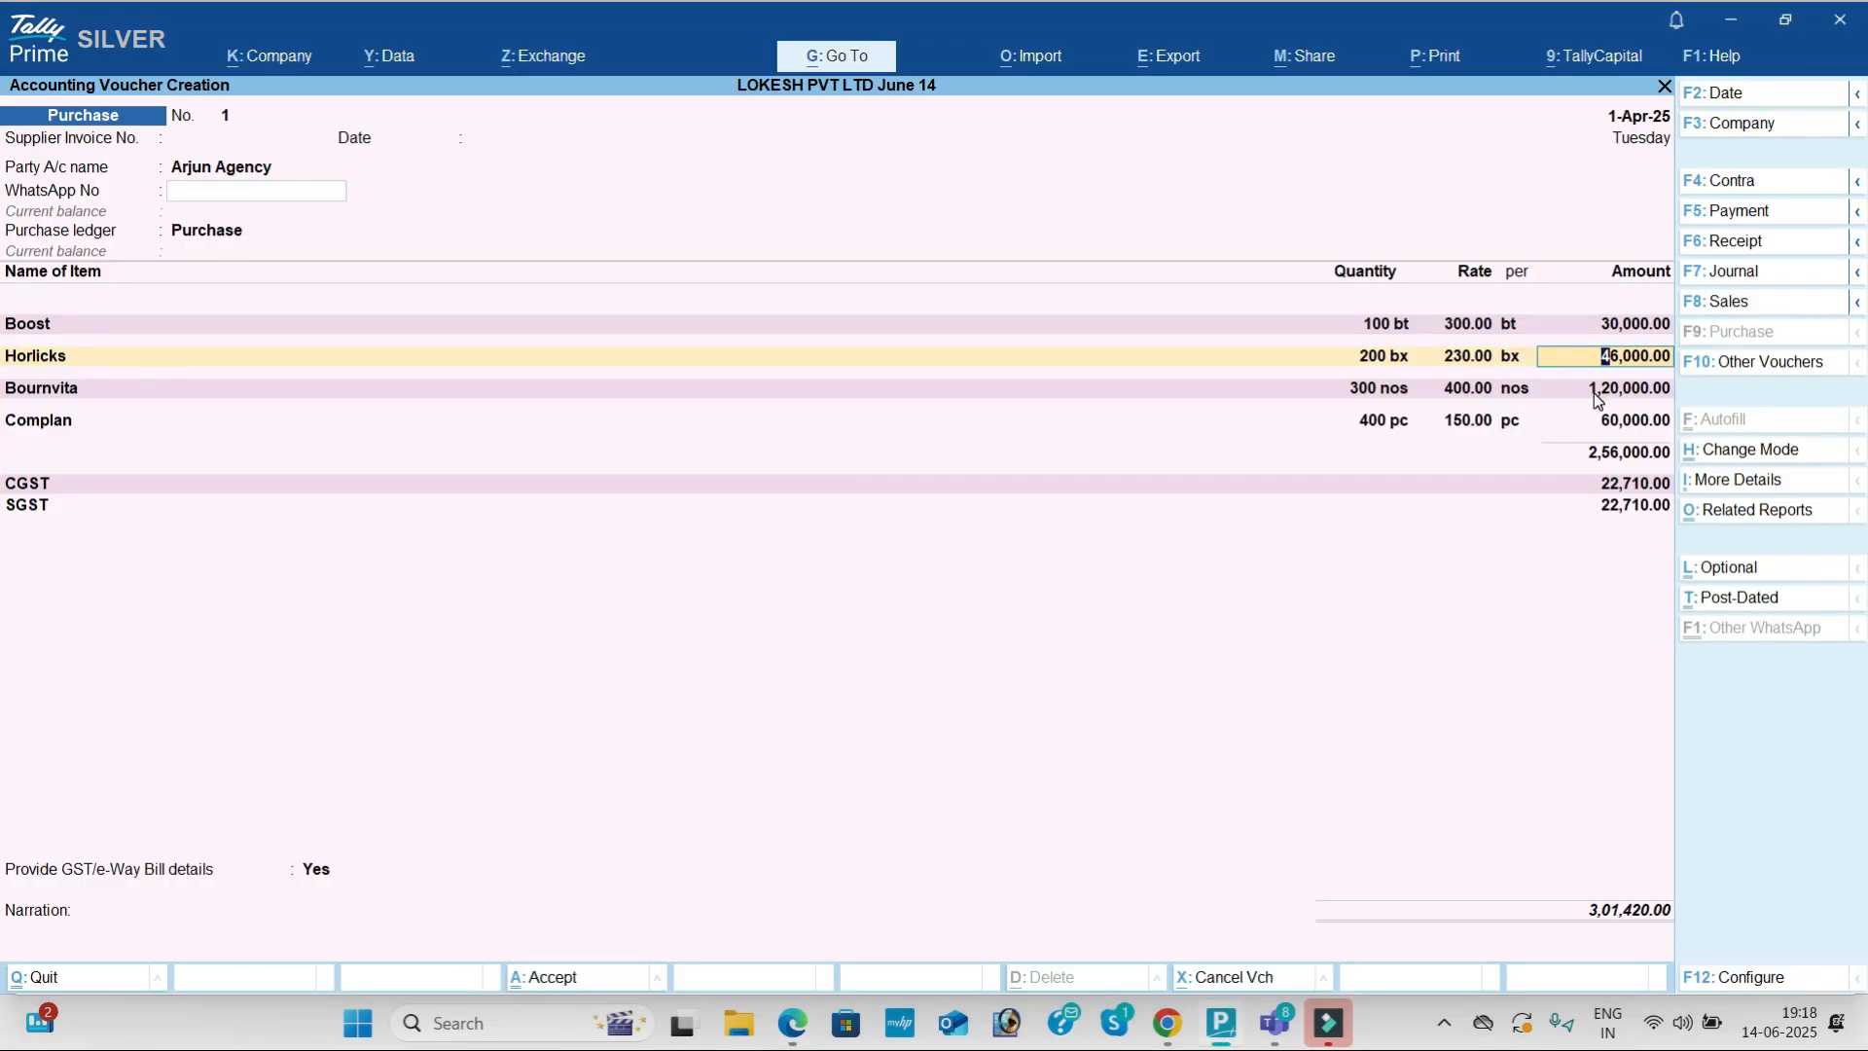
pyautogui.hotkey('alt', 'Tab')
pyautogui.moveTo(1202, 598); pyautogui.dragTo(1215, 610)
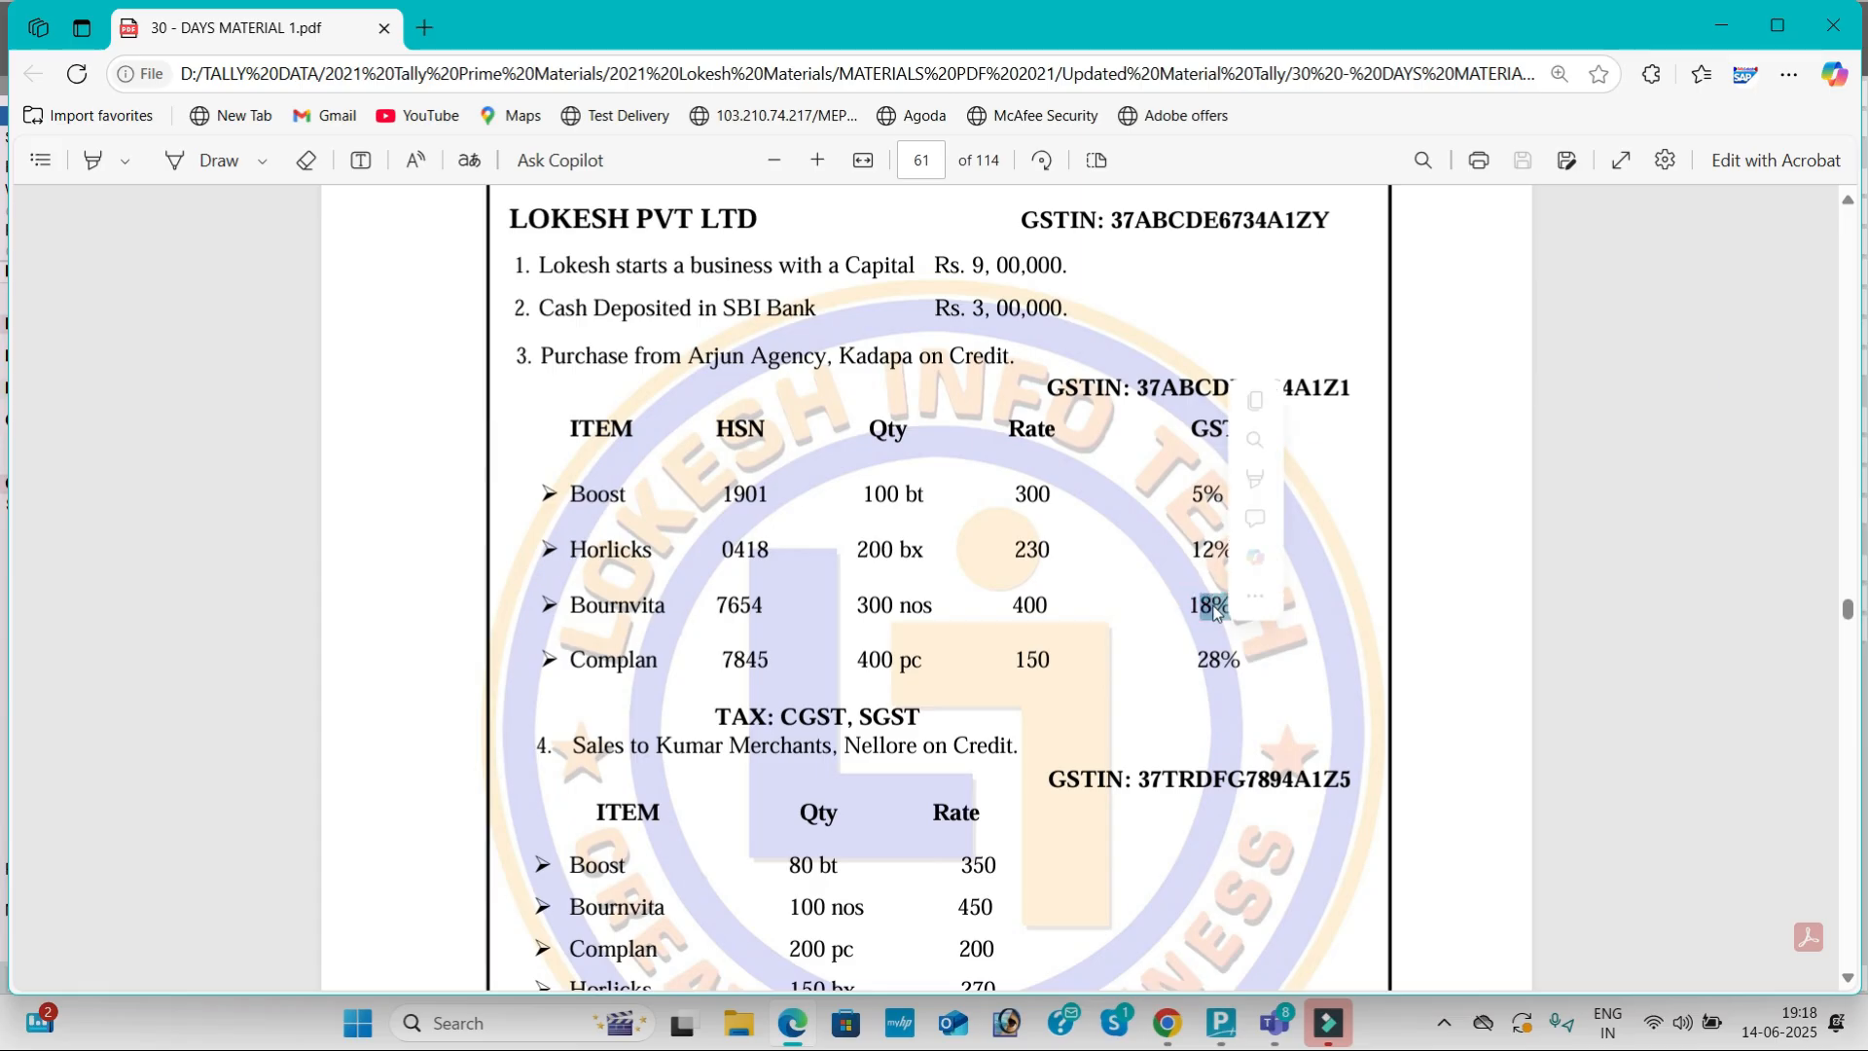
pyautogui.hotkey('alt', 'Tab')
pyautogui.click(1628, 422)
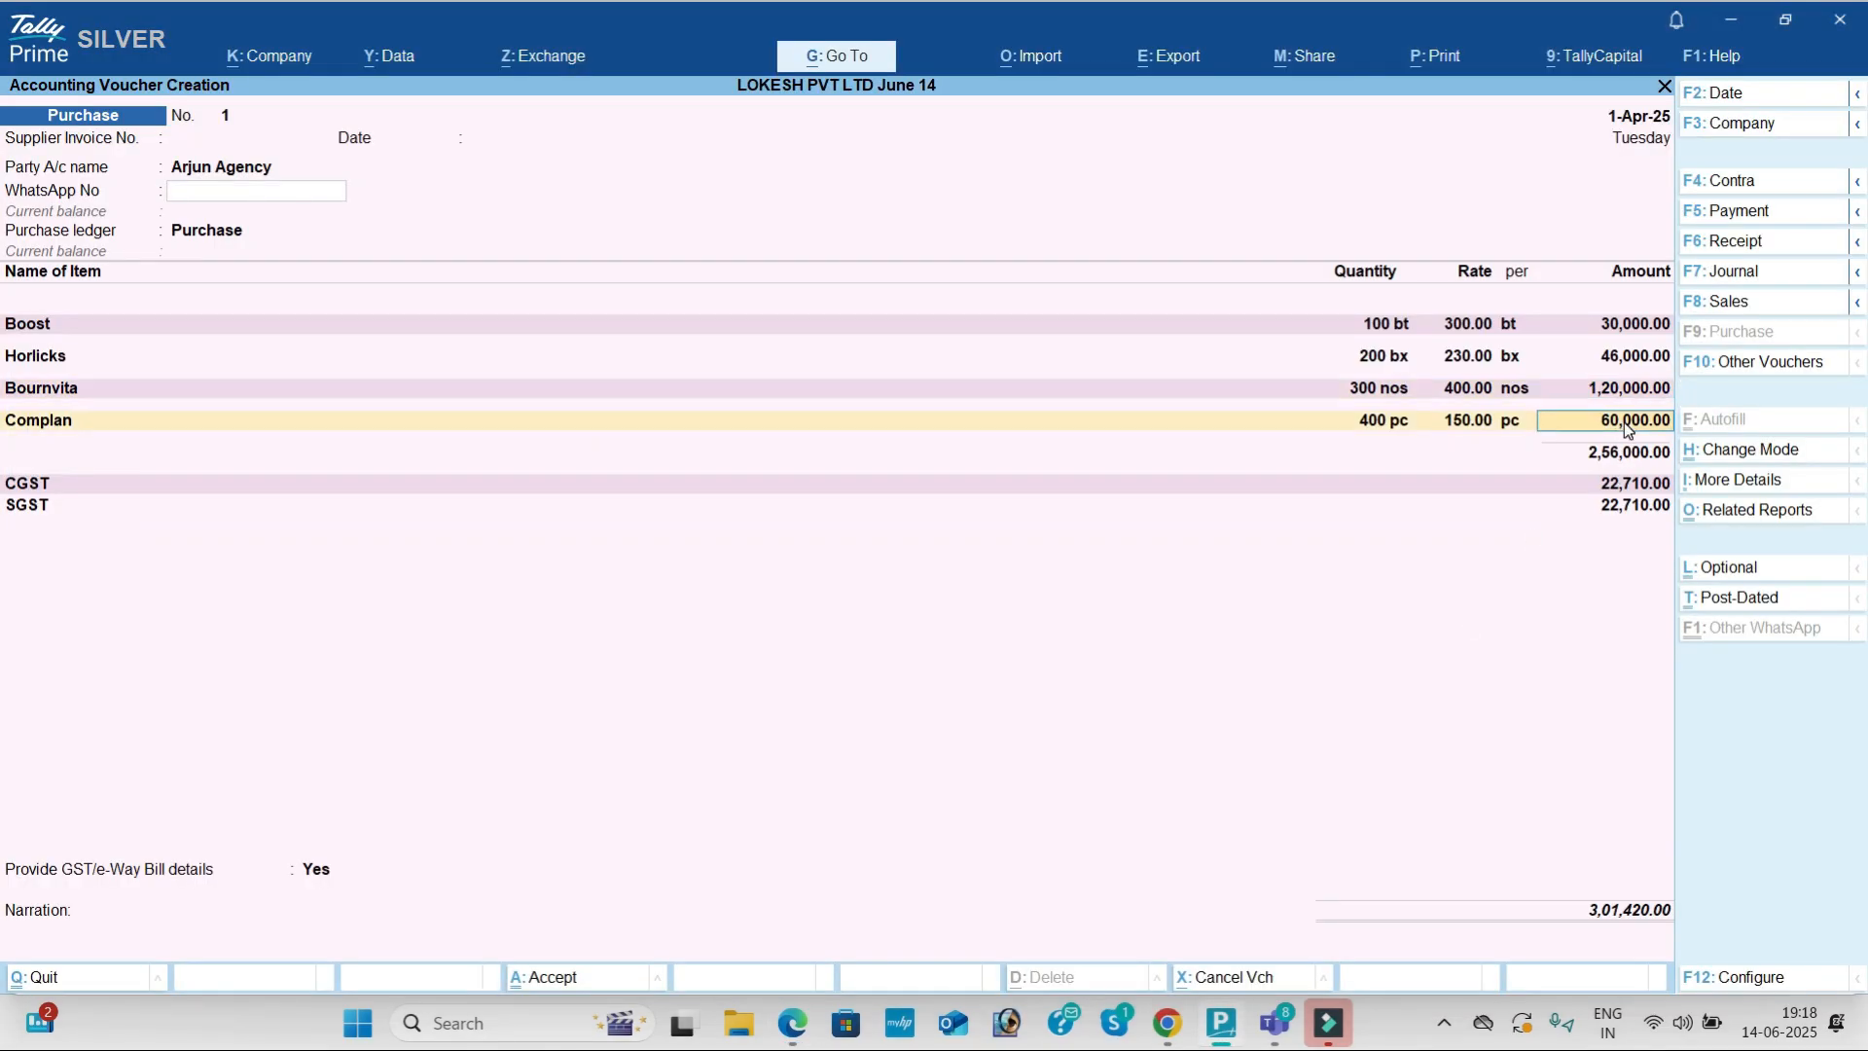
pyautogui.hotkey('alt', 'Tab')
pyautogui.moveTo(1197, 661); pyautogui.dragTo(1230, 674)
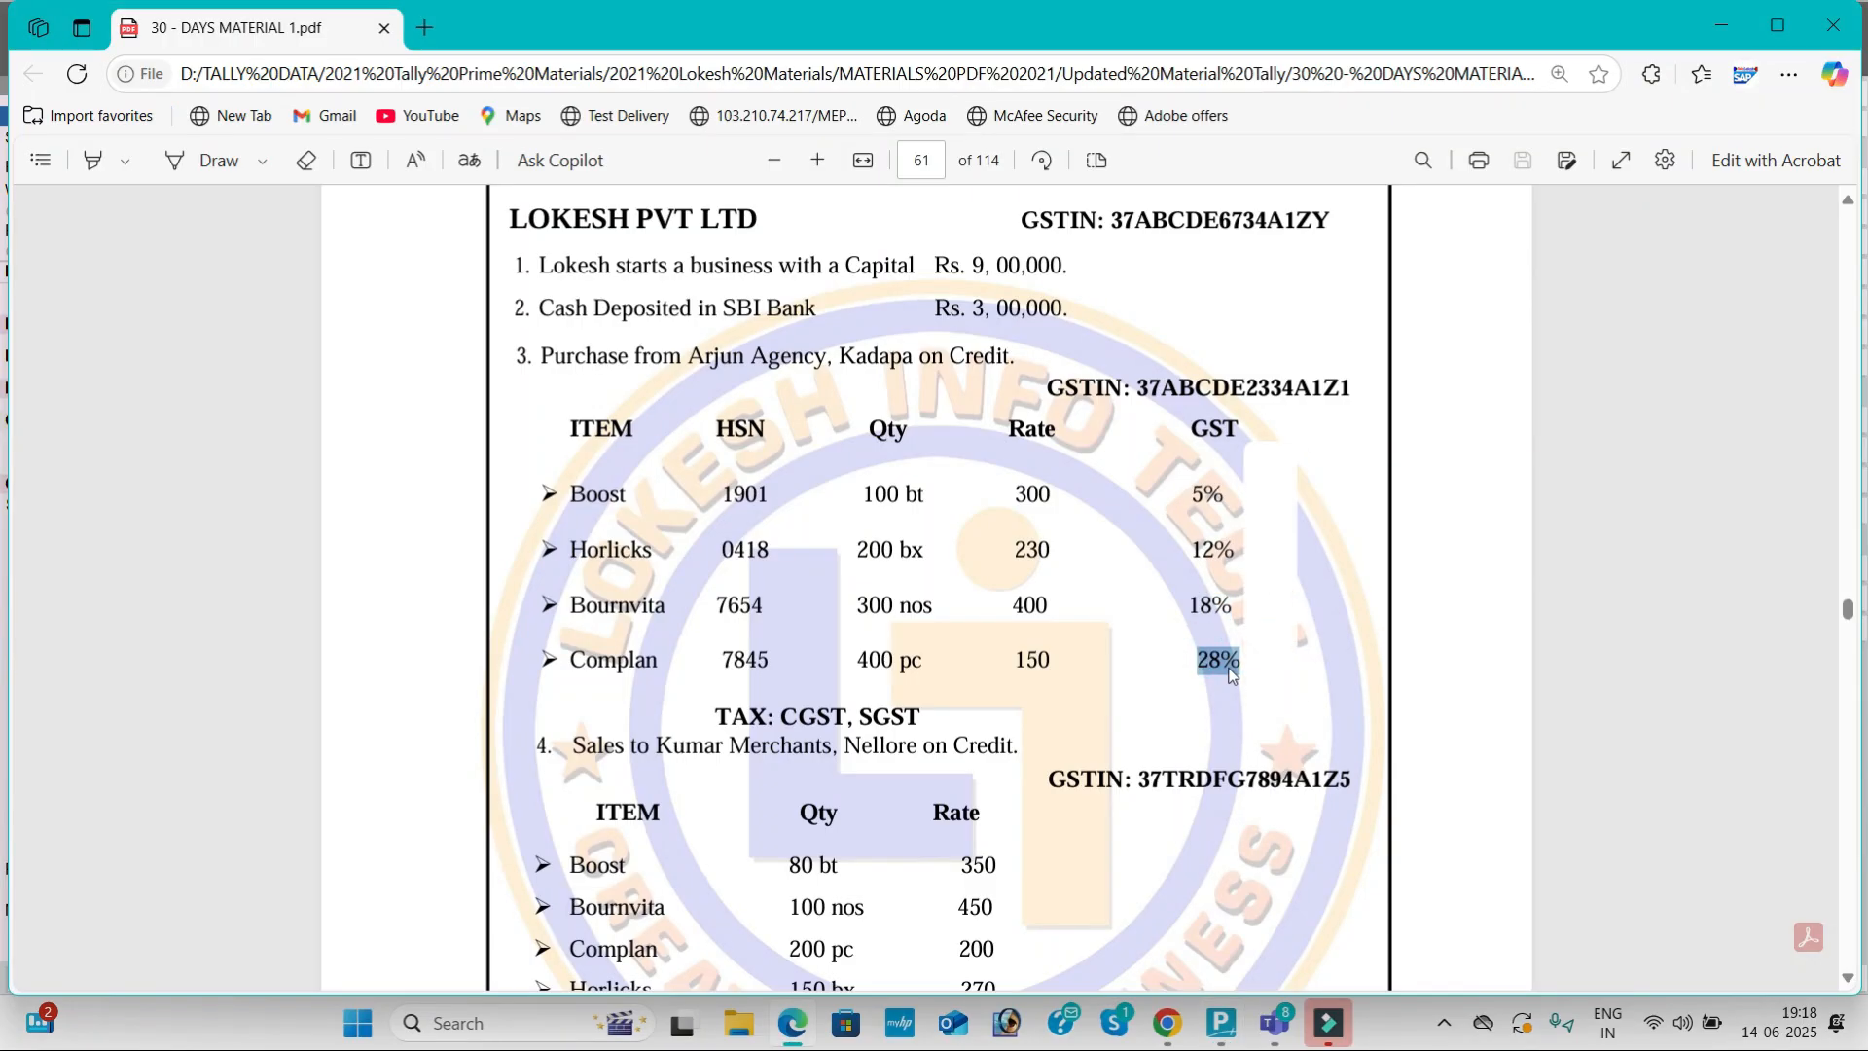
pyautogui.click(1087, 616)
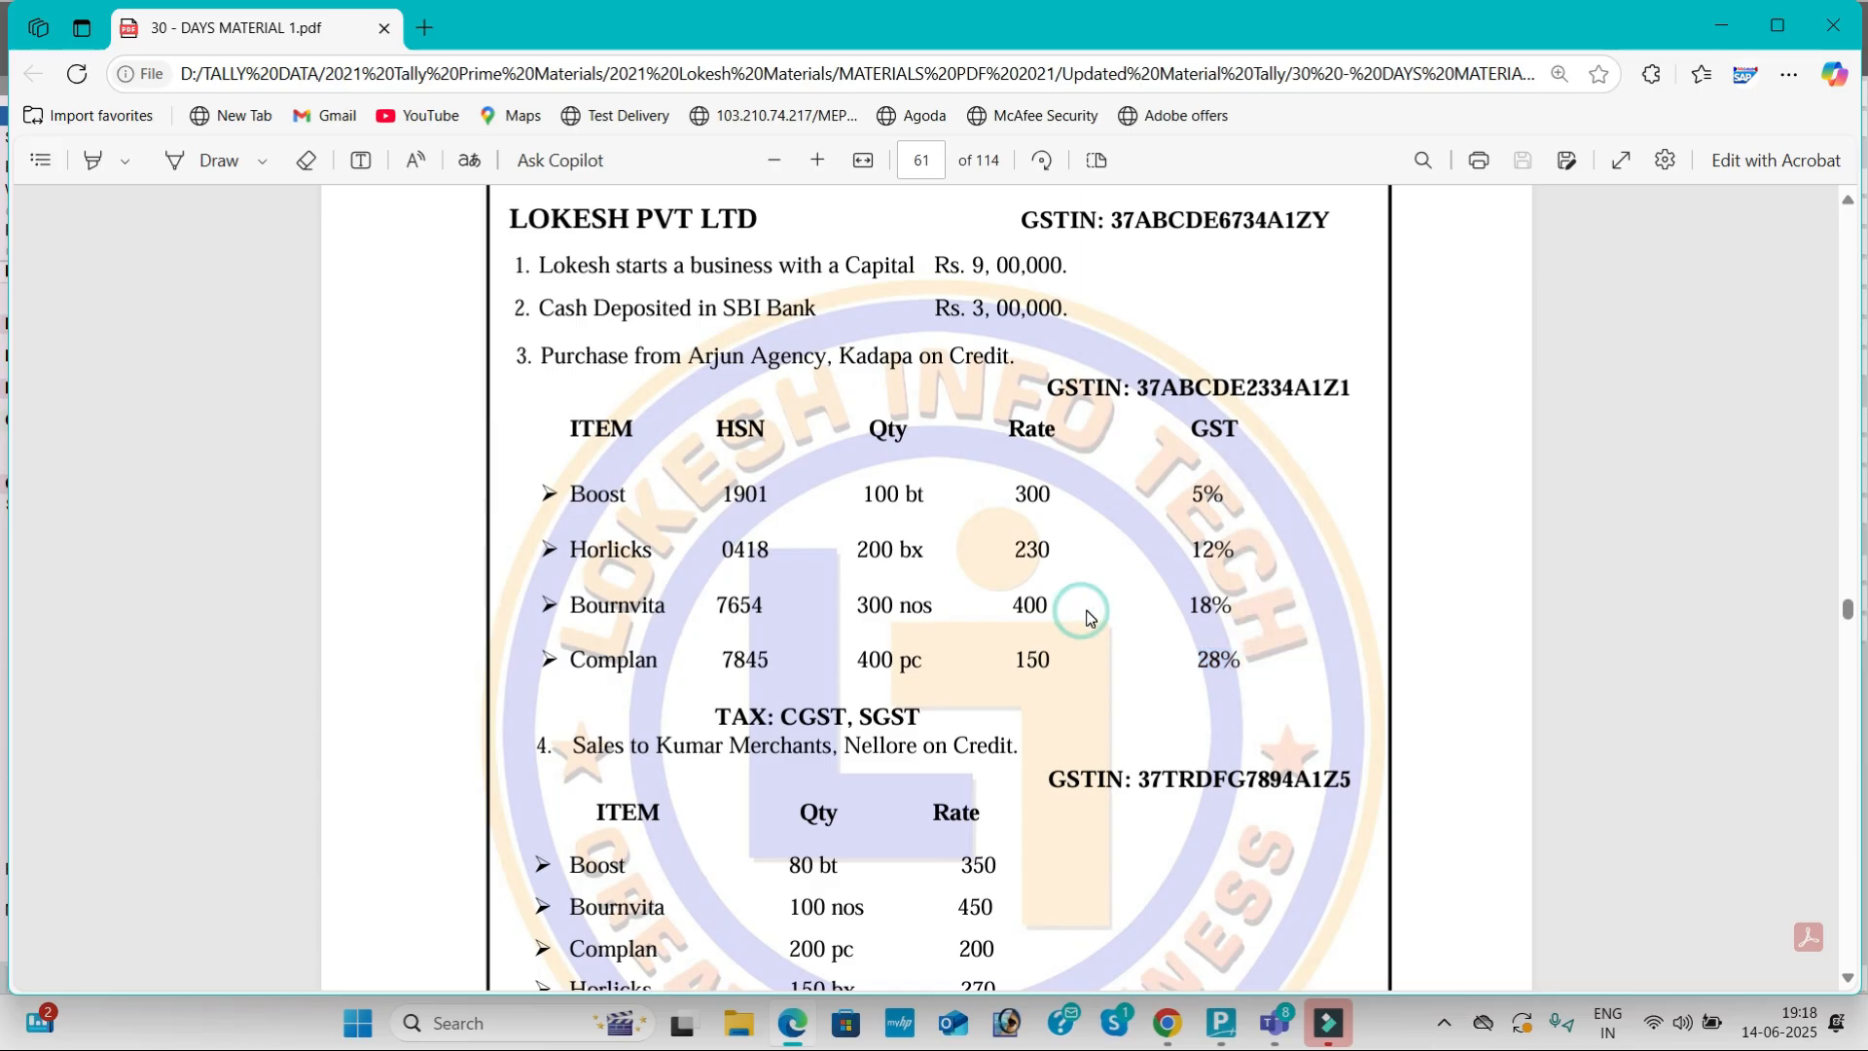
pyautogui.hotkey('alt', 'Tab')
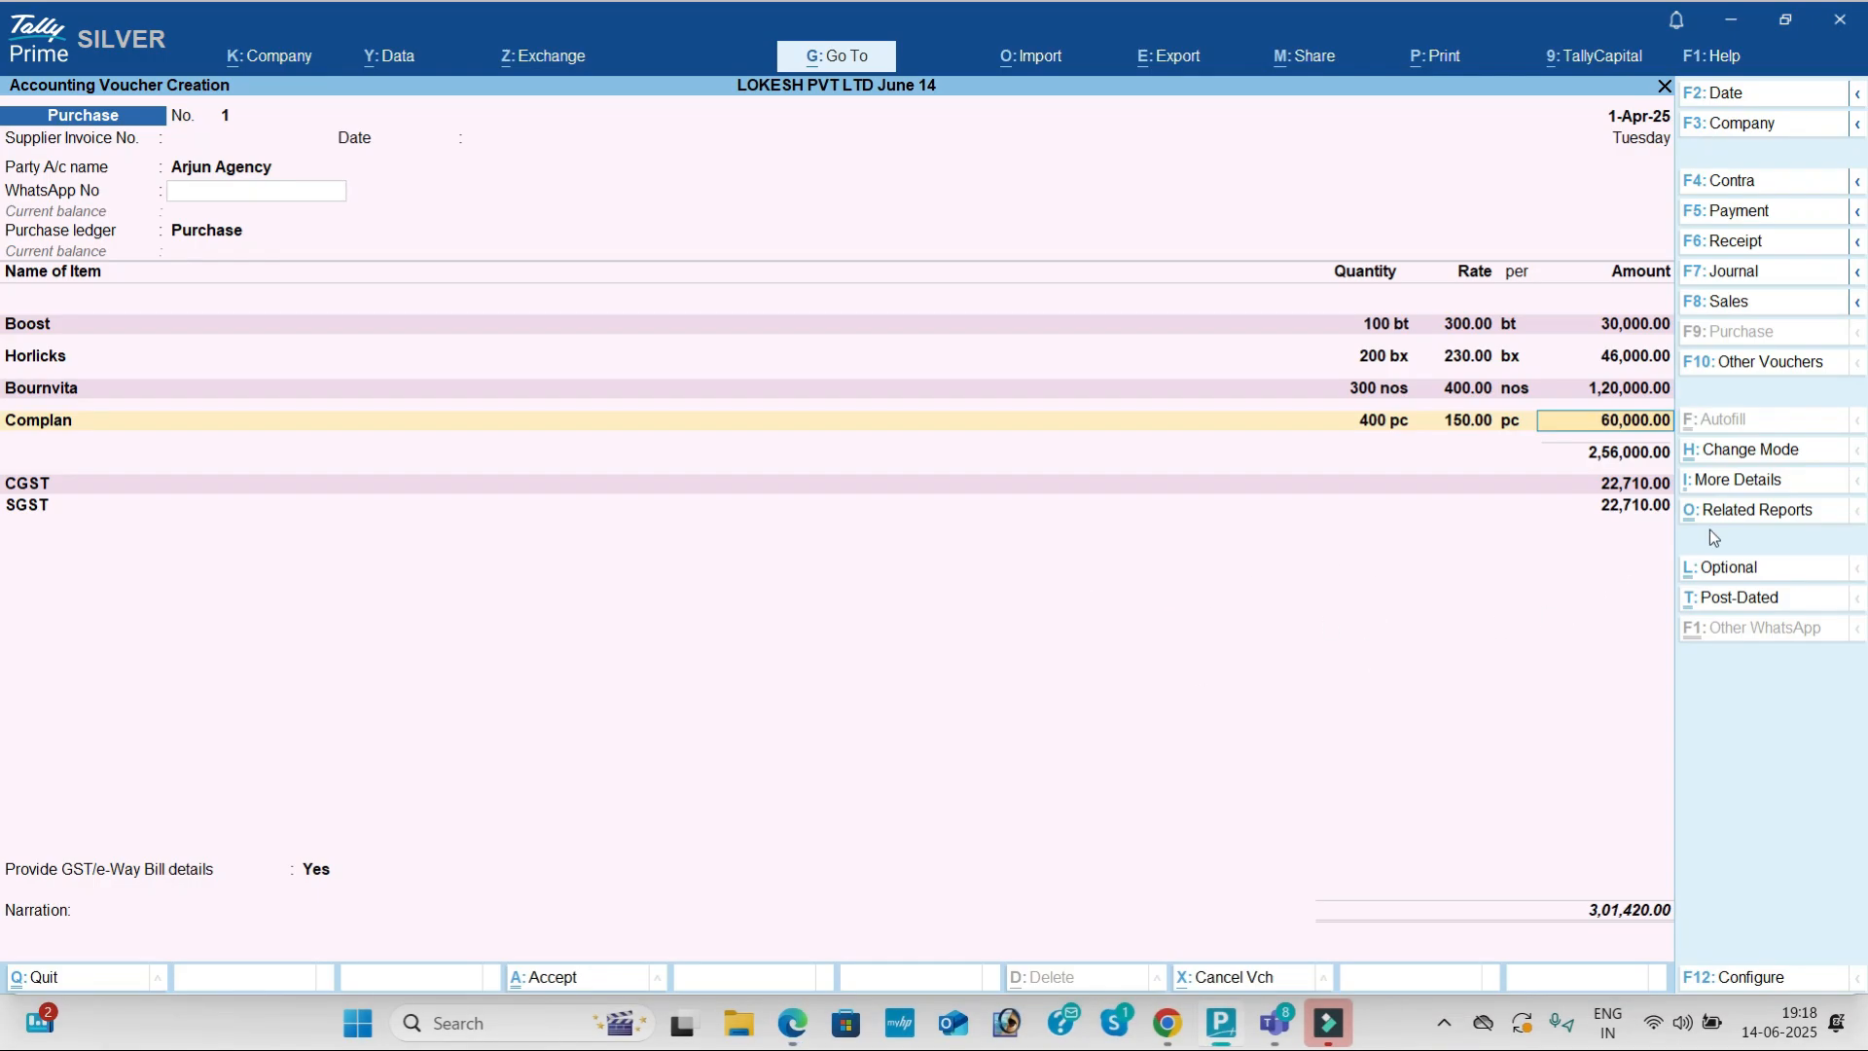
pyautogui.click(1747, 514)
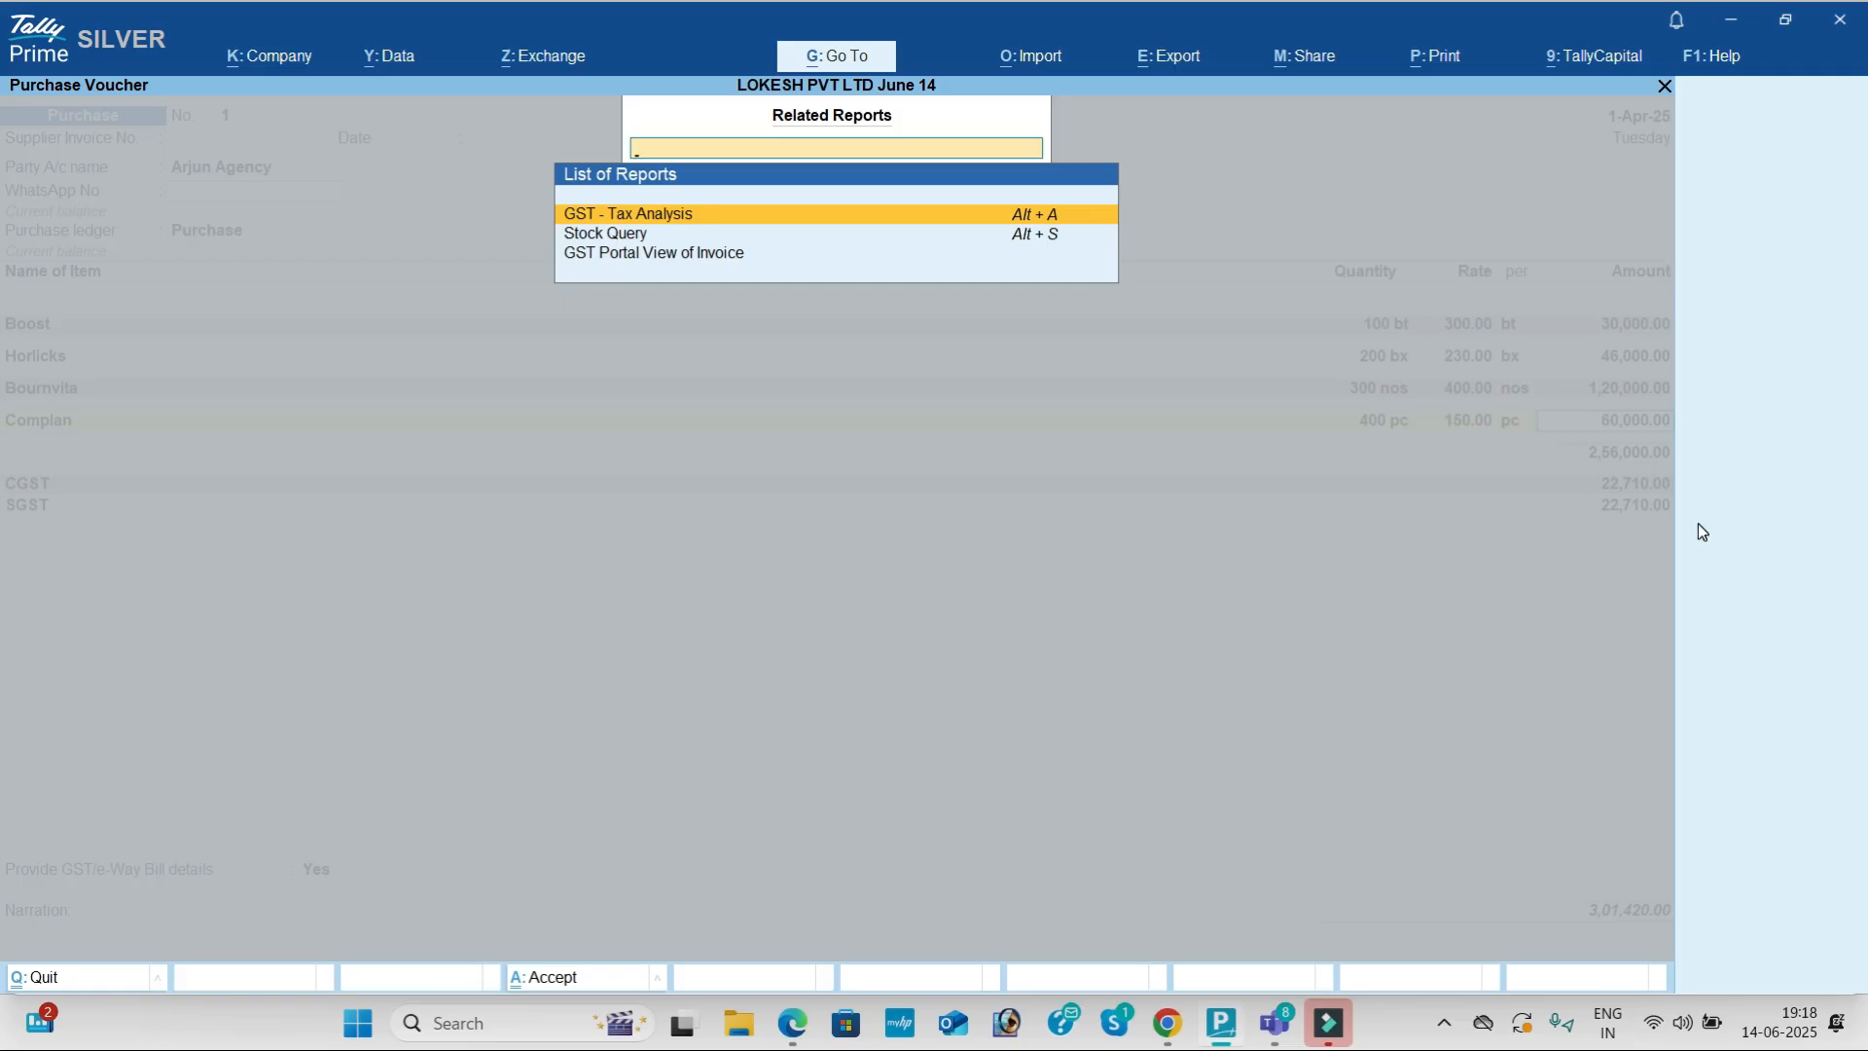
pyautogui.press('Return')
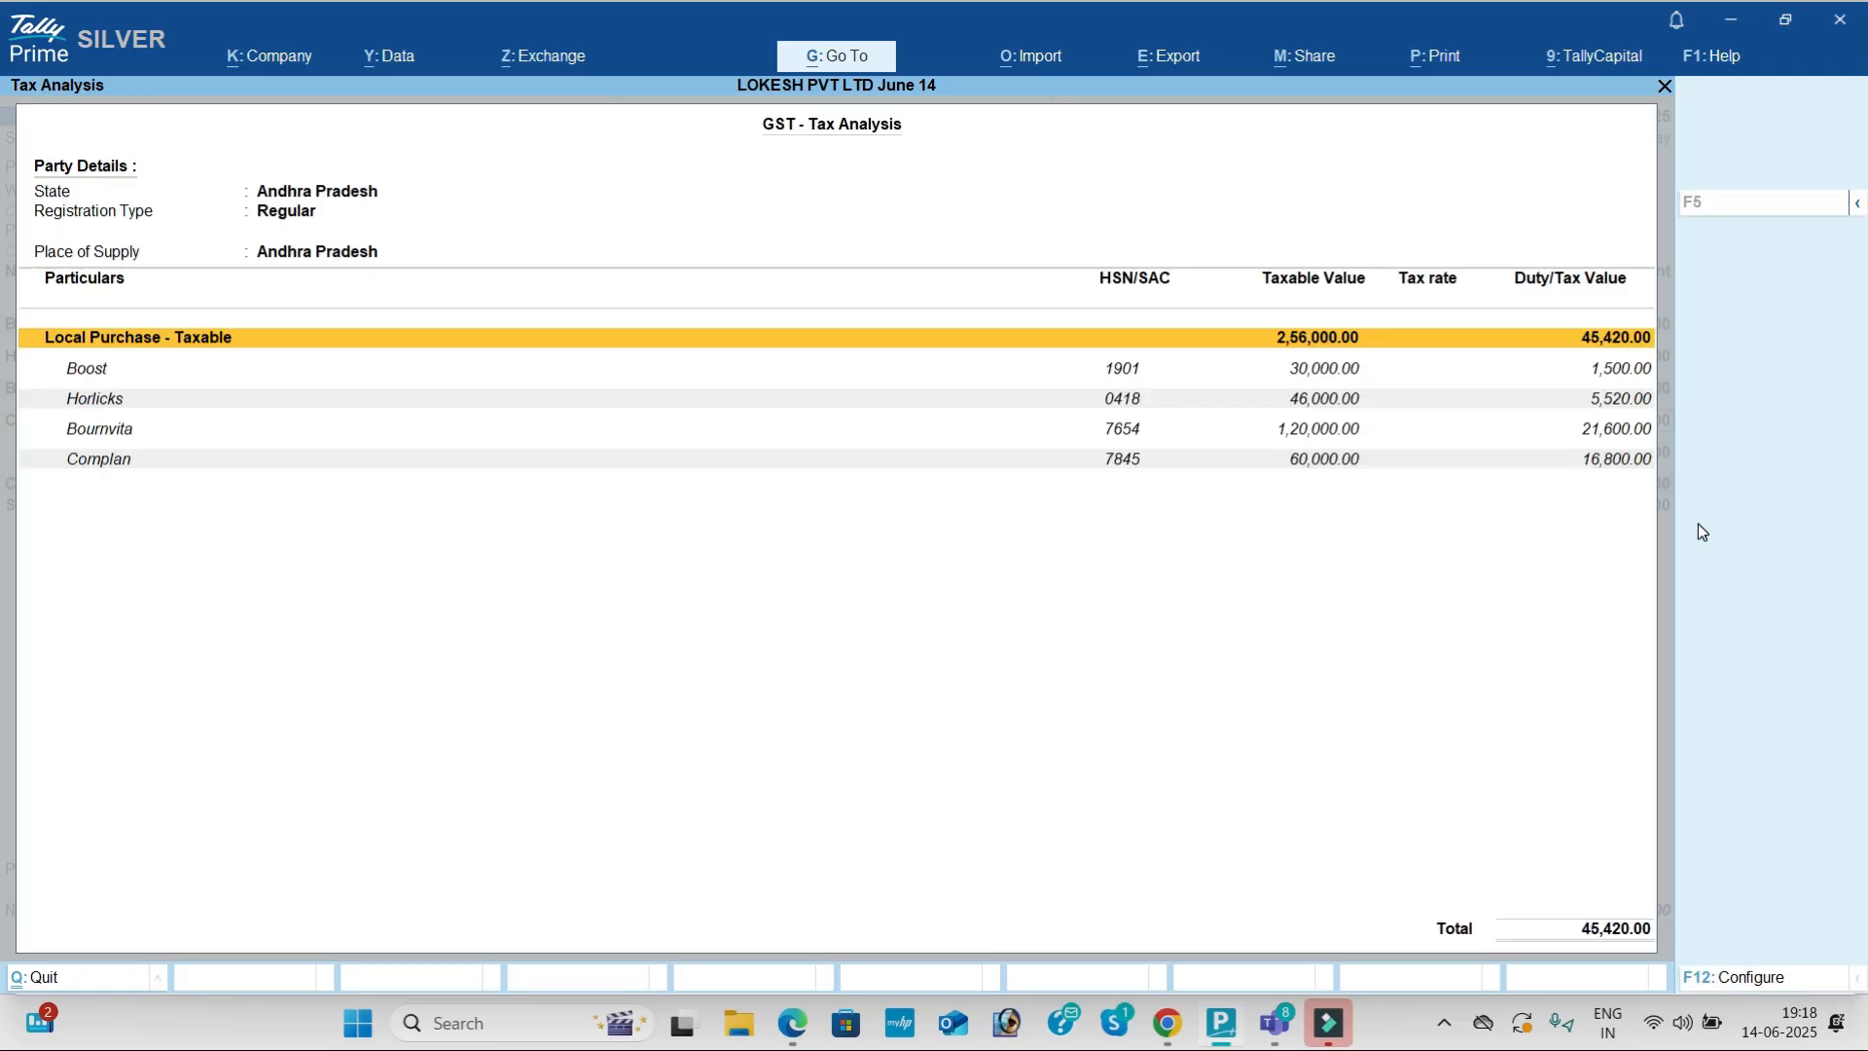
pyautogui.hotkey('alt', 'f5')
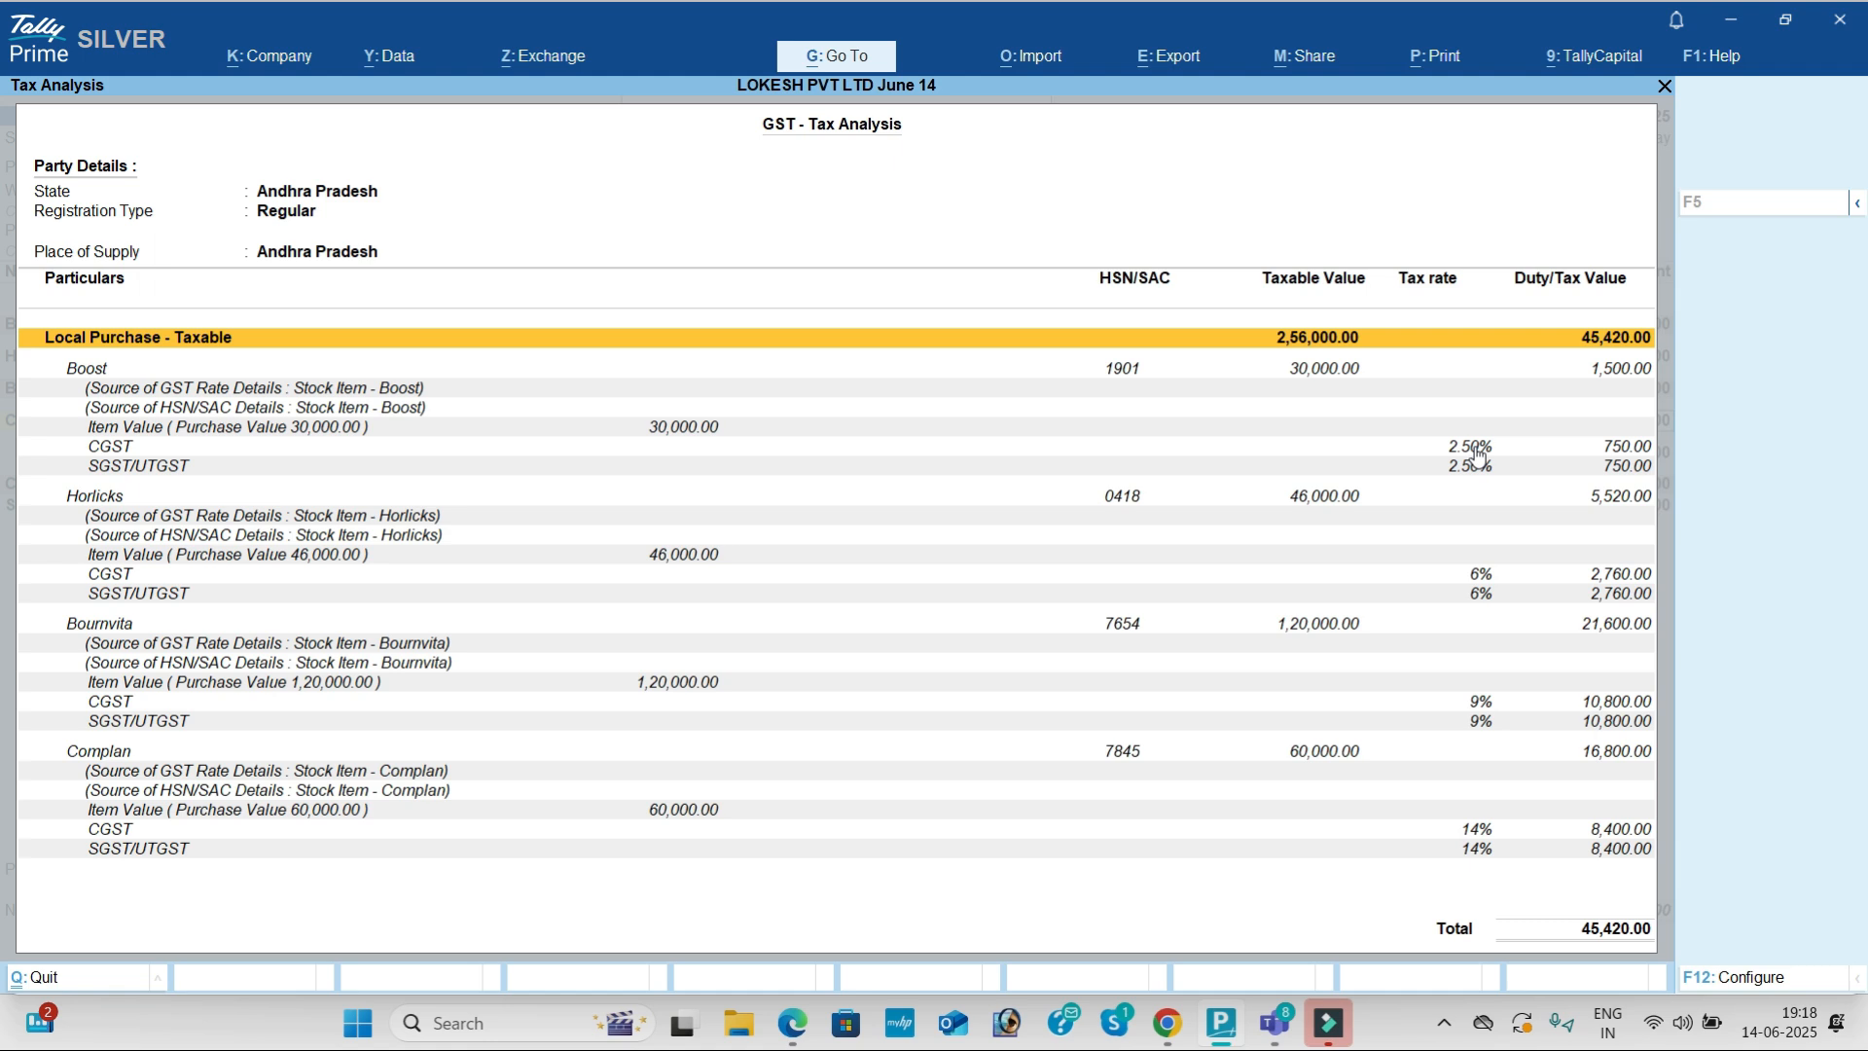
pyautogui.press('Down')
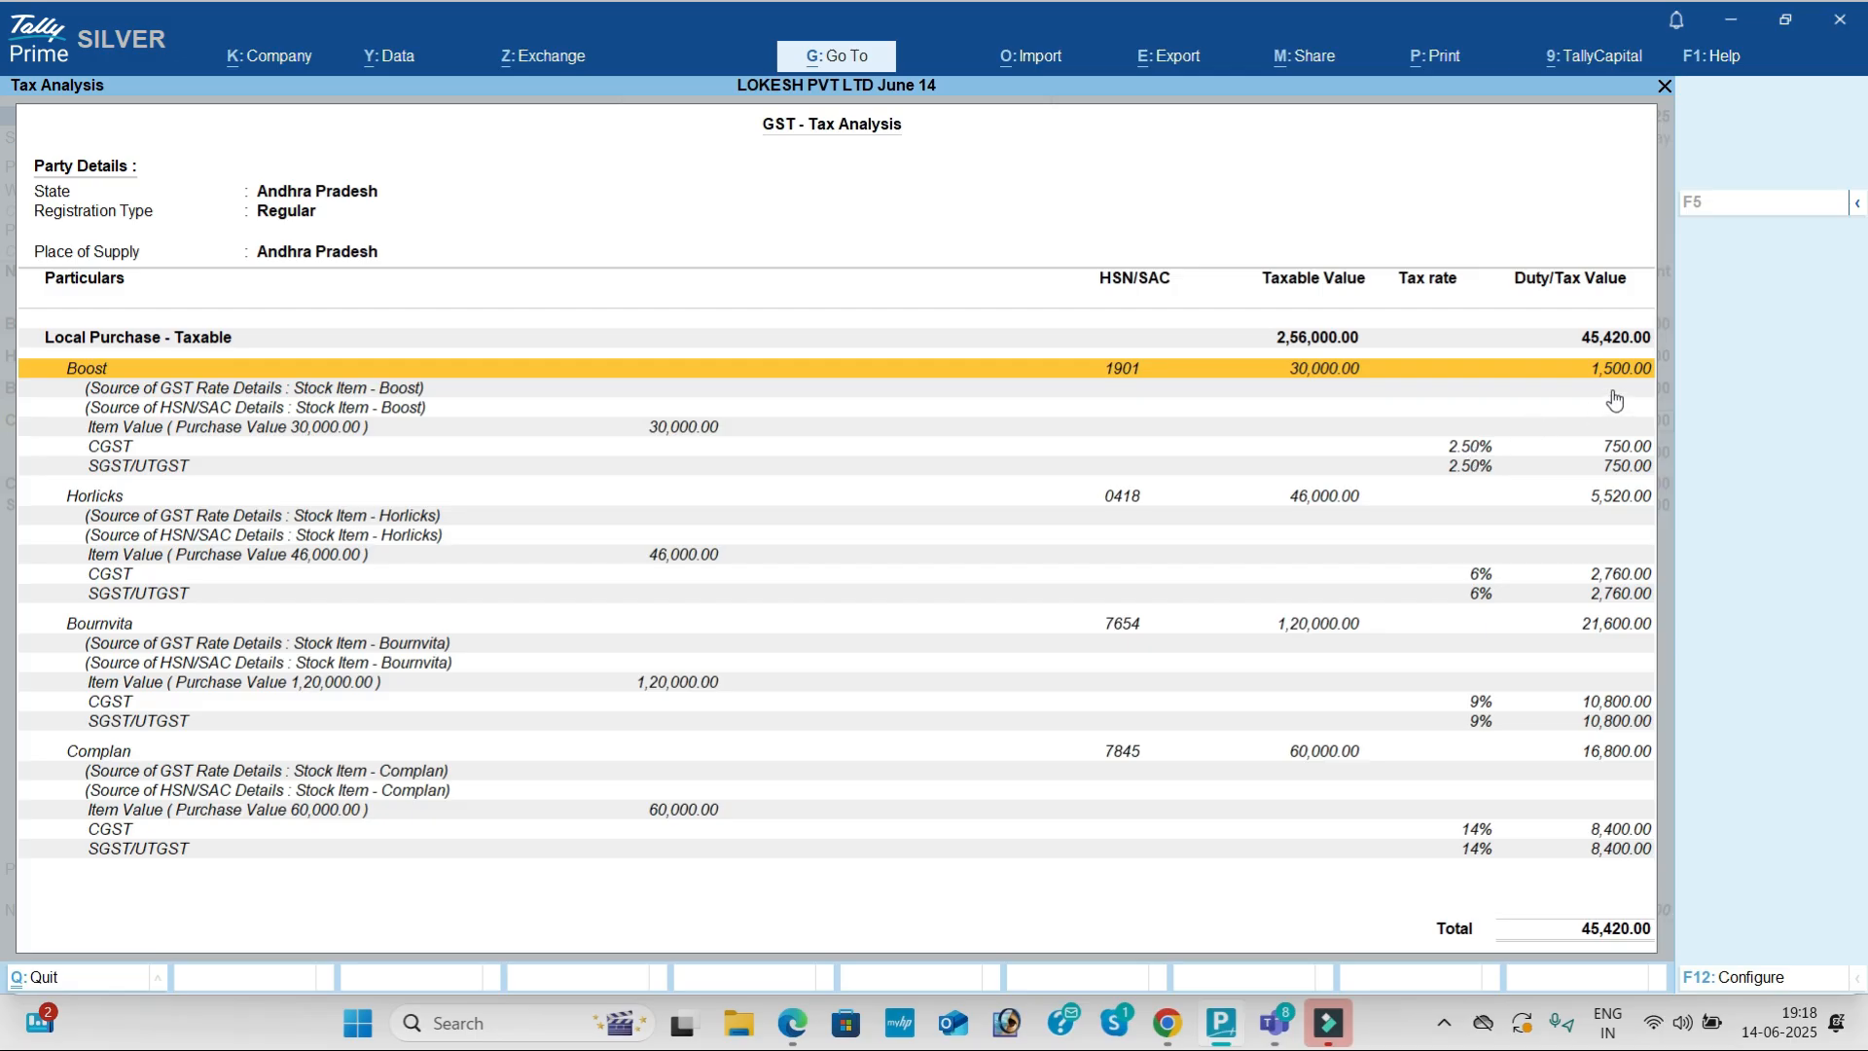
pyautogui.press('Down')
pyautogui.press('Down')
pyautogui.press('Down')
pyautogui.press('Down')
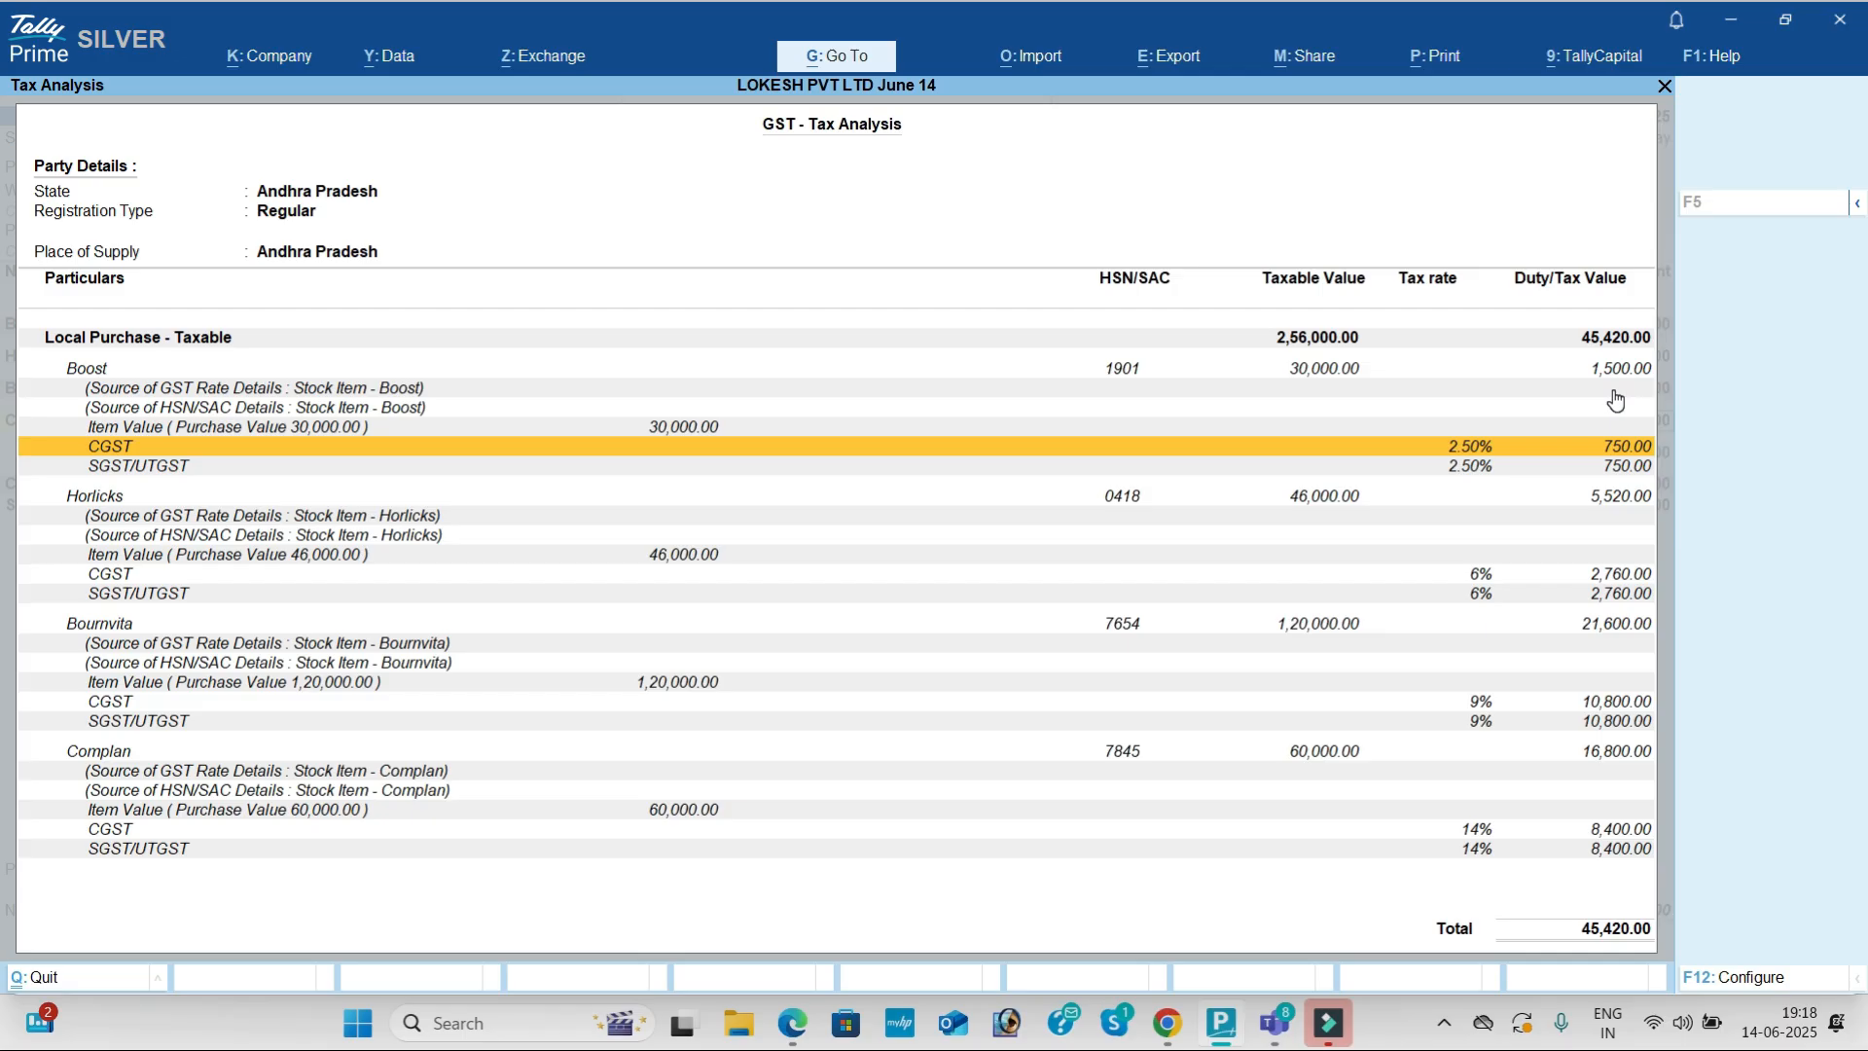
pyautogui.press('Down')
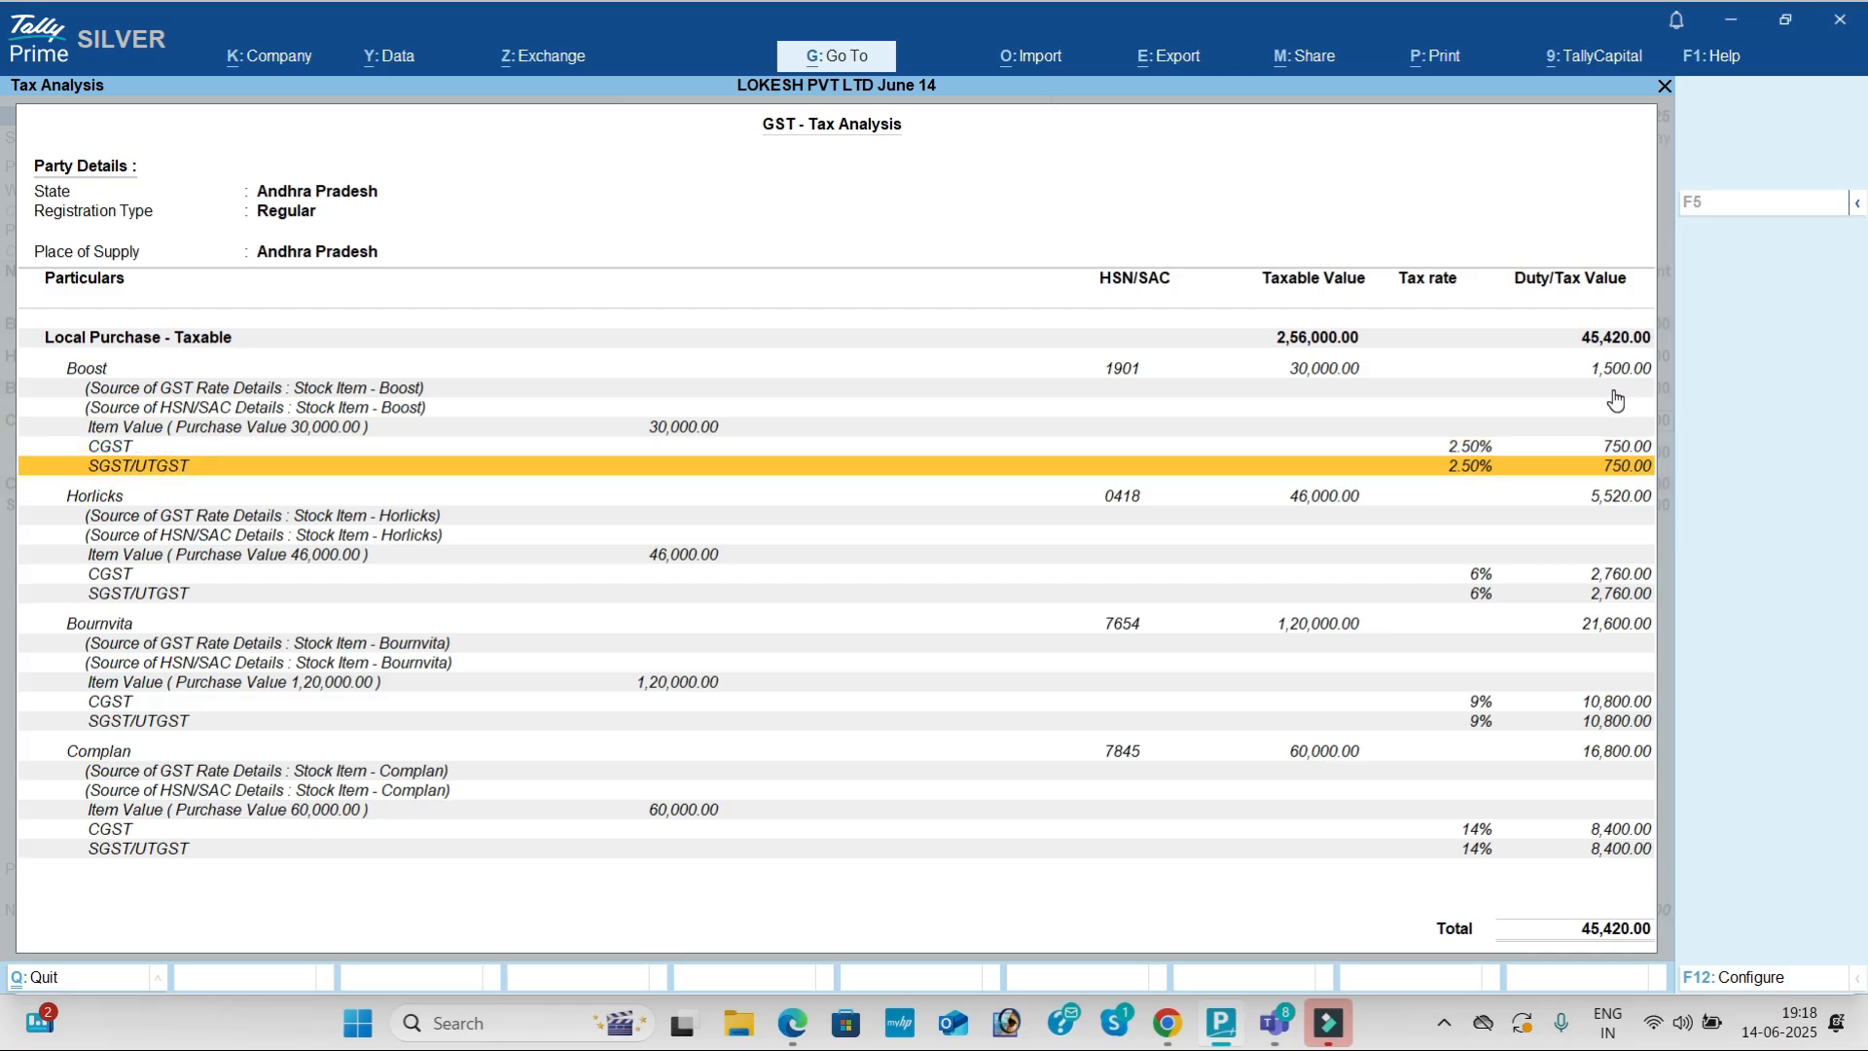
pyautogui.press('Up')
pyautogui.press('Down')
pyautogui.press('Up')
pyautogui.press('Up')
pyautogui.press('Up')
pyautogui.press('Up')
pyautogui.press('Up')
pyautogui.press('Down')
pyautogui.press('Down')
pyautogui.press('Down')
pyautogui.press('Down')
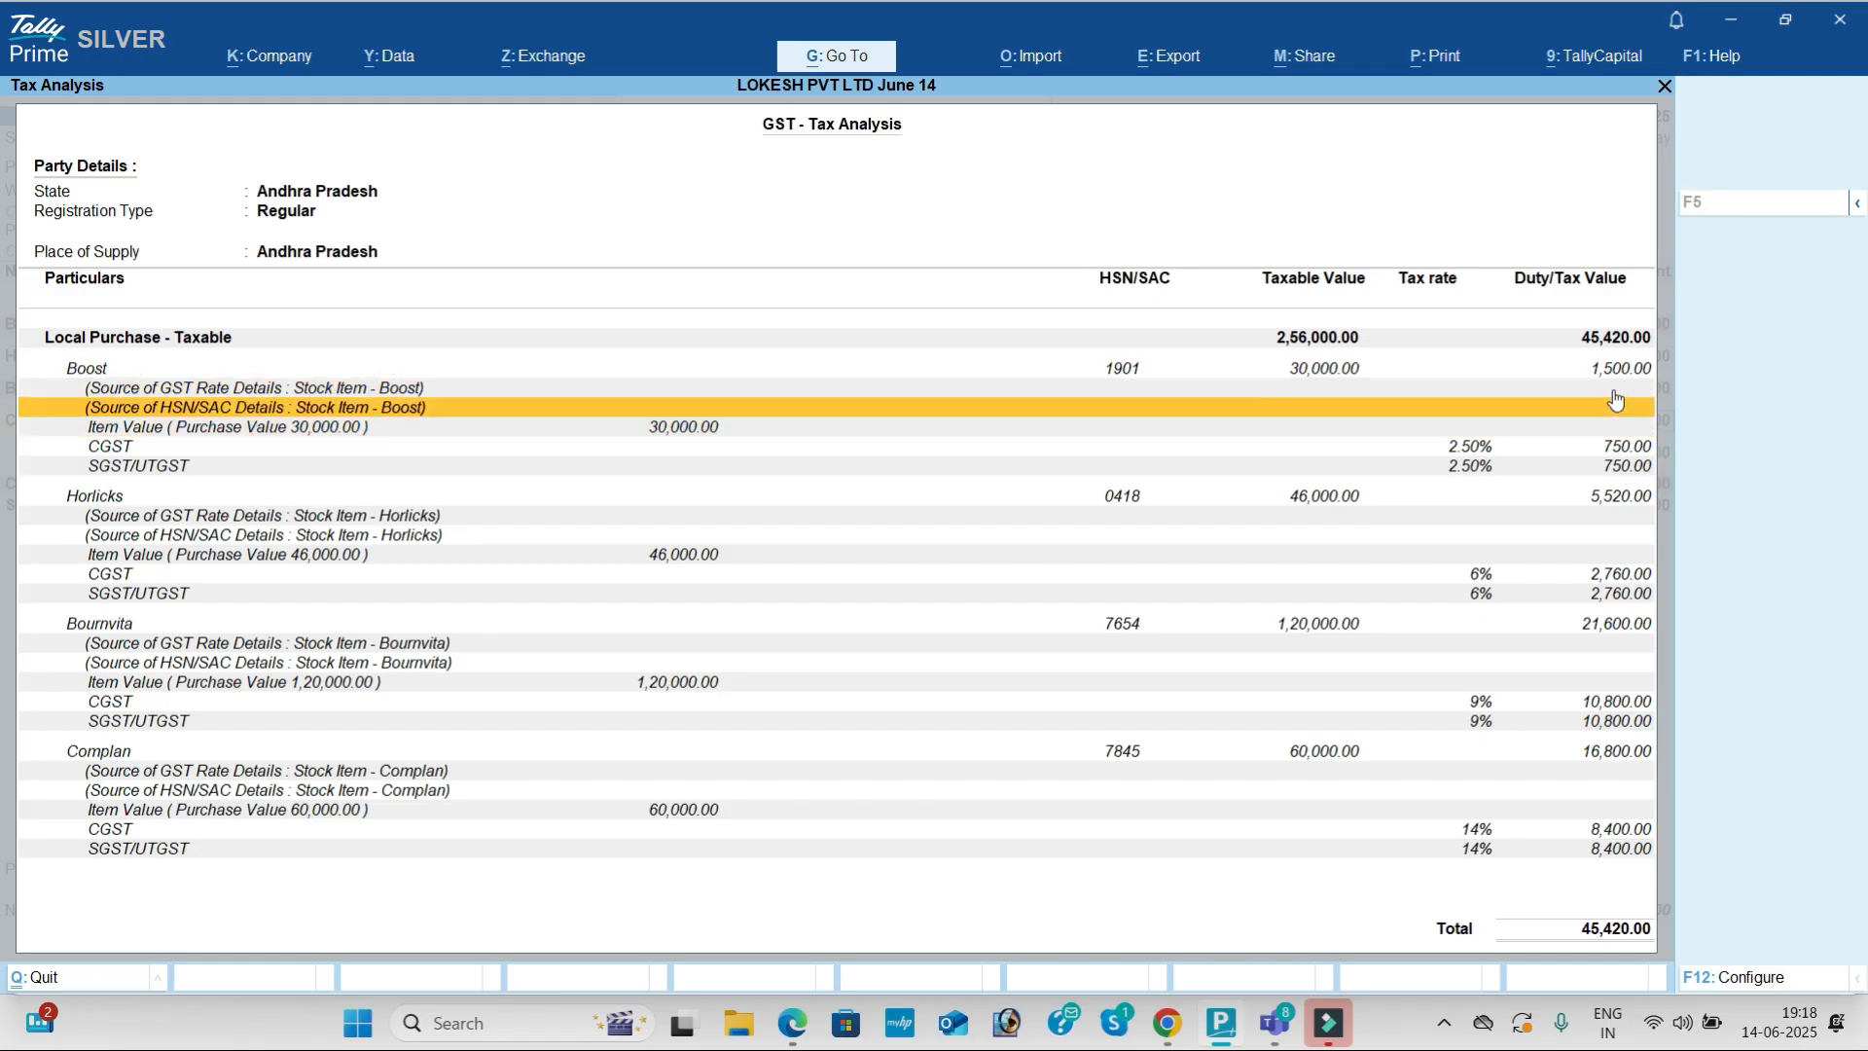
pyautogui.press('Down')
pyautogui.press('Down')
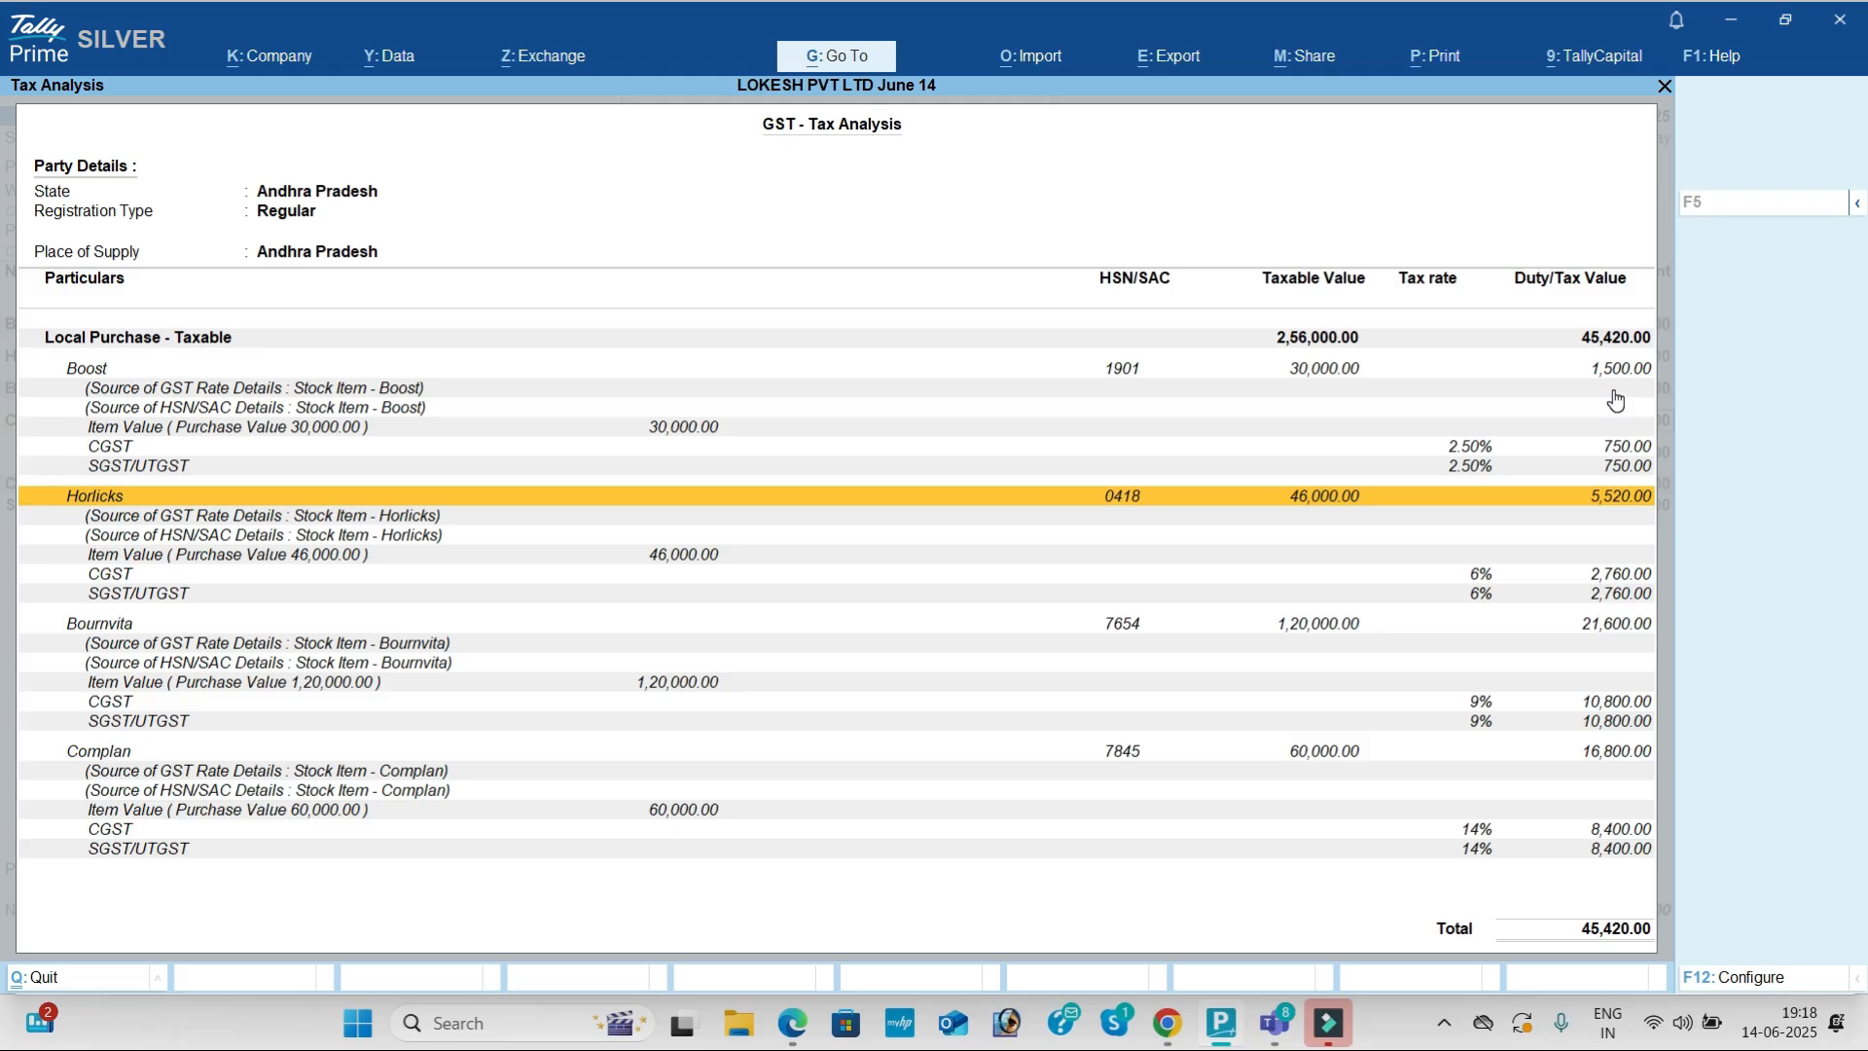
pyautogui.press('Down')
pyautogui.press('Down')
pyautogui.press('Down')
pyautogui.press('Down')
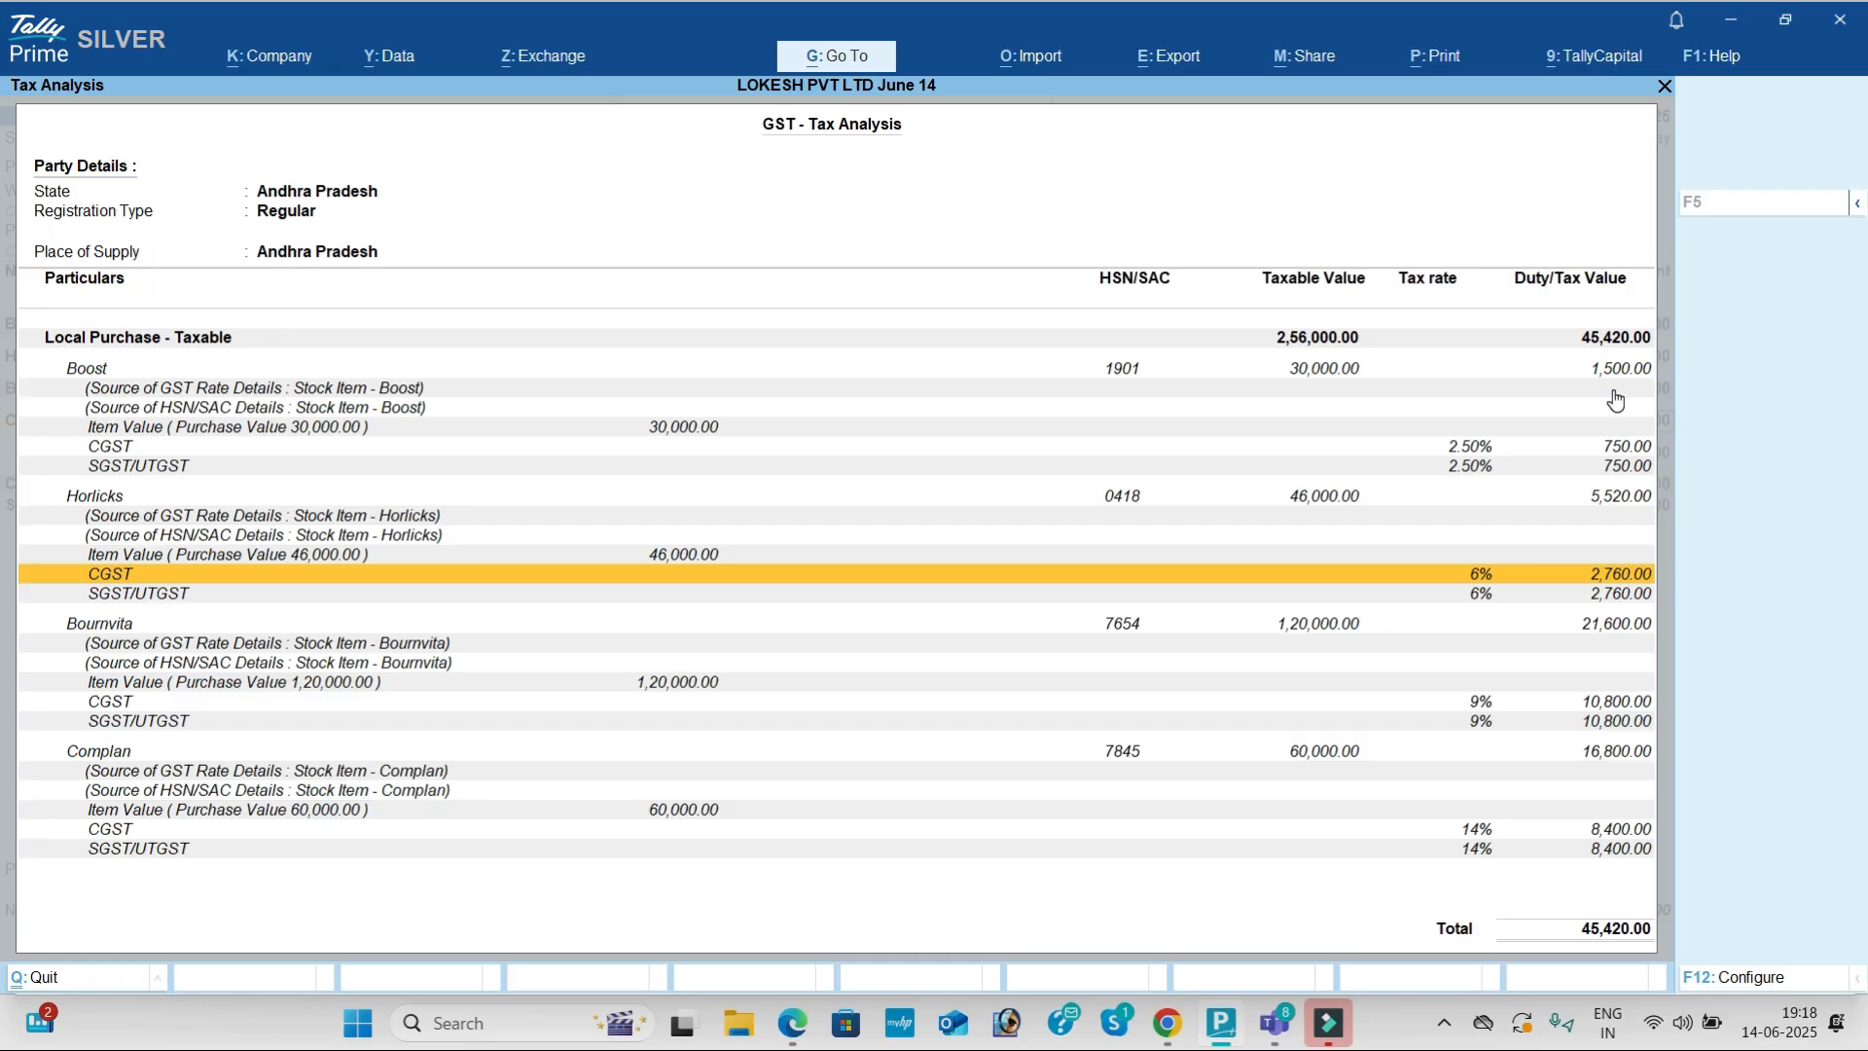
pyautogui.press('Down')
pyautogui.press('Down')
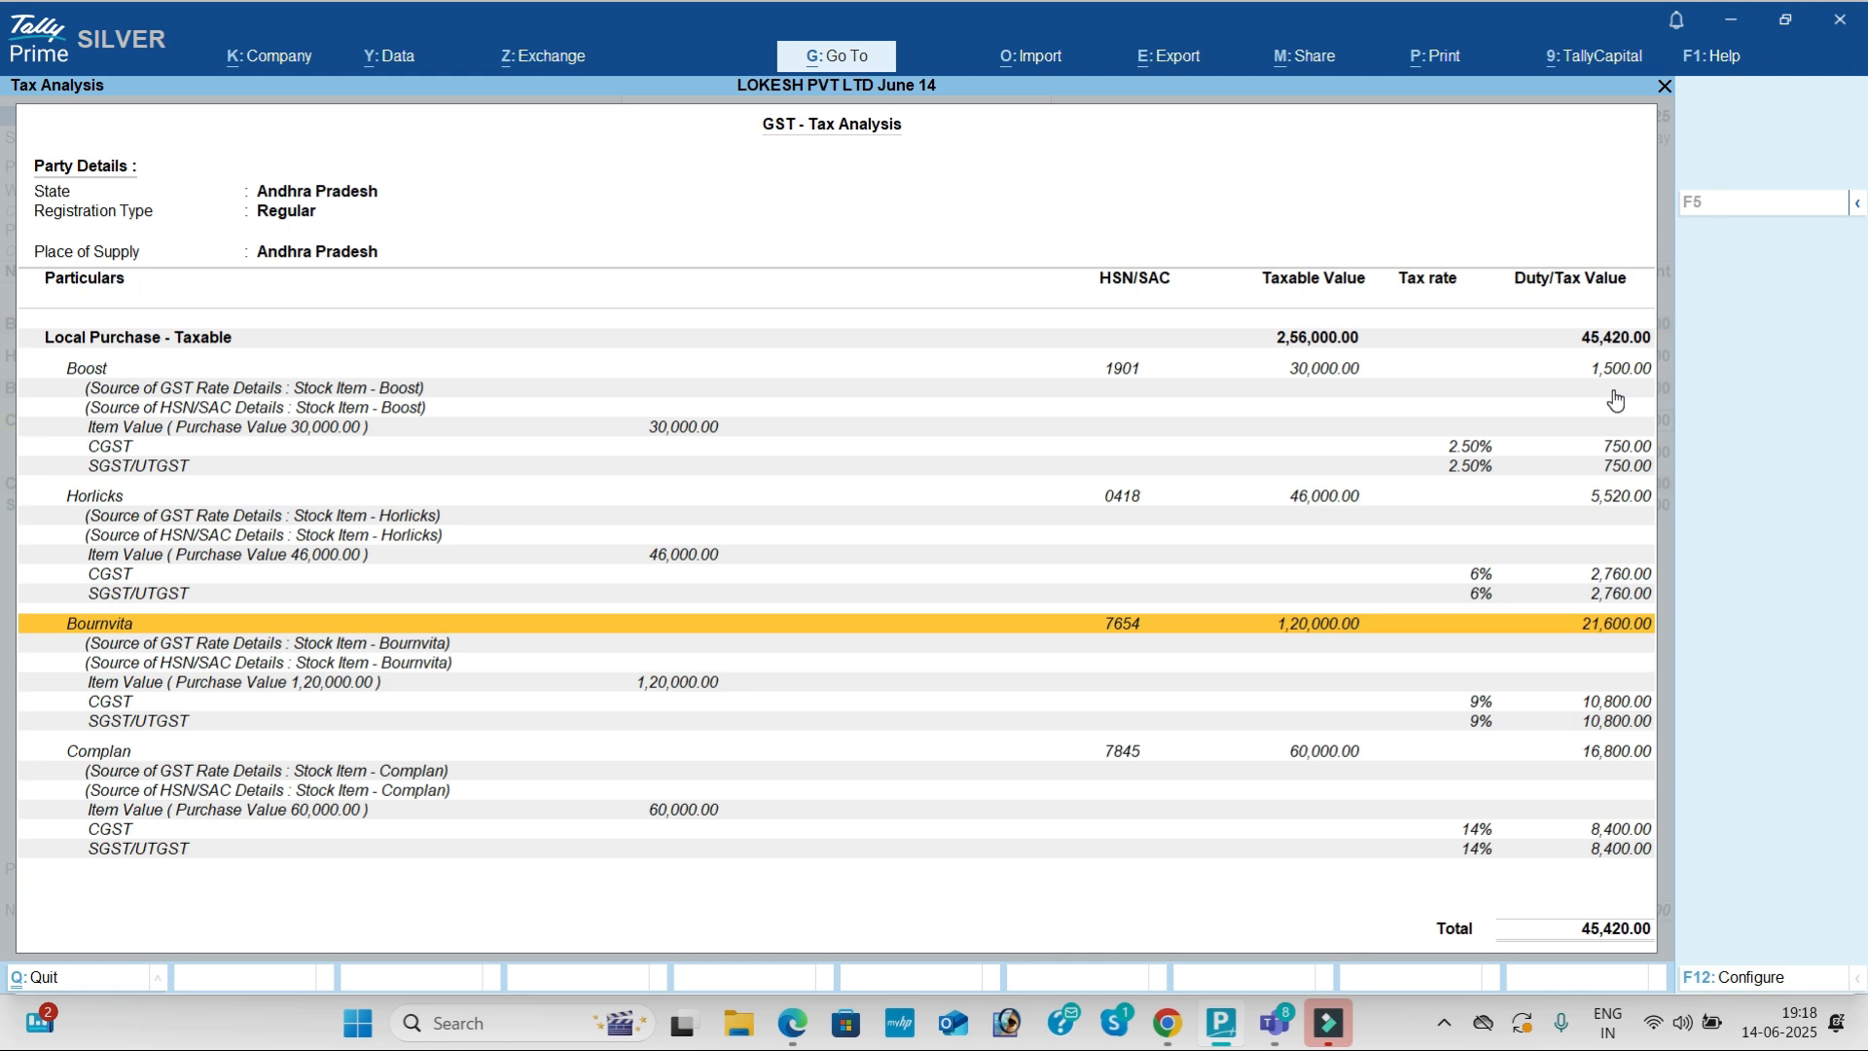
pyautogui.press('Down')
pyautogui.press('Down')
pyautogui.press('Down')
pyautogui.press('Down')
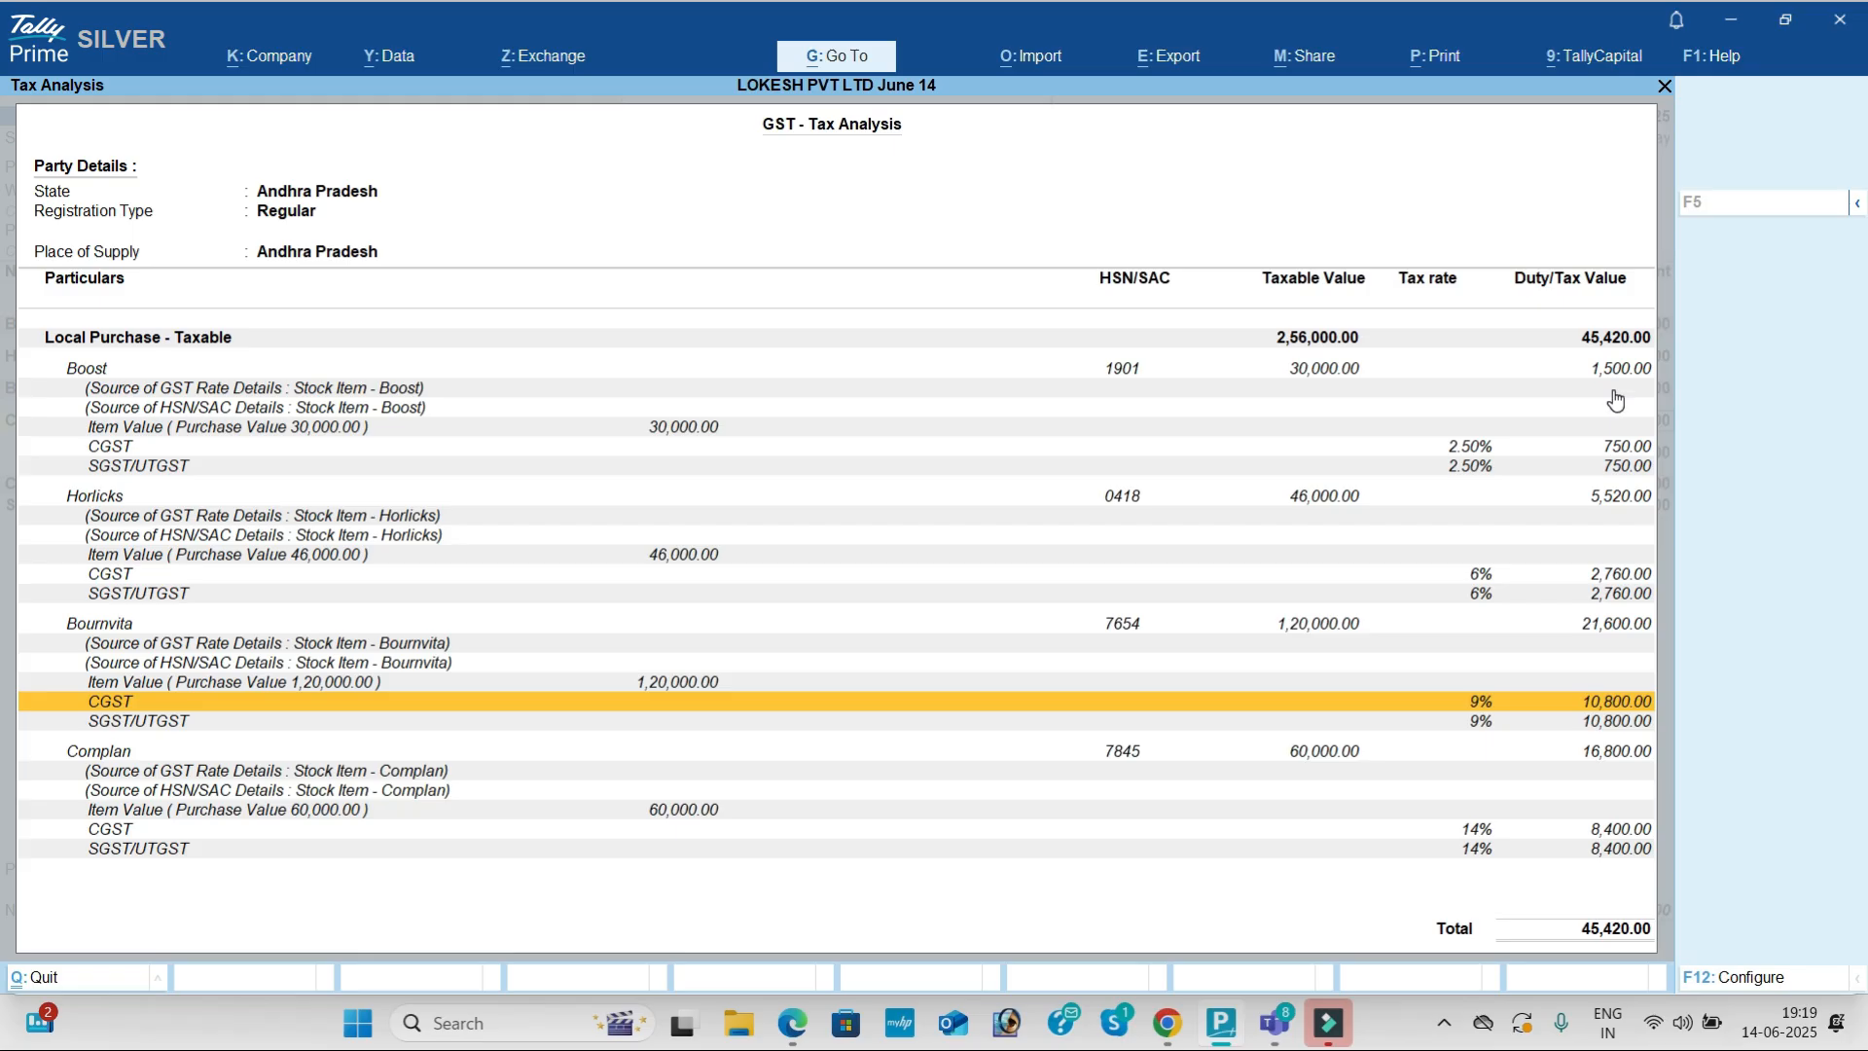
pyautogui.press('Down')
pyautogui.press('Down')
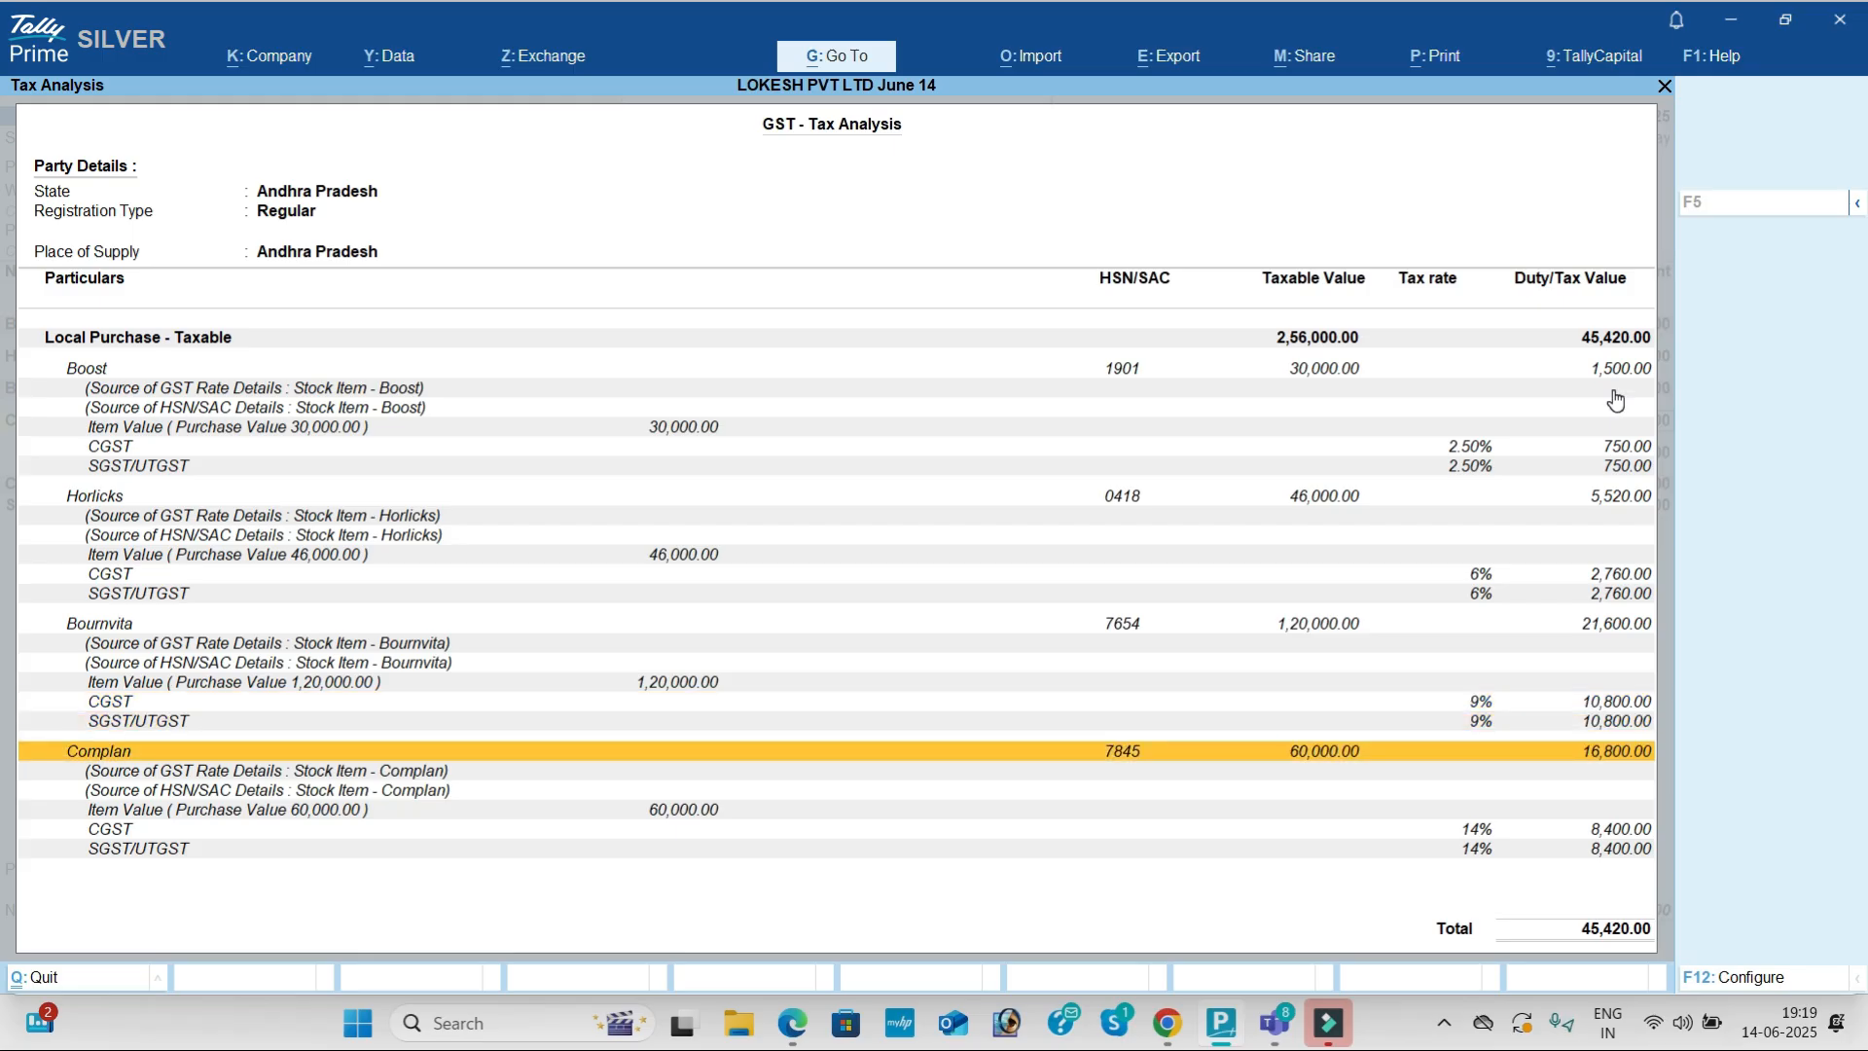
pyautogui.press('Down')
pyautogui.press('Up')
pyautogui.press('Down')
pyautogui.press('Down')
pyautogui.press('Down')
pyautogui.press('Down')
pyautogui.press('Down')
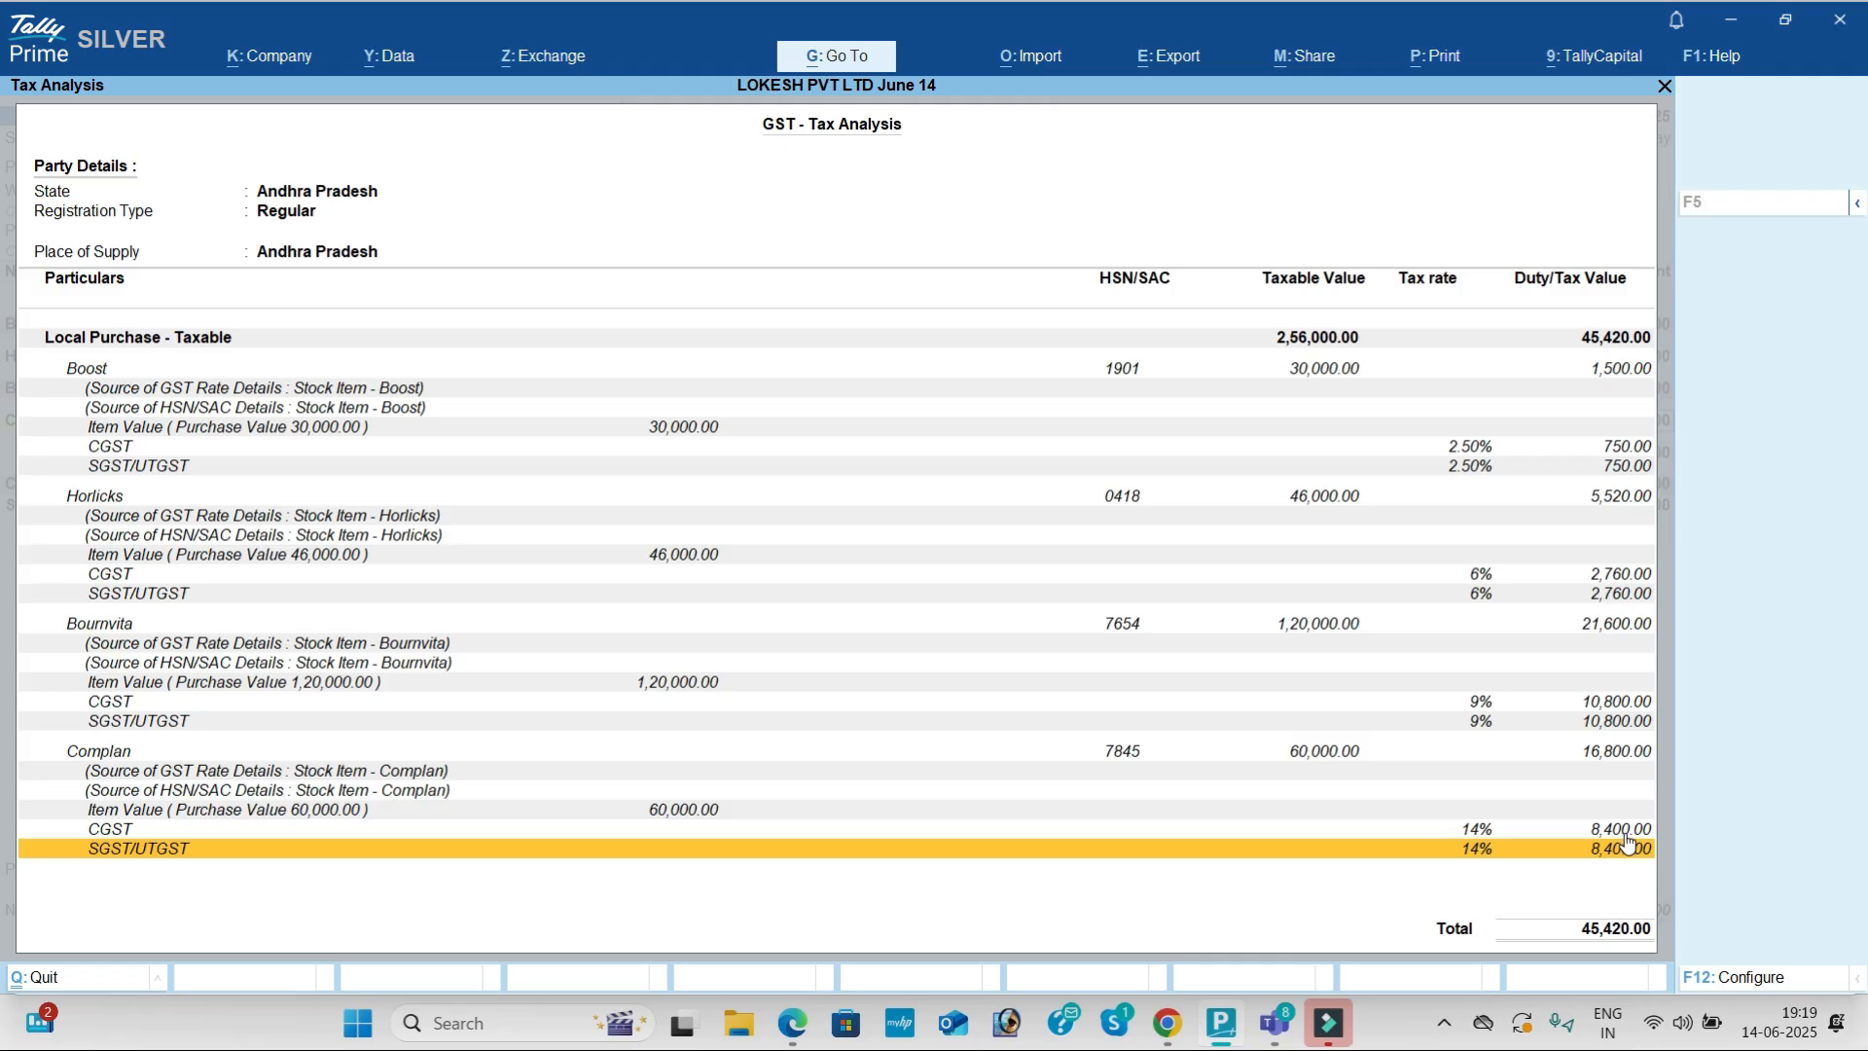
pyautogui.press('Escape')
pyautogui.click(1608, 490)
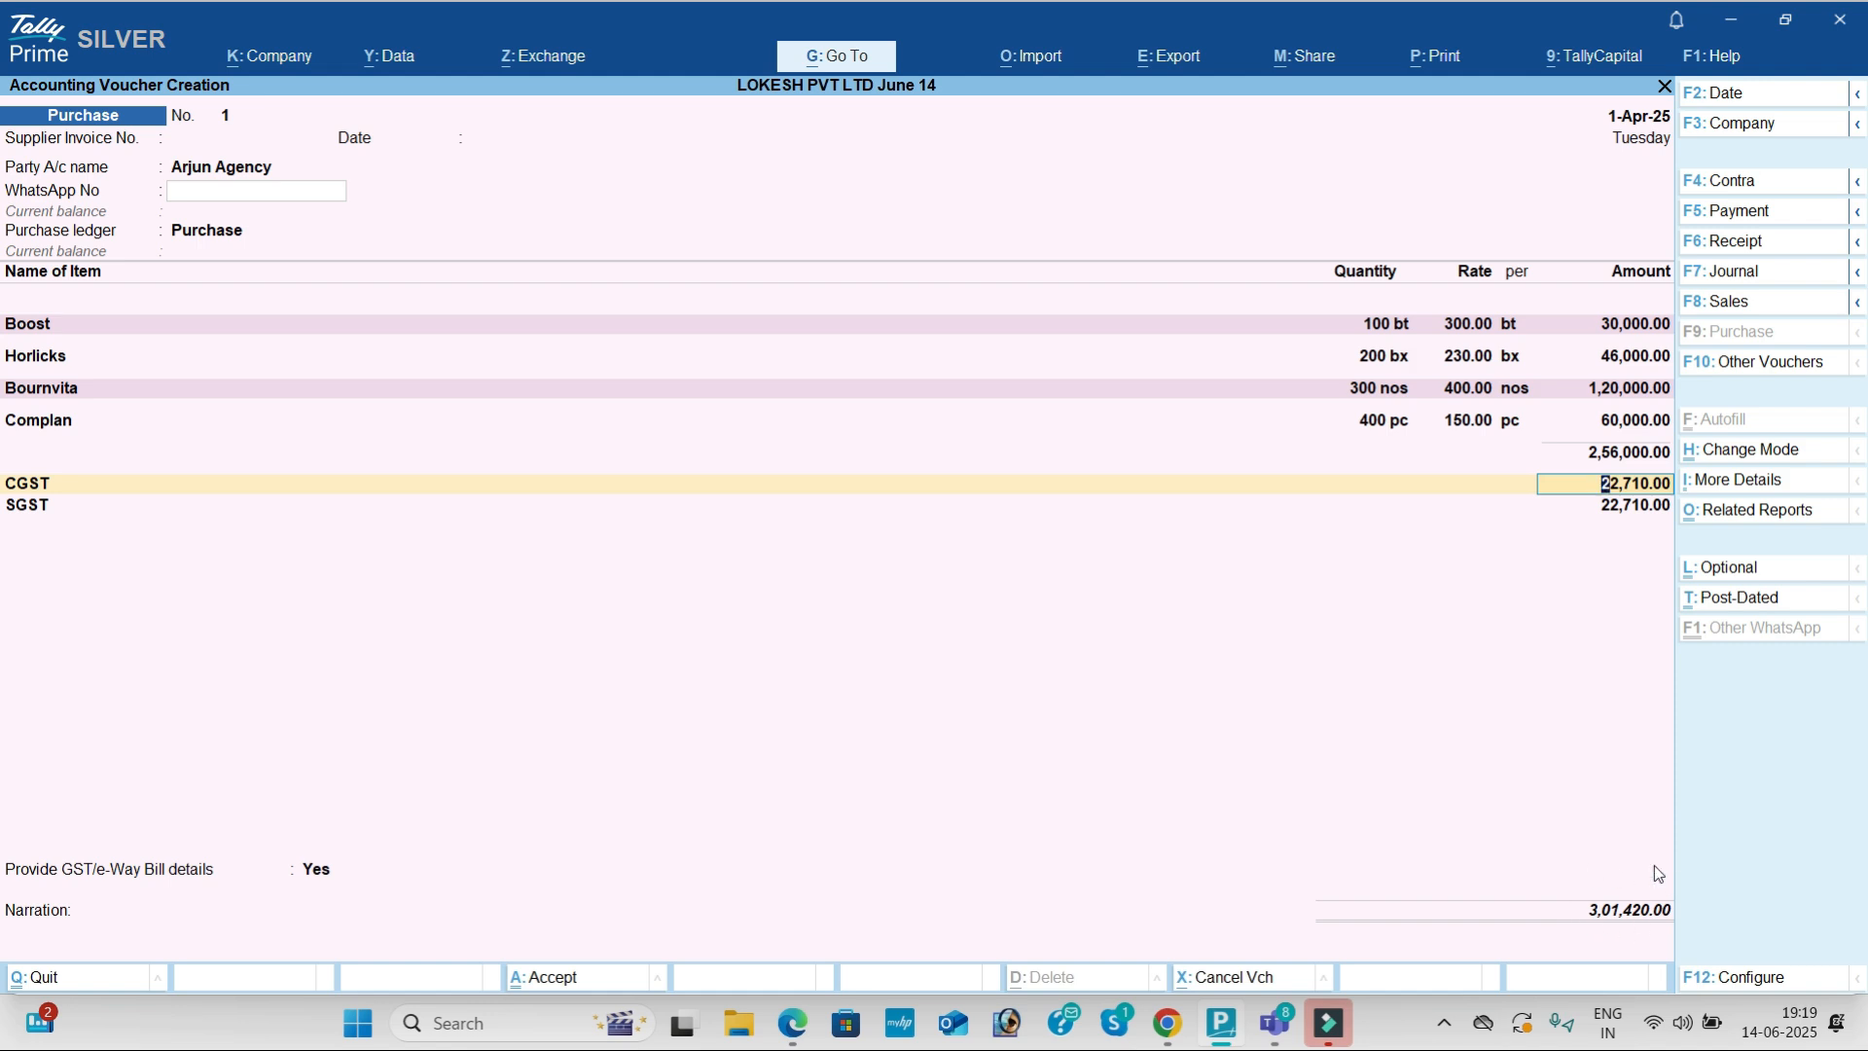
# Step: Answer No to GST/e-Way Bill details and save the purchase voucher
pyautogui.press('Return')
pyautogui.press('Return')
pyautogui.press('Return')
pyautogui.press('Return')
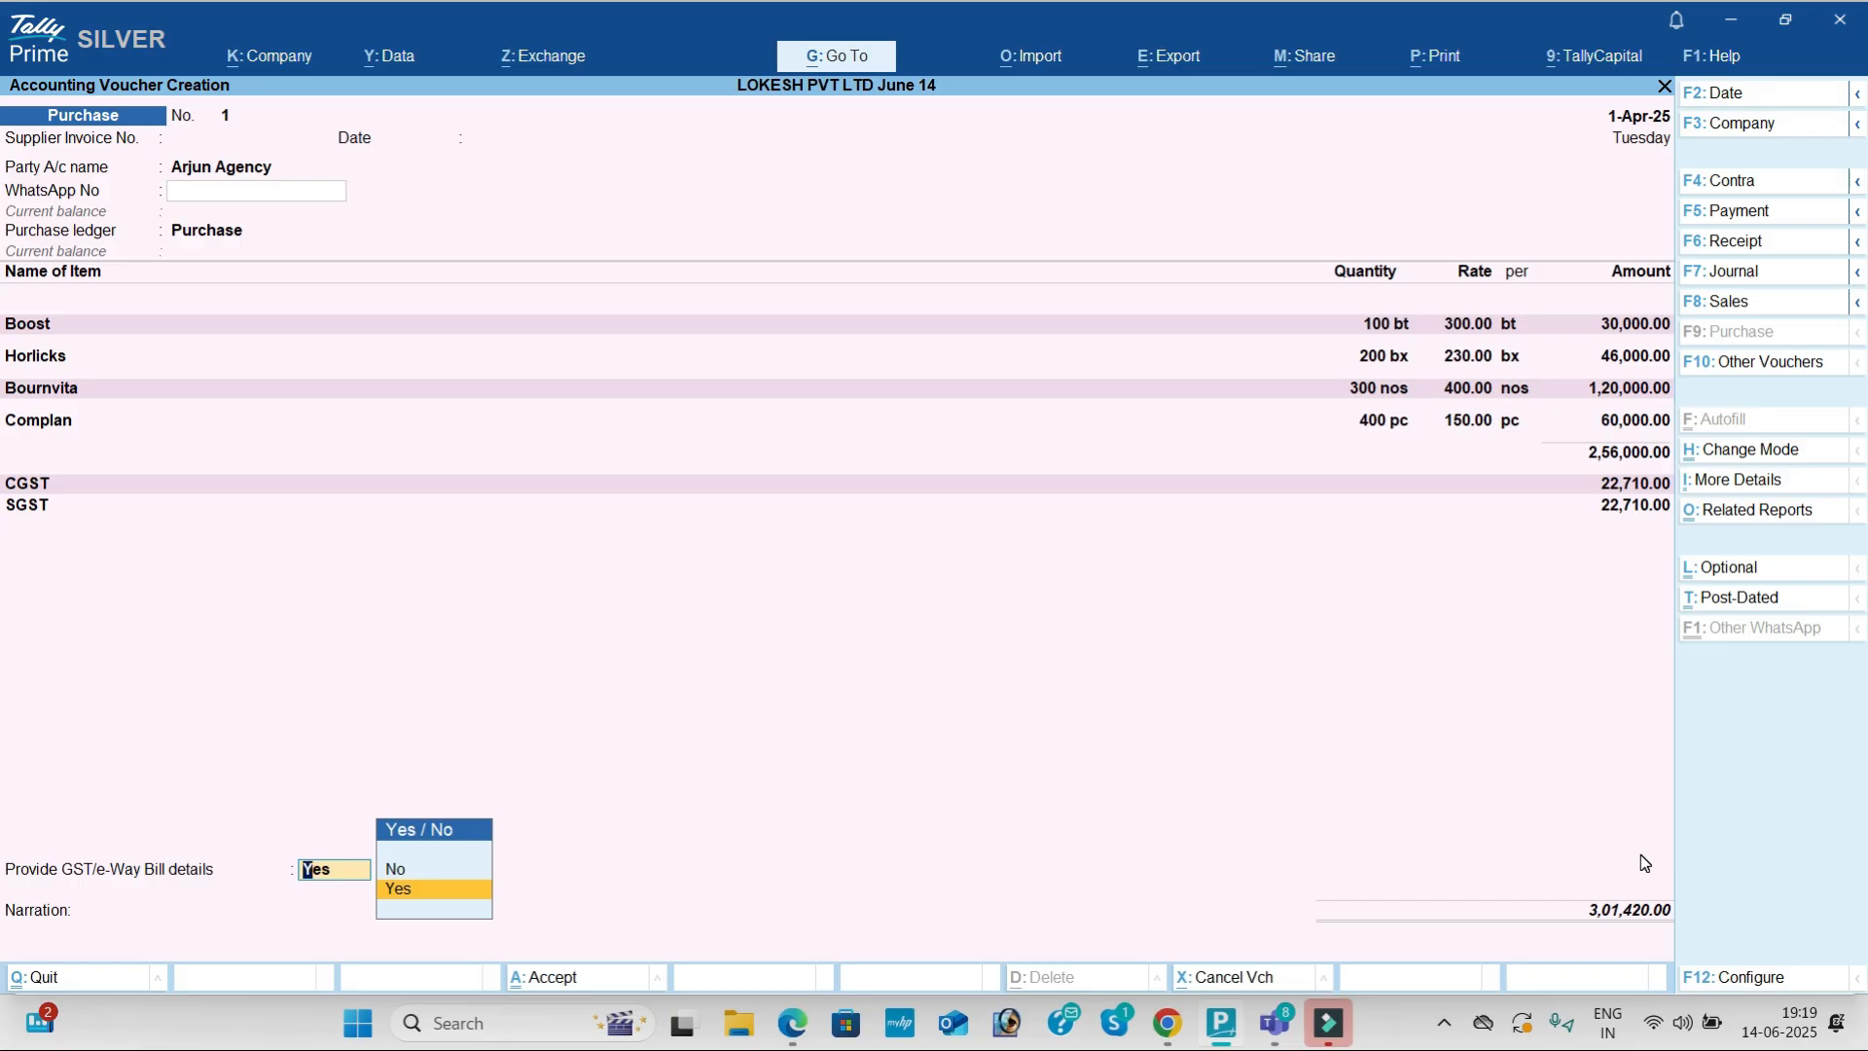
pyautogui.press('Up')
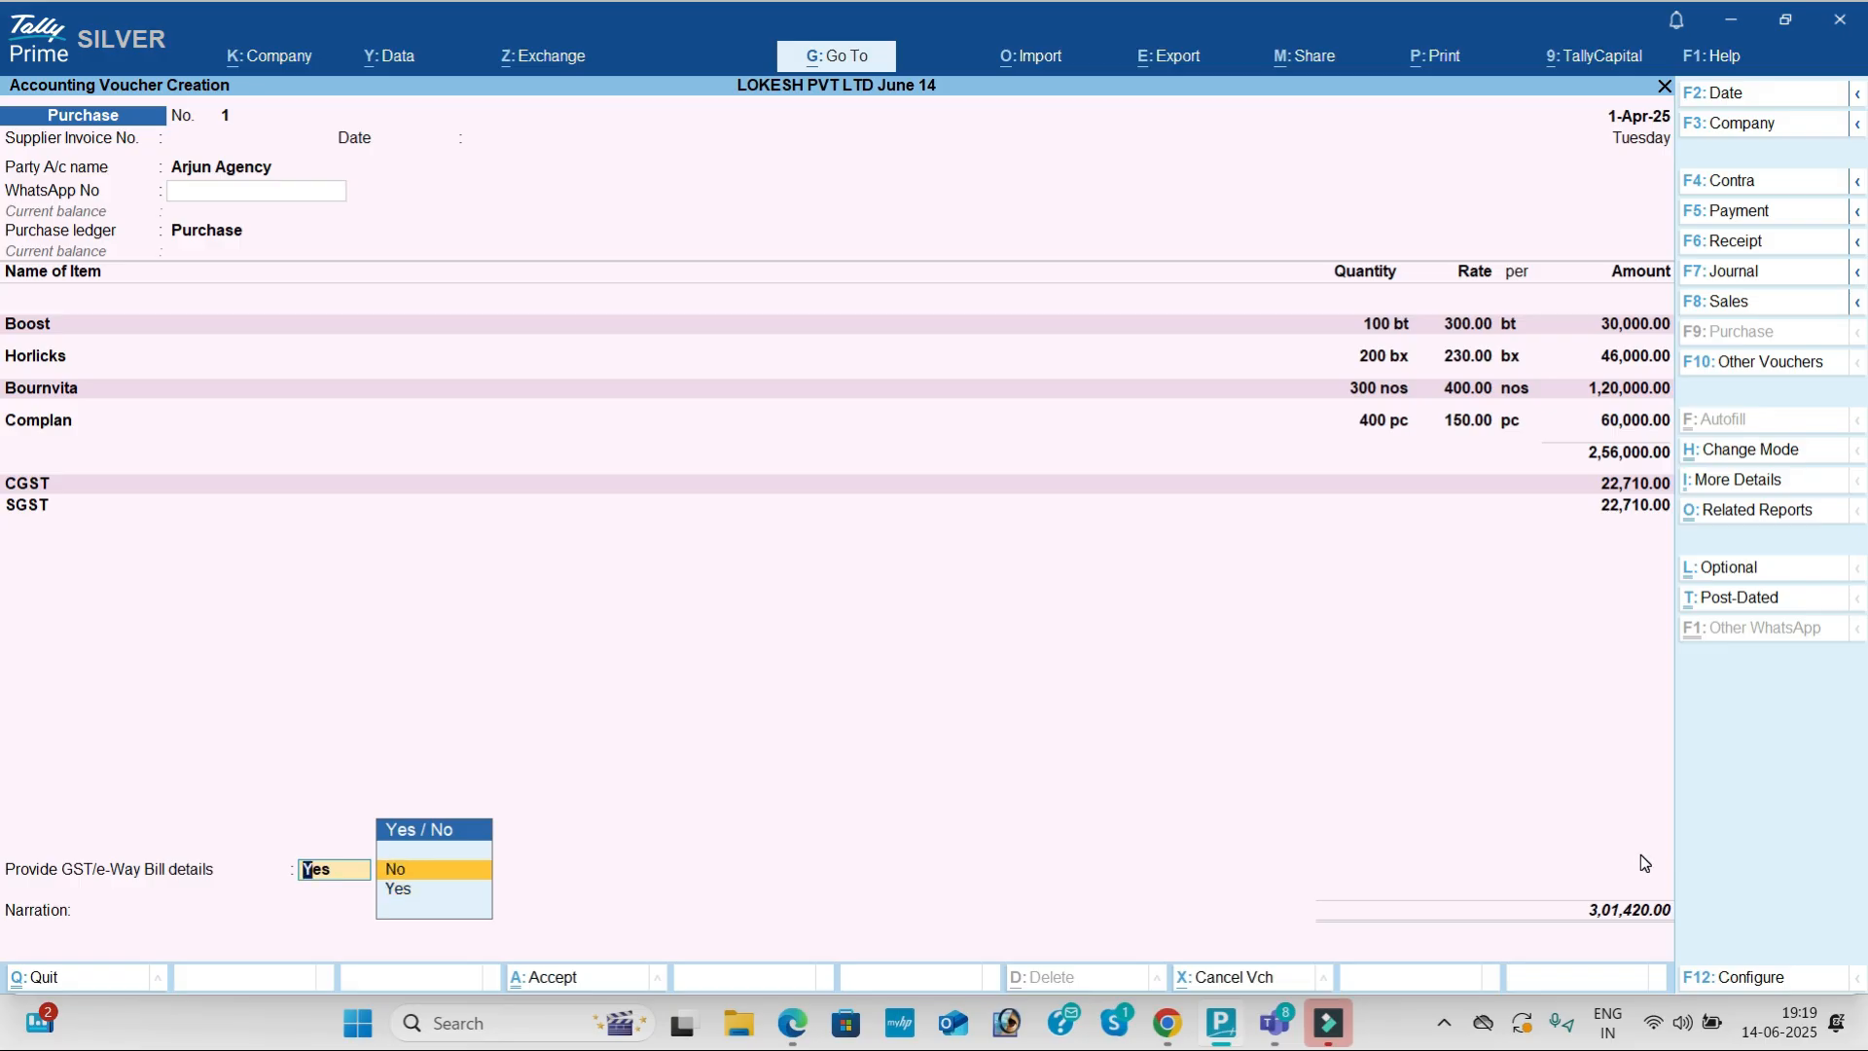
pyautogui.press('Return')
pyautogui.press('Return')
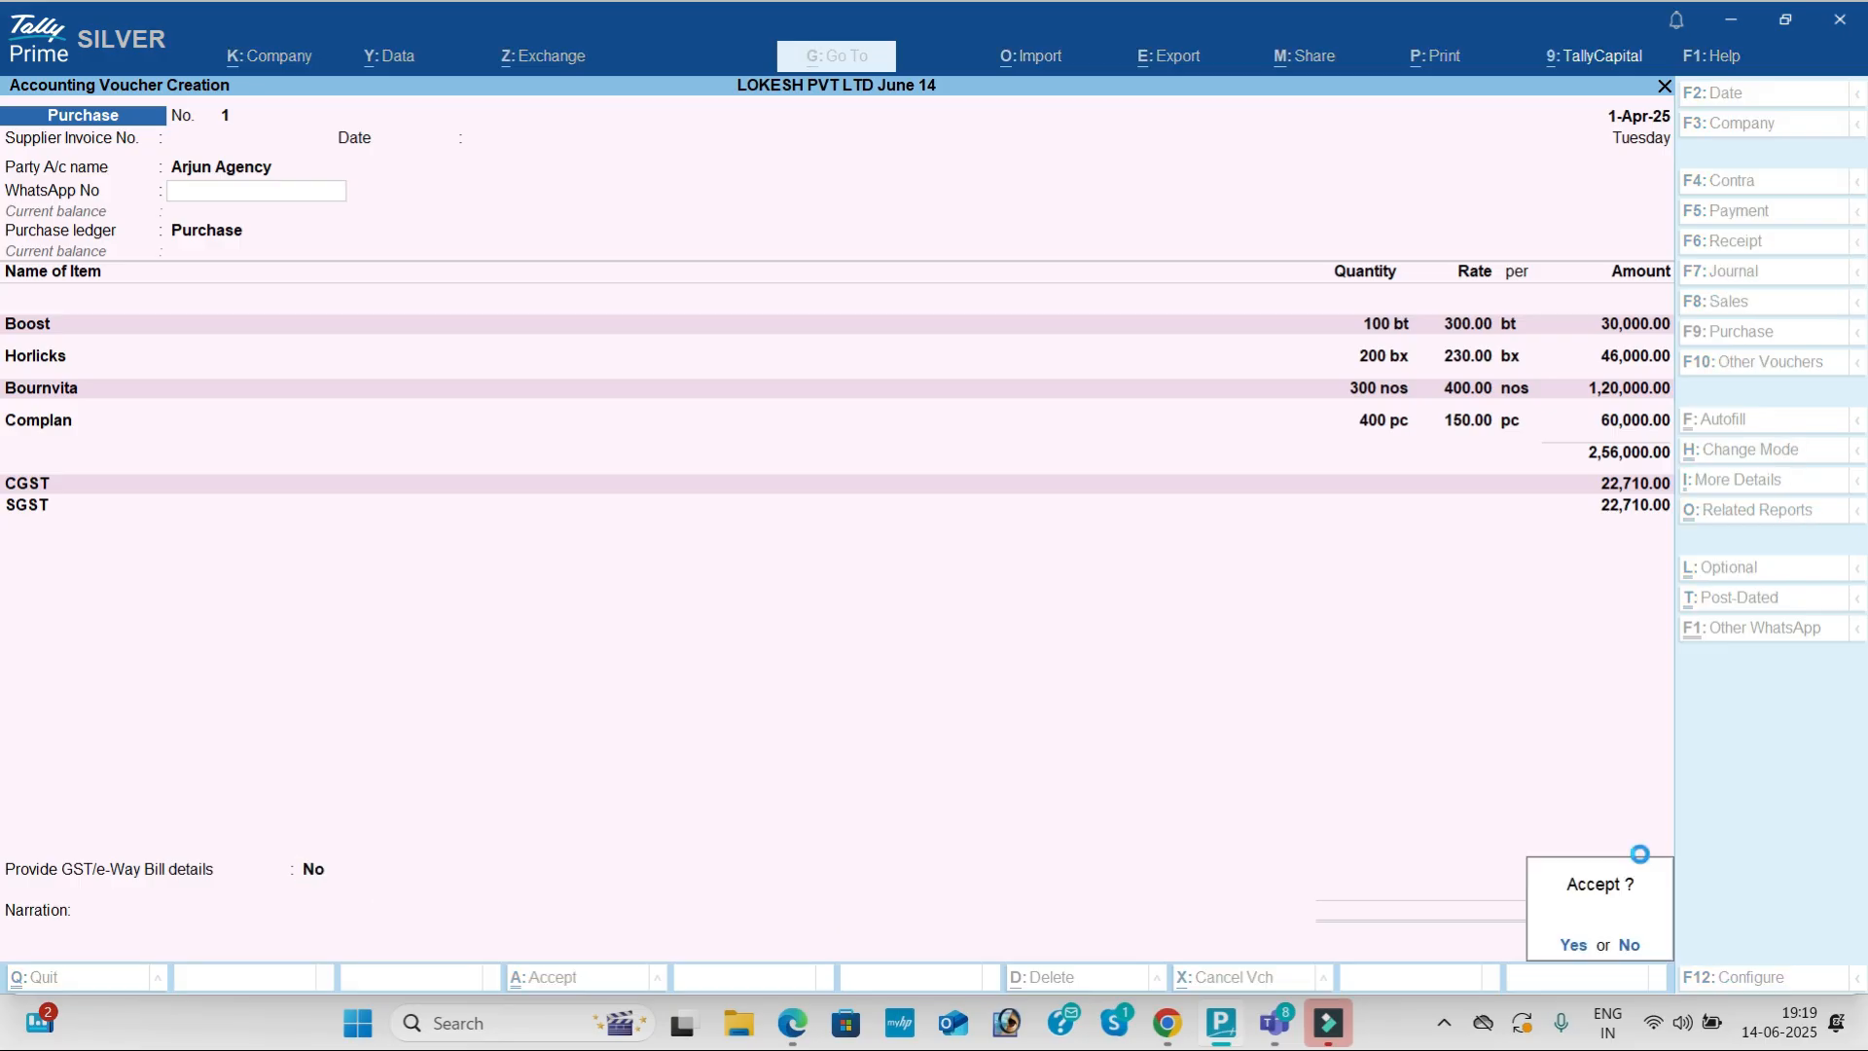
pyautogui.press('Return')
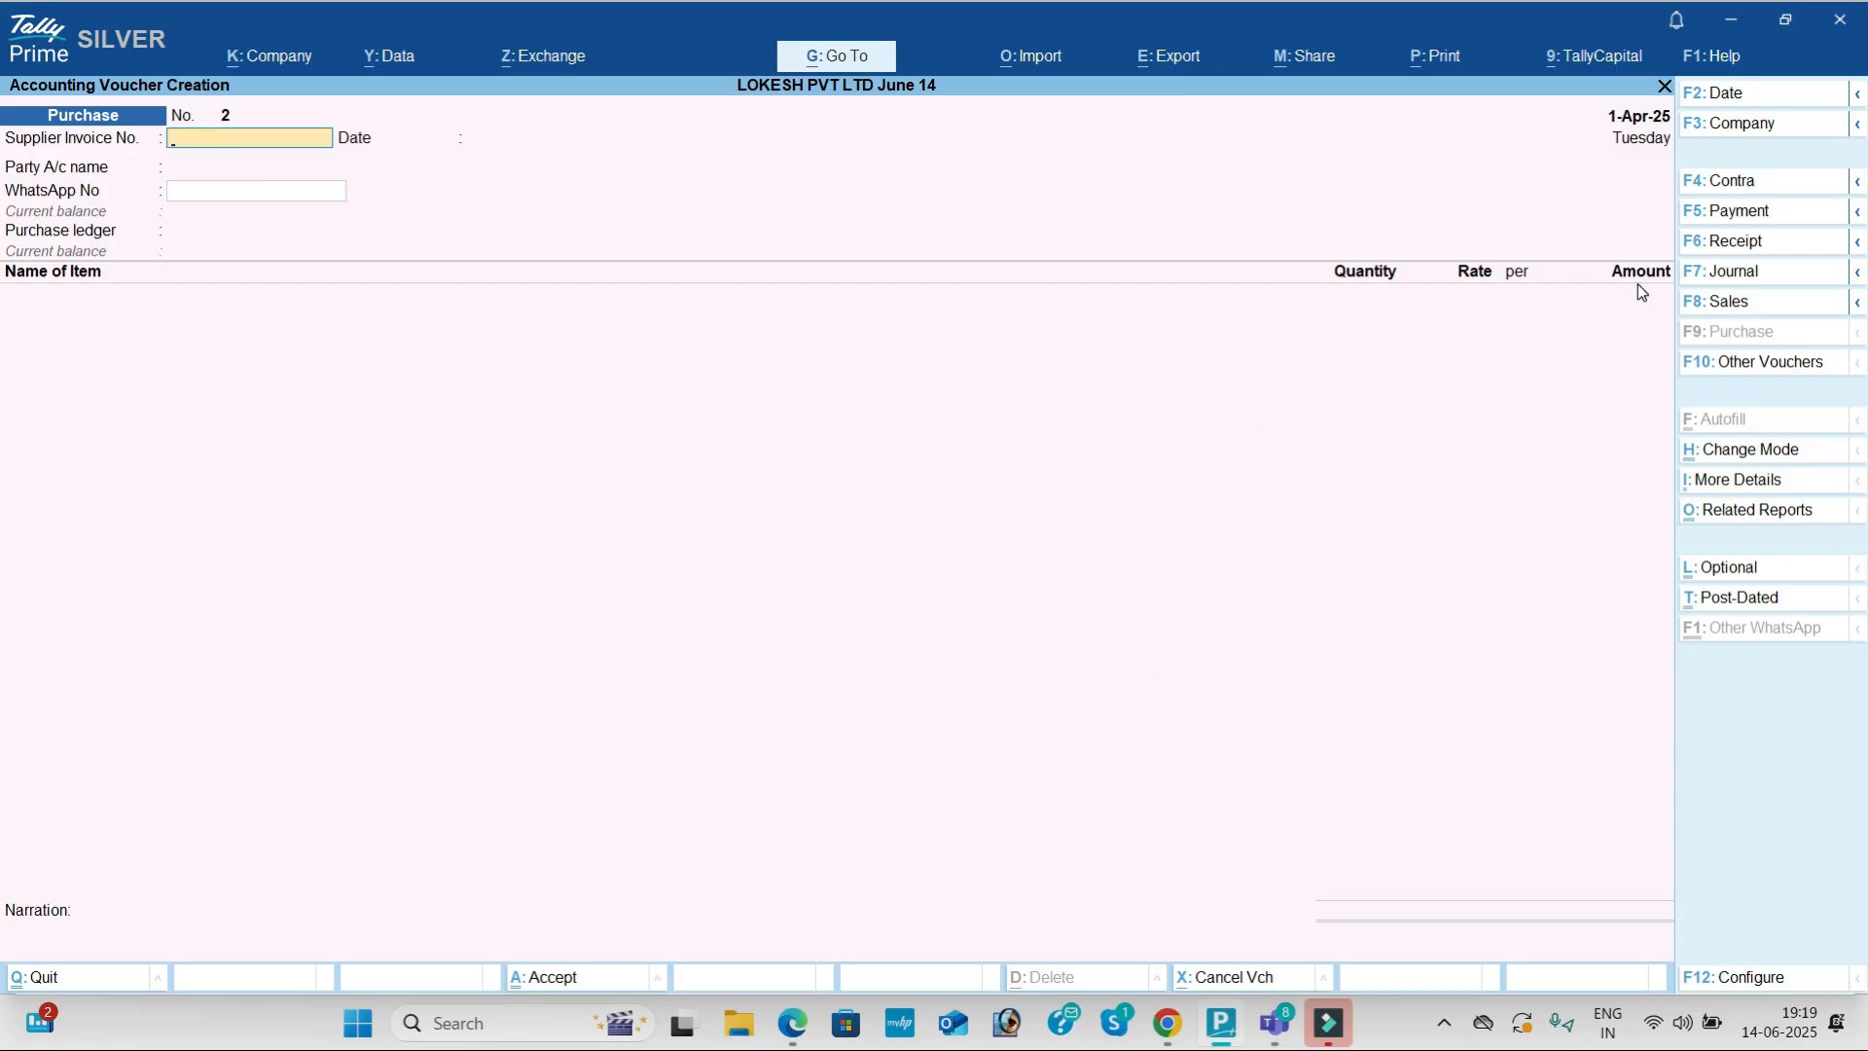
# Step: Switch to a Sales voucher and review item 4 in the exercise PDF
pyautogui.click(1729, 303)
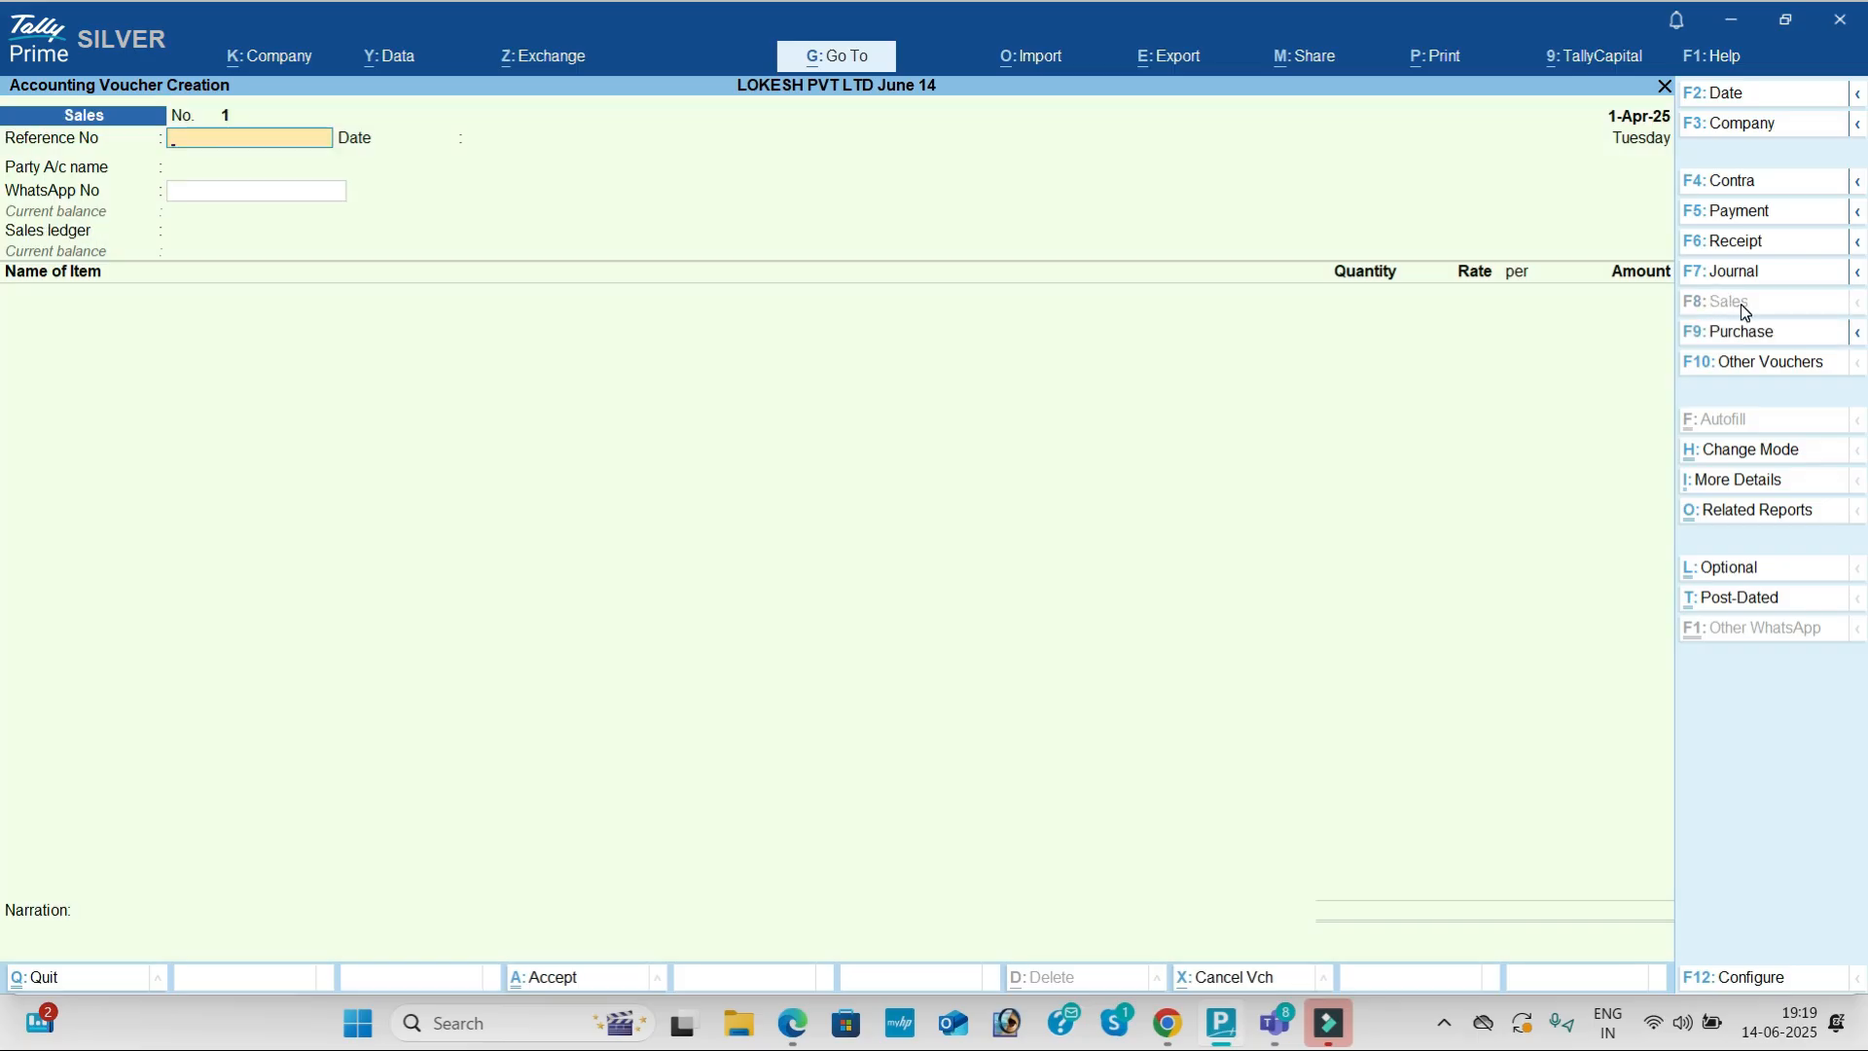
pyautogui.hotkey('alt', 'Tab')
pyautogui.scroll(-1, 1062, 498)
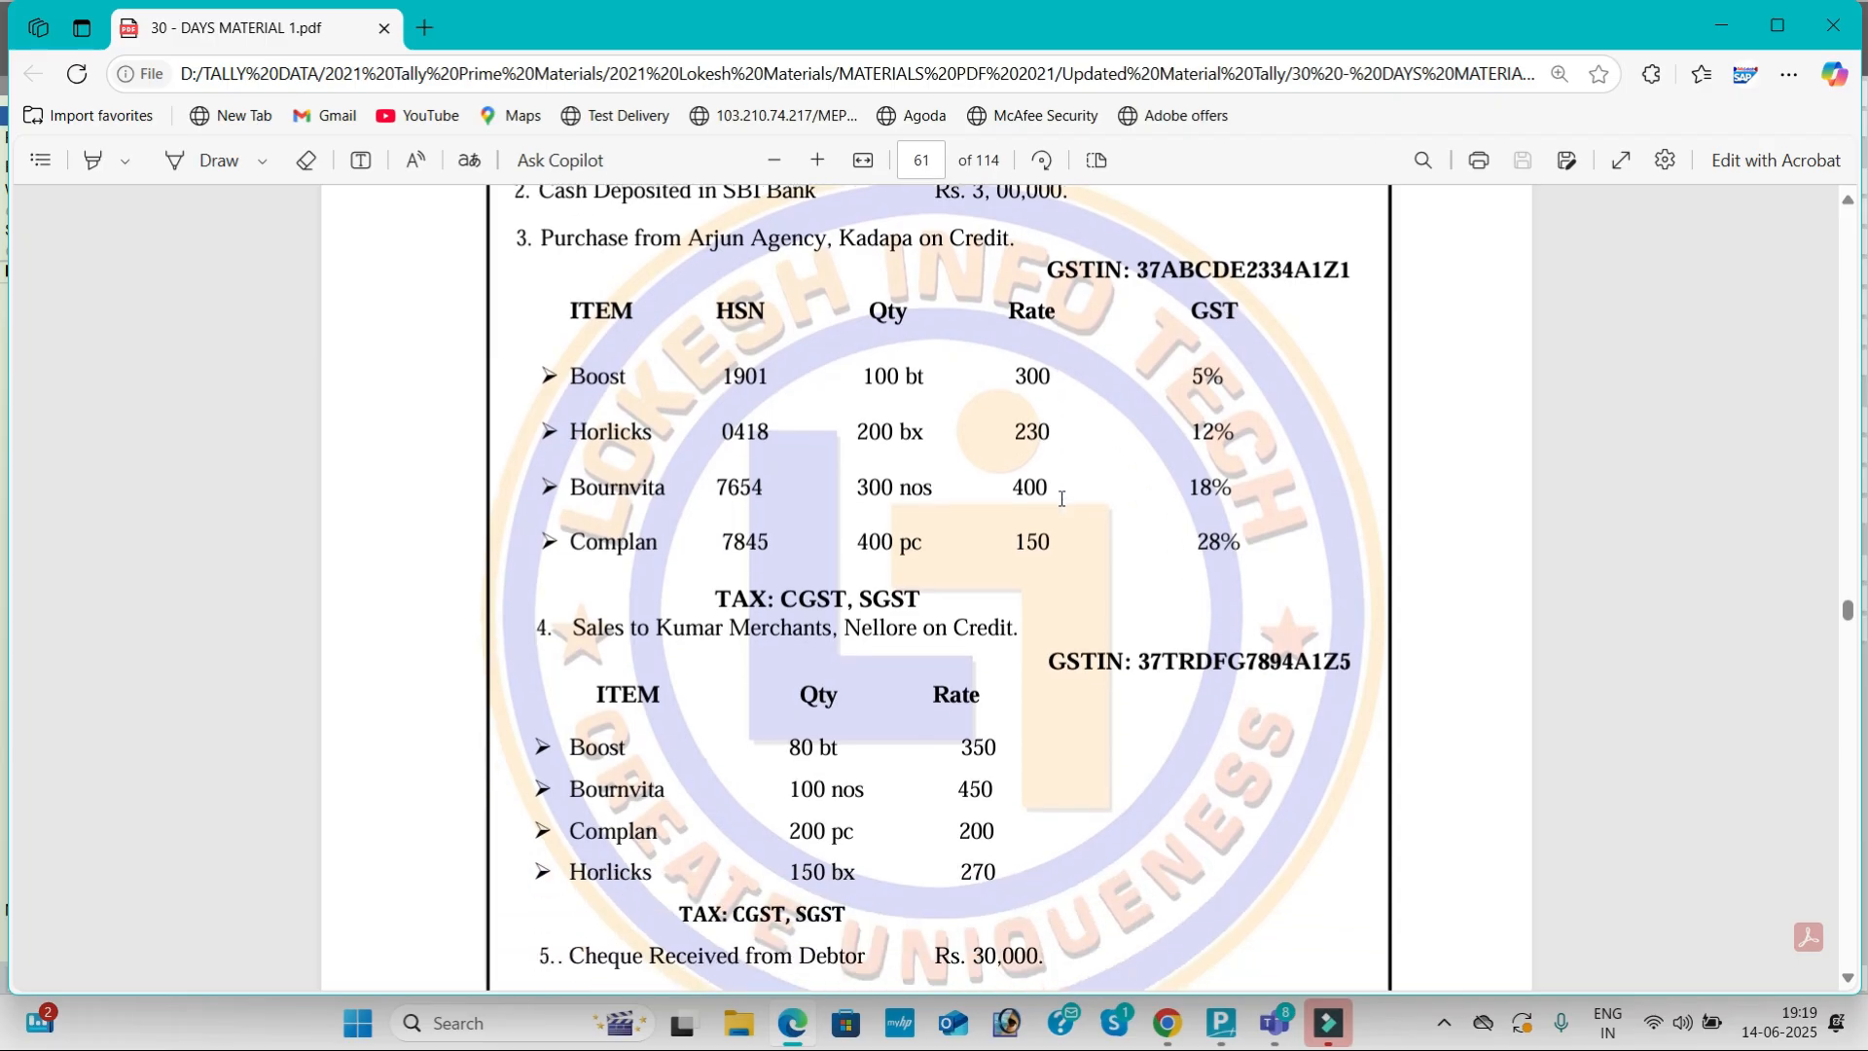
pyautogui.scroll(-3, 1061, 498)
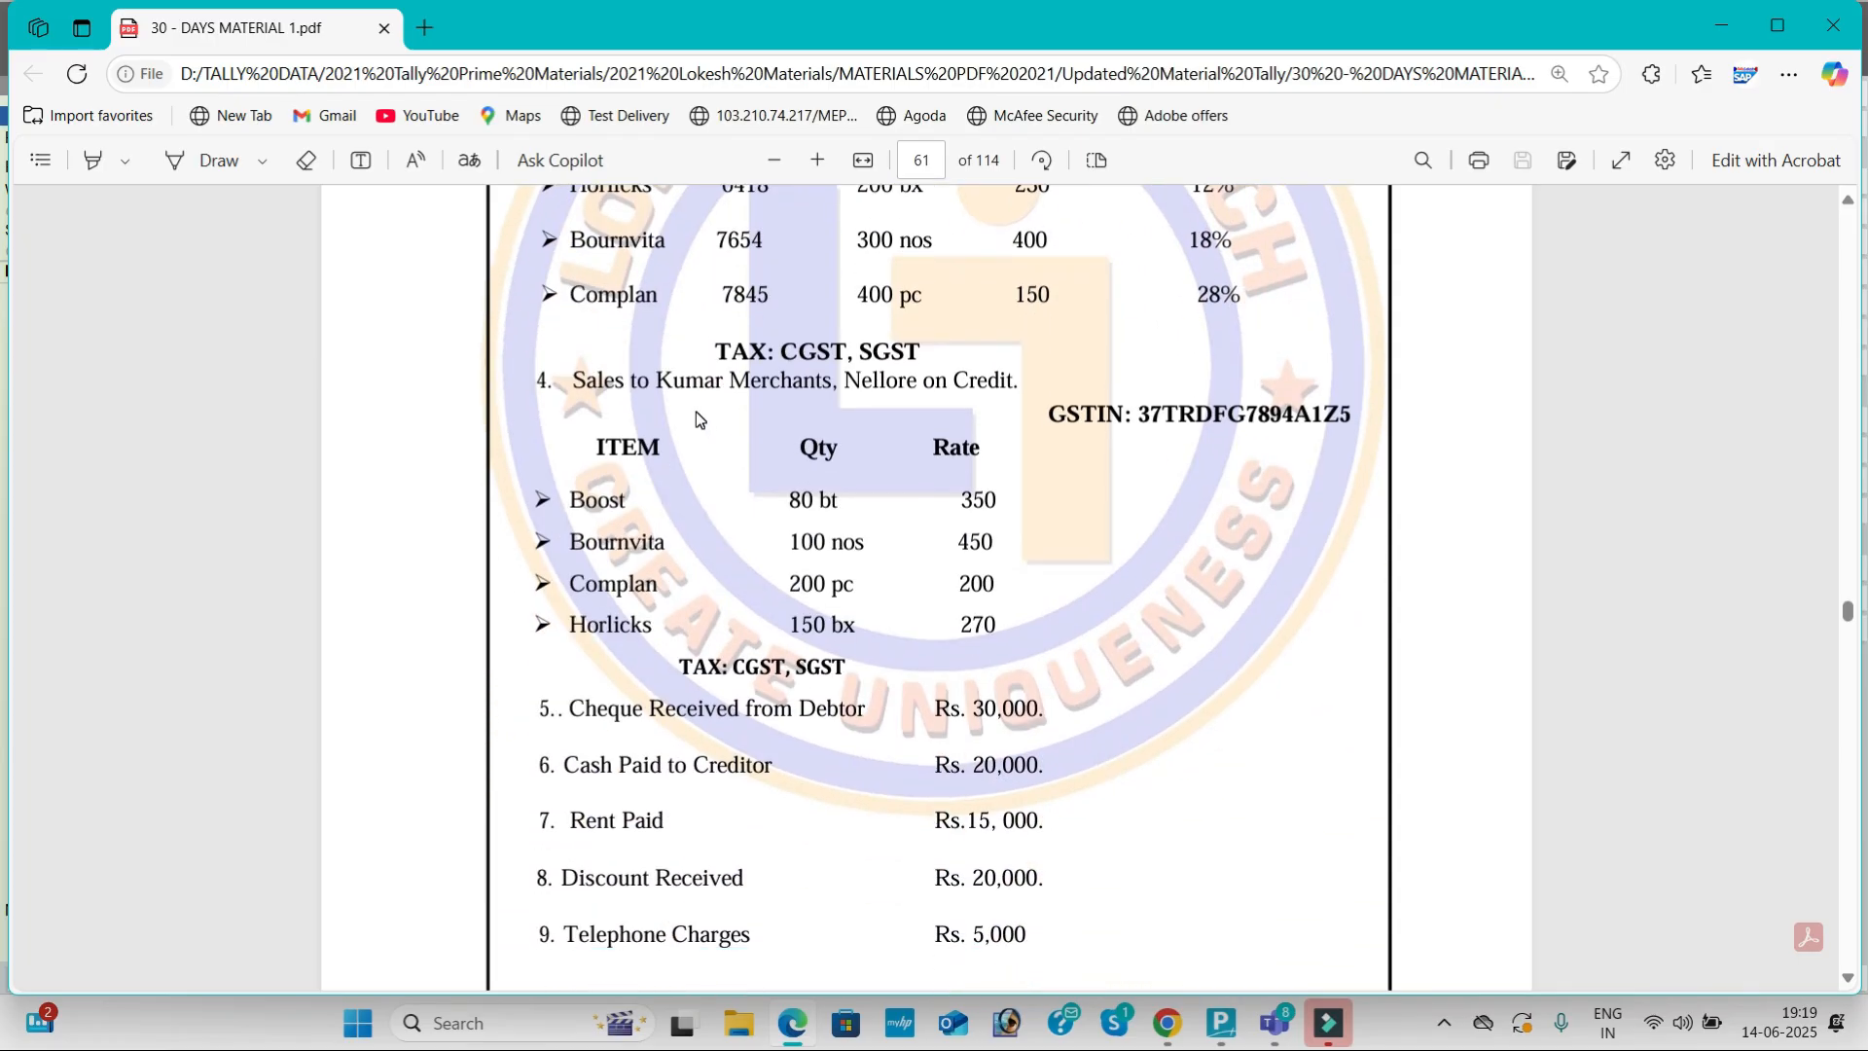
pyautogui.hotkey('alt', 'Tab')
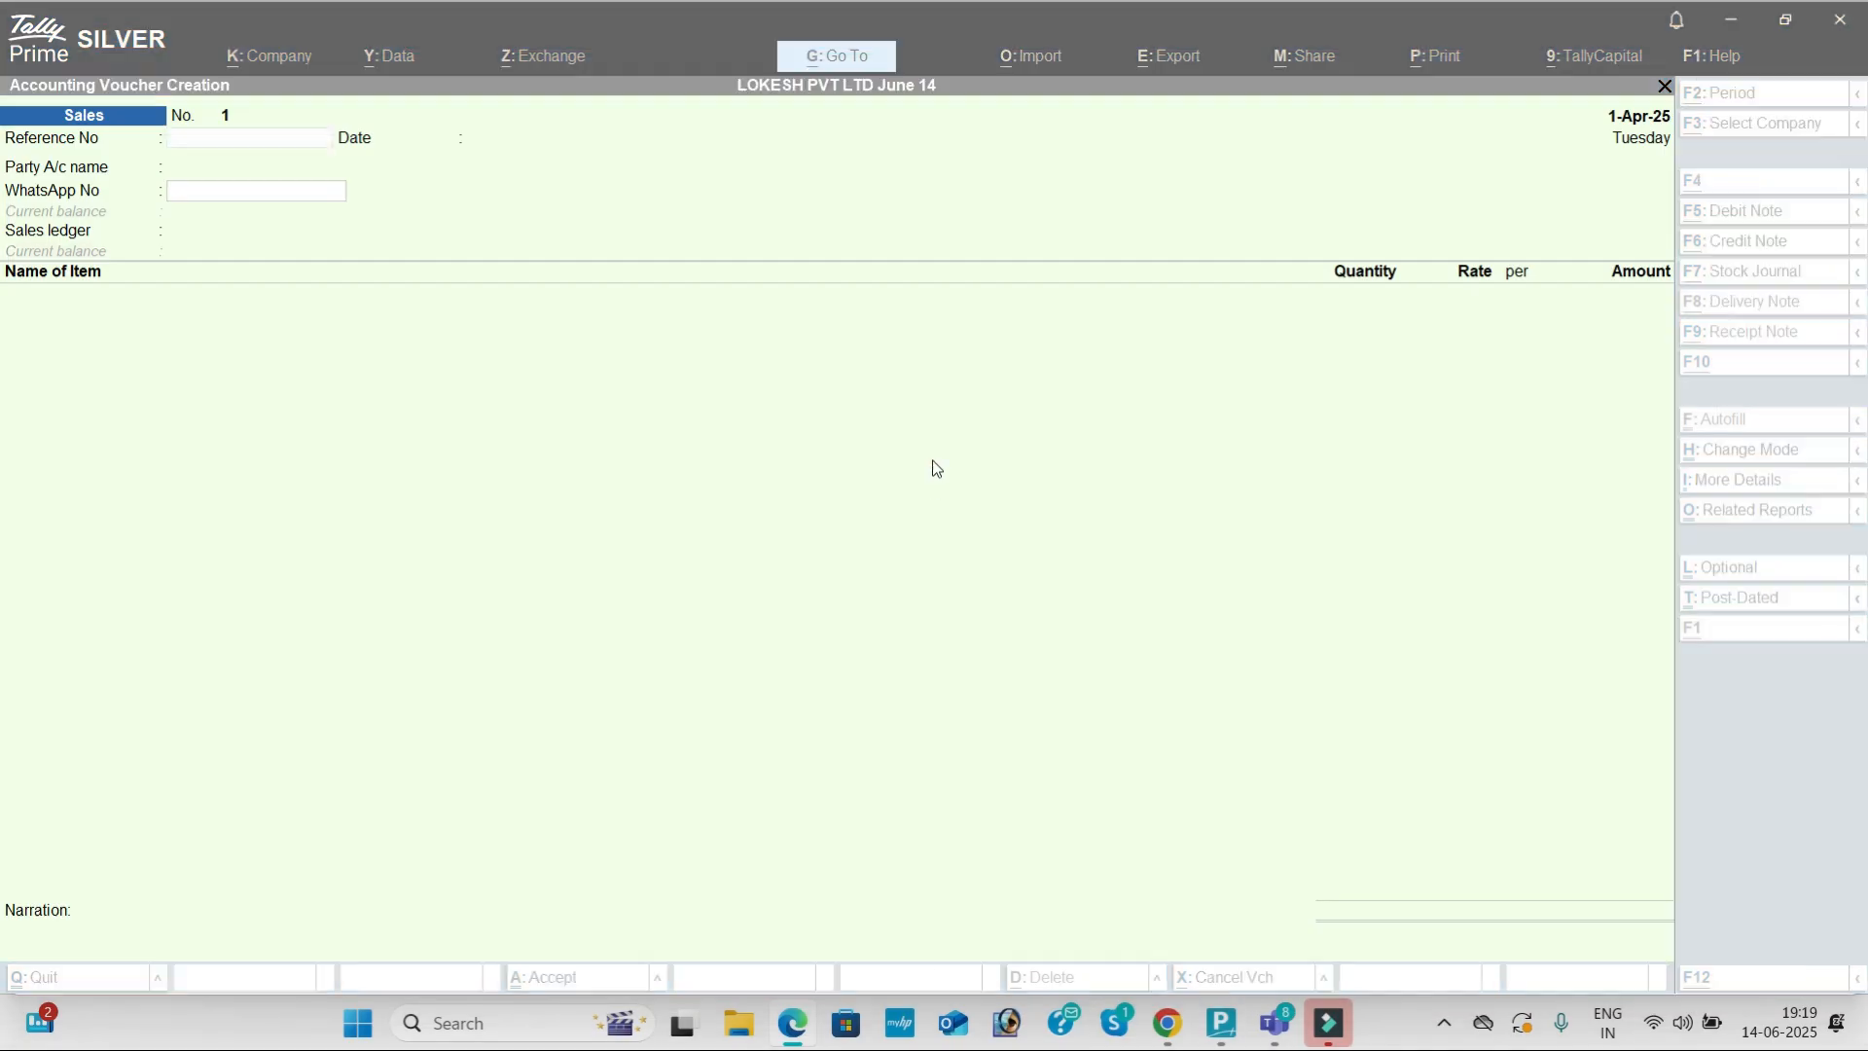
# Step: Set party Kumar Merchants and sales ledger Sales on the voucher
pyautogui.press('Return')
pyautogui.press('Return')
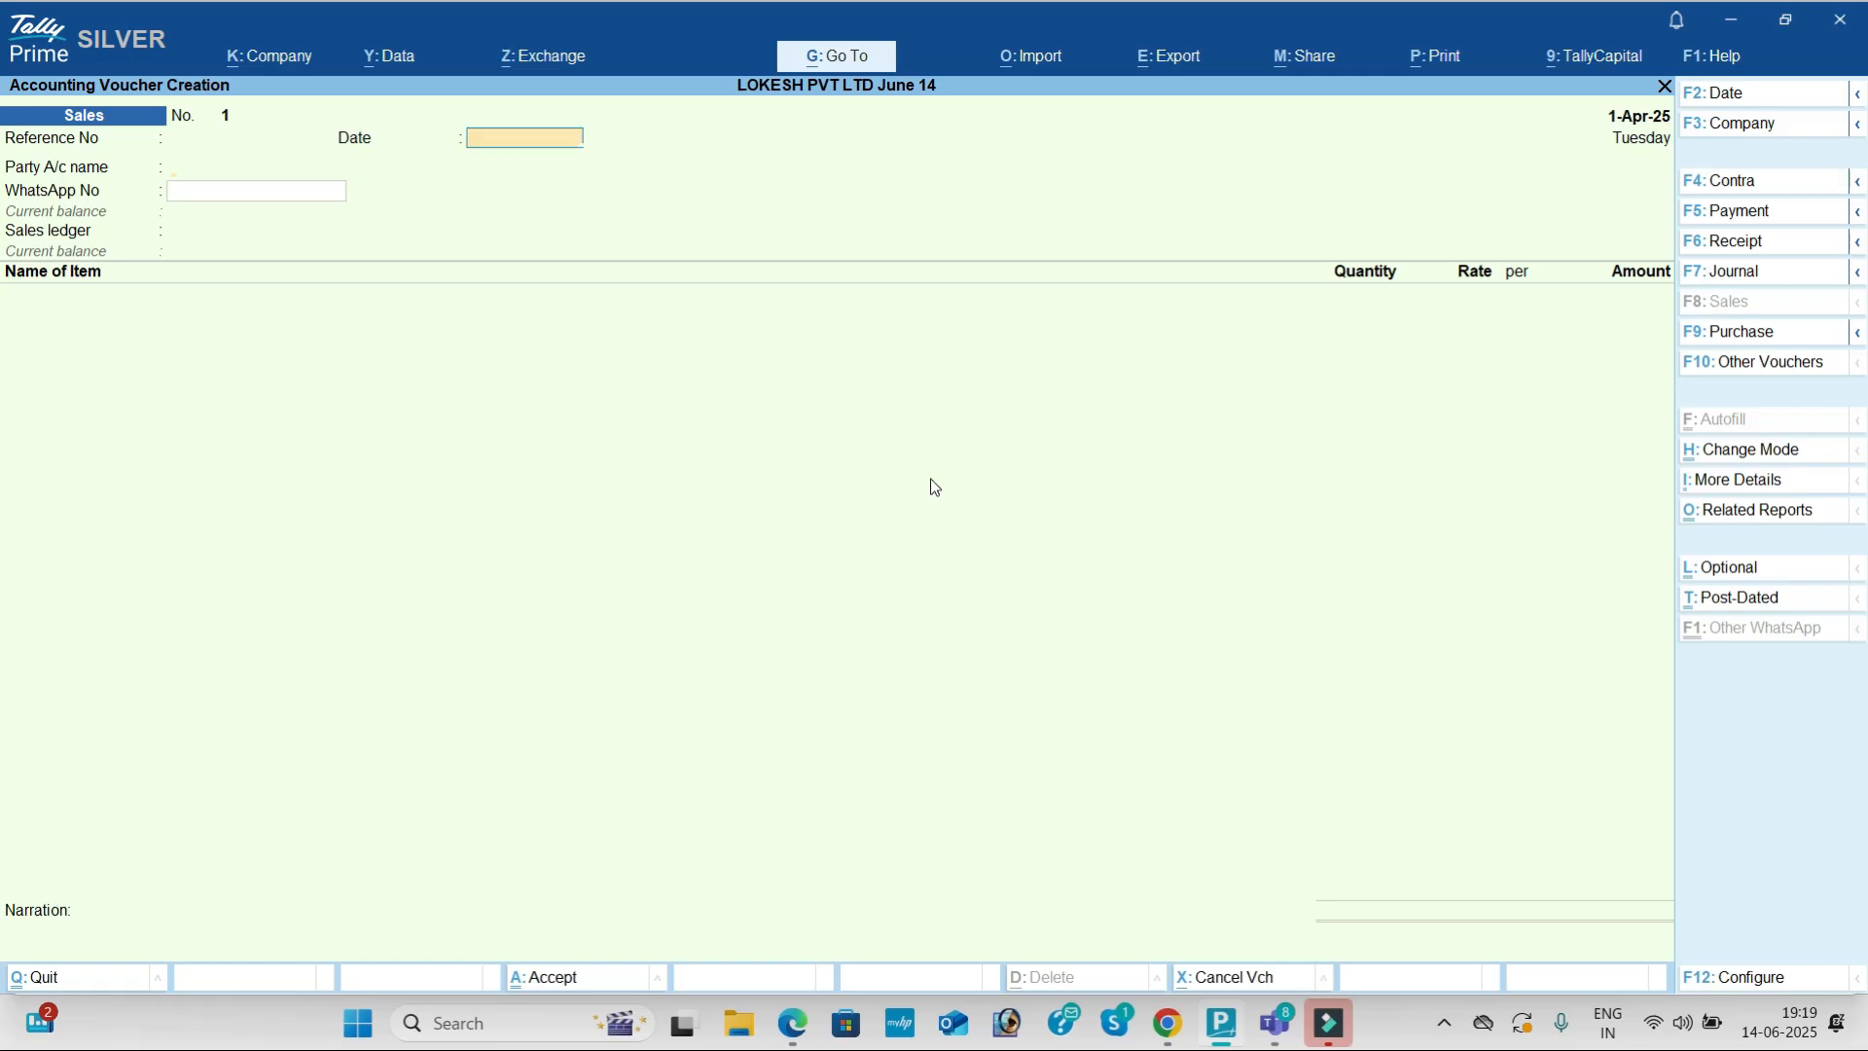
pyautogui.write('K')
pyautogui.press('Return')
pyautogui.press('Return')
pyautogui.press('Return')
pyautogui.press('Return')
pyautogui.press('Return')
pyautogui.press('Return')
pyautogui.press('Return')
pyautogui.press('Return')
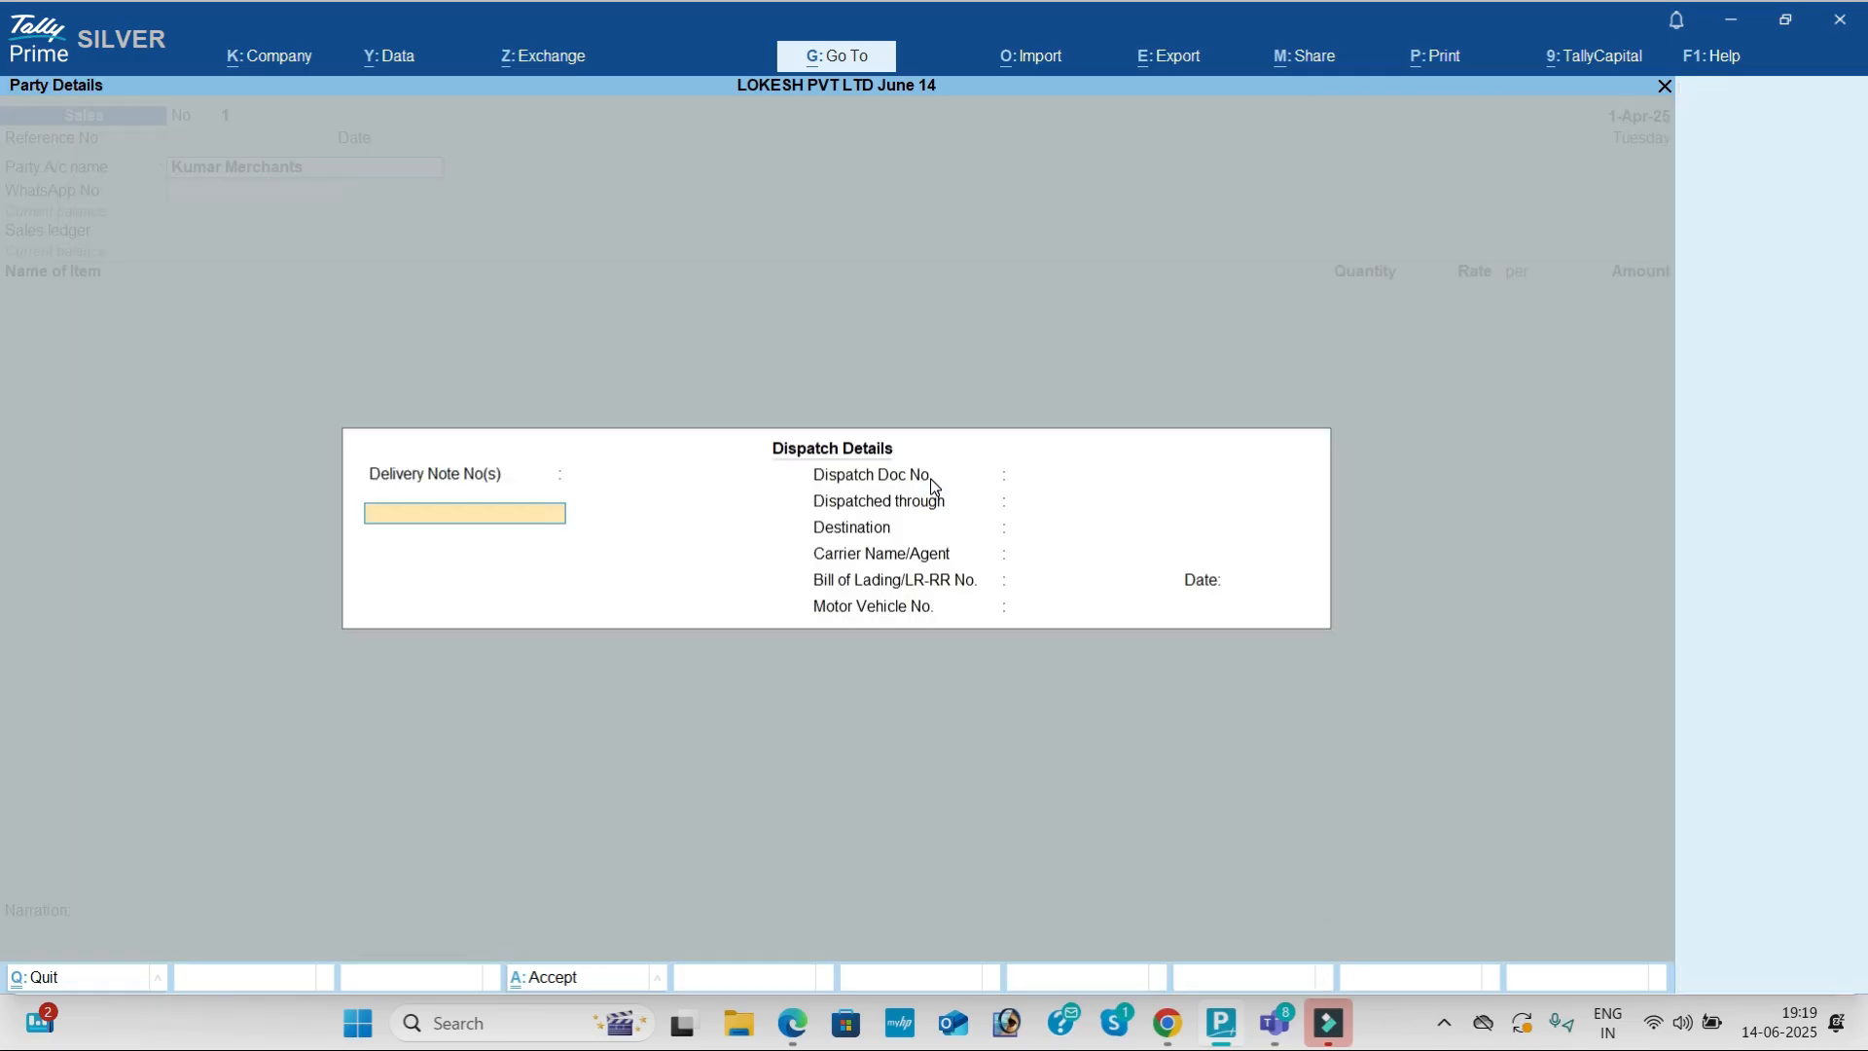
pyautogui.press('Return')
pyautogui.press('Return')
pyautogui.press('Return')
pyautogui.press('Return')
pyautogui.press('Return')
pyautogui.press('Return')
pyautogui.press('Return')
pyautogui.press('Return')
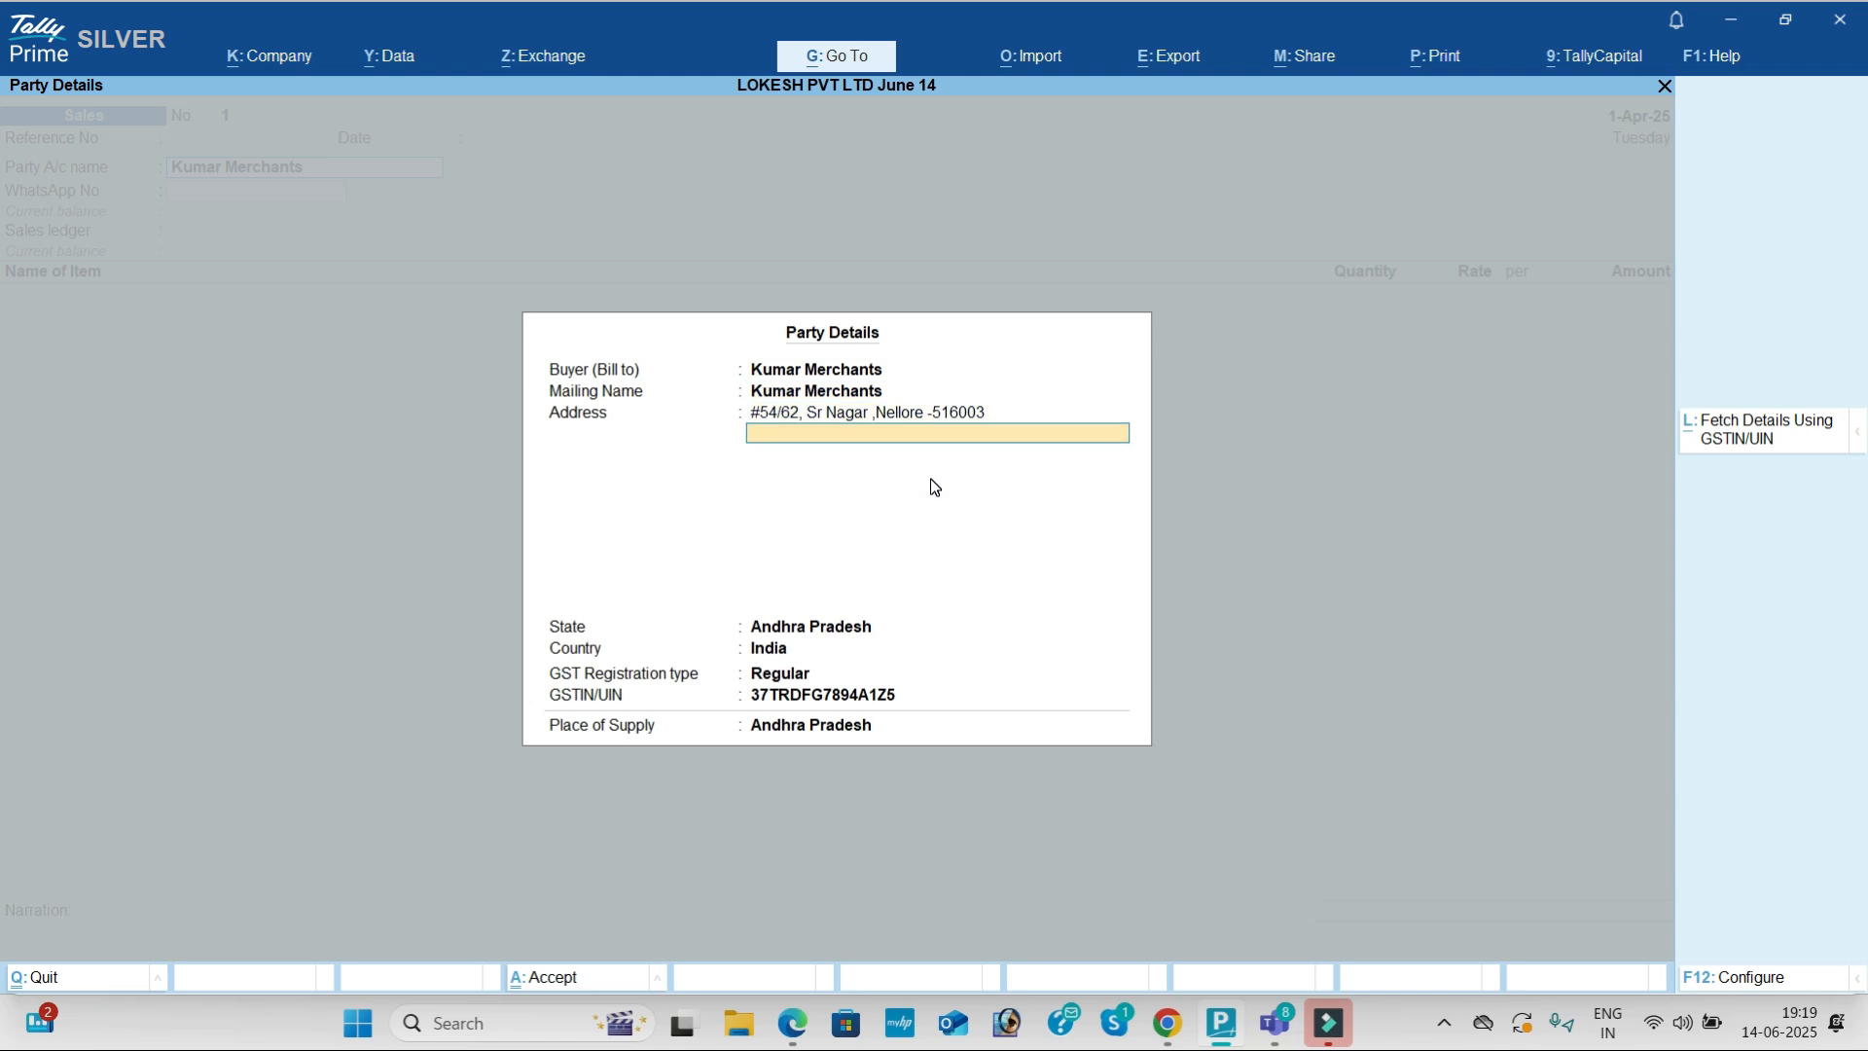
pyautogui.press('Return')
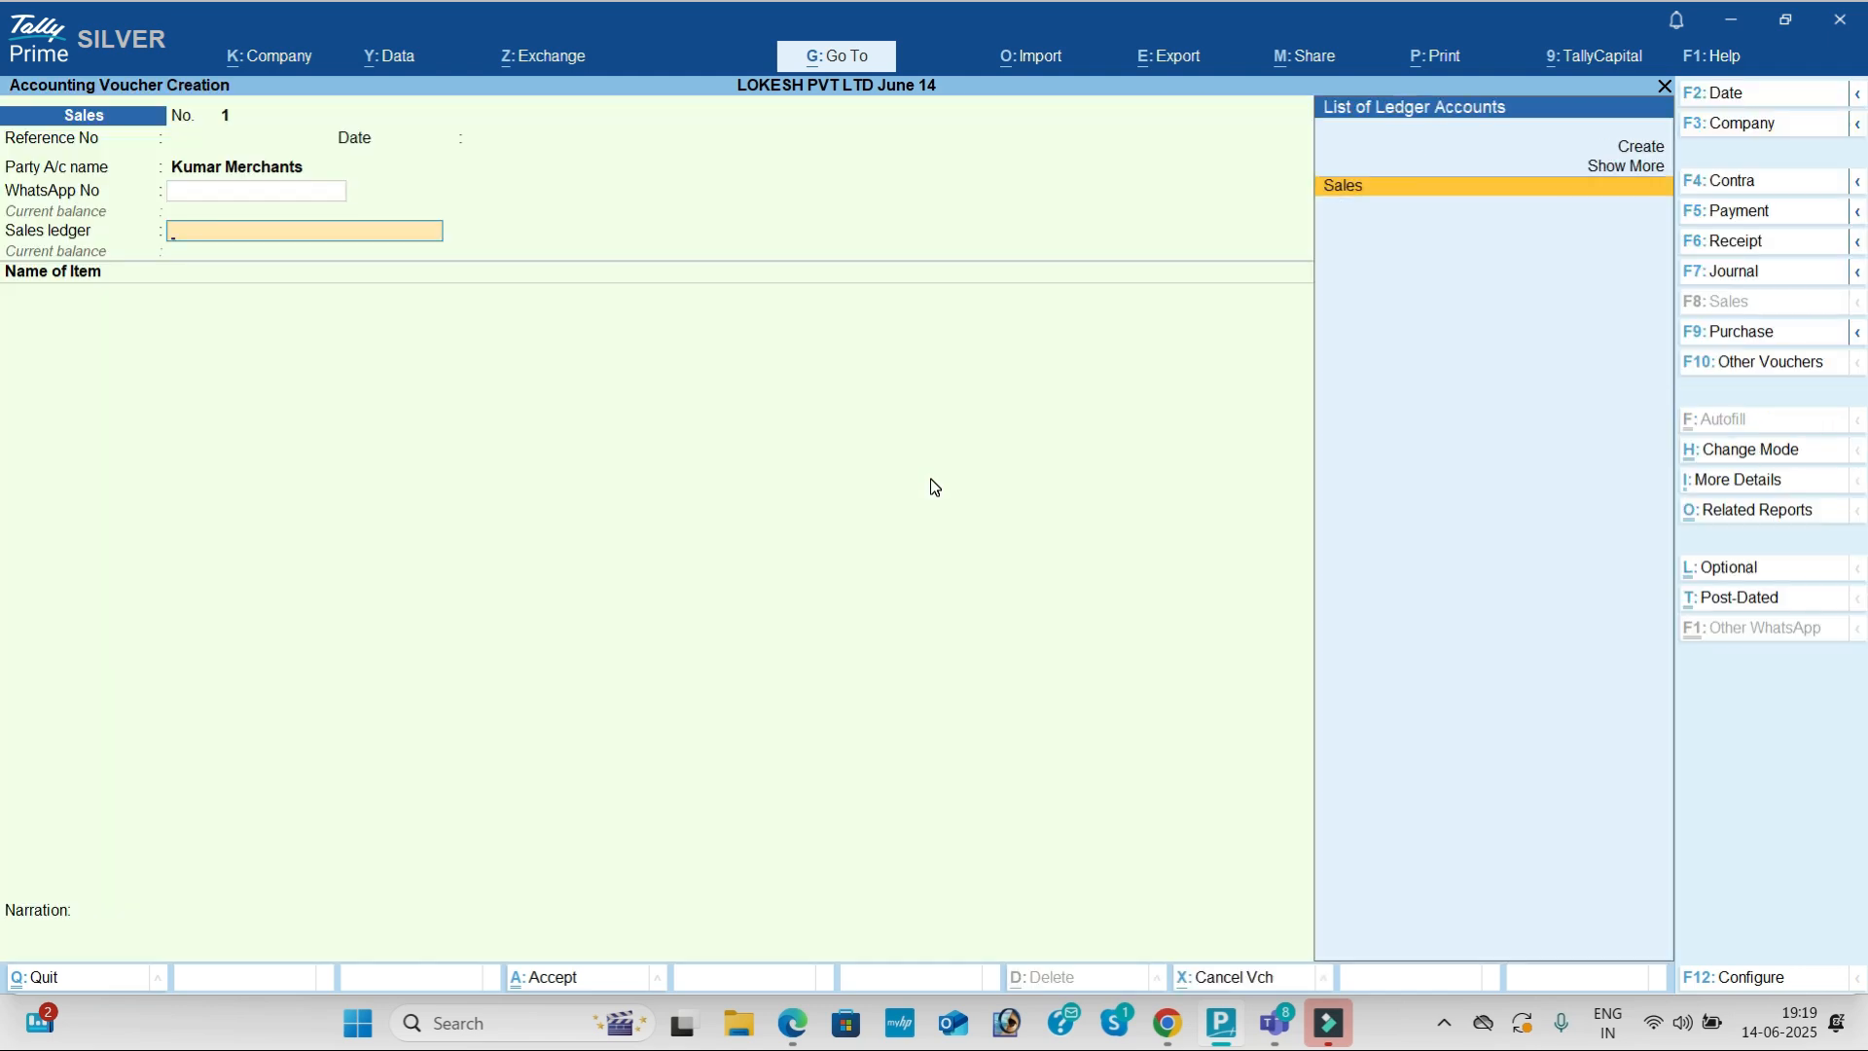
pyautogui.press('Return')
pyautogui.hotkey('alt', 'Tab')
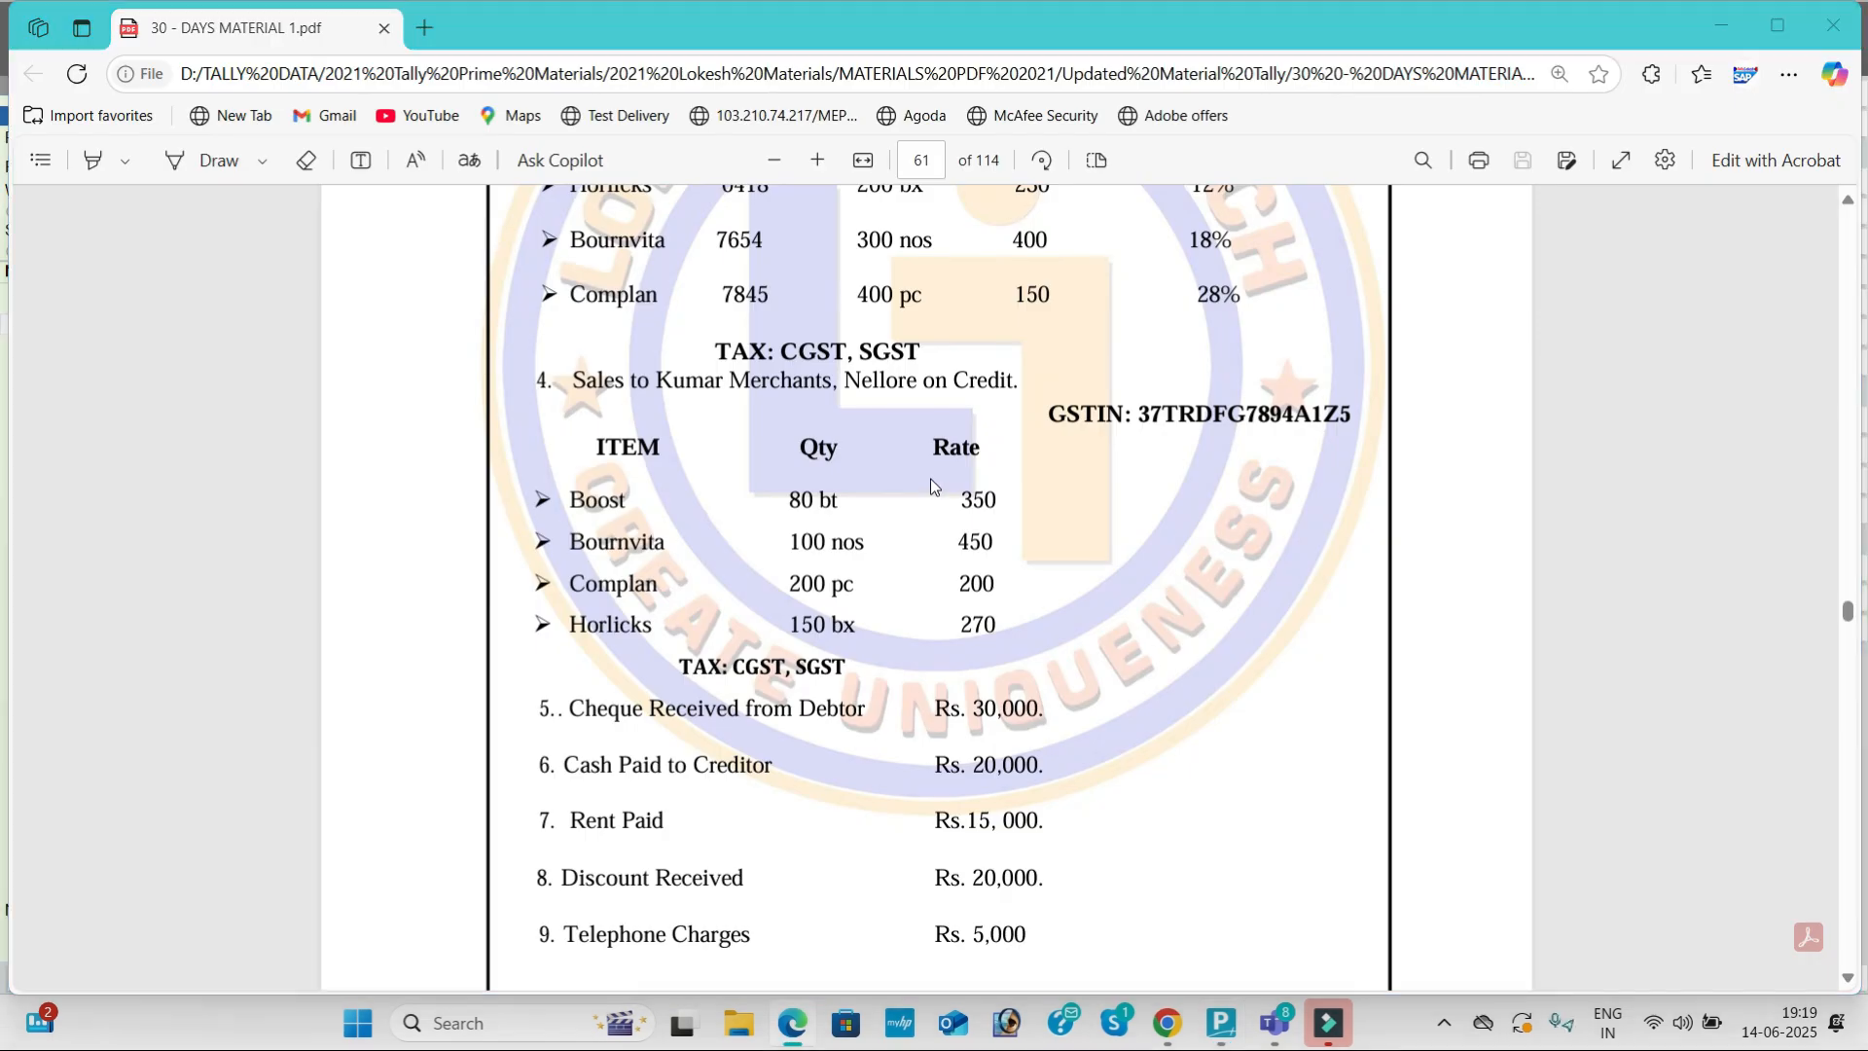
pyautogui.hotkey('alt', 'Tab')
# Step: Add Boost: quantity 80 at rate 350
pyautogui.write('B')
pyautogui.press('Return')
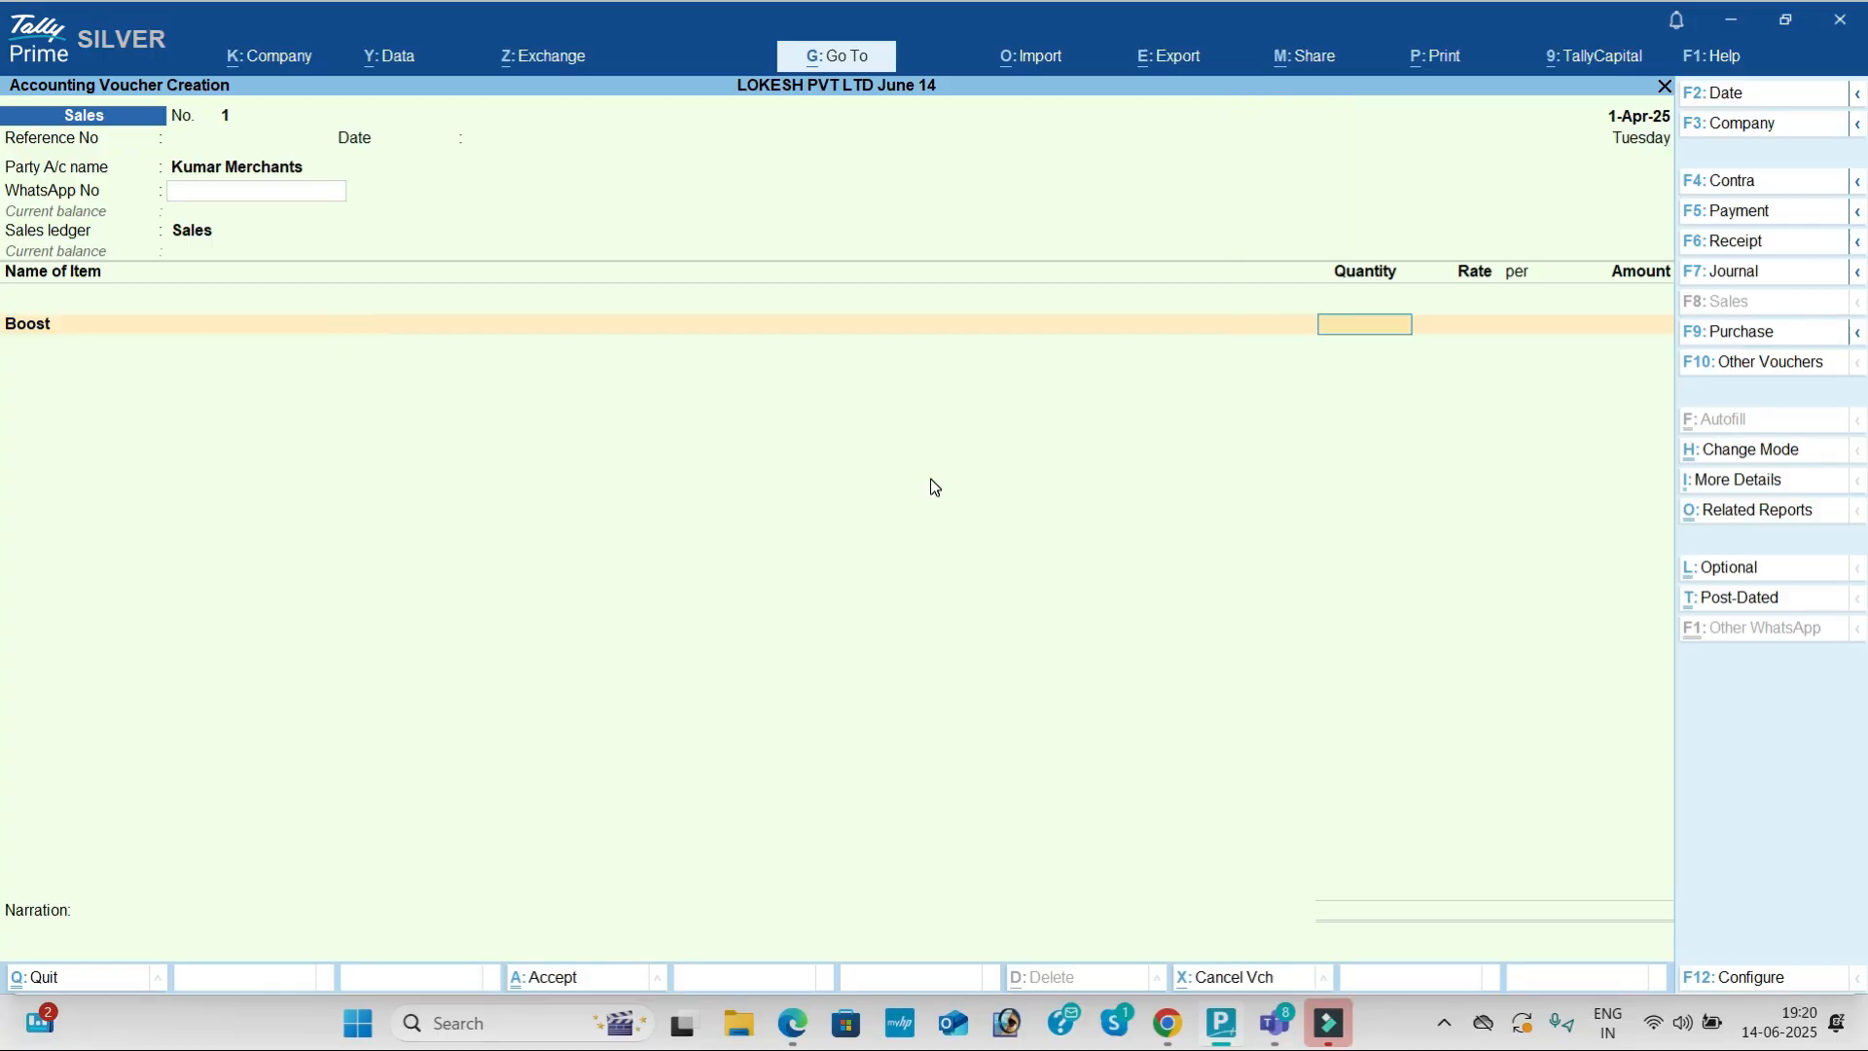
pyautogui.hotkey('alt', 'Tab')
pyautogui.hotkey('alt', 'Tab')
pyautogui.write('80')
pyautogui.press('Return')
pyautogui.write('350')
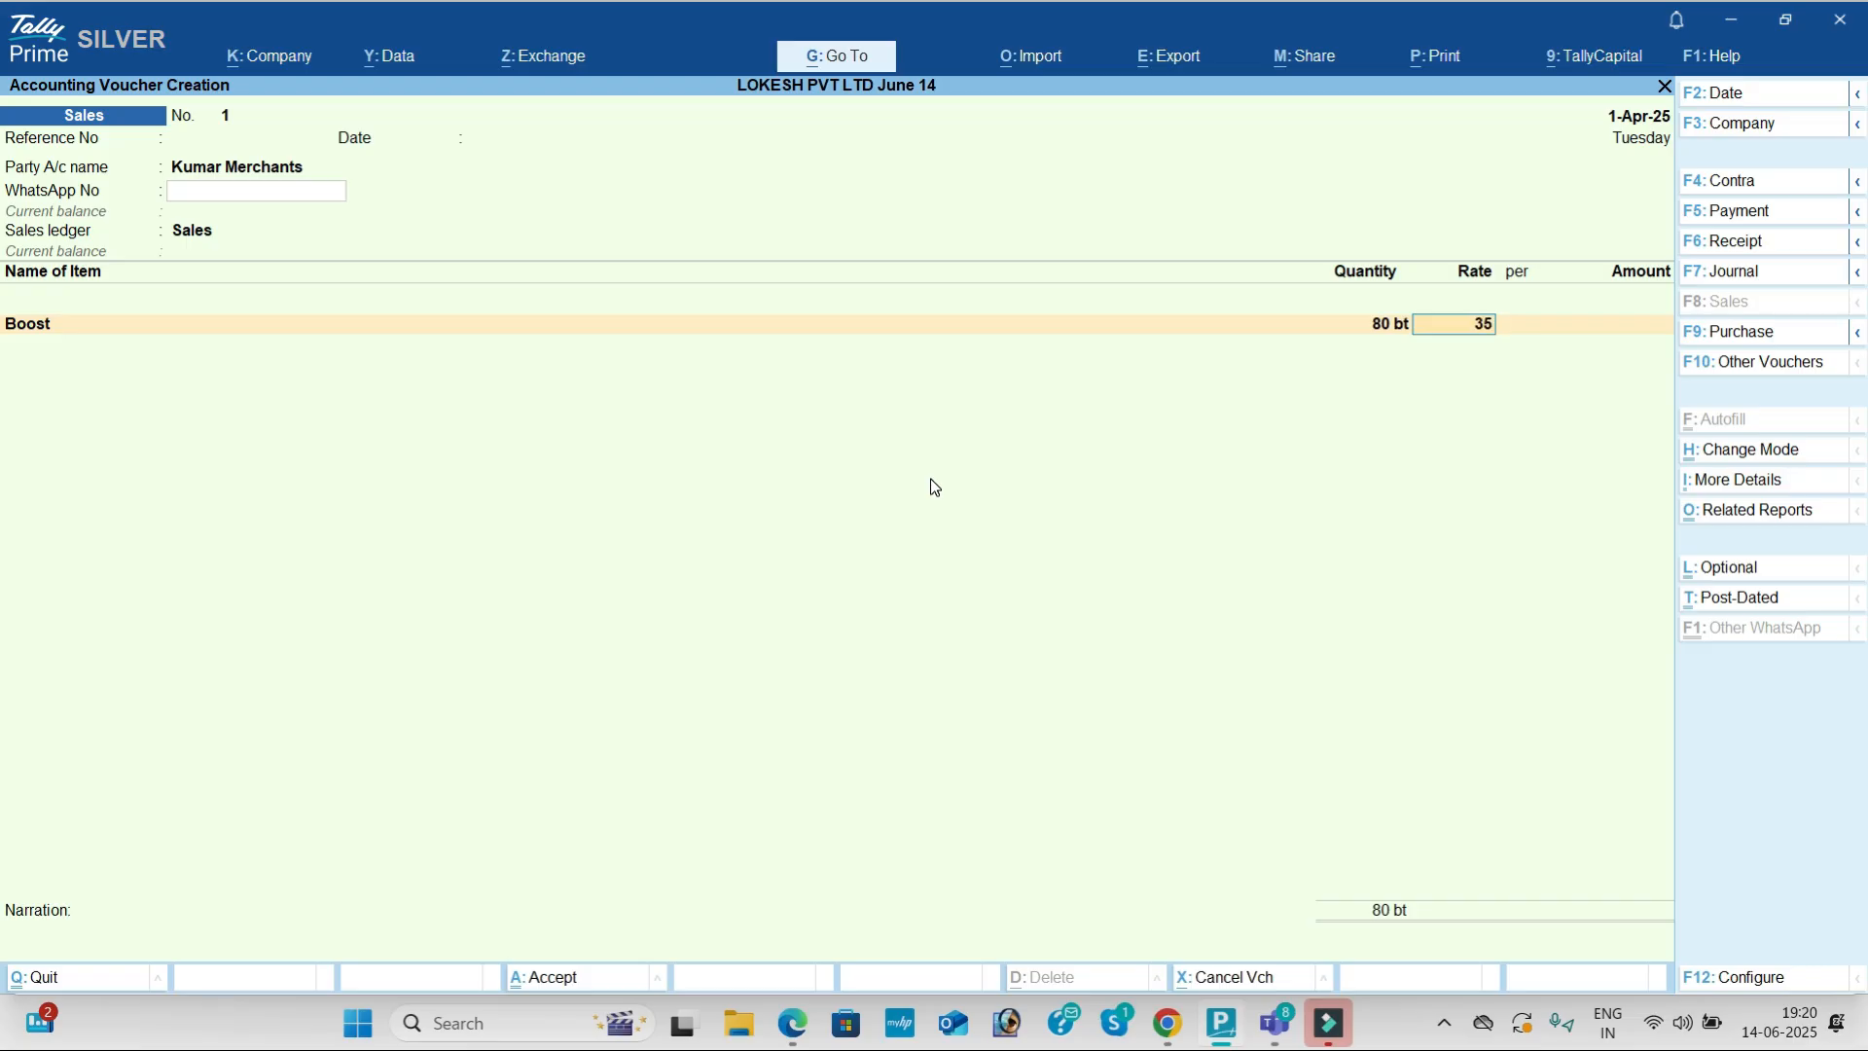
pyautogui.press('Return')
pyautogui.press('Return')
pyautogui.press('Return')
pyautogui.press('Return')
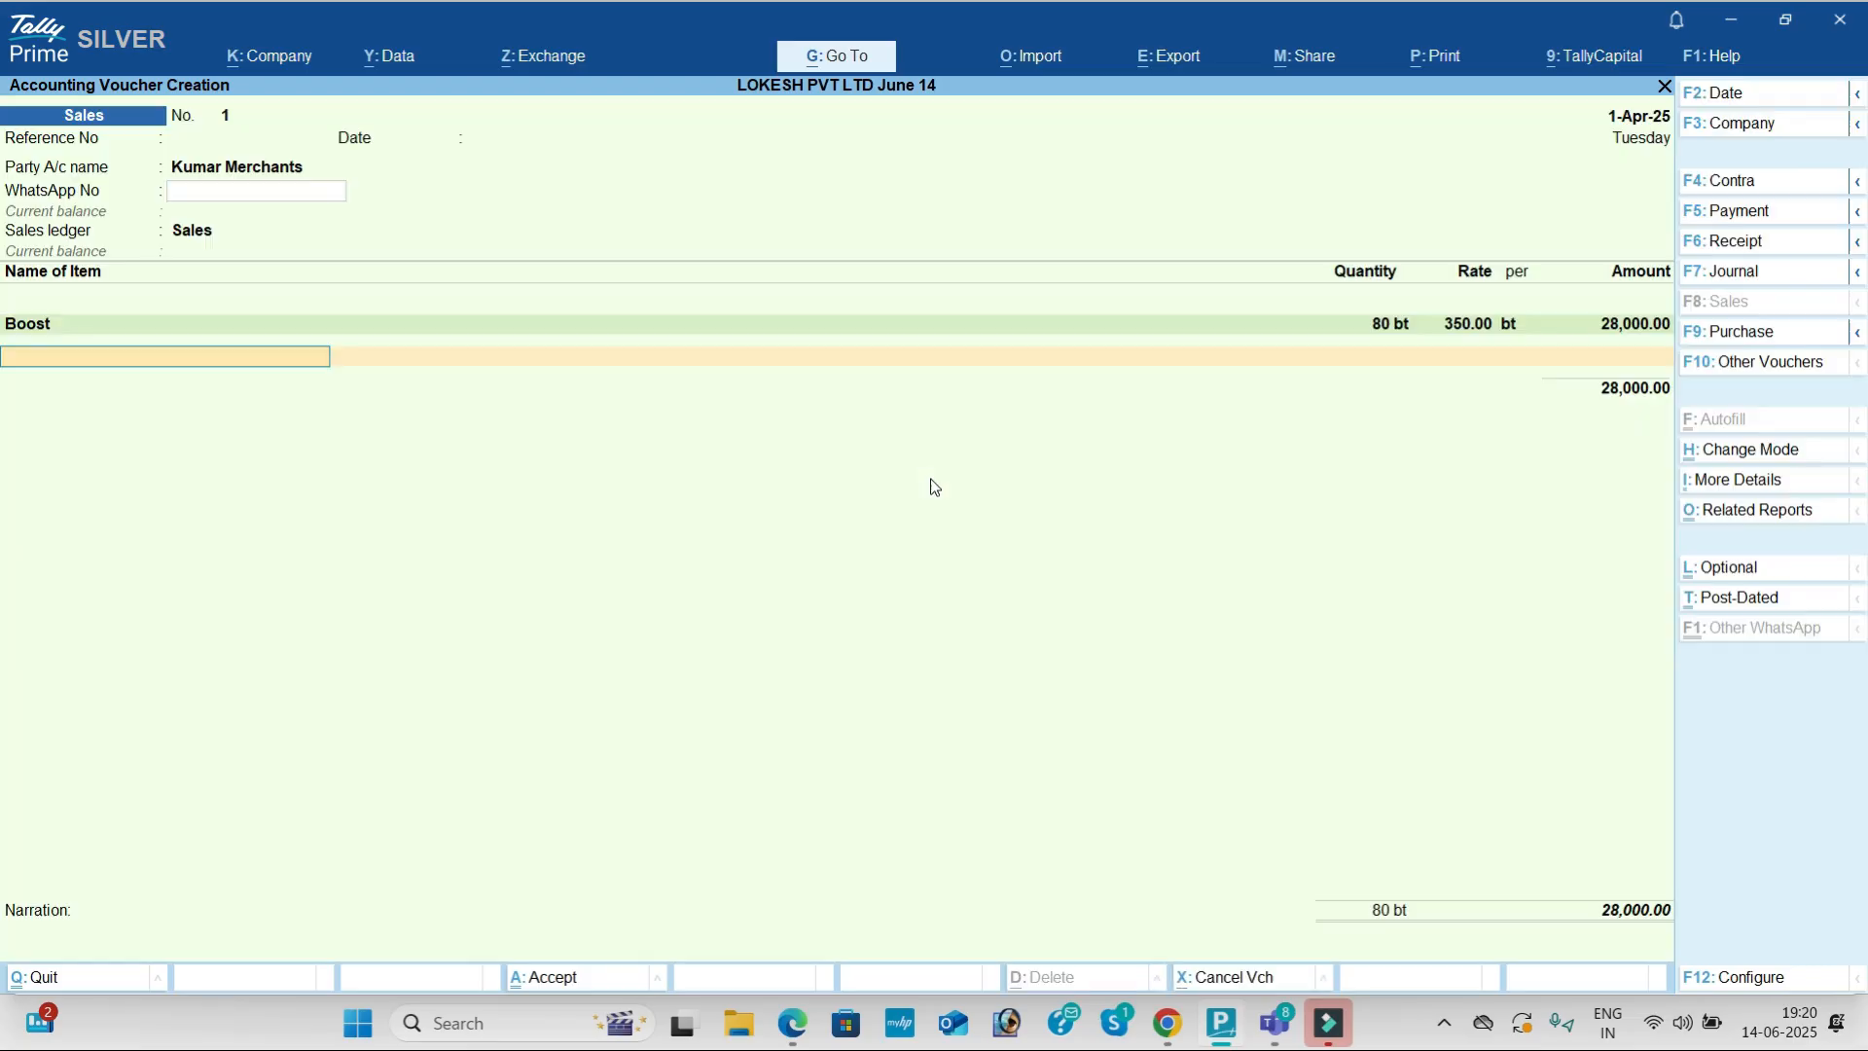
pyautogui.hotkey('alt', 'Tab')
# Step: Add Bournvita: quantity 100 at rate 450
pyautogui.hotkey('alt', 'Tab')
pyautogui.write('bo')
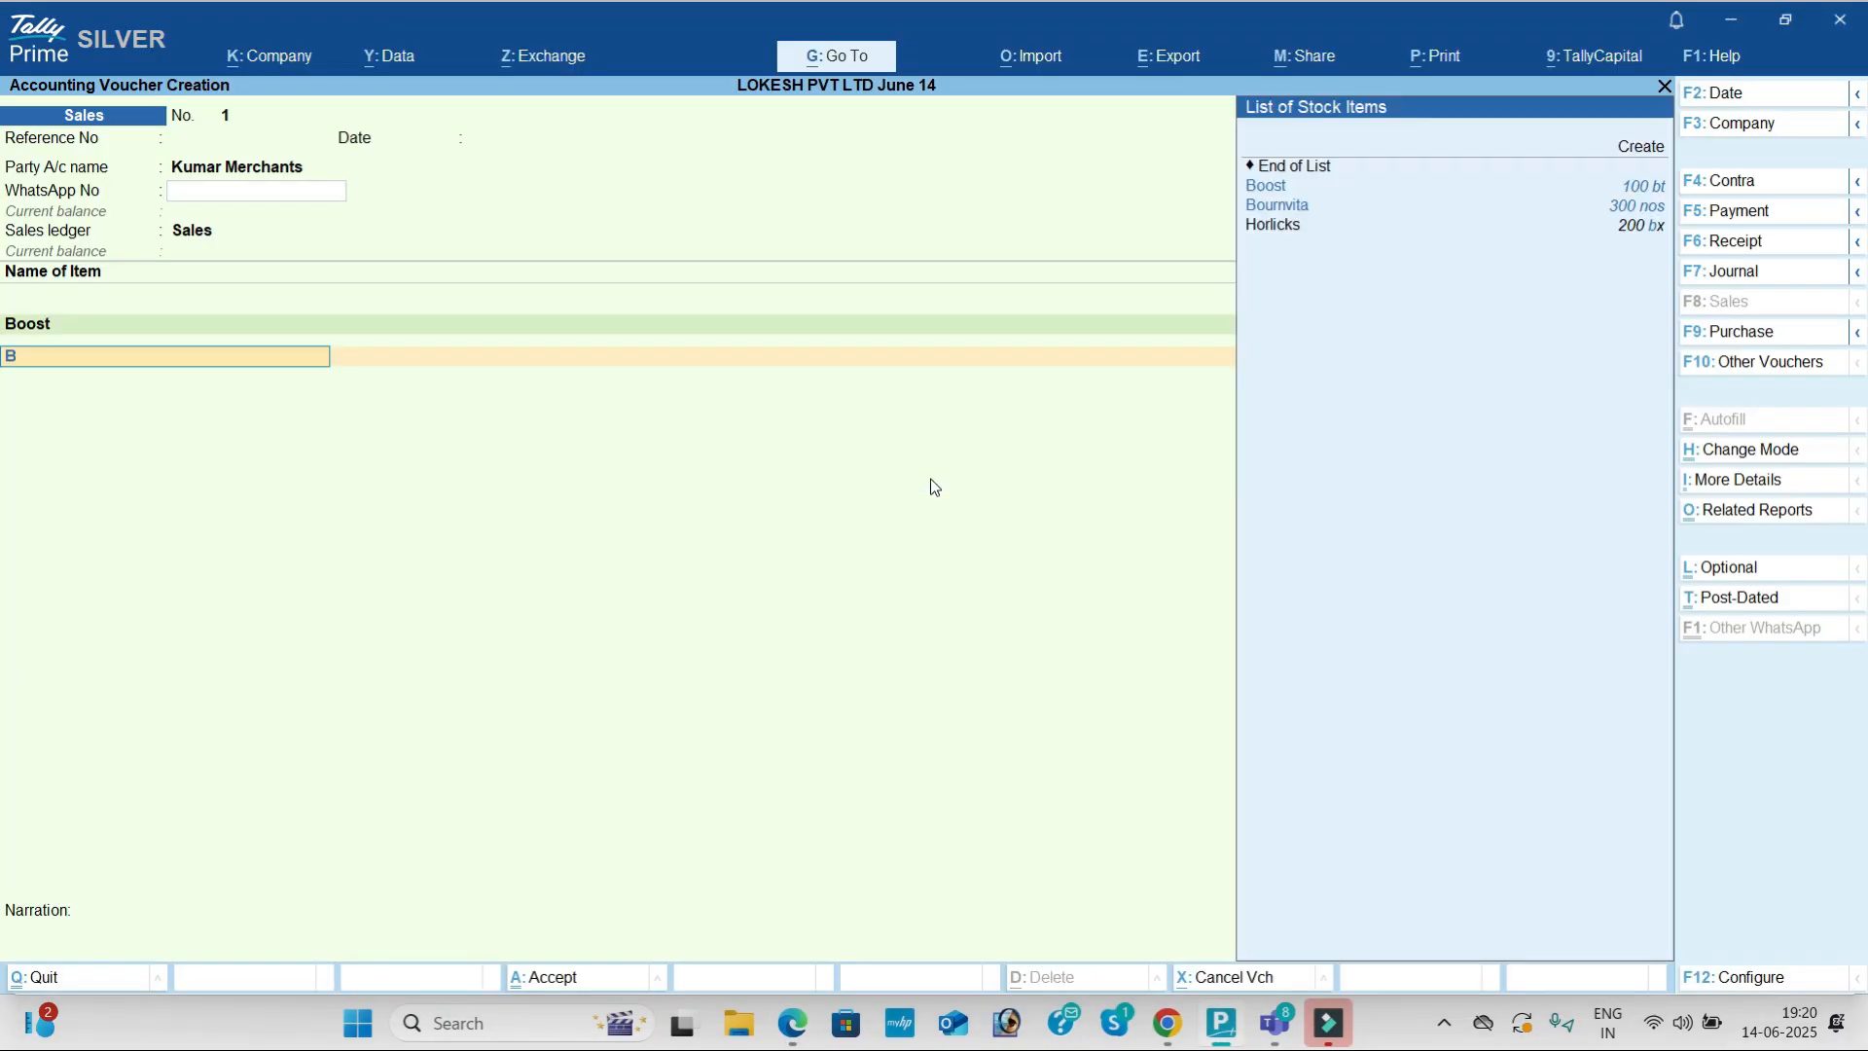
pyautogui.press('Down')
pyautogui.press('Return')
pyautogui.hotkey('alt', 'Tab')
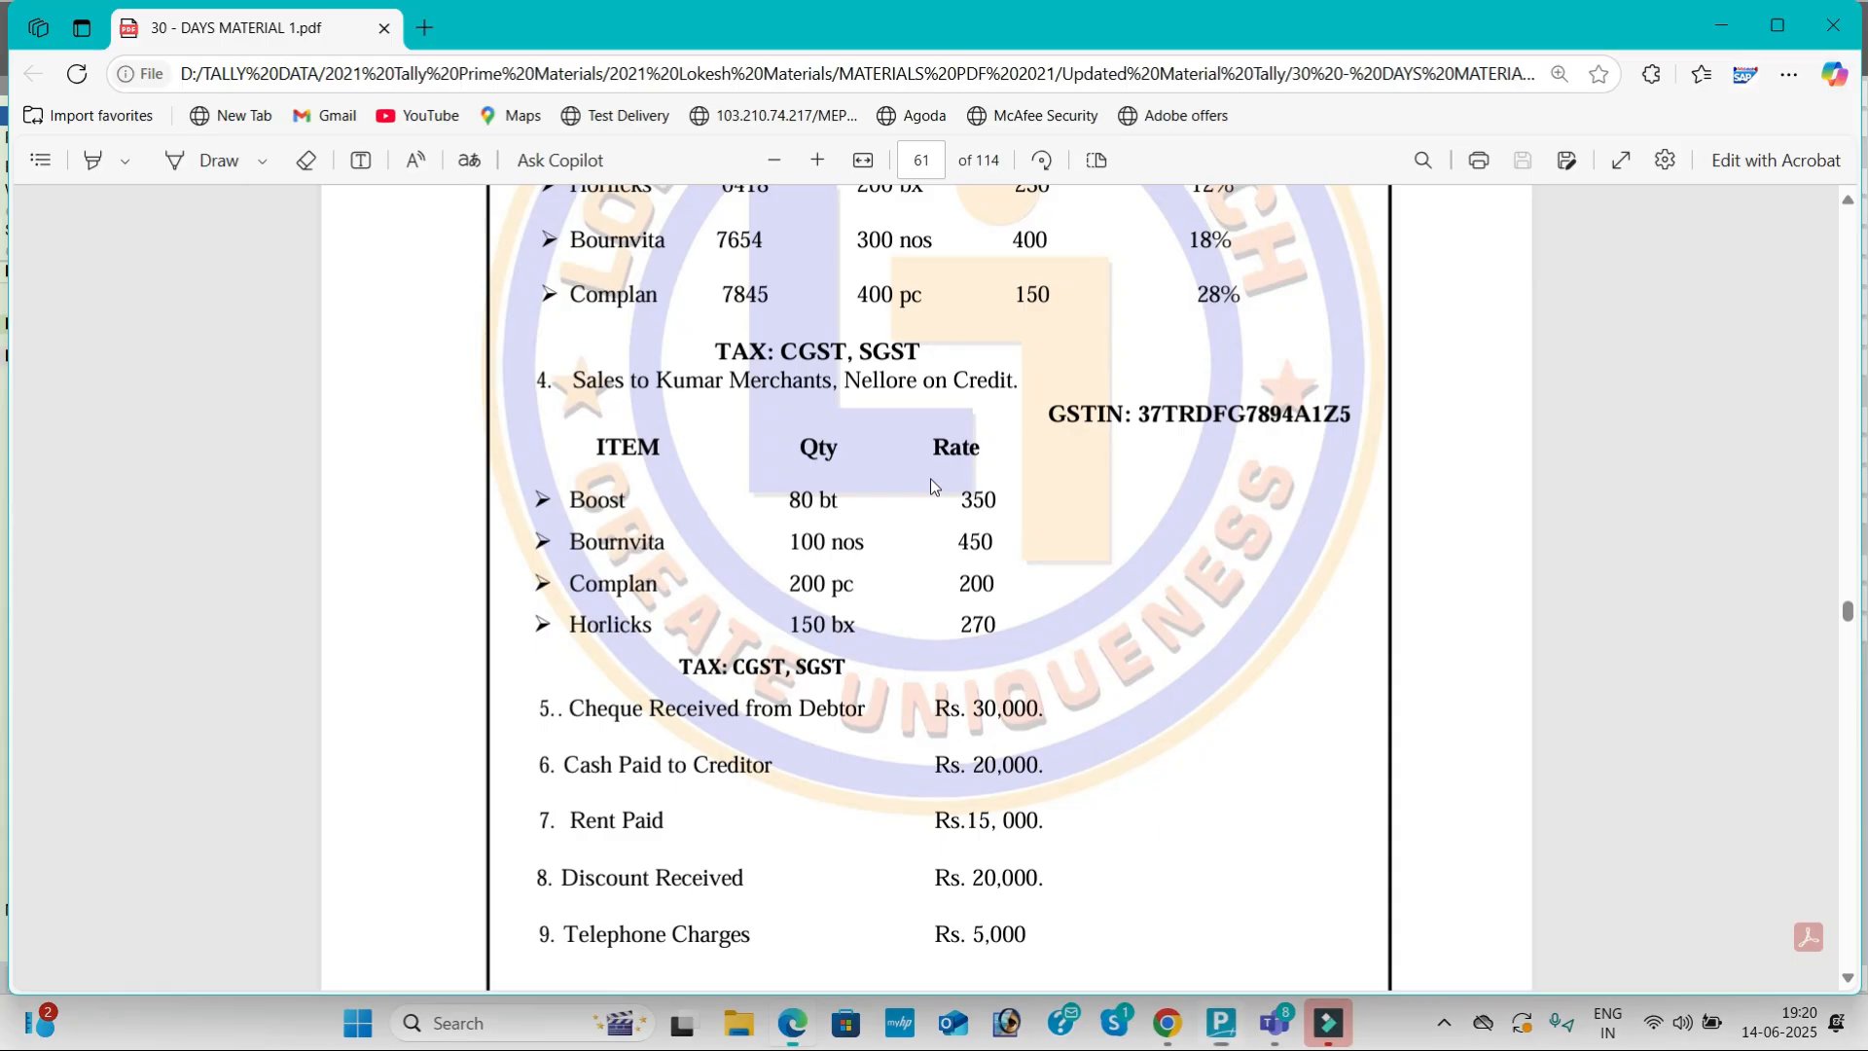
pyautogui.hotkey('alt', 'Tab')
pyautogui.write('100')
pyautogui.press('Return')
pyautogui.write('450')
pyautogui.press('Return')
pyautogui.press('Return')
pyautogui.press('Return')
pyautogui.press('Return')
pyautogui.press('Return')
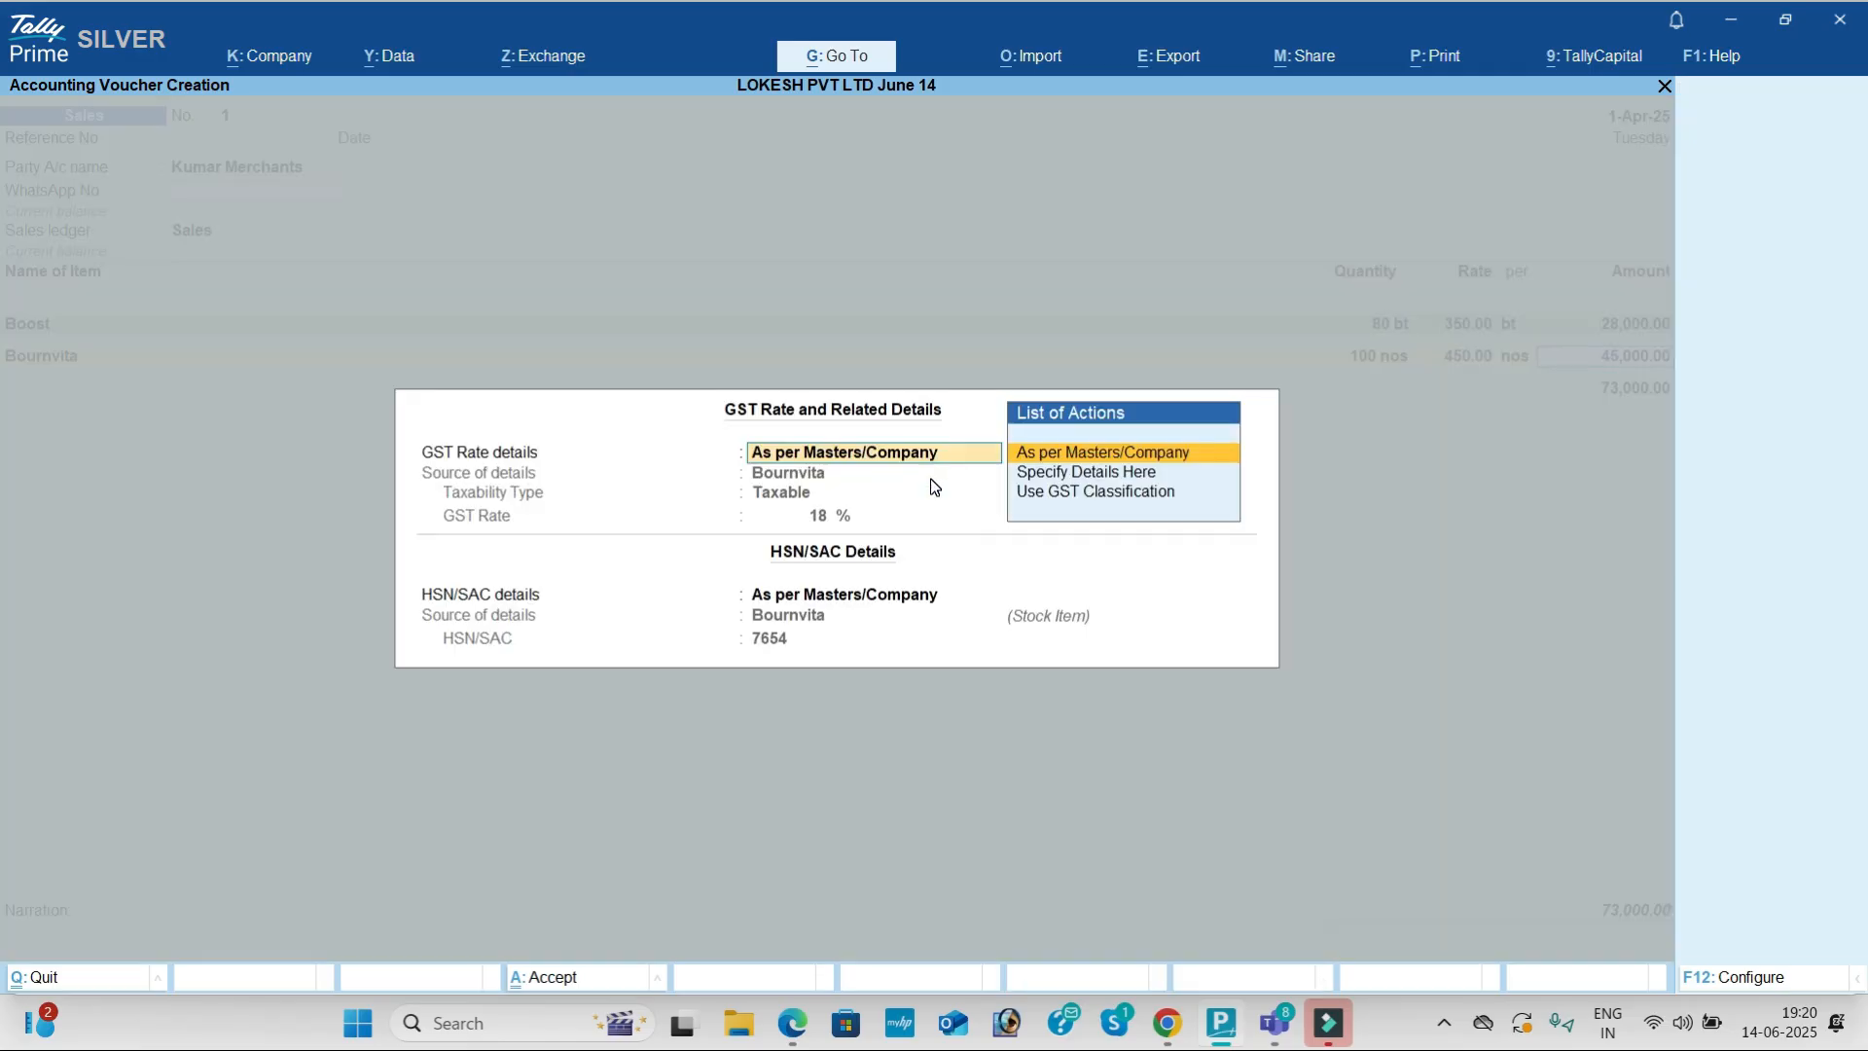
# Step: Add Complan: quantity 200 at rate 200
pyautogui.hotkey('alt', 'Tab')
pyautogui.hotkey('alt', 'Tab')
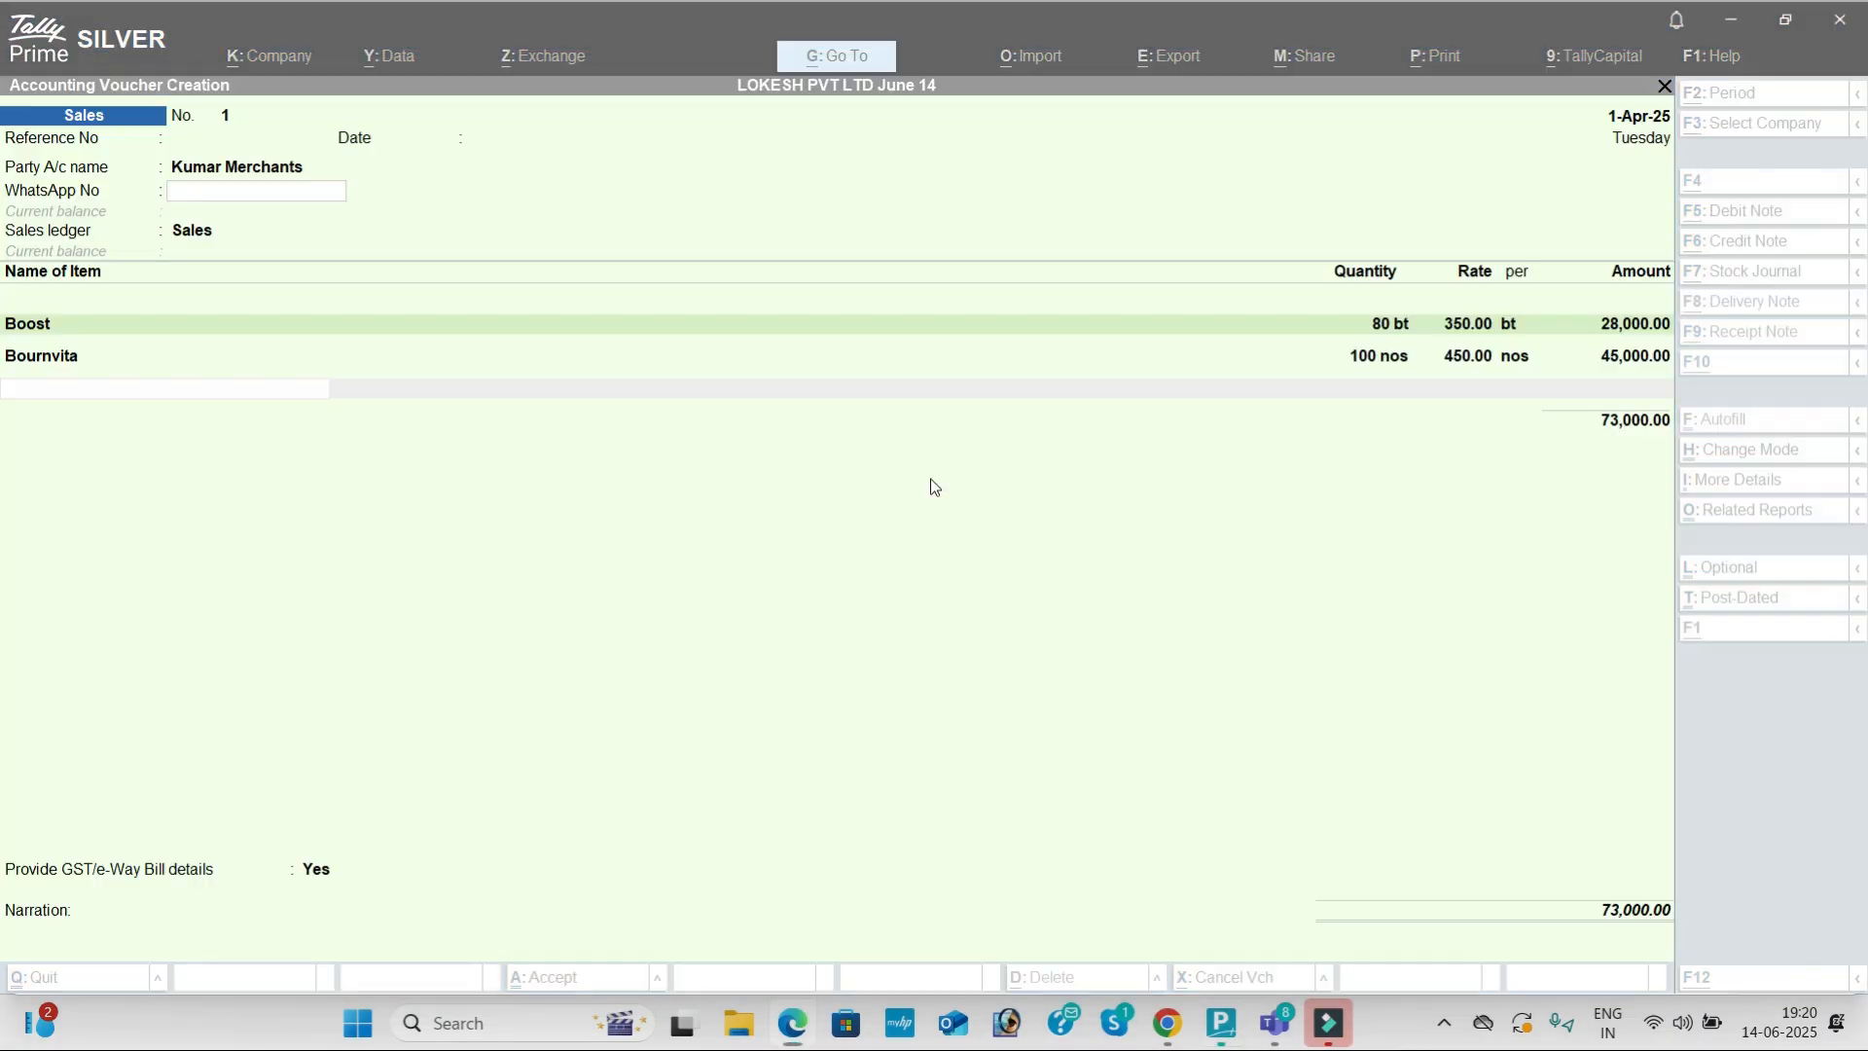
pyautogui.write('Co')
pyautogui.press('Return')
pyautogui.hotkey('alt', 'Tab')
pyautogui.hotkey('alt', 'Tab')
pyautogui.write('200')
pyautogui.press('Return')
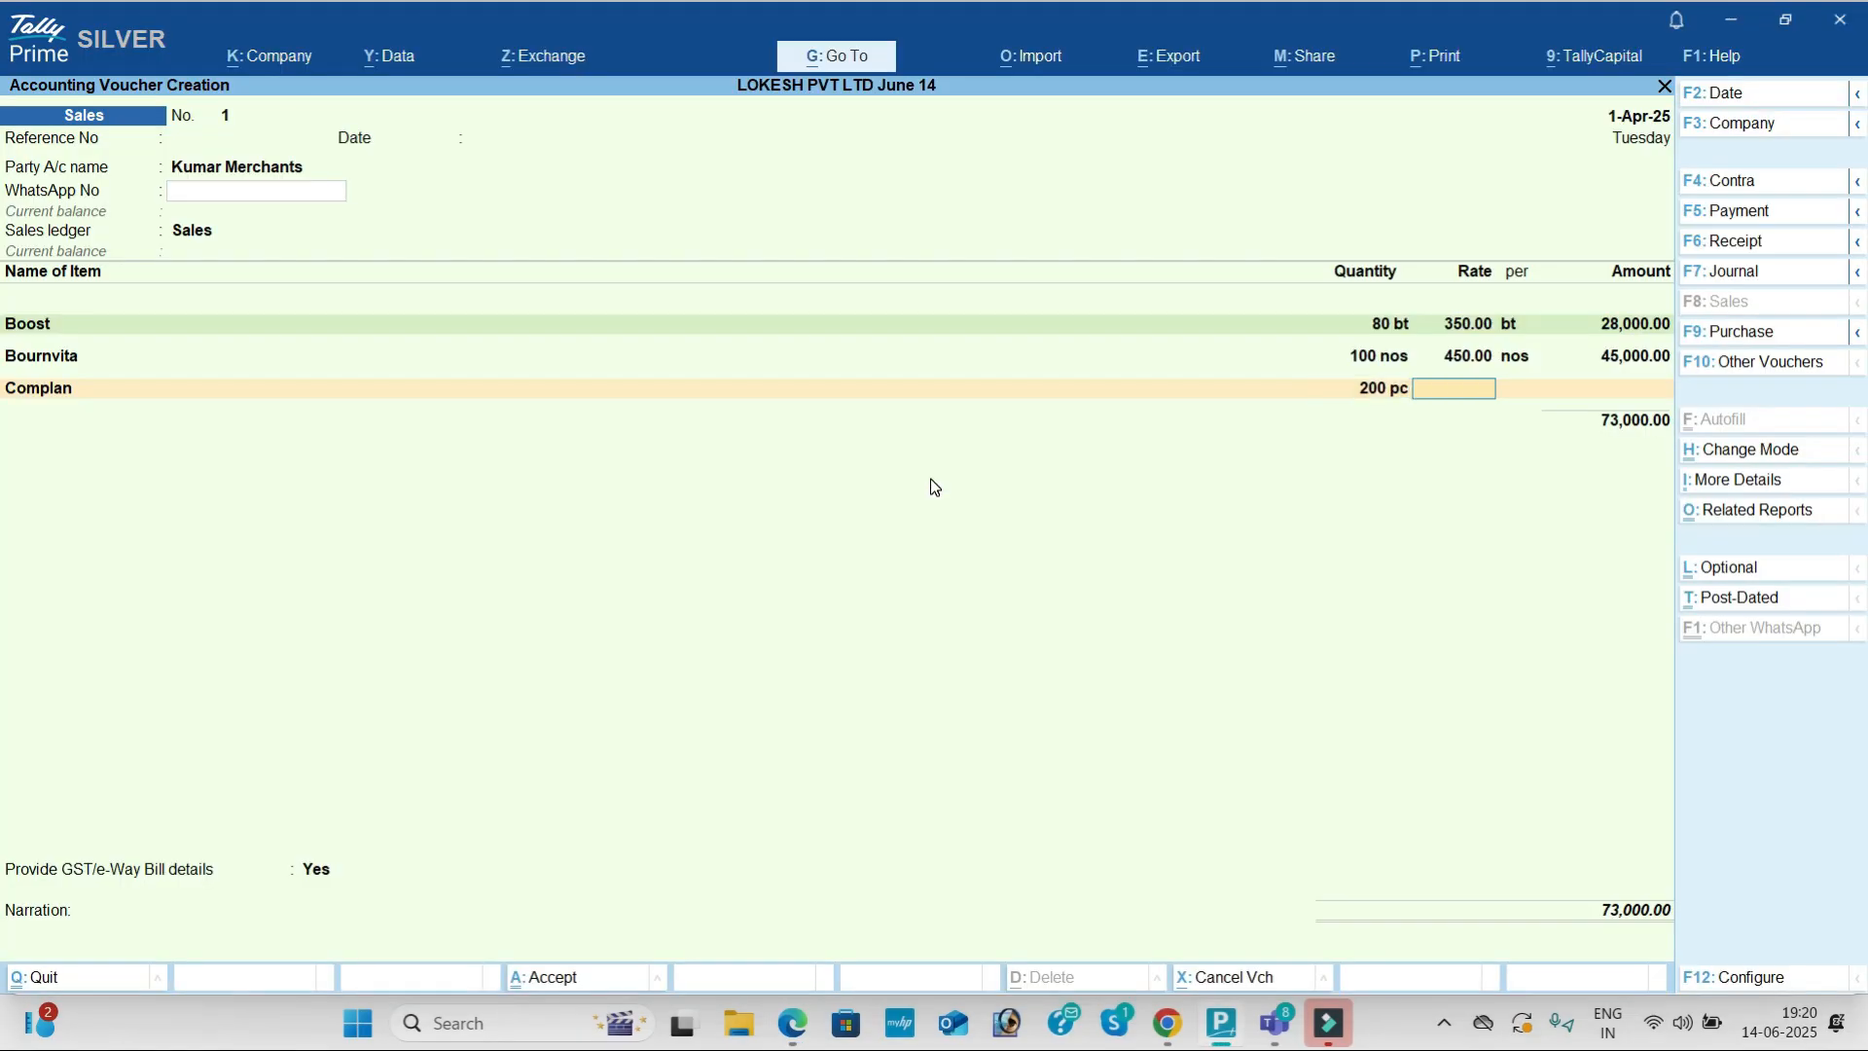
pyautogui.hotkey('alt', 'Tab')
pyautogui.hotkey('alt', 'Tab')
pyautogui.write('200')
pyautogui.press('Return')
# Step: Add Horlicks: quantity 150 at rate 270
pyautogui.press('Return')
pyautogui.press('Return')
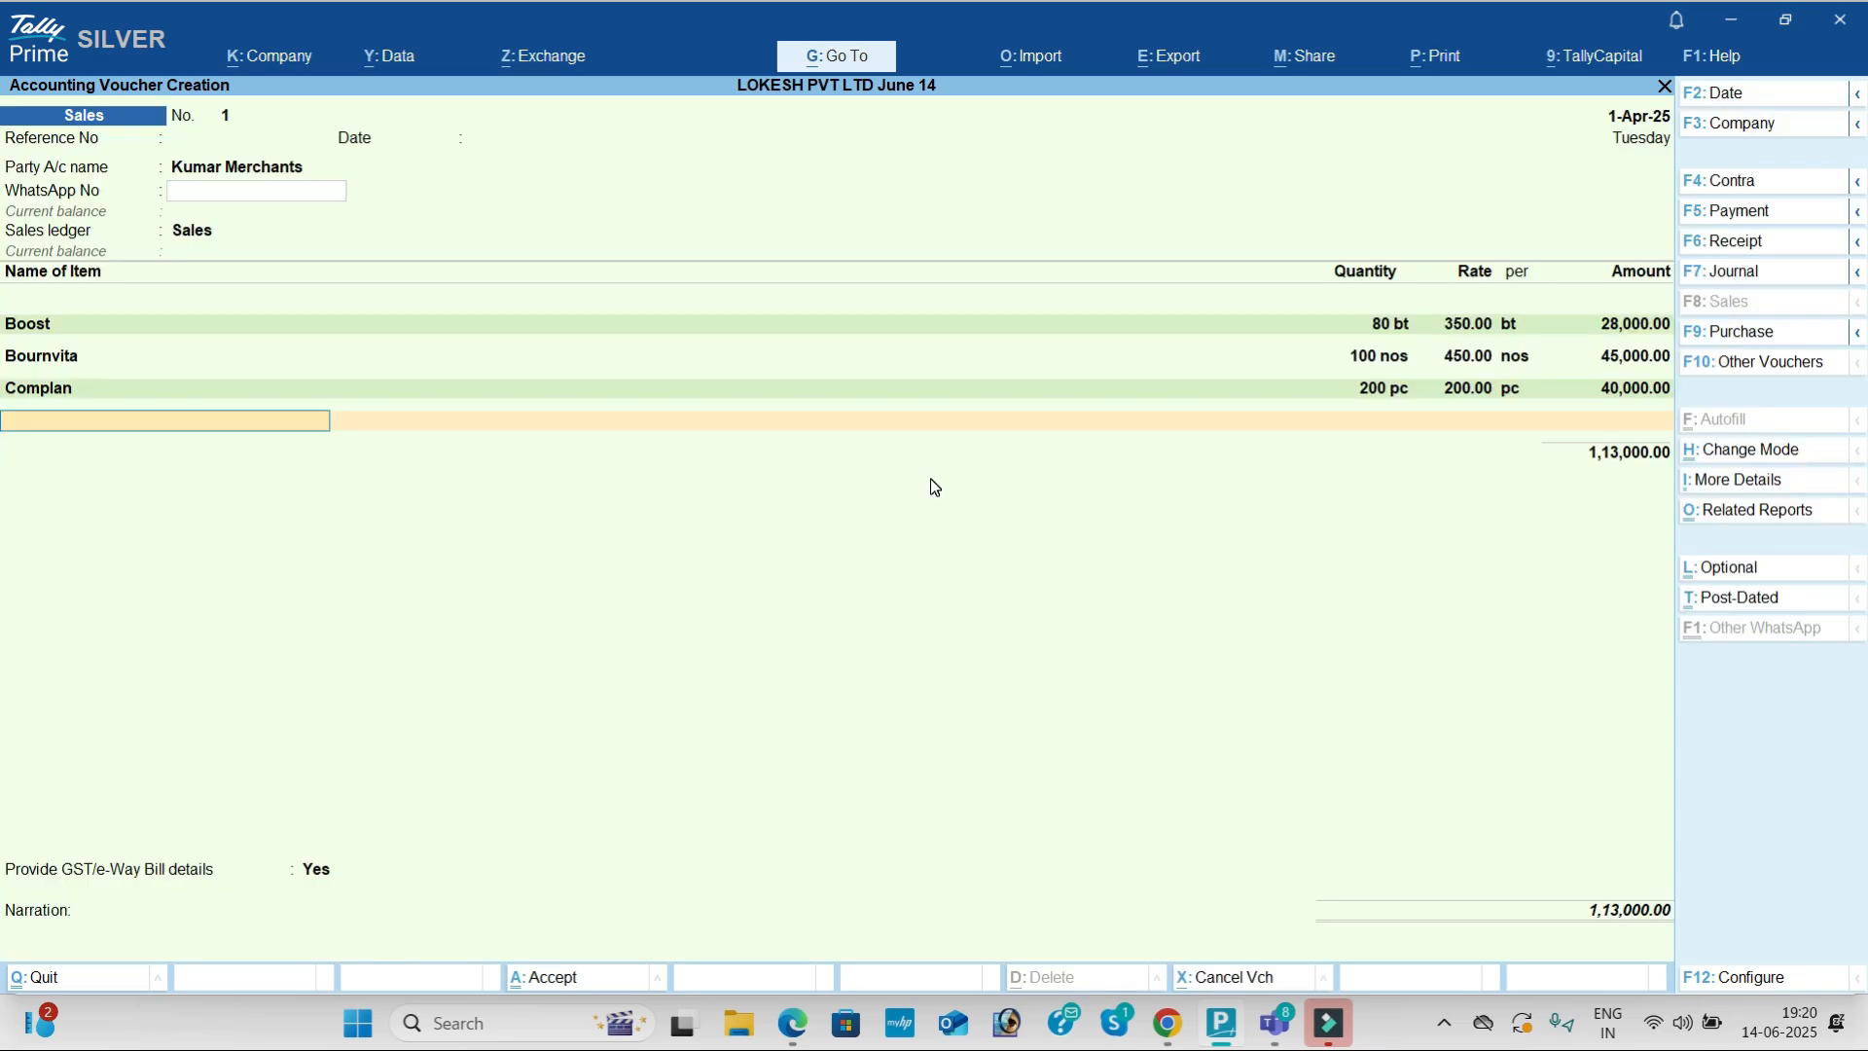
pyautogui.hotkey('alt', 'Tab')
pyautogui.hotkey('alt', 'Tab')
pyautogui.write('h')
pyautogui.press('Return')
pyautogui.hotkey('alt', 'Tab')
pyautogui.hotkey('alt', 'Tab')
pyautogui.write('150')
pyautogui.press('Return')
pyautogui.write('270')
pyautogui.press('Return')
pyautogui.press('Return')
pyautogui.press('Return')
pyautogui.press('Return')
pyautogui.press('Return')
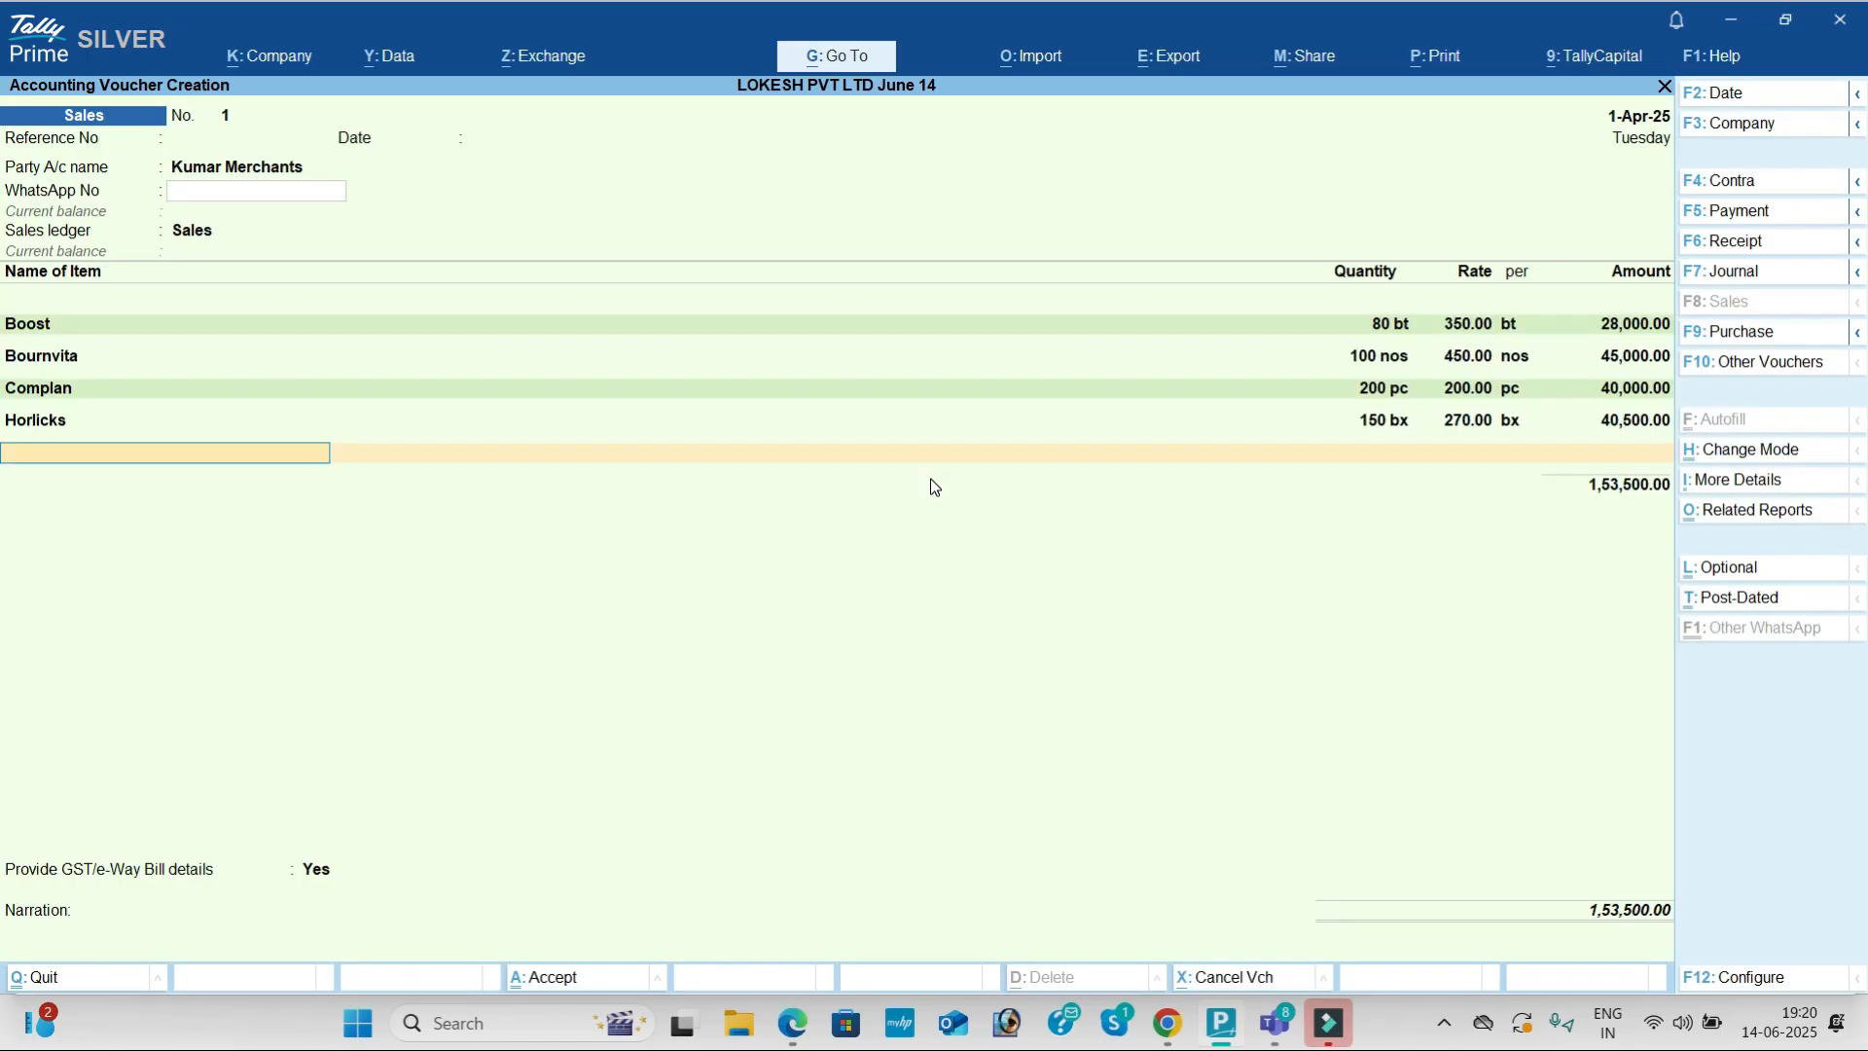
pyautogui.press('Return')
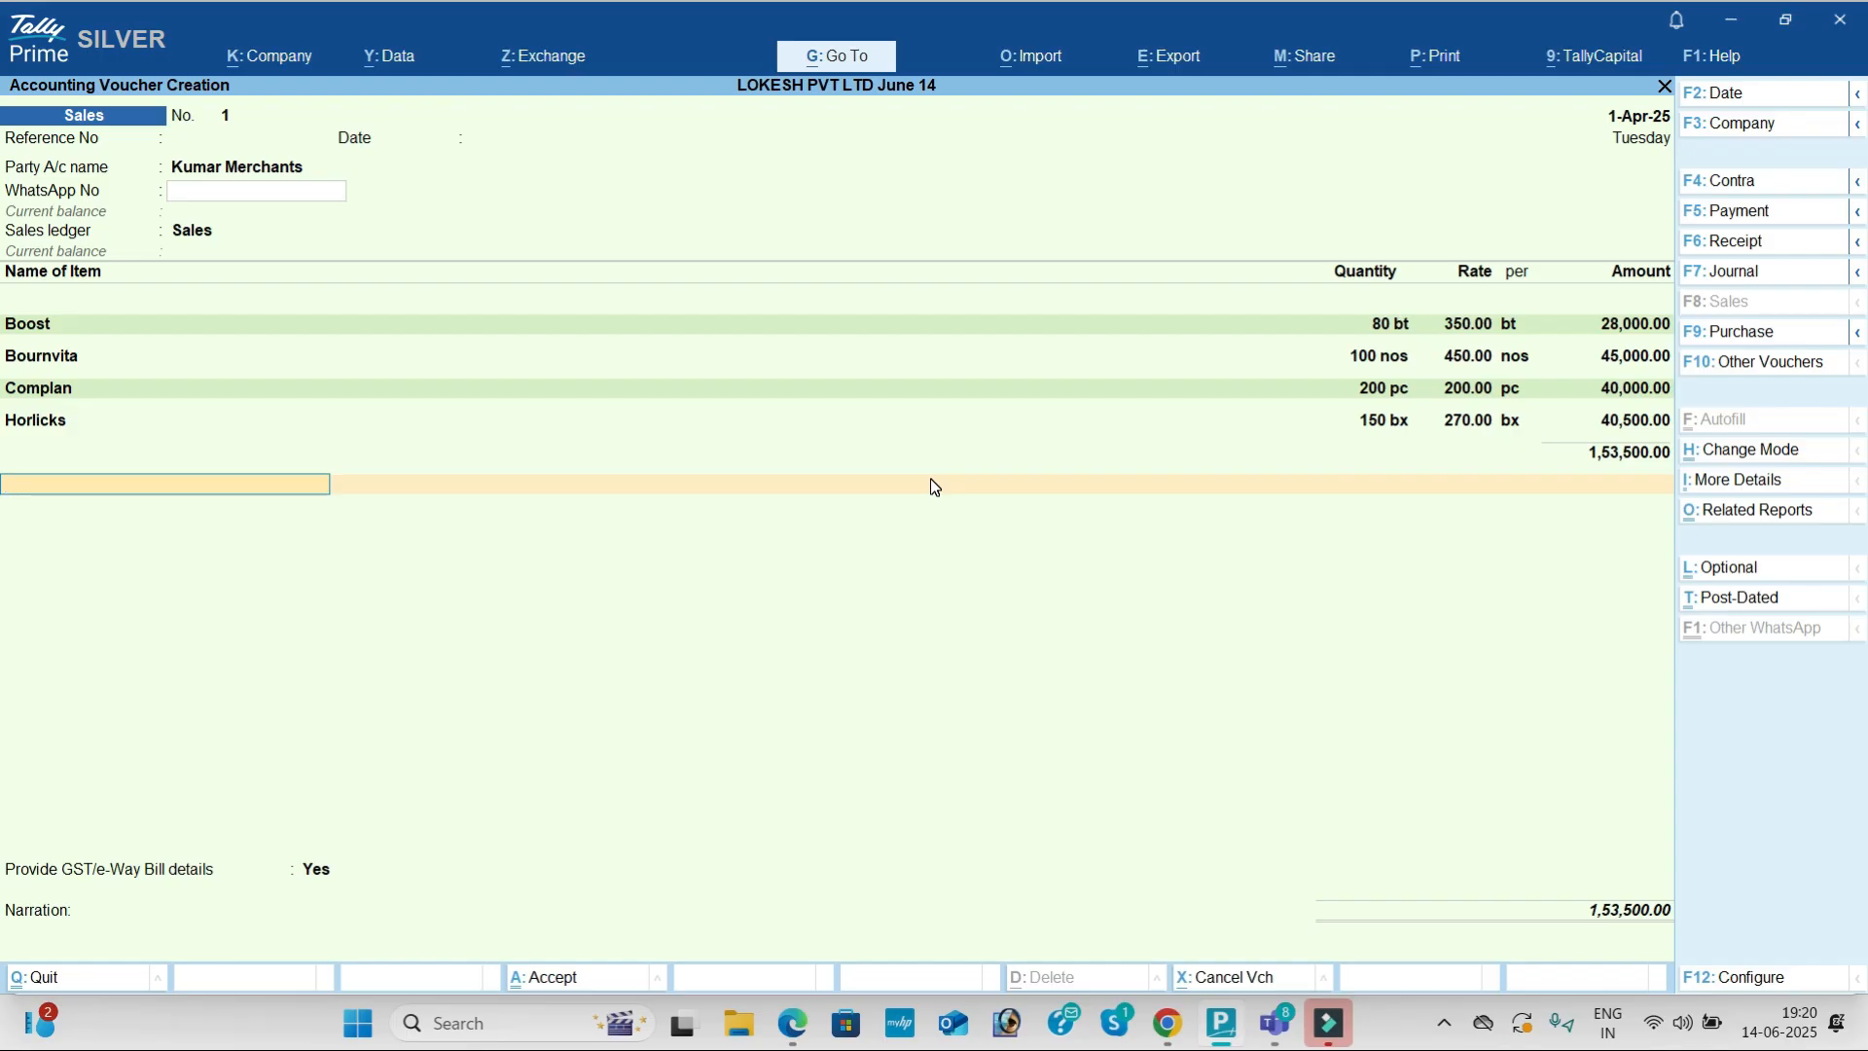
# Step: Add CGST and SGST ledgers of 12,780 each, totalling 1,79,060
pyautogui.write('Cg')
pyautogui.press('Return')
pyautogui.write('Sg')
pyautogui.press('Return')
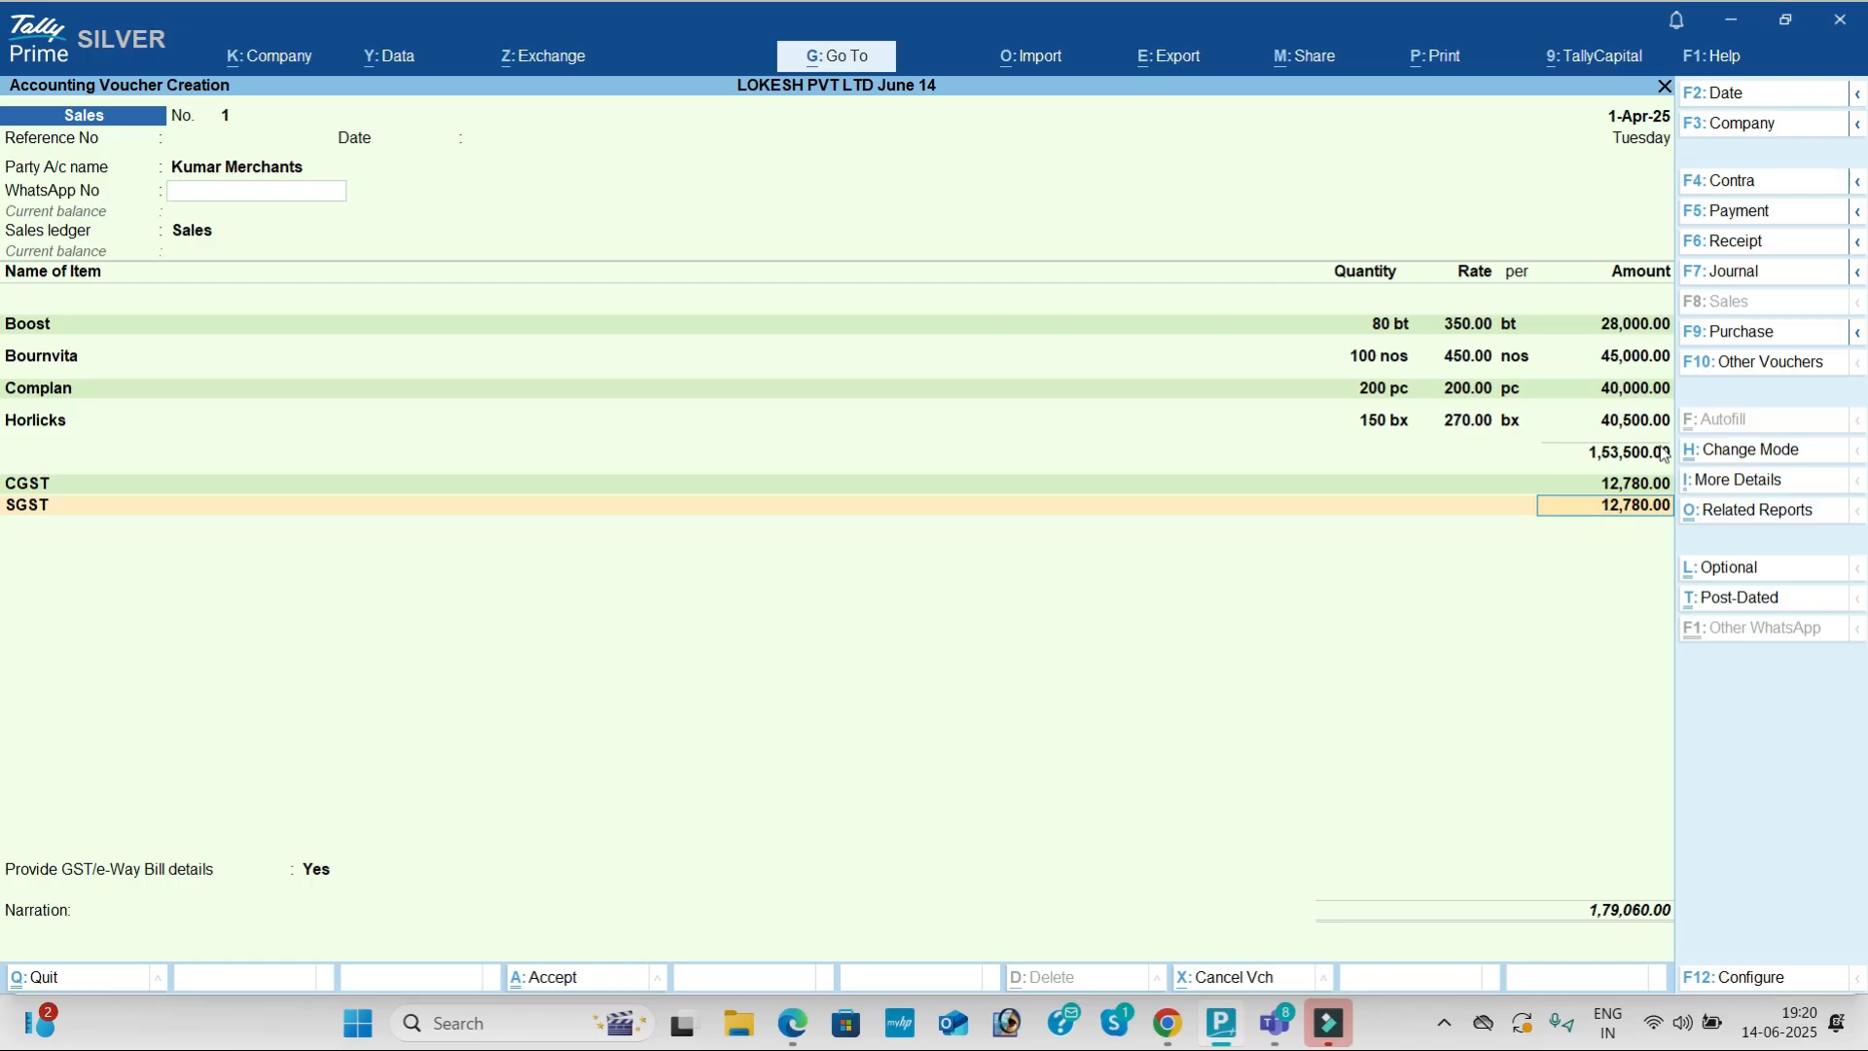
pyautogui.click(1766, 511)
pyautogui.press('Return')
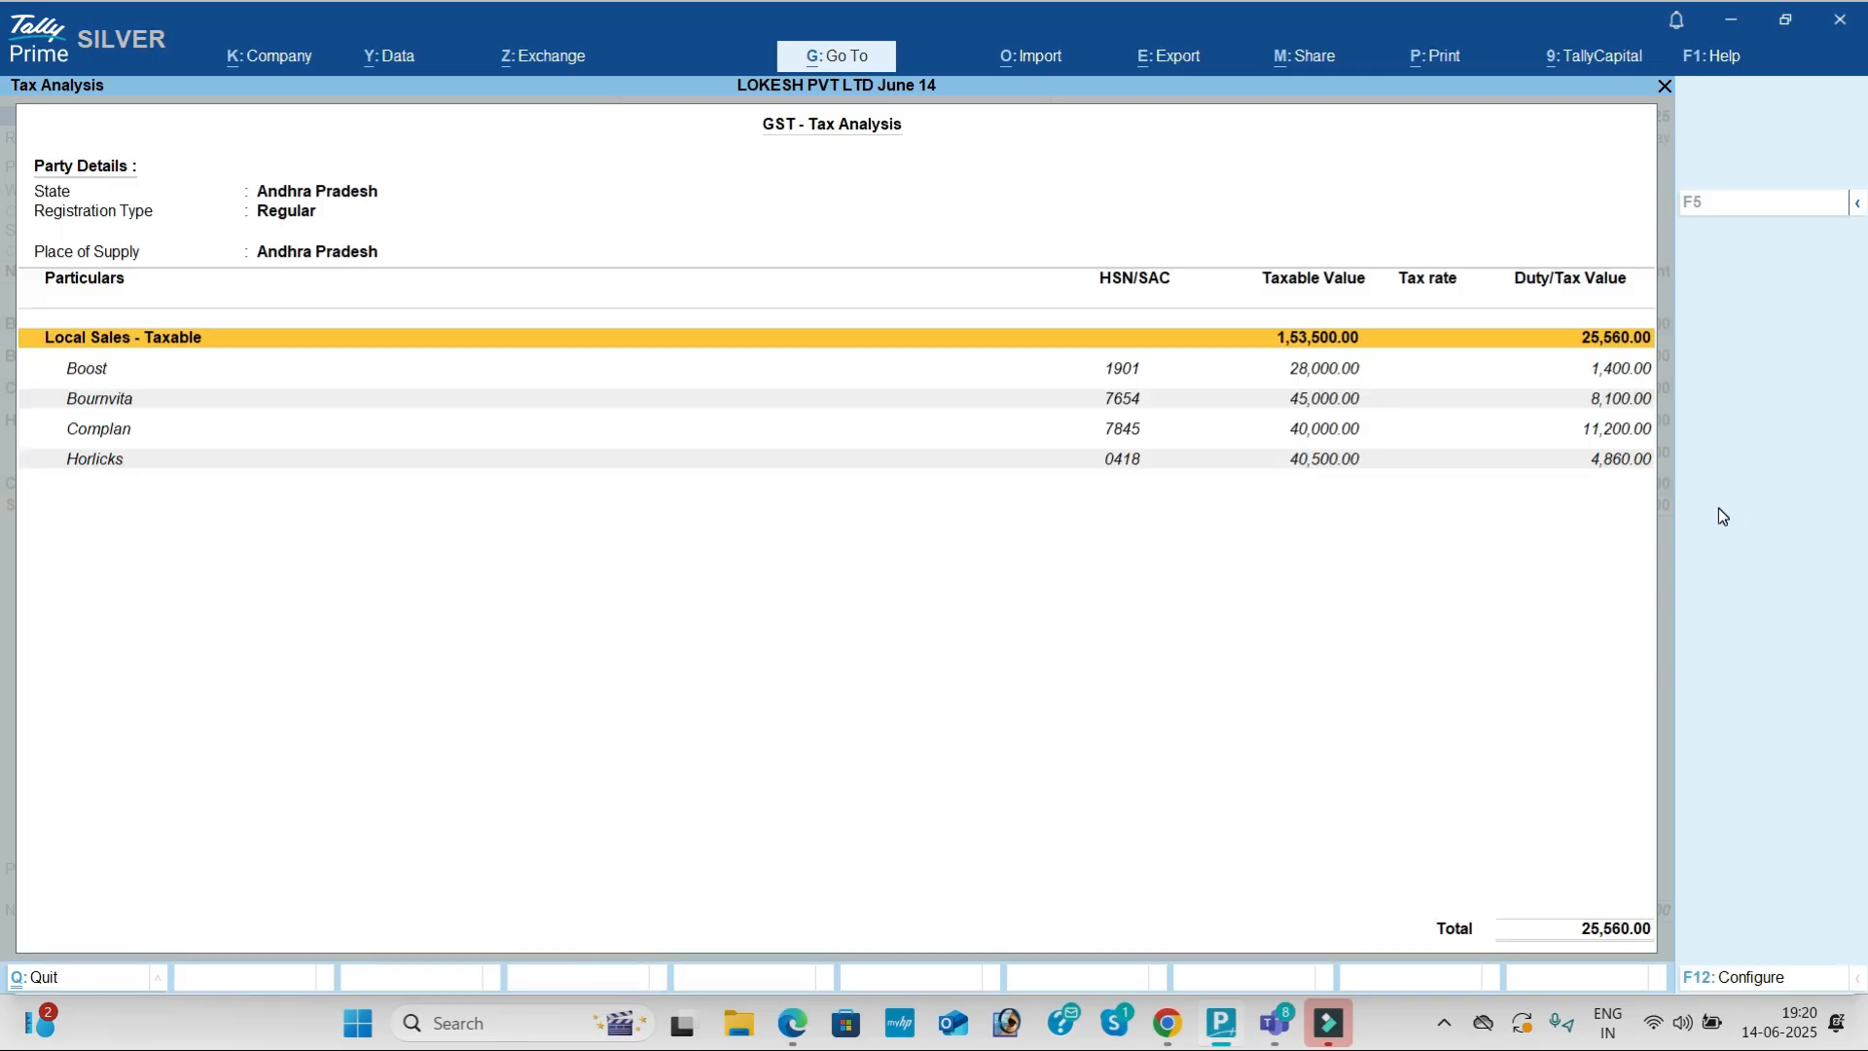
pyautogui.hotkey('alt', 'F5')
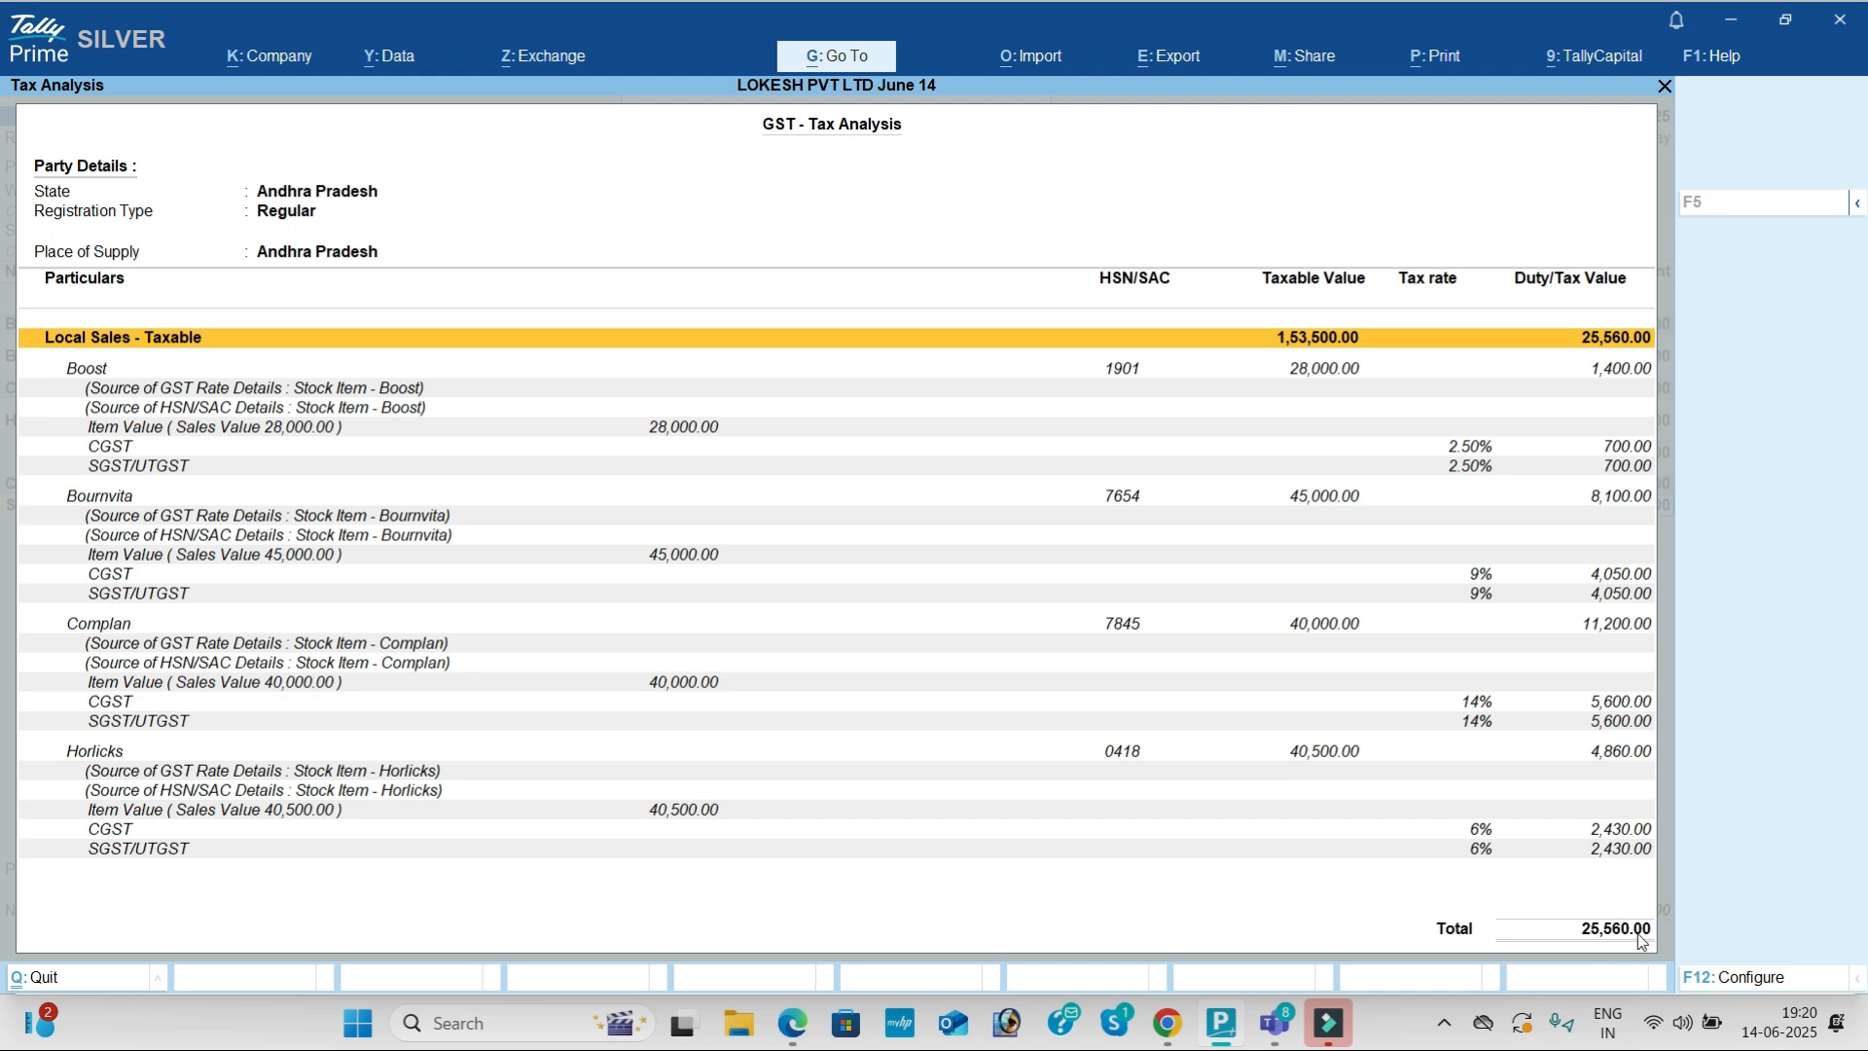
pyautogui.press('alt')
pyautogui.hotkey('alt', 'Tab')
pyautogui.hotkey('alt', 'Tab')
pyautogui.press('Escape')
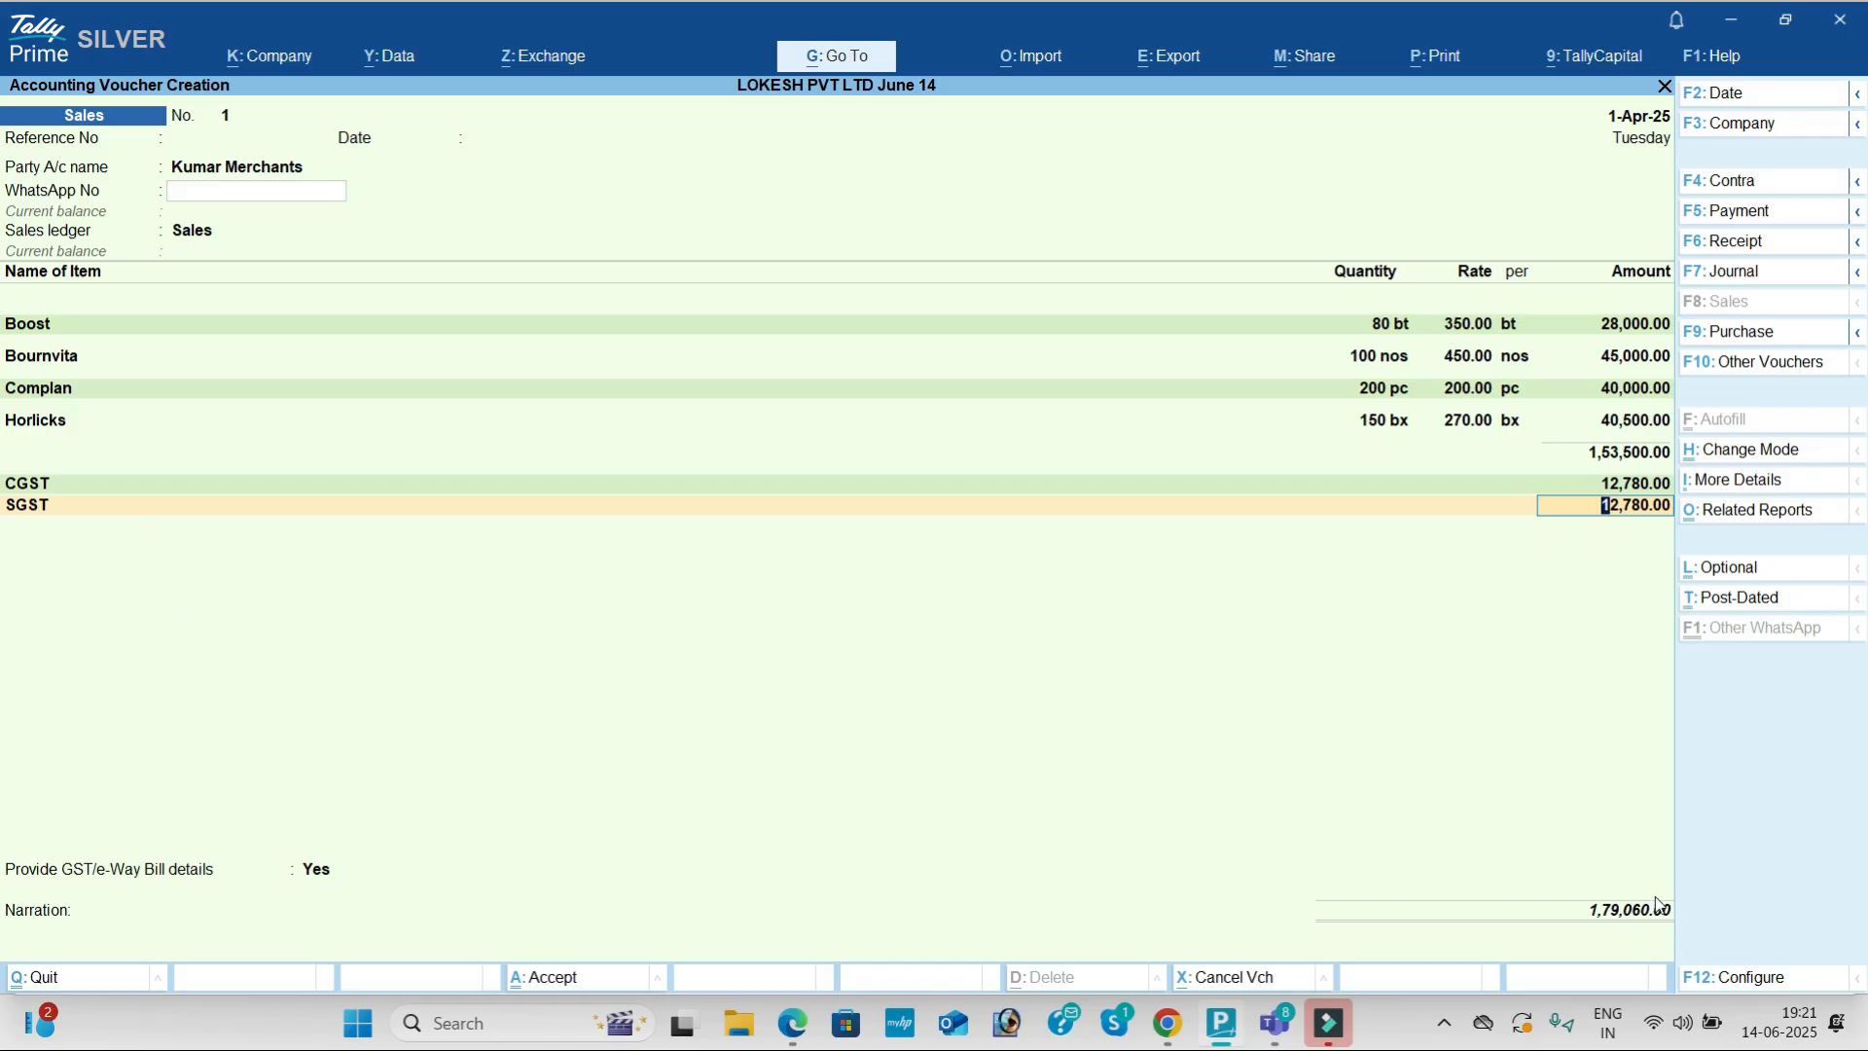
# Step: Accept SGST, set GST/e-Way Bill details to No, and save Kumar Merchants Sales voucher No. 1
pyautogui.press('Return')
pyautogui.press('Return')
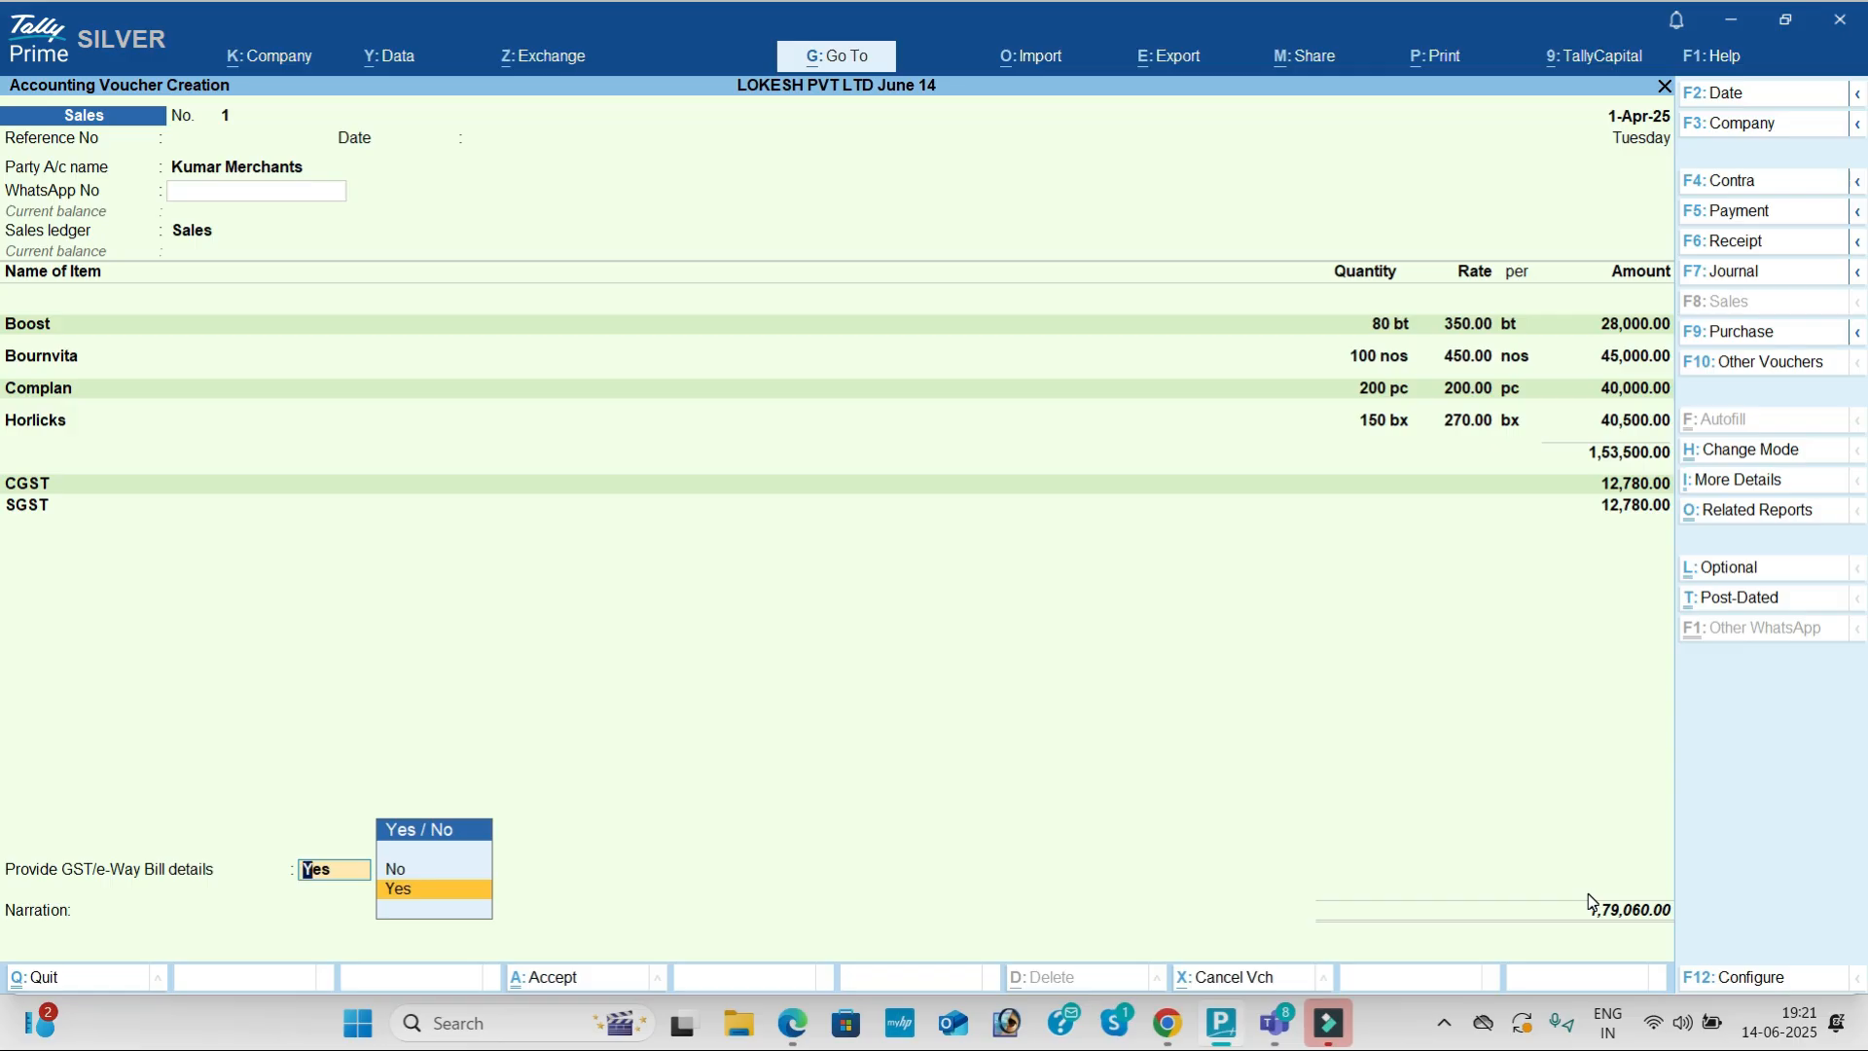
pyautogui.press('Return')
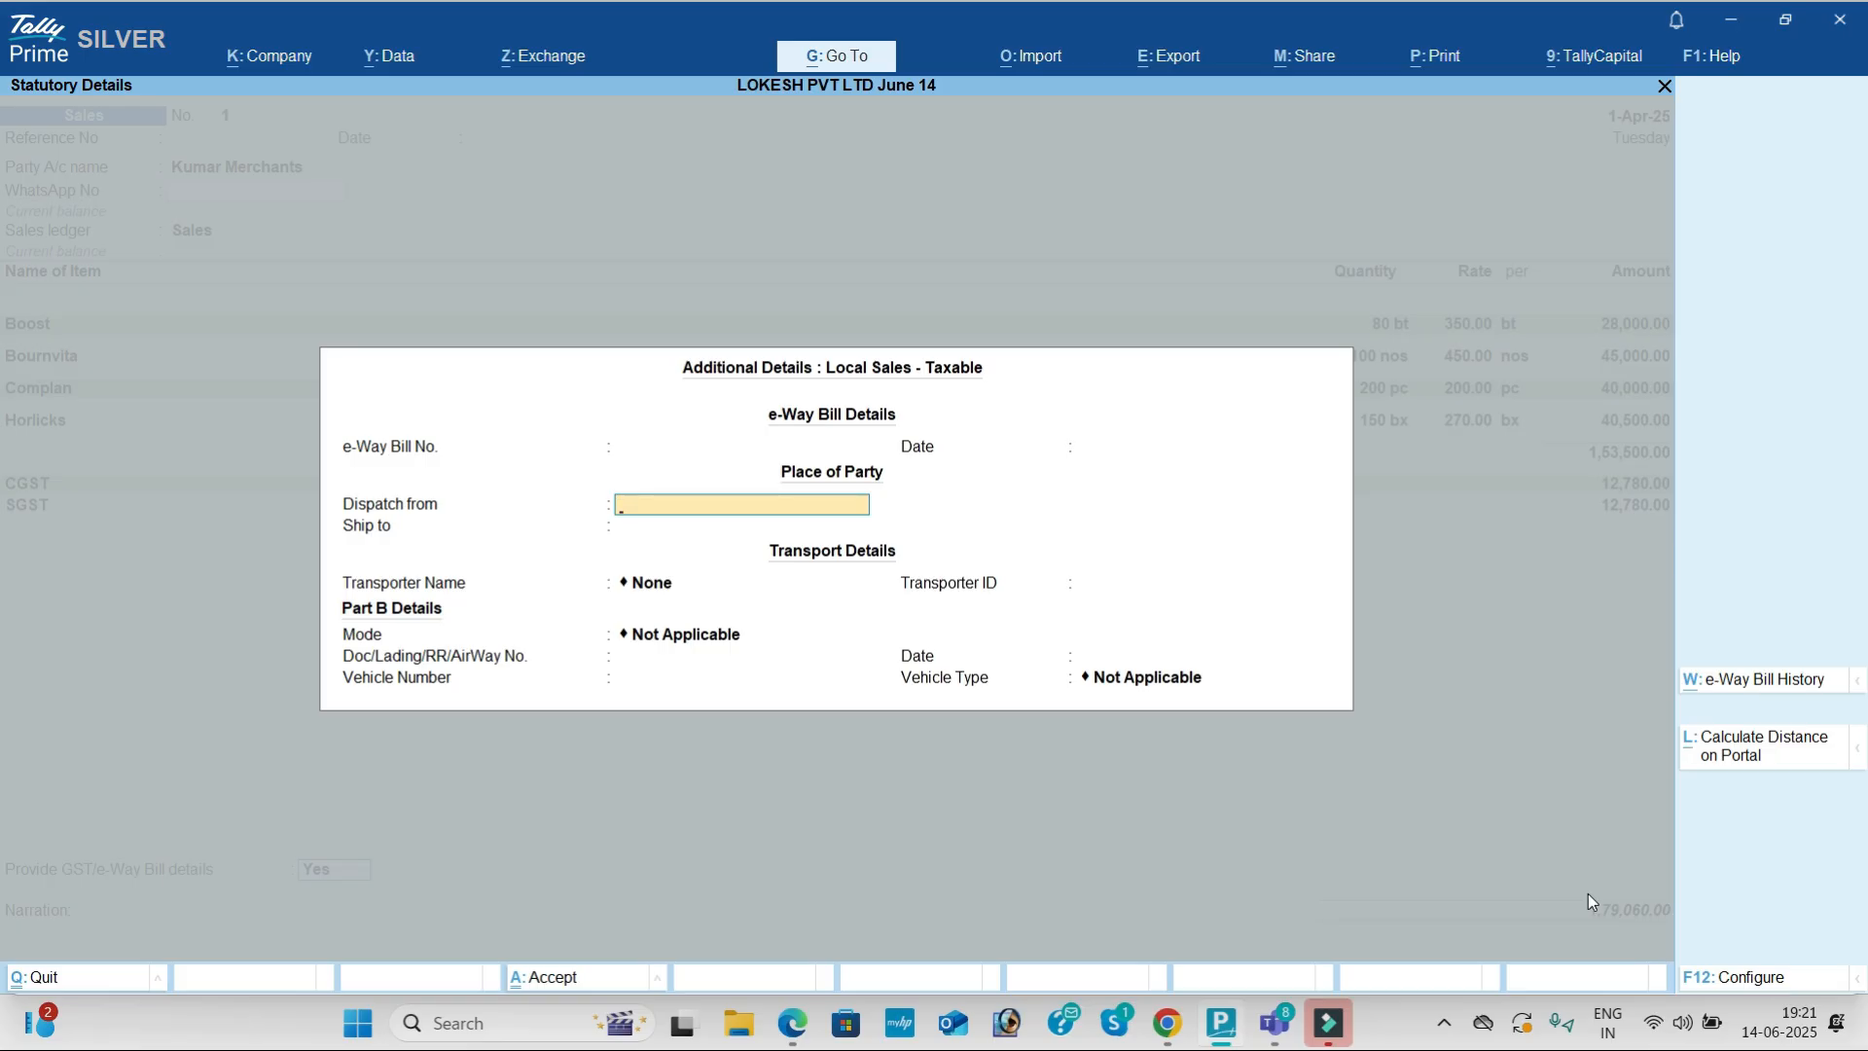
pyautogui.press('BackSpace')
pyautogui.press('BackSpace')
pyautogui.press('BackSpace')
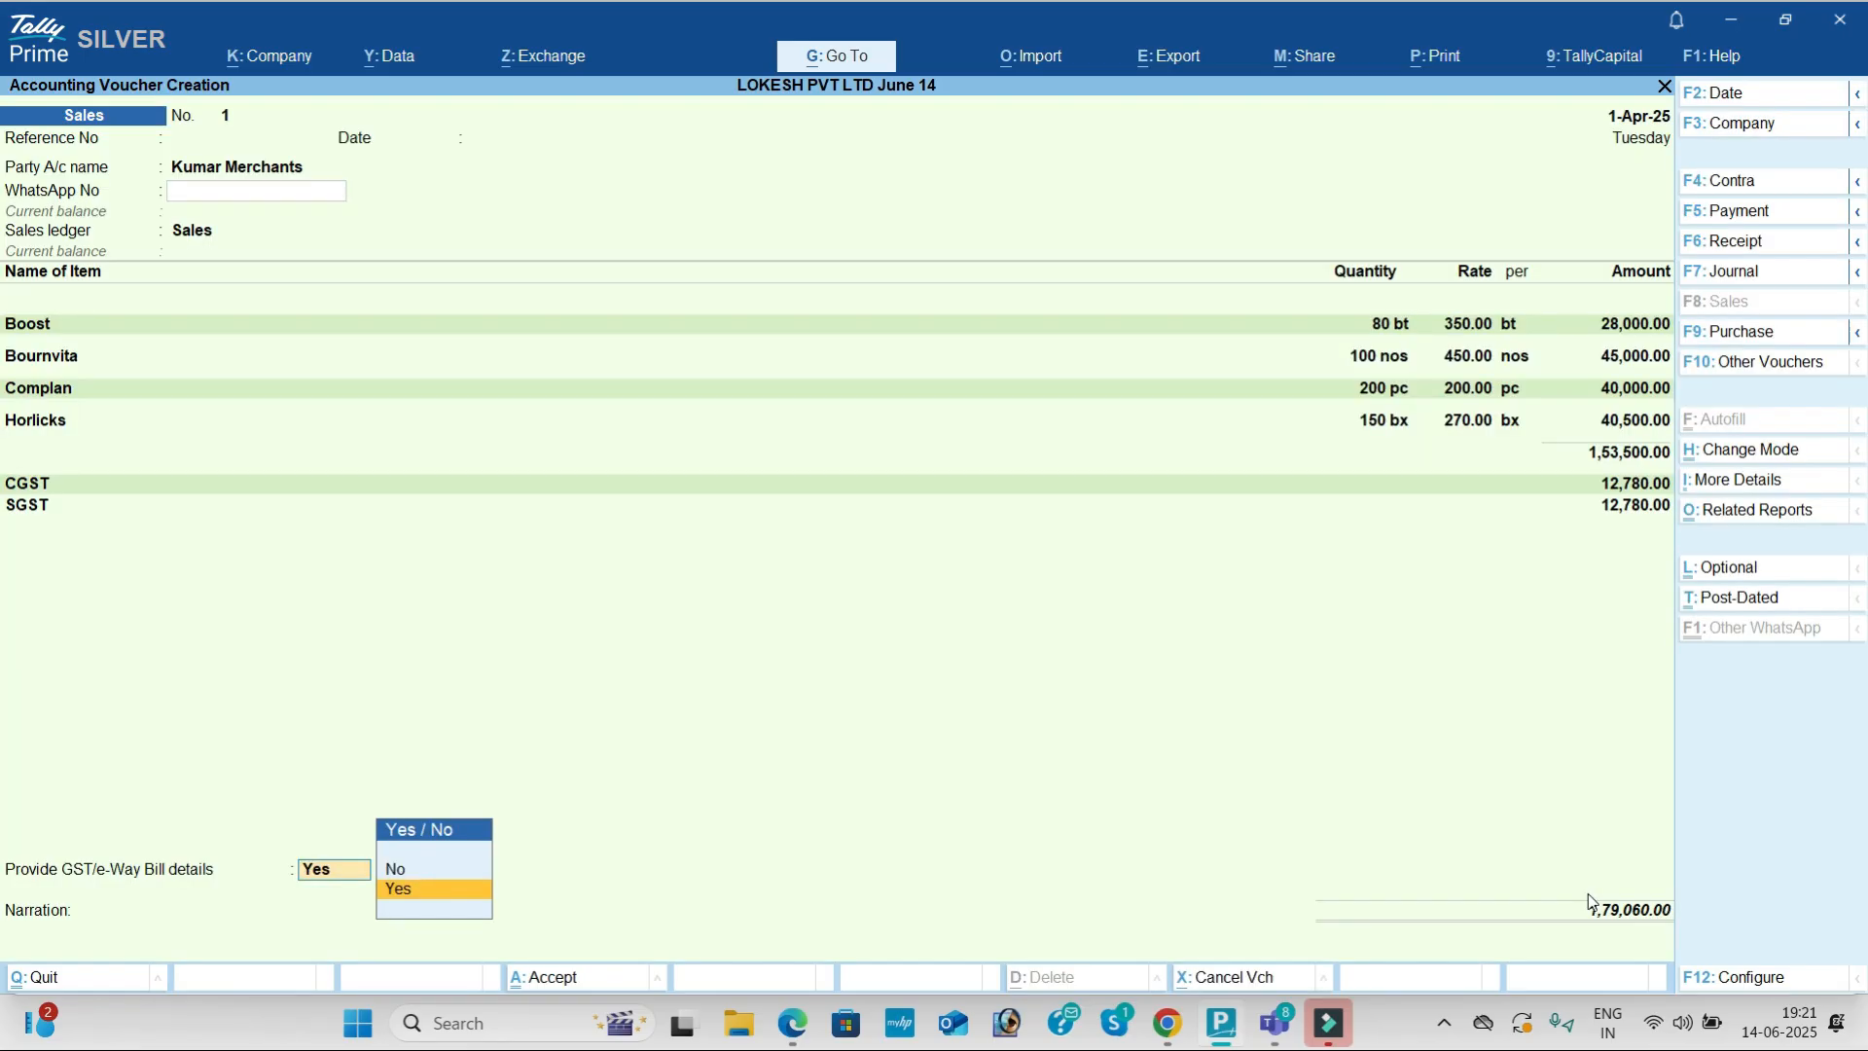
pyautogui.press('Up')
pyautogui.press('Return')
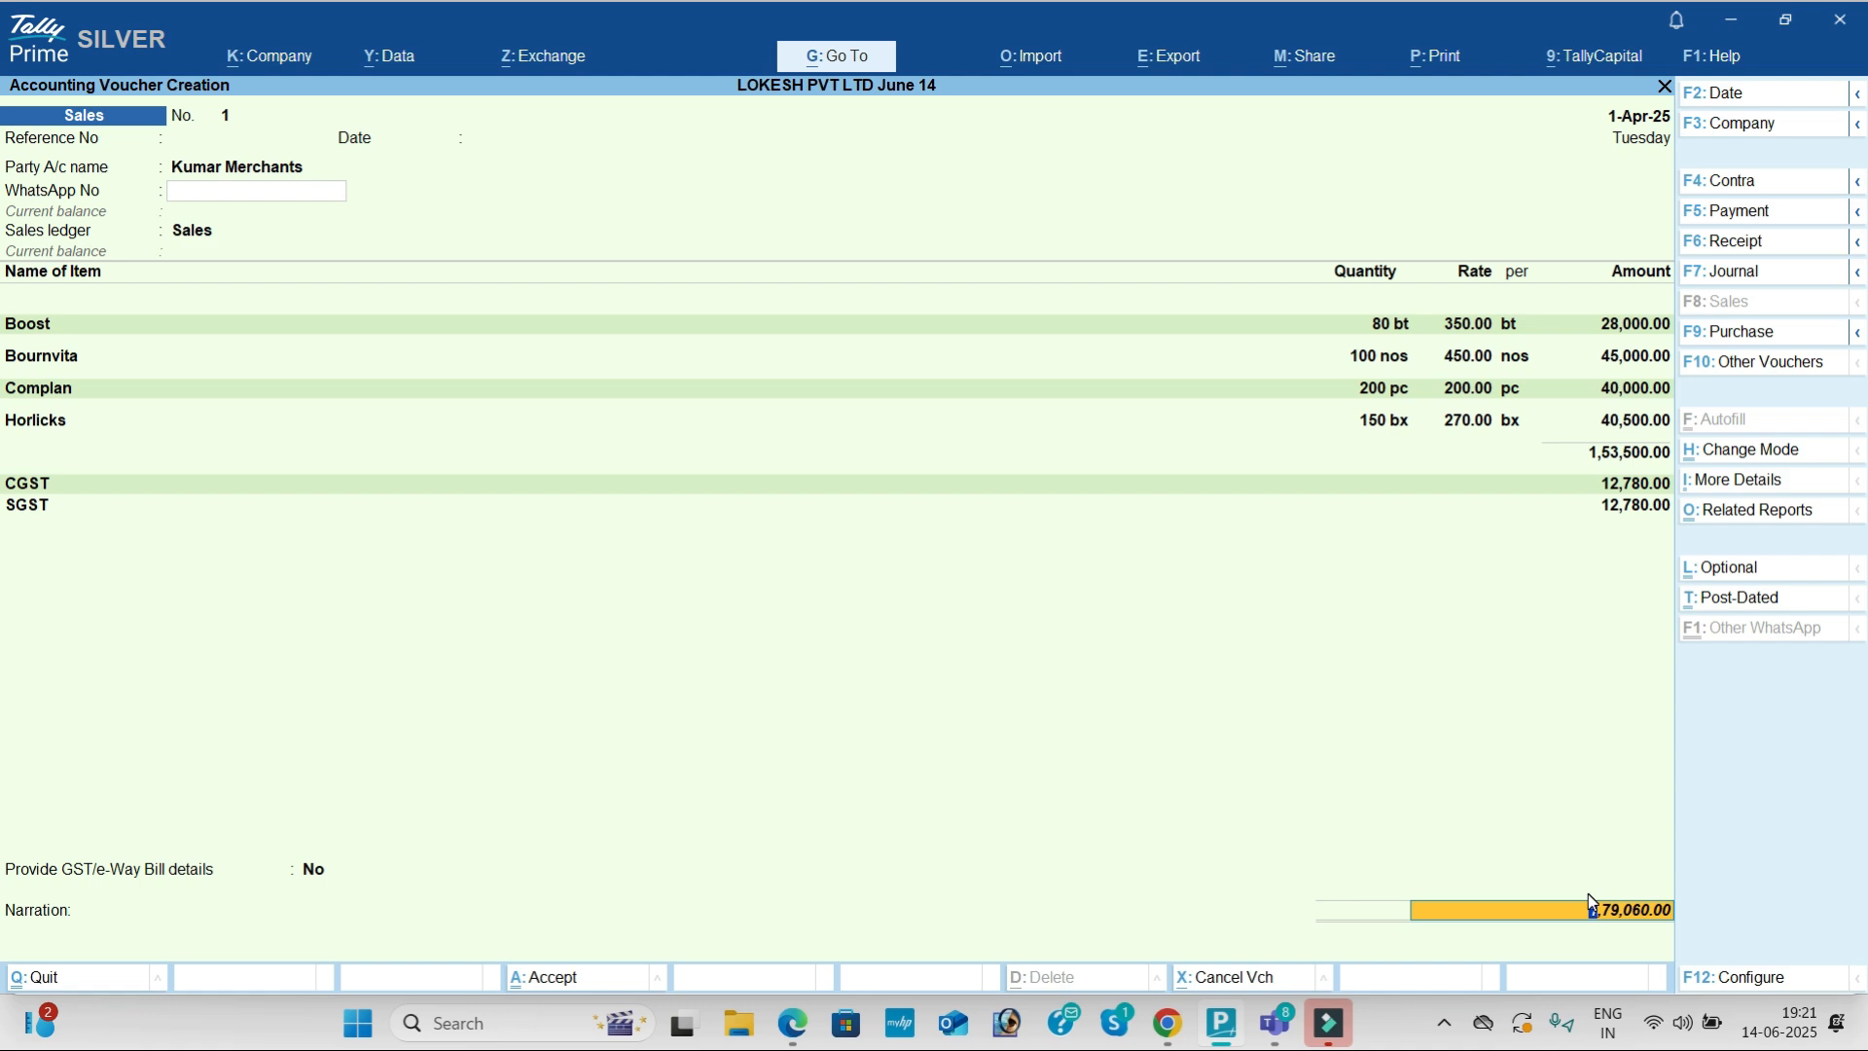
pyautogui.press('Return')
pyautogui.press('Return')
pyautogui.press('Return')
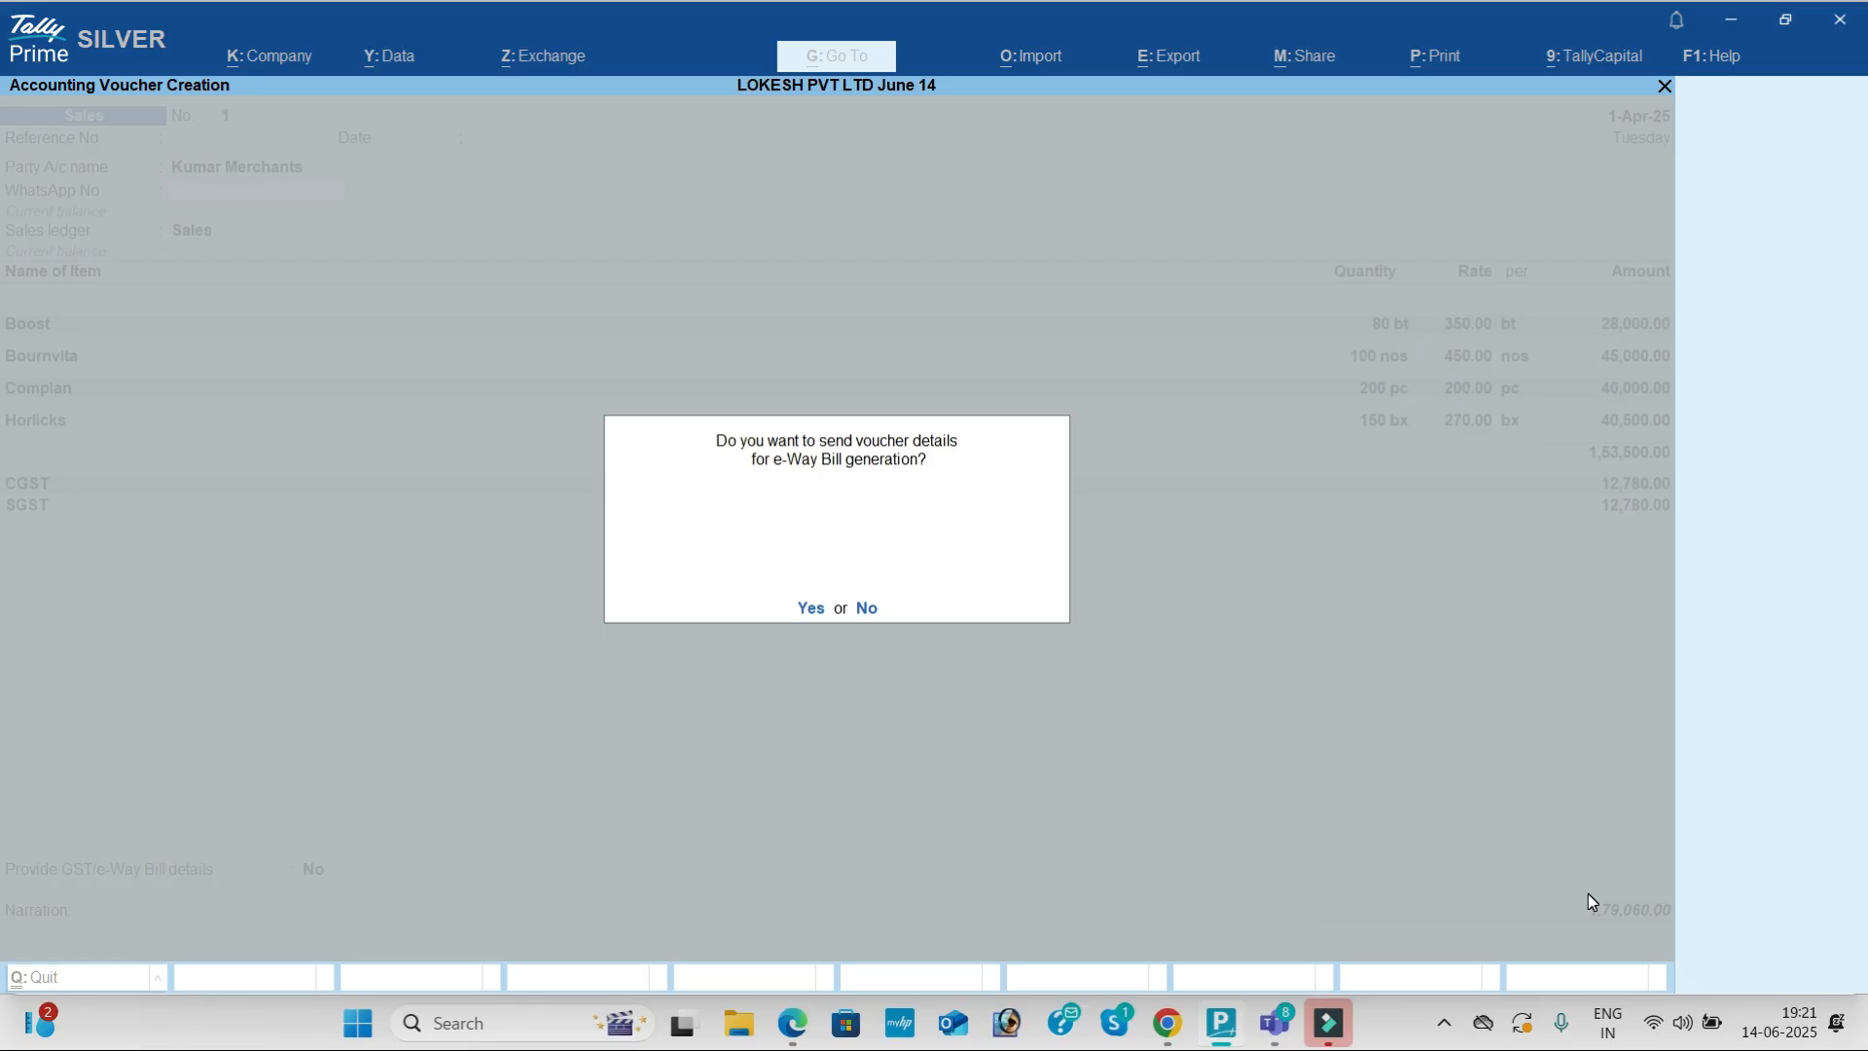
pyautogui.press('n')
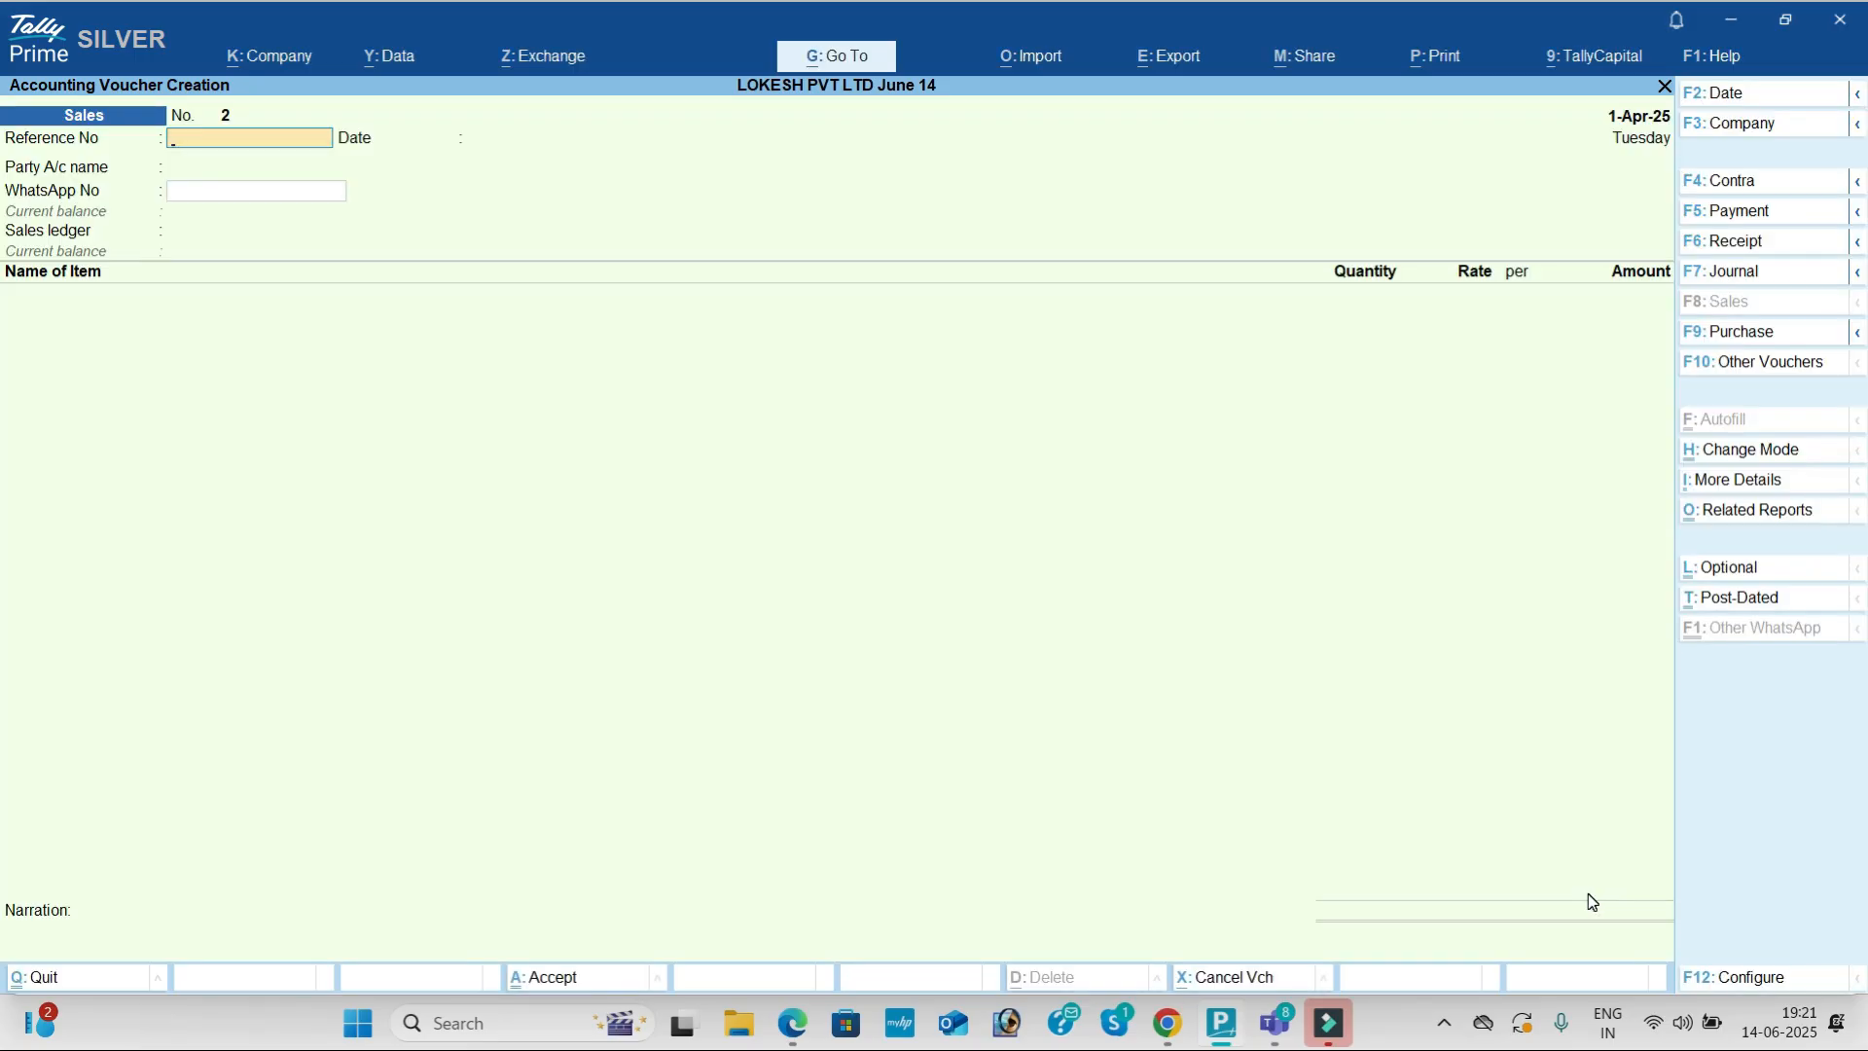
pyautogui.hotkey('alt', 'Tab')
# Step: Start a Receipt voucher crediting Kumar Merchants
pyautogui.scroll(2, 1012, 687)
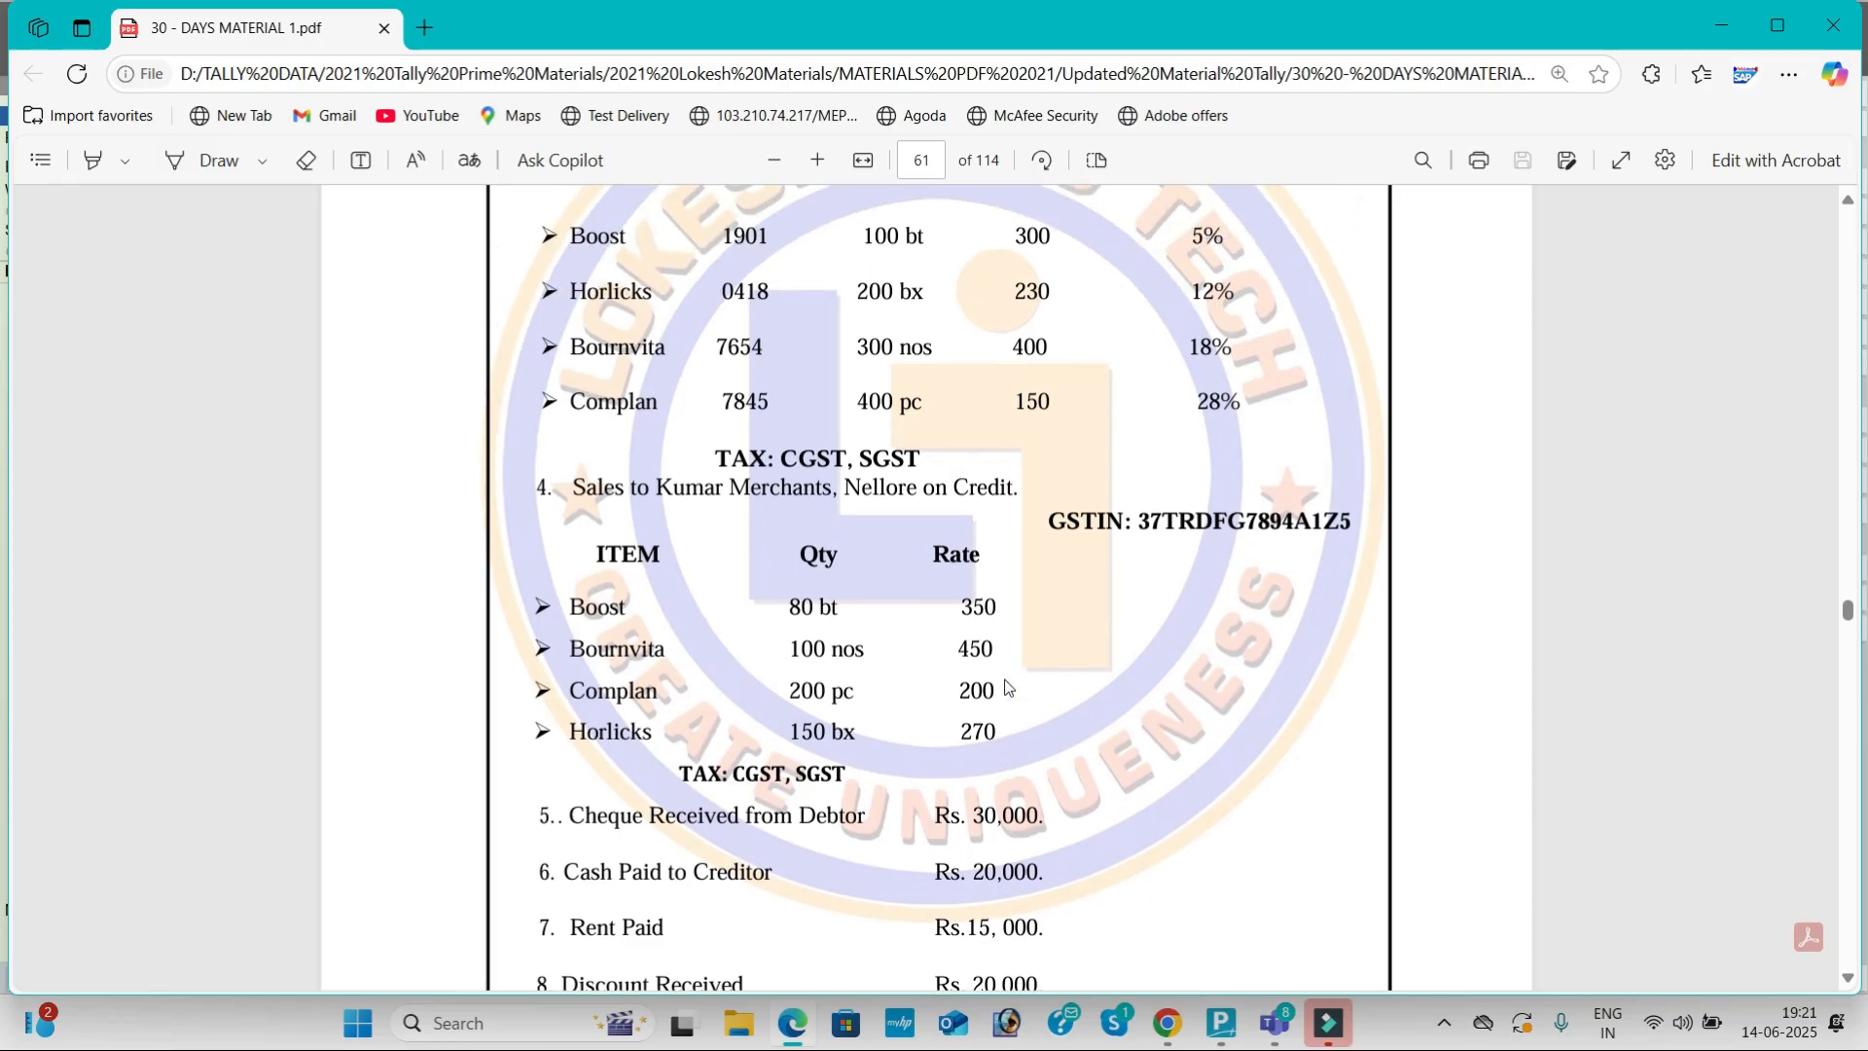
pyautogui.scroll(2, 1013, 551)
pyautogui.scroll(-5, 1012, 551)
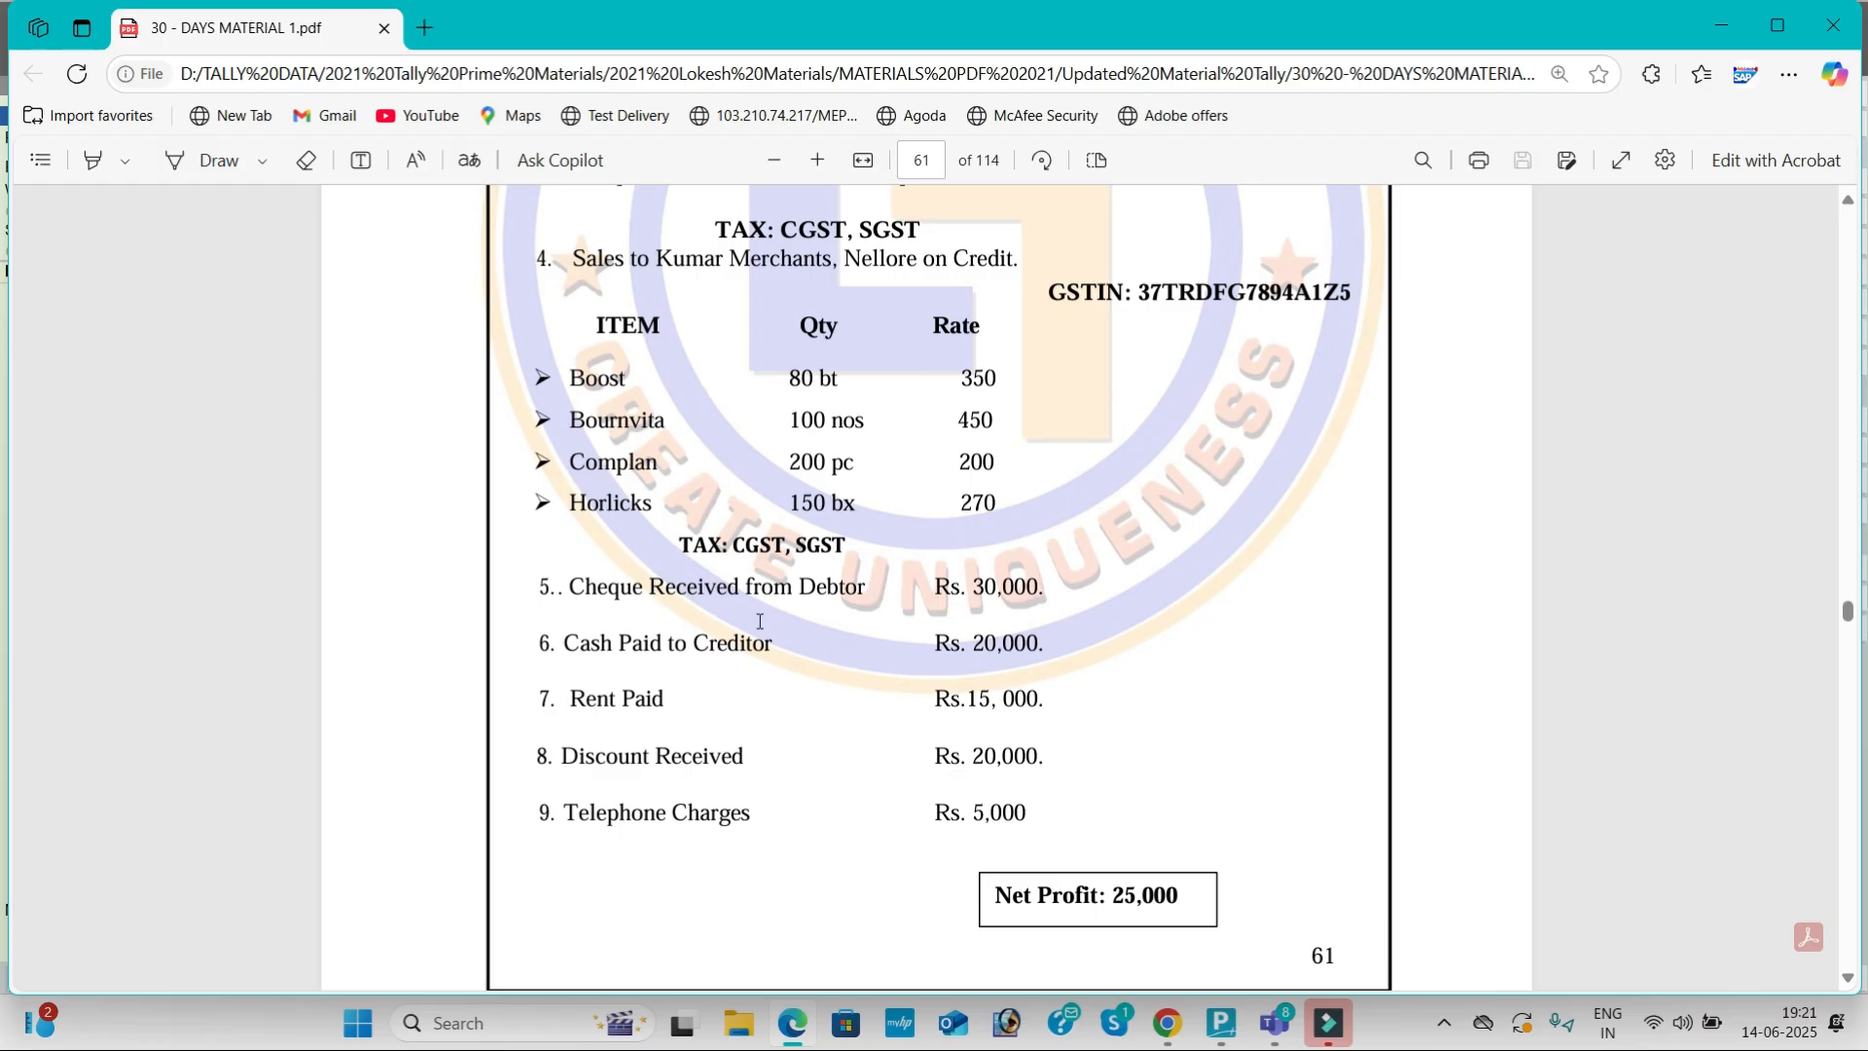
pyautogui.hotkey('alt', 'Tab')
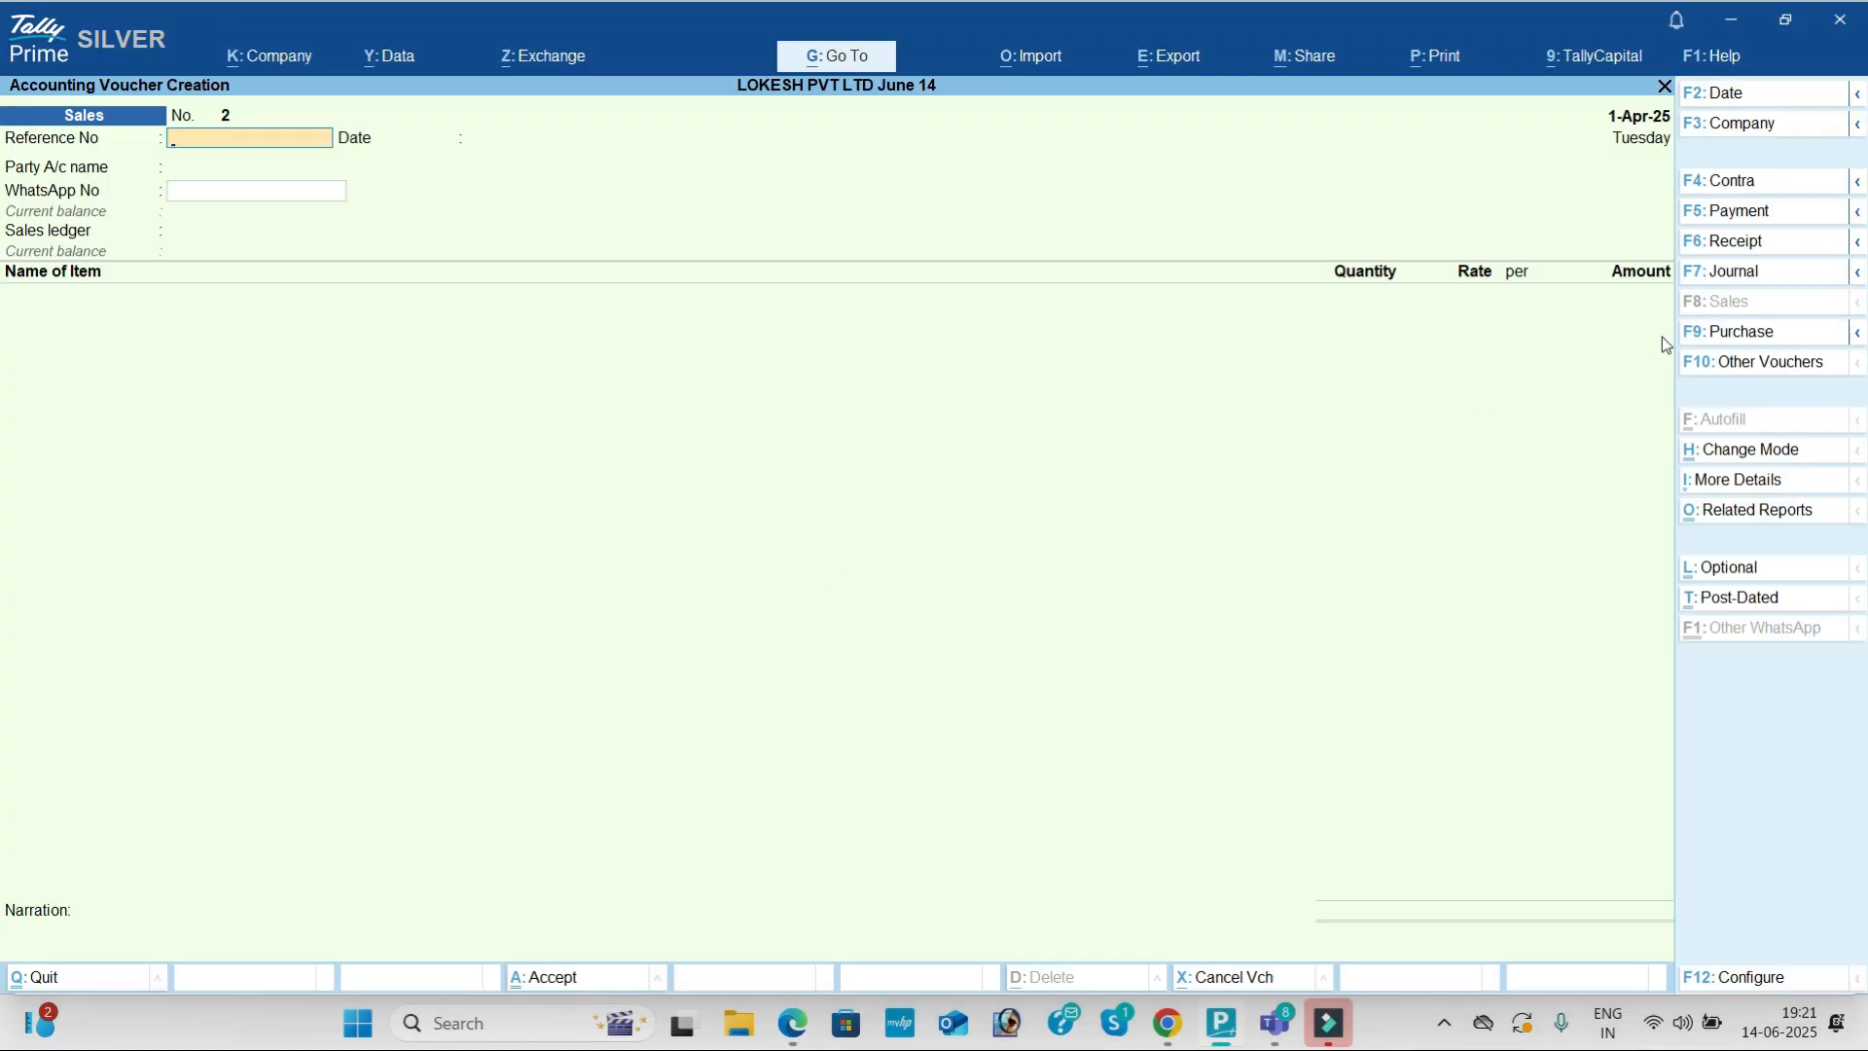
pyautogui.click(1749, 255)
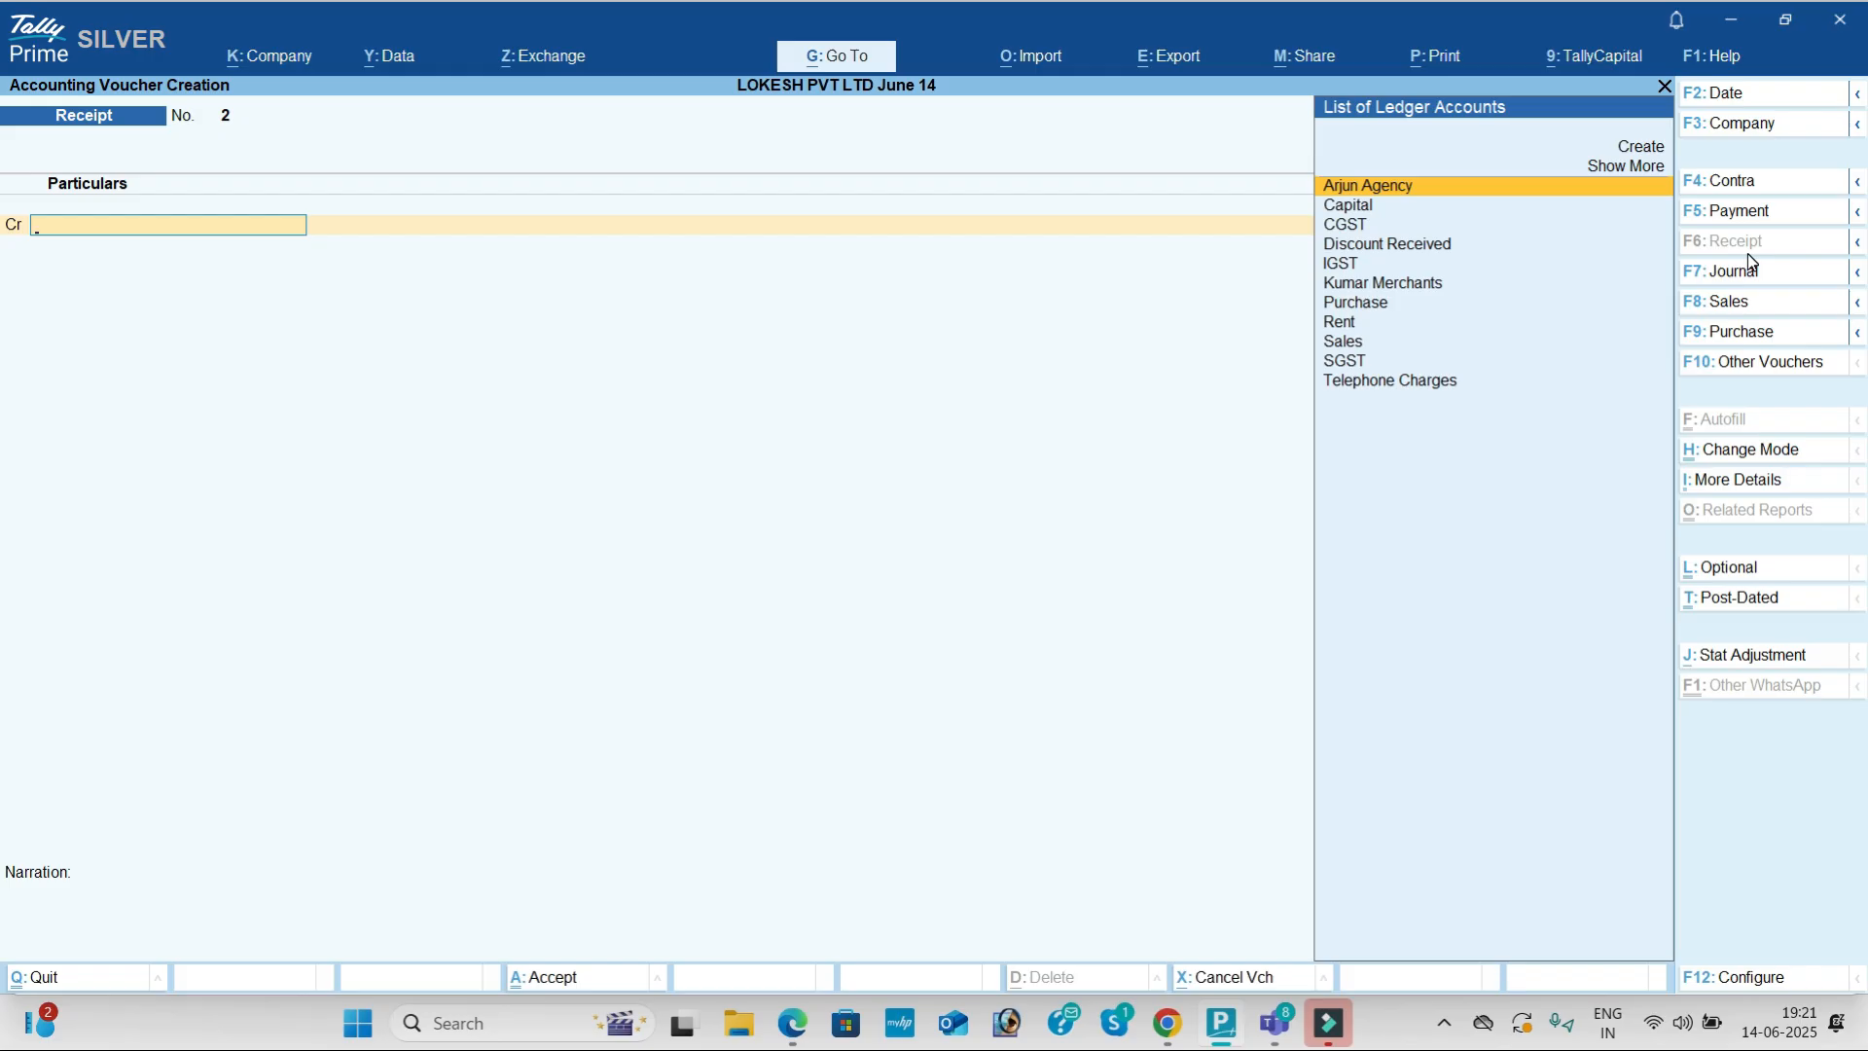
pyautogui.press('Down')
pyautogui.press('Down')
pyautogui.press('Down')
pyautogui.press('Down')
pyautogui.press('Down')
pyautogui.press('Return')
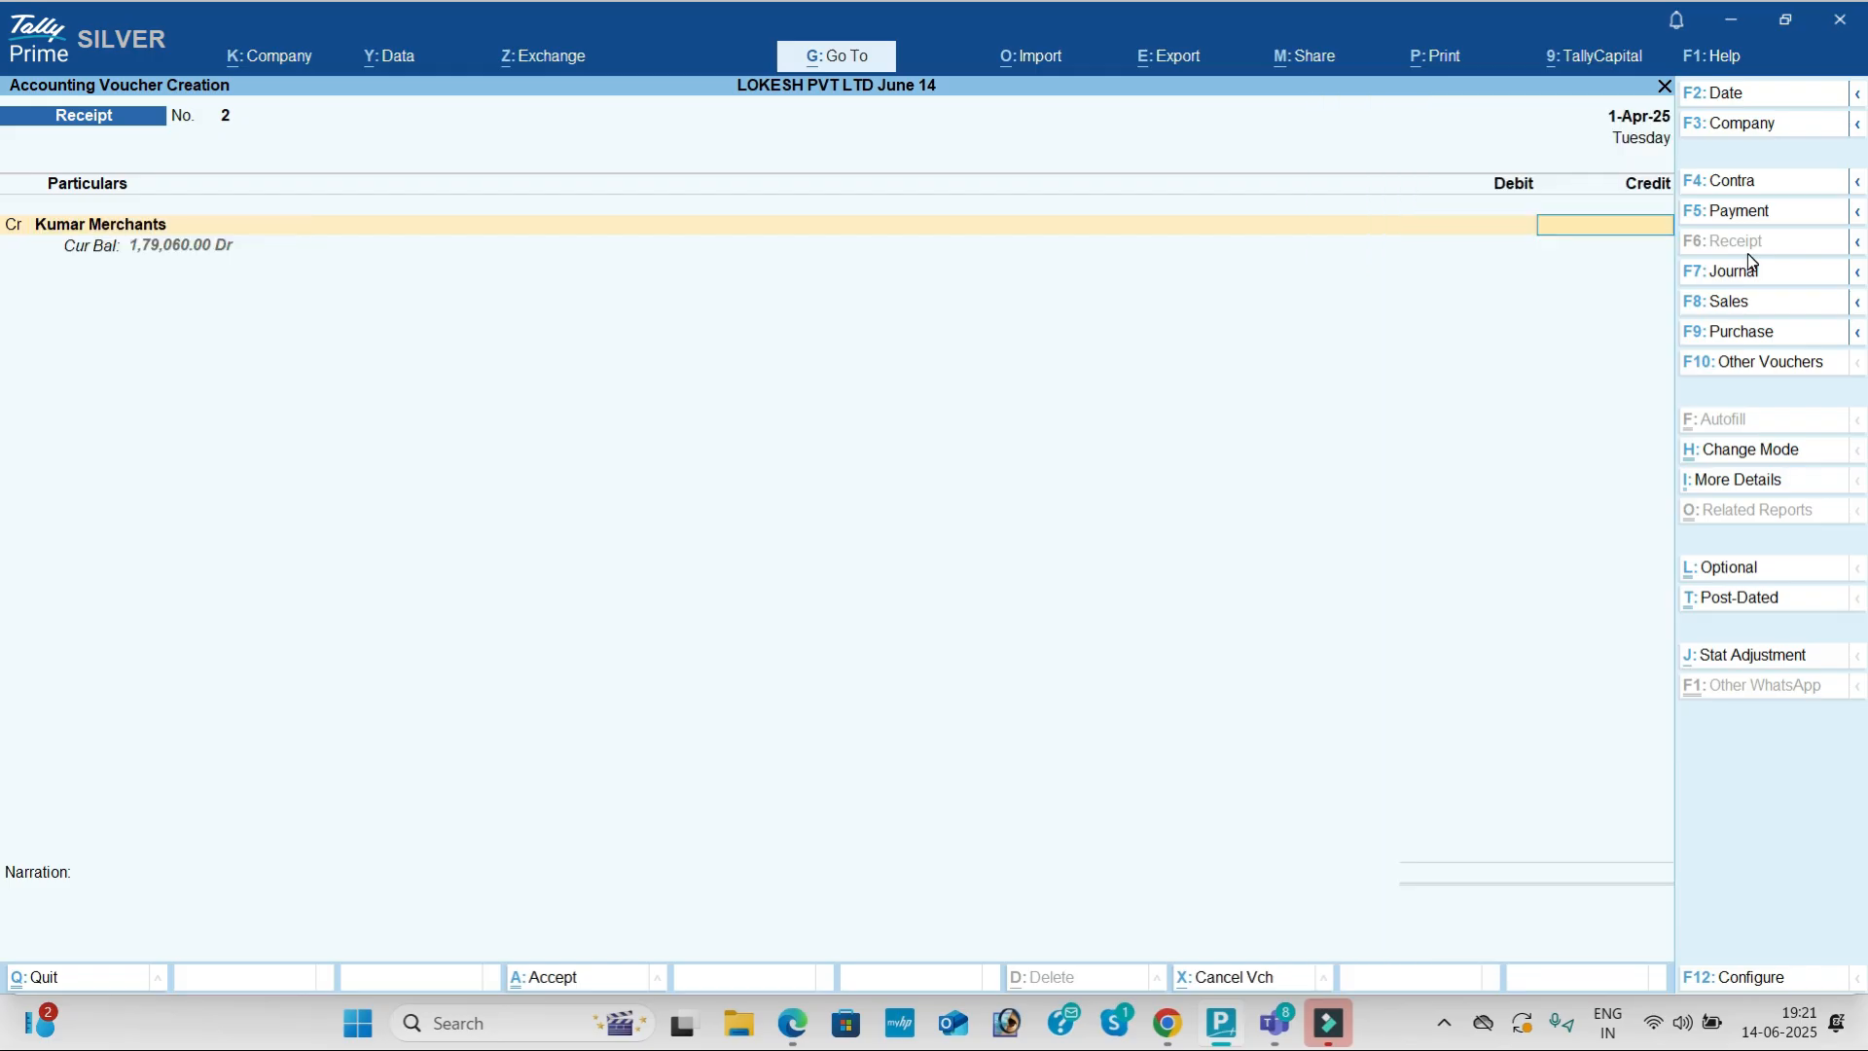
# Step: Enter the 30,000 credit, debit Sbi Bank 30,000, and accept the receipt
pyautogui.hotkey('alt', 'Tab')
pyautogui.hotkey('alt', 'Tab')
pyautogui.write('30000')
pyautogui.press('Return')
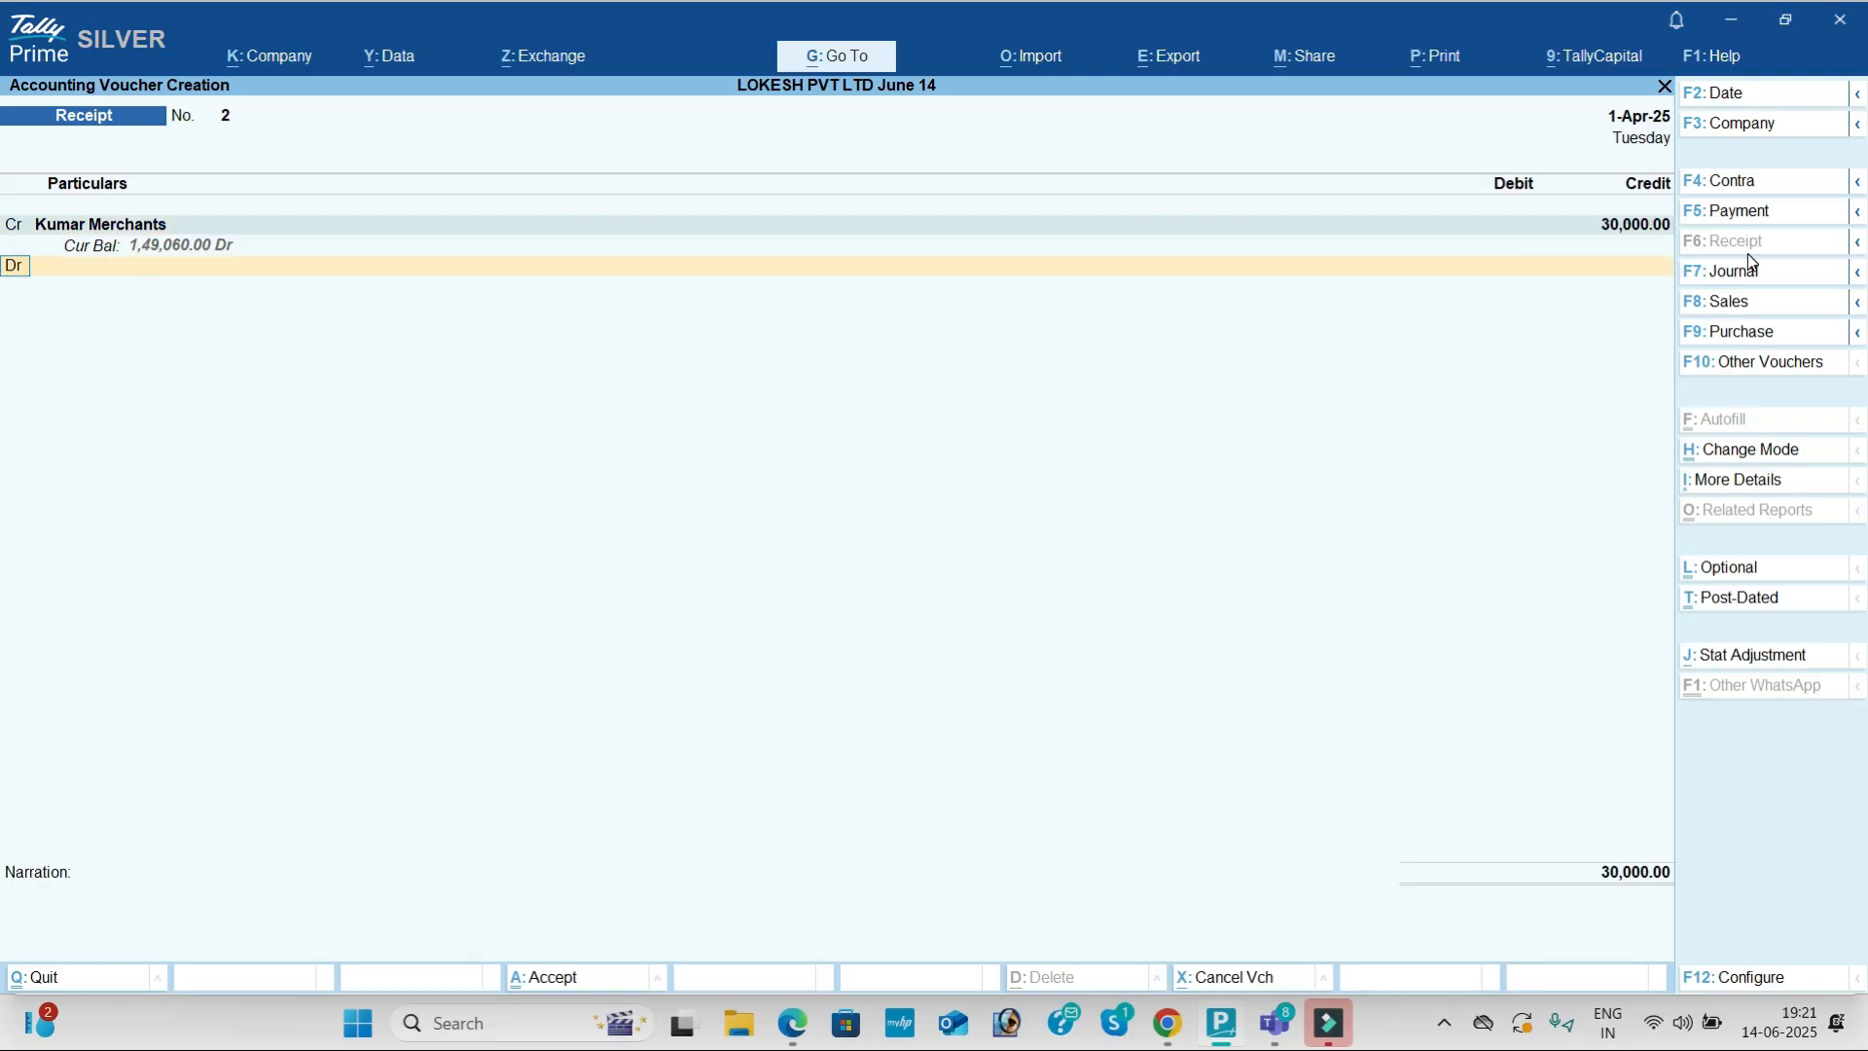
pyautogui.hotkey('alt', 'Tab')
pyautogui.hotkey('alt', 'Tab')
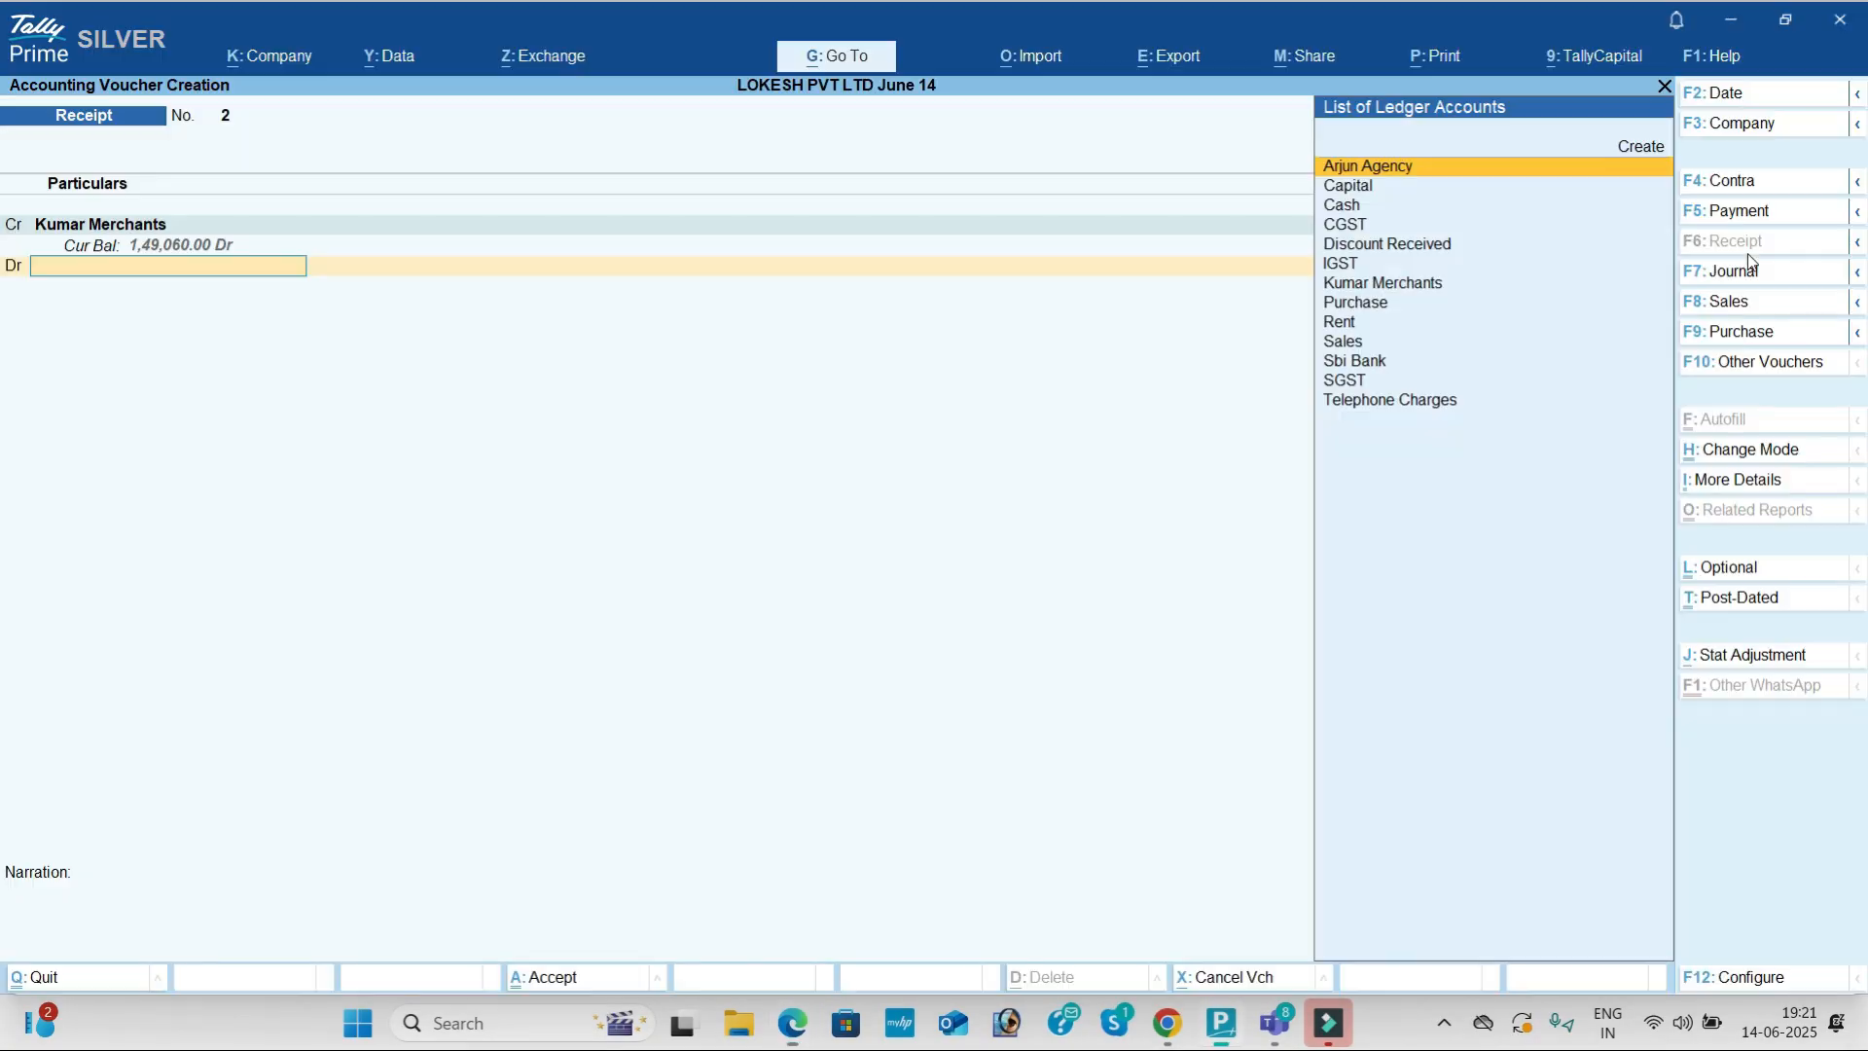
pyautogui.write('sb')
pyautogui.press('Return')
pyautogui.press('Return')
pyautogui.press('Return')
pyautogui.press('Return')
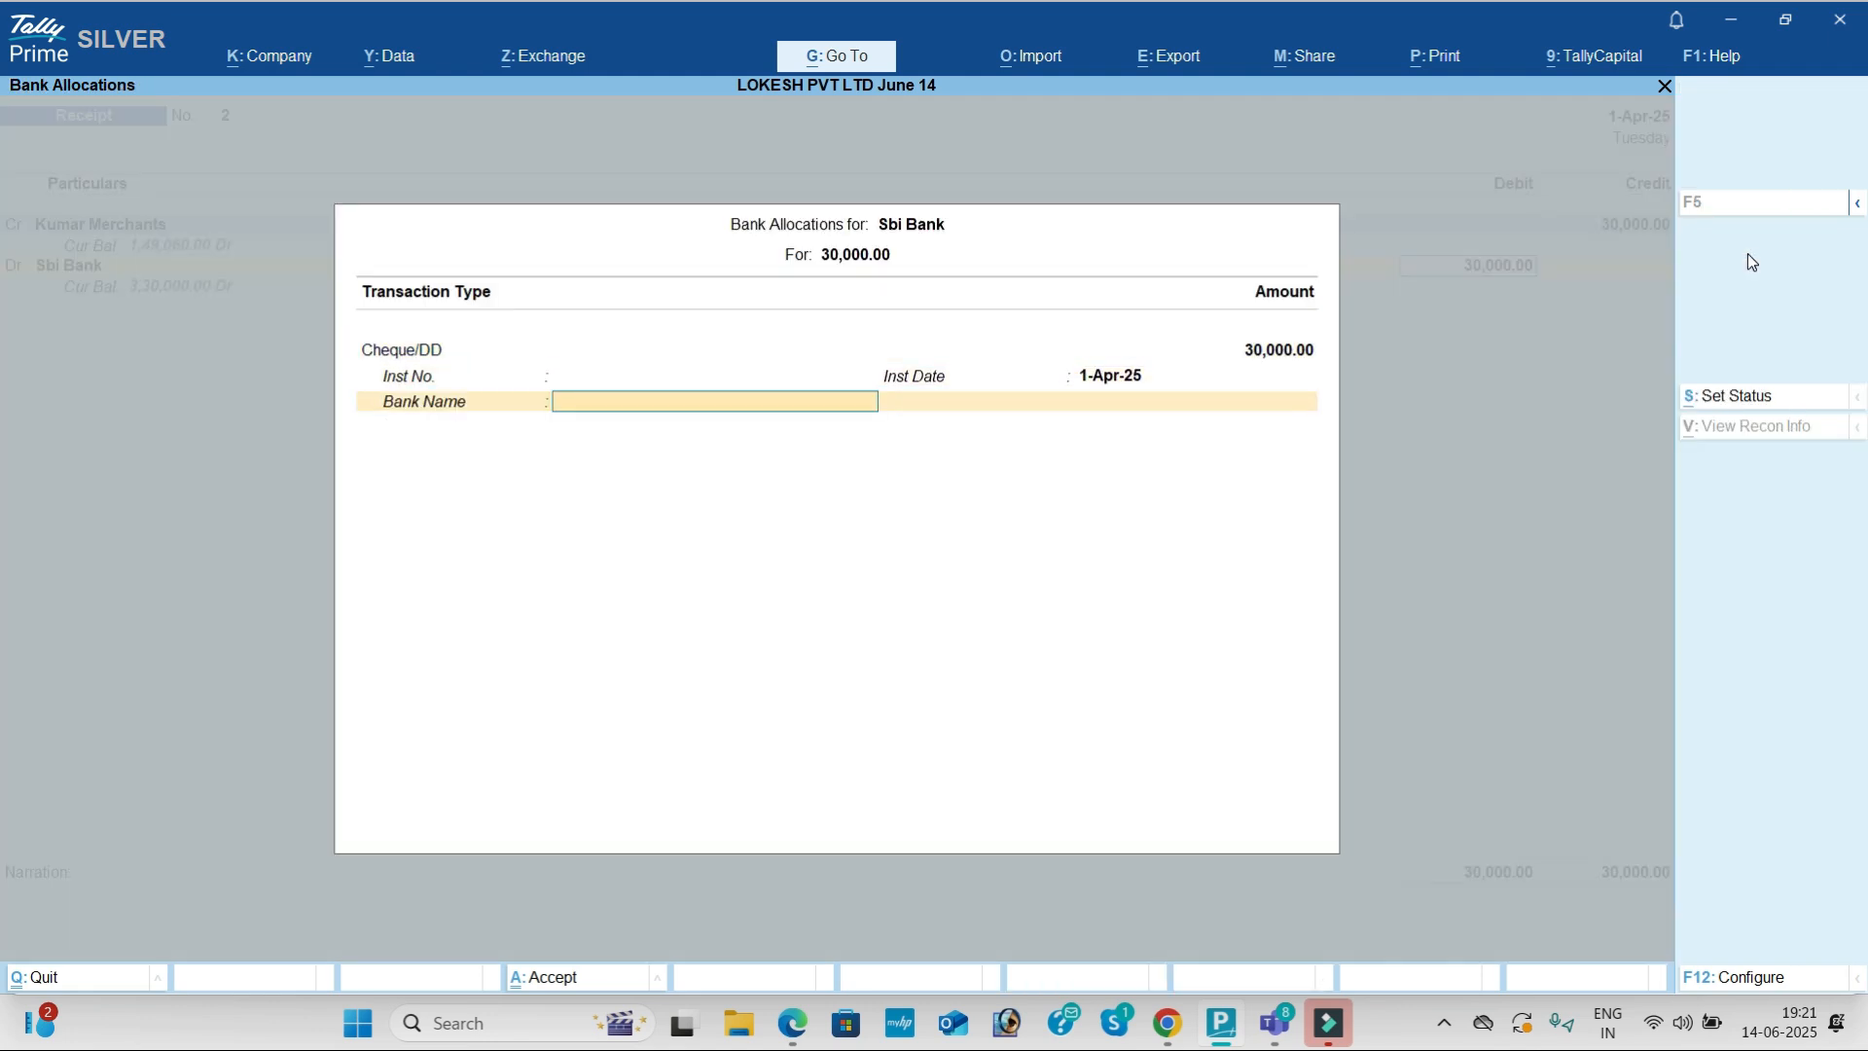
pyautogui.press('Return')
pyautogui.press('Return')
pyautogui.press('Return')
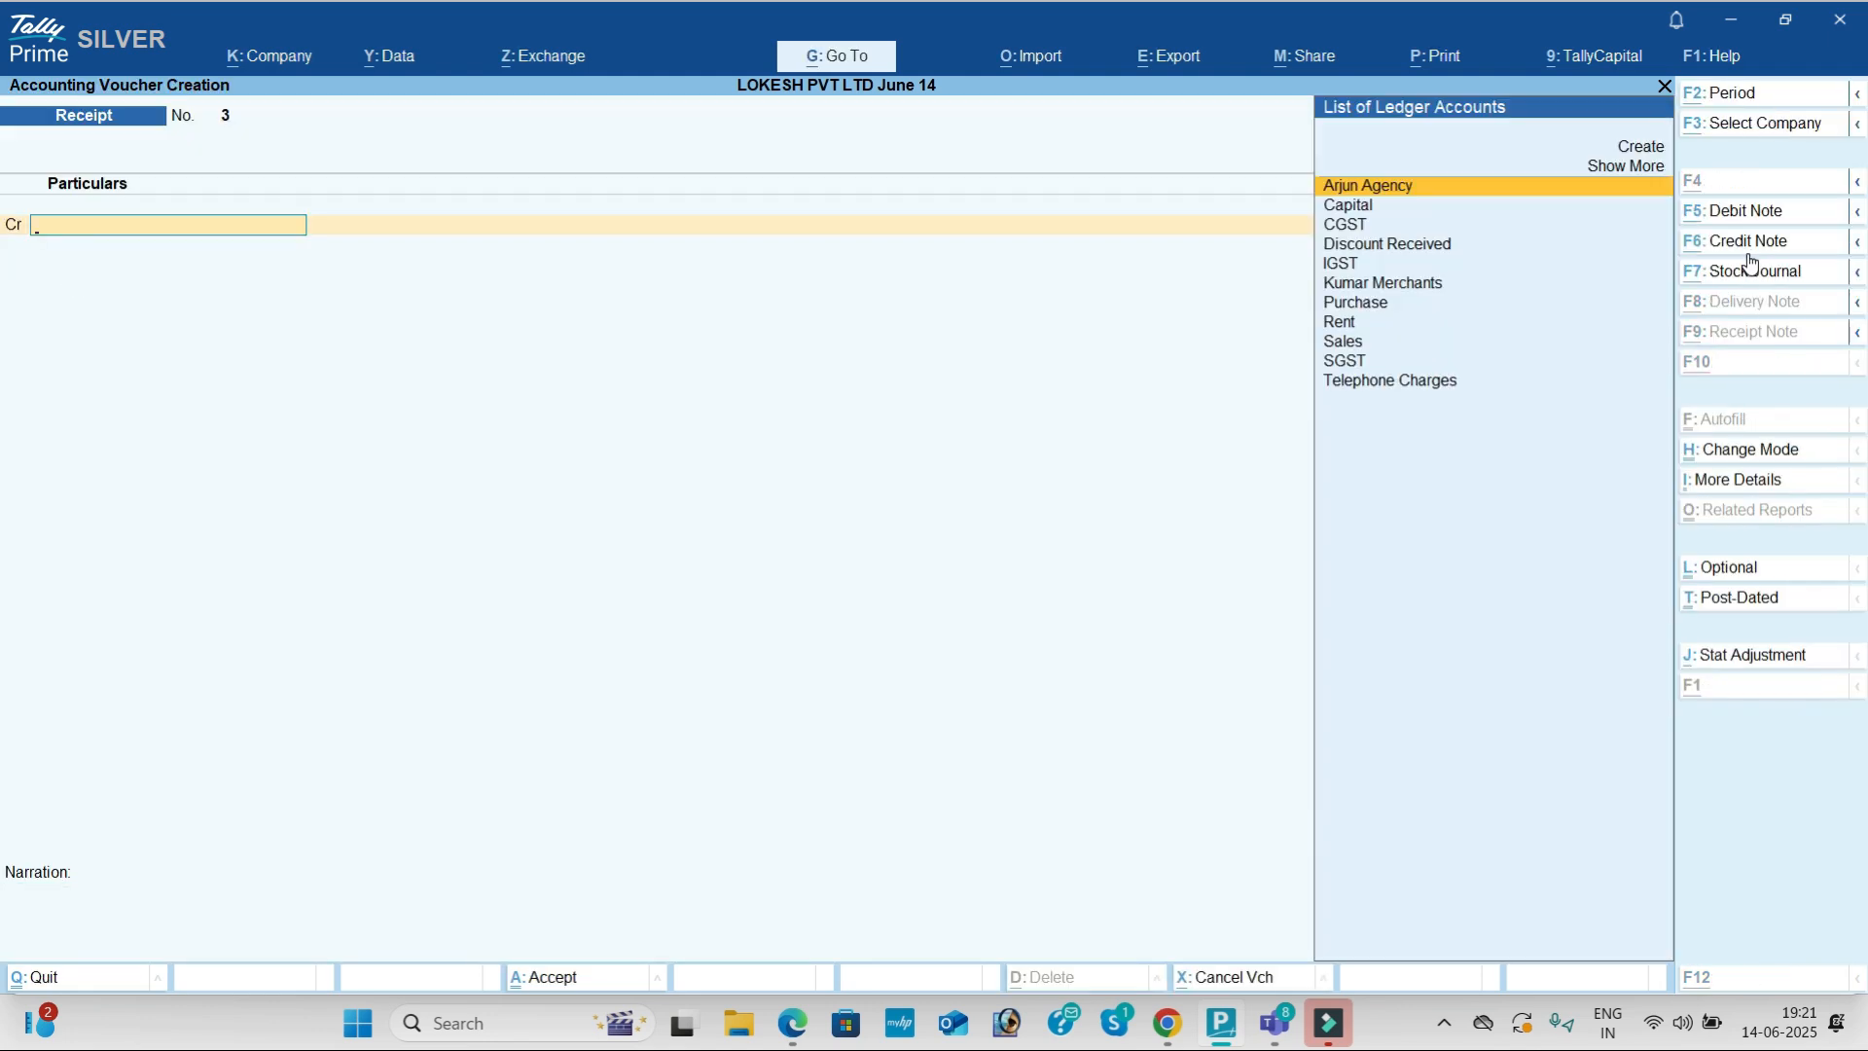
pyautogui.hotkey('alt', 'Tab')
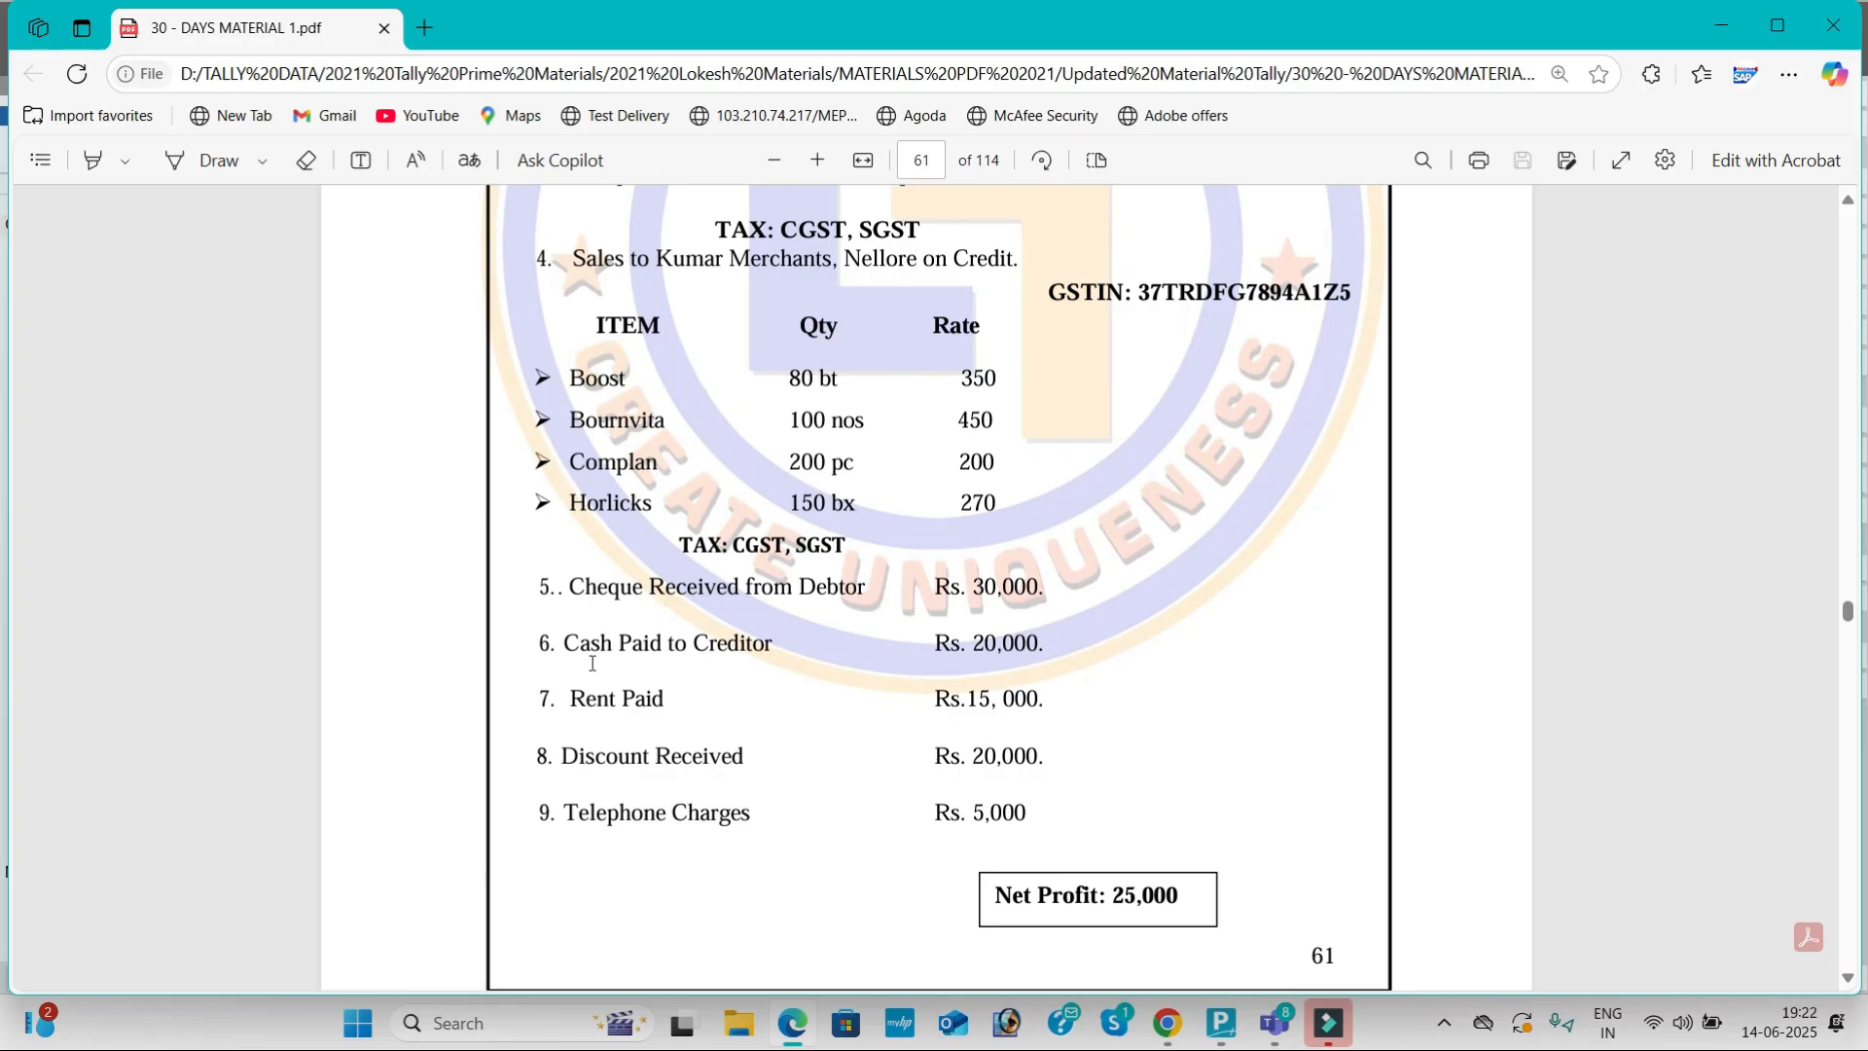
# Step: Record a cash Payment of 20,000 to Arjun Agency
pyautogui.hotkey('alt', 'Tab')
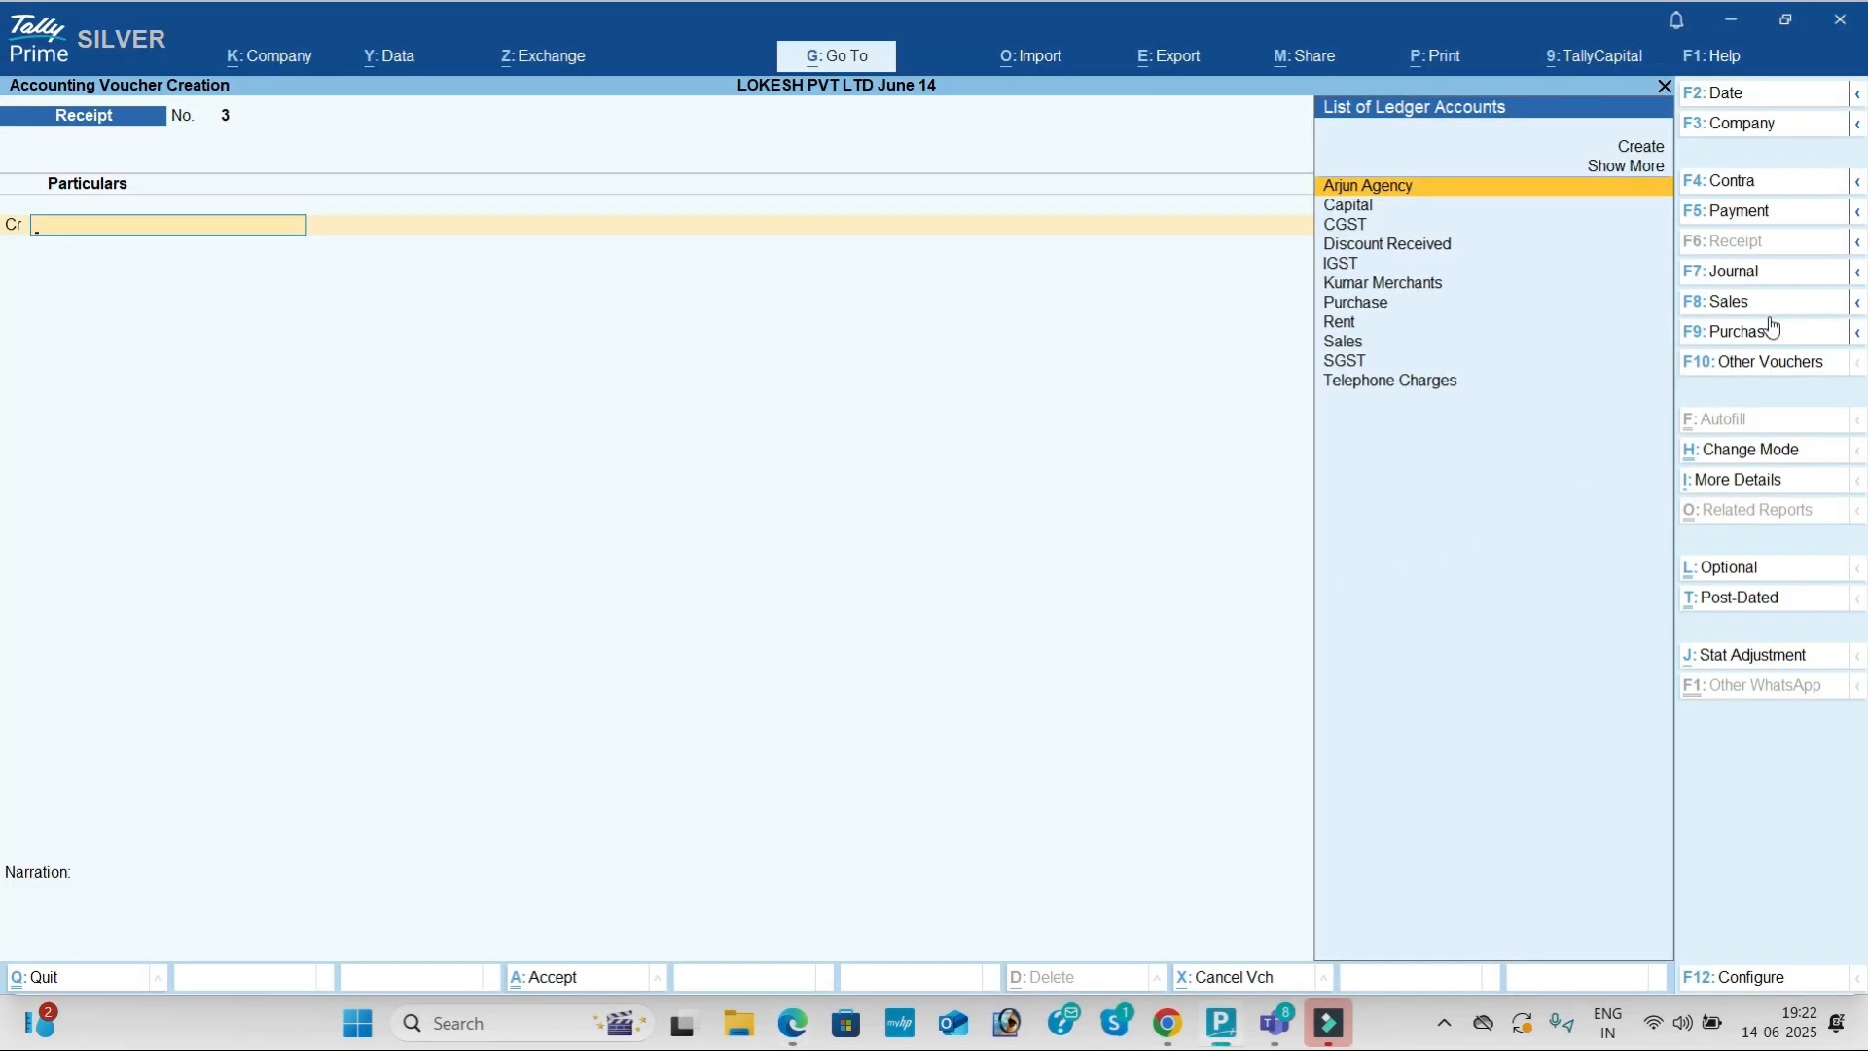
pyautogui.click(1796, 211)
pyautogui.press('Return')
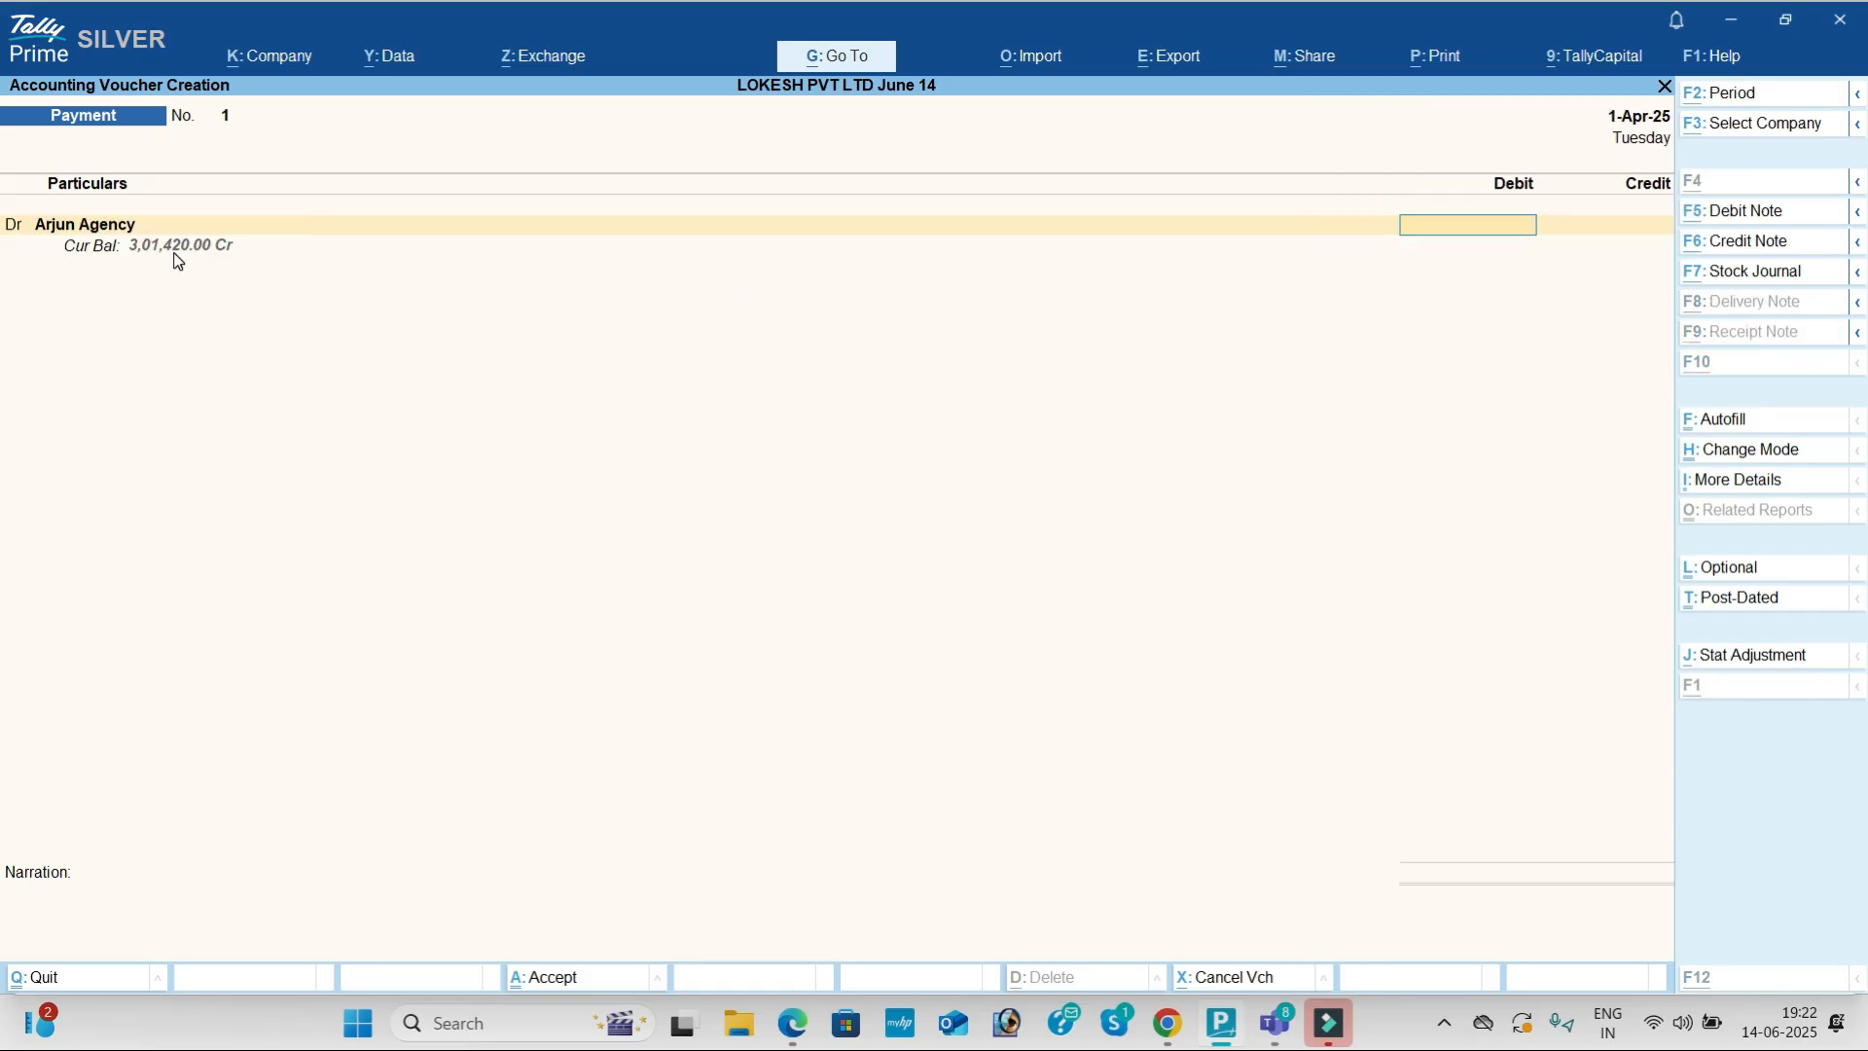
pyautogui.hotkey('alt', 'Tab')
pyautogui.hotkey('alt', 'Tab')
pyautogui.write('2')
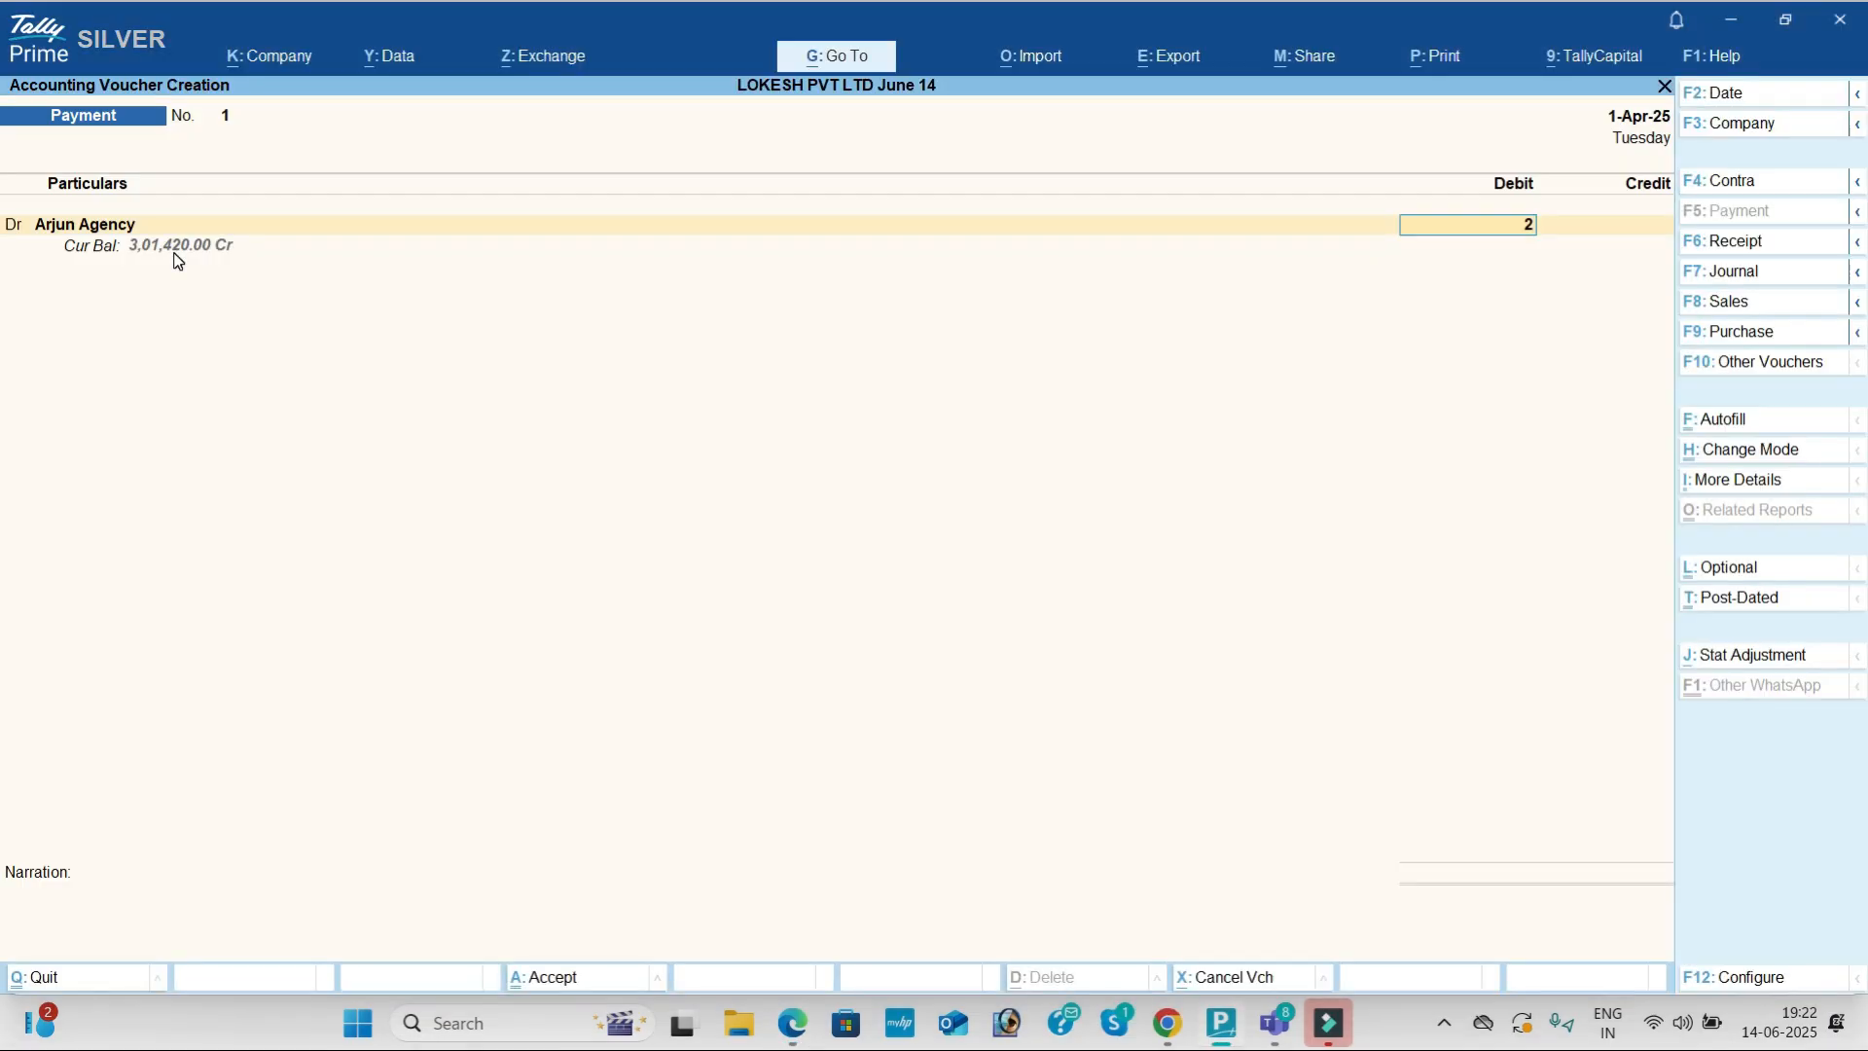
pyautogui.write('0000')
pyautogui.press('Return')
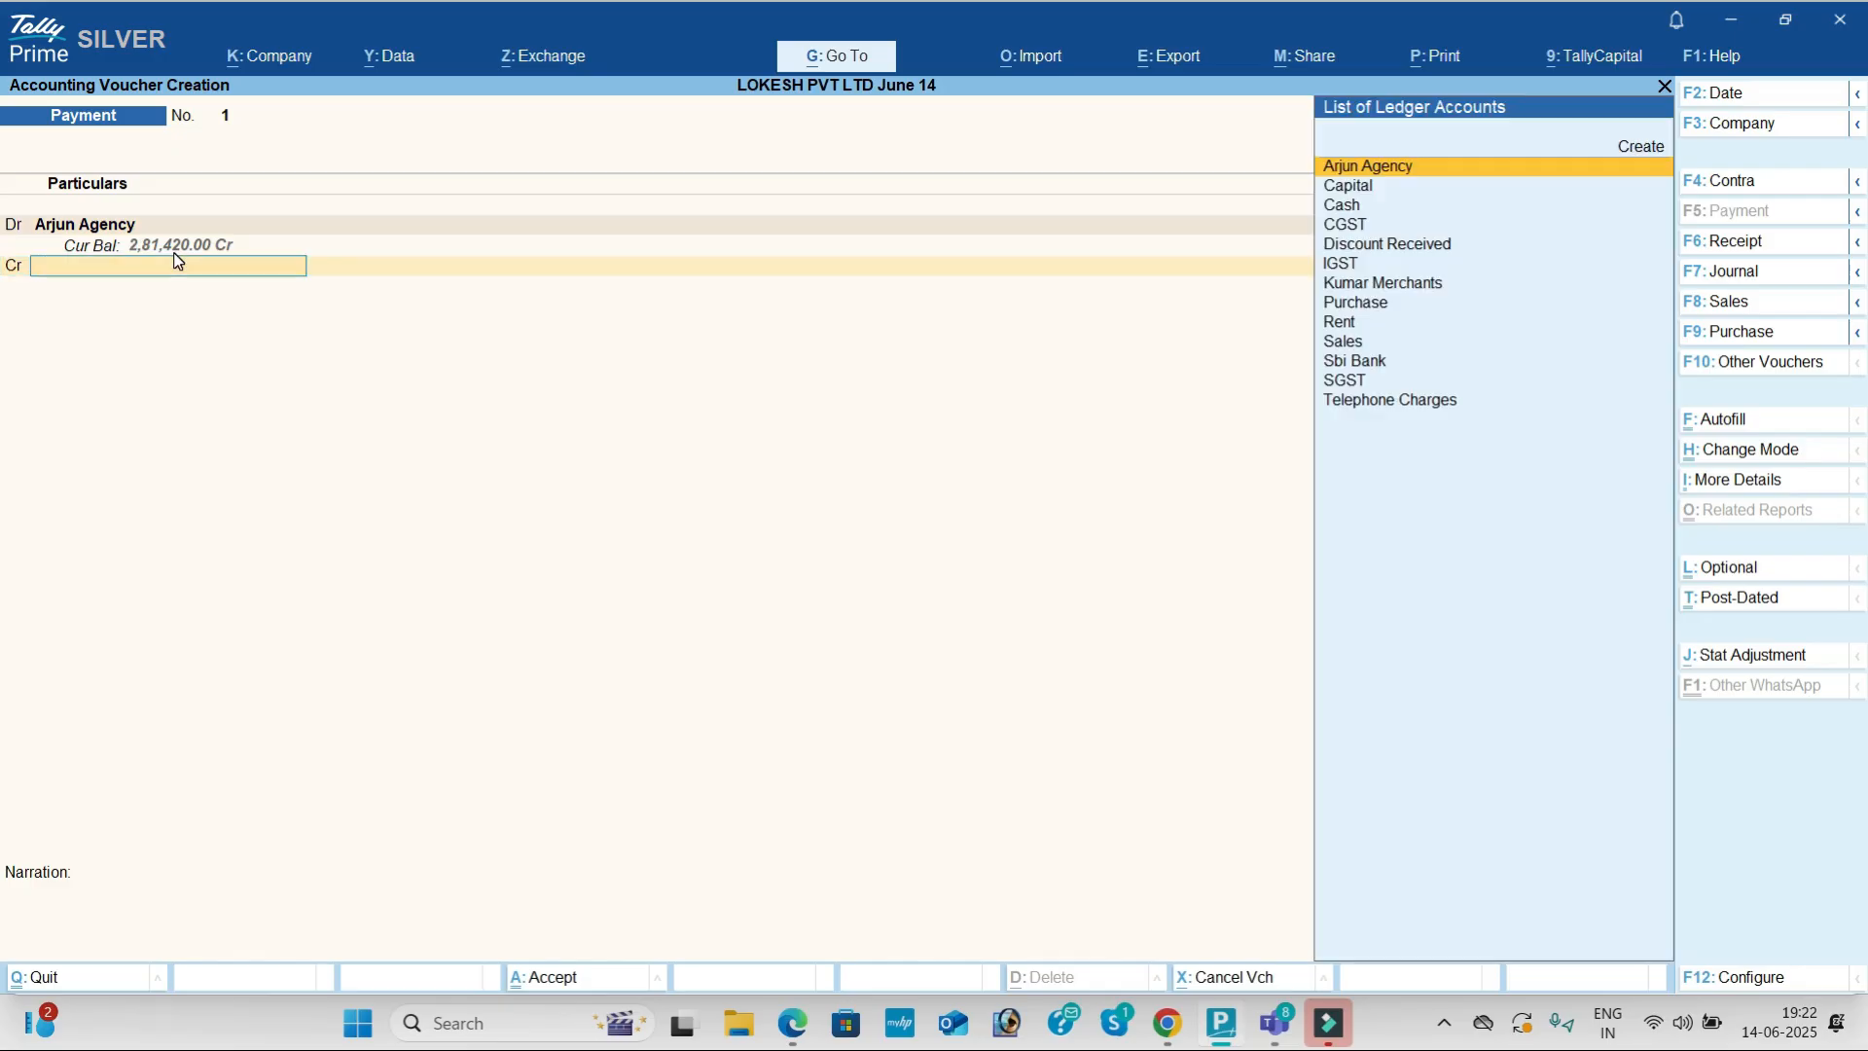
pyautogui.hotkey('alt', 'Tab')
pyautogui.hotkey('alt', 'Tab')
pyautogui.press('Down')
pyautogui.press('Down')
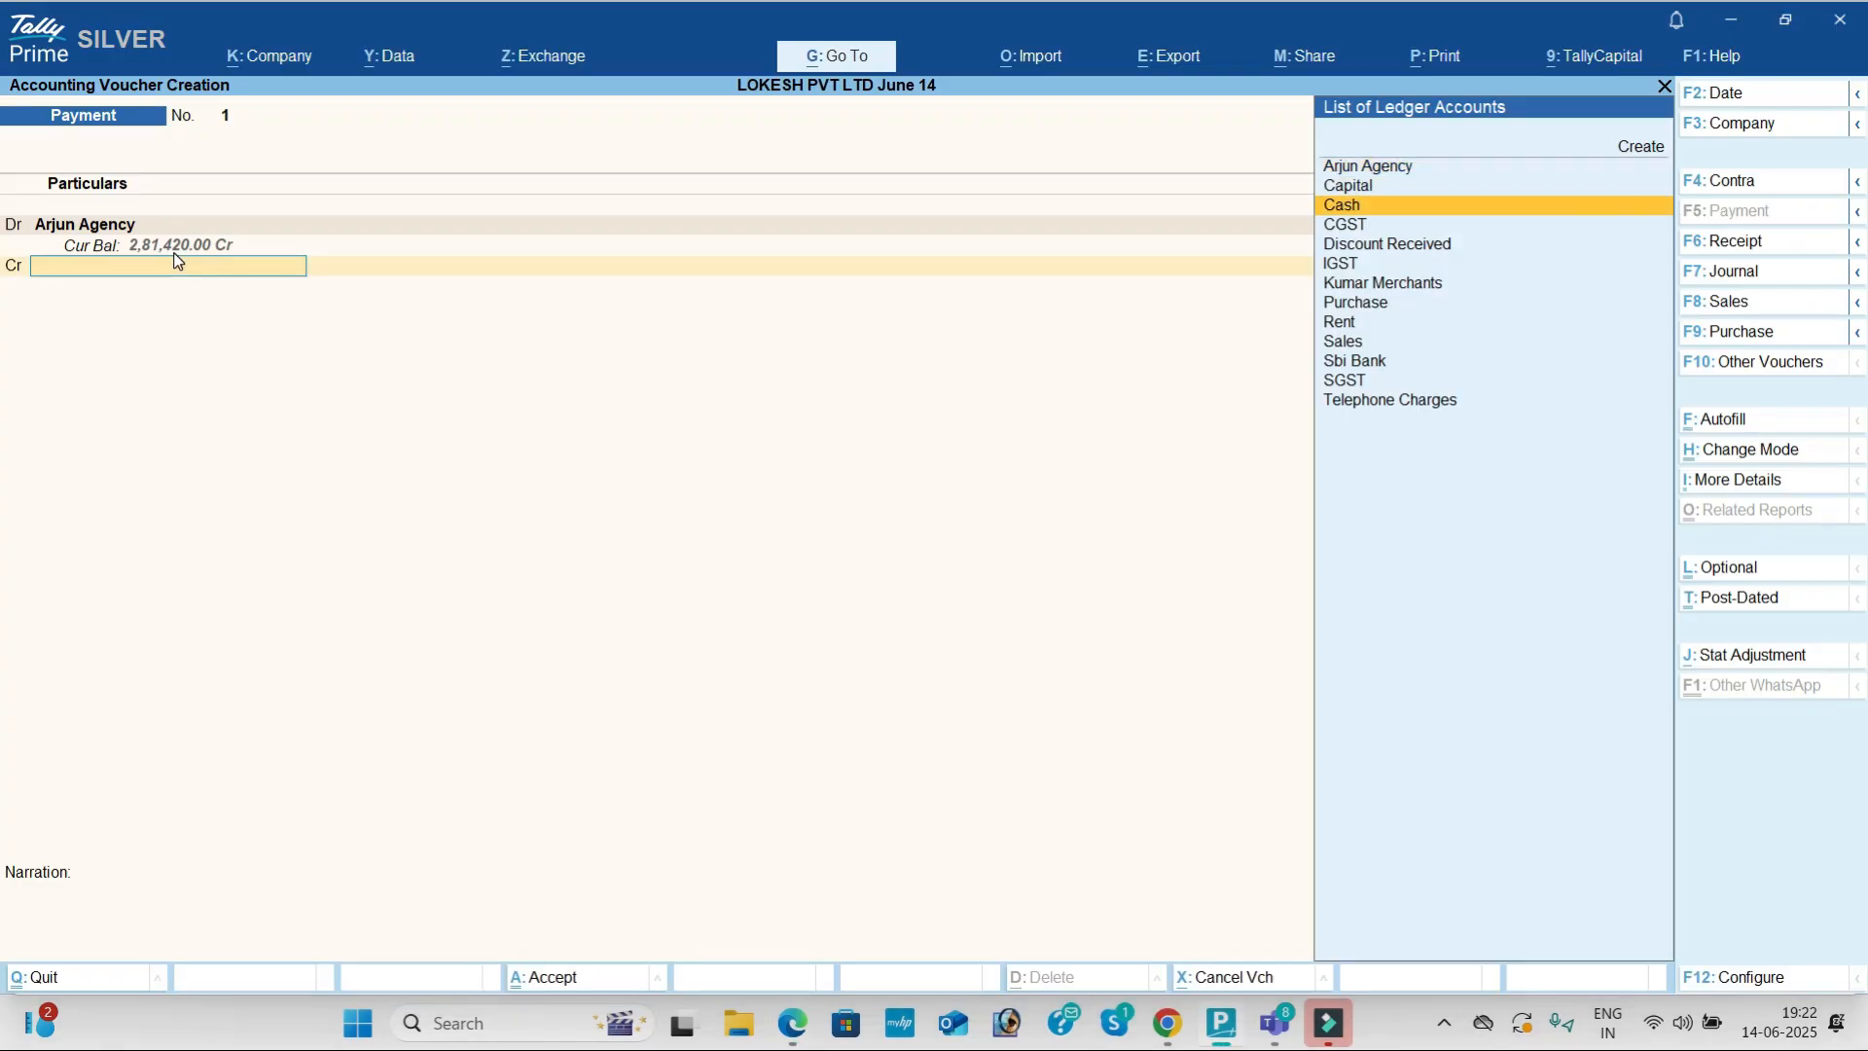
pyautogui.press('Return')
pyautogui.press('Return')
pyautogui.press('Return')
pyautogui.press('Return')
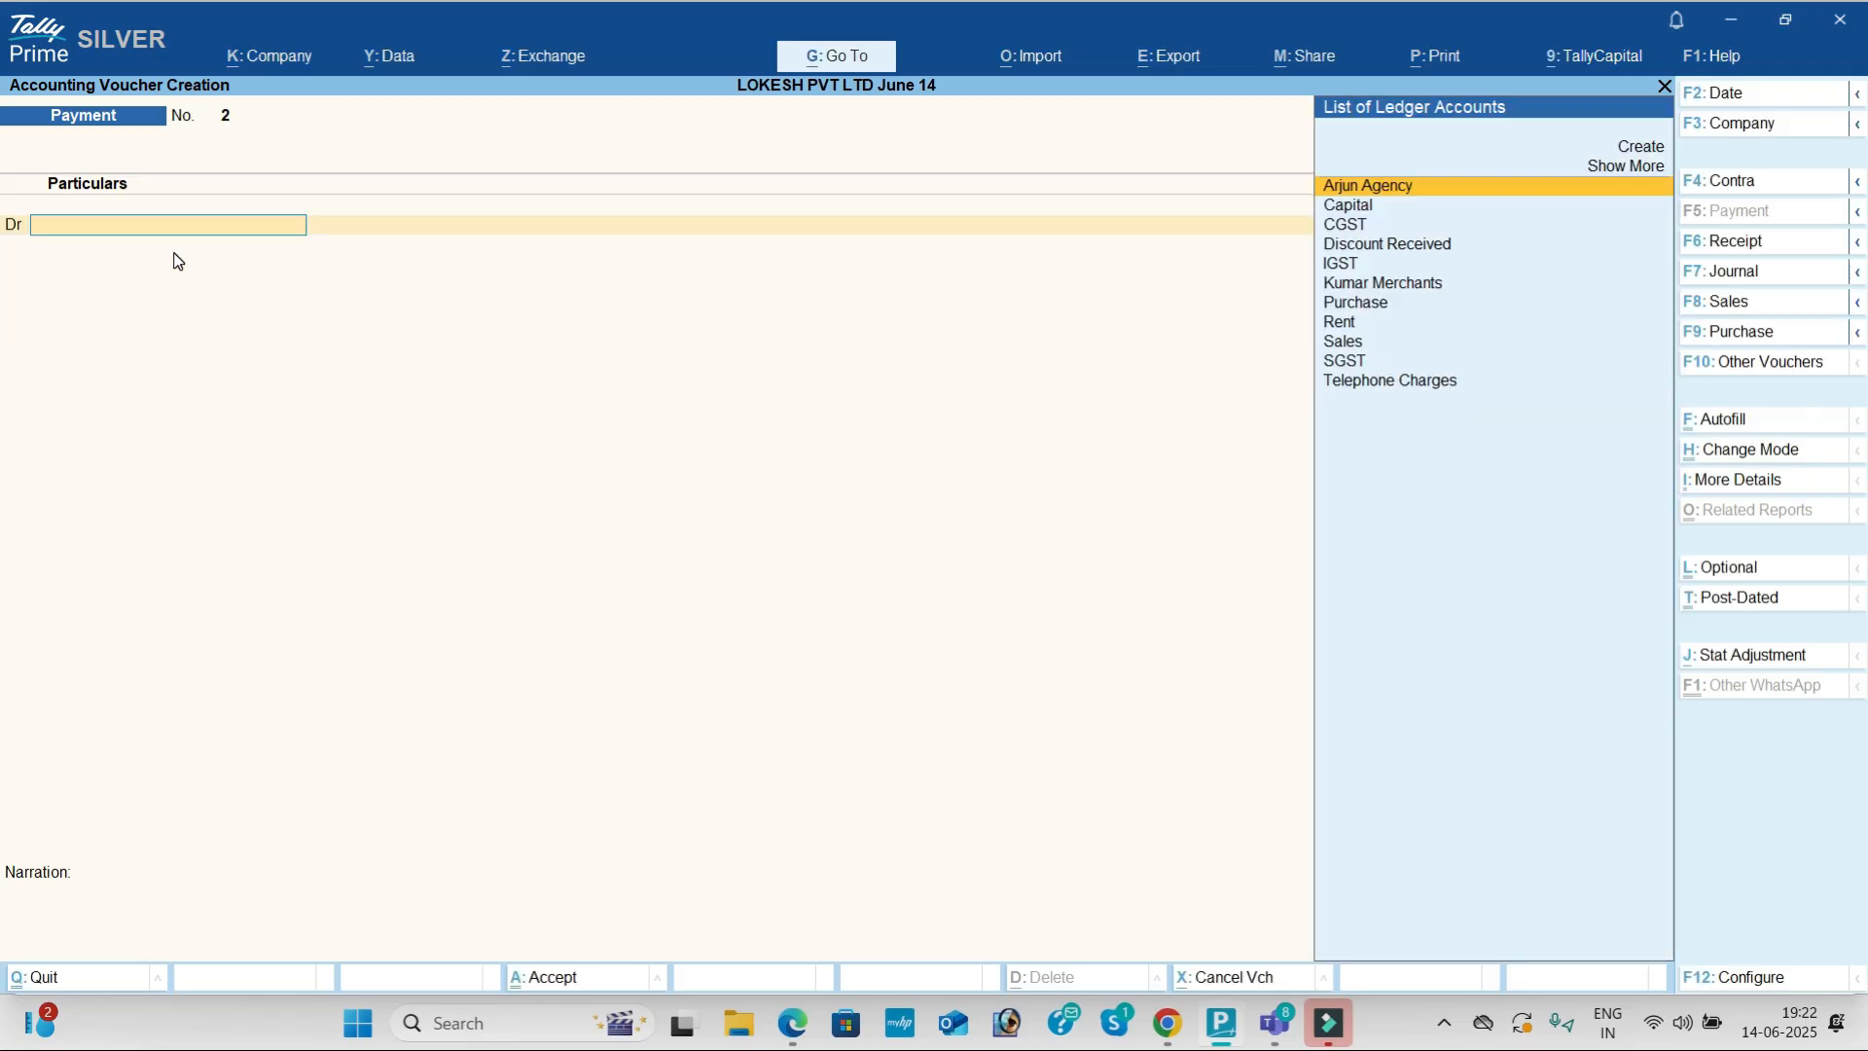
pyautogui.hotkey('alt', 'Tab')
# Step: Record a cash Payment of 15,000 for Rent
pyautogui.scroll(-1, 558, 569)
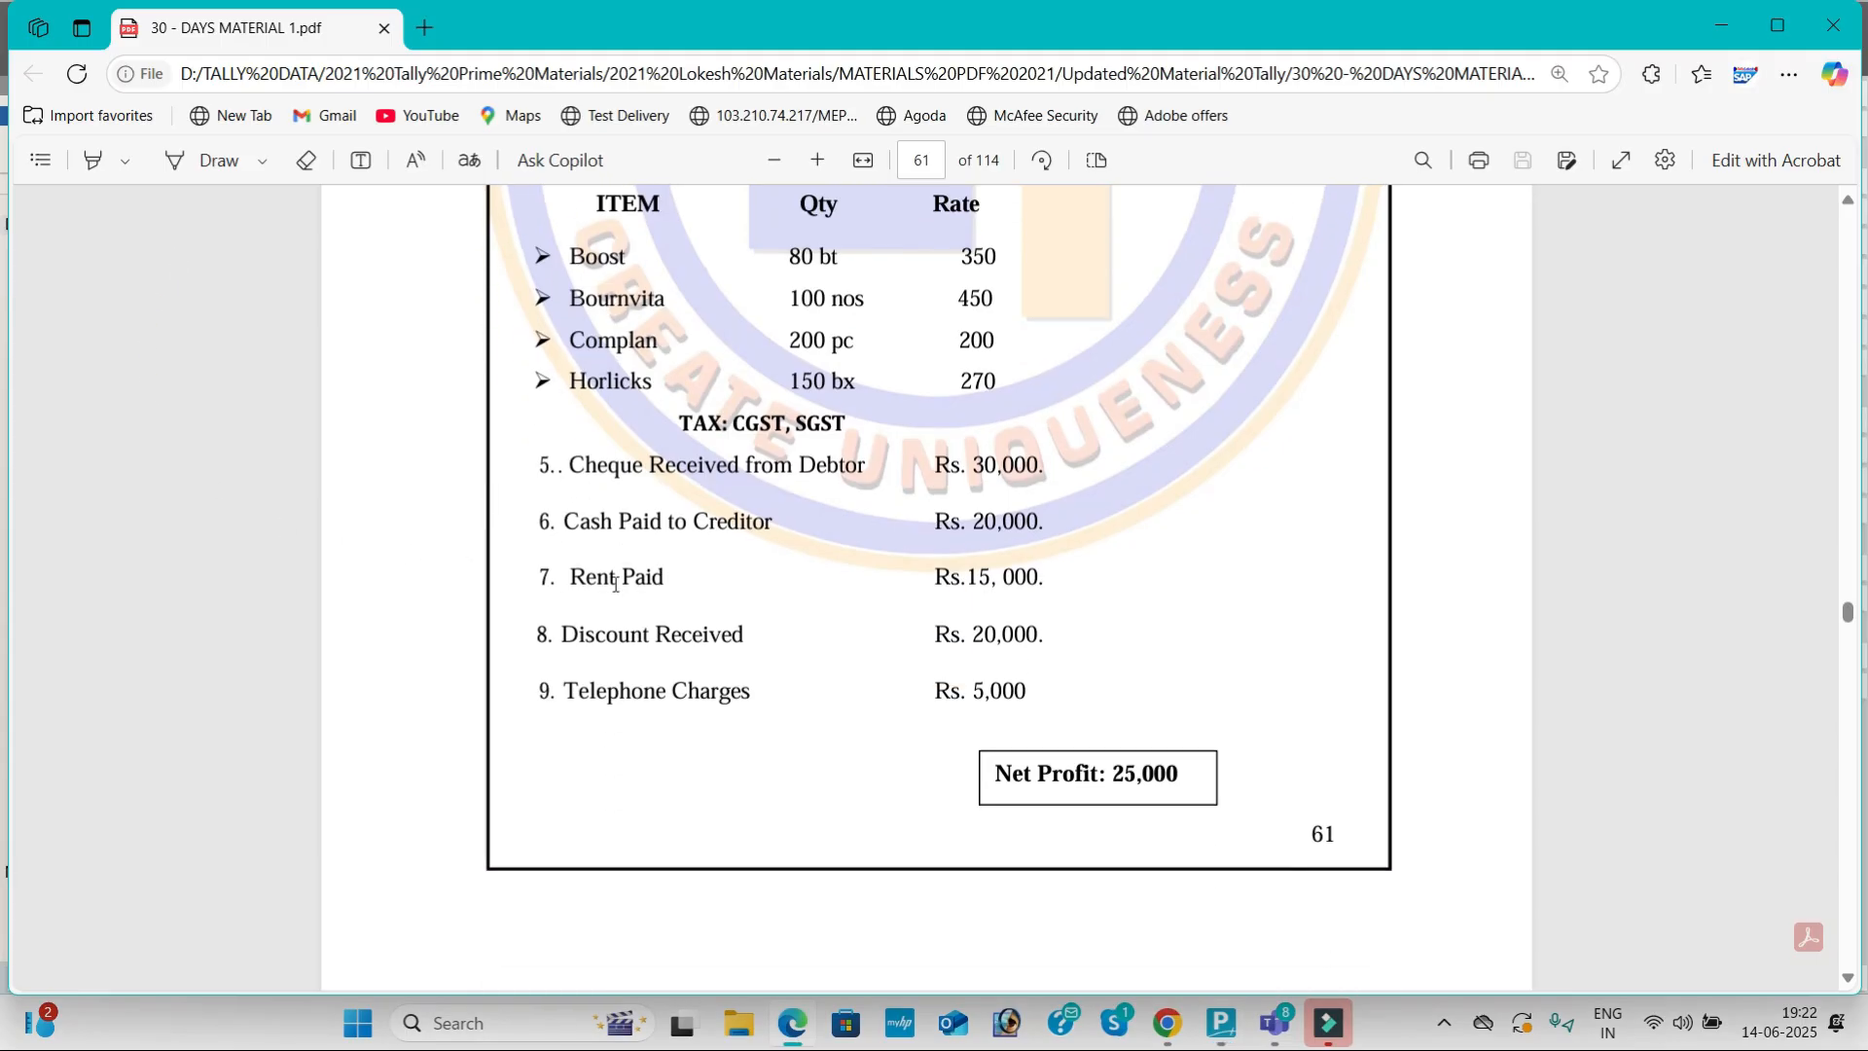
pyautogui.hotkey('alt', 'Tab')
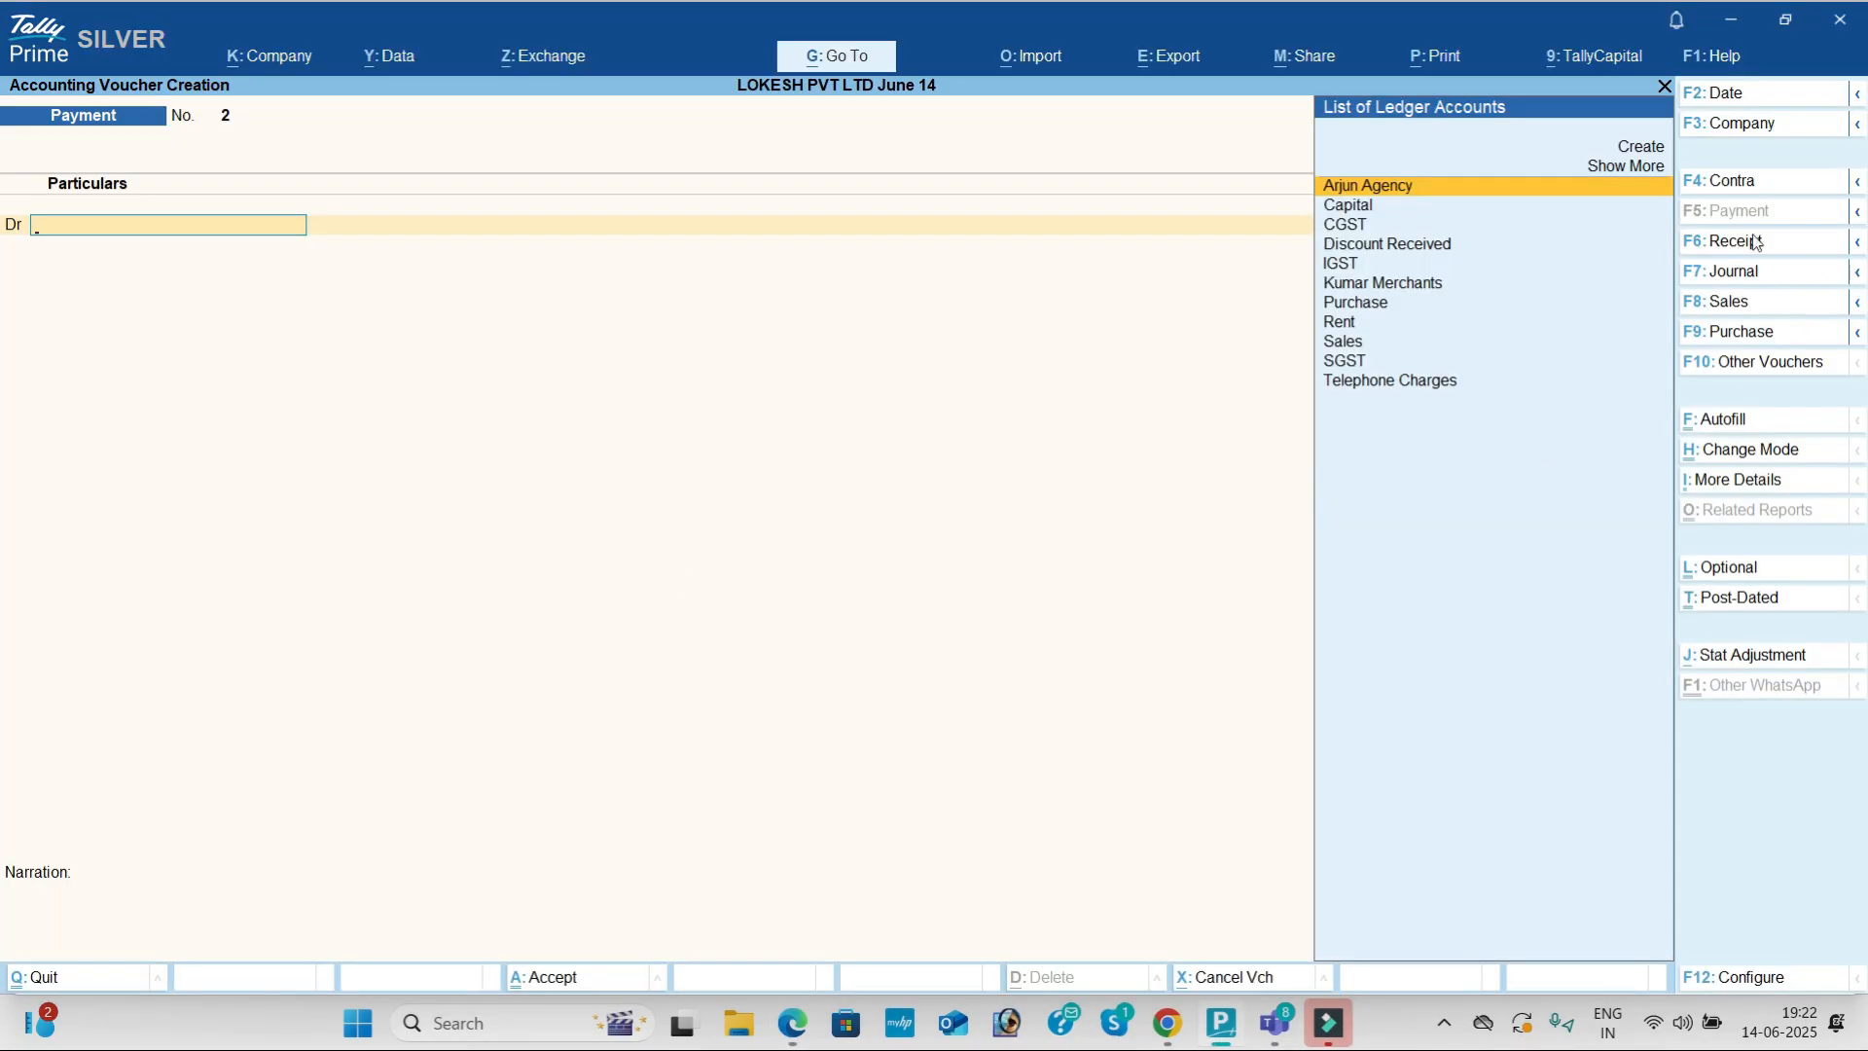
pyautogui.write('Re')
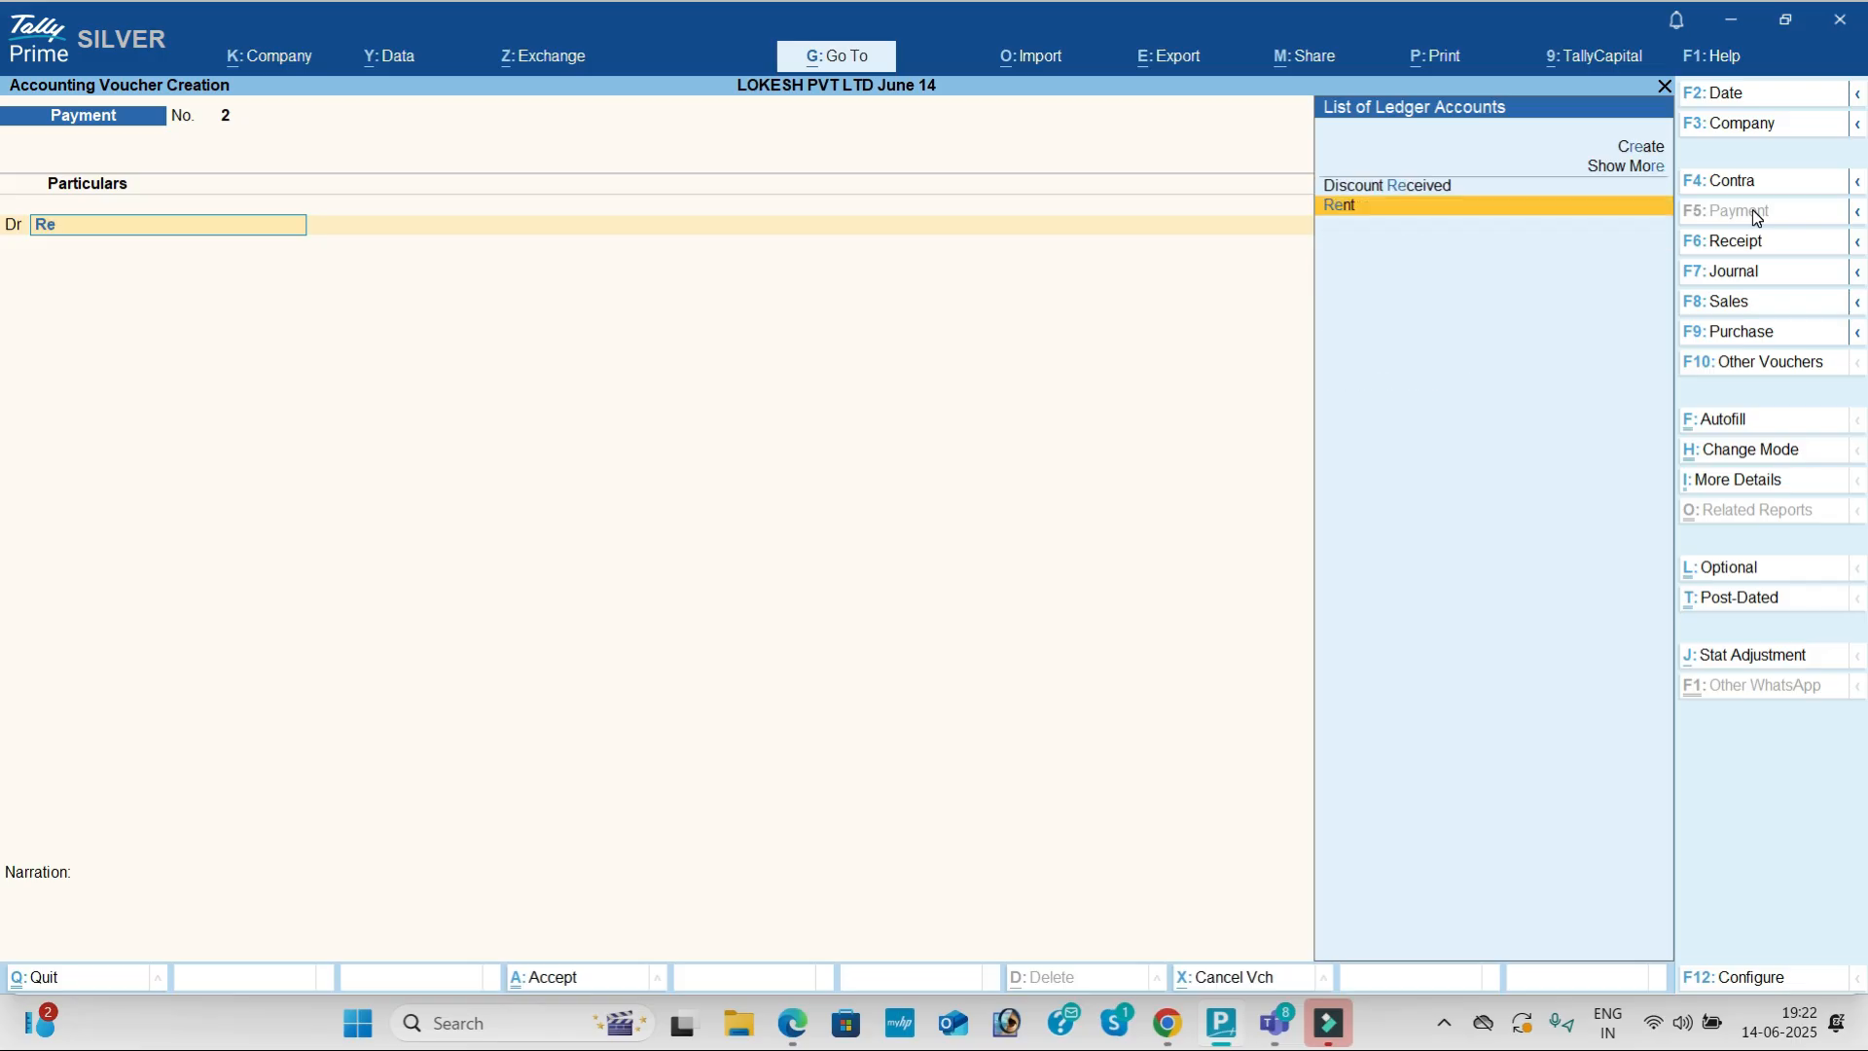
pyautogui.press('Return')
pyautogui.hotkey('alt', 'Tab')
pyautogui.hotkey('alt', 'Tab')
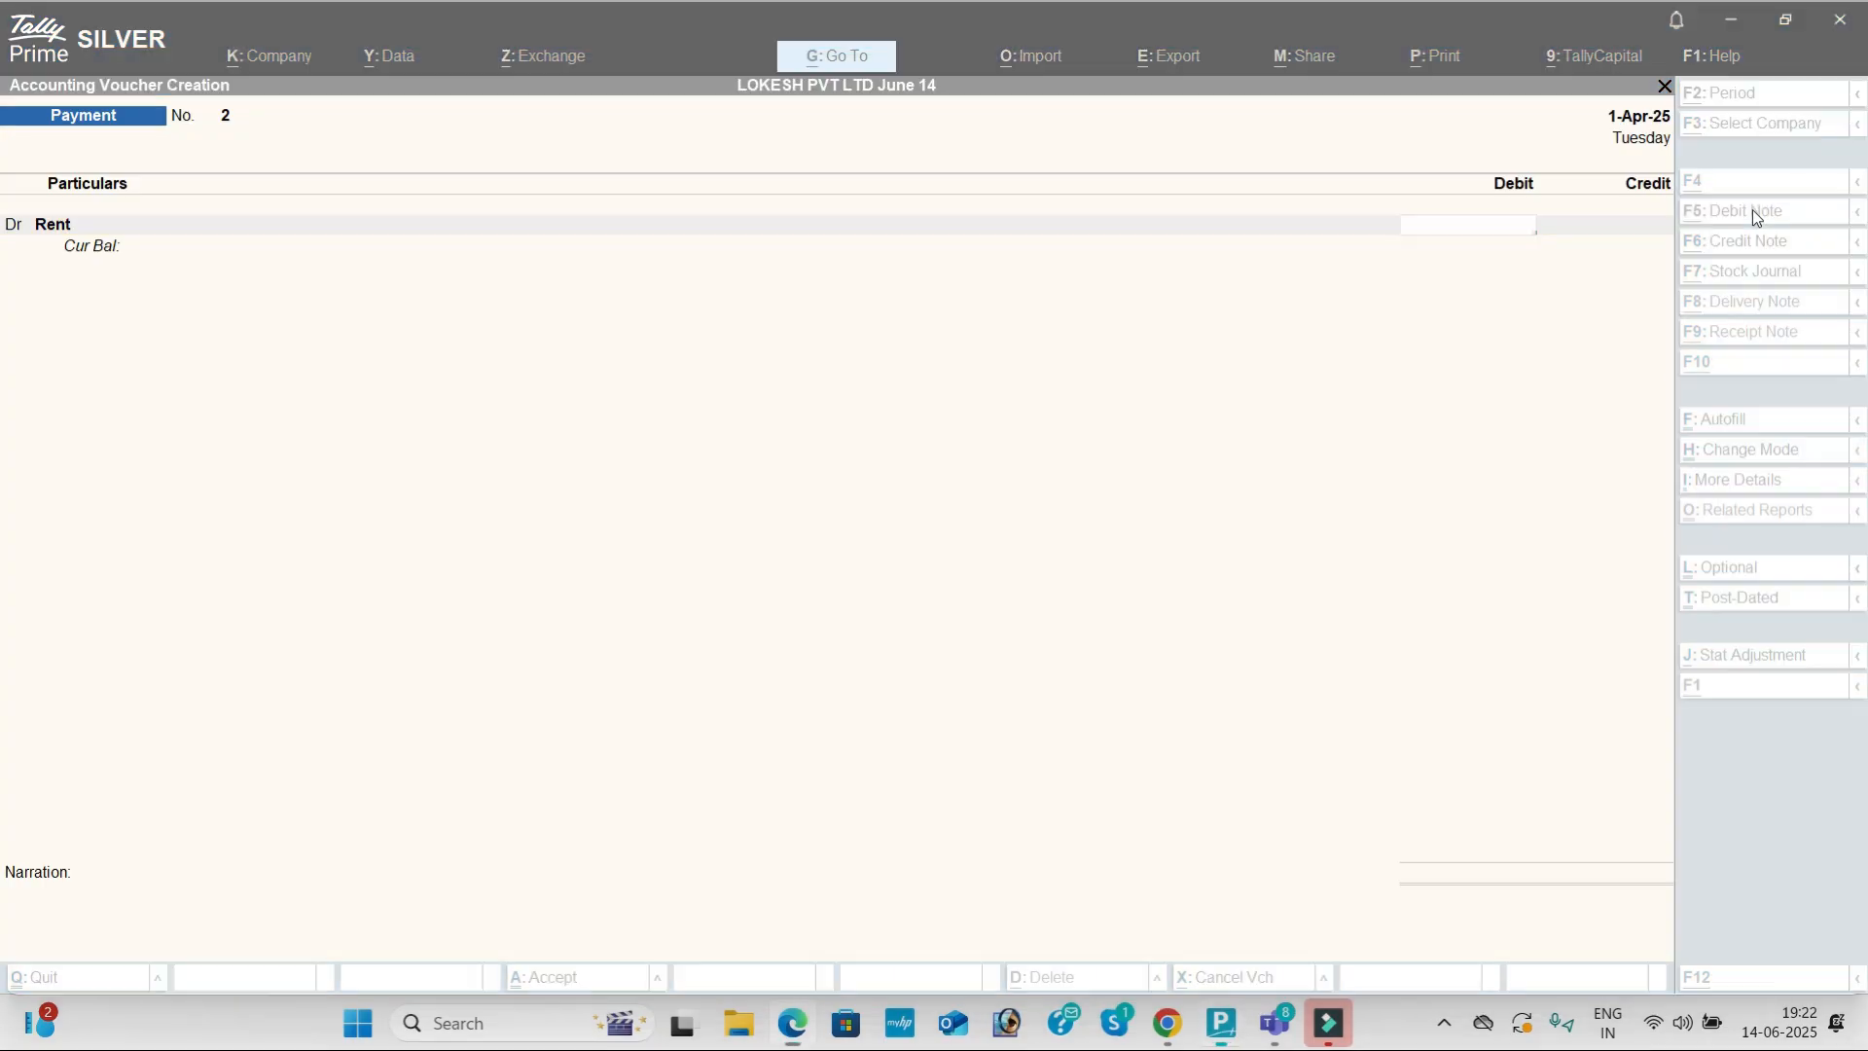
pyautogui.write('15000')
pyautogui.press('Return')
pyautogui.press('Return')
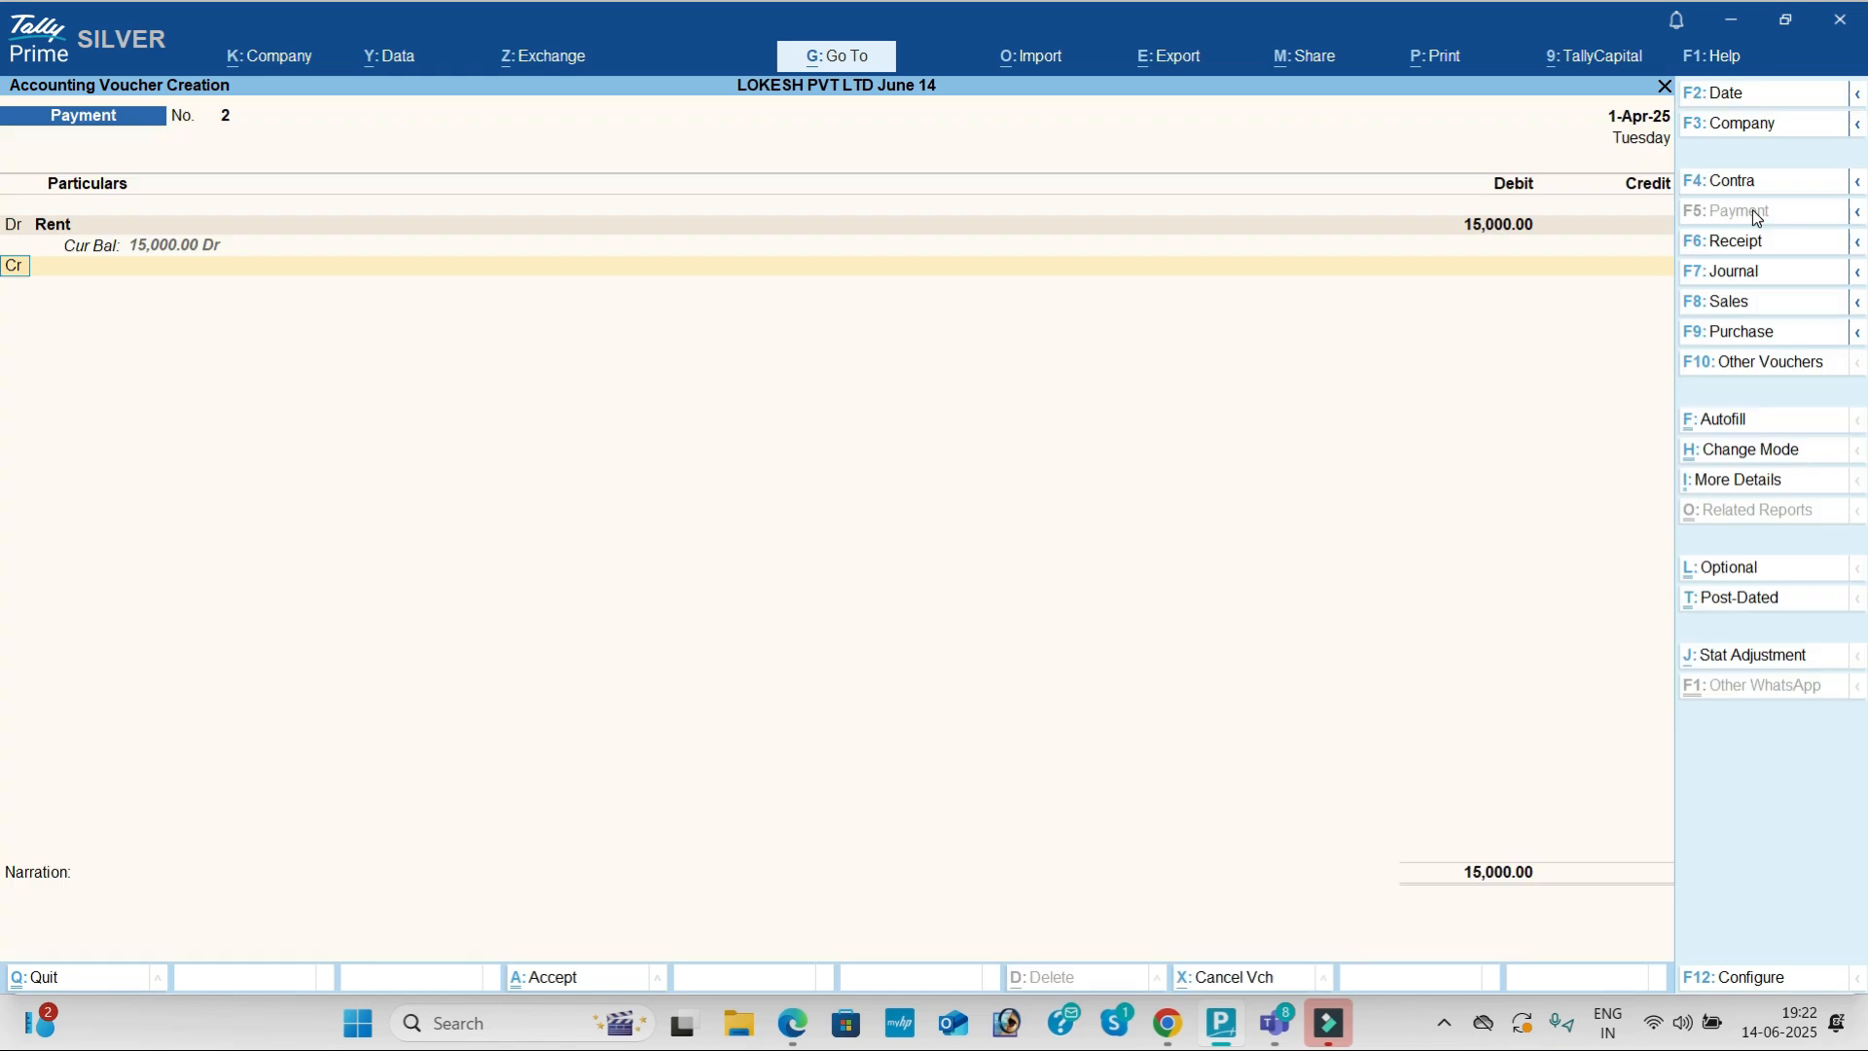
pyautogui.press('Down')
pyautogui.press('Down')
pyautogui.press('Return')
pyautogui.press('Return')
pyautogui.press('Return')
pyautogui.press('Return')
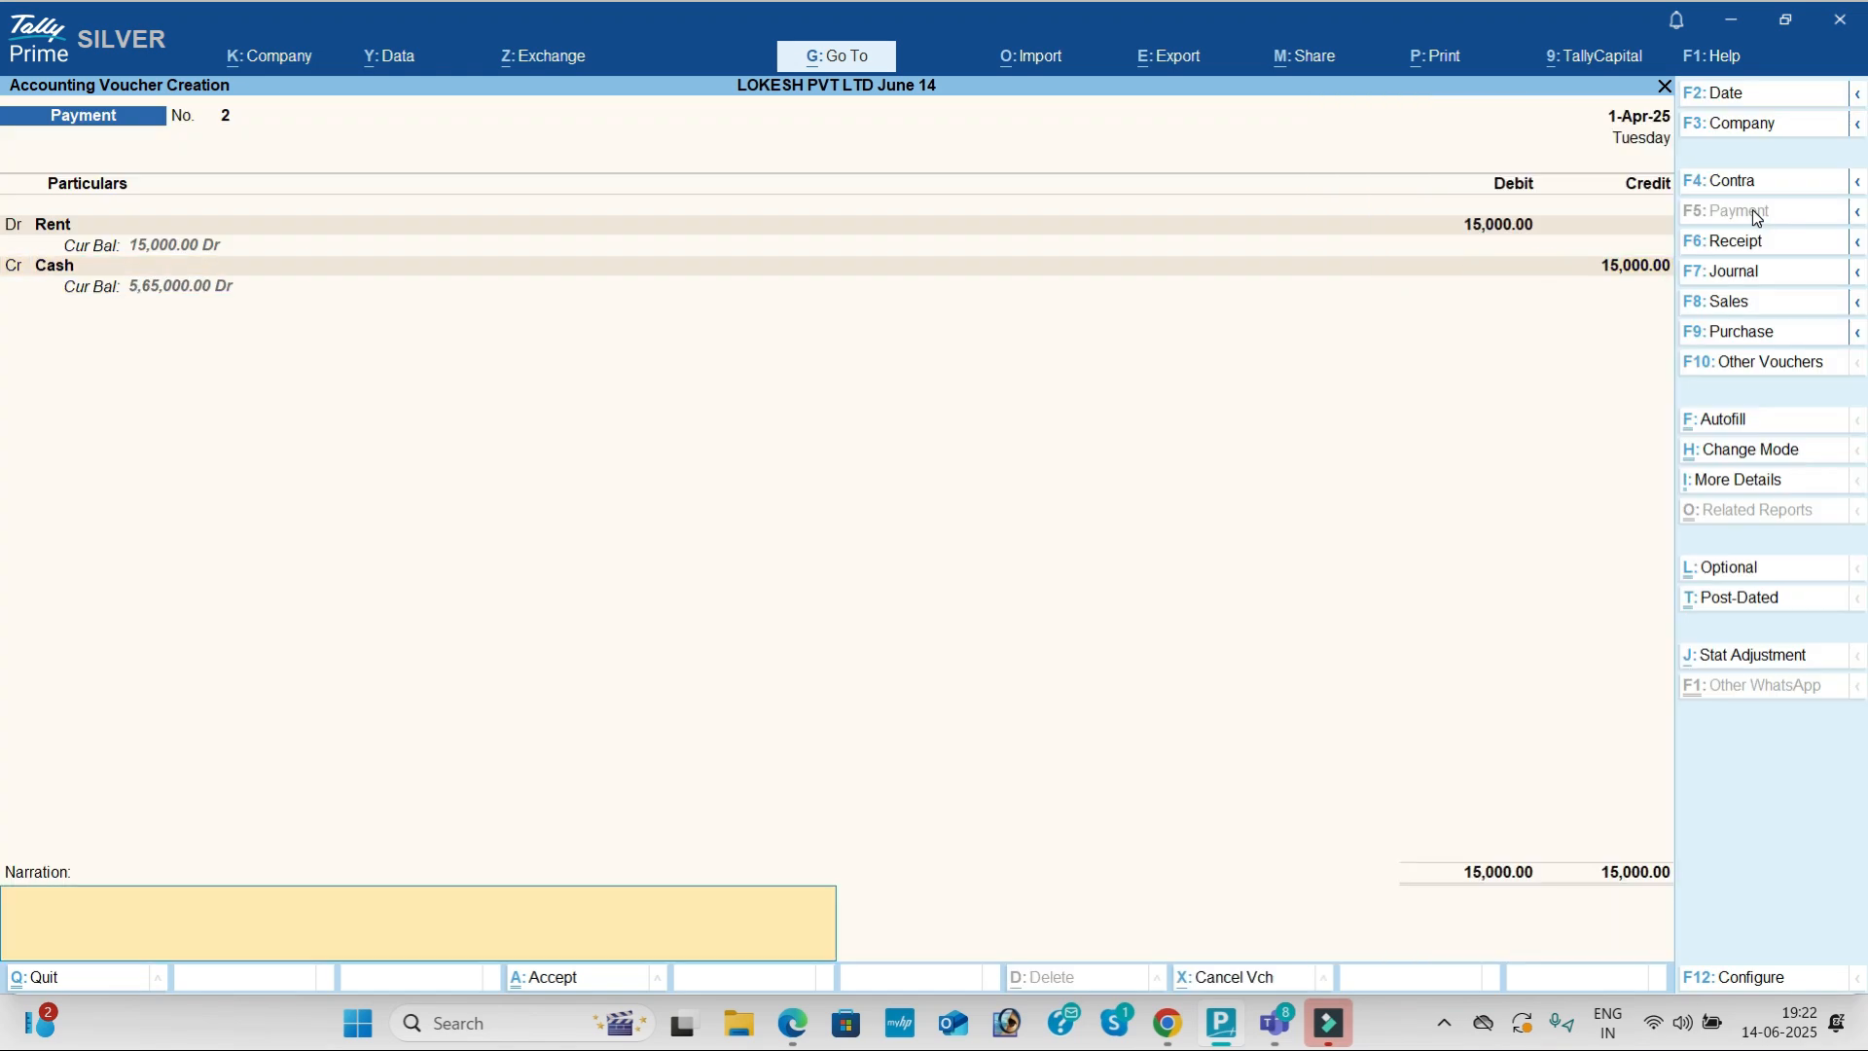
pyautogui.hotkey('alt', 'Tab')
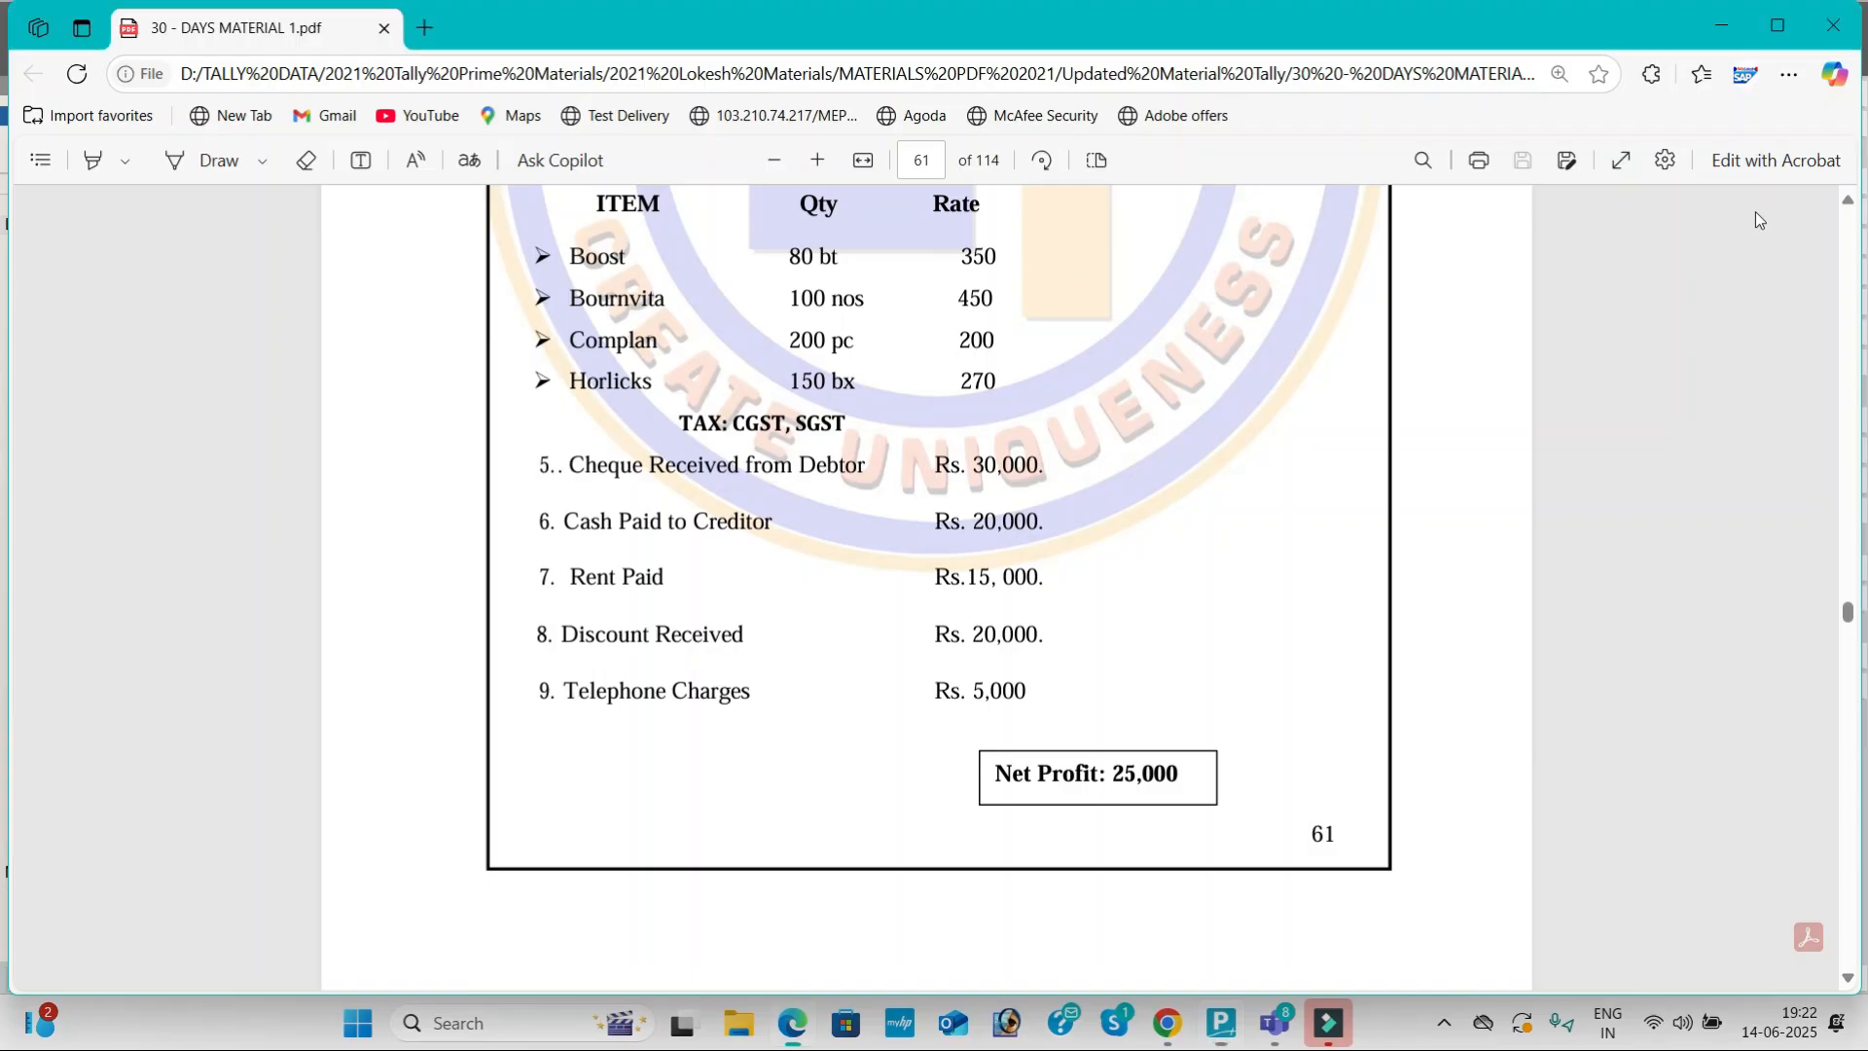
pyautogui.scroll(-1, 809, 609)
# Step: Record a Receipt crediting Discount Received 20,000 against Cash
pyautogui.hotkey('alt', 'Tab')
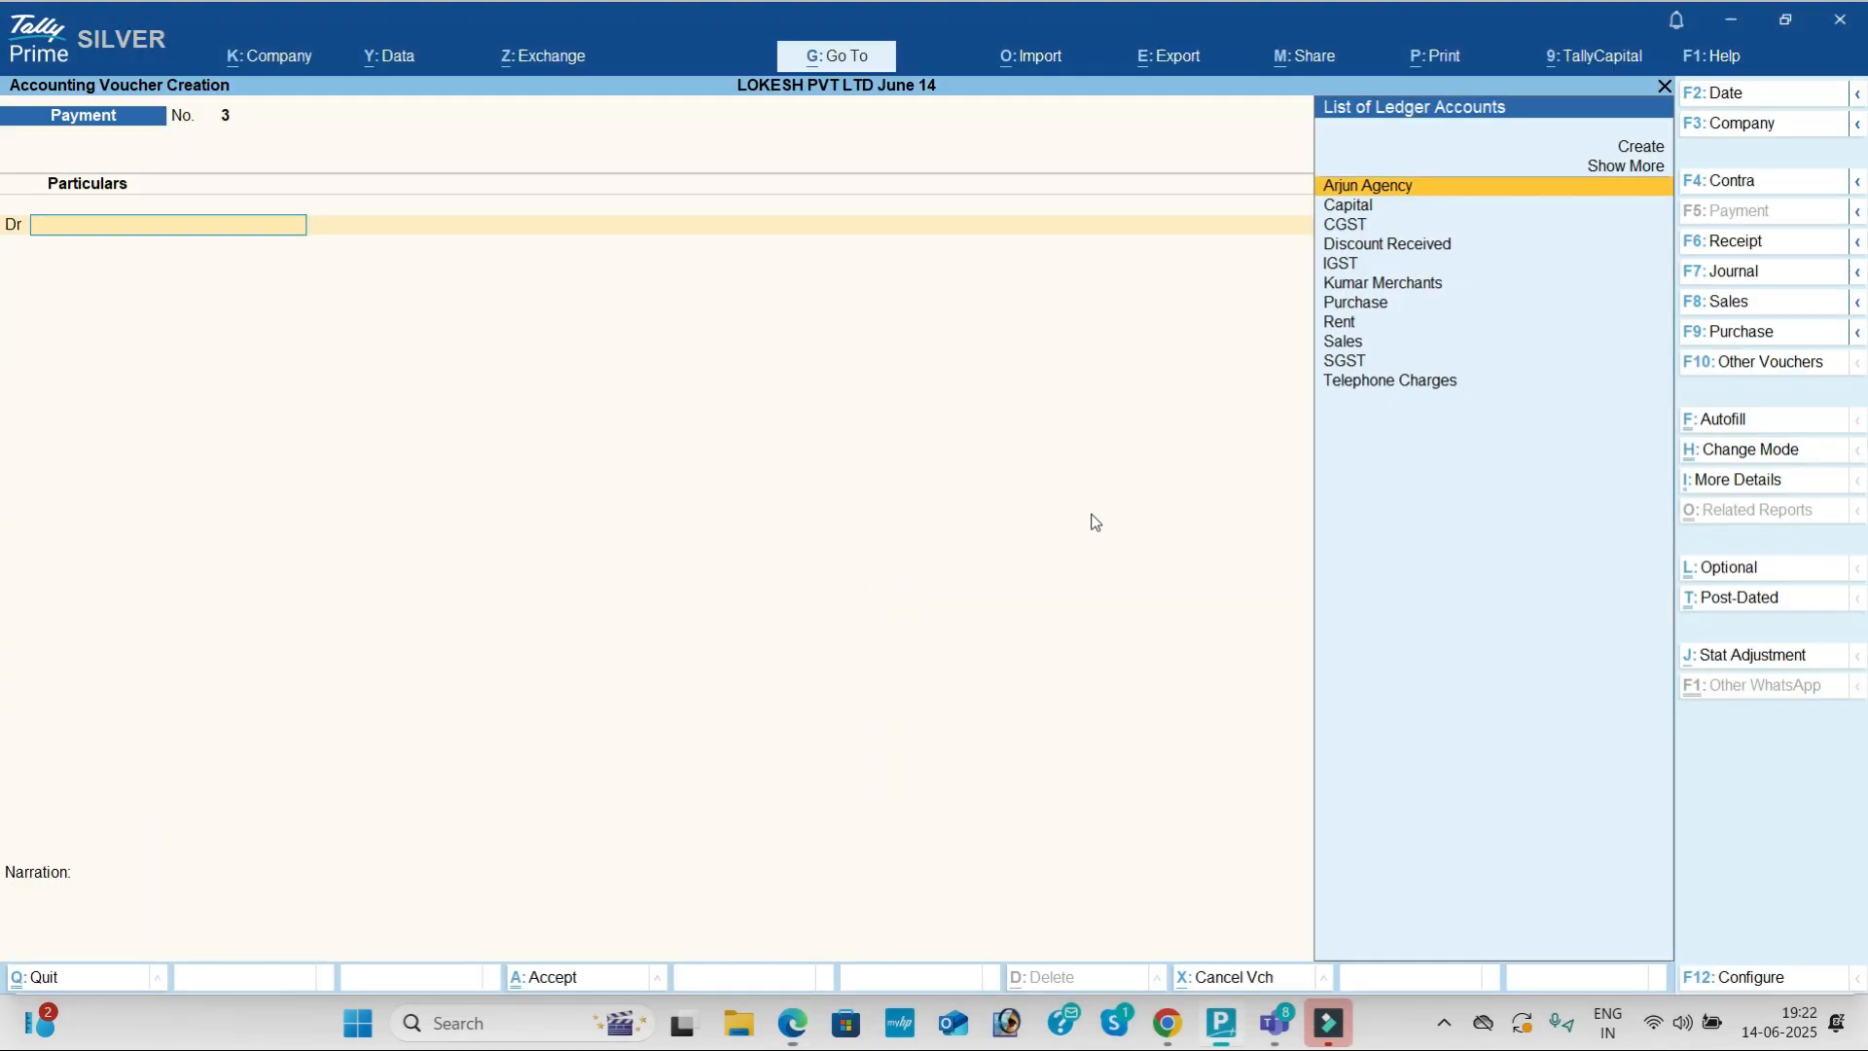
pyautogui.click(1736, 242)
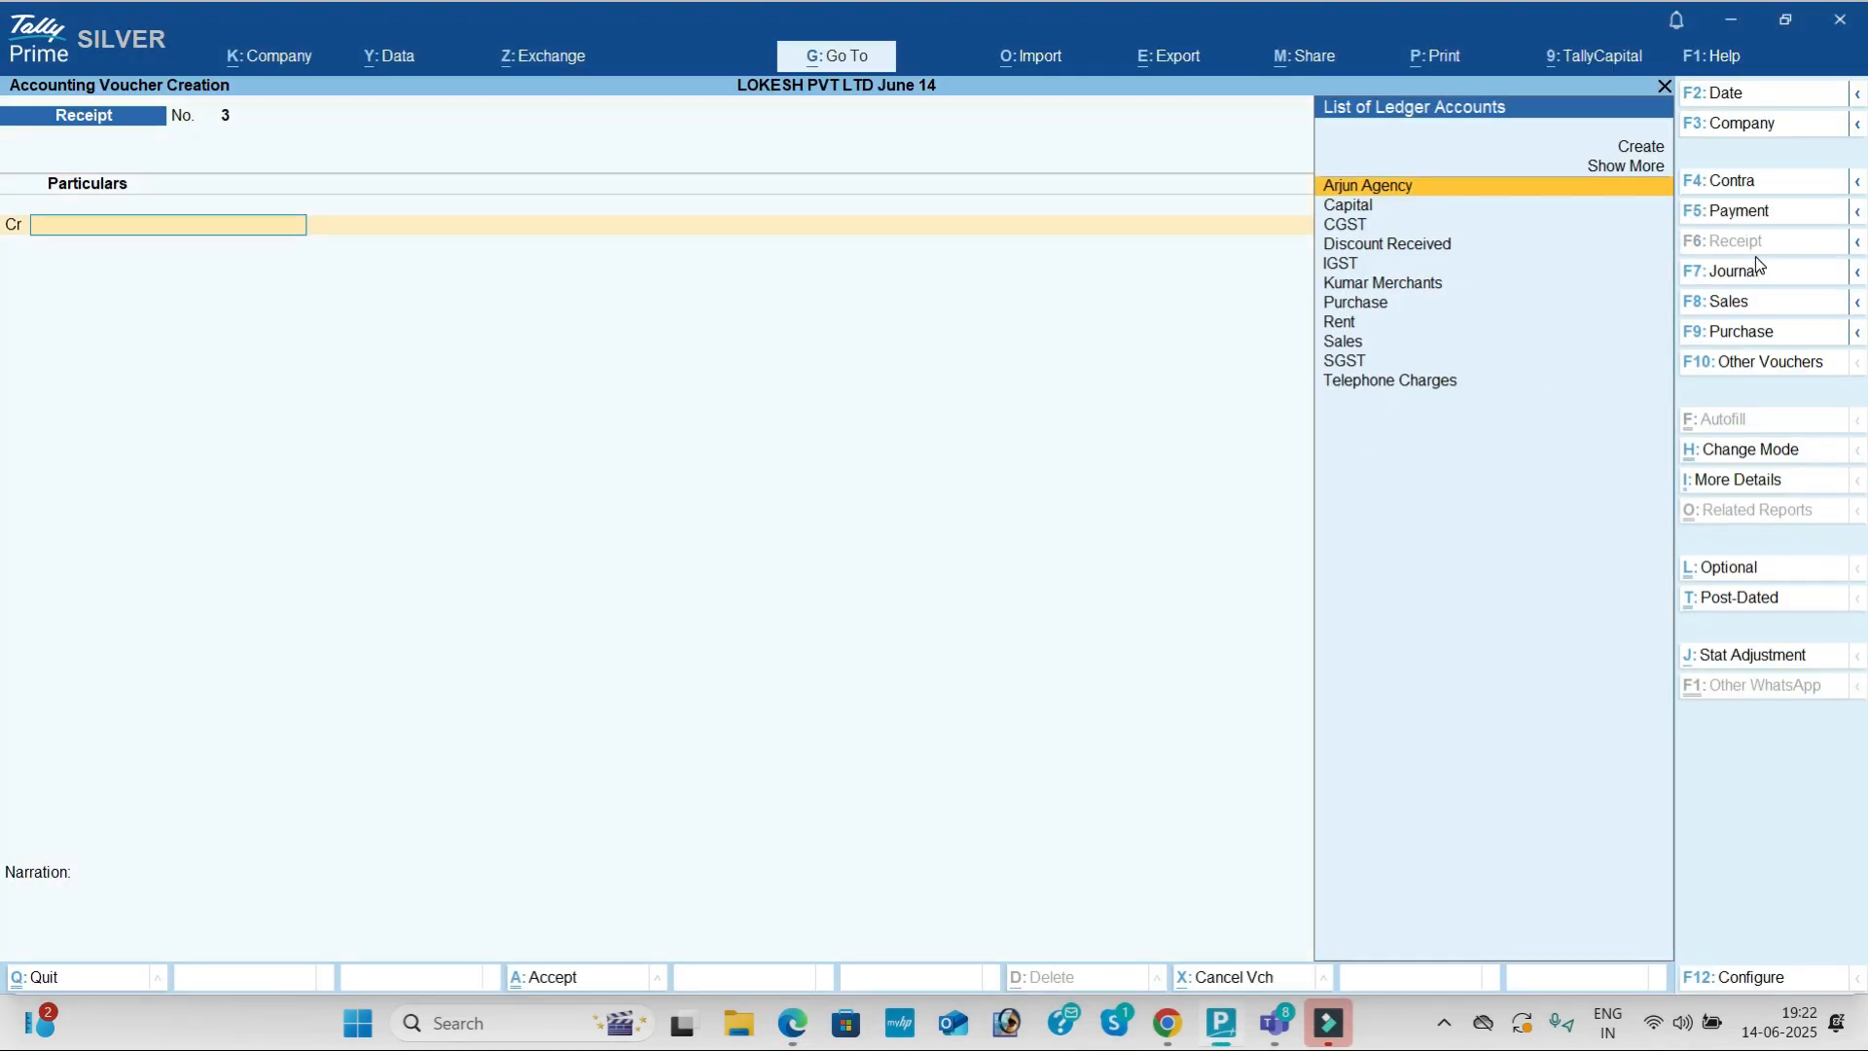
pyautogui.write('d')
pyautogui.press('Return')
pyautogui.hotkey('alt', 'Tab')
pyautogui.hotkey('alt', 'Tab')
pyautogui.write('20,000')
pyautogui.press('Return')
pyautogui.press('Return')
pyautogui.press('Return')
pyautogui.press('Down')
pyautogui.press('Down')
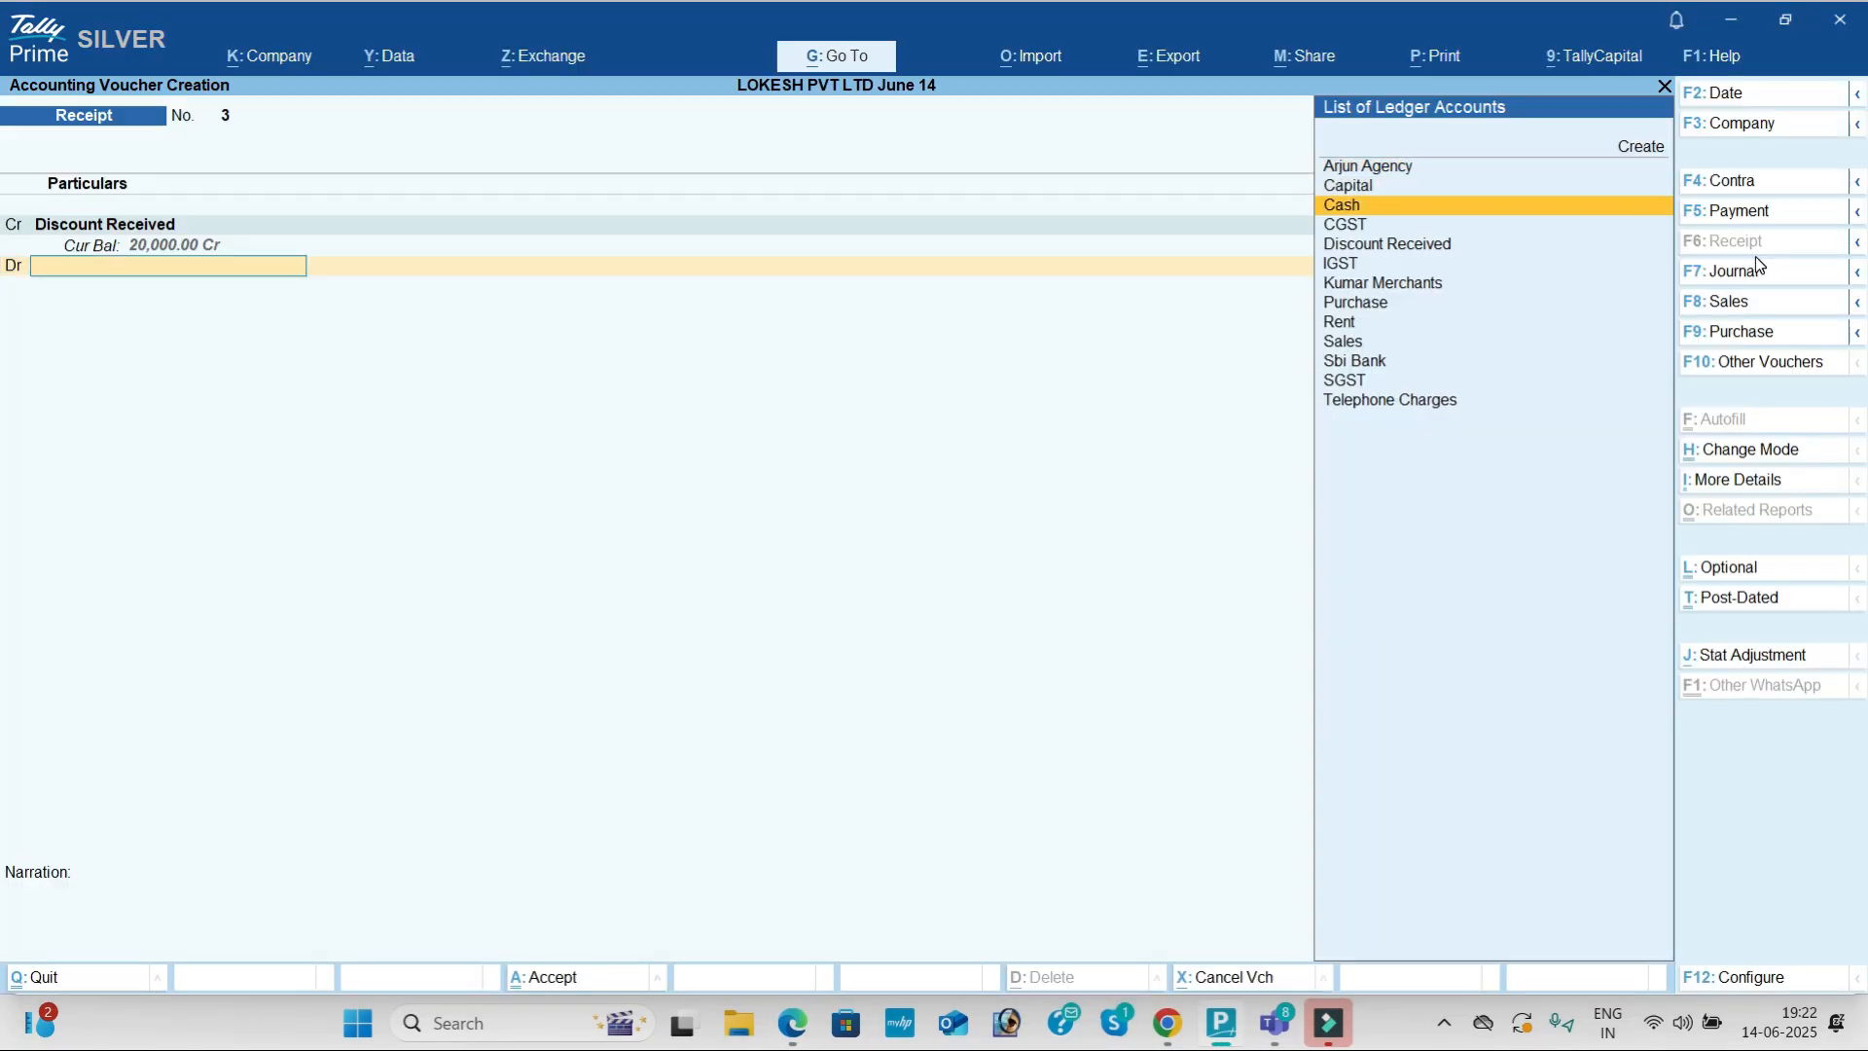
pyautogui.press('Return')
pyautogui.press('Return')
pyautogui.press('Return')
pyautogui.press('Return')
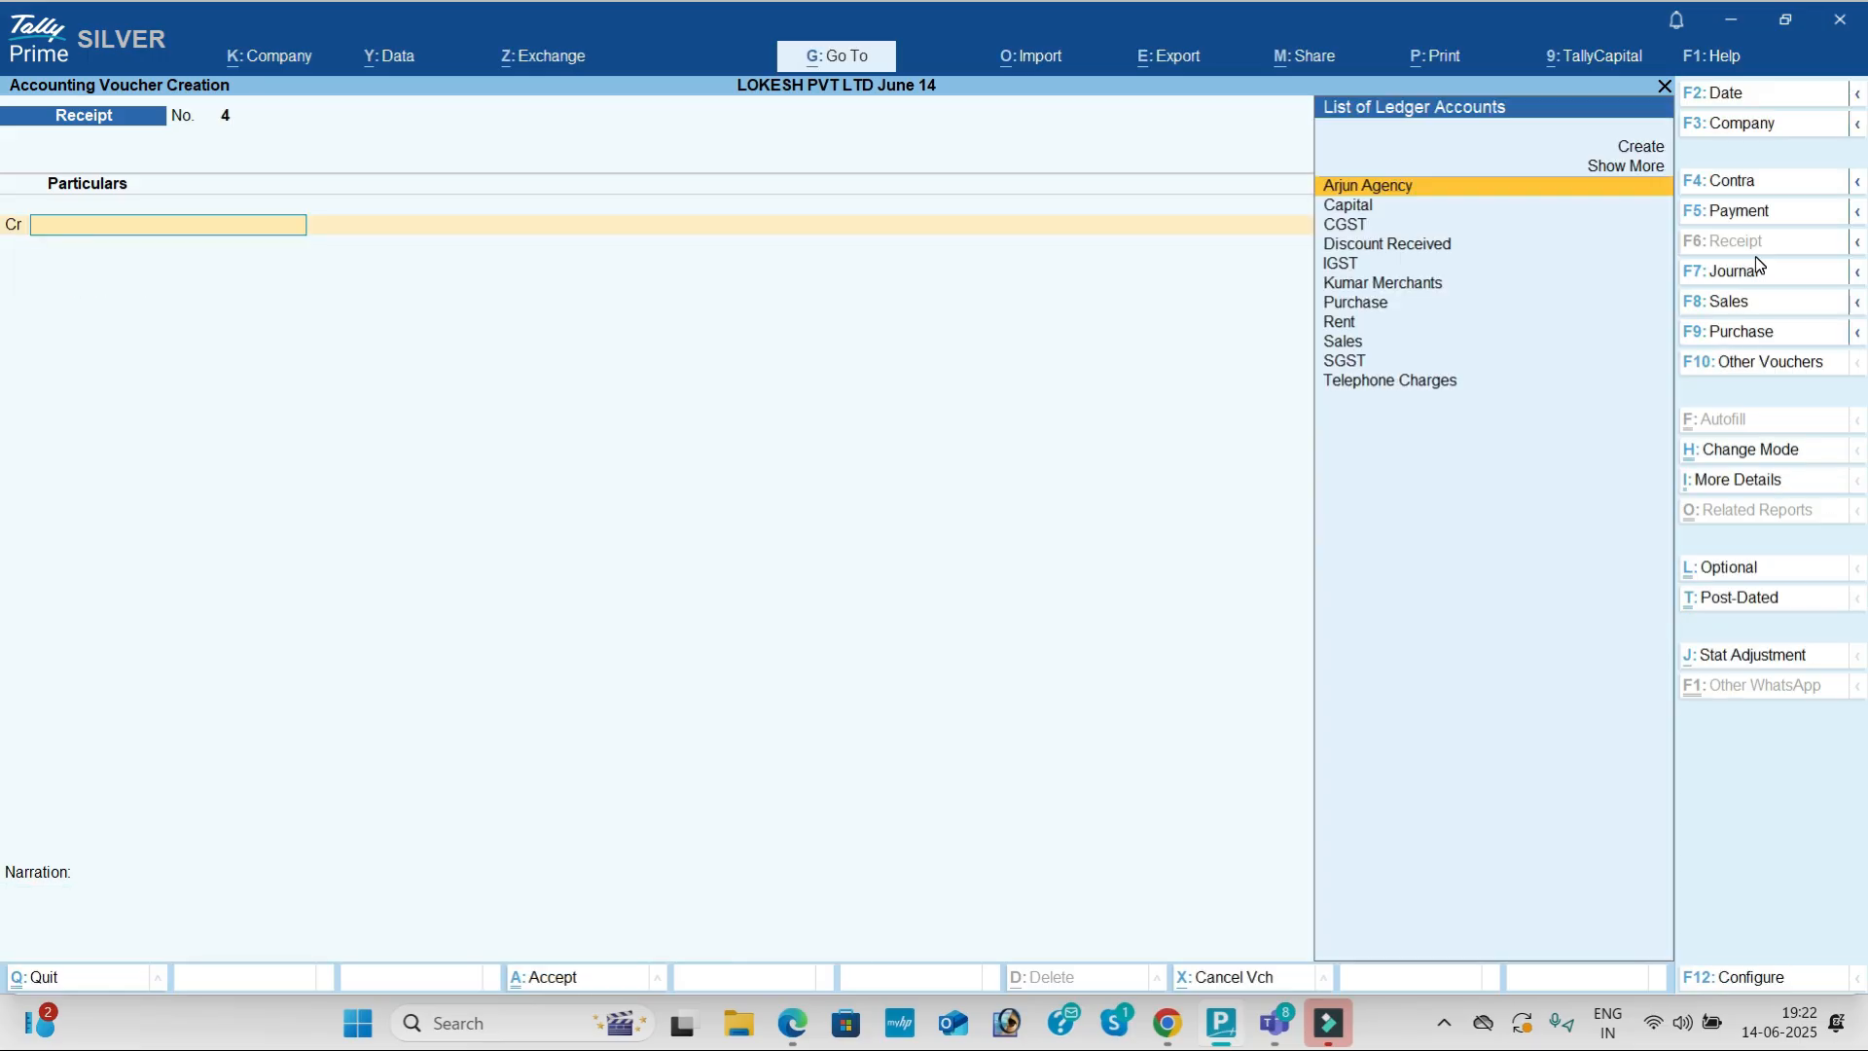
pyautogui.hotkey('alt', 'Tab')
pyautogui.hotkey('alt', 'Tab')
# Step: Save Payment voucher No. 3 debiting Telephone Charges 5,000 against Cash, then exit voucher entry
pyautogui.click(1766, 214)
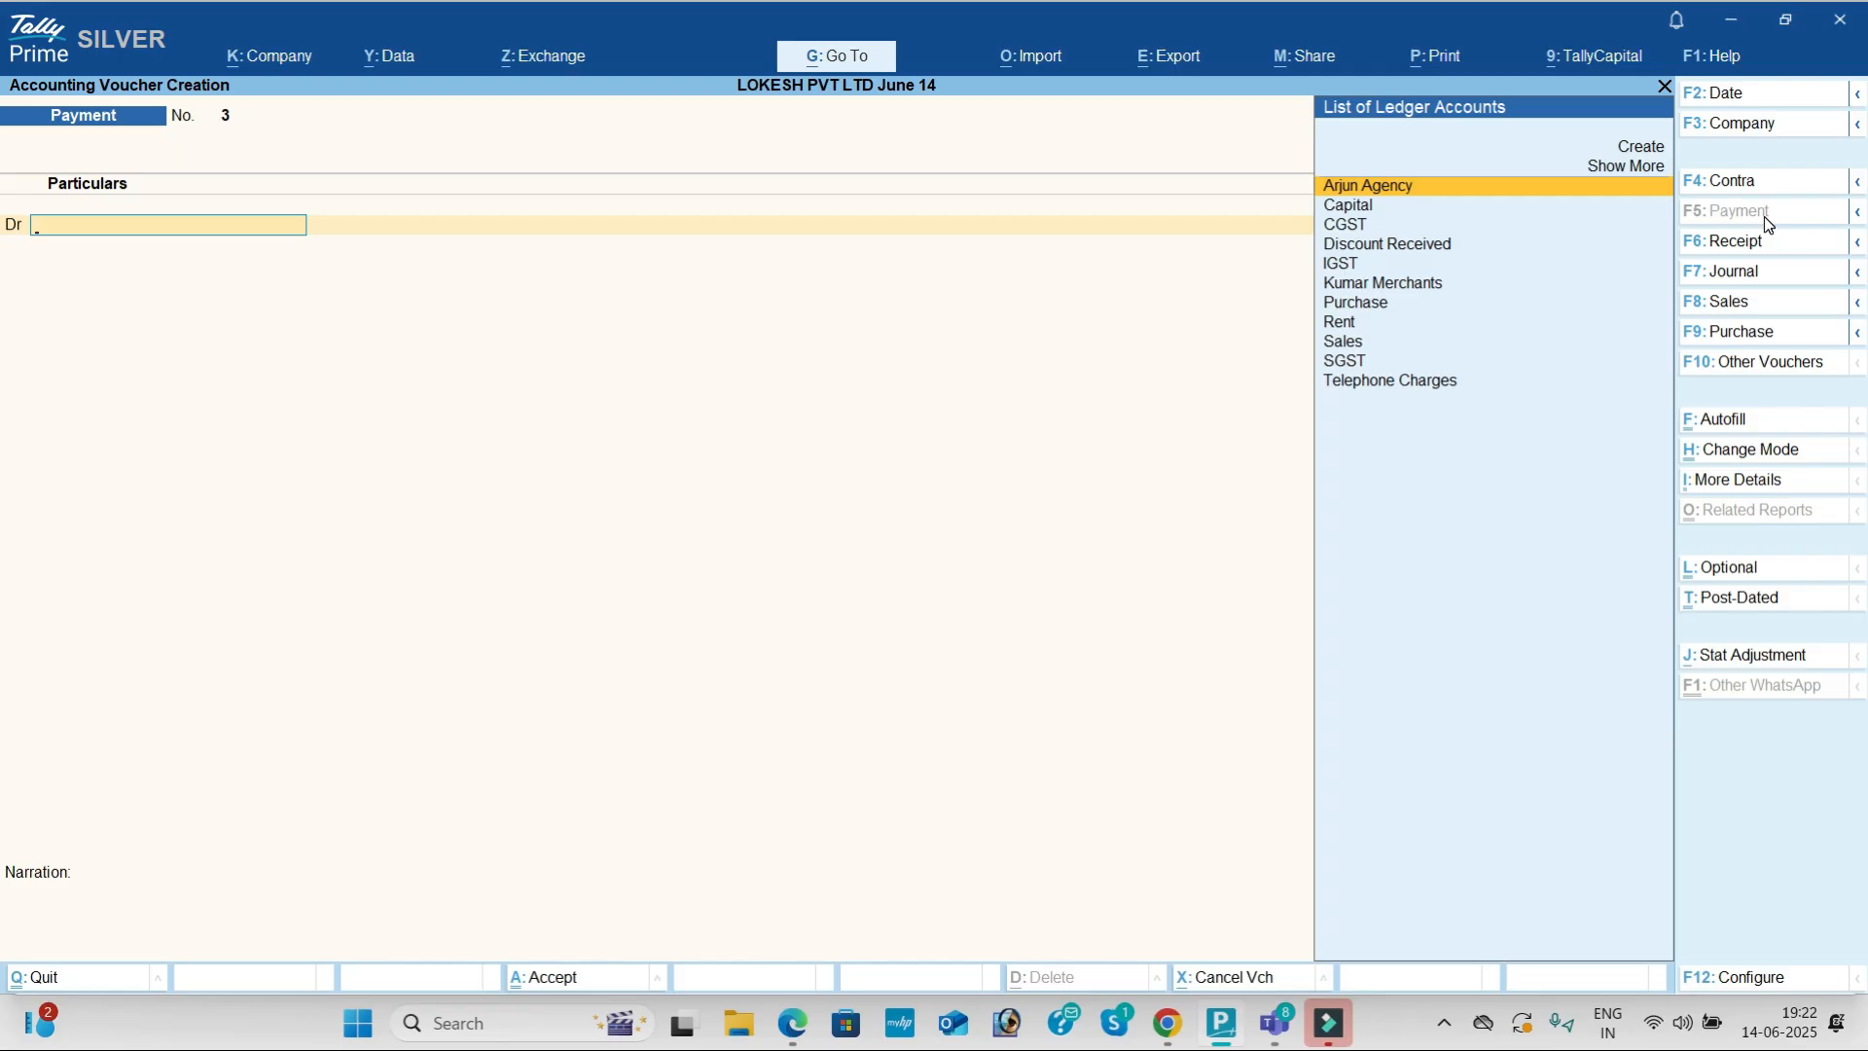
pyautogui.write('Te')
pyautogui.press('Return')
pyautogui.hotkey('alt', 'Tab')
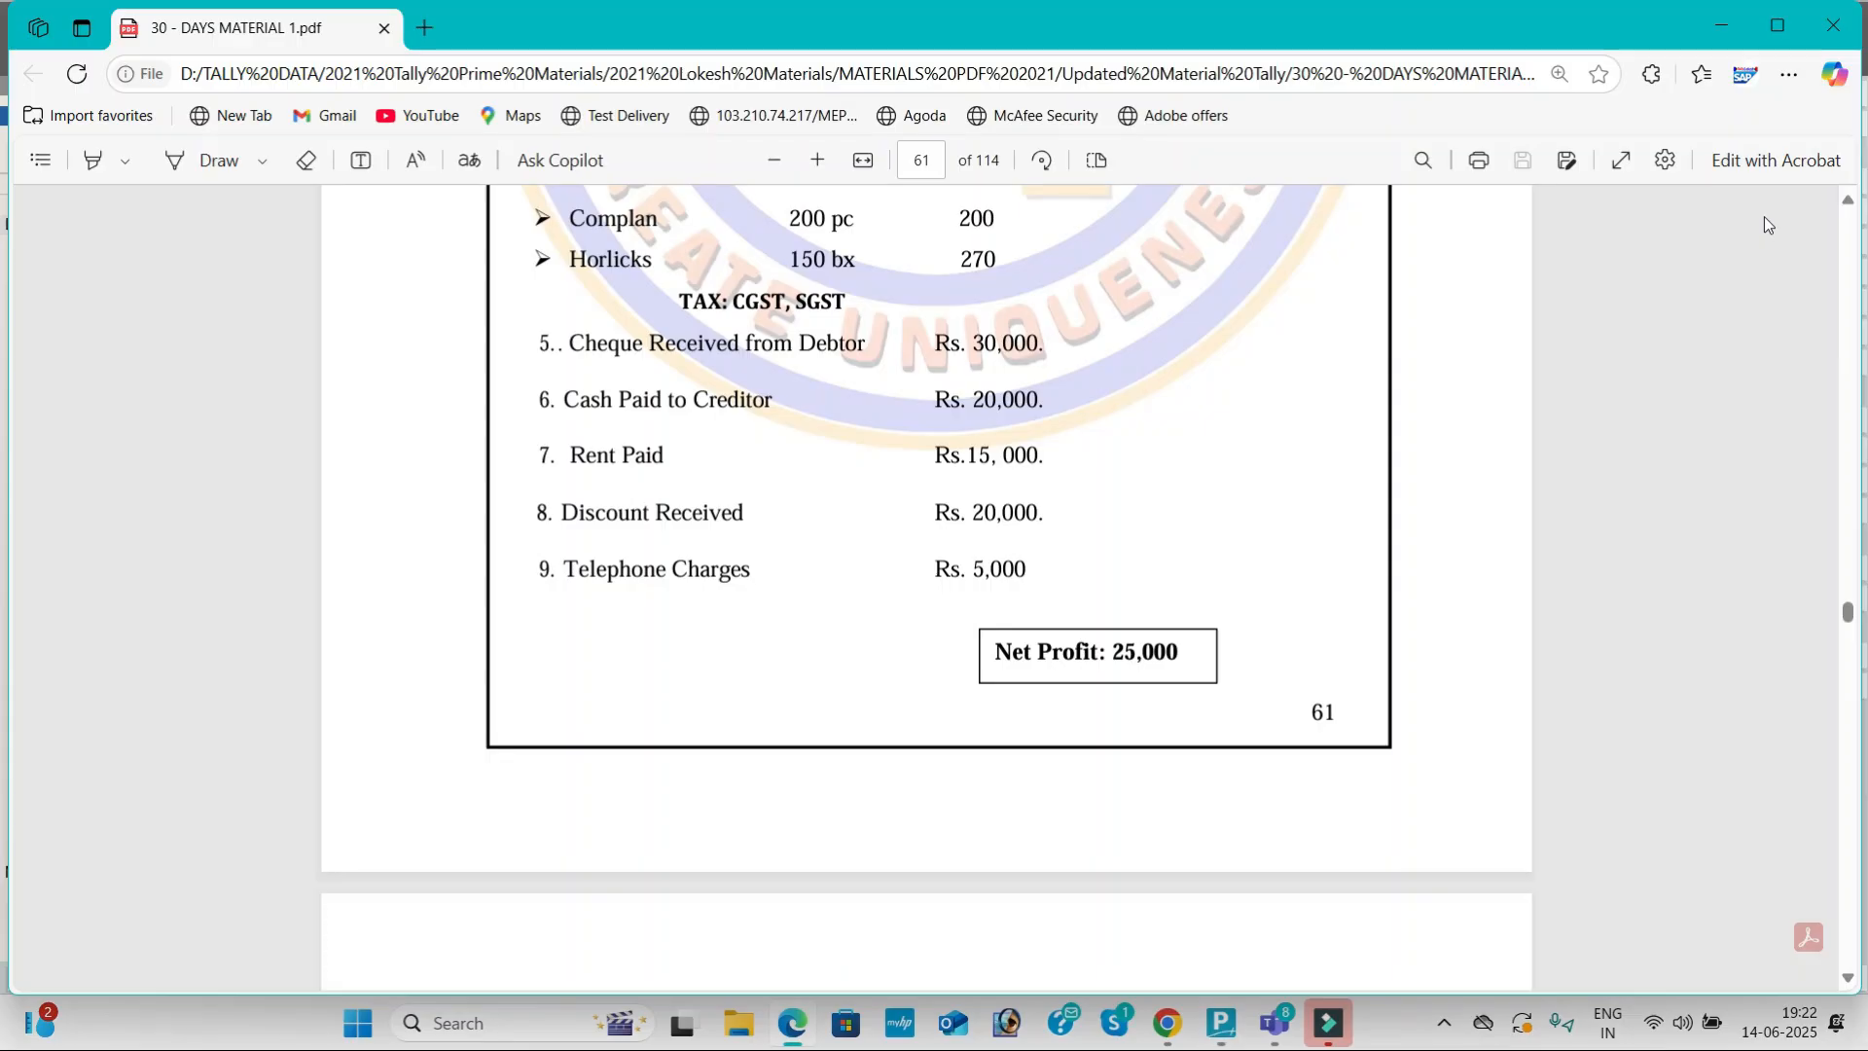
pyautogui.hotkey('alt', 'Tab')
pyautogui.write('5000')
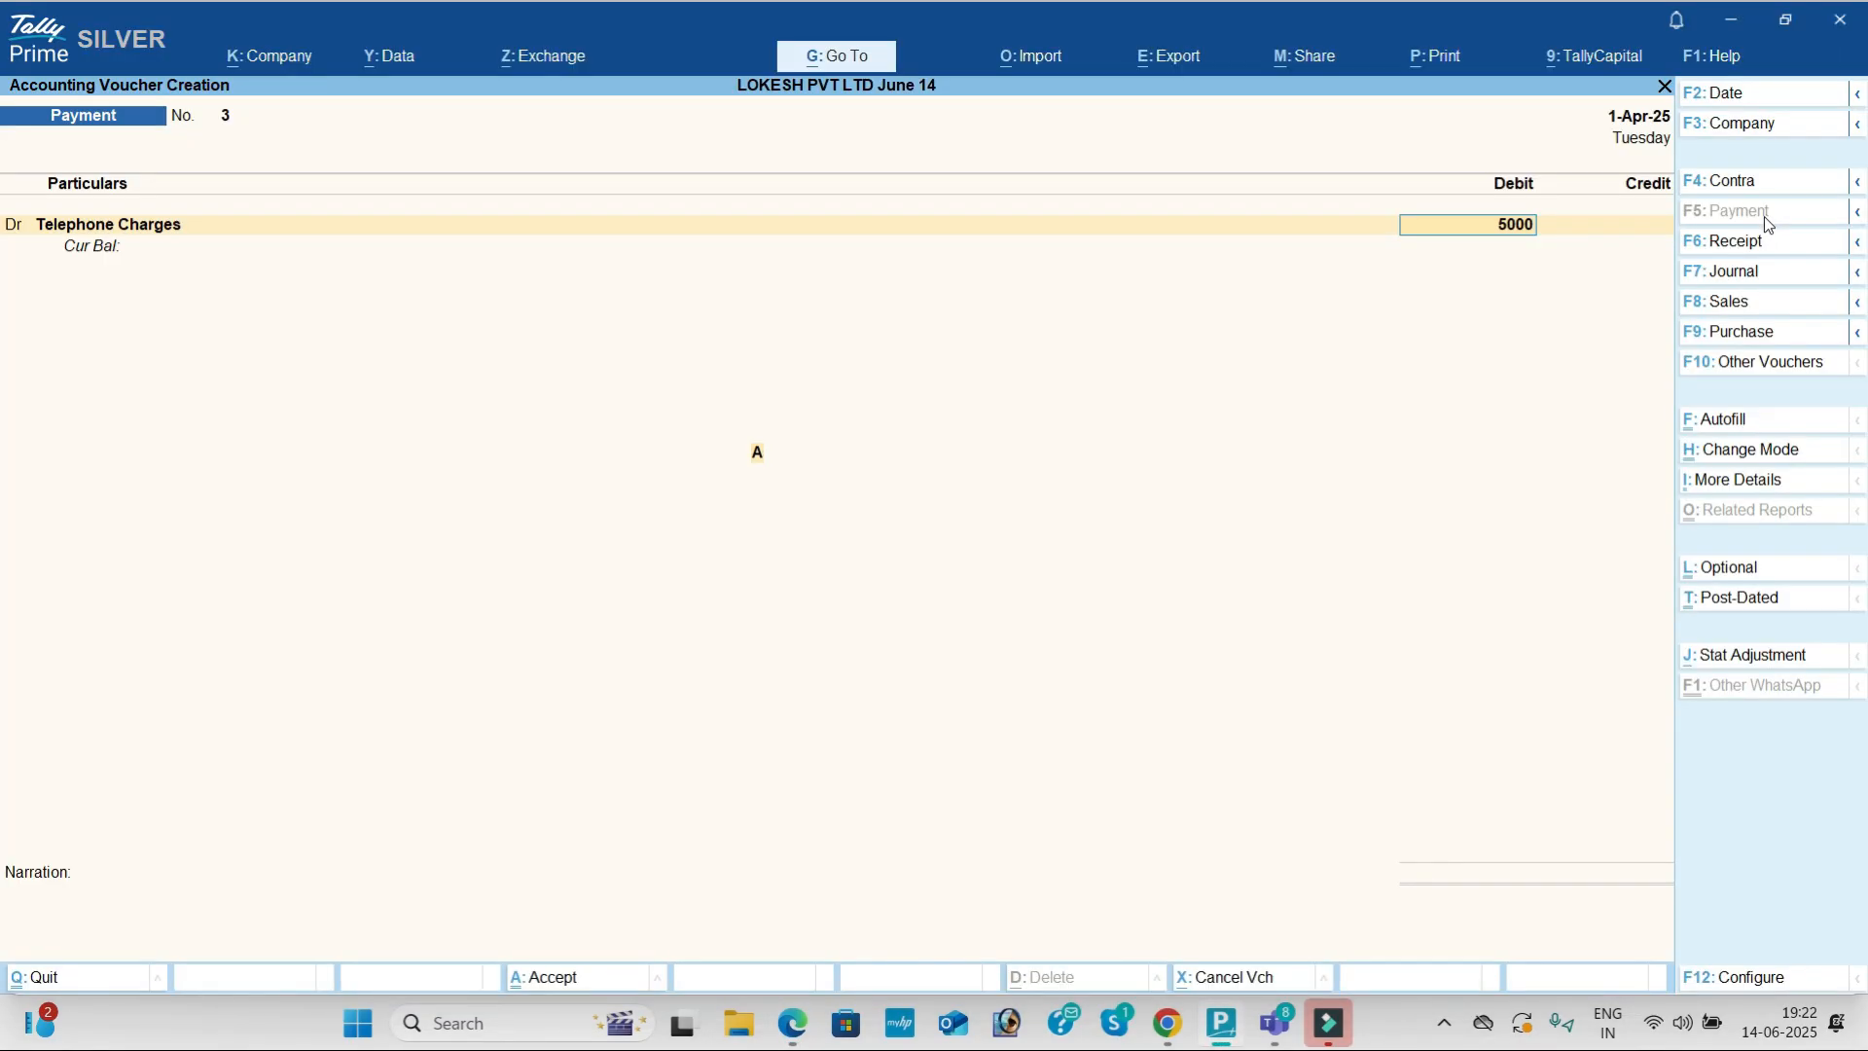
pyautogui.press('Return')
pyautogui.press('Down')
pyautogui.press('Down')
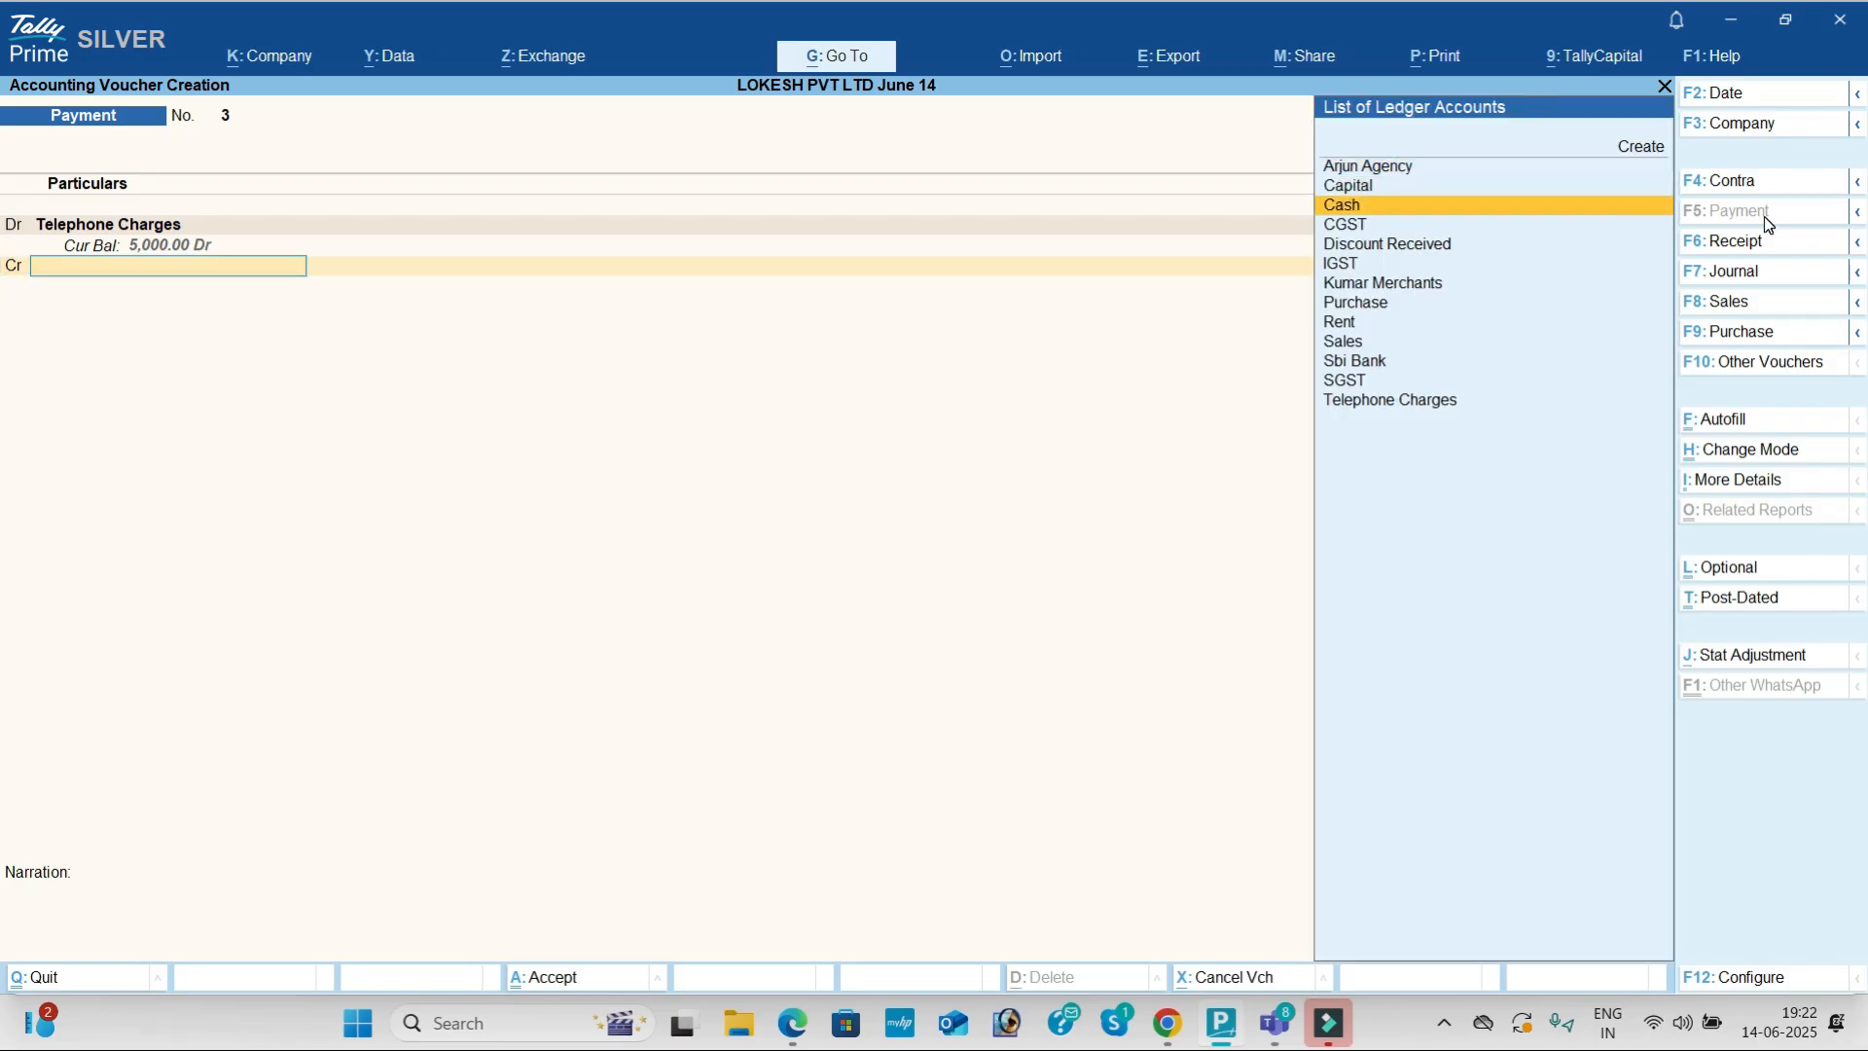
pyautogui.press('Return')
pyautogui.press('Return')
pyautogui.press('Return')
pyautogui.press('y')
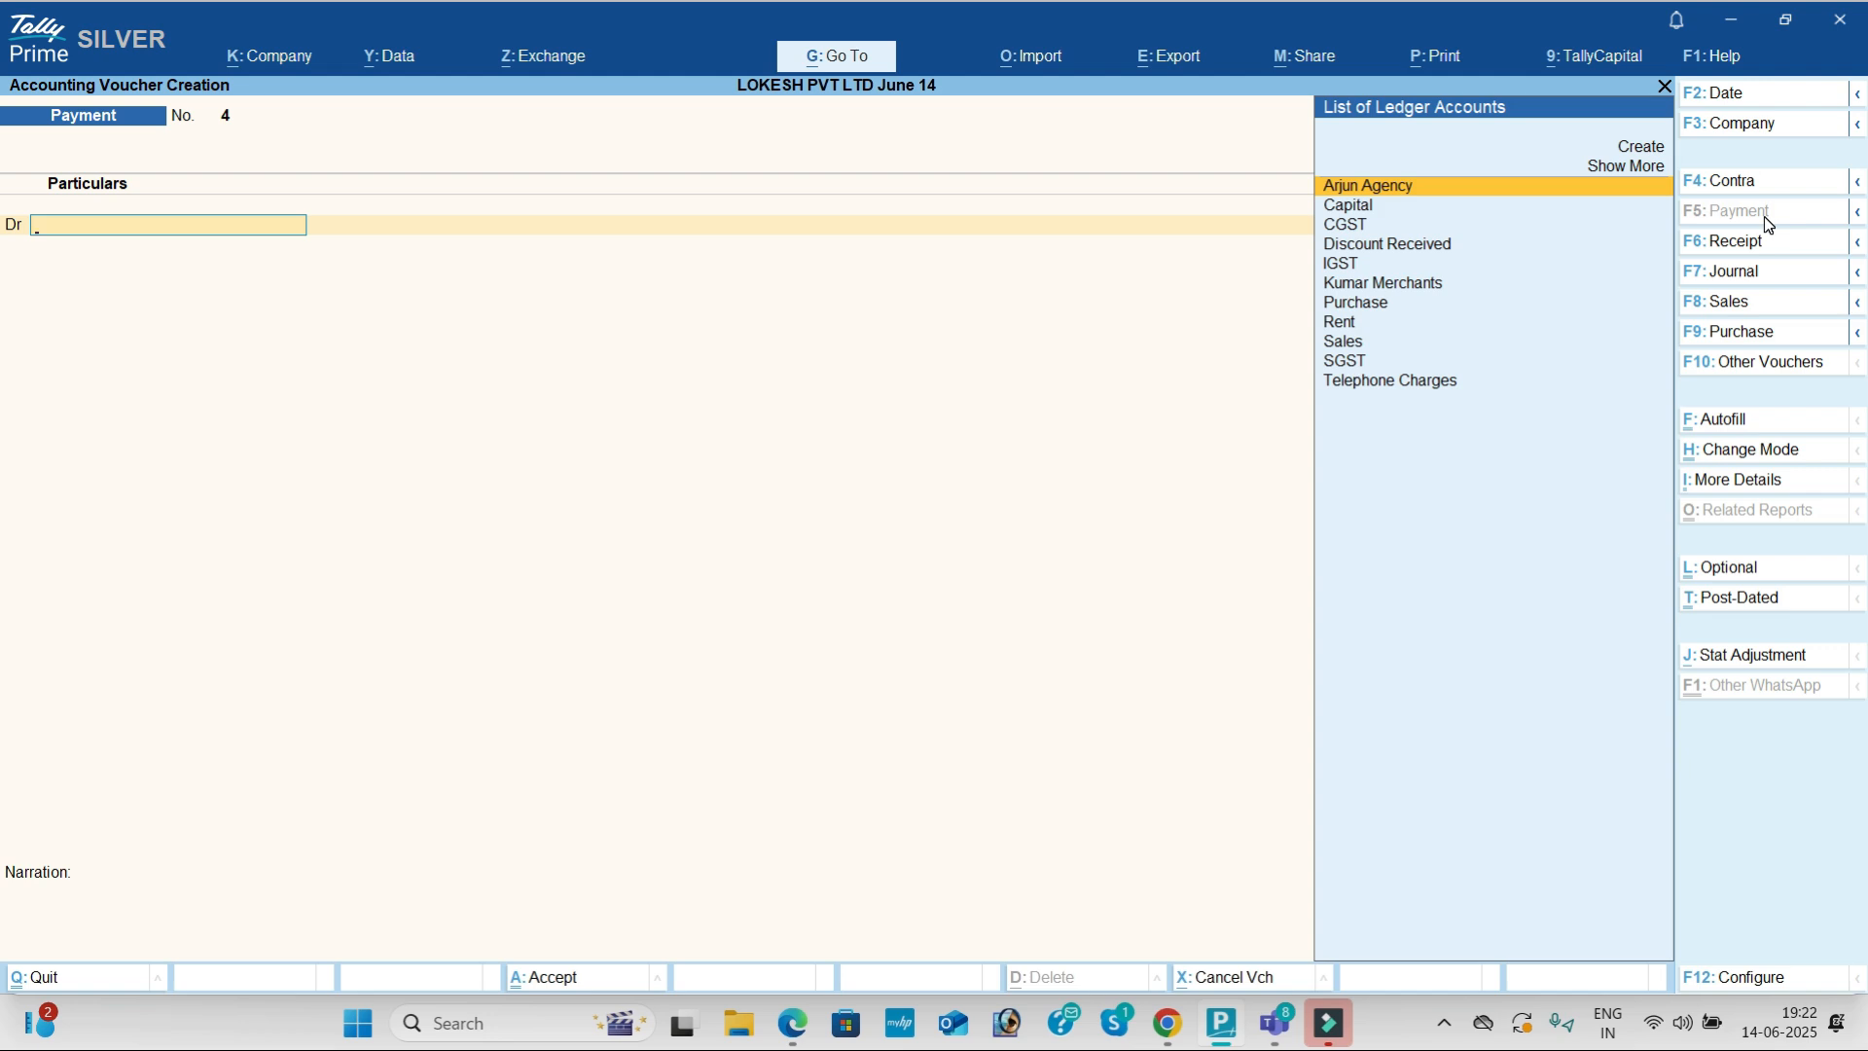
pyautogui.press('Escape')
# Step: Quit voucher entry and review the Day Book
pyautogui.press('y')
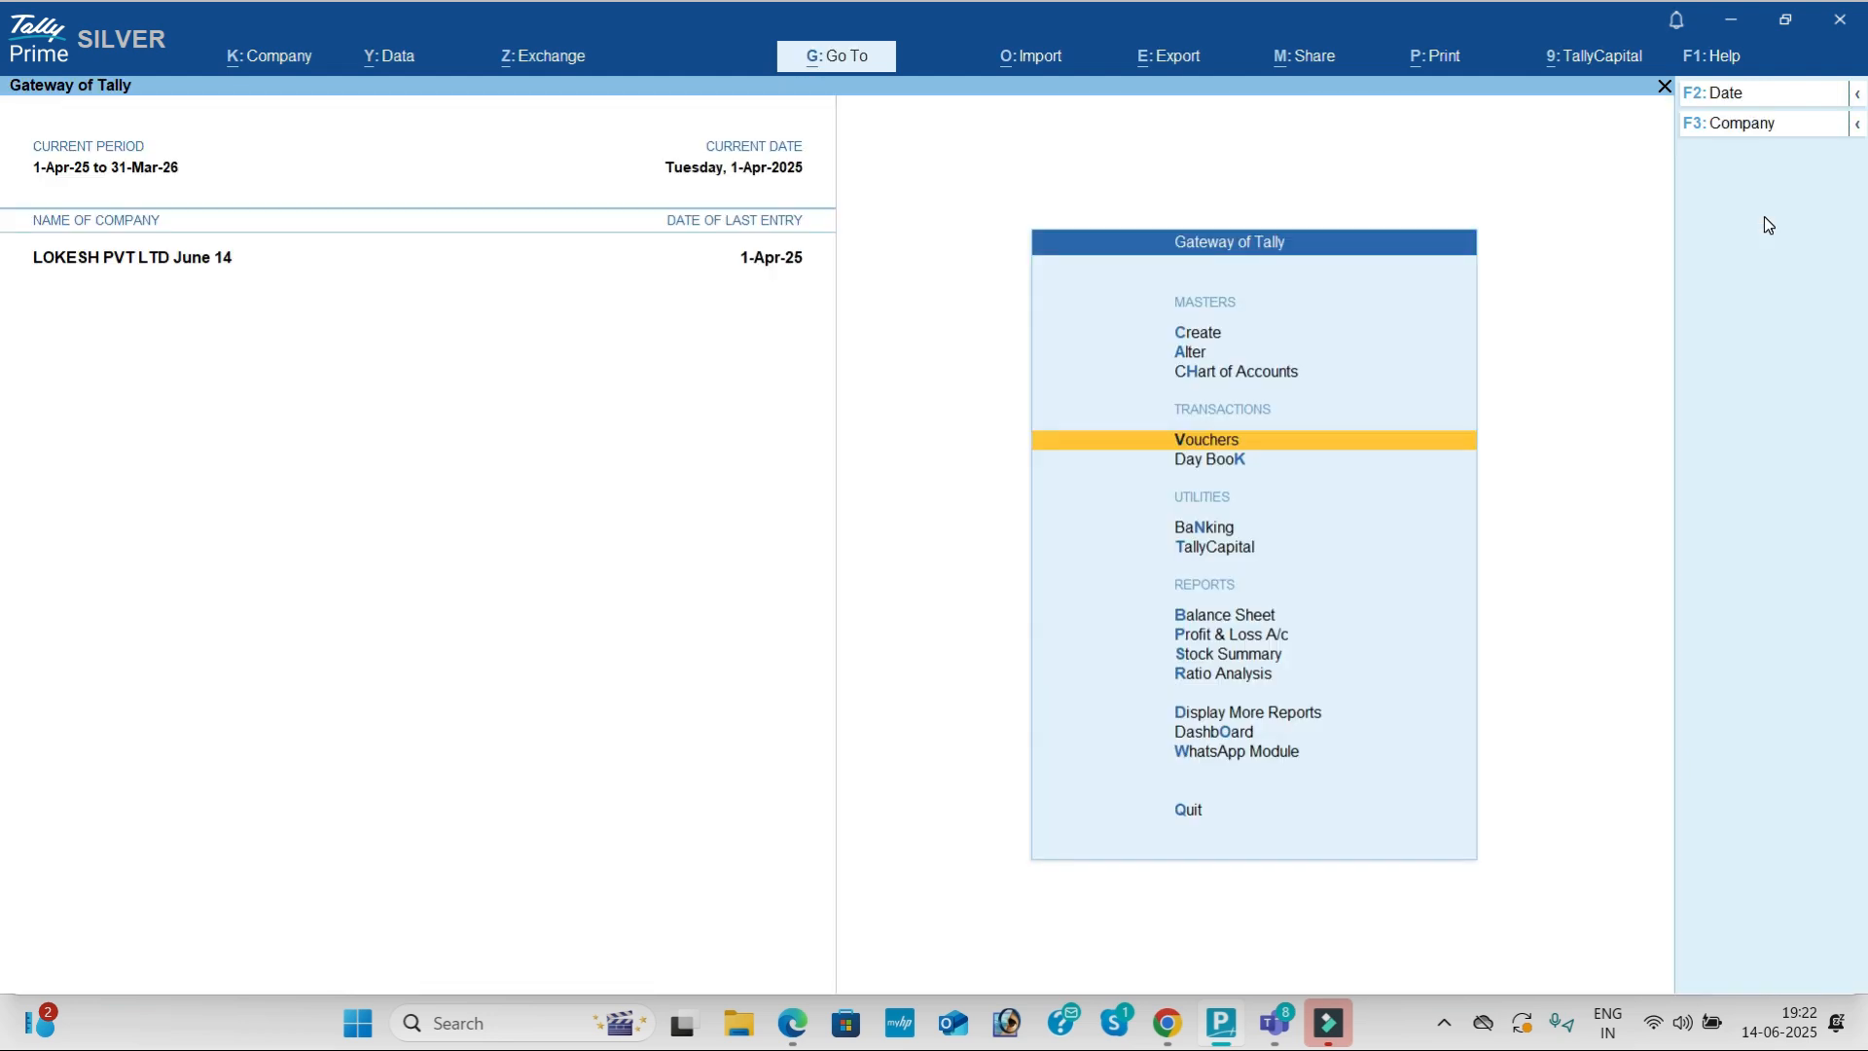
pyautogui.press('Down')
pyautogui.press('Return')
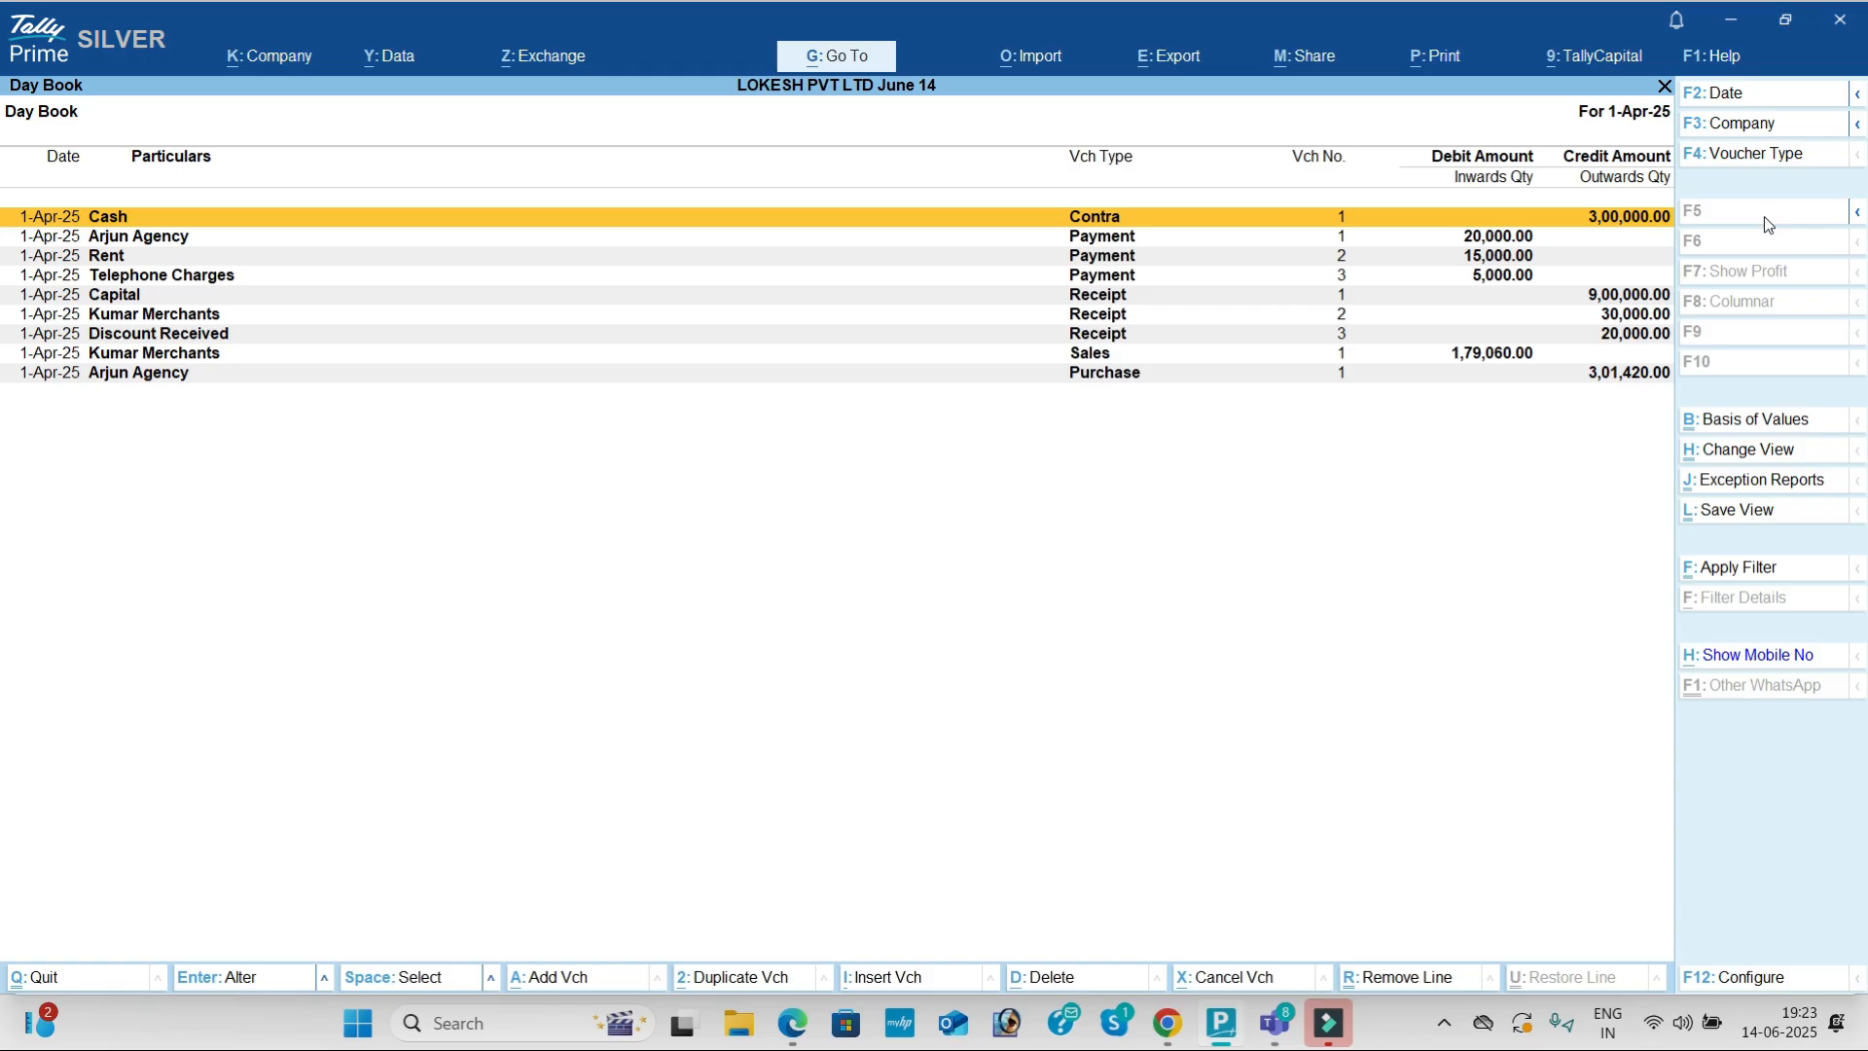
pyautogui.press('Escape')
# Step: Compare the detailed Profit & Loss A/c's 25,000 Nett Profit with the exercise PDF
pyautogui.press('Down')
pyautogui.press('Down')
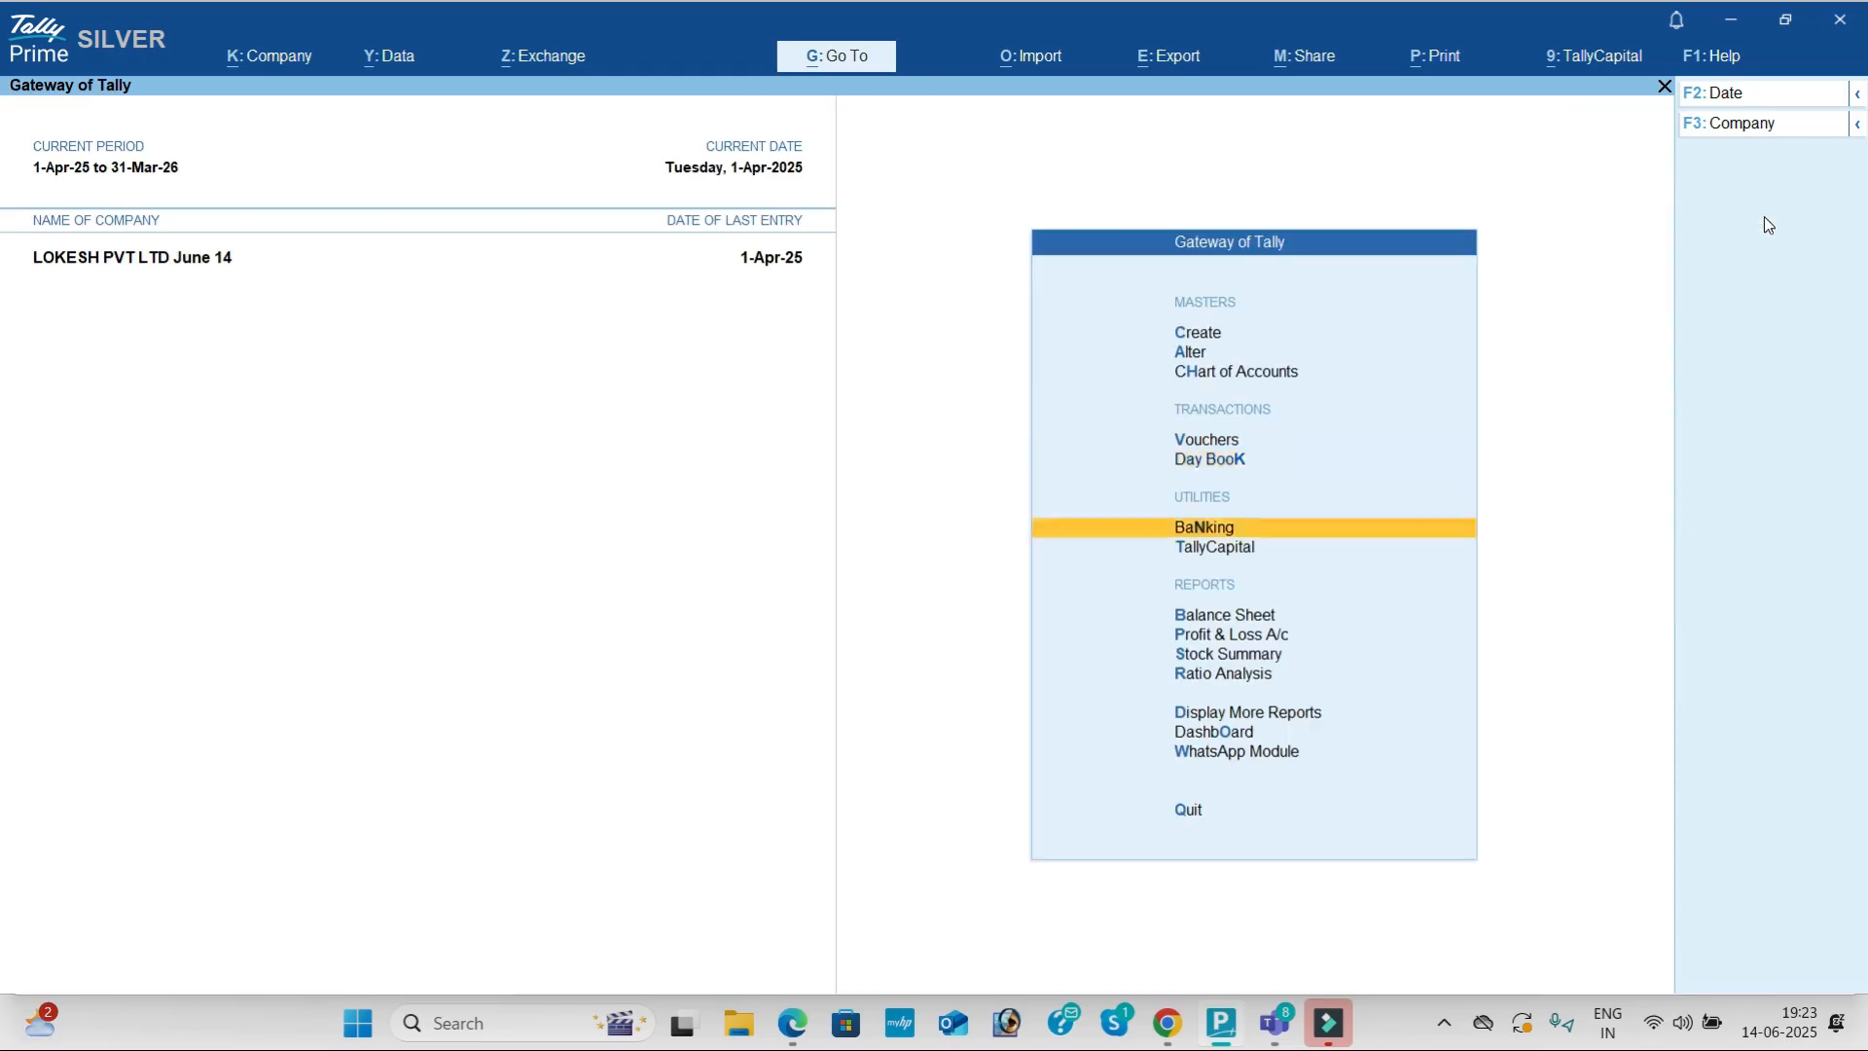
pyautogui.press('Down')
pyautogui.press('Down')
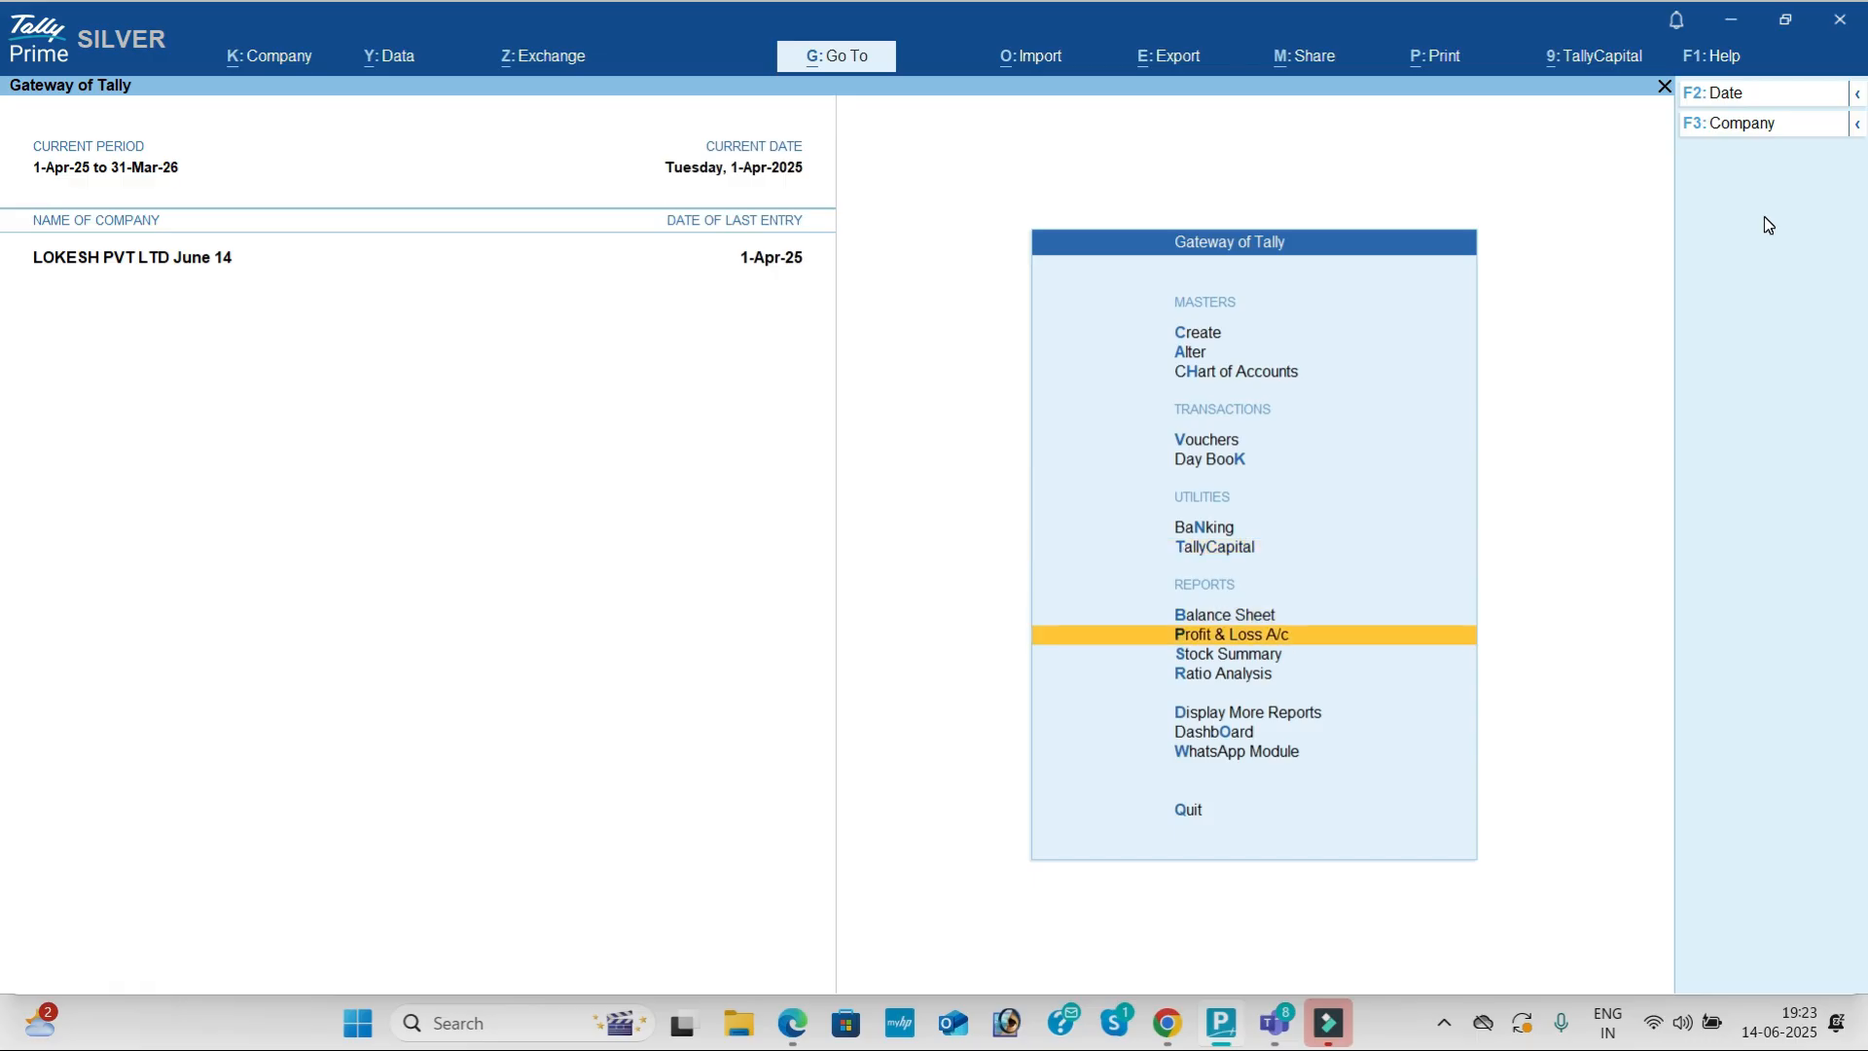
pyautogui.press('Return')
pyautogui.hotkey('alt', 'F5')
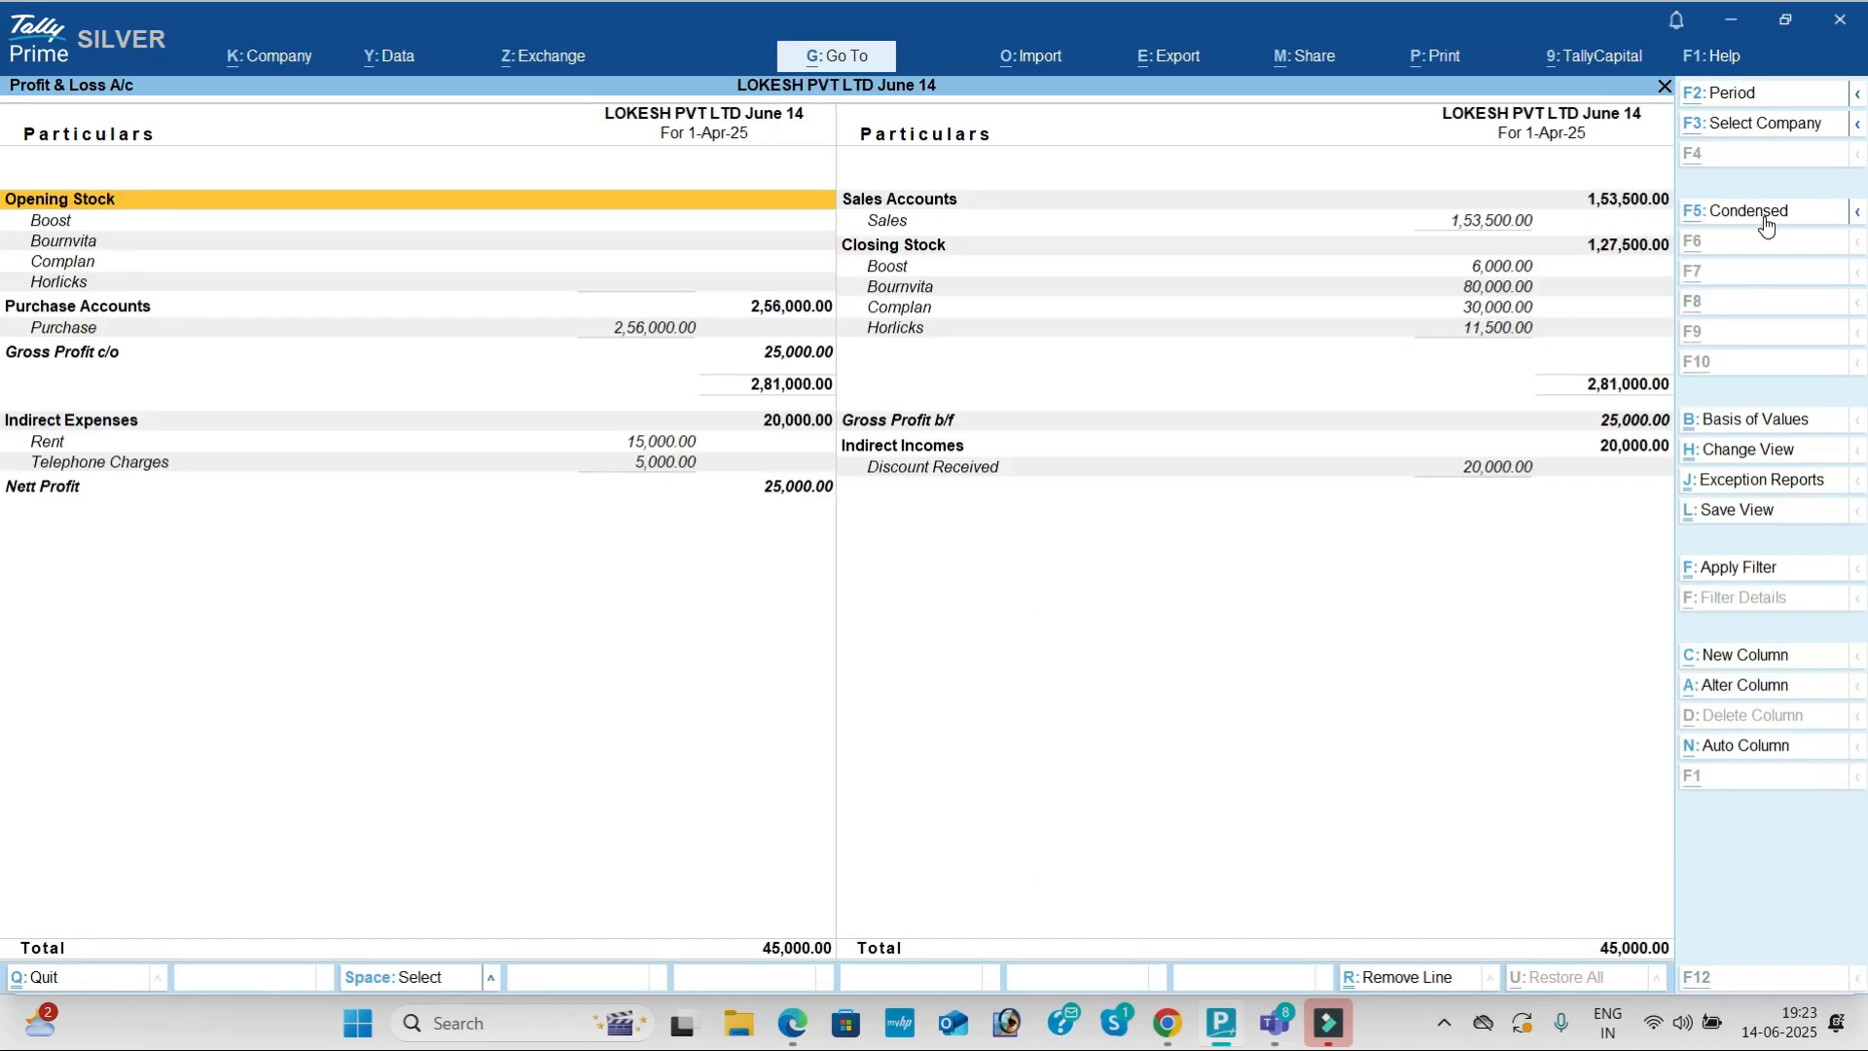
pyautogui.press('Down')
pyautogui.press('Down')
pyautogui.press('Down')
pyautogui.press('Down')
pyautogui.press('Down')
pyautogui.press('Down')
pyautogui.press('Down')
pyautogui.press('Down')
pyautogui.press('Down')
pyautogui.press('Down')
pyautogui.press('Down')
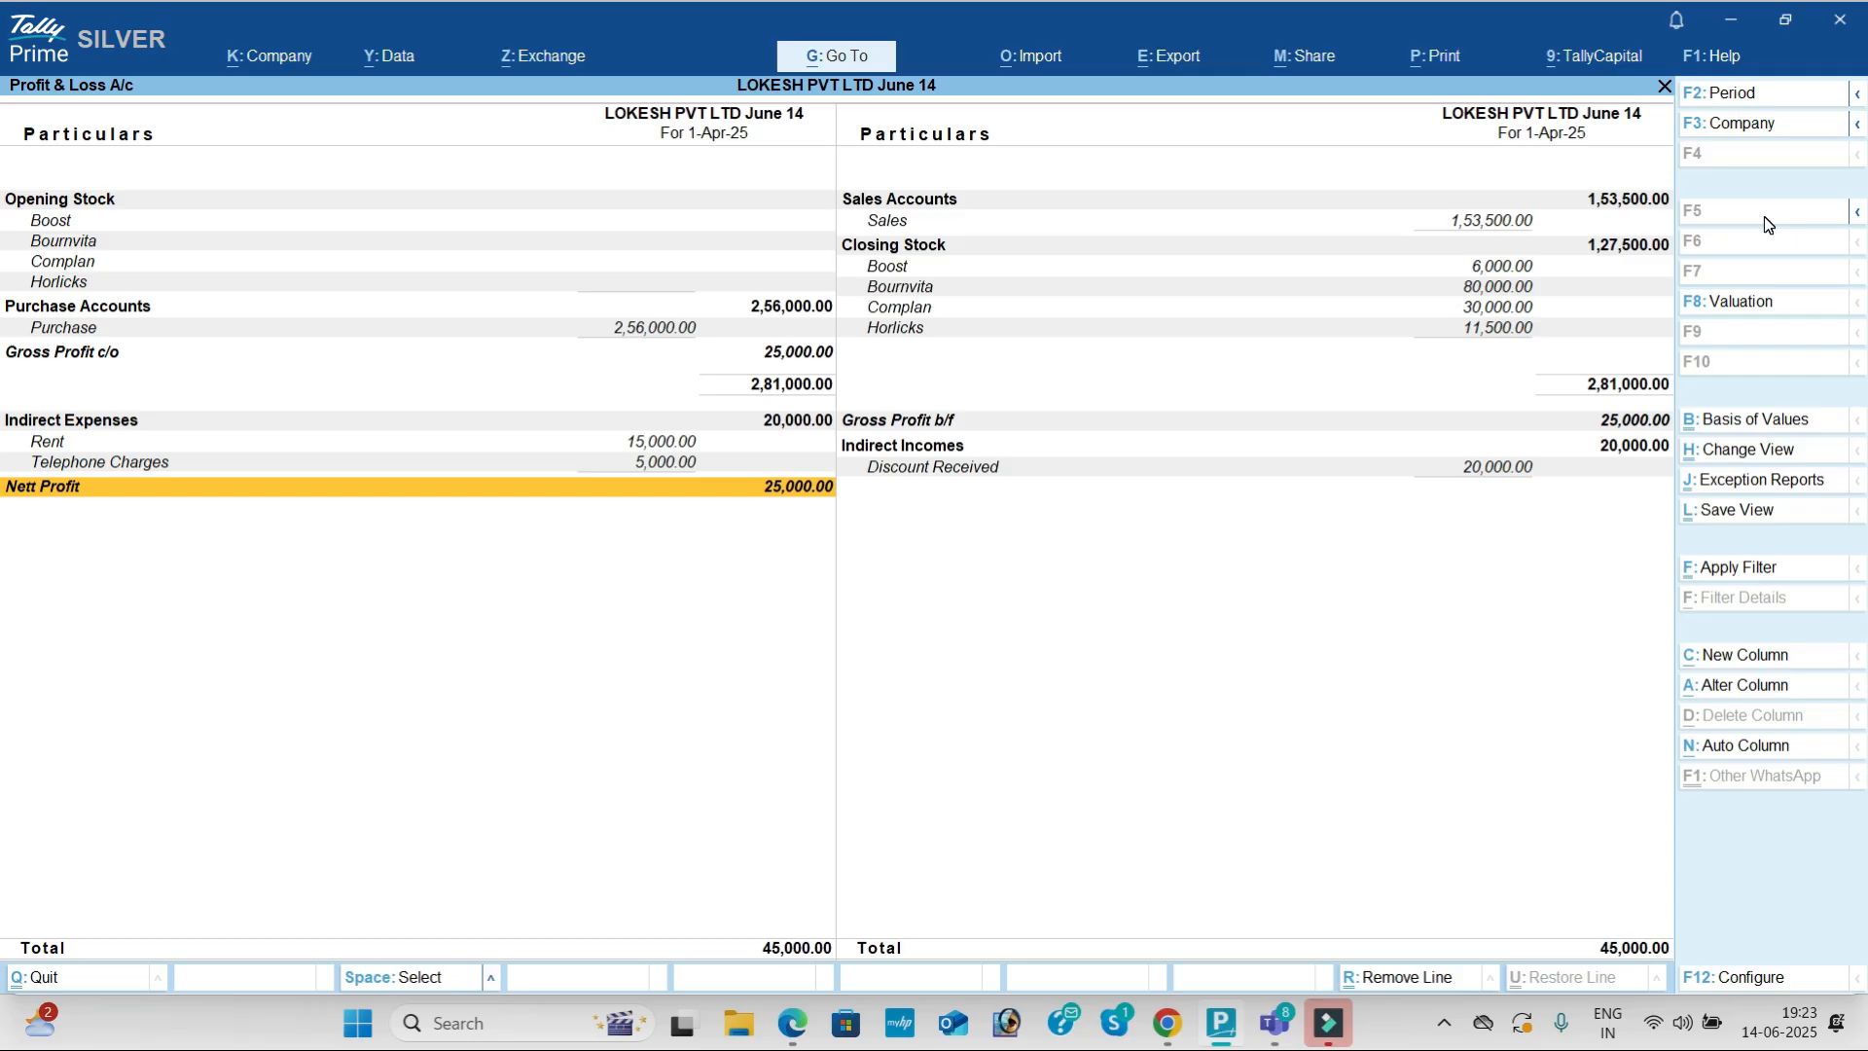
pyautogui.hotkey('alt', 'Tab')
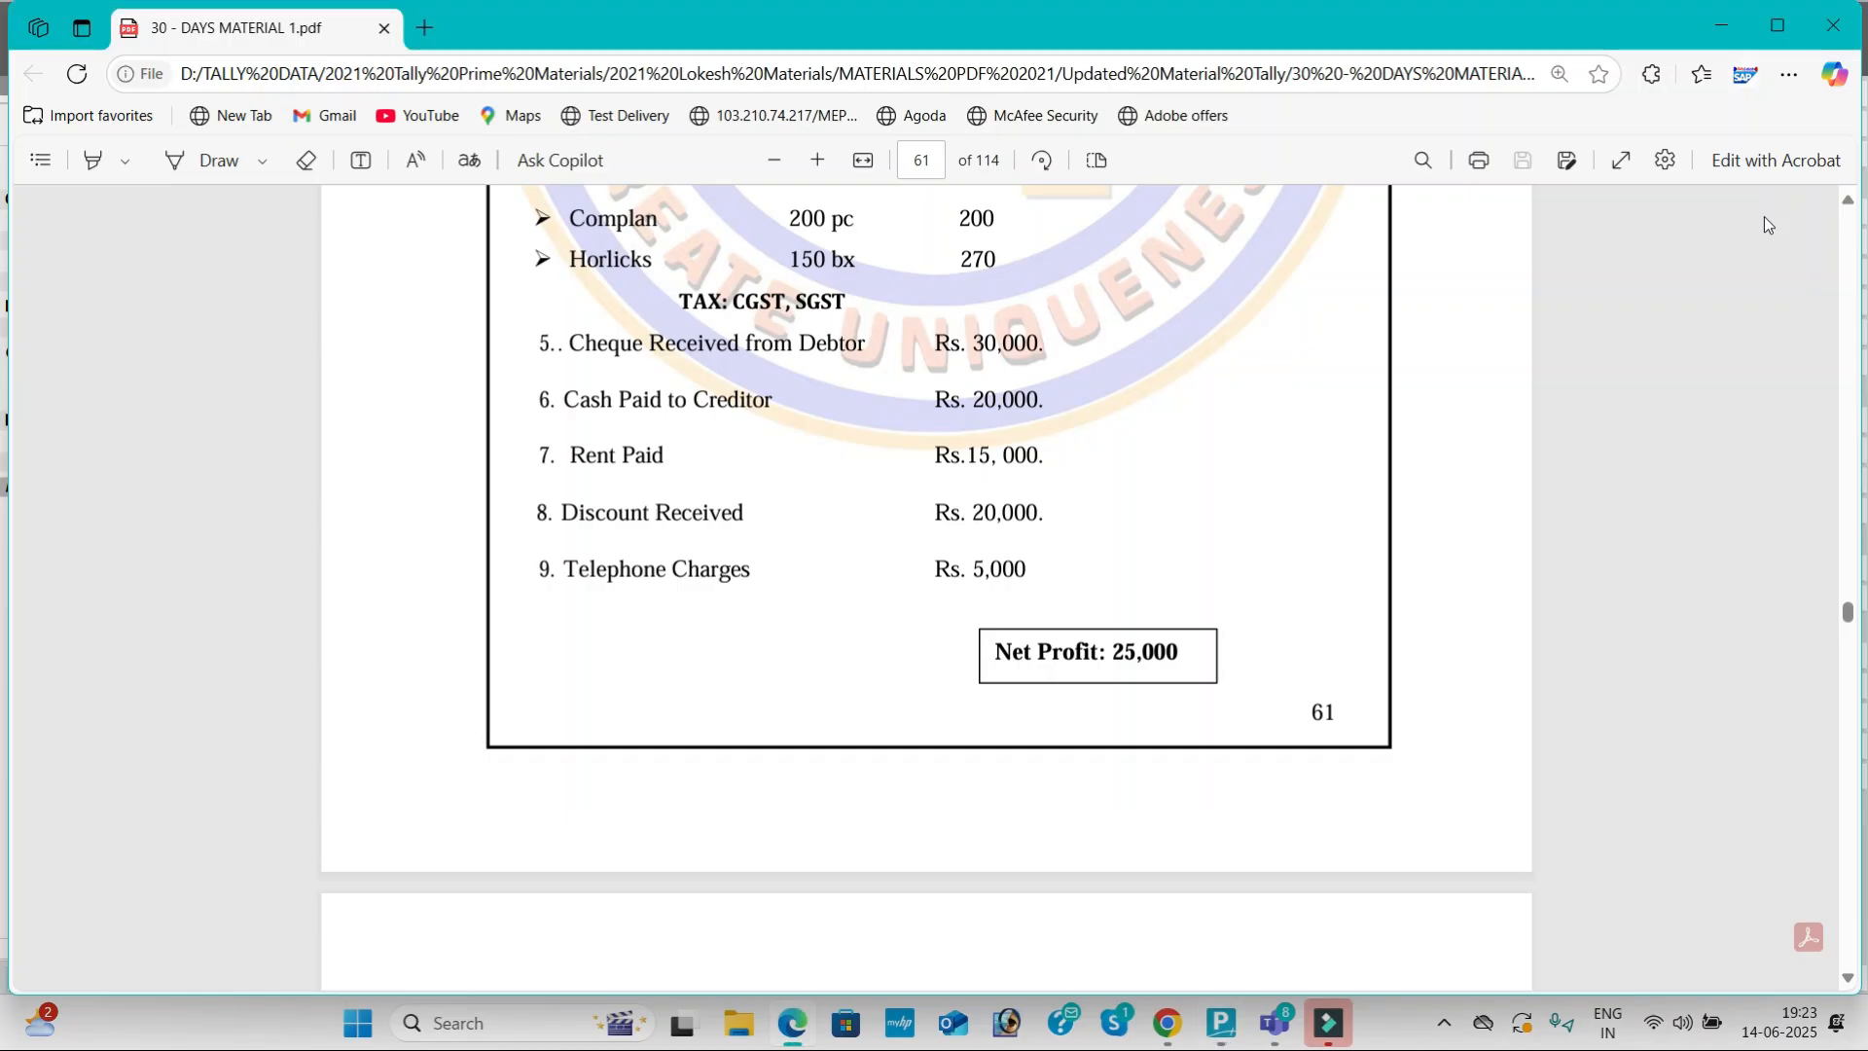
pyautogui.hotkey('alt', 'Tab')
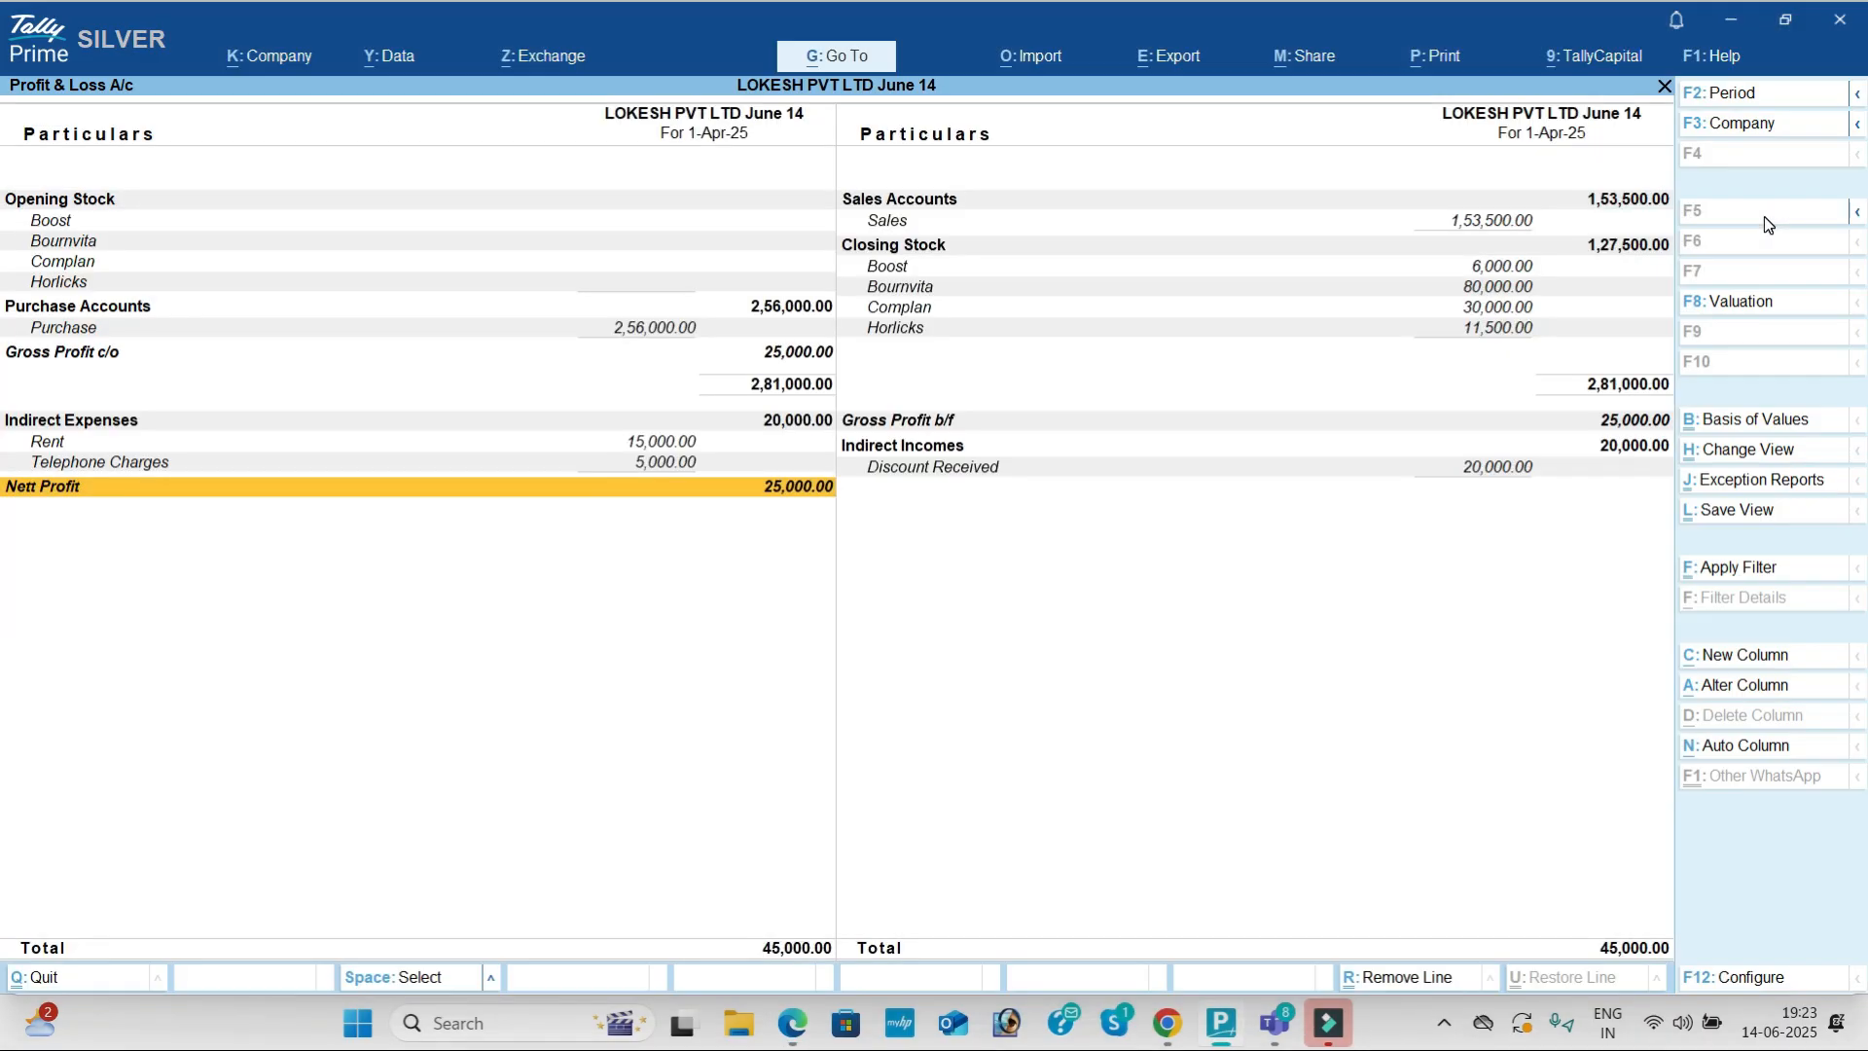
pyautogui.press('Escape')
pyautogui.press('Down')
# Step: Turn on Show Goods Inwards and Show Goods Outwards in the Stock Summary
pyautogui.press('Return')
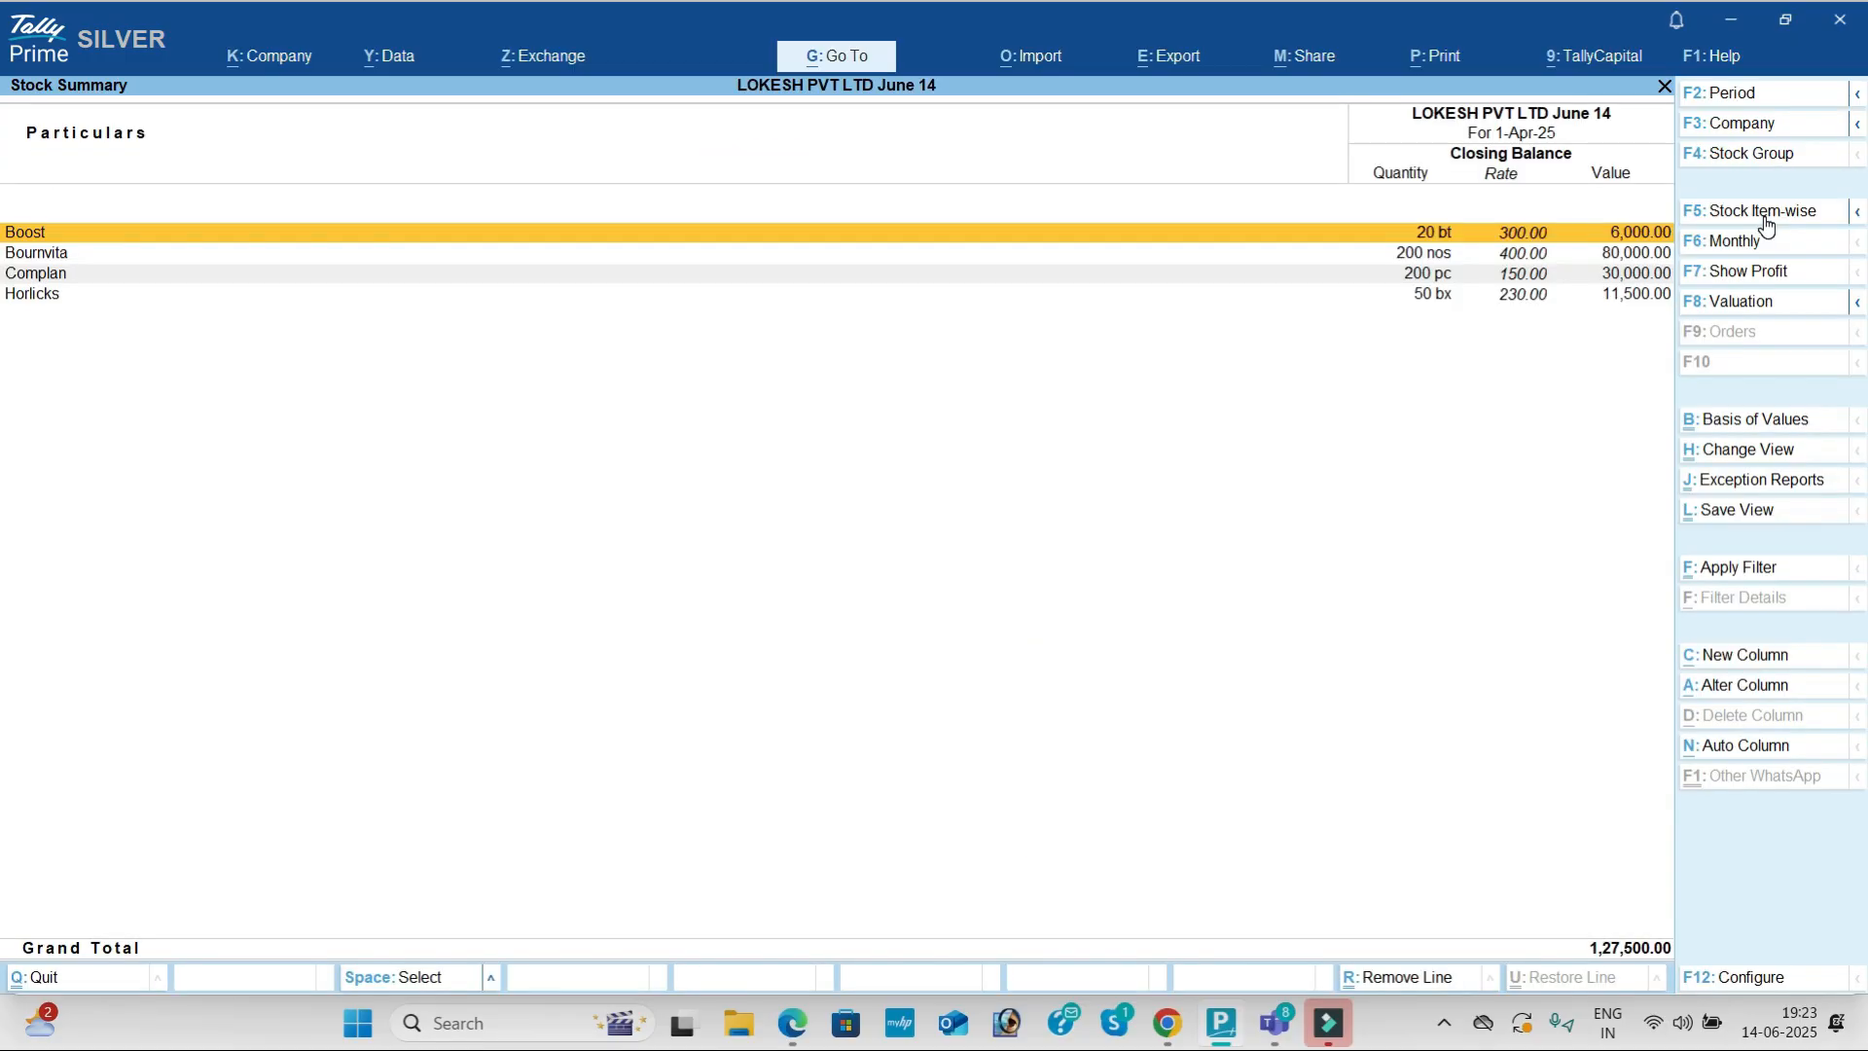
pyautogui.click(1761, 989)
pyautogui.press('Down')
pyautogui.press('Down')
pyautogui.press('Down')
pyautogui.press('Down')
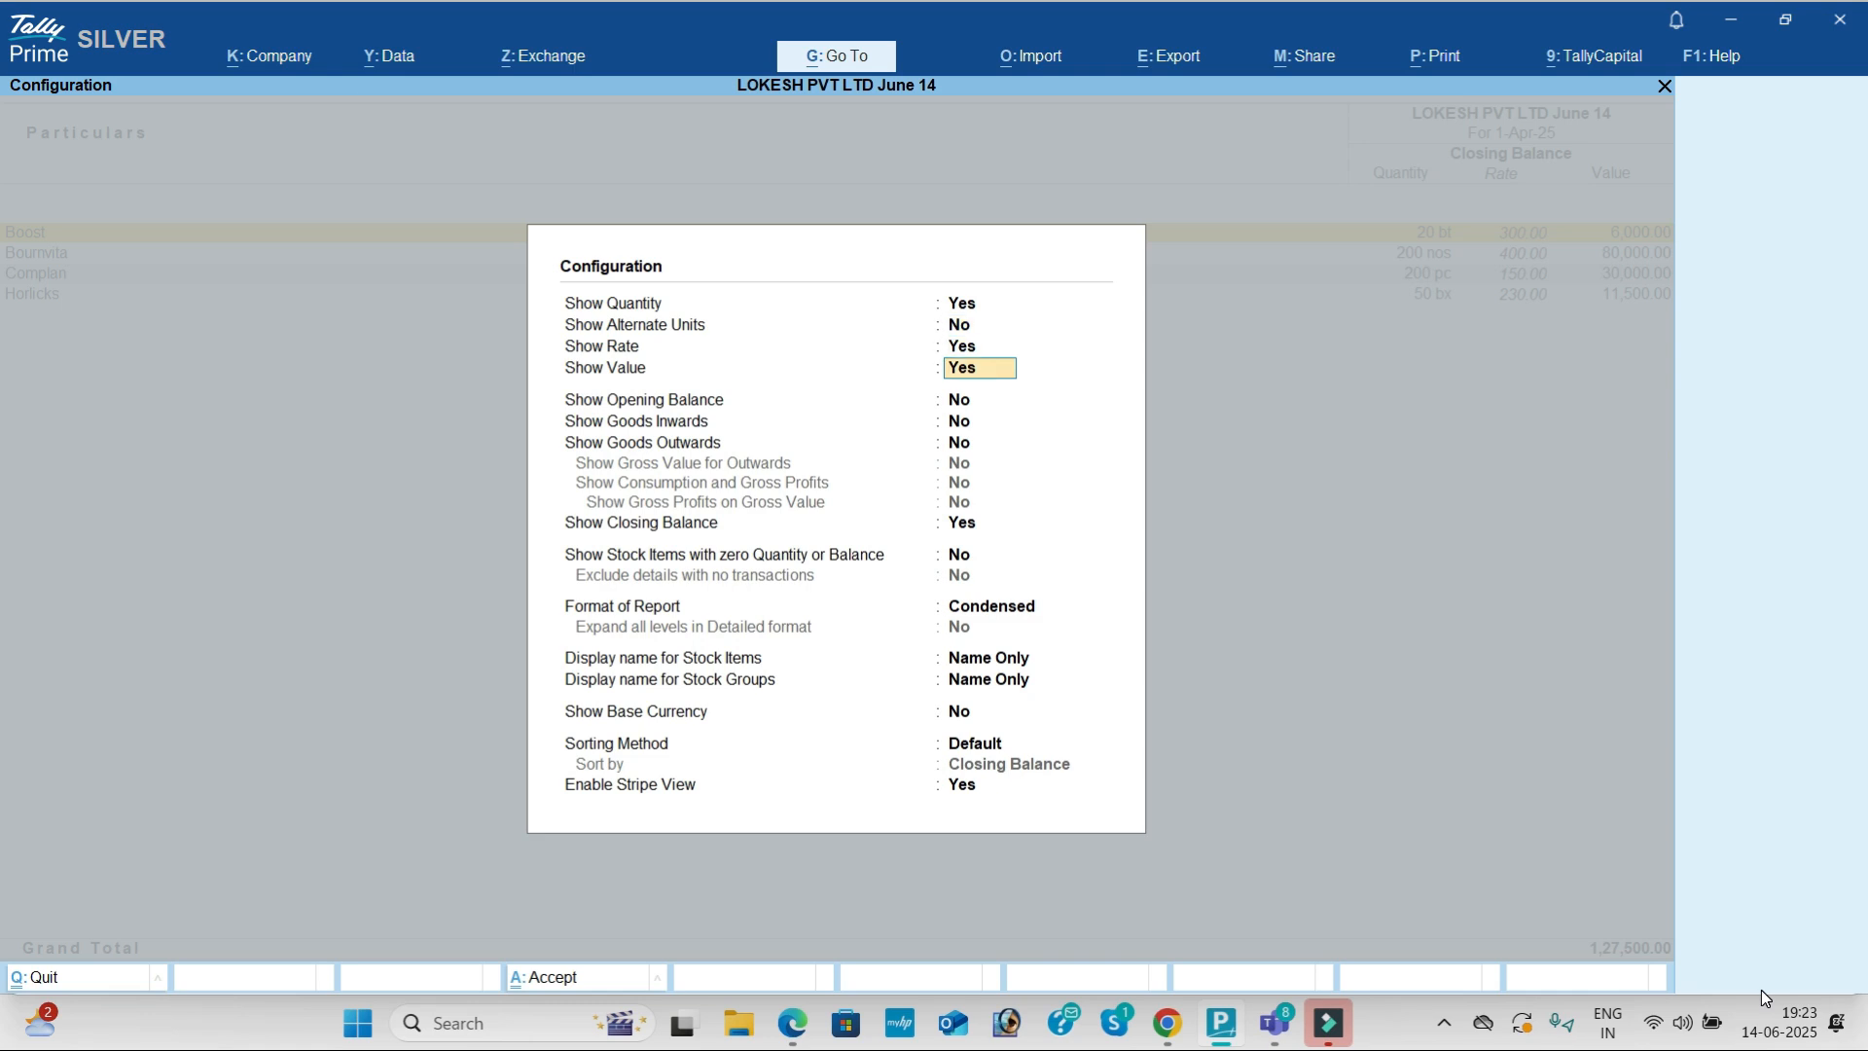
pyautogui.press('Down')
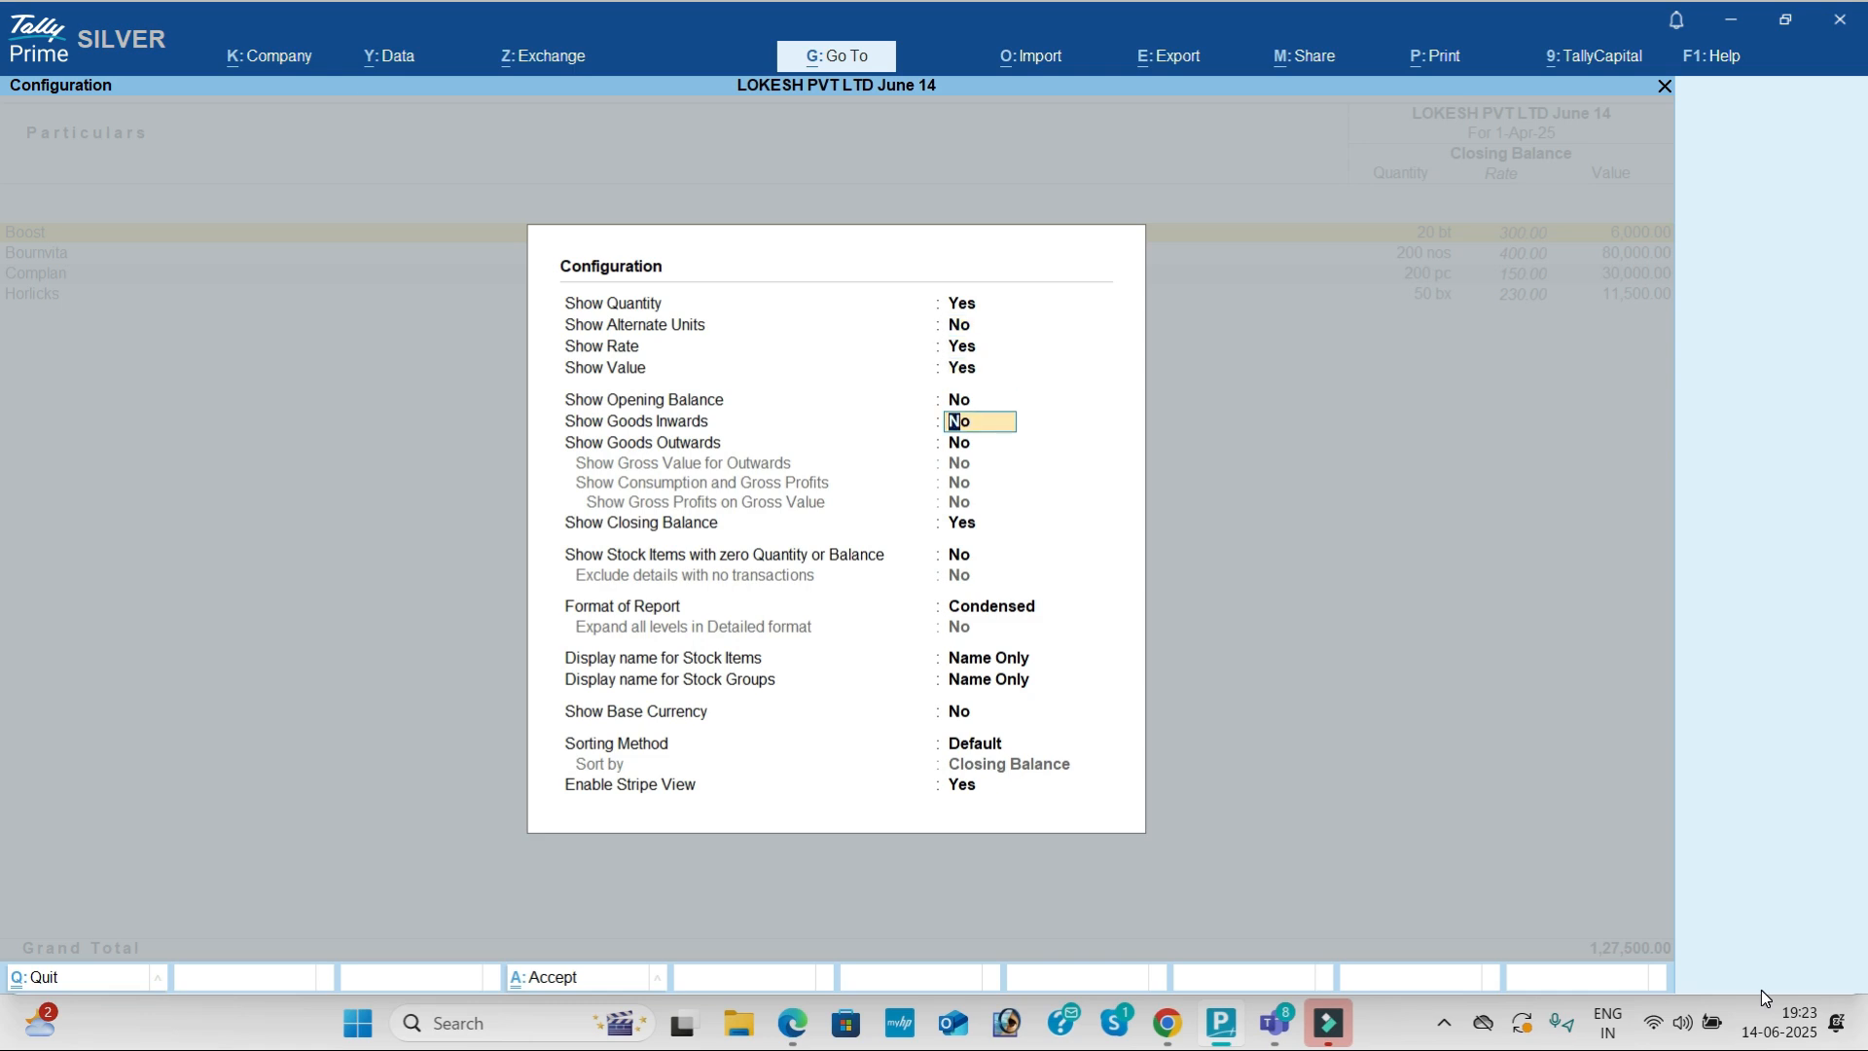
pyautogui.press('y')
pyautogui.press('y')
pyautogui.press('Down')
pyautogui.press('Down')
pyautogui.press('Down')
pyautogui.press('Return')
pyautogui.press('Return')
pyautogui.press('Return')
pyautogui.press('Return')
pyautogui.press('Return')
pyautogui.press('Return')
pyautogui.press('Return')
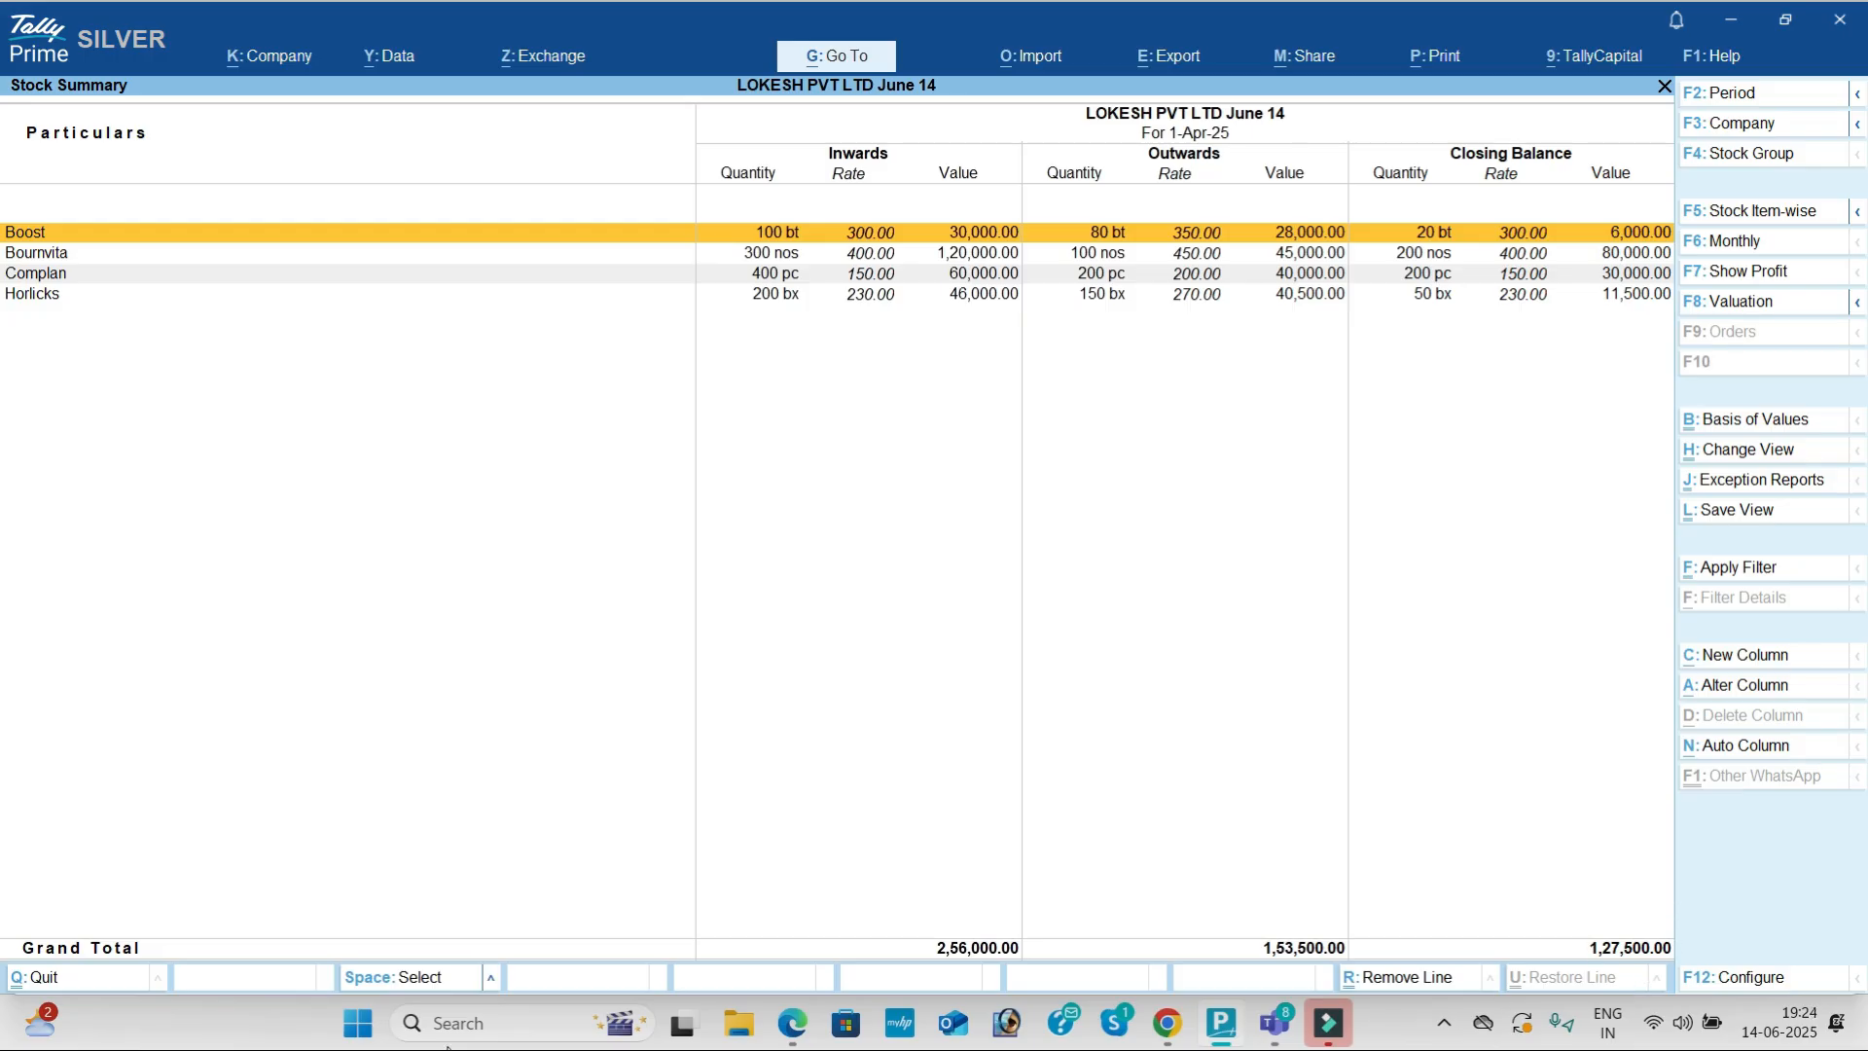
# Step: Open the company Dashboard showing 25,000 nett profit and 1,27,500 closing stock
pyautogui.press('Escape')
pyautogui.press('Down')
pyautogui.press('Down')
pyautogui.press('Down')
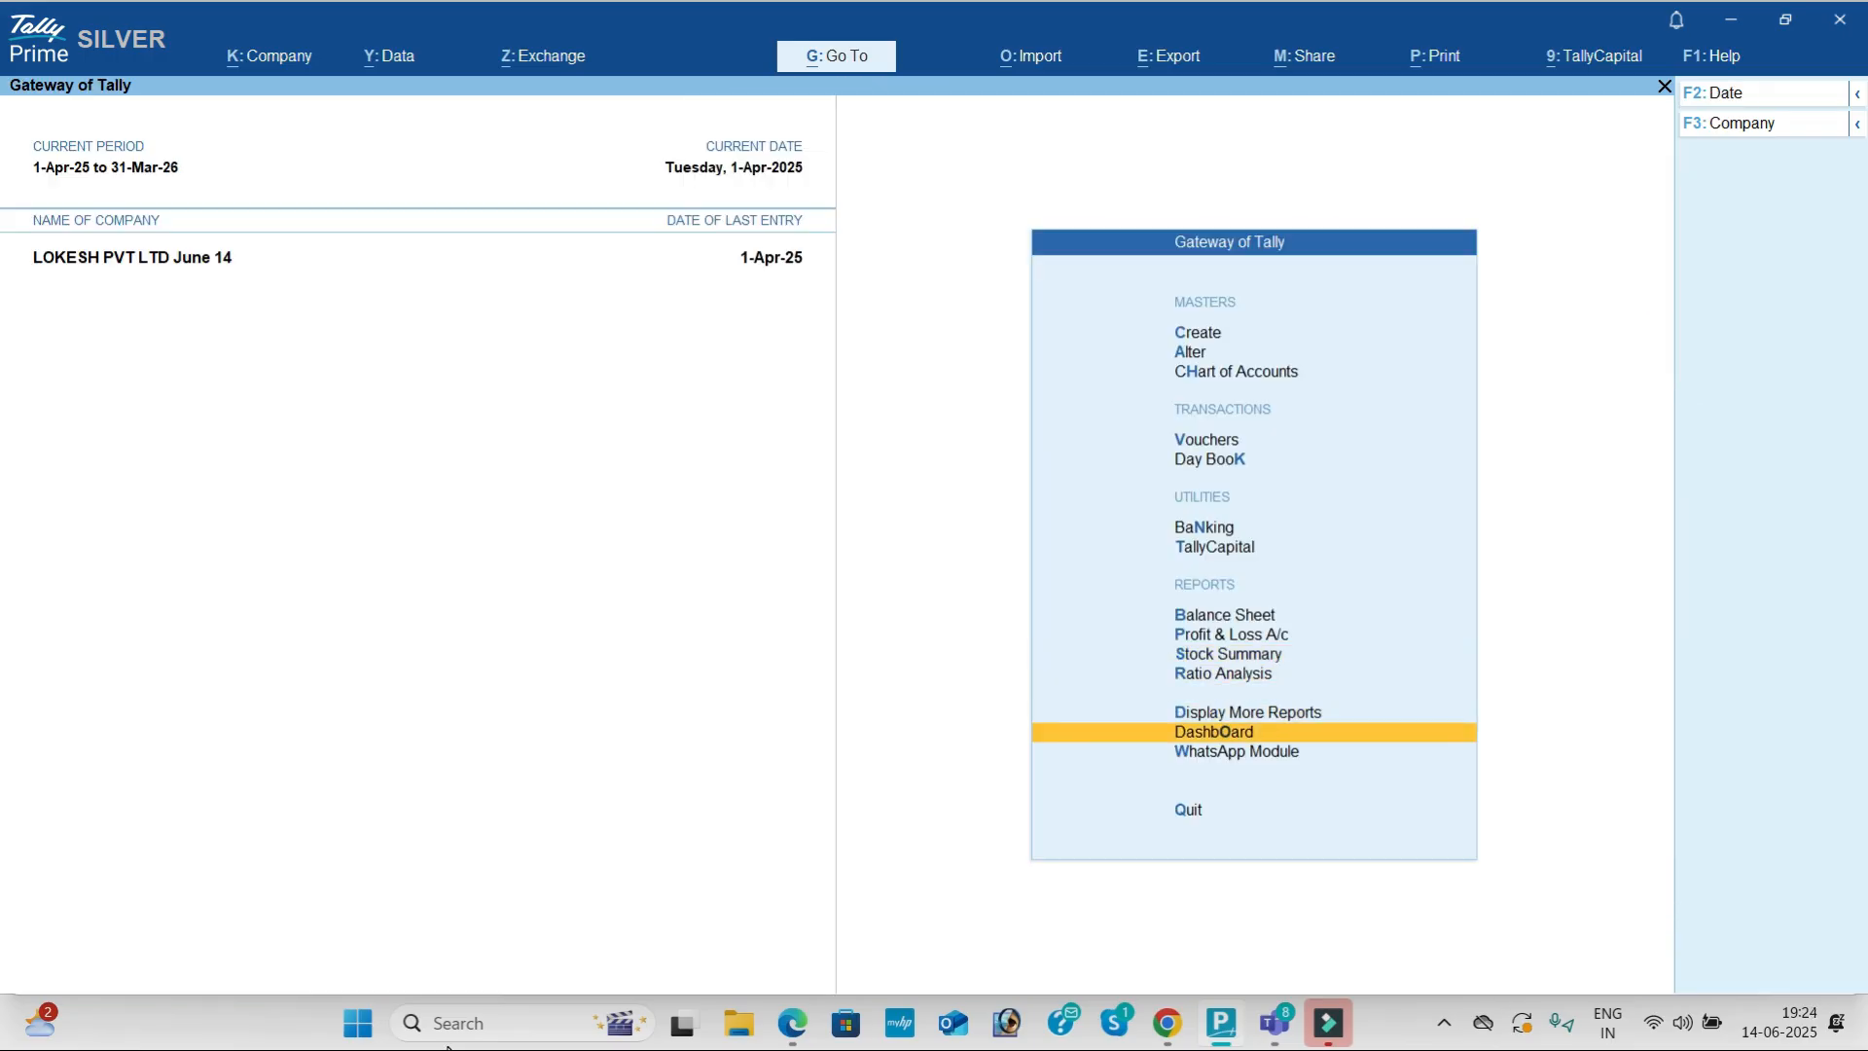
pyautogui.press('Return')
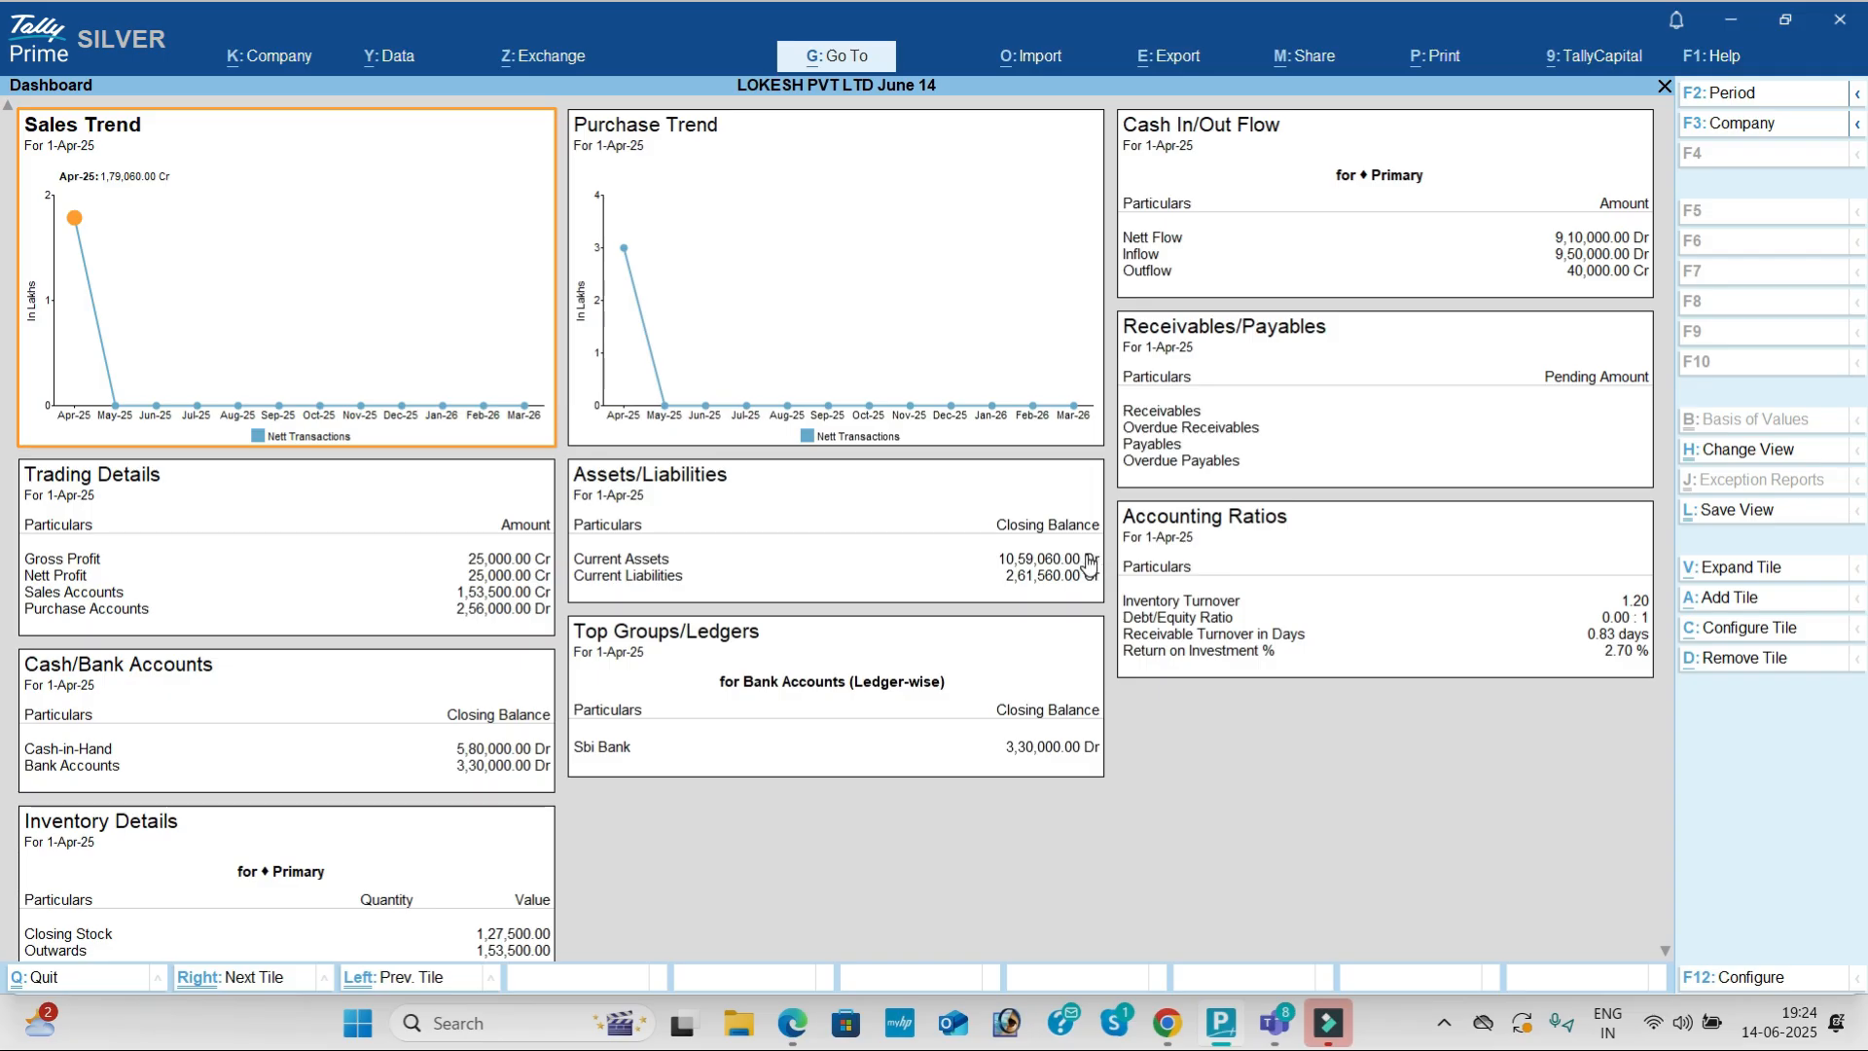
# Step: Review the detailed Trial Balance, balanced at 13,54,920
pyautogui.press('Escape')
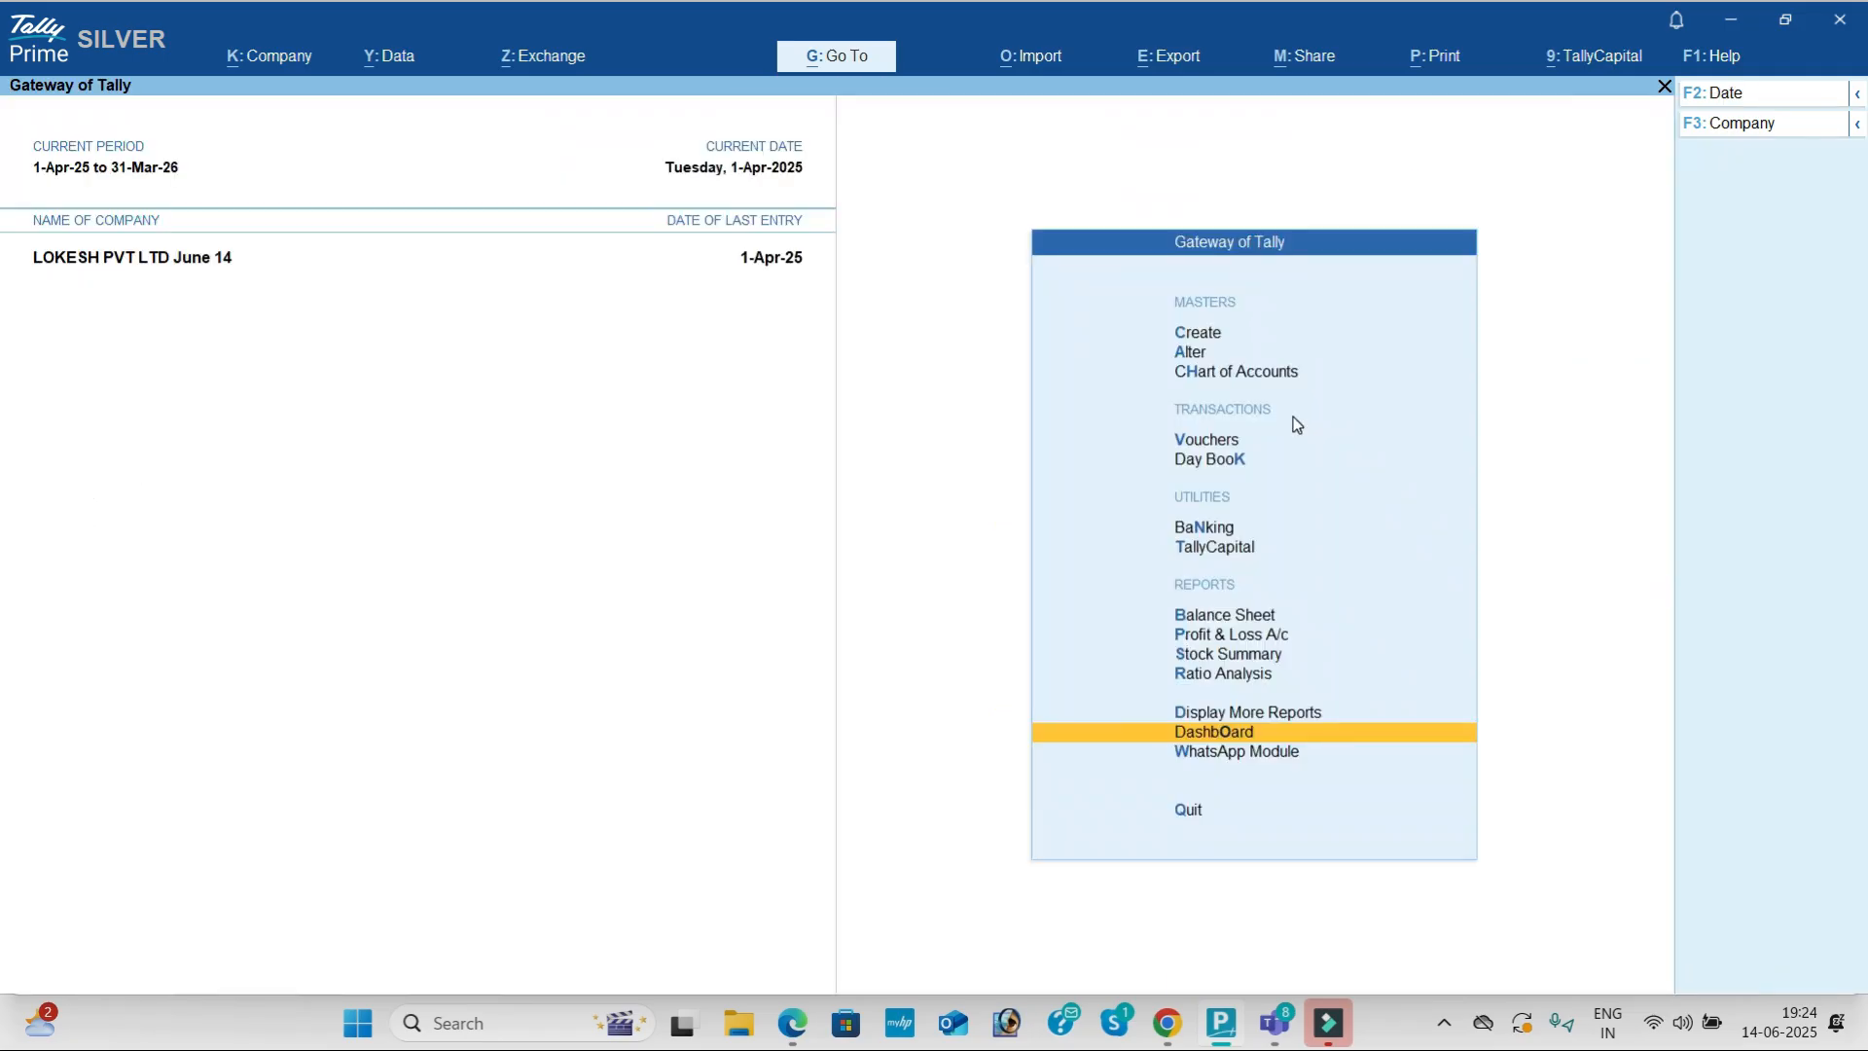
pyautogui.press('Up')
pyautogui.press('Return')
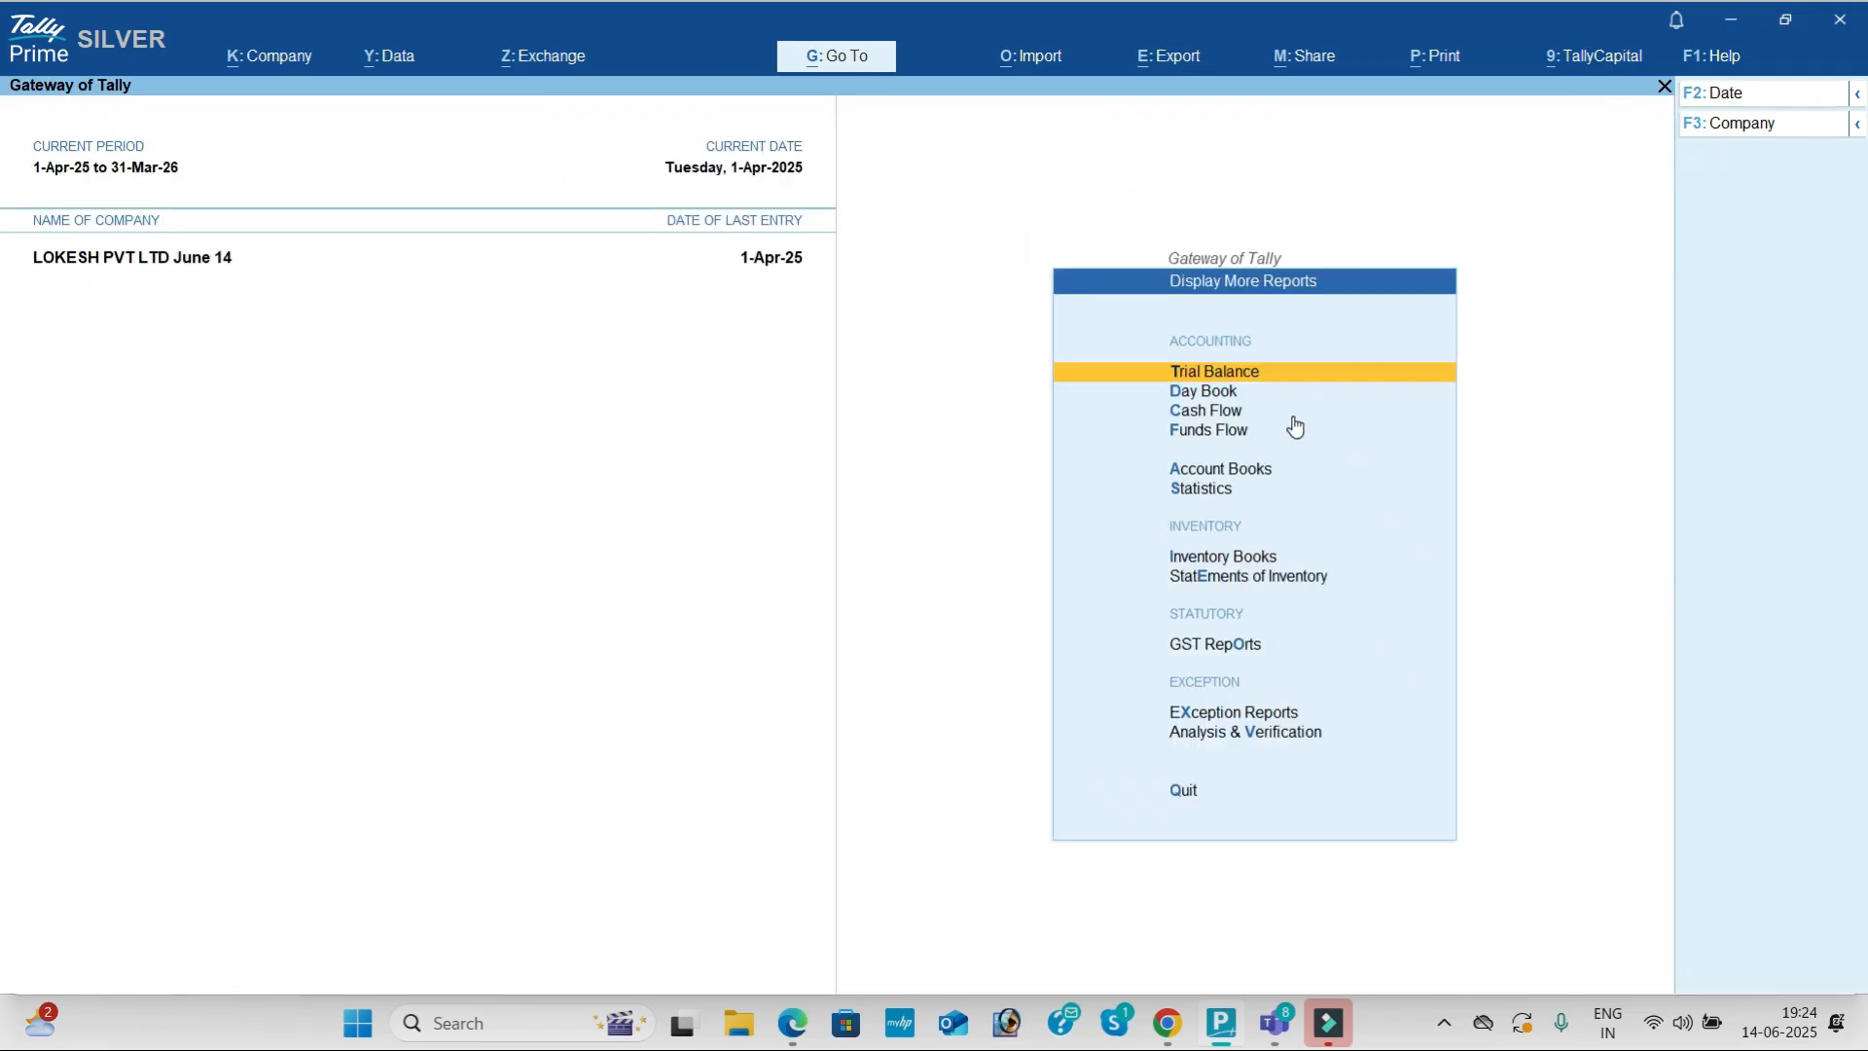
pyautogui.press('Return')
pyautogui.hotkey('alt', 'F5')
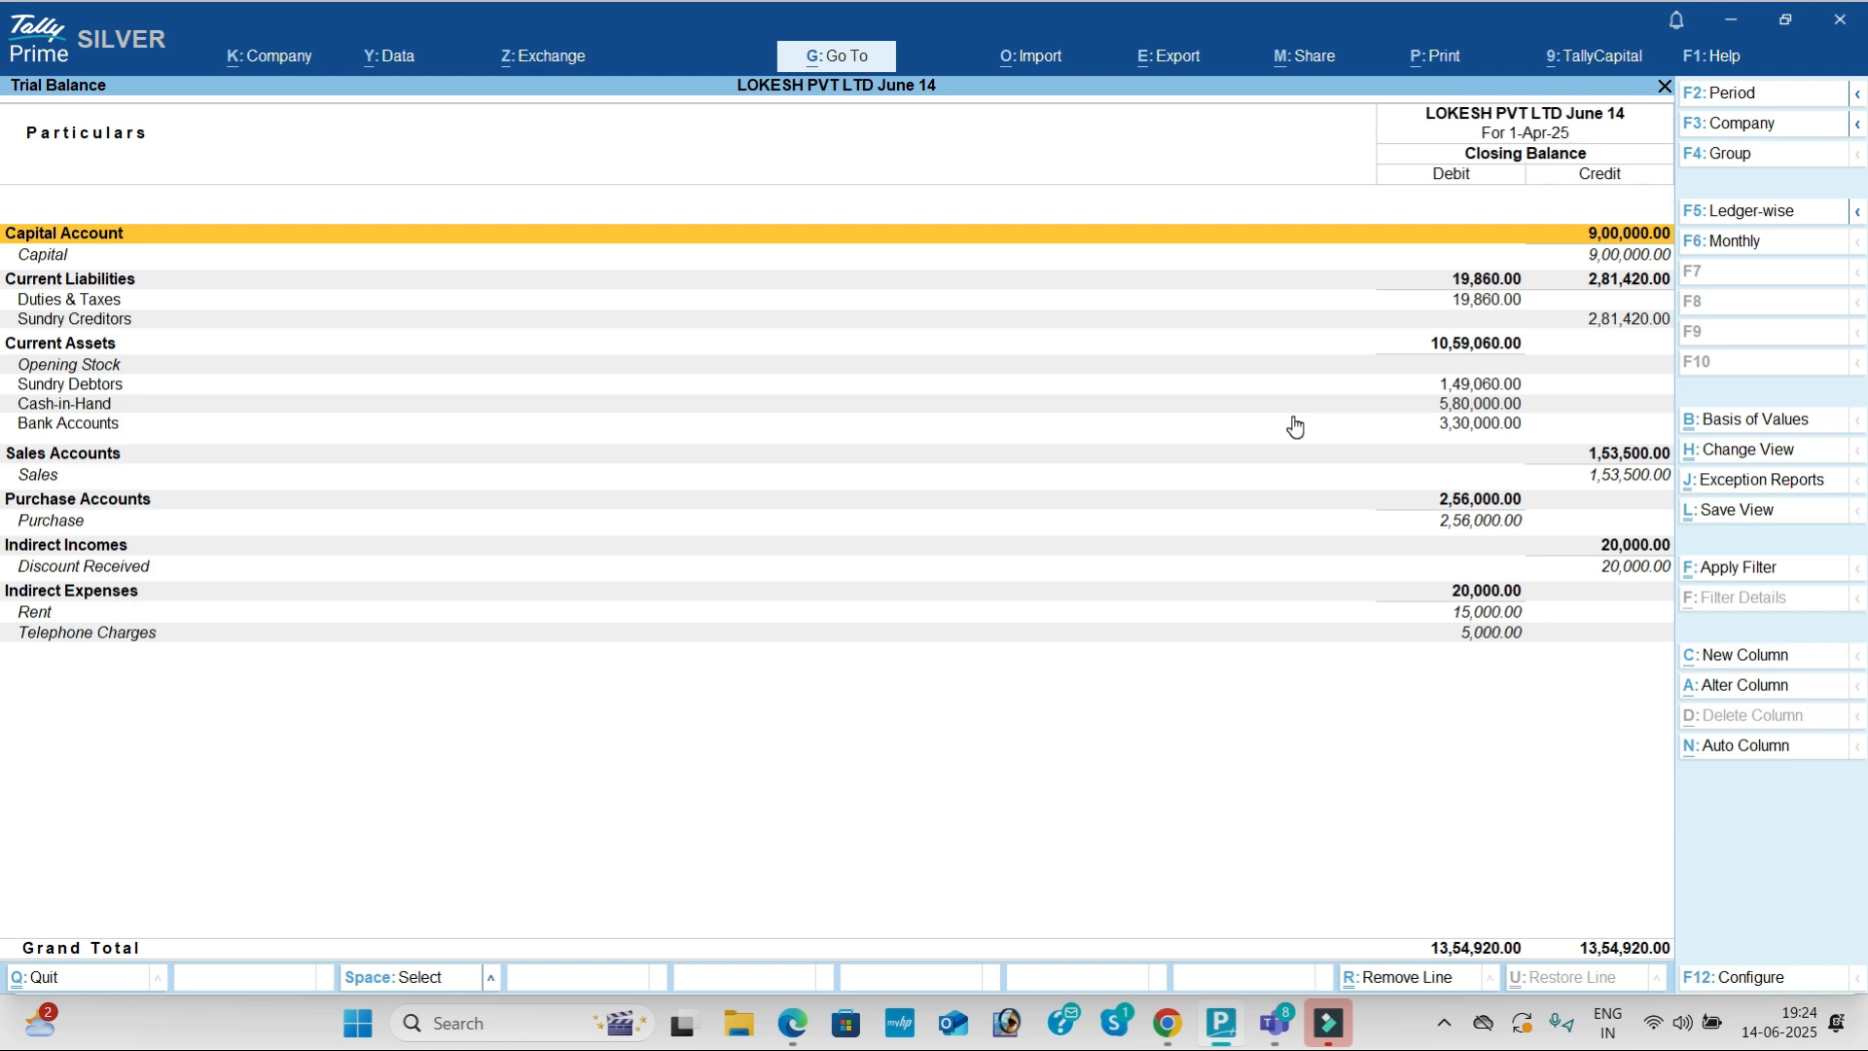
pyautogui.press('Escape')
# Step: Review the Cash/Bank Summary in Account Books, totalling 9,10,000
pyautogui.press('Down')
pyautogui.press('Down')
pyautogui.press('Down')
pyautogui.press('Down')
pyautogui.press('Return')
pyautogui.press('Return')
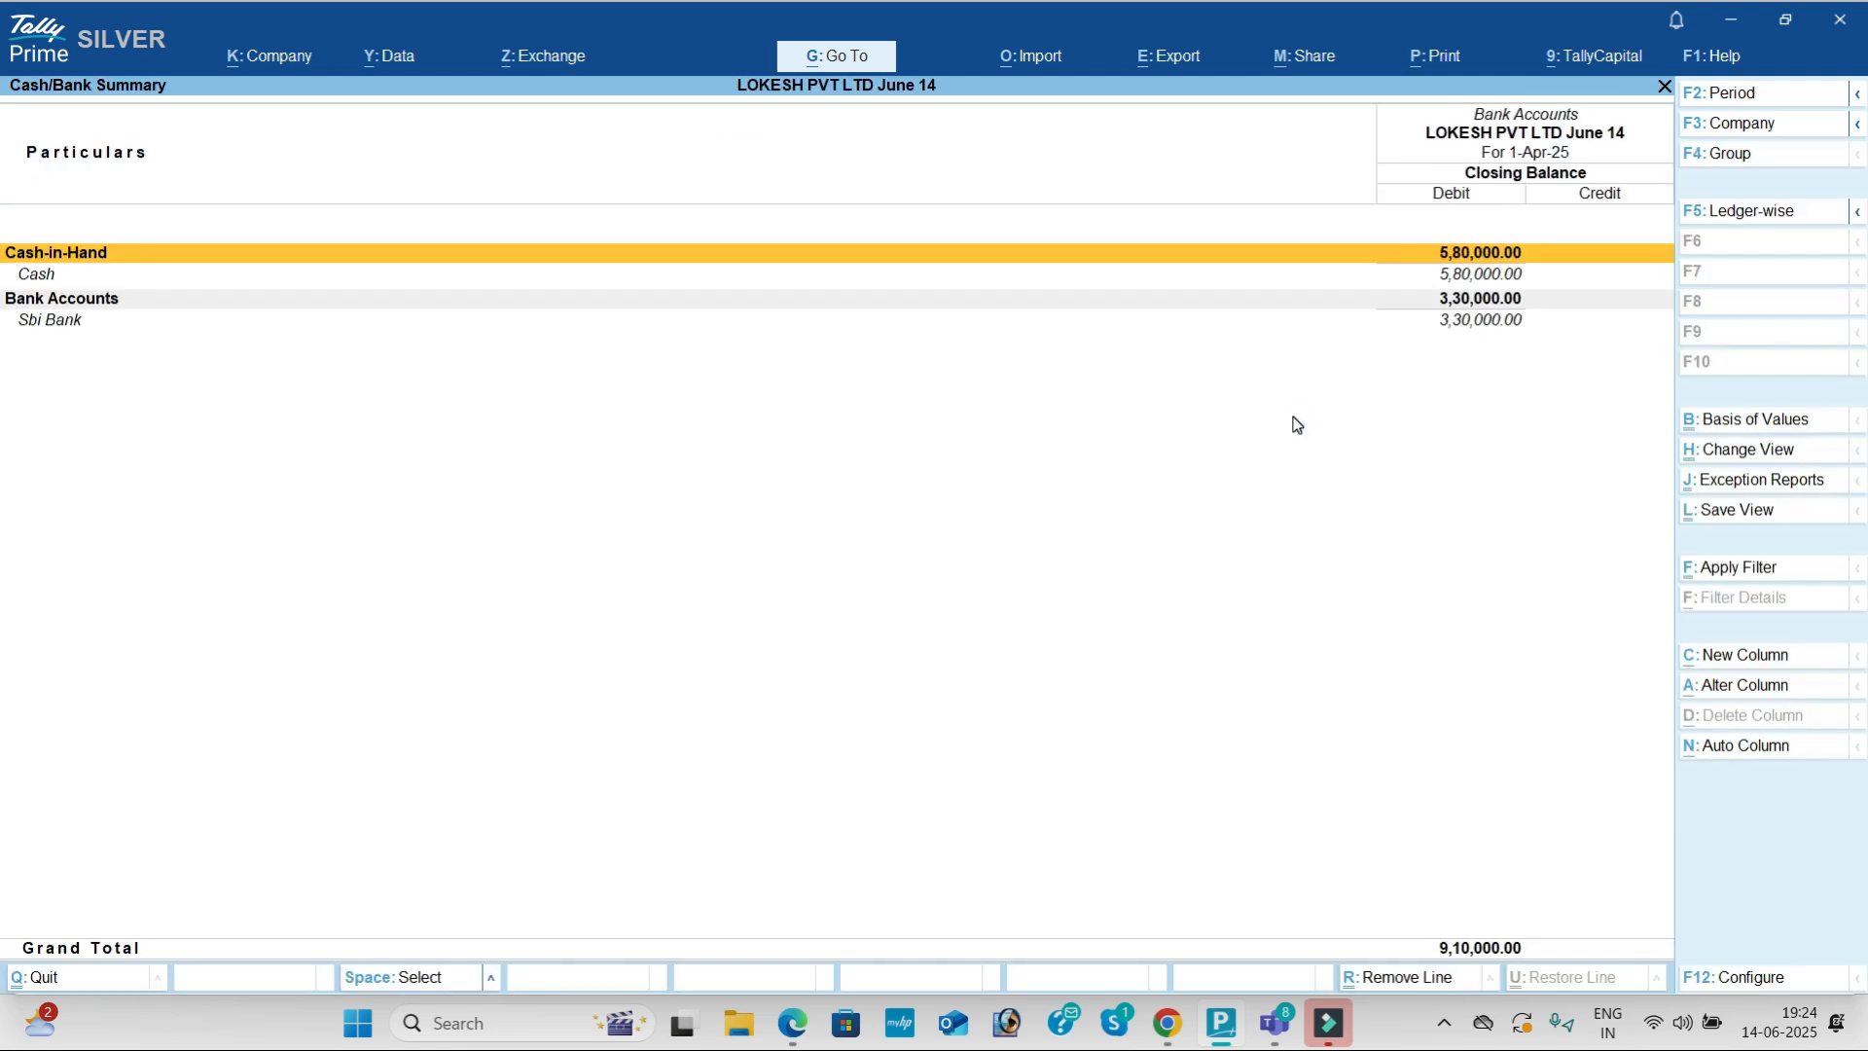
pyautogui.press('Escape')
pyautogui.press('Down')
pyautogui.press('Down')
pyautogui.press('Down')
pyautogui.press('Down')
pyautogui.press('Down')
pyautogui.press('Down')
pyautogui.press('Down')
pyautogui.press('Down')
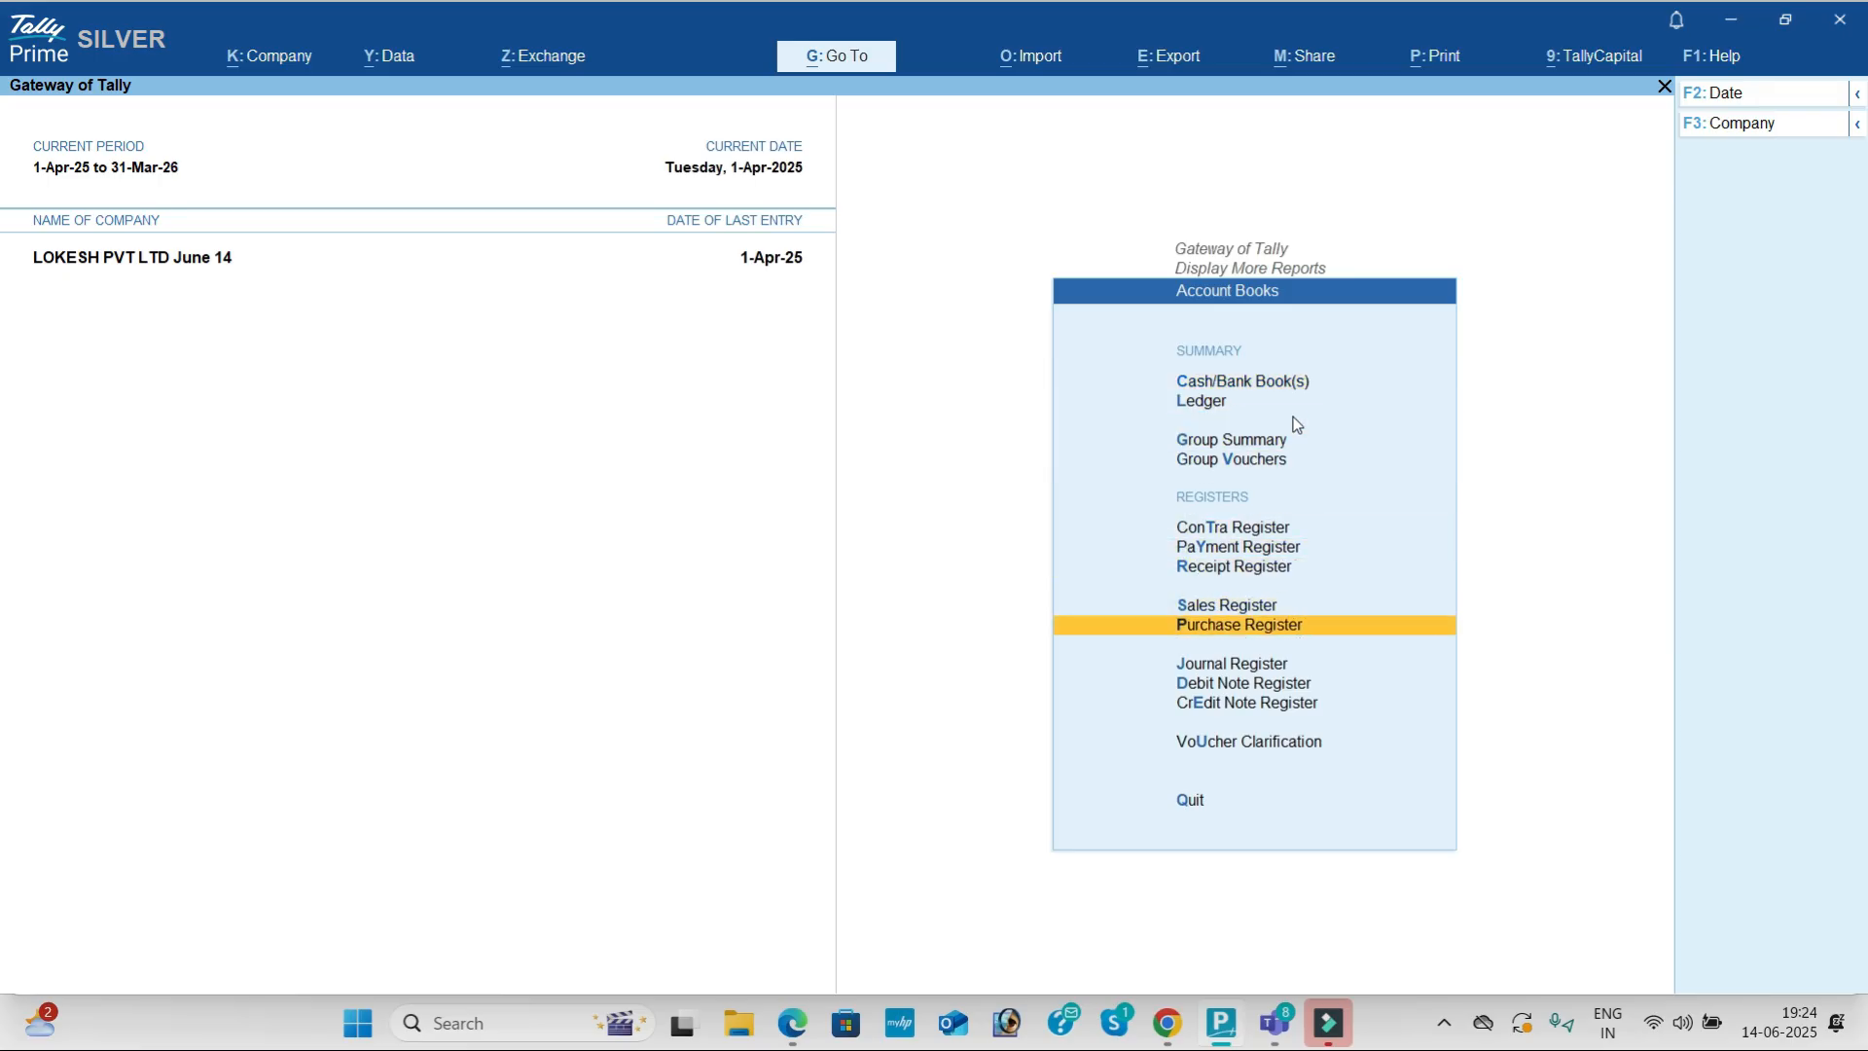
# Step: Look through the Purchase and Sales Registers
pyautogui.press('Return')
pyautogui.press('Escape')
pyautogui.press('Up')
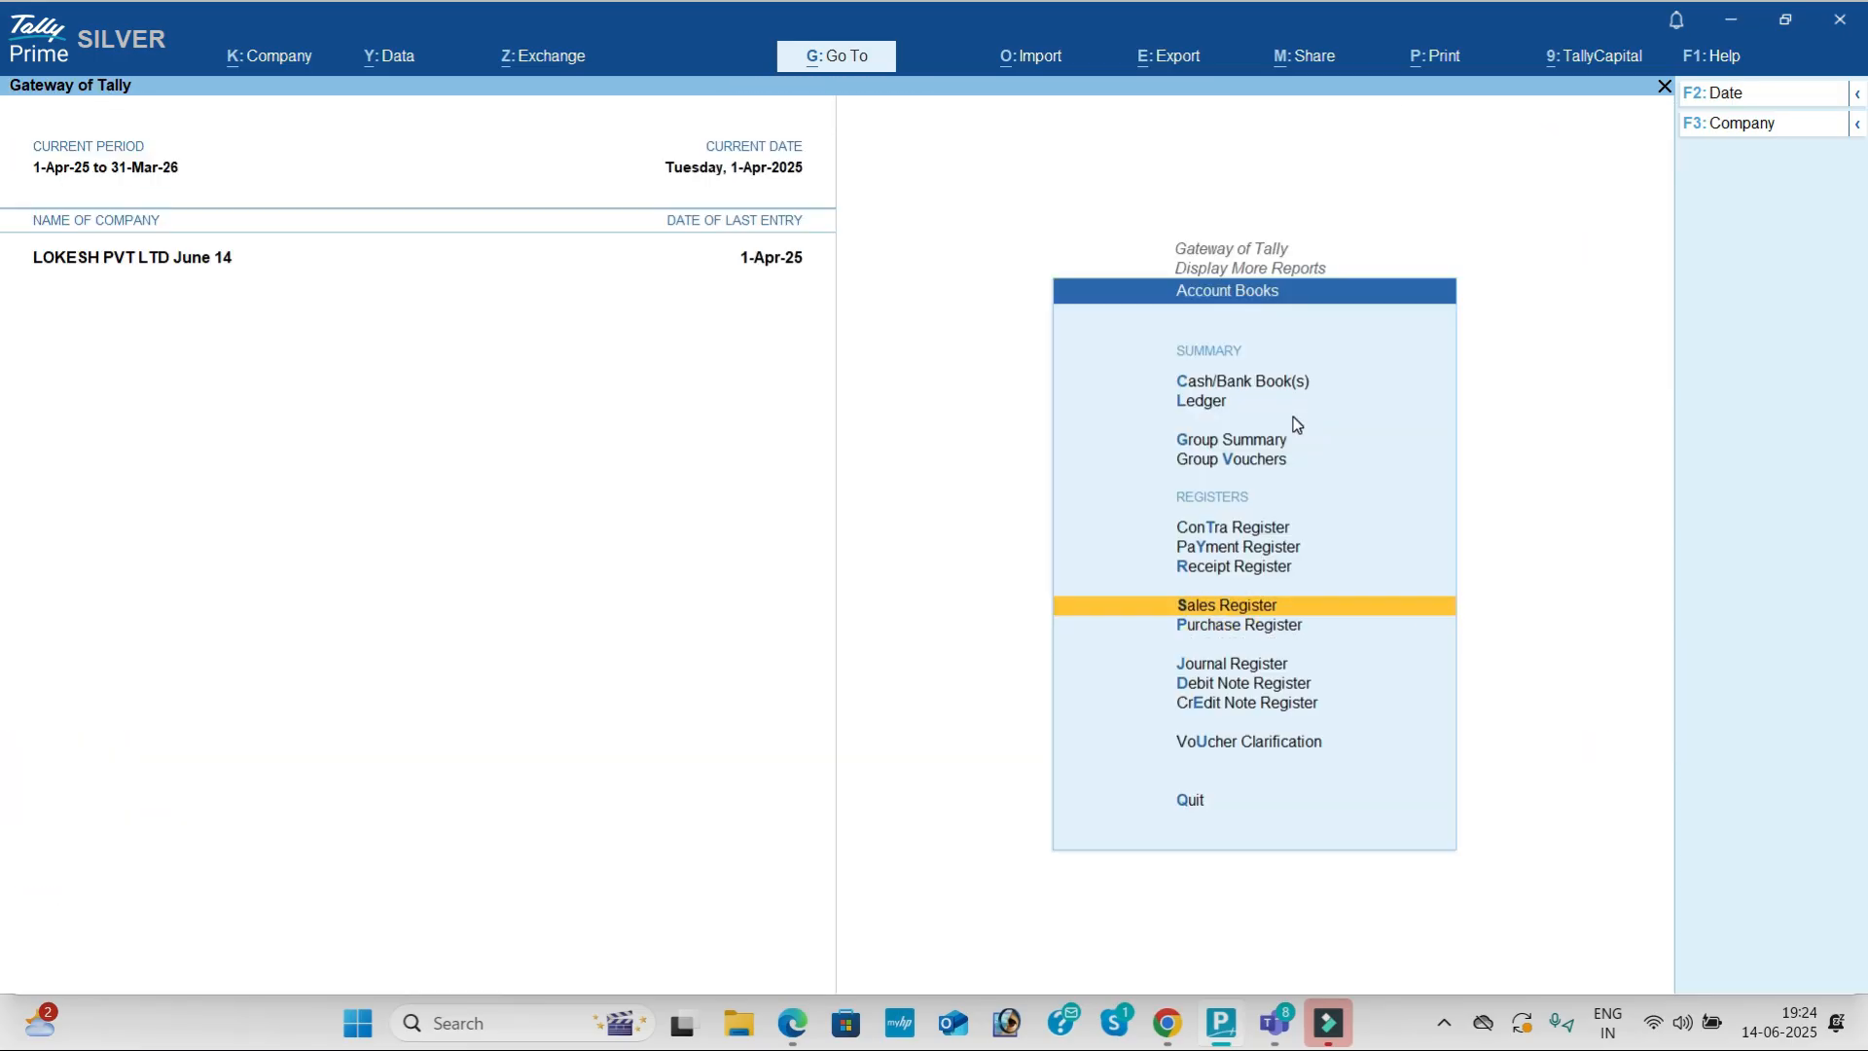
pyautogui.press('Return')
pyautogui.press('Escape')
# Step: Look through the April Receipt, Payment and Contra Registers
pyautogui.press('Up')
pyautogui.press('Return')
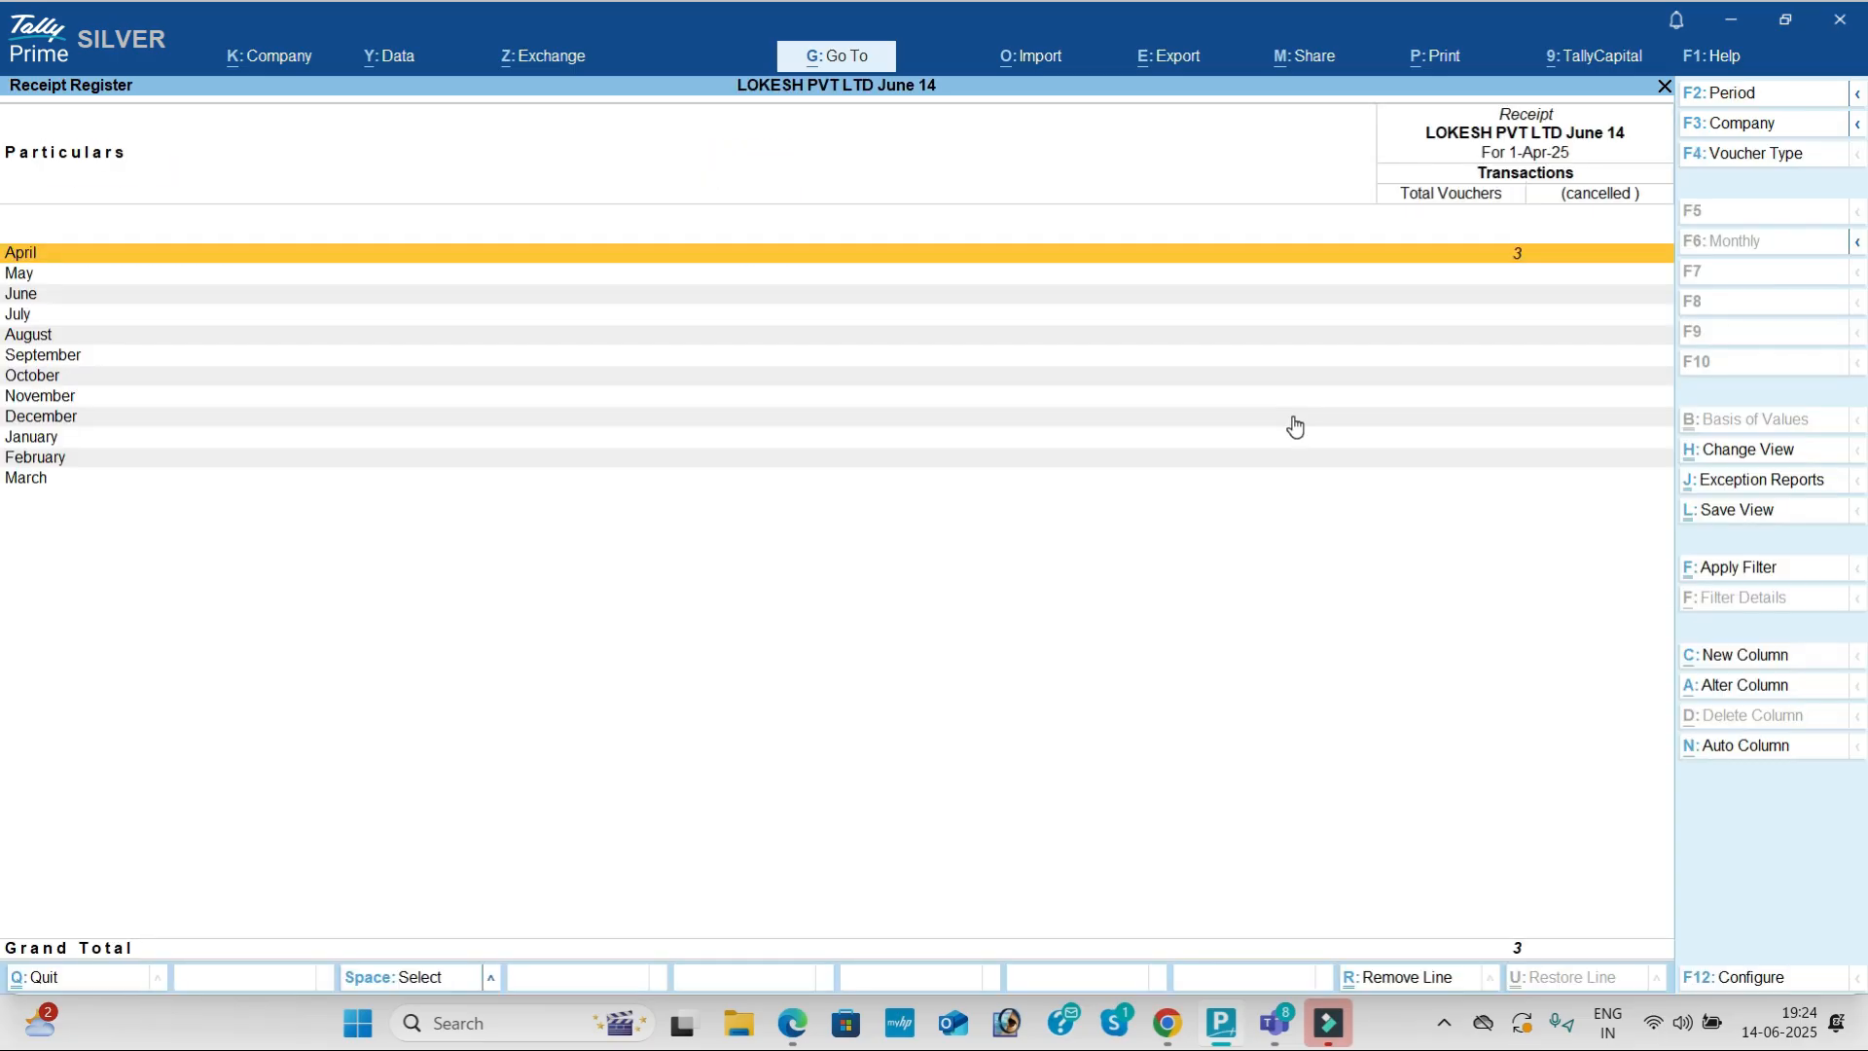
pyautogui.press('Return')
pyautogui.press('Escape')
pyautogui.press('Escape')
pyautogui.press('Up')
pyautogui.press('Return')
pyautogui.press('Return')
pyautogui.press('Escape')
pyautogui.press('Escape')
pyautogui.press('Up')
pyautogui.press('Return')
pyautogui.press('Return')
pyautogui.press('Escape')
pyautogui.press('Escape')
pyautogui.press('Escape')
# Step: Review the Statistics report: 9 vouchers, 14 ledgers and 4 stock items
pyautogui.press('Down')
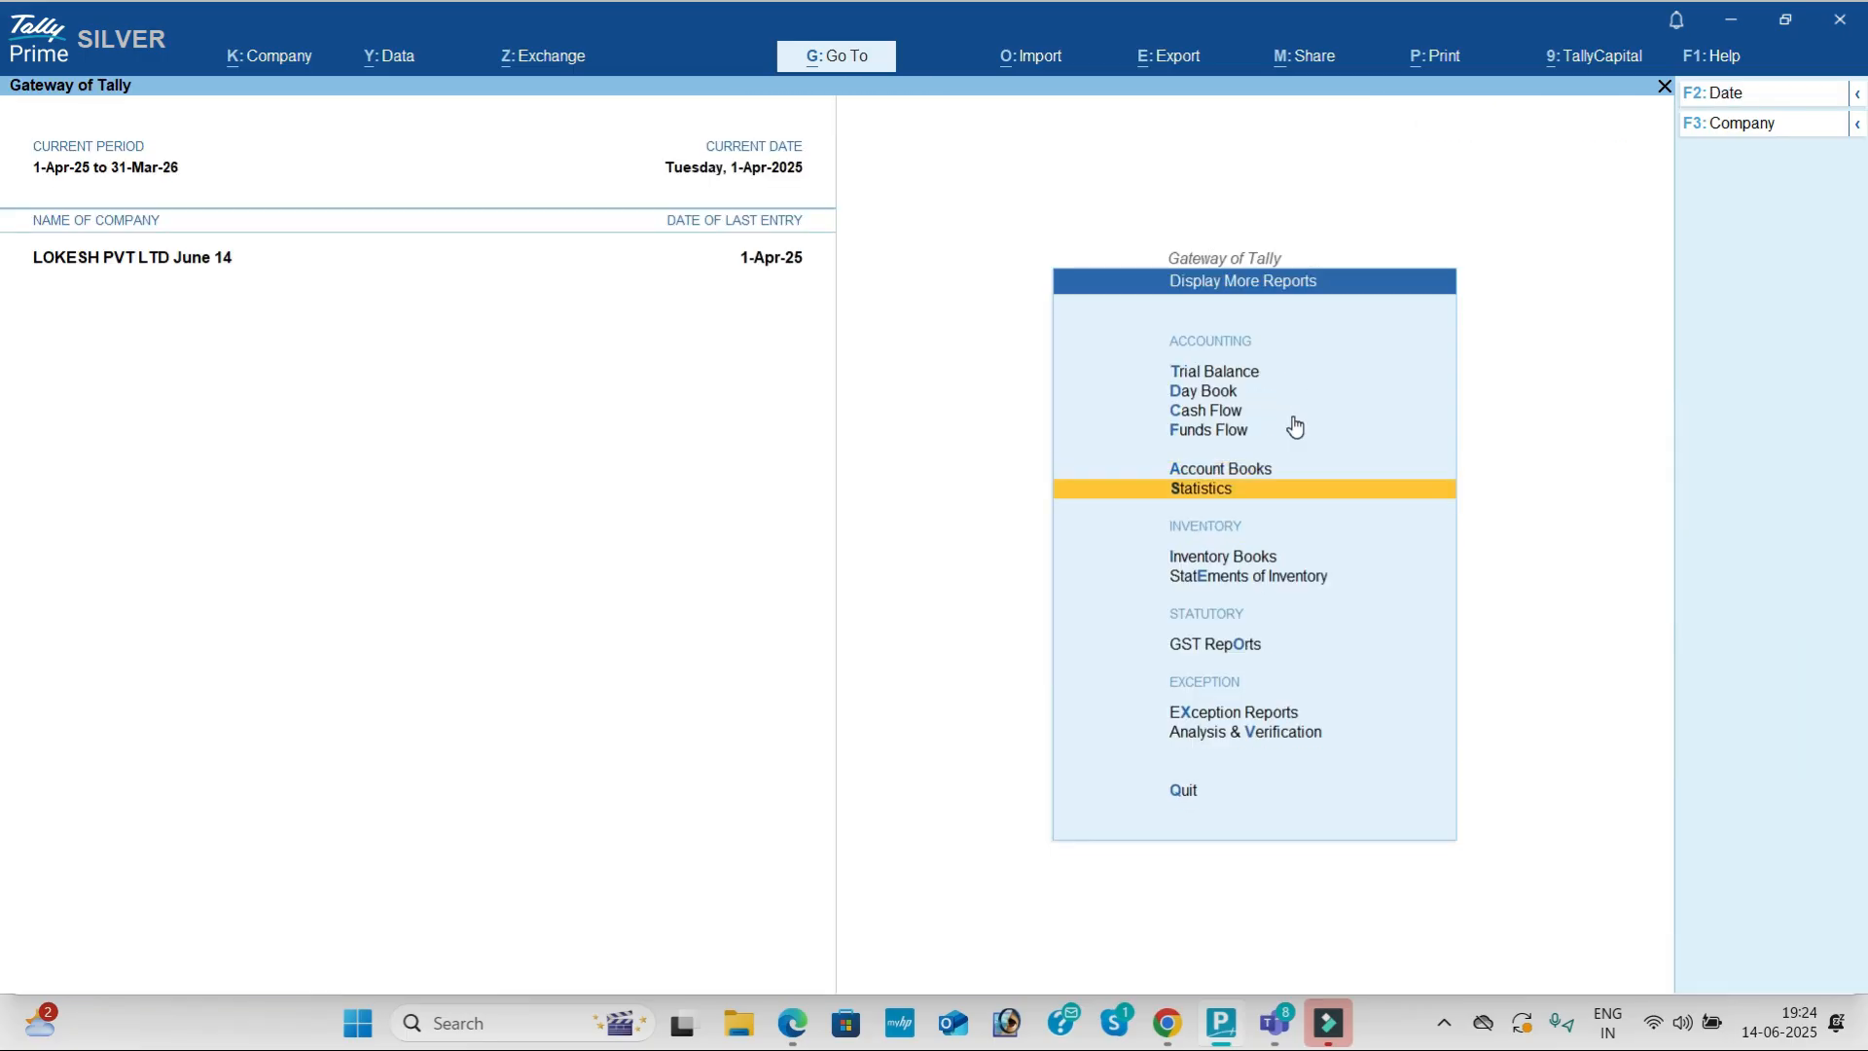
pyautogui.press('Return')
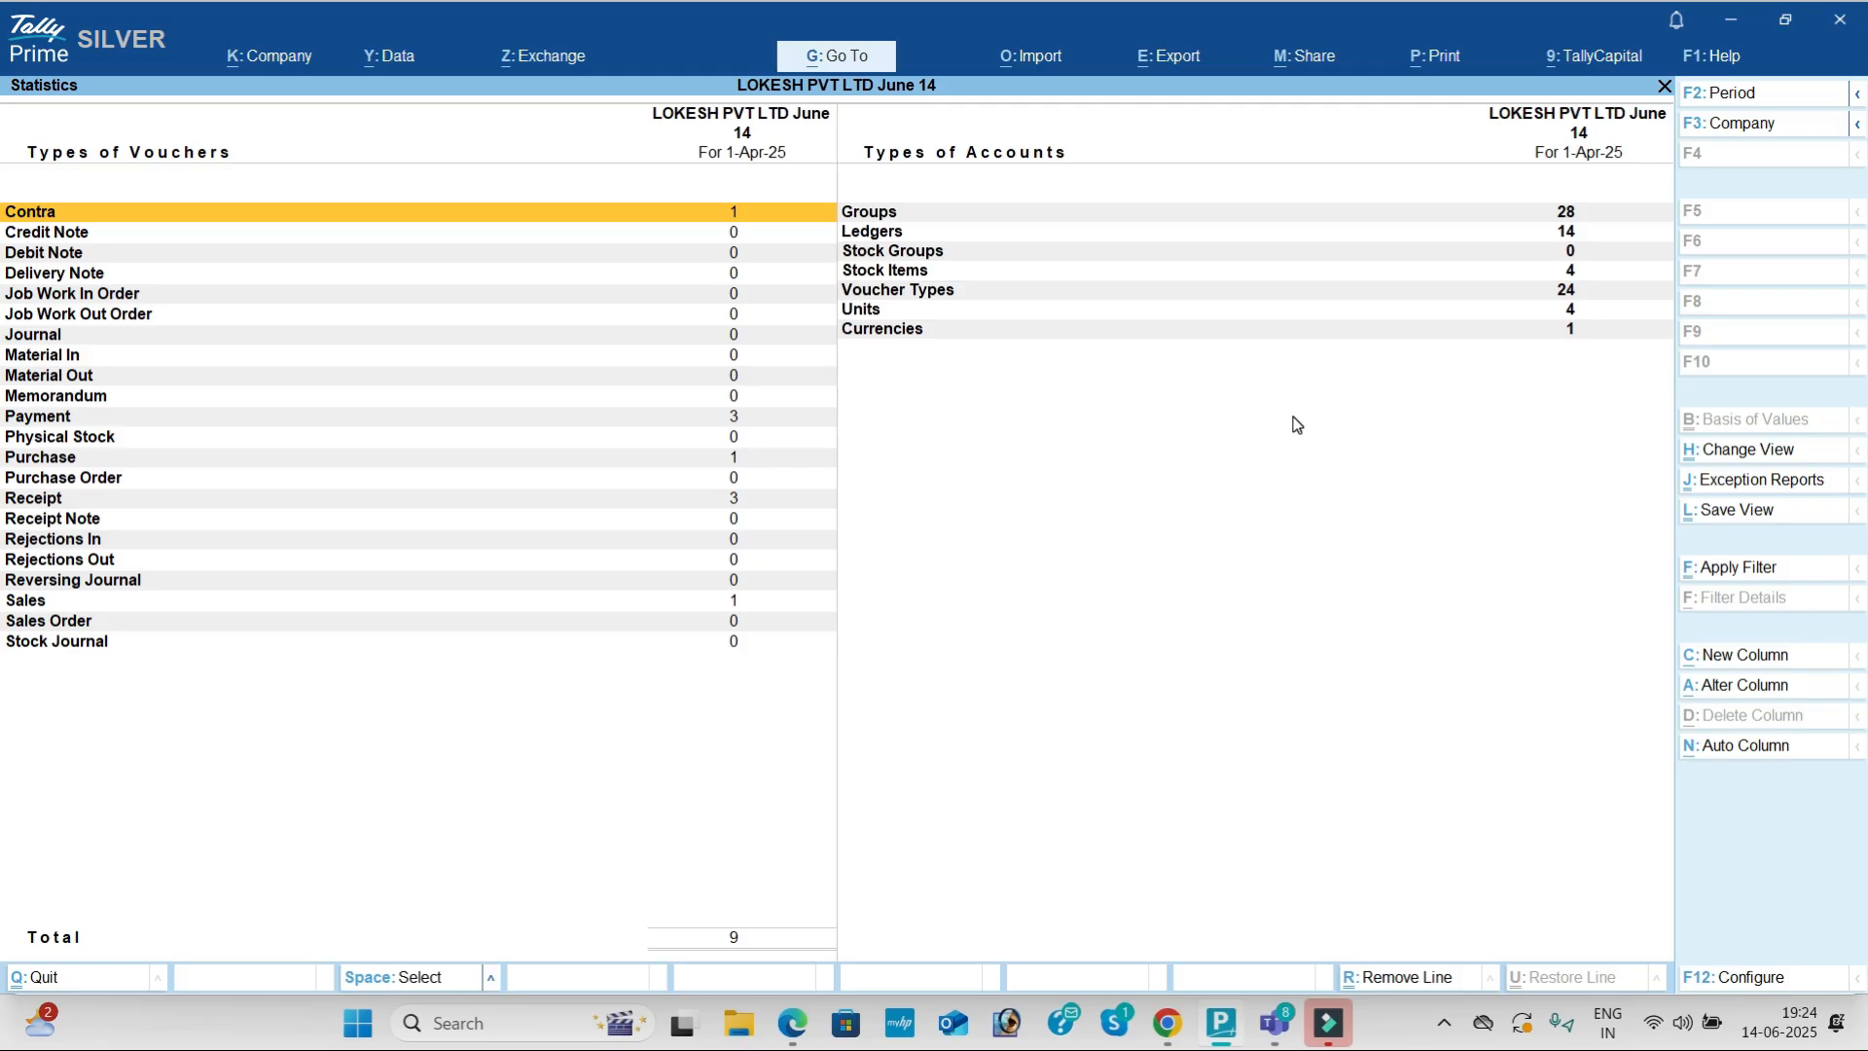
pyautogui.press('Down')
pyautogui.press('Down')
pyautogui.press('Down')
pyautogui.press('Down')
pyautogui.press('Down')
pyautogui.press('Down')
pyautogui.press('Down')
pyautogui.press('Down')
pyautogui.press('Down')
pyautogui.press('Down')
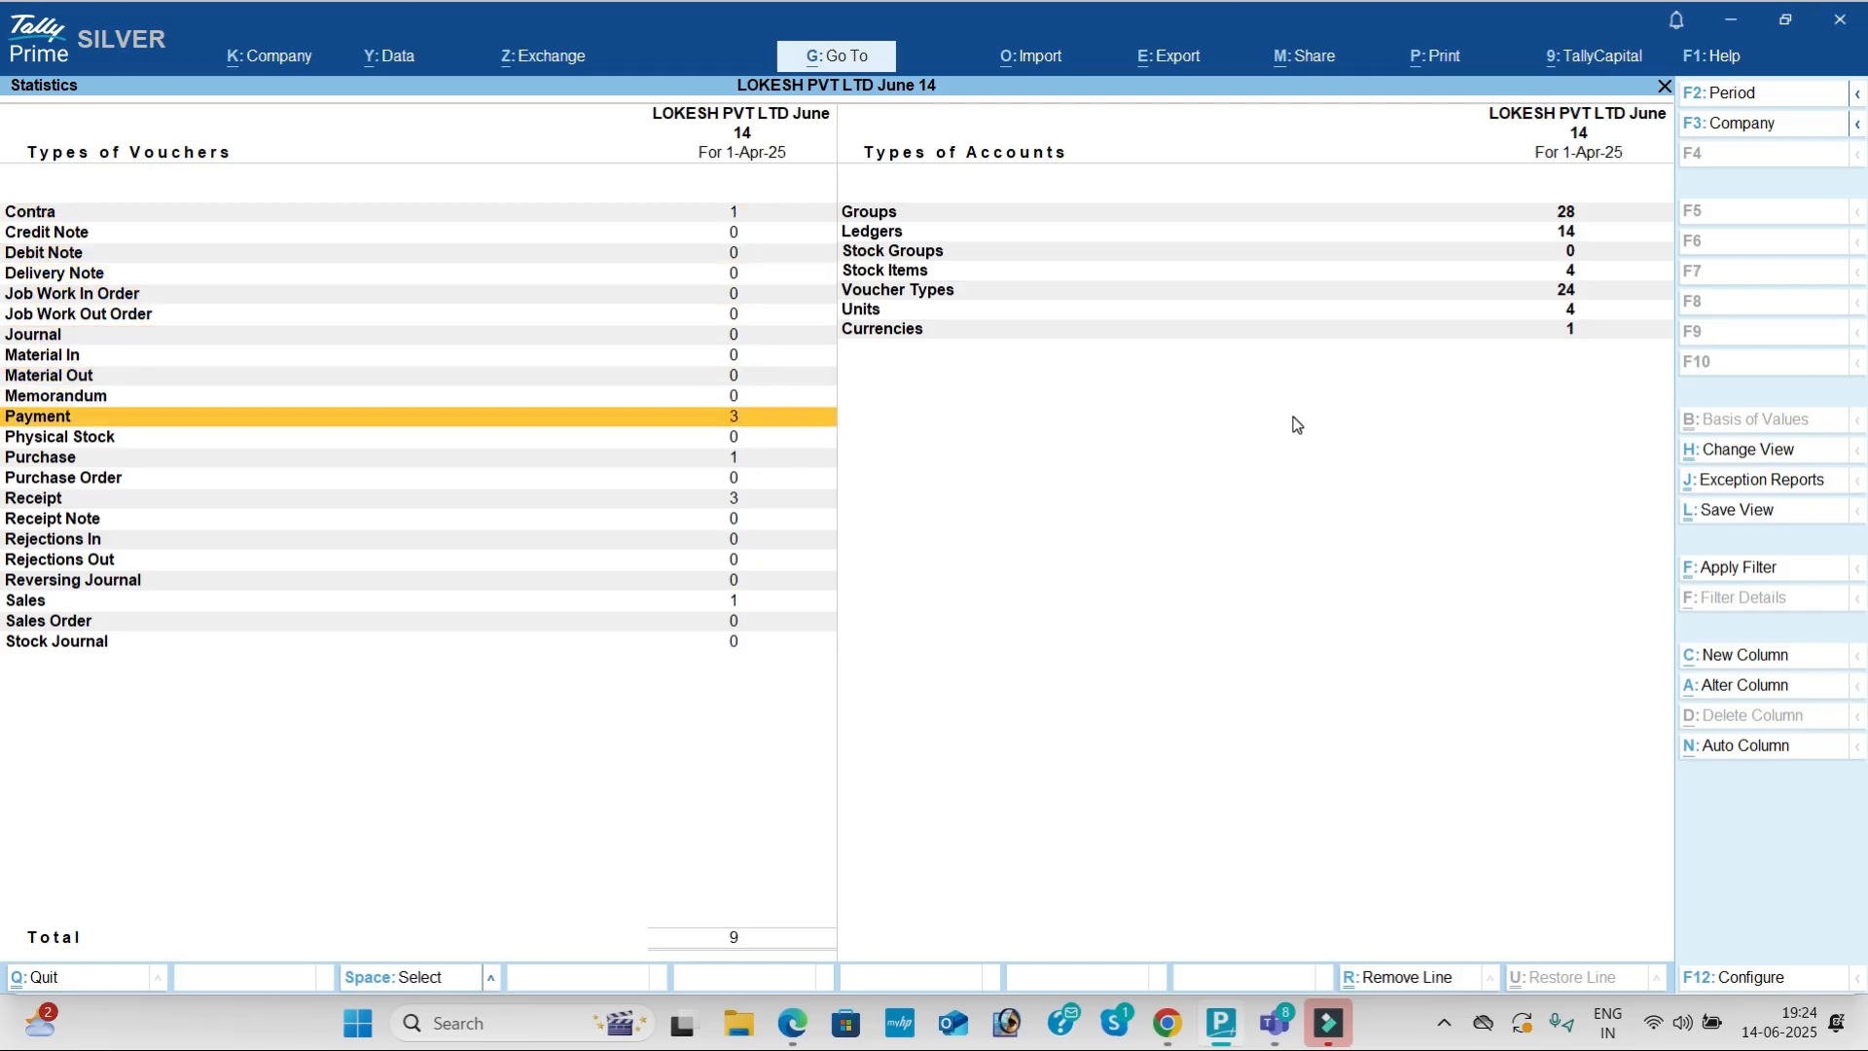
pyautogui.press('Down')
pyautogui.press('Down')
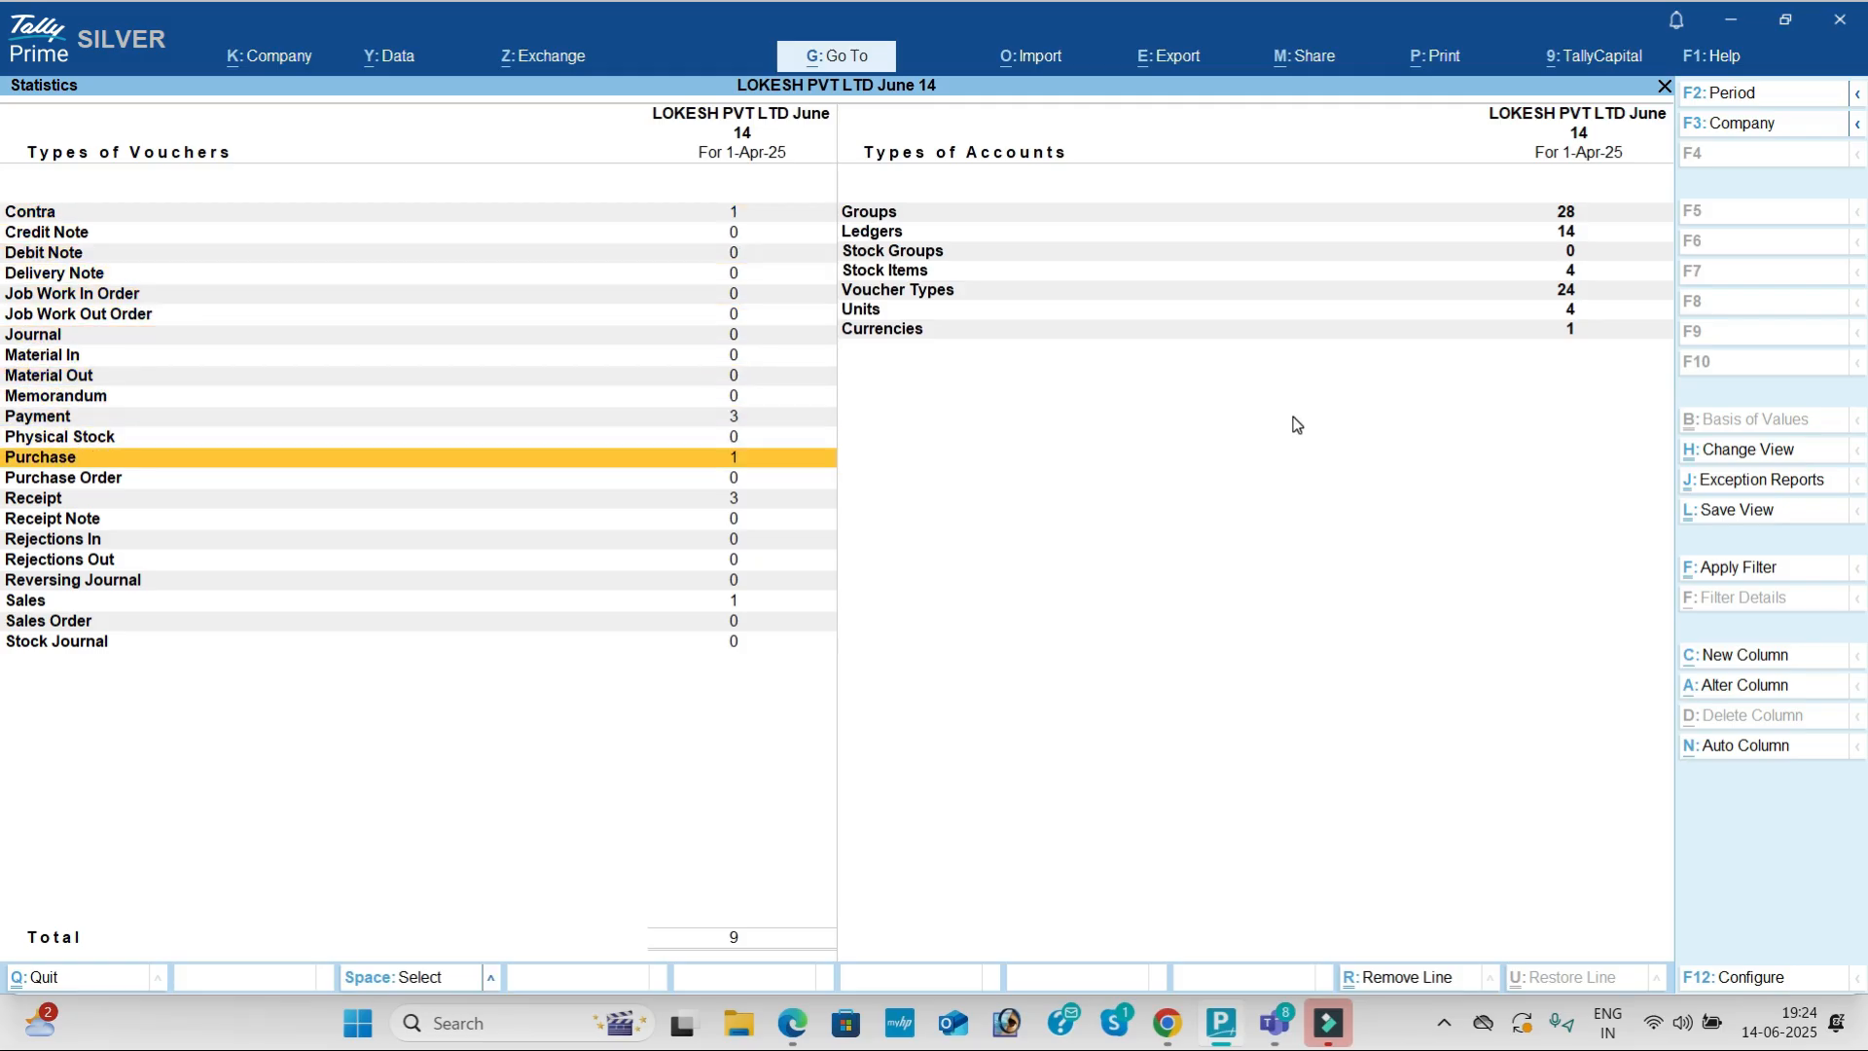
pyautogui.press('Down')
pyautogui.press('Down')
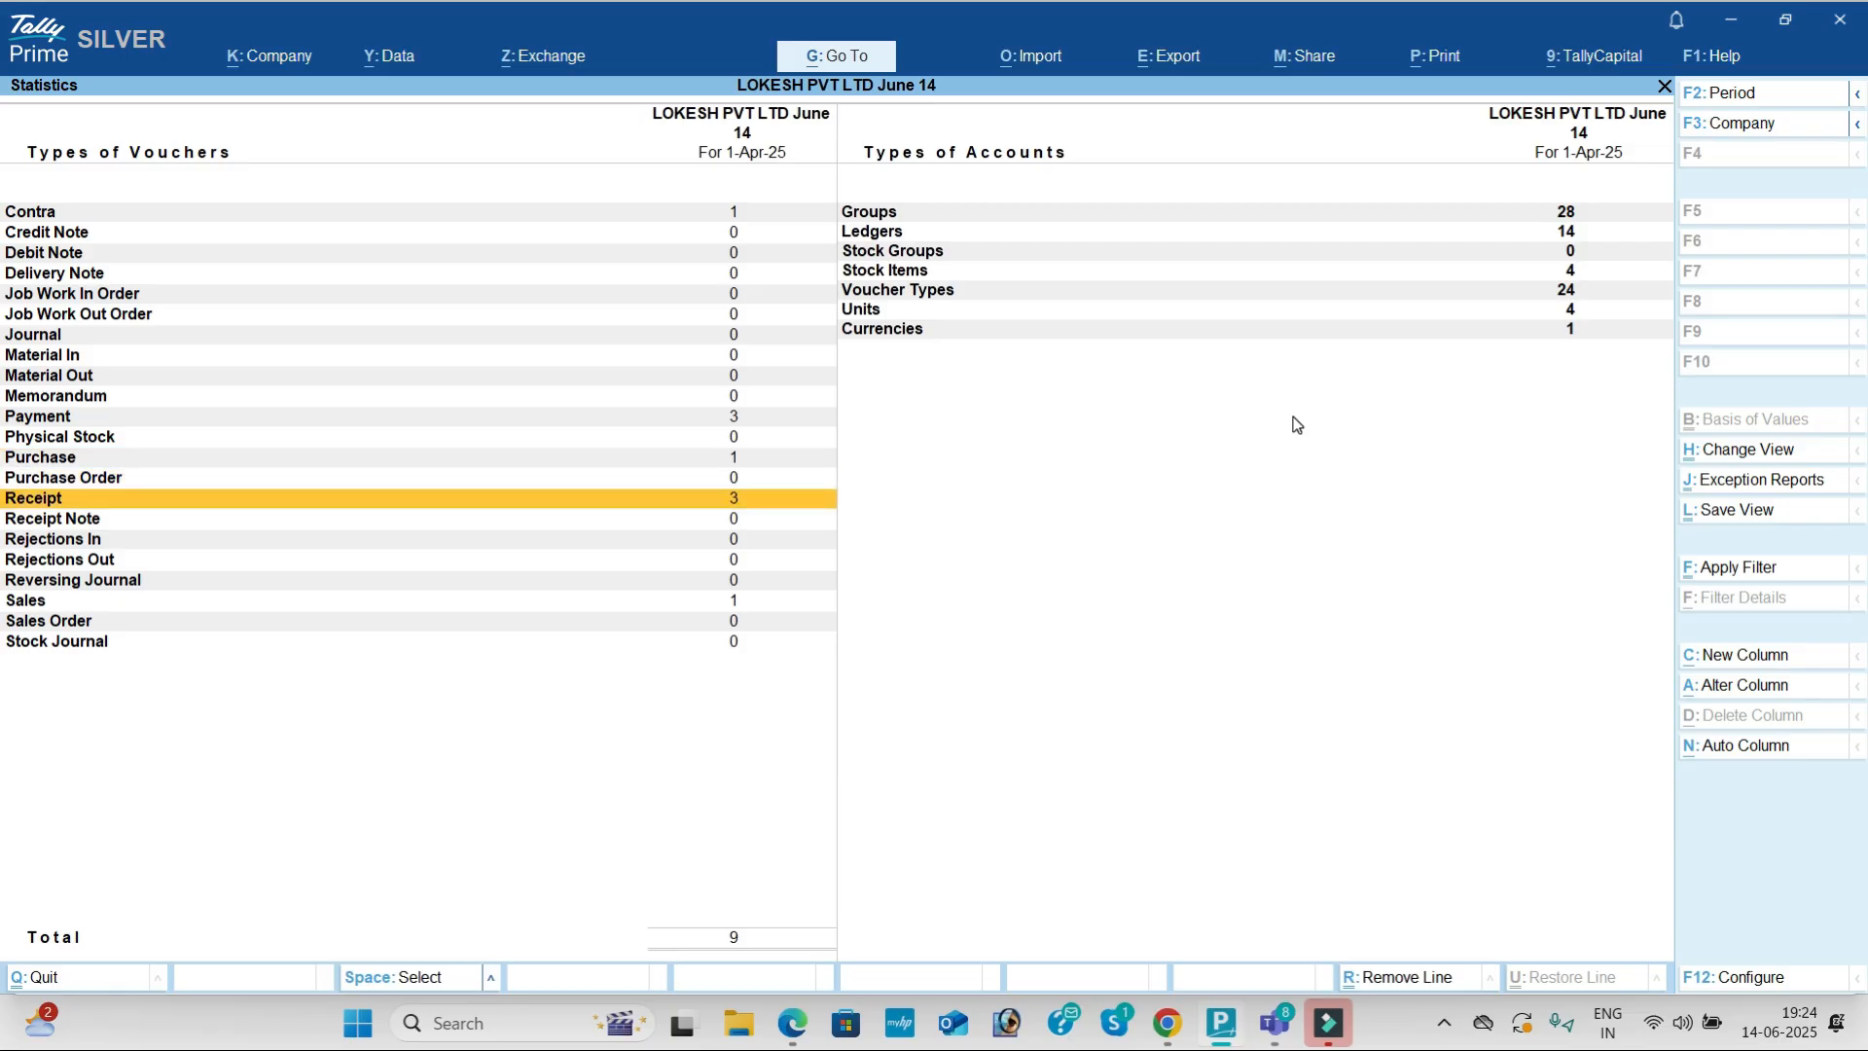
pyautogui.press('Down')
pyautogui.press('Down')
pyautogui.press('Down')
pyautogui.press('Down')
pyautogui.press('Down')
pyautogui.press('Right')
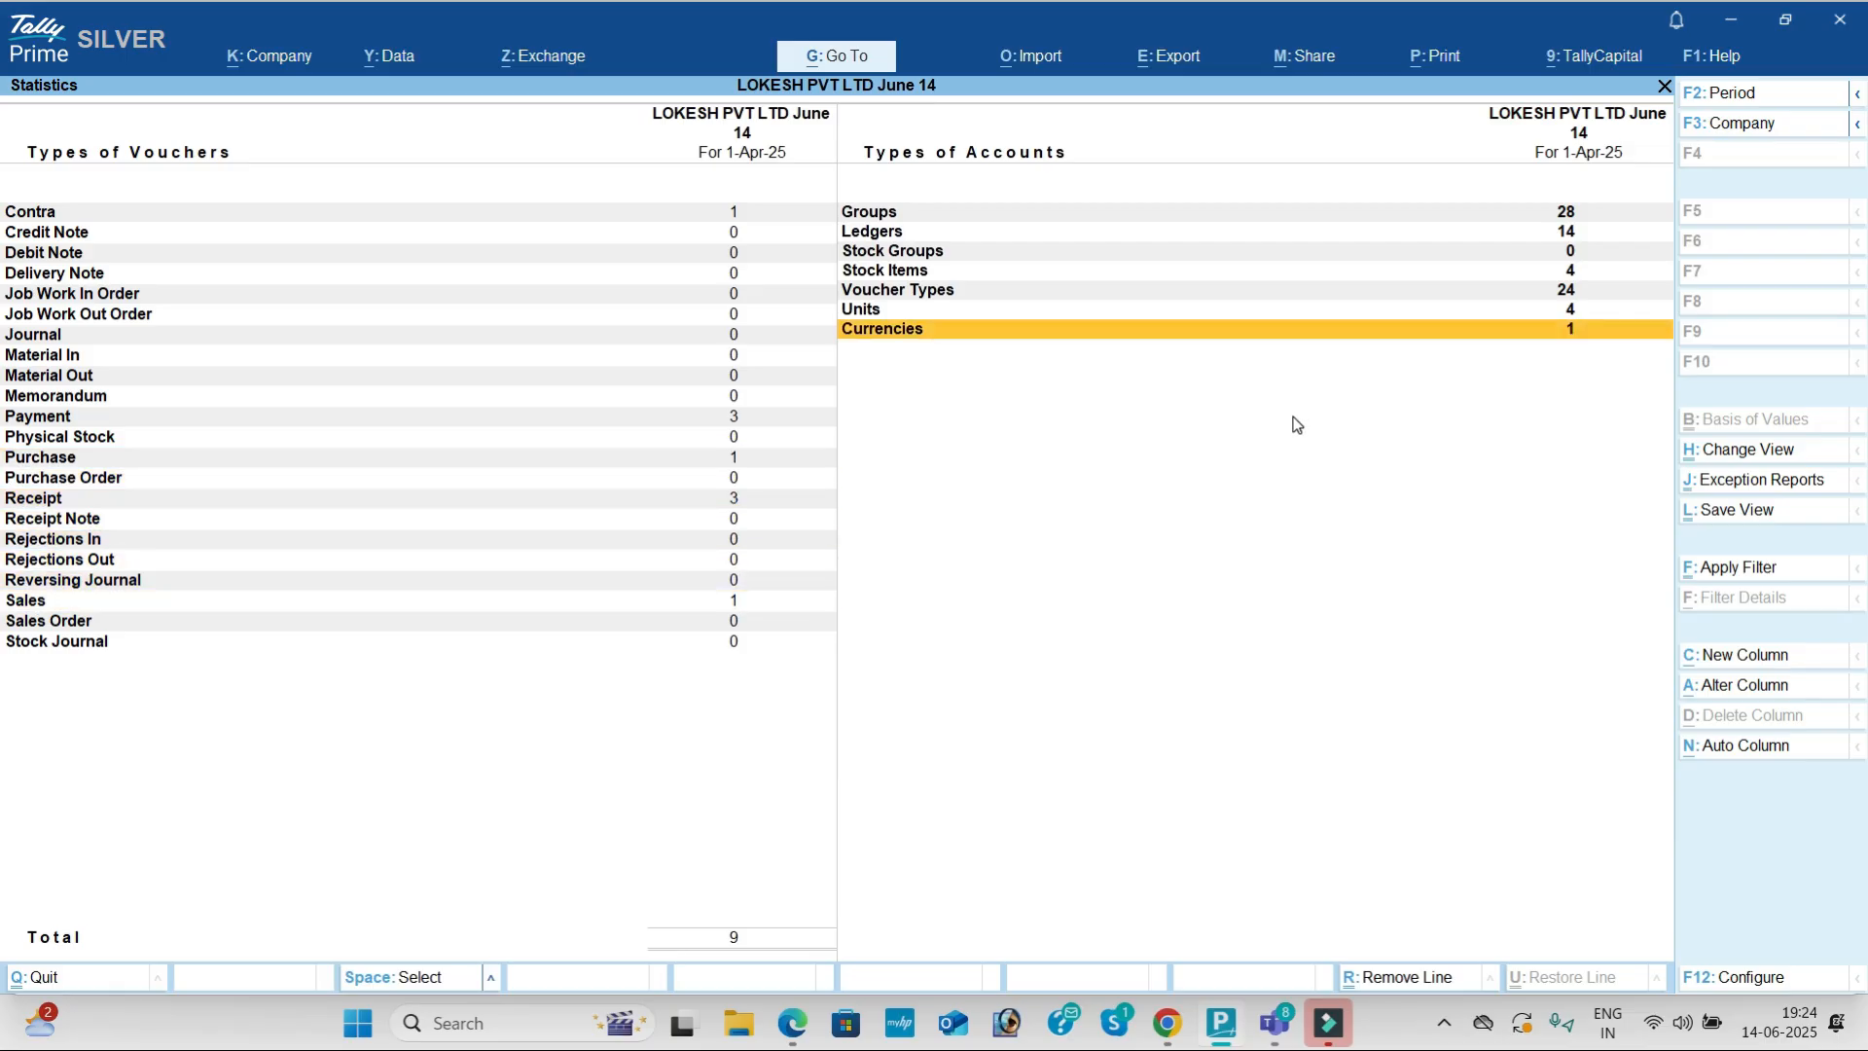
pyautogui.press('Up')
pyautogui.press('Up')
pyautogui.press('Up')
pyautogui.press('Up')
pyautogui.press('Up')
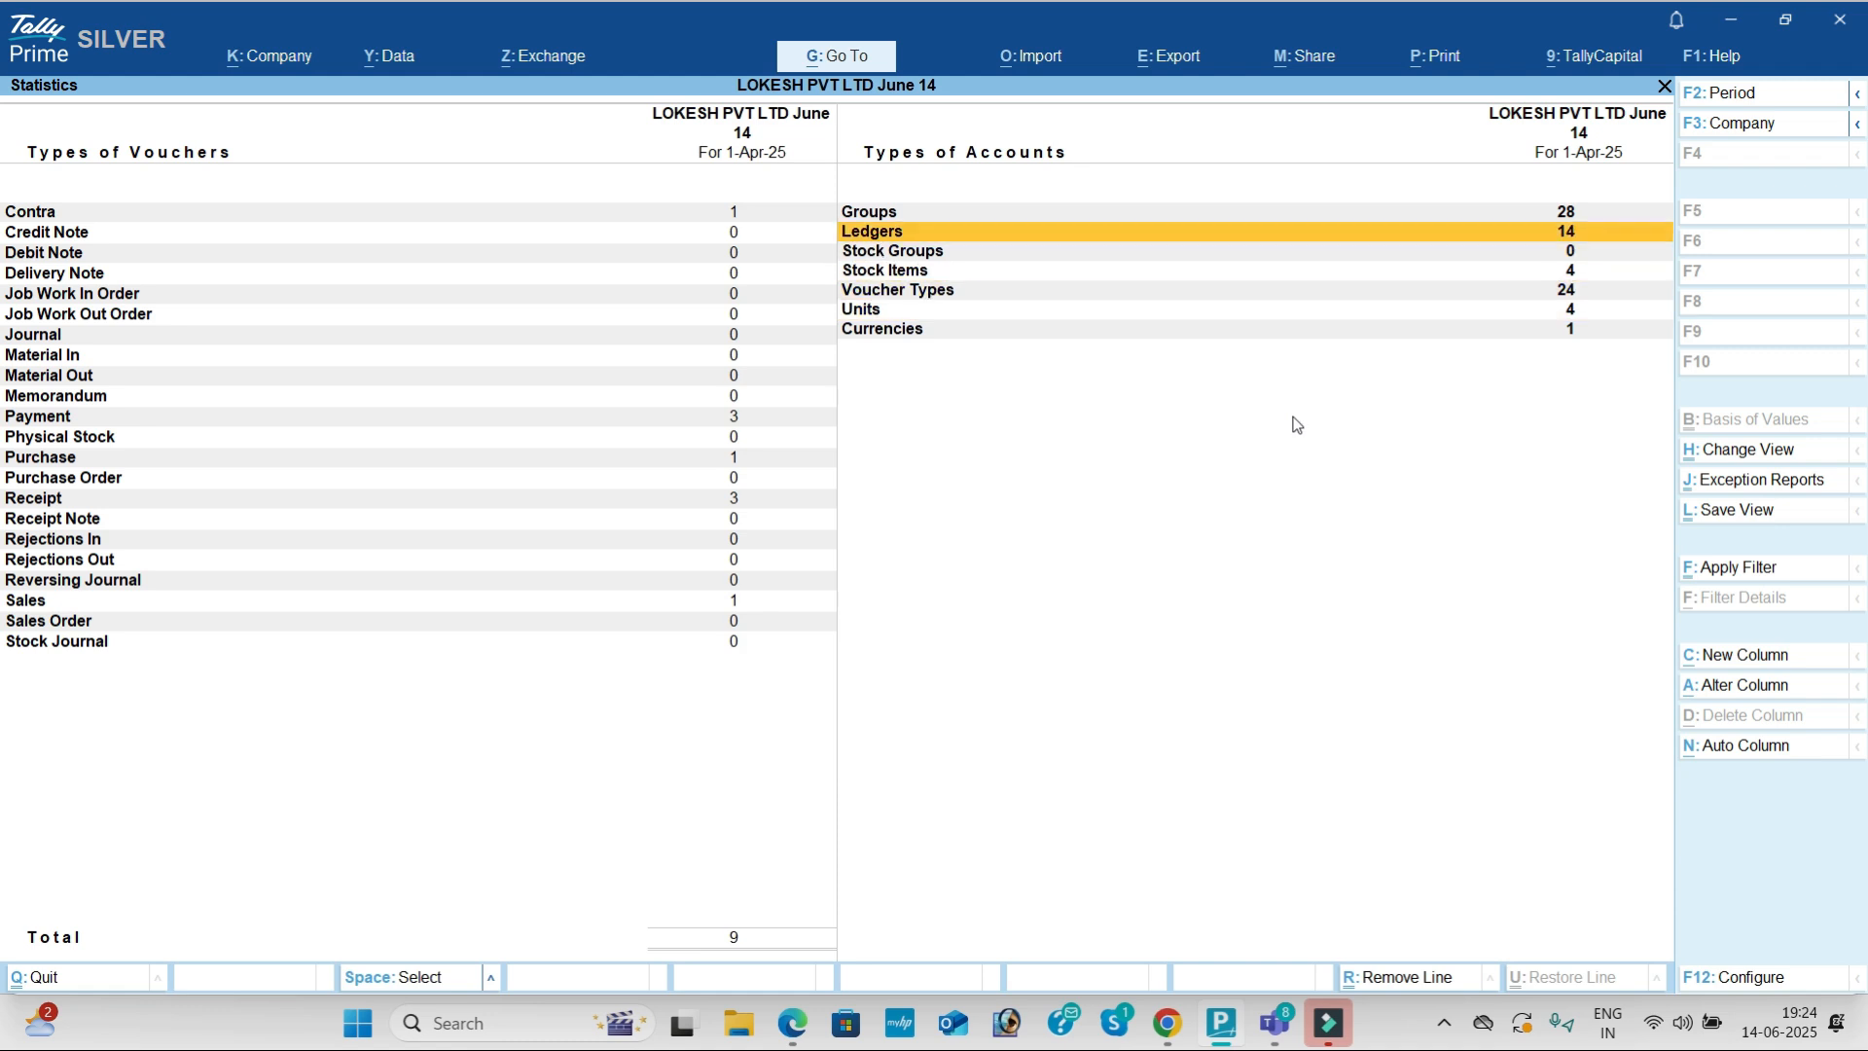
pyautogui.press('Up')
pyautogui.press('Down')
pyautogui.press('Down')
pyautogui.press('Down')
pyautogui.press('Down')
pyautogui.press('Down')
pyautogui.press('Down')
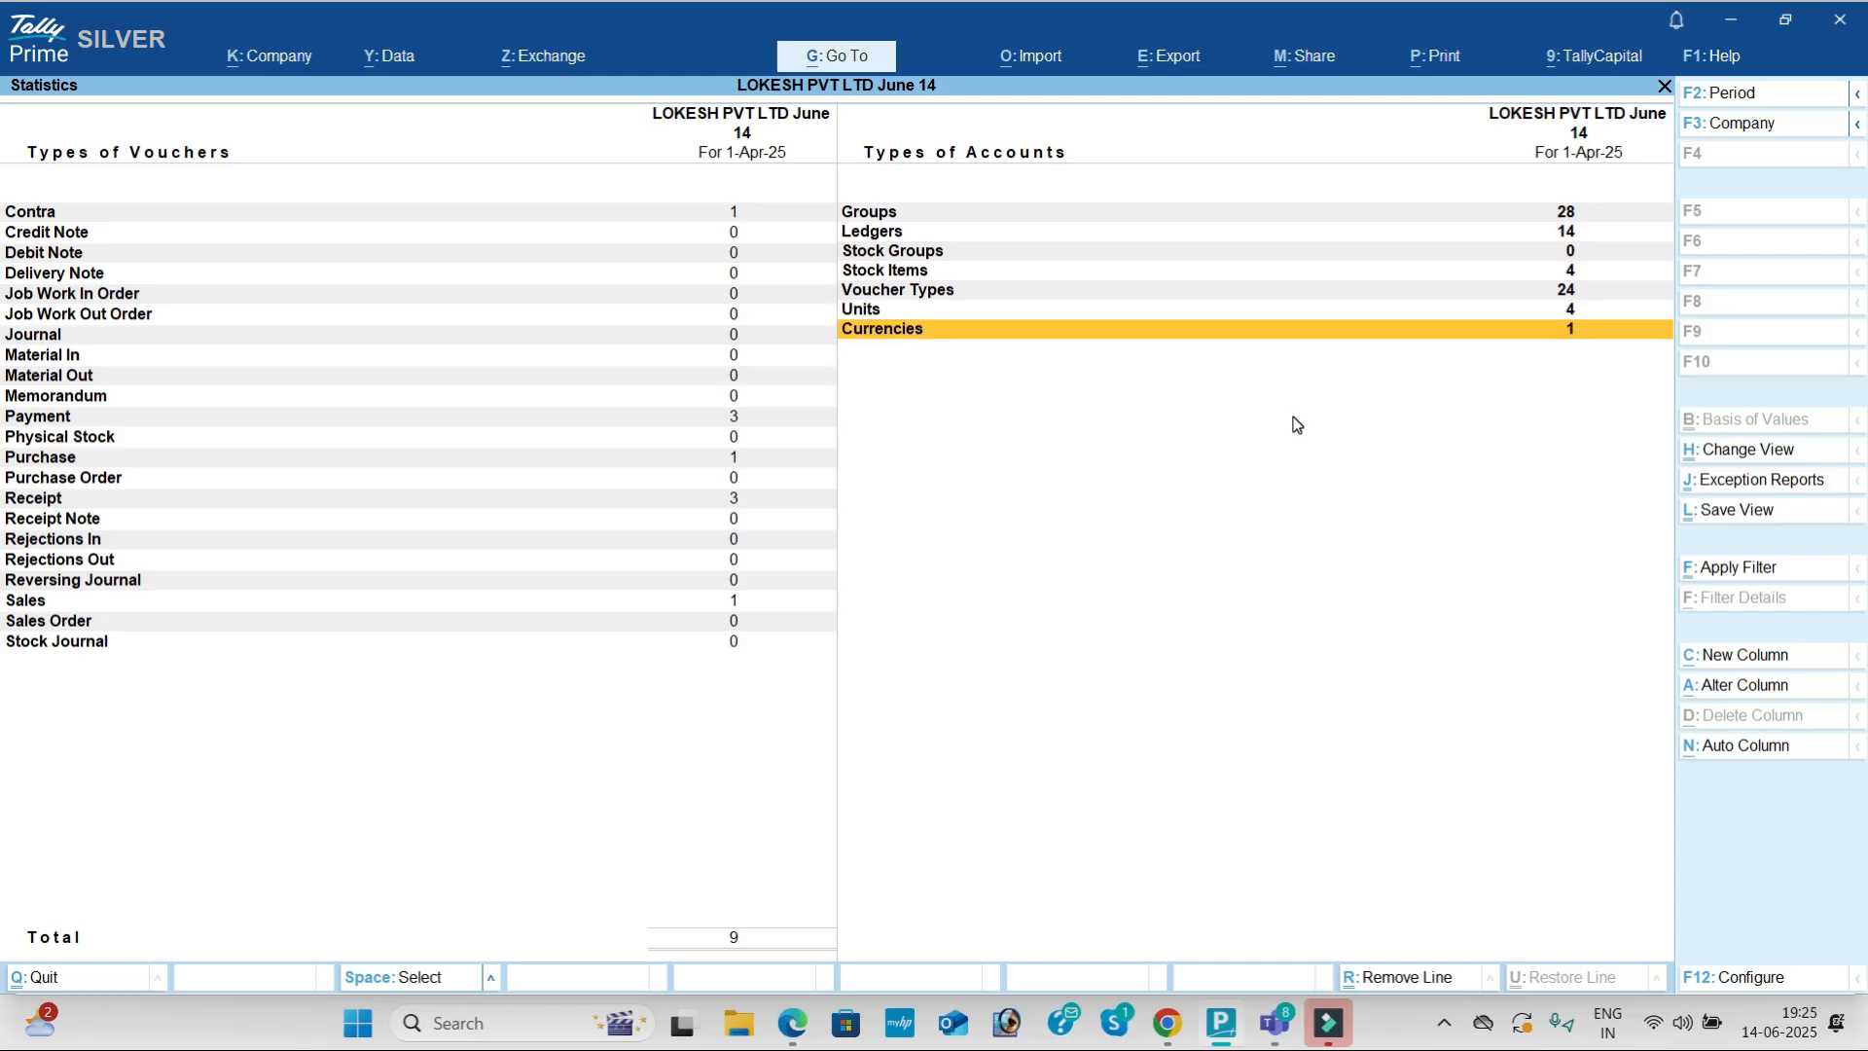
pyautogui.press('Escape')
pyautogui.press('Down')
pyautogui.press('Down')
# Step: View Stock Query closing balances for Boost, Bournvita and Complan in turn
pyautogui.press('Return')
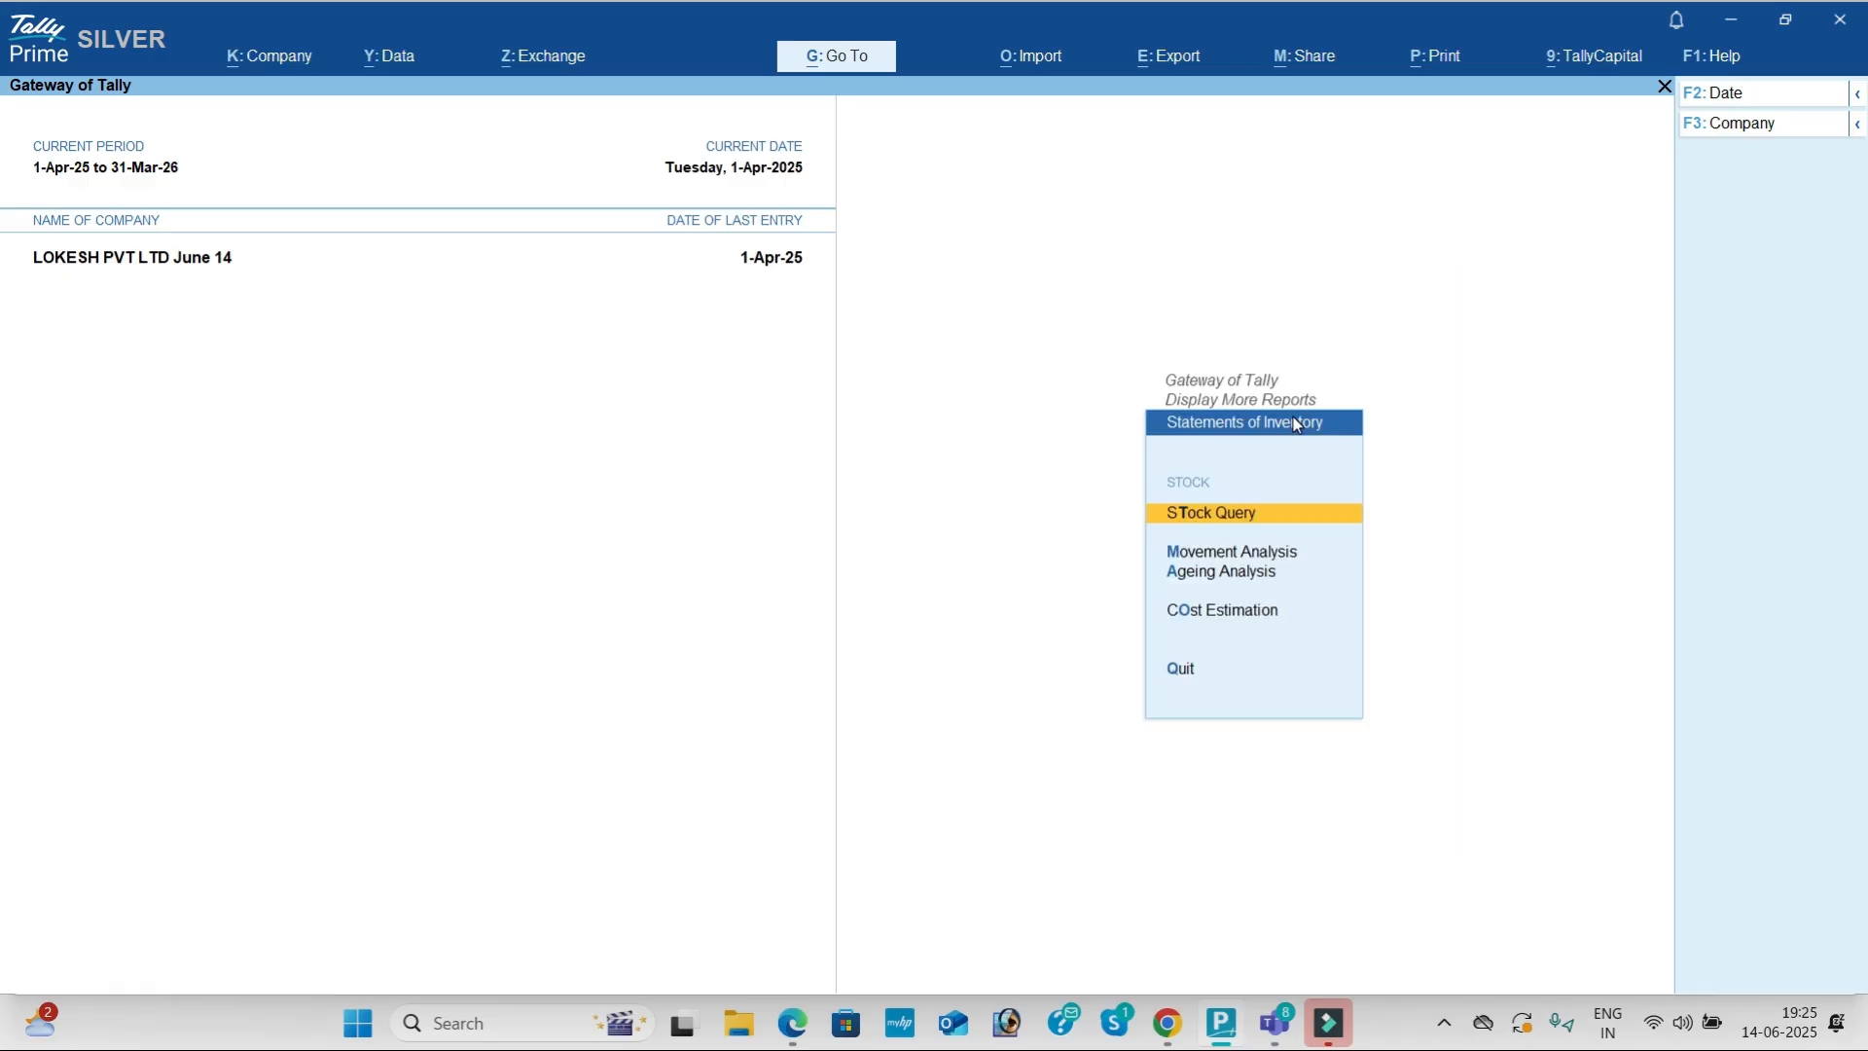
pyautogui.press('Return')
pyautogui.press('Return')
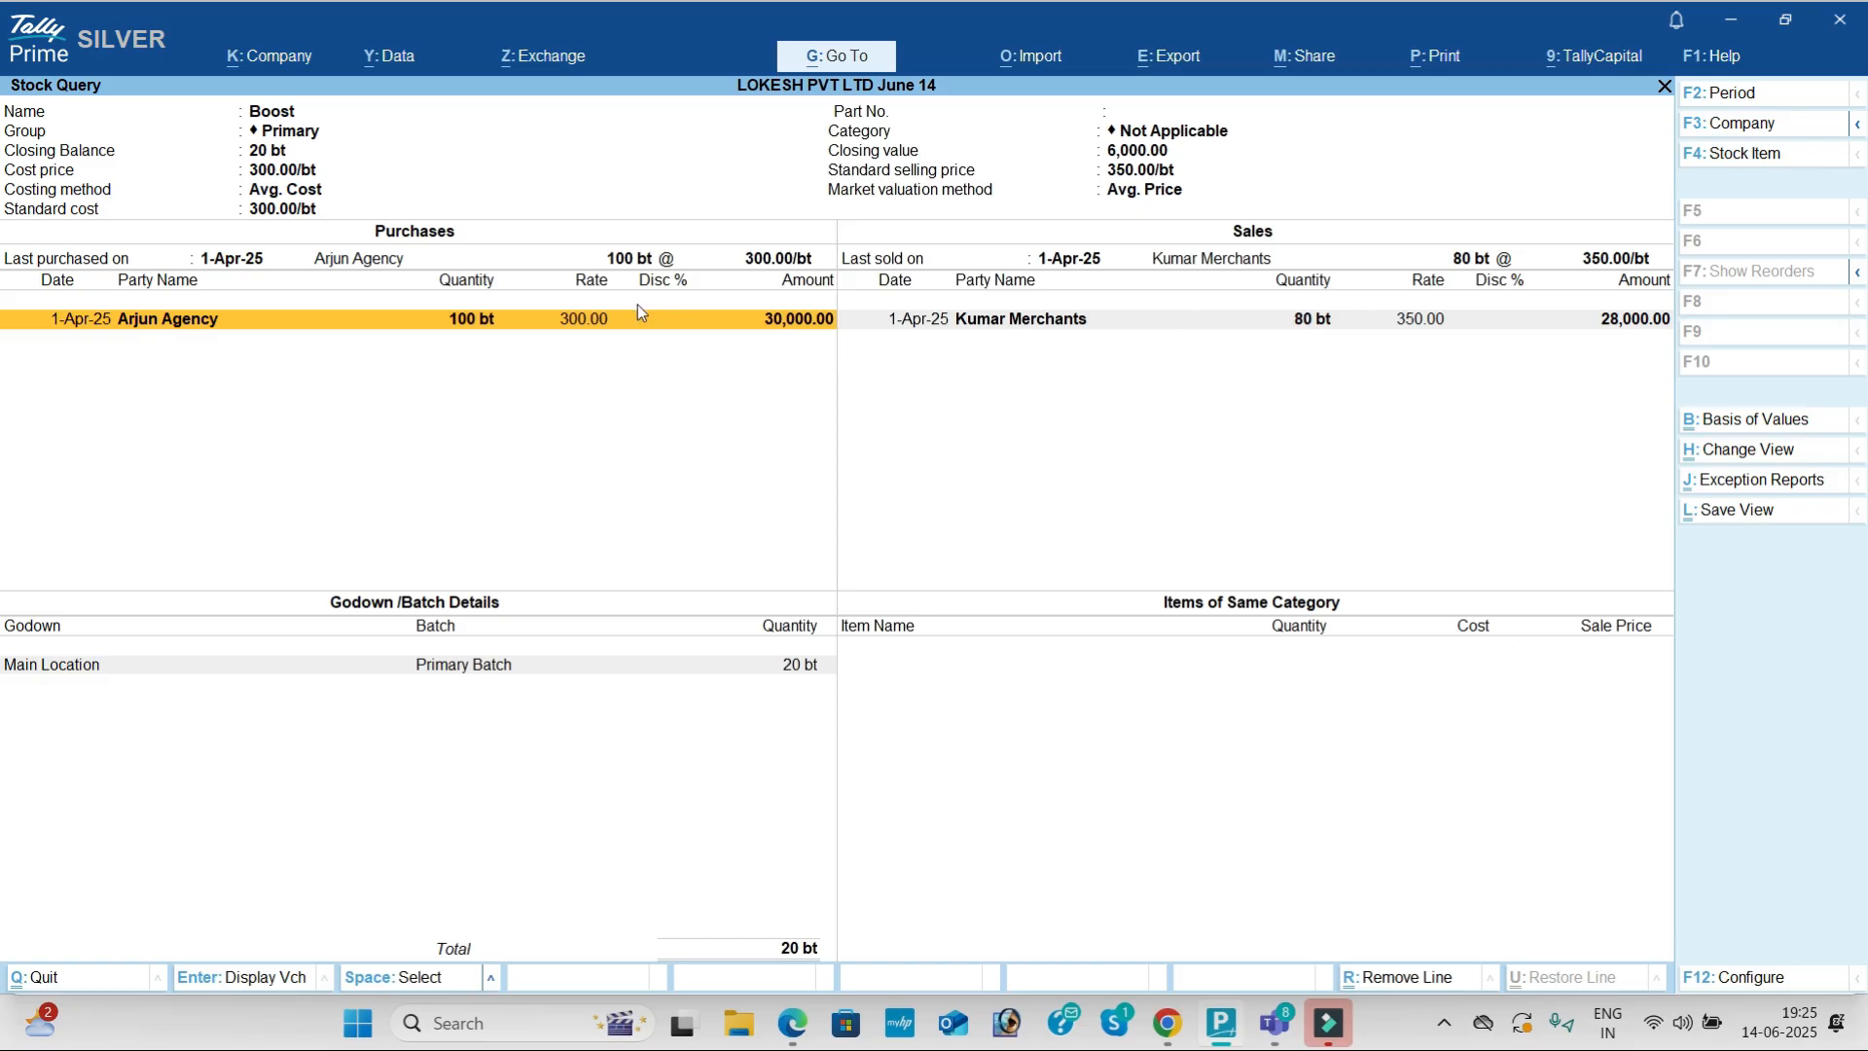
pyautogui.press('Escape')
pyautogui.press('Down')
pyautogui.press('Return')
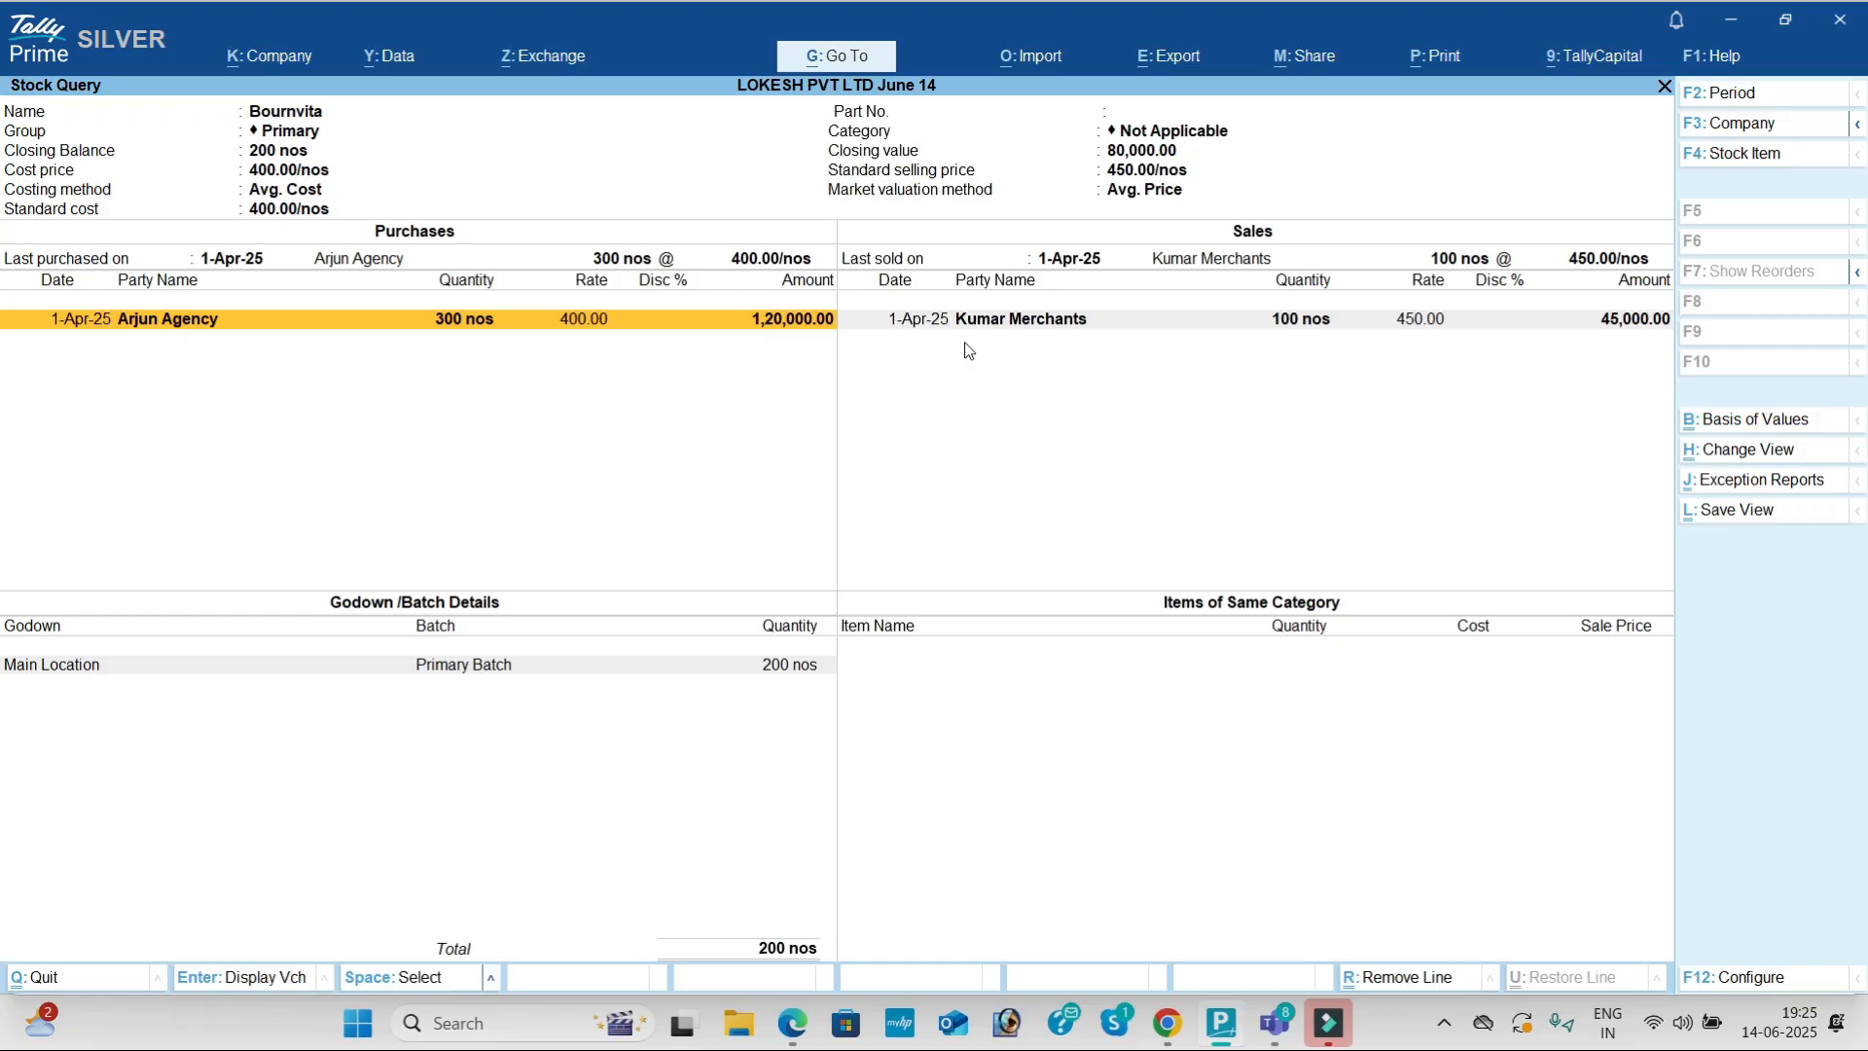
pyautogui.press('Escape')
pyautogui.press('Down')
pyautogui.press('Return')
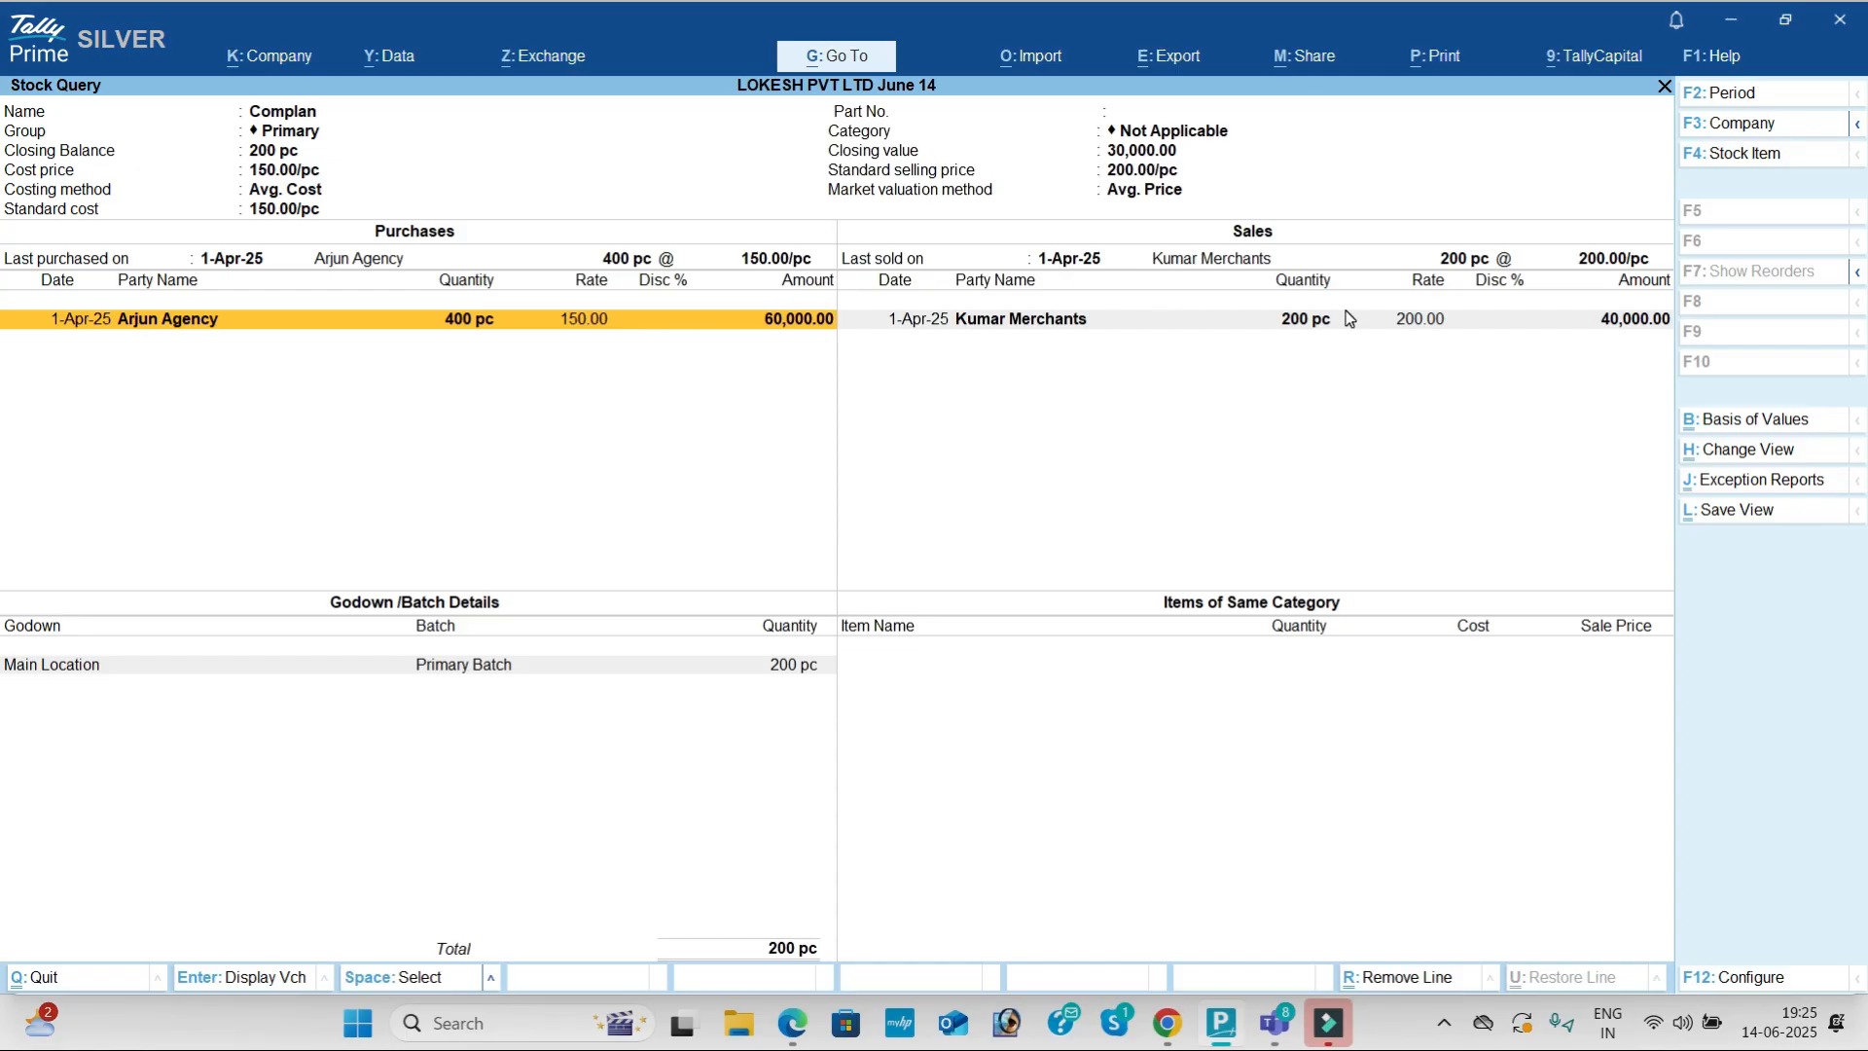
pyautogui.press('Escape')
pyautogui.press('Escape')
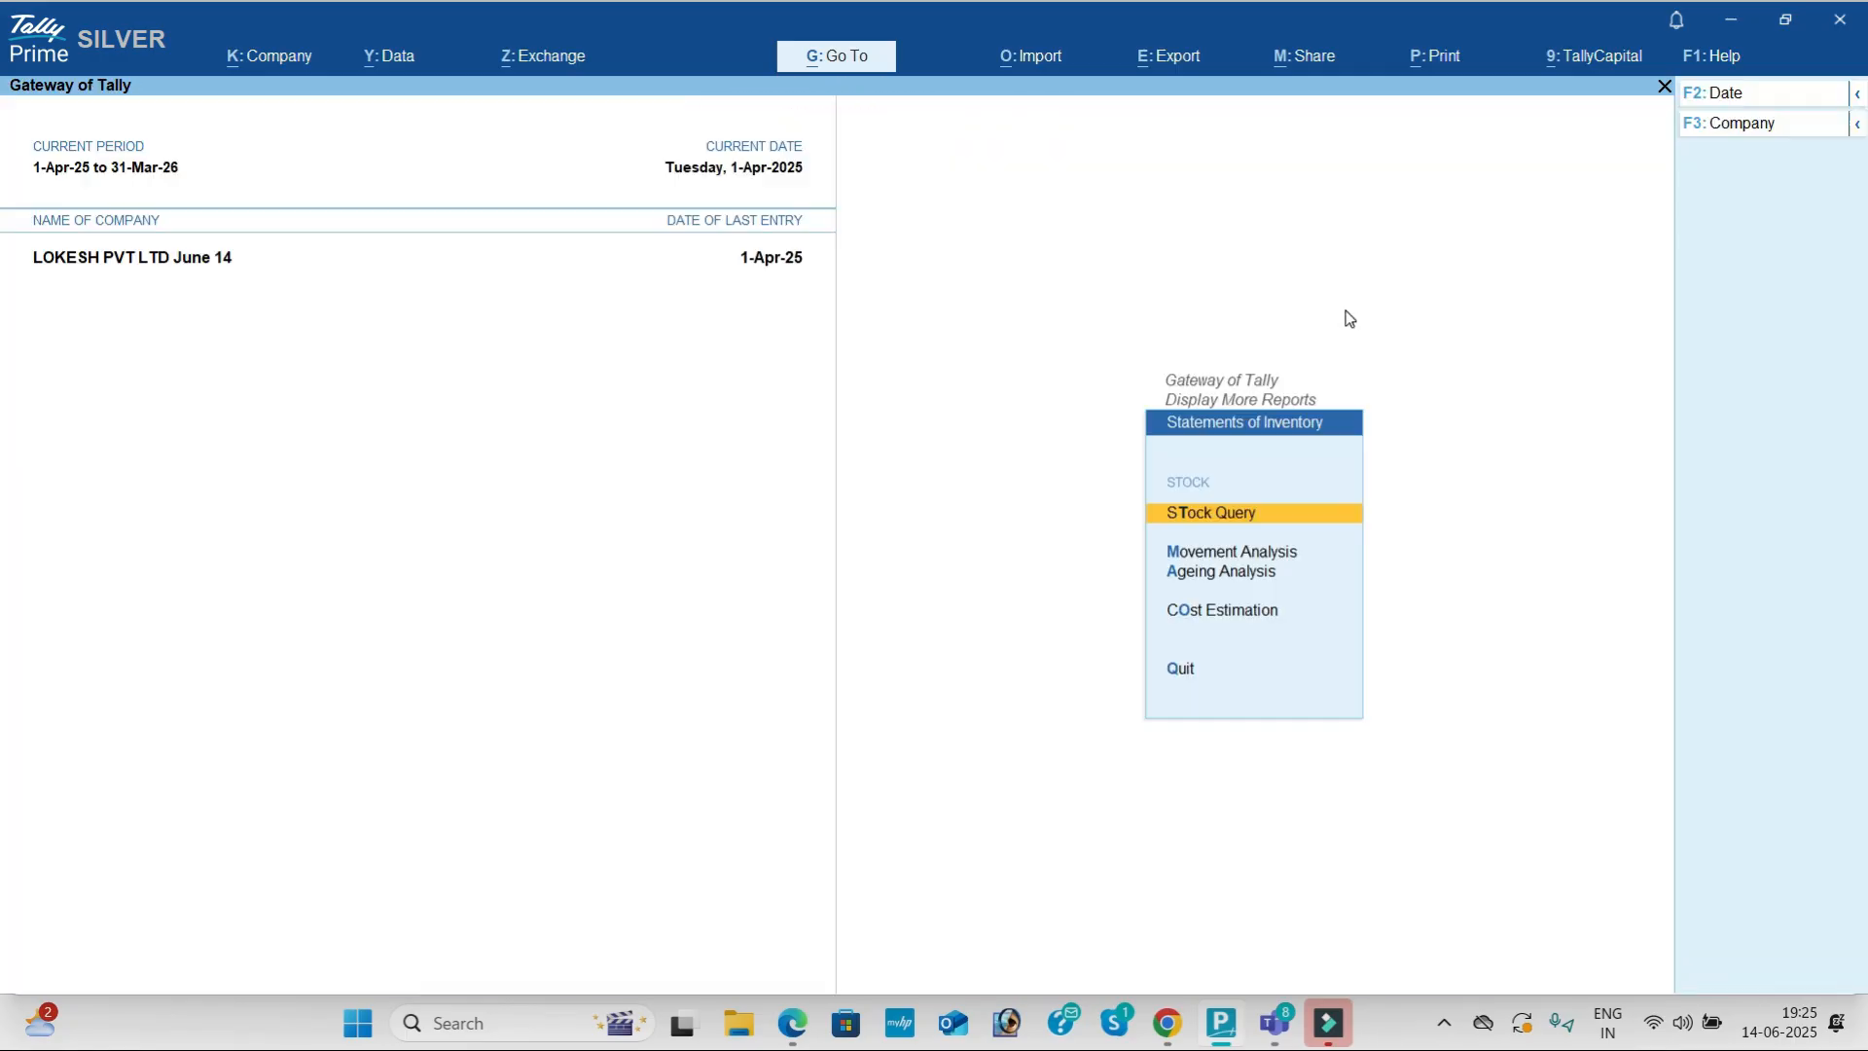
# Step: Open GST Reports and review GSTR-1 through the B2B and B2C (Large) Invoices rows
pyautogui.press('Down')
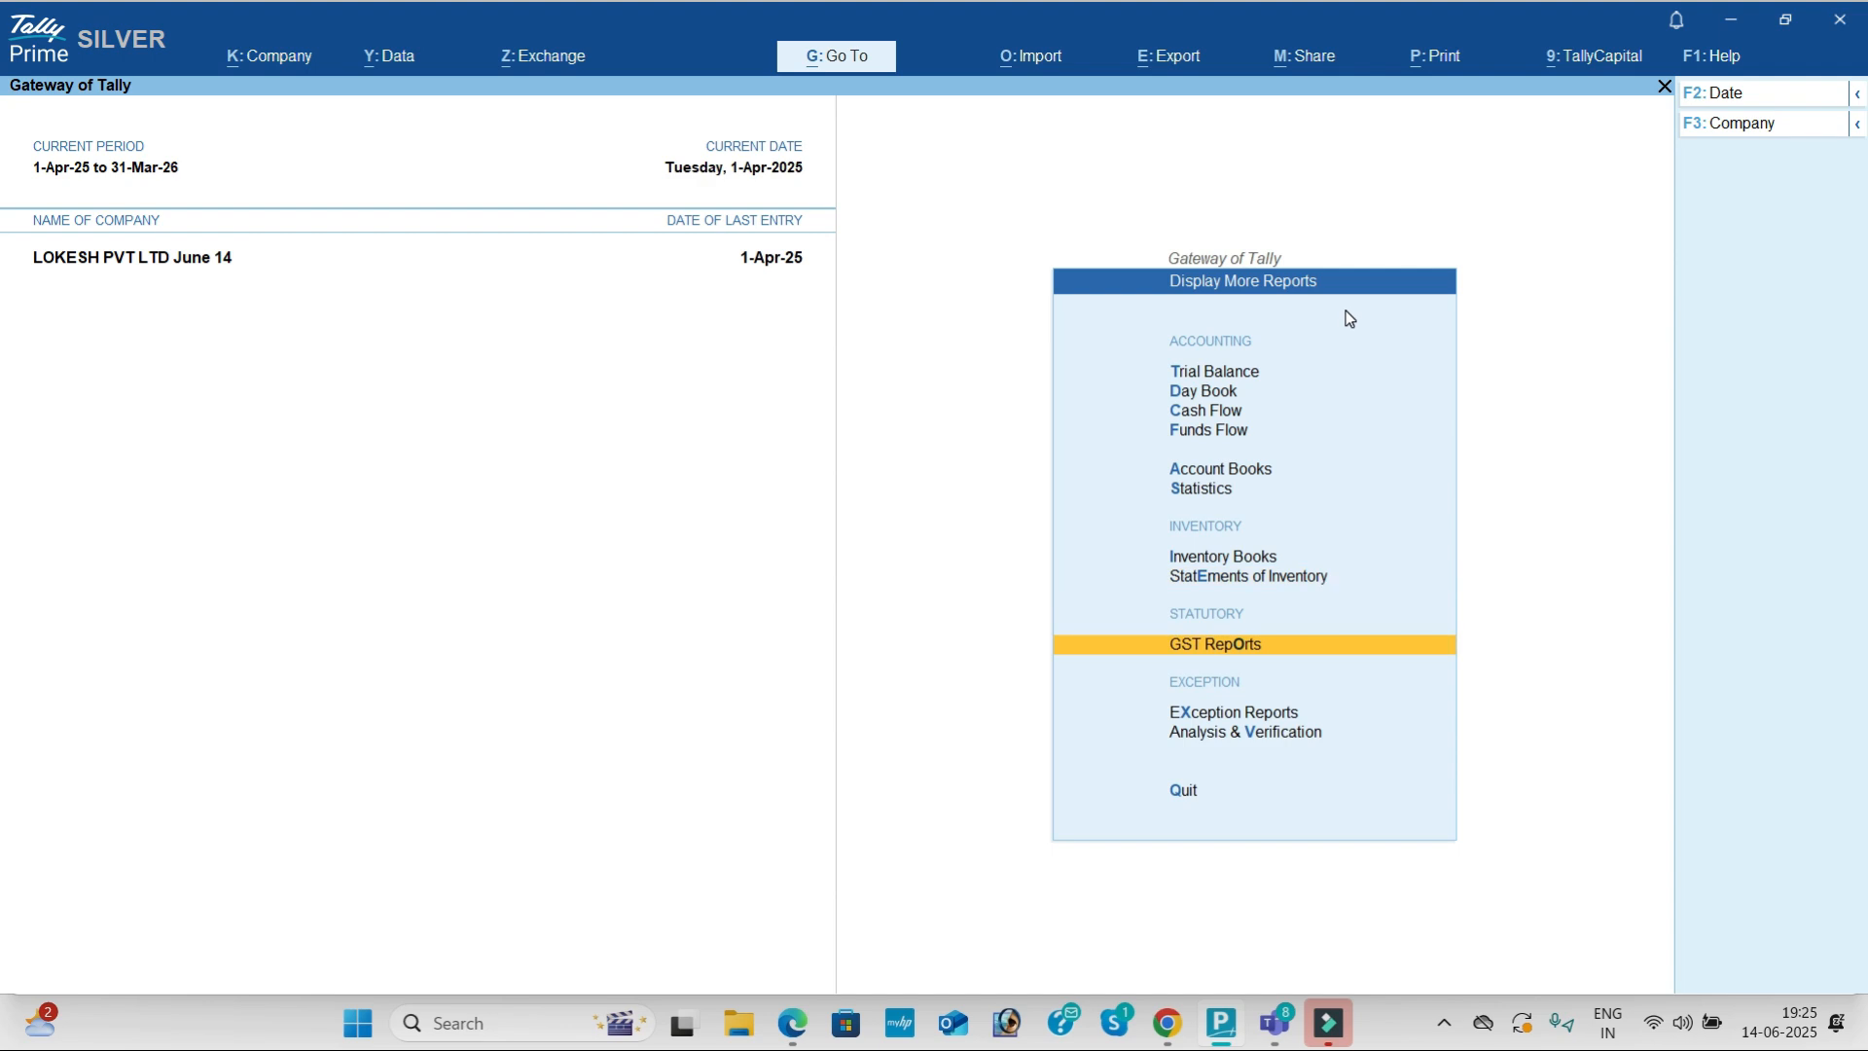
pyautogui.press('Return')
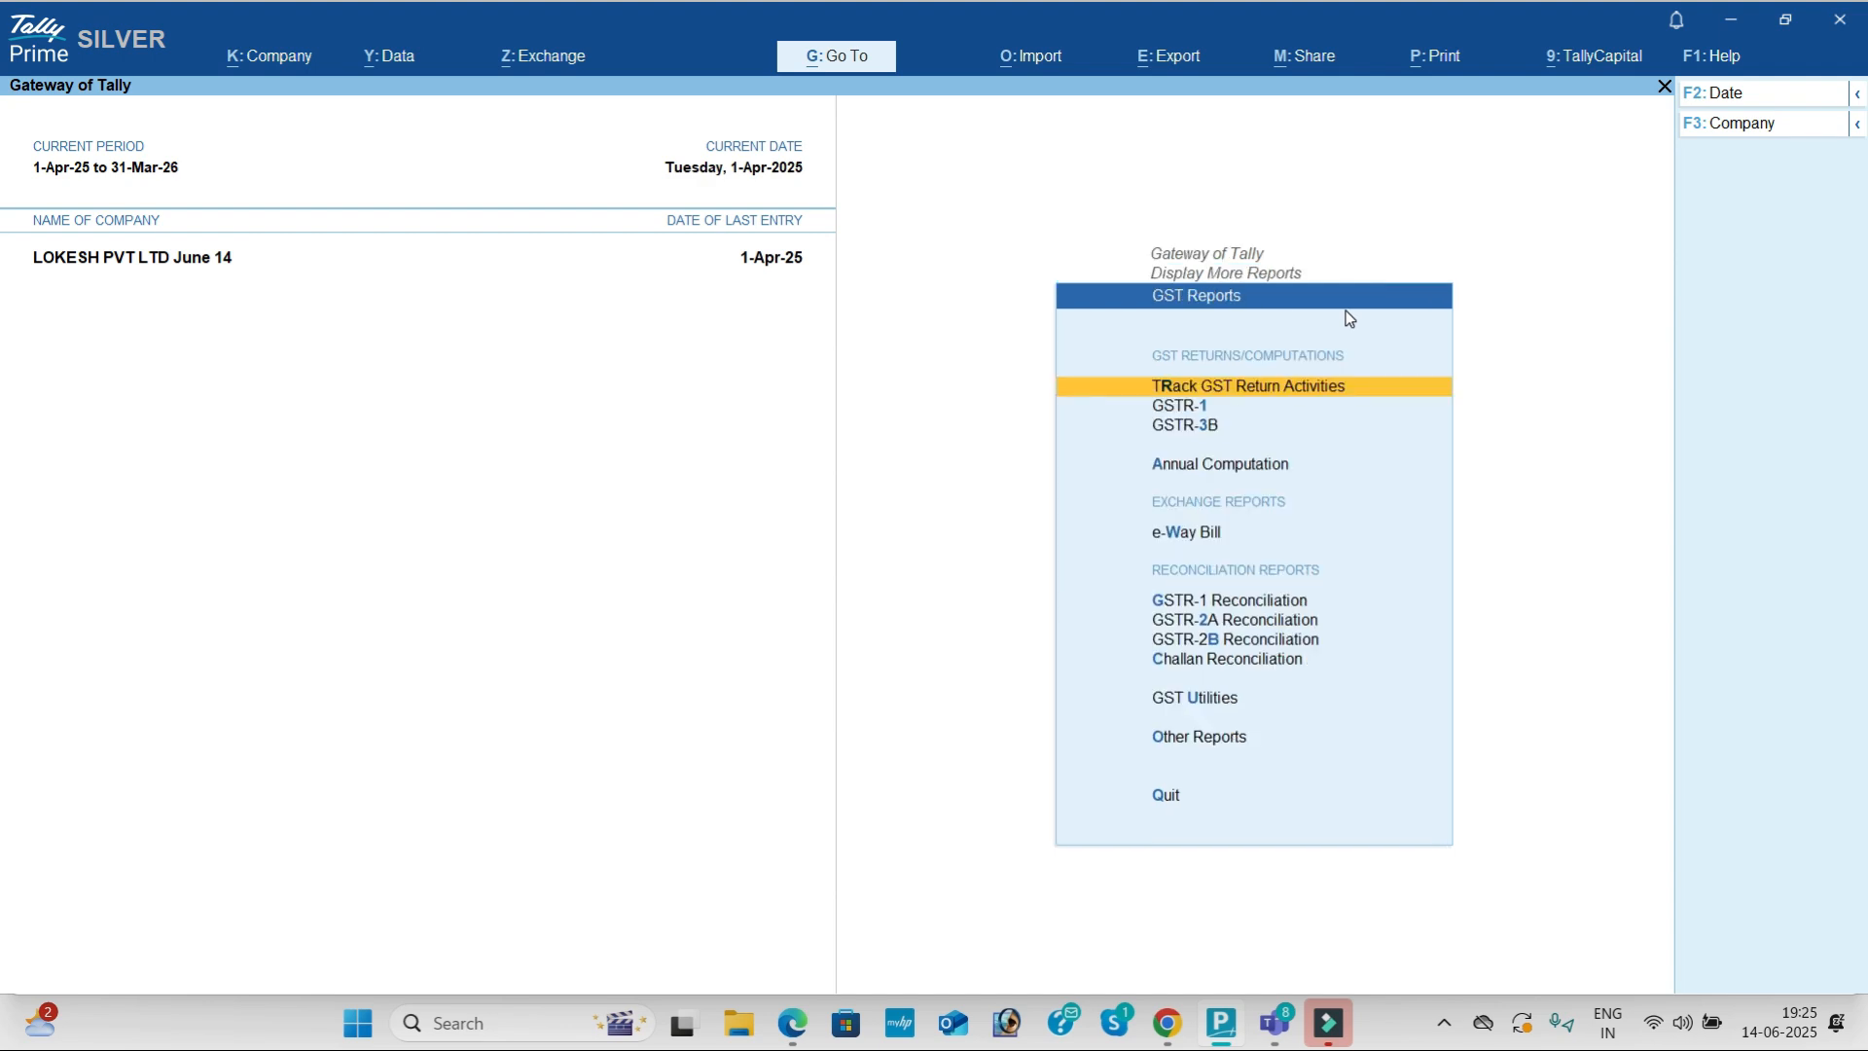
pyautogui.press('Down')
pyautogui.press('Return')
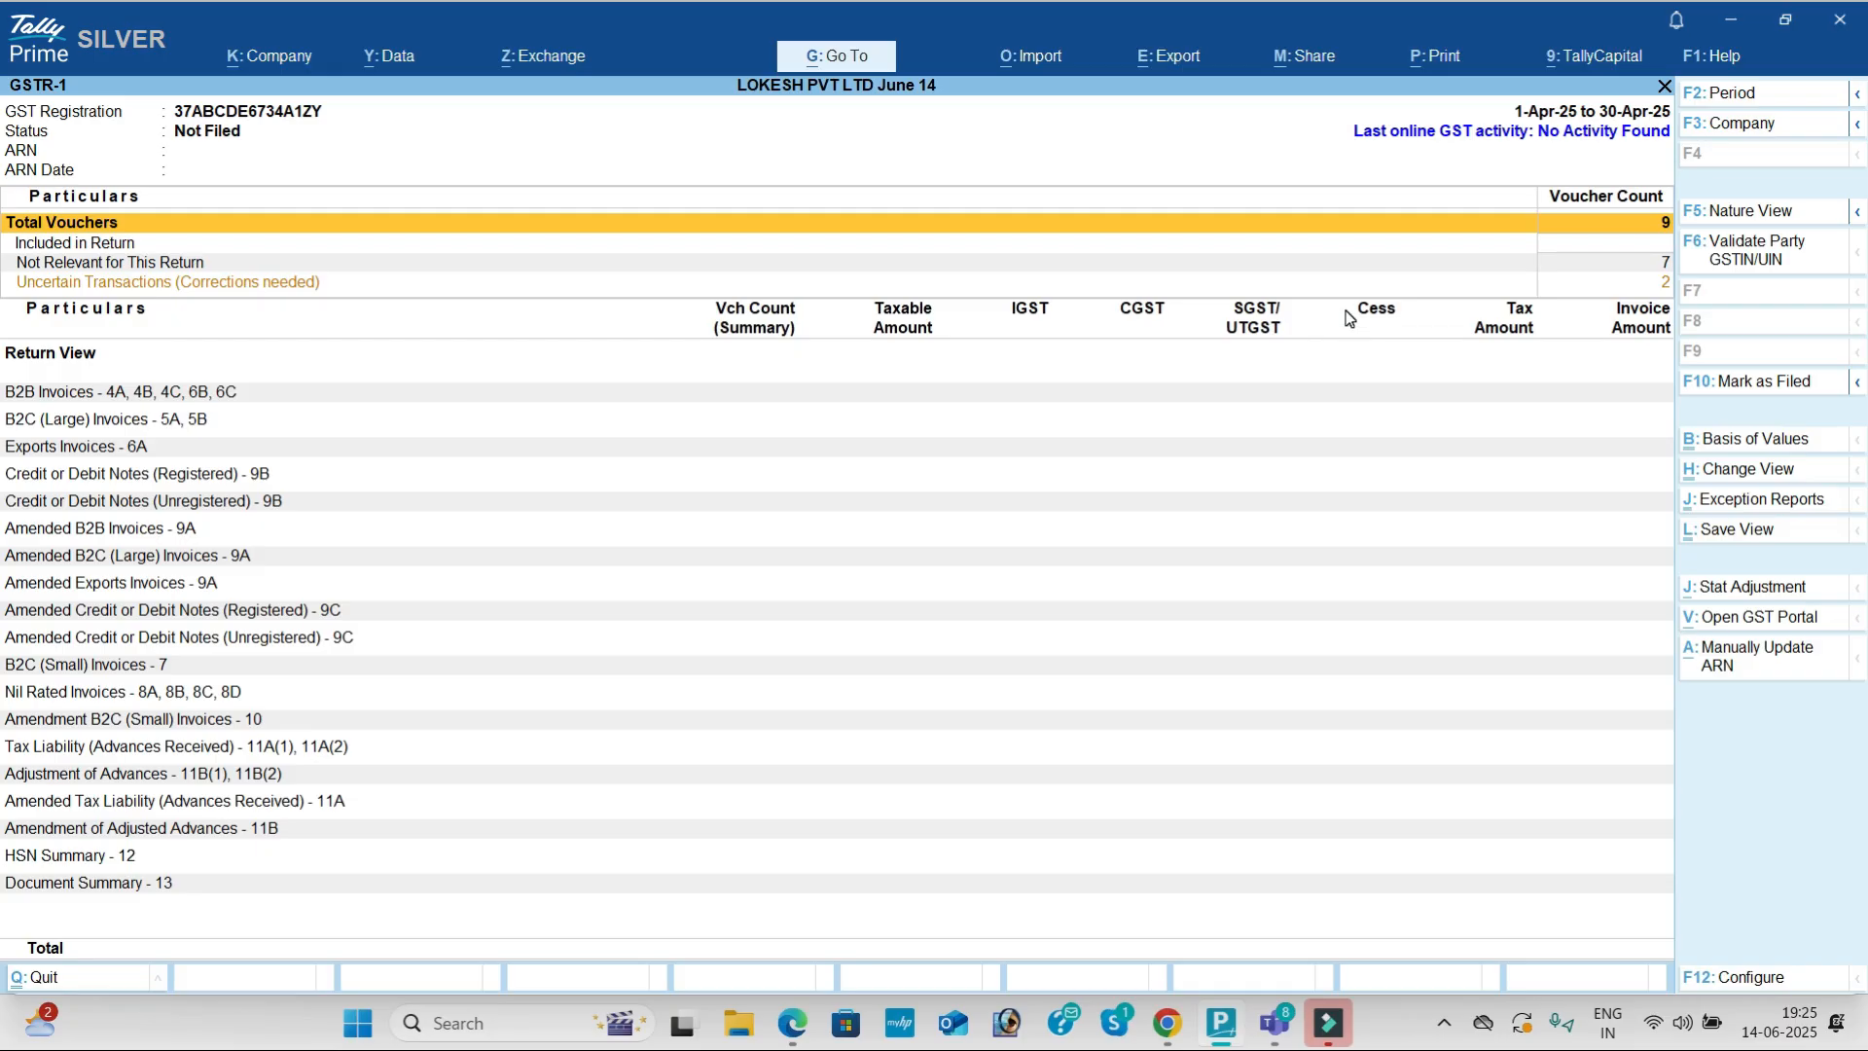
pyautogui.press('Down')
pyautogui.press('Down')
pyautogui.press('Down')
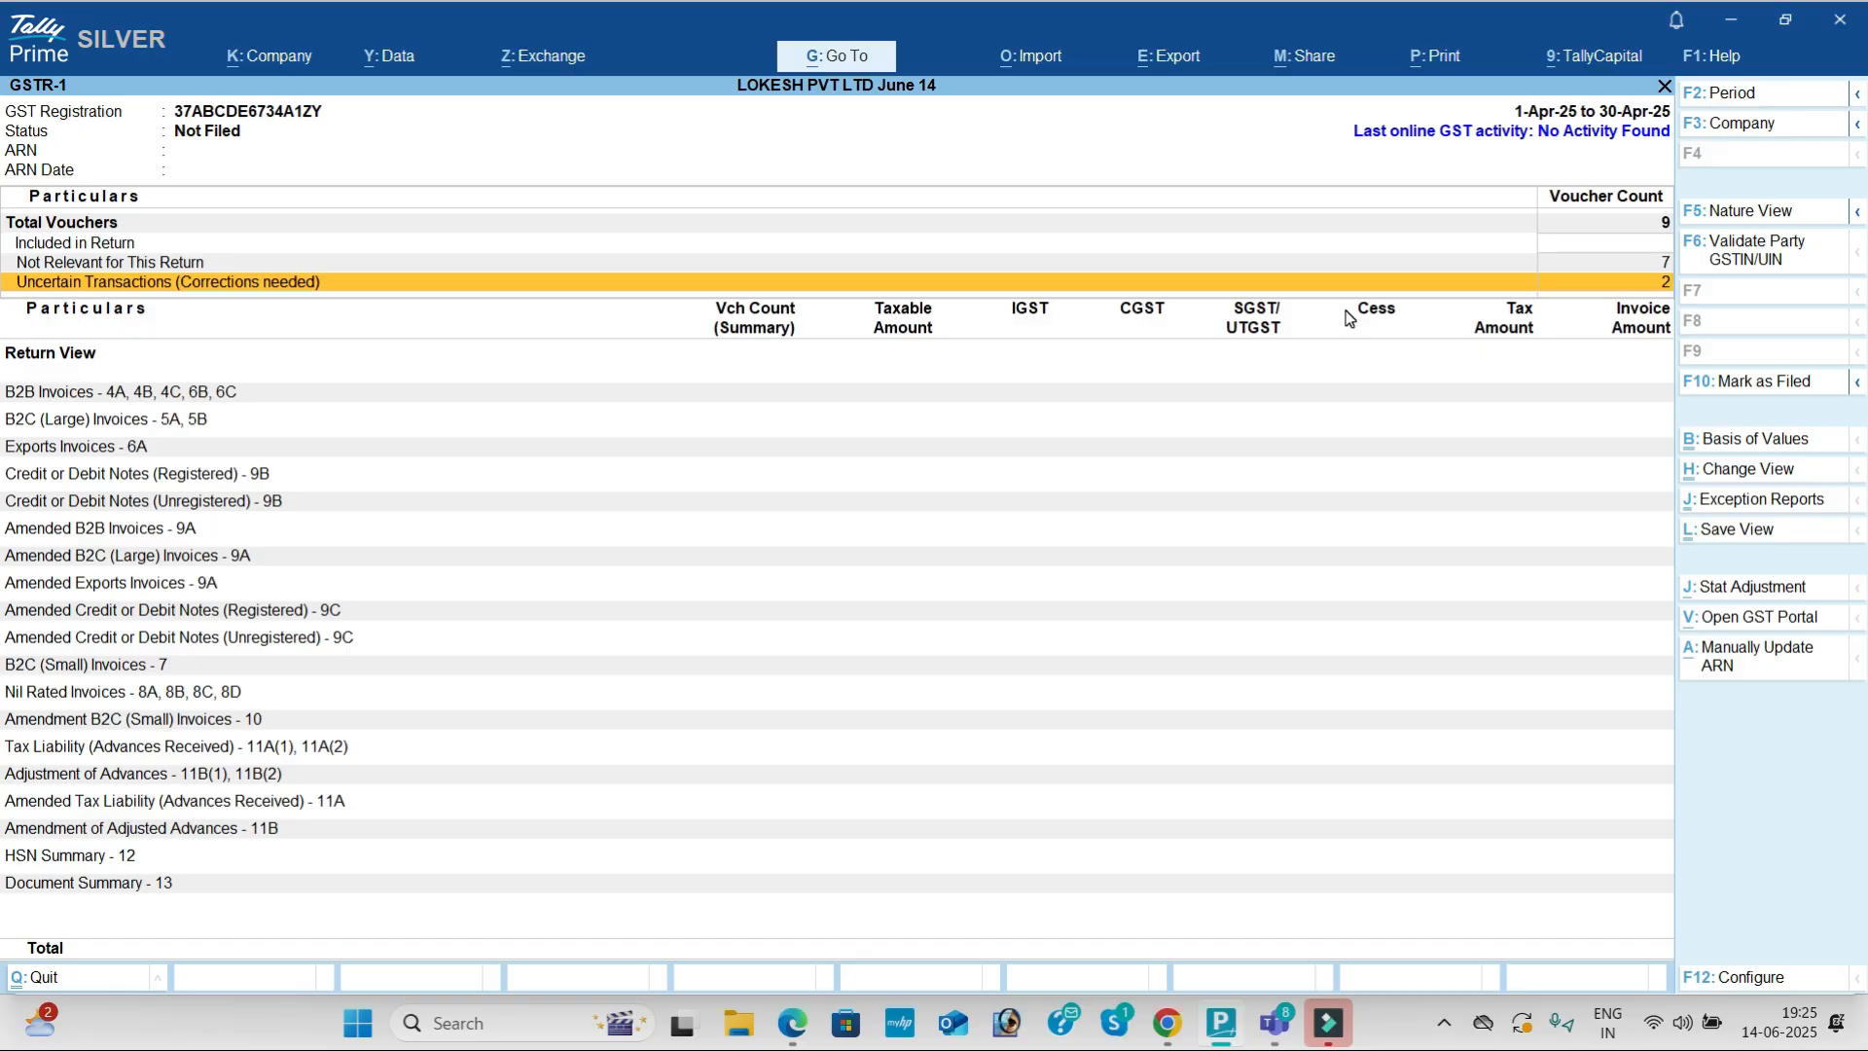
pyautogui.press('Down')
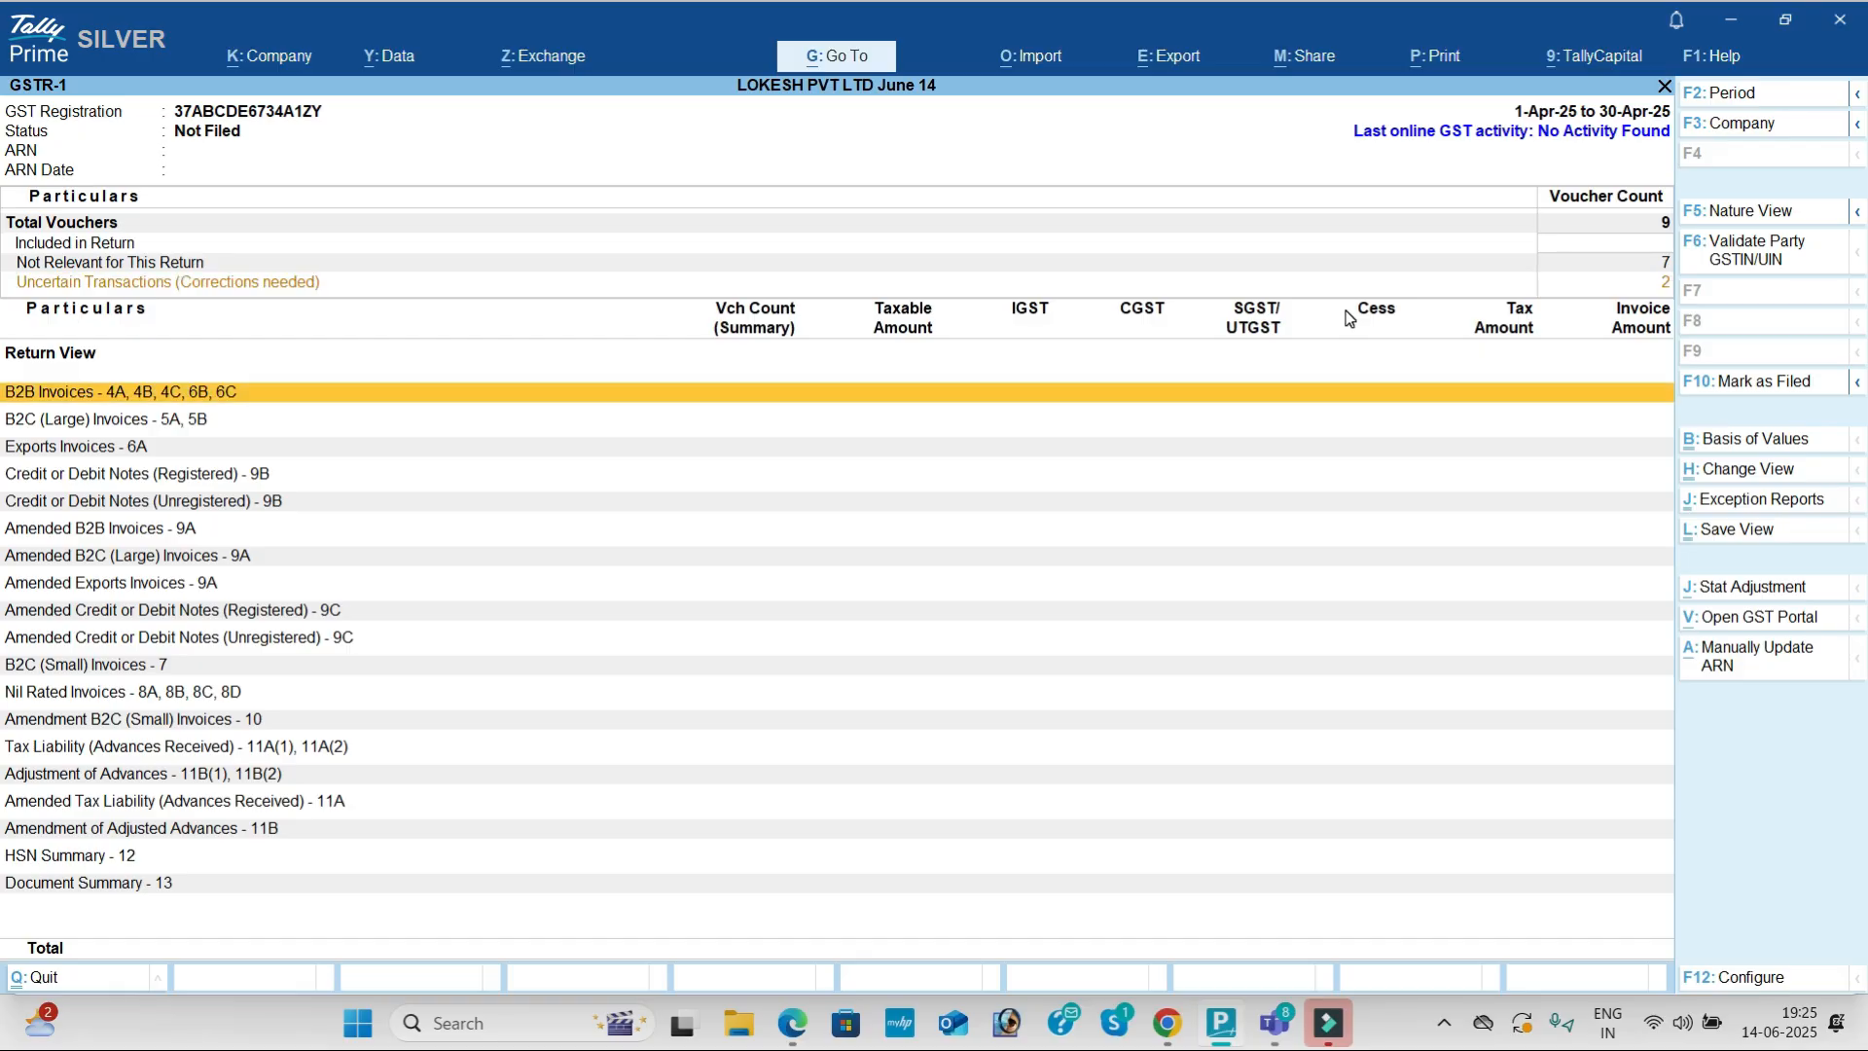
pyautogui.press('Down')
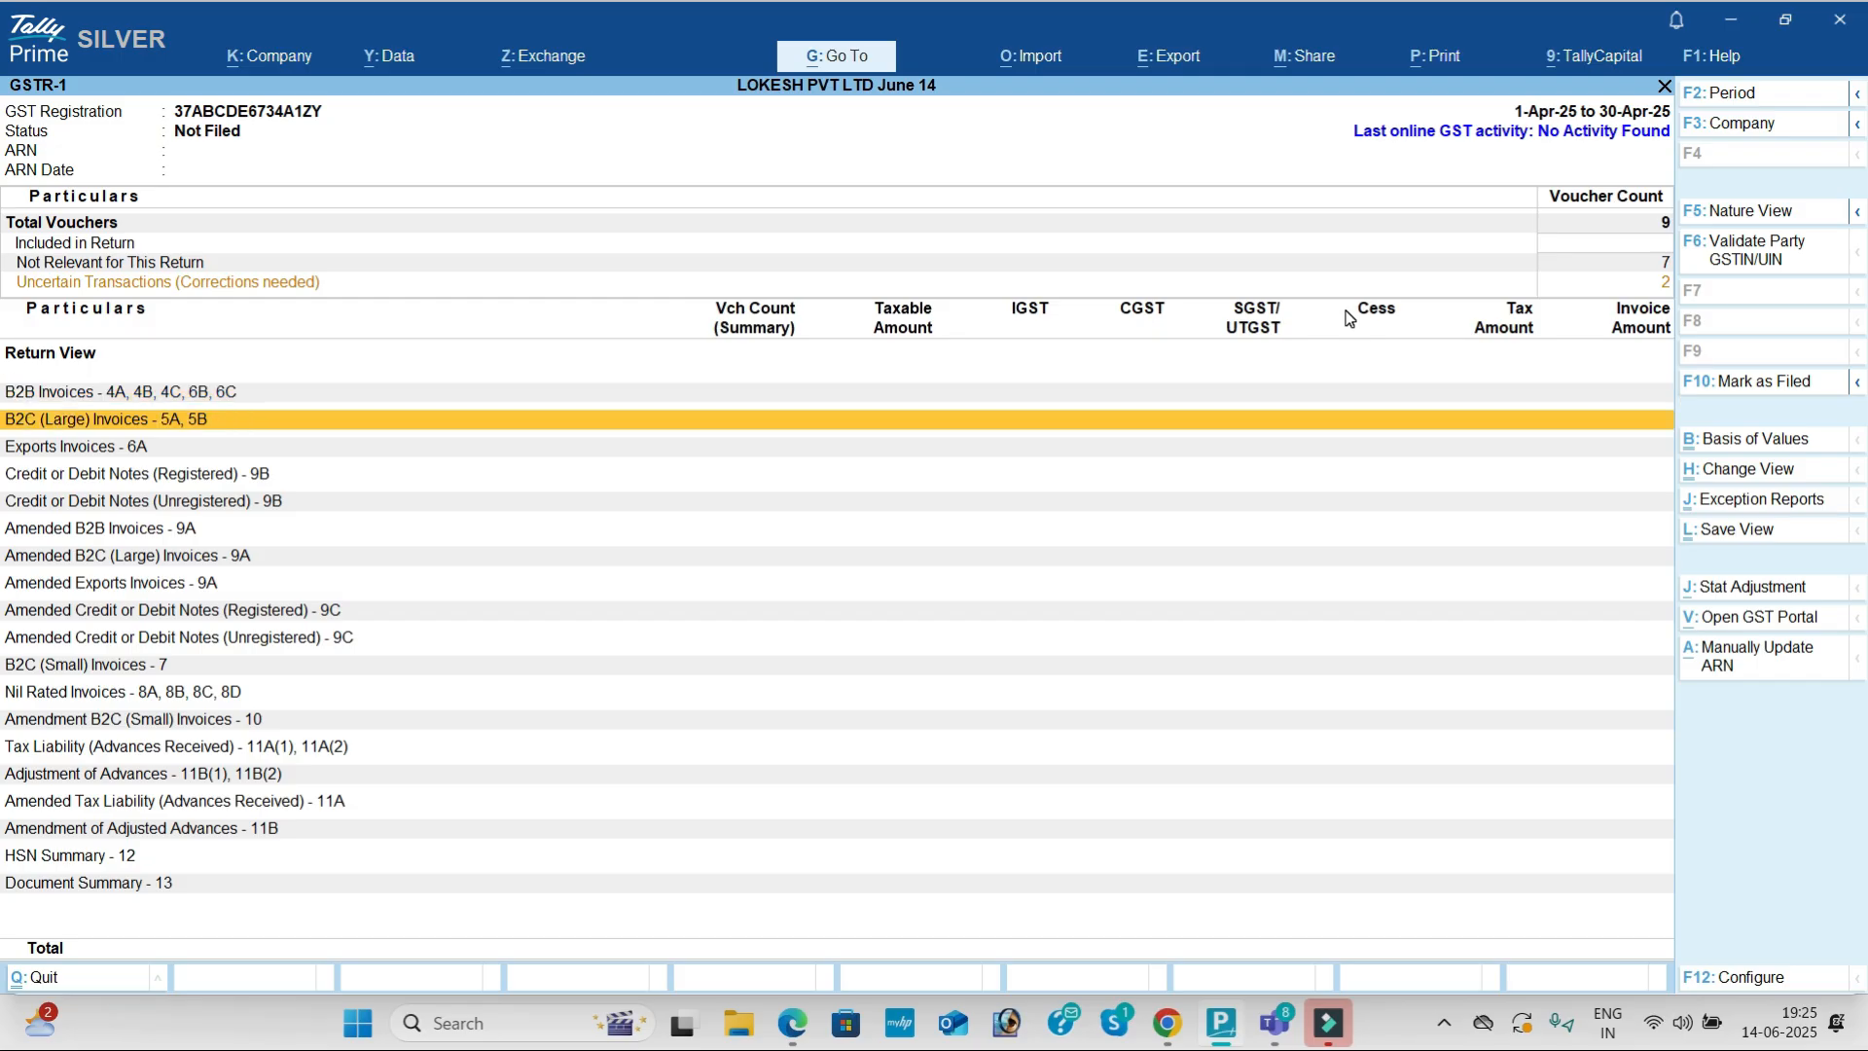
pyautogui.press('Escape')
# Step: View the GSTR-3B return, then go back to the Gateway of Tally
pyautogui.press('Down')
pyautogui.press('Return')
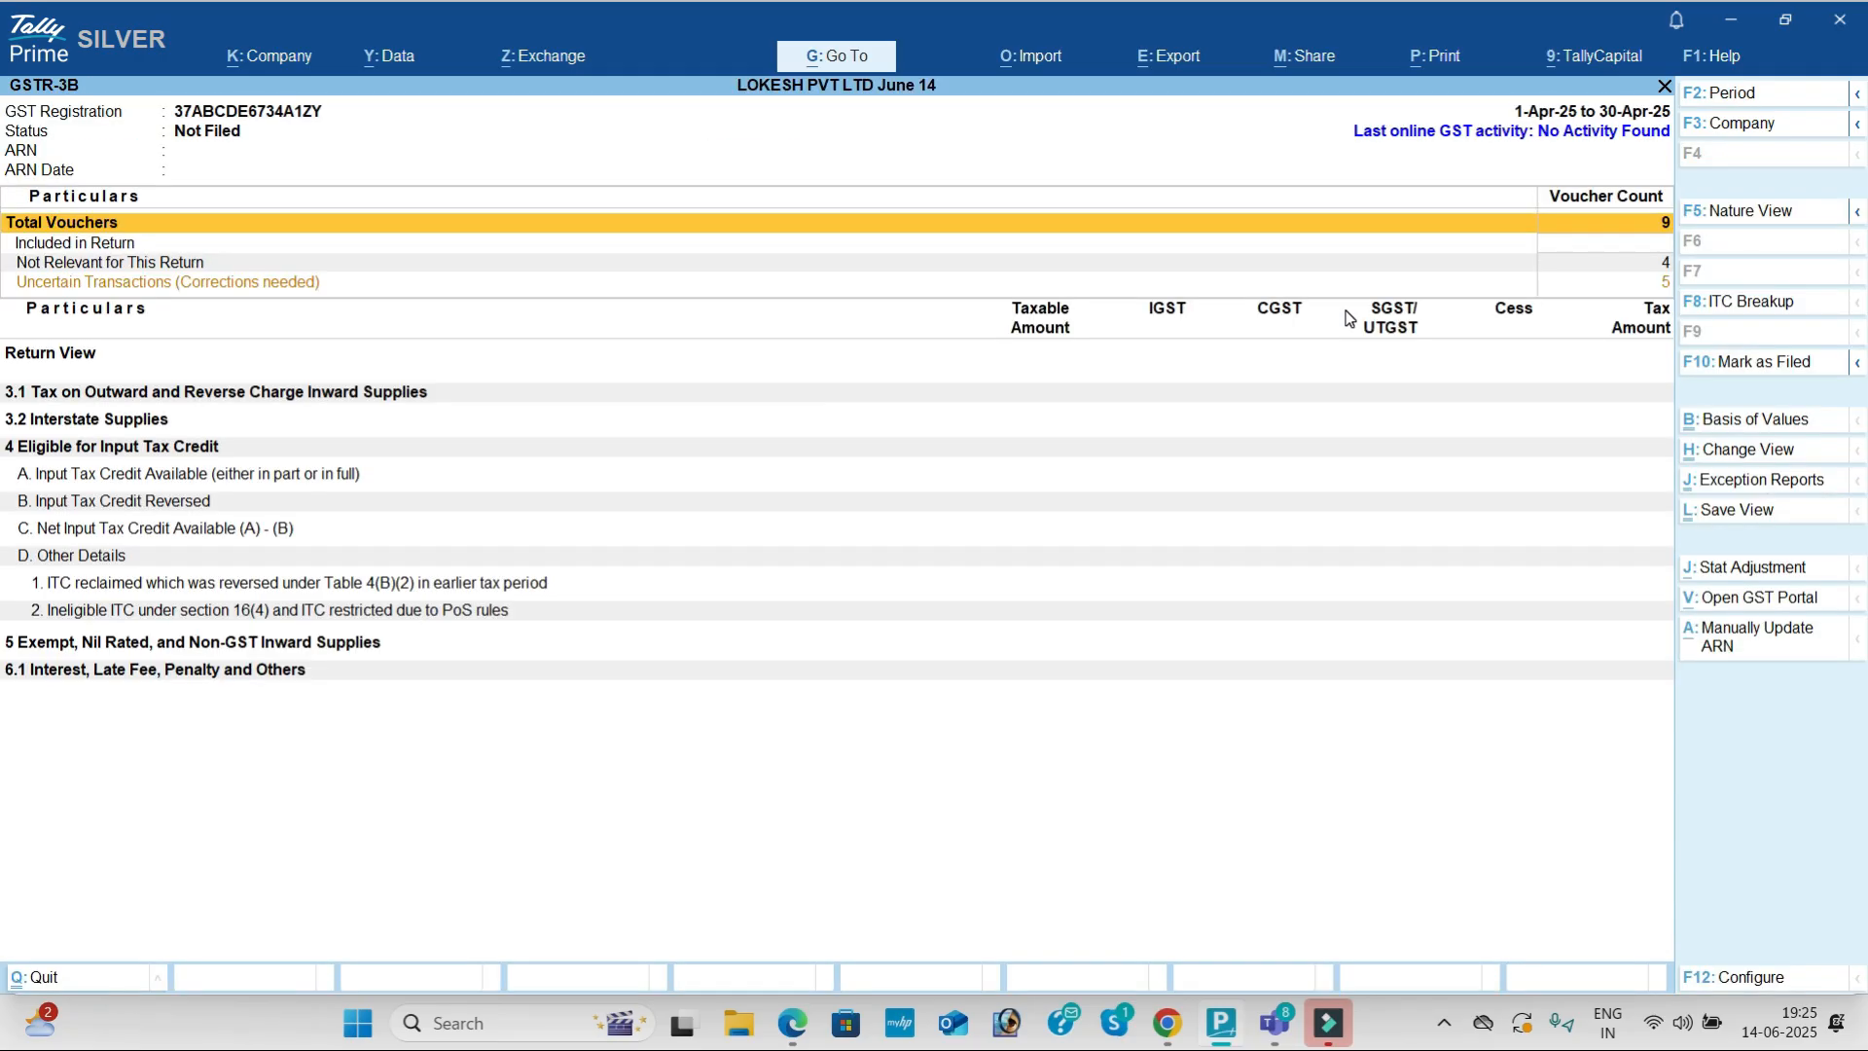
pyautogui.press('Escape')
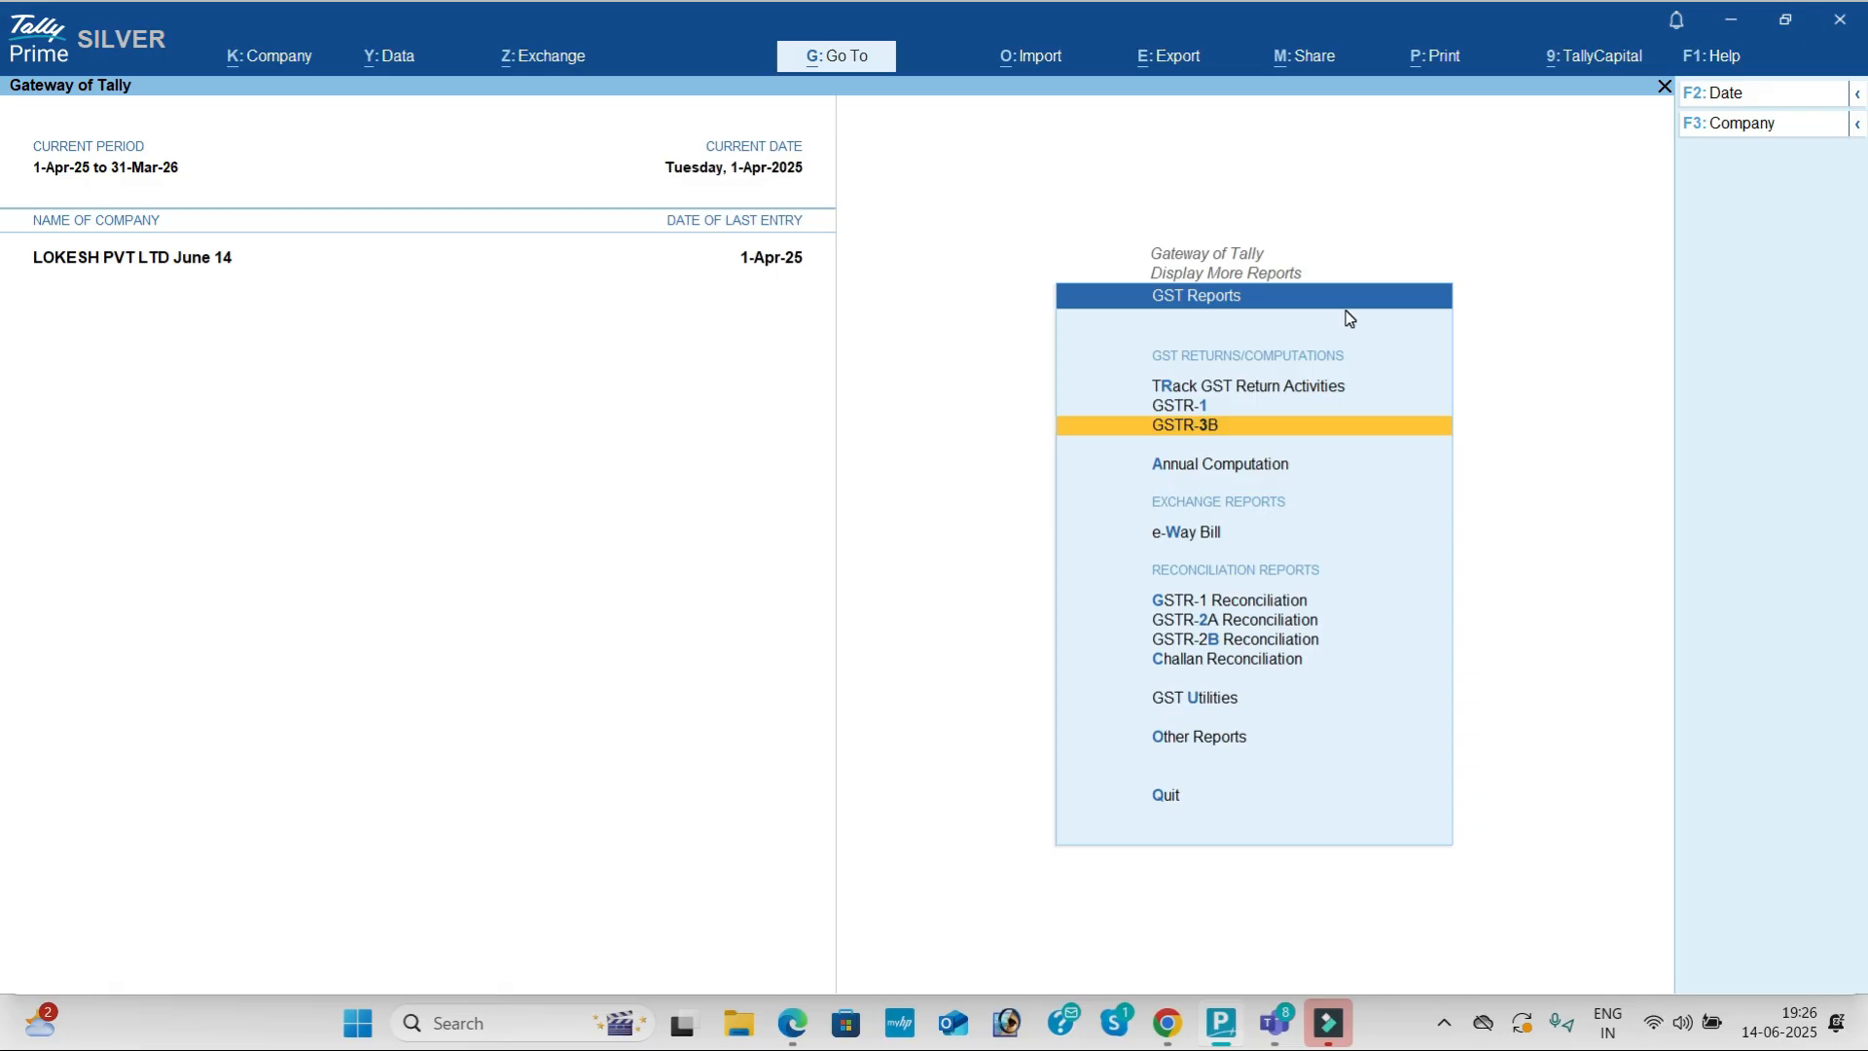
pyautogui.press('Up')
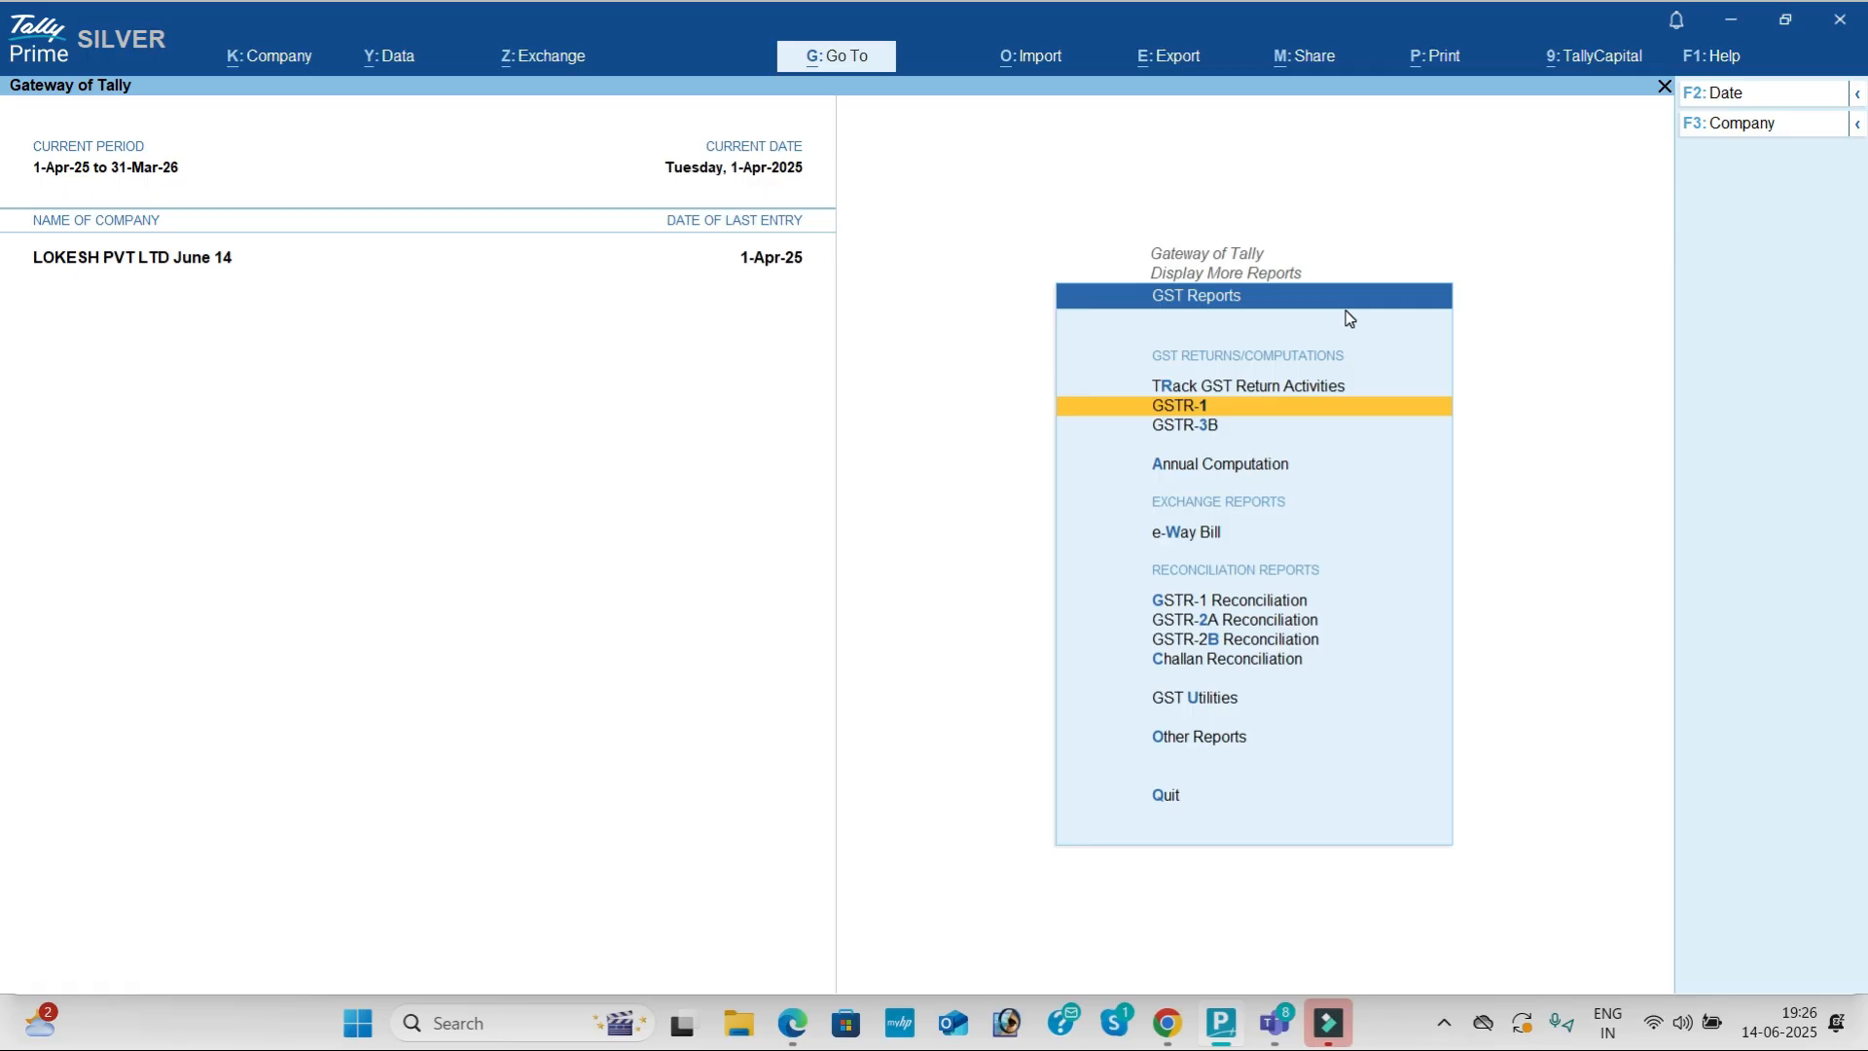
pyautogui.press('Down')
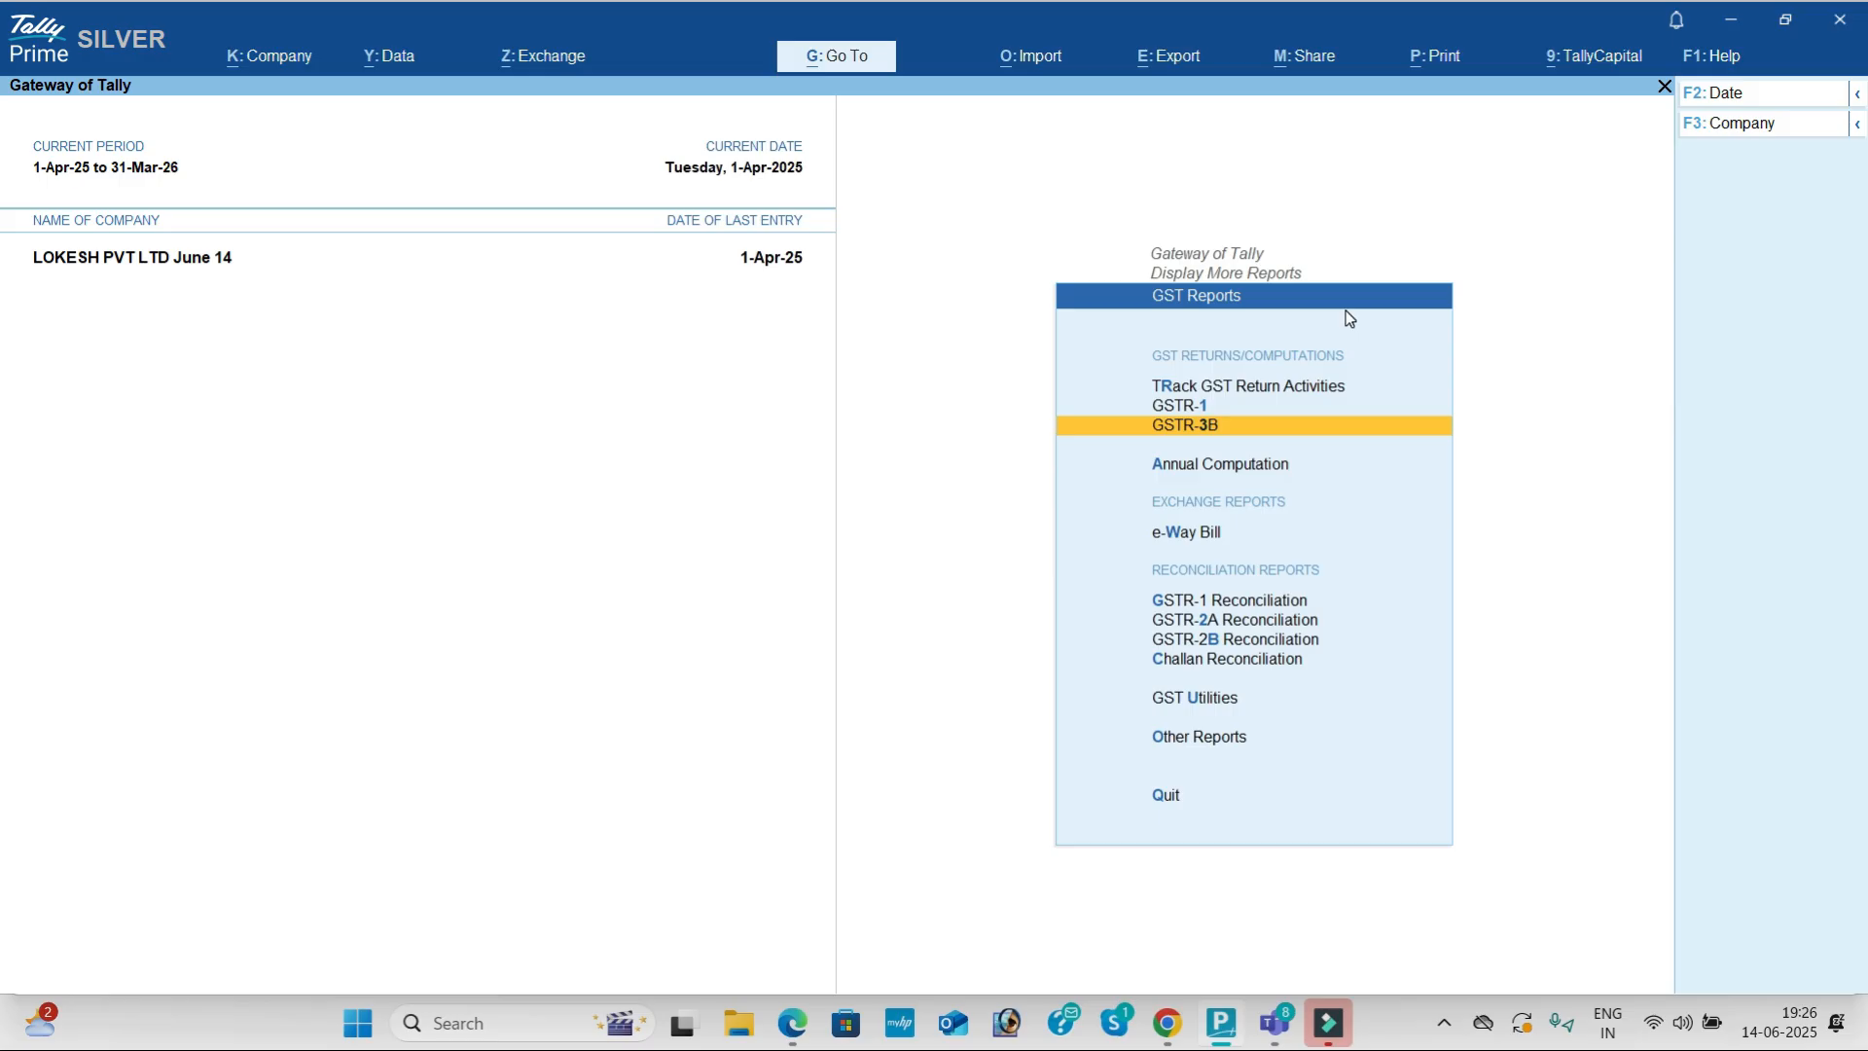
pyautogui.press('Escape')
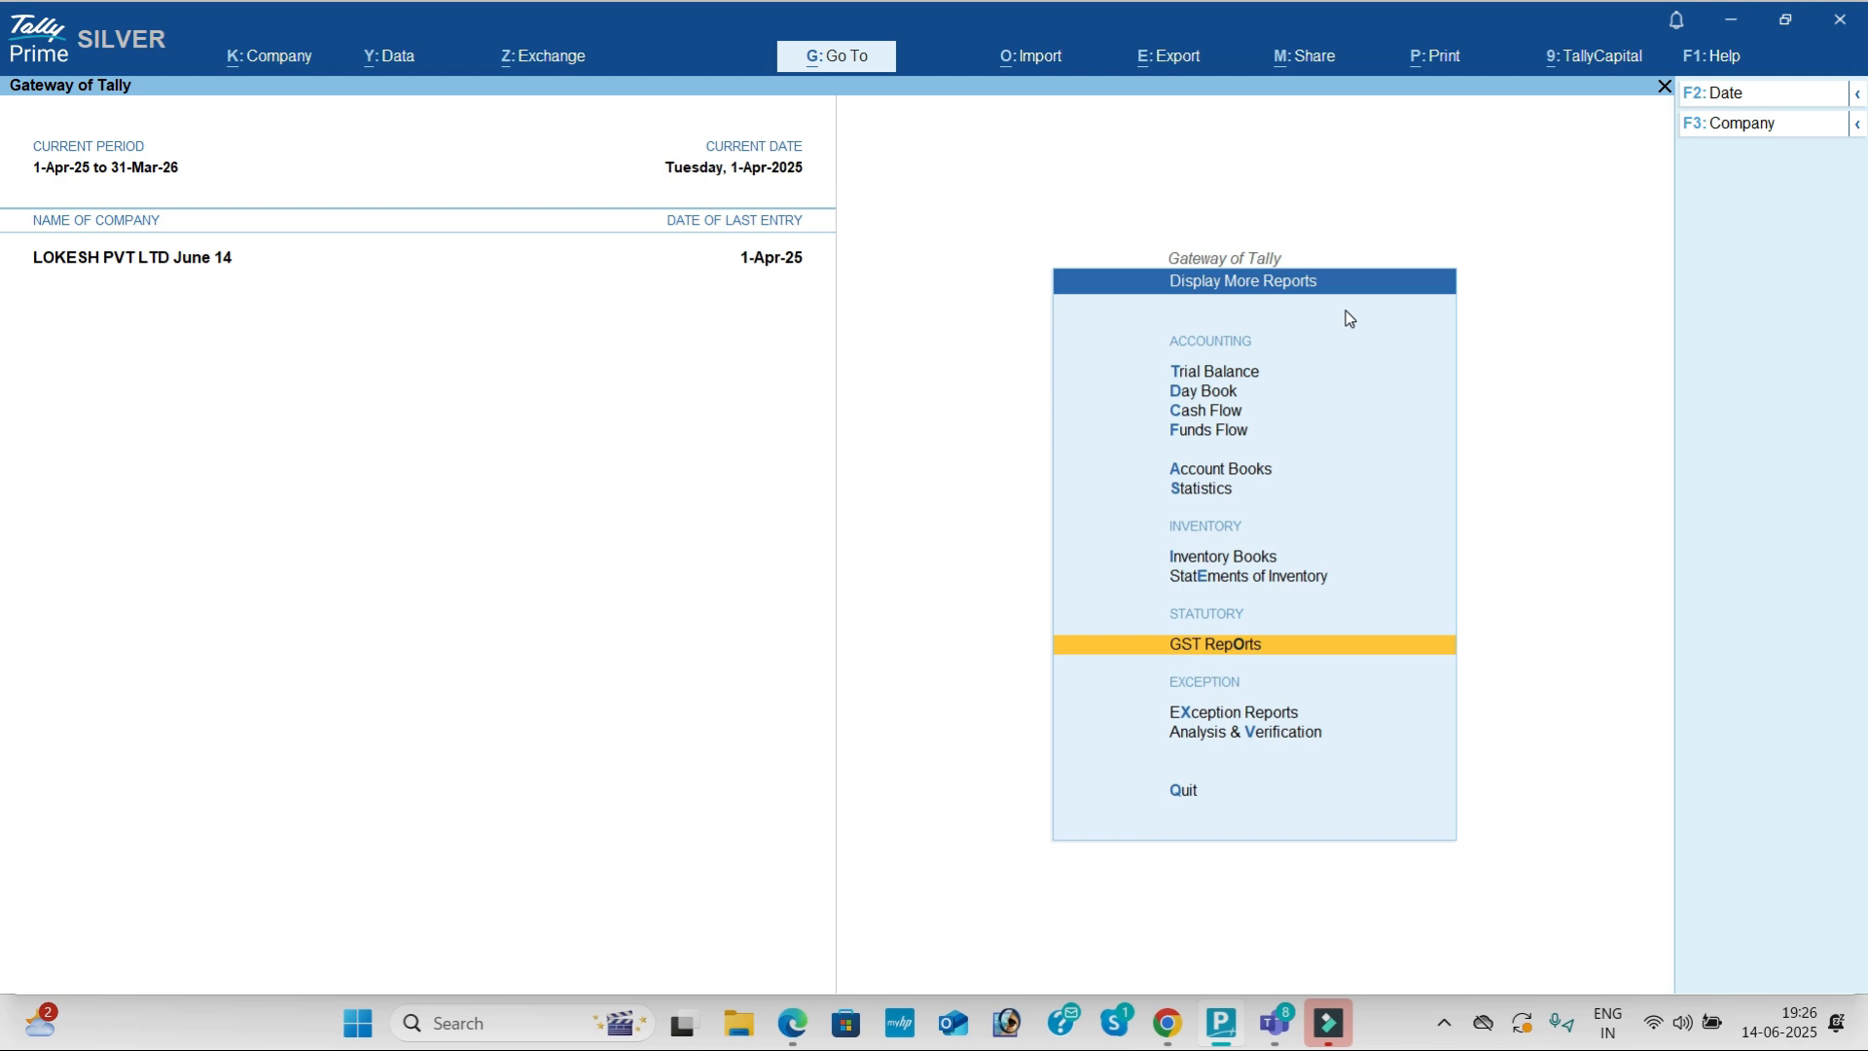
pyautogui.press('Escape')
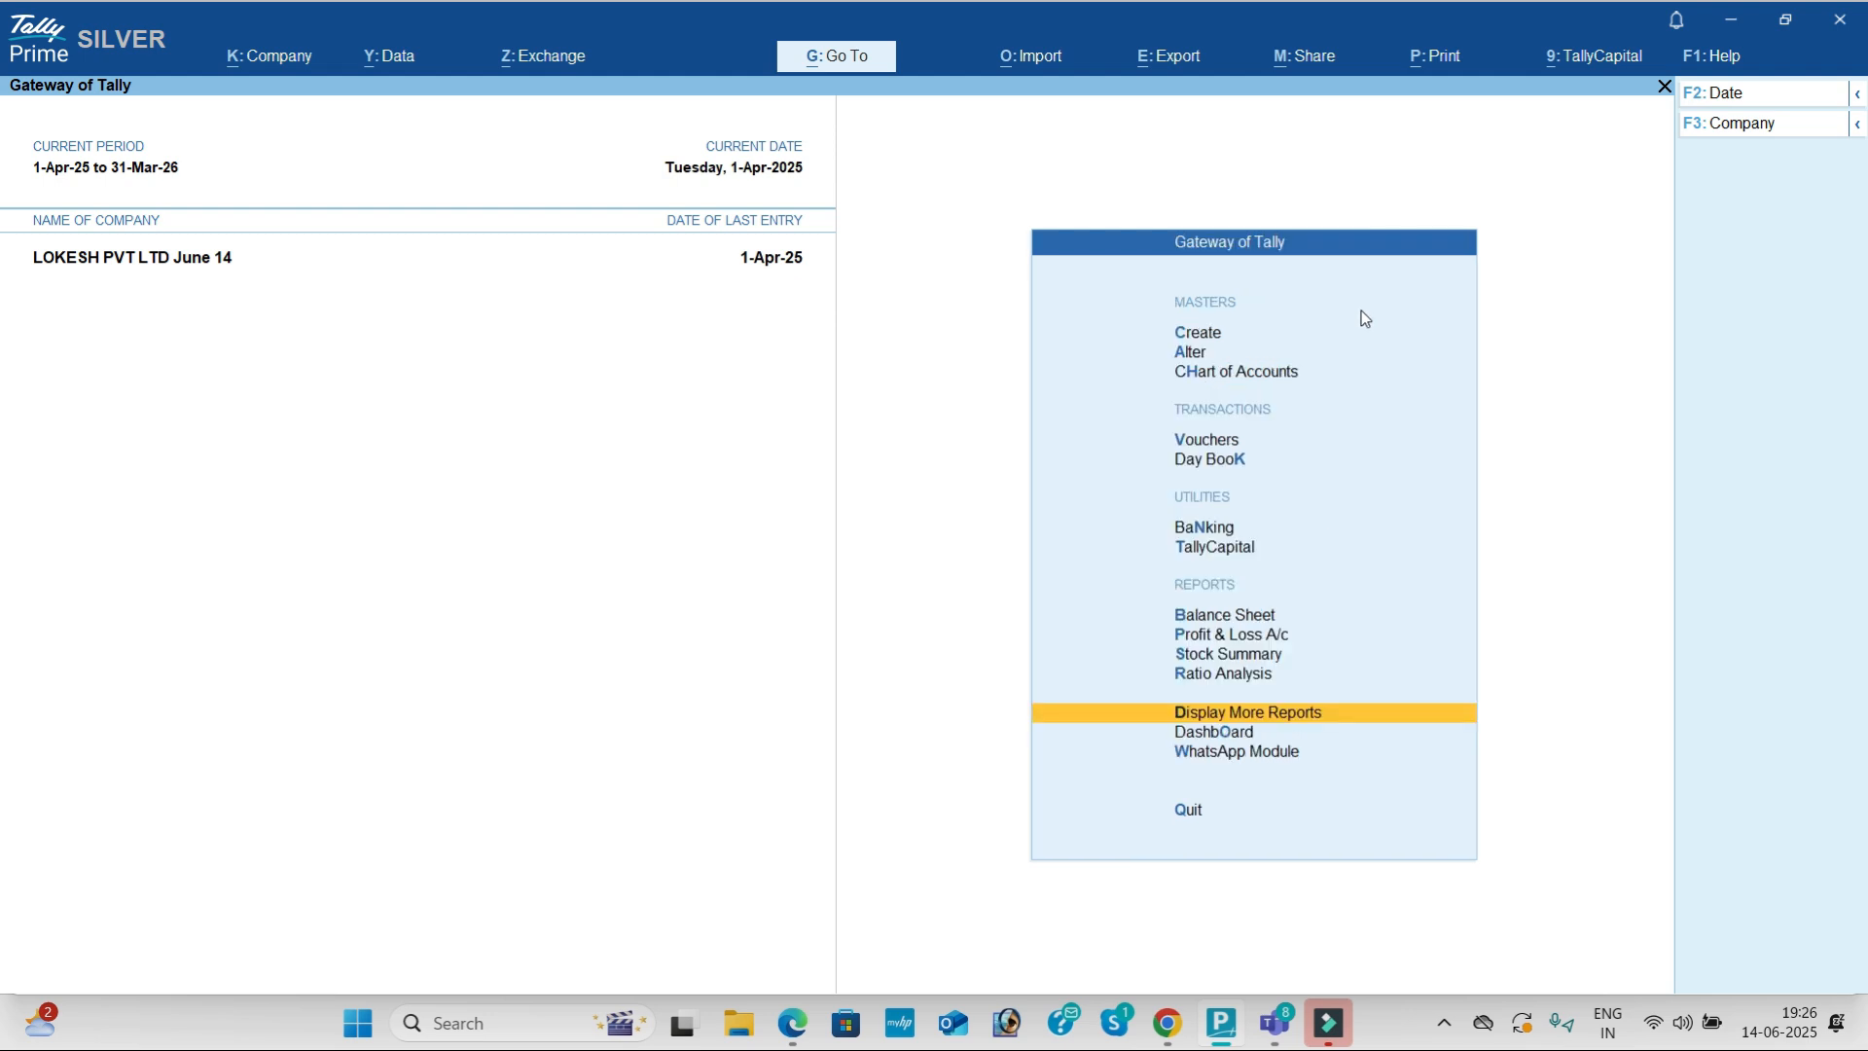
# Step: Load the INFOTECH (25-26) company through Select Company
pyautogui.click(1777, 121)
pyautogui.press('Up')
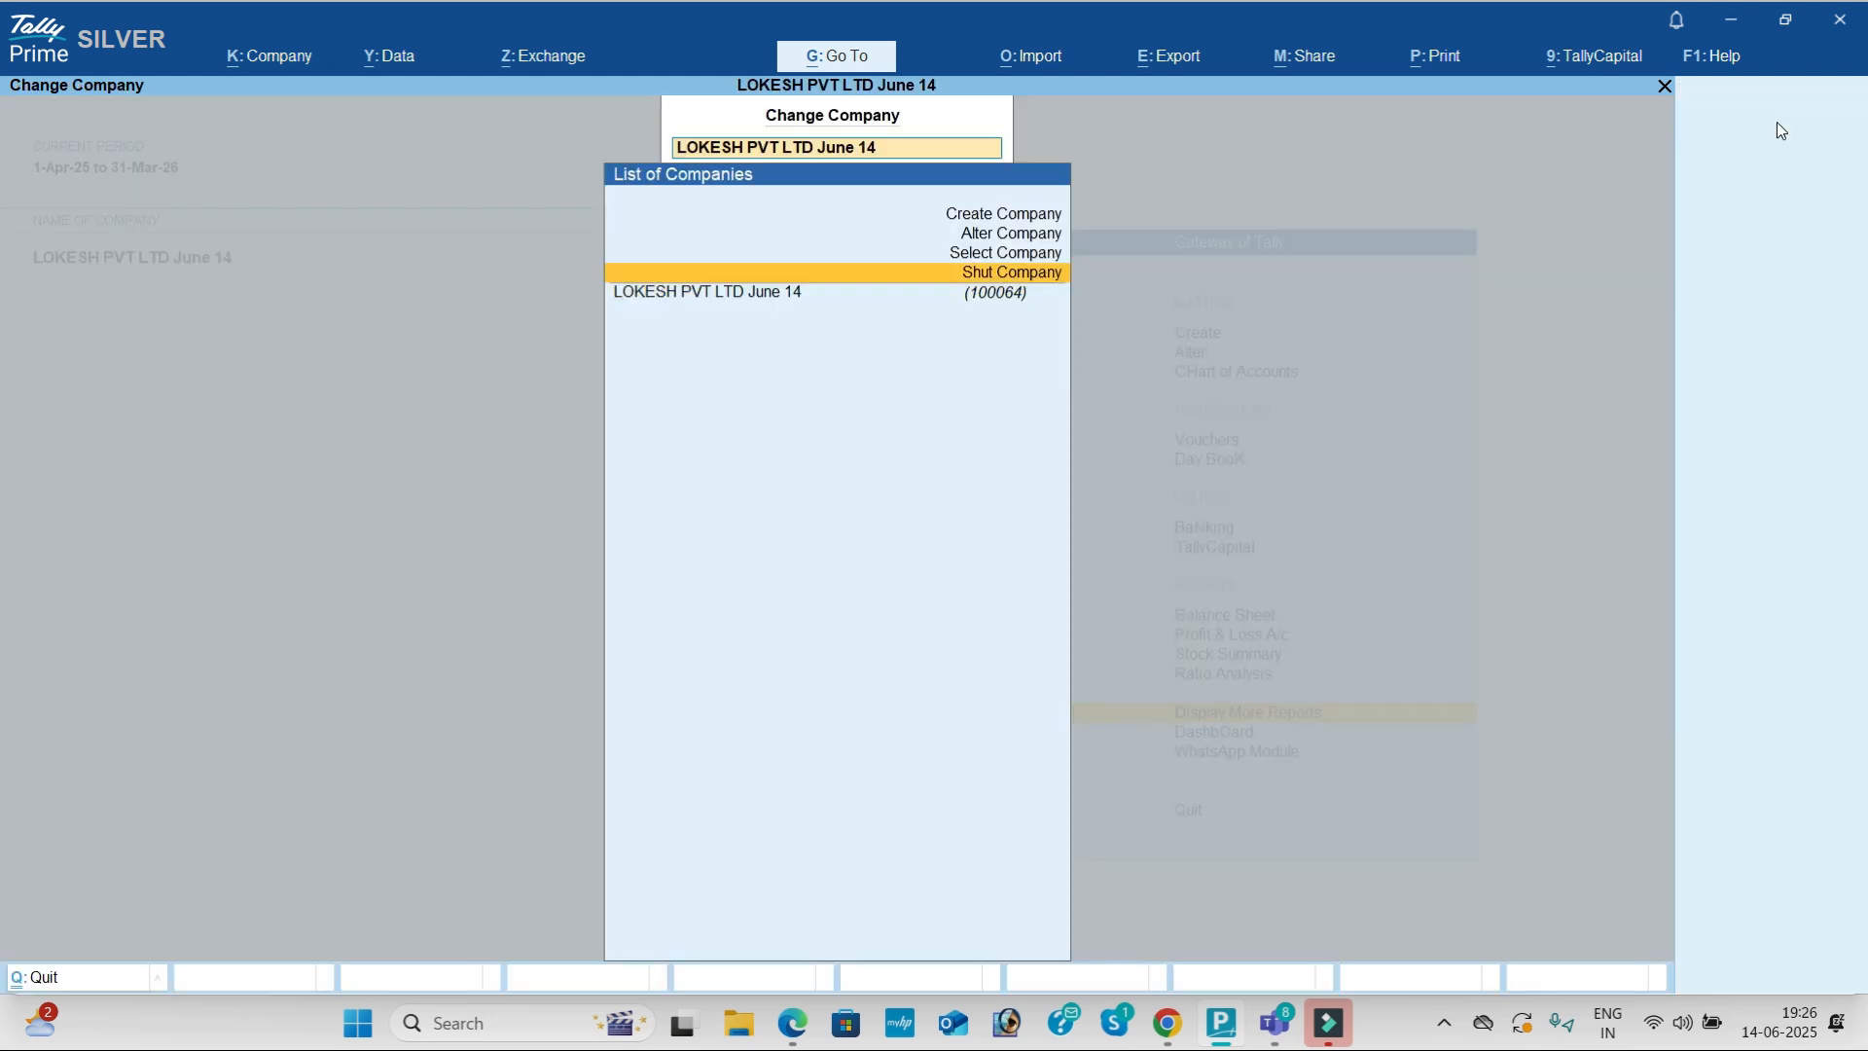
pyautogui.press('Return')
pyautogui.press('Escape')
pyautogui.press('Escape')
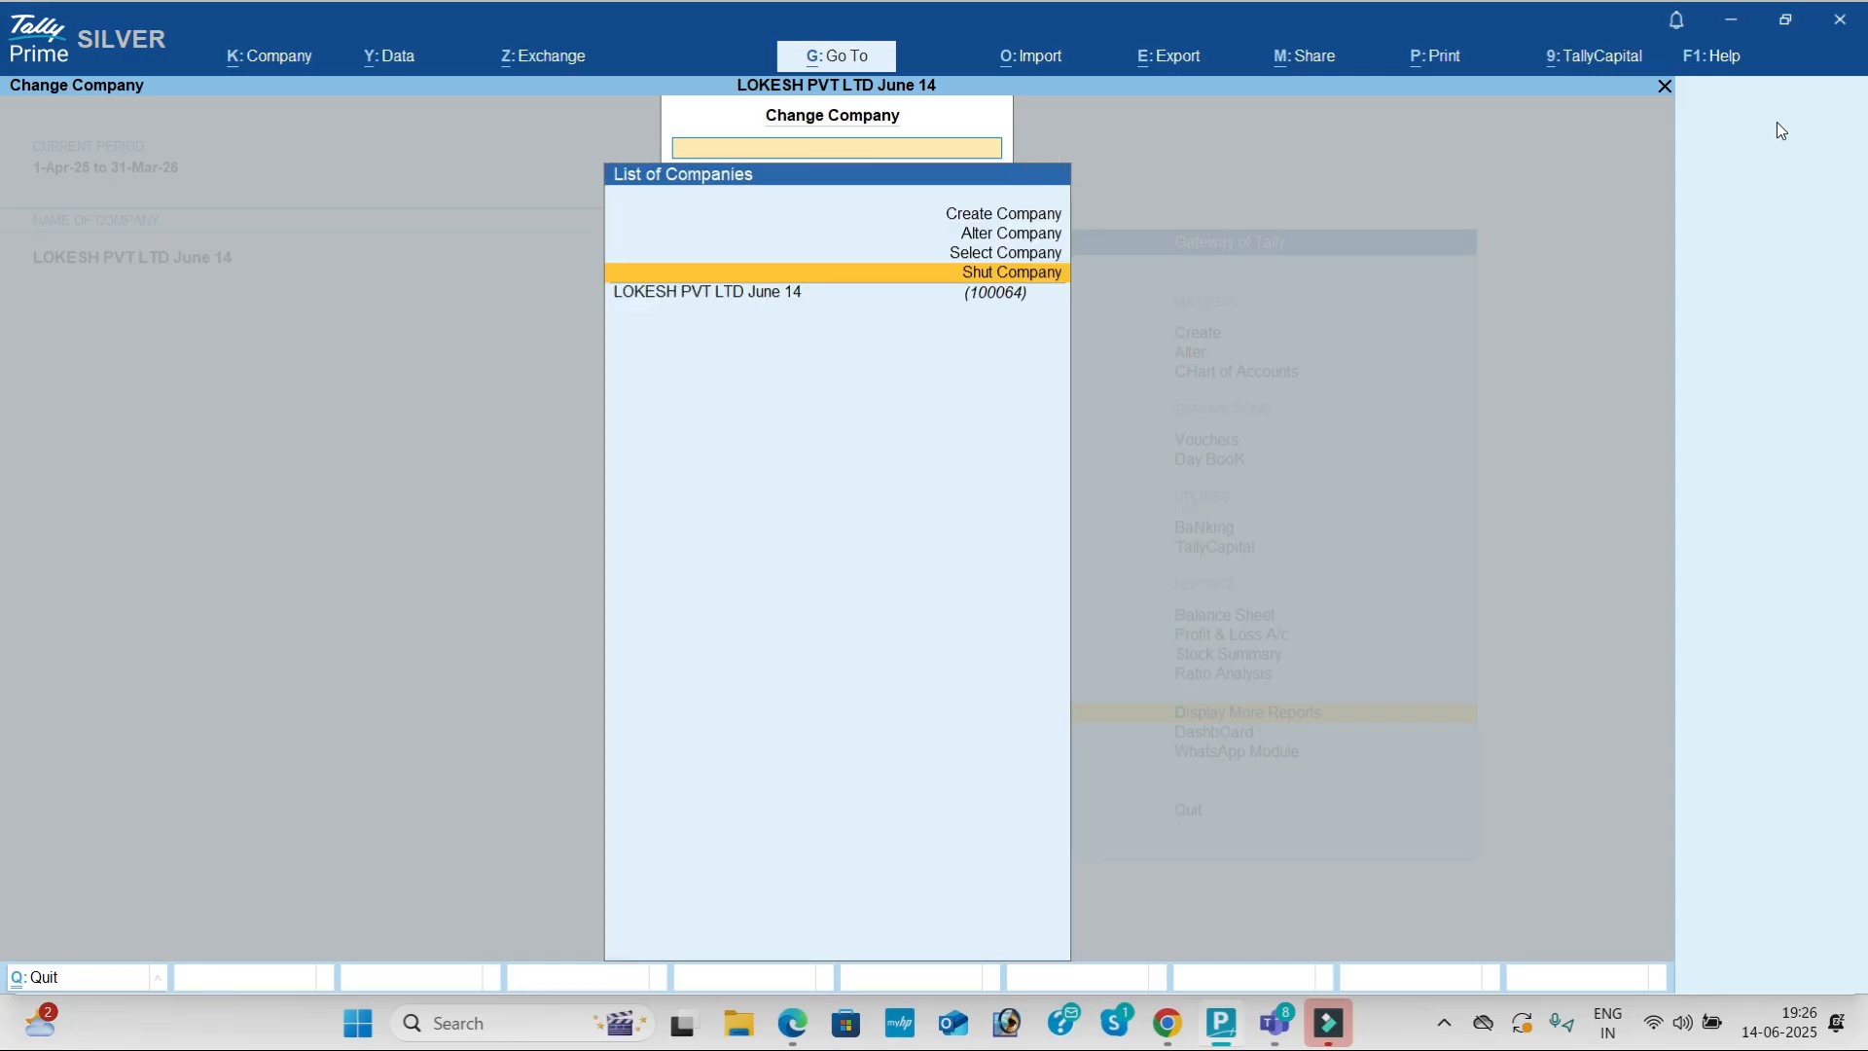
pyautogui.press('Up')
pyautogui.press('Return')
pyautogui.write('lok')
pyautogui.press('Down')
# Step: Open GSTR-1 under More Reports > GST Reports for May 2025 and check B2B Invoices
pyautogui.press('Down')
pyautogui.press('Down')
pyautogui.press('Return')
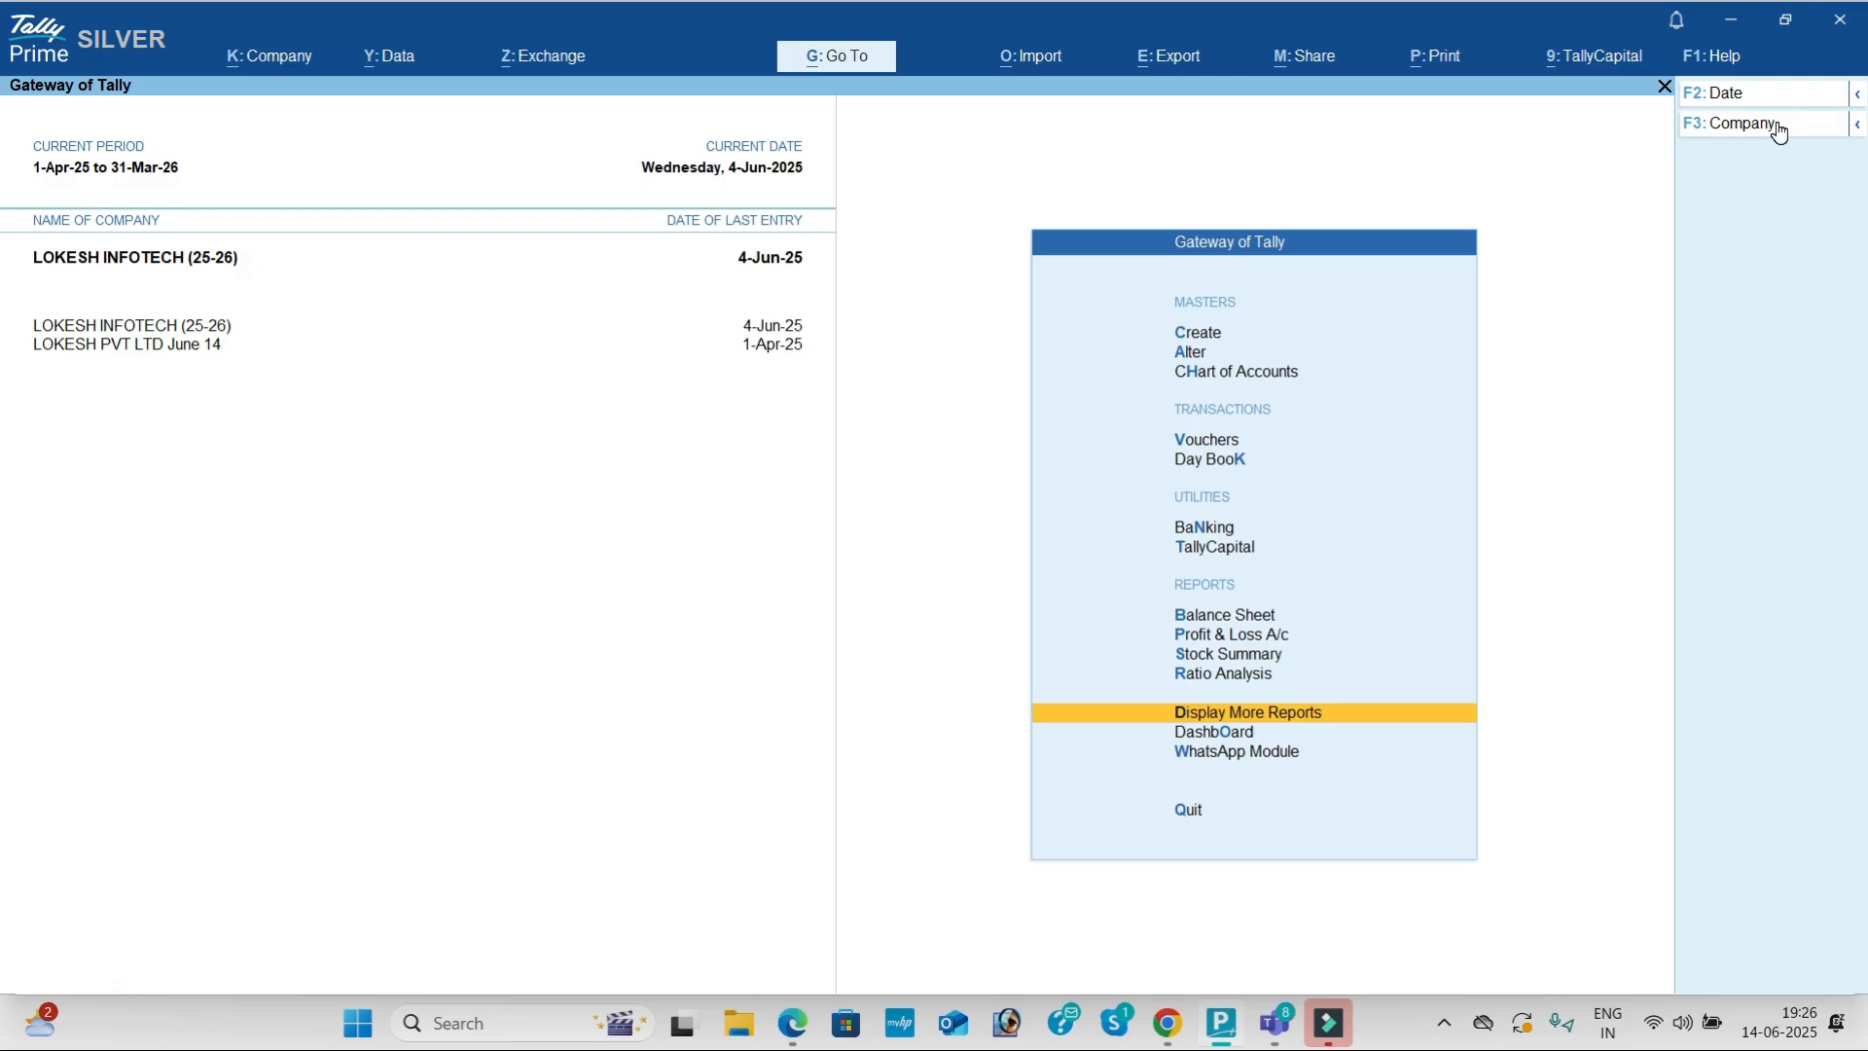
pyautogui.press('Return')
pyautogui.press('Down')
pyautogui.press('Down')
pyautogui.press('Down')
pyautogui.press('Down')
pyautogui.press('Down')
pyautogui.press('Down')
pyautogui.press('Down')
pyautogui.press('Down')
pyautogui.press('Down')
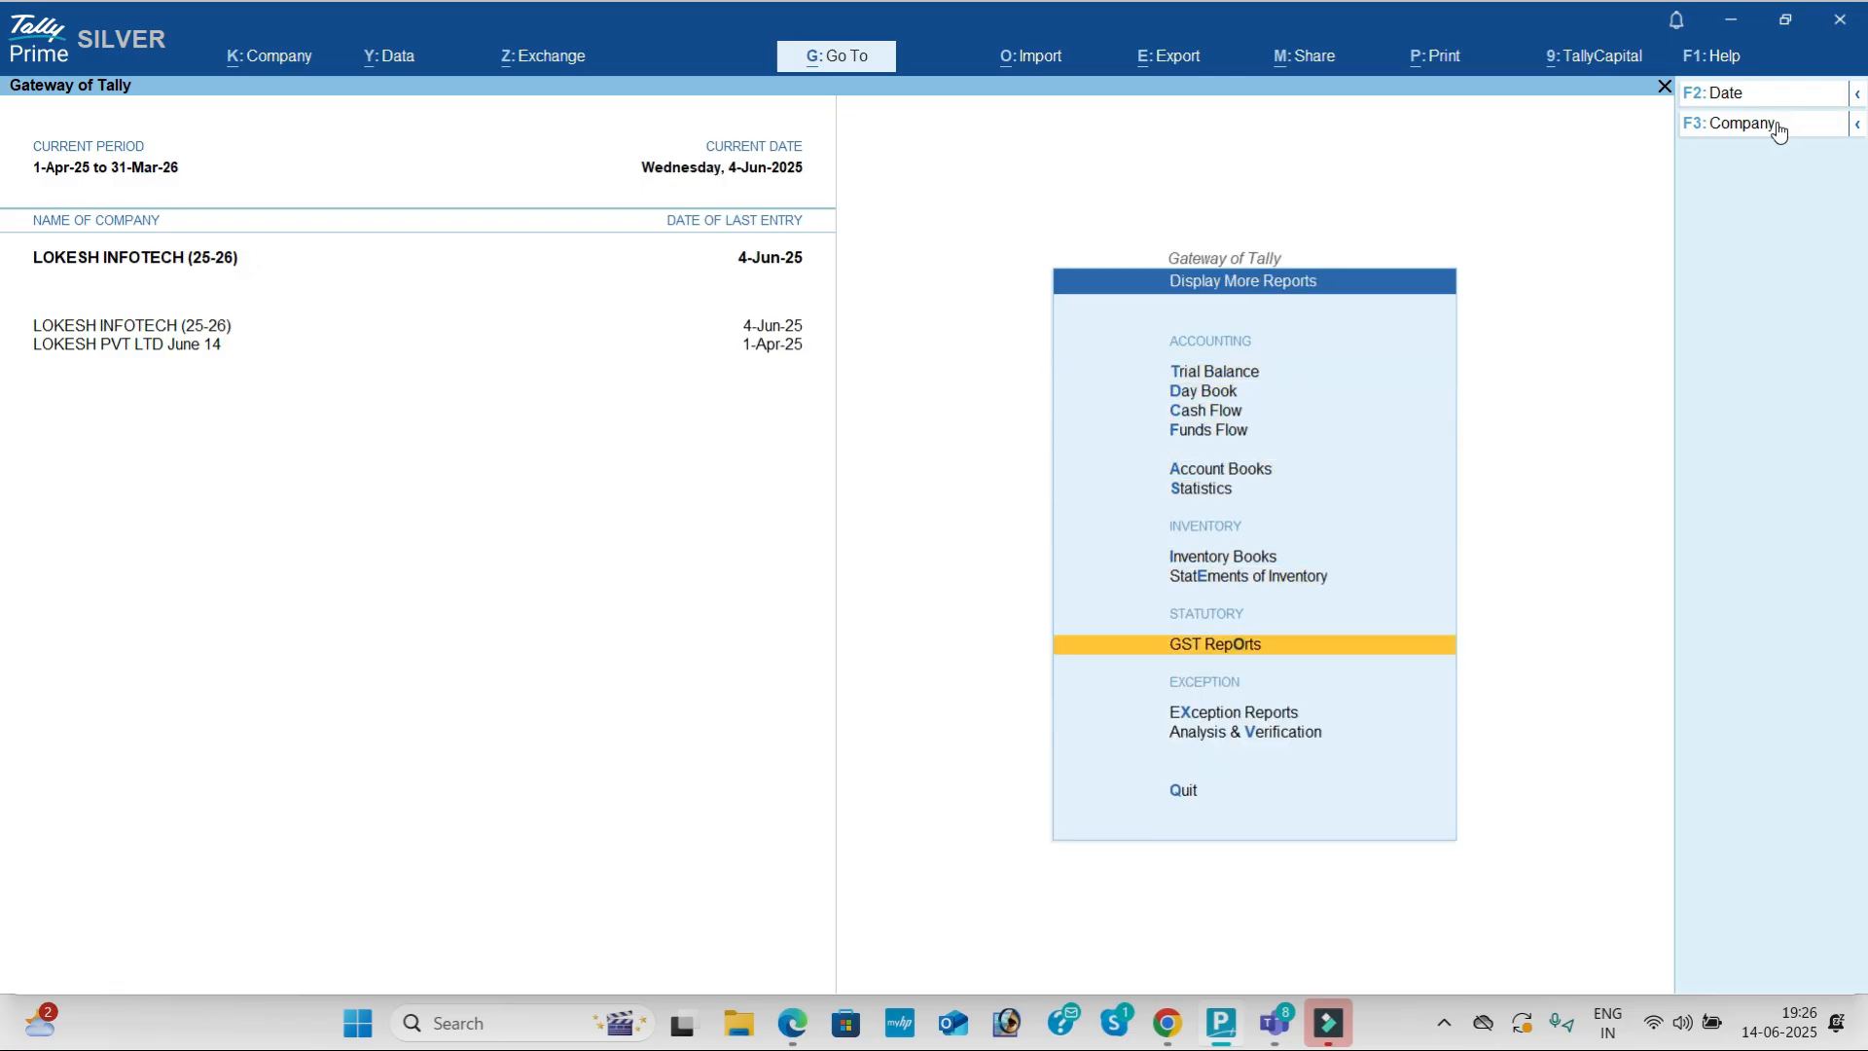
pyautogui.press('Up')
pyautogui.press('Return')
pyautogui.press('Down')
pyautogui.press('Return')
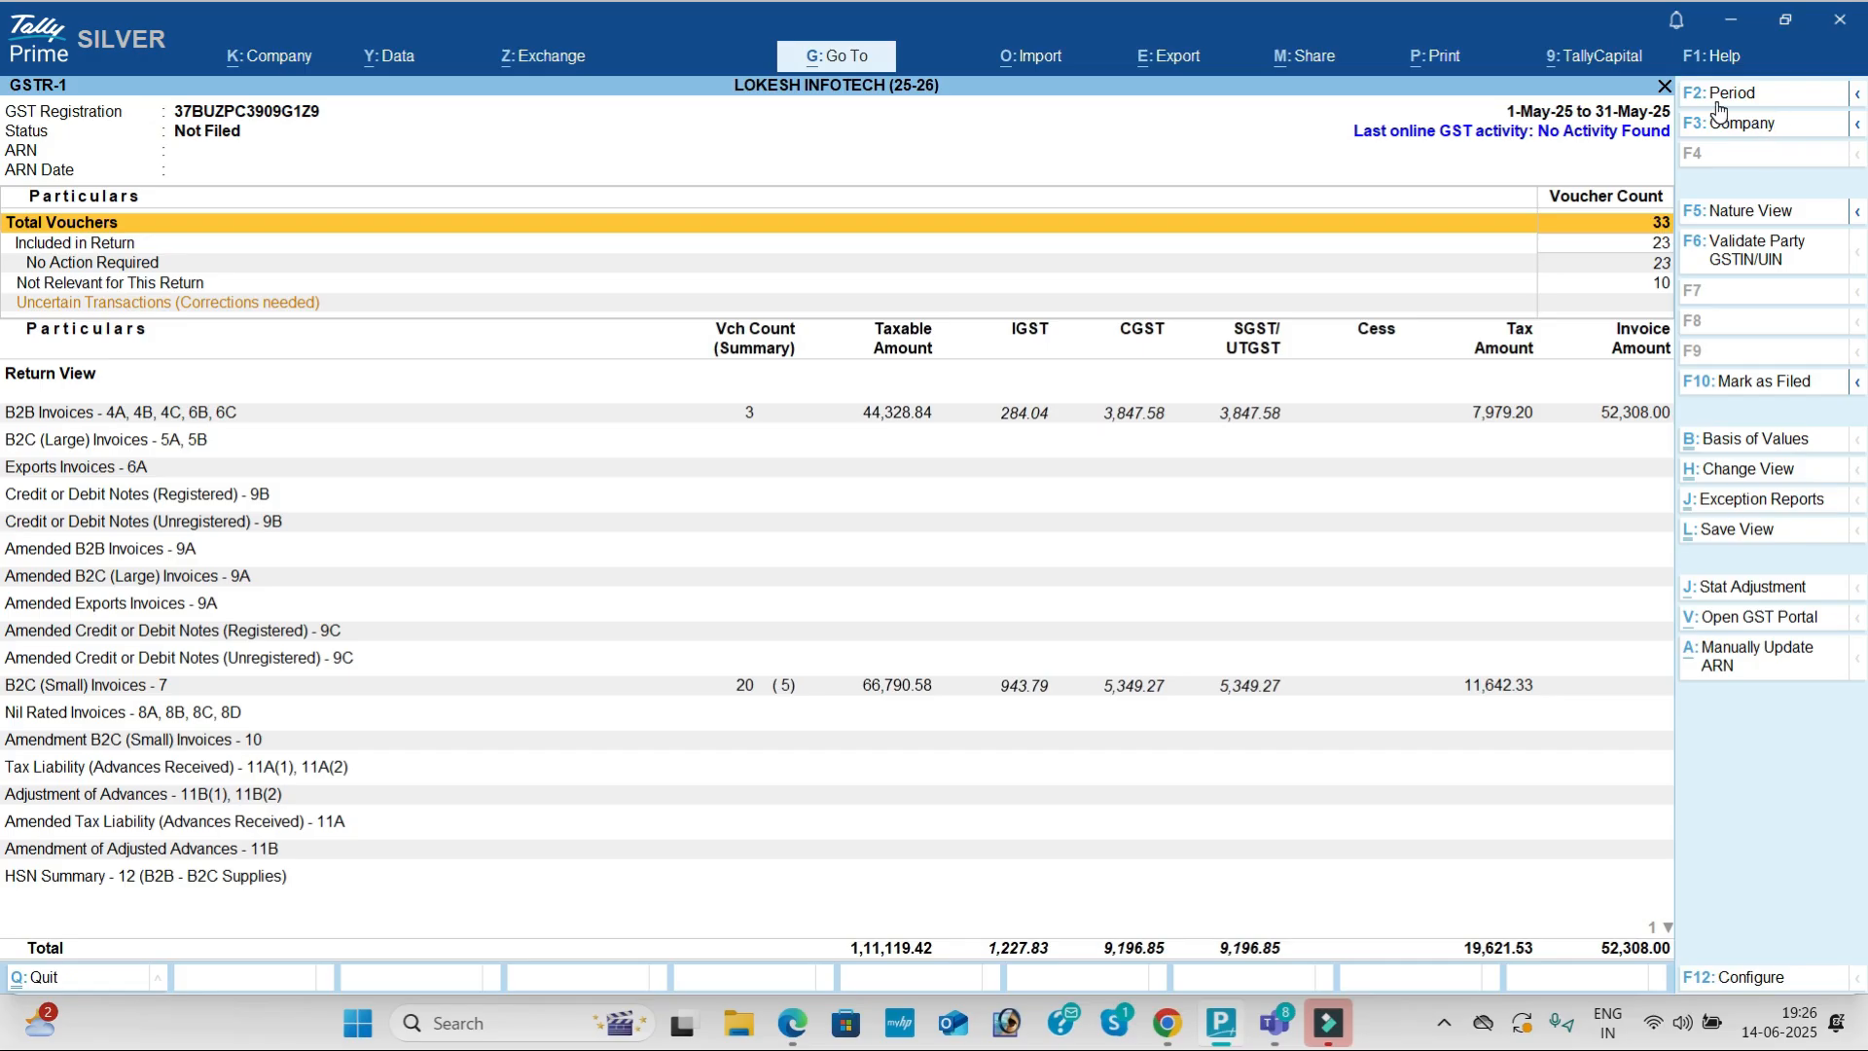
pyautogui.click(1743, 97)
pyautogui.press('Return')
pyautogui.press('Return')
pyautogui.click(751, 418)
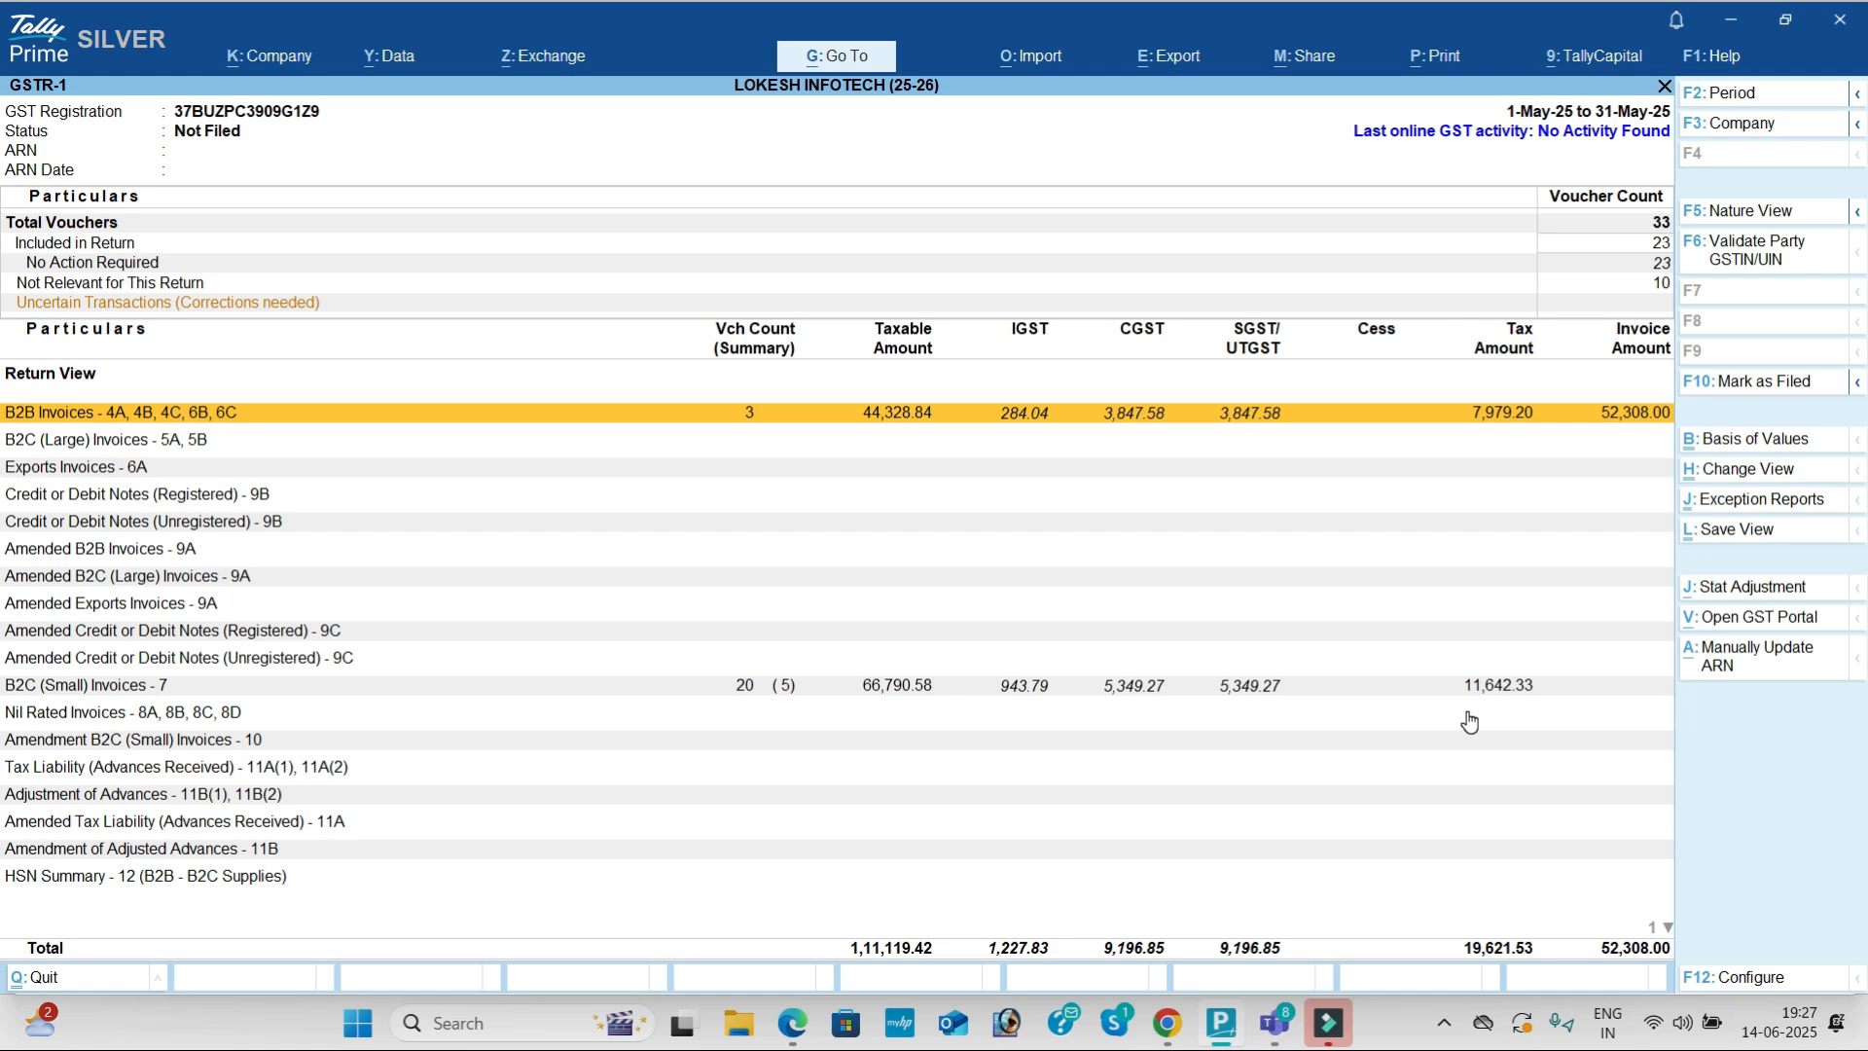
pyautogui.press('Escape')
pyautogui.press('Down')
# Step: View GSTR-3B for May 2025, then return to the Gateway of Tally
pyautogui.press('Return')
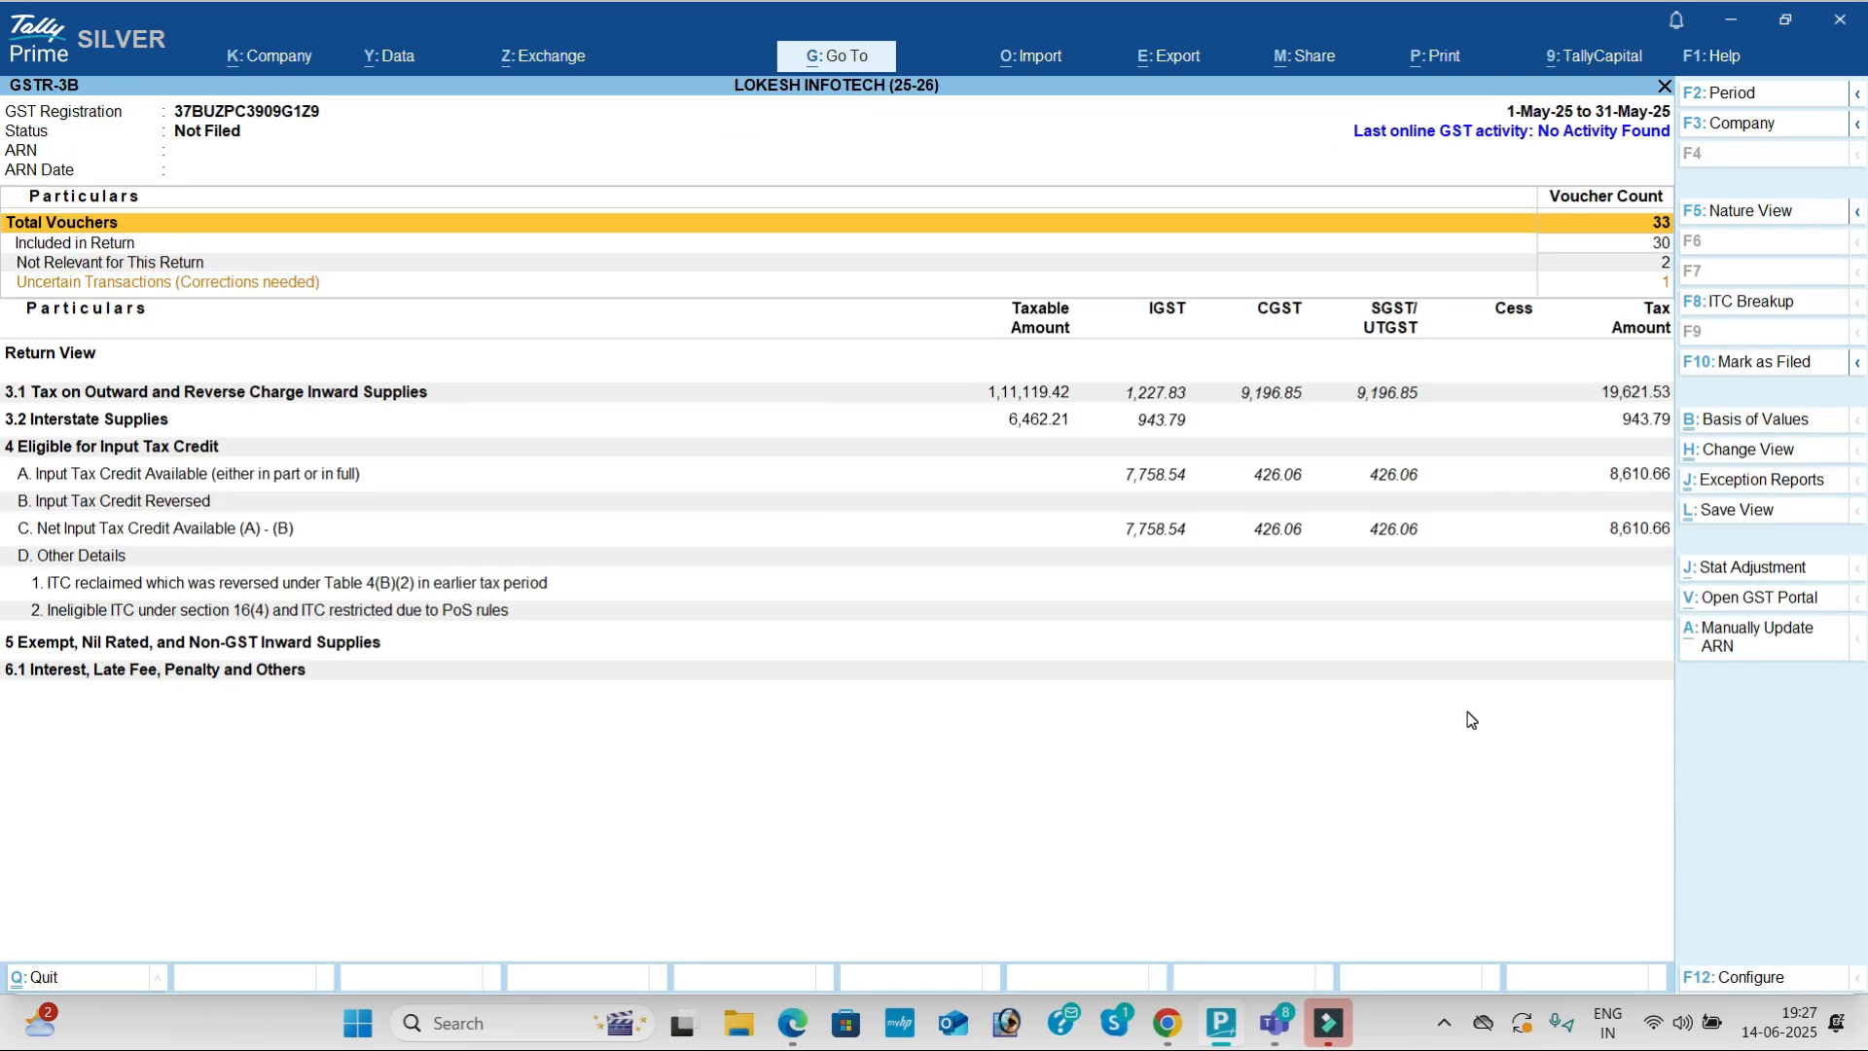
pyautogui.click(1761, 103)
pyautogui.press('Return')
pyautogui.press('Return')
pyautogui.press('Escape')
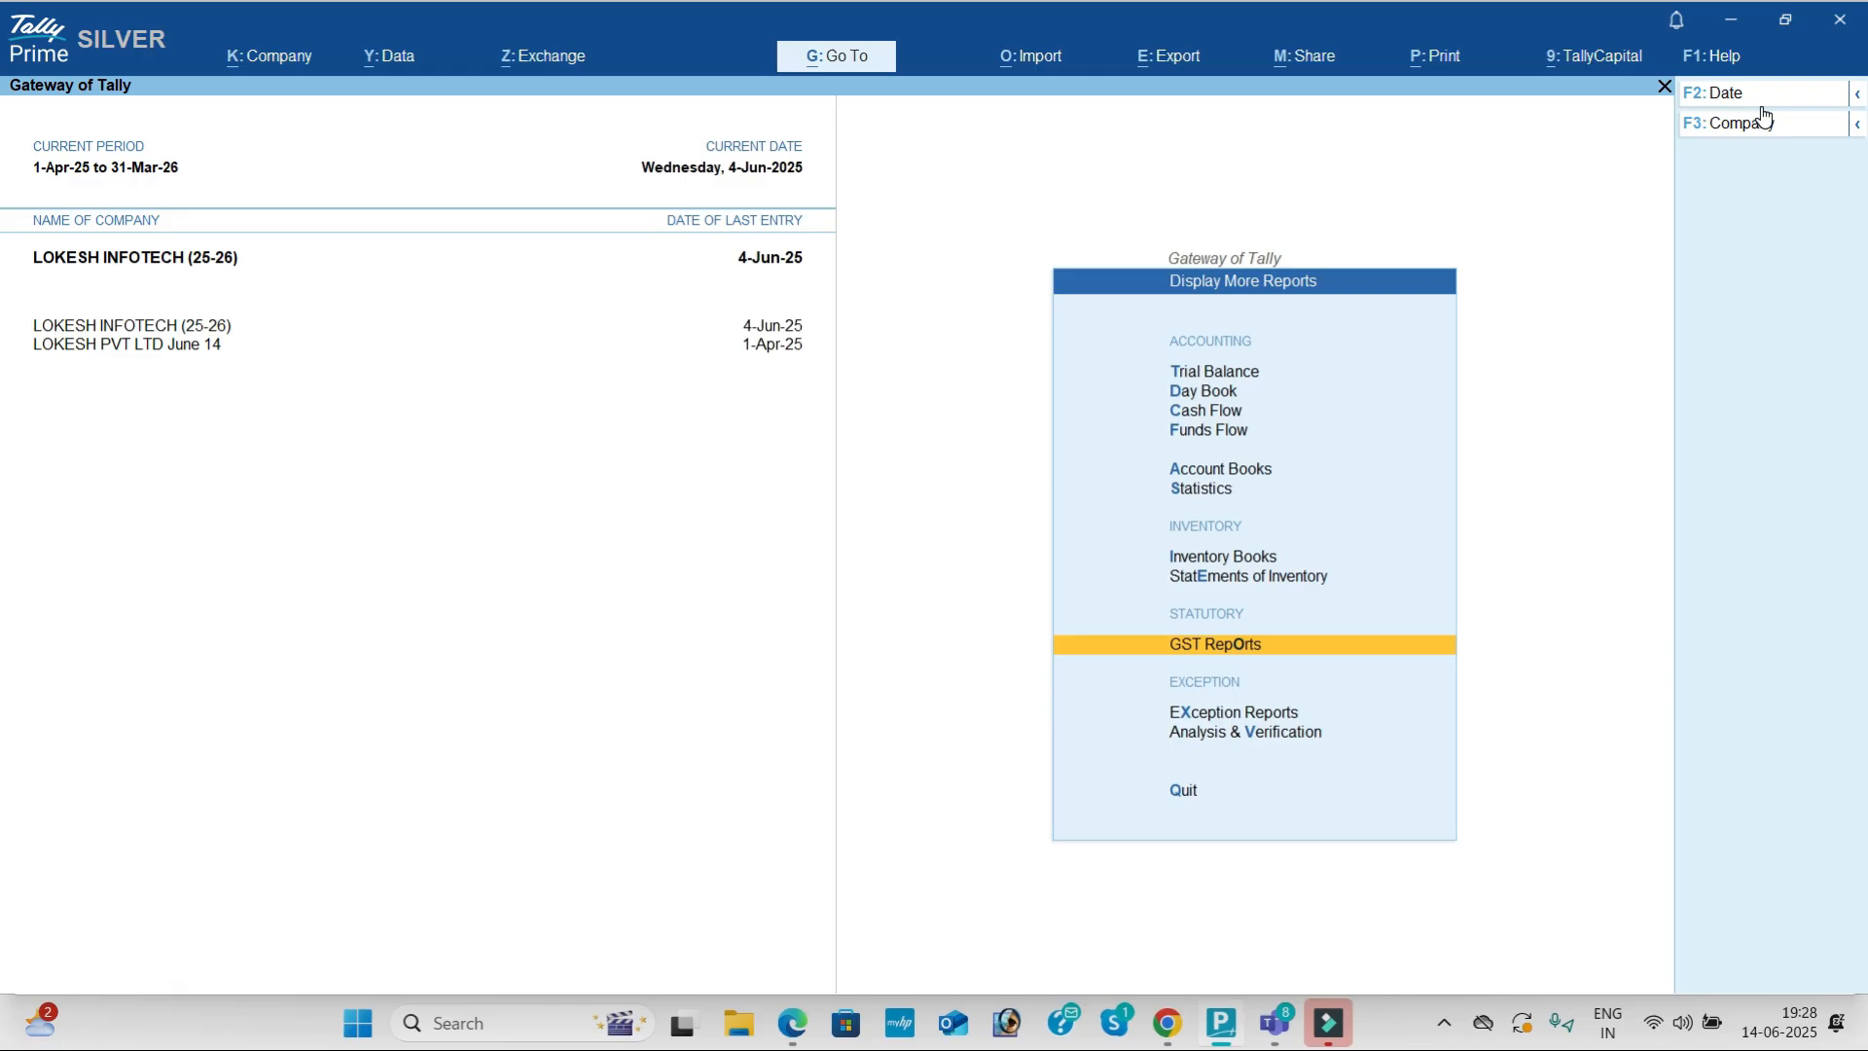
pyautogui.press('Escape')
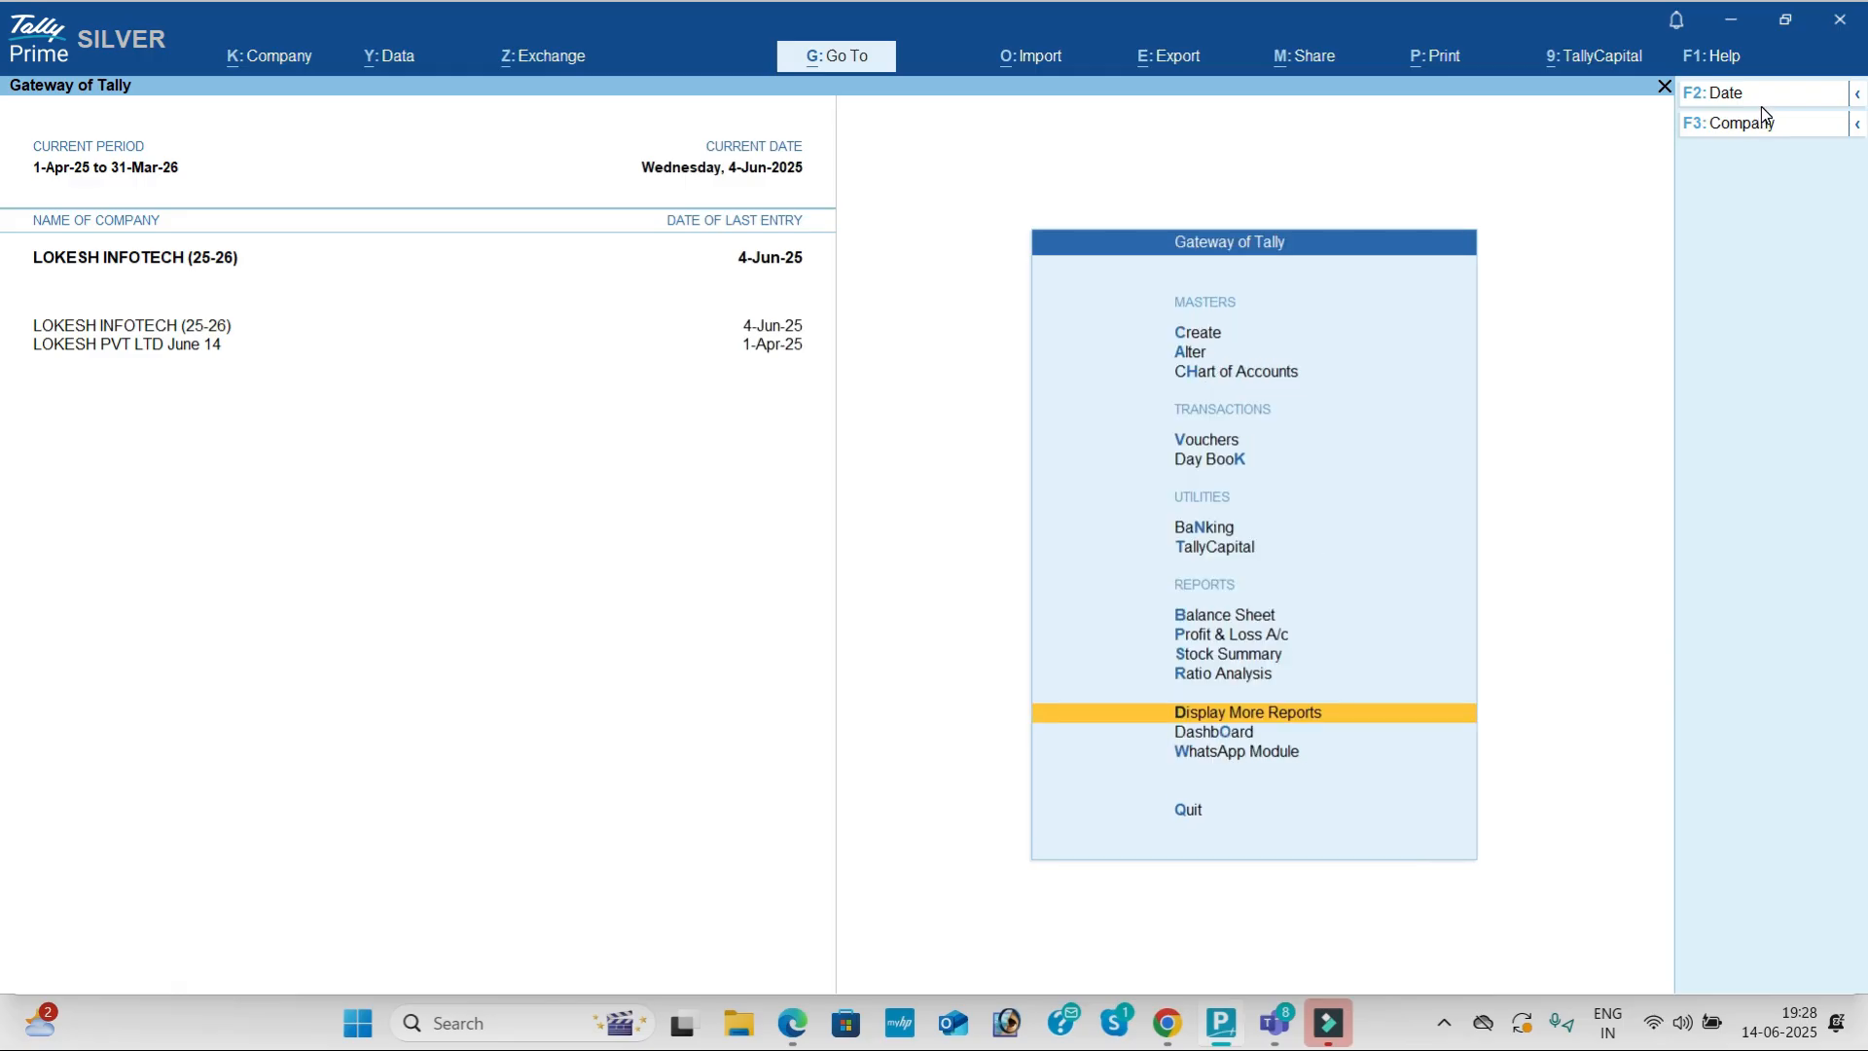
pyautogui.press('Escape')
pyautogui.press('Escape')
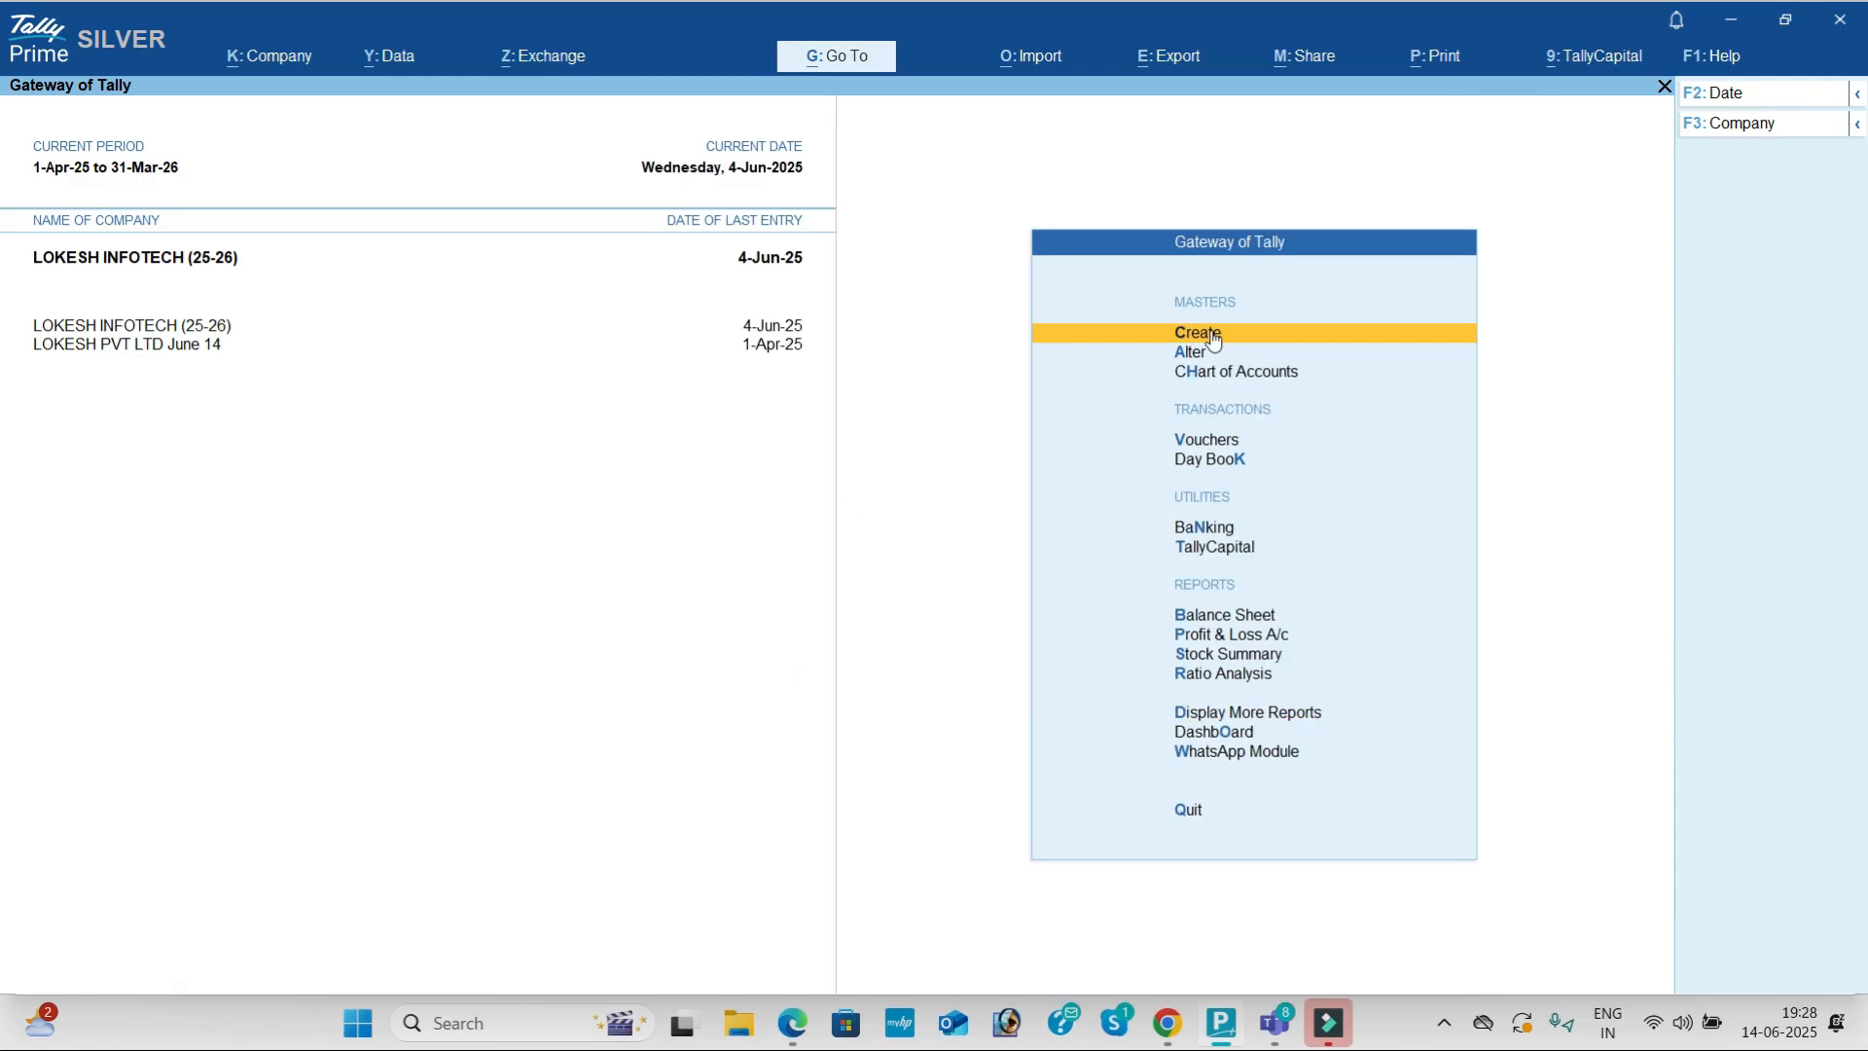
# Step: Shut the INFOTECH (25-26) company from the Company menu
pyautogui.click(1765, 122)
pyautogui.press('Up')
pyautogui.press('Return')
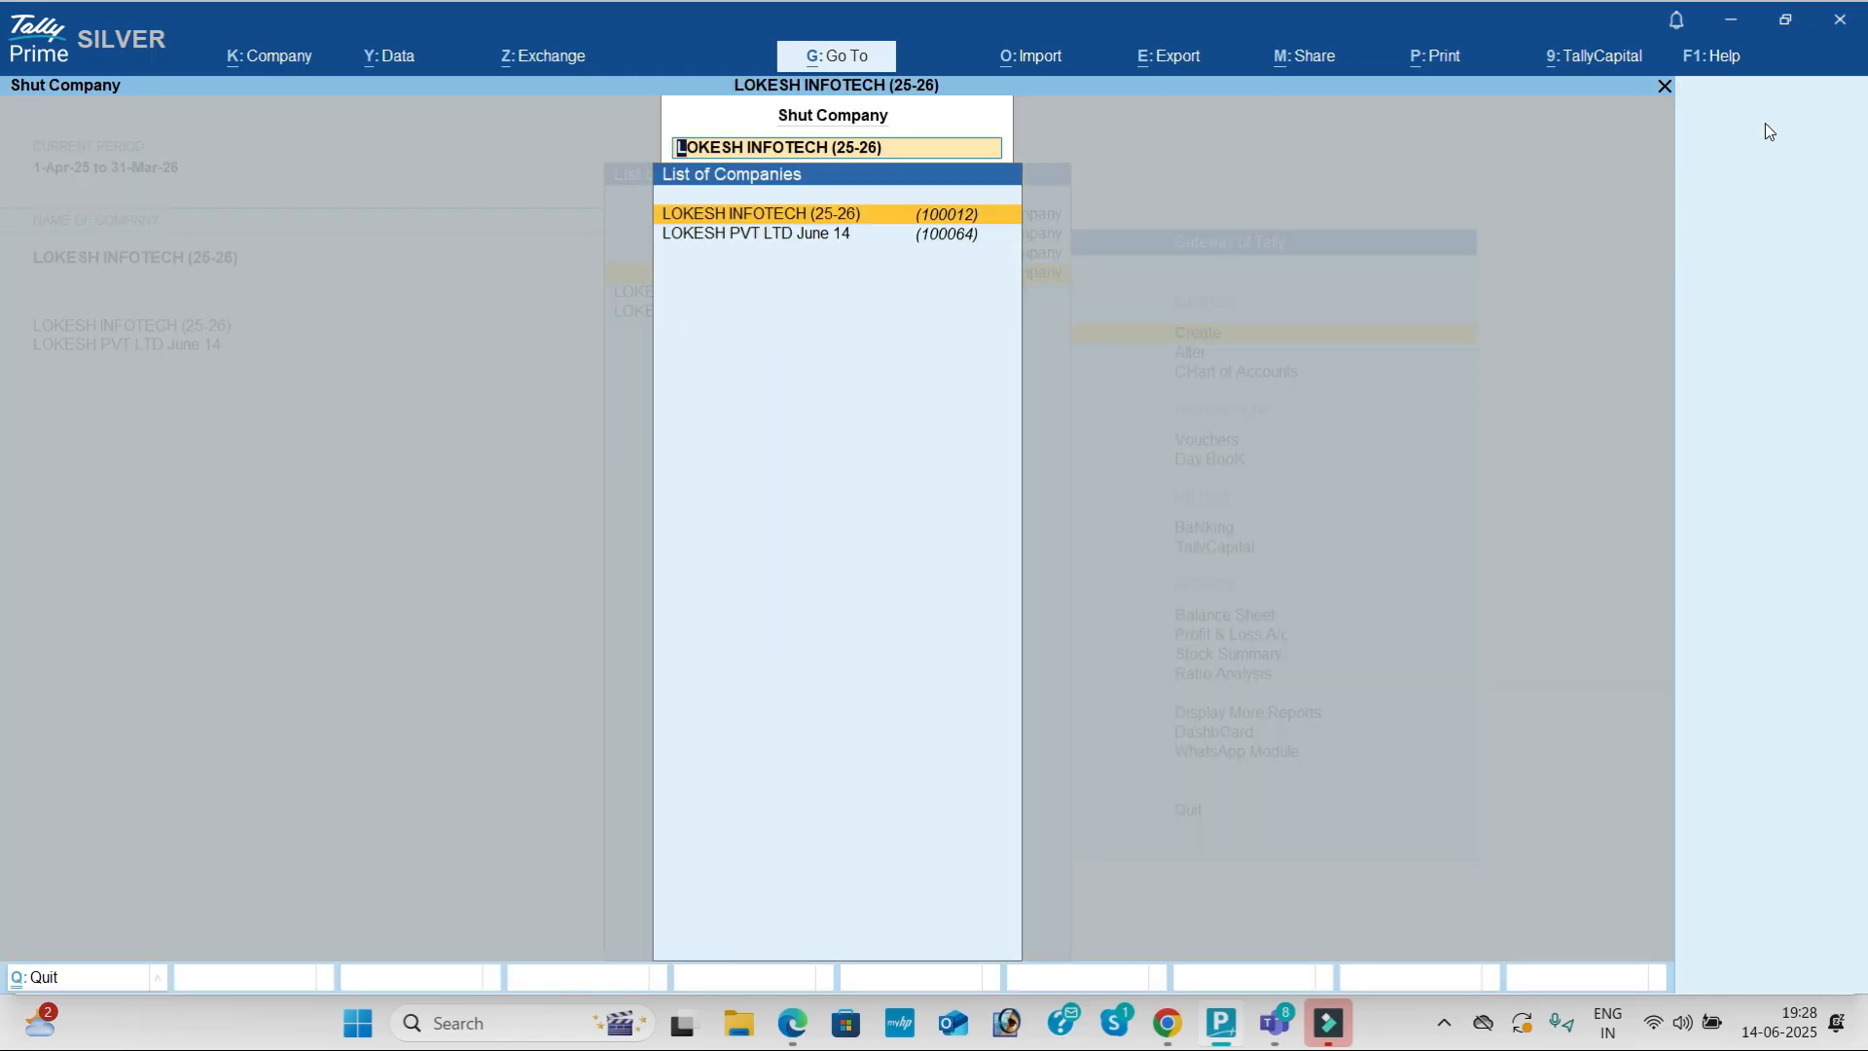
pyautogui.press('Return')
pyautogui.hotkey('alt', 'Tab')
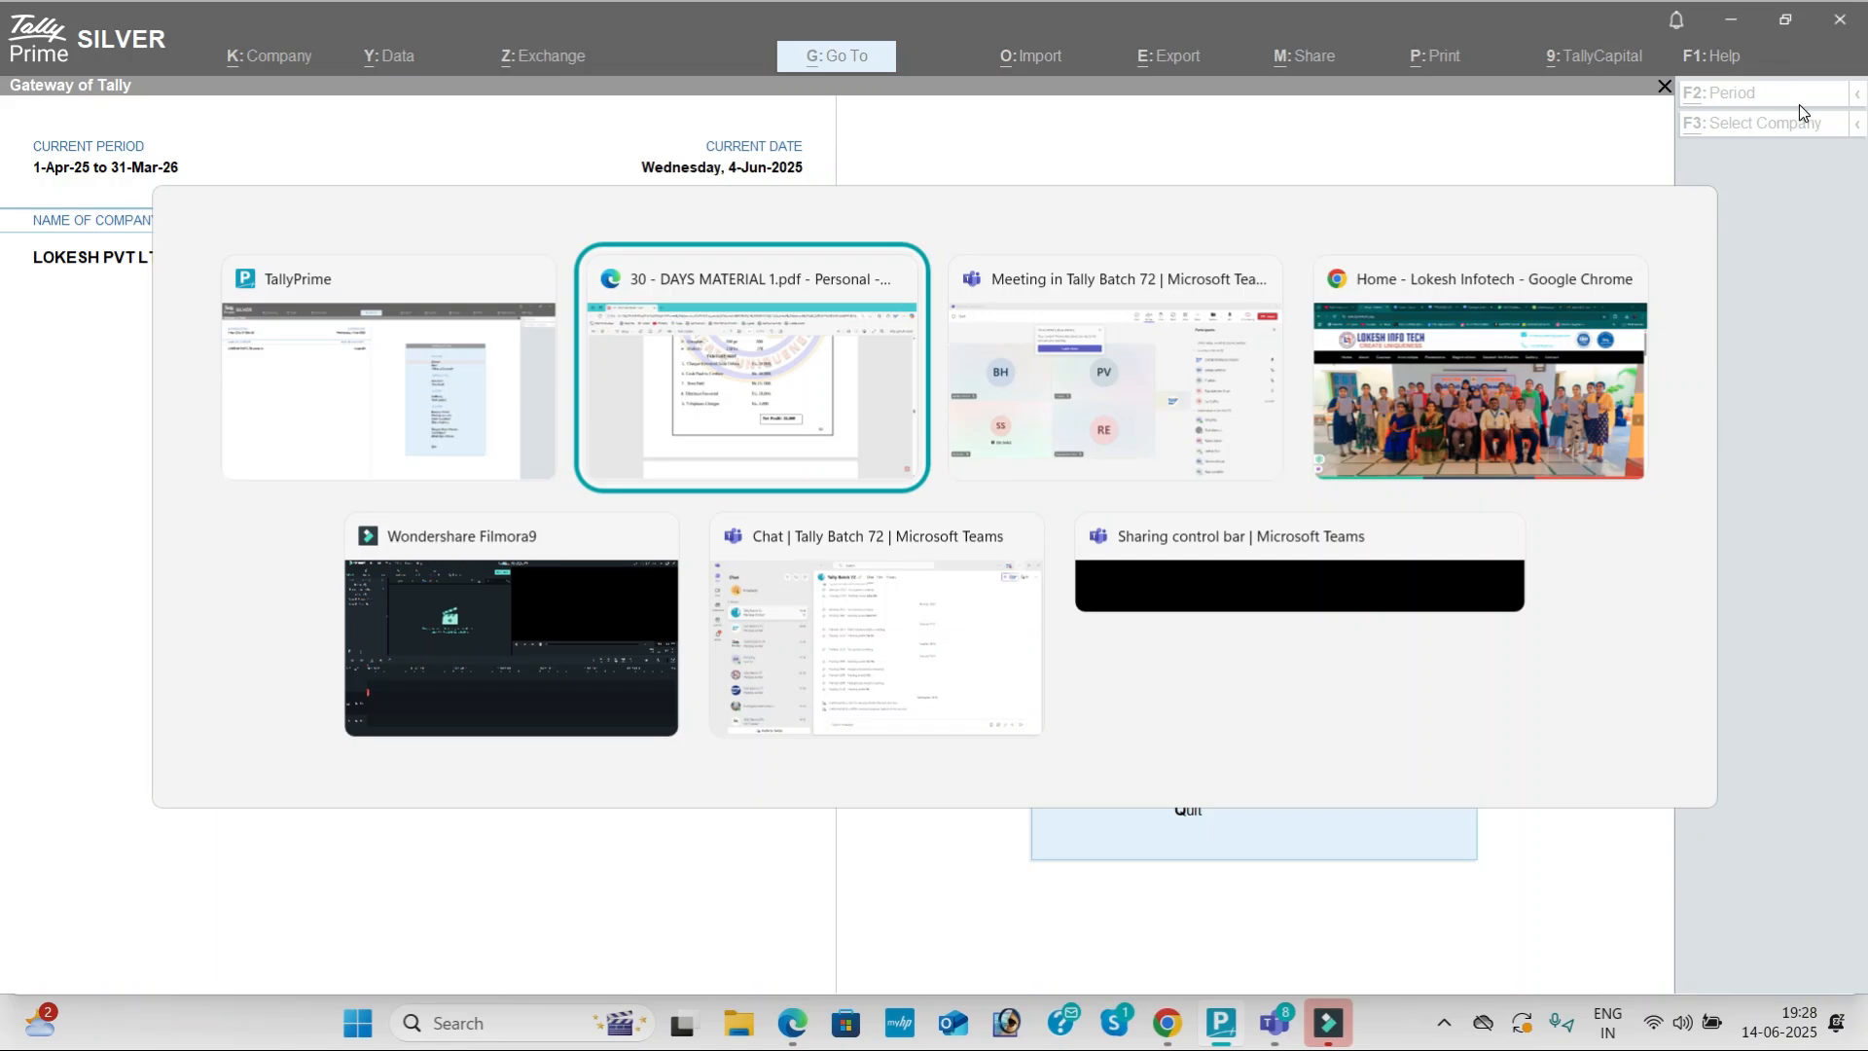
# Step: Scroll to Problem-2 in the PDF, select the GSTIN in its details, then return to Teams
pyautogui.scroll(-8, 1131, 379)
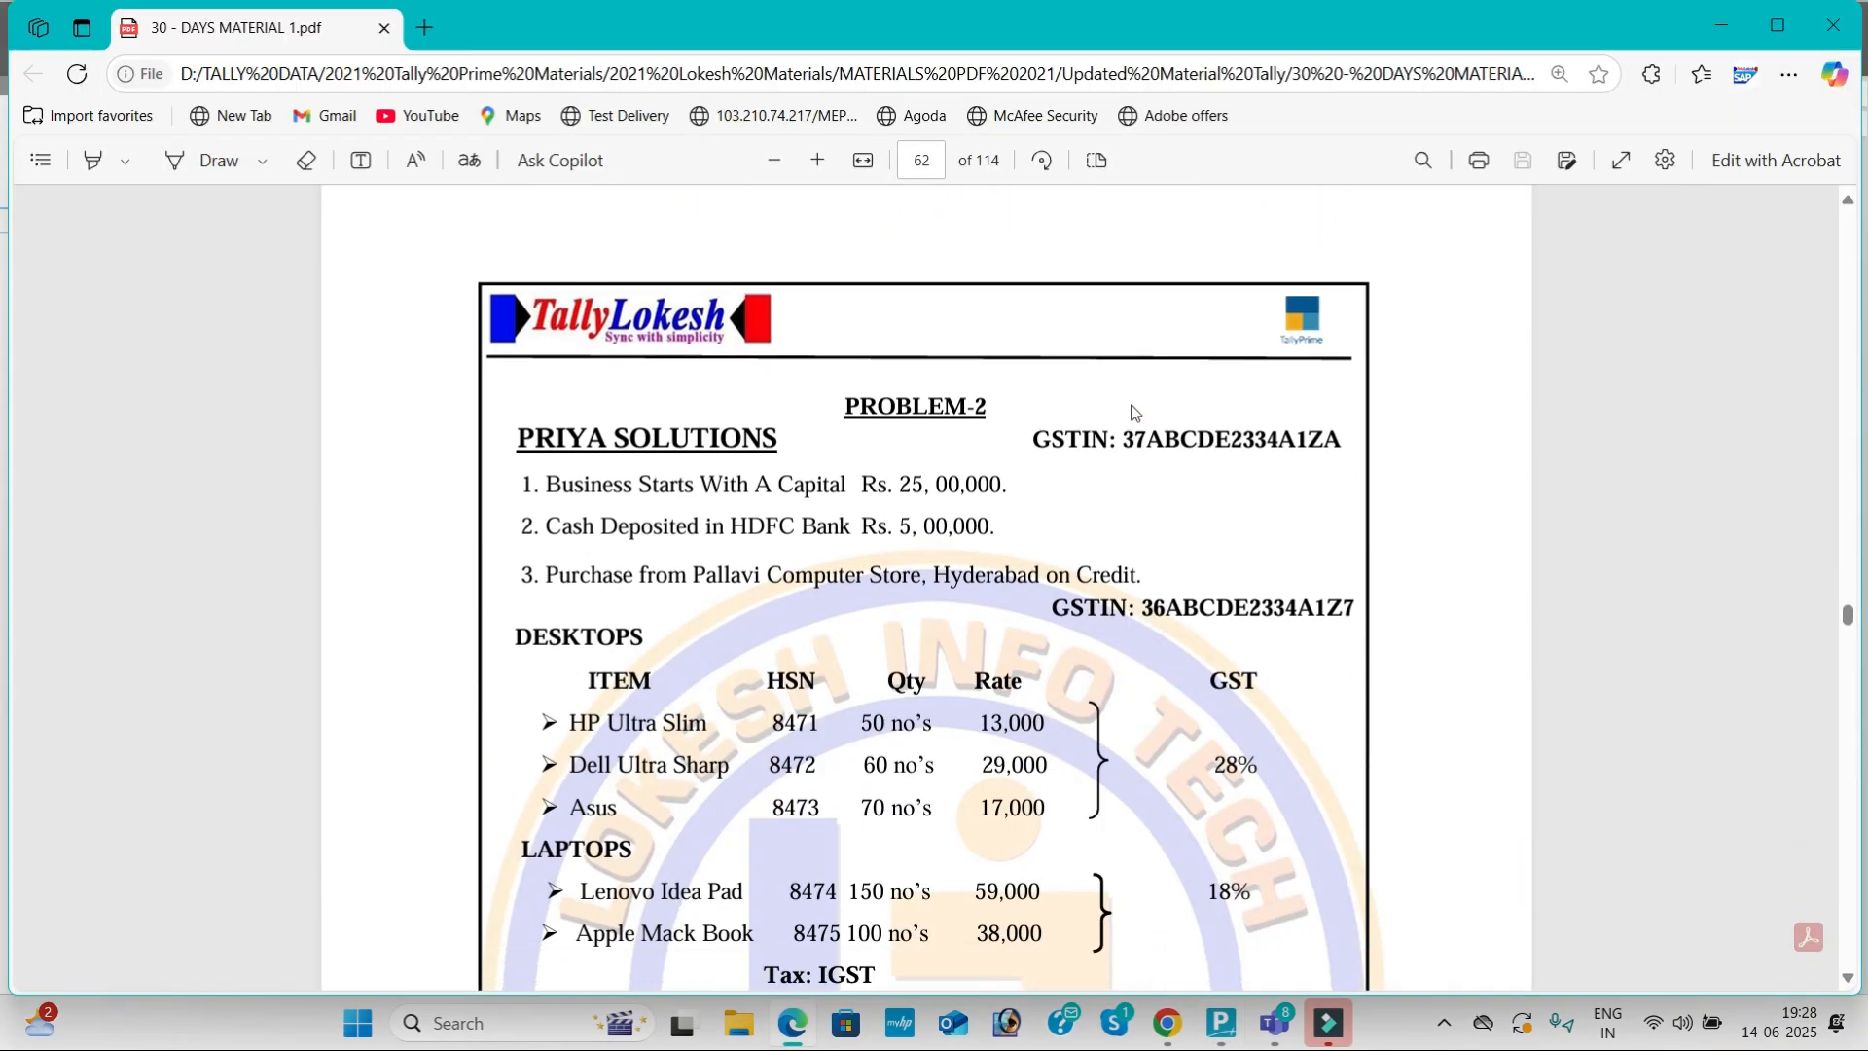
pyautogui.scroll(-1, 1131, 411)
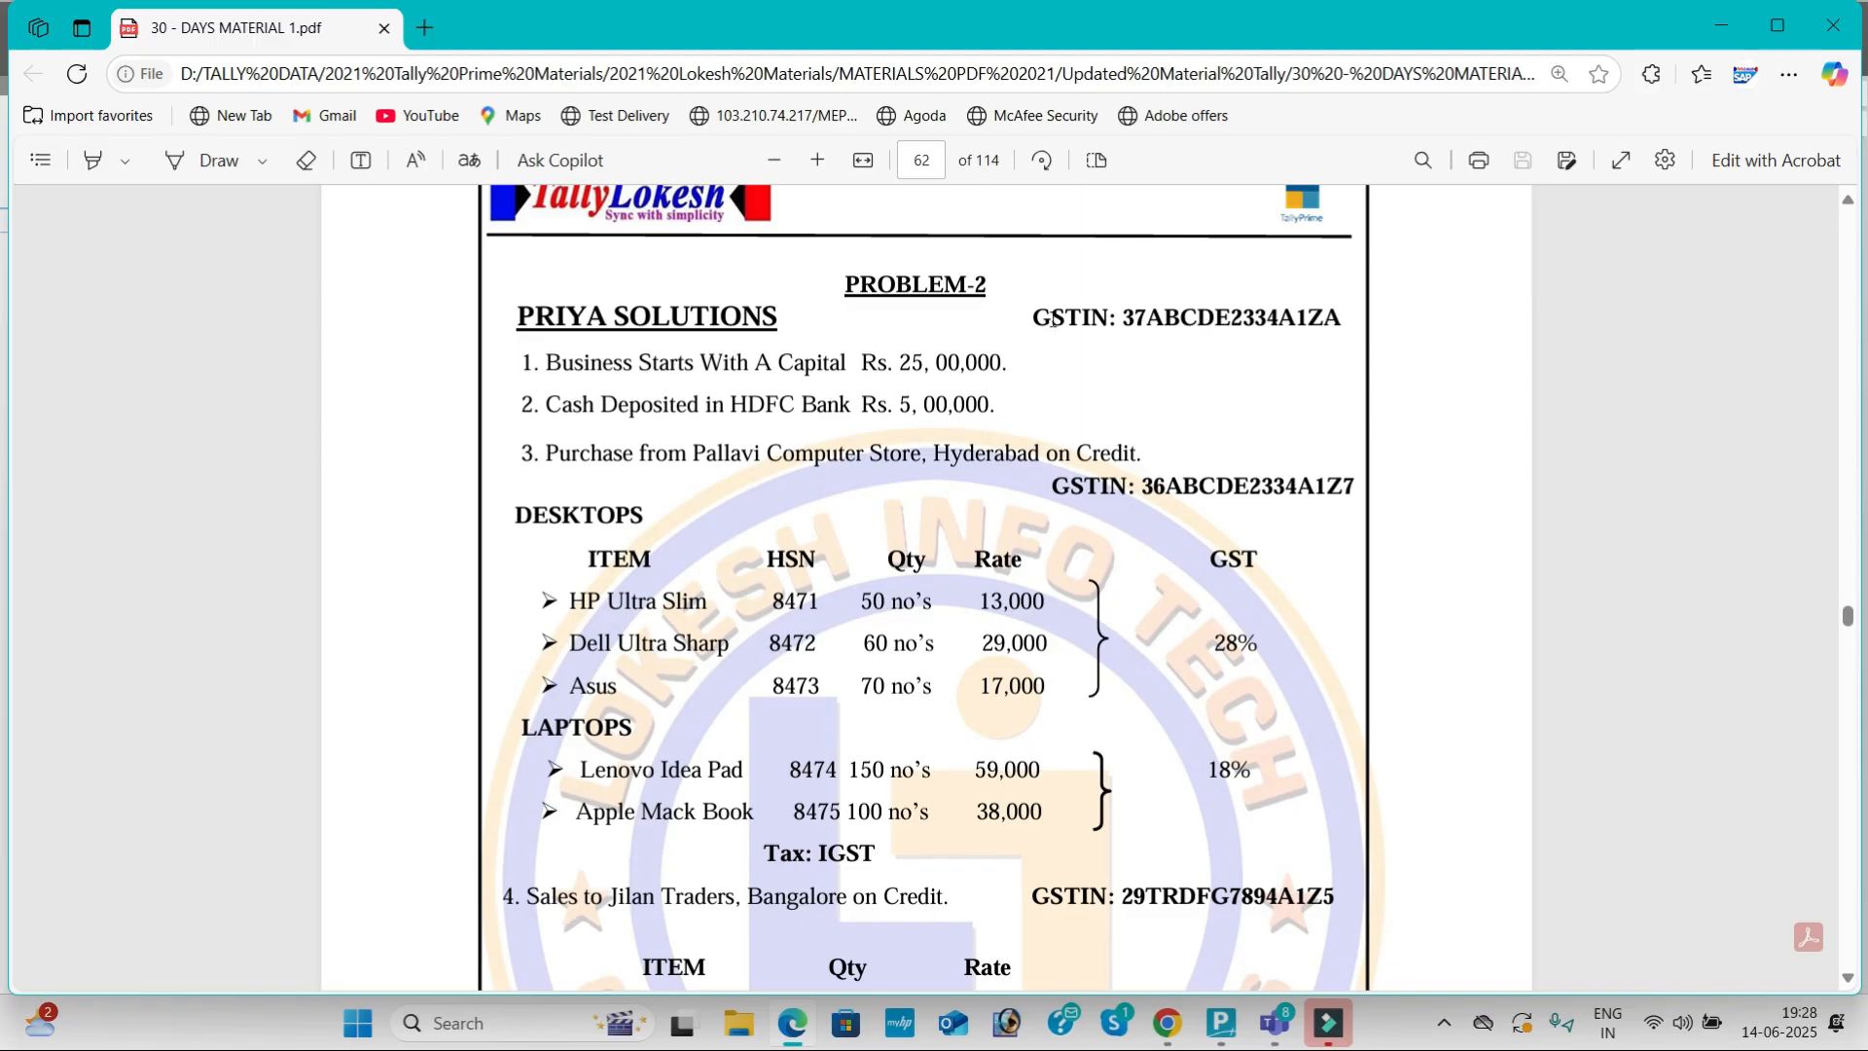
pyautogui.moveTo(1034, 317); pyautogui.dragTo(1333, 318)
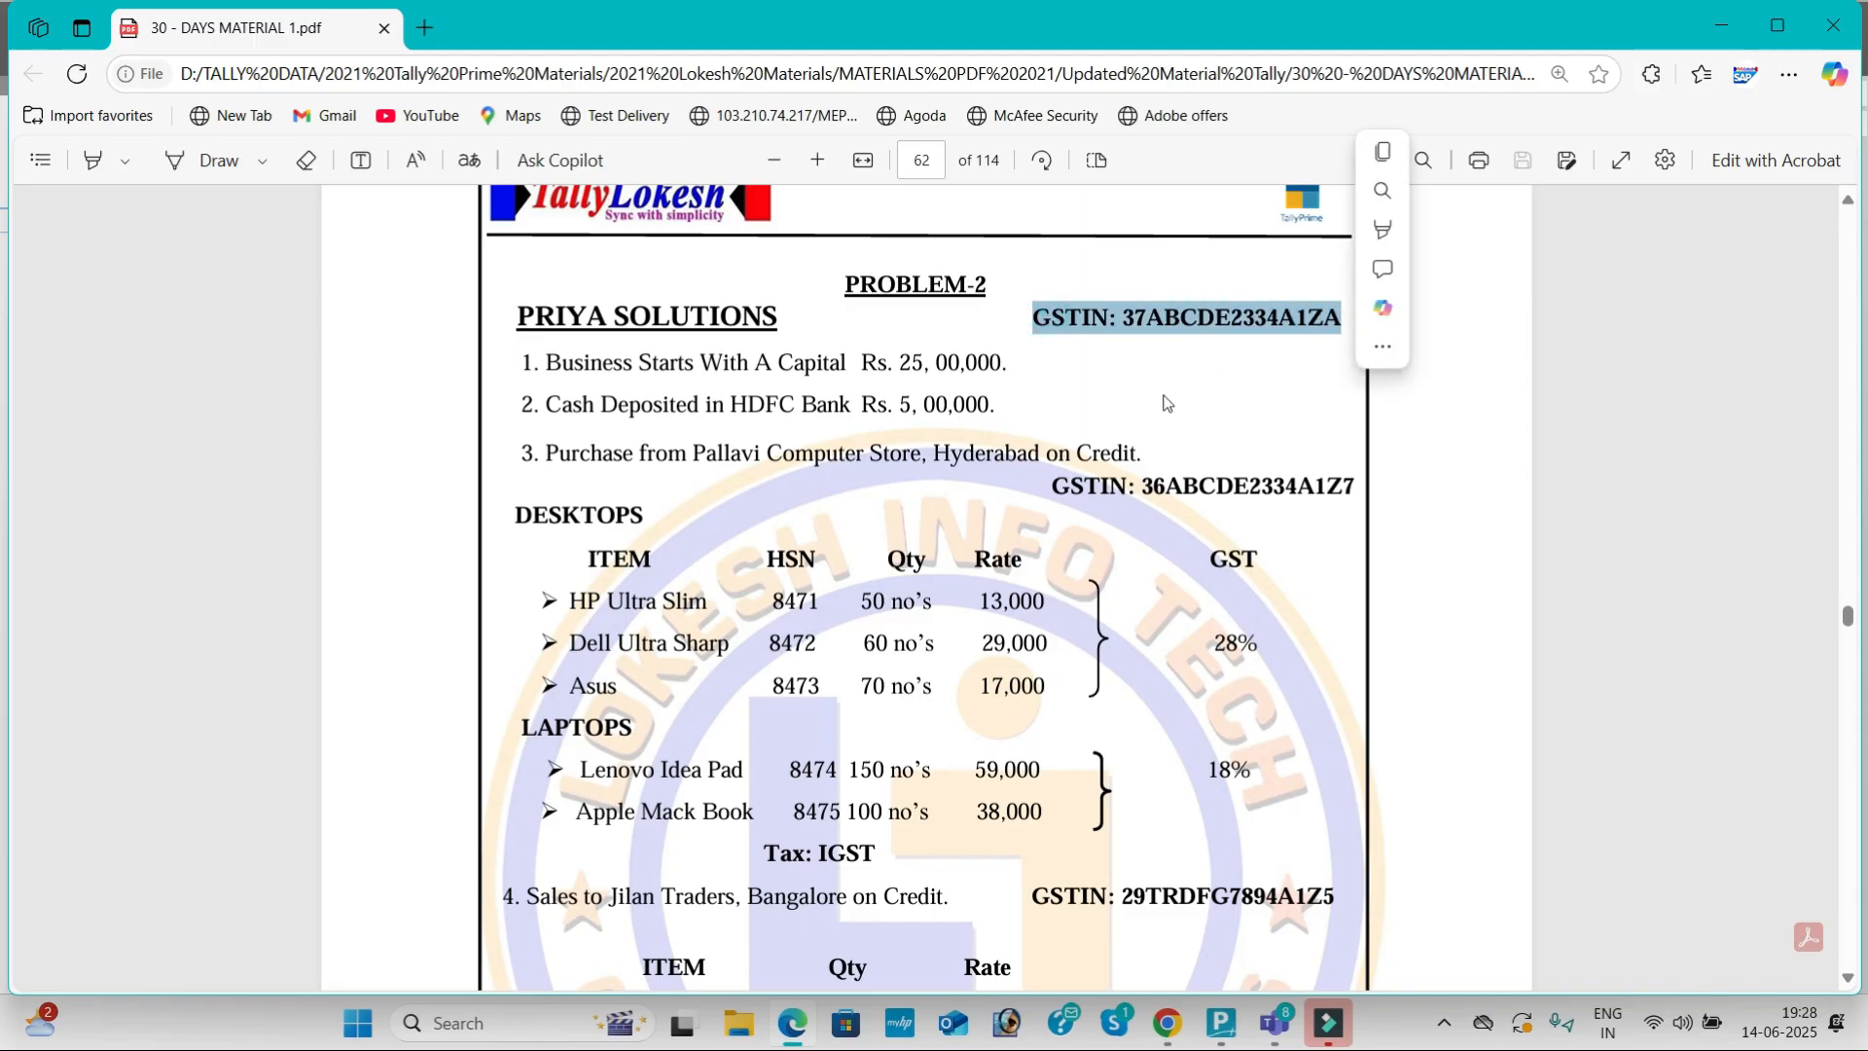
pyautogui.scroll(-2, 1162, 399)
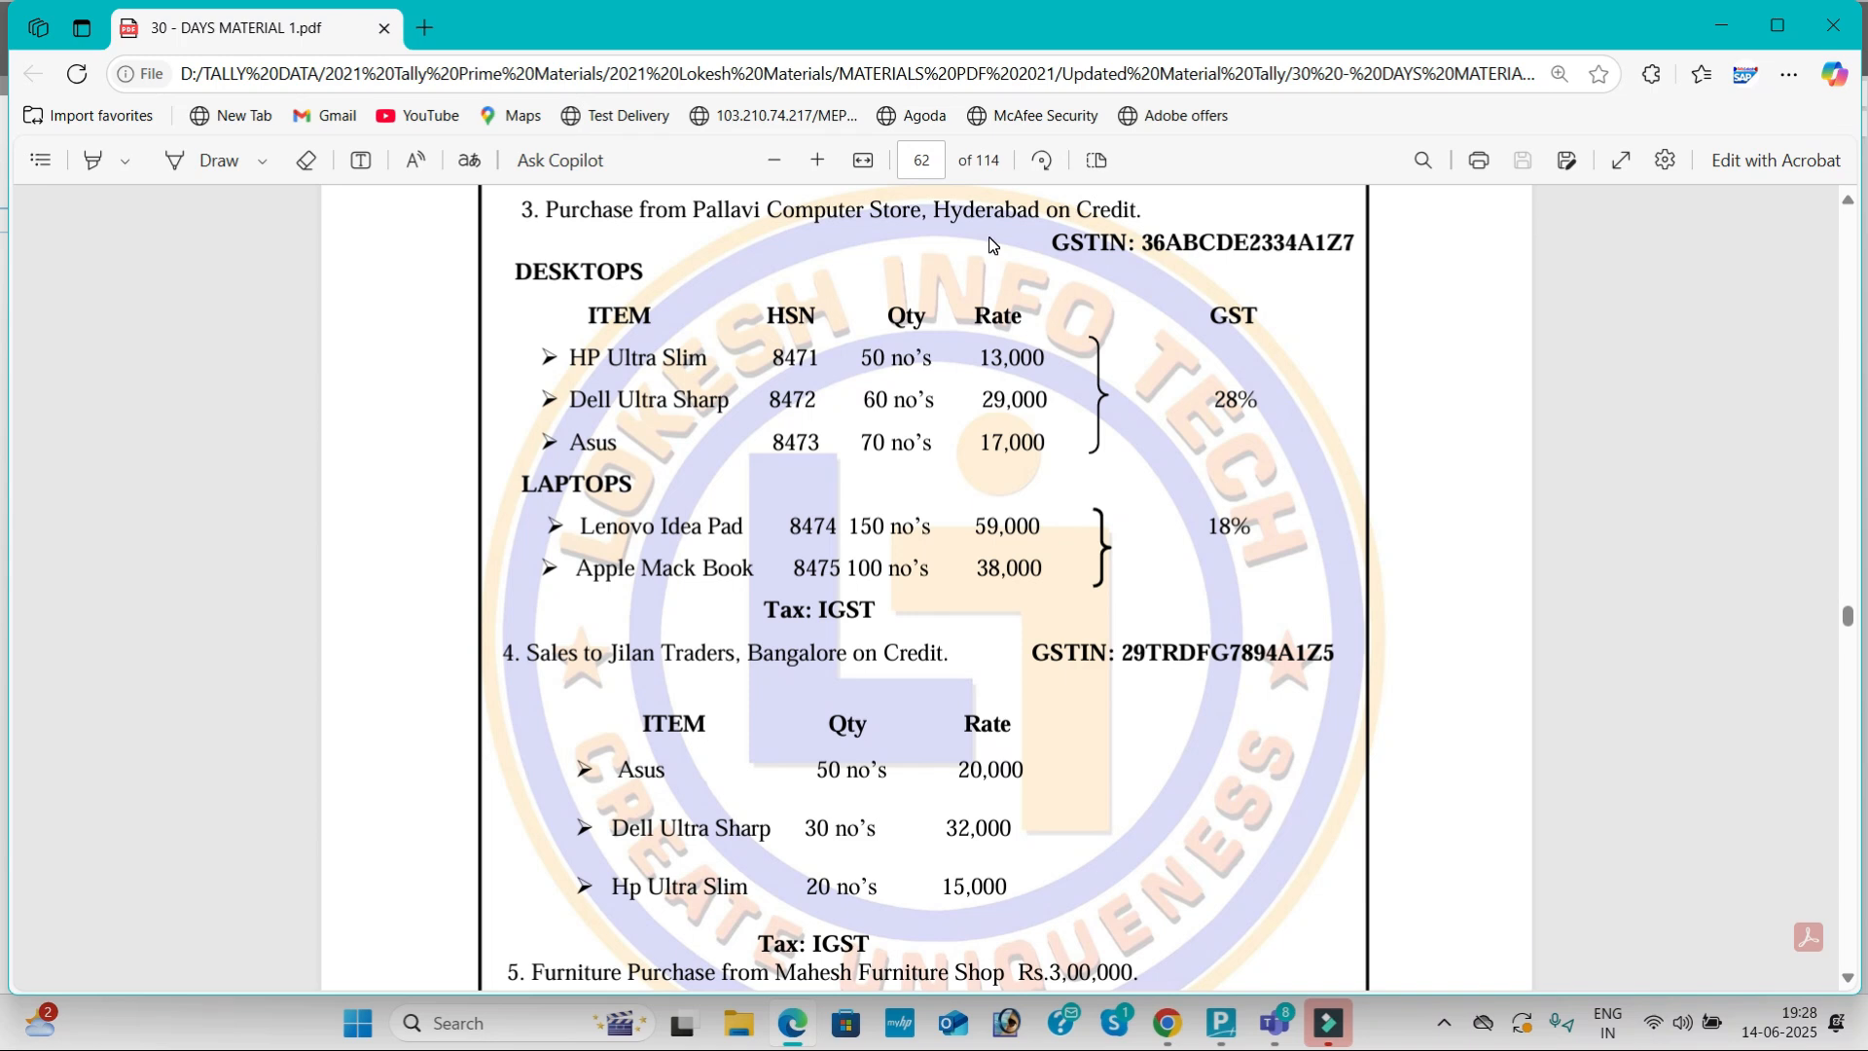
pyautogui.hotkey('alt', 'Tab')
pyautogui.hotkey('alt', 'Tab')
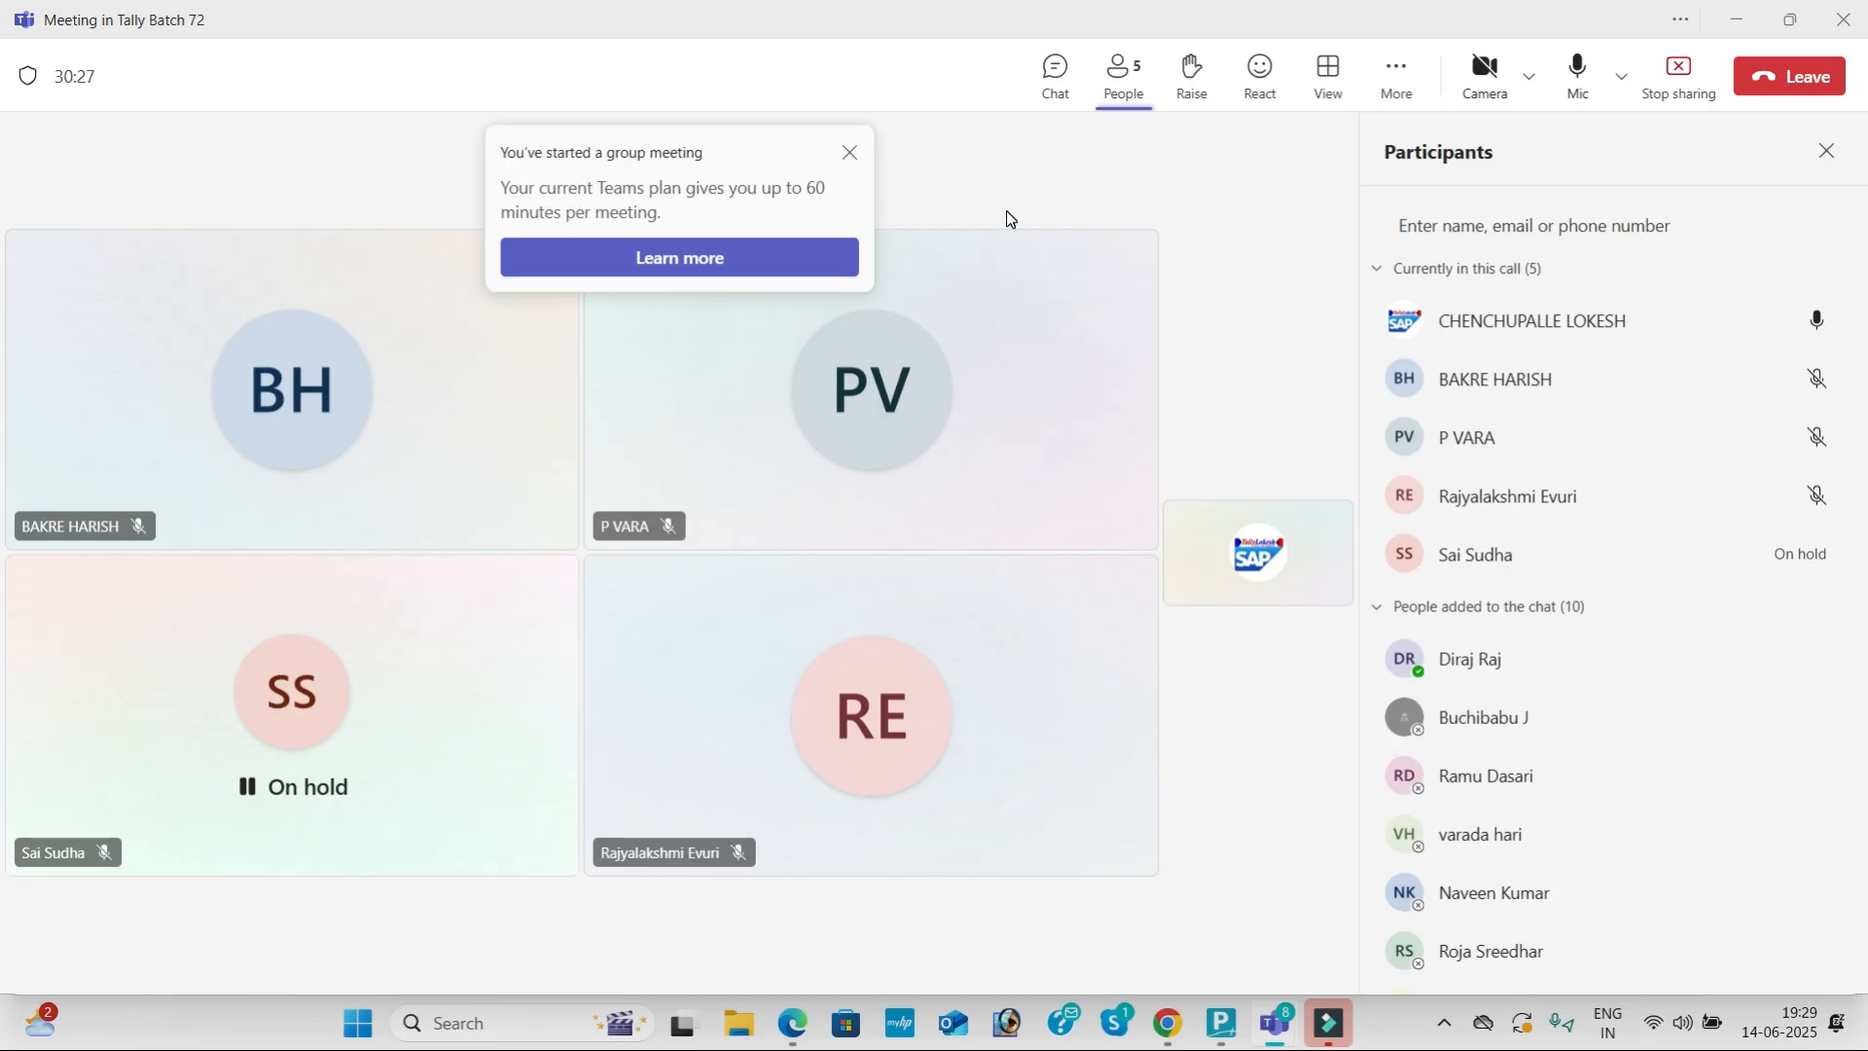
# Step: Send join requests to all nine chat members and dismiss the group-meeting time-limit notice
pyautogui.scroll(-2, 1450, 605)
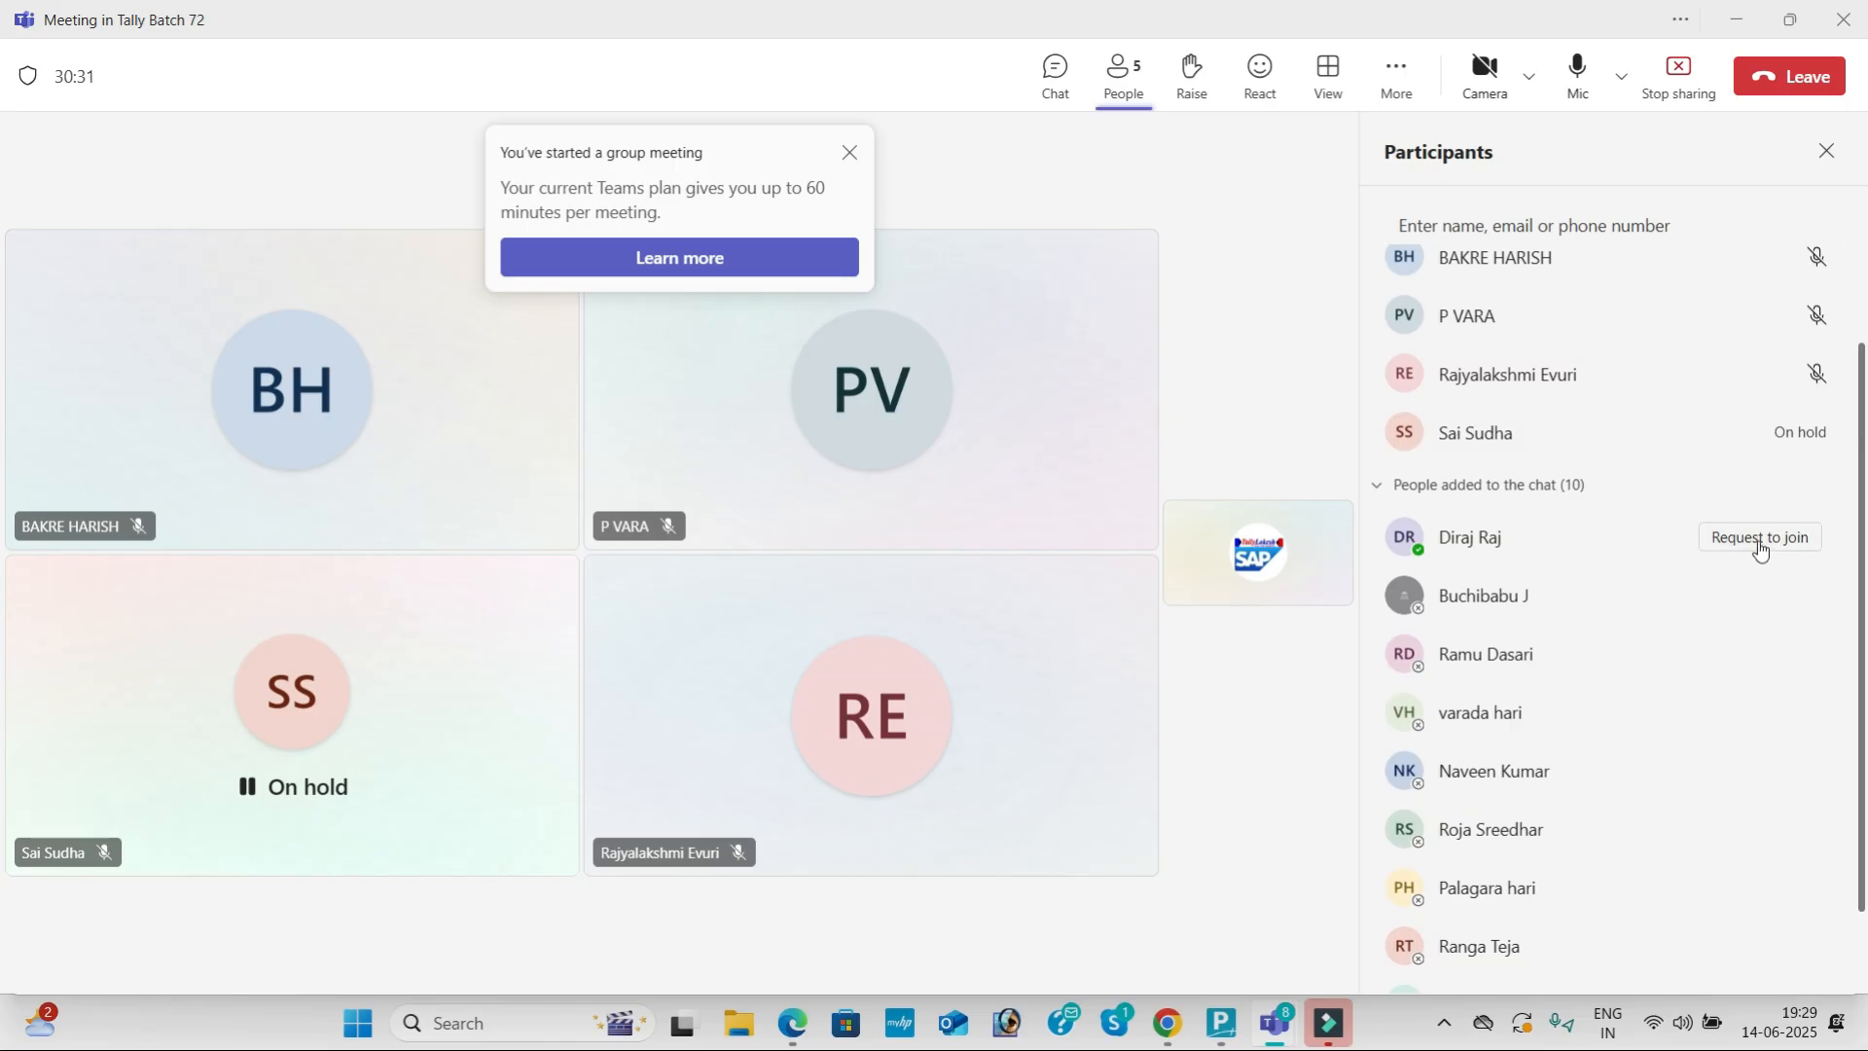
pyautogui.click(1756, 542)
pyautogui.click(1757, 597)
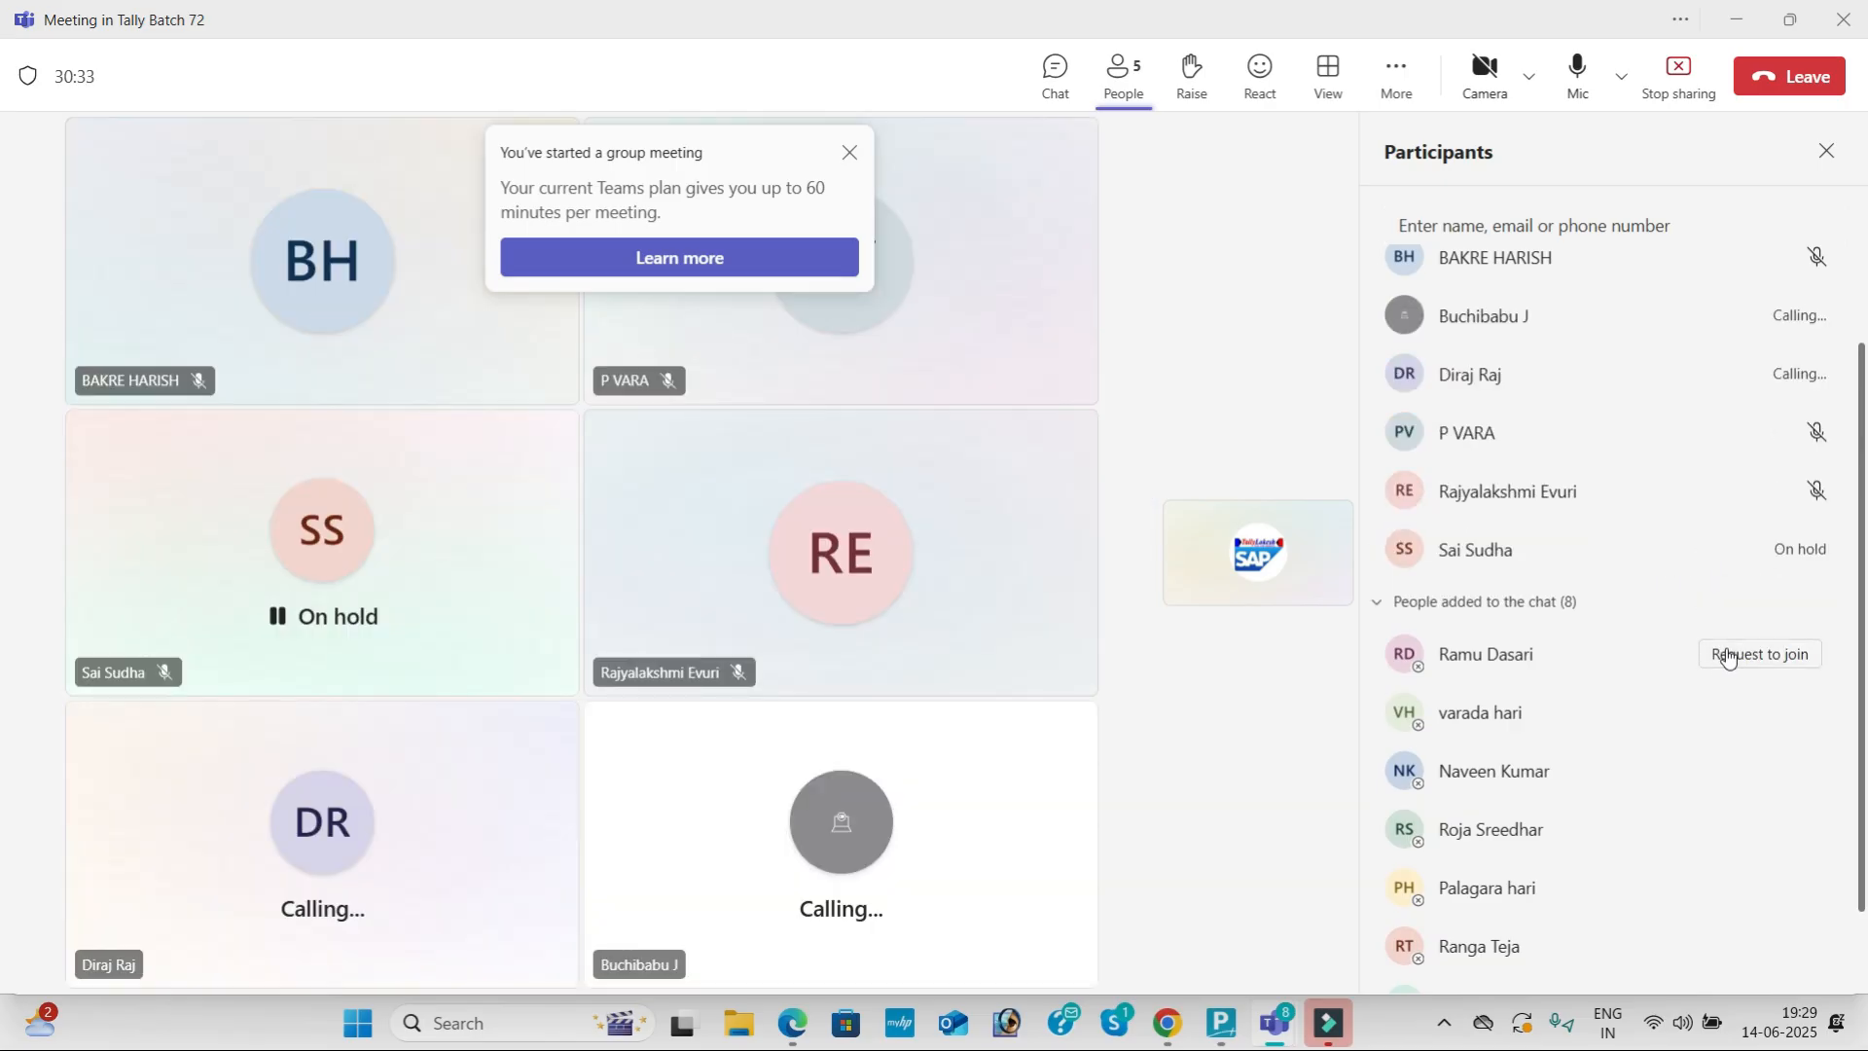
pyautogui.click(1728, 657)
pyautogui.click(1712, 715)
pyautogui.click(1712, 779)
pyautogui.click(1702, 832)
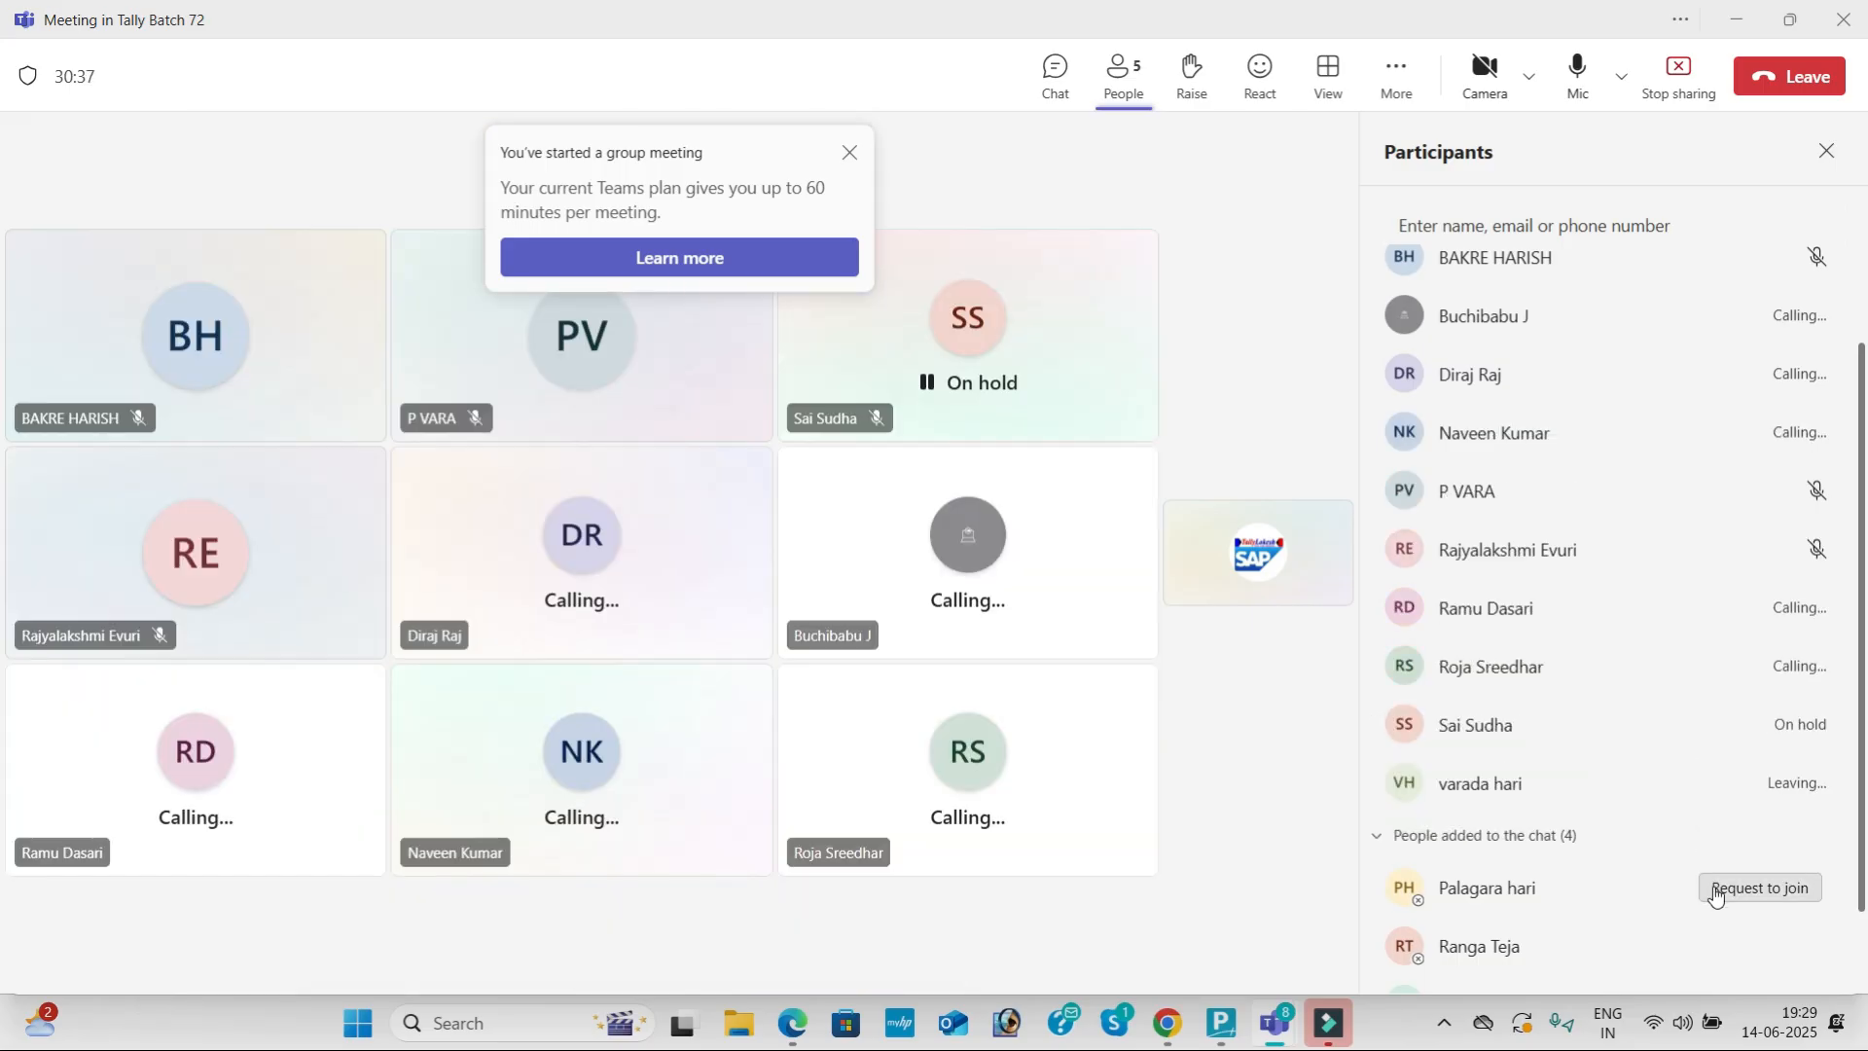
pyautogui.click(1714, 893)
pyautogui.scroll(-1, 1726, 905)
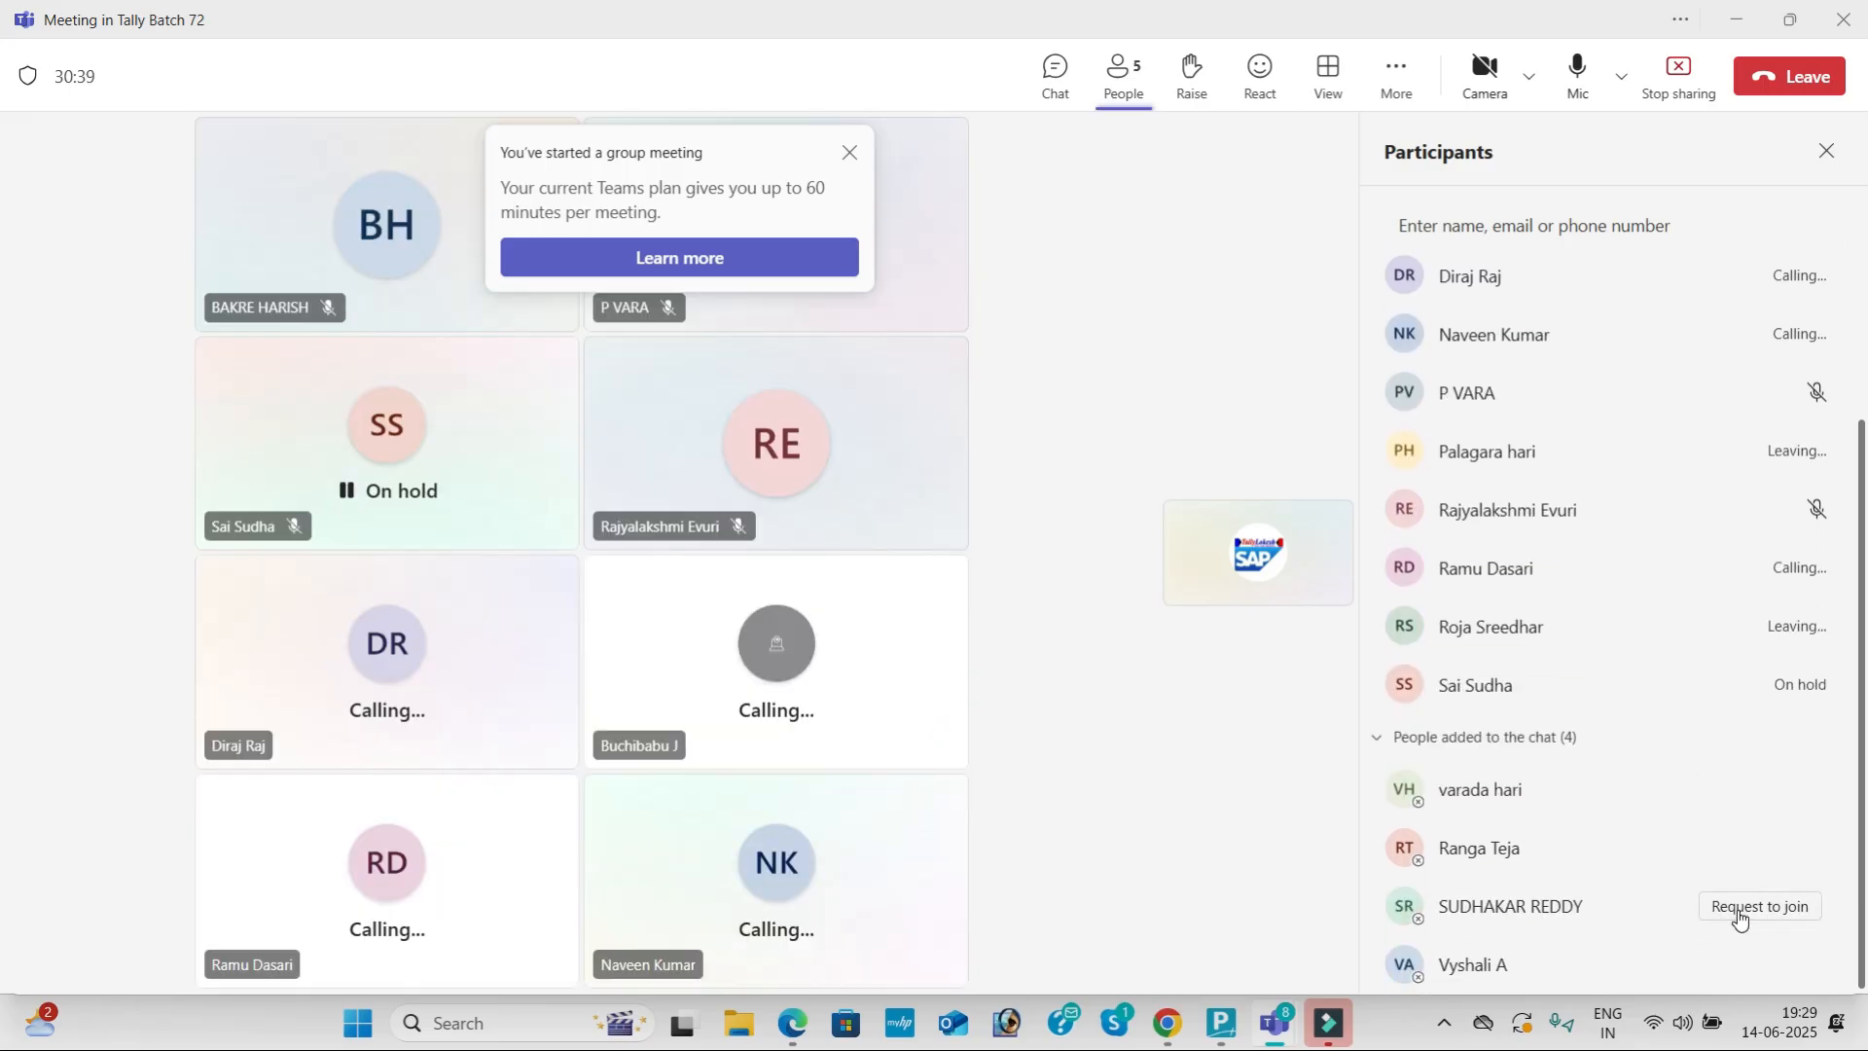
pyautogui.click(1739, 916)
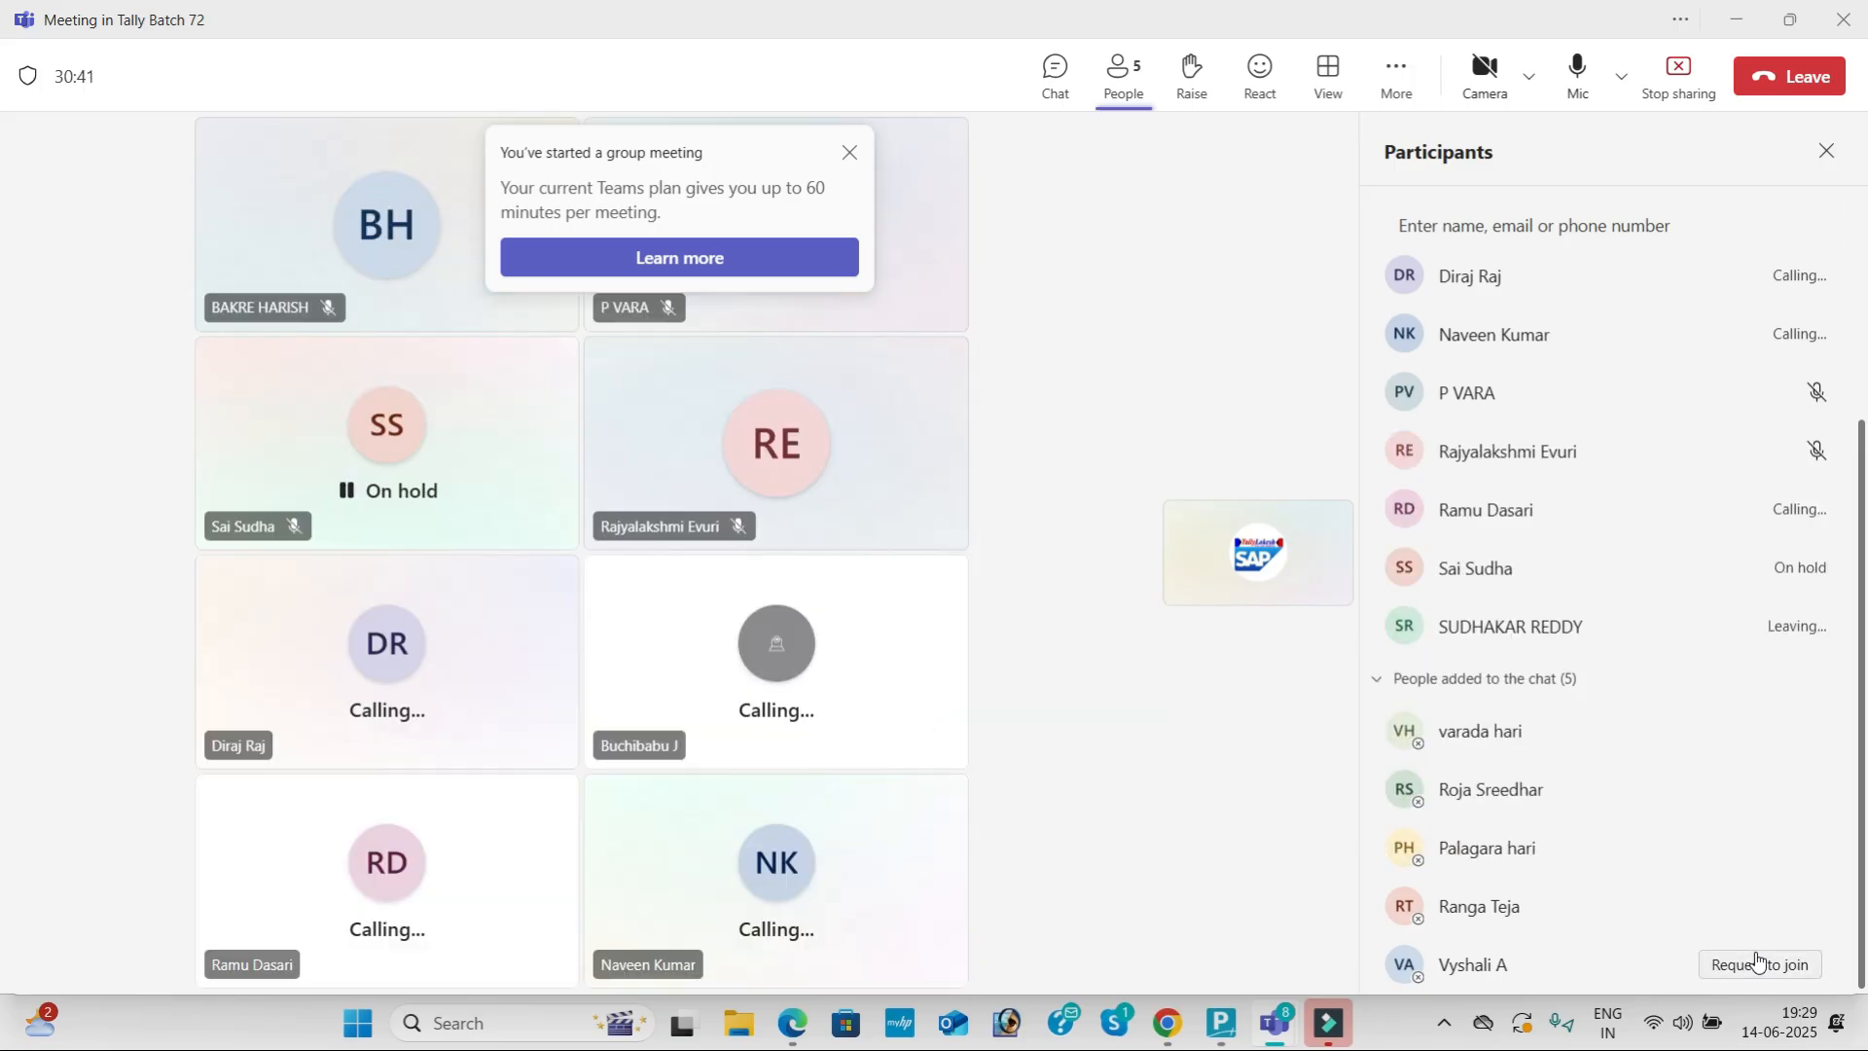
pyautogui.click(1756, 961)
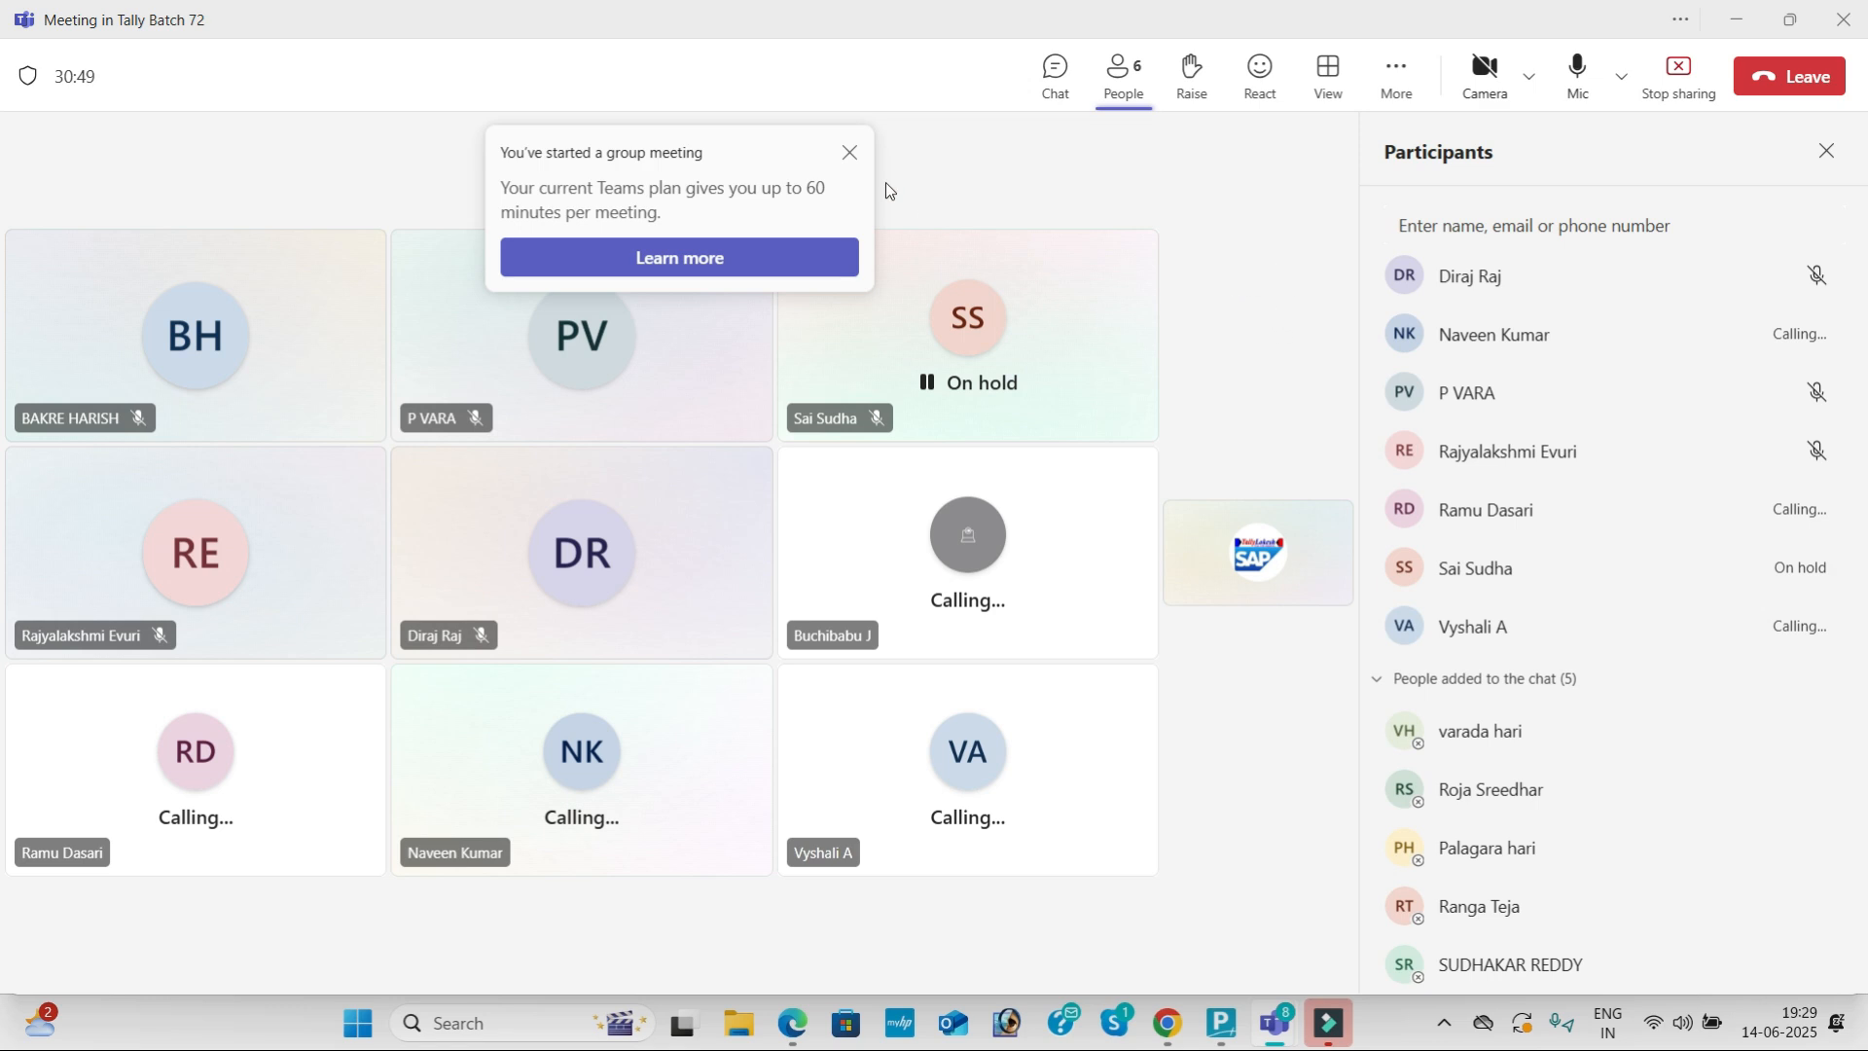
pyautogui.click(849, 153)
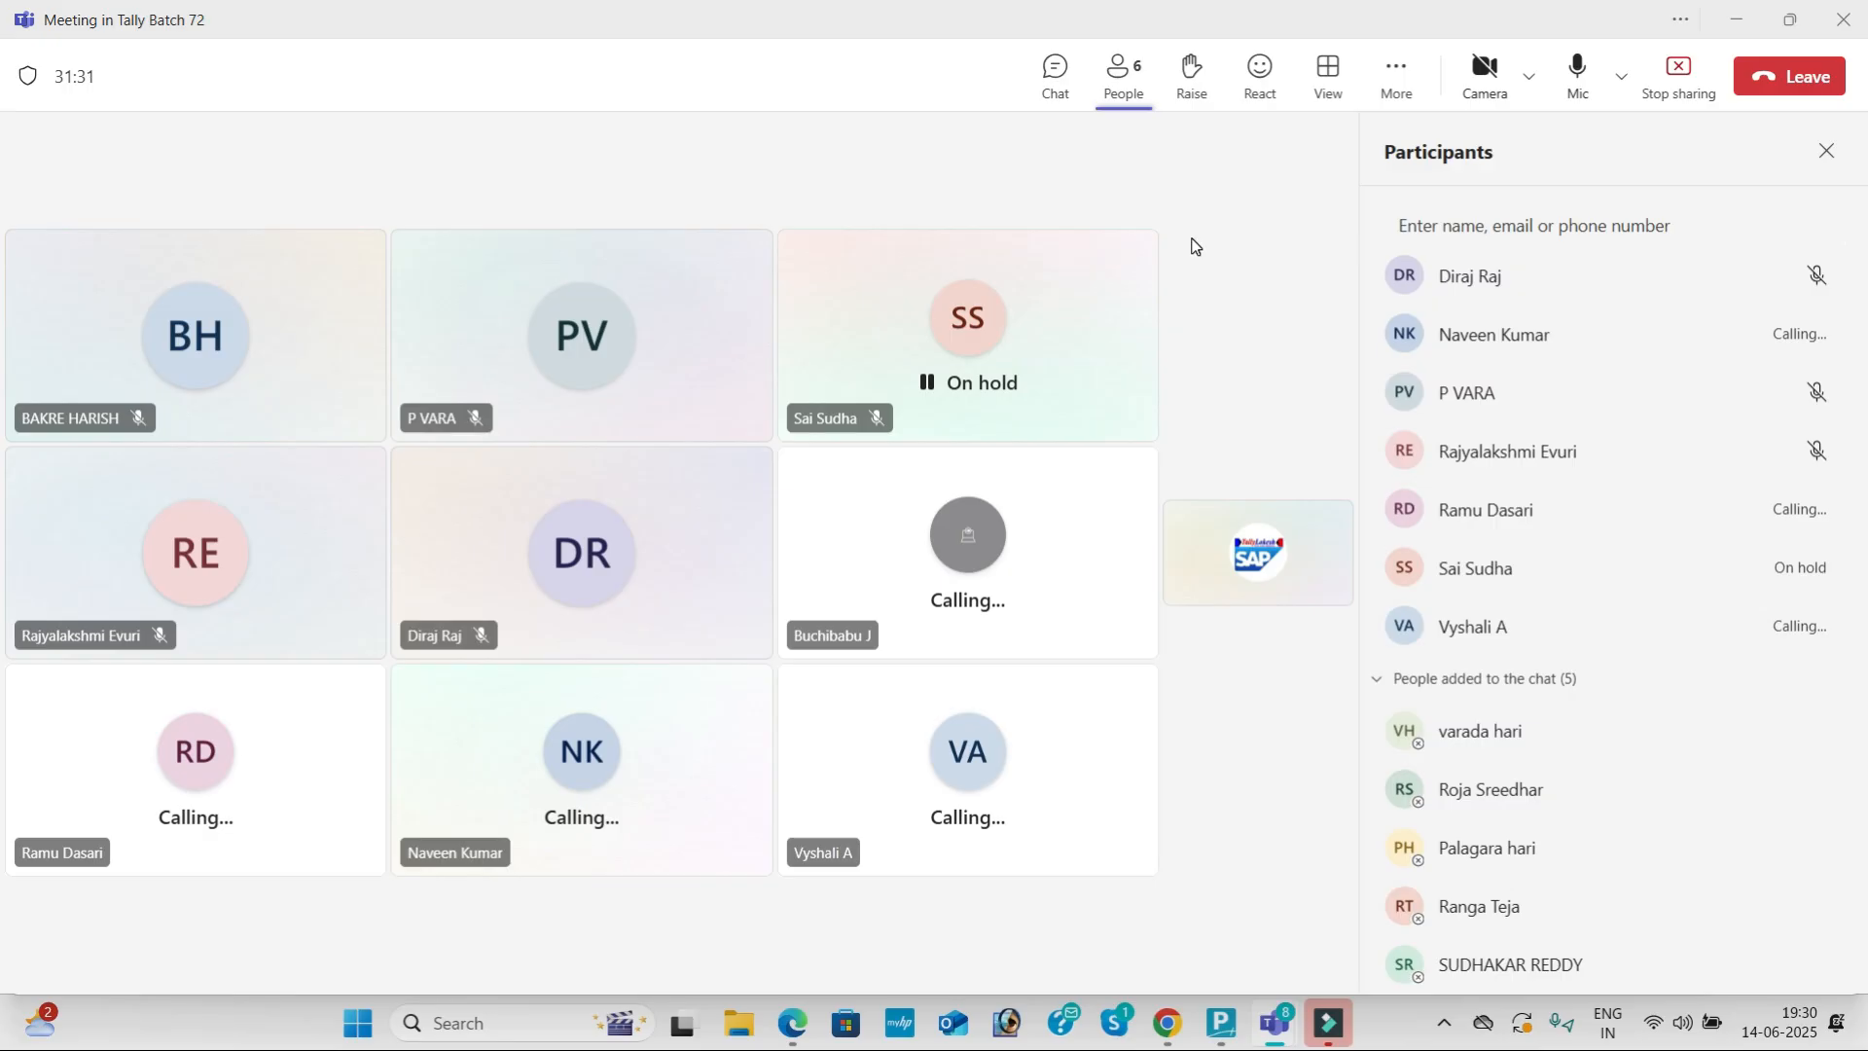
pyautogui.hotkey('alt', 'Tab')
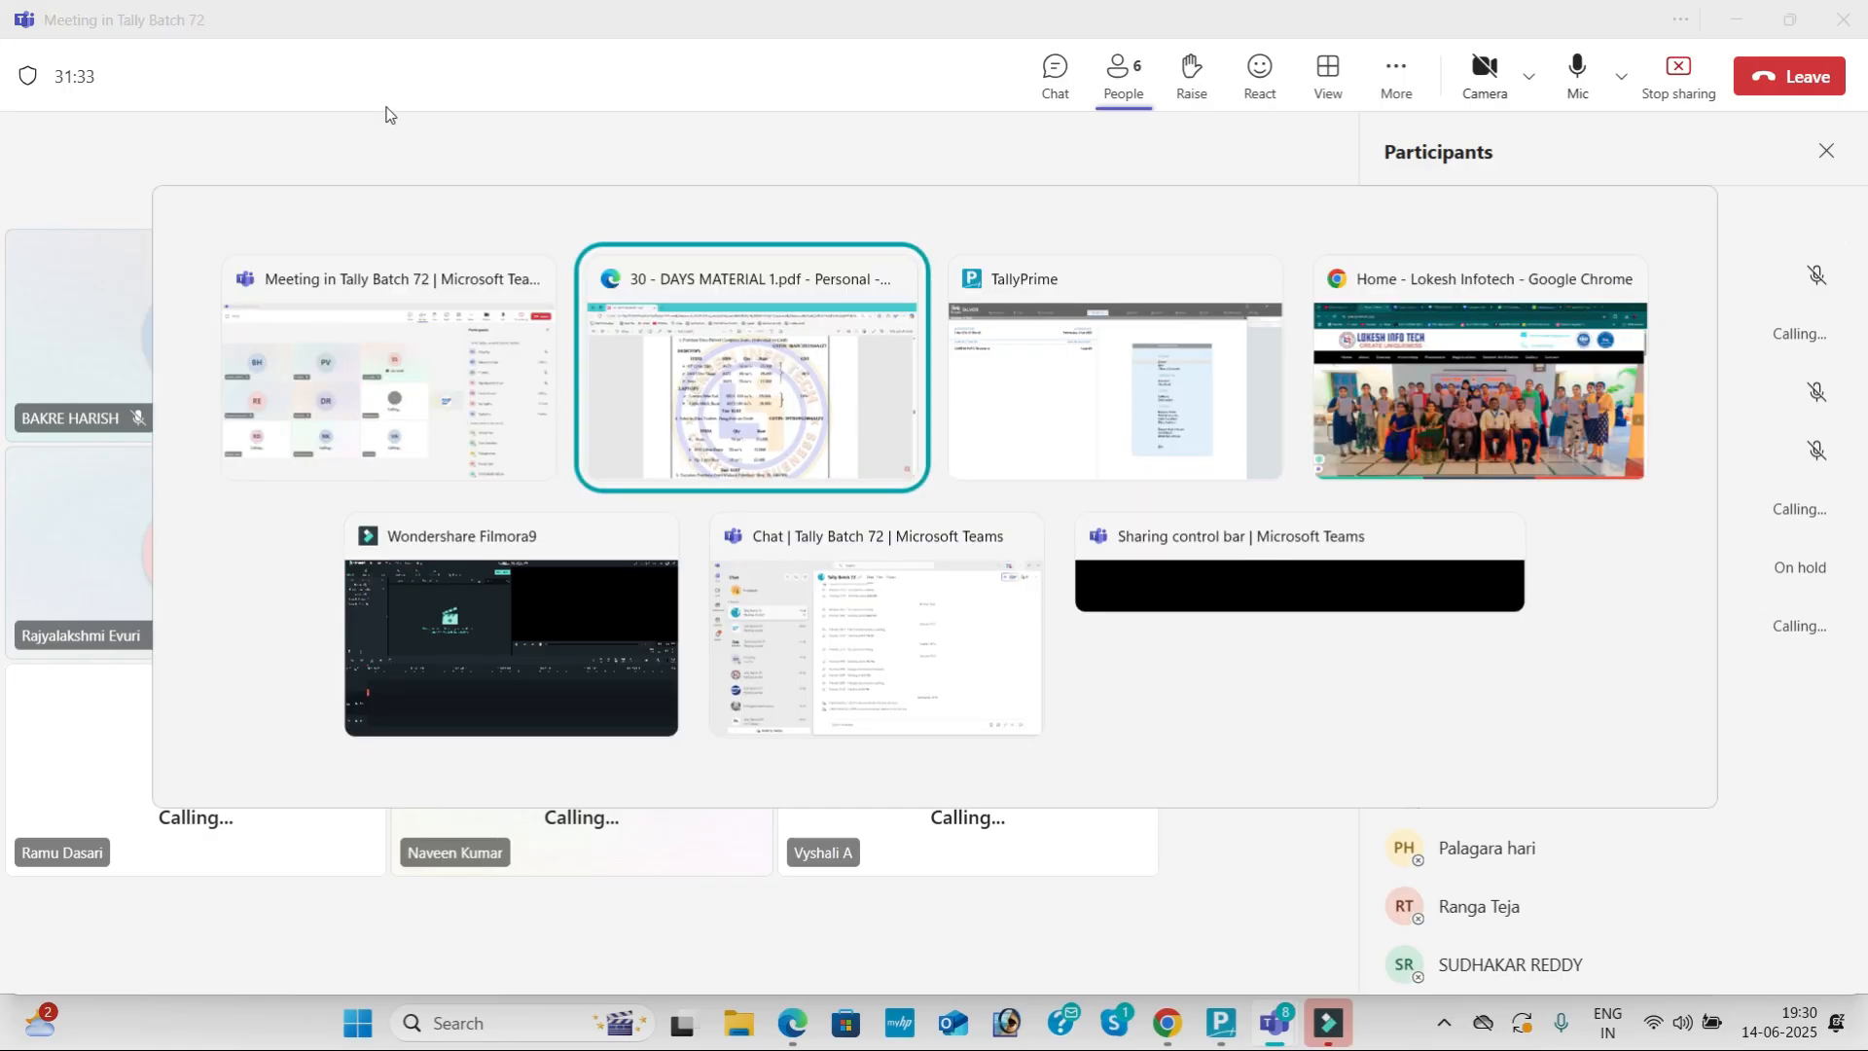
# Step: Start a Purchase voucher from Vouchers and begin creating a new party ledger with Alt+C
pyautogui.scroll(3, 752, 413)
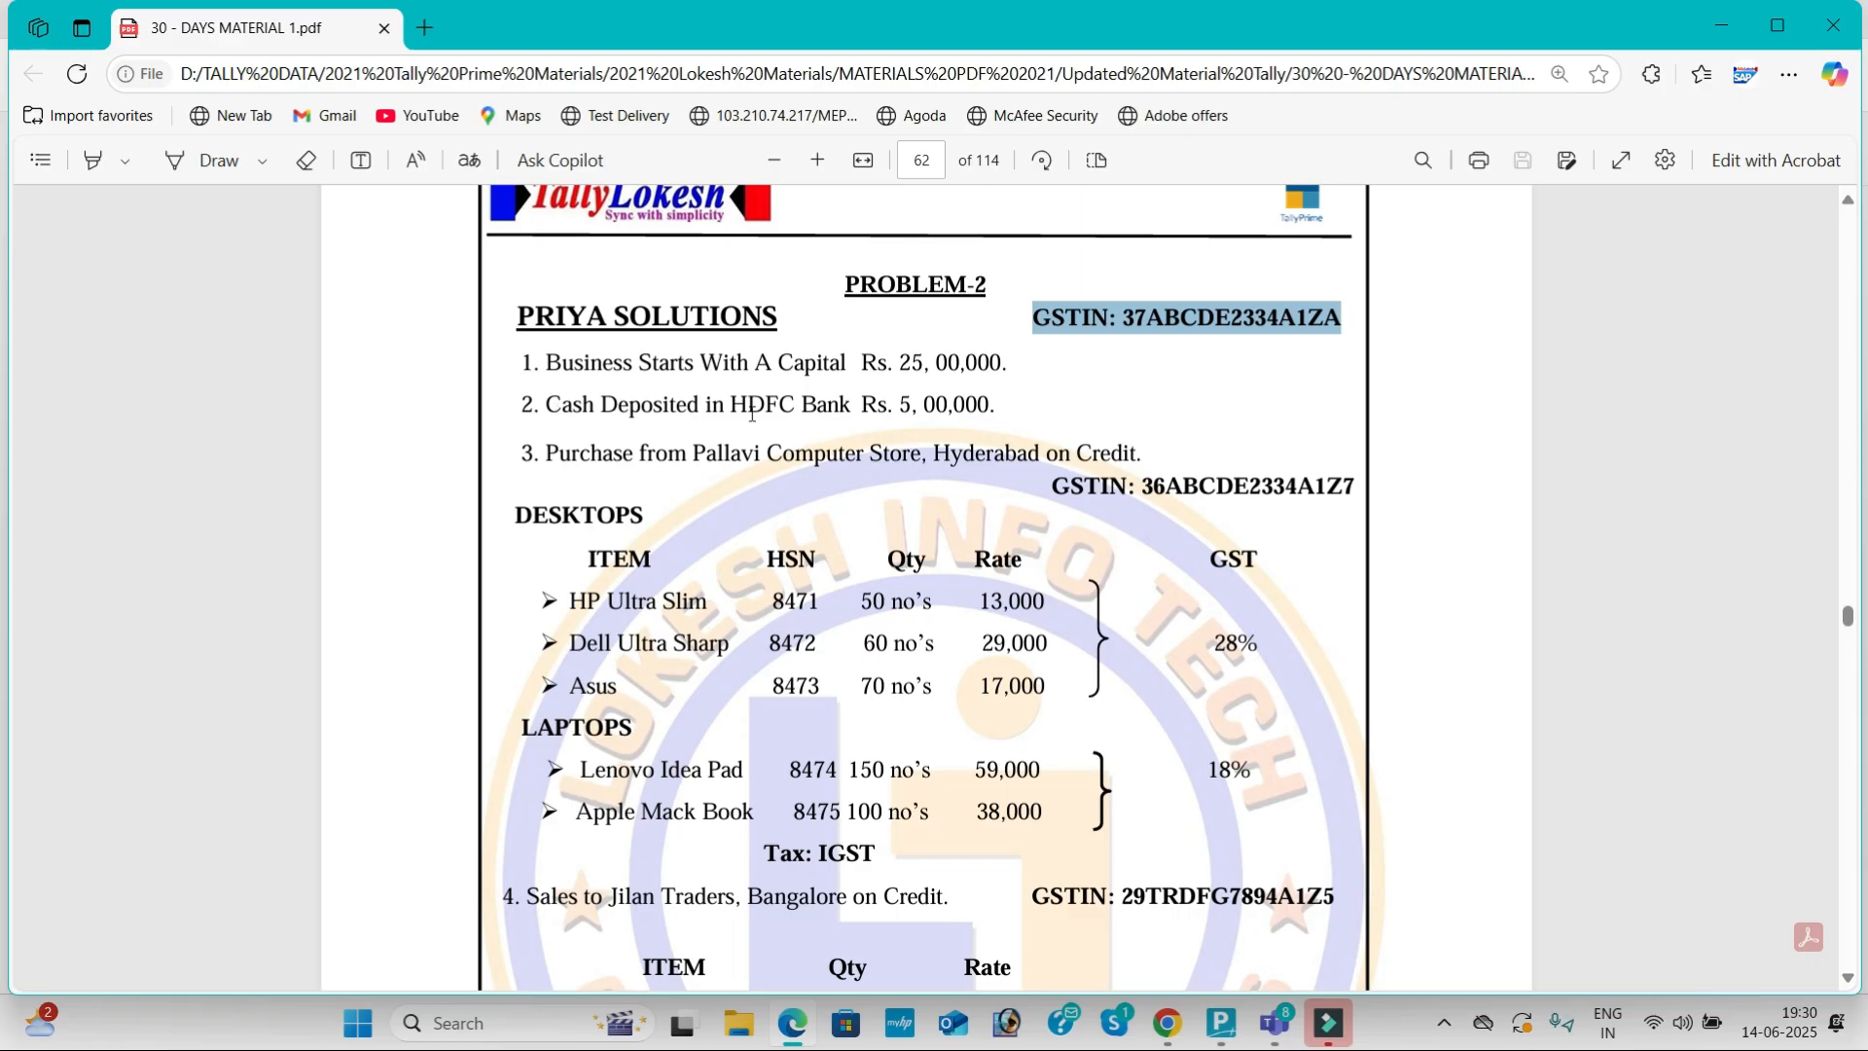
pyautogui.scroll(-1, 752, 414)
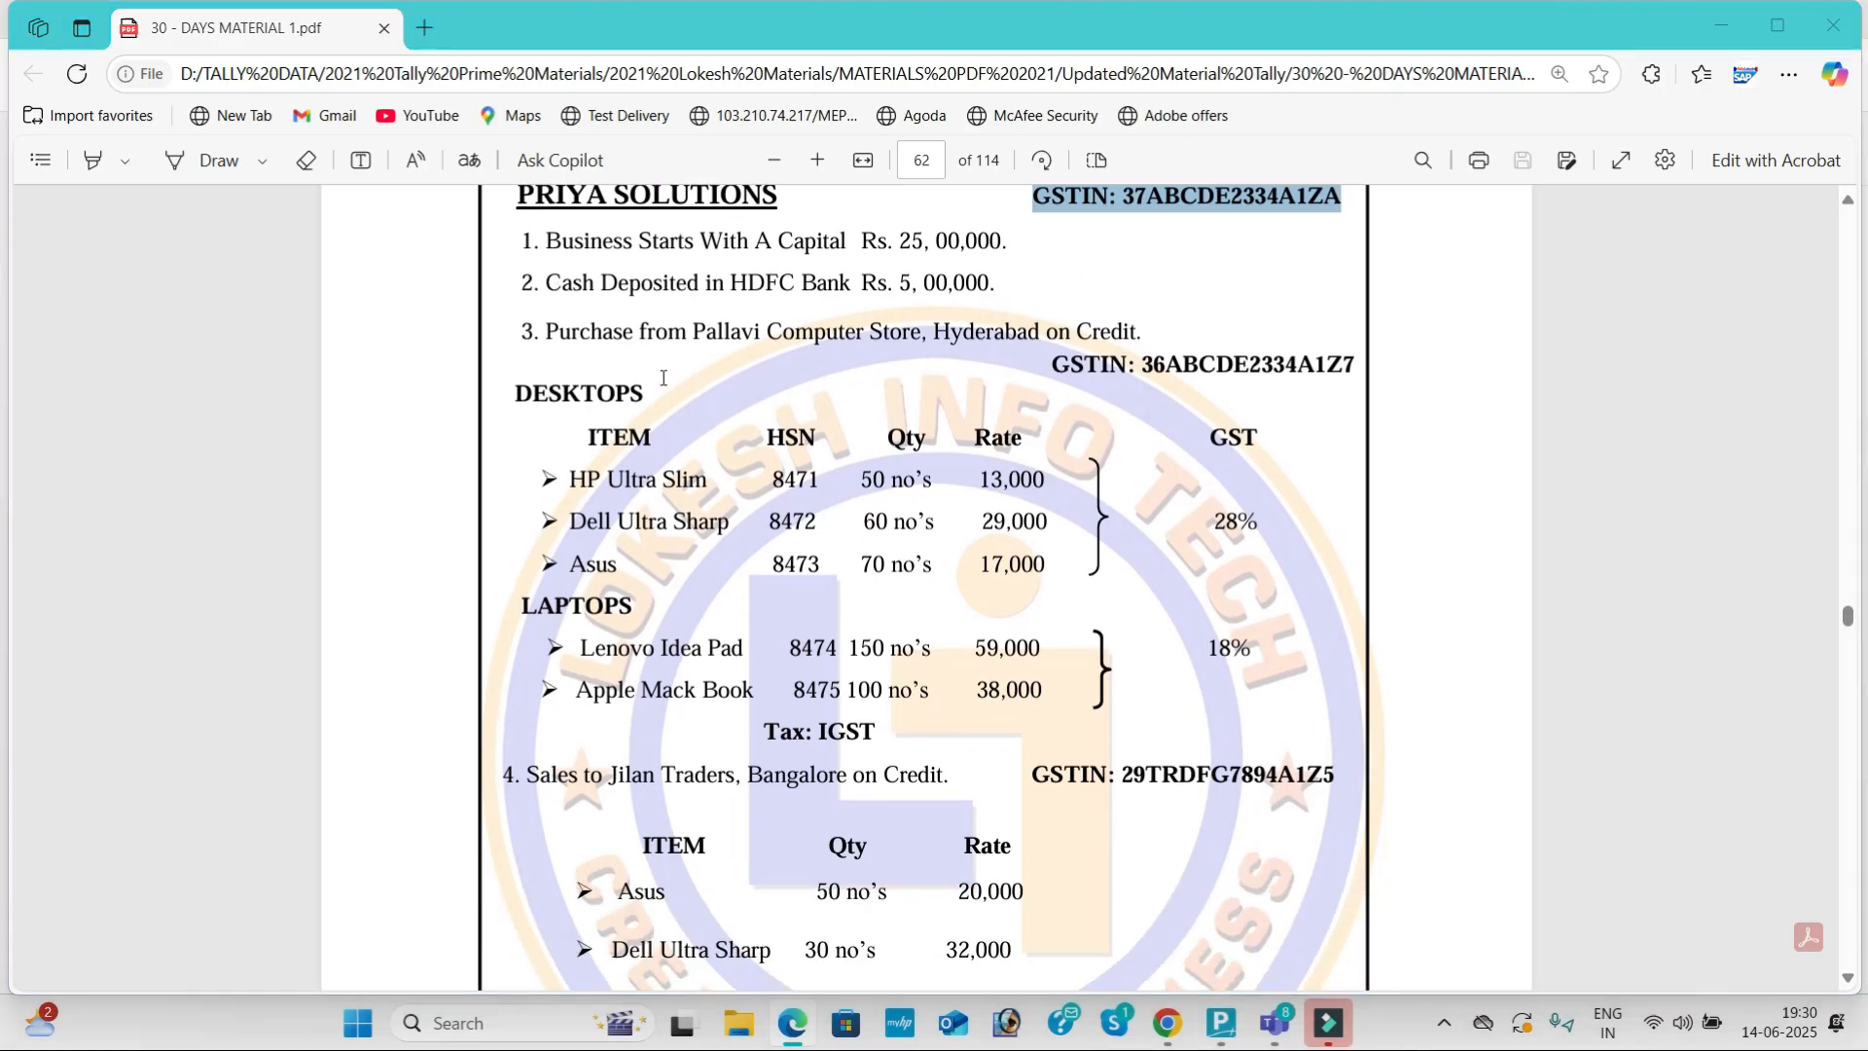
pyautogui.hotkey('alt', 'Tab')
pyautogui.hotkey('alt', 'Tab')
pyautogui.hotkey('alt', 'Tab')
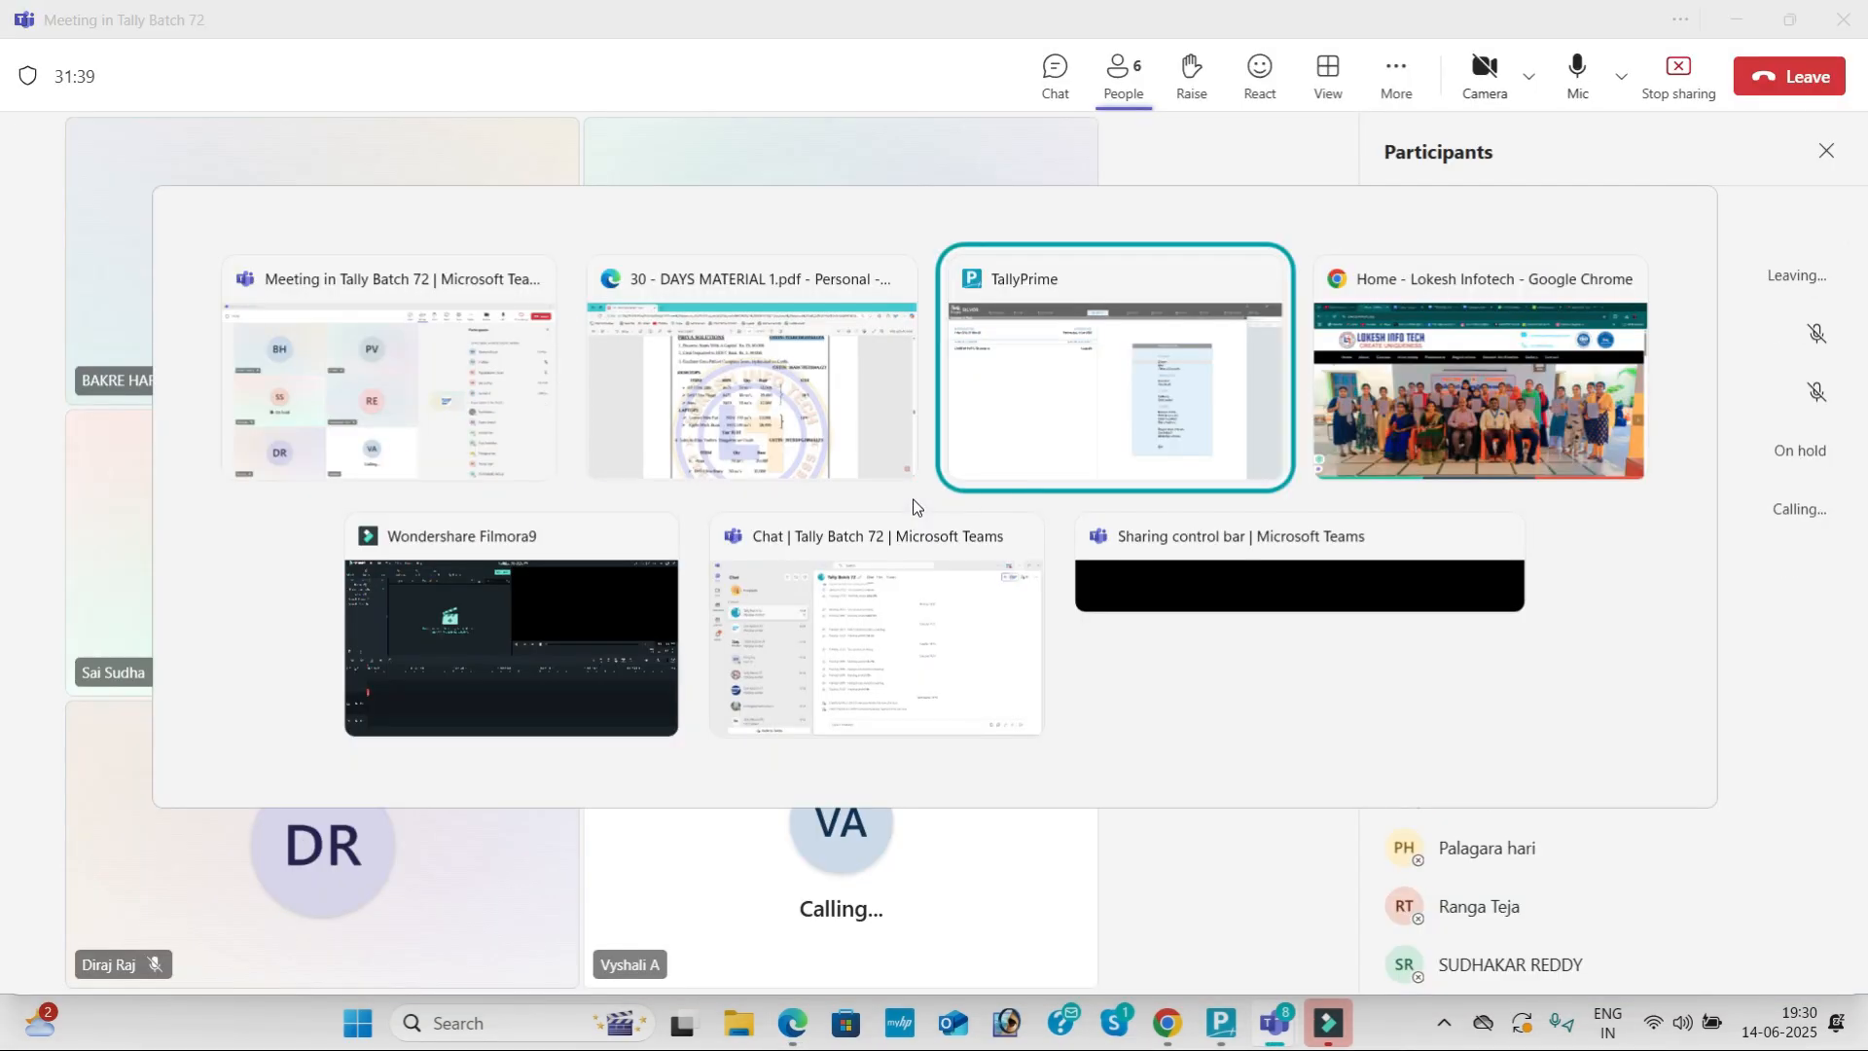
pyautogui.press('Down')
pyautogui.press('Down')
pyautogui.press('Down')
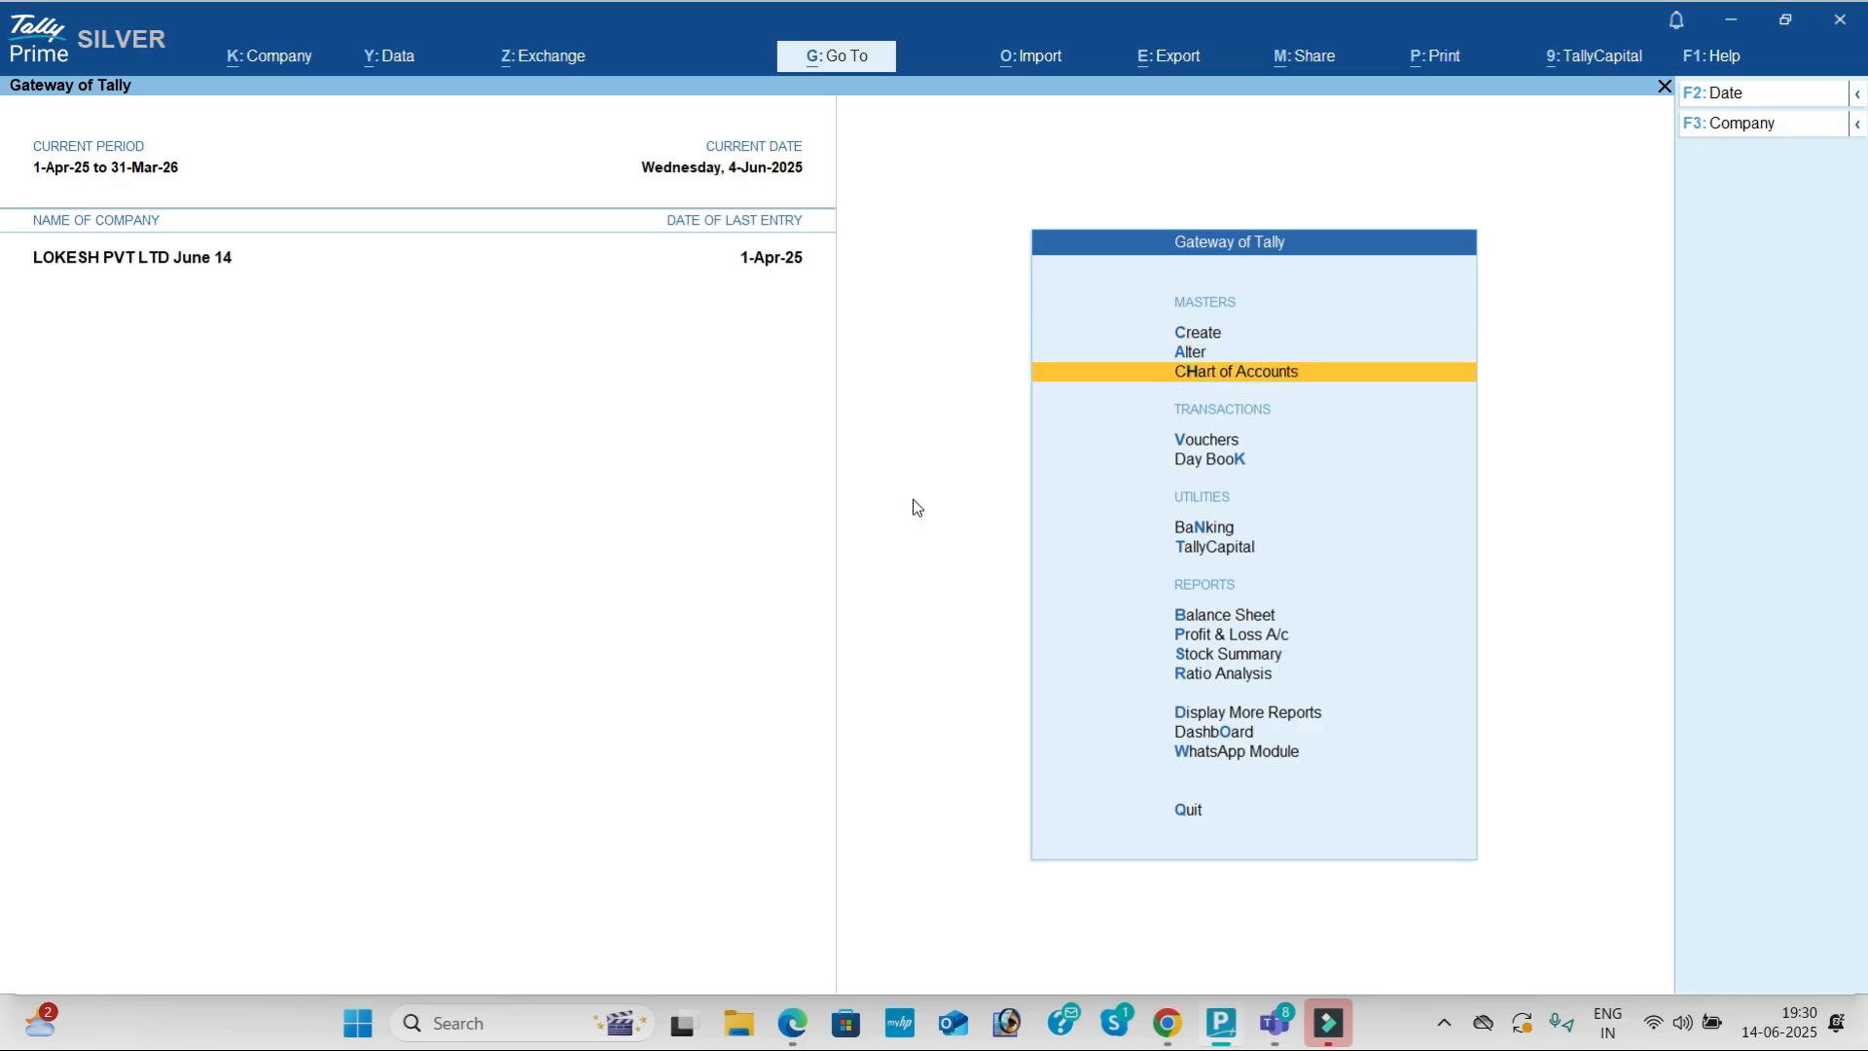
pyautogui.press('Return')
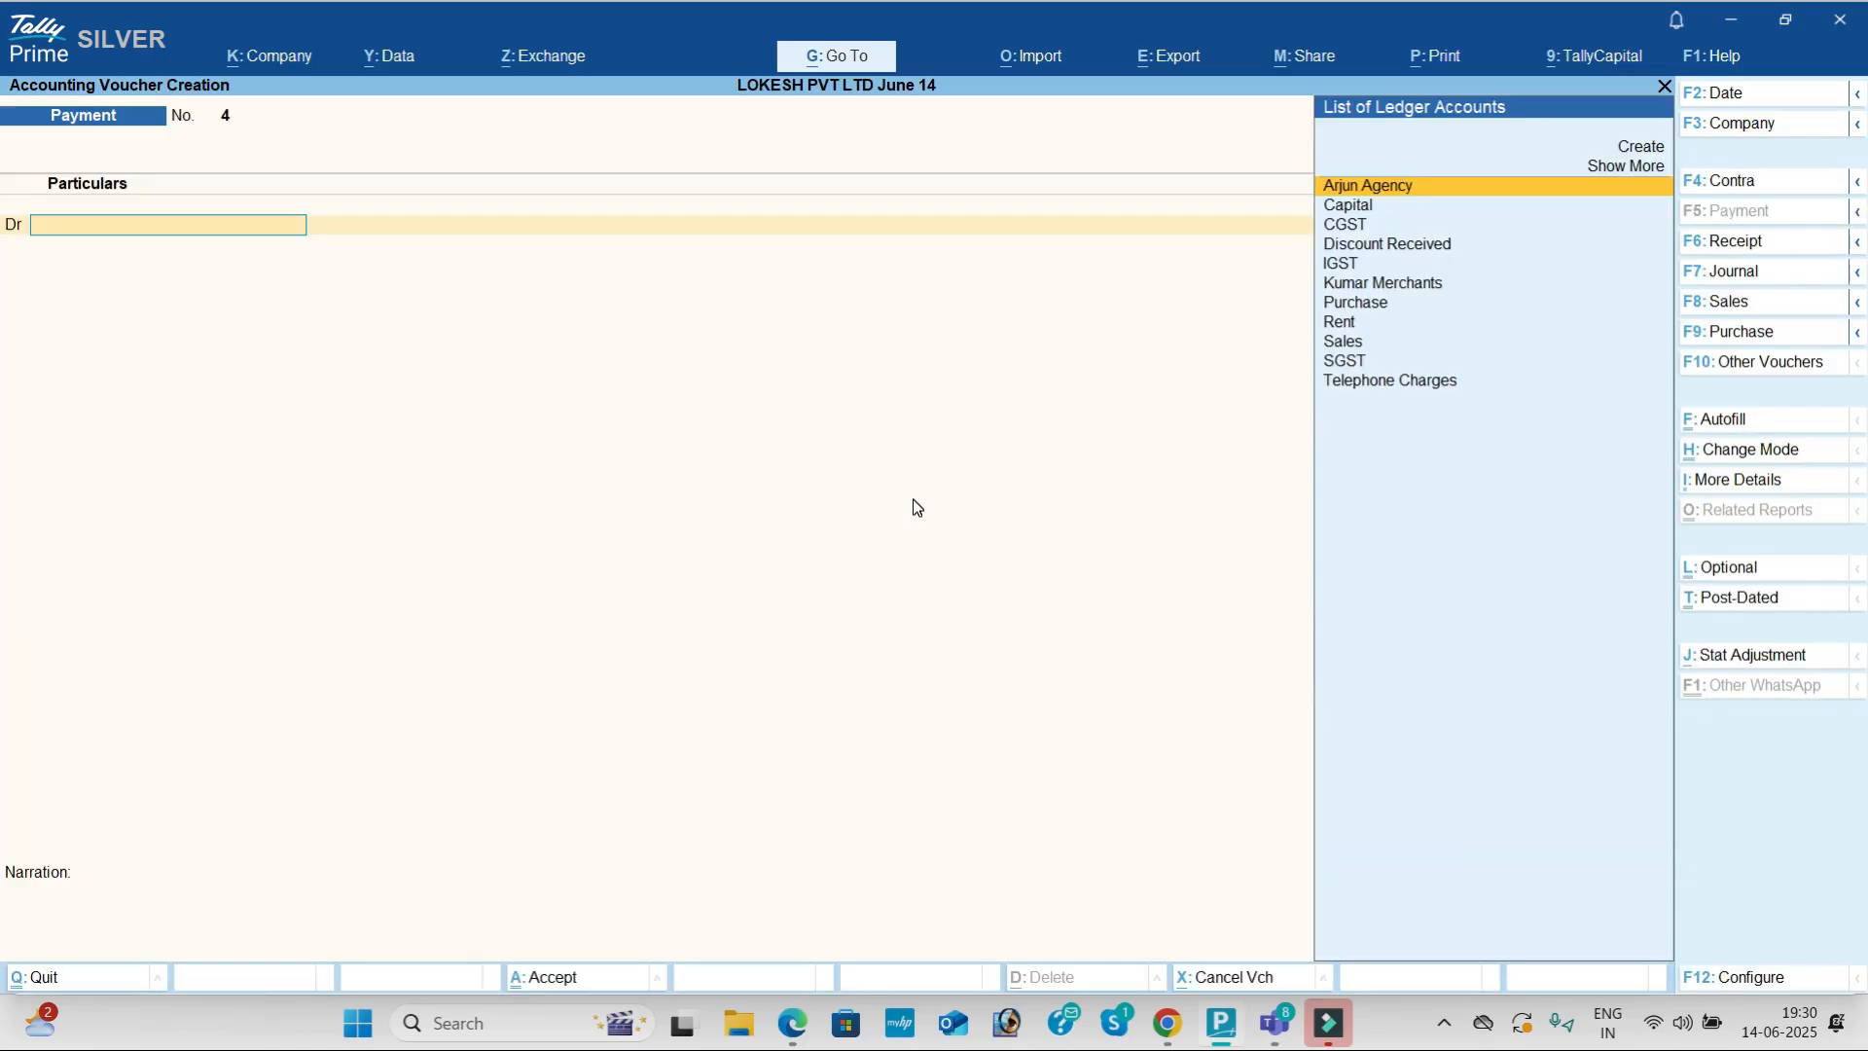
pyautogui.click(1788, 333)
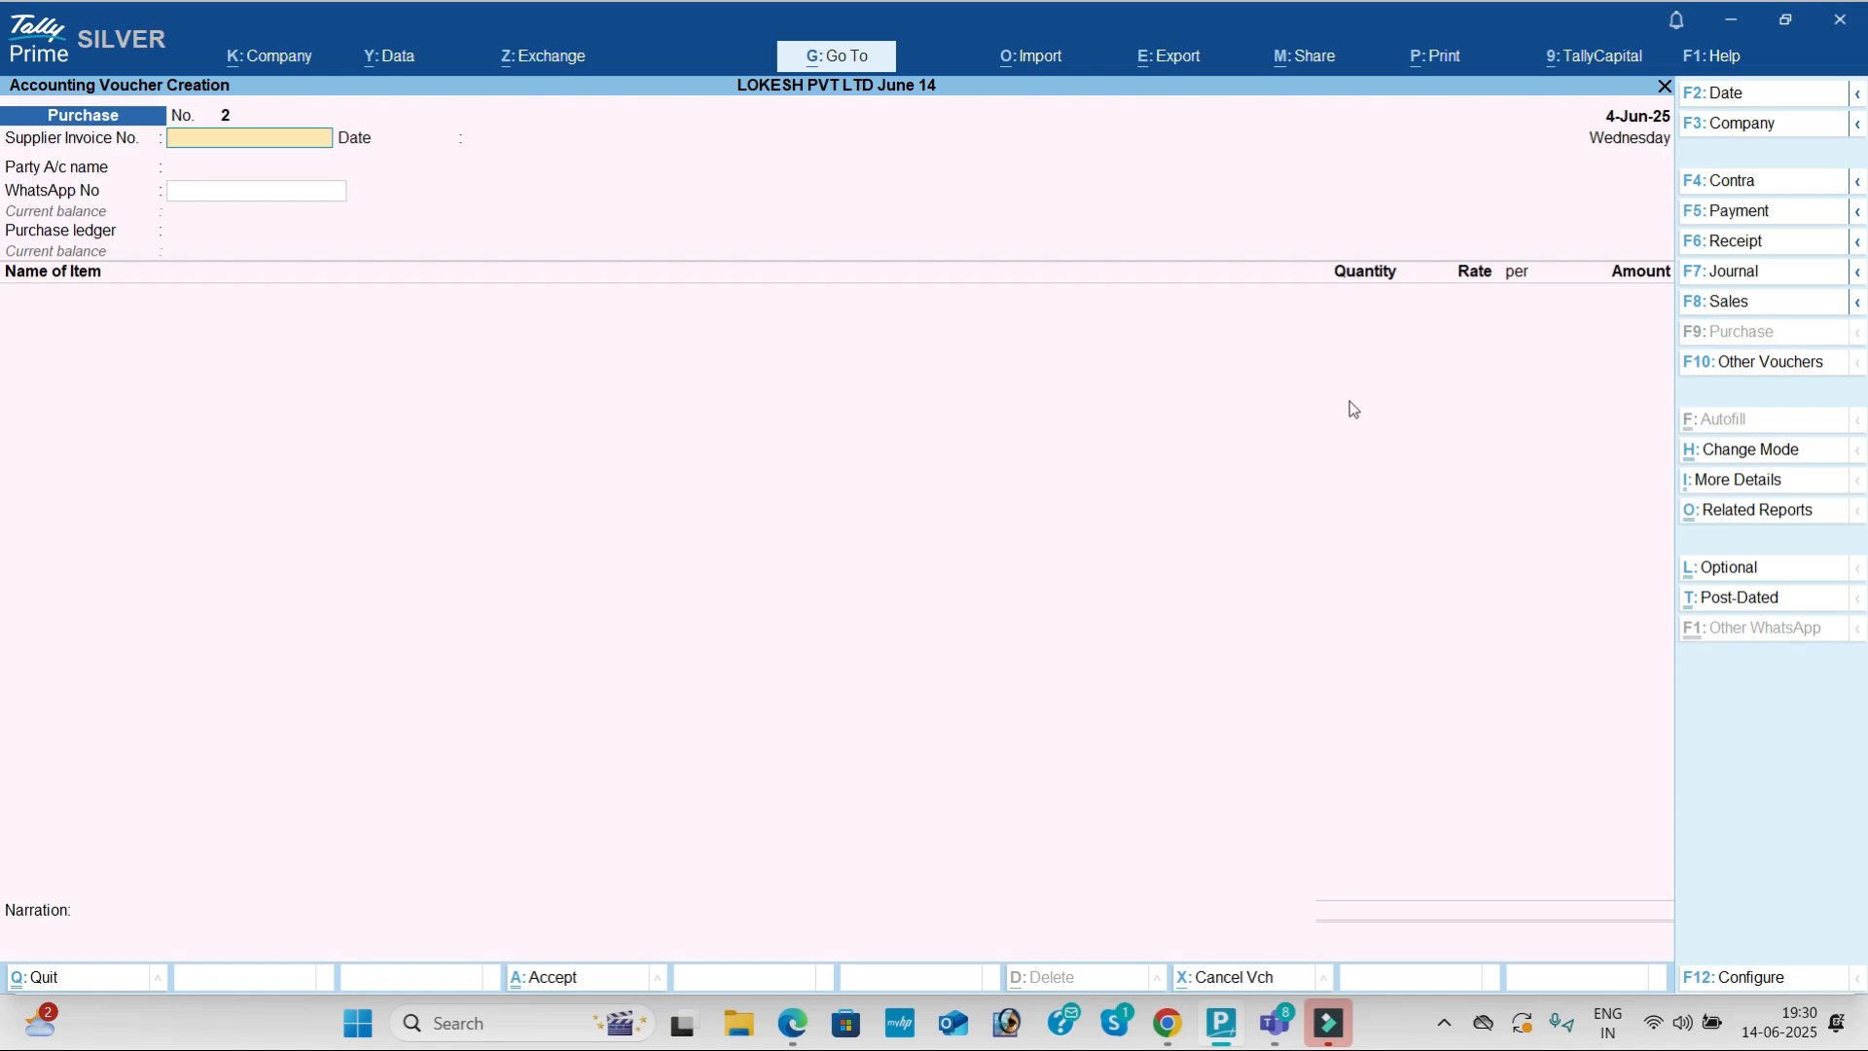
pyautogui.press('alt')
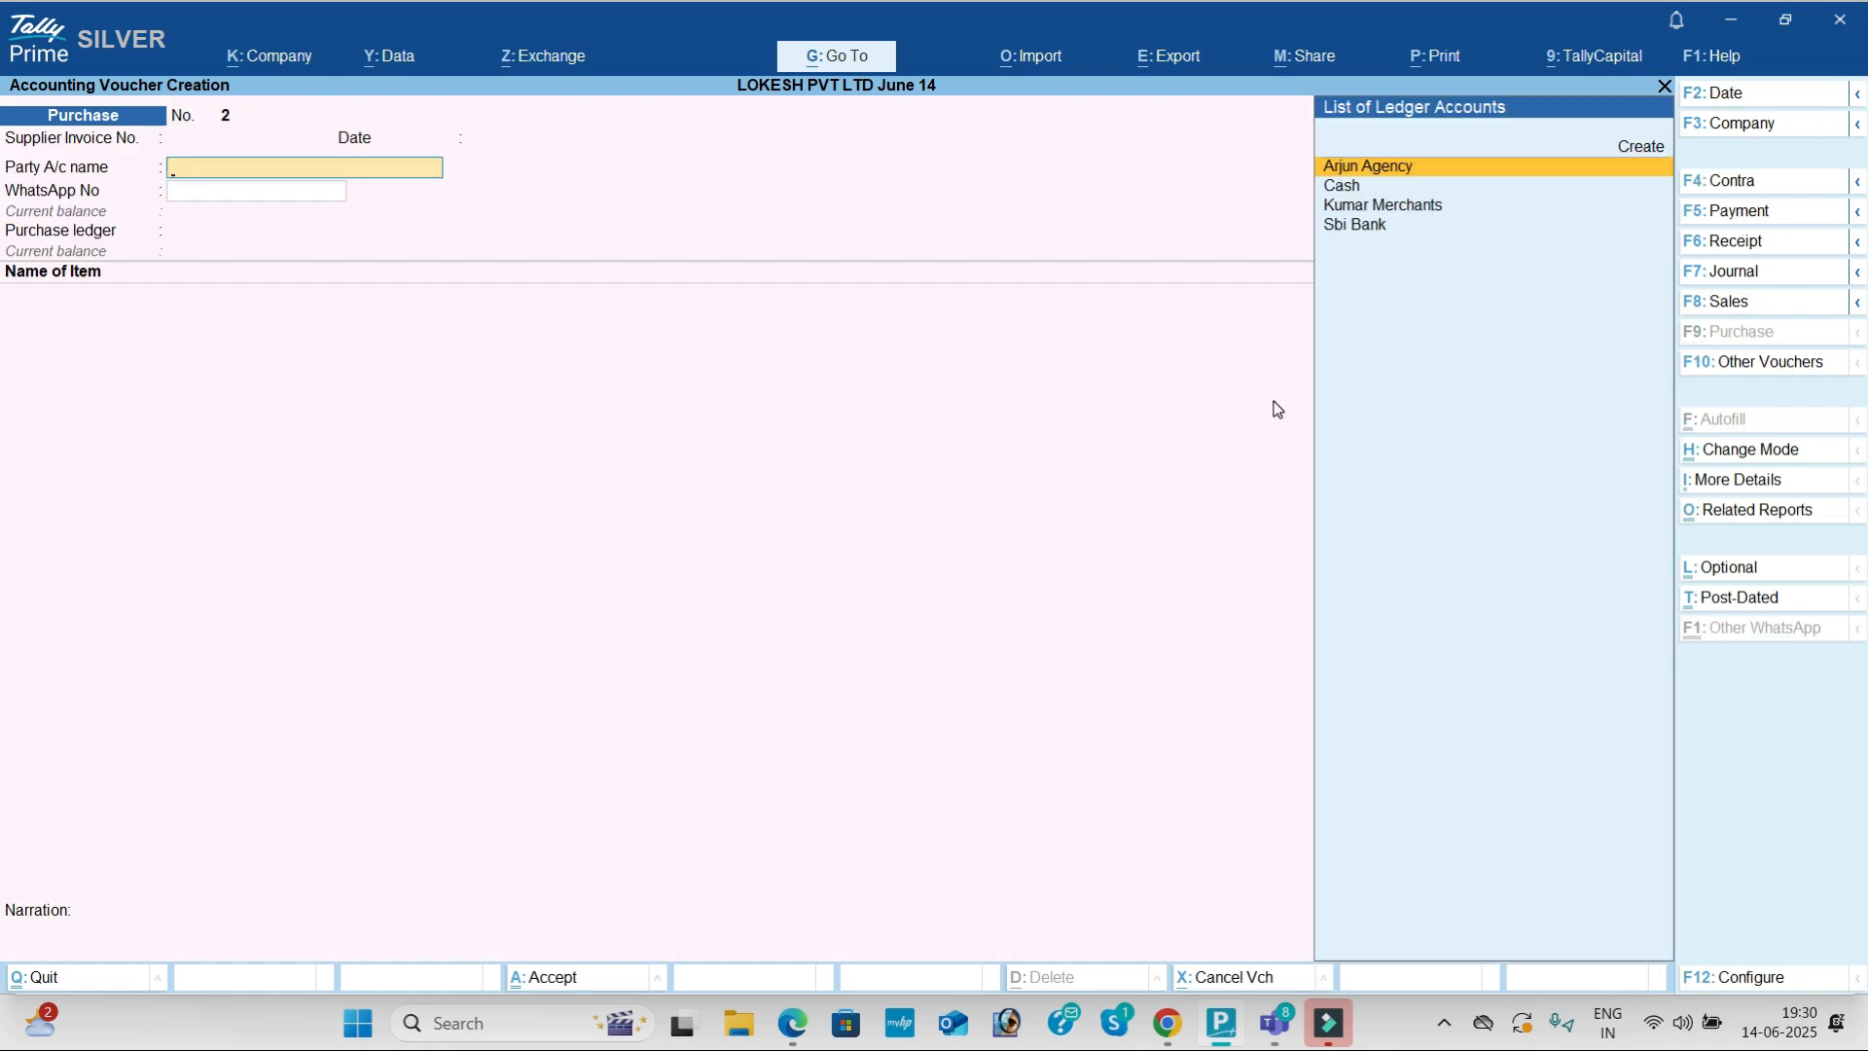
pyautogui.hotkey('alt', 'c')
# Step: Copy 'Pallavi Computer Store' from the PDF and paste it as the ledger name
pyautogui.hotkey('alt', 'Tab')
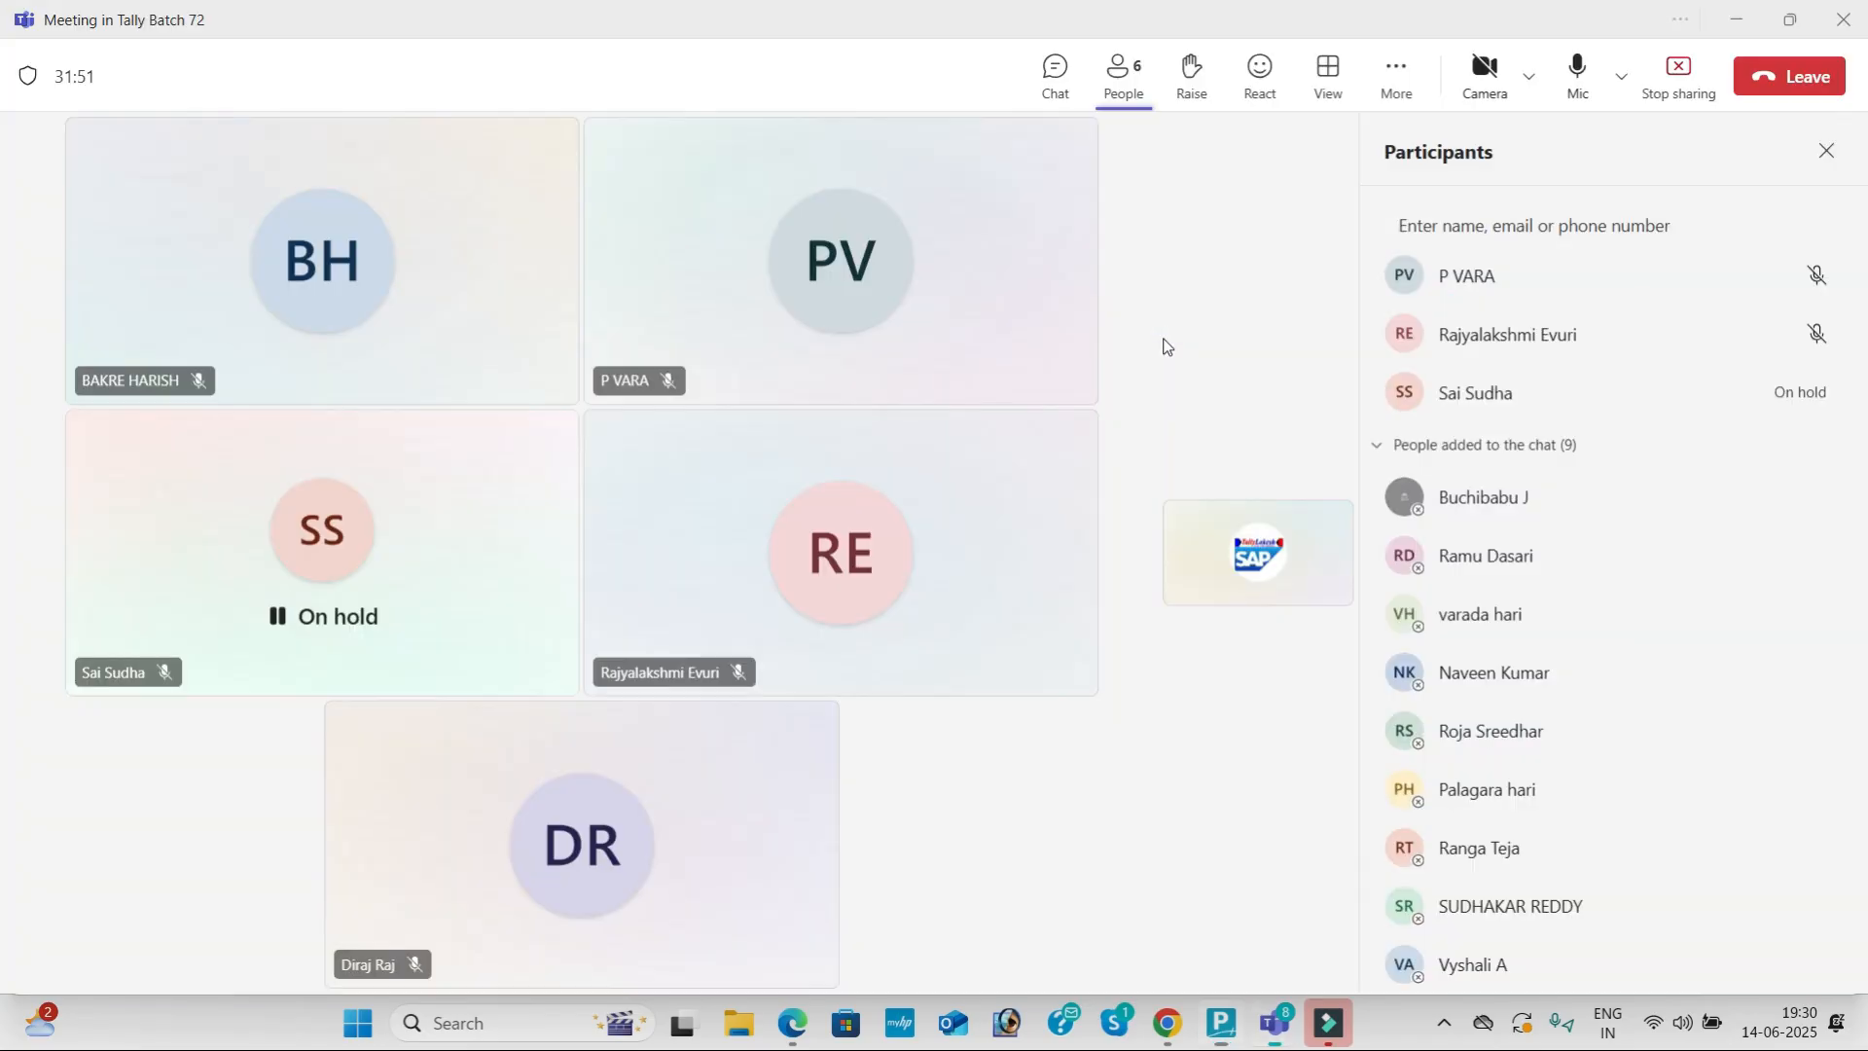
pyautogui.hotkey('alt', 'Tab')
pyautogui.press('Tab')
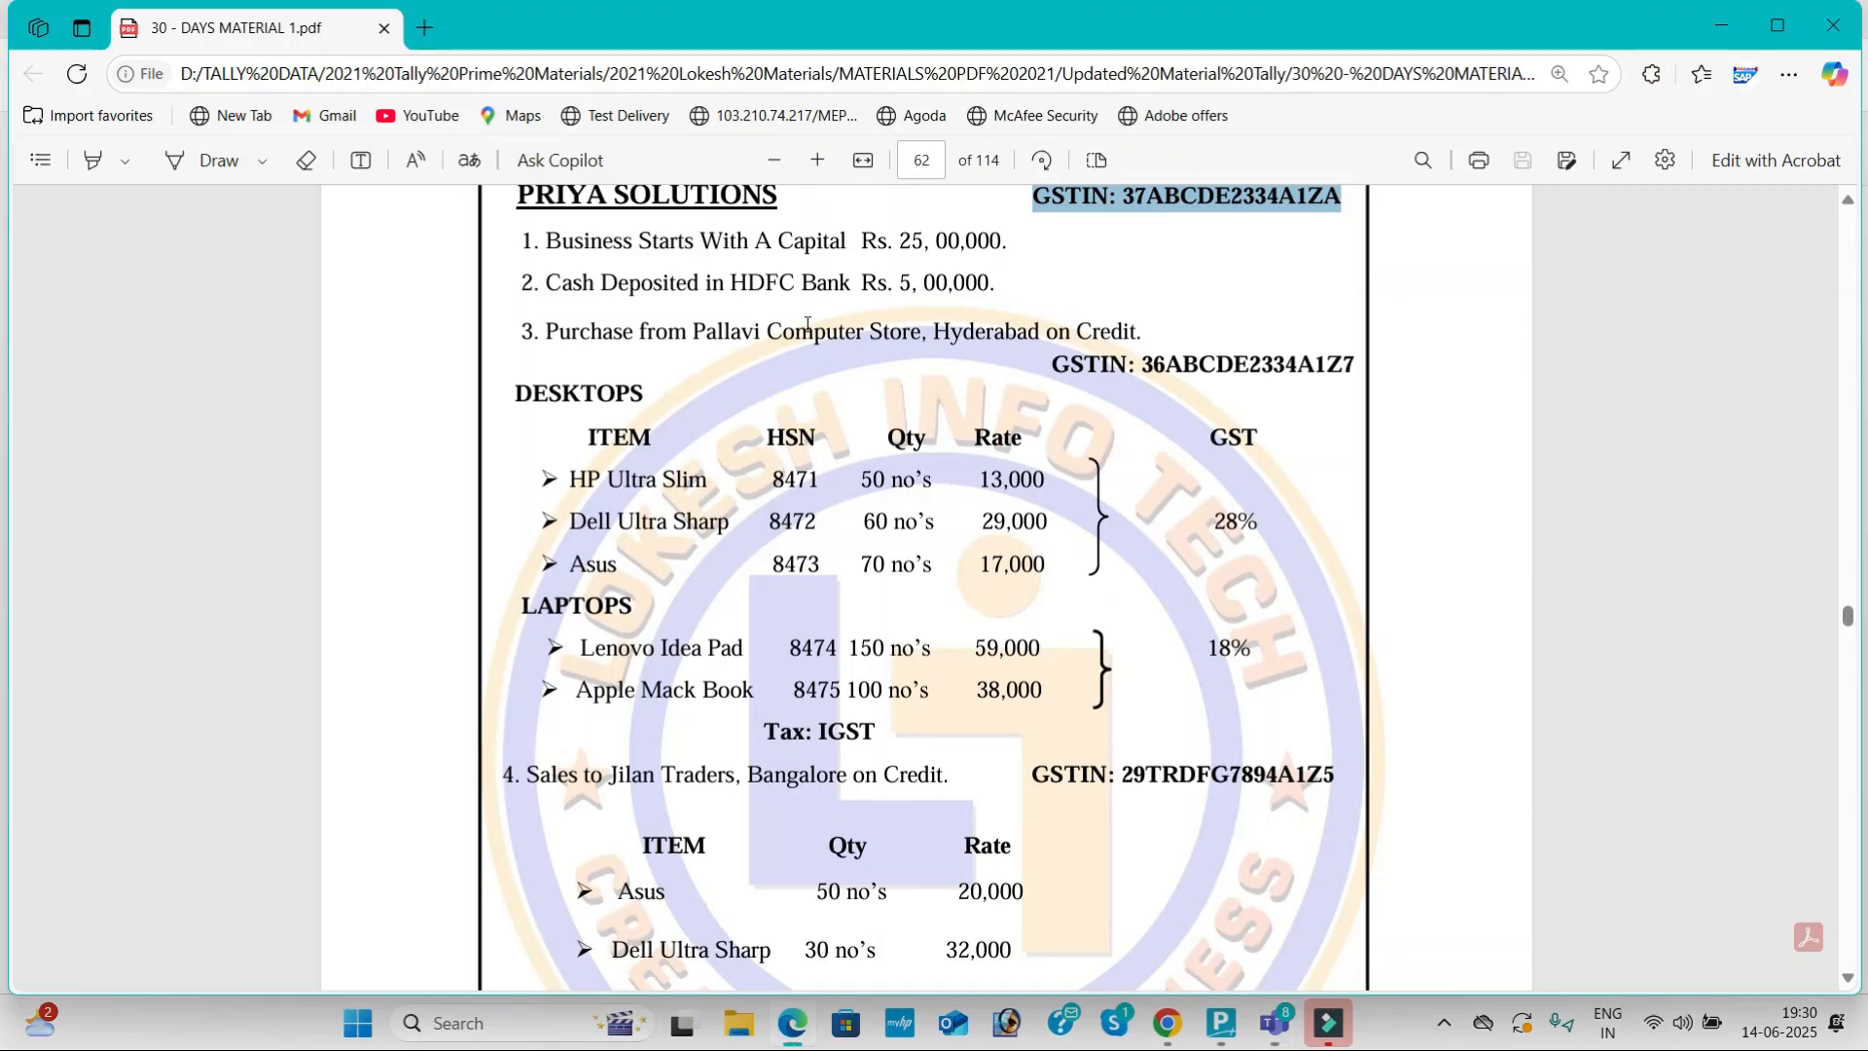
pyautogui.moveTo(692, 328); pyautogui.dragTo(900, 333)
pyautogui.hotkey('ctrl', 'c')
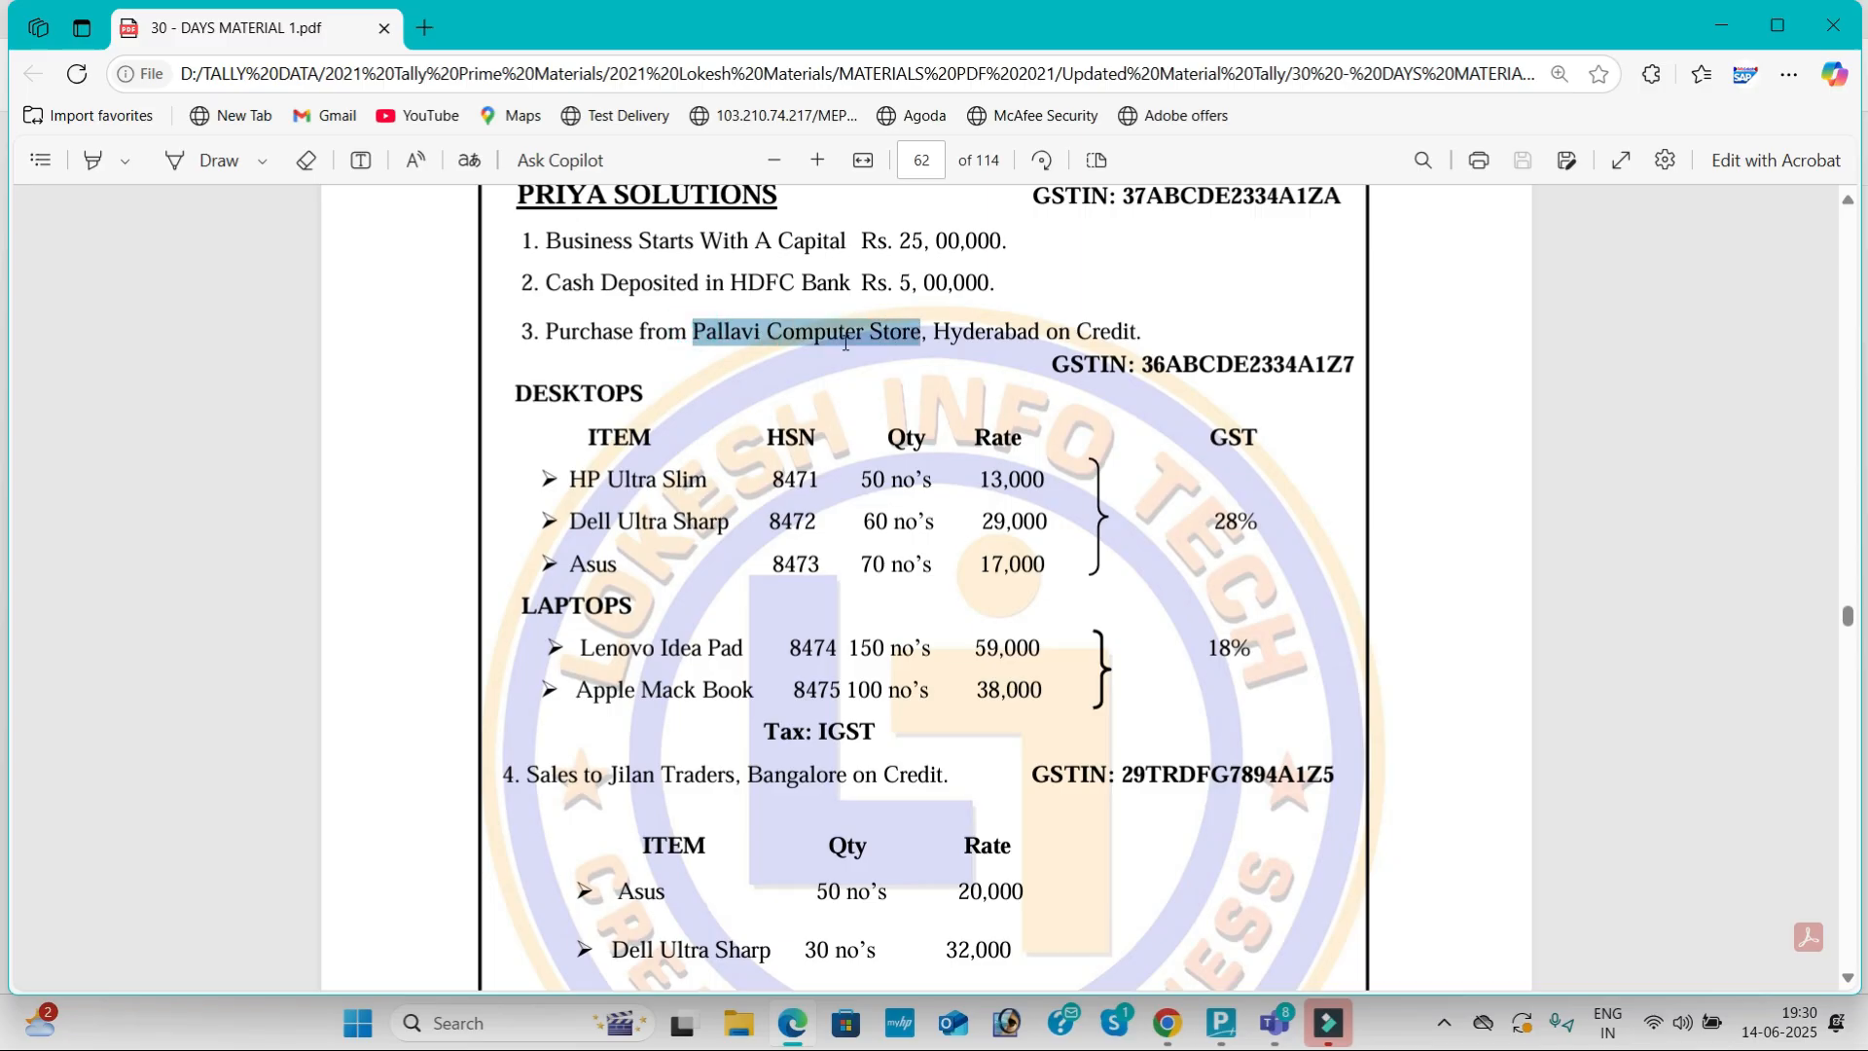
pyautogui.hotkey('alt', 'Tab')
pyautogui.press('Tab')
pyautogui.hotkey('ctrl', 'v')
# Step: Place the ledger under Sundry Creditors and copy the supplier's GSTIN from the PDF
pyautogui.press('Return')
pyautogui.write('Sun')
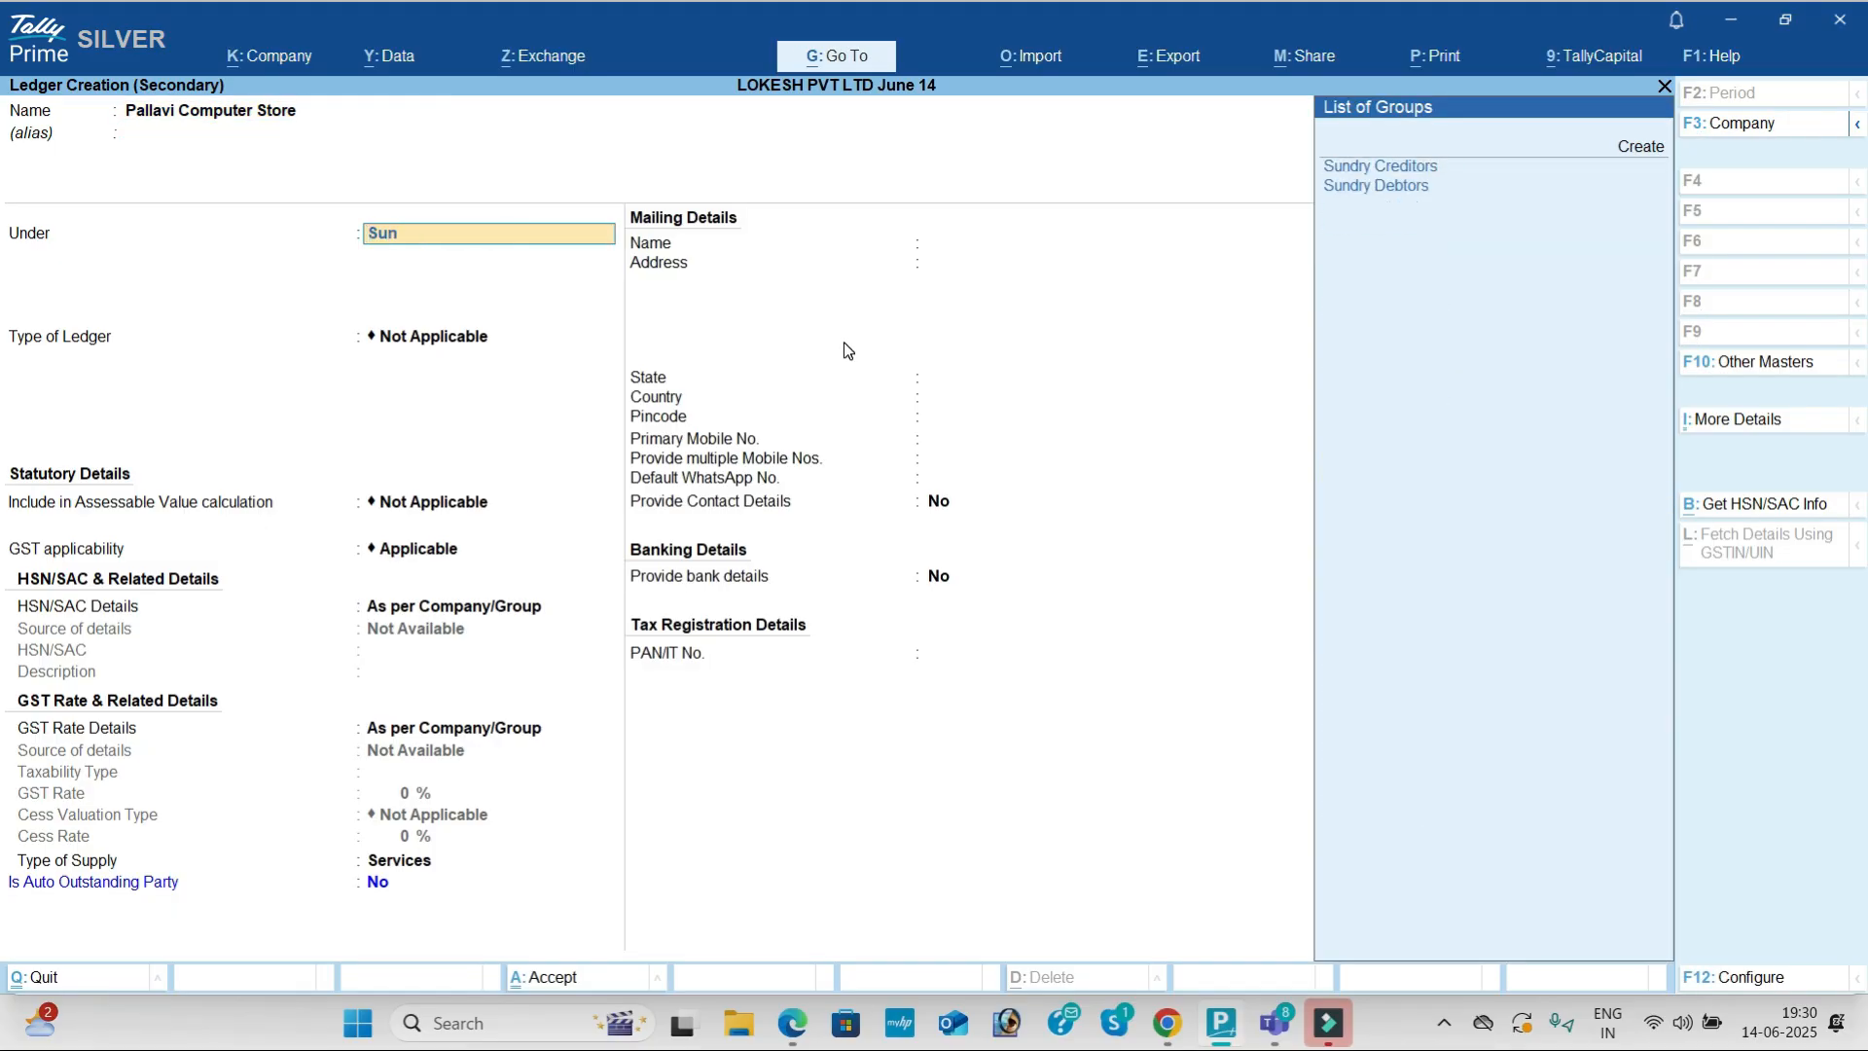
pyautogui.press('Return')
pyautogui.press('Return')
pyautogui.press('Return')
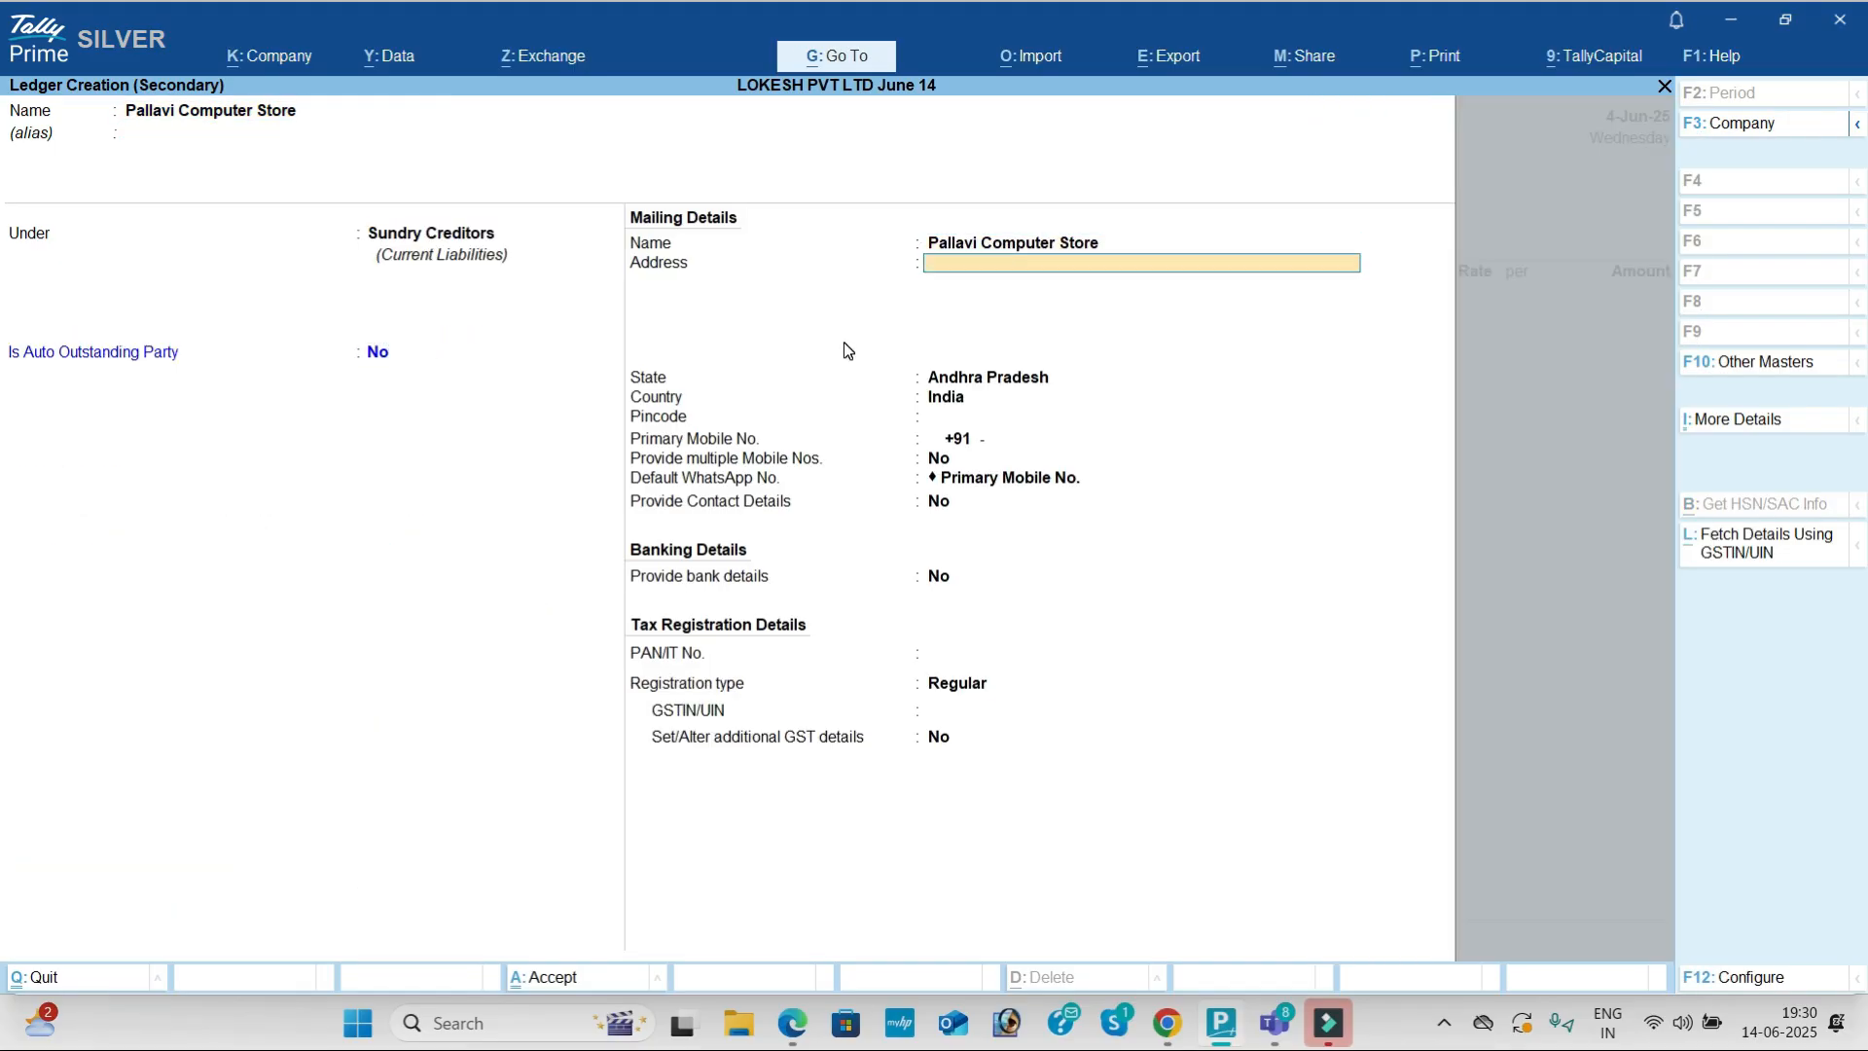
pyautogui.press('Return')
pyautogui.hotkey('alt', 'Tab')
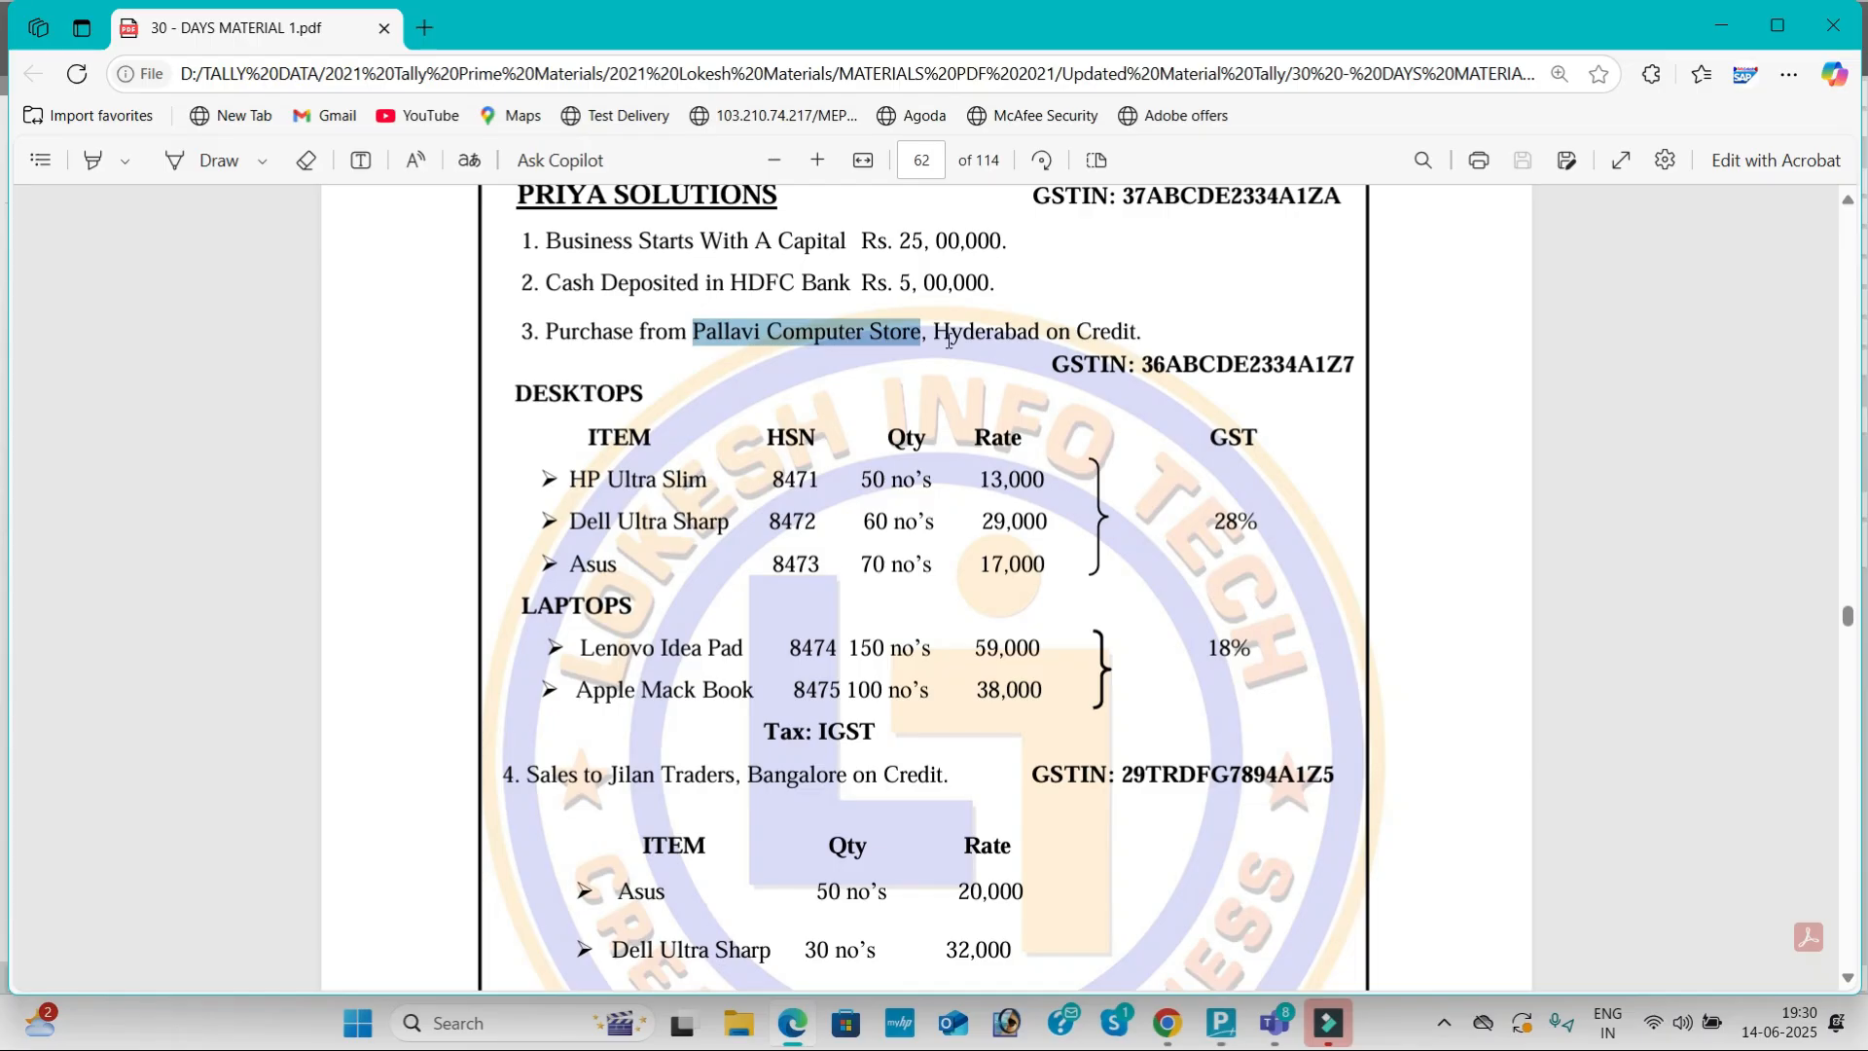
pyautogui.click(948, 340)
pyautogui.click(1149, 367)
pyautogui.moveTo(1149, 366); pyautogui.dragTo(1356, 366)
pyautogui.hotkey('ctrl', 'c')
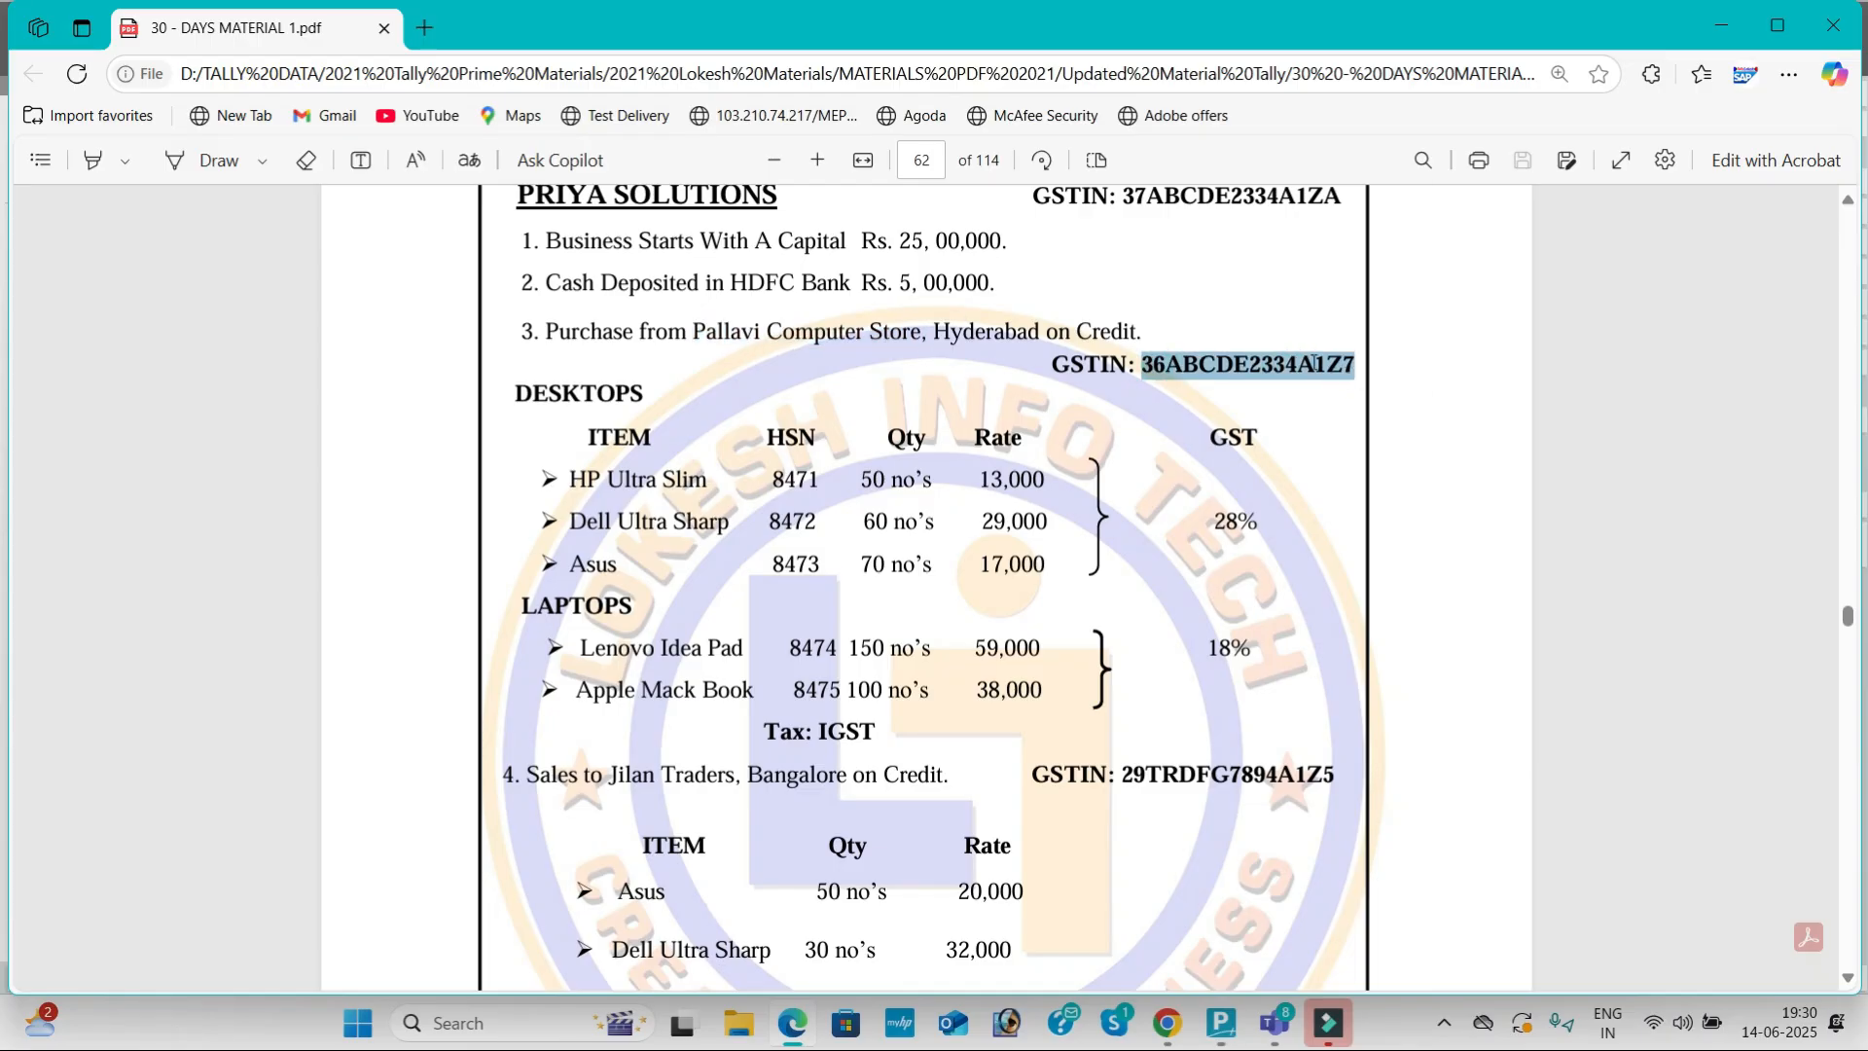
pyautogui.hotkey('alt', 'Tab')
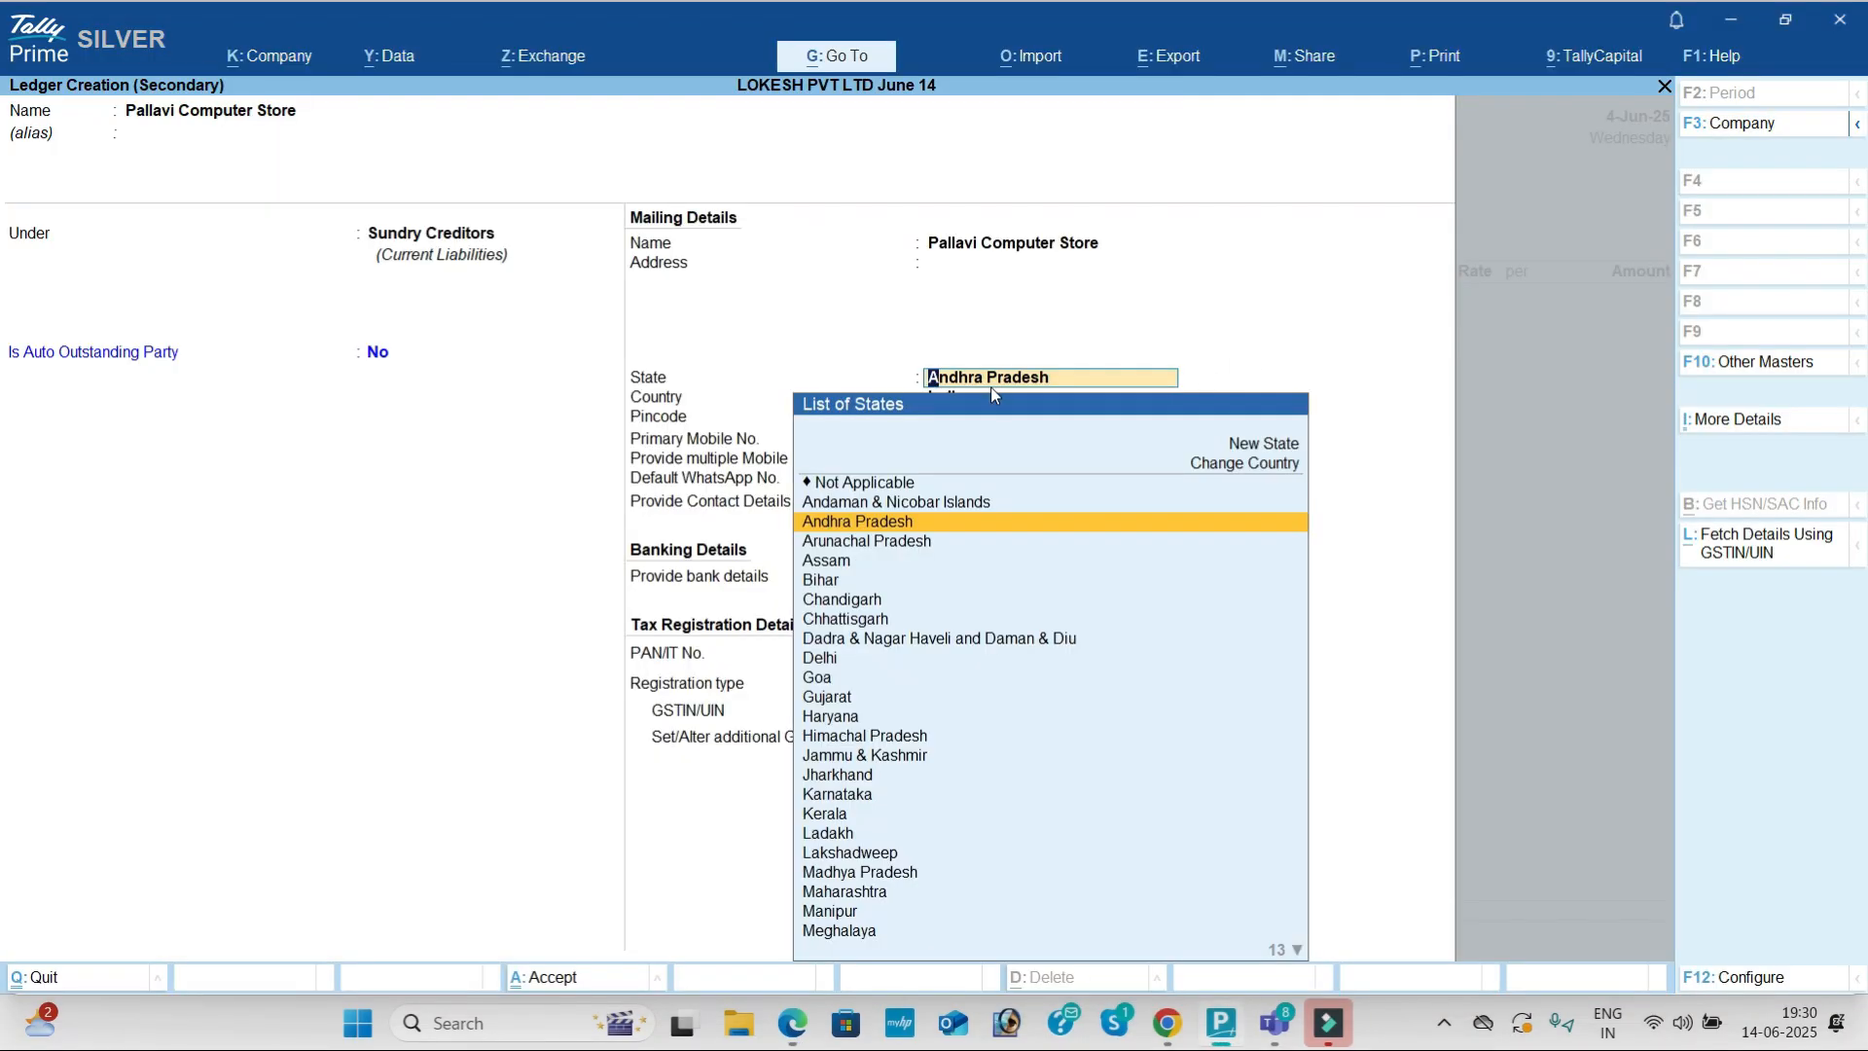
# Step: Set the state to Telangana, paste the GSTIN, and save the ledger as the voucher's party
pyautogui.write('te')
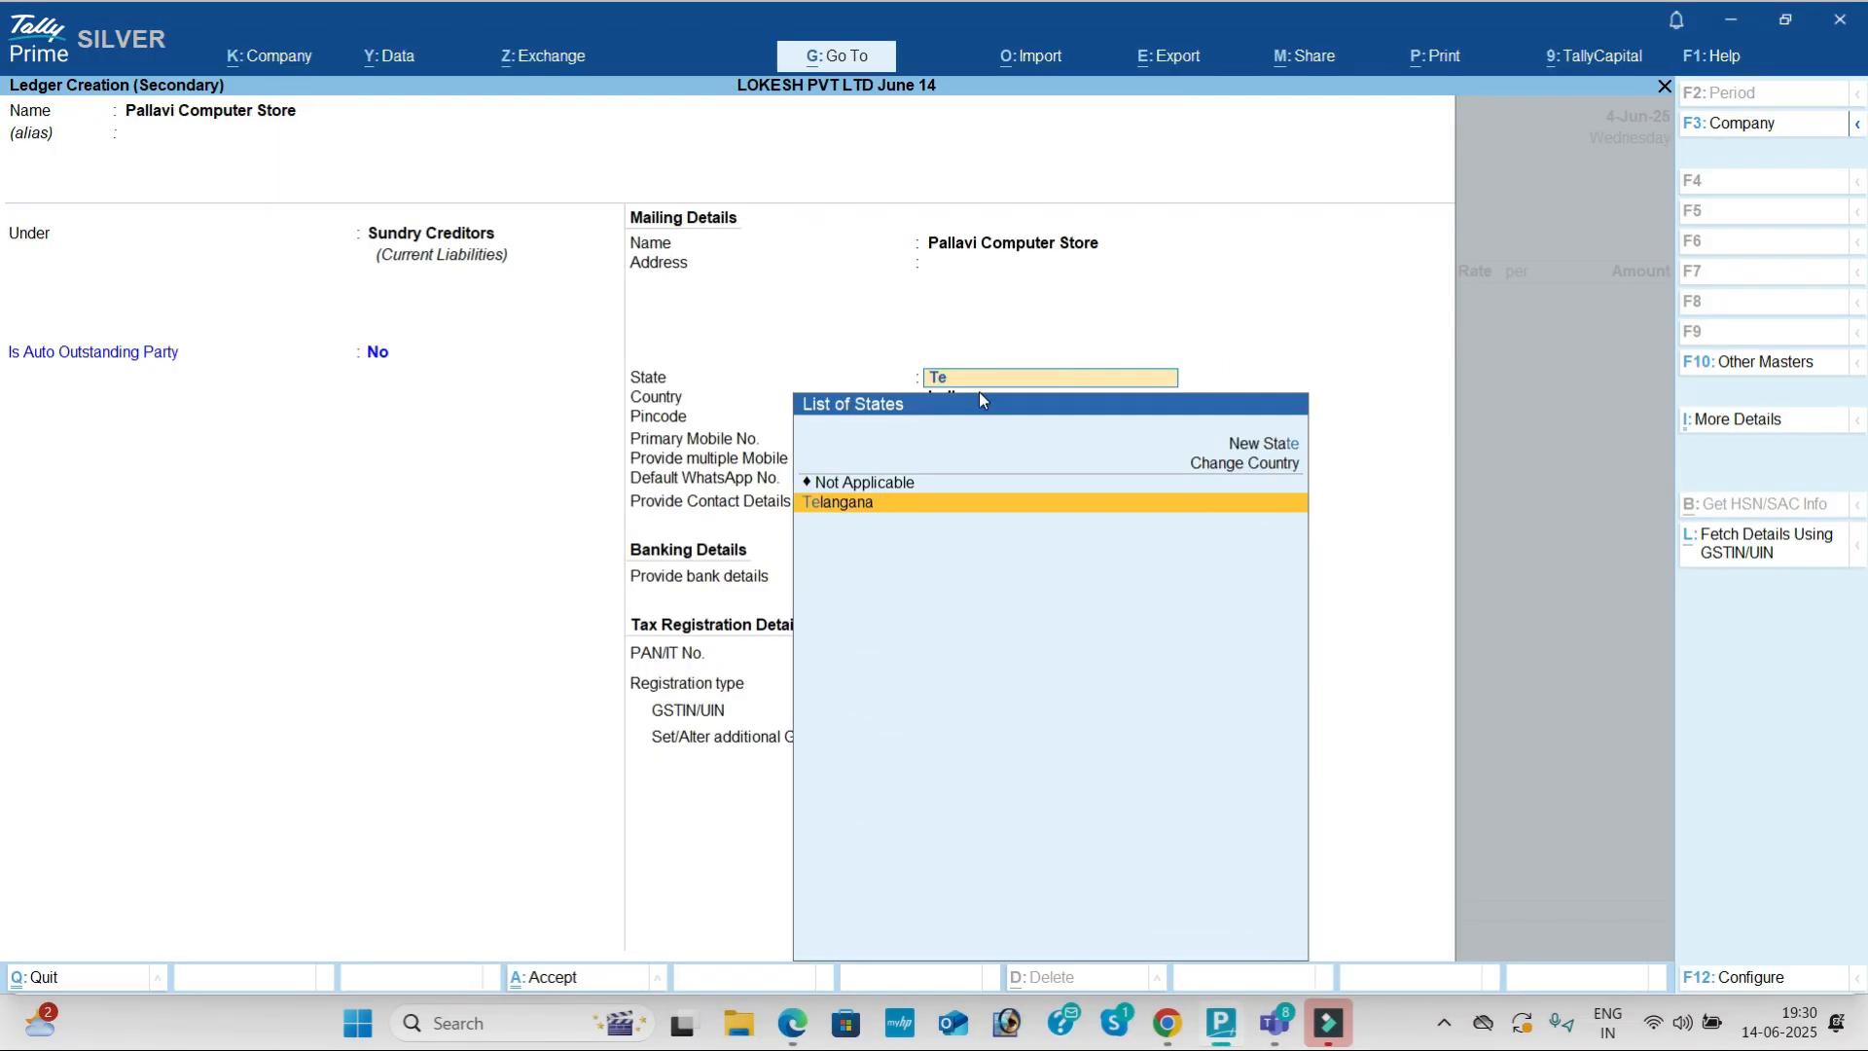
pyautogui.press('Return')
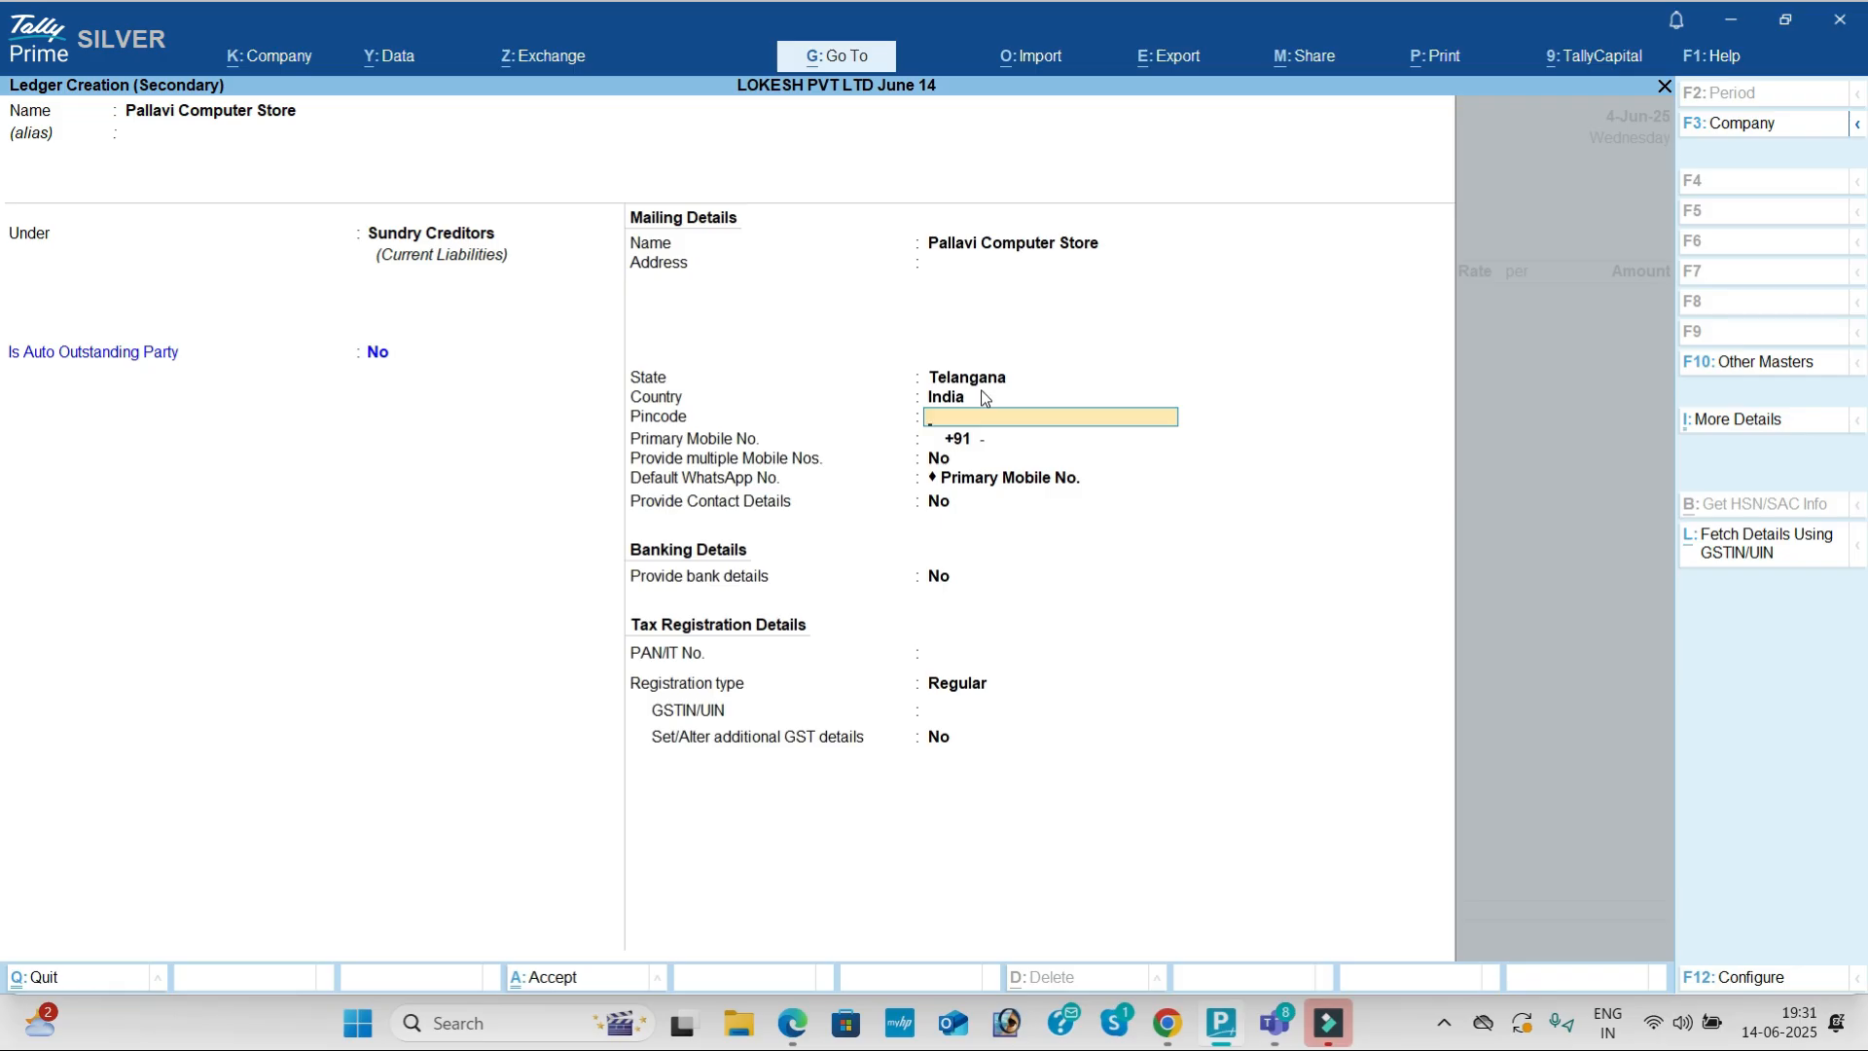
pyautogui.press('Return')
pyautogui.press('Return')
pyautogui.press('Return')
pyautogui.press('Return')
pyautogui.press('Return')
pyautogui.press('Return')
pyautogui.press('Return')
pyautogui.press('Return')
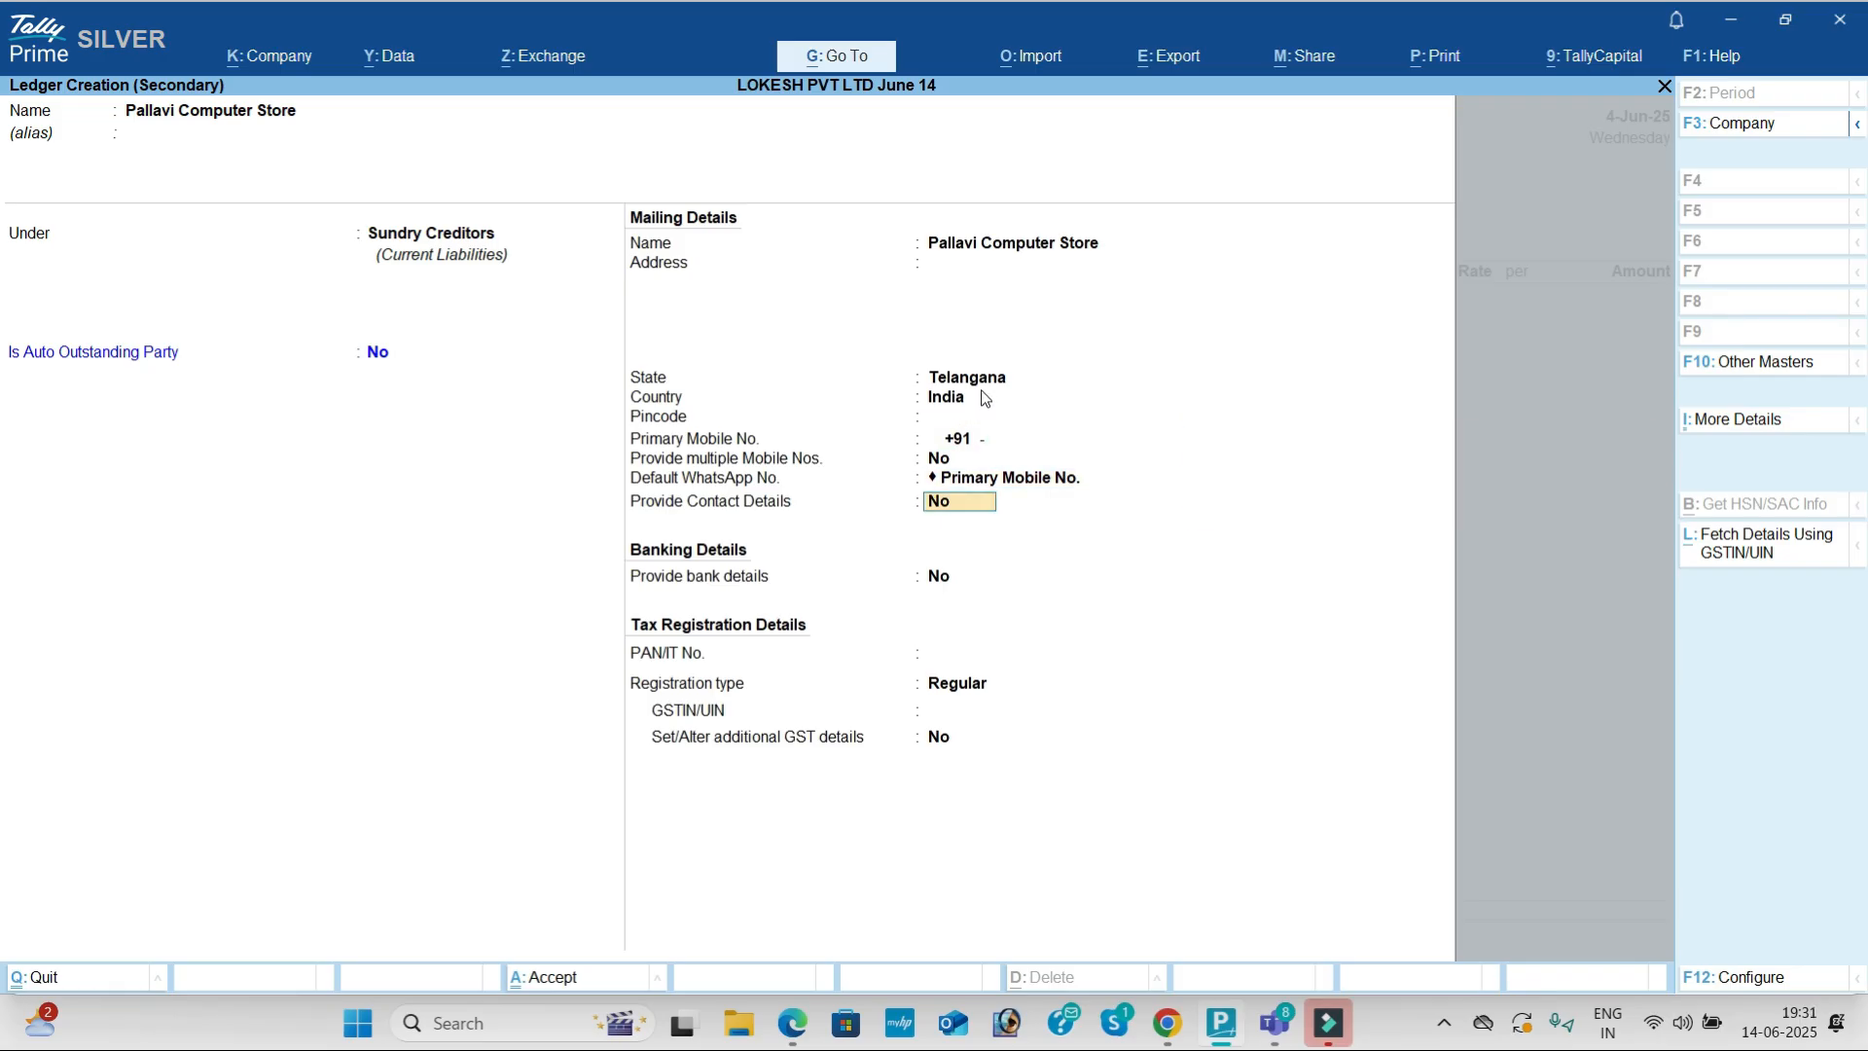
pyautogui.hotkey('ctrl', 'v')
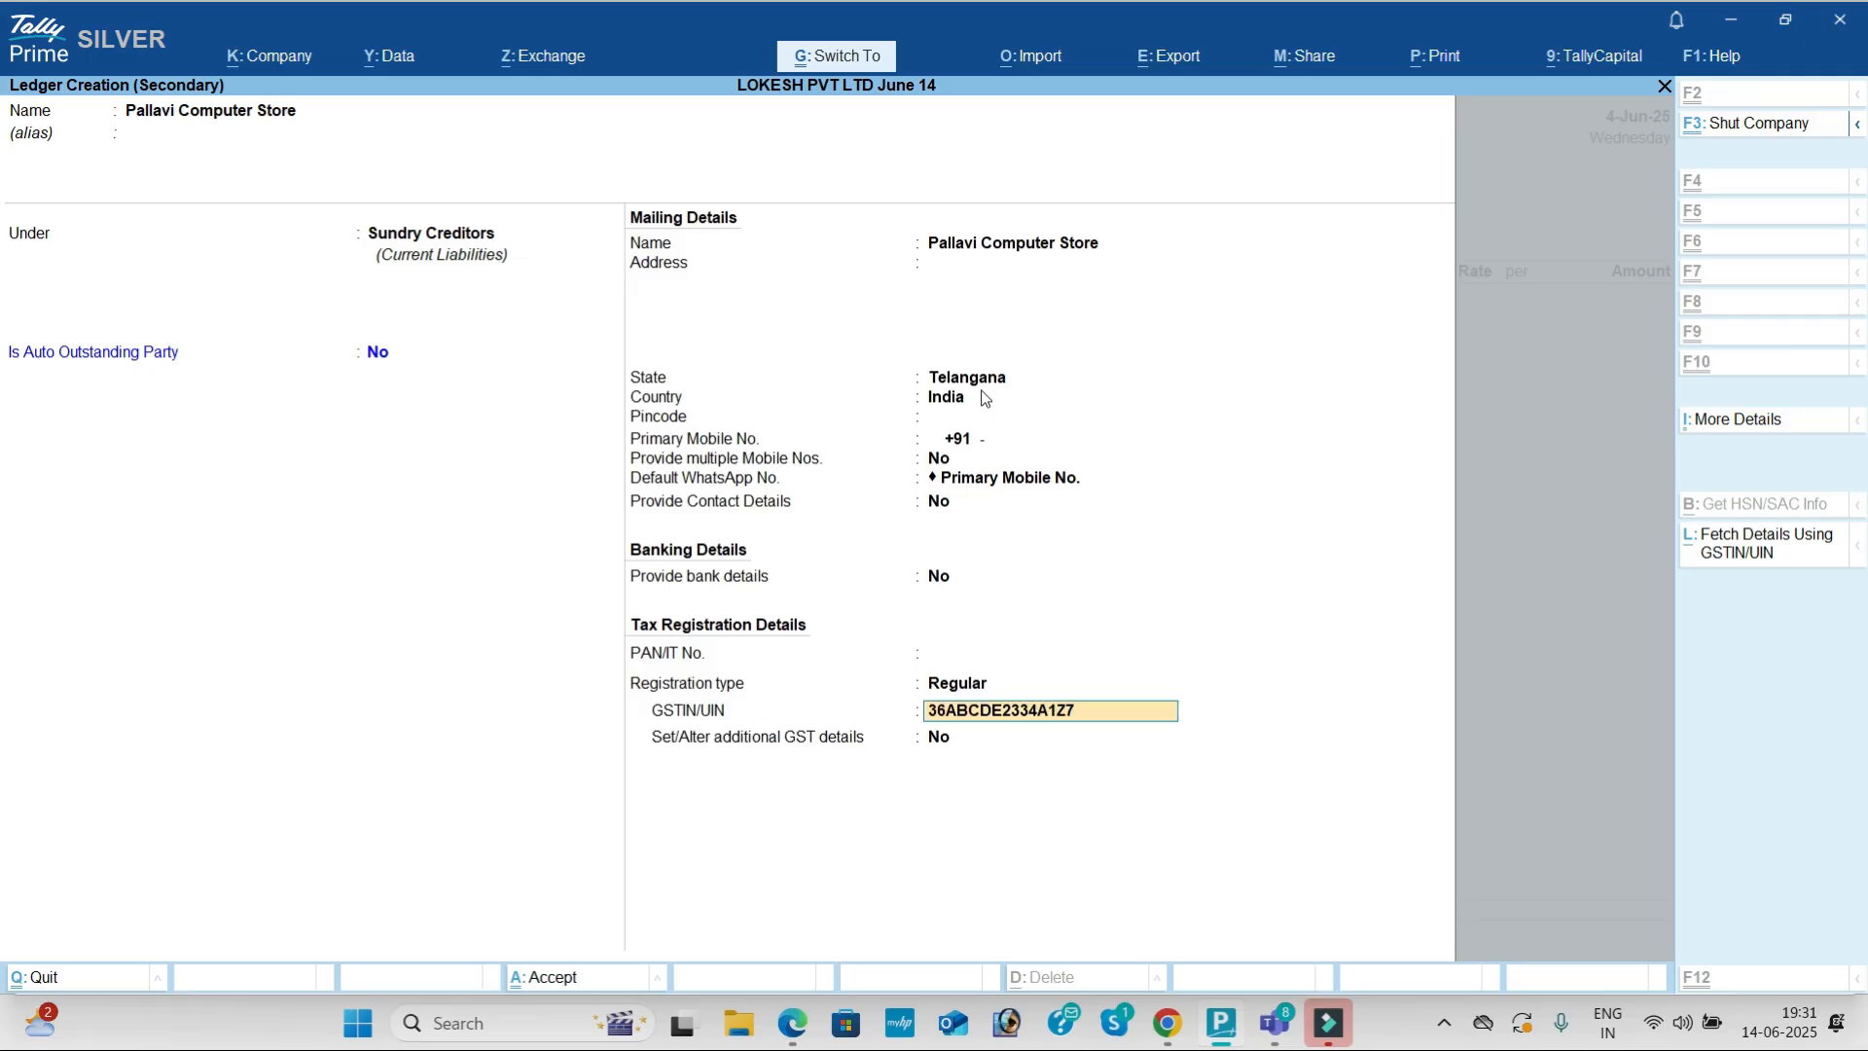
pyautogui.press('Return')
pyautogui.press('Return')
pyautogui.press('Return')
pyautogui.press('Return')
pyautogui.press('Return')
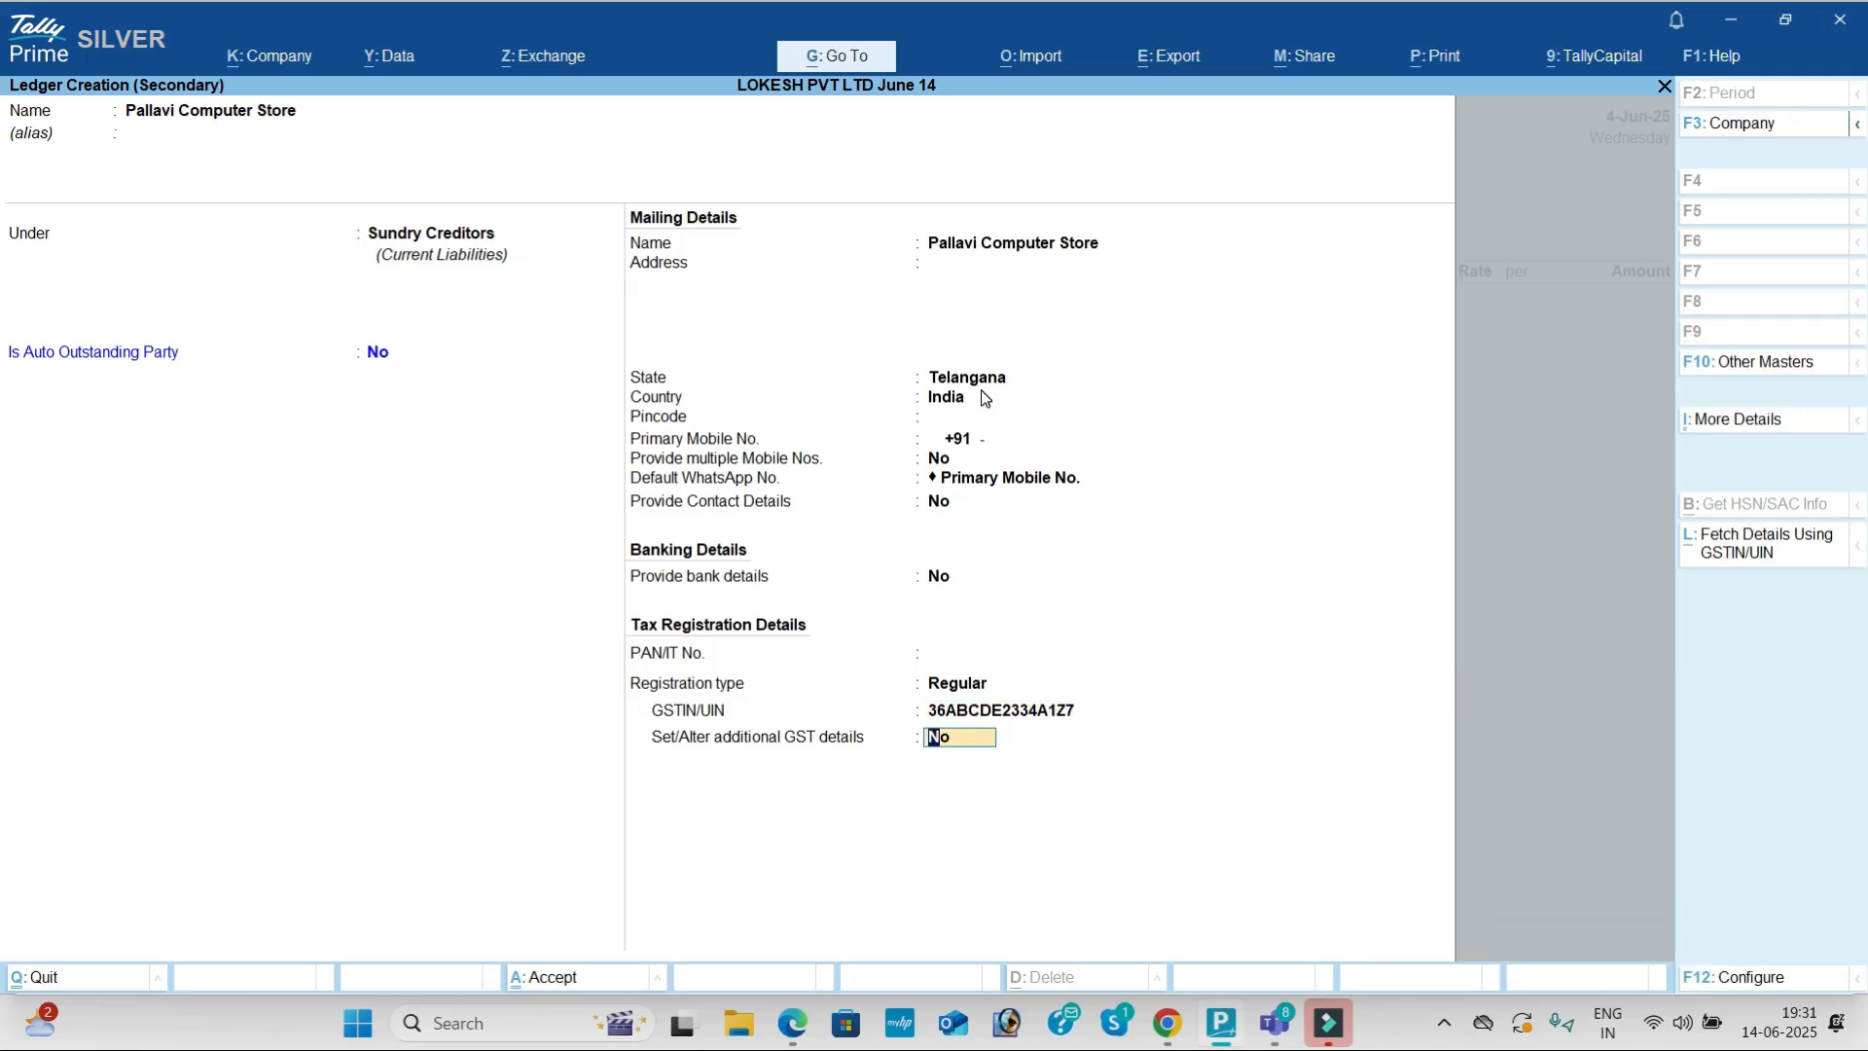
pyautogui.press('Return')
pyautogui.press('Return')
pyautogui.press('Return')
pyautogui.press('Return')
pyautogui.press('Return')
pyautogui.press('Return')
pyautogui.press('Return')
pyautogui.press('Return')
pyautogui.press('Return')
pyautogui.press('Return')
pyautogui.press('Return')
pyautogui.press('Return')
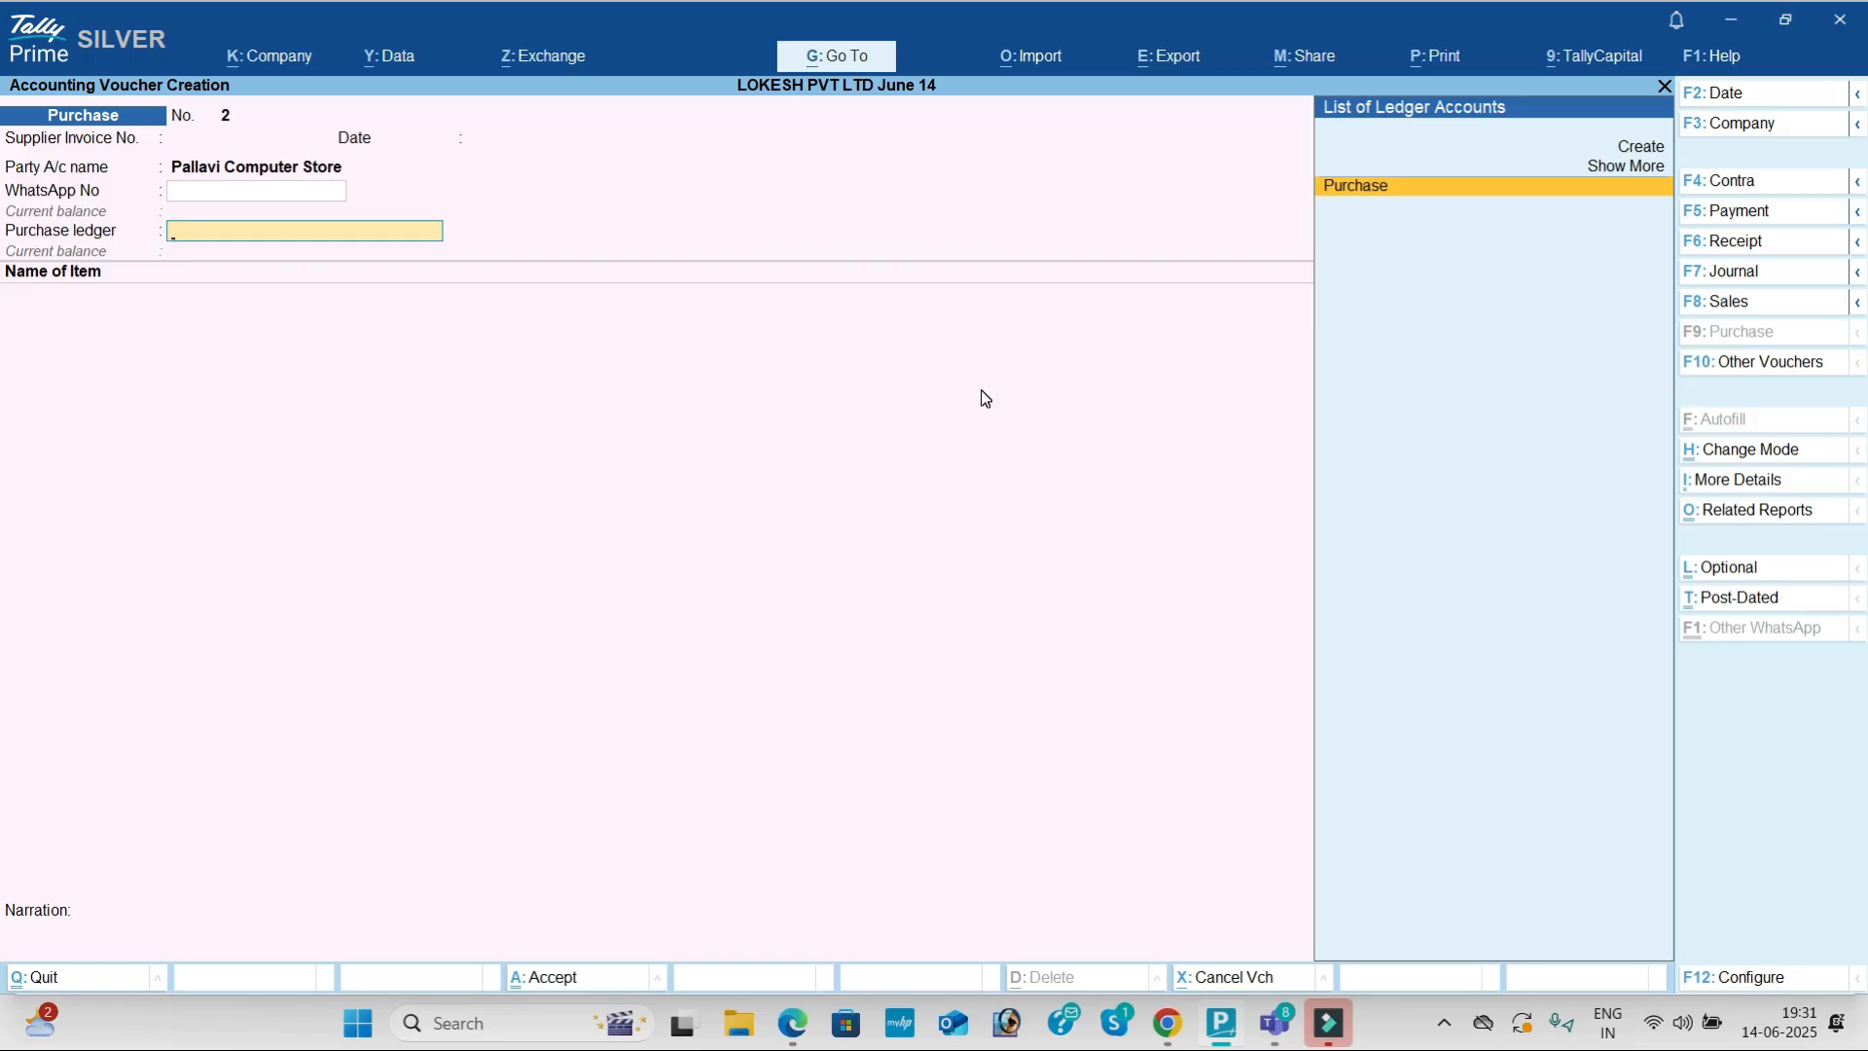
# Step: Create a 'Purchase IGST' ledger under Purchase Accounts with Type of Supply set to Goods
pyautogui.hotkey('alt', 'c')
pyautogui.write('Purchas')
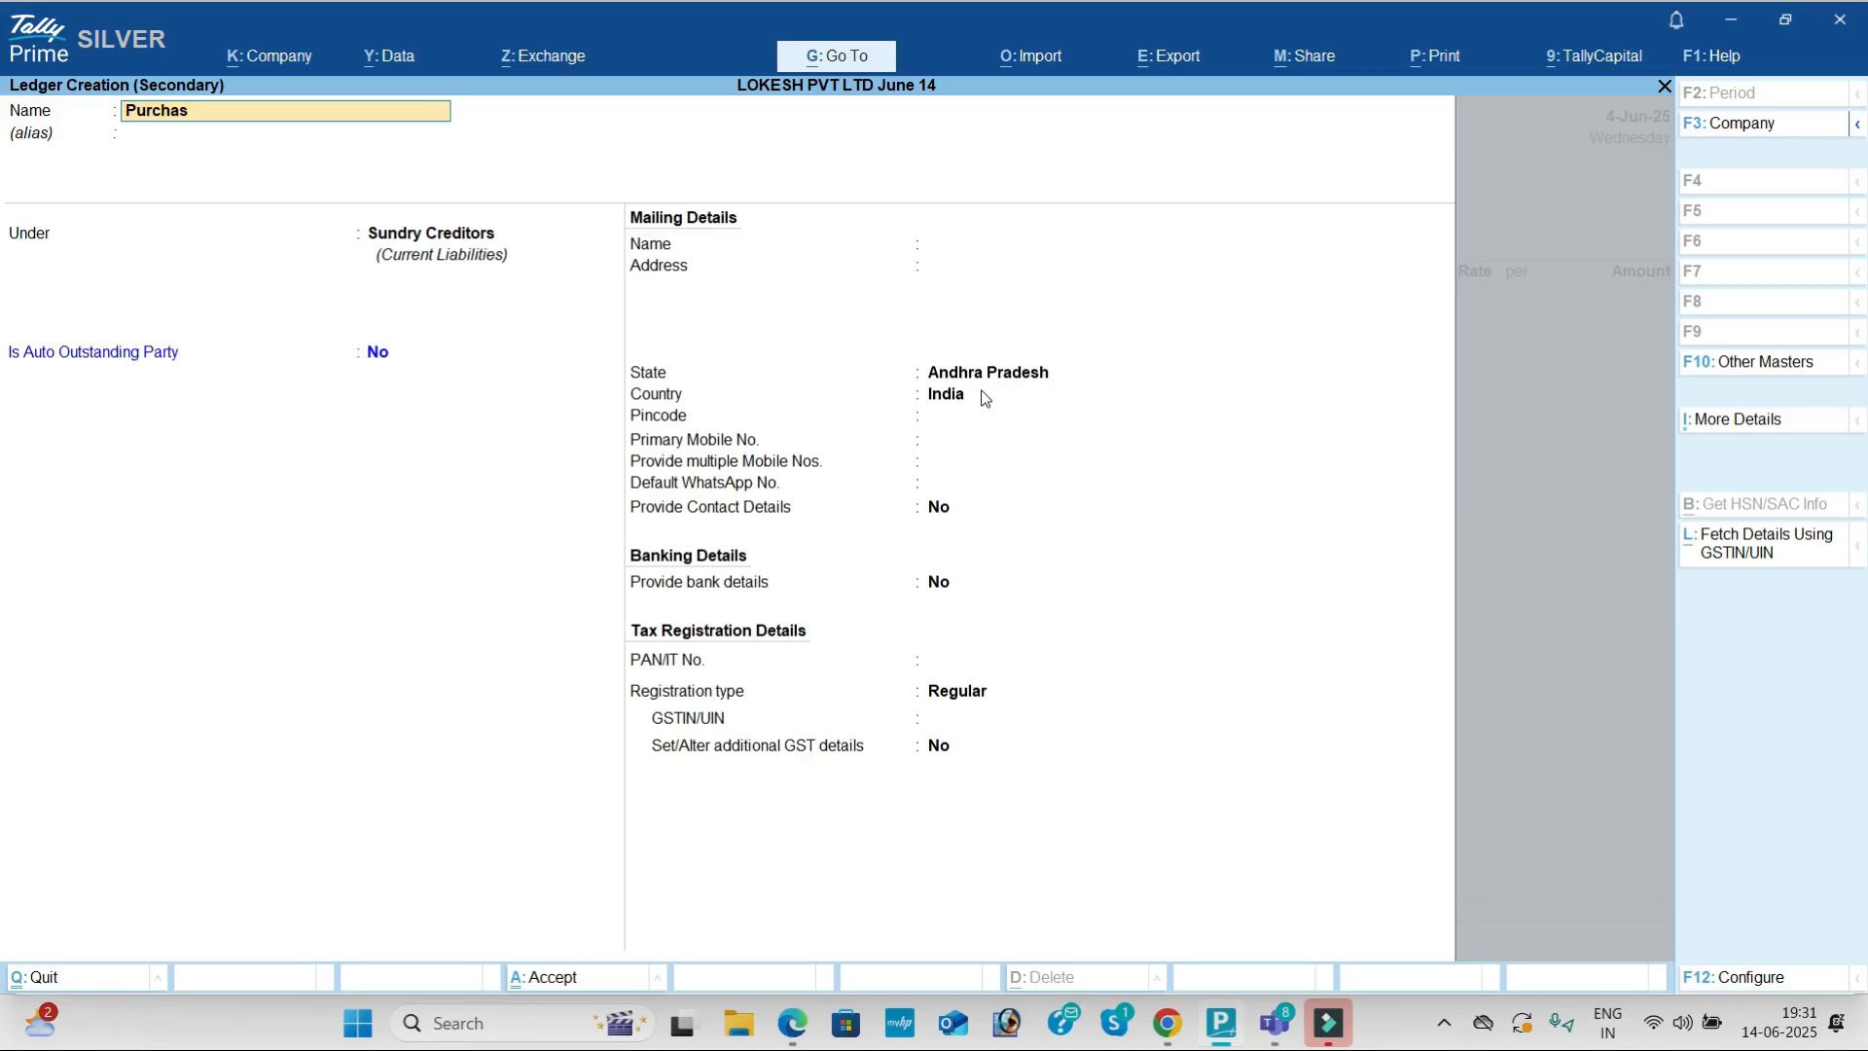
pyautogui.write('e Igst')
pyautogui.press('BackSpace')
pyautogui.press('BackSpace')
pyautogui.press('BackSpace')
pyautogui.write('GST')
pyautogui.press('Return')
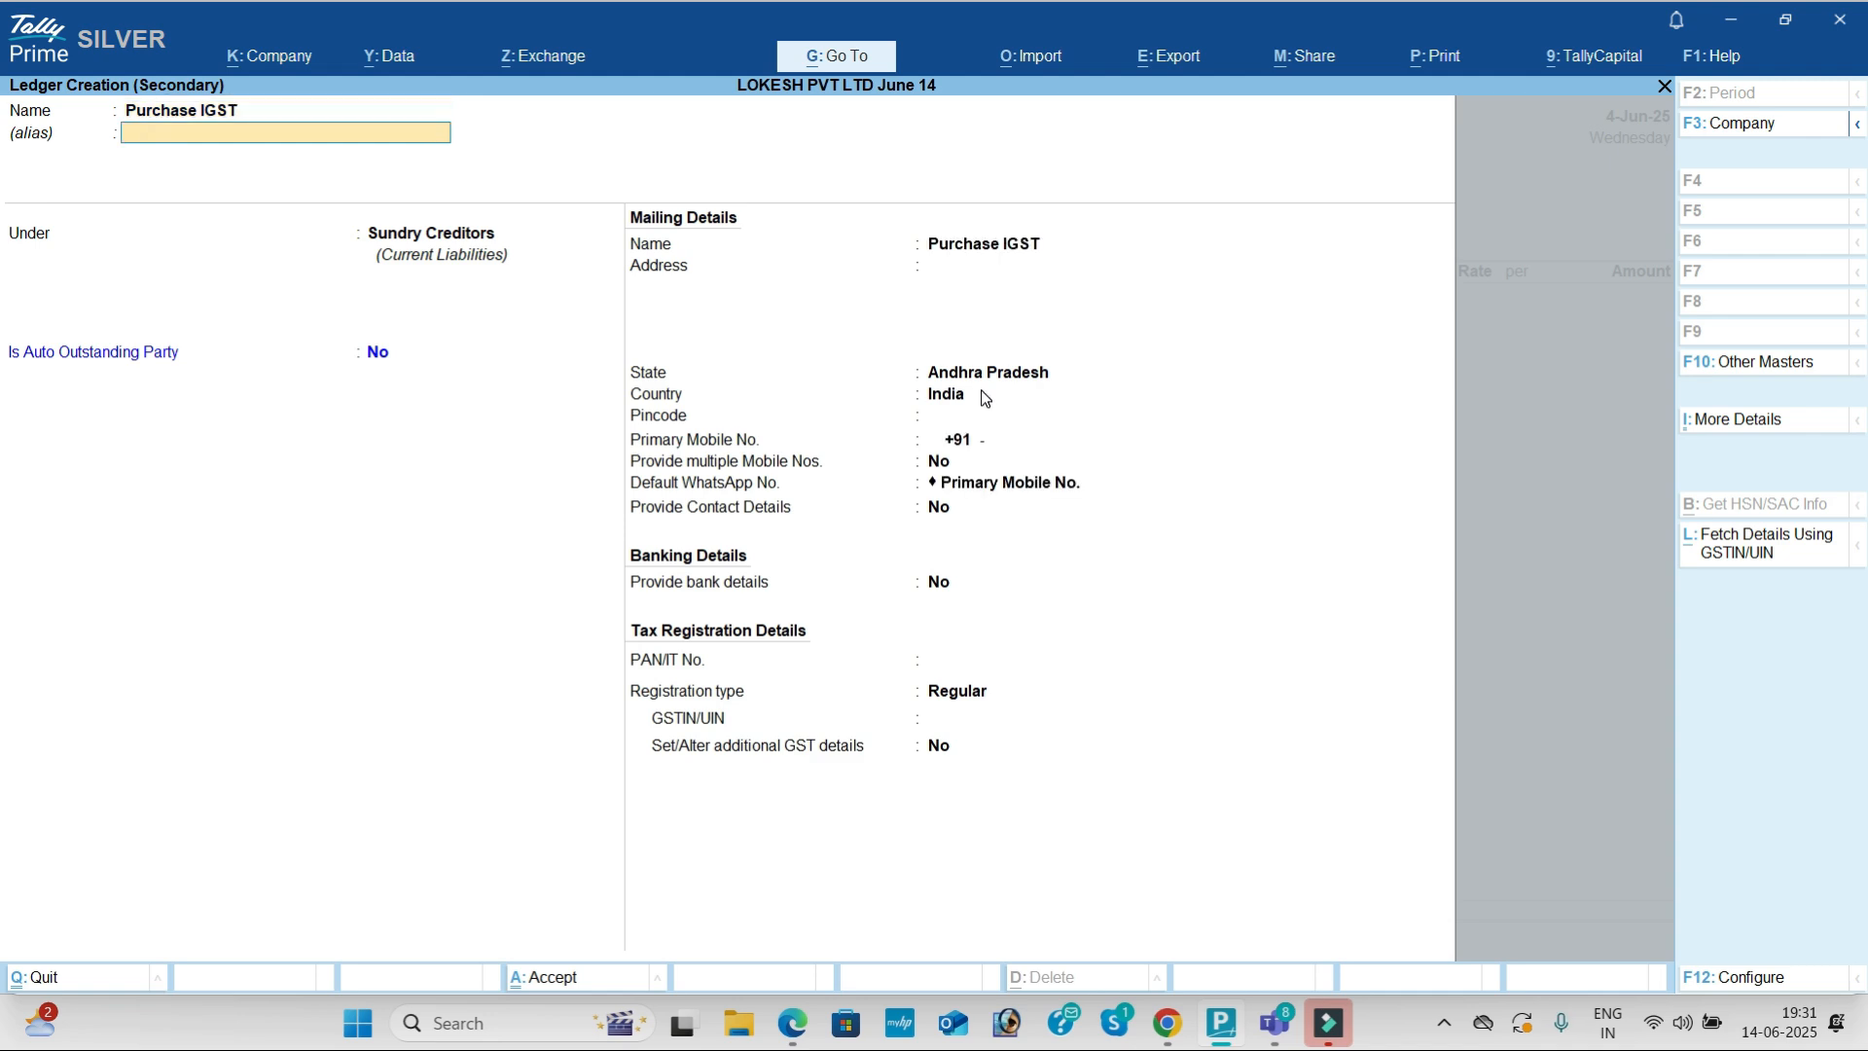
pyautogui.write('PU')
pyautogui.press('Return')
pyautogui.press('Return')
pyautogui.press('Return')
pyautogui.press('Return')
pyautogui.press('Return')
pyautogui.press('Return')
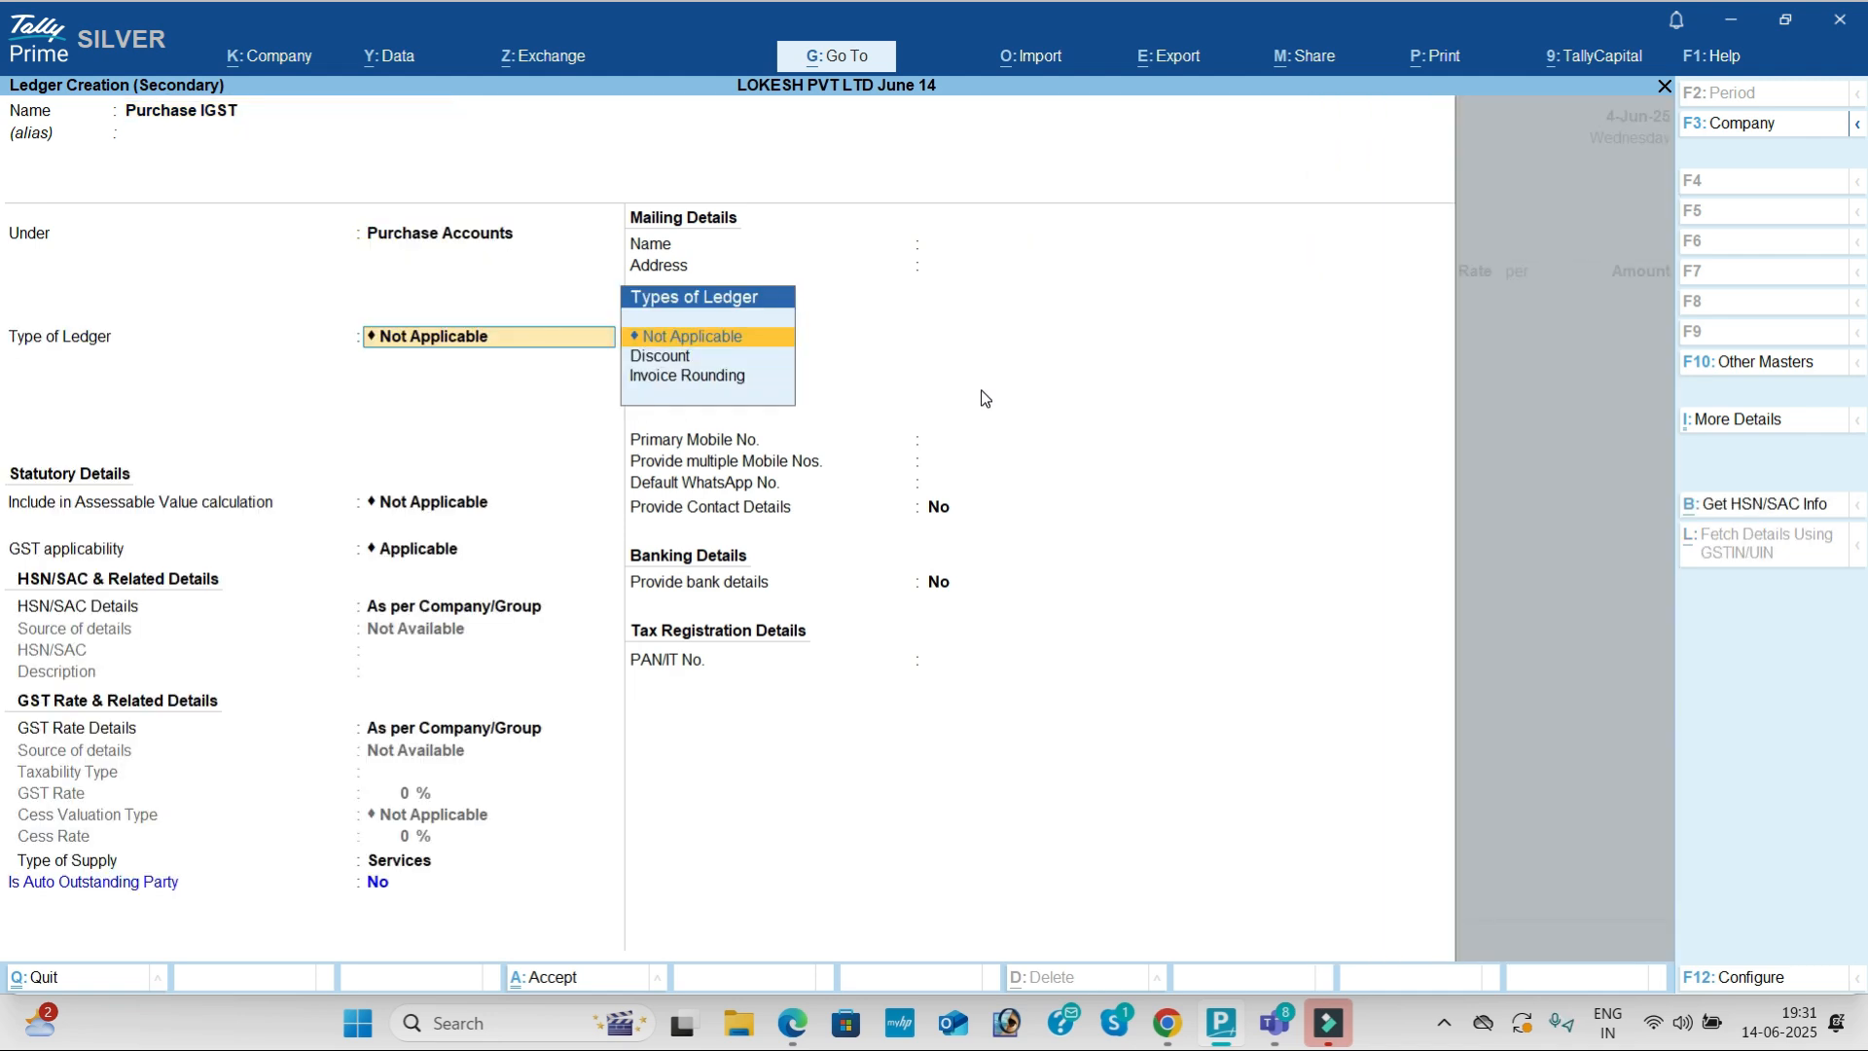
pyautogui.press('Up')
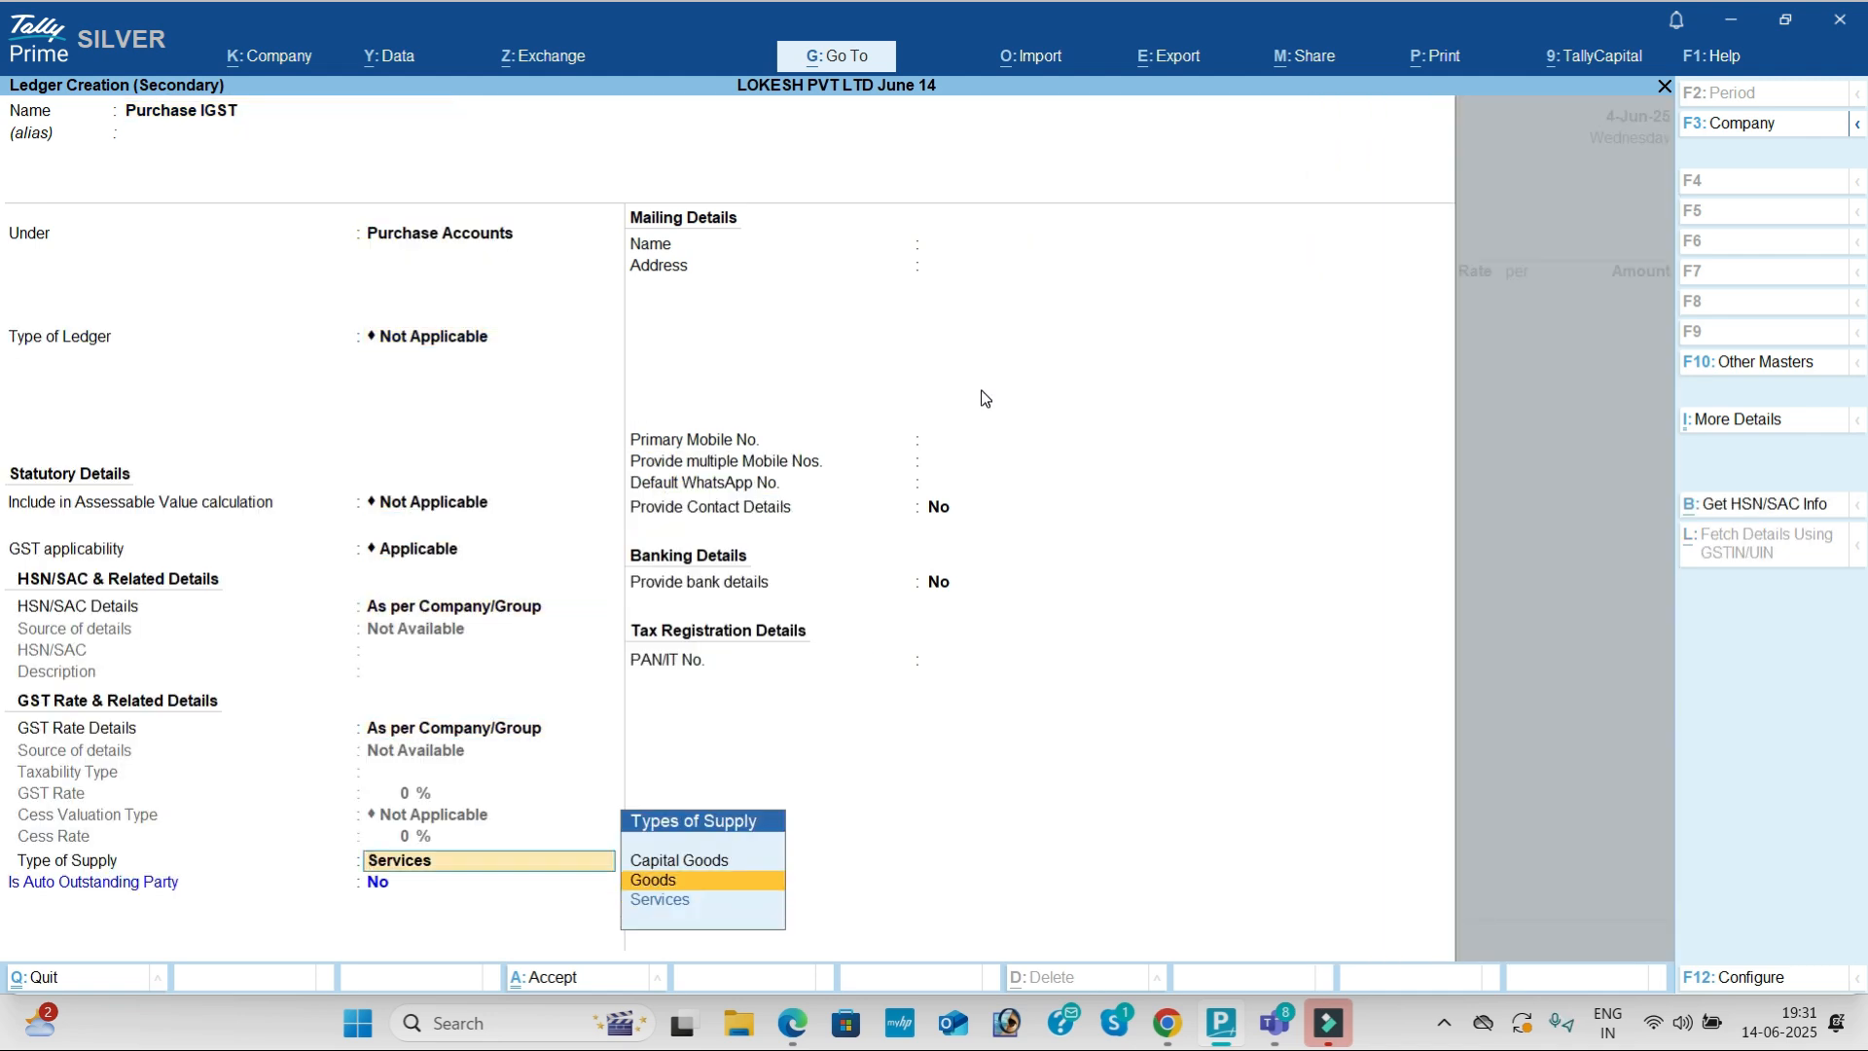
pyautogui.press('Return')
pyautogui.press('Return')
pyautogui.press('Return')
pyautogui.press('Return')
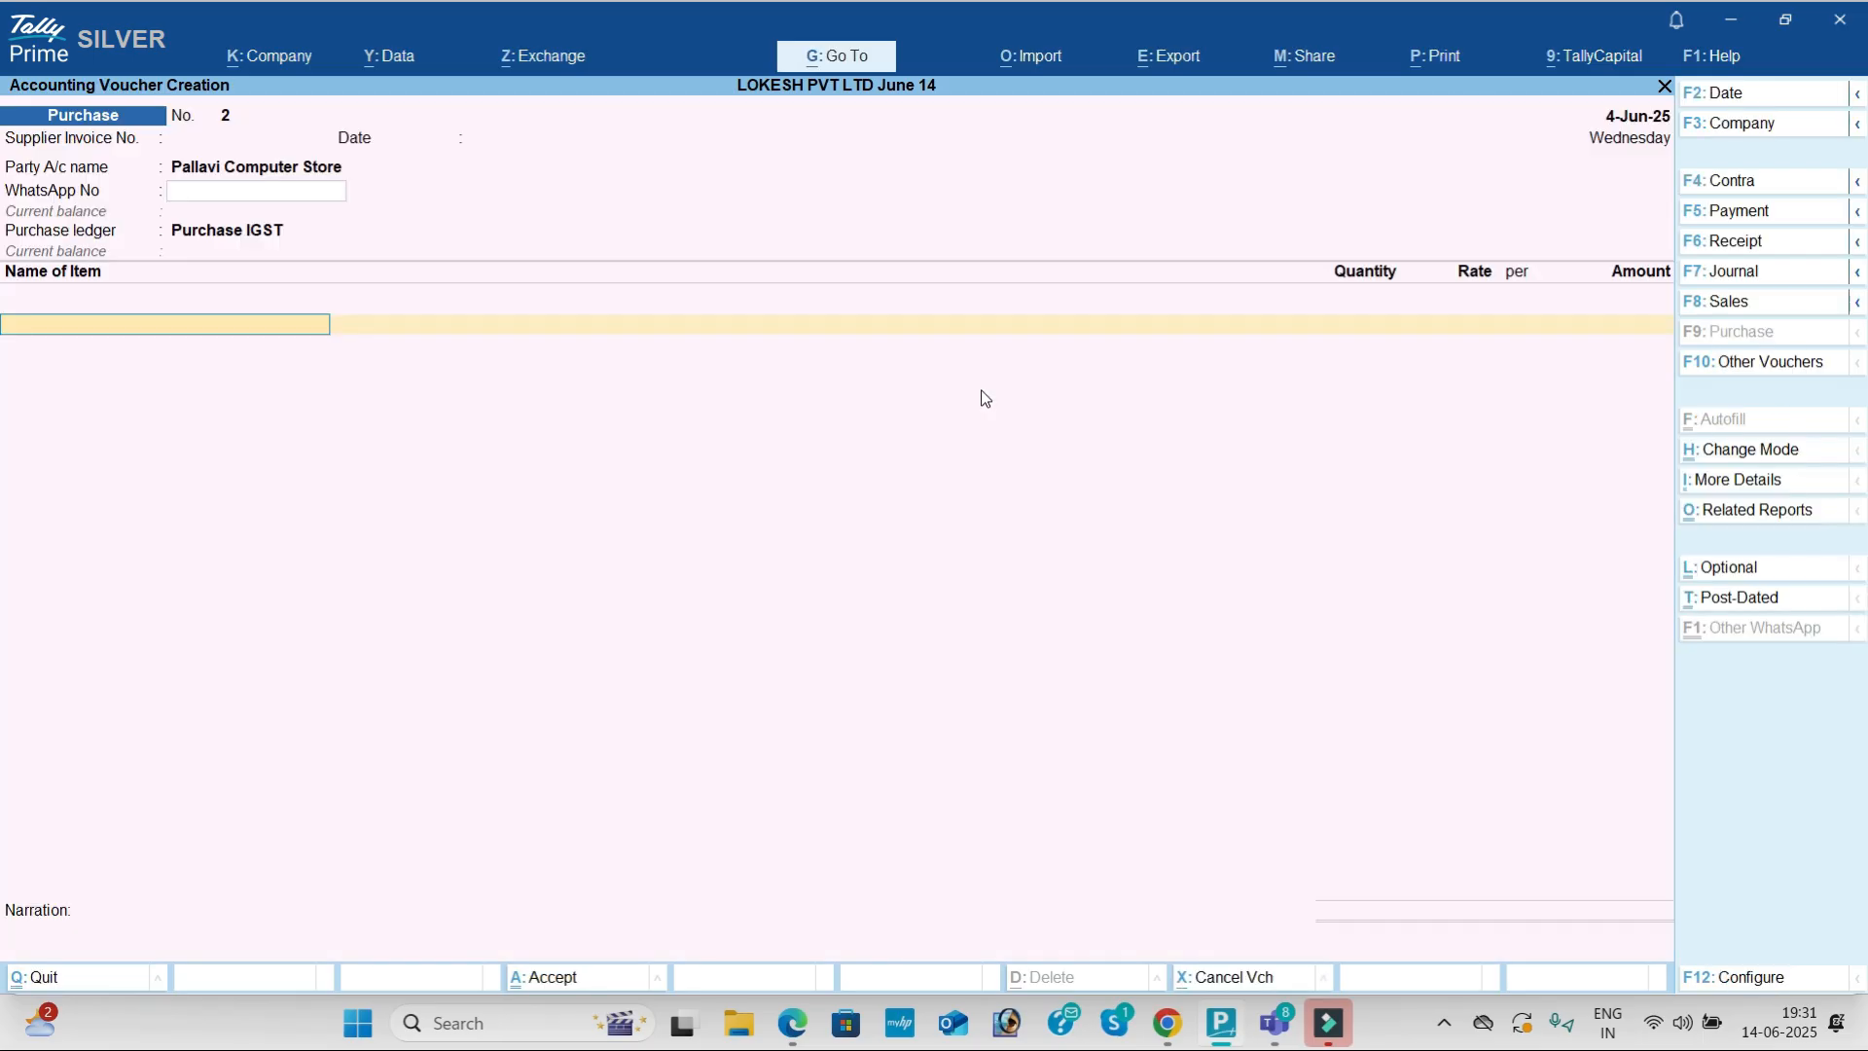
# Step: Name the new stock item HP Ultra Slim, taken from the PDF item list
pyautogui.hotkey('alt', 'c')
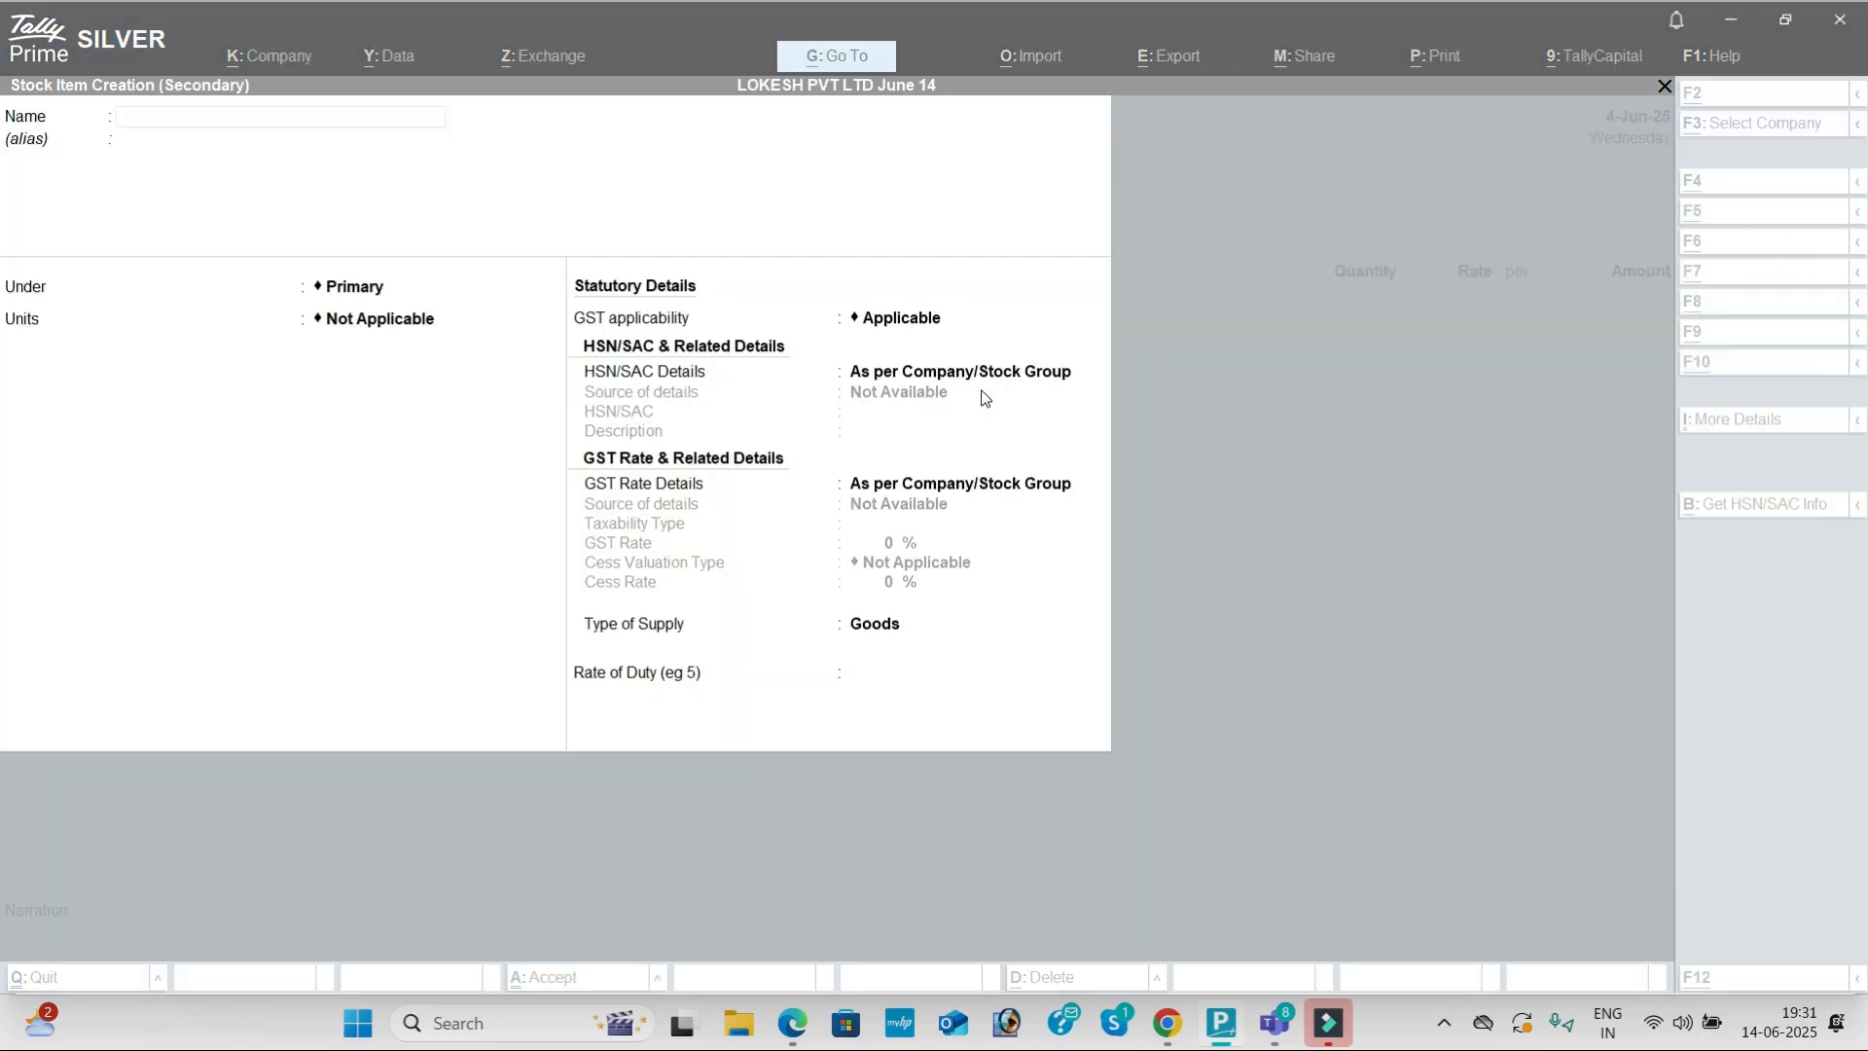
pyautogui.hotkey('alt', 'Tab')
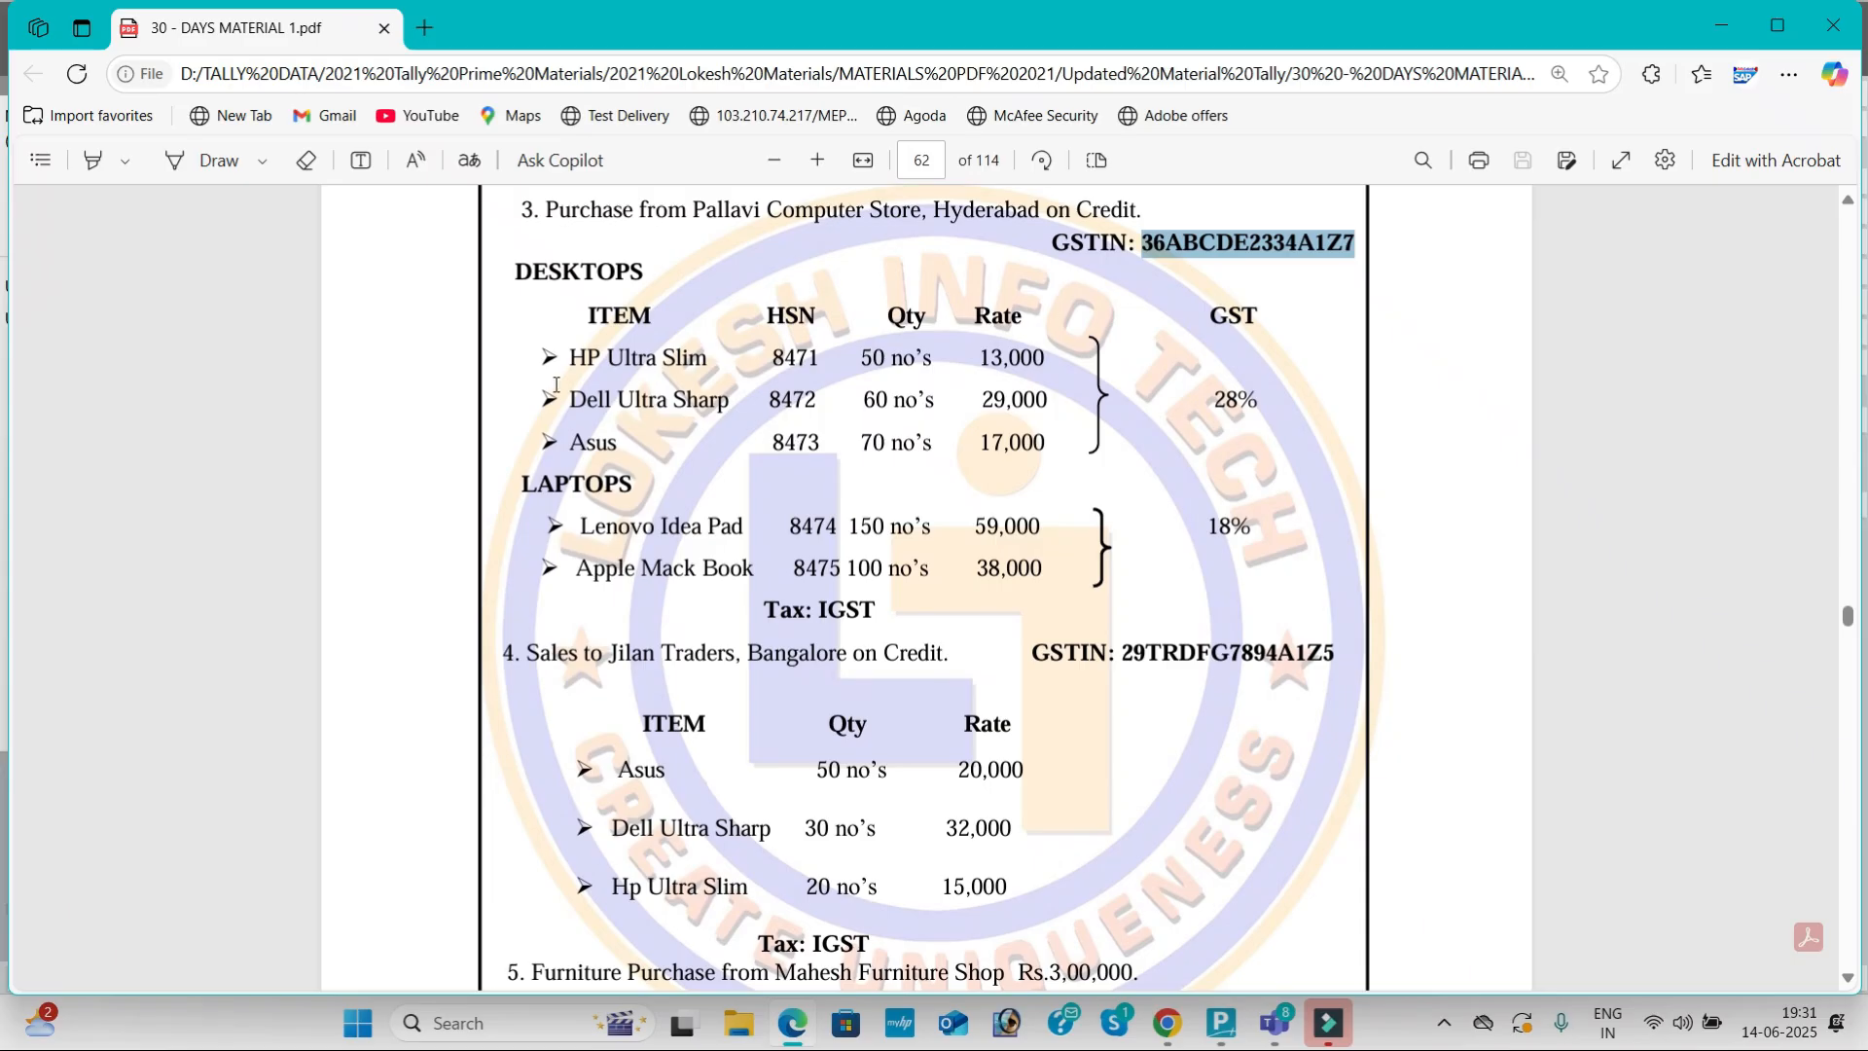
pyautogui.moveTo(568, 358); pyautogui.dragTo(700, 370)
pyautogui.hotkey('ctrl', 'c')
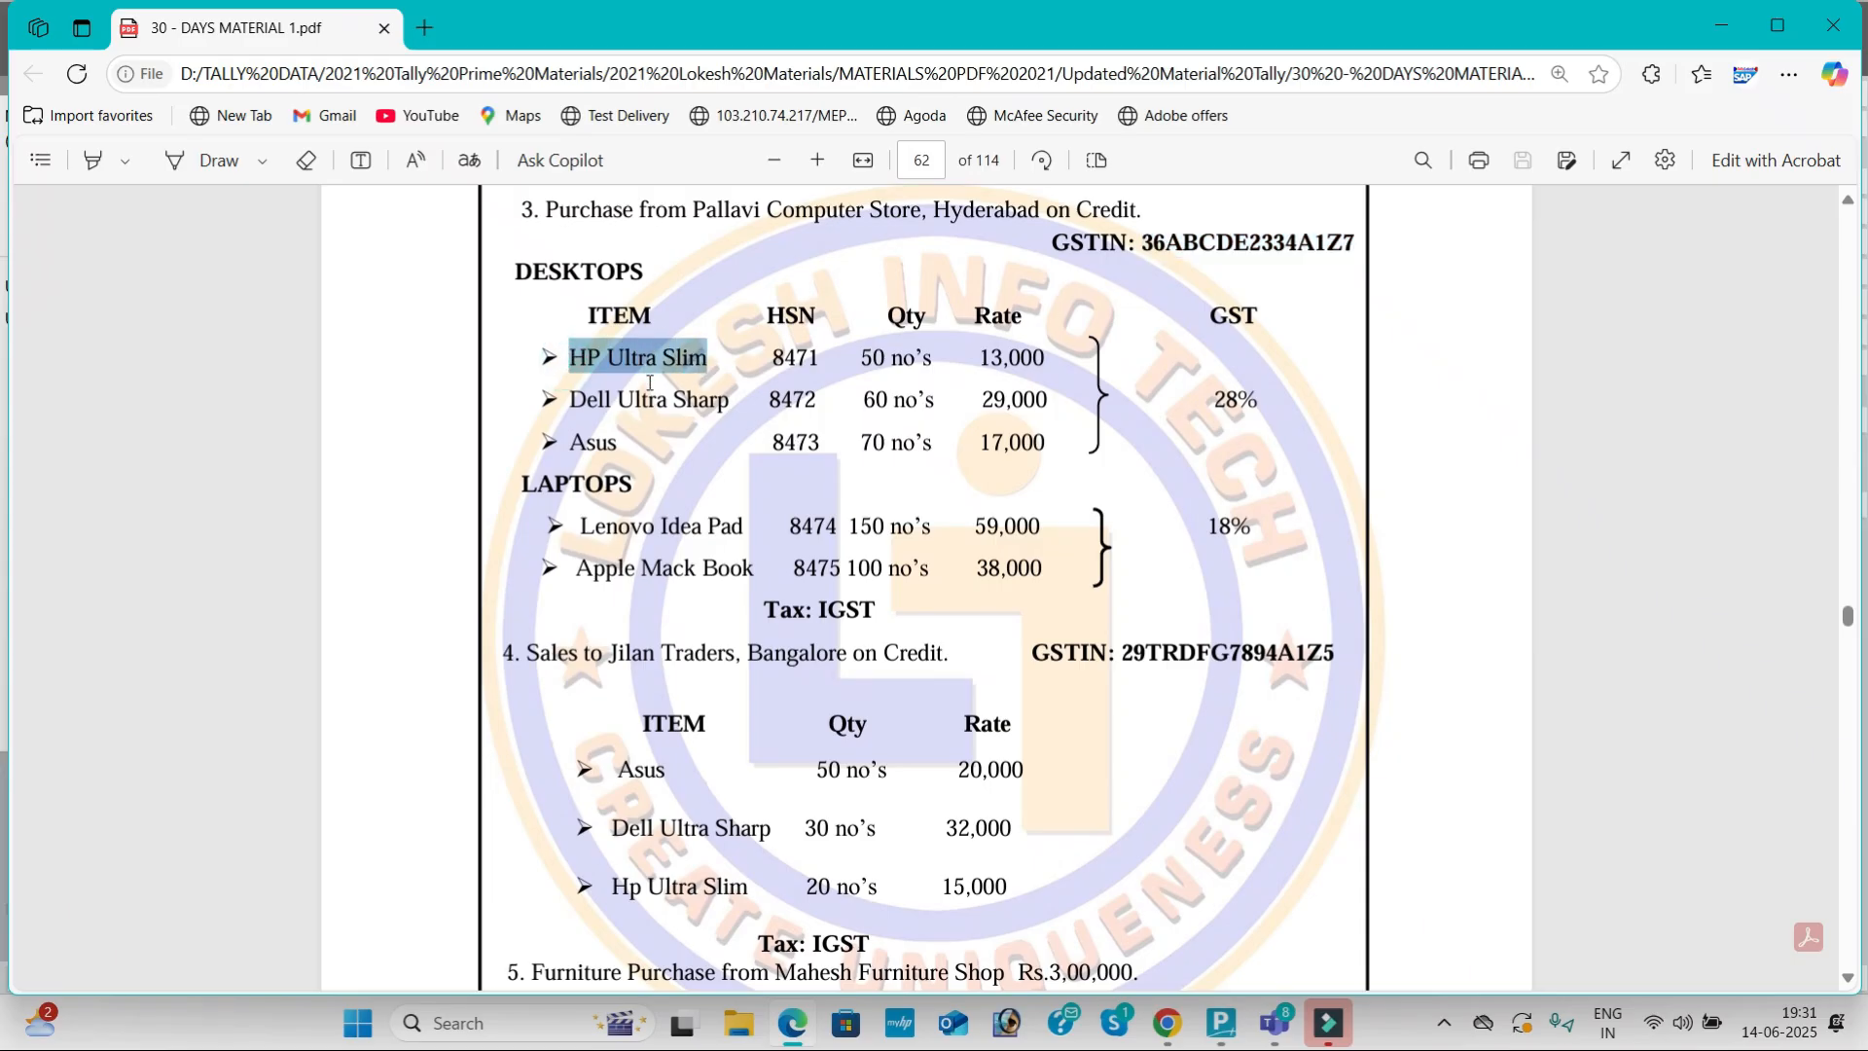
pyautogui.hotkey('alt', 'Tab')
pyautogui.hotkey('ctrl', 'v')
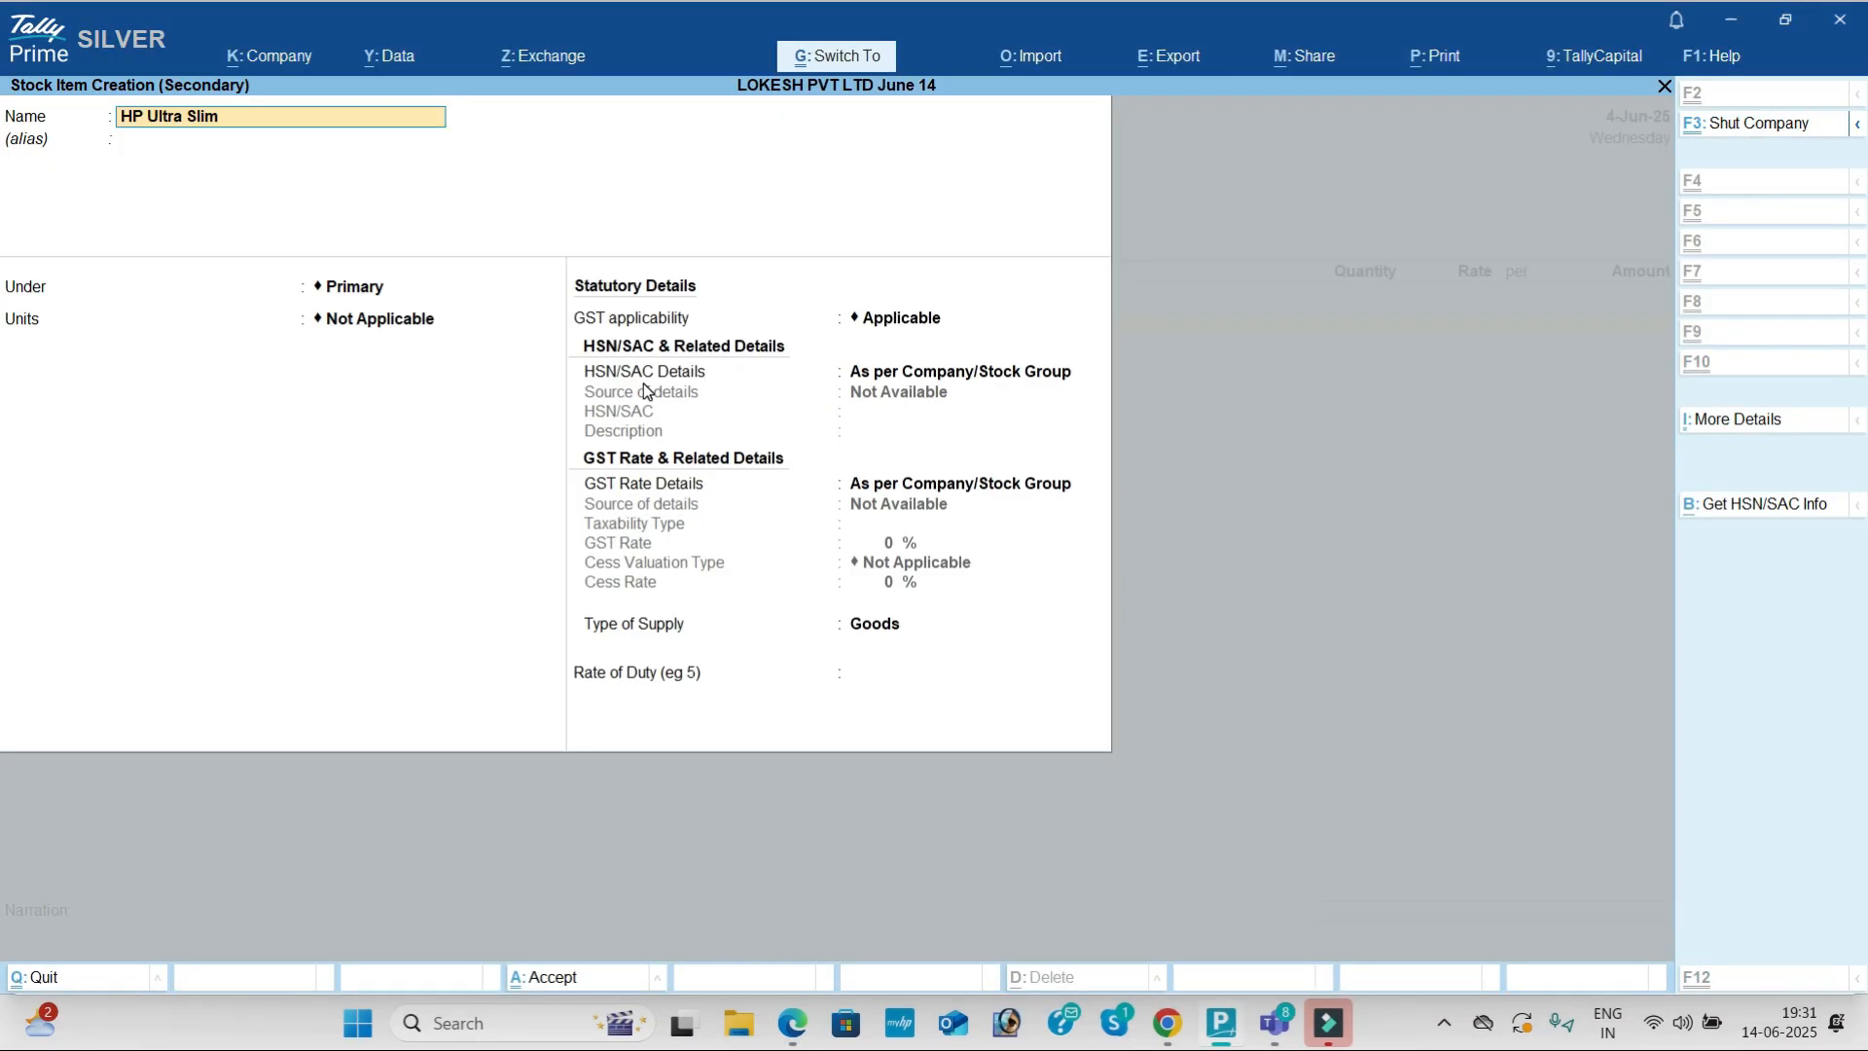
pyautogui.press('Return')
# Step: Create a new stock group named DESKTOPS for the item
pyautogui.hotkey('alt', 'c')
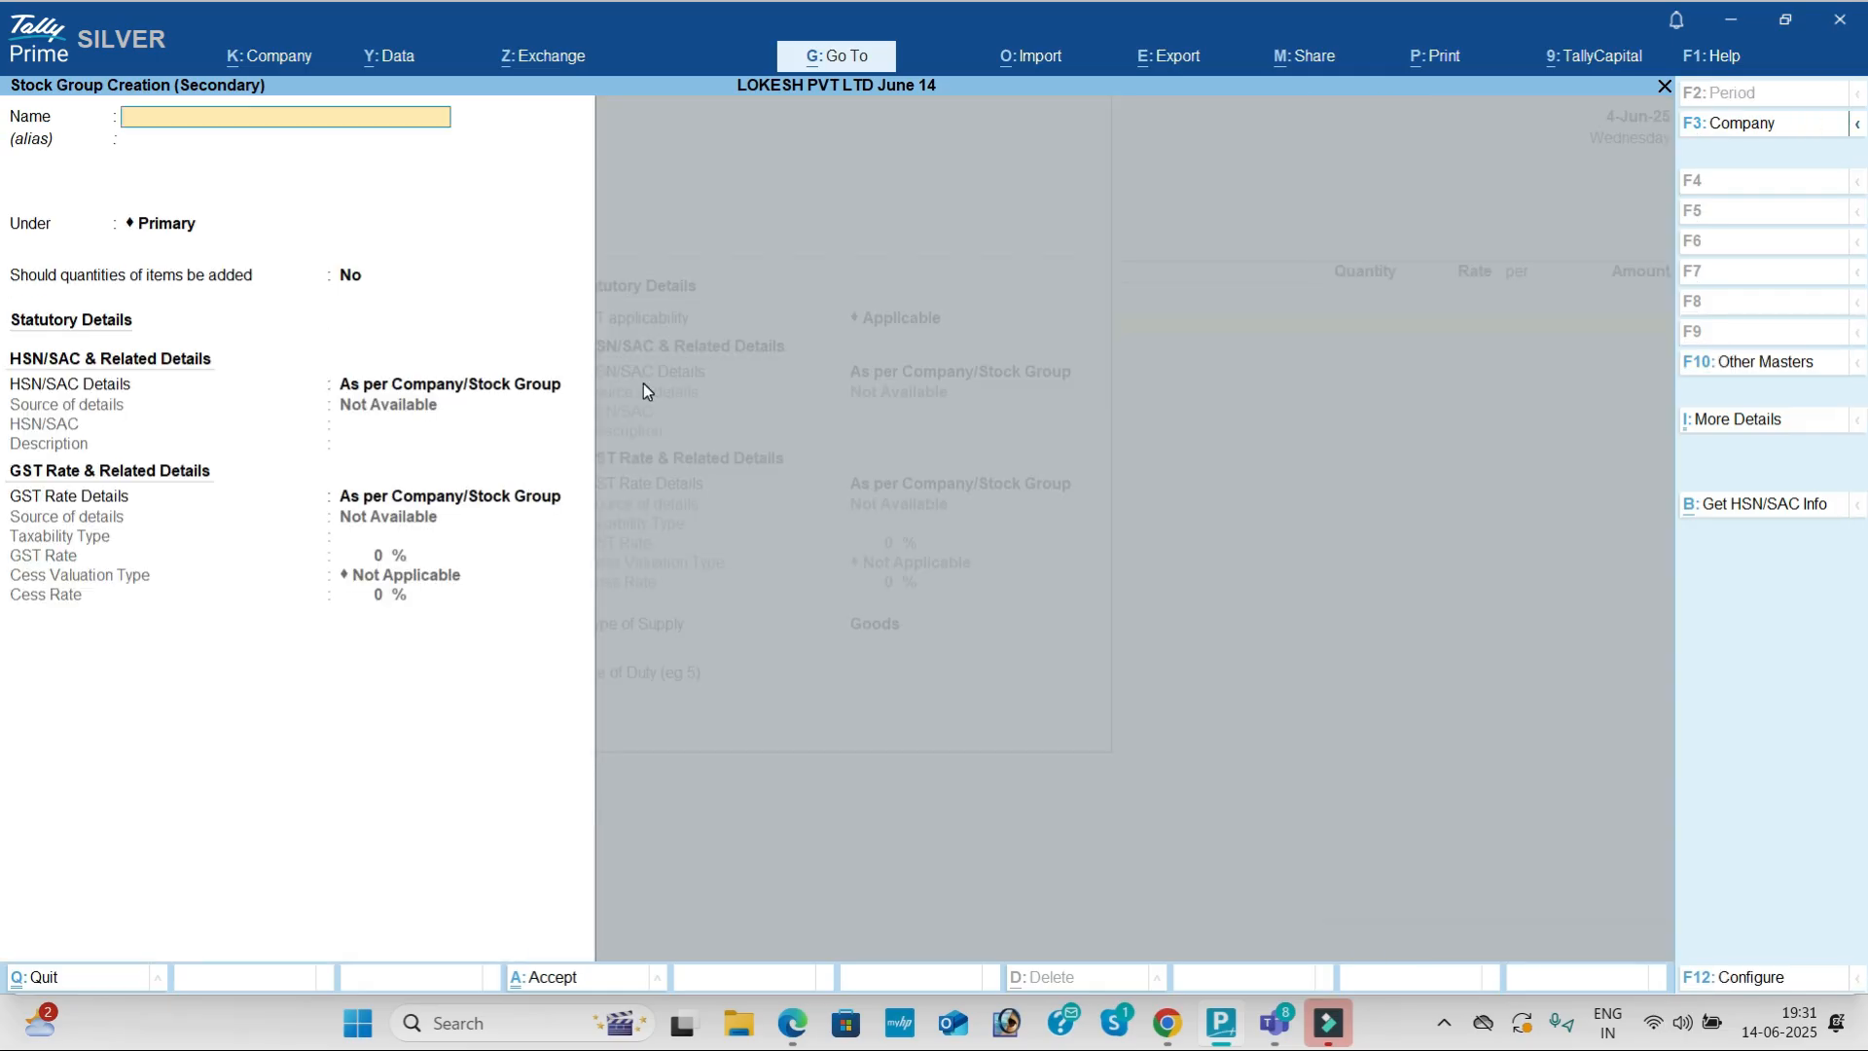
pyautogui.hotkey('alt', 'Tab')
pyautogui.moveTo(508, 255); pyautogui.dragTo(634, 284)
pyautogui.hotkey('ctrl', 'c')
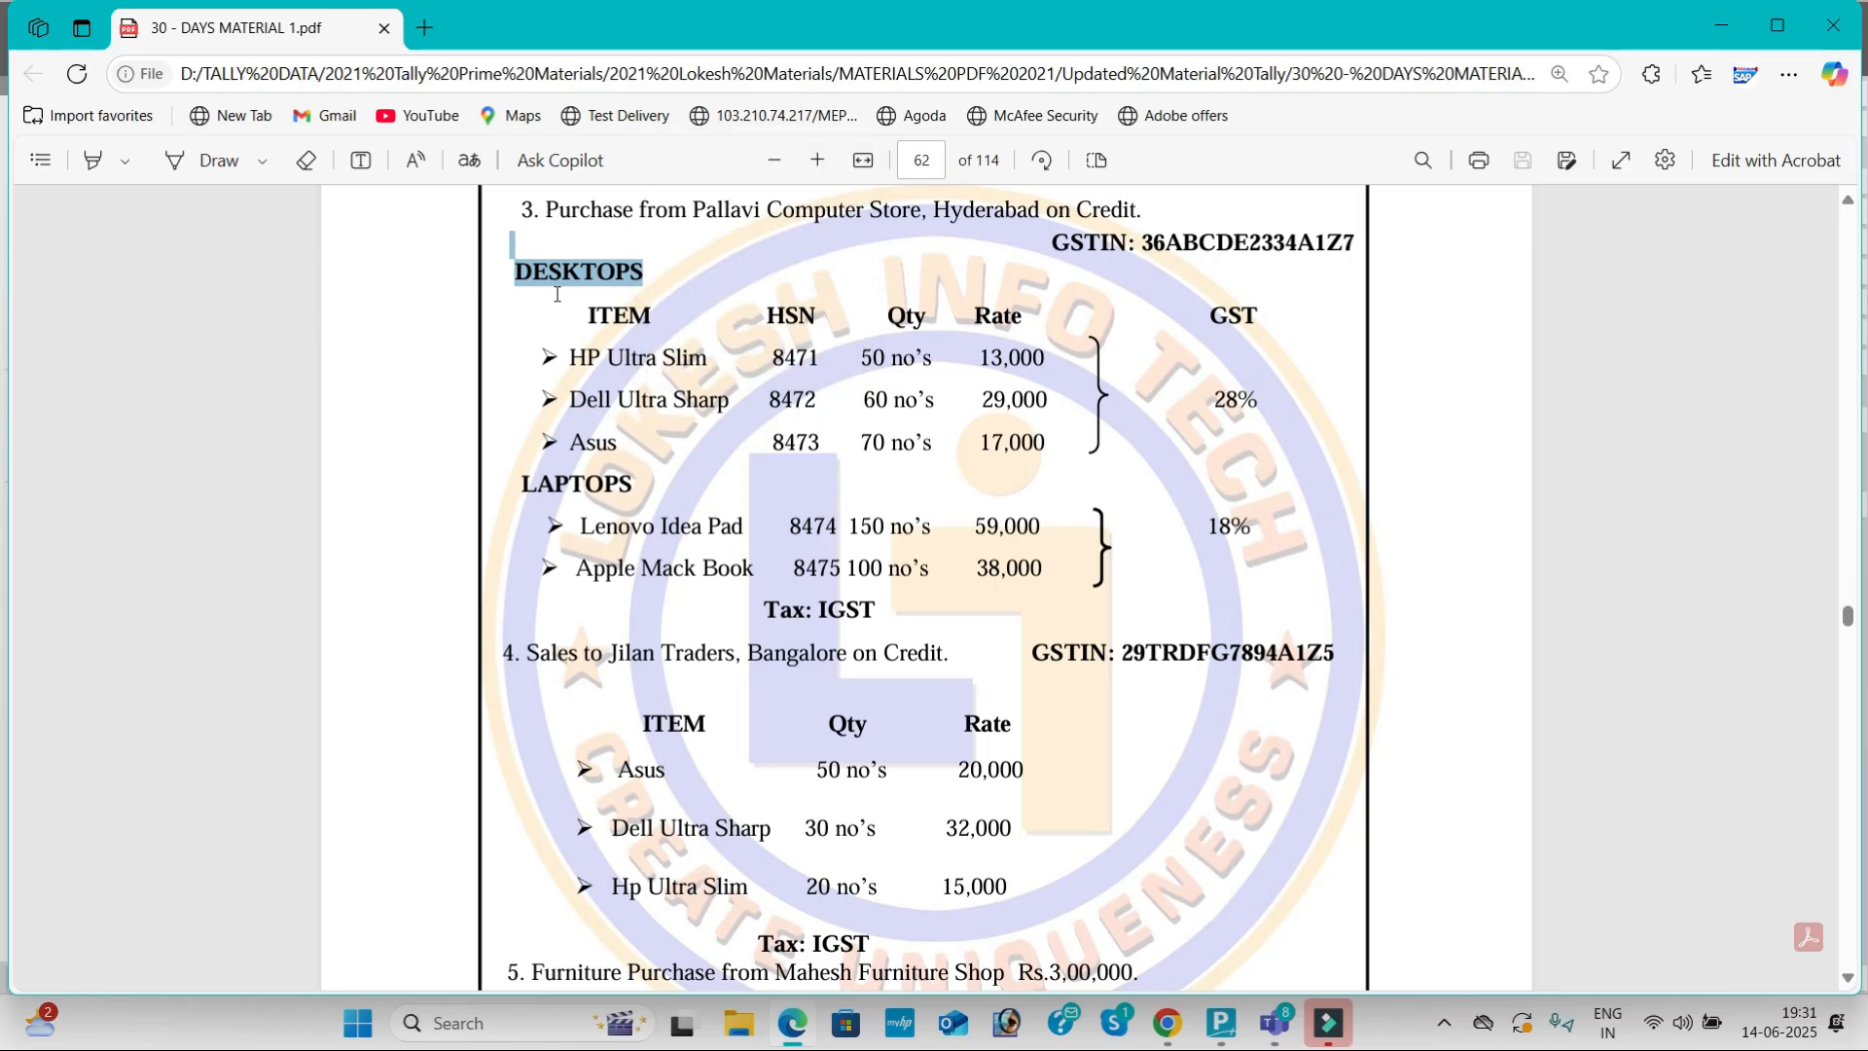
pyautogui.hotkey('alt', 'Tab')
pyautogui.hotkey('ctrl', 'v')
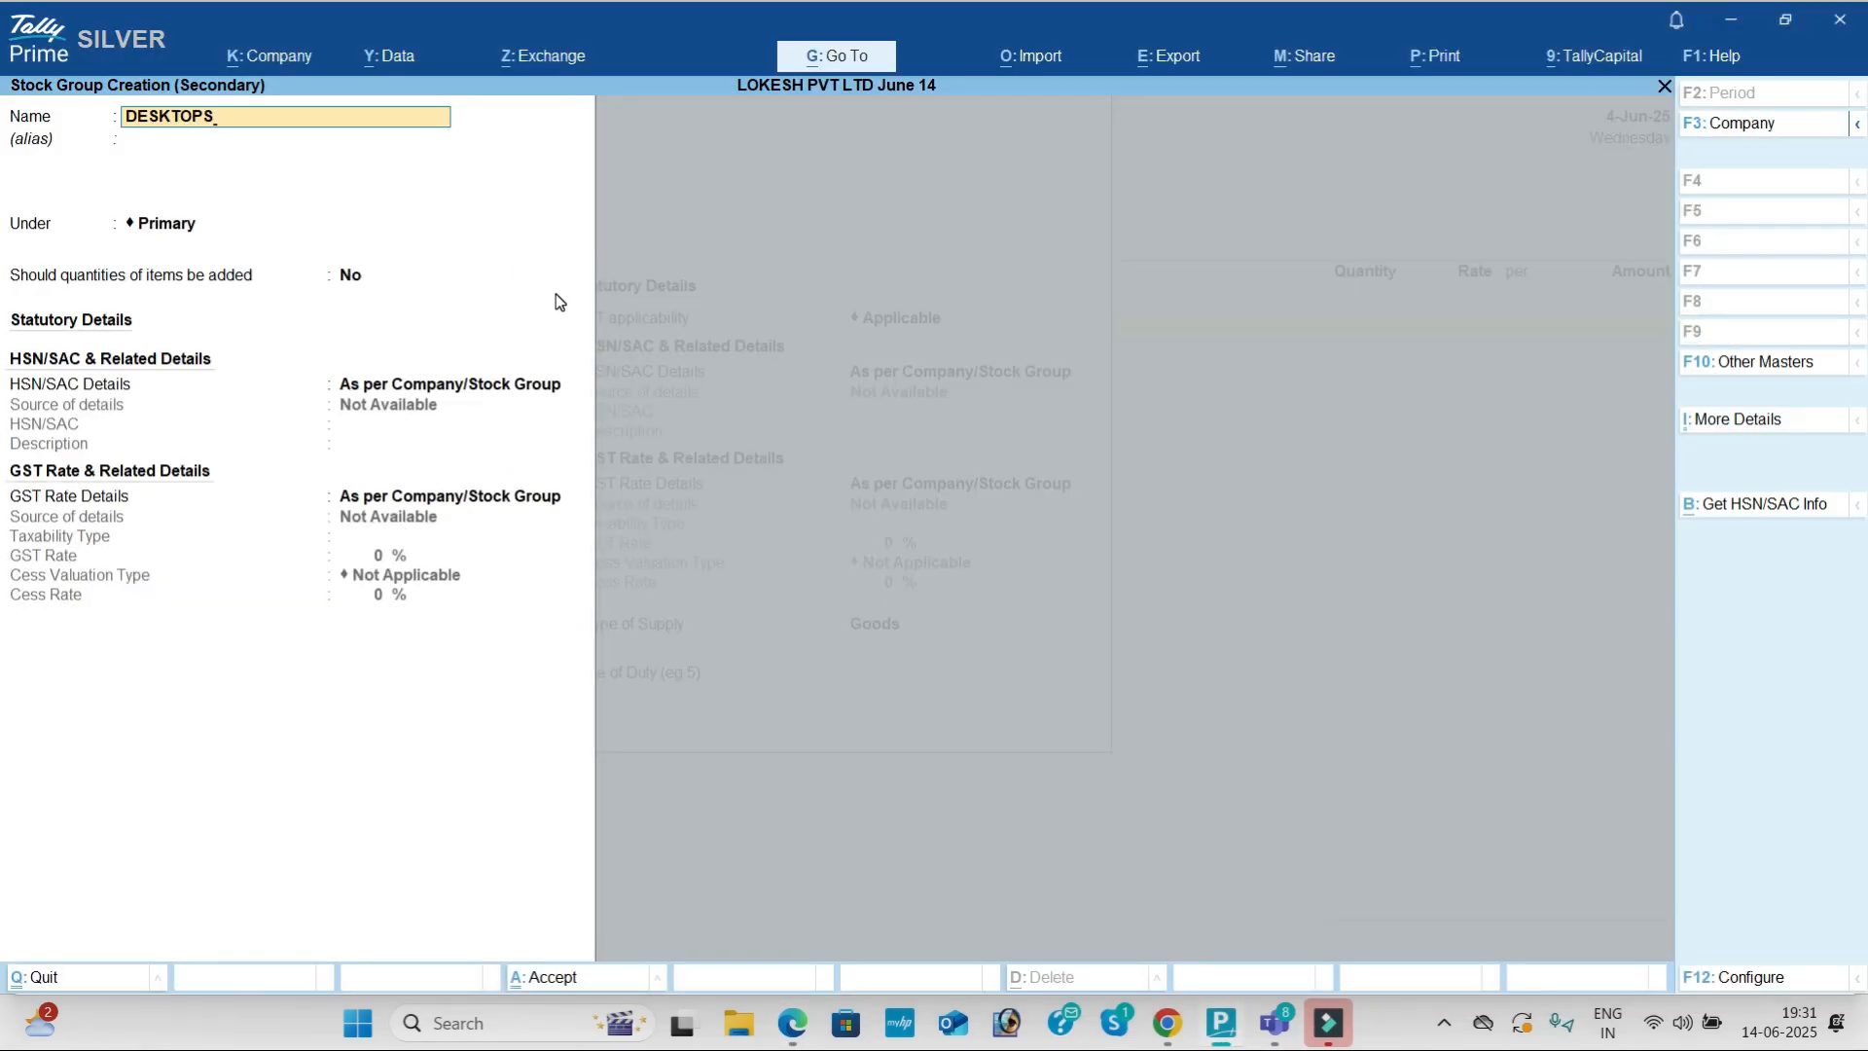
pyautogui.hotkey('ctrl', 'a')
# Step: Set HP Ultra Slim's unit to nos and its HSN code to 9874
pyautogui.hotkey('alt', 'Tab')
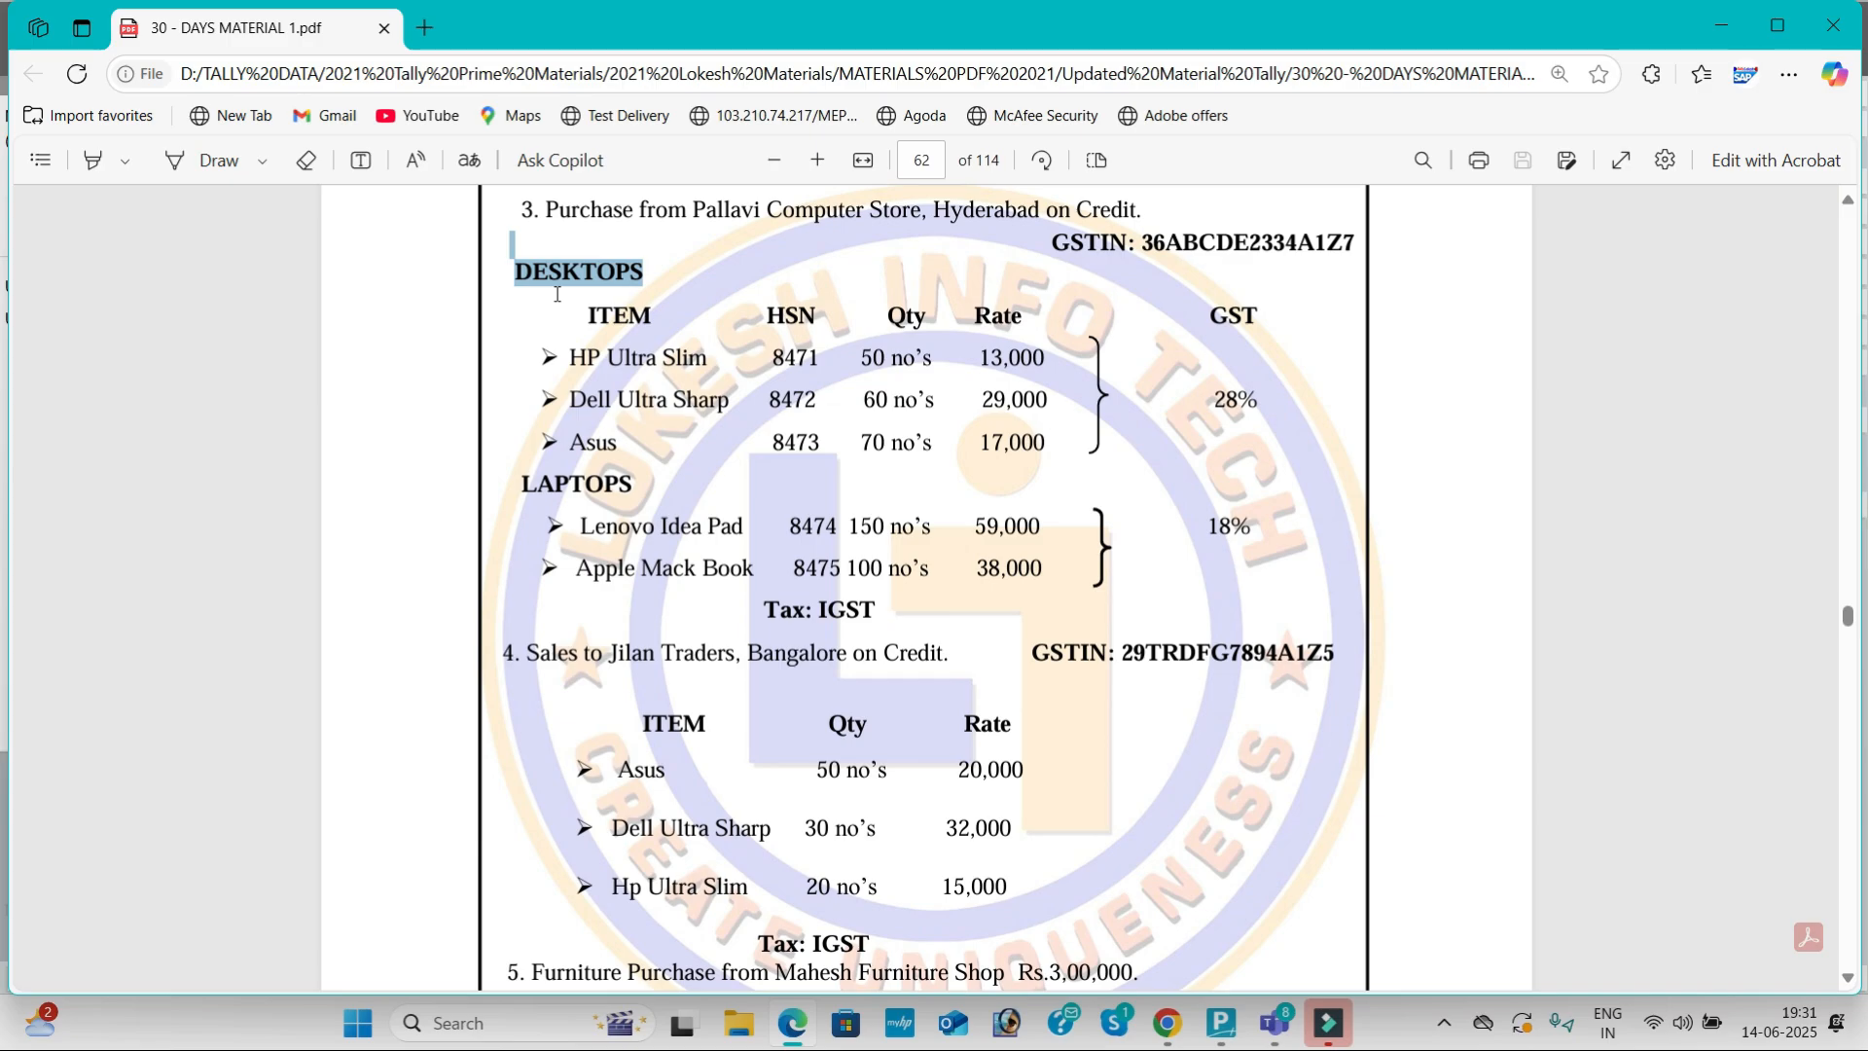
pyautogui.hotkey('alt', 'Tab')
pyautogui.press('Down')
pyautogui.press('Down')
pyautogui.press('Down')
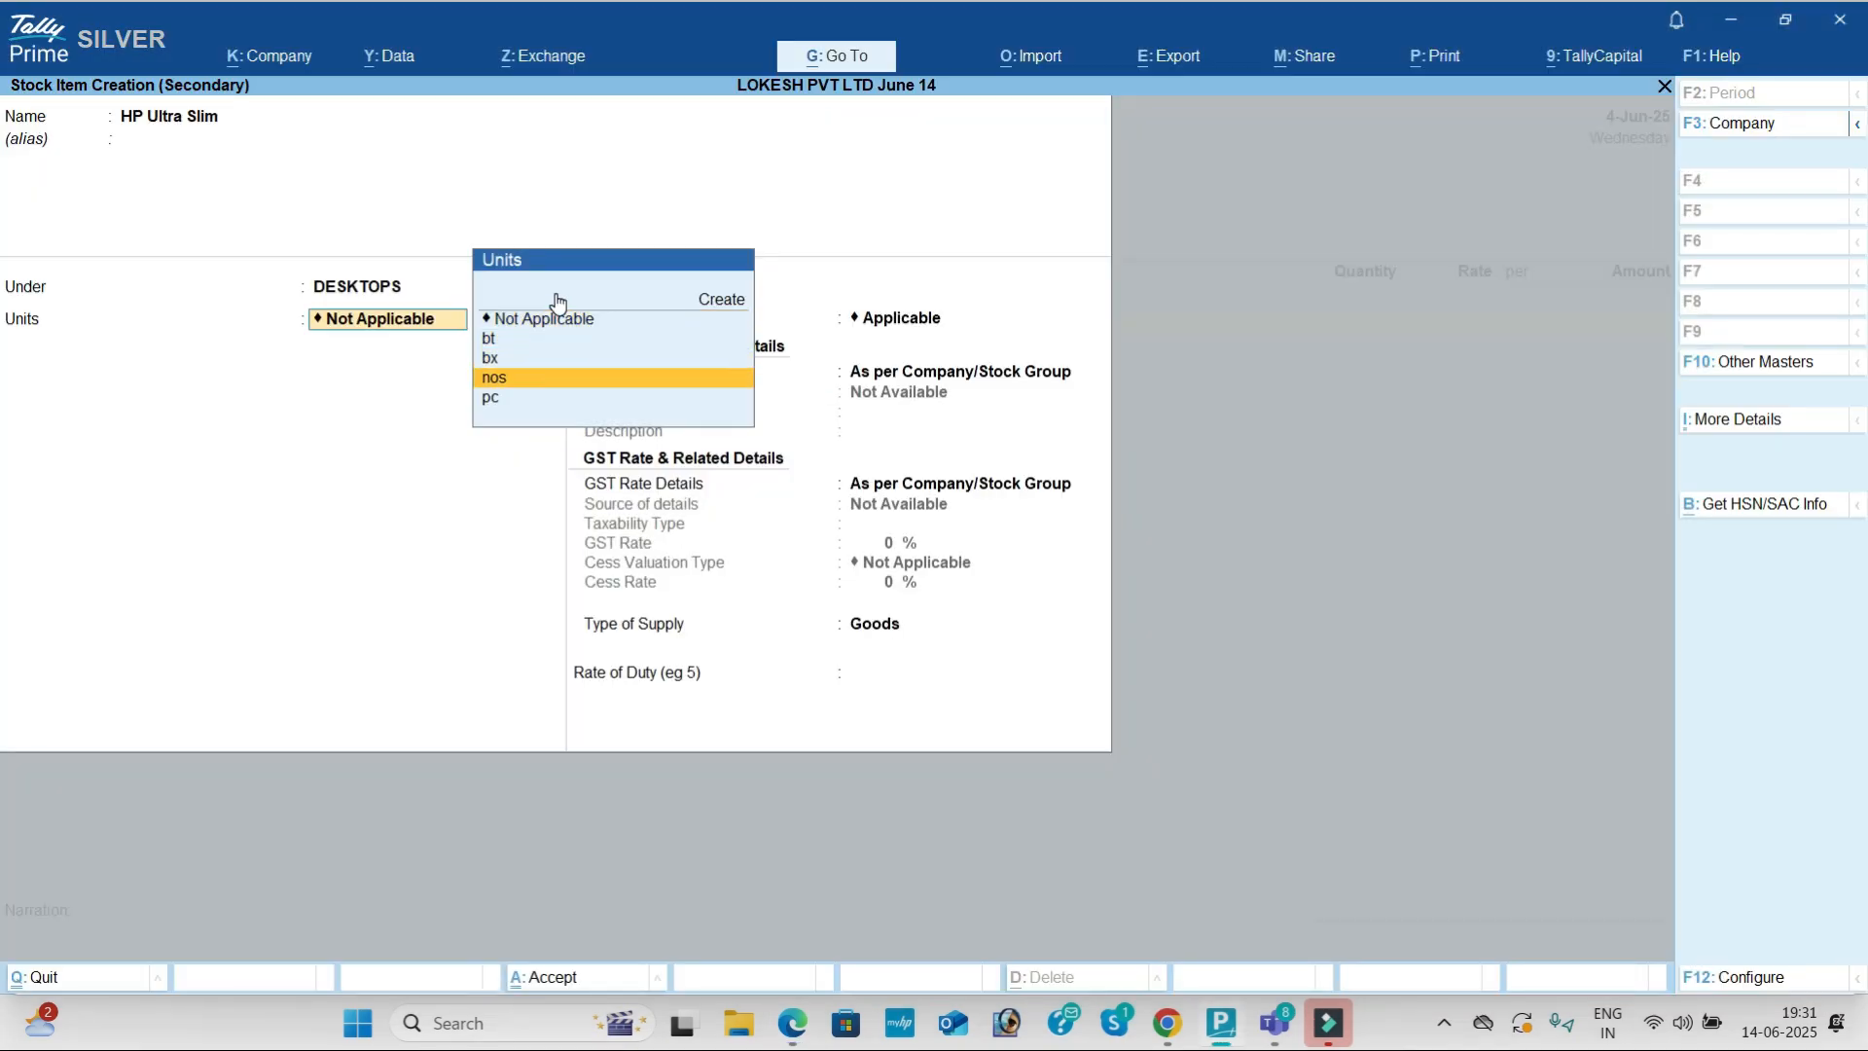
pyautogui.press('Return')
pyautogui.press('Down')
pyautogui.press('Return')
pyautogui.hotkey('alt', 'Tab')
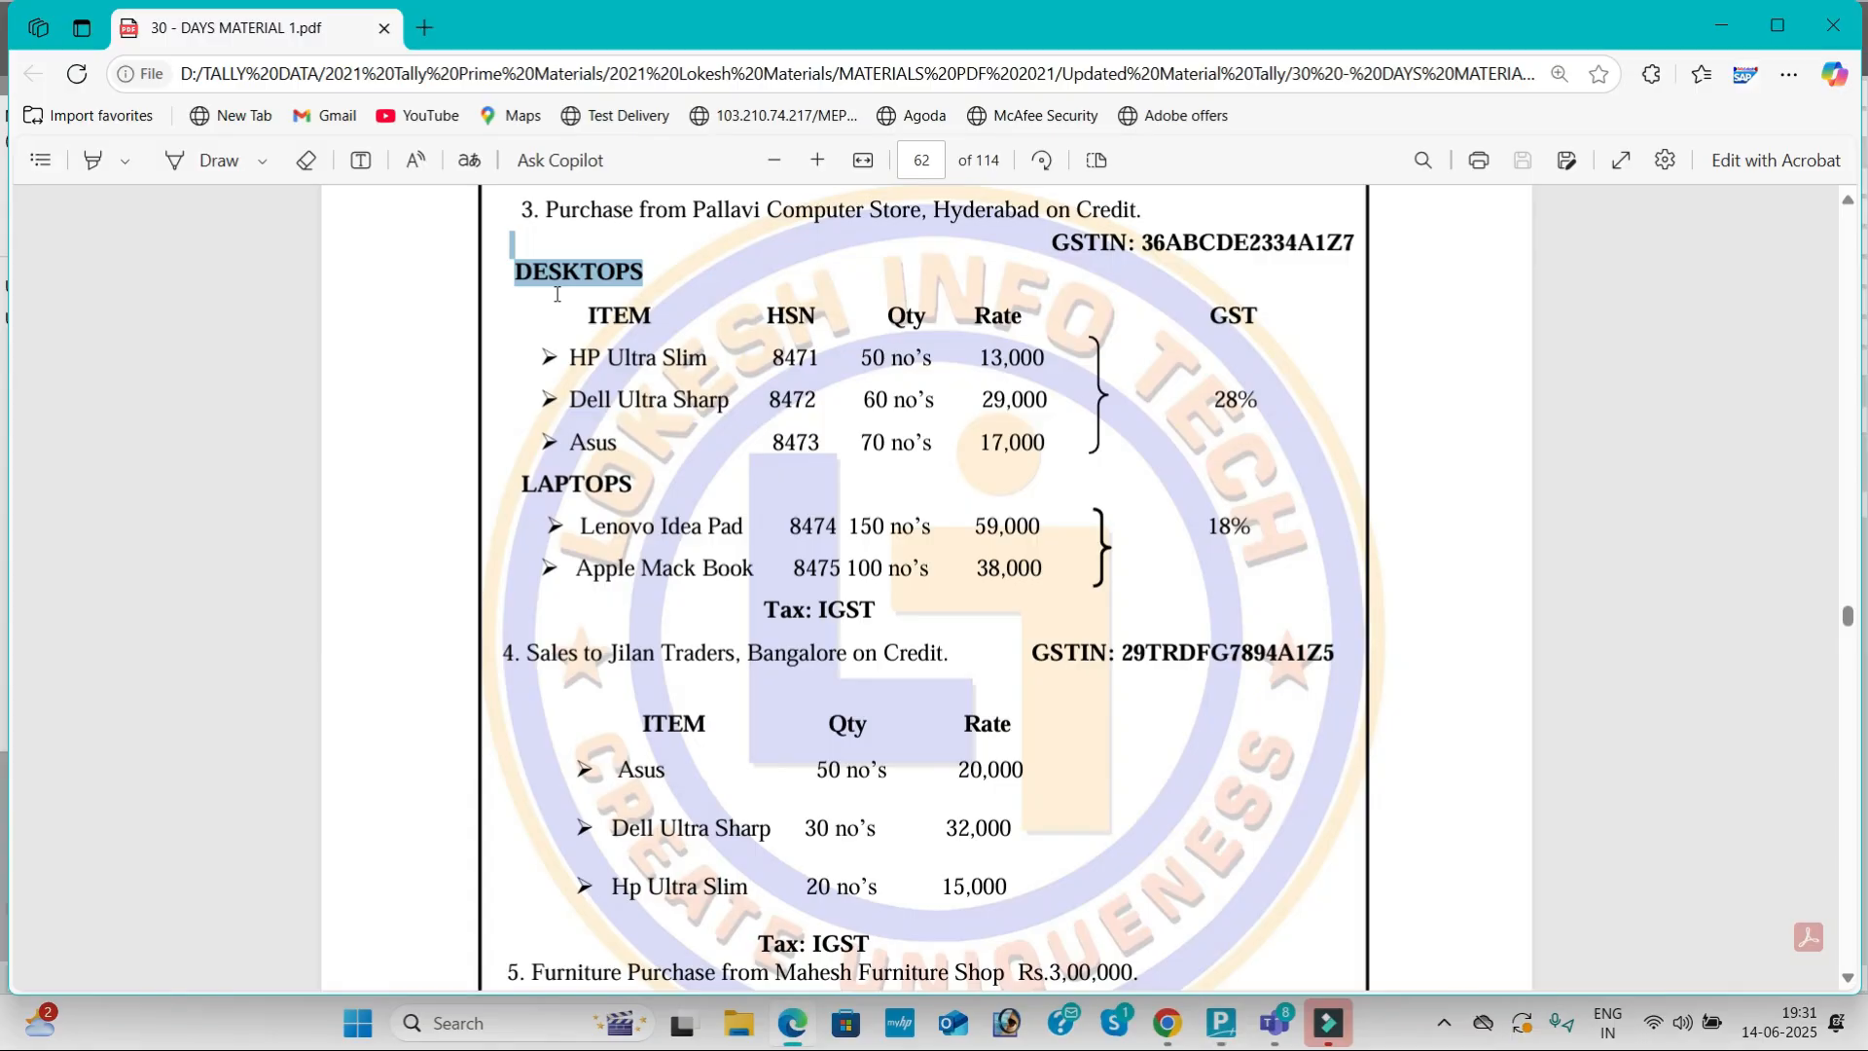
pyautogui.doubleClick(796, 356)
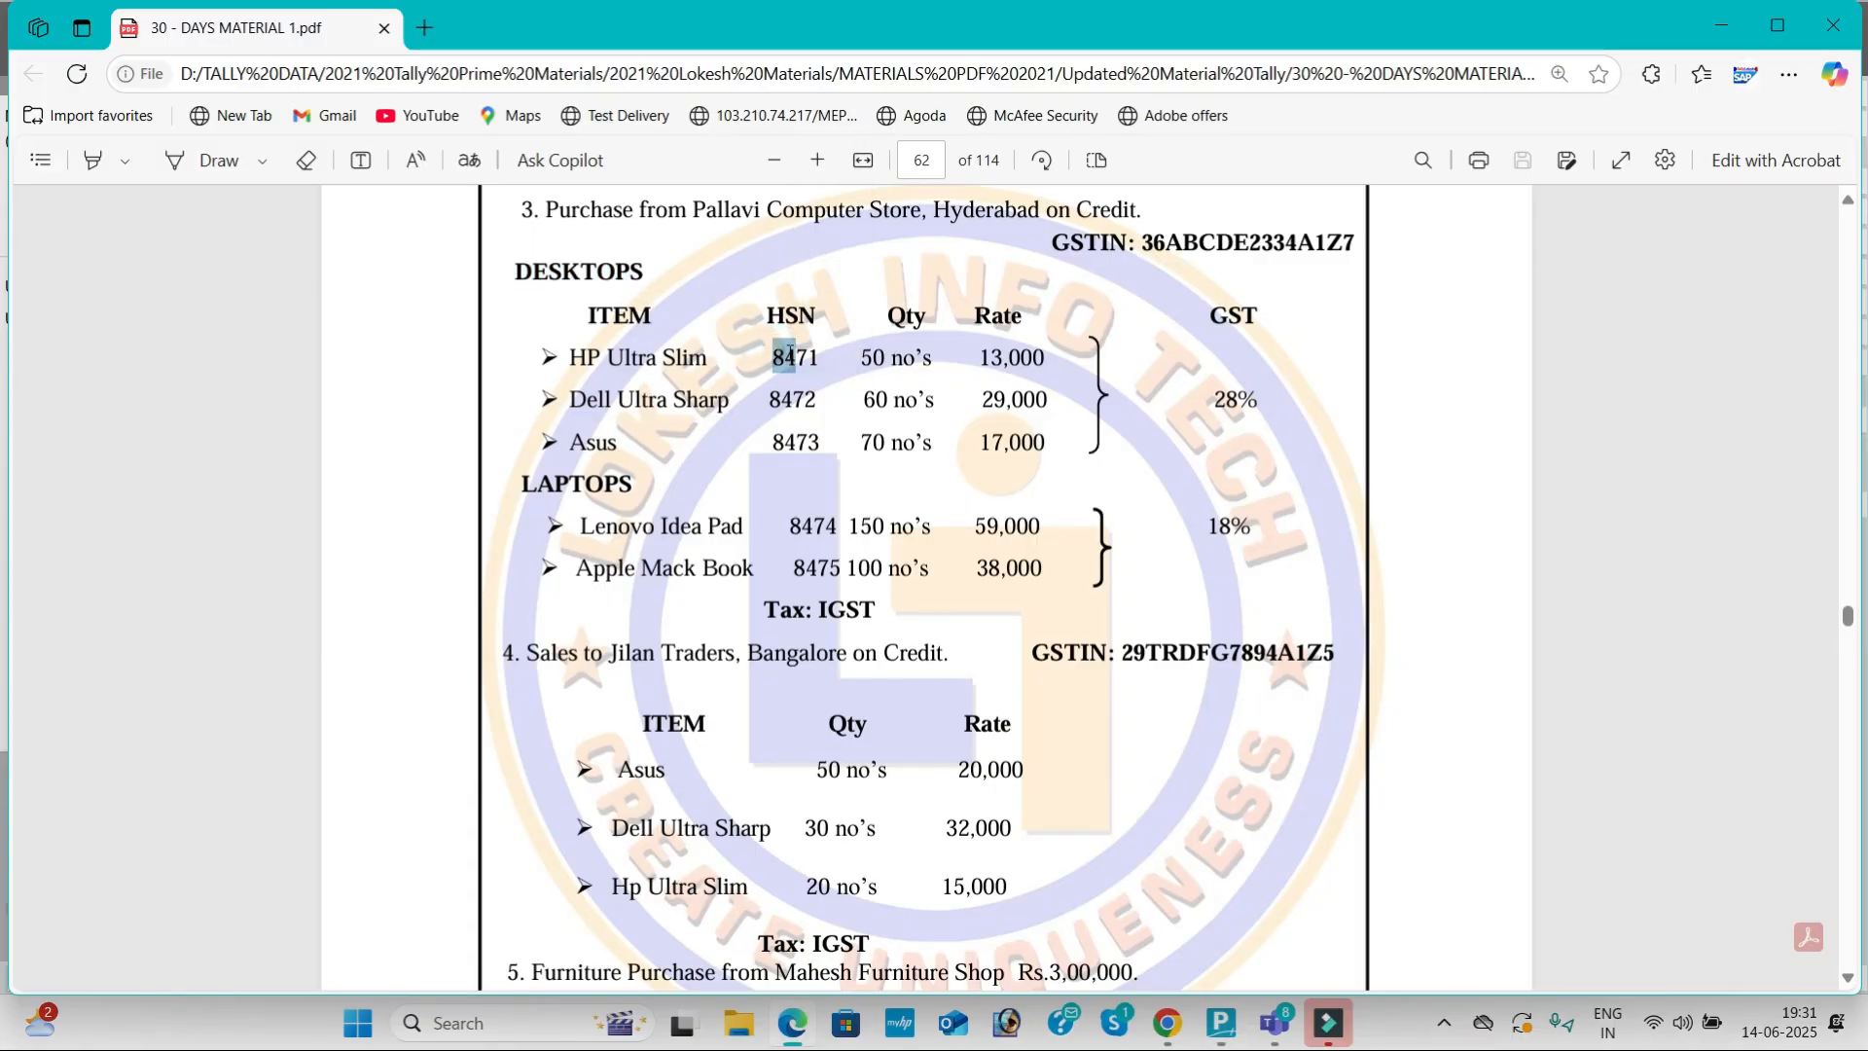
pyautogui.hotkey('alt', 'Tab')
pyautogui.write('9874')
pyautogui.press('Return')
# Step: Set HP Ultra Slim's GST rate to 28% and save the item
pyautogui.press('Return')
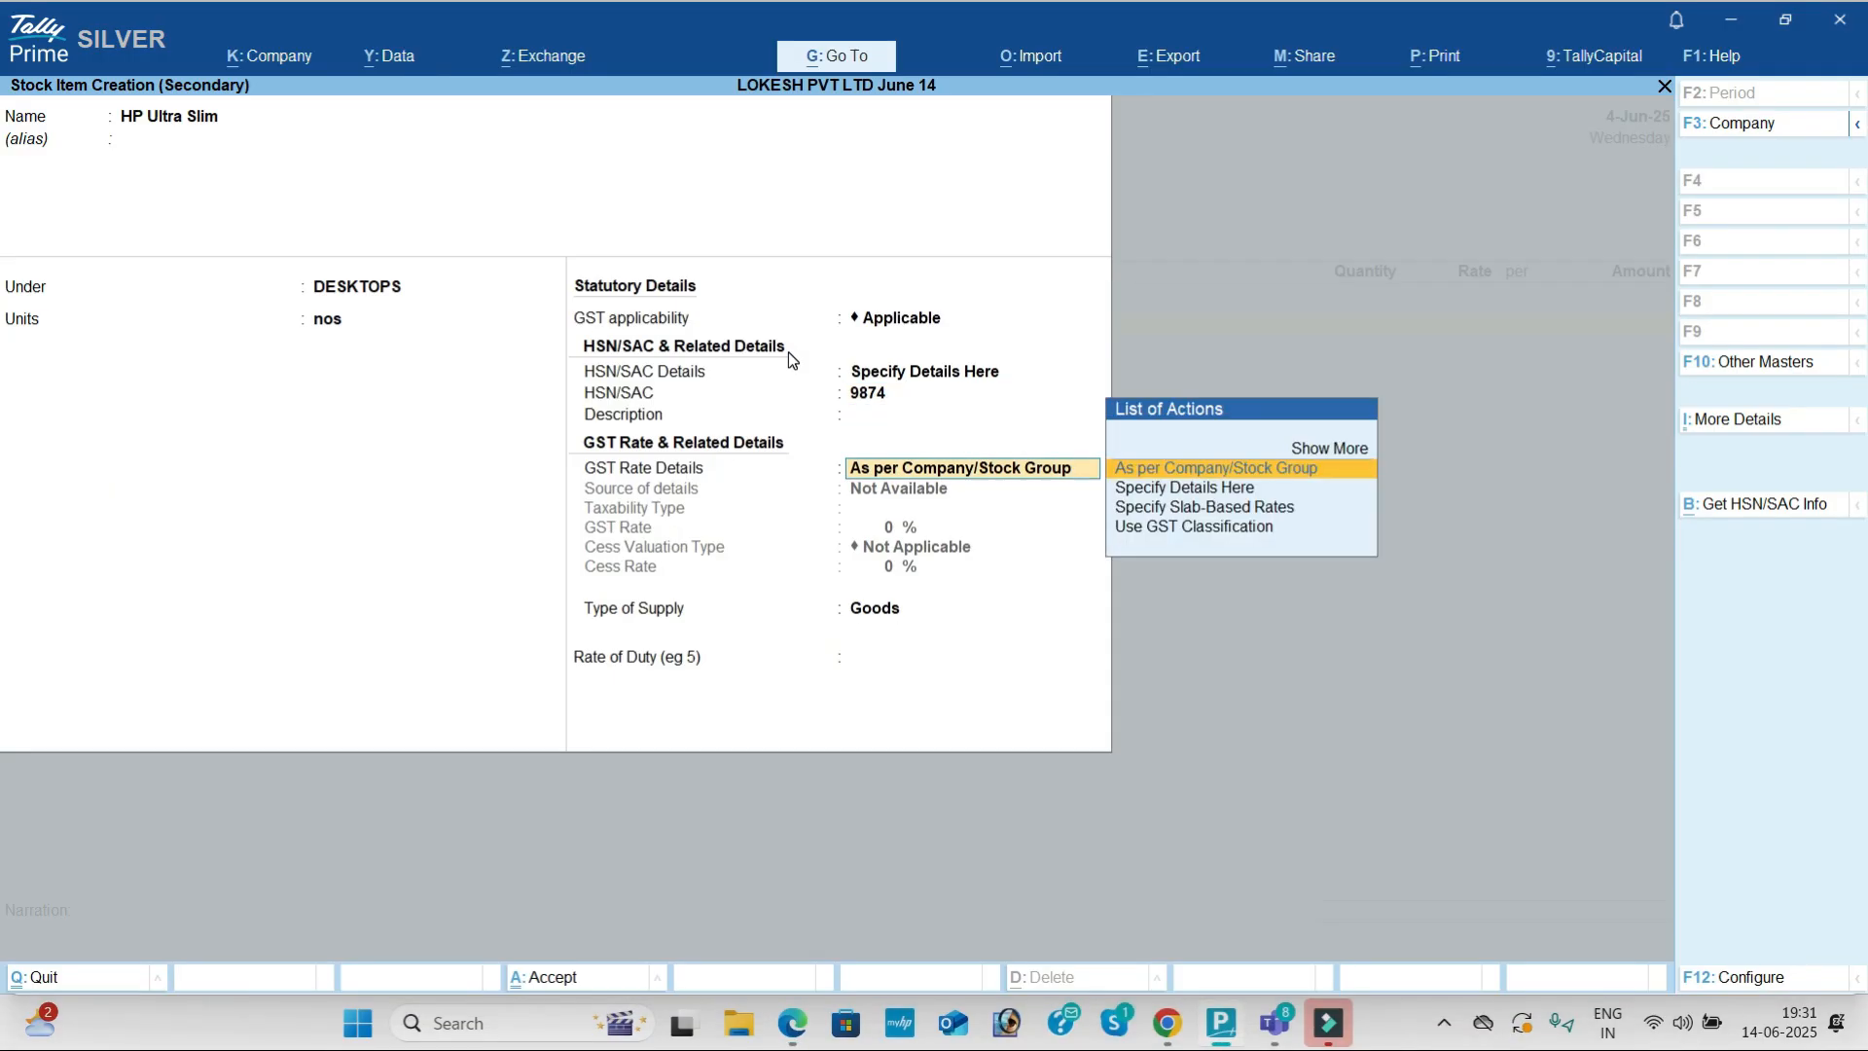
pyautogui.press('Down')
pyautogui.press('Return')
pyautogui.press('Return')
pyautogui.hotkey('alt', 'Tab')
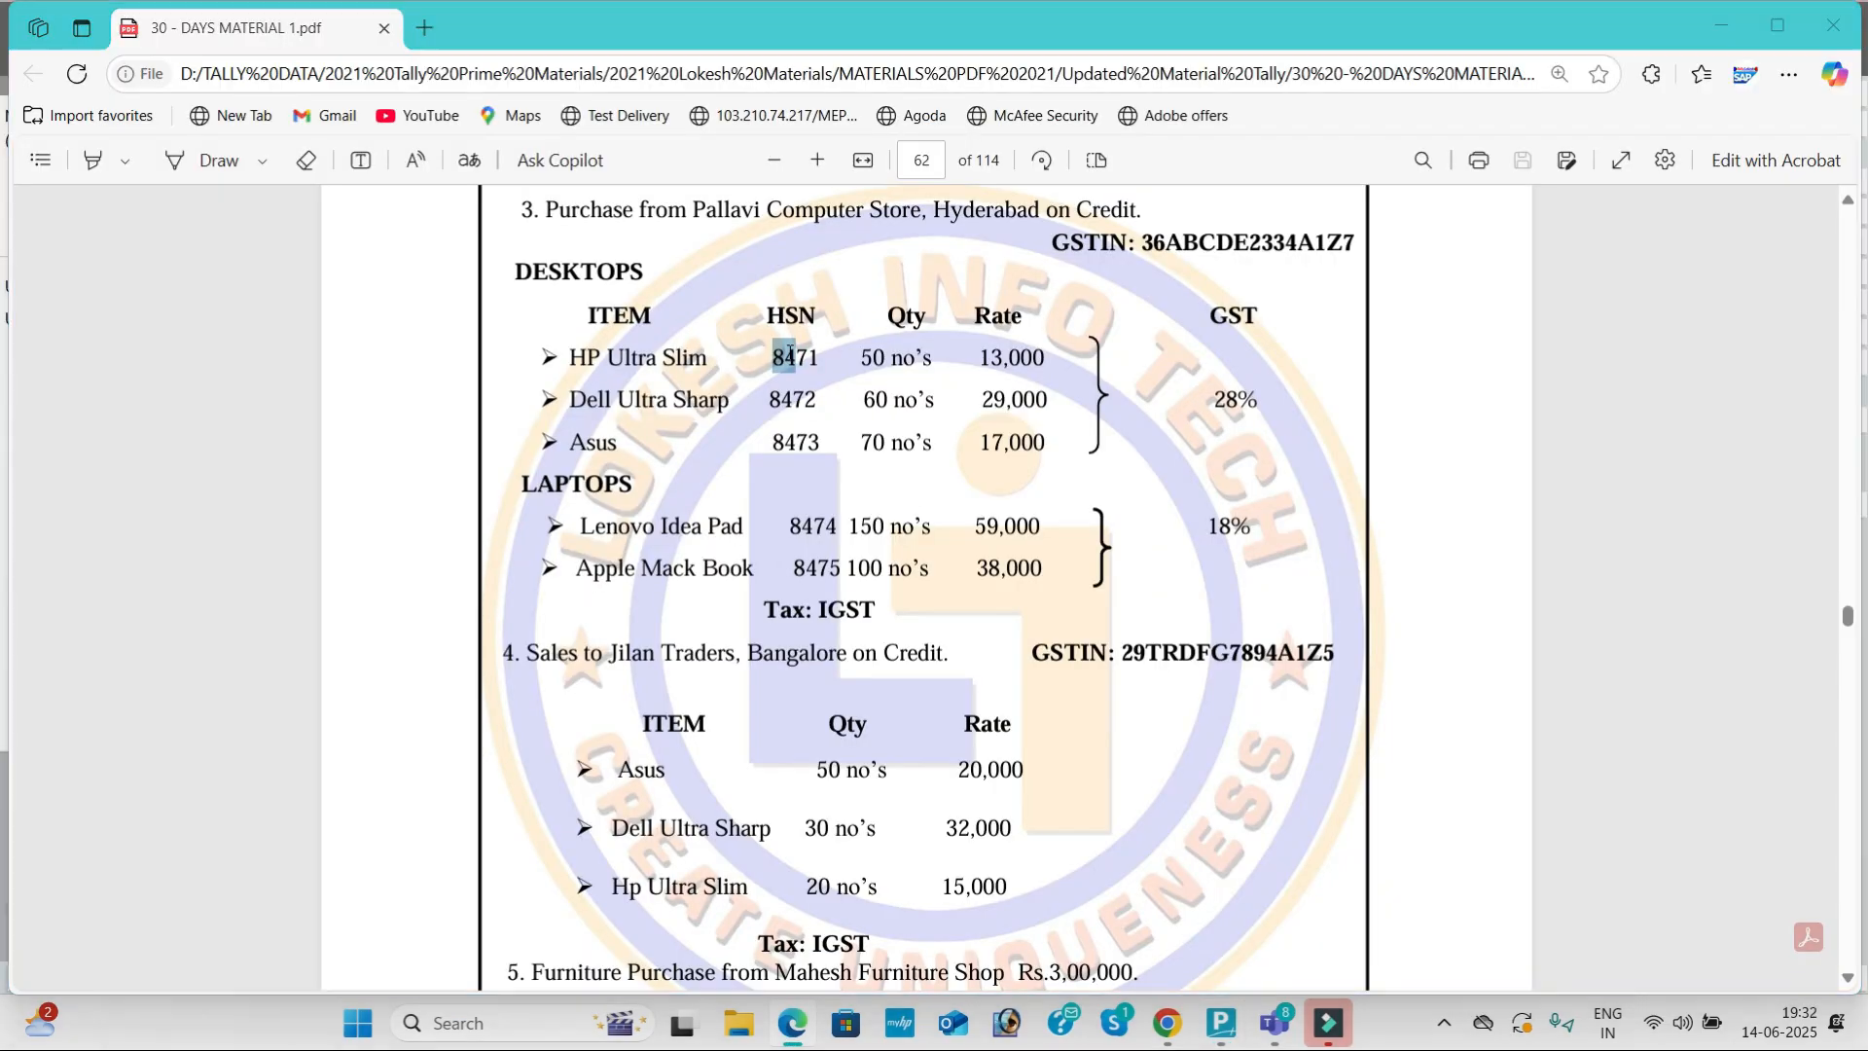
pyautogui.hotkey('alt', 'Tab')
pyautogui.write('28')
# Step: Enter 50 nos of HP Ultra Slim at a rate of 13,000
pyautogui.press('Return')
pyautogui.press('Return')
pyautogui.press('Return')
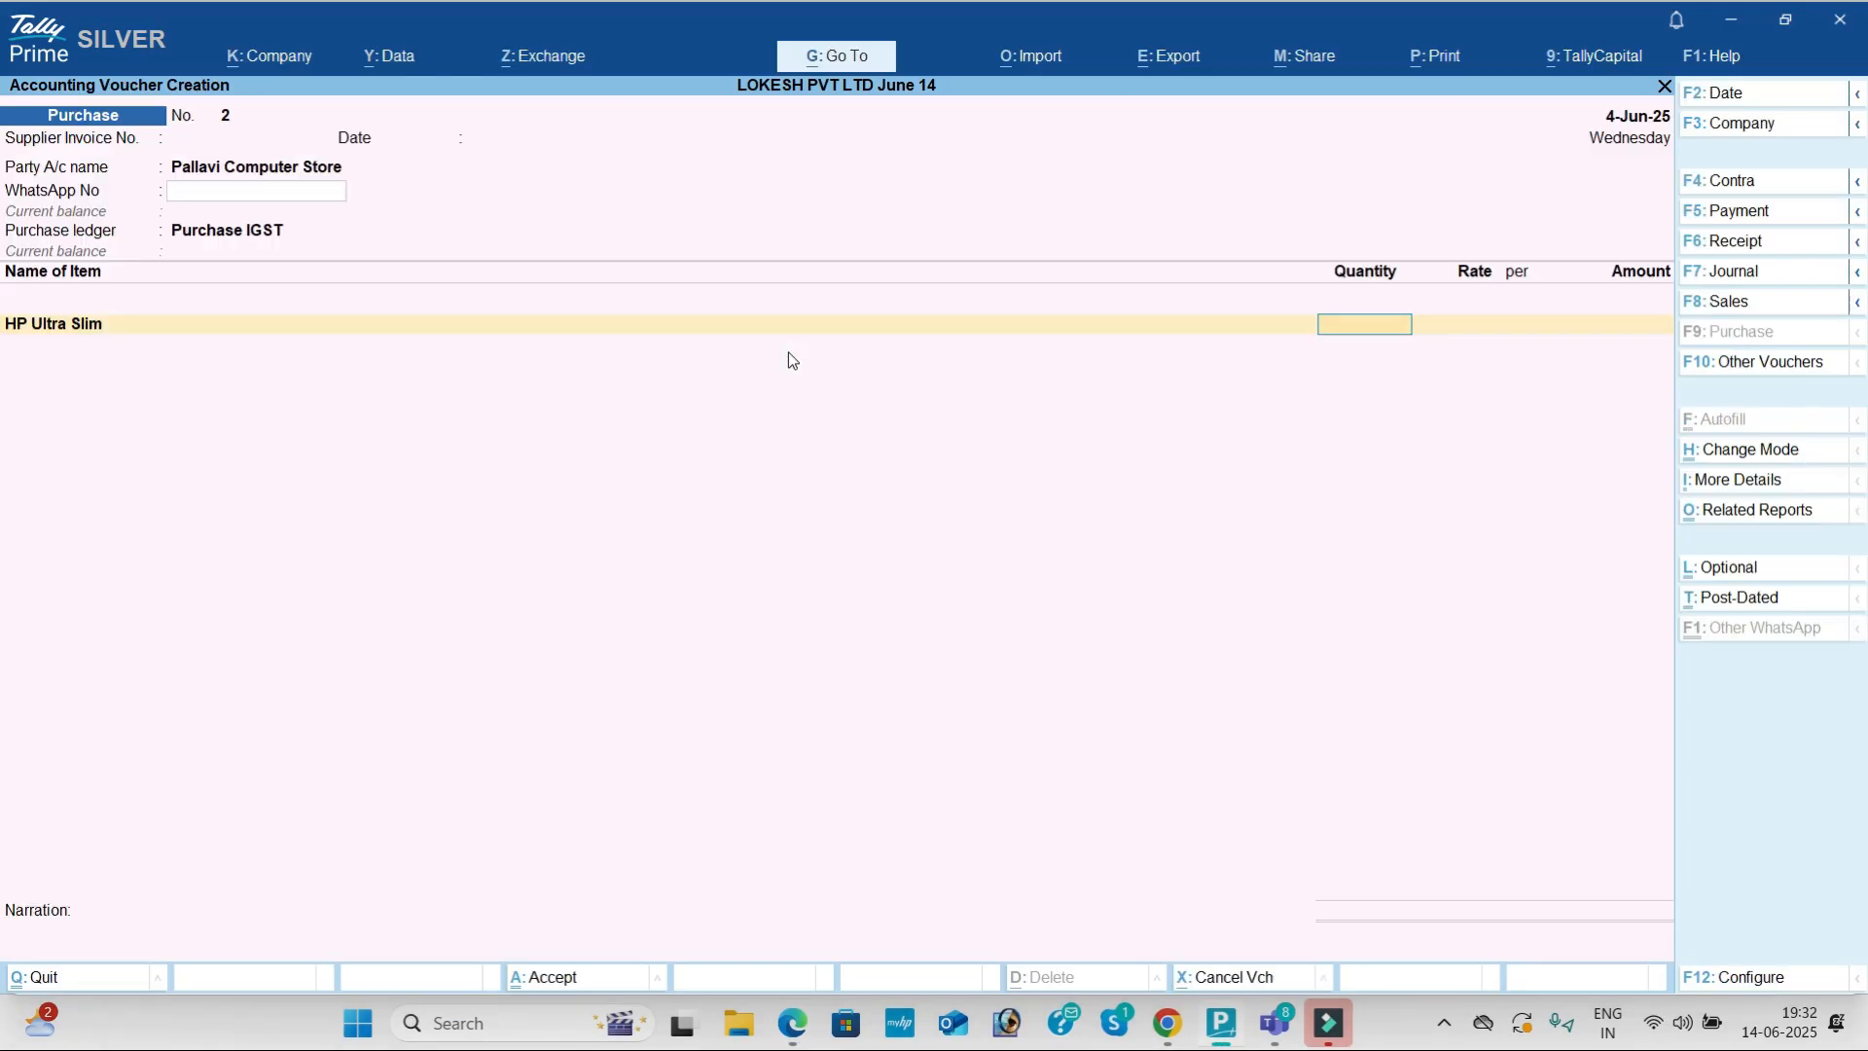
pyautogui.hotkey('alt', 'Tab')
pyautogui.hotkey('alt', 'Tab')
pyautogui.write('50')
pyautogui.press('Return')
pyautogui.write('1')
pyautogui.hotkey('alt', 'Tab')
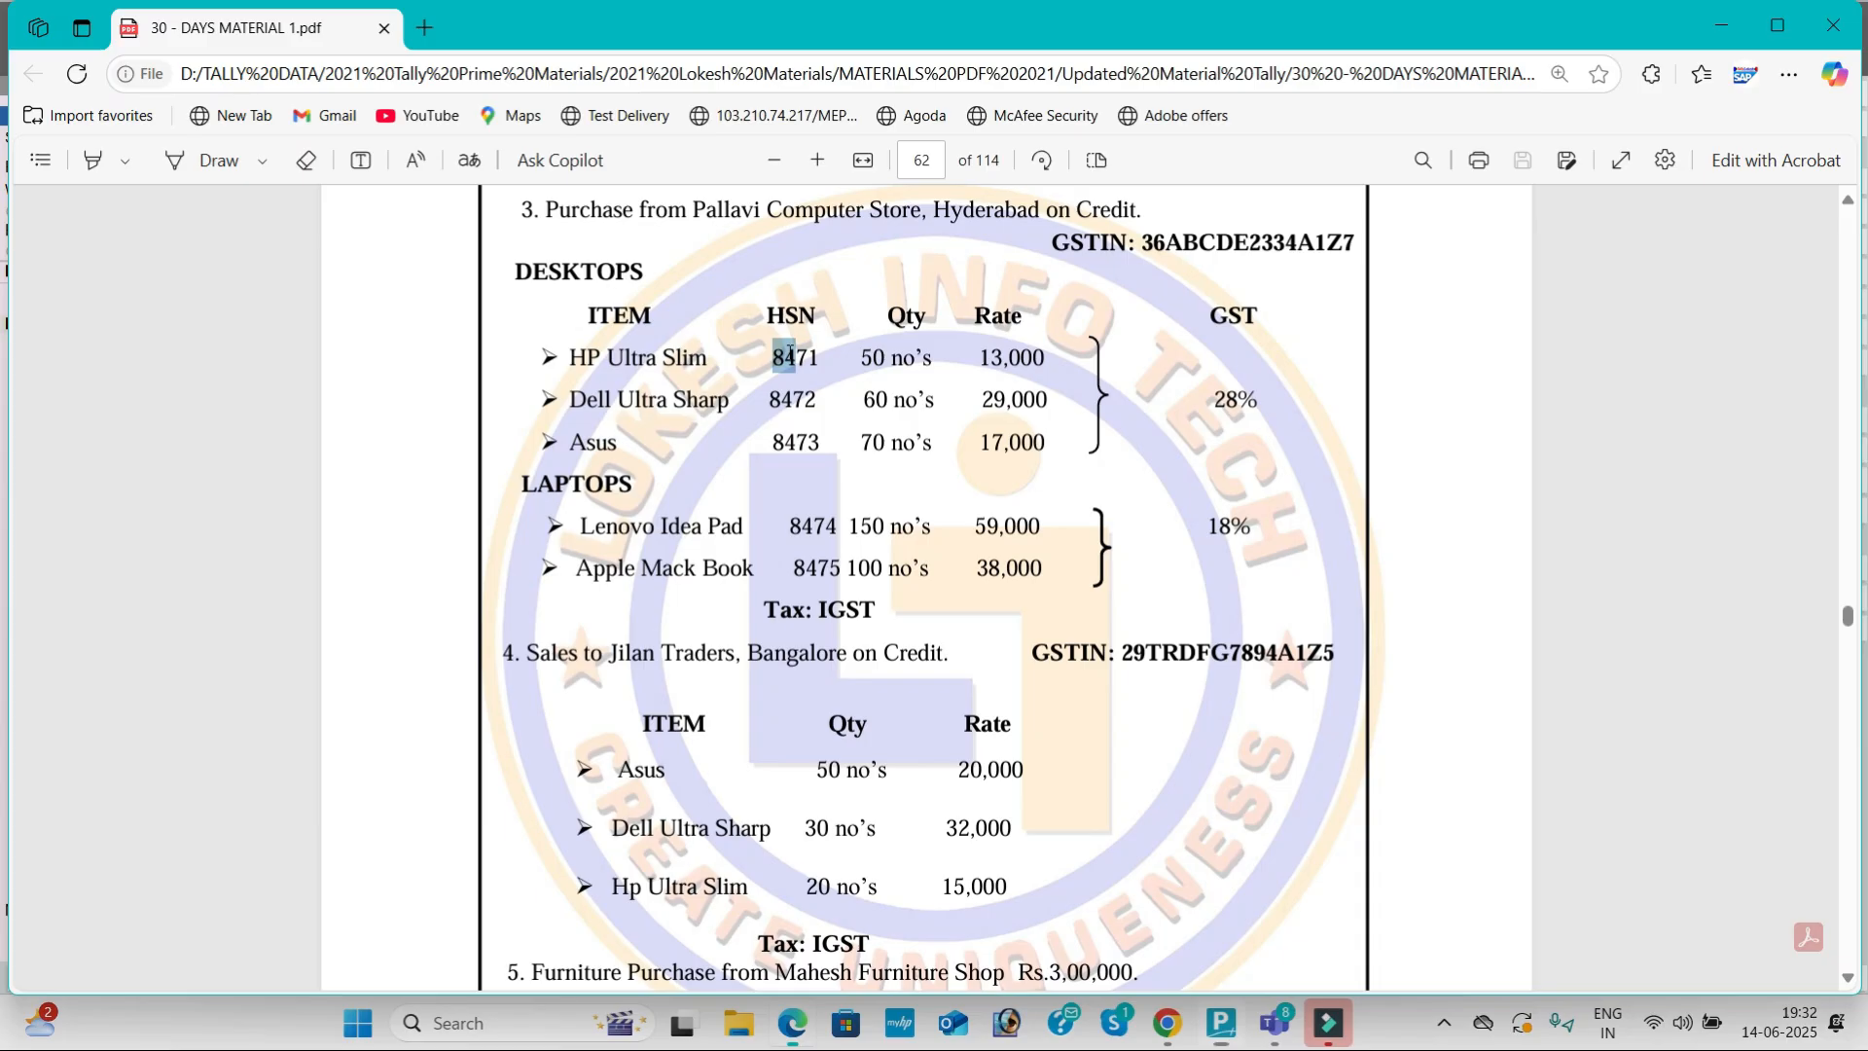
pyautogui.hotkey('alt', 'Tab')
pyautogui.write('0')
pyautogui.press('Return')
pyautogui.press('Return')
pyautogui.press('Return')
pyautogui.press('Return')
pyautogui.press('Return')
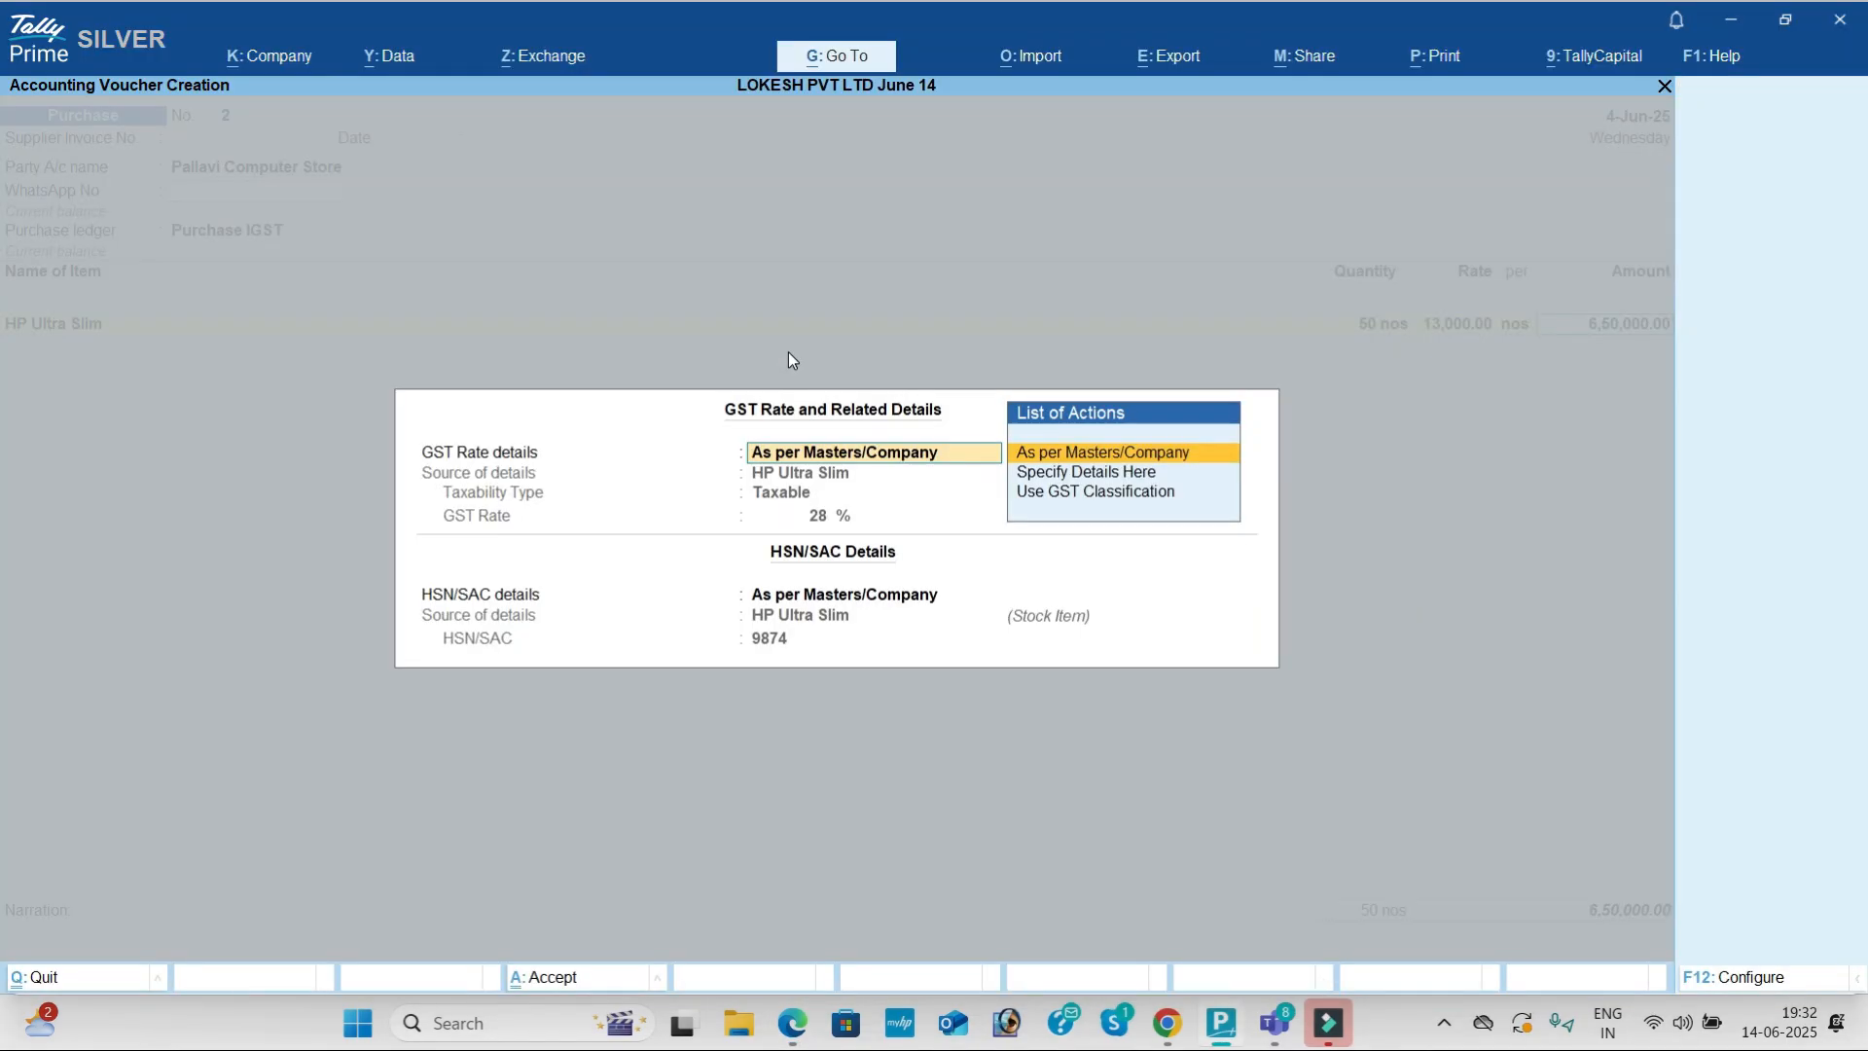
pyautogui.hotkey('alt', 'c')
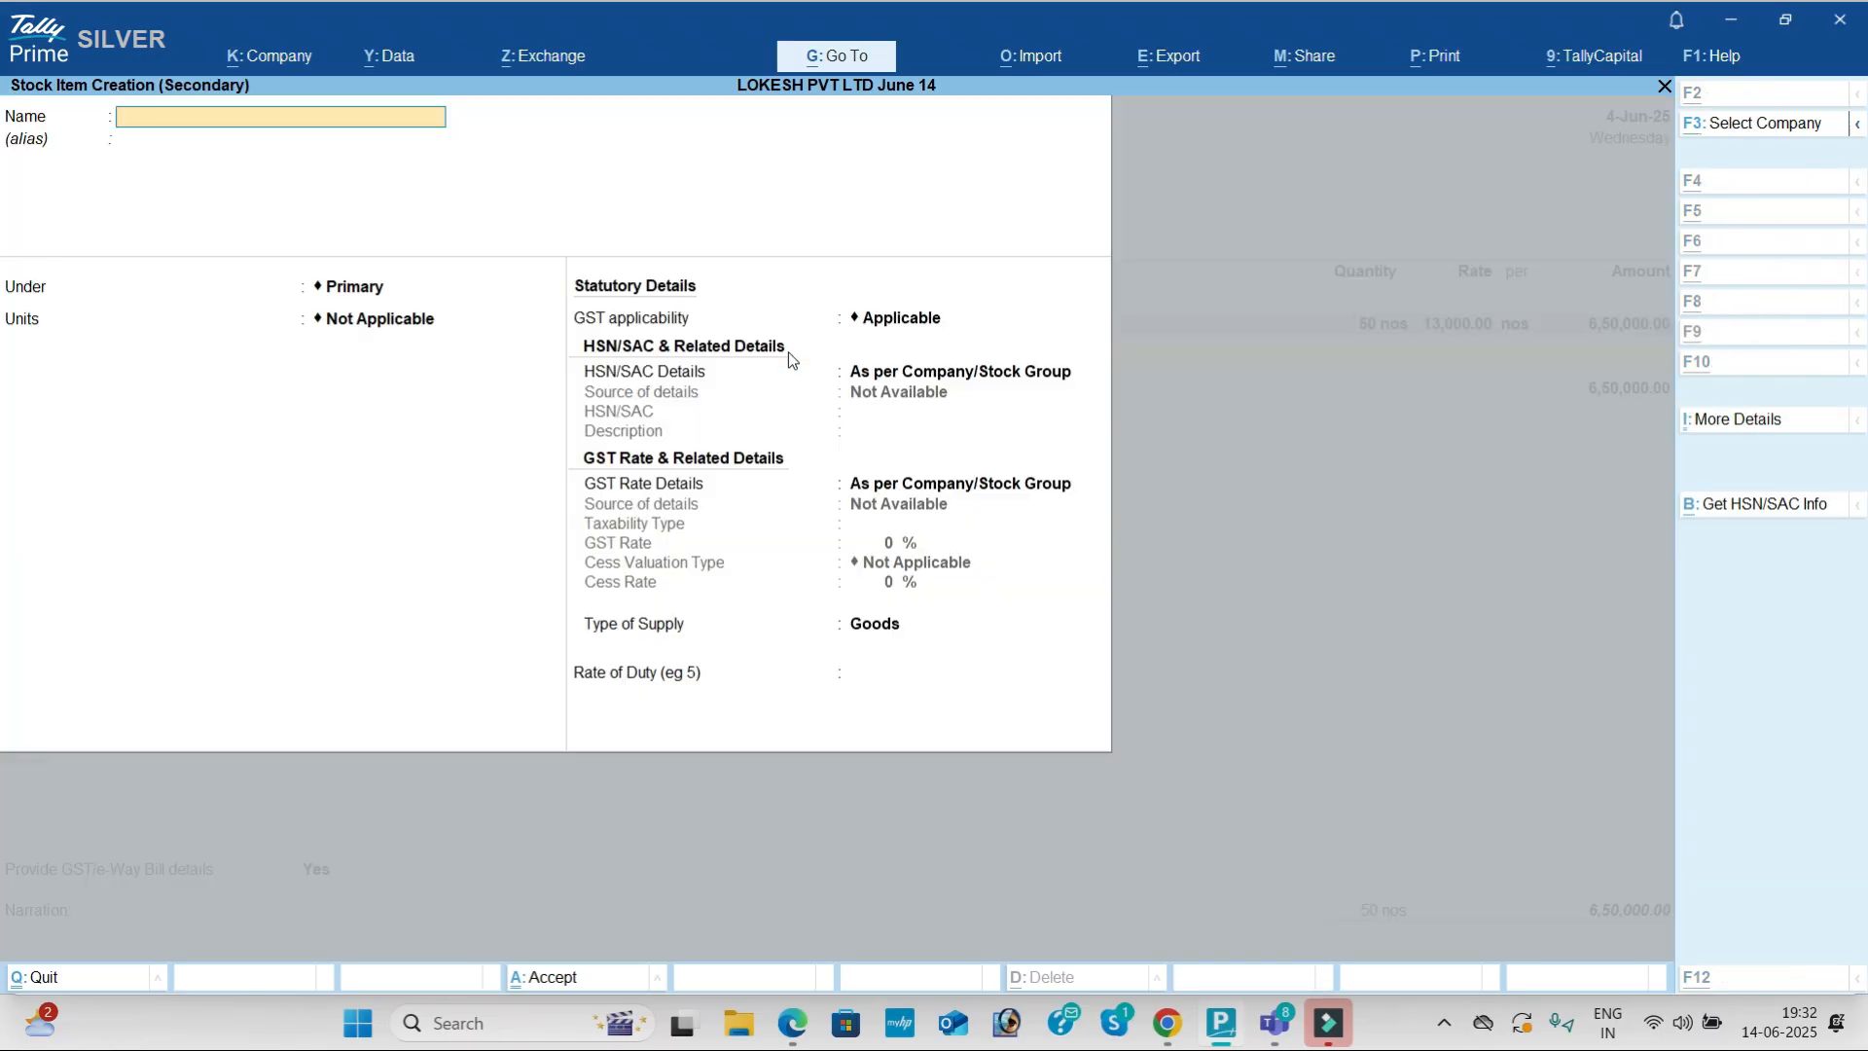
# Step: Create stock item Dell Ultra Sharp under the DESKTOPS group
pyautogui.hotkey('alt', 'Tab')
pyautogui.moveTo(572, 393); pyautogui.dragTo(732, 397)
pyautogui.hotkey('ctrl', 'c')
pyautogui.hotkey('alt', 'Tab')
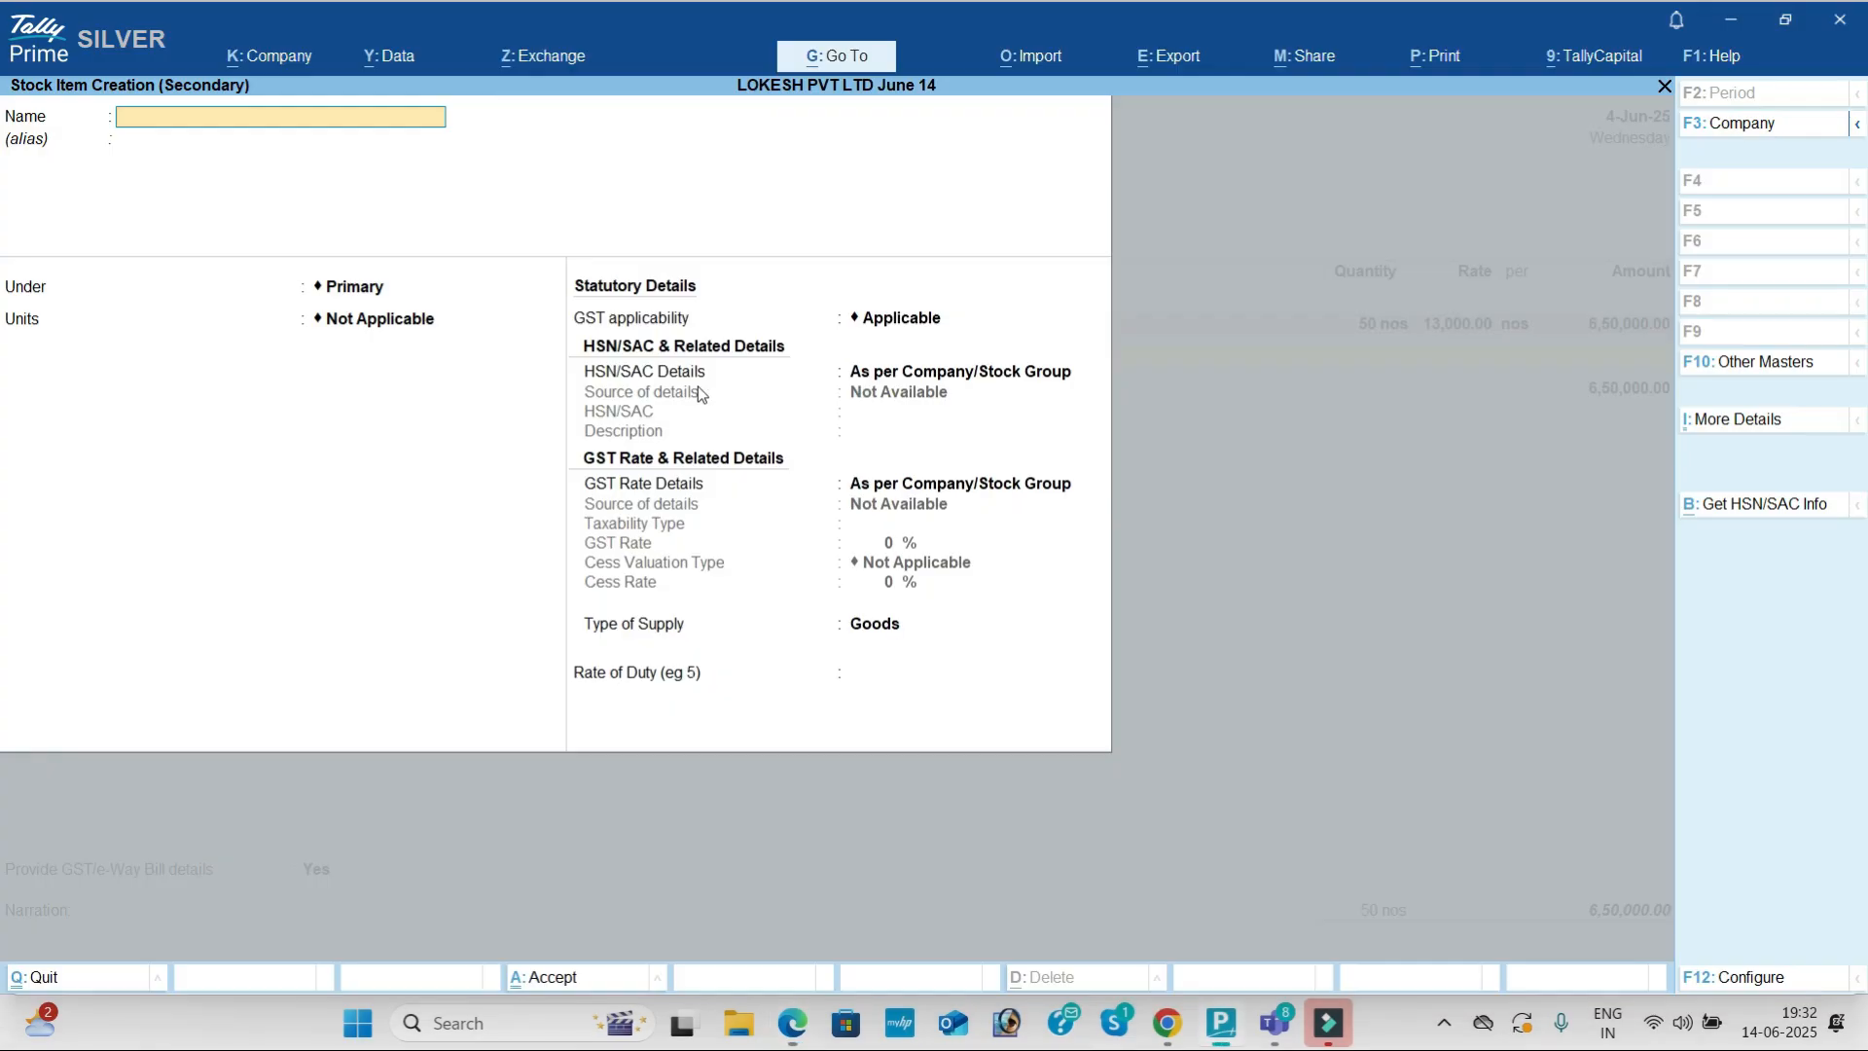
pyautogui.hotkey('ctrl', 'alt', 'v')
pyautogui.press('Return')
pyautogui.press('Return')
pyautogui.press('Down')
# Step: Give Dell Ultra Sharp unit nos, HSN 6541 and 28% GST, and save it
pyautogui.press('Return')
pyautogui.press('Return')
pyautogui.press('Down')
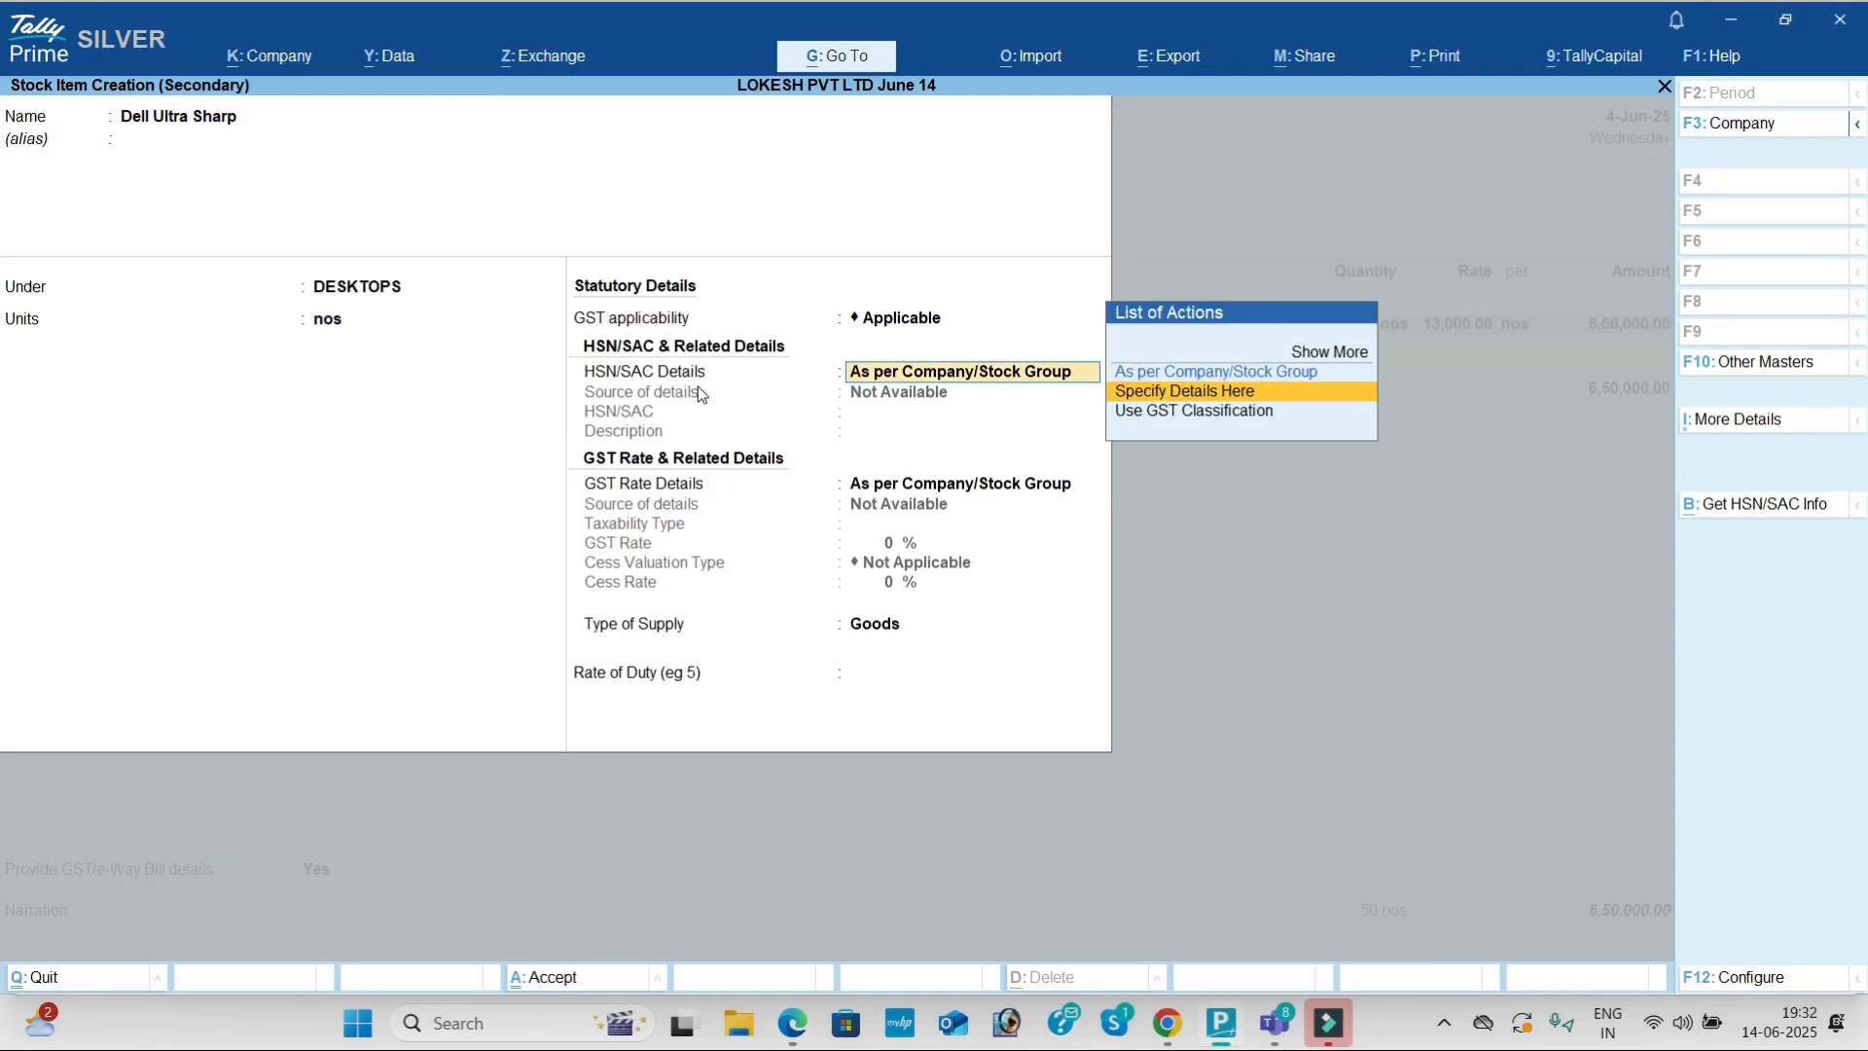
pyautogui.press('Return')
pyautogui.write('6541')
pyautogui.press('Return')
pyautogui.press('Return')
pyautogui.press('Down')
pyautogui.press('Return')
pyautogui.press('Return')
pyautogui.hotkey('alt', 'Tab')
pyautogui.hotkey('alt', 'Tab')
pyautogui.write('28')
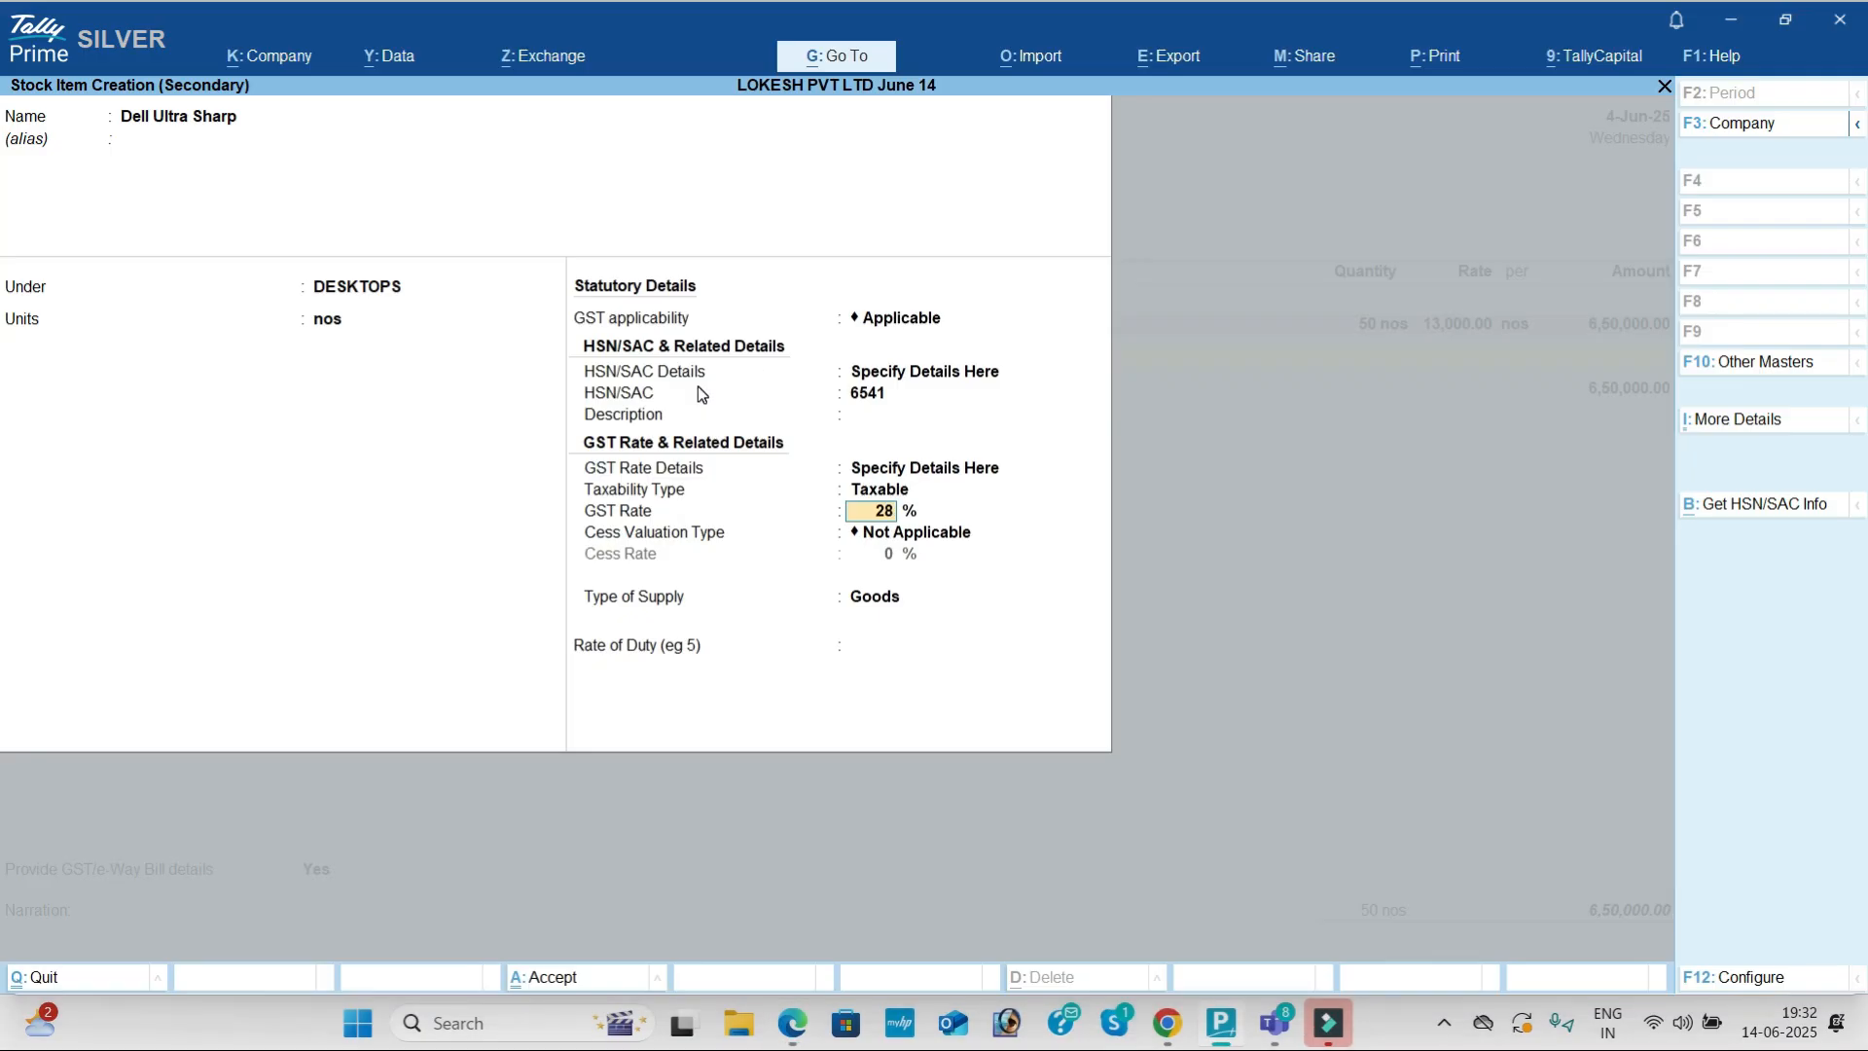
pyautogui.press('Return')
pyautogui.hotkey('ctrl', 'a')
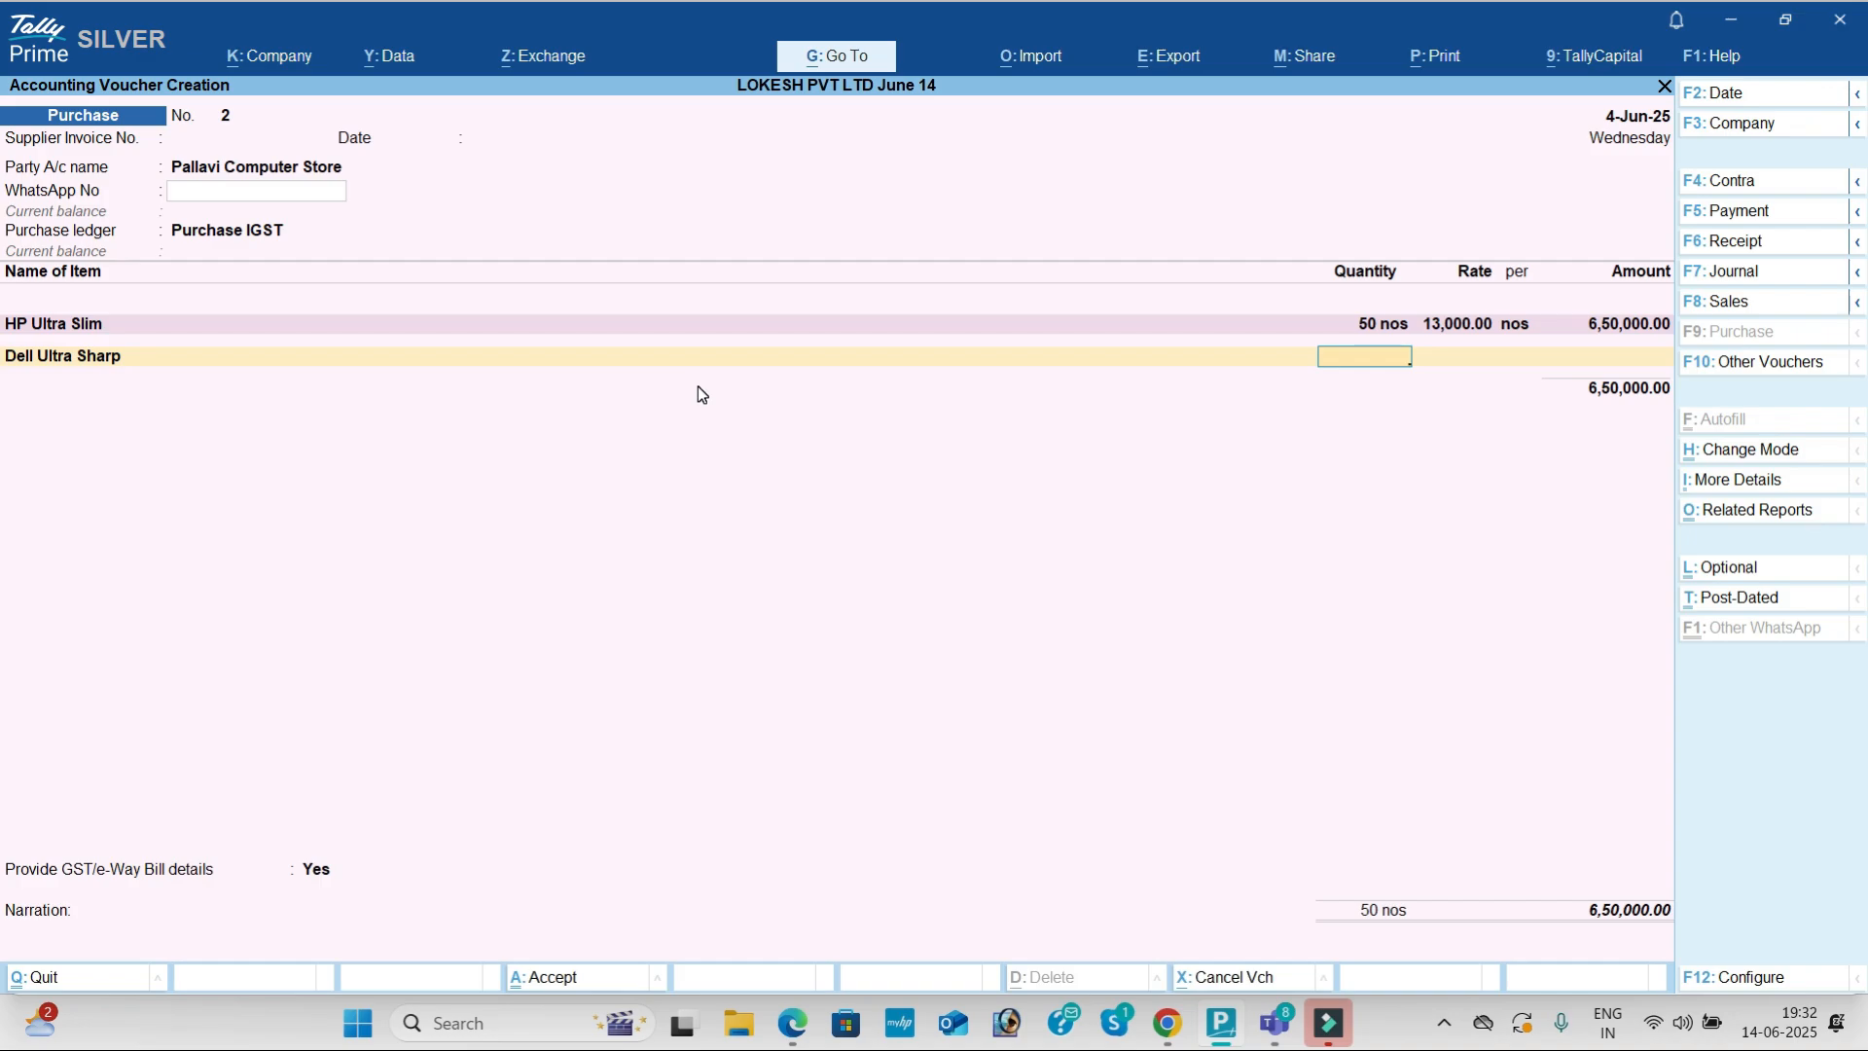
# Step: Enter 60 nos of Dell Ultra Sharp at 29,000
pyautogui.hotkey('alt', 'Tab')
pyautogui.hotkey('alt', 'Tab')
pyautogui.write('60')
pyautogui.press('Return')
pyautogui.write('29,000')
pyautogui.press('Return')
pyautogui.press('Return')
pyautogui.press('Return')
pyautogui.press('Return')
pyautogui.press('Return')
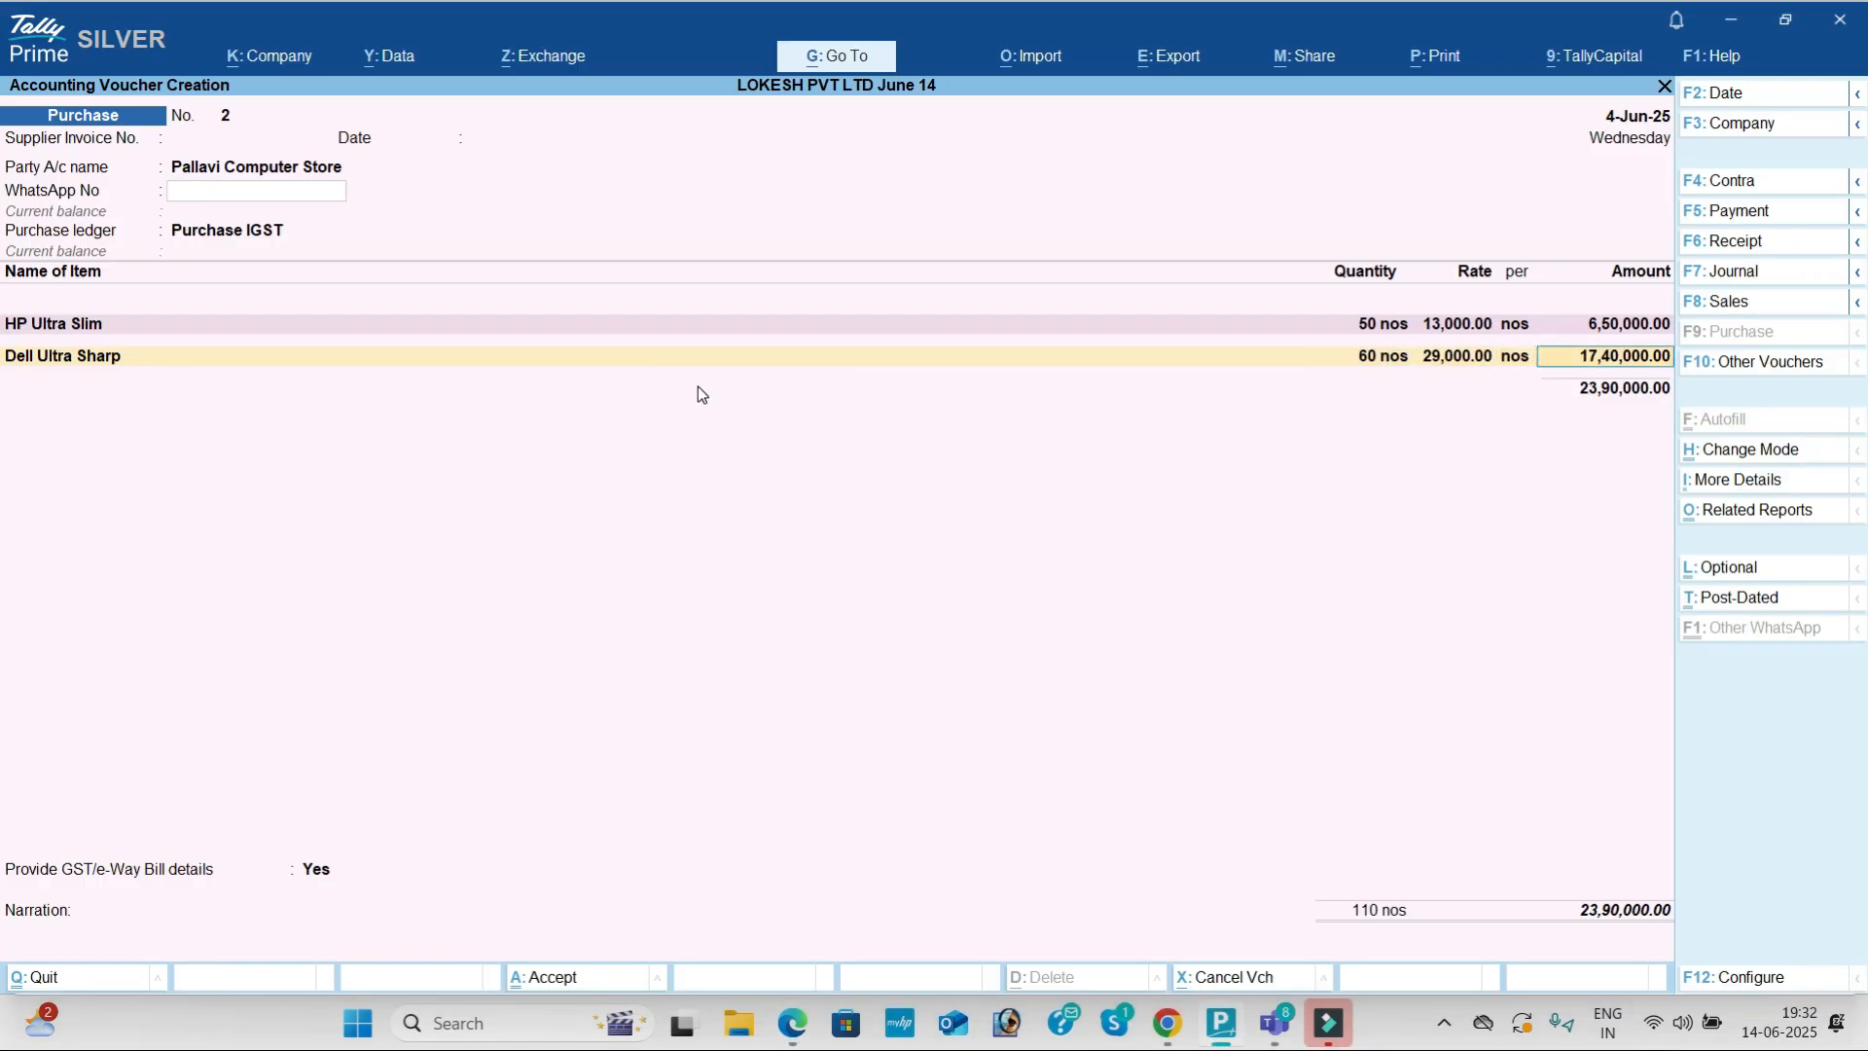
# Step: Create stock item Asus under DESKTOPS with unit nos
pyautogui.hotkey('alt', 'c')
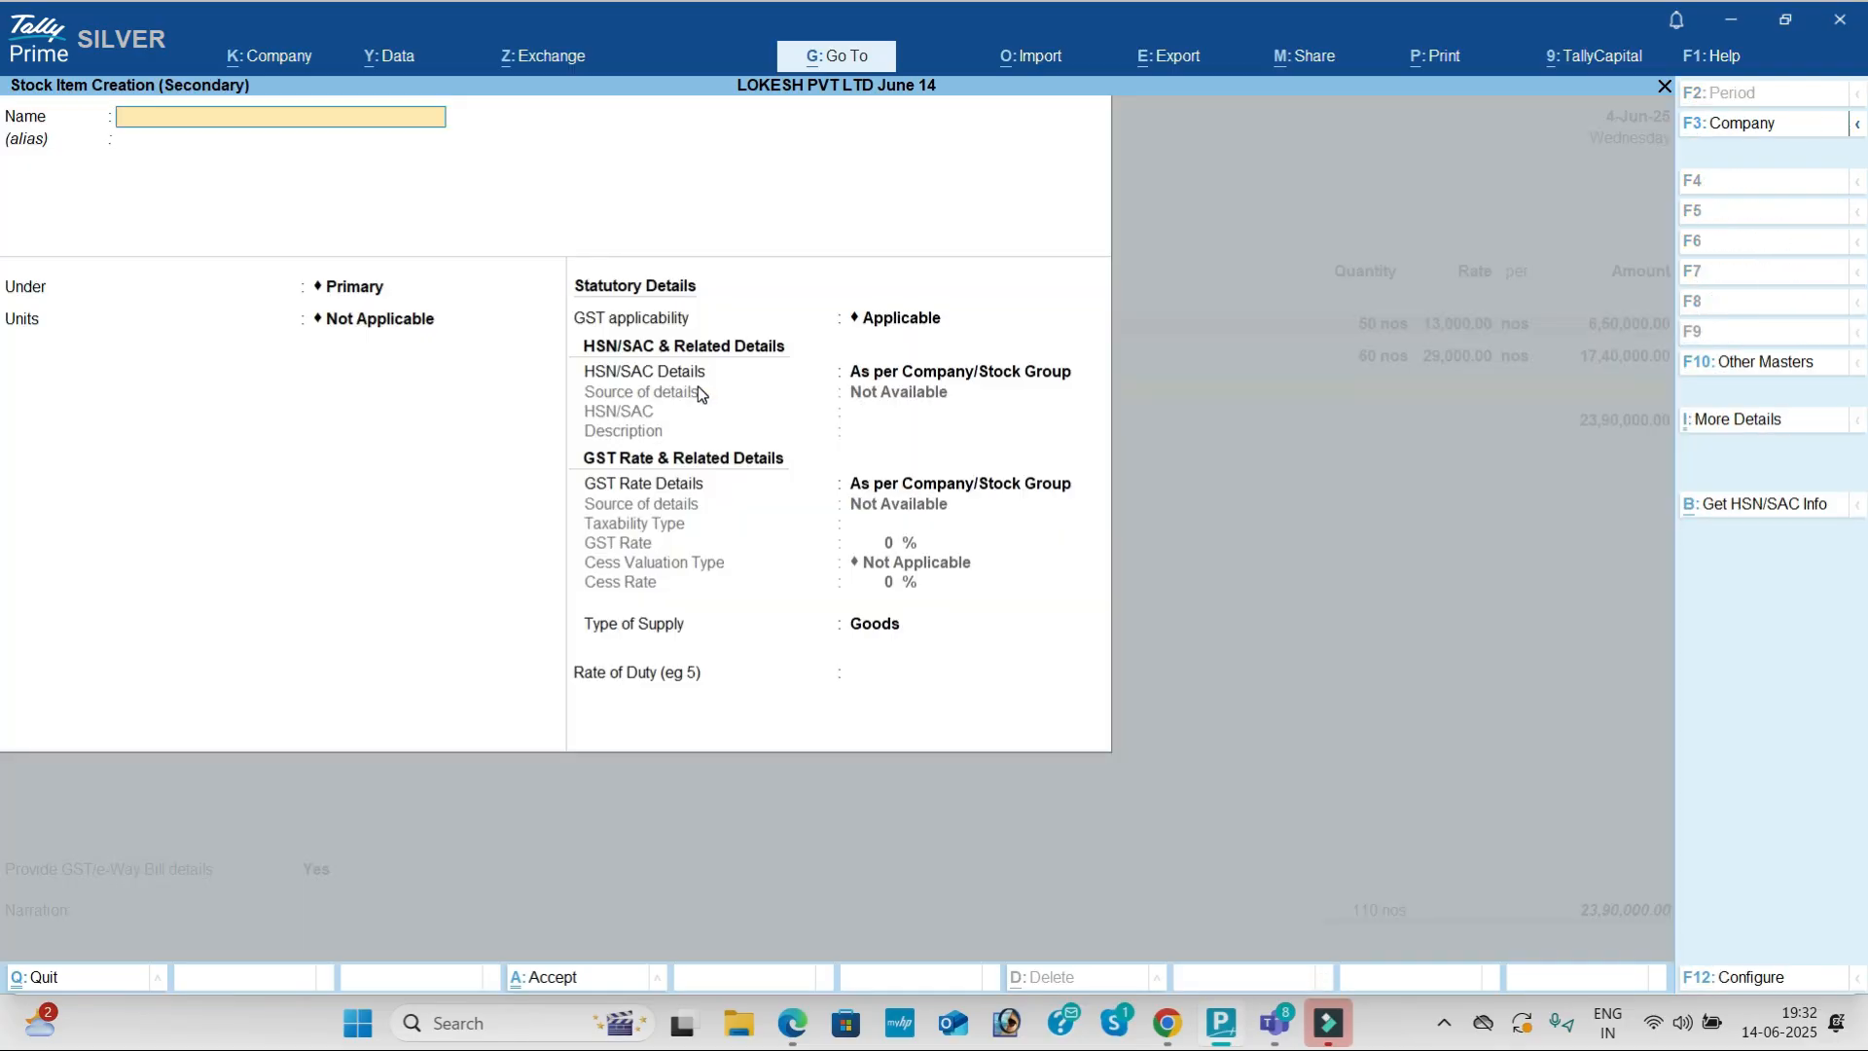
pyautogui.hotkey('alt', 'Tab')
pyautogui.hotkey('alt', 'Tab')
pyautogui.press('BackSpace')
pyautogui.press('BackSpace')
pyautogui.press('BackSpace')
pyautogui.press('Return')
pyautogui.press('Down')
pyautogui.press('Return')
# Step: Set Asus's HSN code to 98521 and GST rate to 28%, and save it
pyautogui.press('Return')
pyautogui.press('Return')
pyautogui.press('Down')
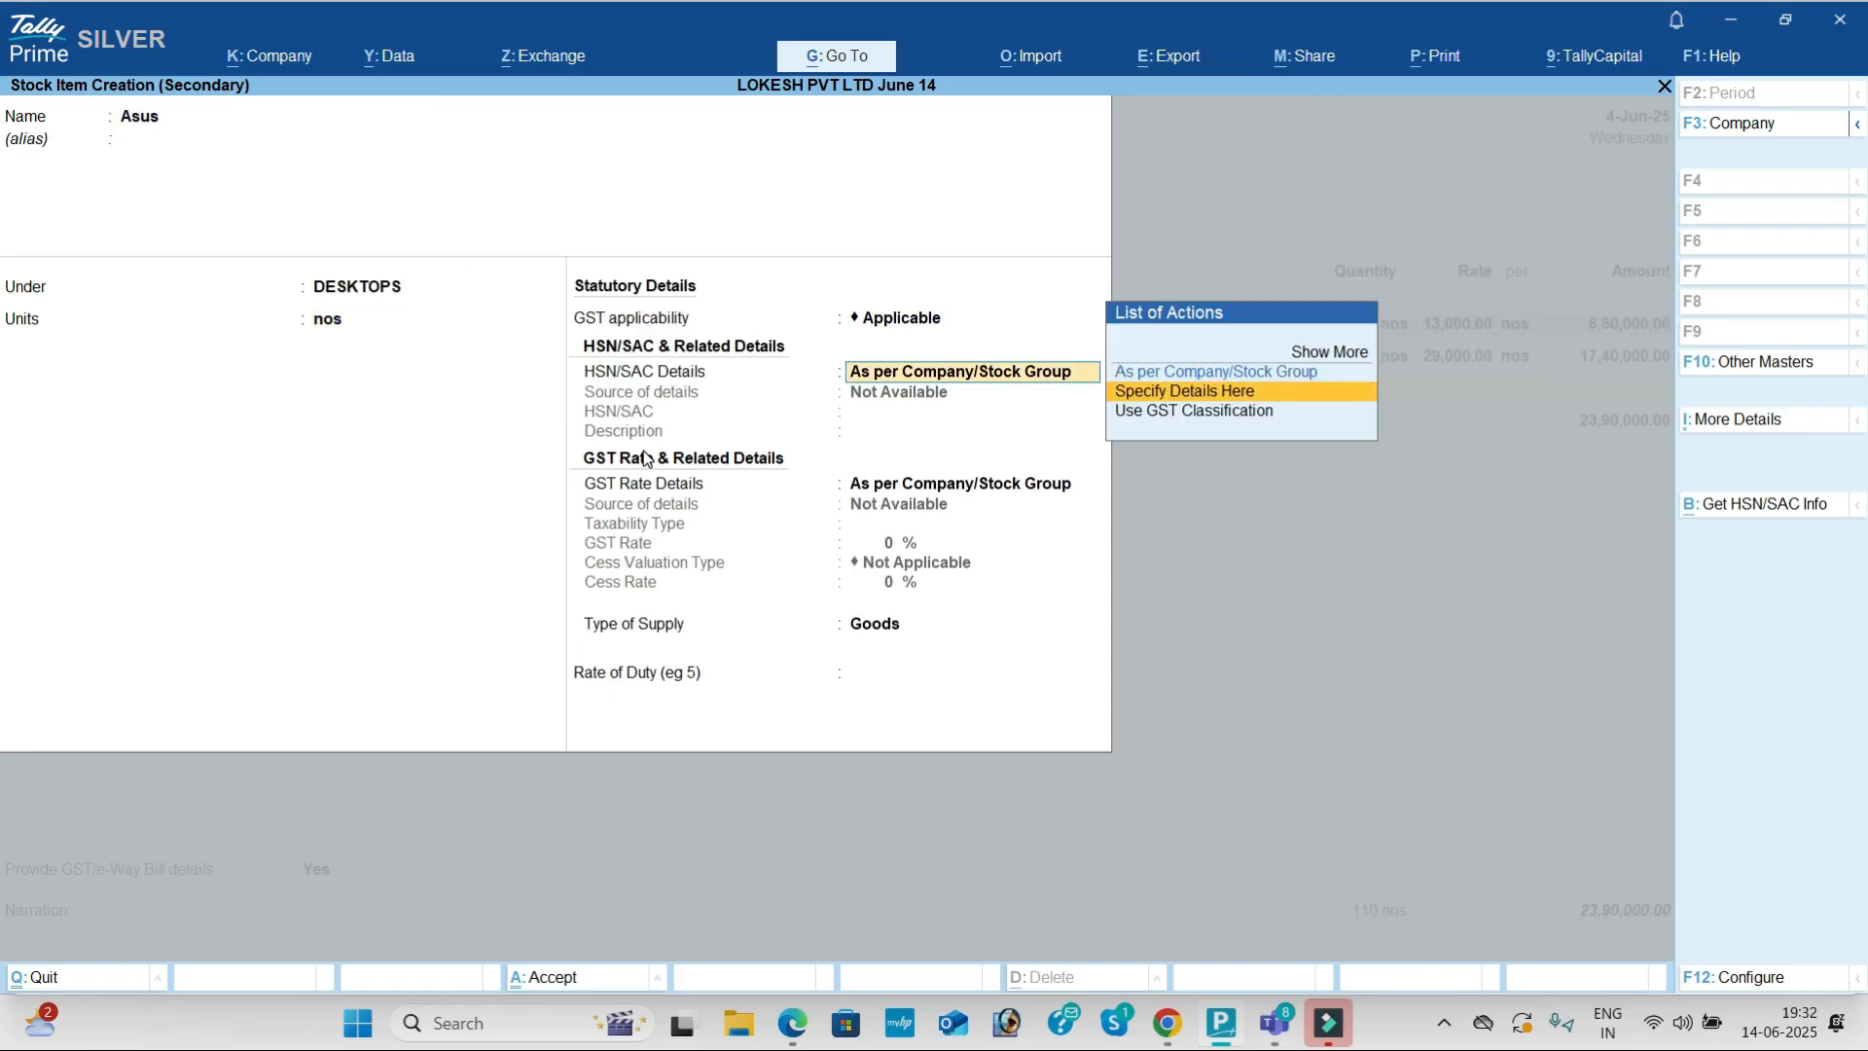
pyautogui.press('Return')
pyautogui.press('Return')
pyautogui.press('Return')
pyautogui.press('Down')
pyautogui.press('Return')
pyautogui.press('Return')
pyautogui.write('28')
pyautogui.press('Return')
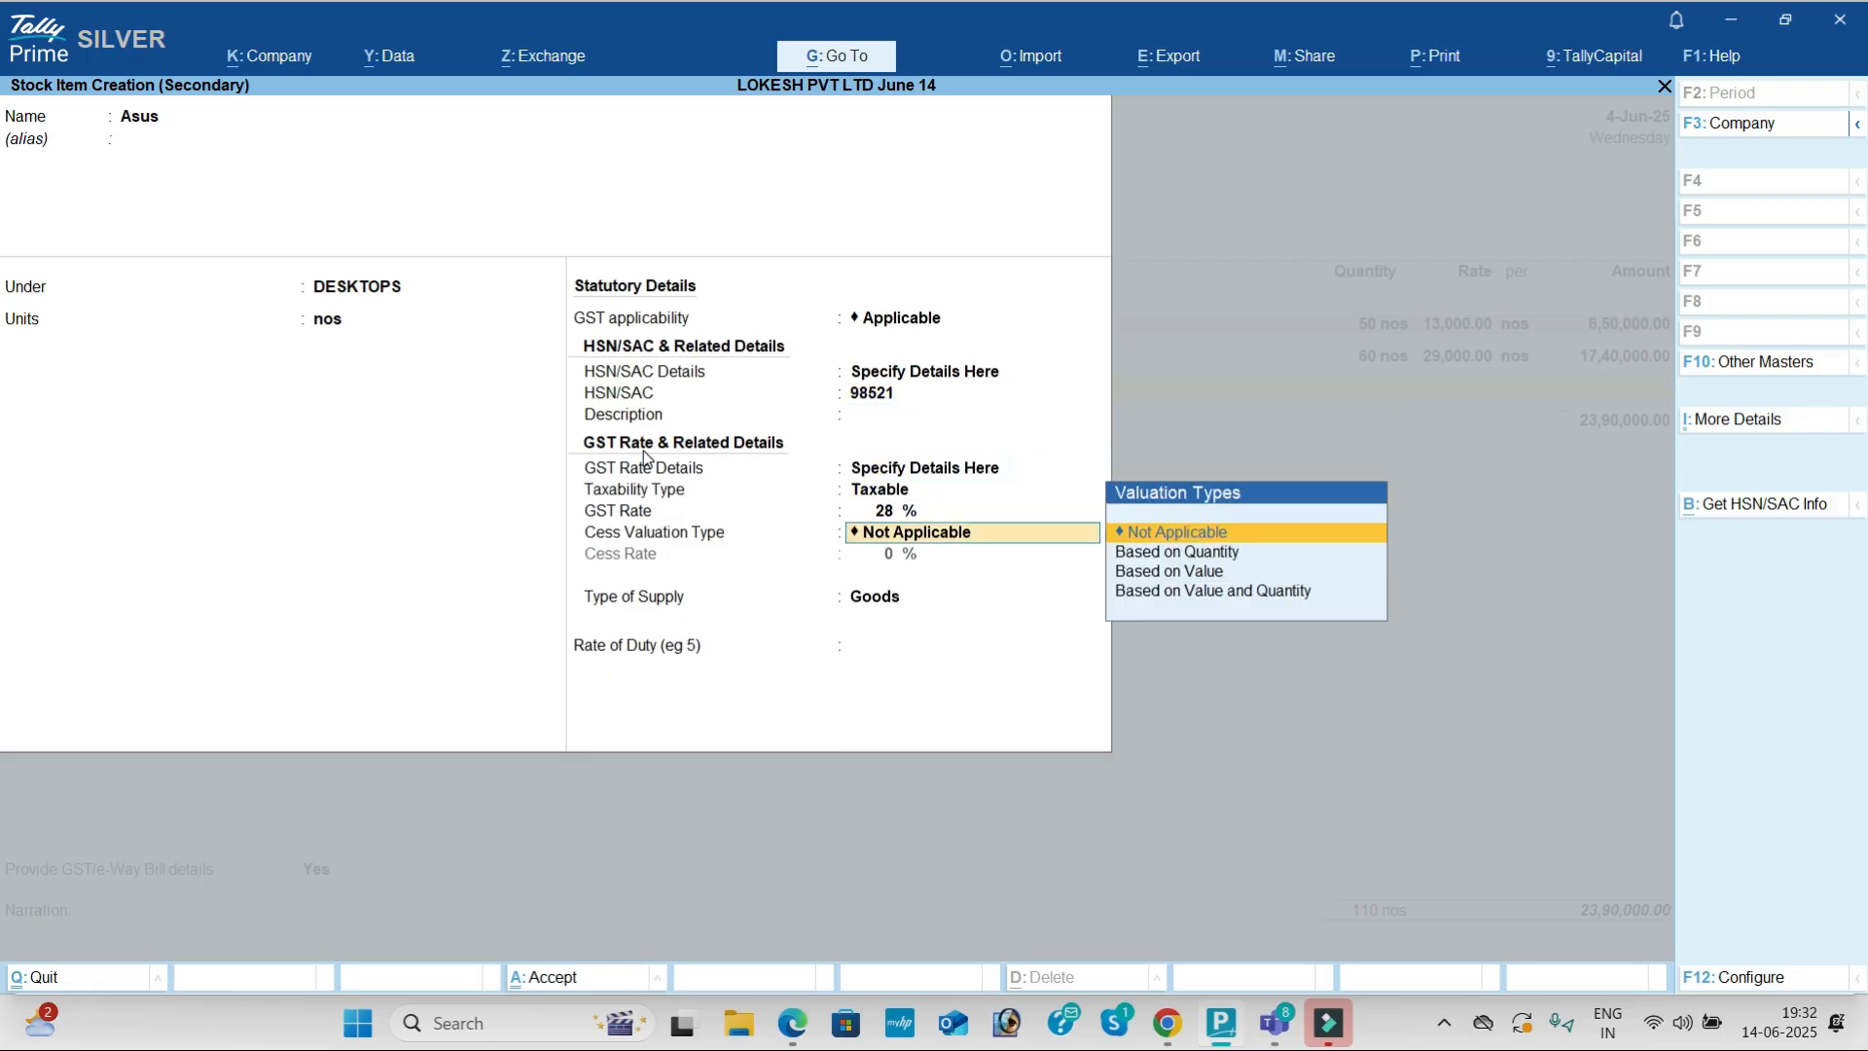
pyautogui.hotkey('ctrl', 'a')
pyautogui.hotkey('alt', 'Tab')
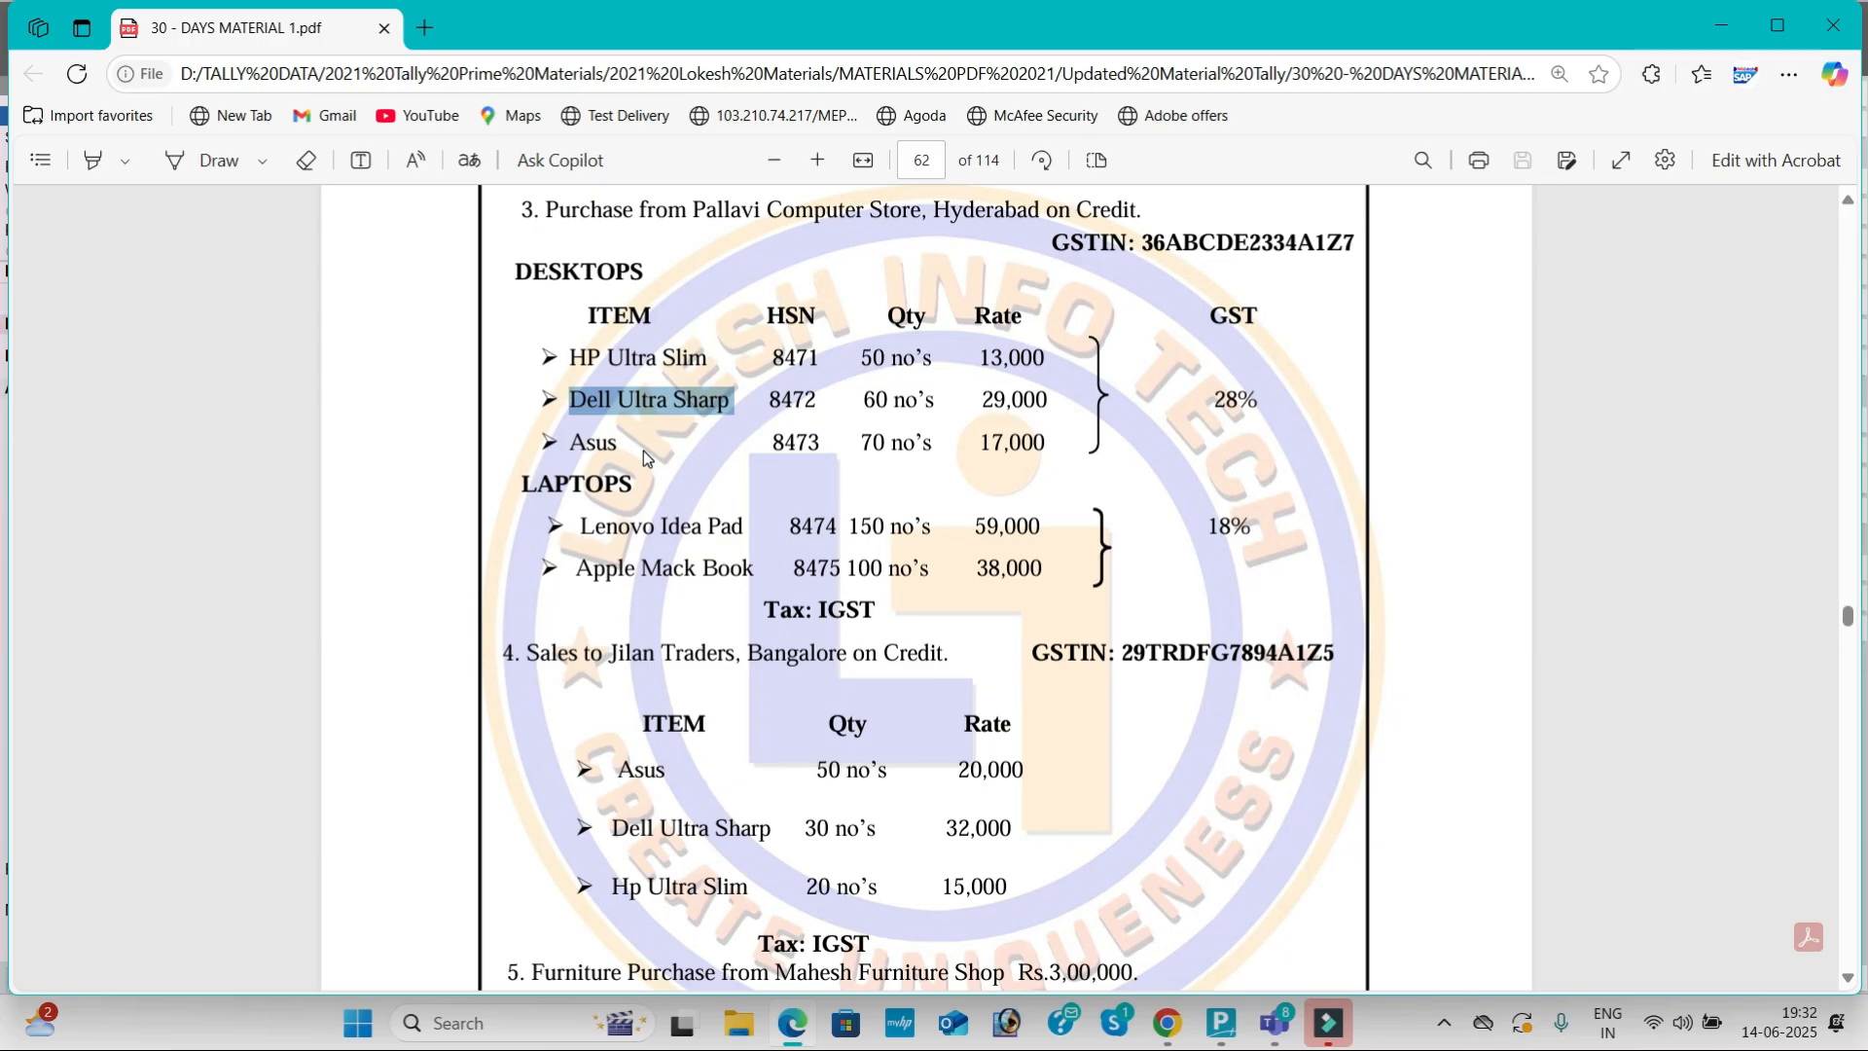
# Step: Enter 70 nos of Asus at 17,000
pyautogui.hotkey('alt', 'Tab')
pyautogui.write('70')
pyautogui.press('Return')
pyautogui.write('17,000')
pyautogui.press('Return')
pyautogui.press('Return')
pyautogui.press('Return')
pyautogui.press('Return')
pyautogui.press('Return')
# Step: Name a new stock item Lenovo Idea Pad, taken from the PDF
pyautogui.hotkey('alt', 'c')
pyautogui.hotkey('alt', 'Tab')
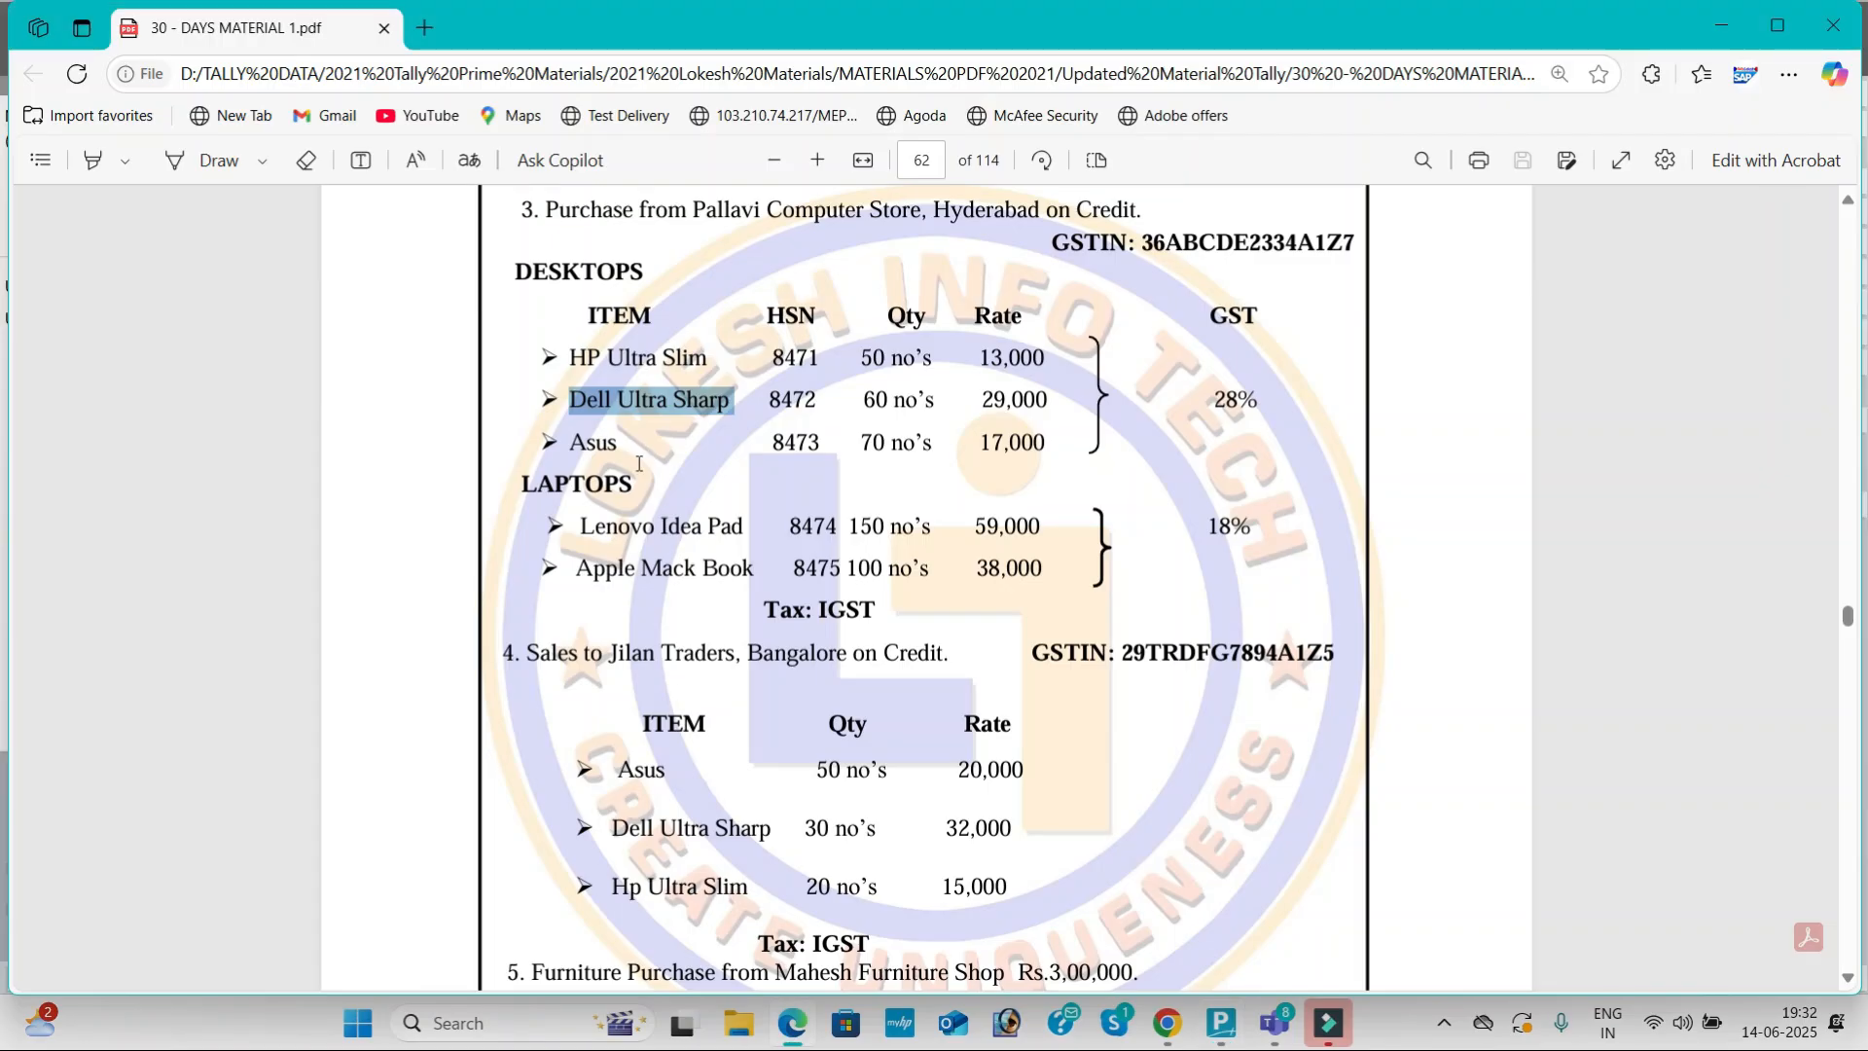
pyautogui.moveTo(581, 525); pyautogui.dragTo(742, 530)
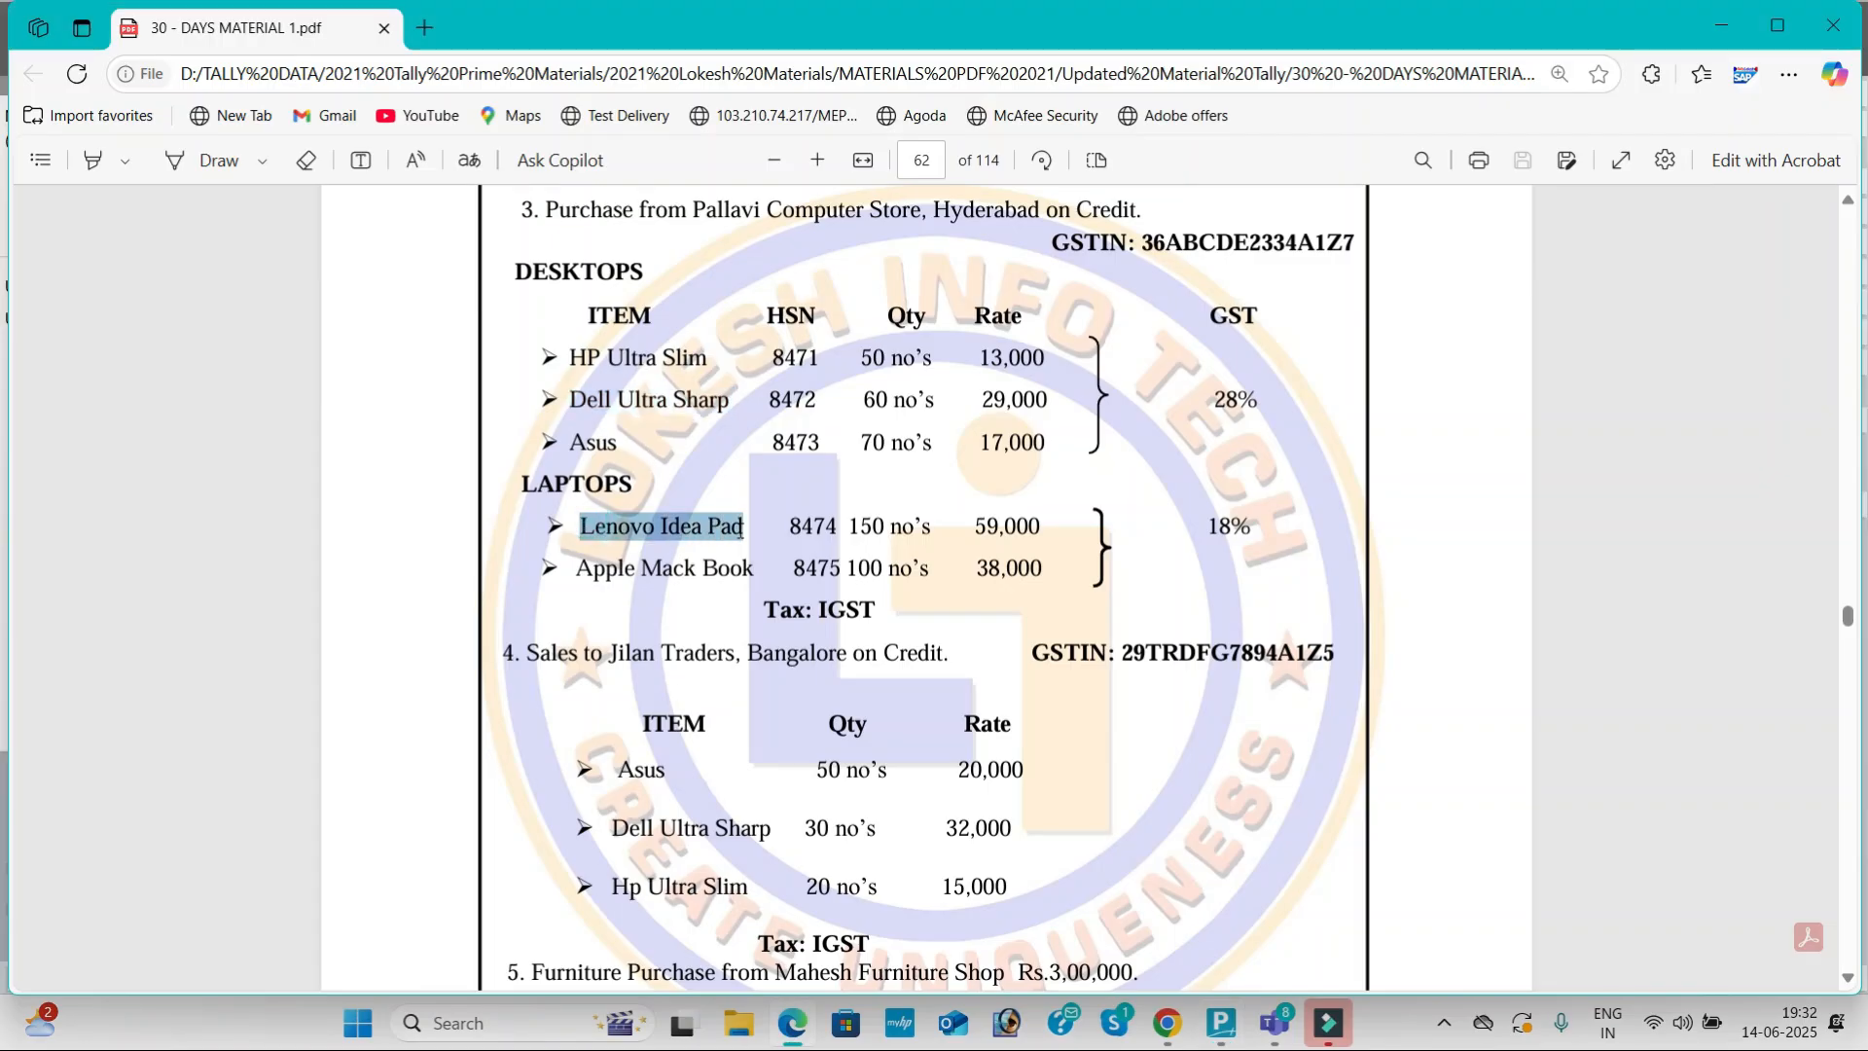
pyautogui.hotkey('ctrl', 'c')
pyautogui.hotkey('alt', 'Tab')
pyautogui.hotkey('ctrl', 'v')
pyautogui.press('Return')
# Step: Create the LAPTOPS stock group, named from the PDF heading
pyautogui.hotkey('alt', 'c')
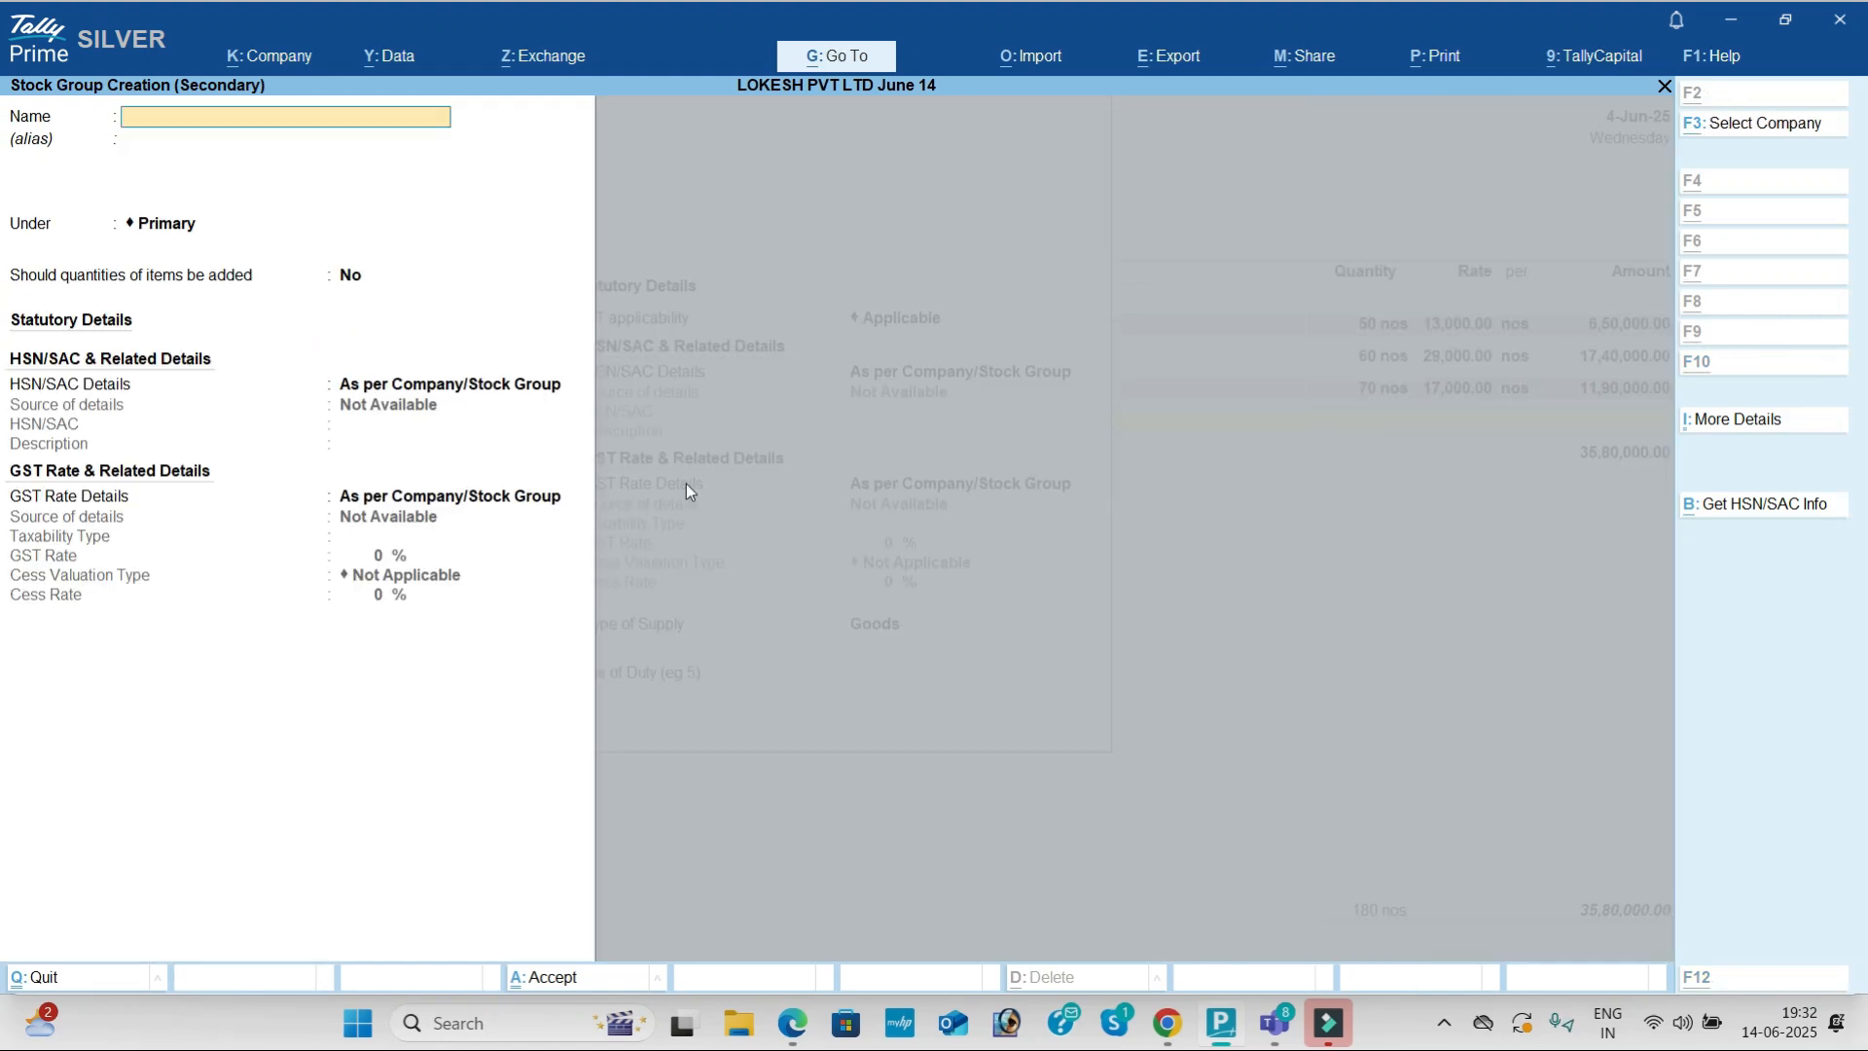
pyautogui.hotkey('alt', 'Tab')
pyautogui.moveTo(517, 498); pyautogui.dragTo(610, 502)
pyautogui.hotkey('ctrl', 'c')
pyautogui.hotkey('alt', 'Tab')
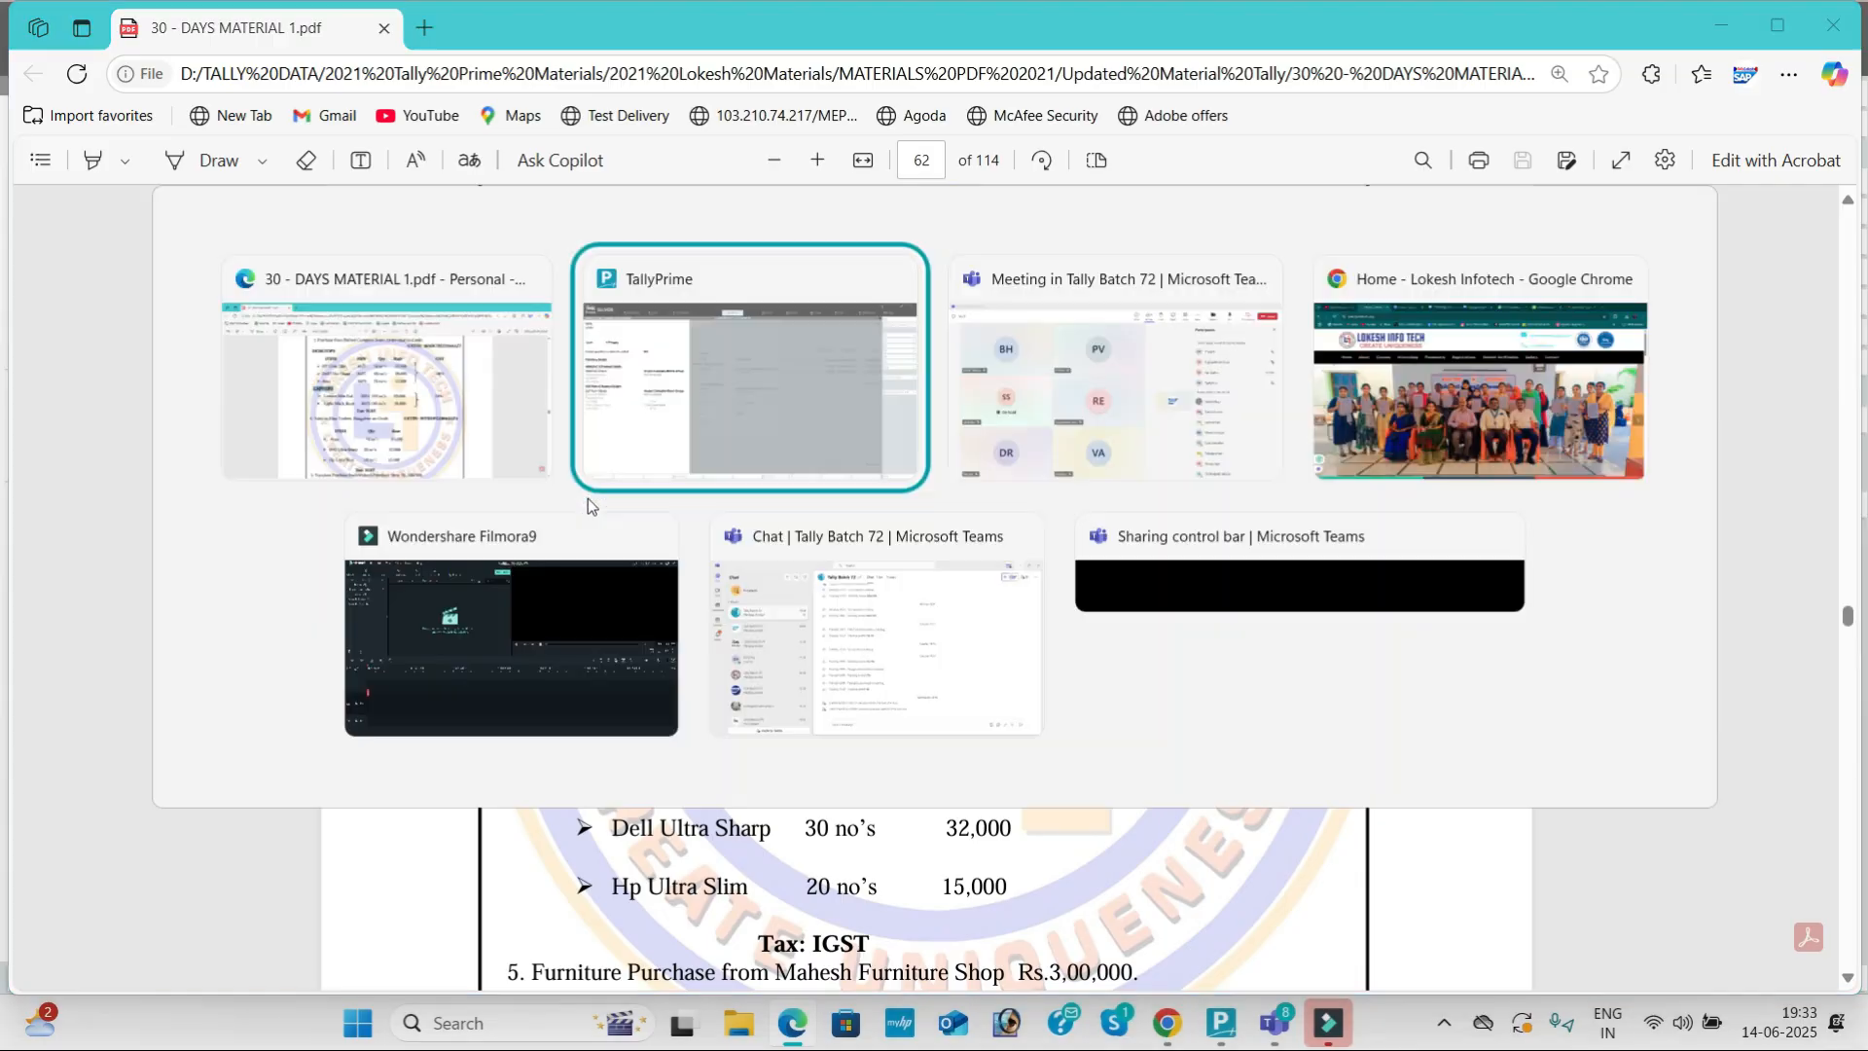
pyautogui.hotkey('ctrl', 'v')
pyautogui.press('Return')
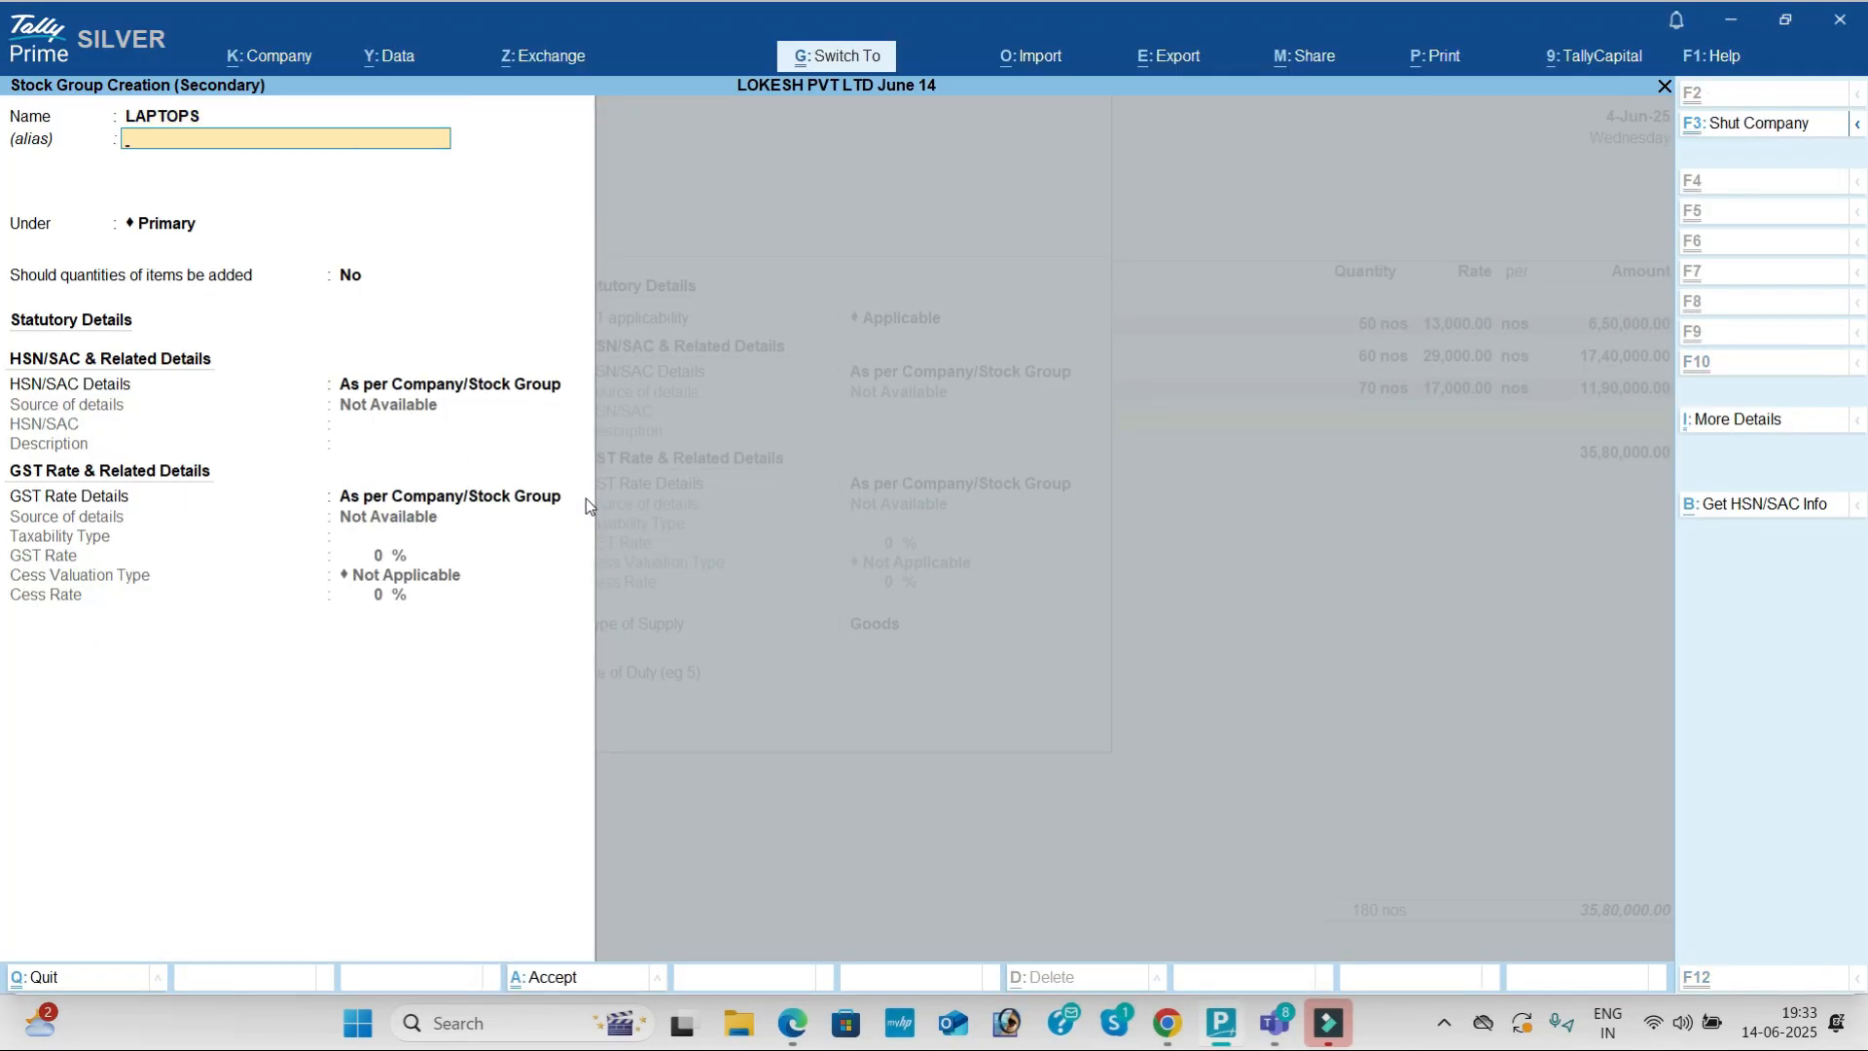
pyautogui.hotkey('ctrl', 'a')
# Step: Give Lenovo Idea Pad unit nos, HSN 2147 and 18% GST, and save it
pyautogui.press('Down')
pyautogui.press('Down')
pyautogui.press('Down')
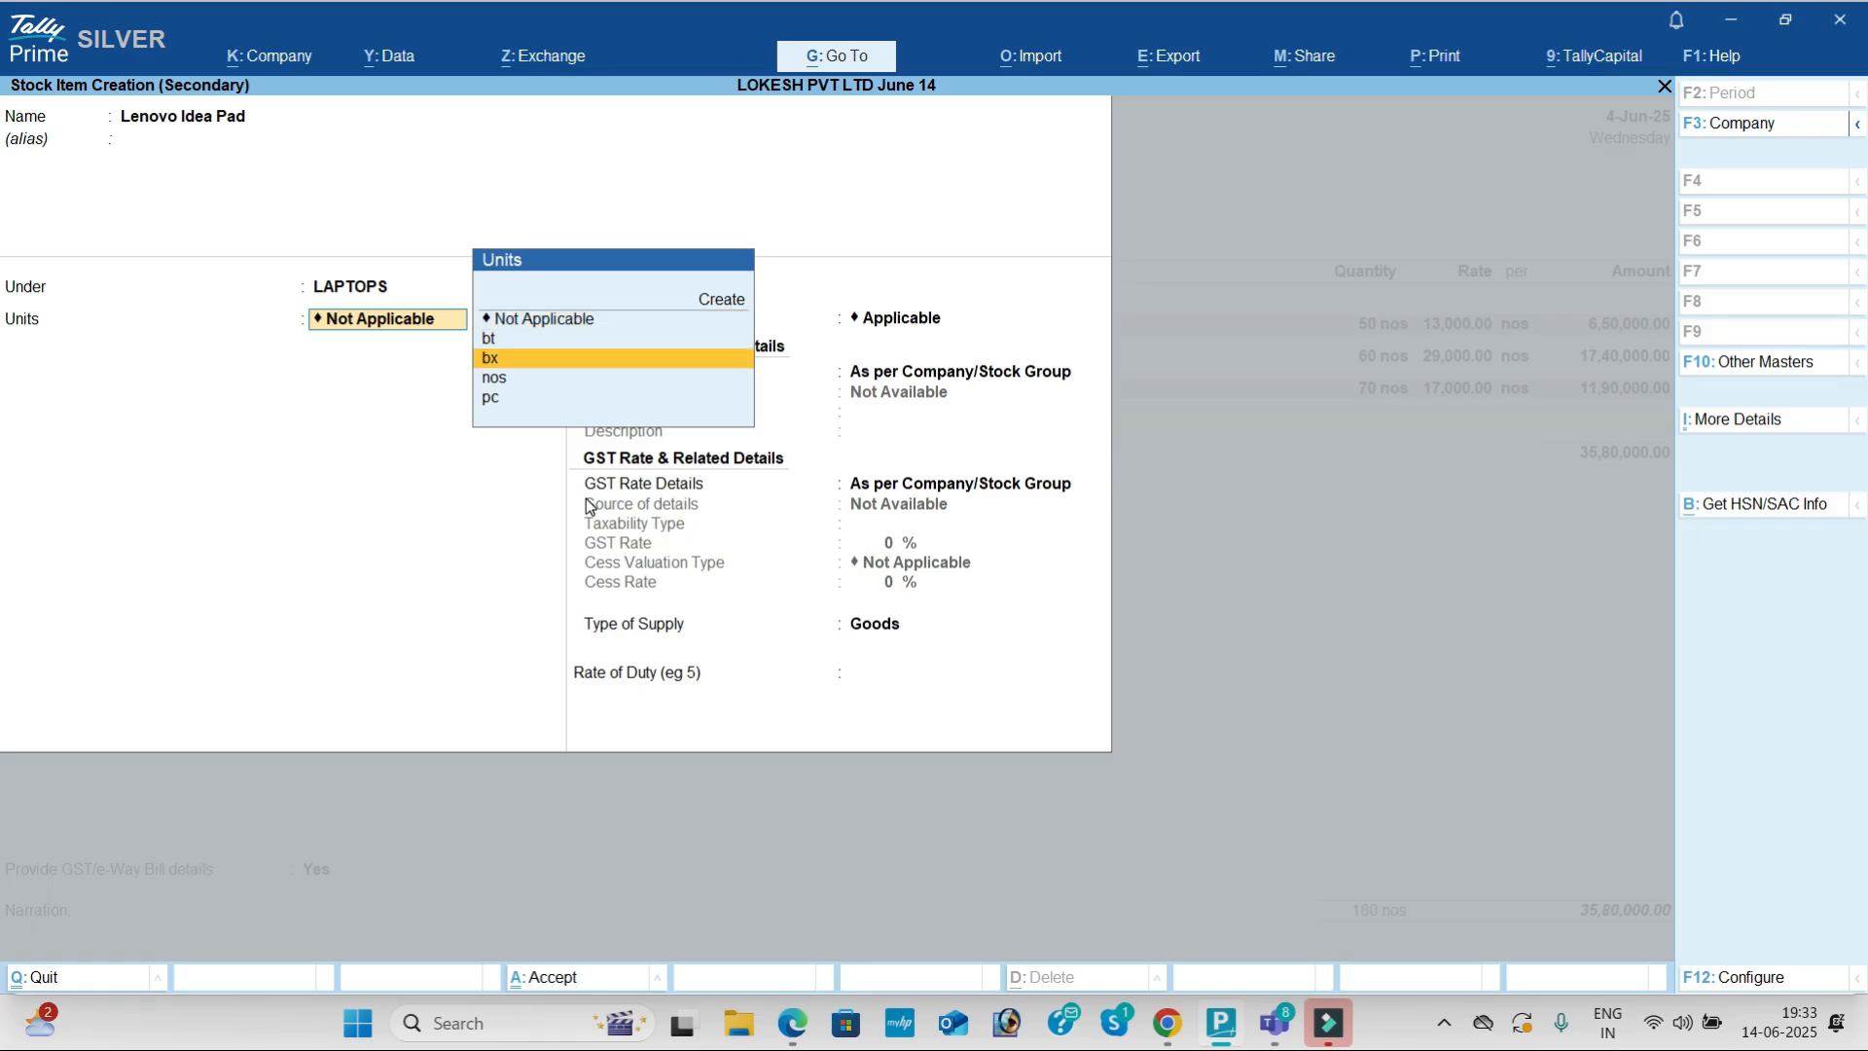
pyautogui.press('Return')
pyautogui.press('Return')
pyautogui.press('Down')
pyautogui.press('Return')
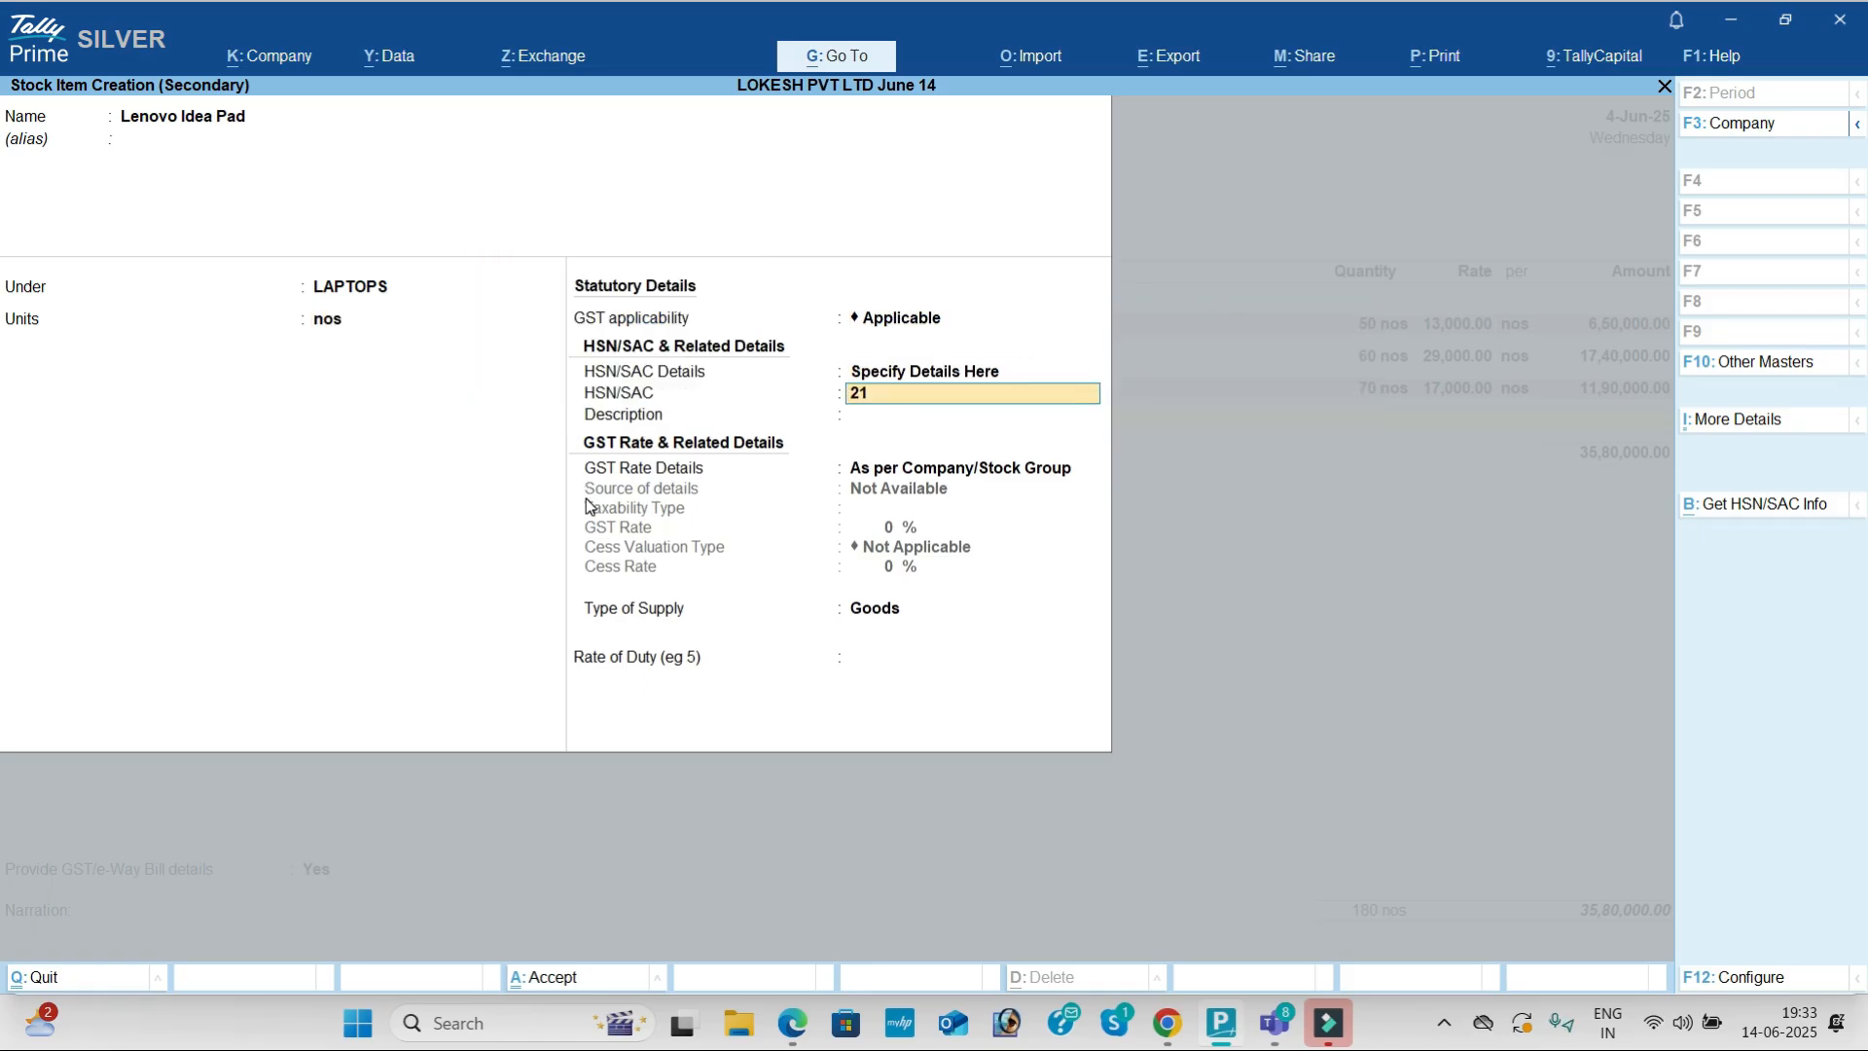
pyautogui.press('Return')
pyautogui.press('Return')
pyautogui.press('Down')
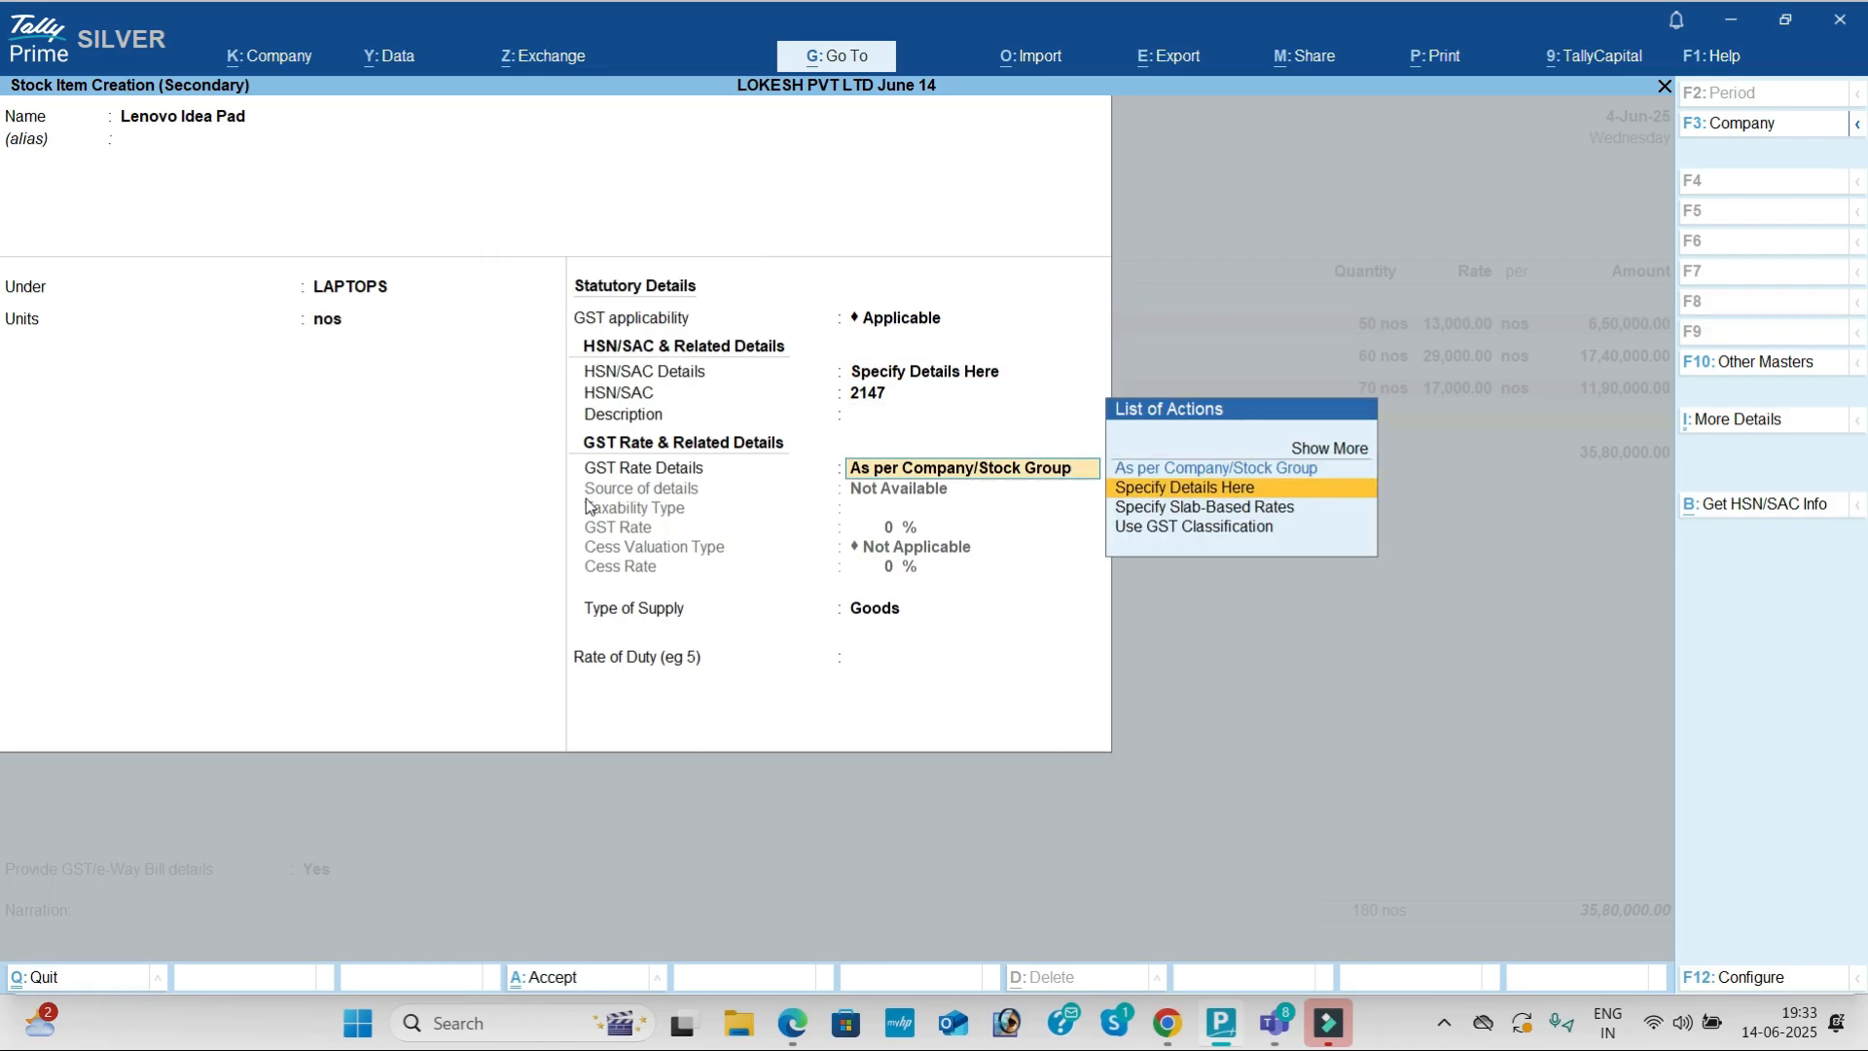
pyautogui.press('Return')
pyautogui.press('Return')
pyautogui.hotkey('alt', 'Tab')
pyautogui.hotkey('alt', 'Tab')
pyautogui.write('18')
pyautogui.press('Return')
# Step: Enter 150 nos of Lenovo Idea Pad at 59,000
pyautogui.press('Return')
pyautogui.press('Return')
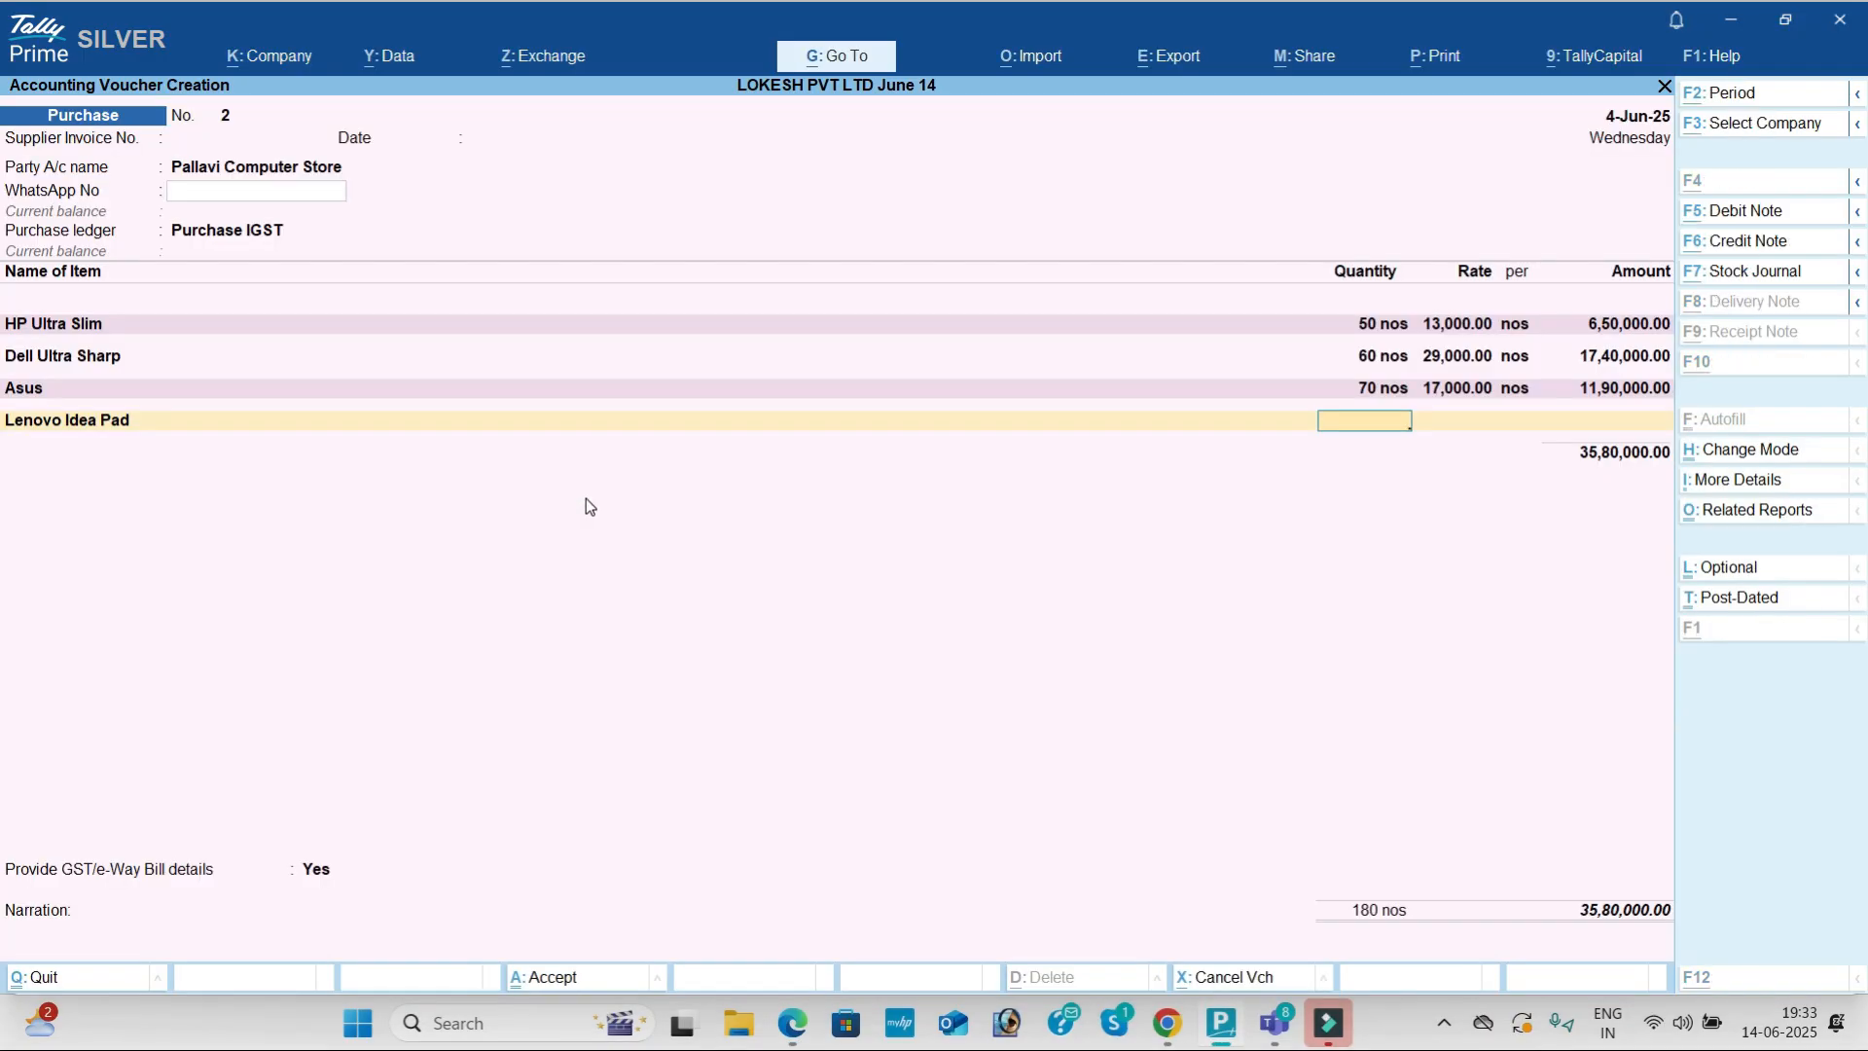
pyautogui.hotkey('alt', 'Tab')
pyautogui.hotkey('alt', 'Tab')
pyautogui.write('150')
pyautogui.press('Return')
pyautogui.hotkey('alt', 'Tab')
pyautogui.hotkey('alt', 'Tab')
pyautogui.write('59,')
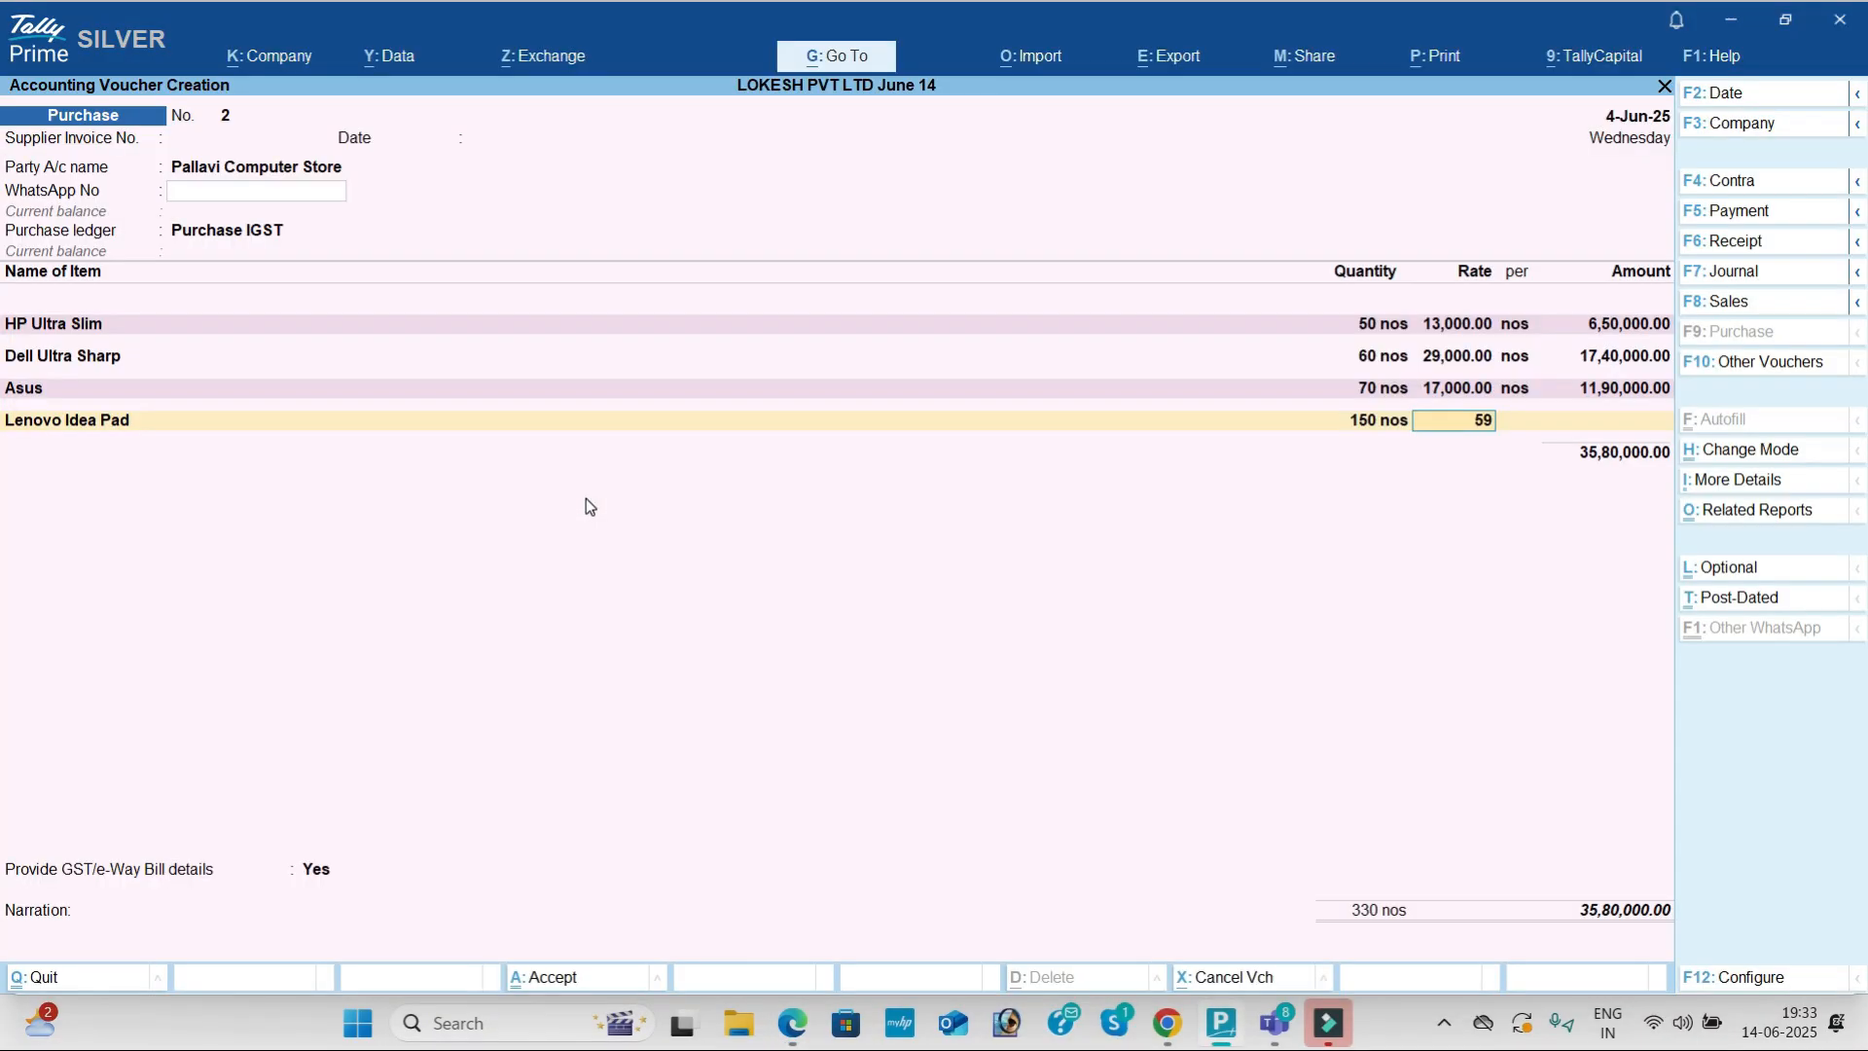
pyautogui.write('000')
pyautogui.press('Return')
pyautogui.press('Return')
pyautogui.press('Return')
pyautogui.press('Return')
pyautogui.press('Return')
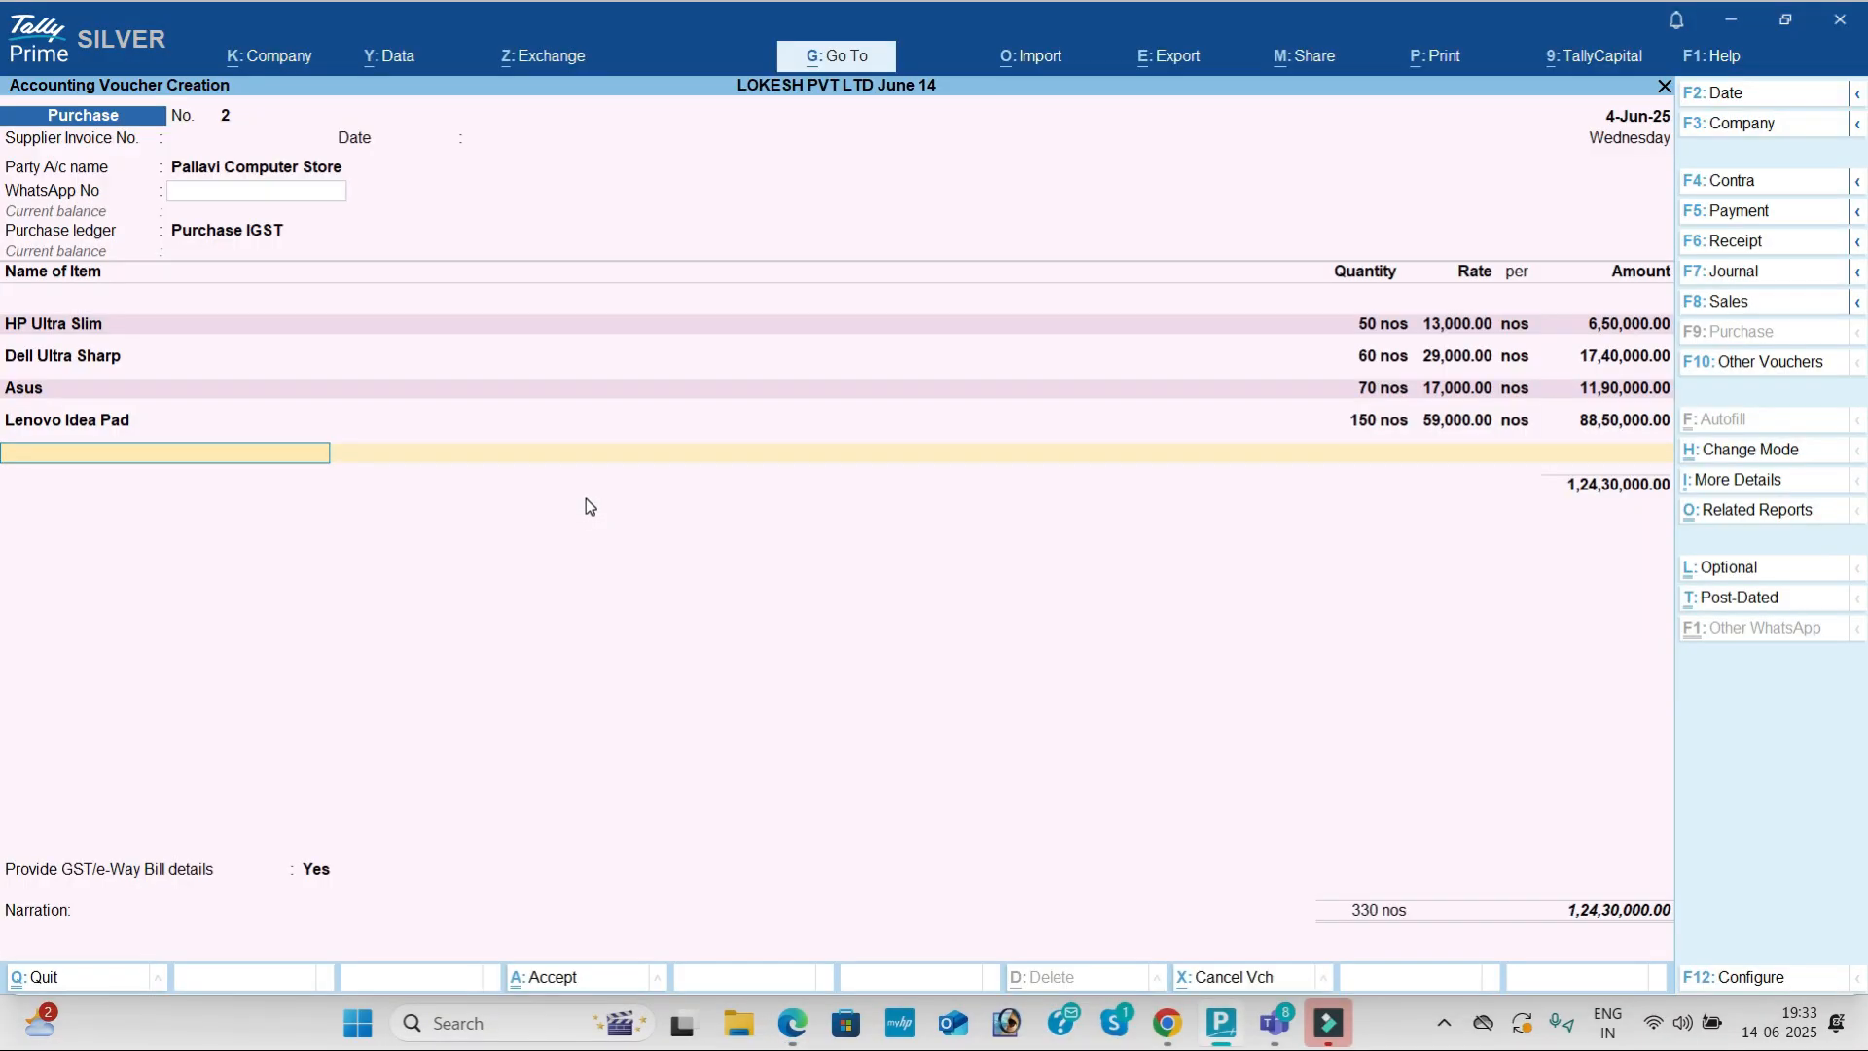
# Step: Create stock item Apple Mack Book under the LAPTOPS group
pyautogui.hotkey('alt', 'c')
pyautogui.hotkey('alt', 'Tab')
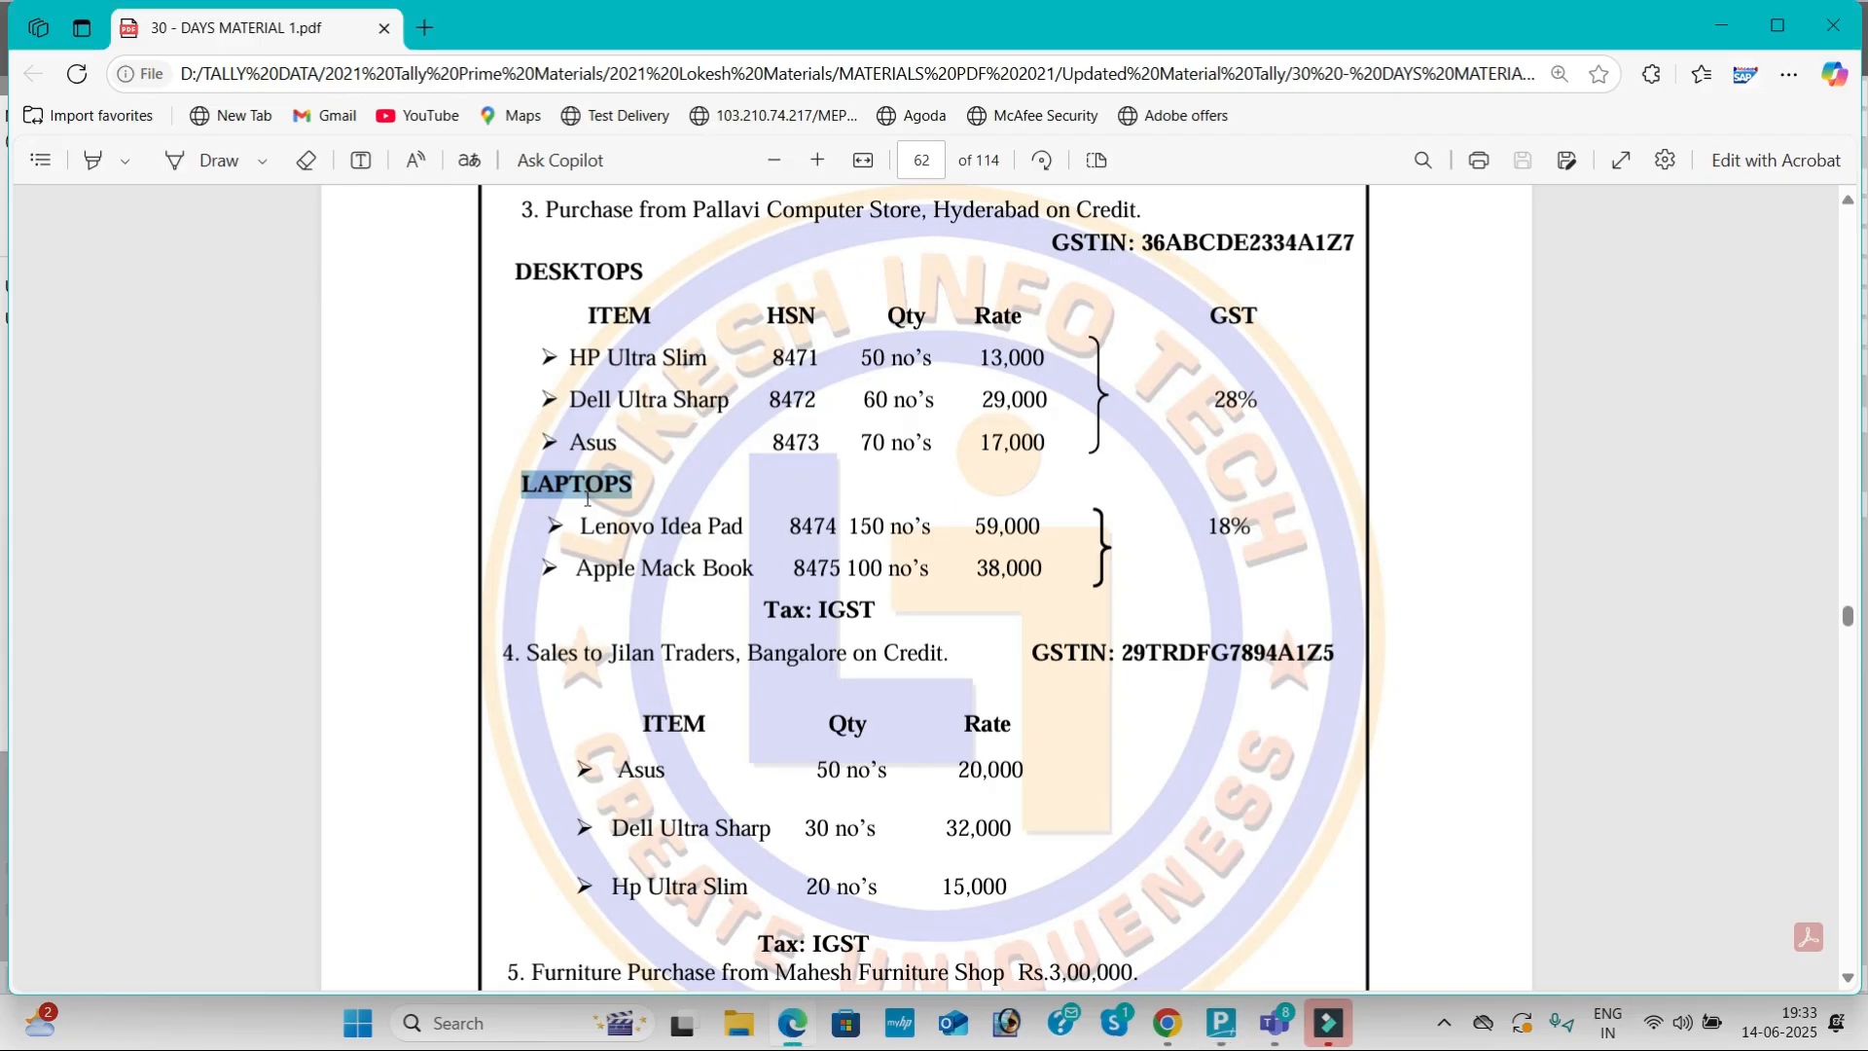
pyautogui.moveTo(578, 568); pyautogui.dragTo(754, 569)
pyautogui.rightClick(740, 568)
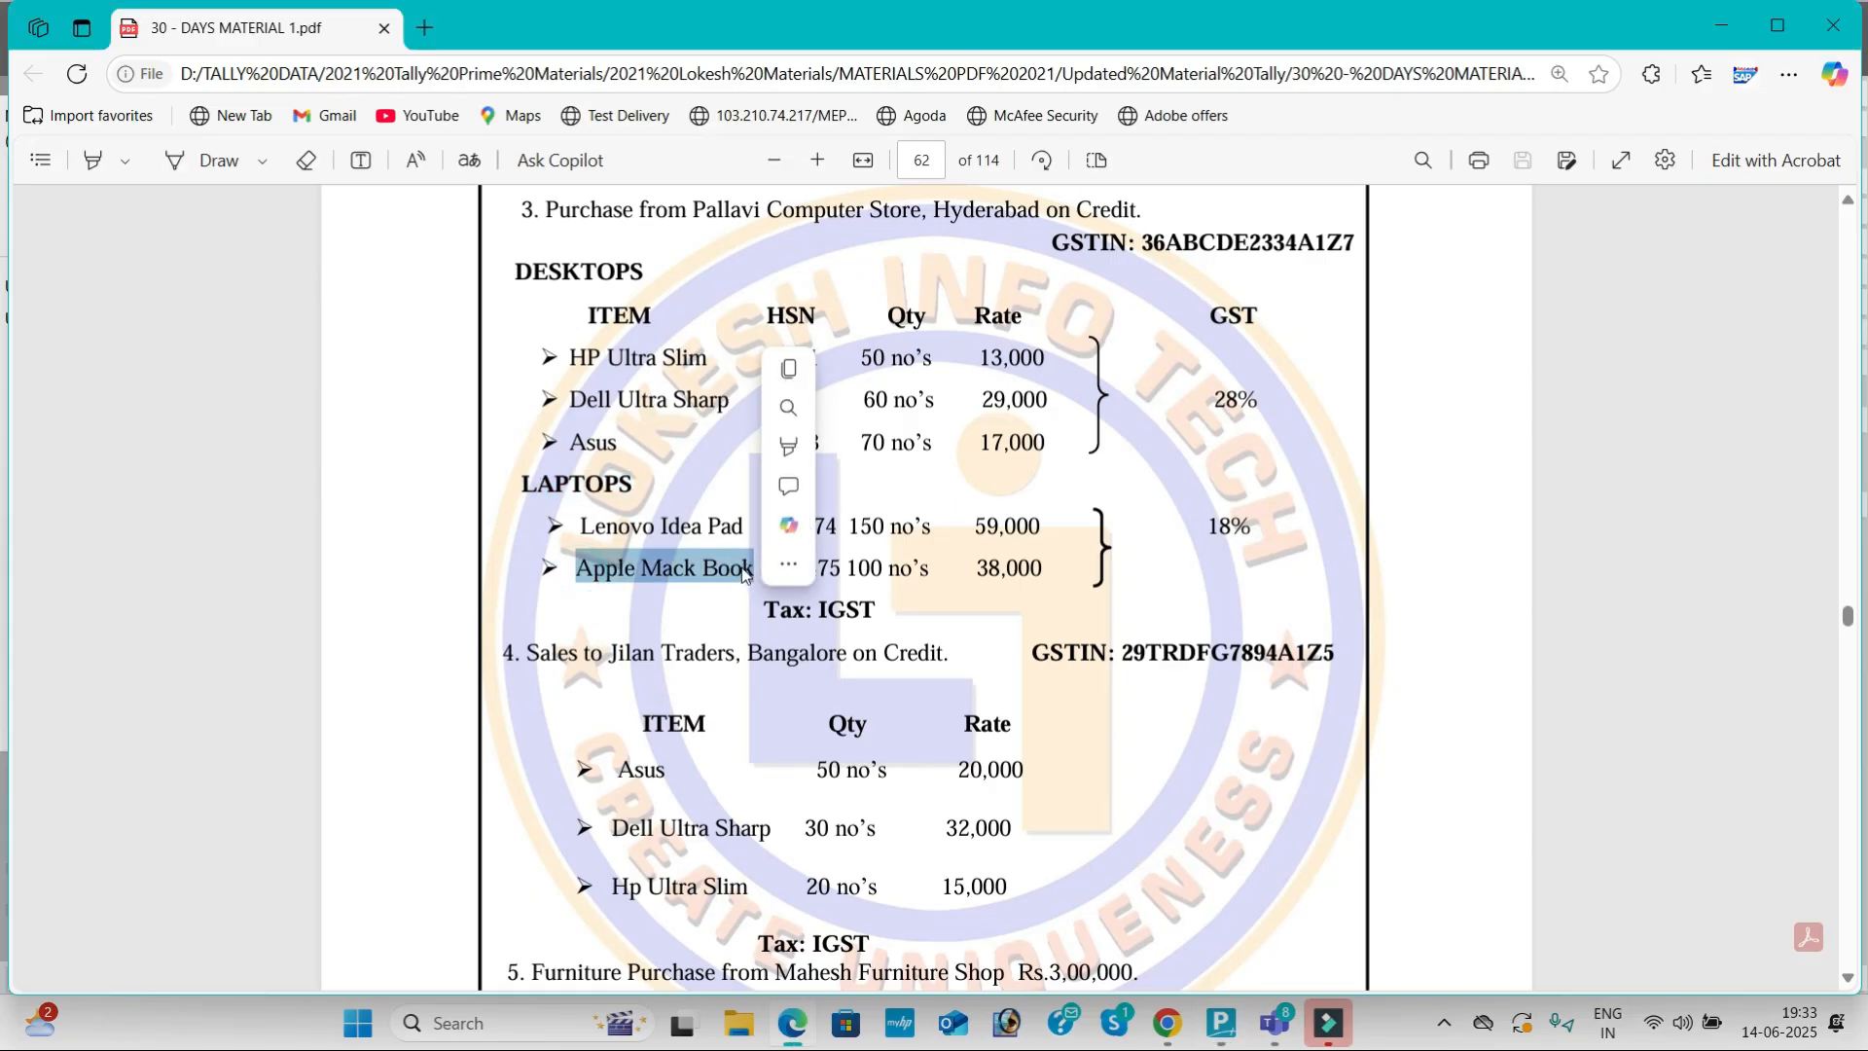
pyautogui.hotkey('ctrl', 'c')
pyautogui.hotkey('alt', 'Tab')
pyautogui.hotkey('ctrl', 'v')
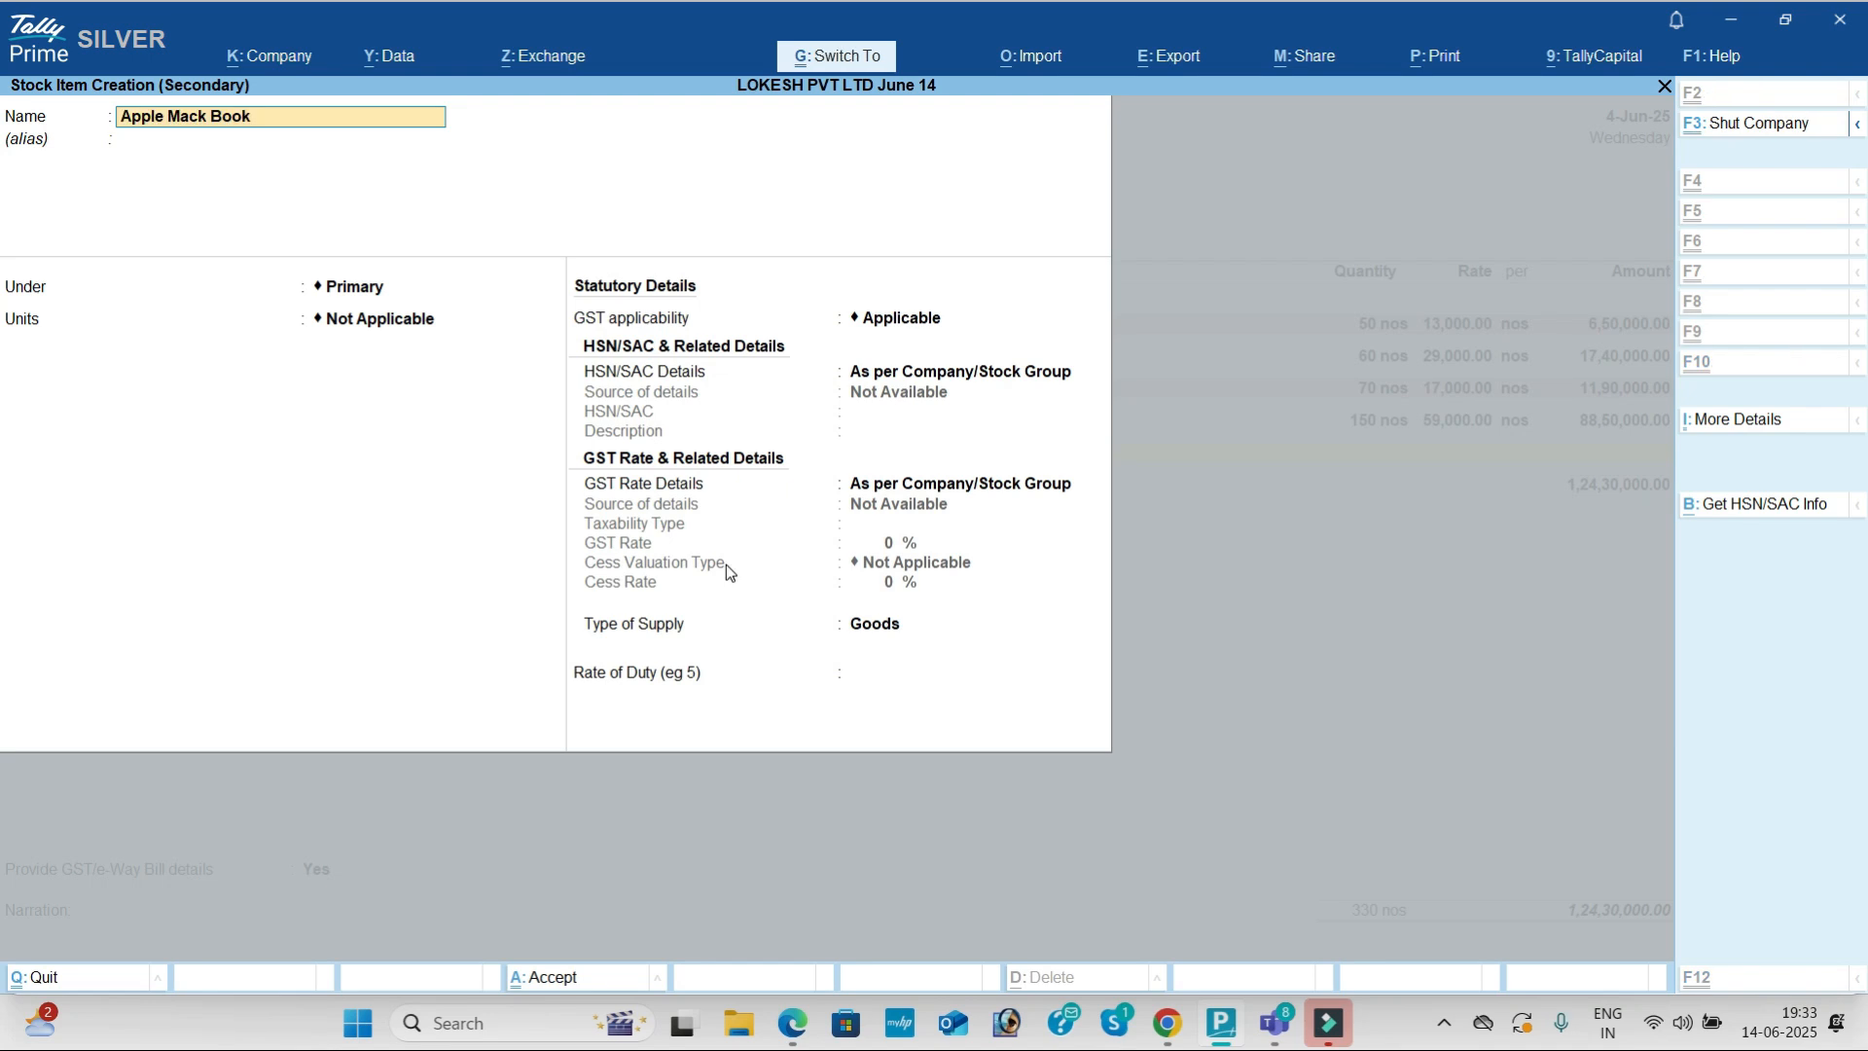
pyautogui.press('Return')
pyautogui.press('Return')
pyautogui.press('Down')
pyautogui.press('Down')
# Step: Give Apple Mack Book unit nos, HSN 85522 and 18% GST, and save it
pyautogui.press('Return')
pyautogui.press('Return')
pyautogui.press('Return')
pyautogui.press('Down')
pyautogui.press('Return')
pyautogui.write('85522')
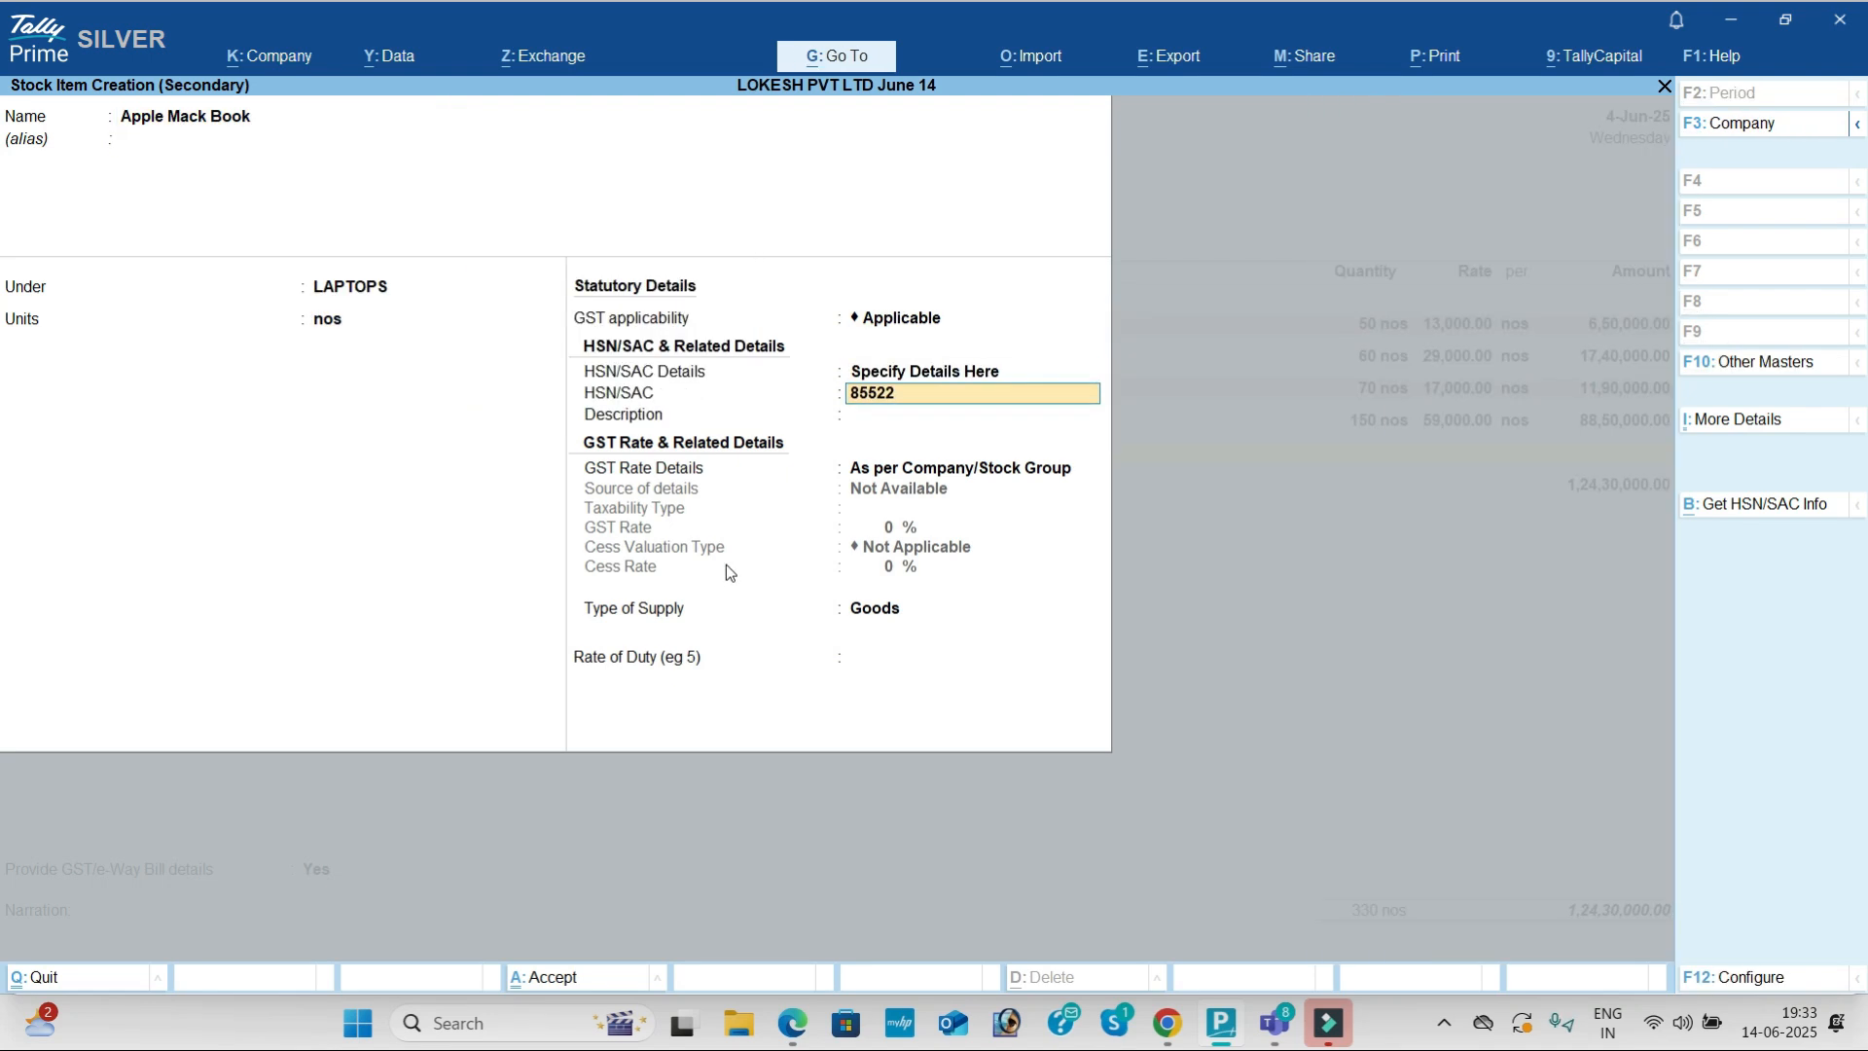
pyautogui.press('Return')
pyautogui.press('Return')
pyautogui.press('Down')
pyautogui.press('Return')
pyautogui.press('Return')
pyautogui.write('18')
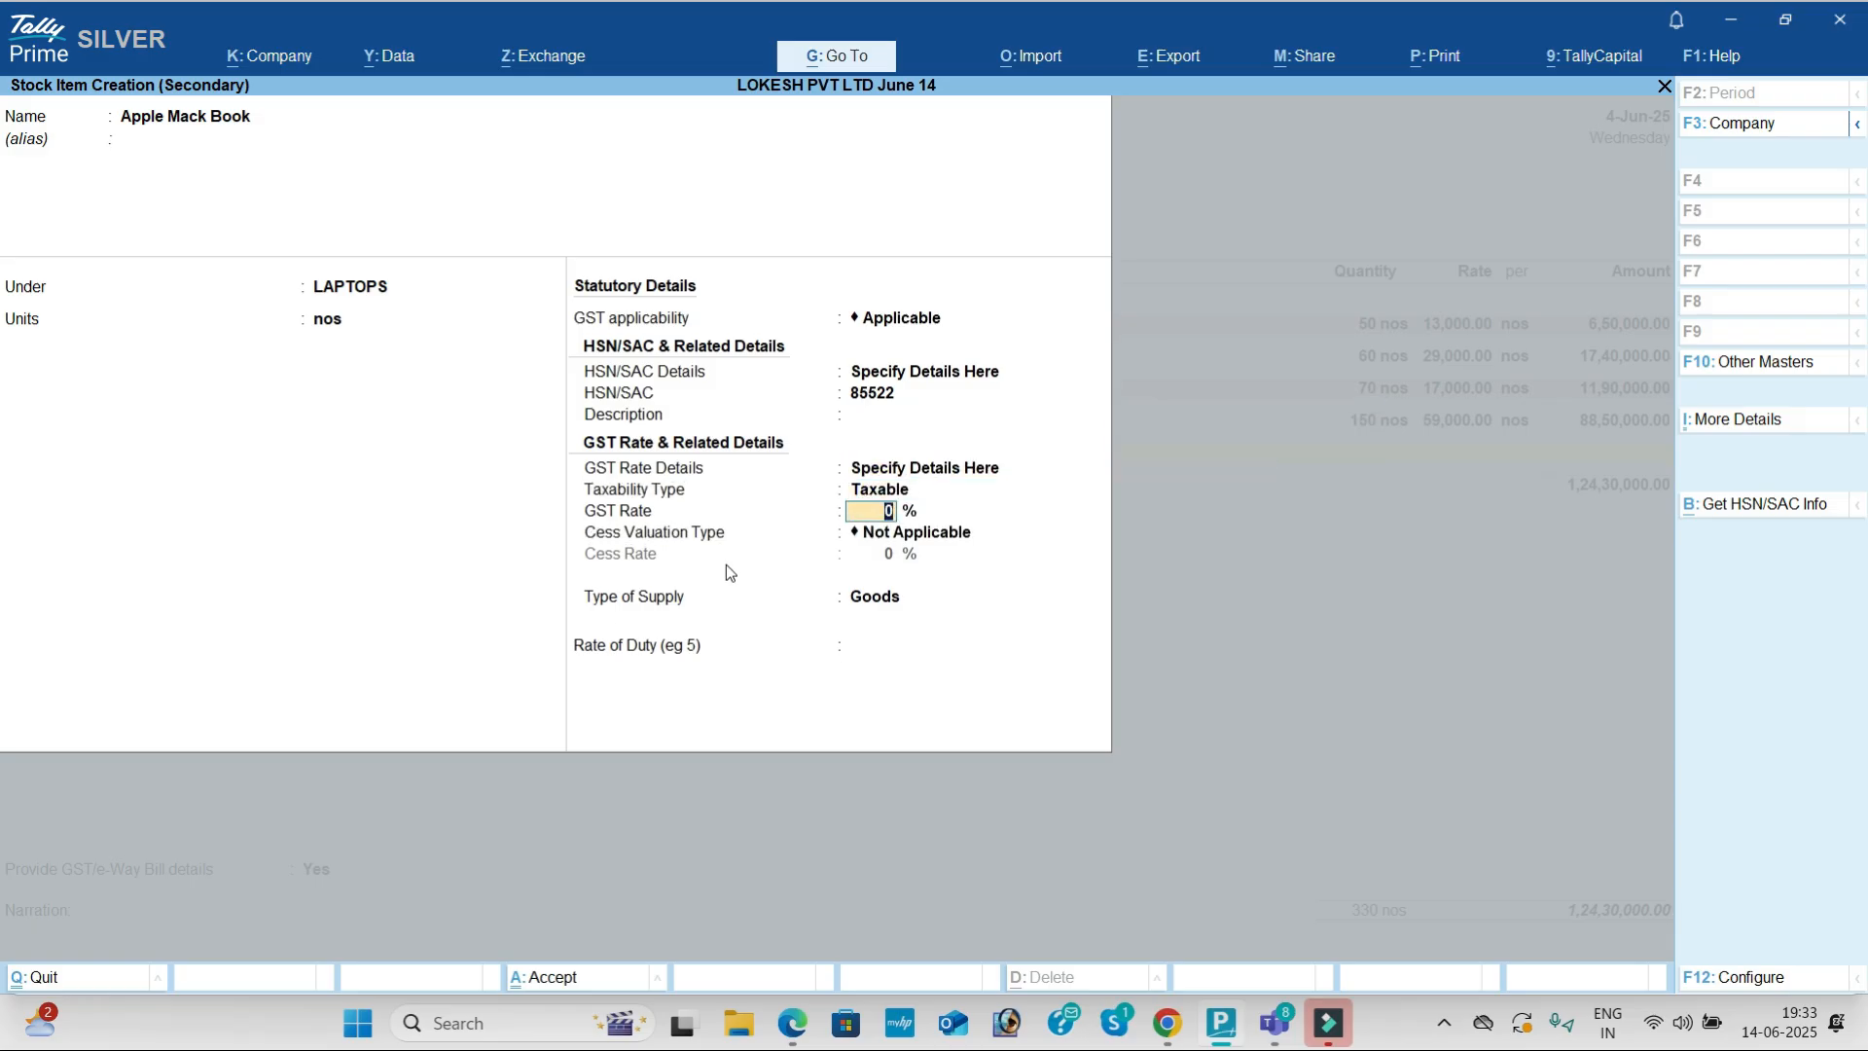
# Step: Enter 100 nos of Apple Mack Book at 38,000
pyautogui.press('Return')
pyautogui.press('Return')
pyautogui.press('Return')
pyautogui.press('Return')
pyautogui.press('Return')
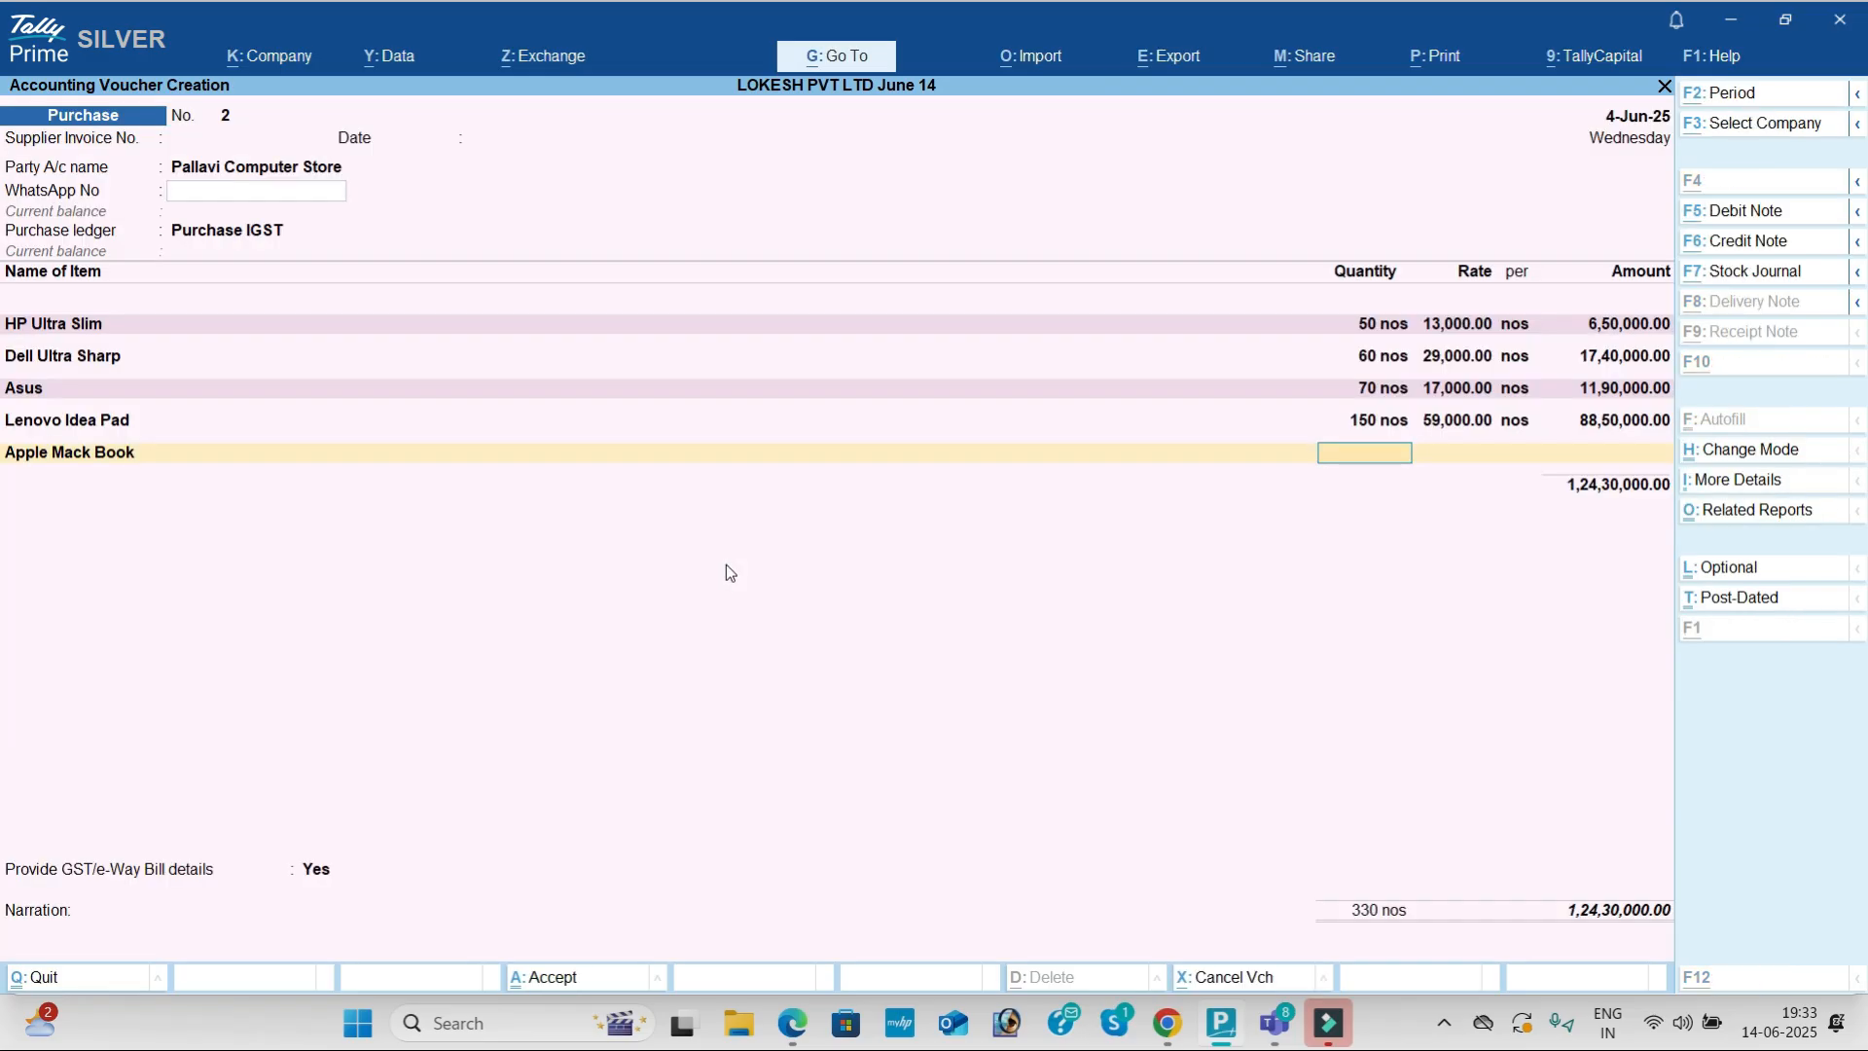
pyautogui.hotkey('alt', 'Tab')
pyautogui.hotkey('alt', 'Tab')
pyautogui.write('100')
pyautogui.press('Return')
pyautogui.write('3,800')
pyautogui.press('Return')
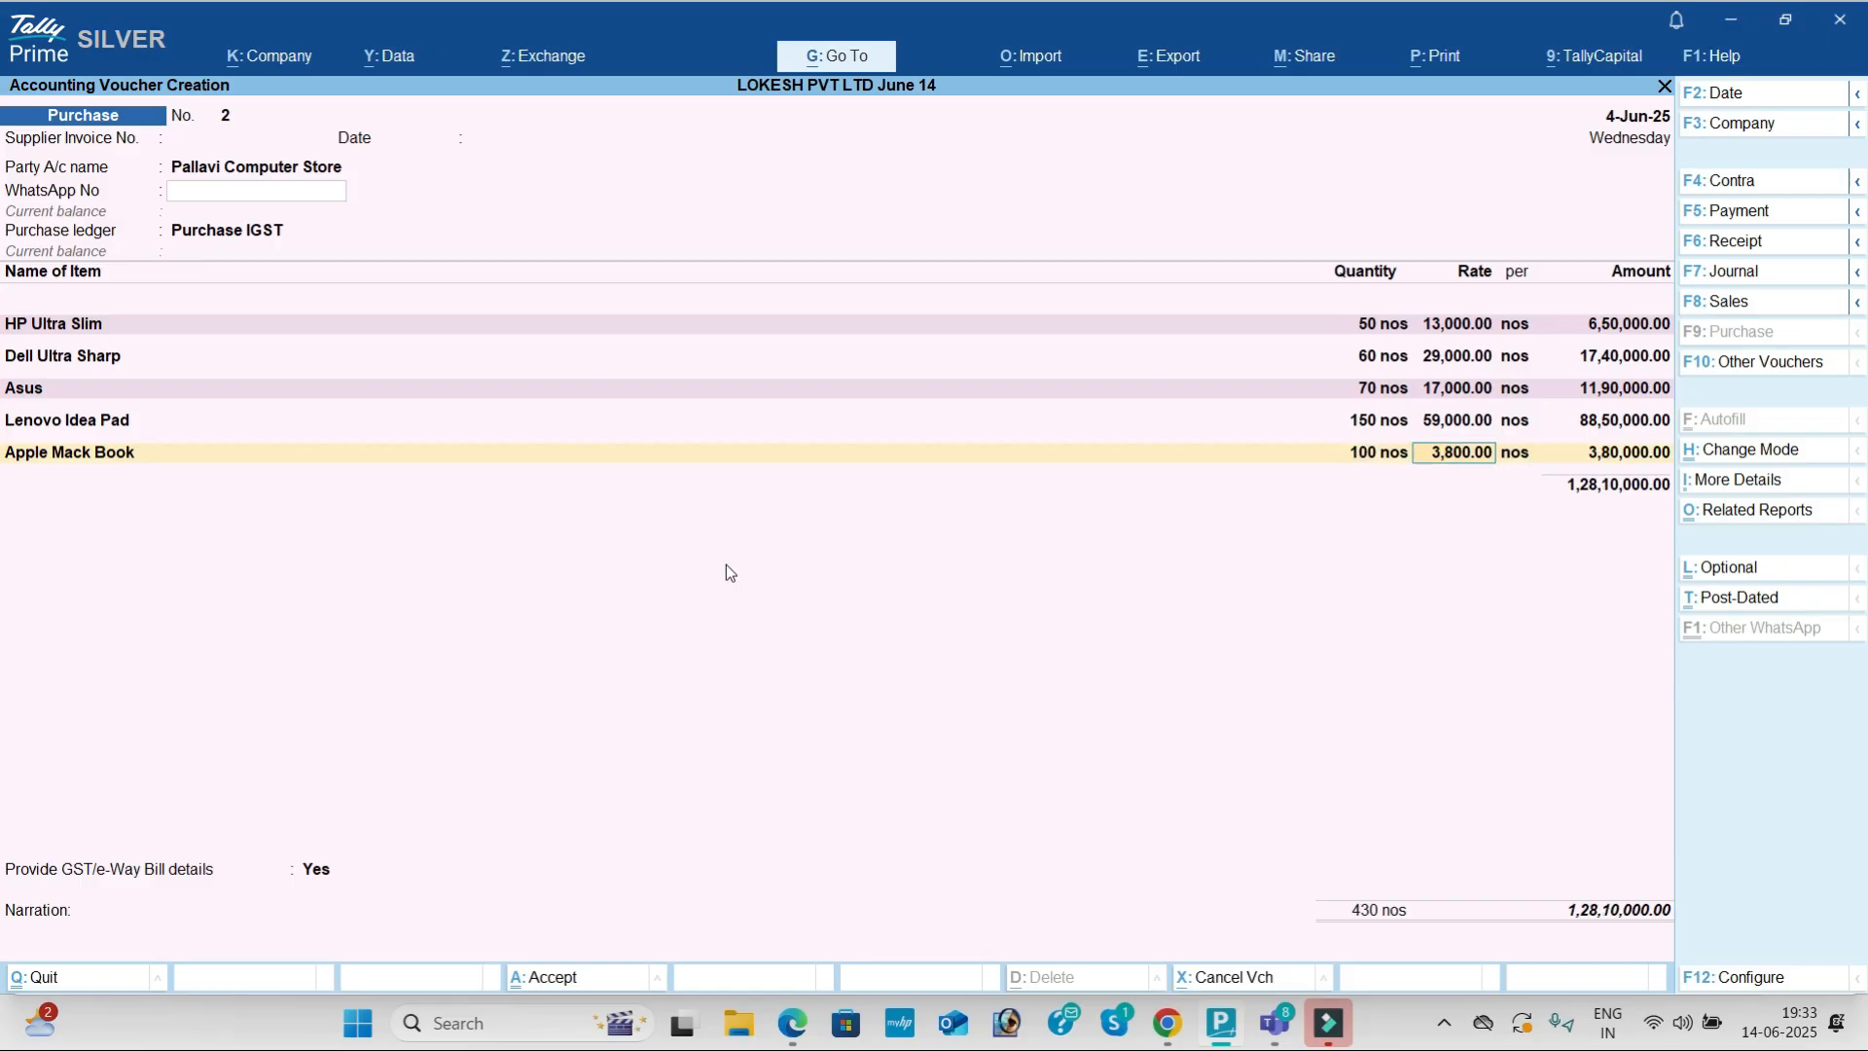
pyautogui.write('38')
pyautogui.press('Return')
pyautogui.press('Return')
pyautogui.press('Return')
pyautogui.press('Return')
pyautogui.press('Return')
pyautogui.press('Return')
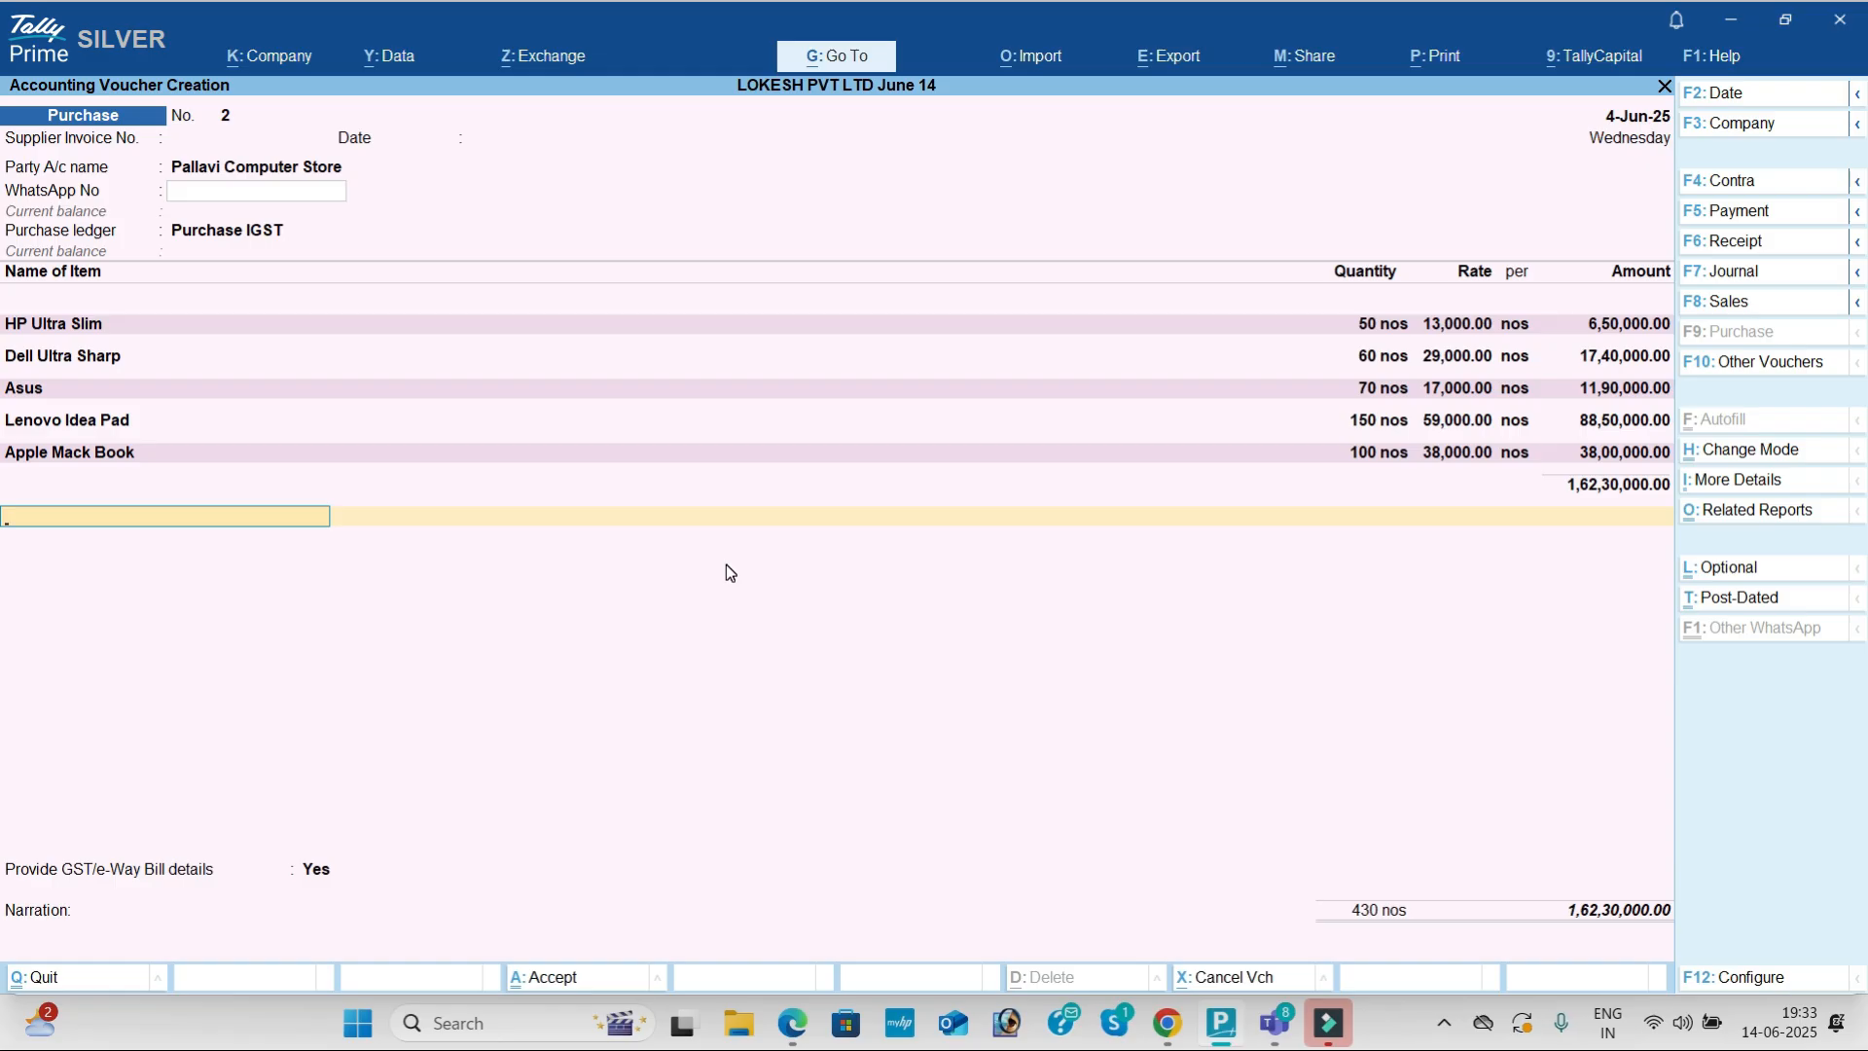
# Step: Add IGST of 32,79,400 to purchase voucher 2, skip e-Way Bill details and save (total 1,95,09,400)
pyautogui.write('I')
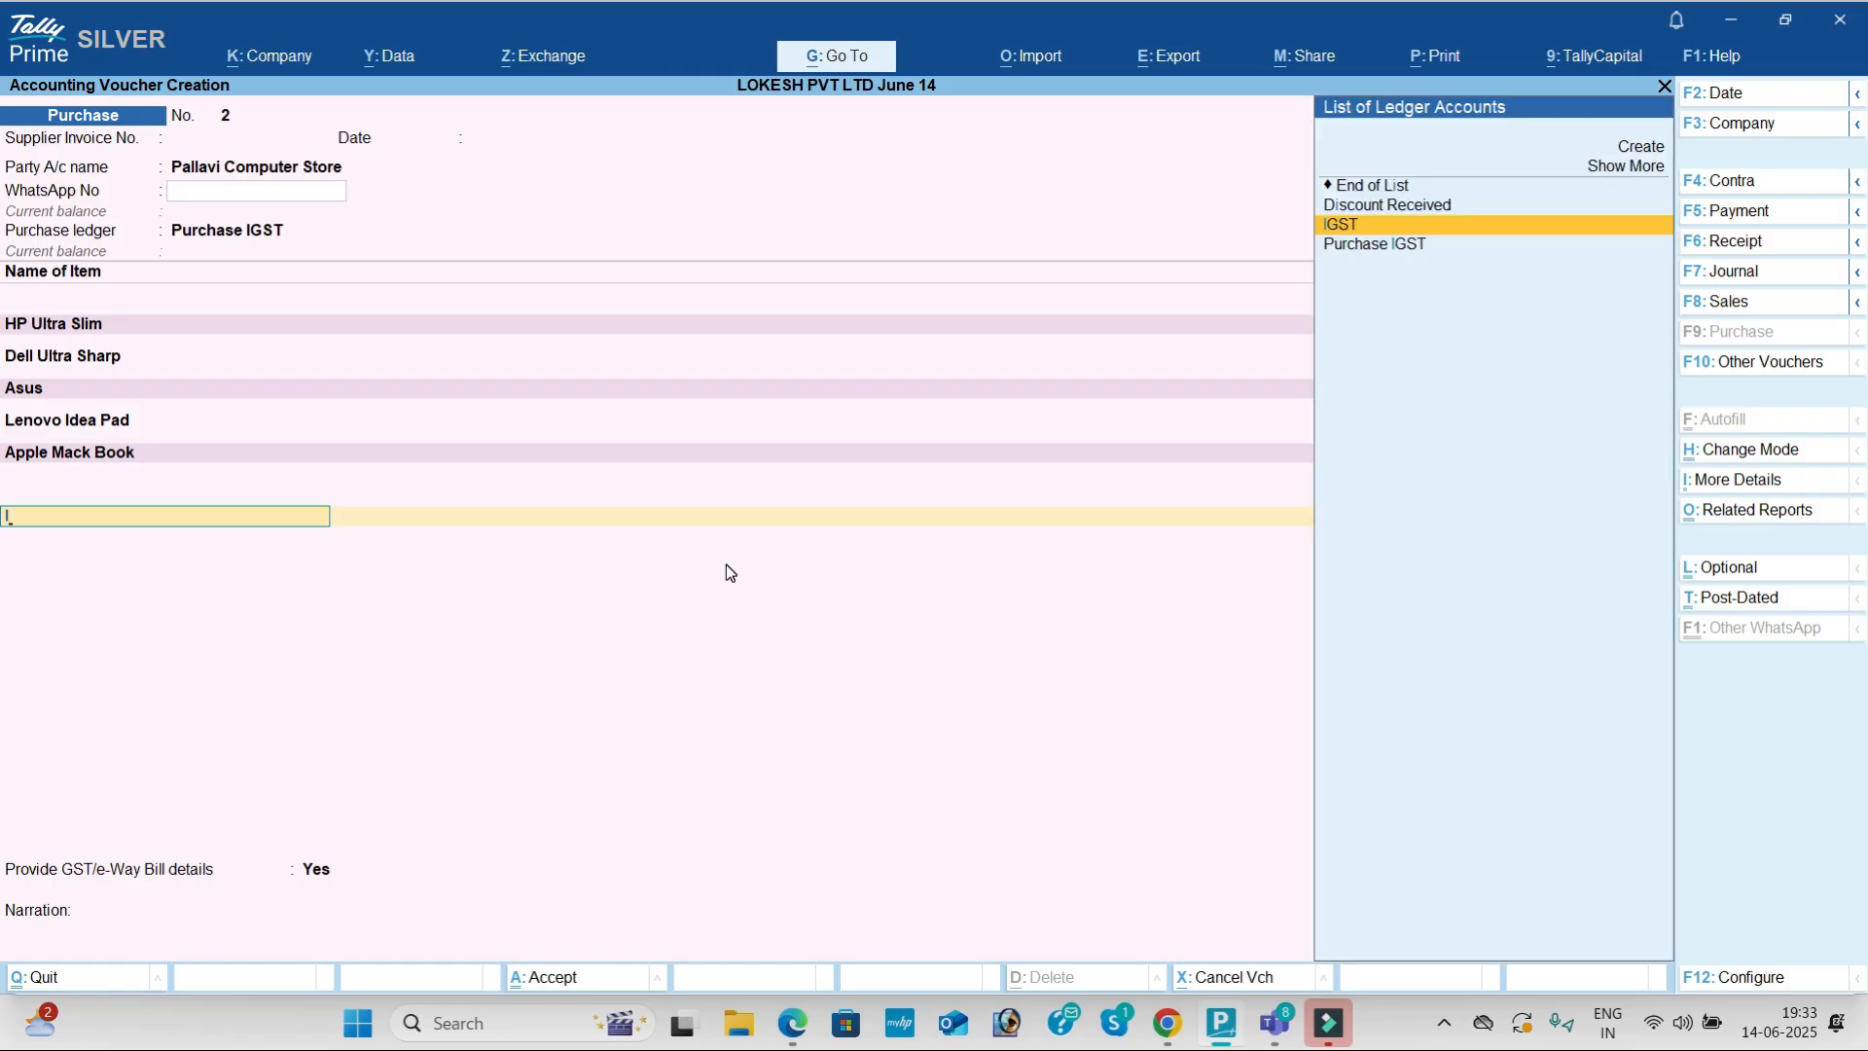
pyautogui.press('Return')
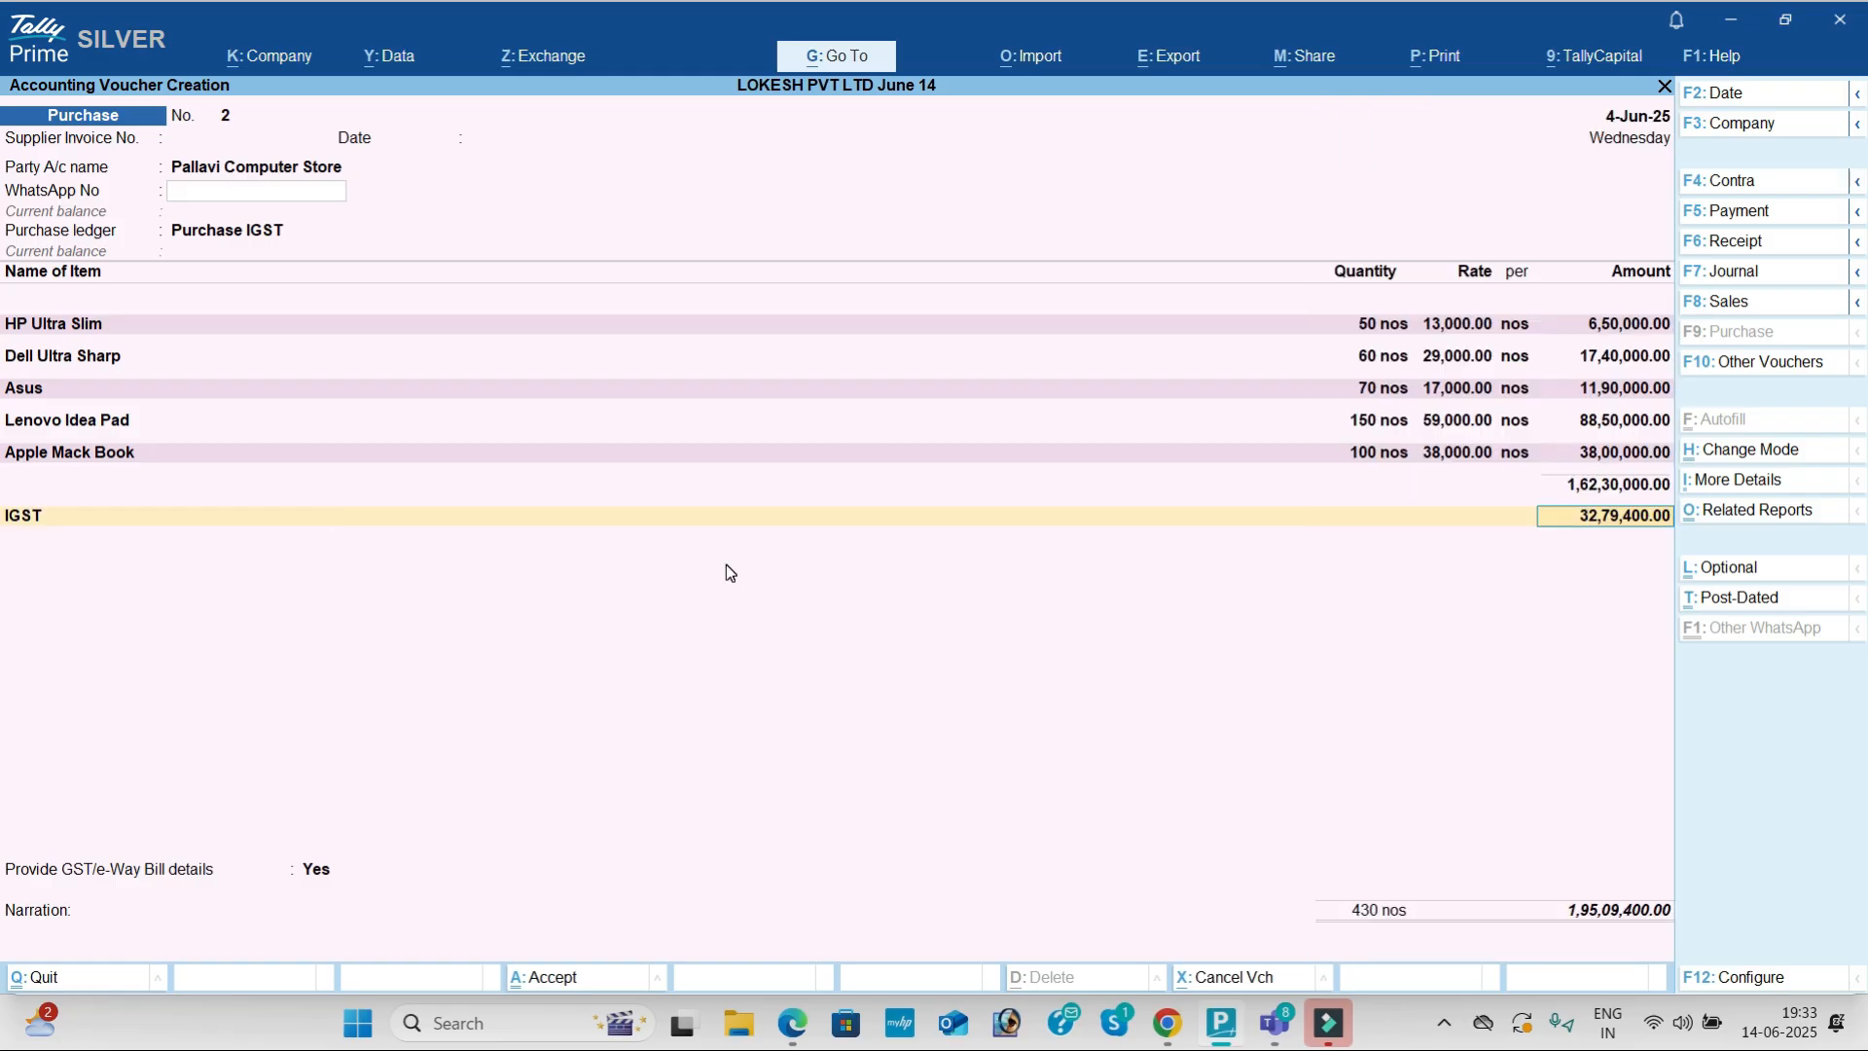
pyautogui.press('Return')
pyautogui.press('Return')
pyautogui.press('Down')
pyautogui.press('Return')
pyautogui.press('Return')
pyautogui.press('Return')
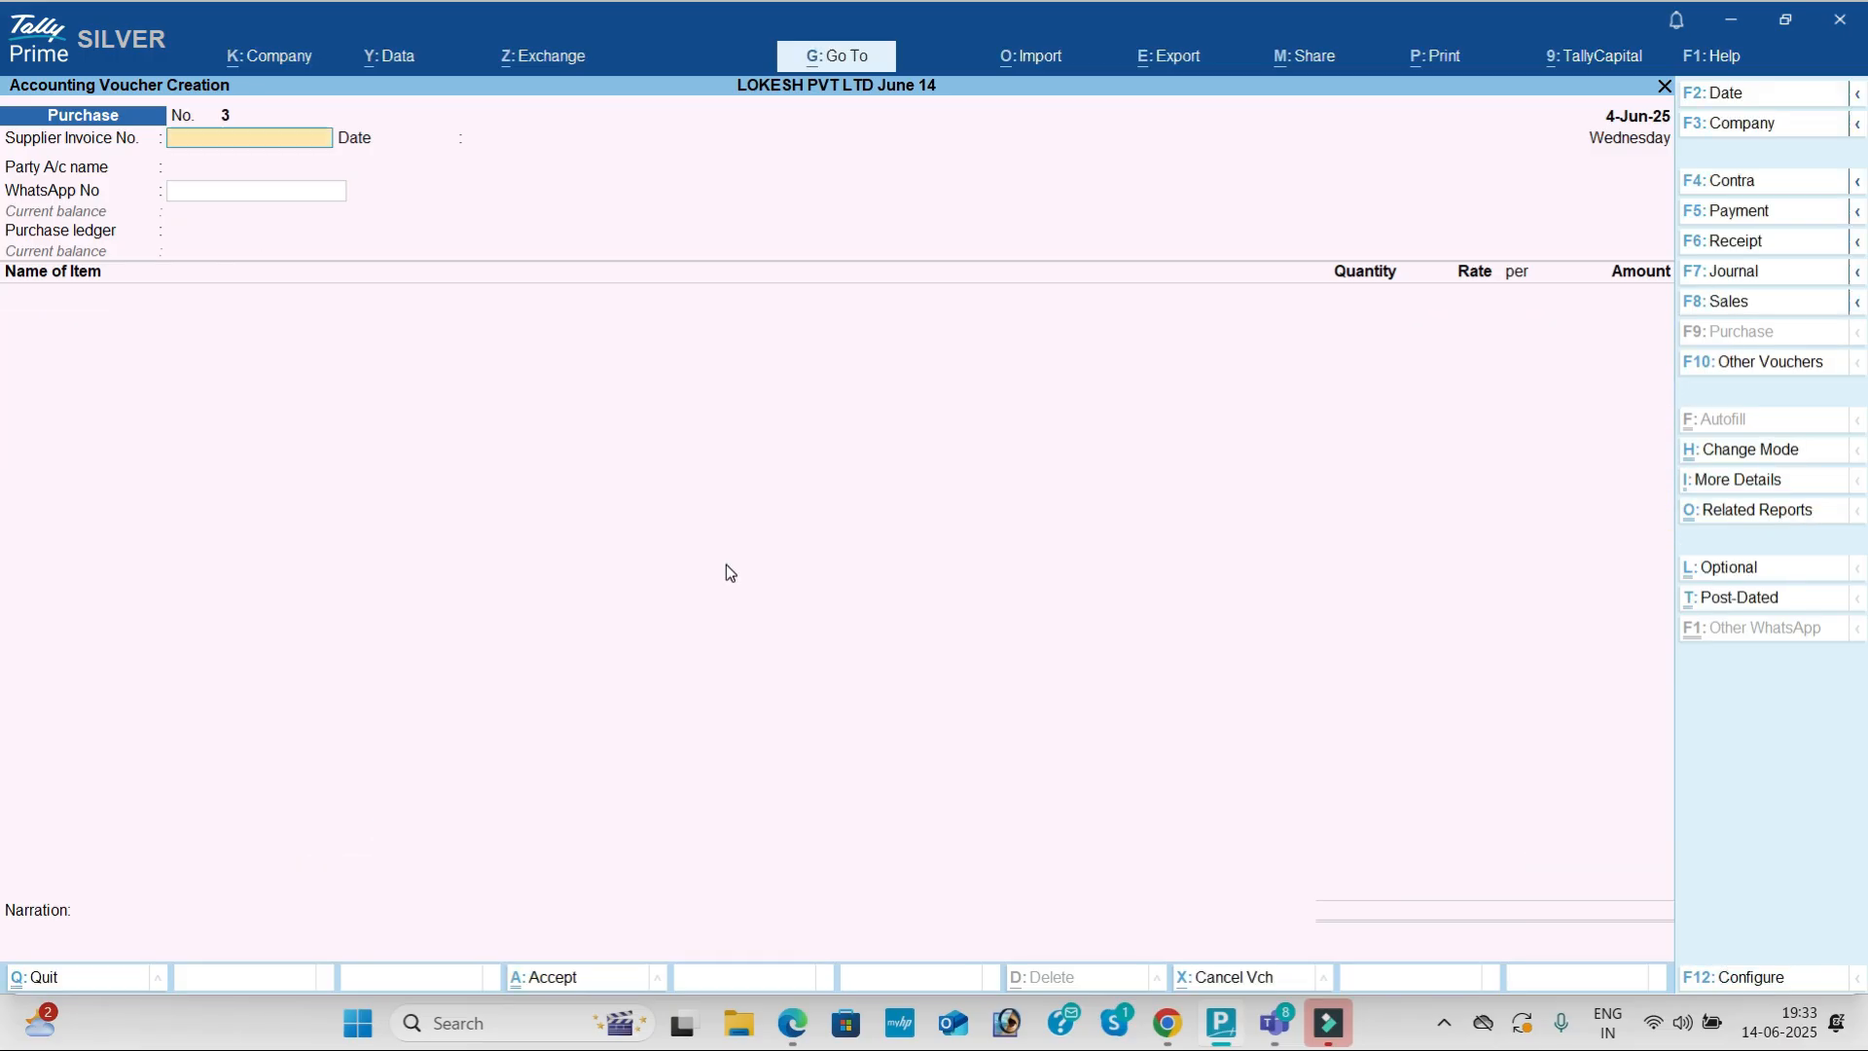
# Step: Start a sales voucher and create a new party ledger named Jilan Traders, copied from the PDF
pyautogui.click(1802, 303)
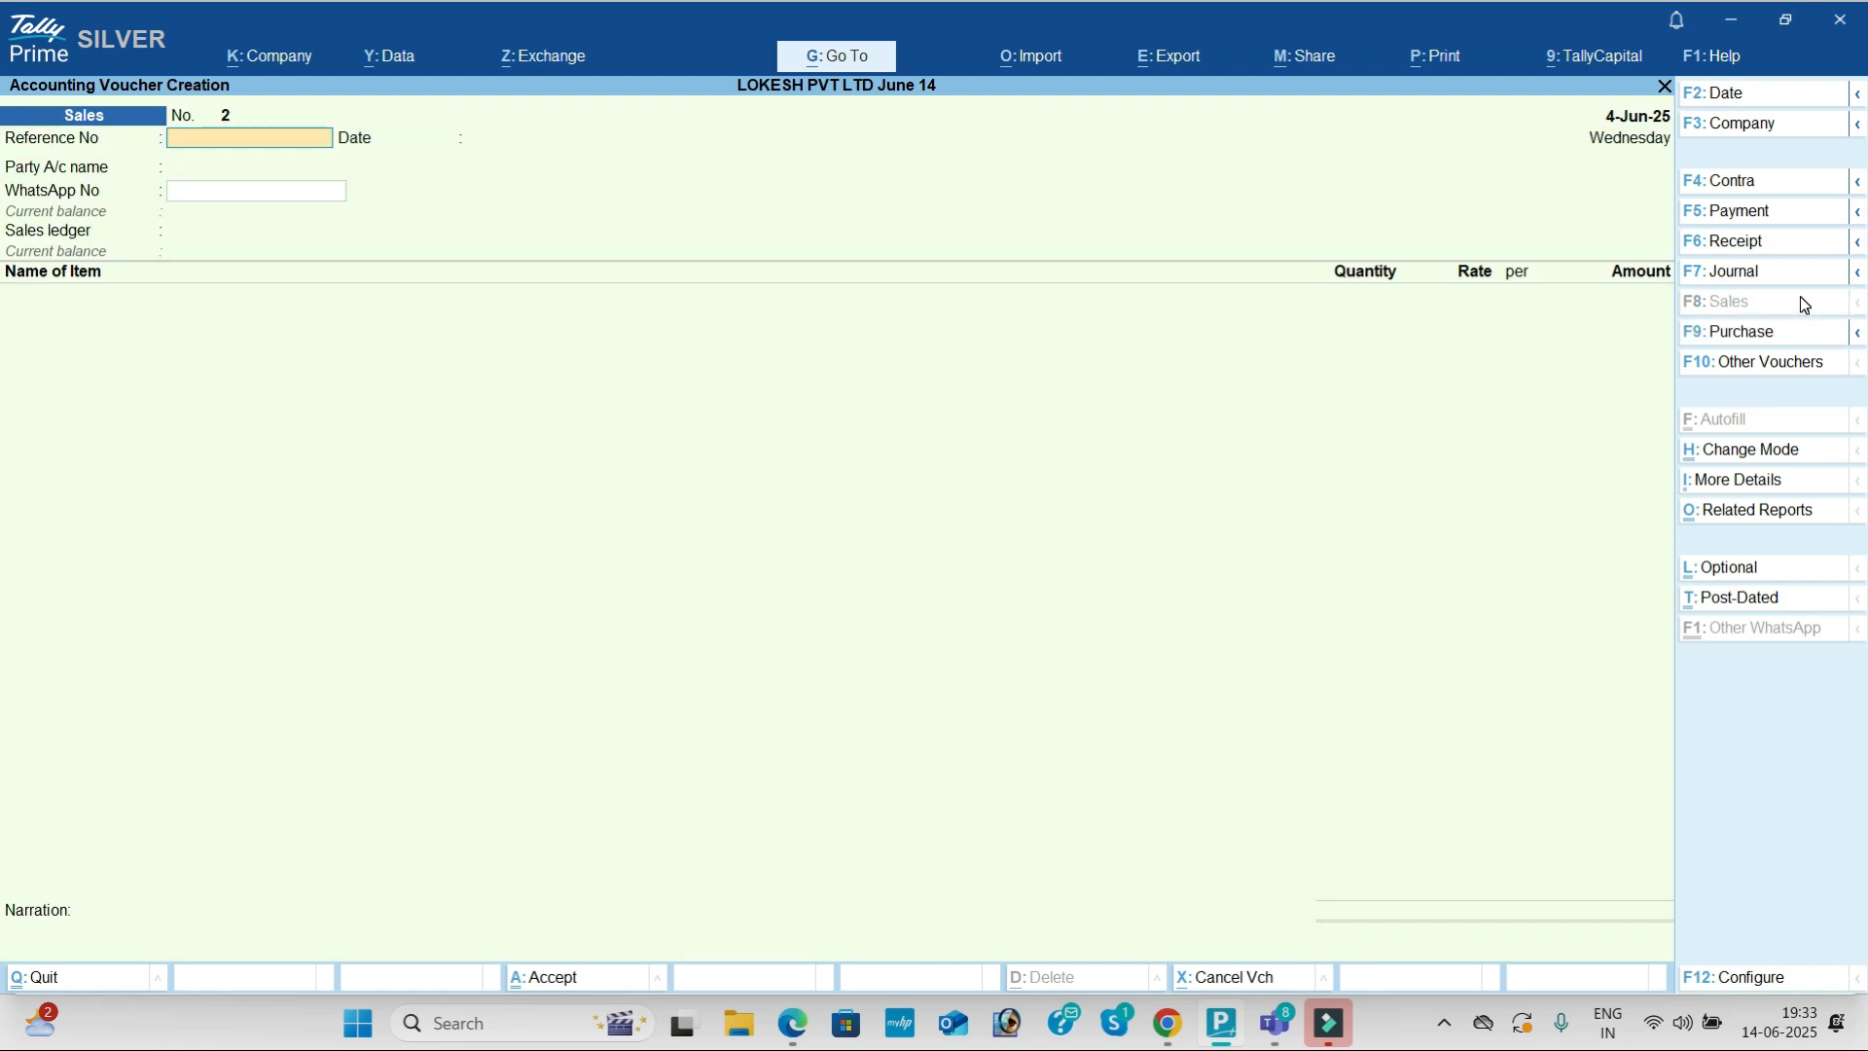
pyautogui.press('Return')
pyautogui.press('Return')
pyautogui.hotkey('alt', 'c')
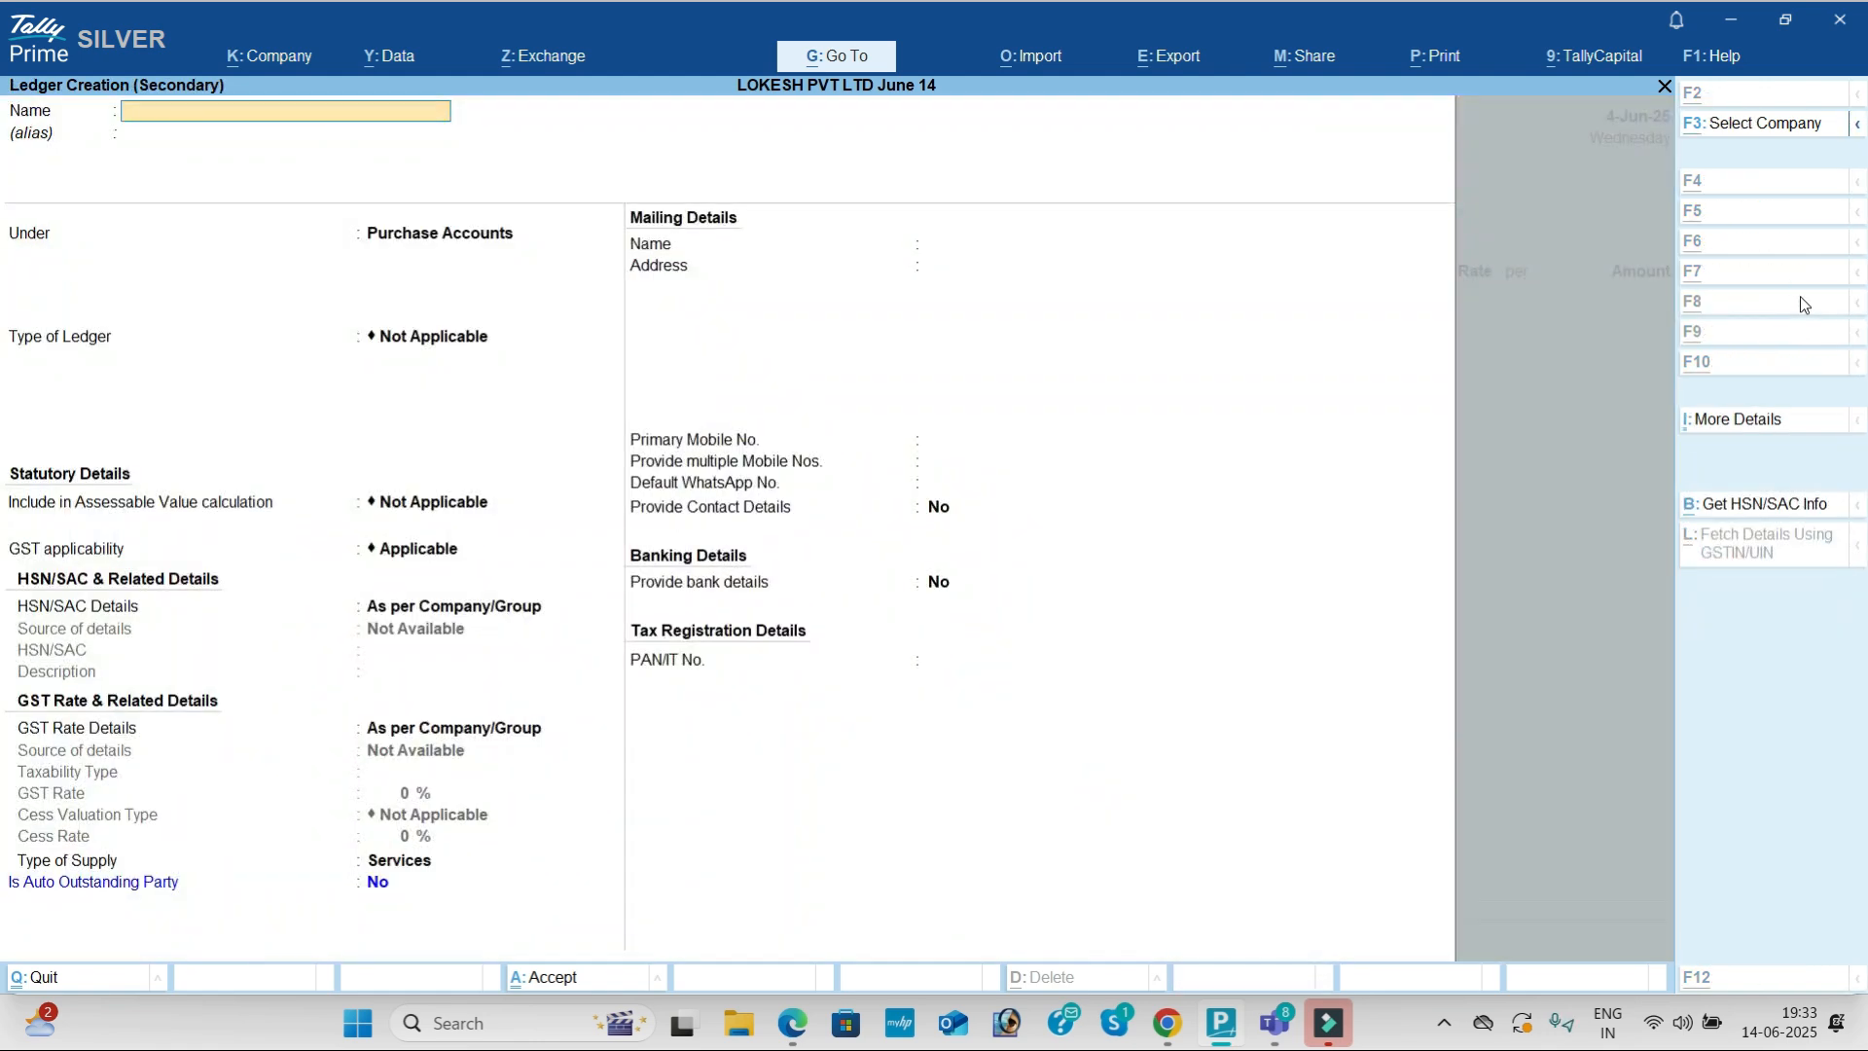
pyautogui.hotkey('alt', 'Tab')
pyautogui.scroll(-1, 1552, 648)
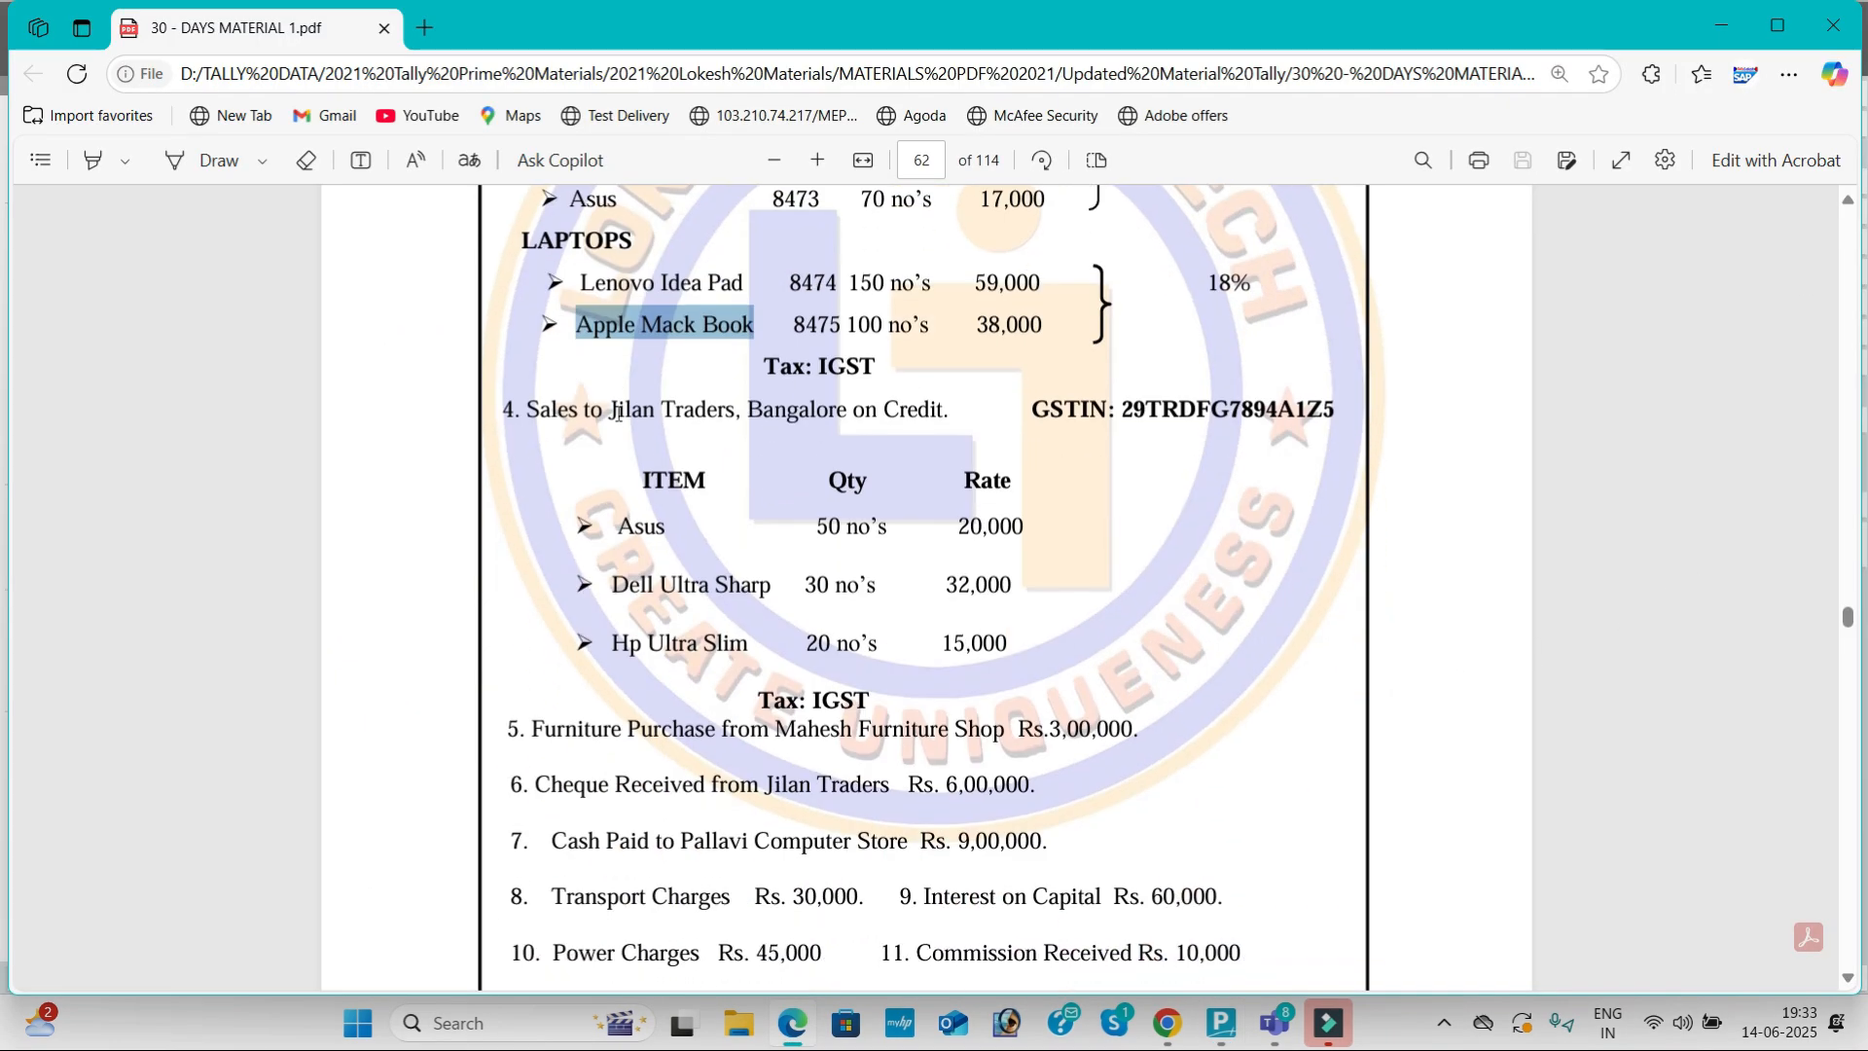
pyautogui.moveTo(611, 410); pyautogui.dragTo(735, 410)
pyautogui.hotkey('ctrl', 'c')
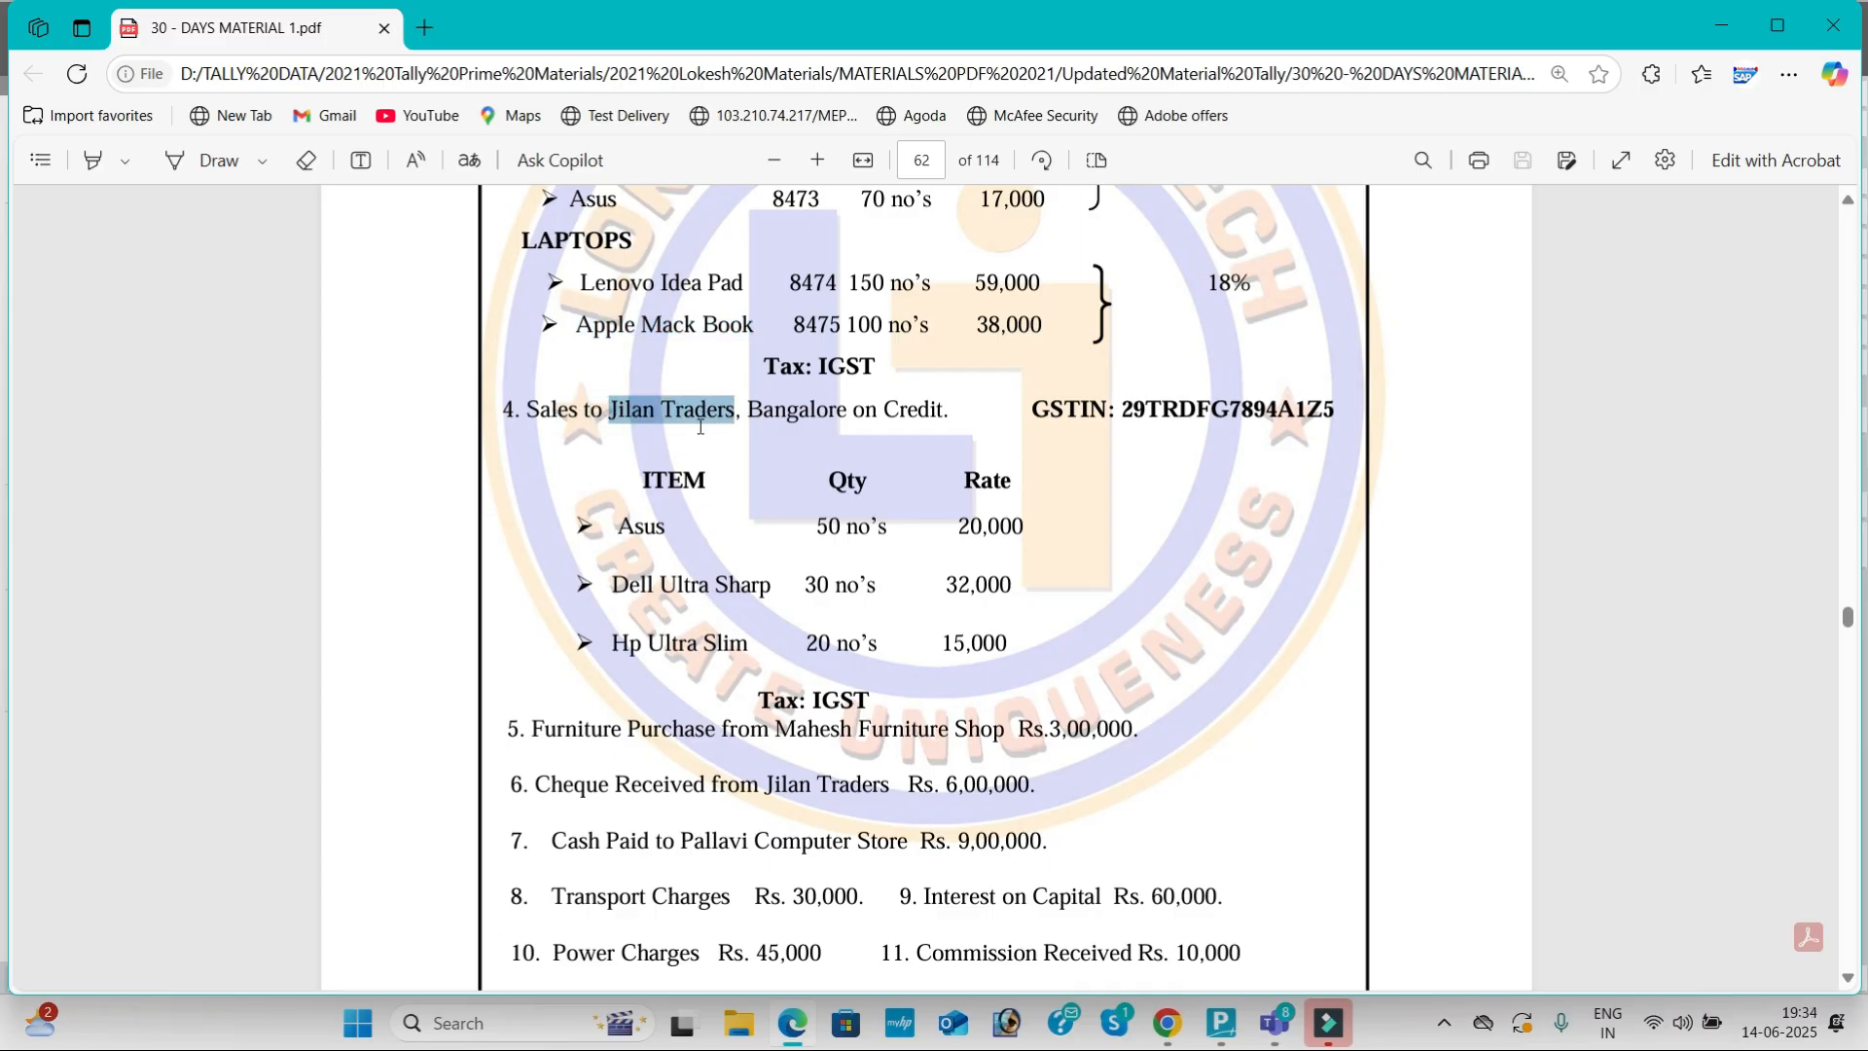
pyautogui.hotkey('alt', 'Tab')
pyautogui.hotkey('ctrl', 'v')
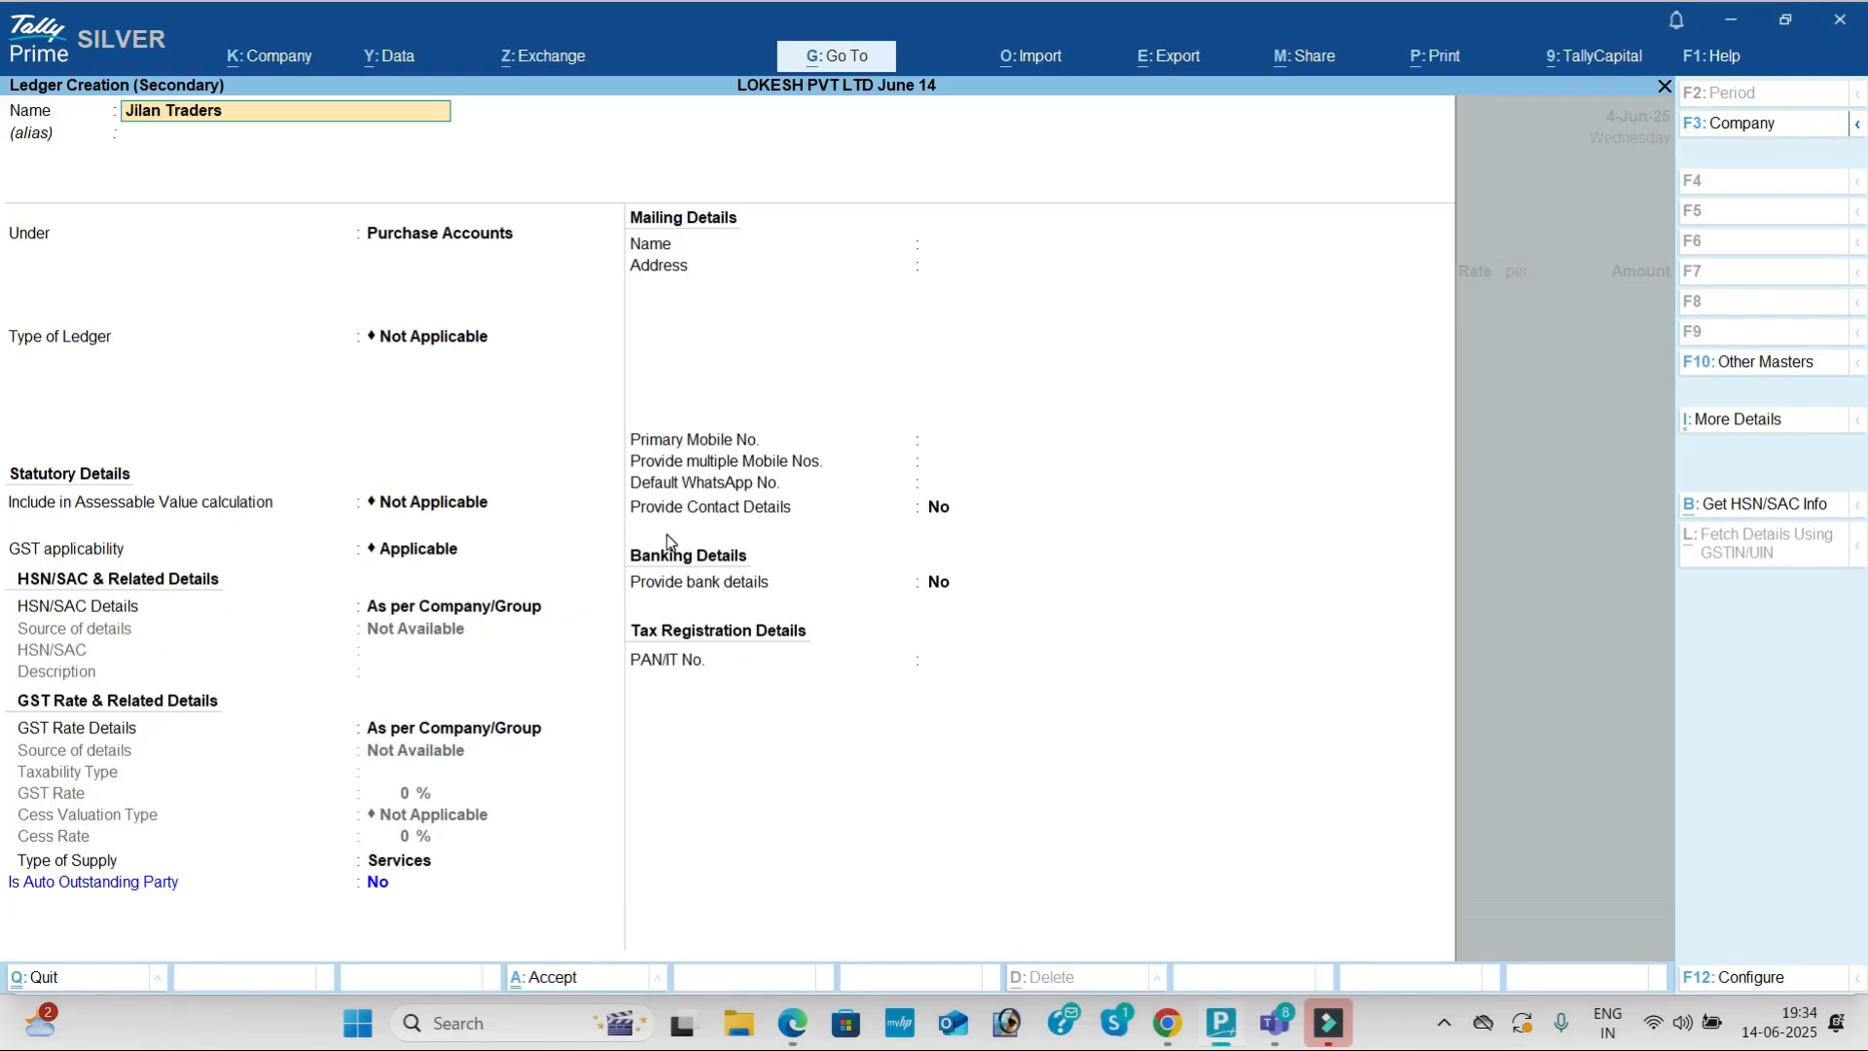
pyautogui.press('Return')
# Step: Put Jilan Traders under Sundry Debtors with state Karnataka
pyautogui.write('Sun')
pyautogui.press('Down')
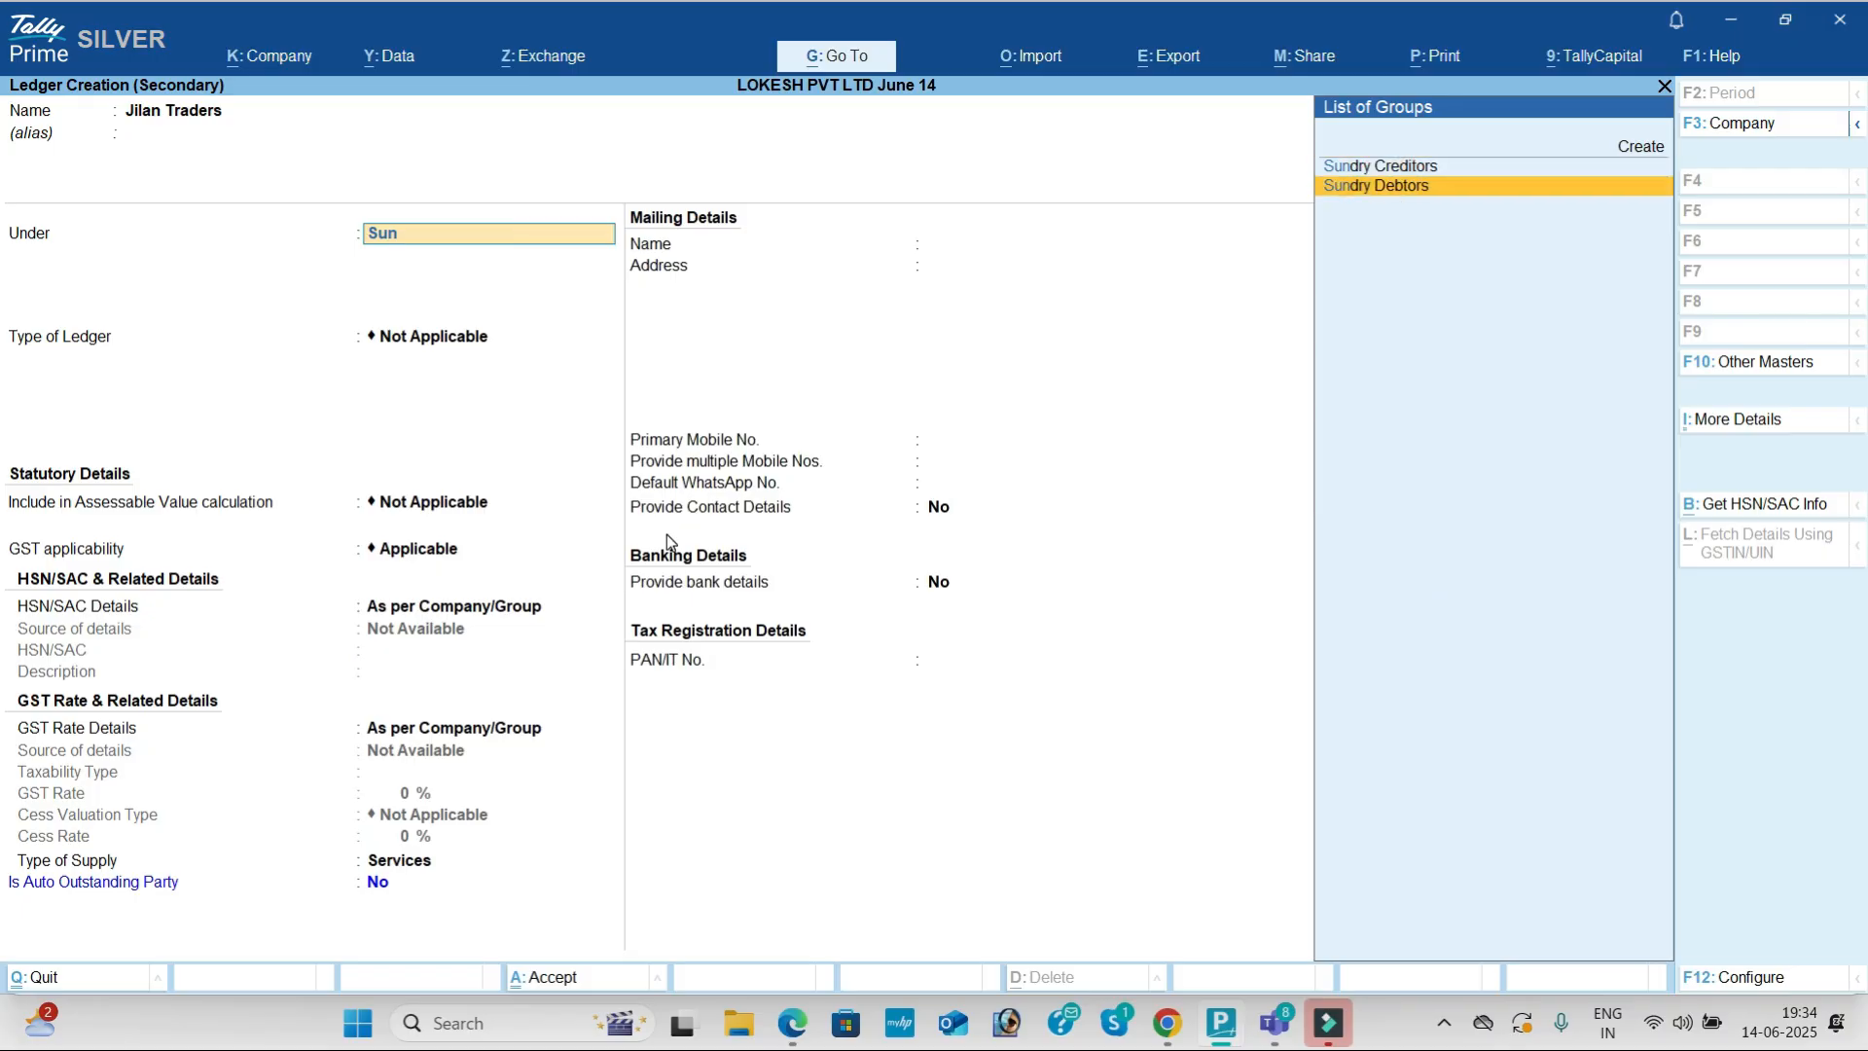
pyautogui.press('Return')
pyautogui.press('Return')
pyautogui.press('Return')
pyautogui.write('ka')
pyautogui.press('Return')
pyautogui.press('Return')
pyautogui.press('Return')
pyautogui.press('Return')
pyautogui.press('Return')
pyautogui.press('Return')
pyautogui.press('Return')
pyautogui.press('Return')
pyautogui.press('Return')
# Step: Paste Jilan Traders' GSTIN from the PDF, save the ledger and accept the party details
pyautogui.hotkey('alt', 'Tab')
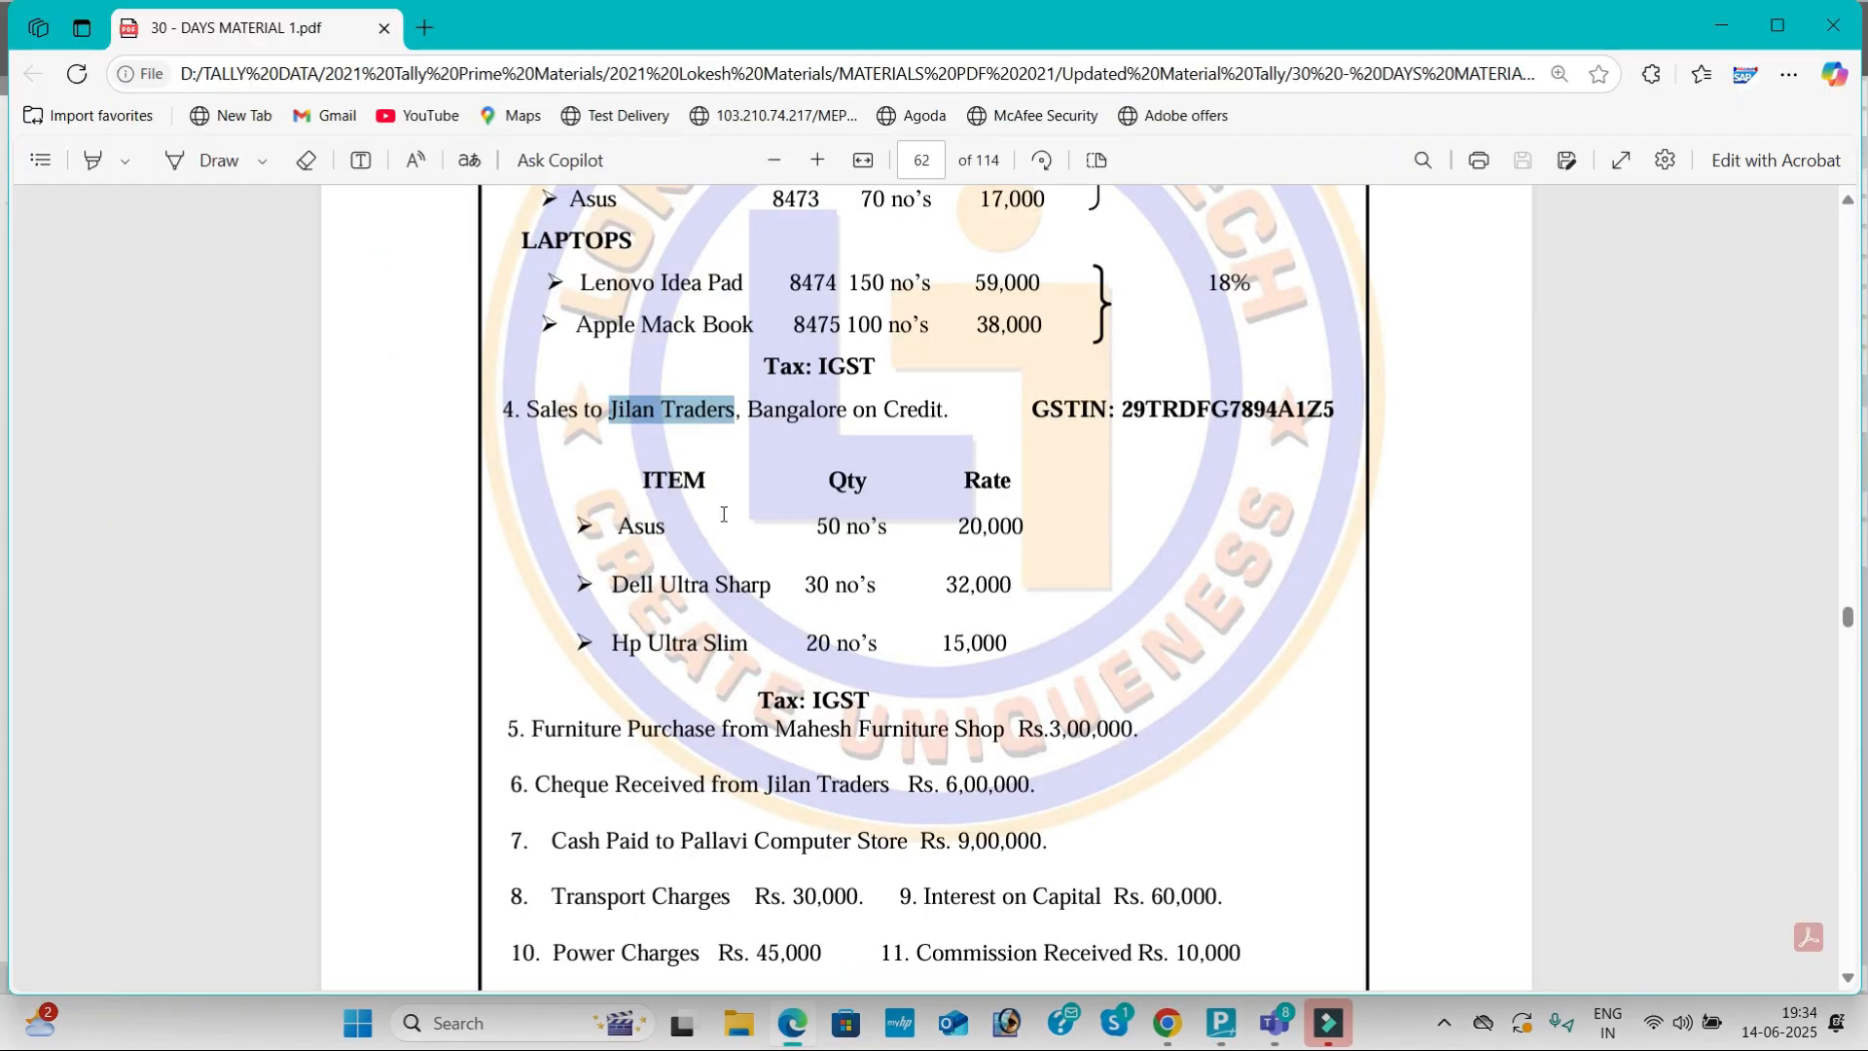
pyautogui.moveTo(1124, 407); pyautogui.dragTo(1336, 415)
pyautogui.hotkey('ctrl', 'c')
pyautogui.hotkey('alt', 'Tab')
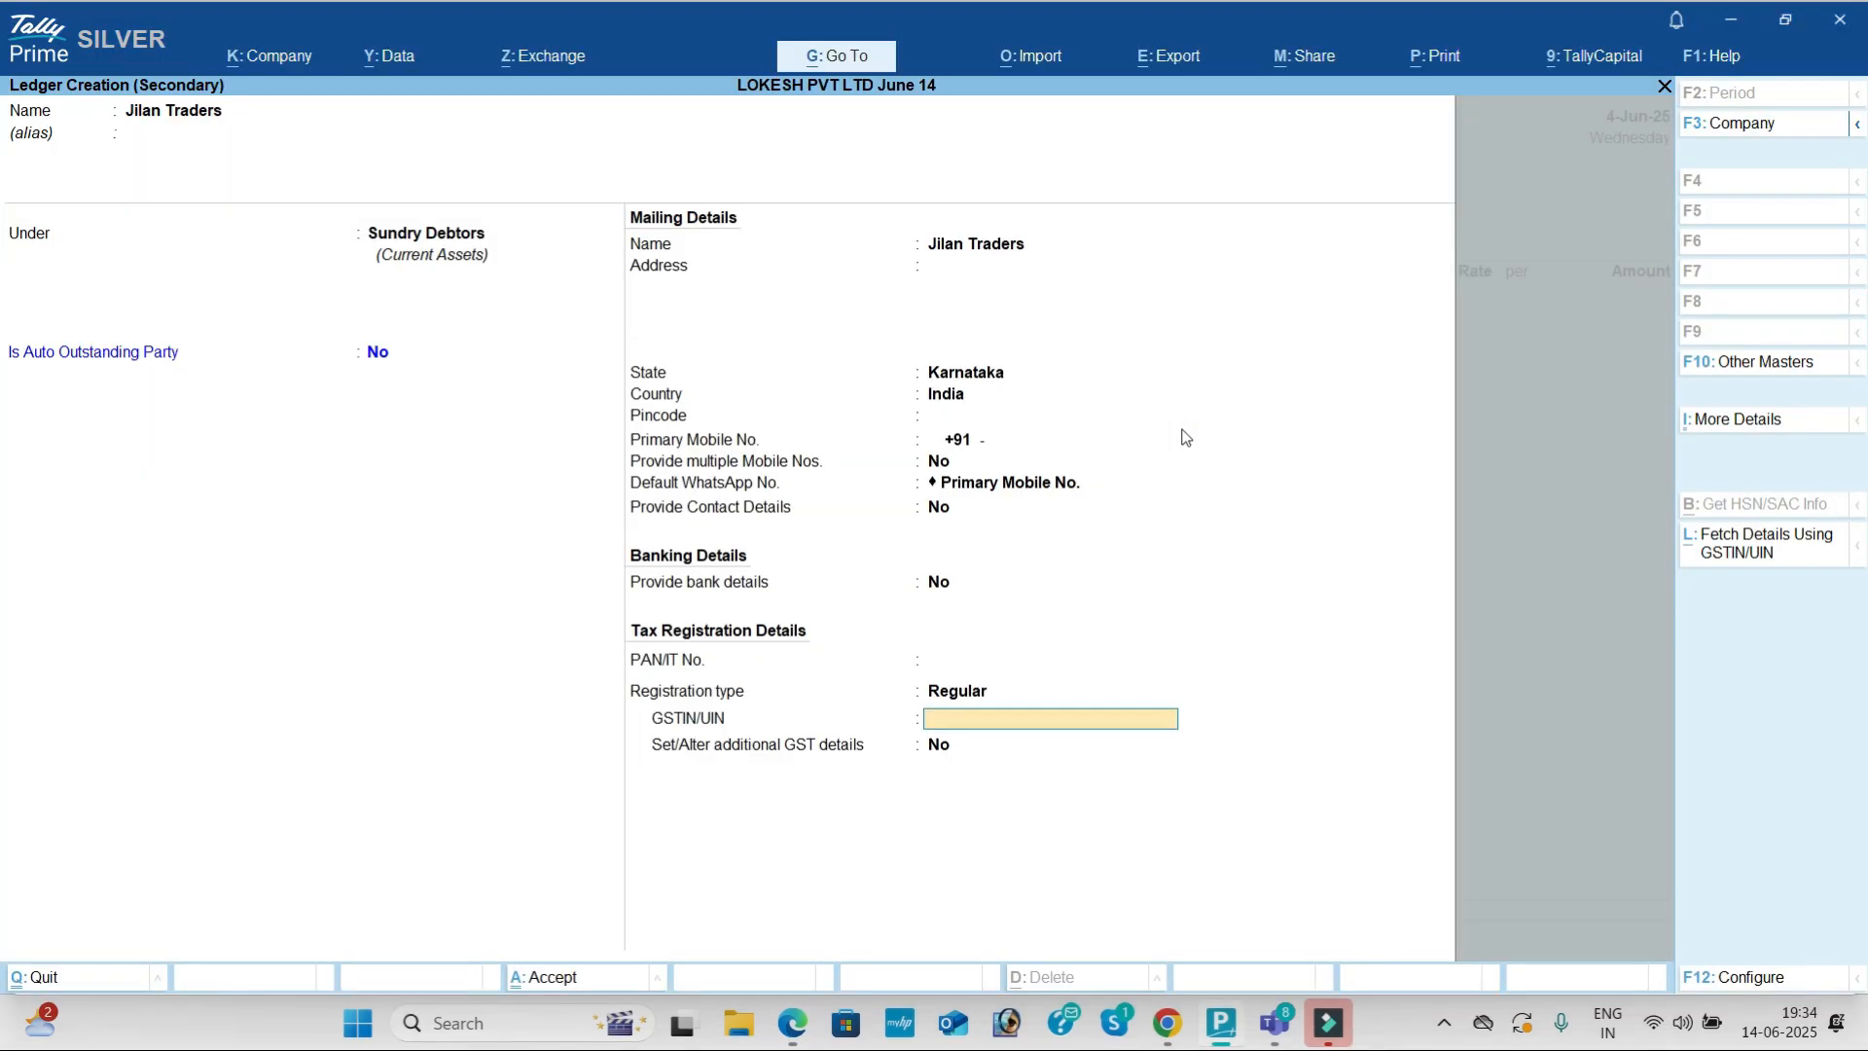
pyautogui.hotkey('ctrl', 'alt', 'v')
pyautogui.press('Return')
pyautogui.press('Return')
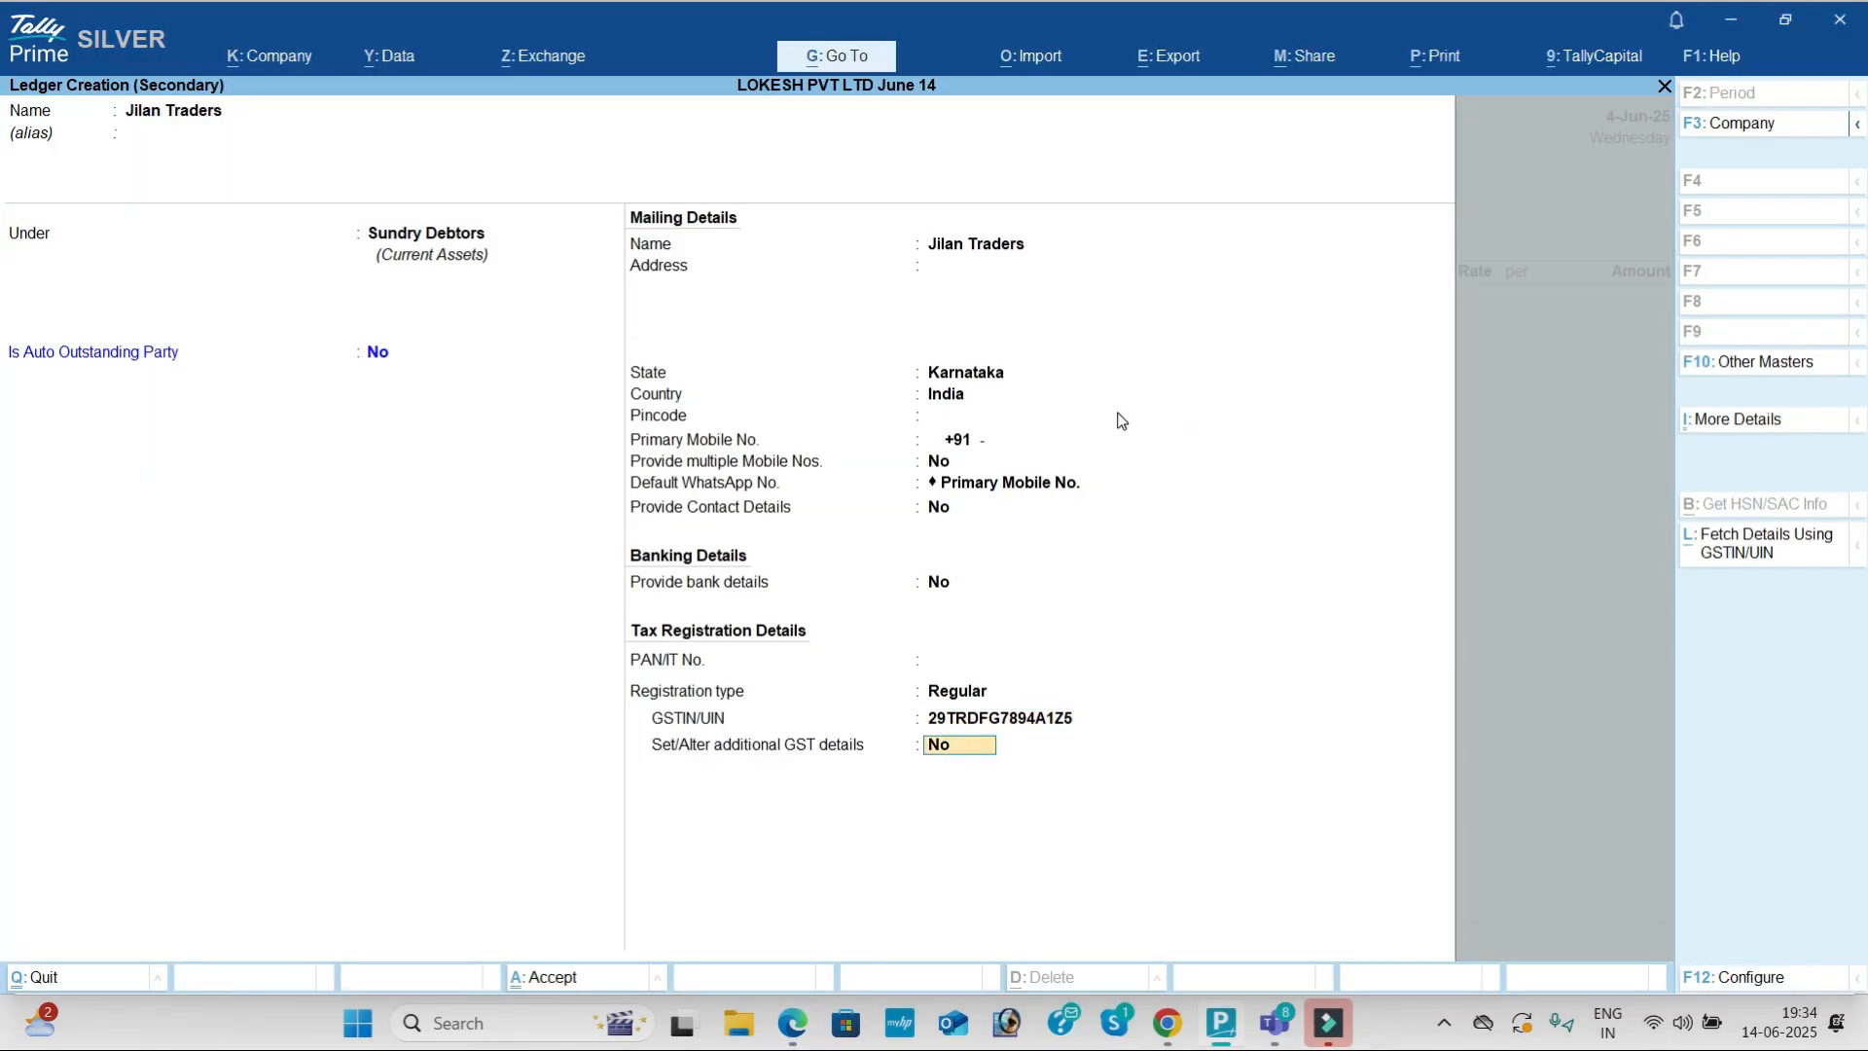
pyautogui.hotkey('ctrl', 'a')
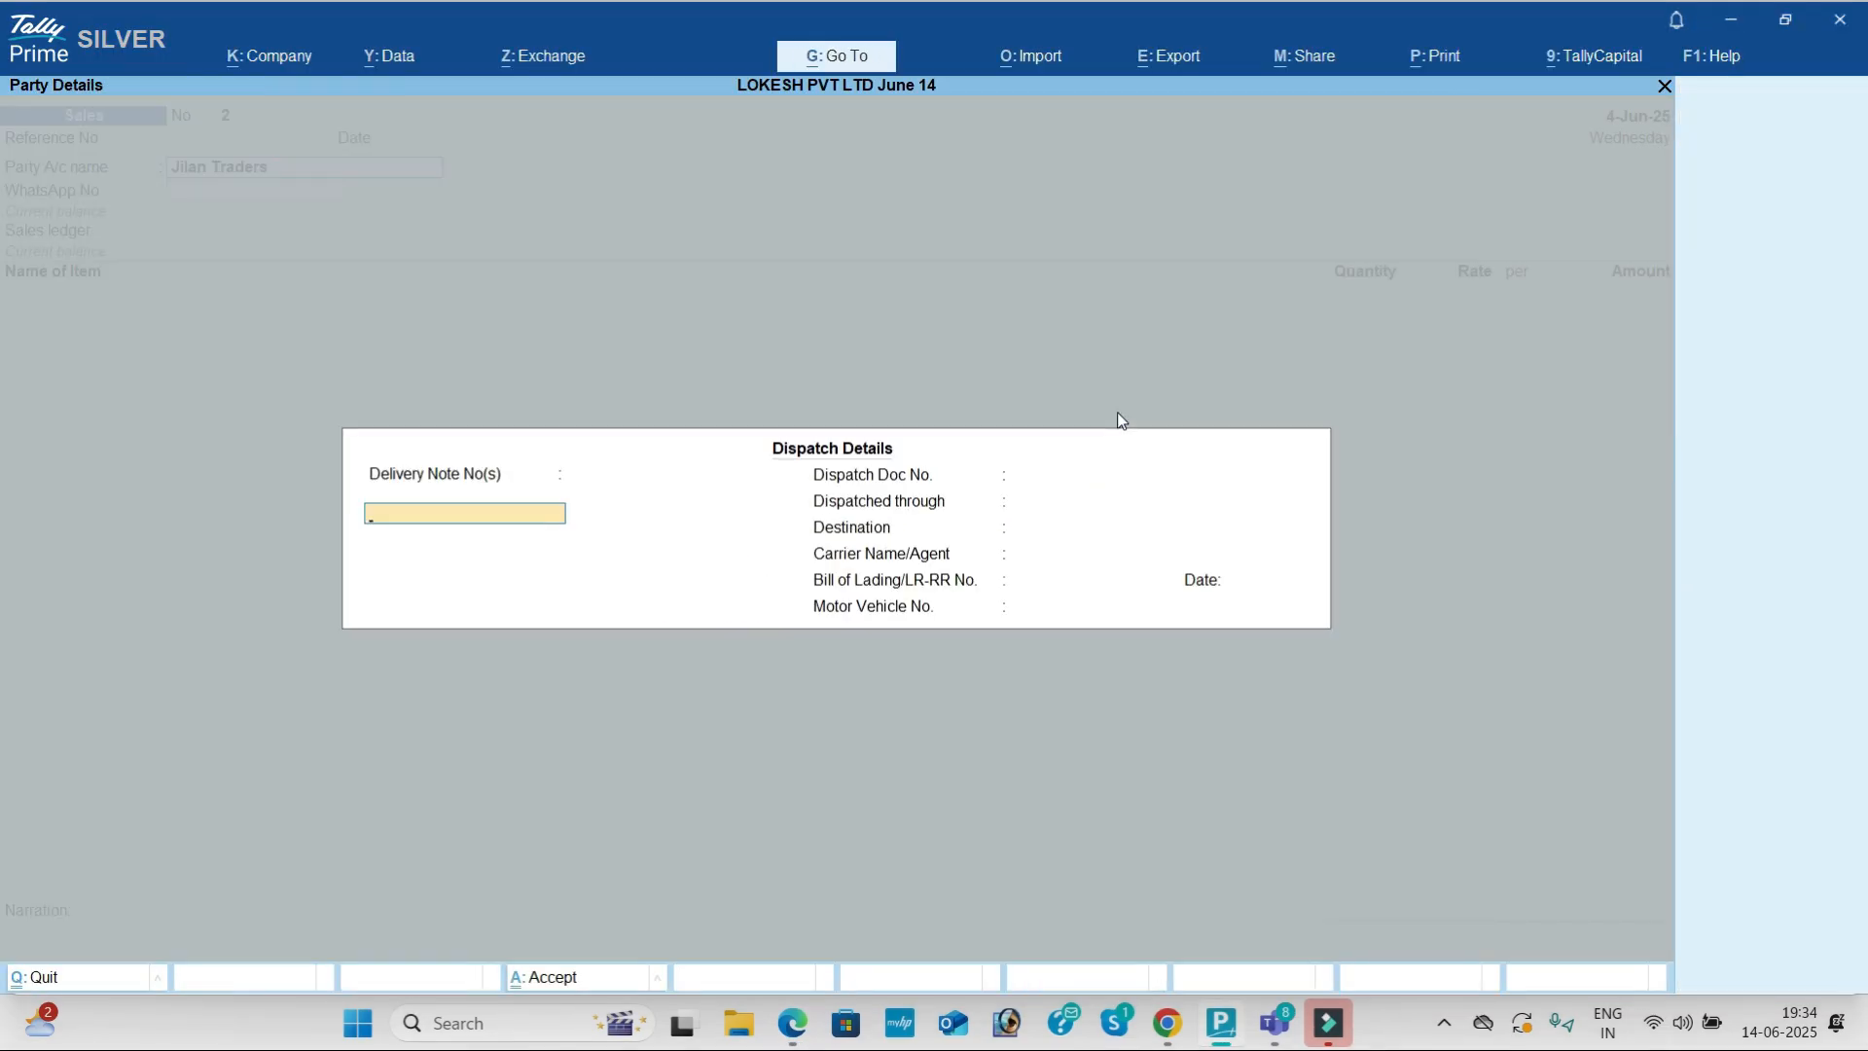
pyautogui.hotkey('ctrl', 'a')
pyautogui.hotkey('ctrl', 'a')
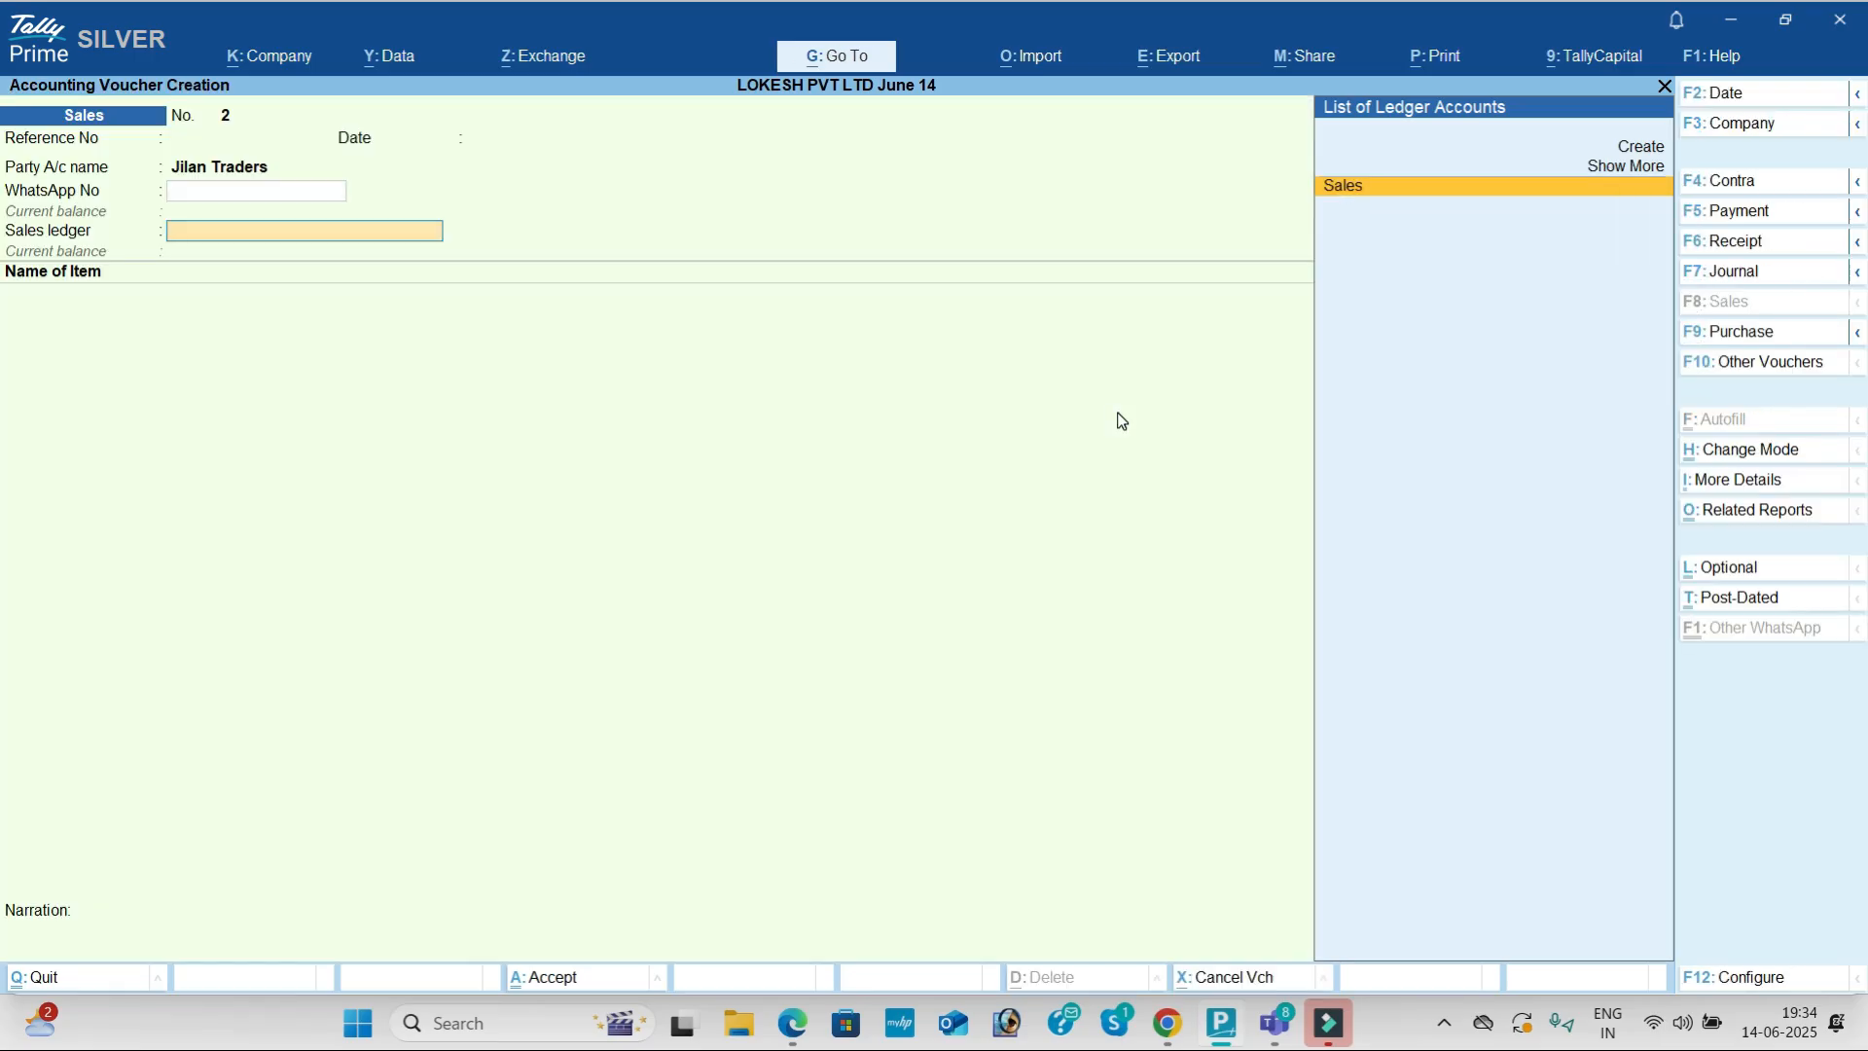
# Step: Create a Sales IGST ledger under Sales Accounts with Goods as the supply type
pyautogui.hotkey('alt', 'c')
pyautogui.write('Sales')
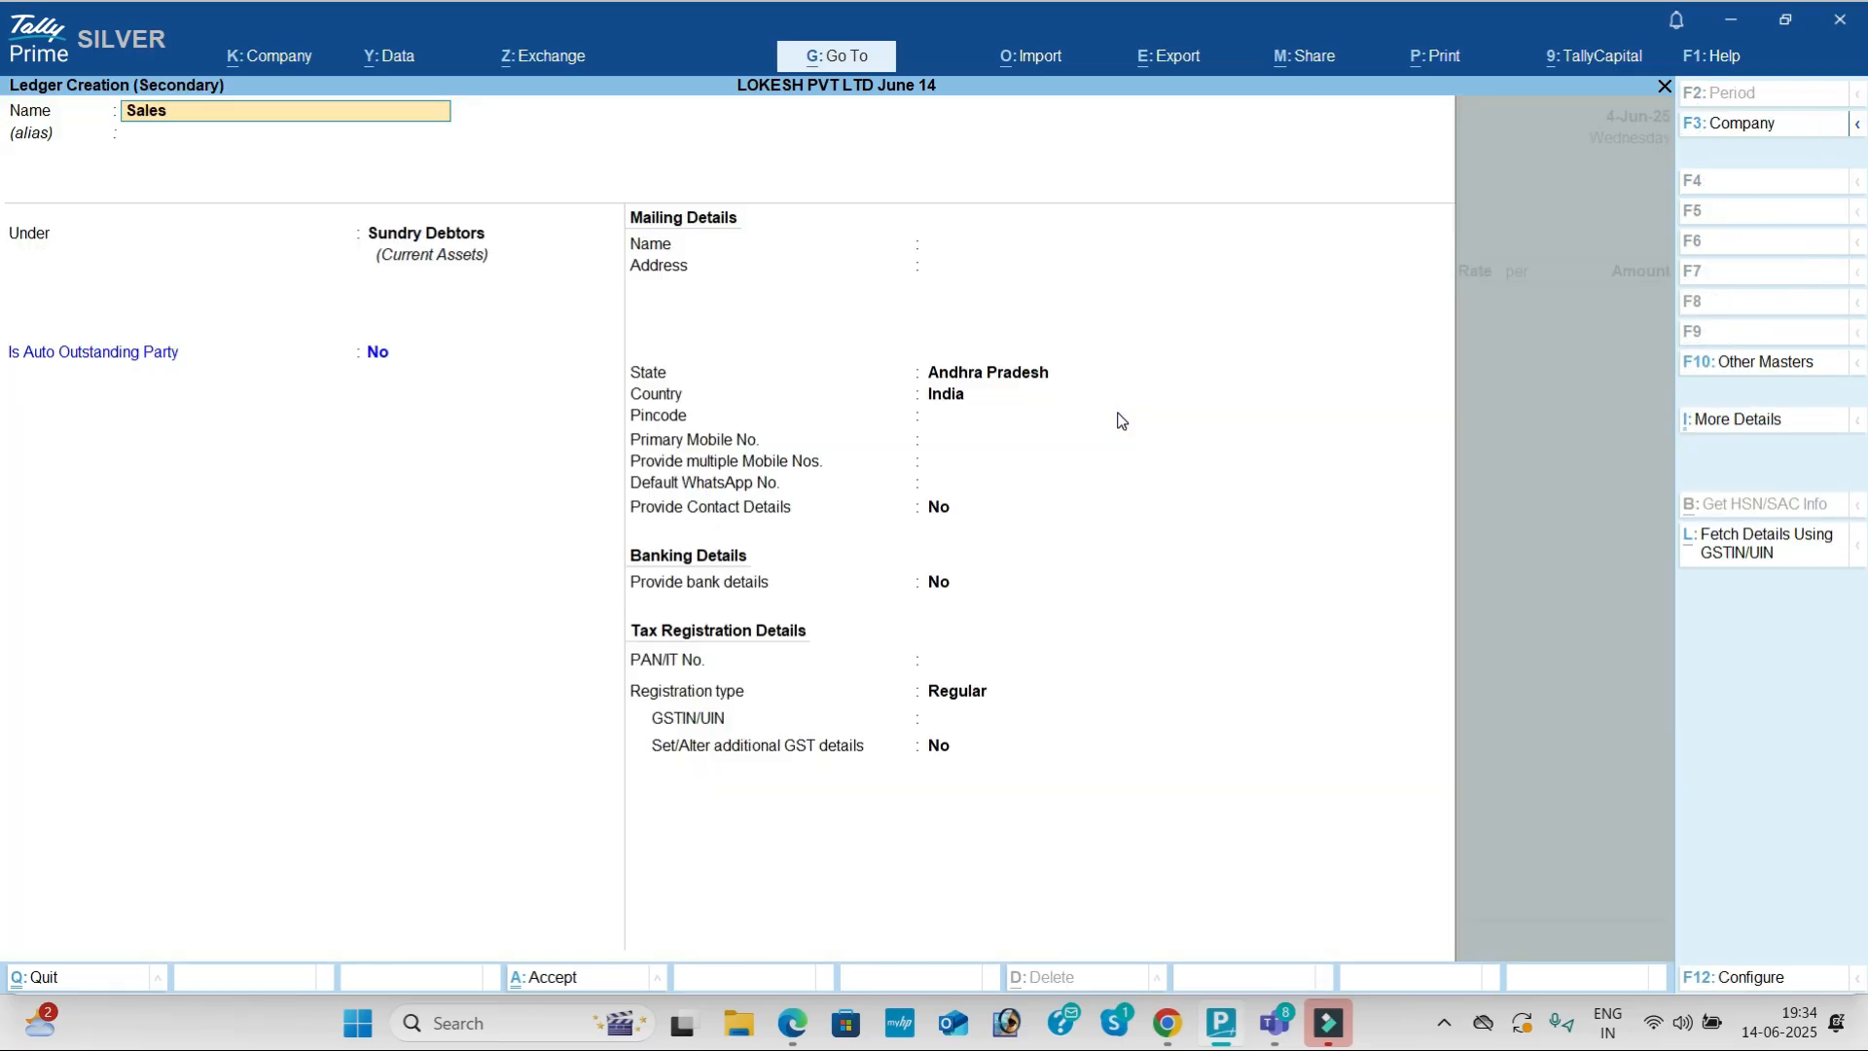
pyautogui.write(' Ig')
pyautogui.press('BackSpace')
pyautogui.press('BackSpace')
pyautogui.write('IGST')
pyautogui.press('Return')
pyautogui.press('Return')
pyautogui.write('S')
pyautogui.press('Return')
pyautogui.press('Return')
pyautogui.press('Return')
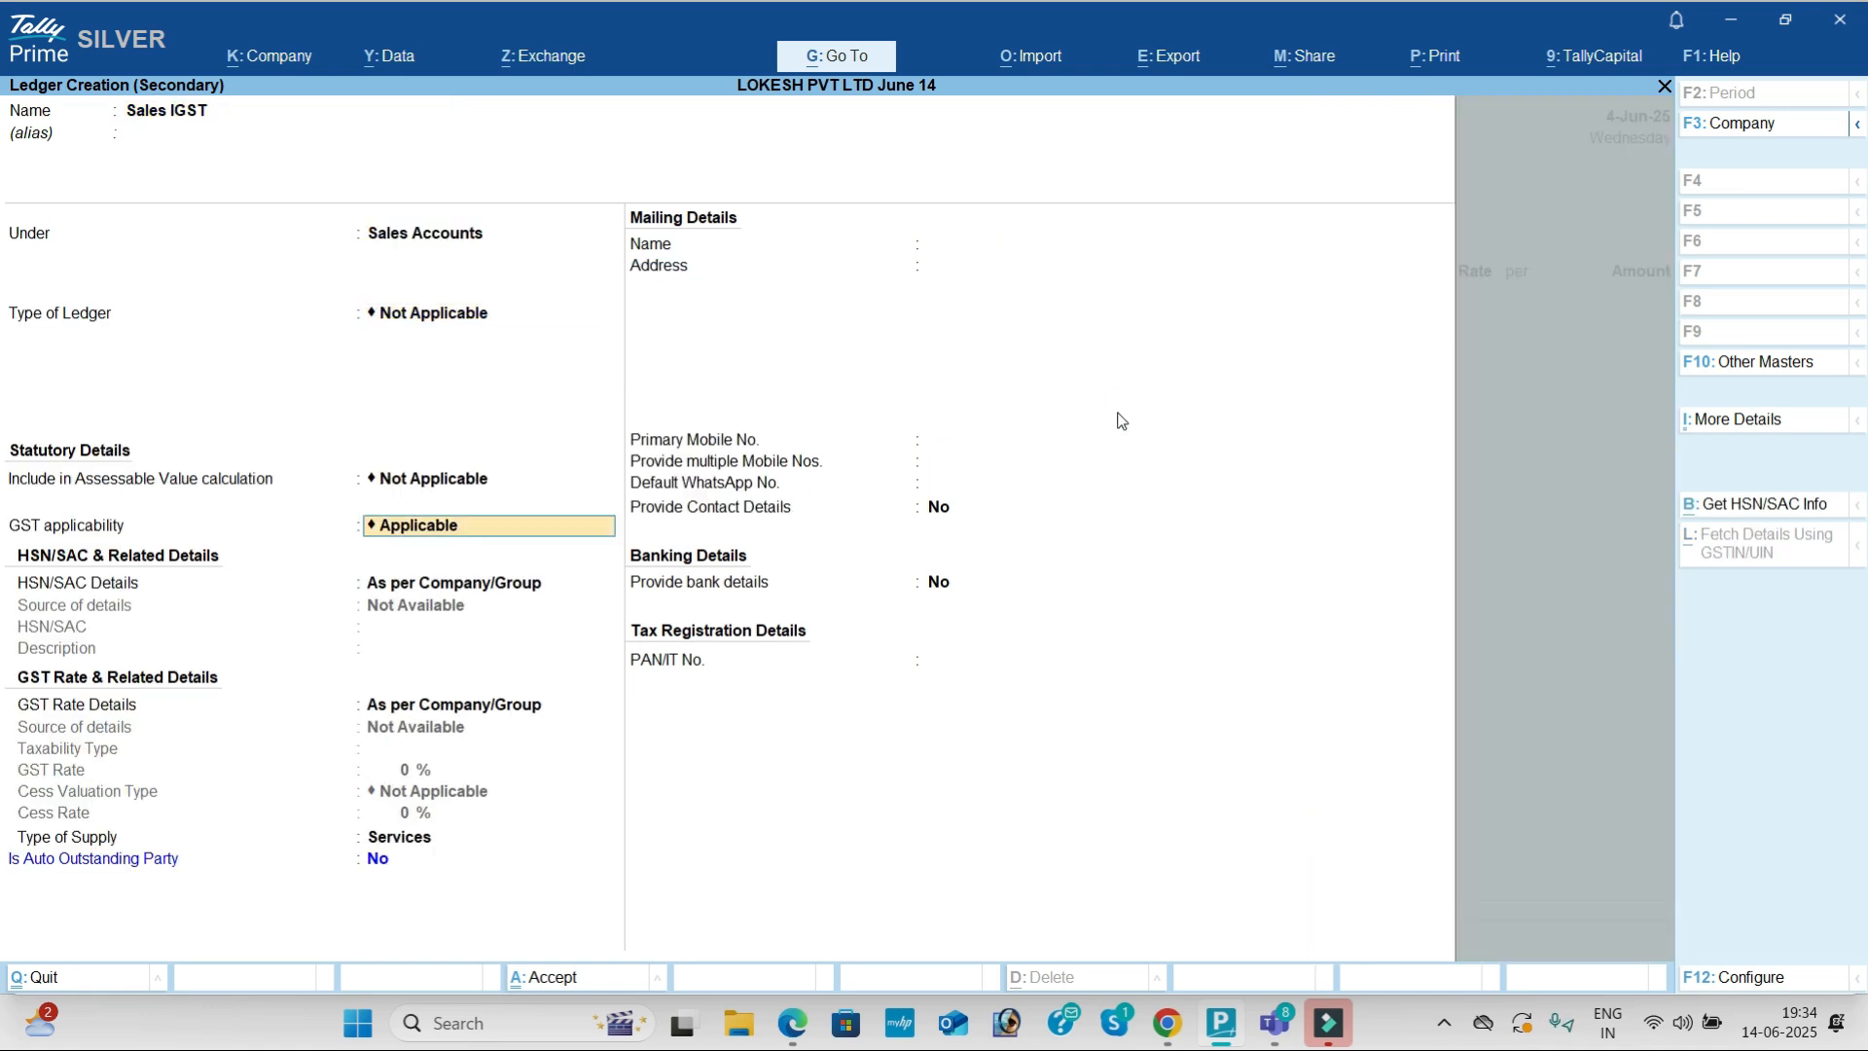
pyautogui.press('Return')
pyautogui.press('Return')
pyautogui.press('Up')
pyautogui.press('Return')
pyautogui.press('Return')
# Step: Save the Sales IGST ledger and add Asus as the first sold item, 50 nos
pyautogui.press('Return')
pyautogui.hotkey('alt', 'Tab')
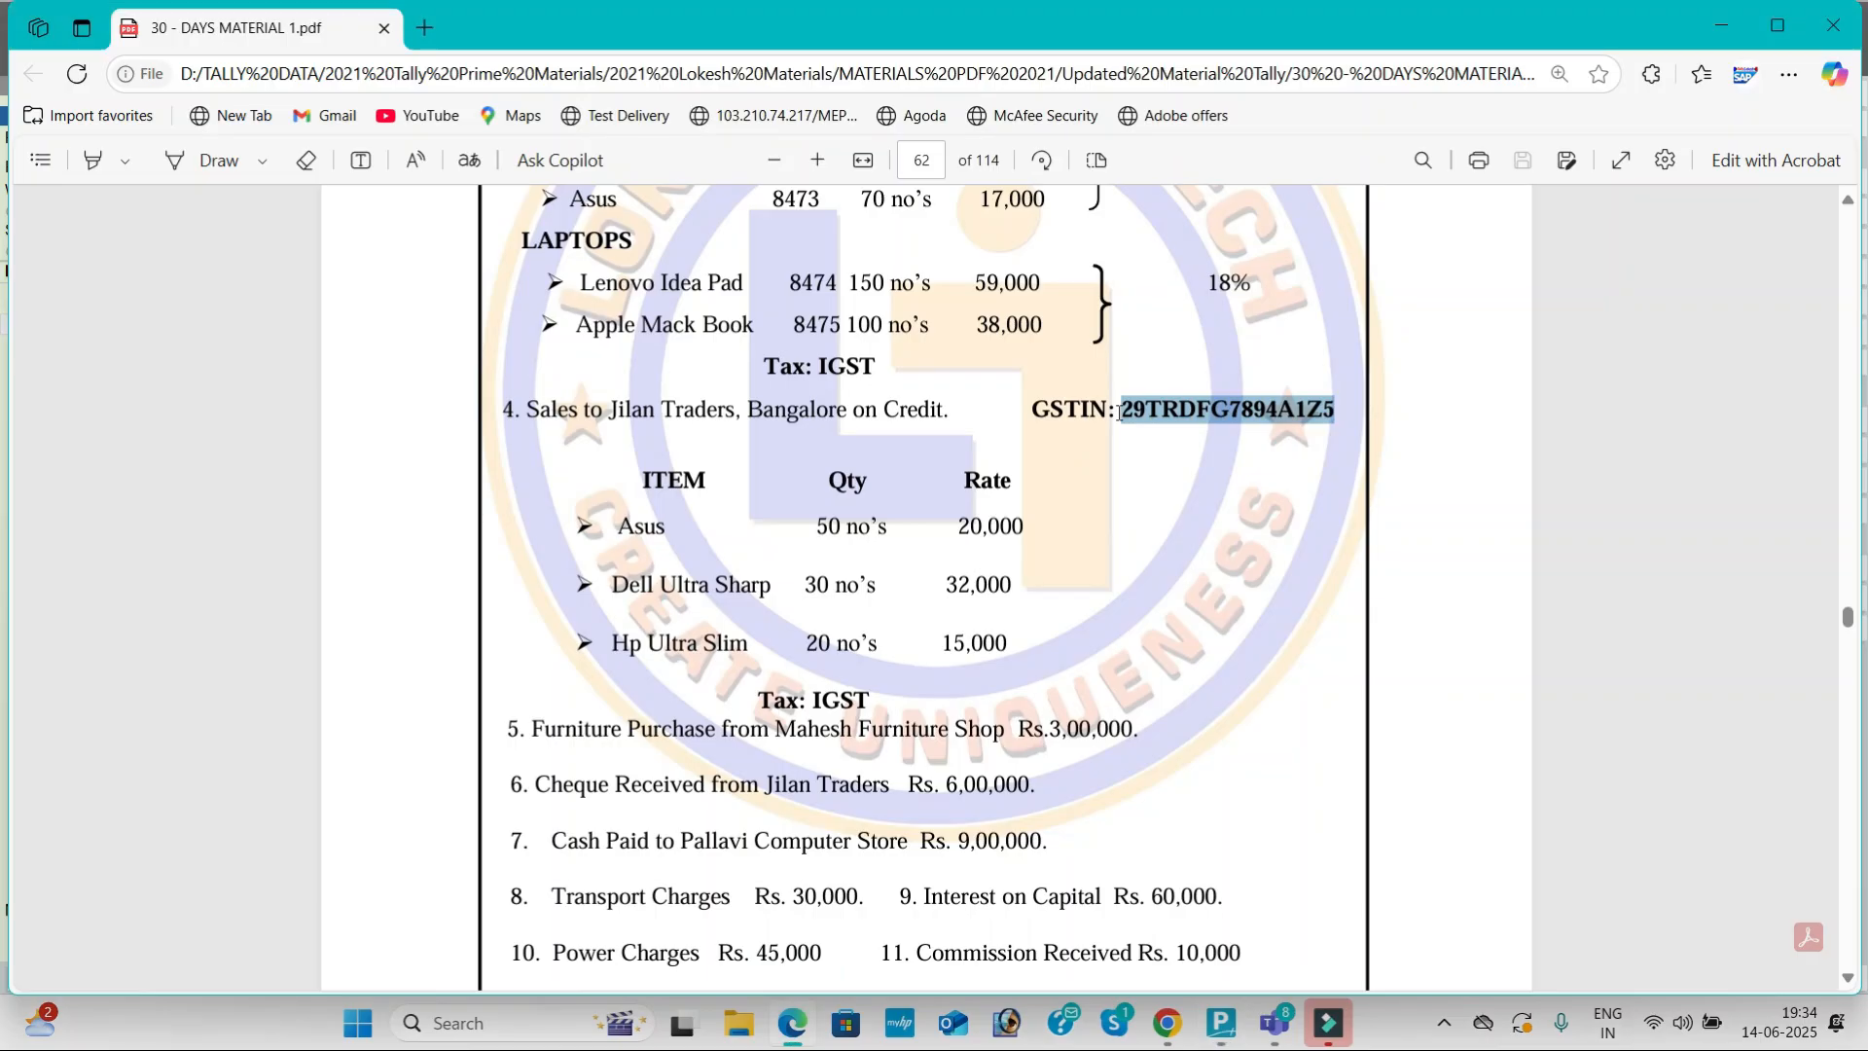
pyautogui.hotkey('alt', 'Tab')
pyautogui.write('as')
pyautogui.press('Return')
pyautogui.hotkey('alt', 'Tab')
pyautogui.hotkey('alt', 'Tab')
pyautogui.write('50')
pyautogui.press('Return')
# Step: Set the Asus rate to 20,000
pyautogui.write('2000')
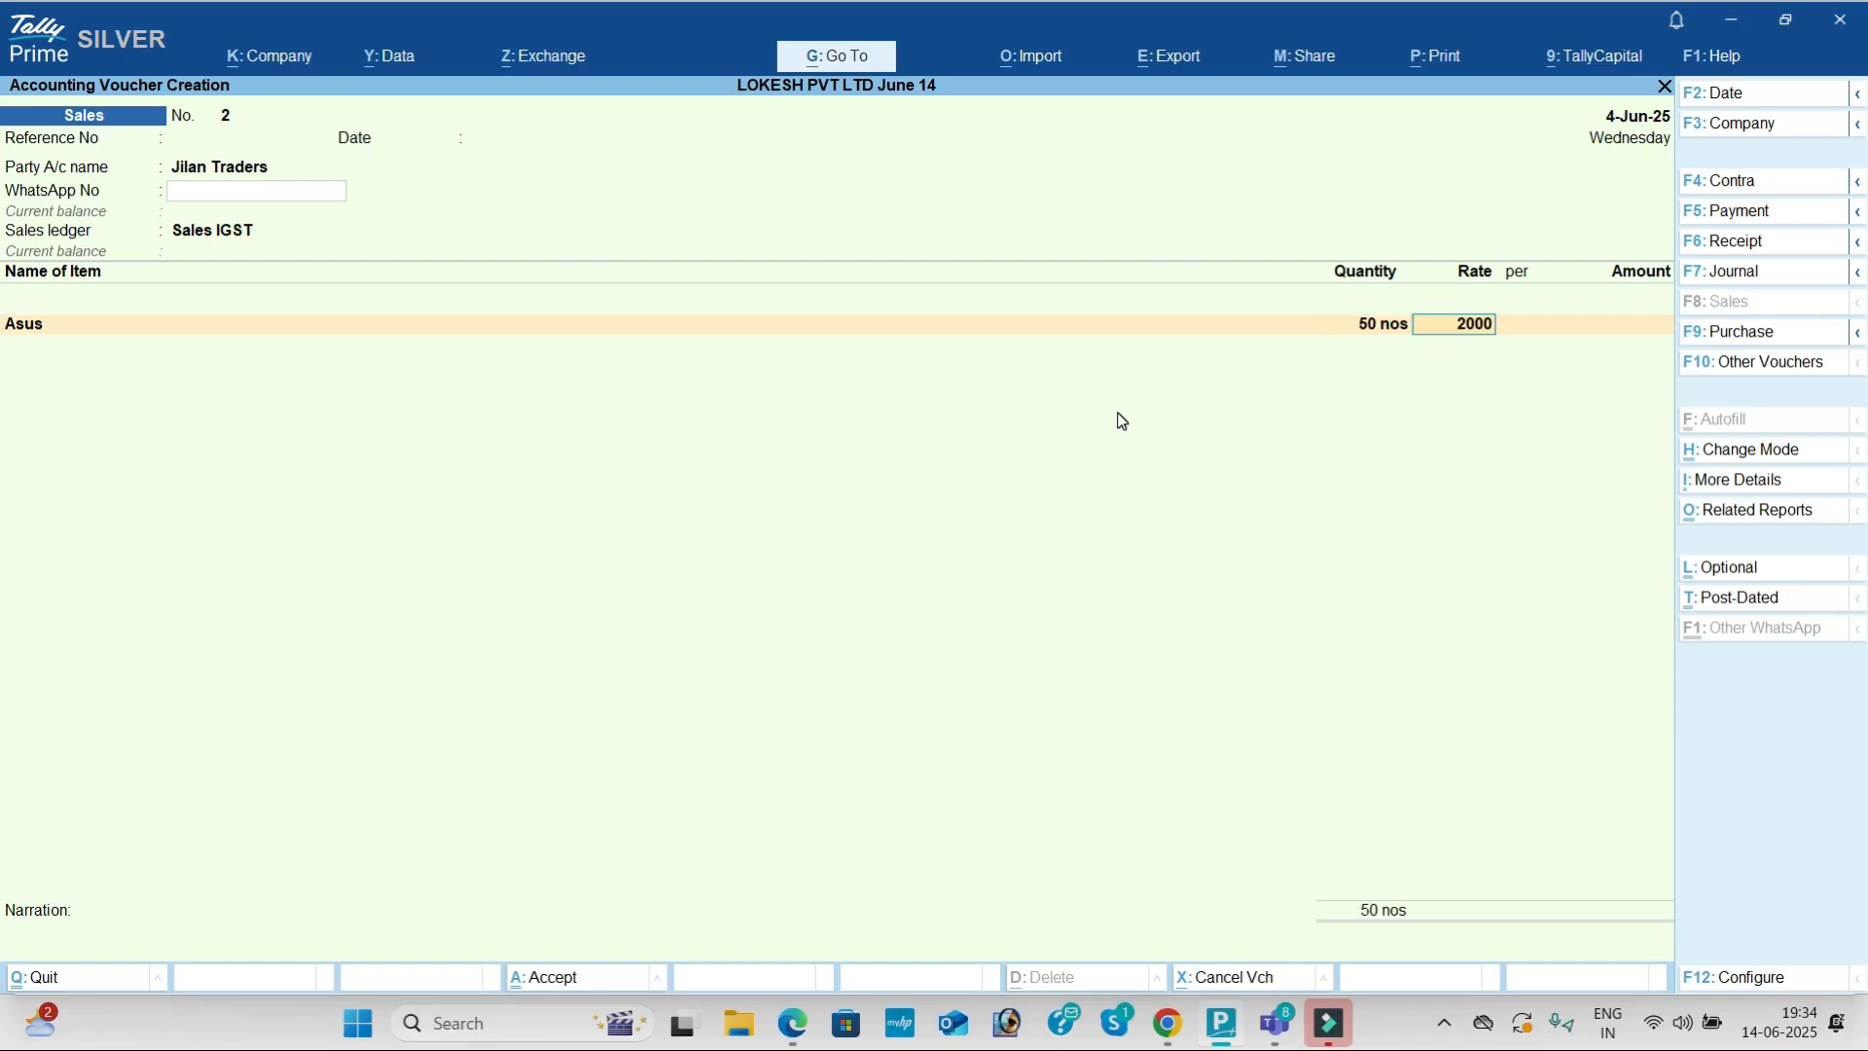
pyautogui.hotkey('alt', 'Tab')
pyautogui.hotkey('alt', 'Tab')
pyautogui.write('0')
pyautogui.press('Return')
pyautogui.press('Return')
pyautogui.press('Return')
pyautogui.press('Return')
# Step: Add 30 nos of Dell Ultra Sharp at 32,000
pyautogui.hotkey('alt', 'Tab')
pyautogui.hotkey('alt', 'Tab')
pyautogui.write('d')
pyautogui.press('Return')
pyautogui.hotkey('alt', 'Tab')
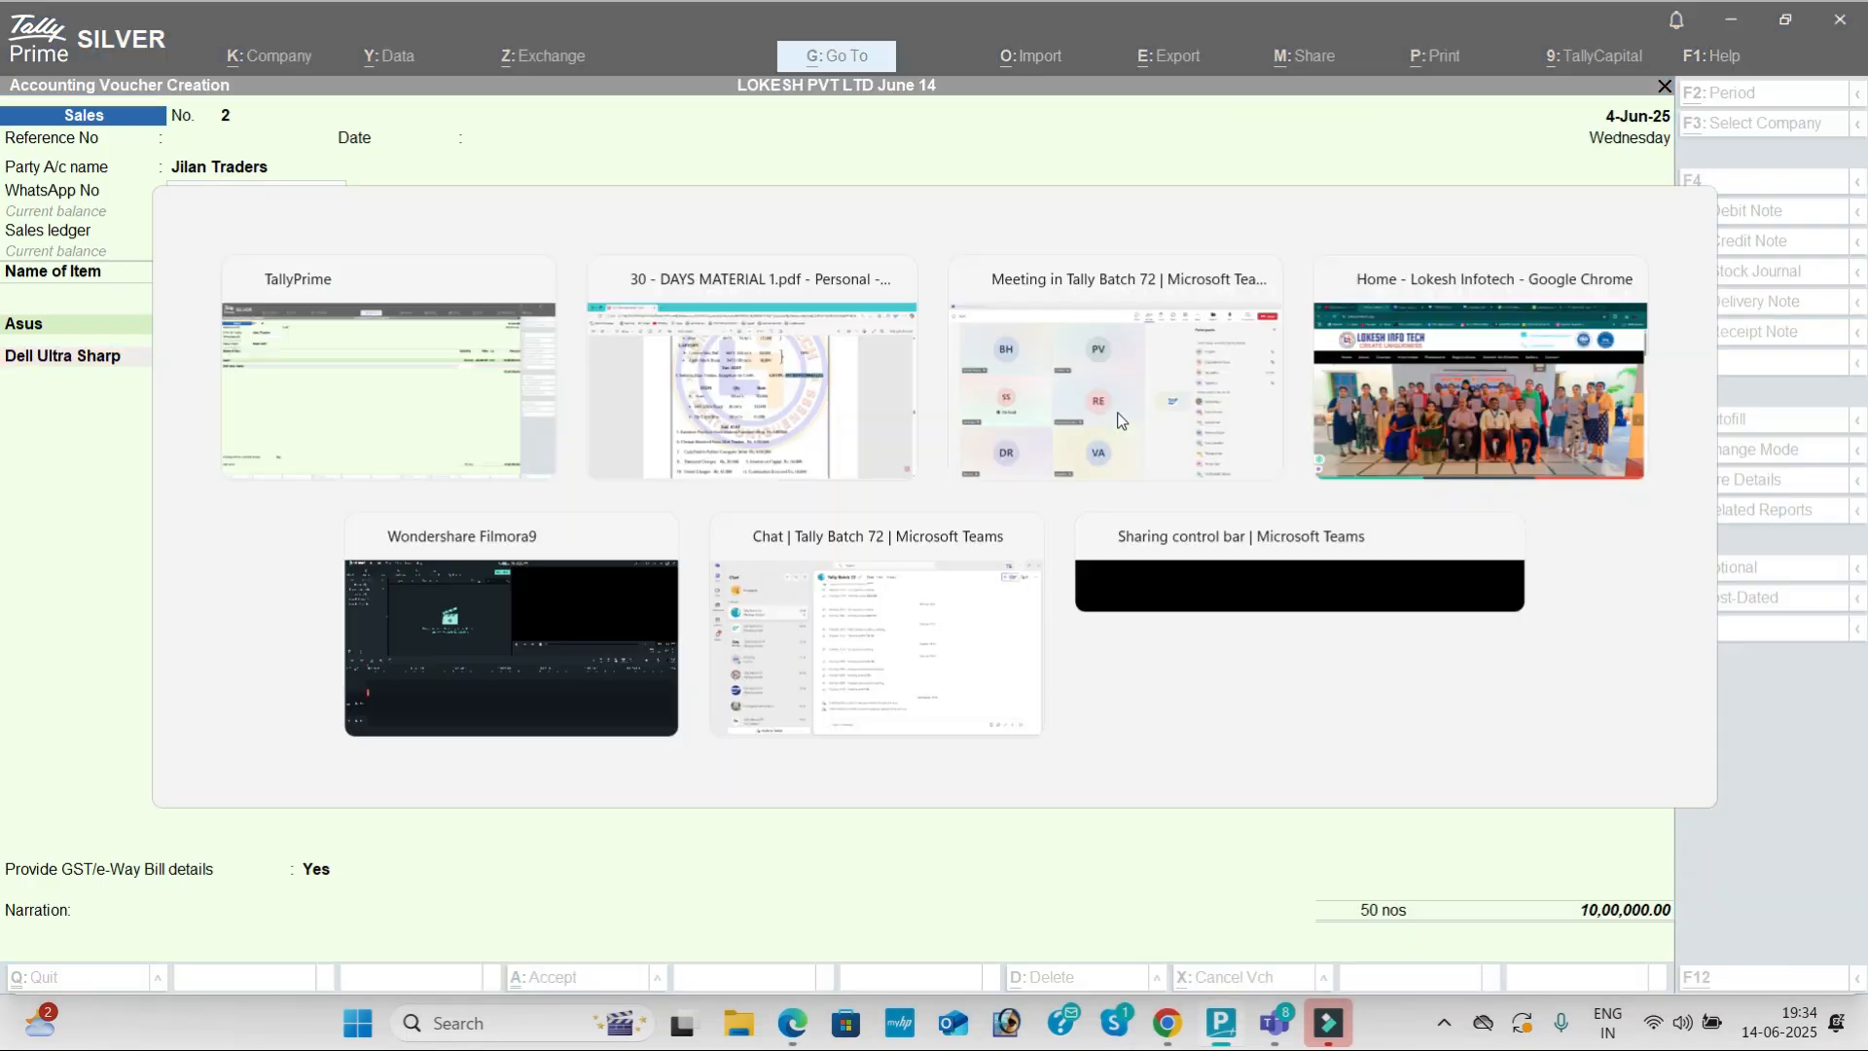
pyautogui.hotkey('alt', 'Tab')
pyautogui.write('30')
pyautogui.press('Return')
pyautogui.write('32,000')
pyautogui.press('Return')
pyautogui.press('Return')
pyautogui.press('Return')
pyautogui.press('Return')
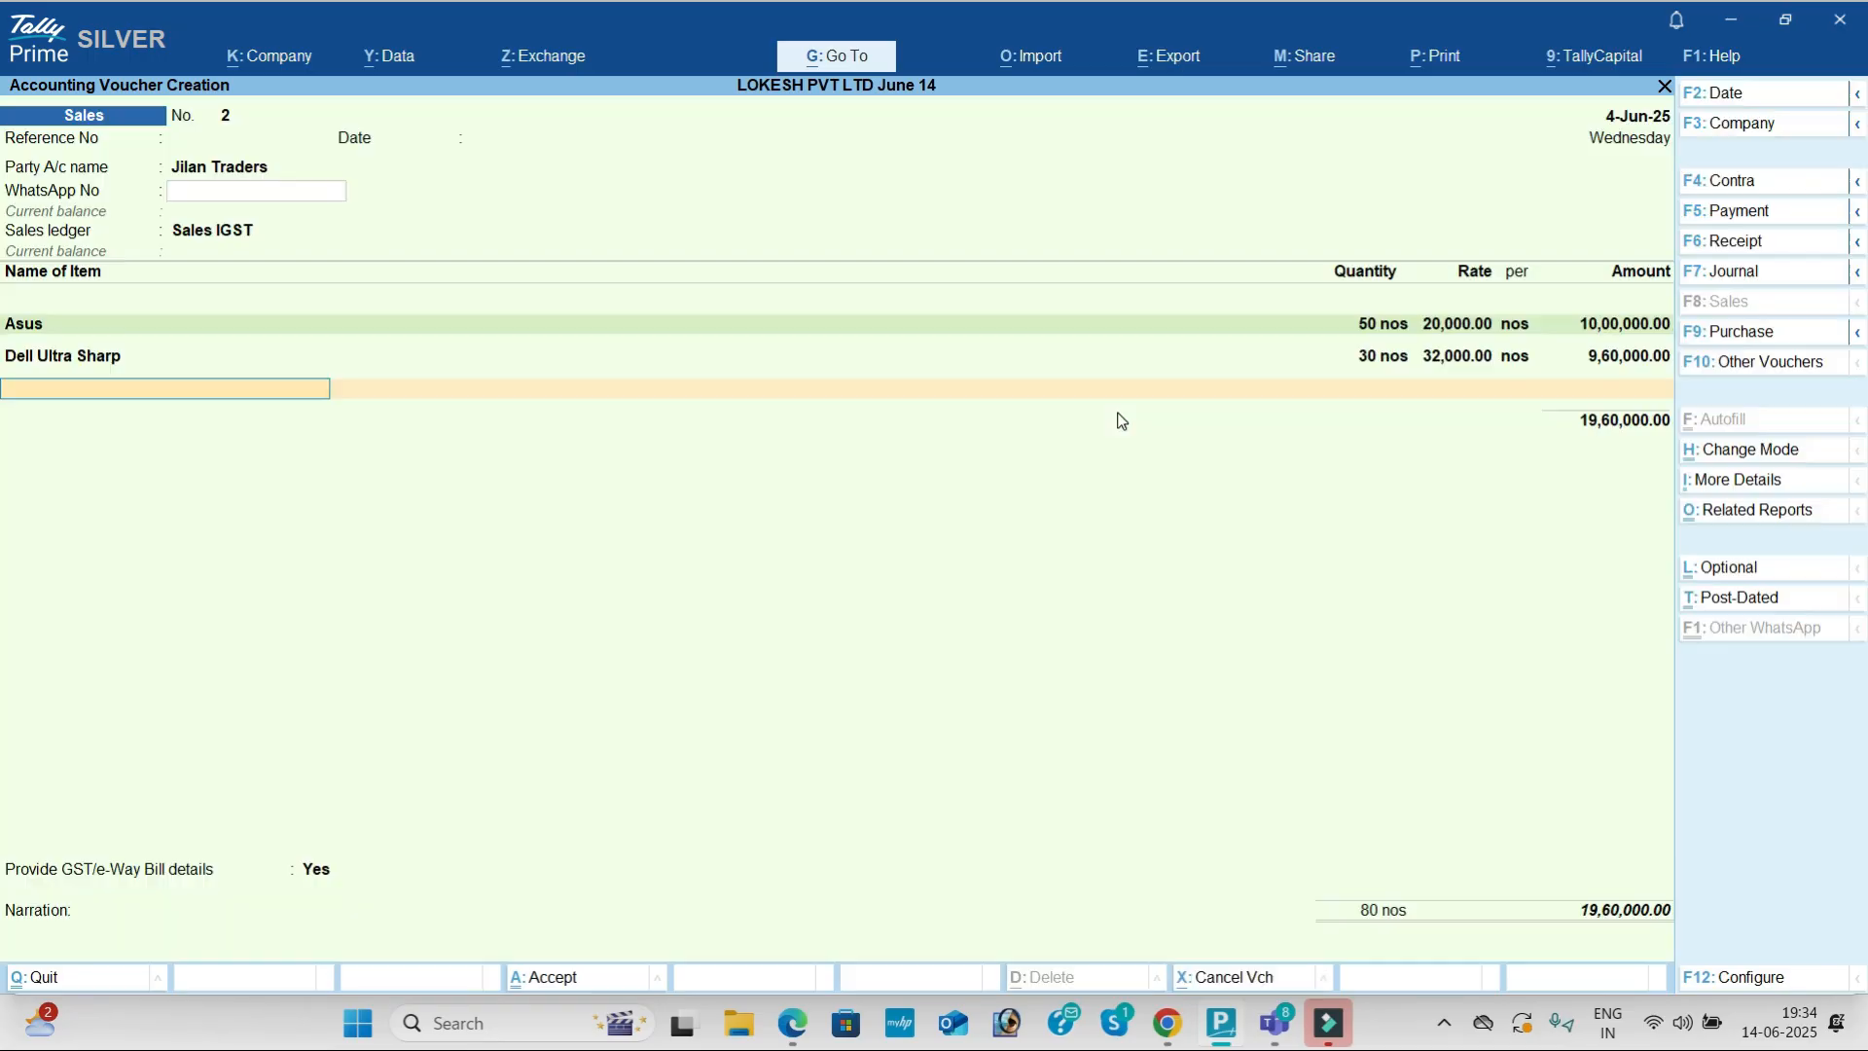
pyautogui.hotkey('alt', 'Tab')
# Step: Add 20 HP Ultra Slim at 15,000 and IGST of 6,32,800, declining GST/e-Way Bill details
pyautogui.hotkey('alt', 'Tab')
pyautogui.write('hp')
pyautogui.press('Return')
pyautogui.hotkey('alt', 'Tab')
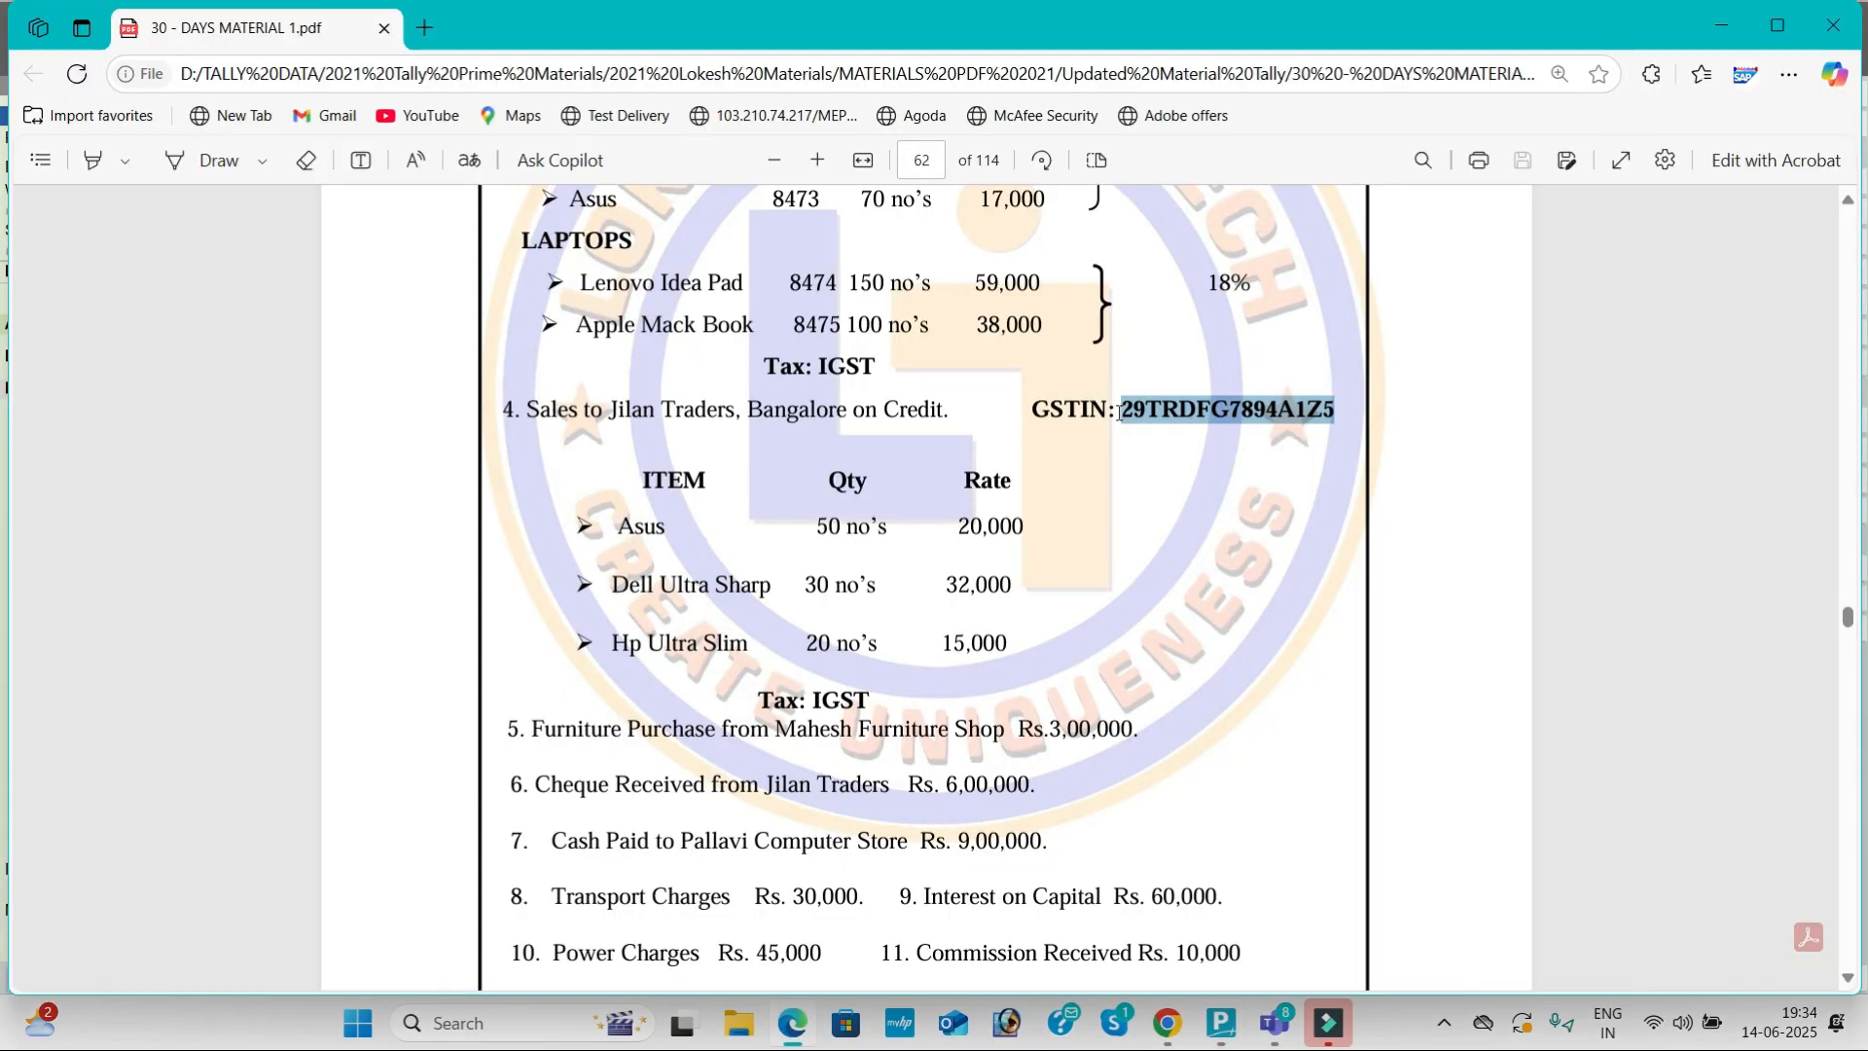
pyautogui.hotkey('alt', 'Tab')
pyautogui.write('20')
pyautogui.press('Return')
pyautogui.write('15,000')
pyautogui.press('Return')
pyautogui.press('Return')
pyautogui.press('Return')
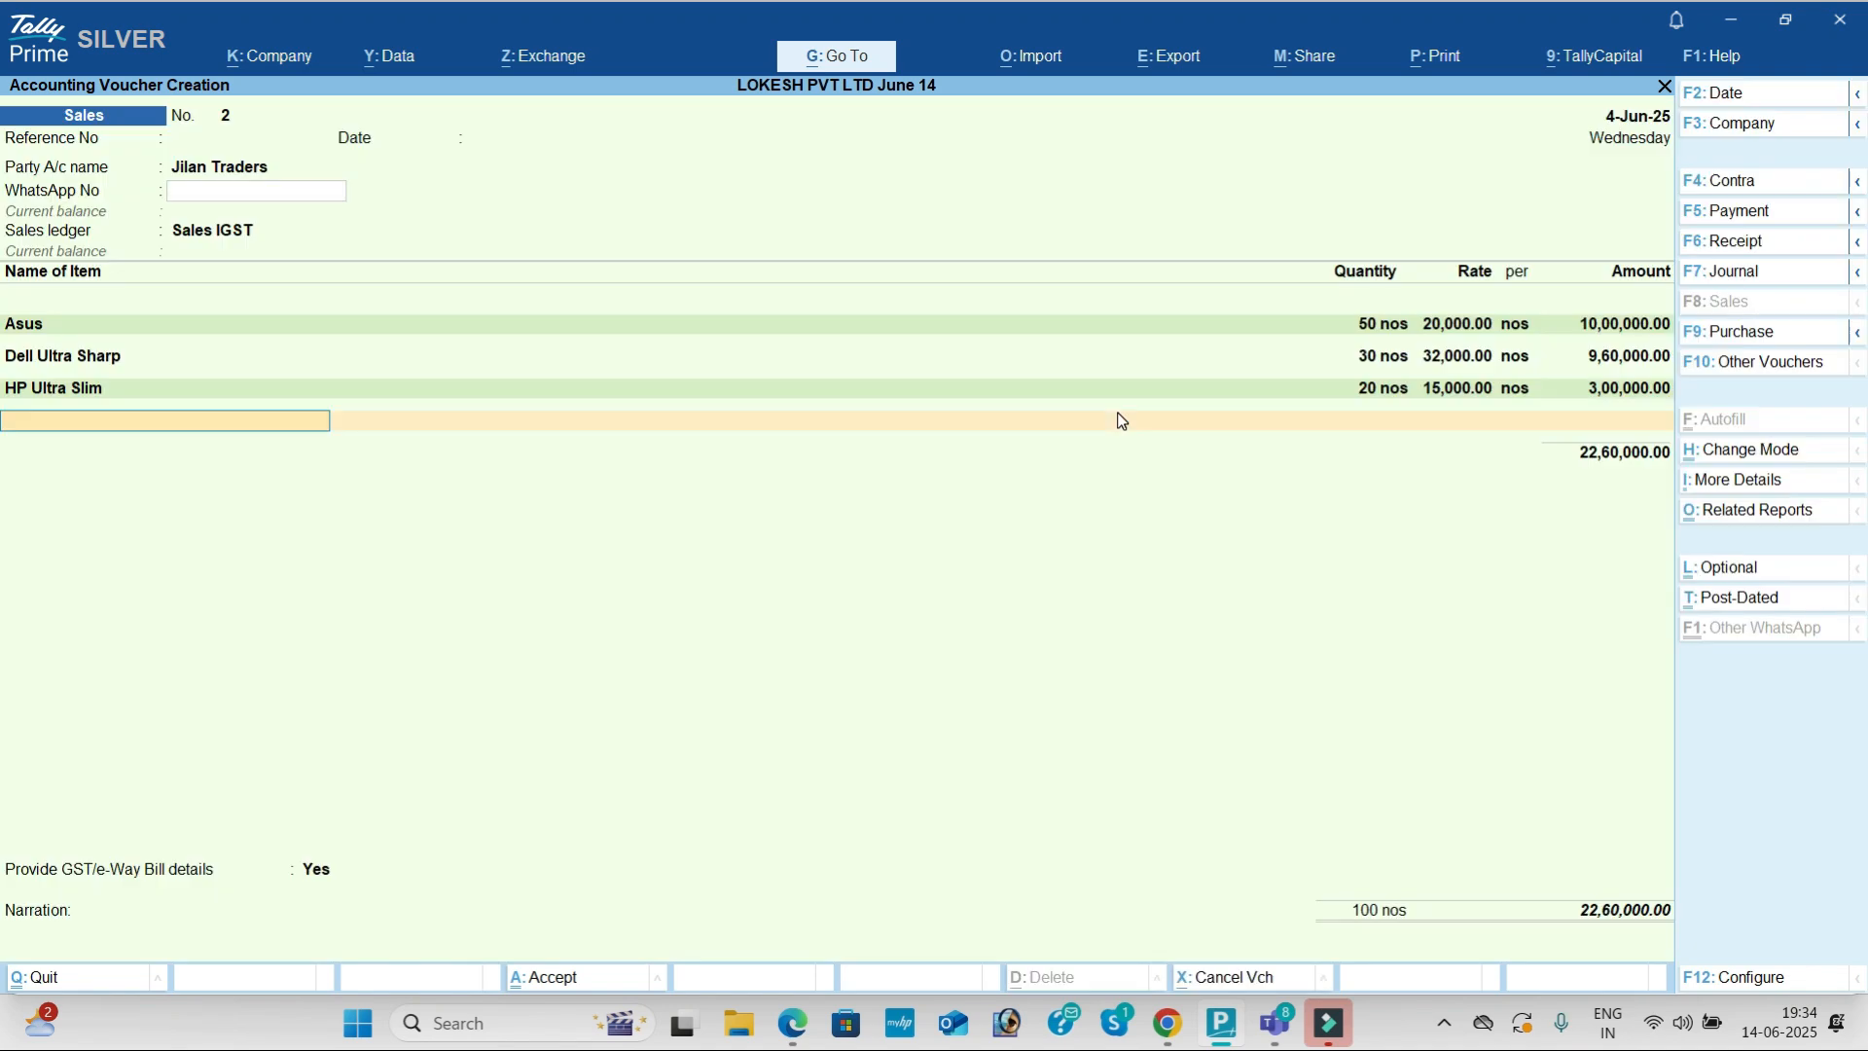
pyautogui.write('ig')
pyautogui.press('Return')
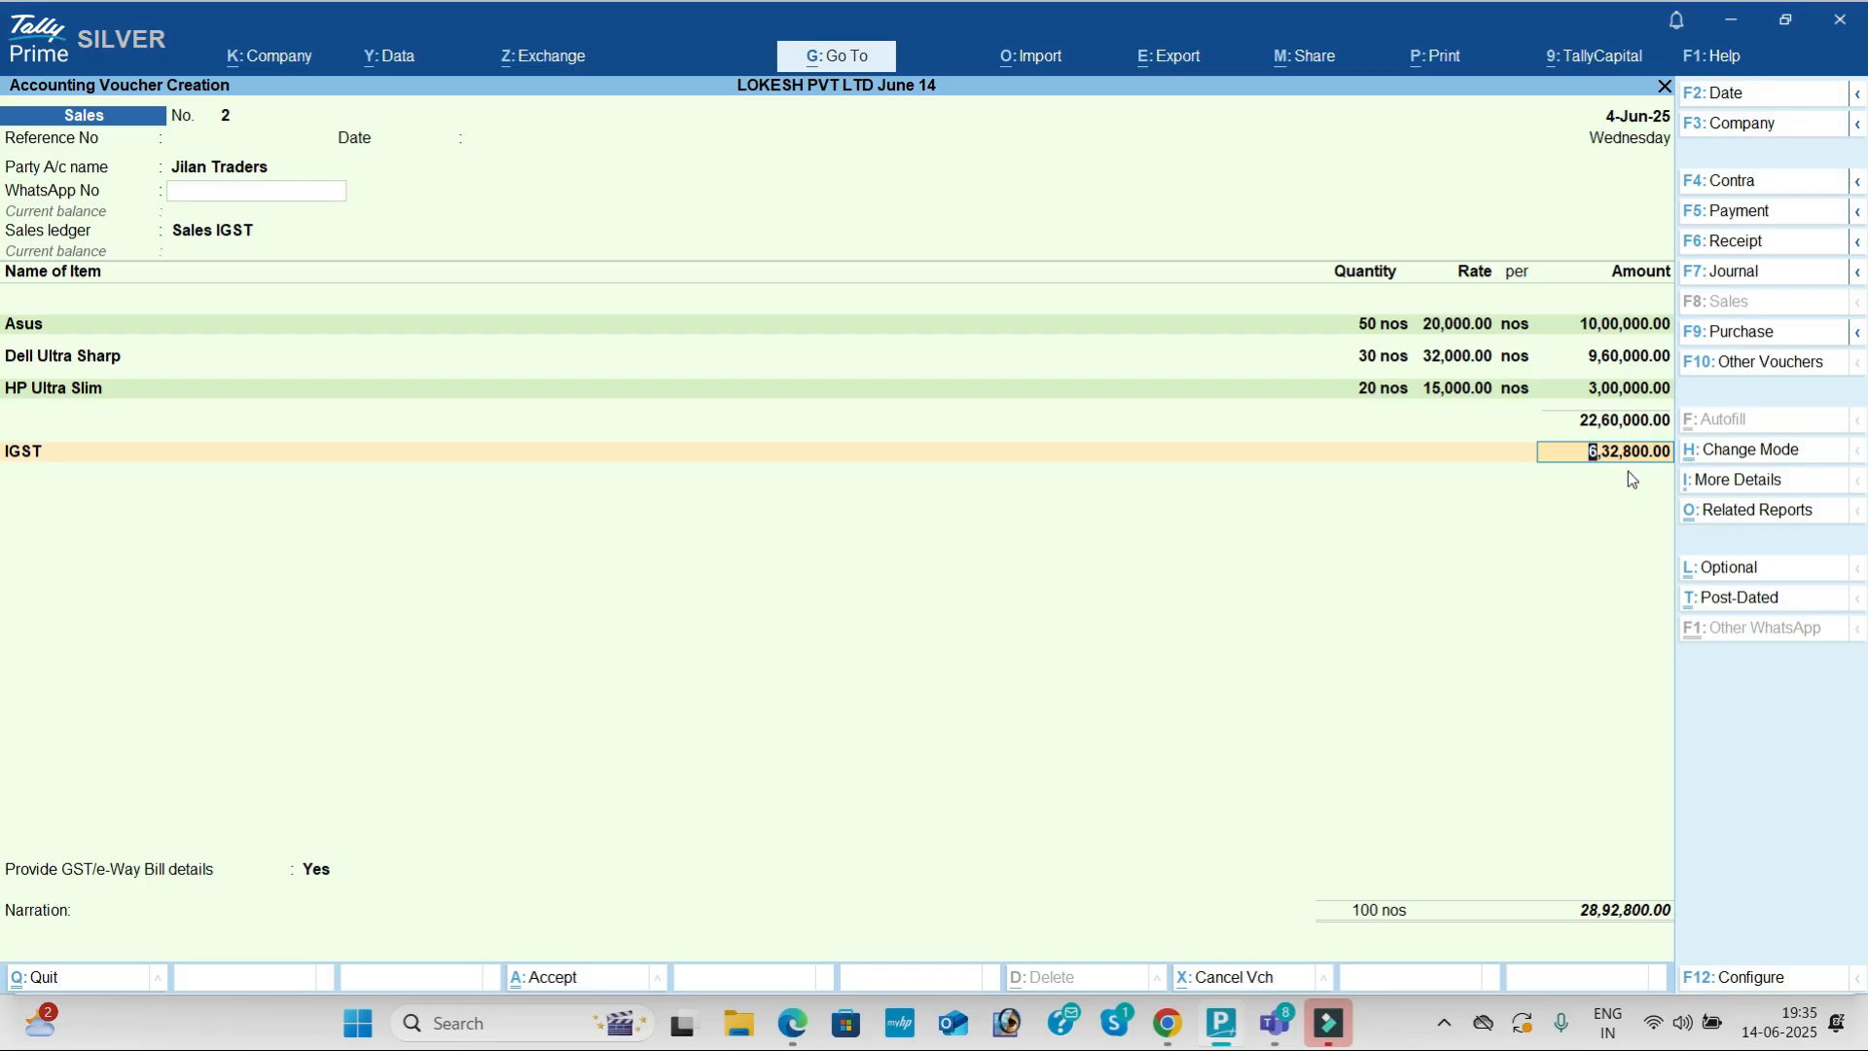
pyautogui.press('Return')
pyautogui.press('Return')
pyautogui.press('Up')
pyautogui.press('Return')
pyautogui.press('Return')
pyautogui.press('Return')
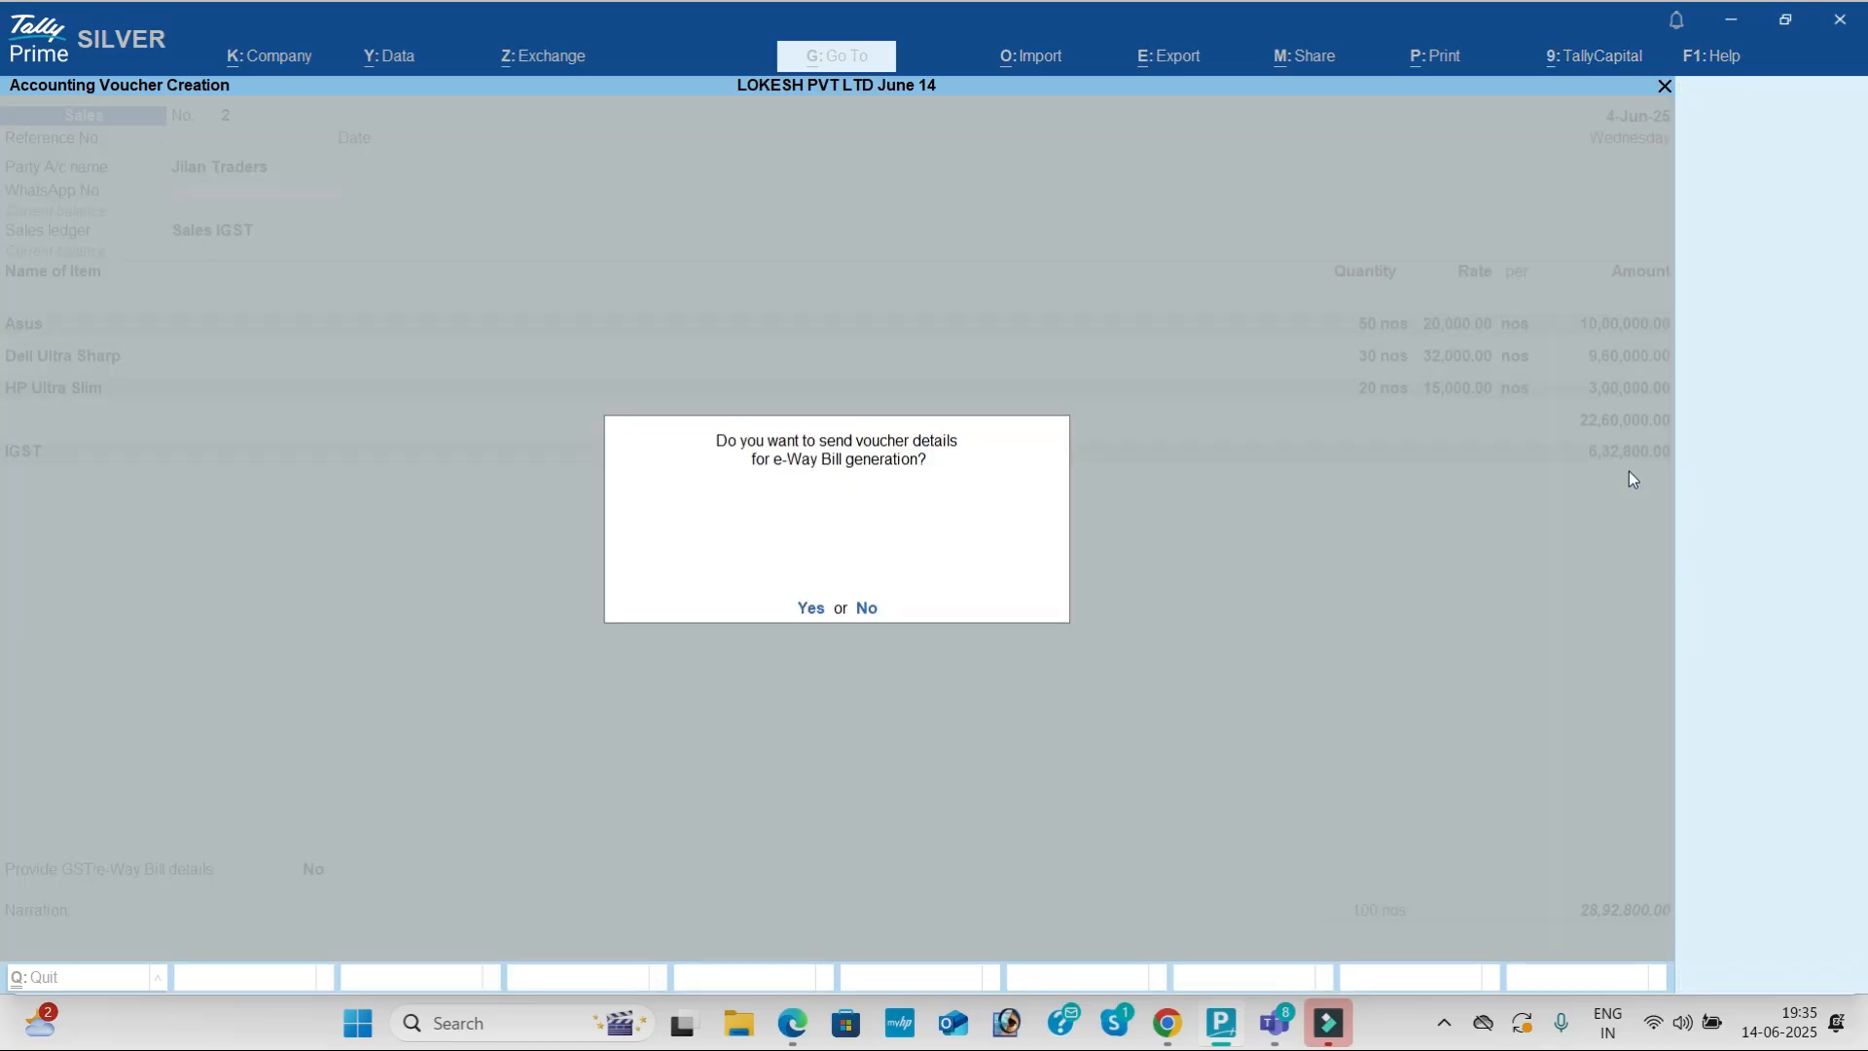
# Step: Answer No to the e-Way Bill prompt to save the sales voucher, then quit to Gateway
pyautogui.hotkey('alt', 'Tab')
pyautogui.scroll(-3, 1330, 559)
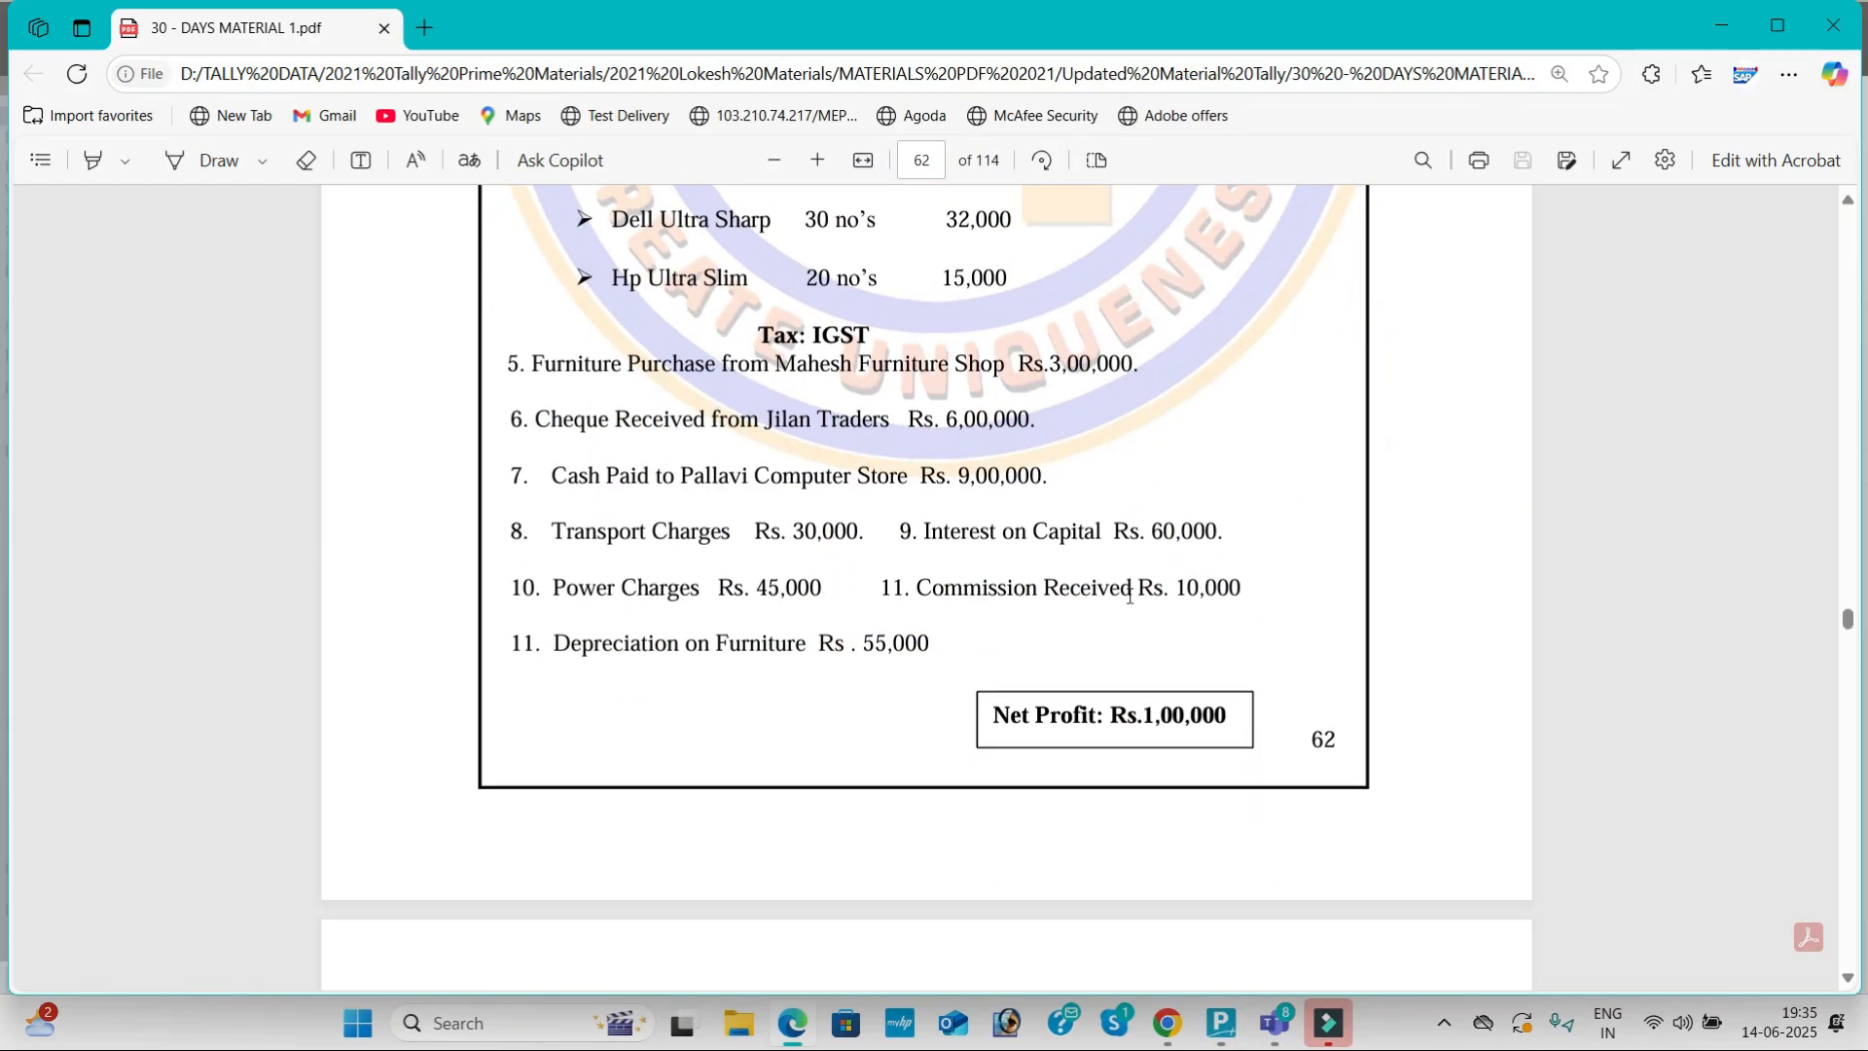
pyautogui.moveTo(533, 362); pyautogui.dragTo(994, 630)
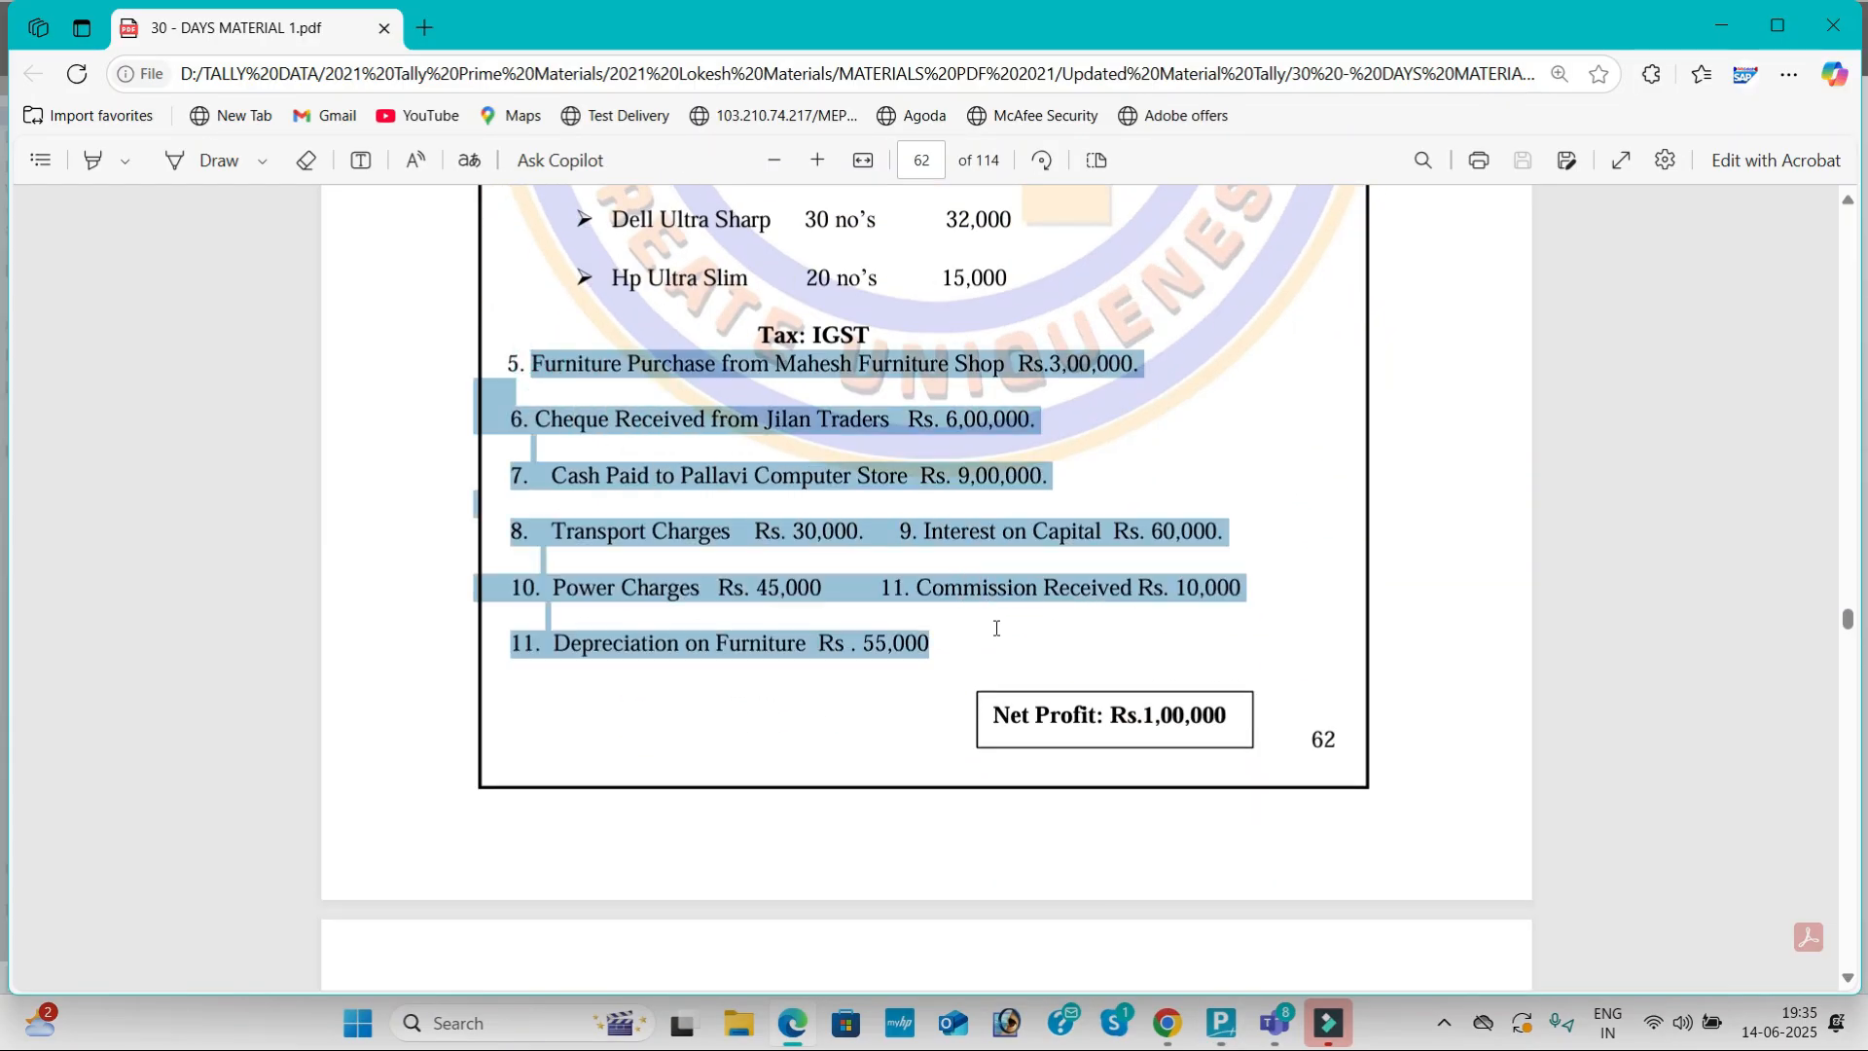
pyautogui.hotkey('alt', 'Tab')
pyautogui.press('n')
pyautogui.press('Escape')
pyautogui.press('Return')
# Step: Review the Profit & Loss A/c purchase and sales lines (Sales 24,13,500, nett profit 3,05,000), then close it
pyautogui.press('Down')
pyautogui.press('Down')
pyautogui.press('Down')
pyautogui.press('Down')
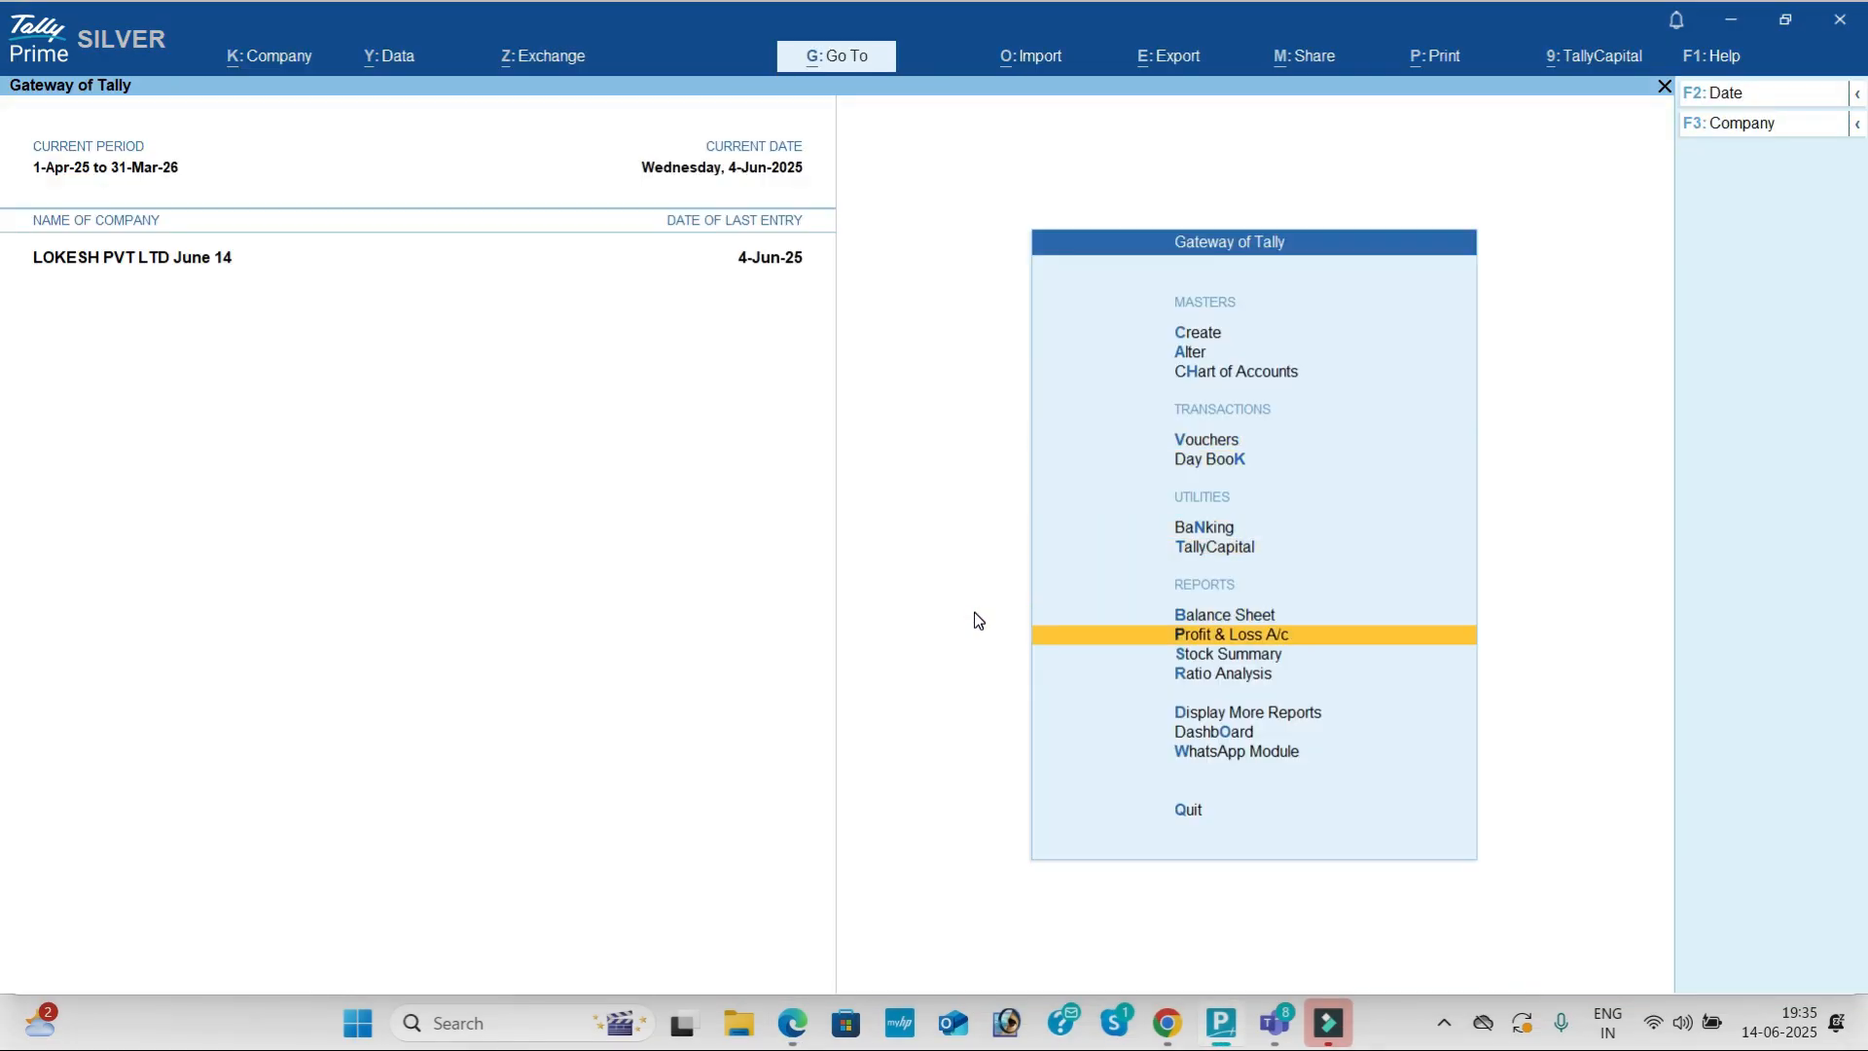
pyautogui.press('Return')
pyautogui.press('Down')
pyautogui.press('Down')
pyautogui.press('Down')
pyautogui.press('Down')
pyautogui.press('Down')
pyautogui.press('Down')
pyautogui.press('Down')
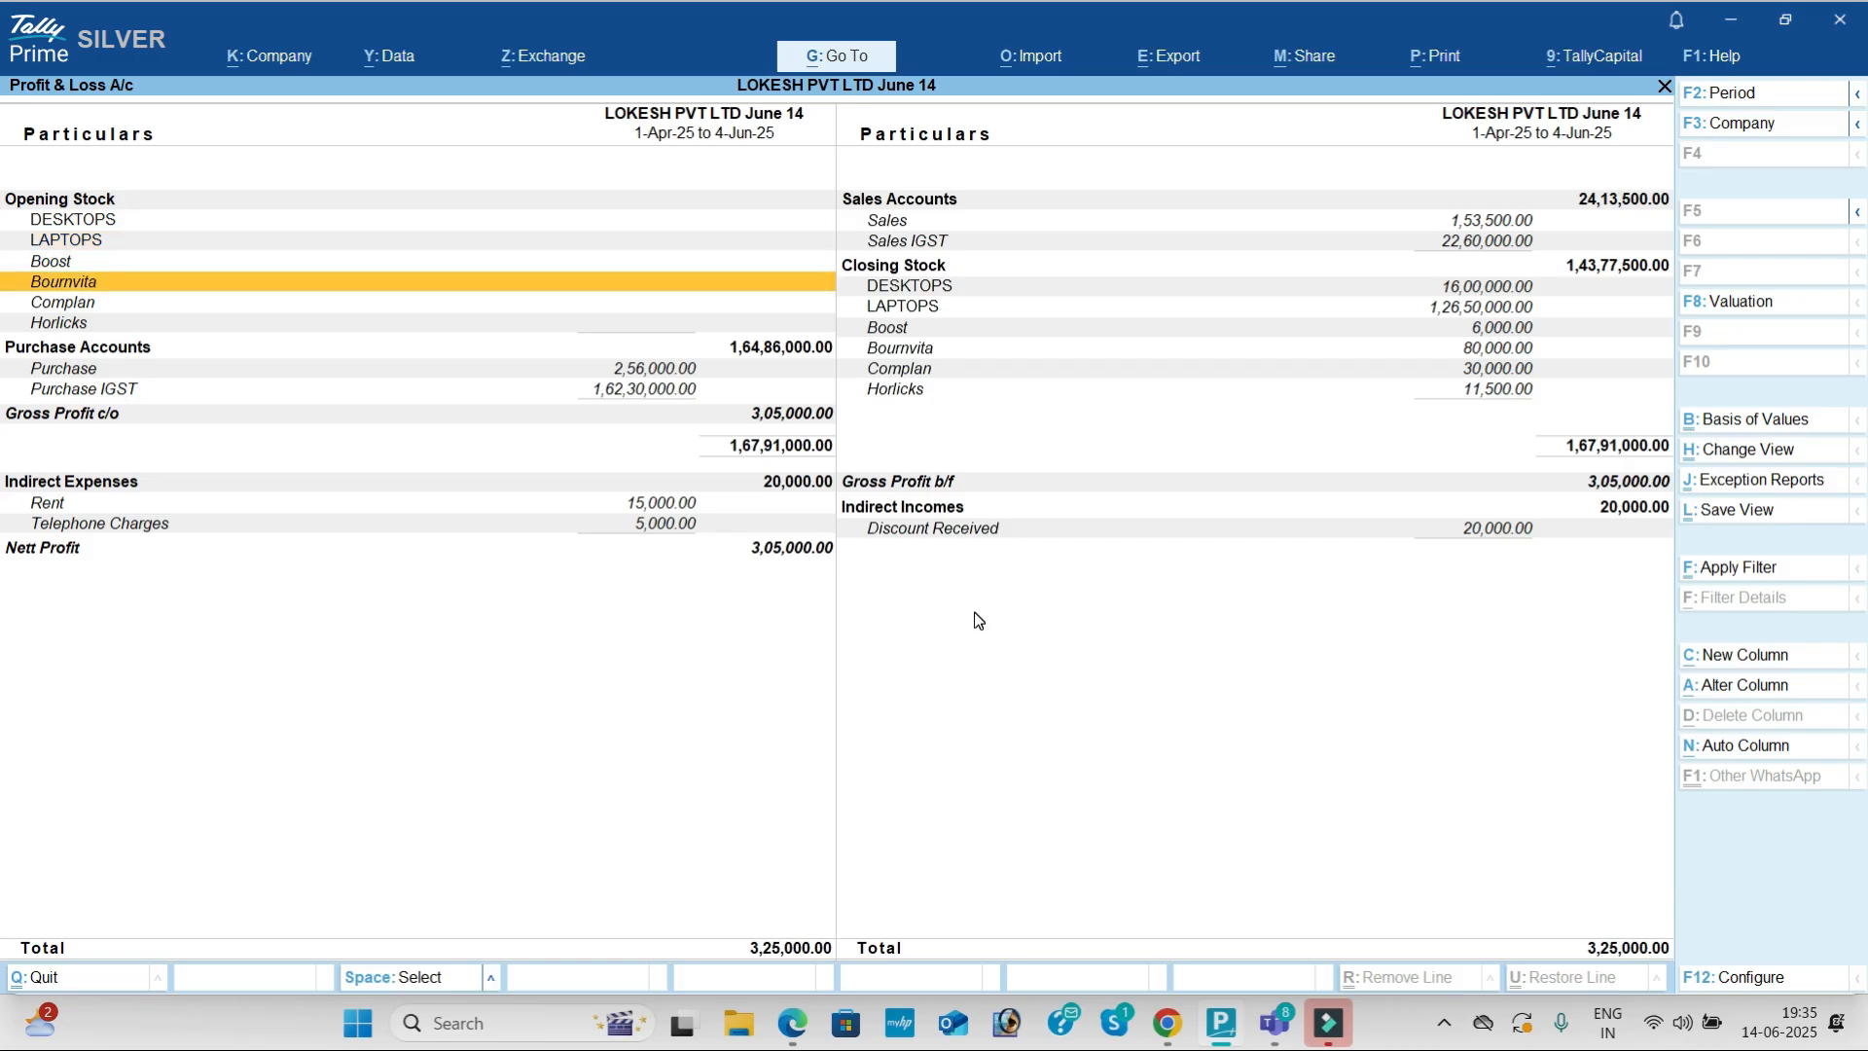
pyautogui.press('Down')
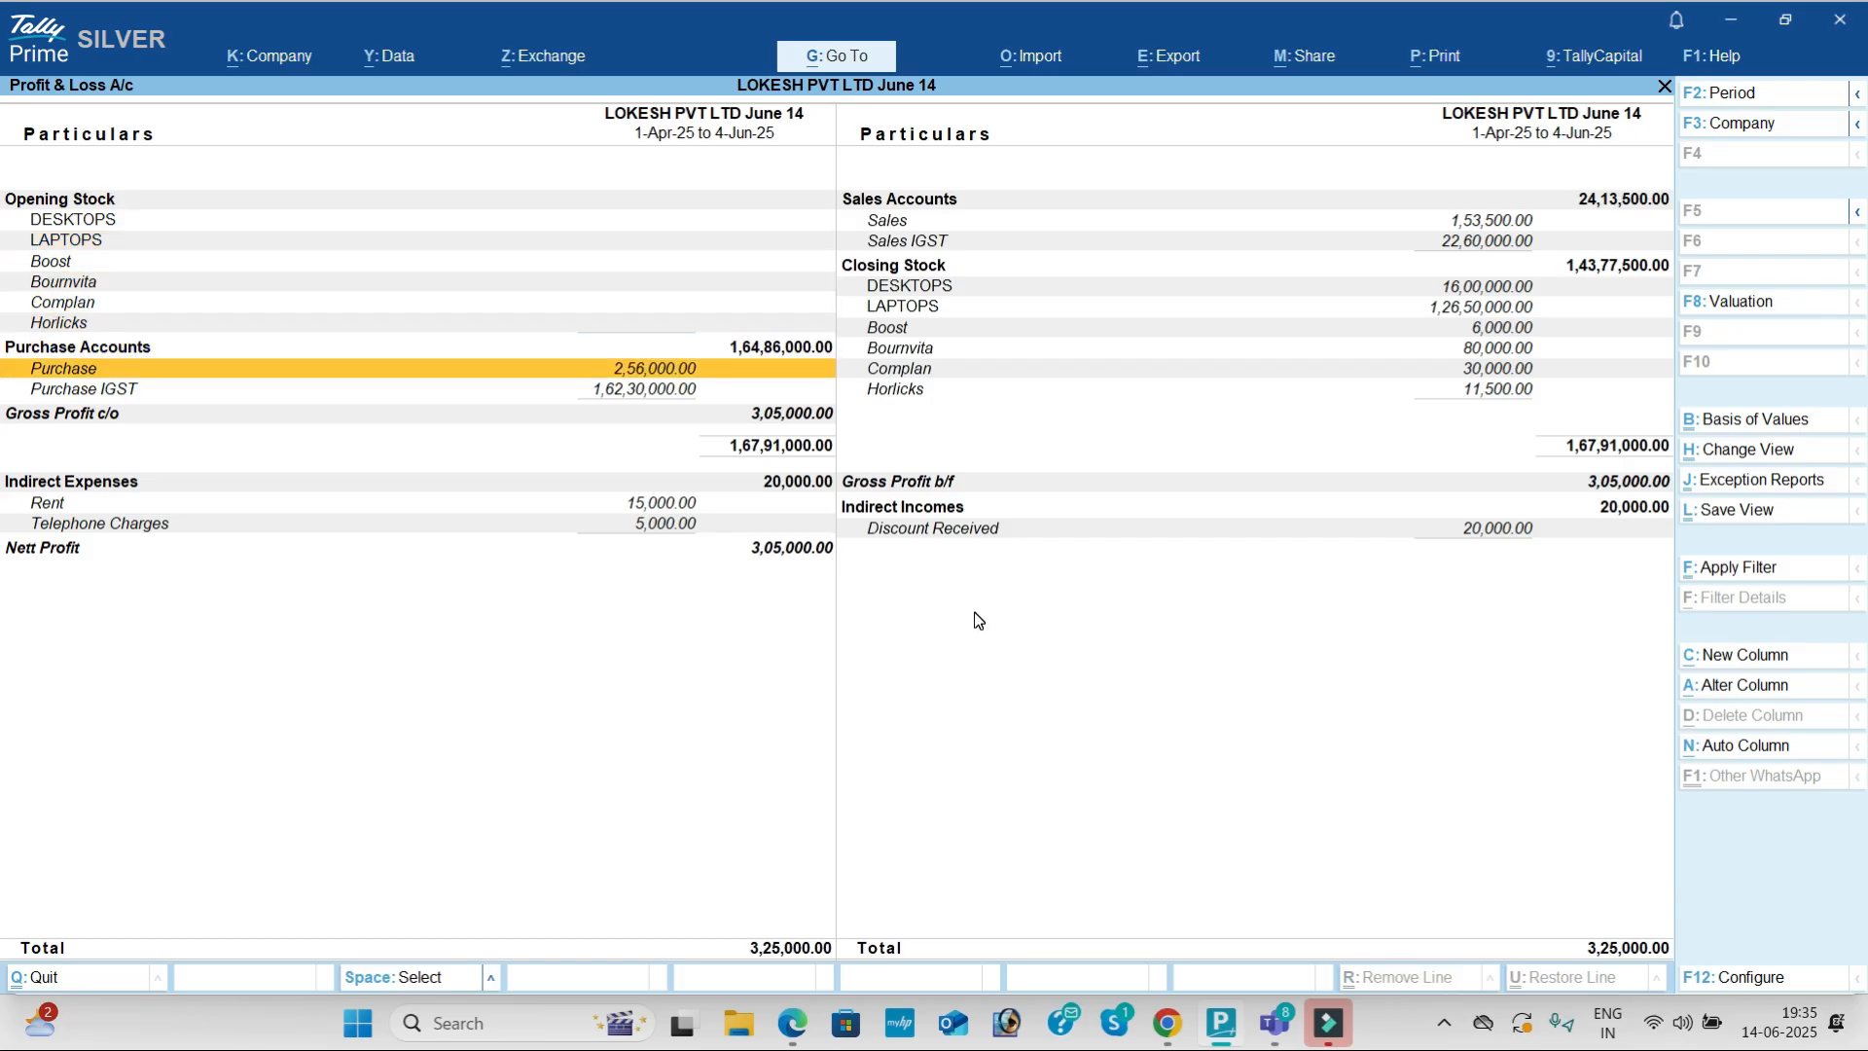
pyautogui.press('Down')
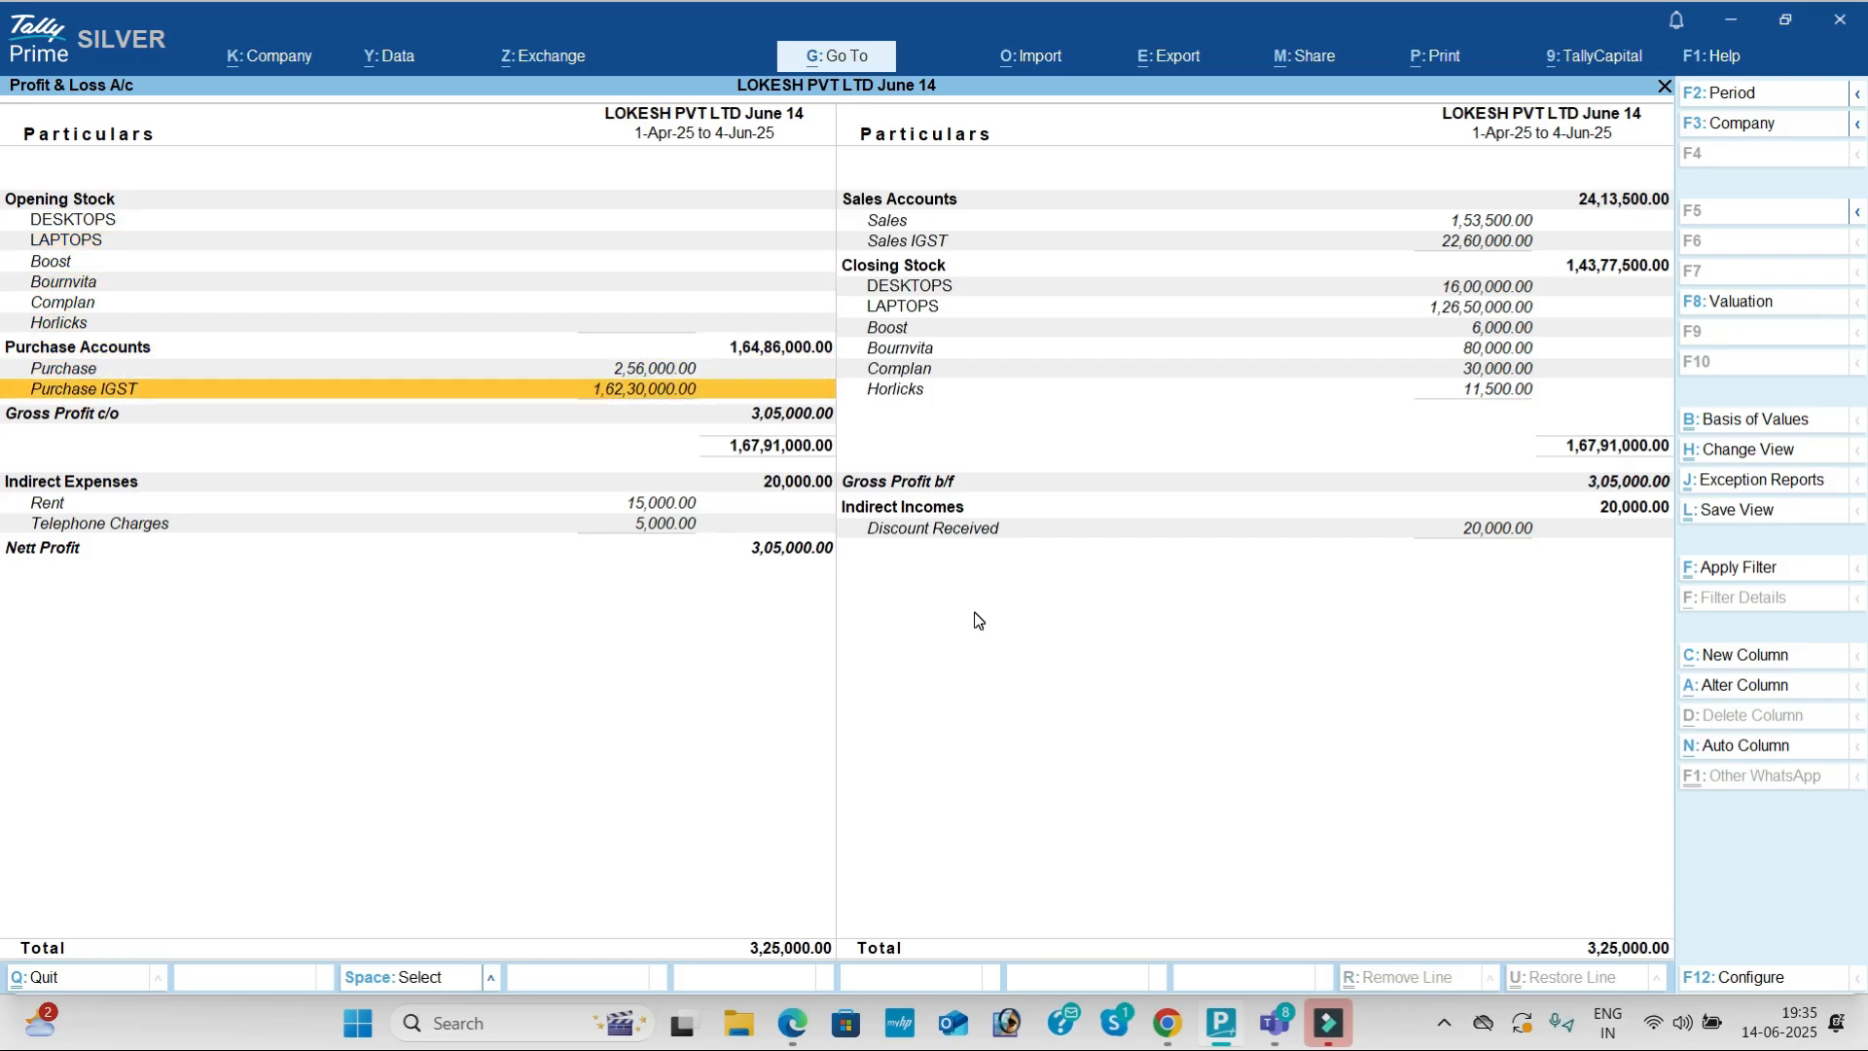
pyautogui.press('Right')
pyautogui.press('Up')
pyautogui.press('Up')
pyautogui.press('Up')
pyautogui.press('Up')
pyautogui.press('Up')
pyautogui.press('Up')
pyautogui.press('Up')
pyautogui.press('Up')
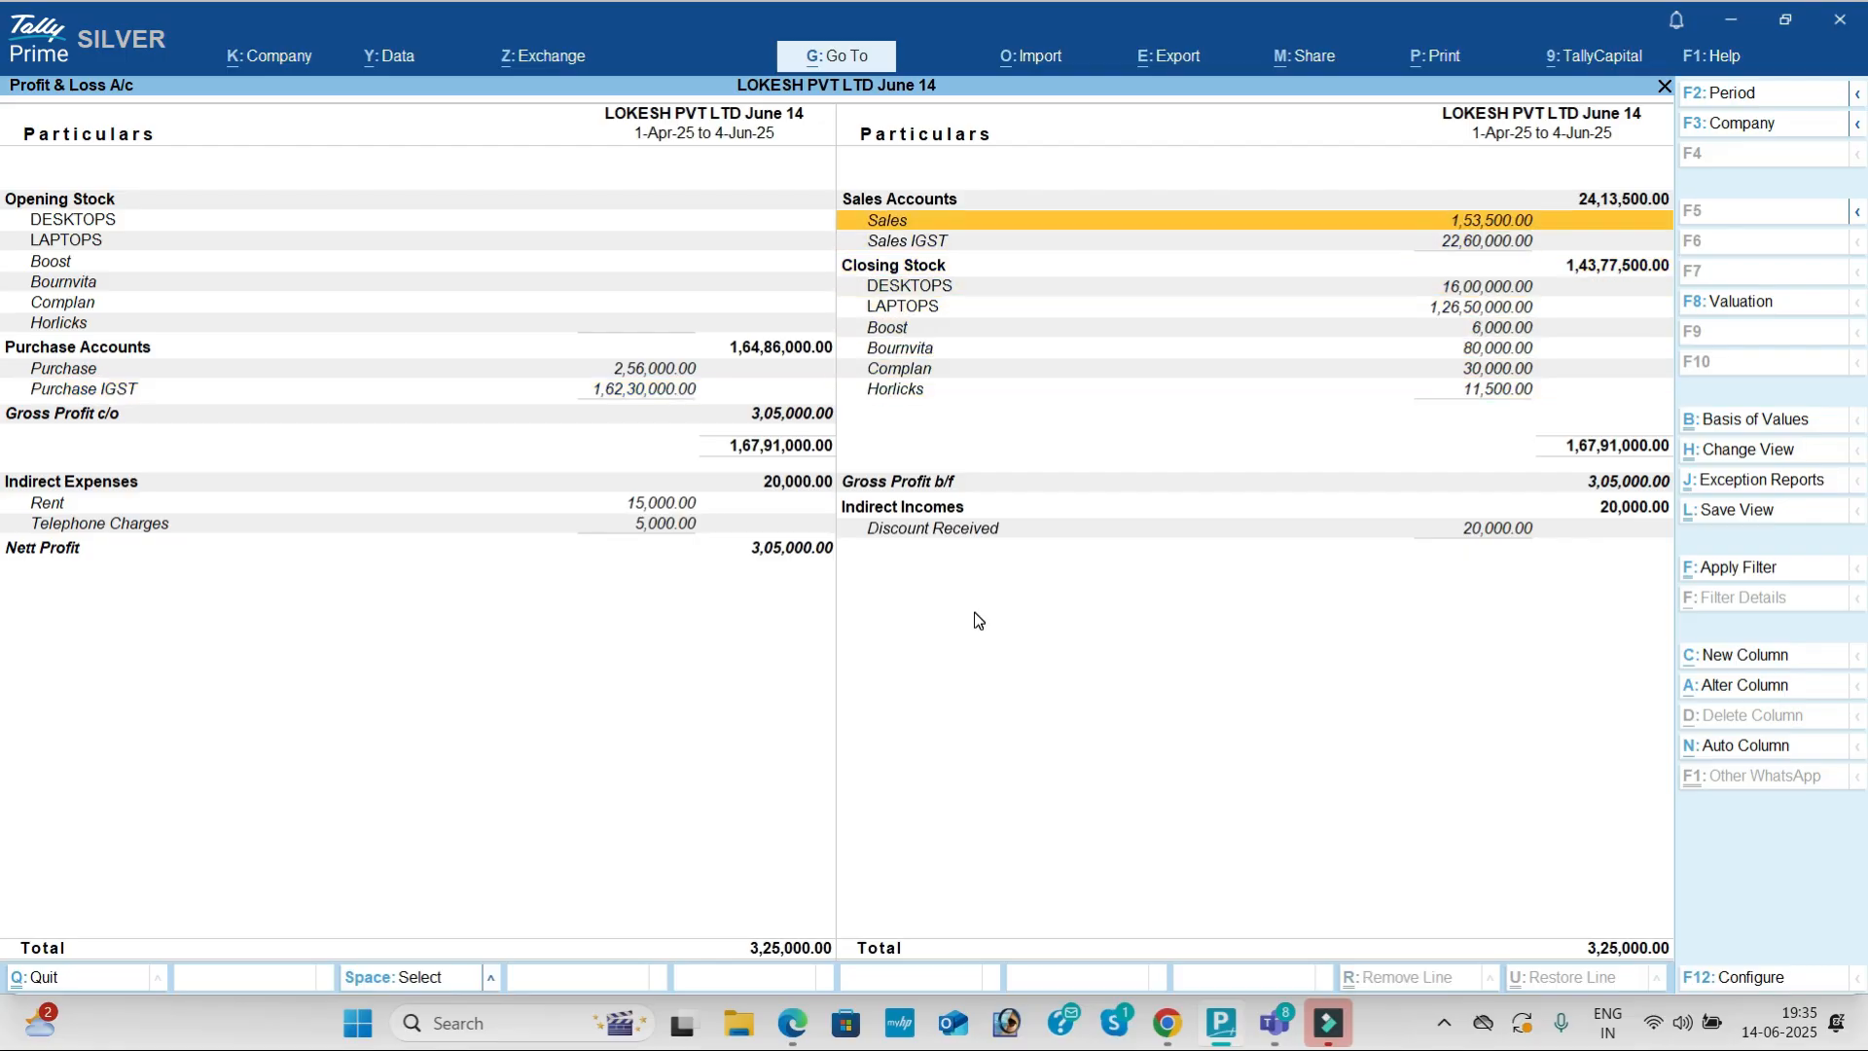
pyautogui.press('Down')
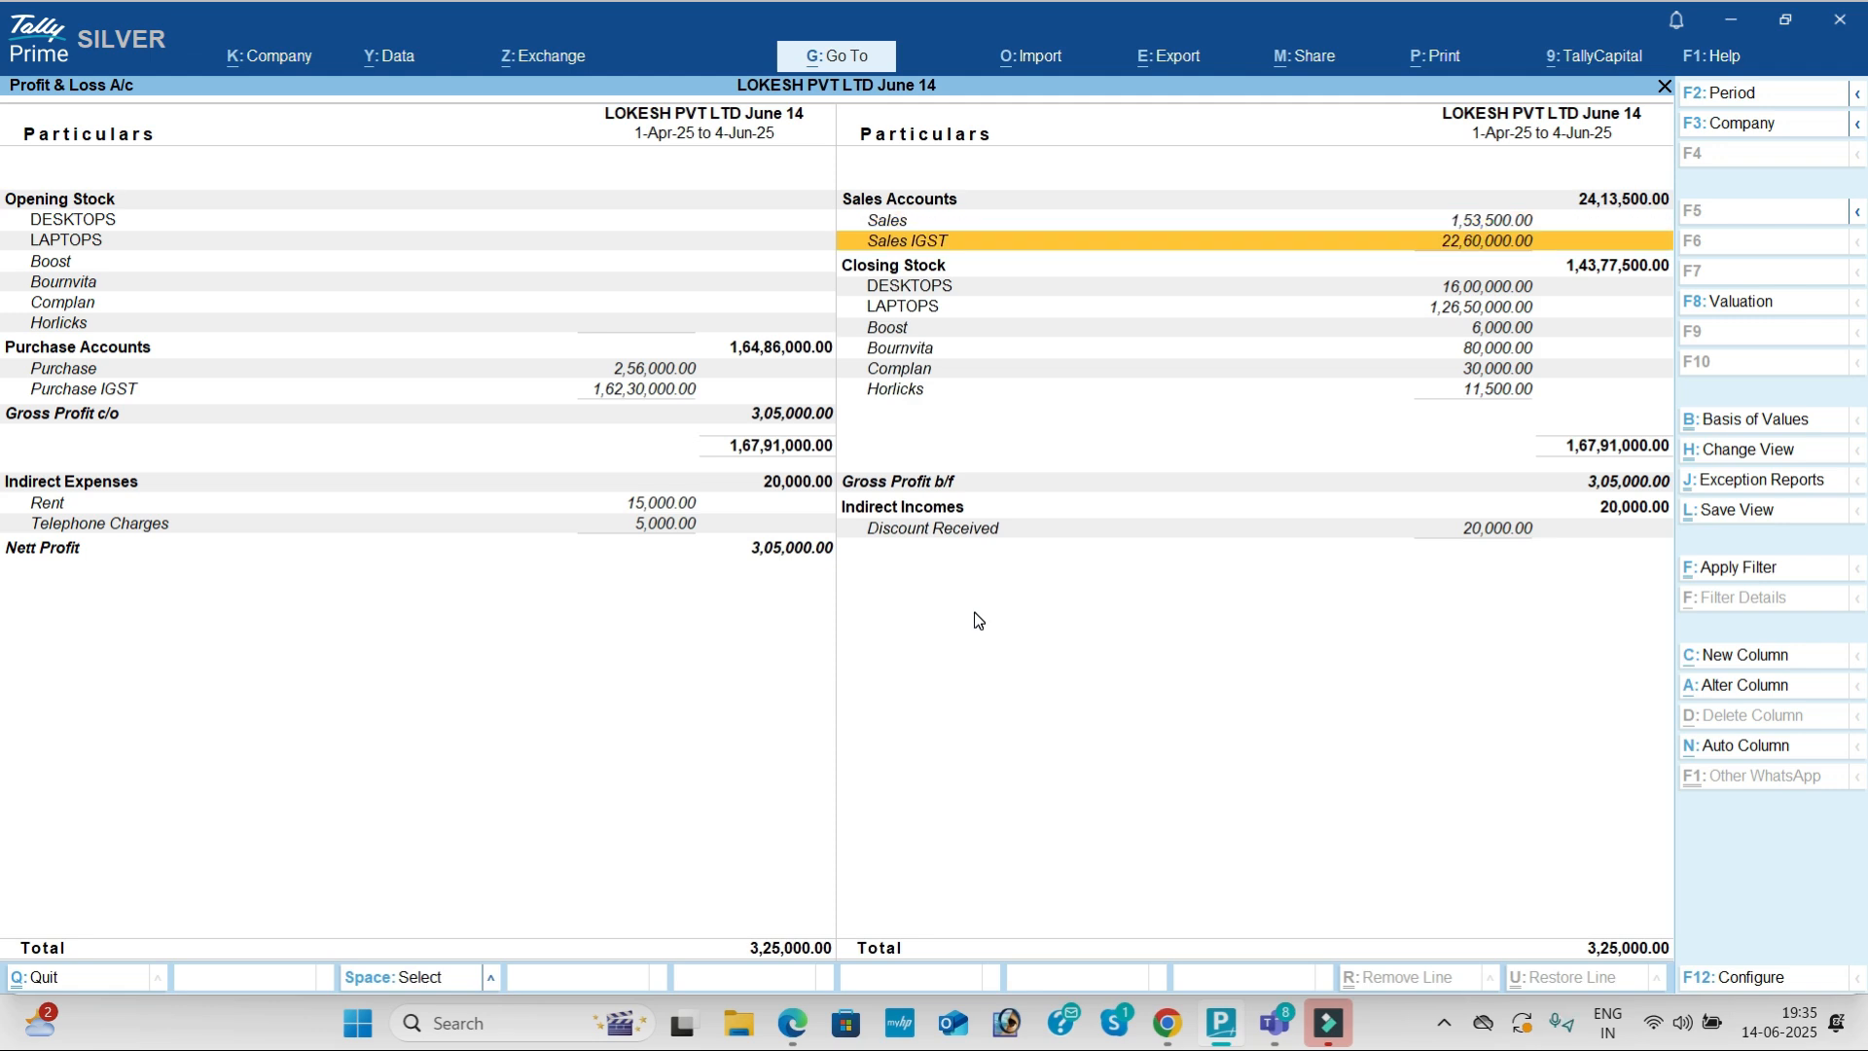
pyautogui.press('Up')
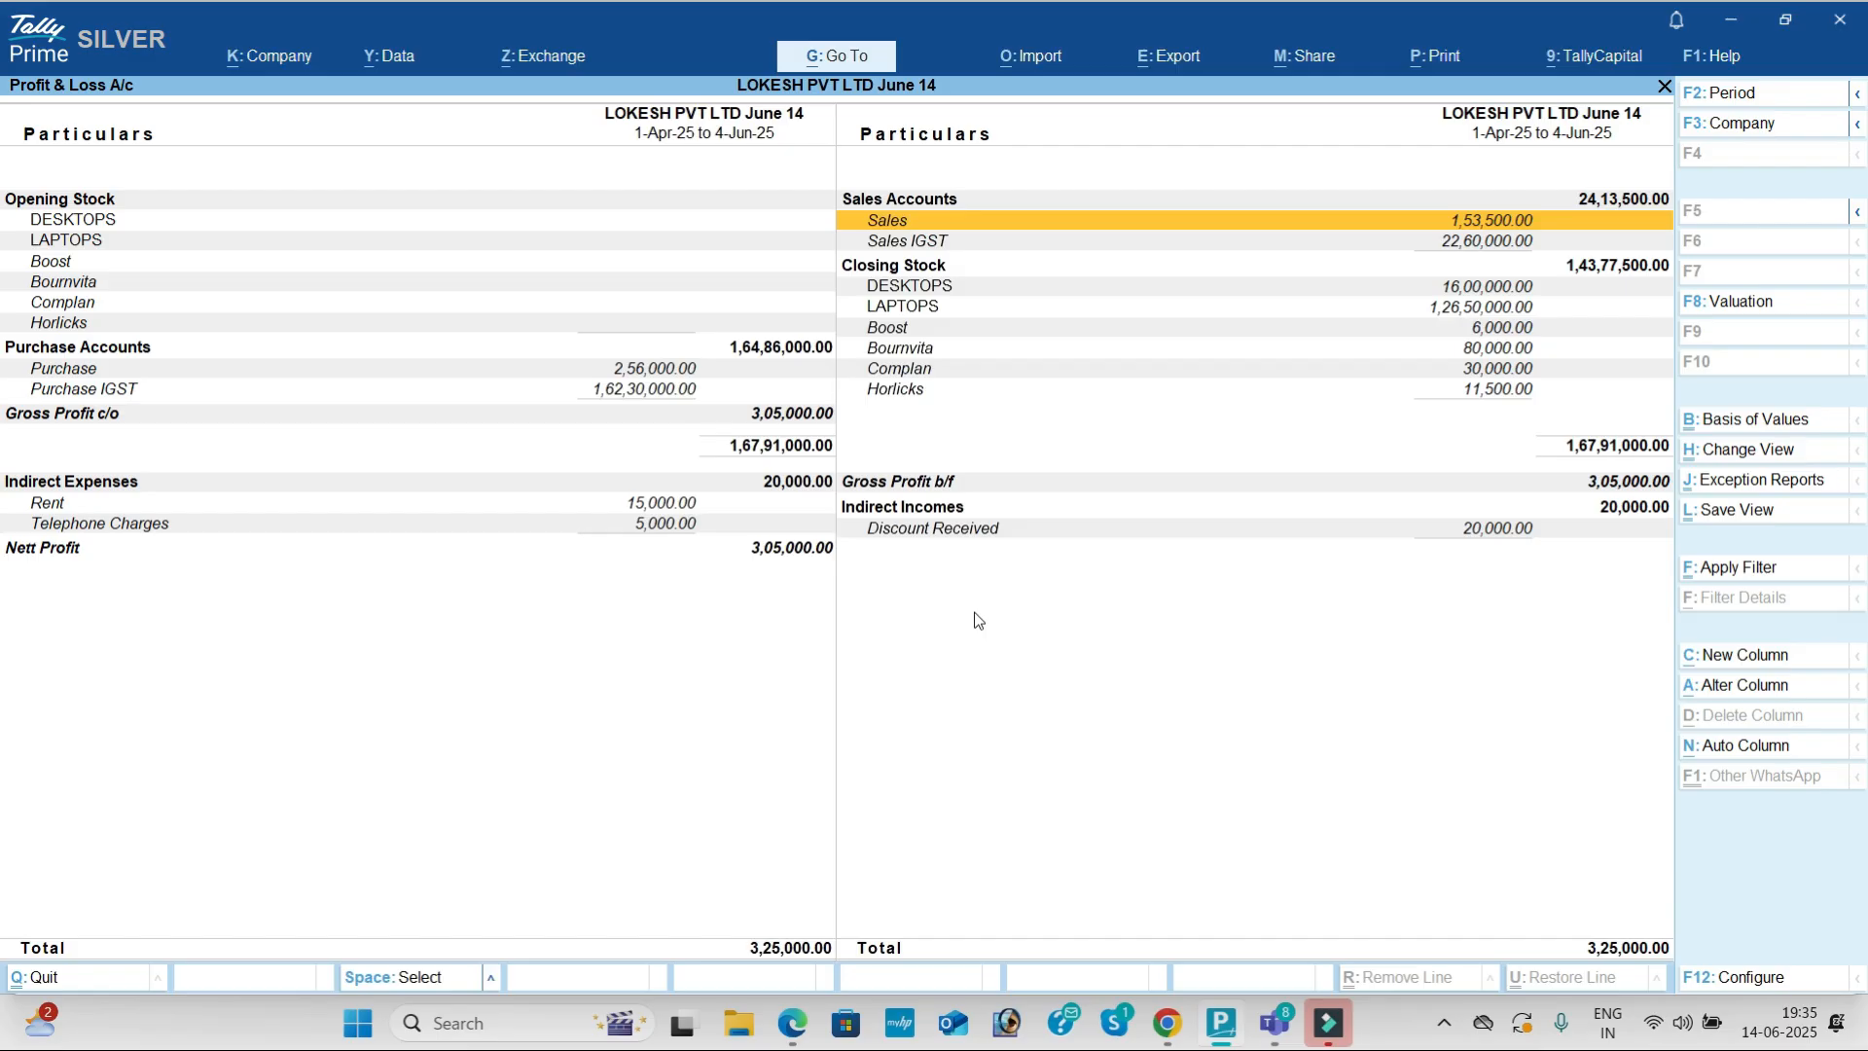
pyautogui.press('Escape')
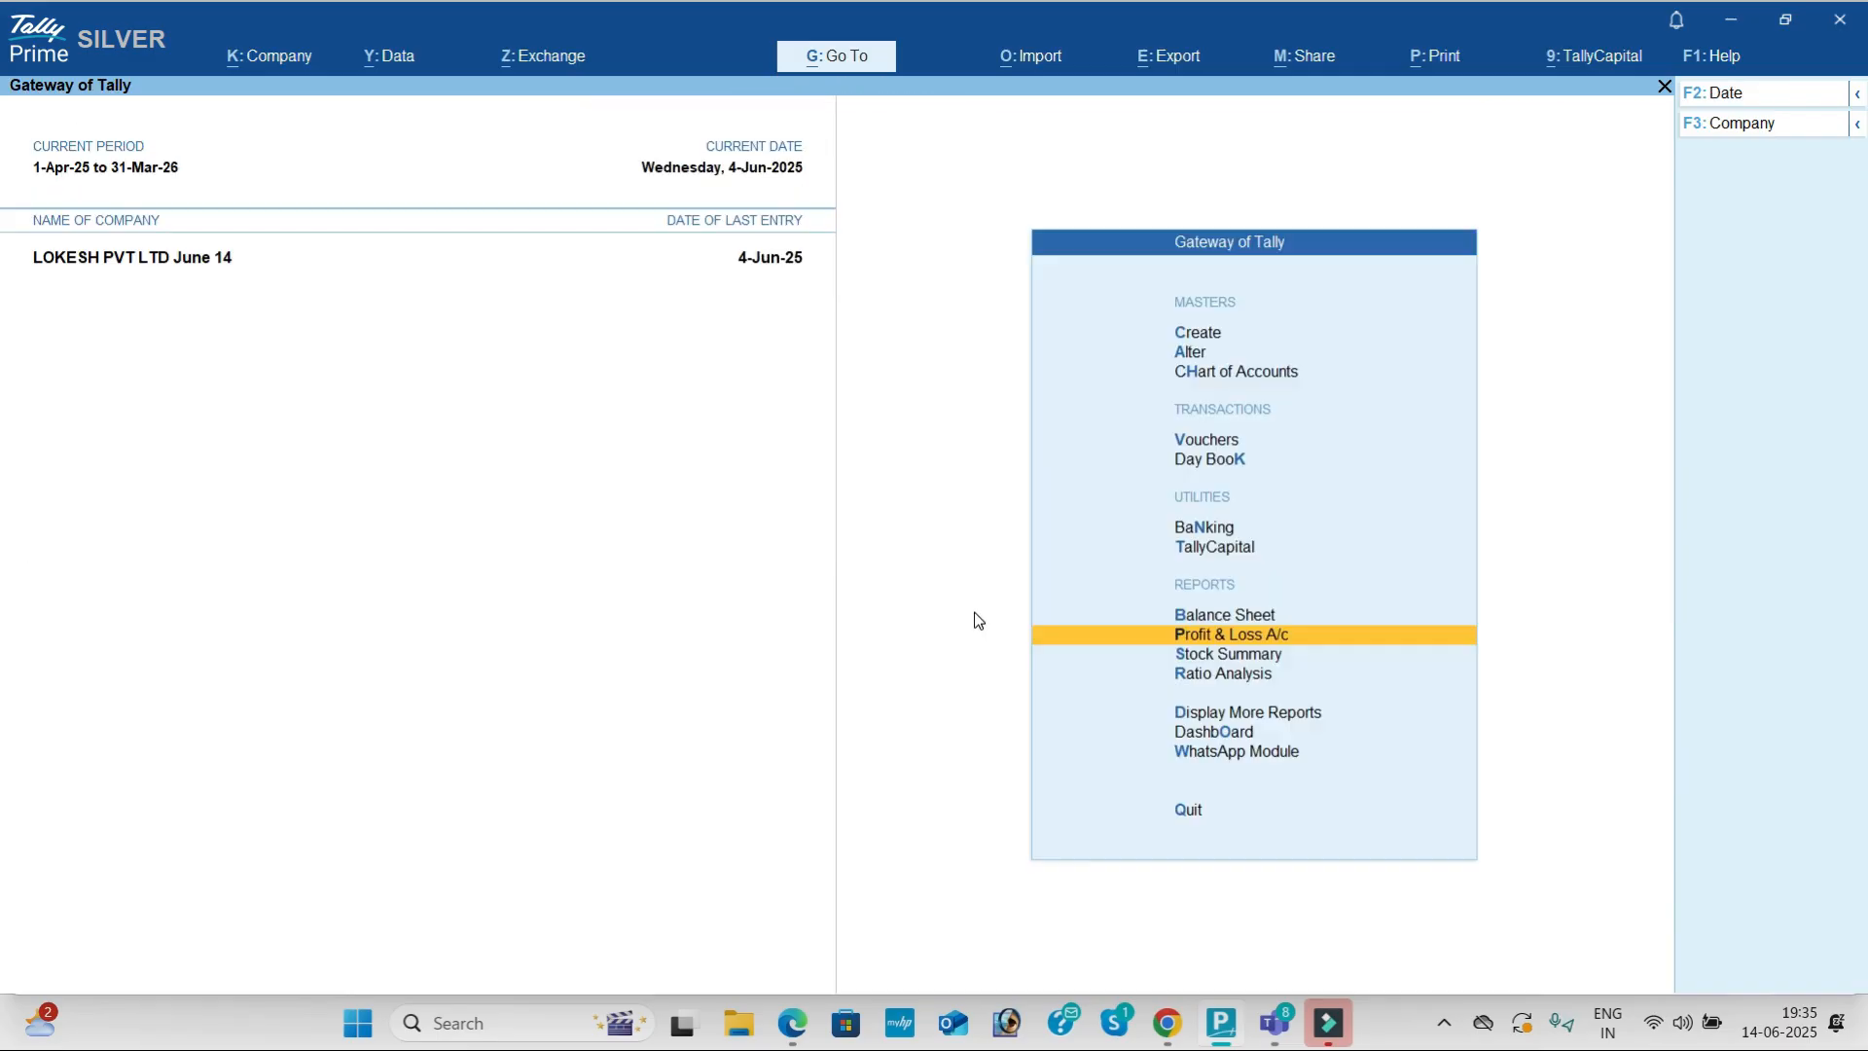
# Step: Clear the PDF selection and scroll to Problem-3, the Khan Merchants exercise on page 63
pyautogui.hotkey('alt', 'Tab')
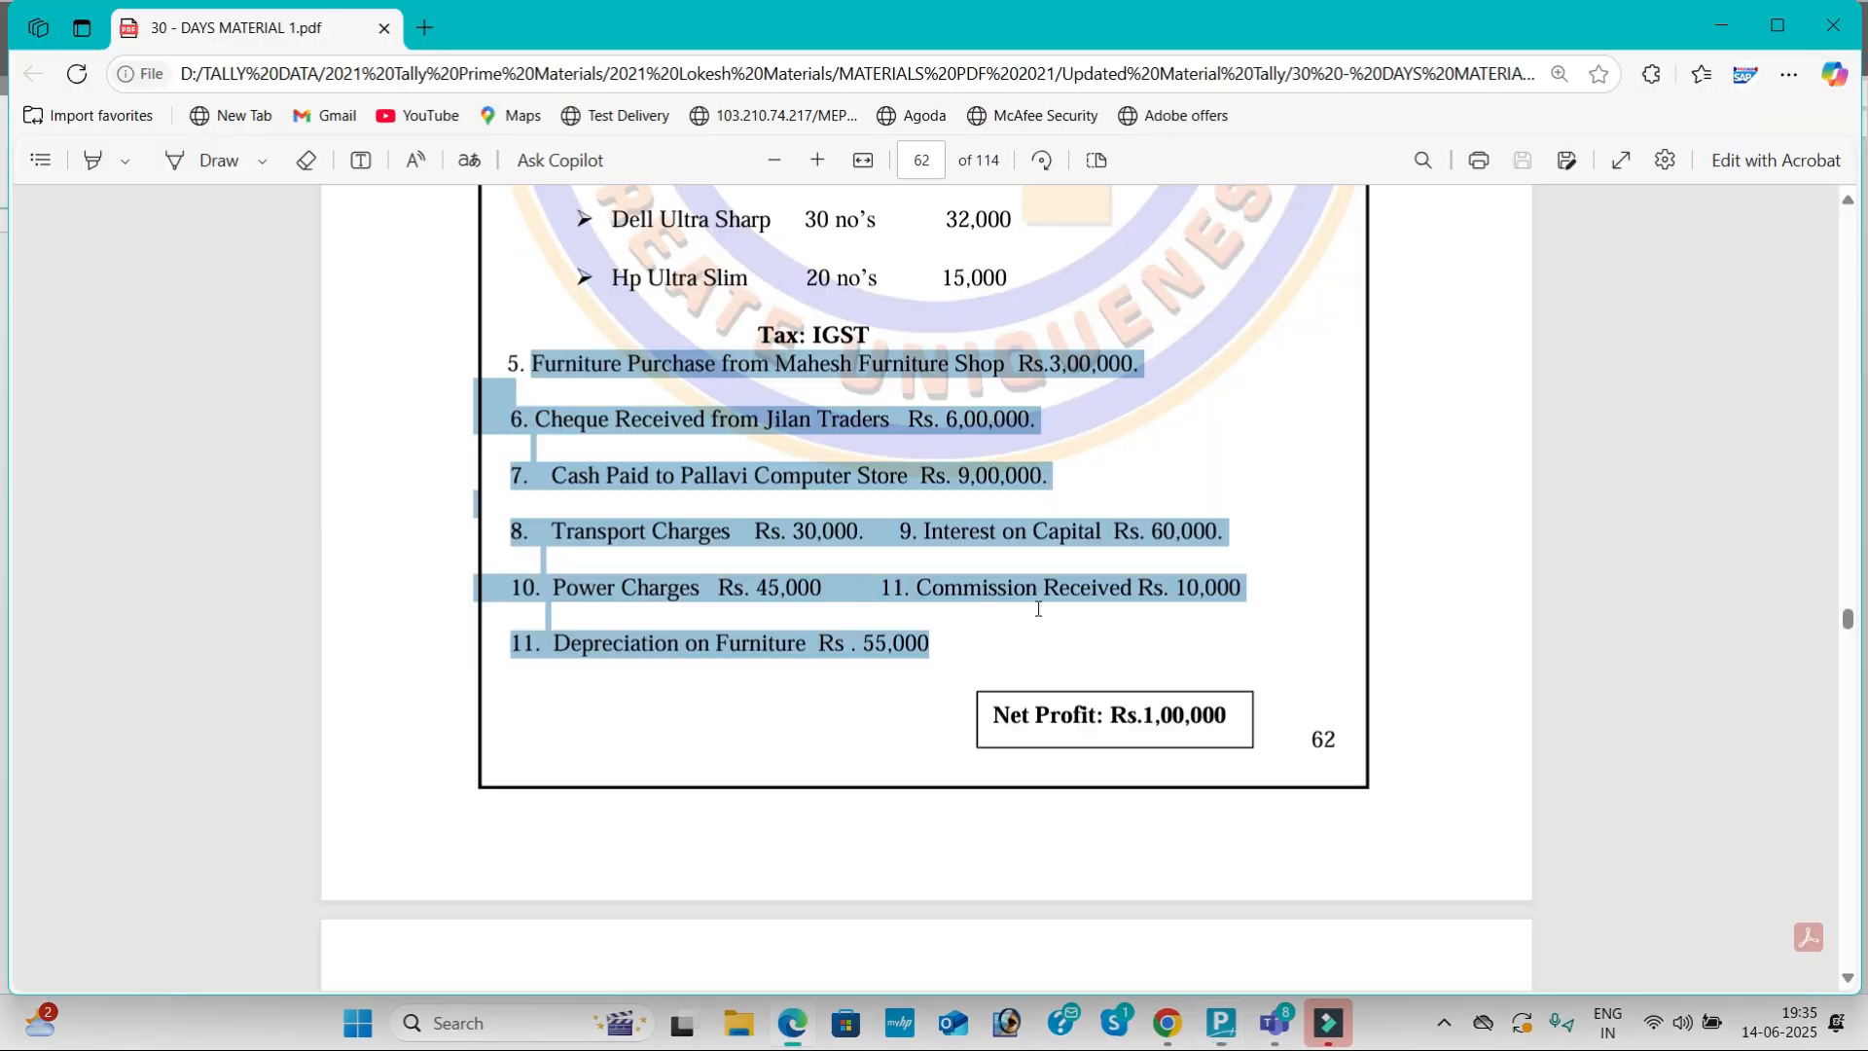
pyautogui.scroll(2, 1036, 615)
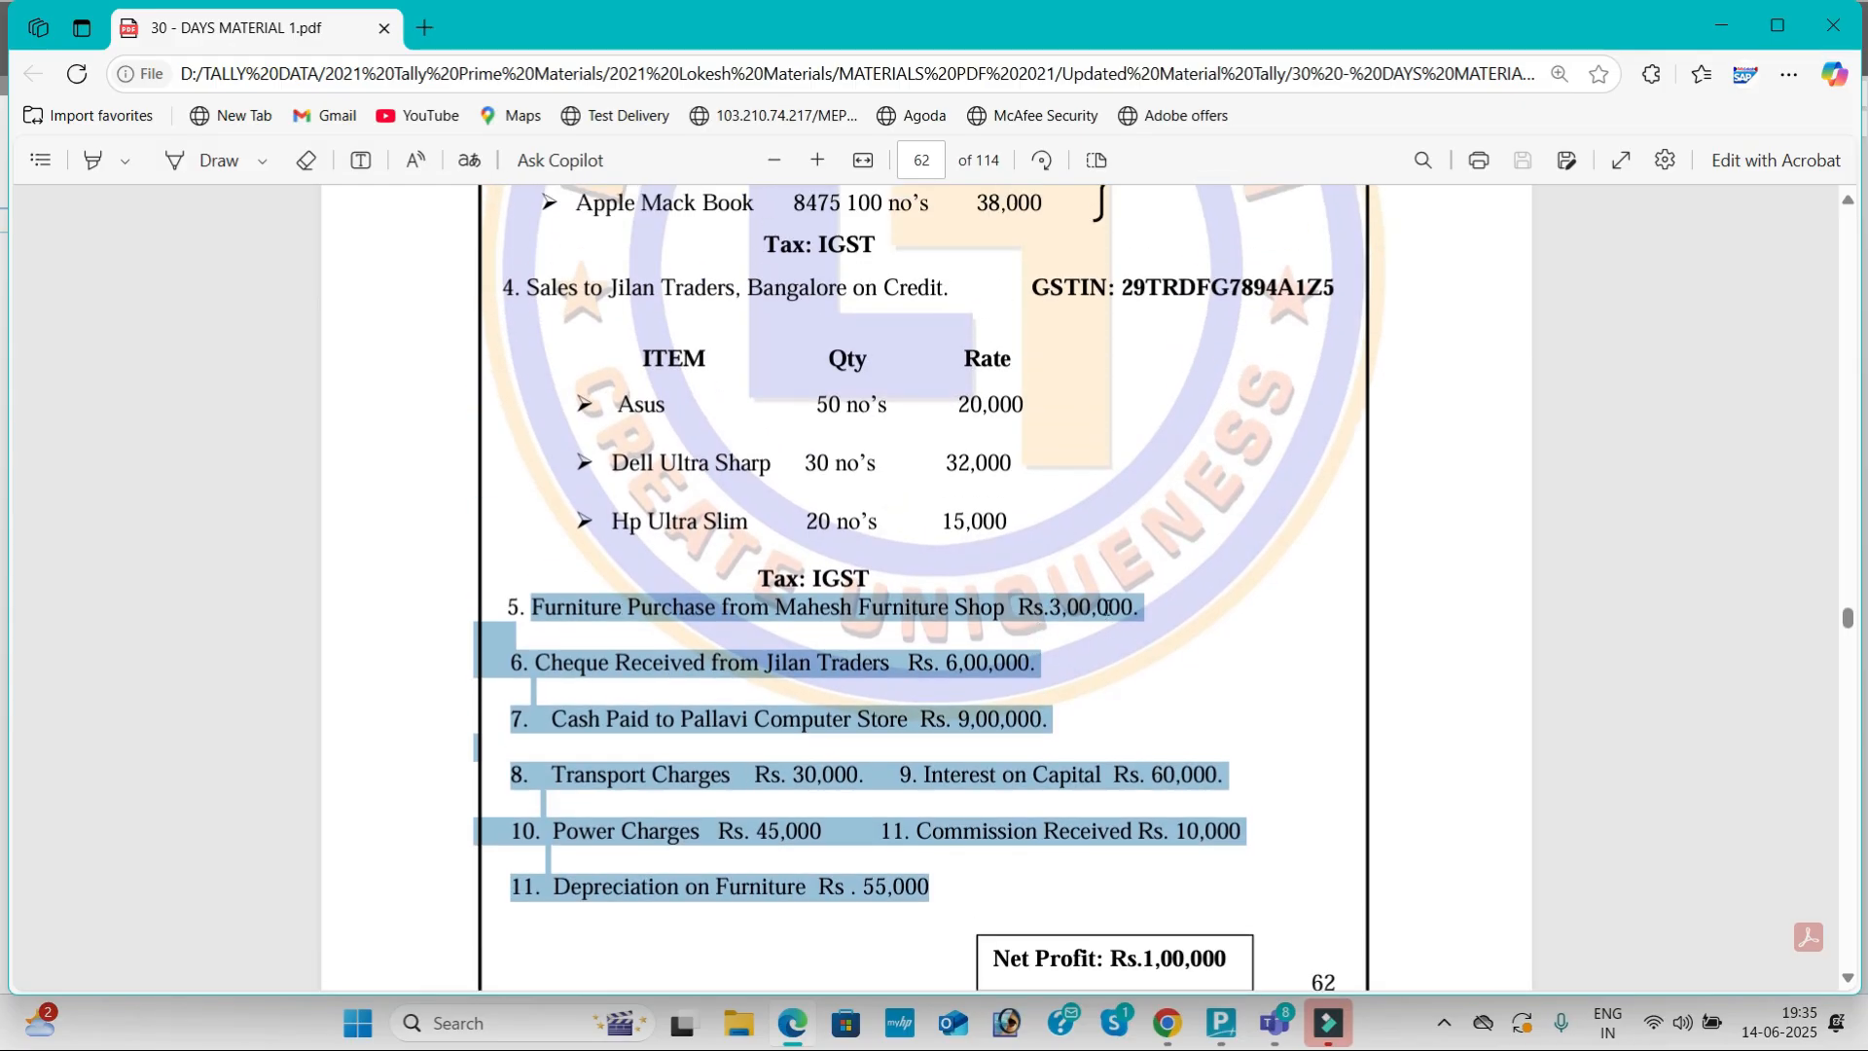
pyautogui.scroll(-1, 1105, 603)
pyautogui.click(1114, 589)
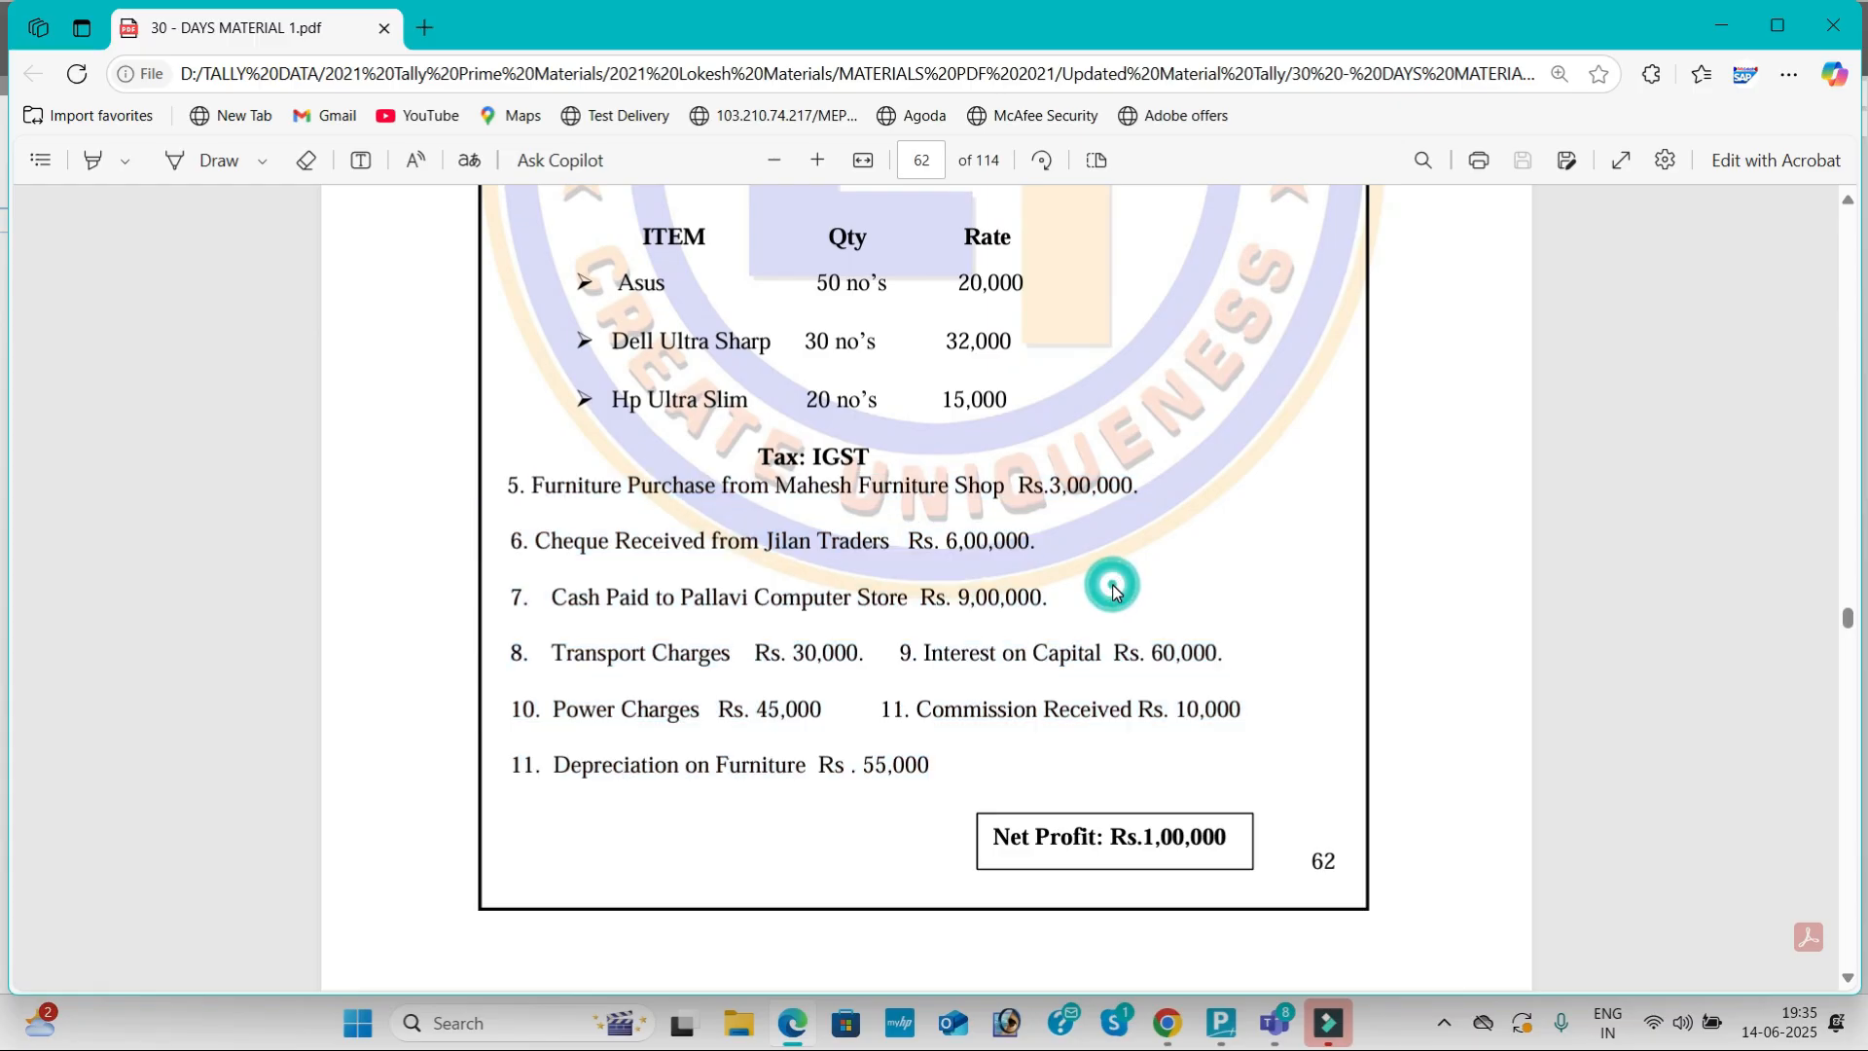
pyautogui.scroll(-4, 1116, 591)
pyautogui.scroll(-4, 1116, 591)
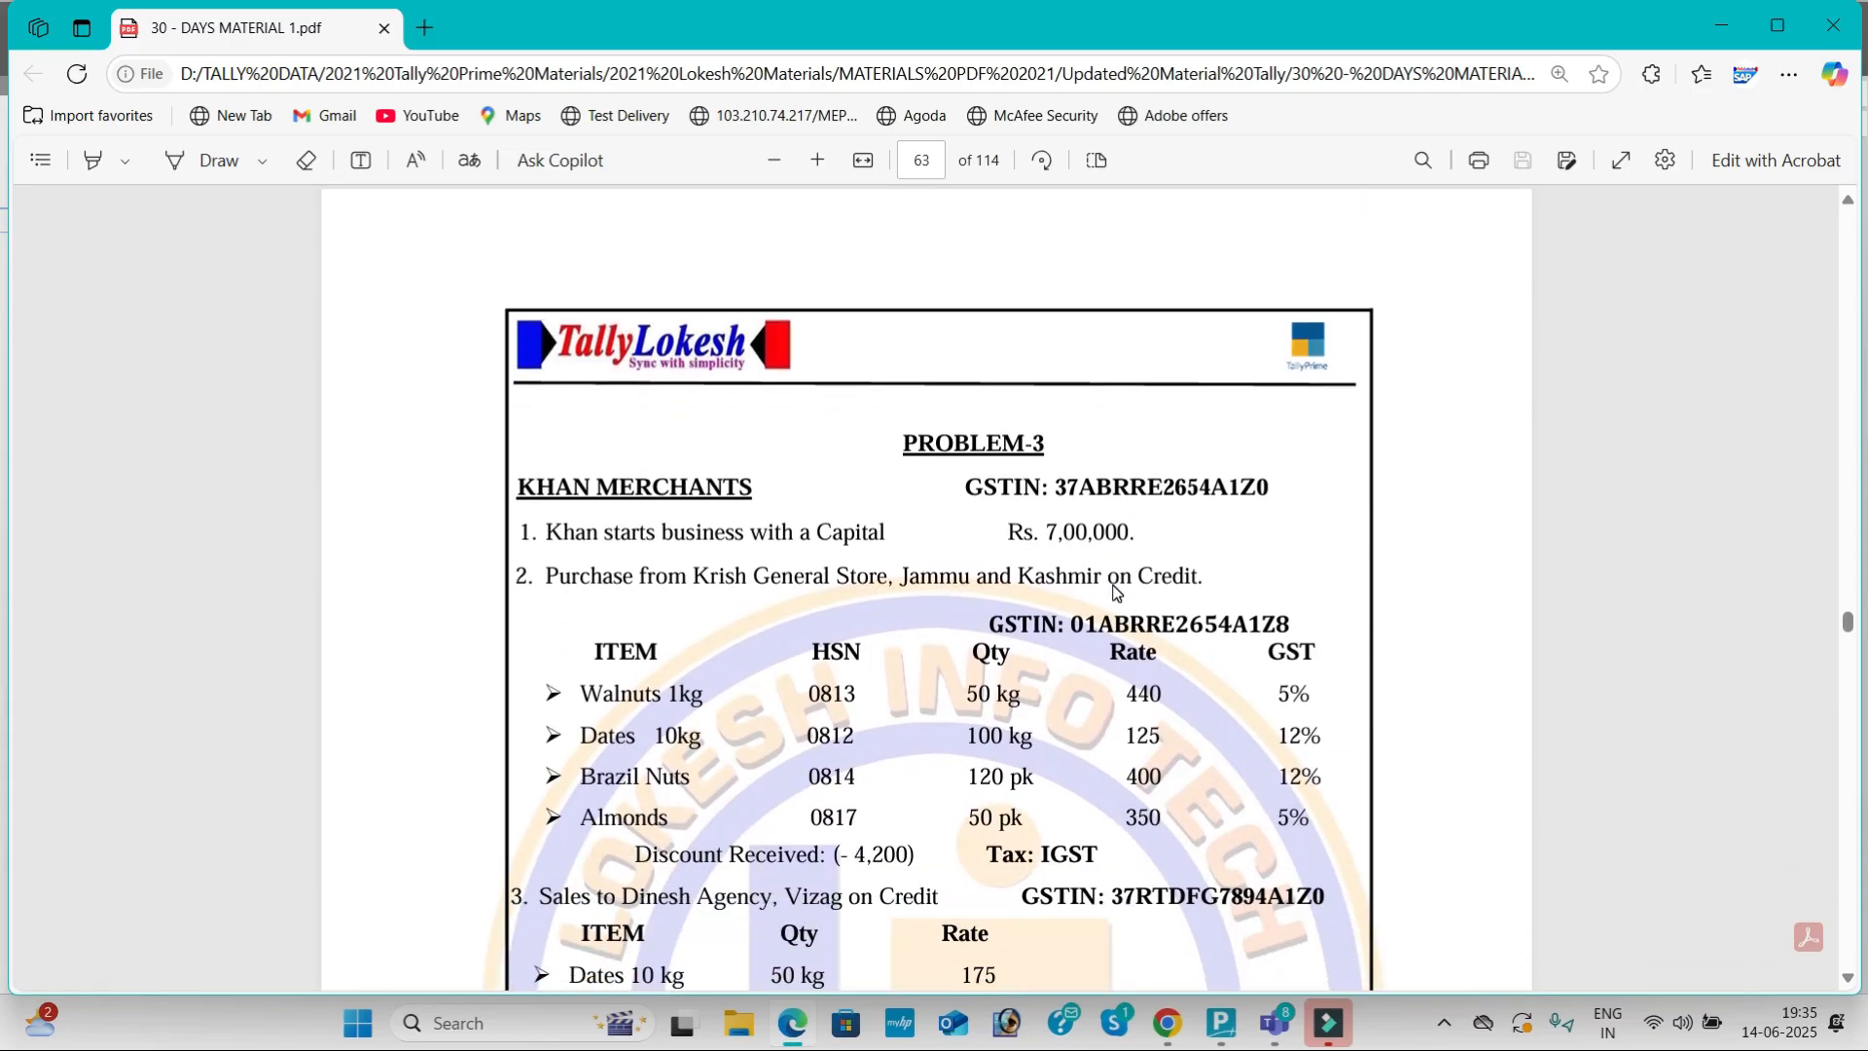
pyautogui.hotkey('alt', 'Tab')
pyautogui.hotkey('alt', 'Tab')
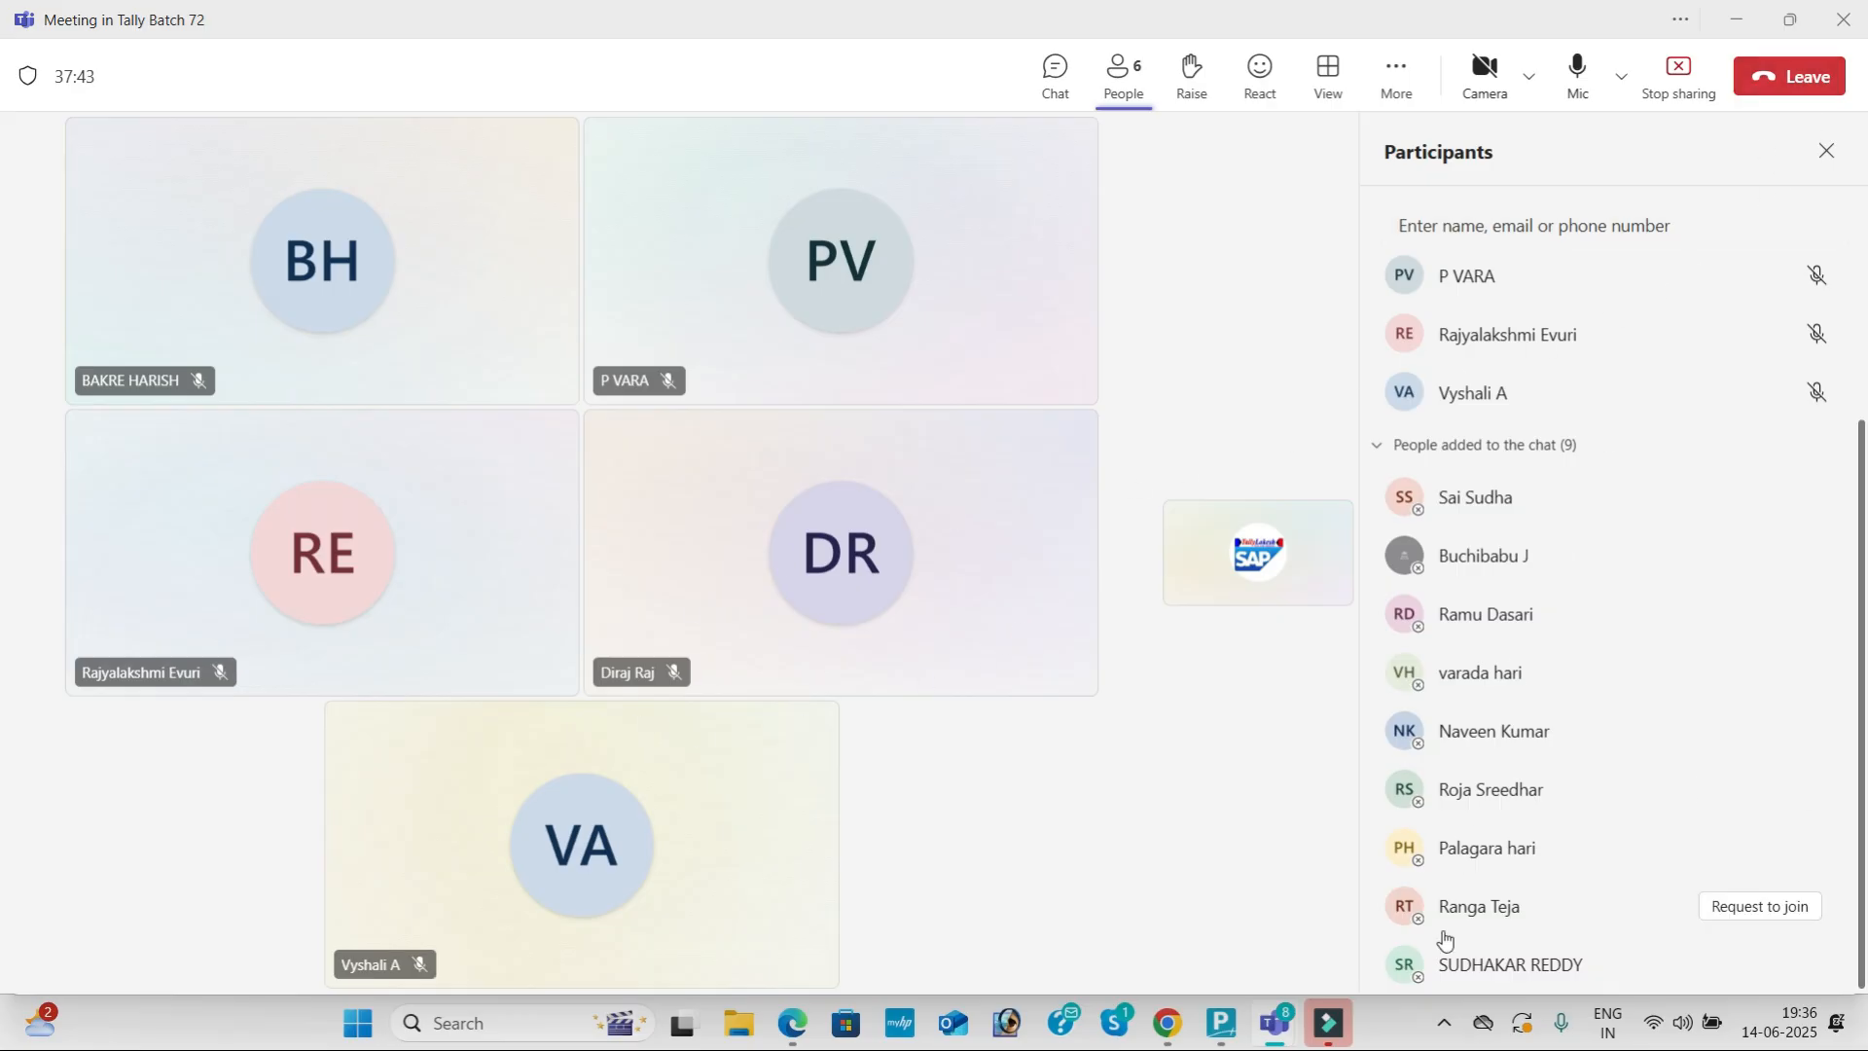
# Step: Bring up the screen recorder from the hidden tray icons
pyautogui.click(1443, 1022)
pyautogui.rightClick(1534, 903)
pyautogui.click(1561, 916)
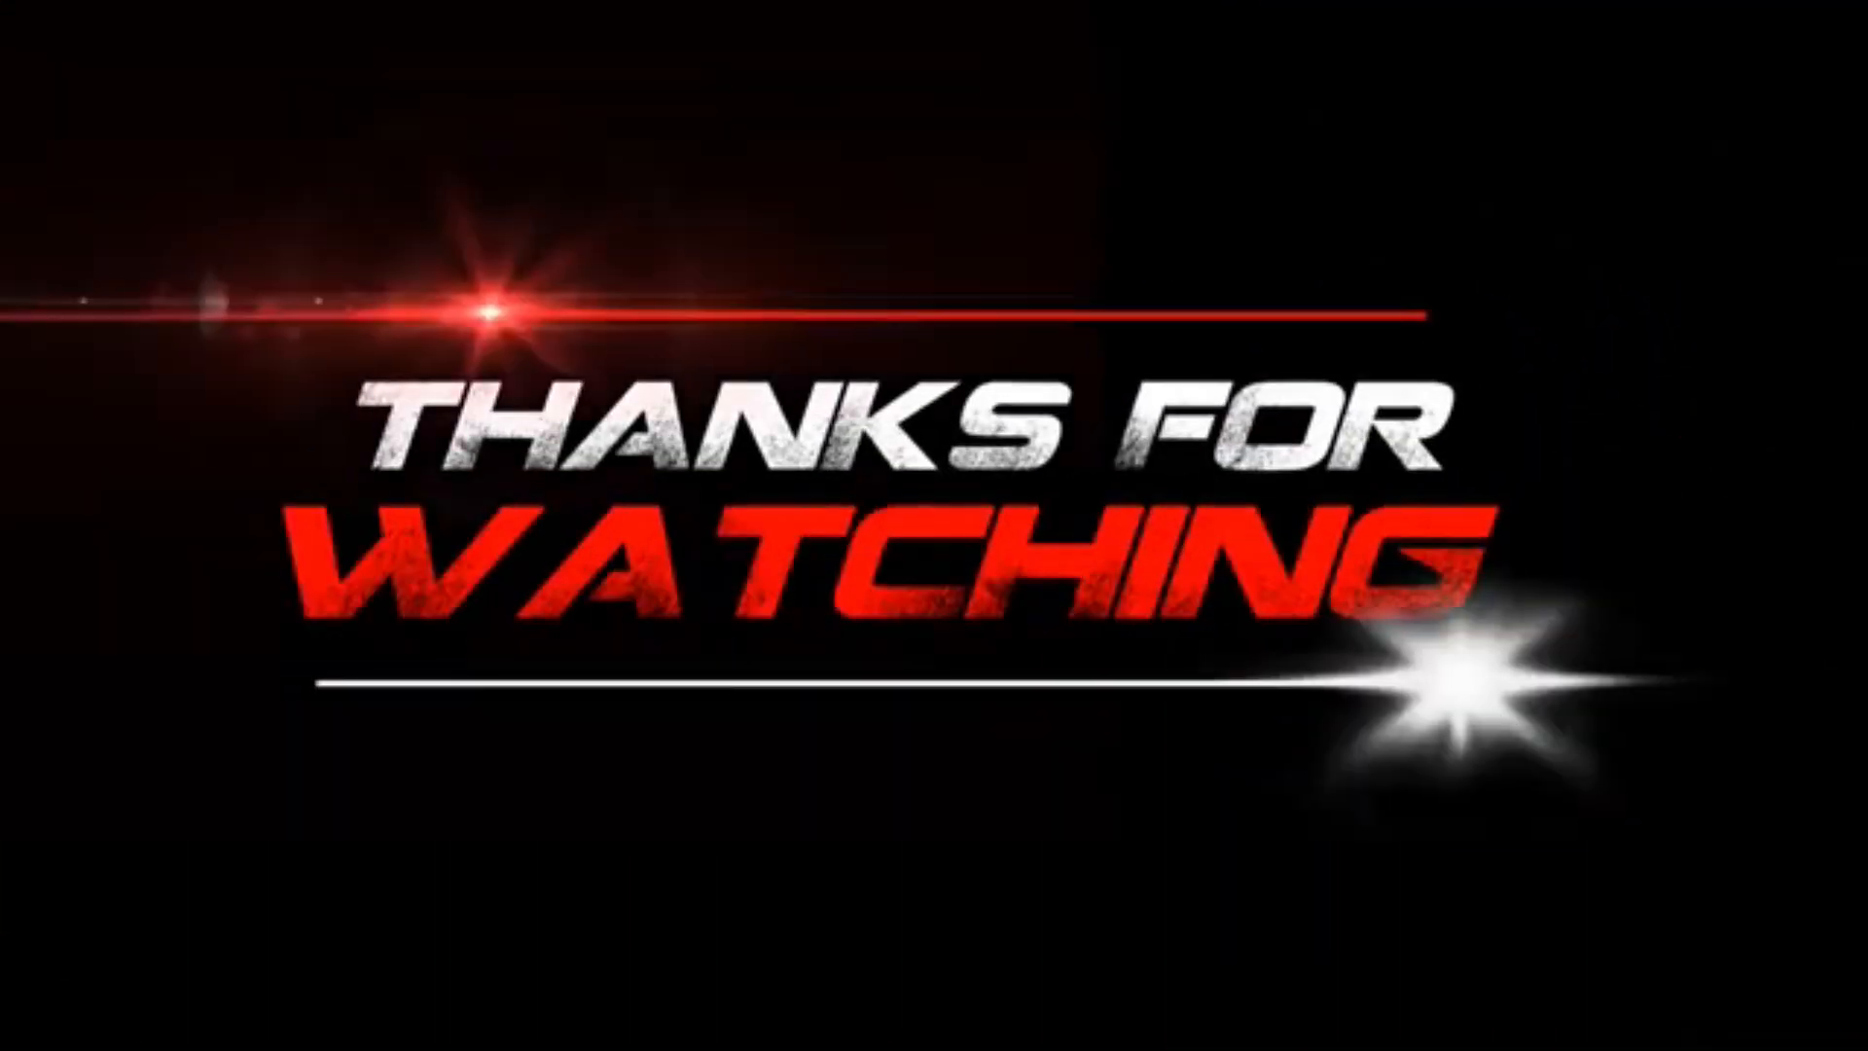